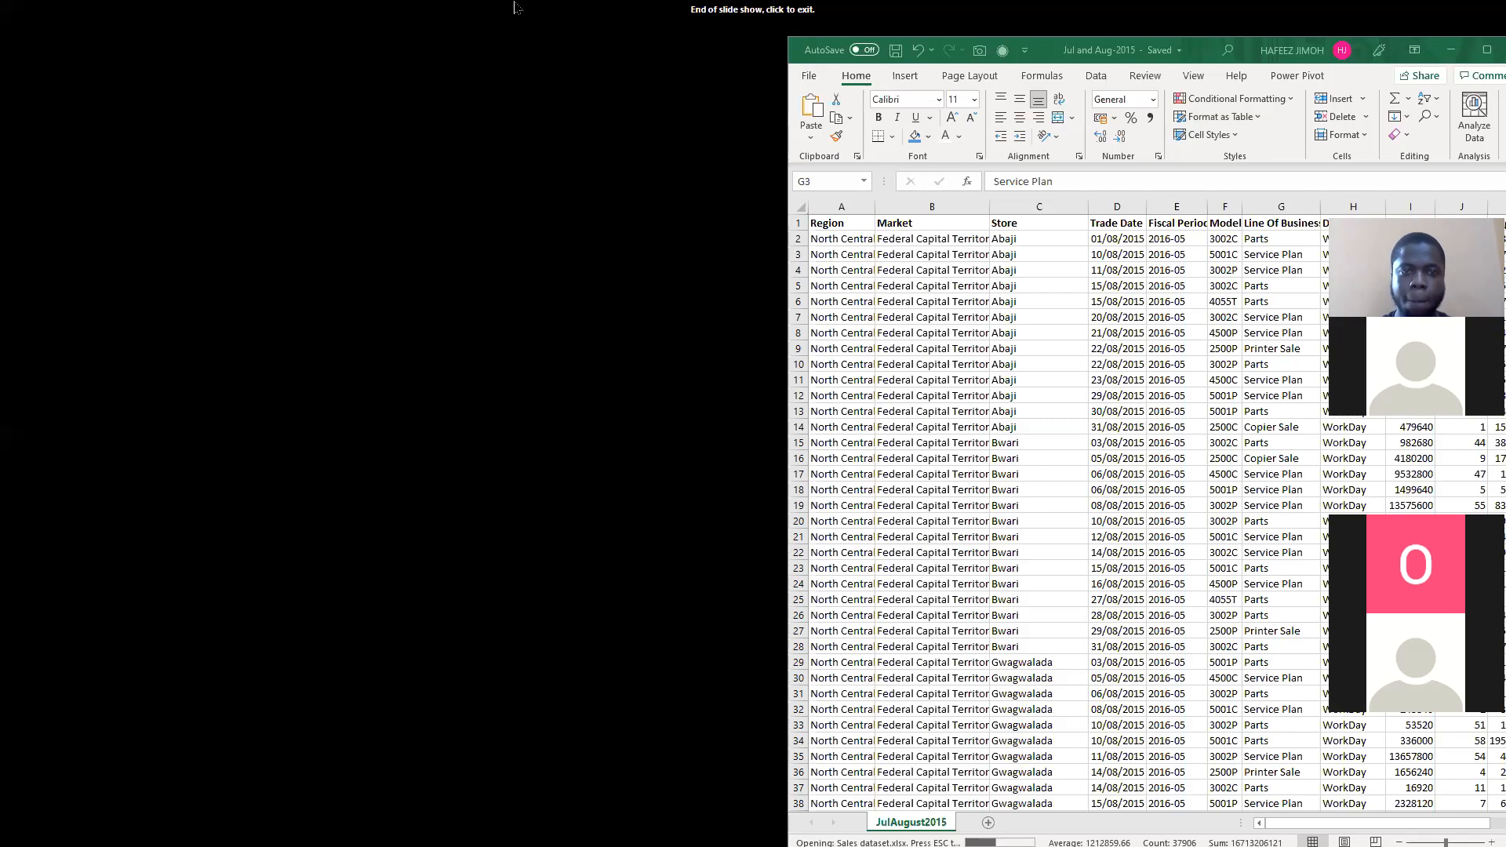
Step: Switch from the ended slide show to the Sales dataset workbook in Excel and show the sales table from column A
left_click(363, 304)
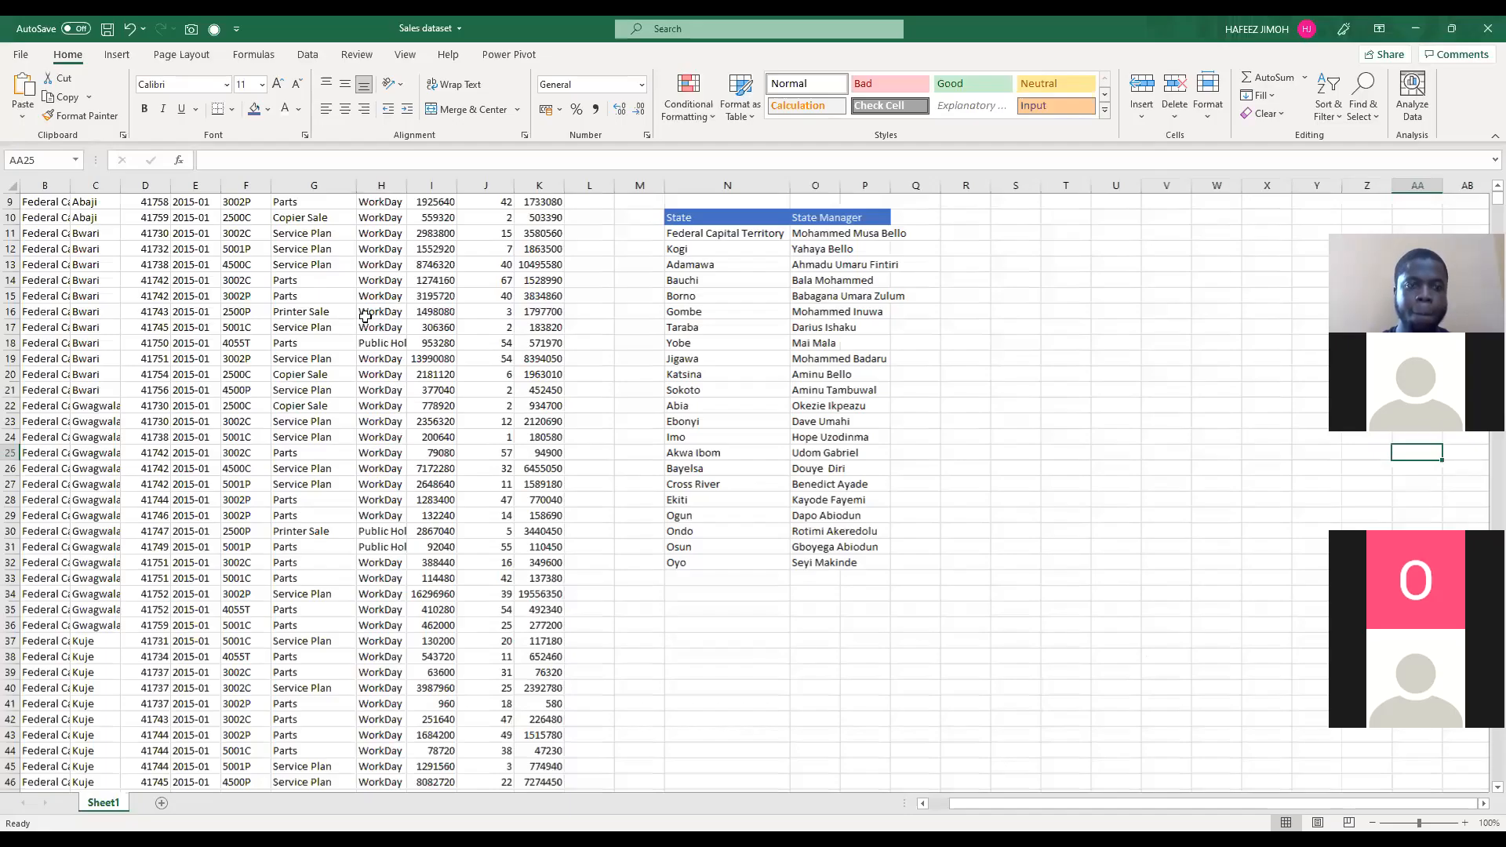
scroll(365, 316, "up", 3, "ctrl")
scroll(366, 316, "up", 5)
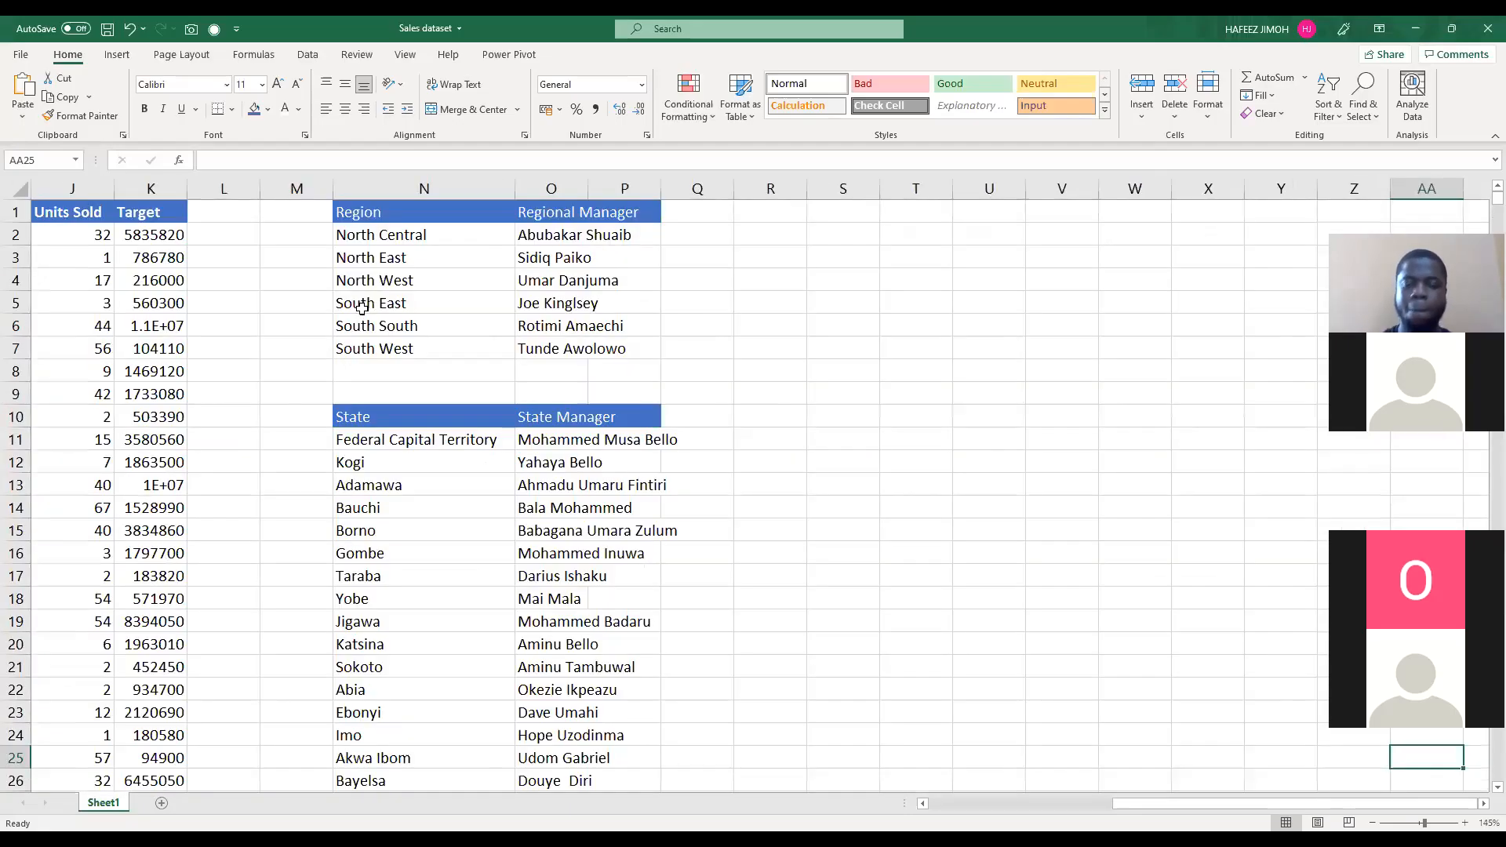
left_click(361, 309)
key("Home")
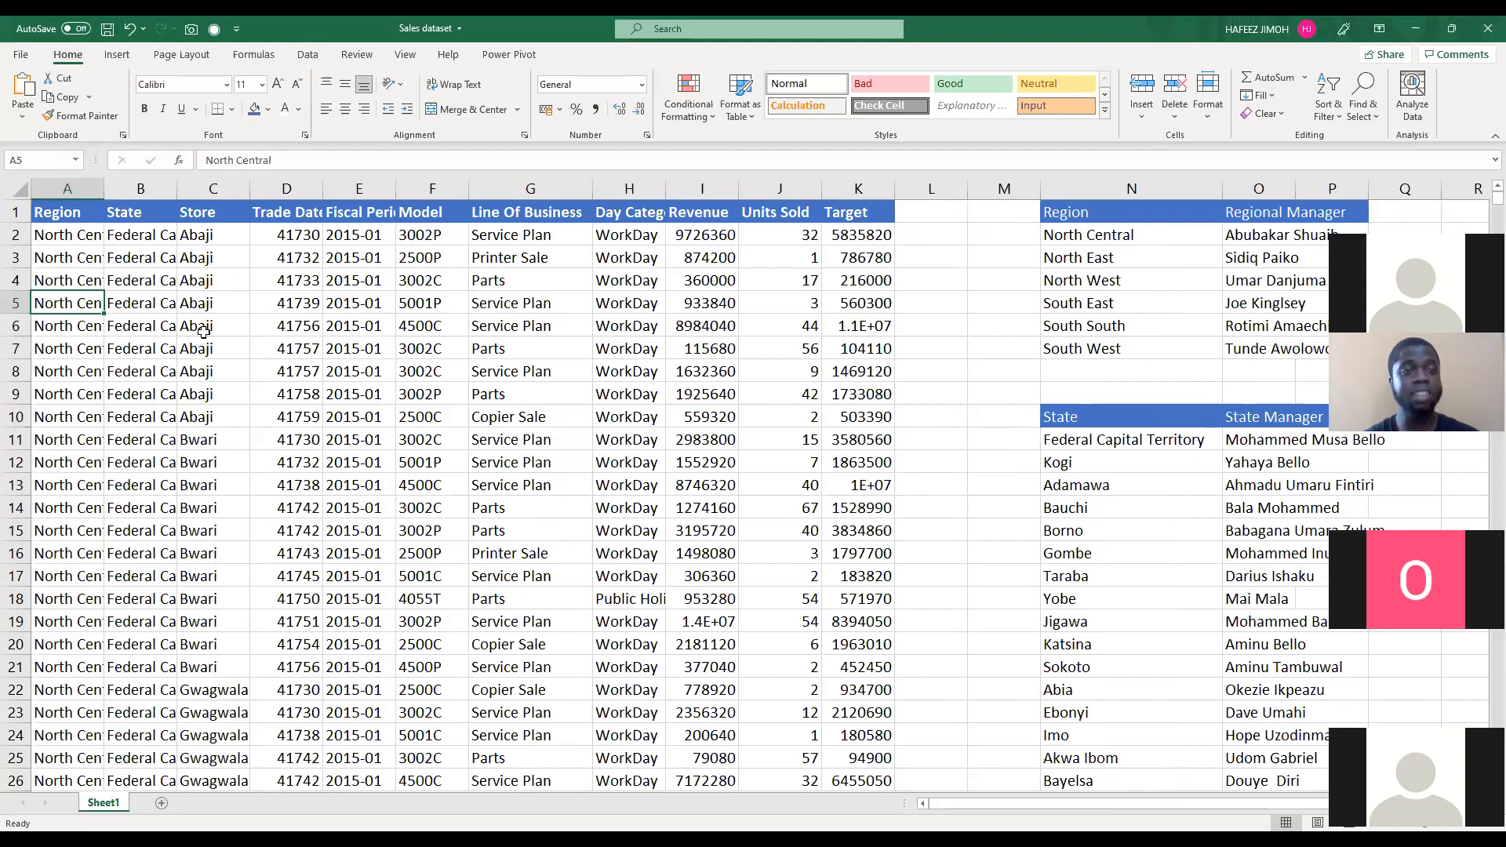
Step: Examine the sales table's columns and the separate Regional Manager and State Manager tables beside it
scroll(287, 276, "down", 2)
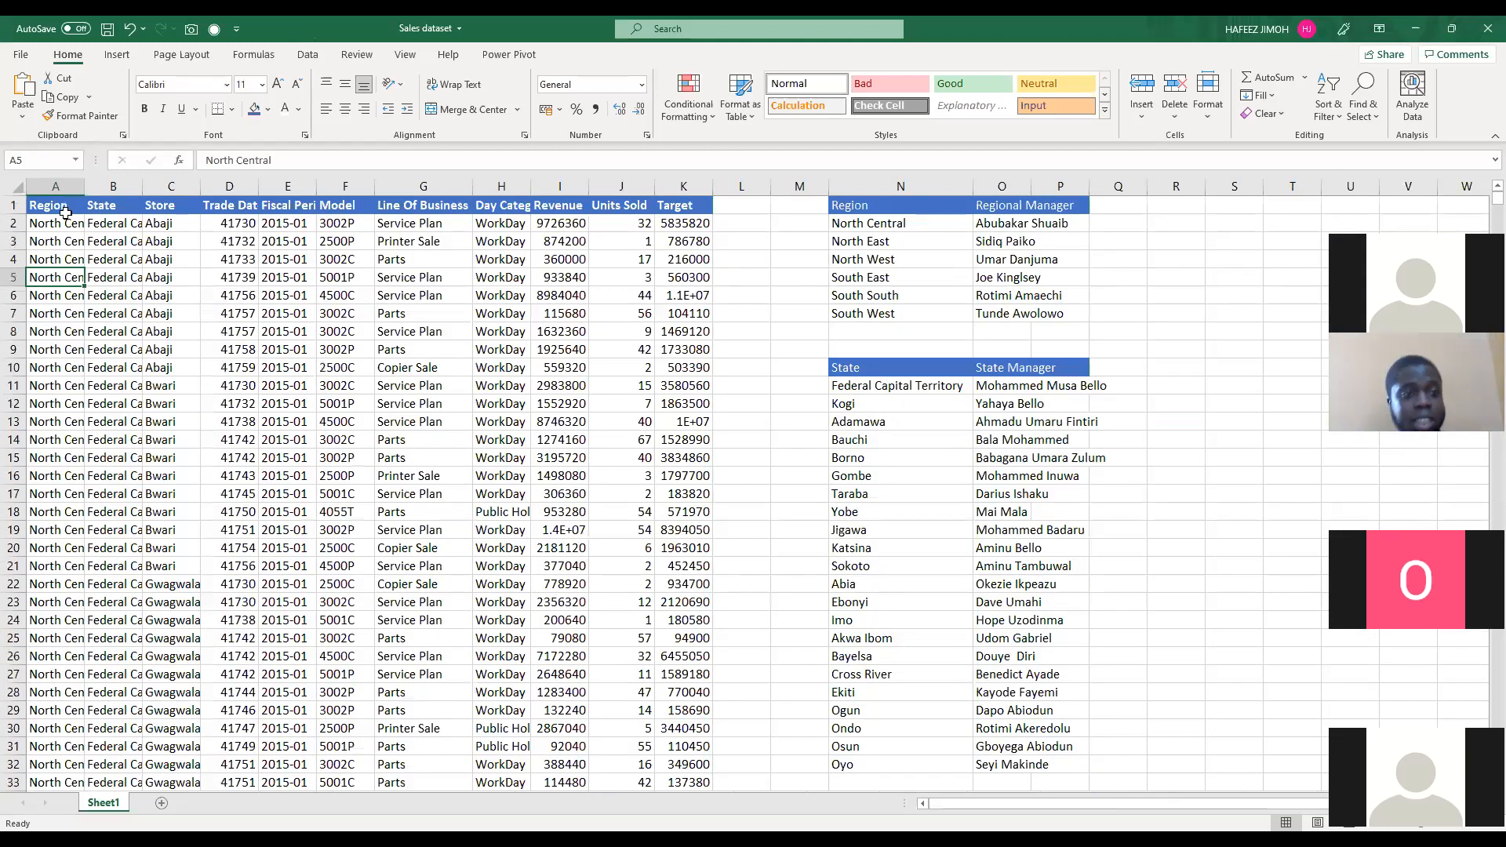
key("Up")
key("Right")
key("Right")
key("Right")
key("Right")
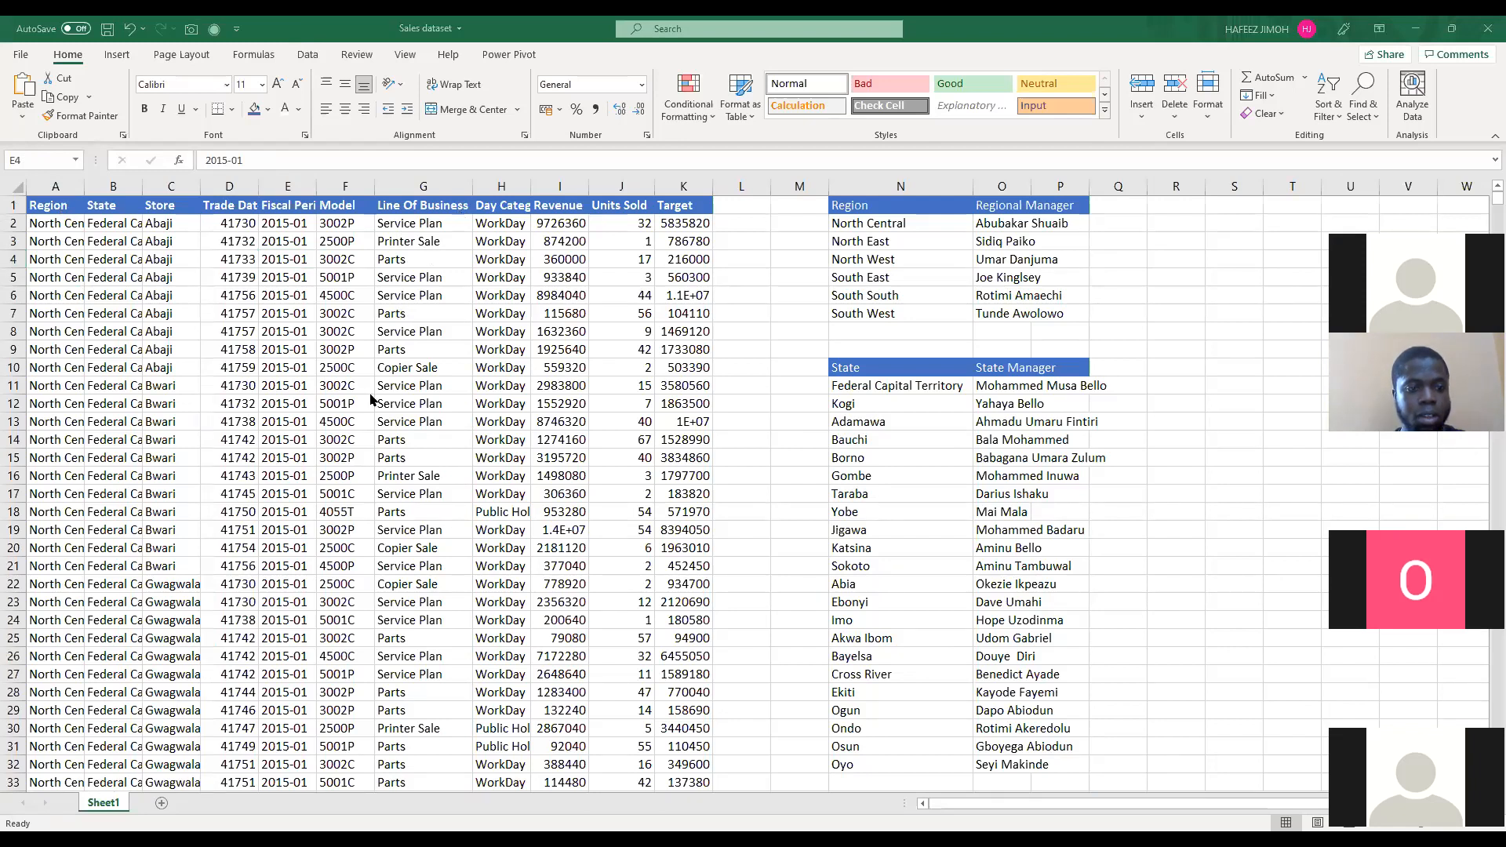
left_click(63, 186)
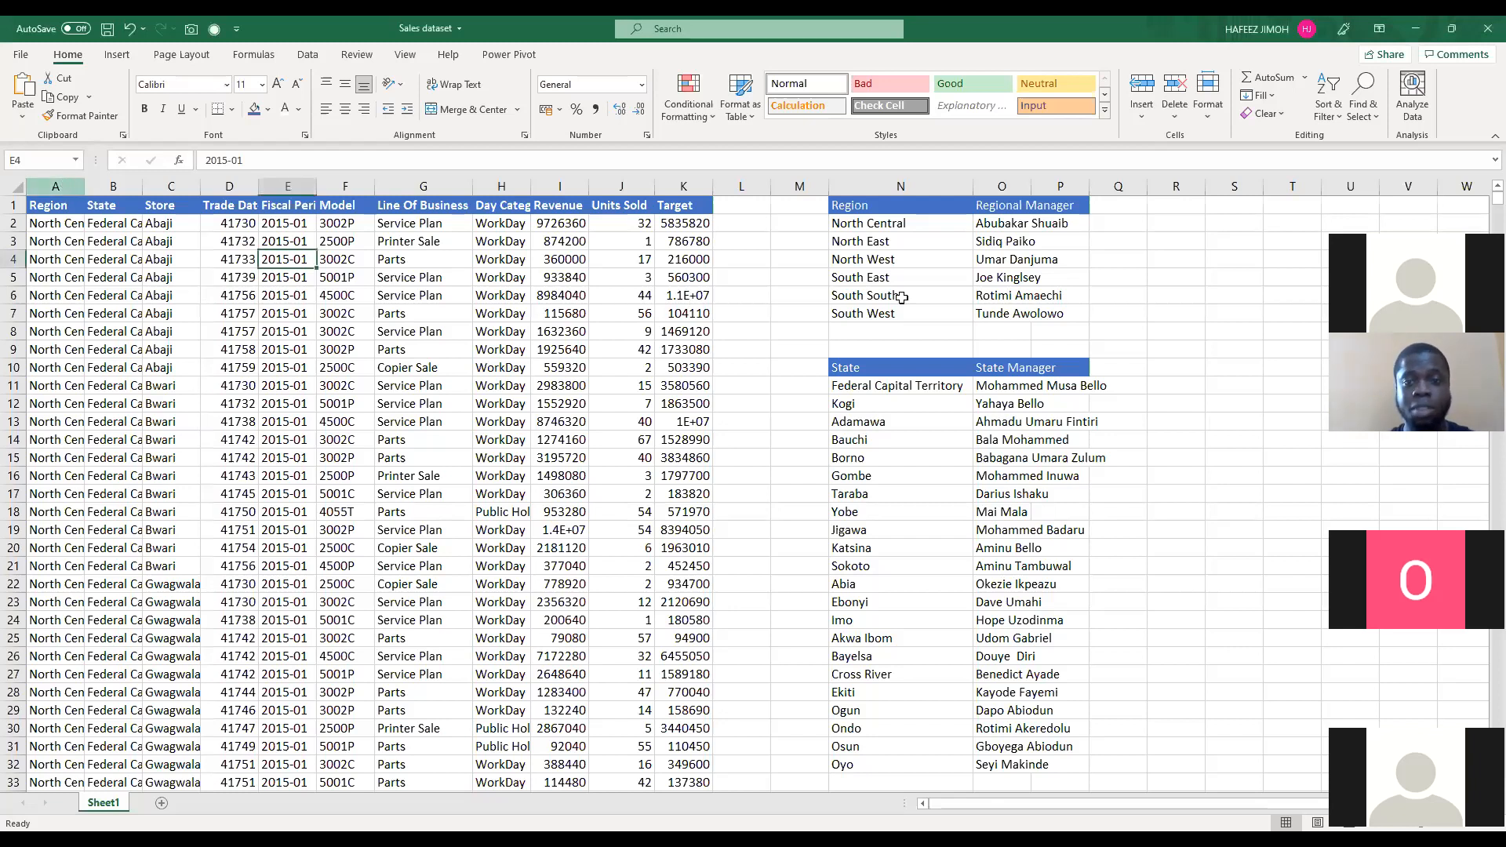
left_click_drag(856, 205, 1019, 322)
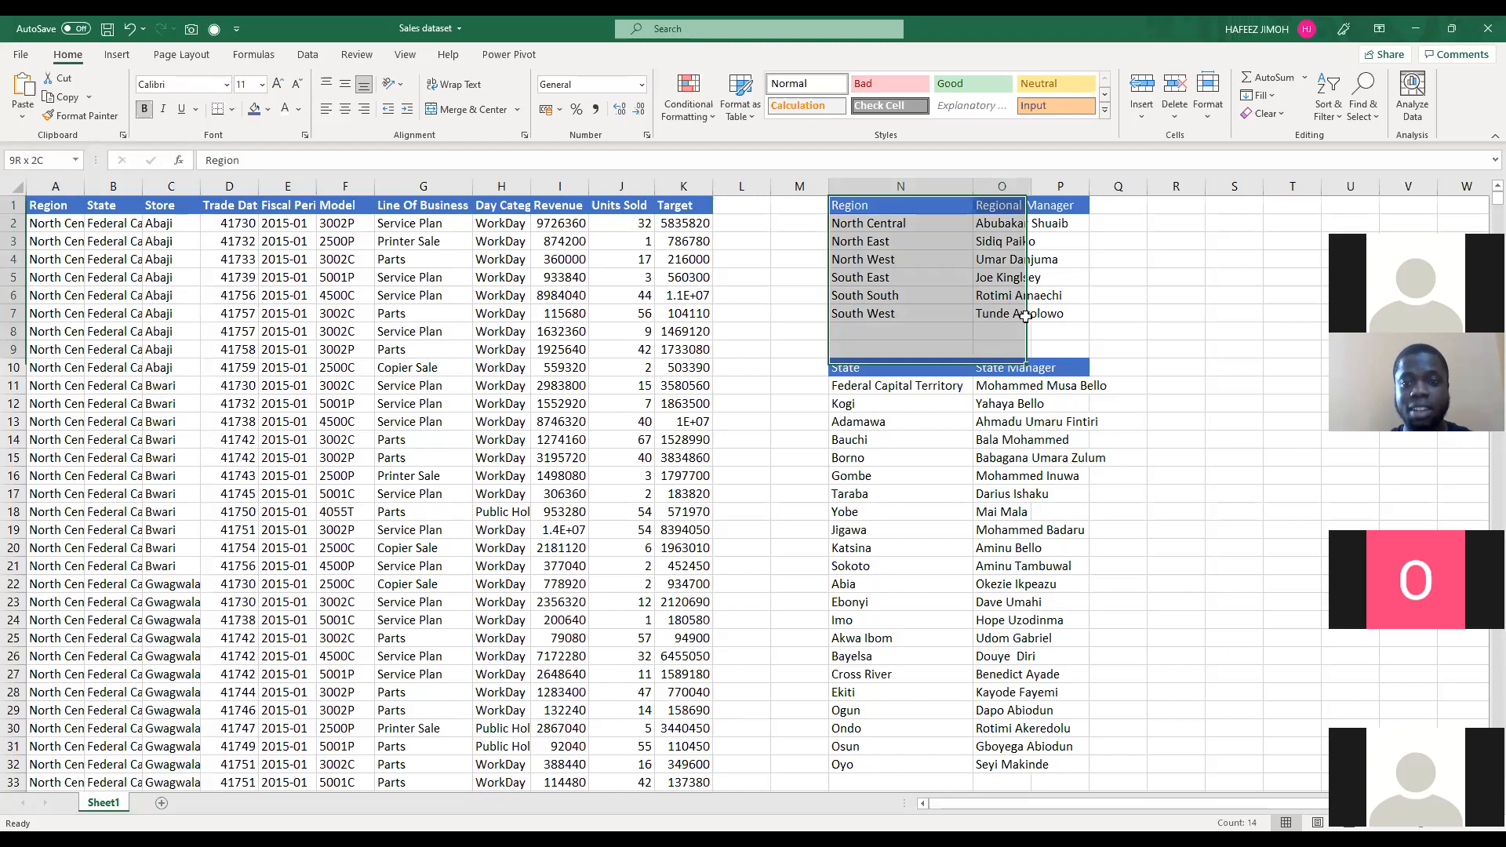
left_click_drag(847, 367, 1070, 770)
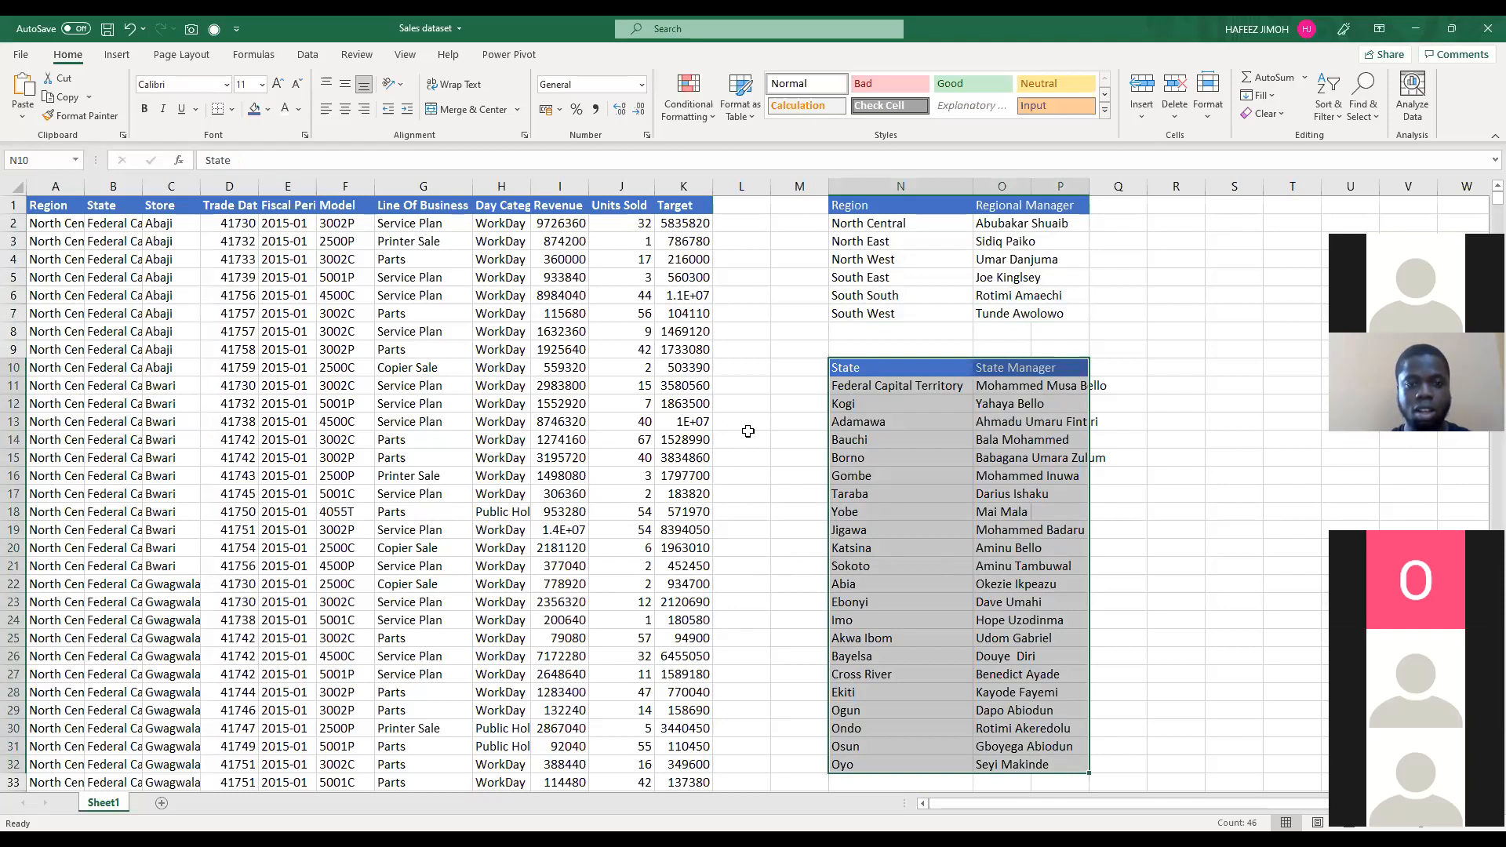
scroll(748, 431, "up", 1, "ctrl")
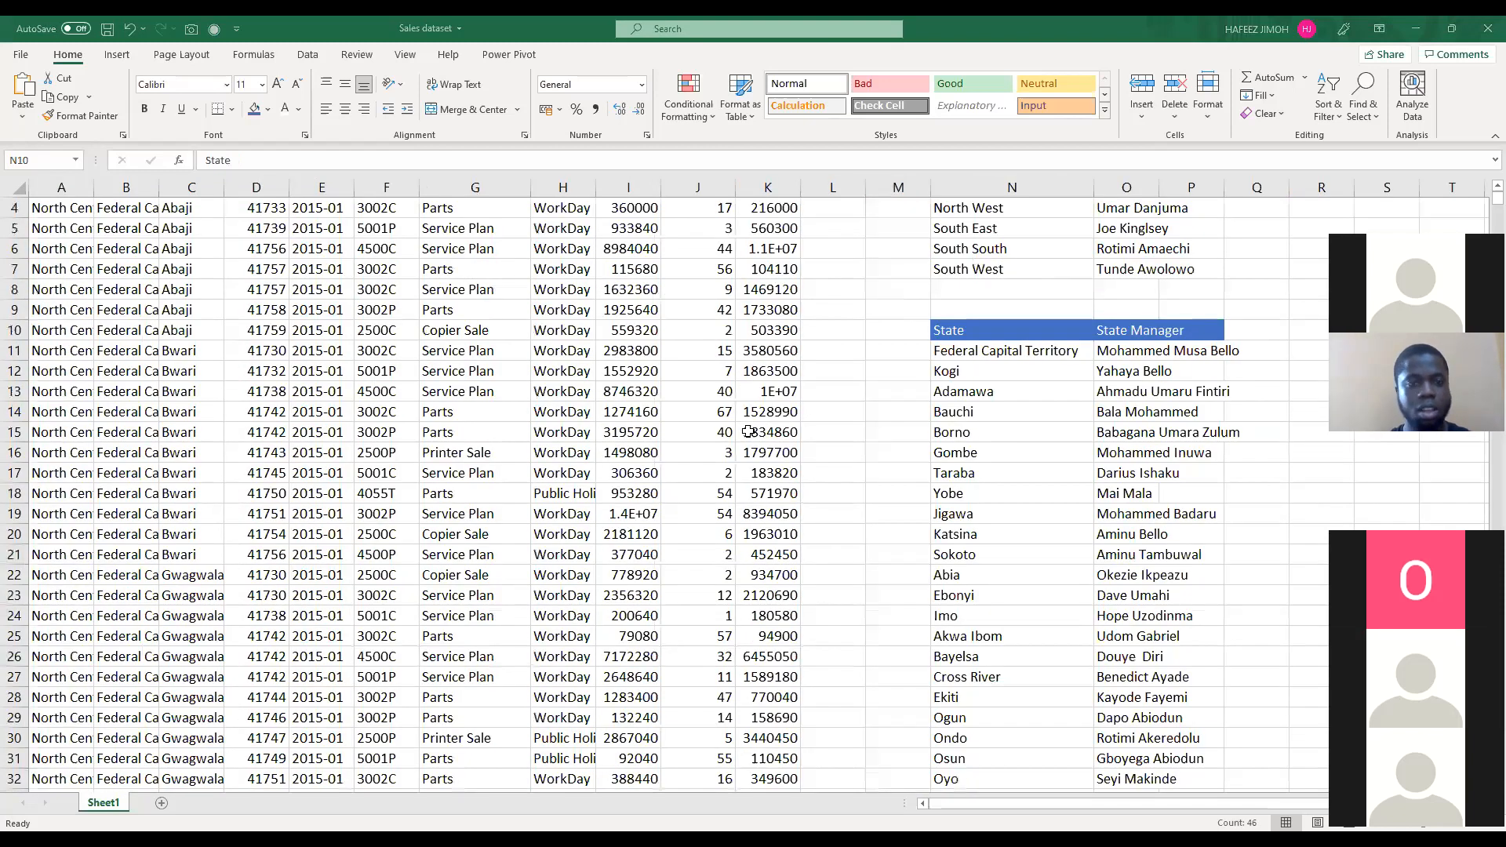
key("ctrl+a")
scroll(656, 293, "up", 1)
left_click(647, 329)
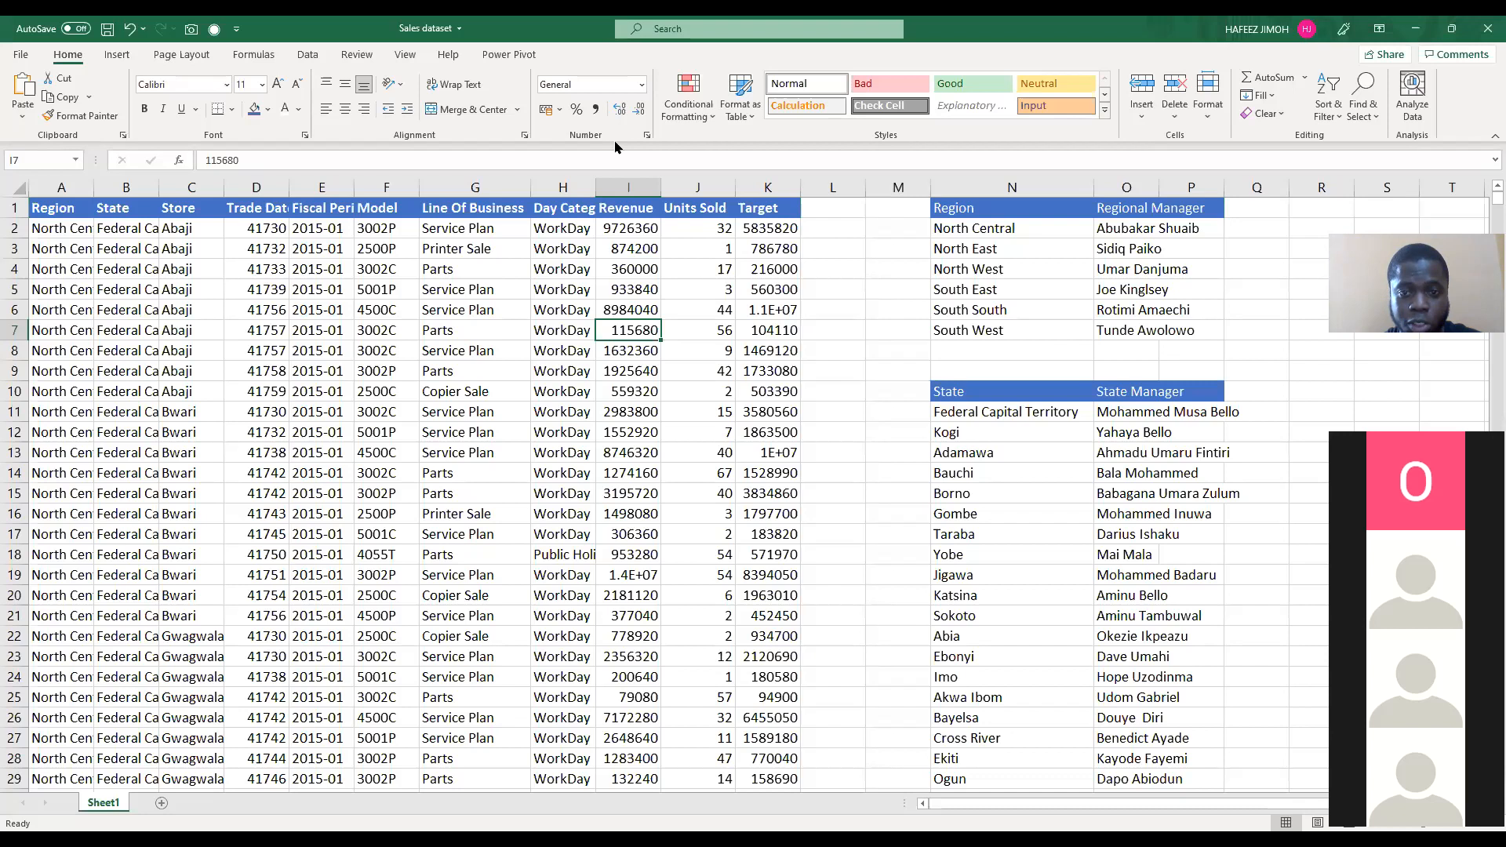
key("alt+Tab")
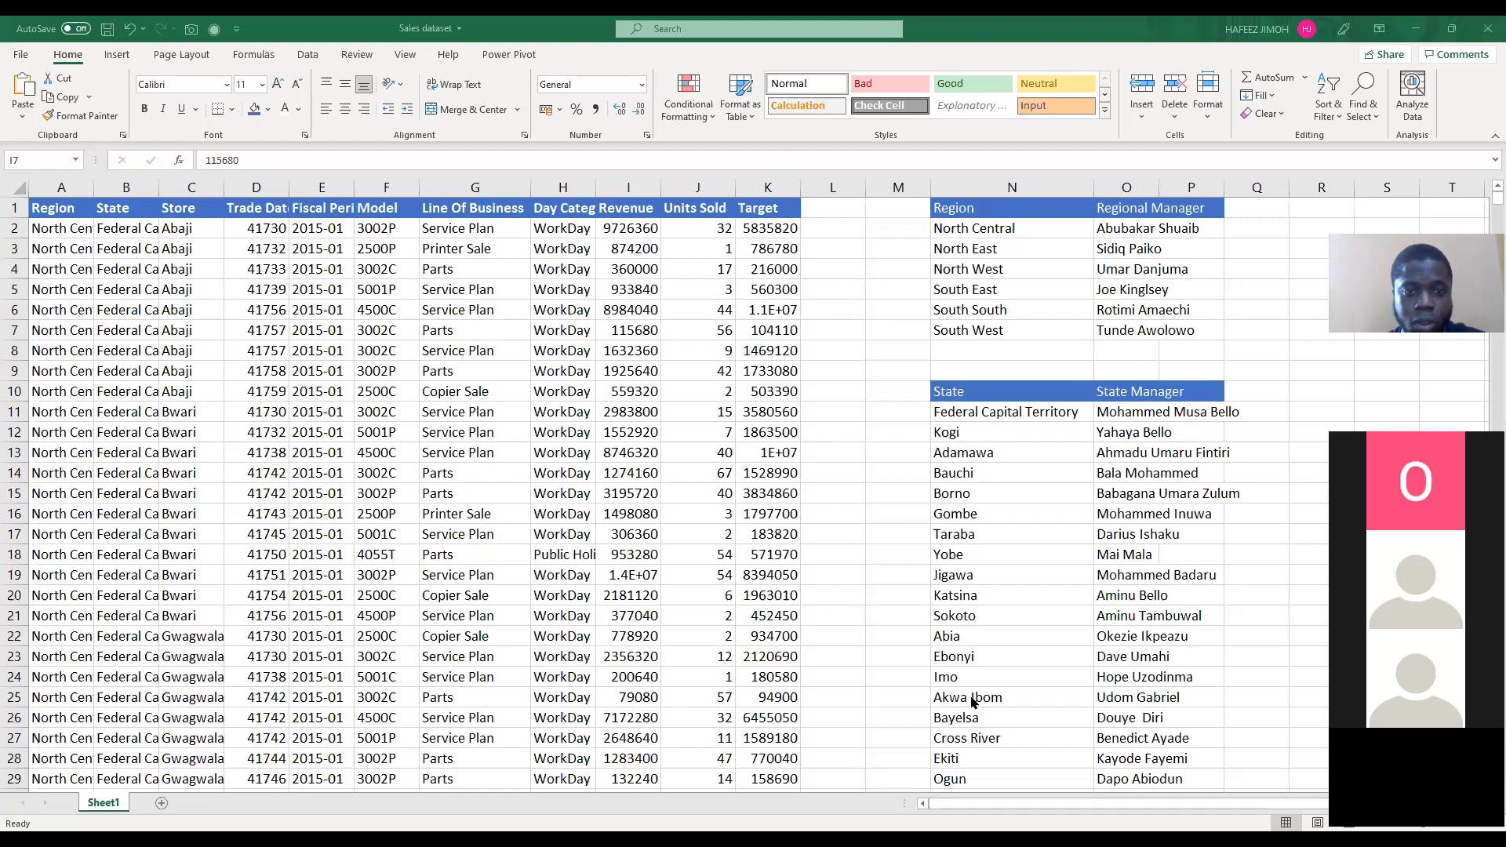
left_click(1160, 204)
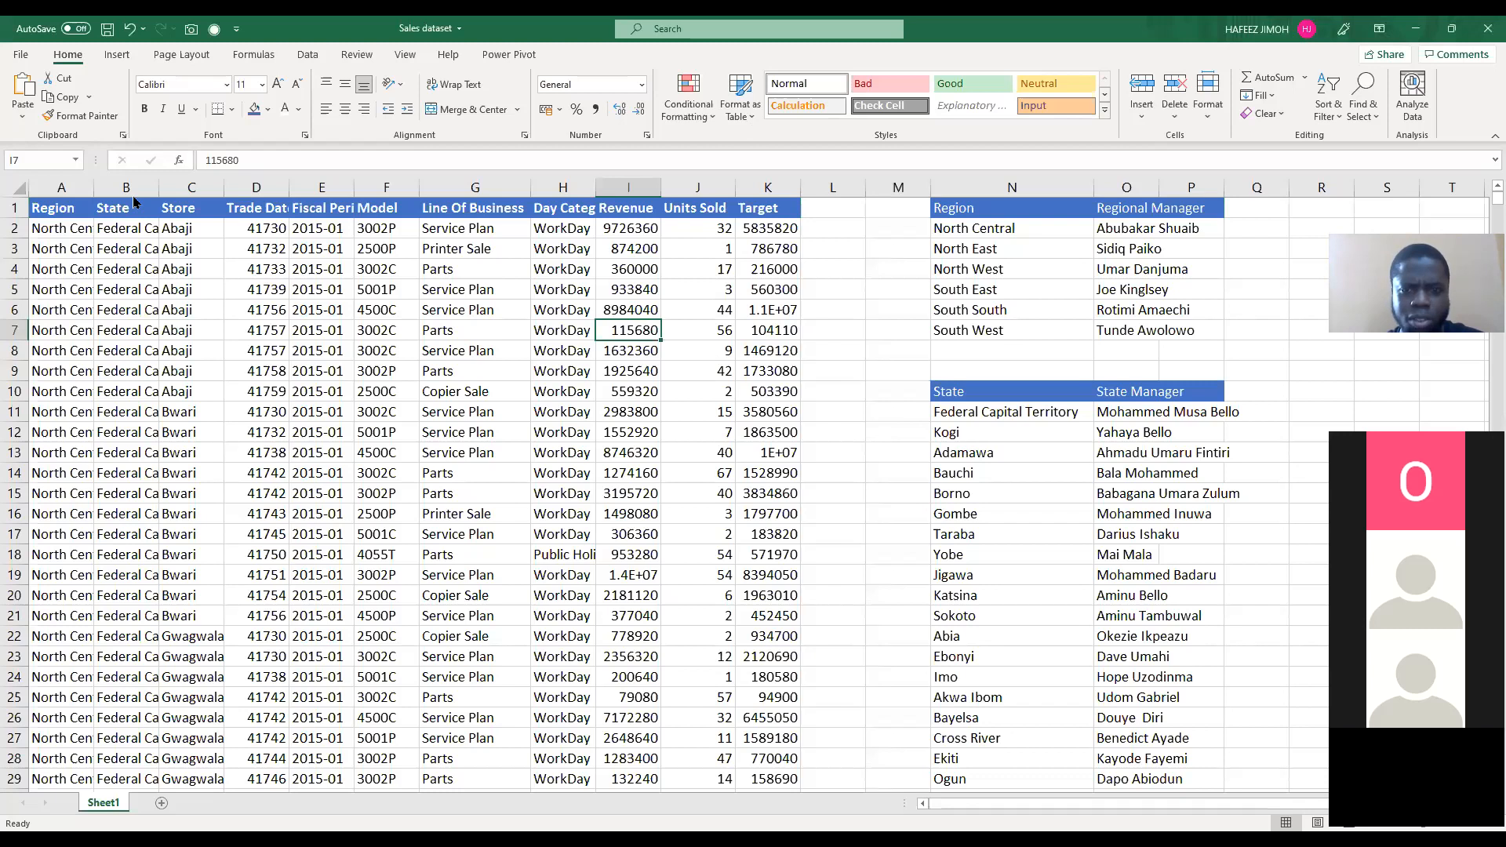
key("alt+Tab")
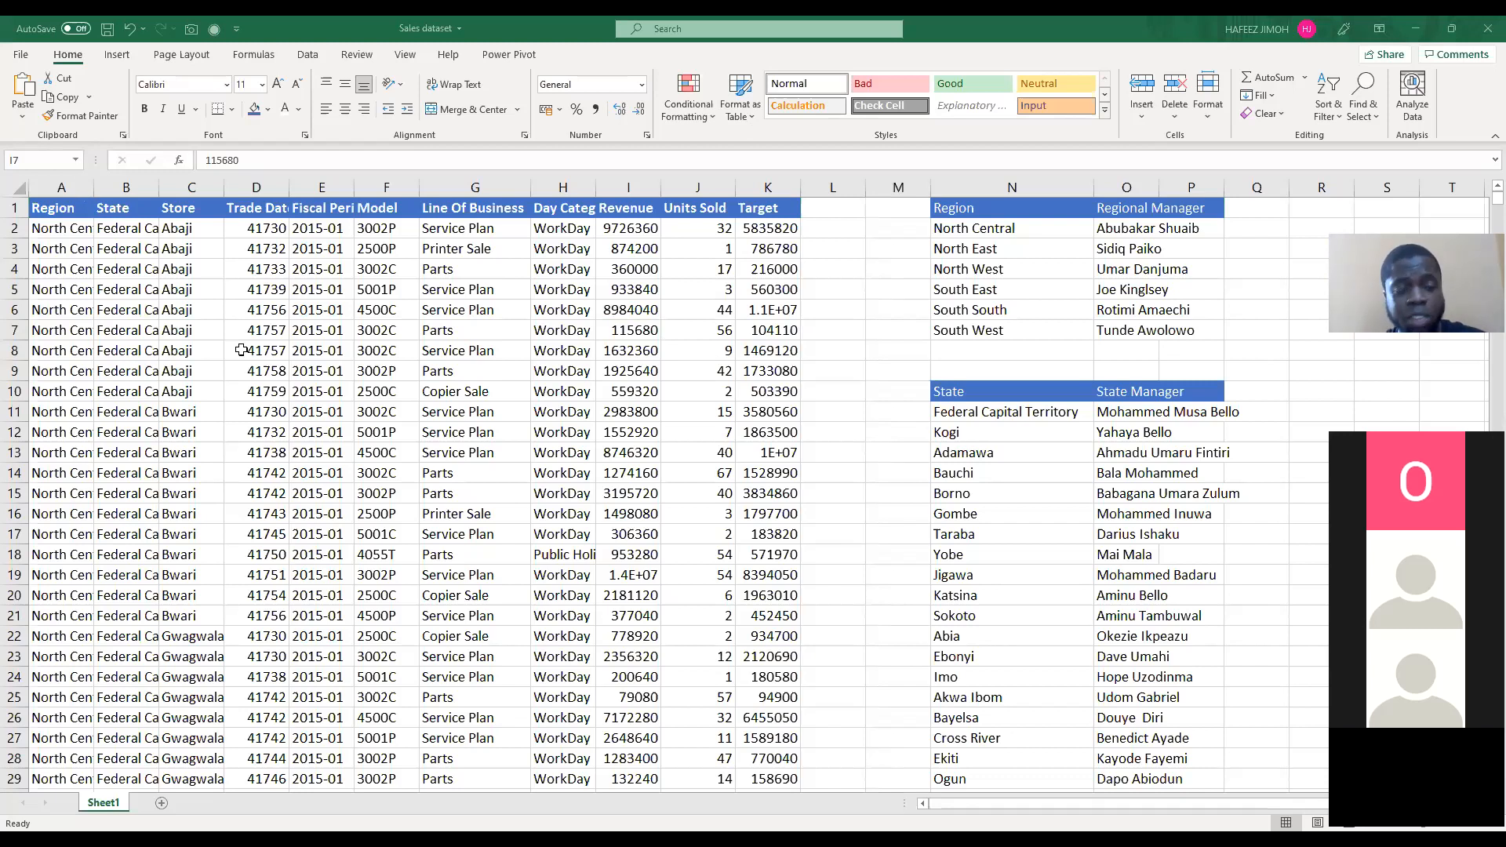
key("alt+Tab")
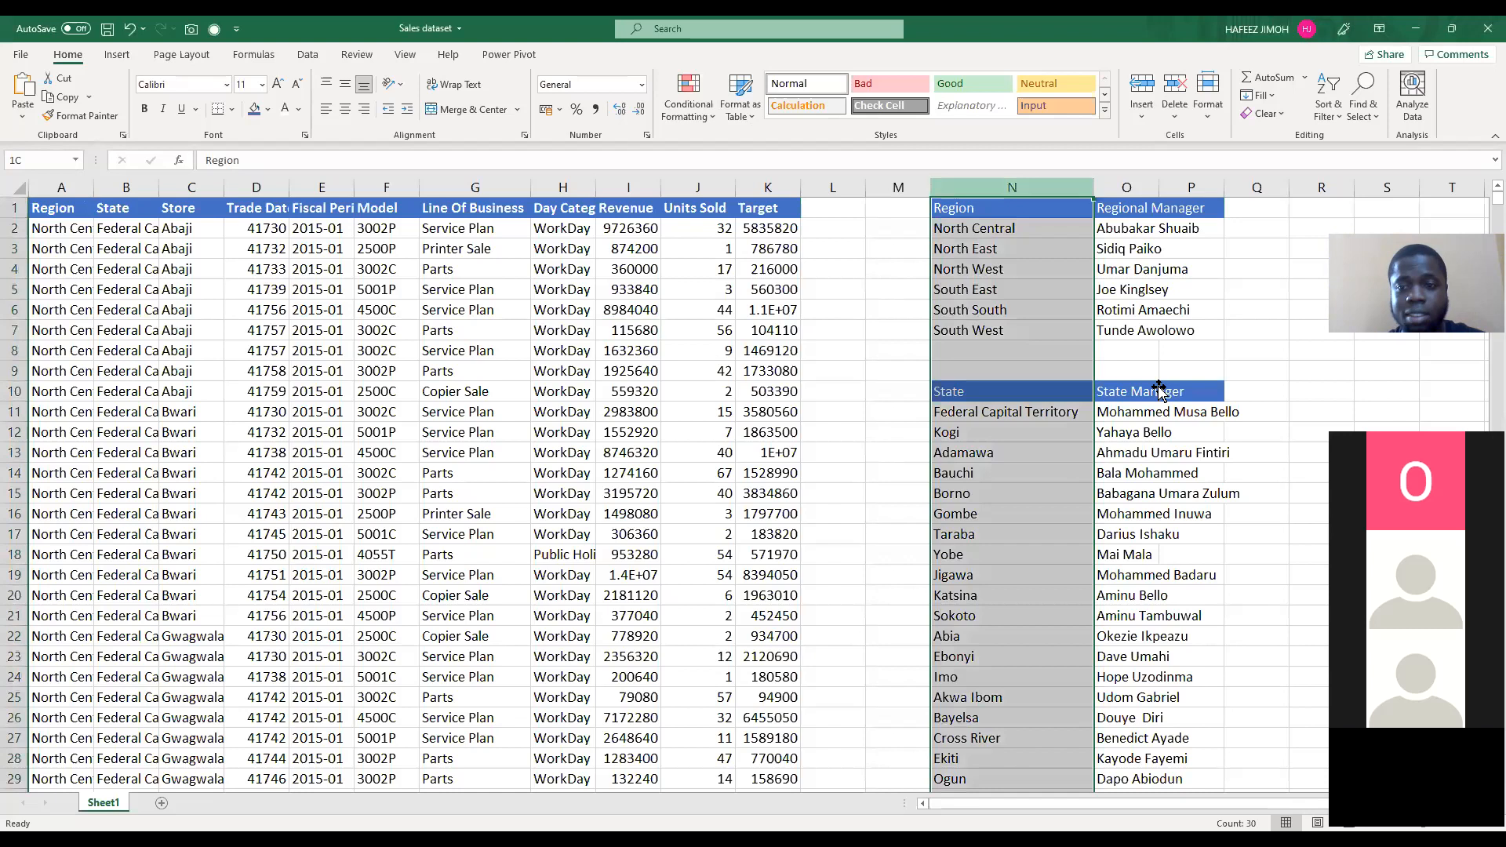
left_click(1212, 412)
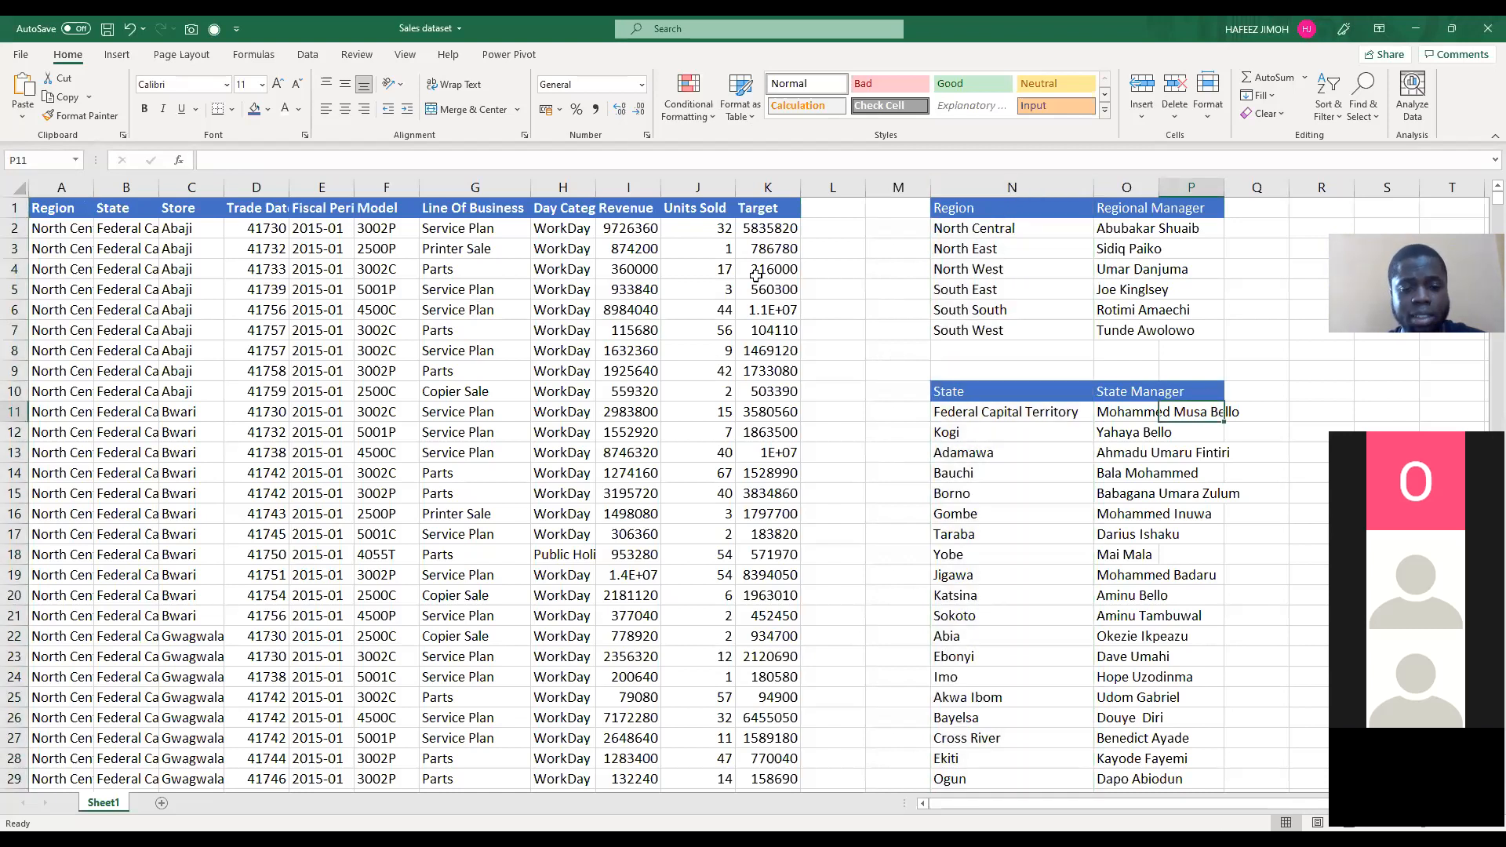
Step: AutoFit column O to the manager names and look through the regional and state manager lists
left_click(732, 265)
key("ctrl+a")
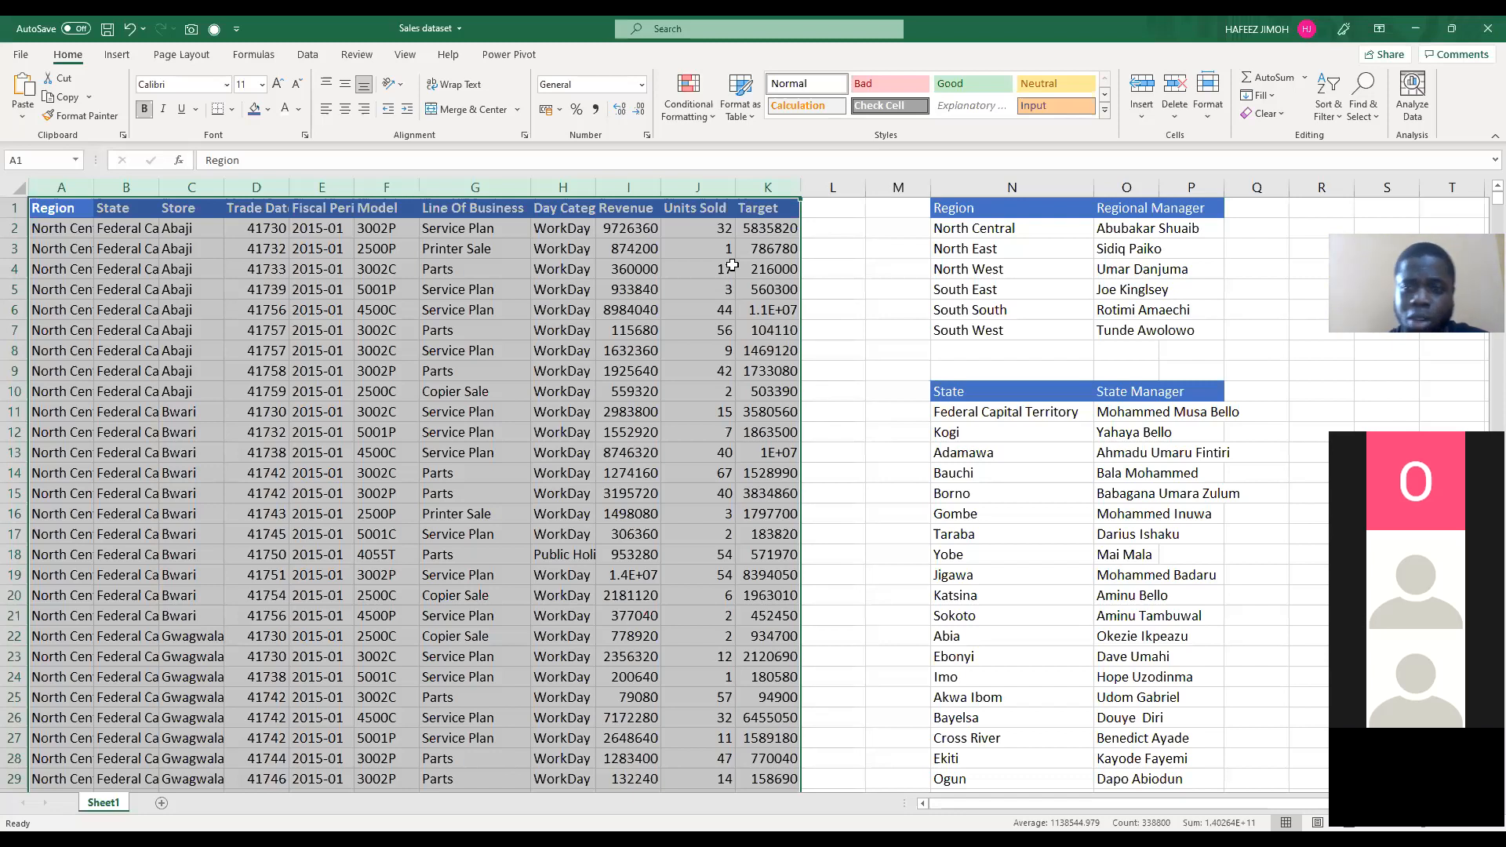
double_click(1159, 187)
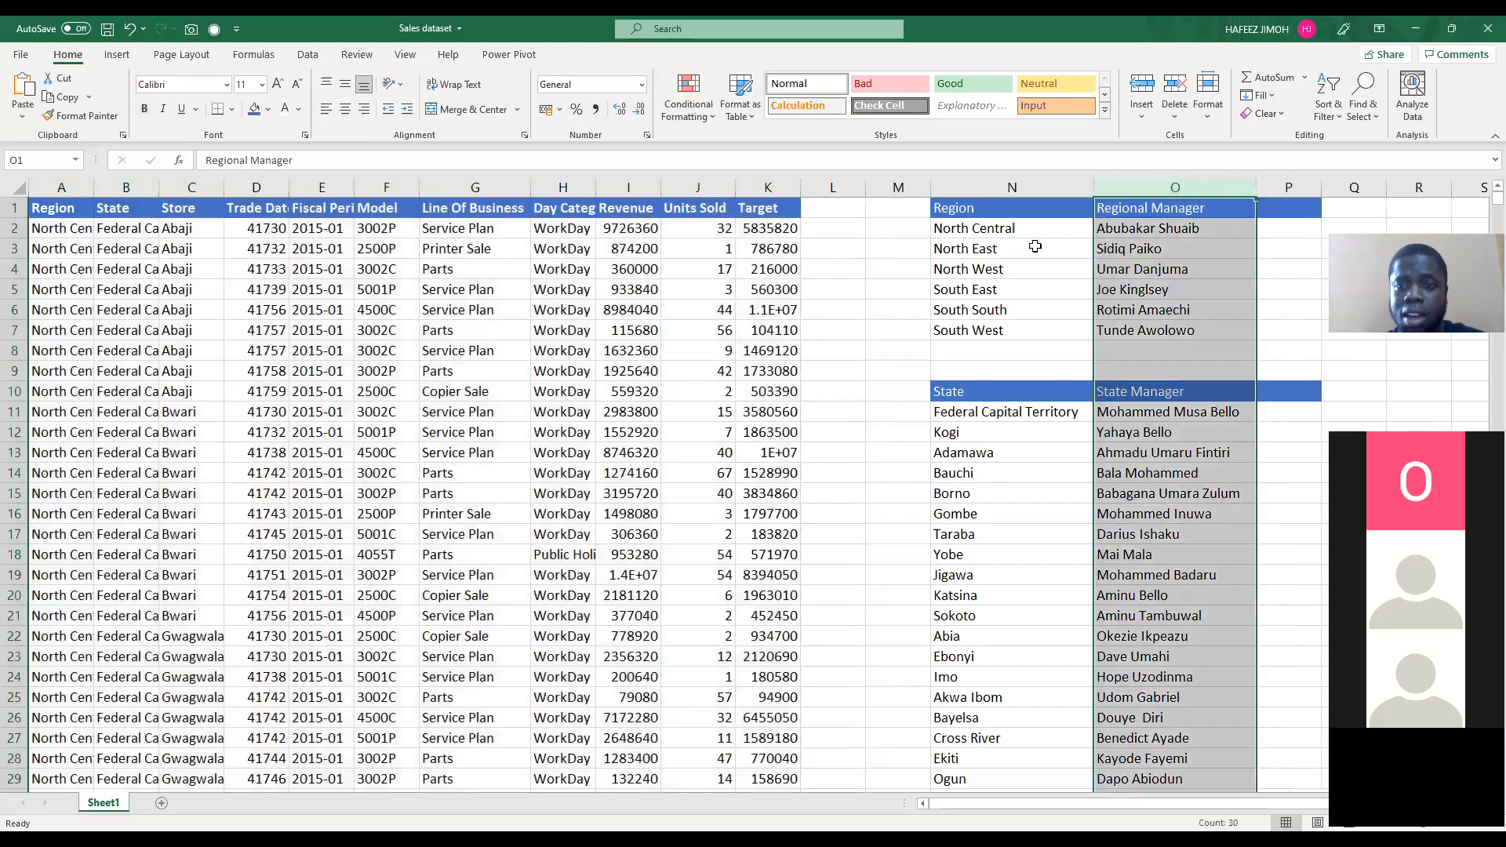
left_click(998, 252)
left_click(1049, 430)
left_click(1141, 419)
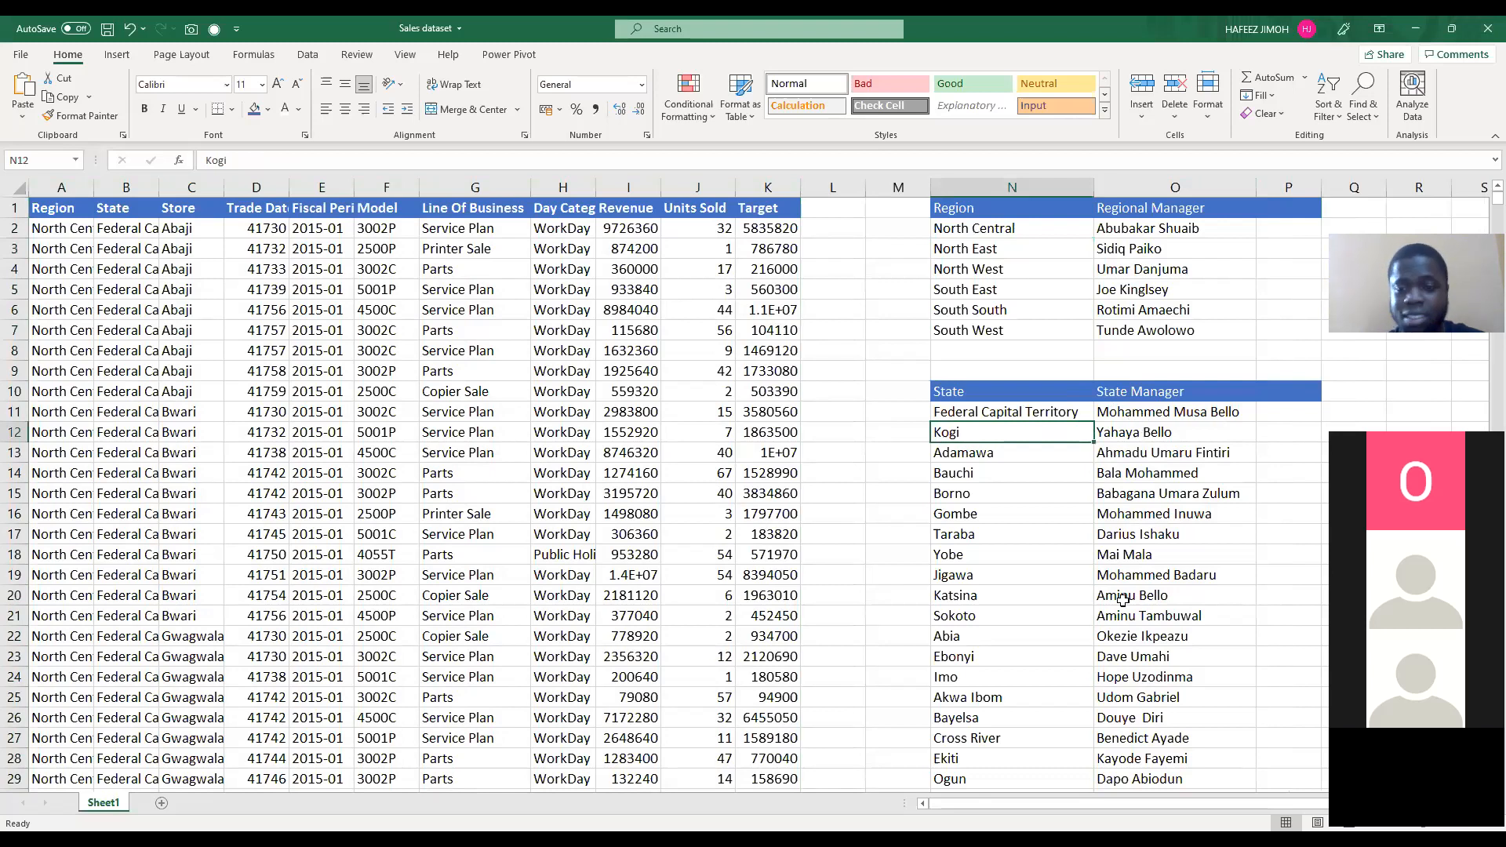
scroll(1123, 602, "down", 1)
scroll(1126, 608, "down", 2)
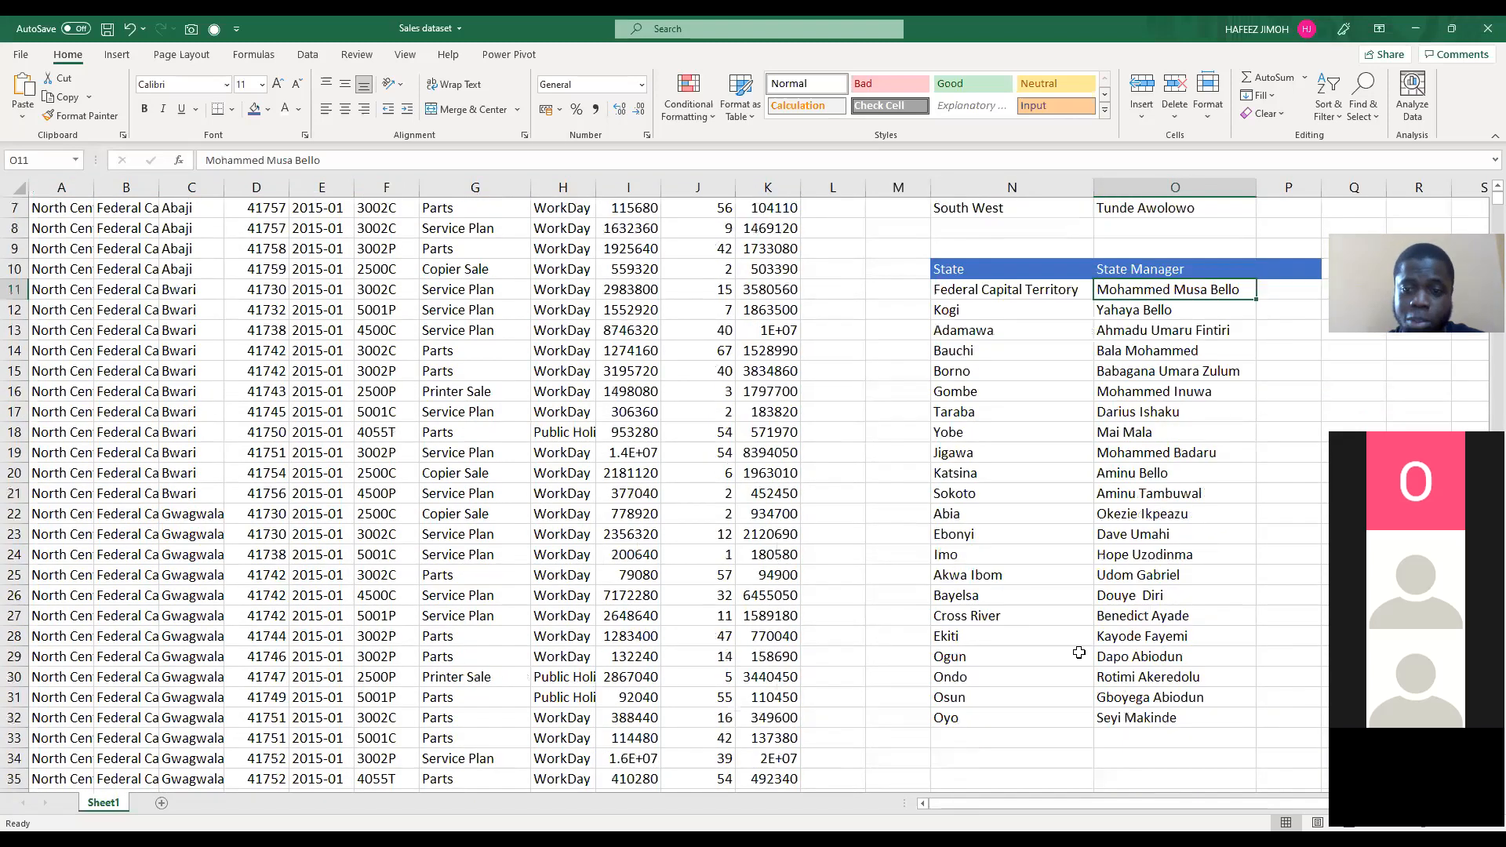
Step: AutoFit column A of the sales table to the full region names
left_click(81, 190)
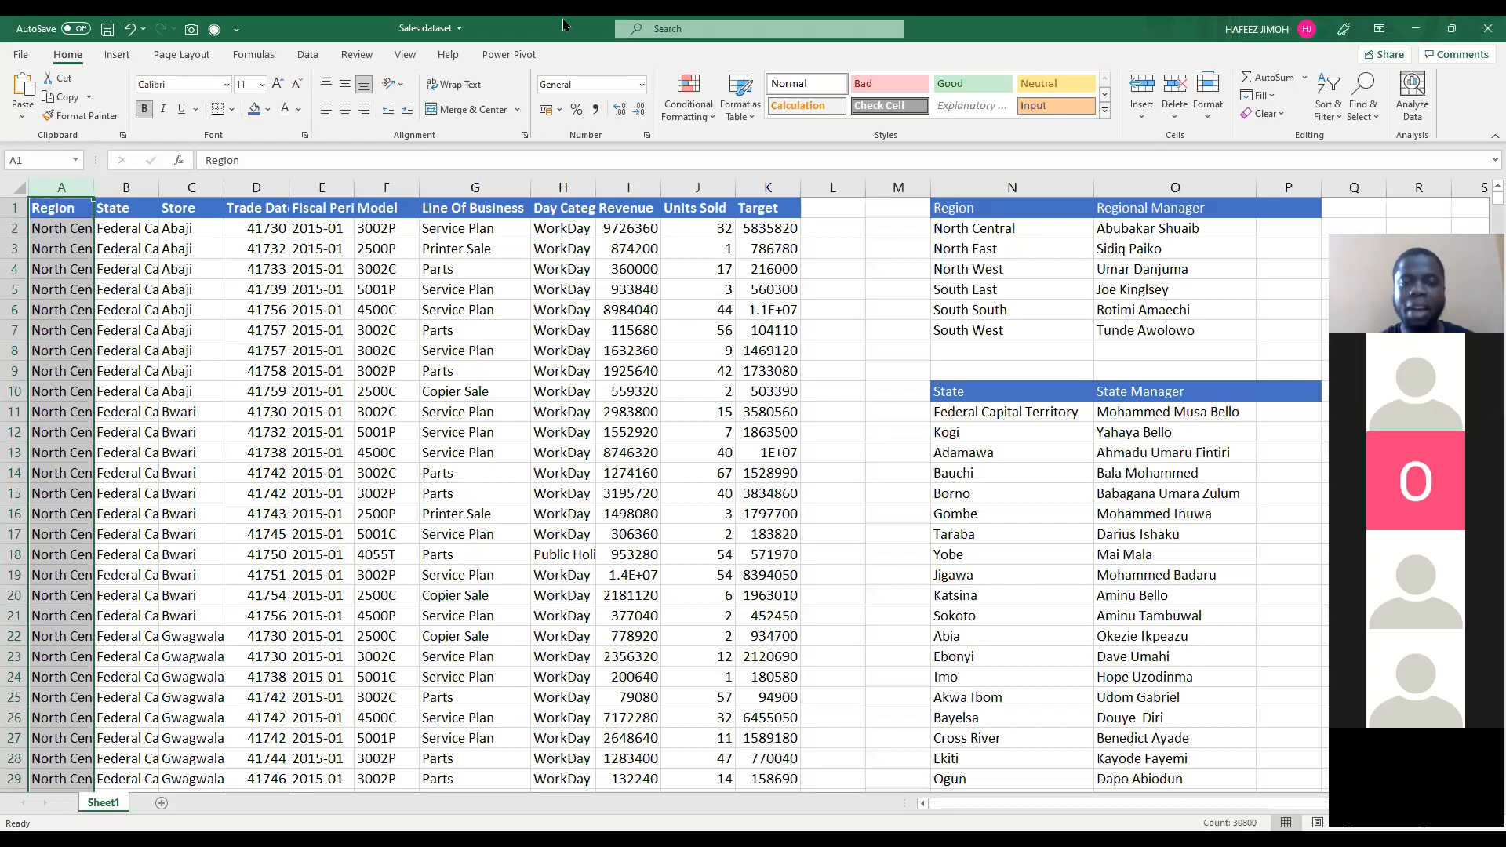
left_click(396, 501)
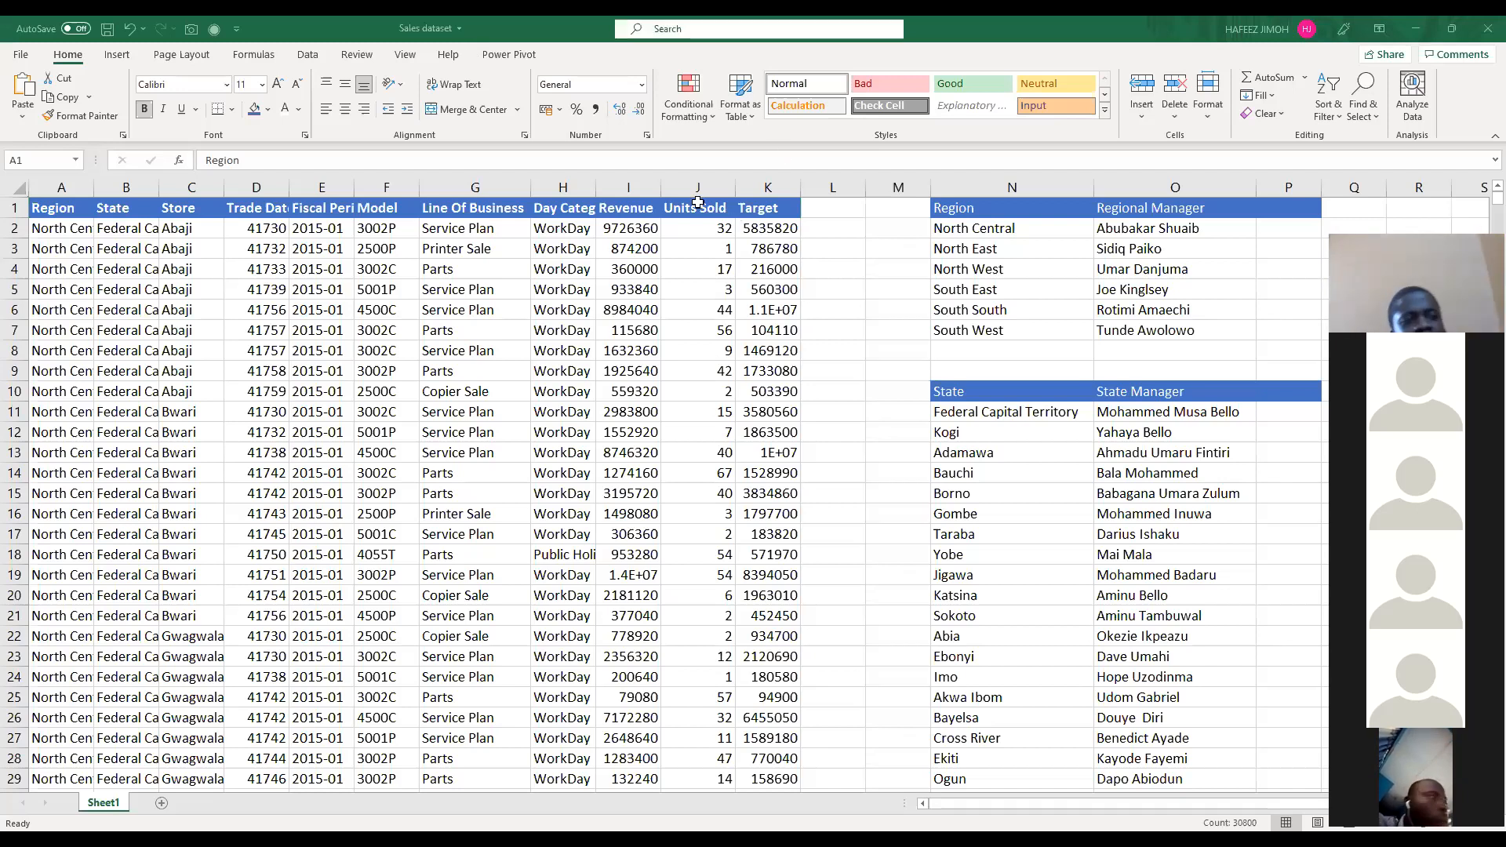
left_click(78, 186)
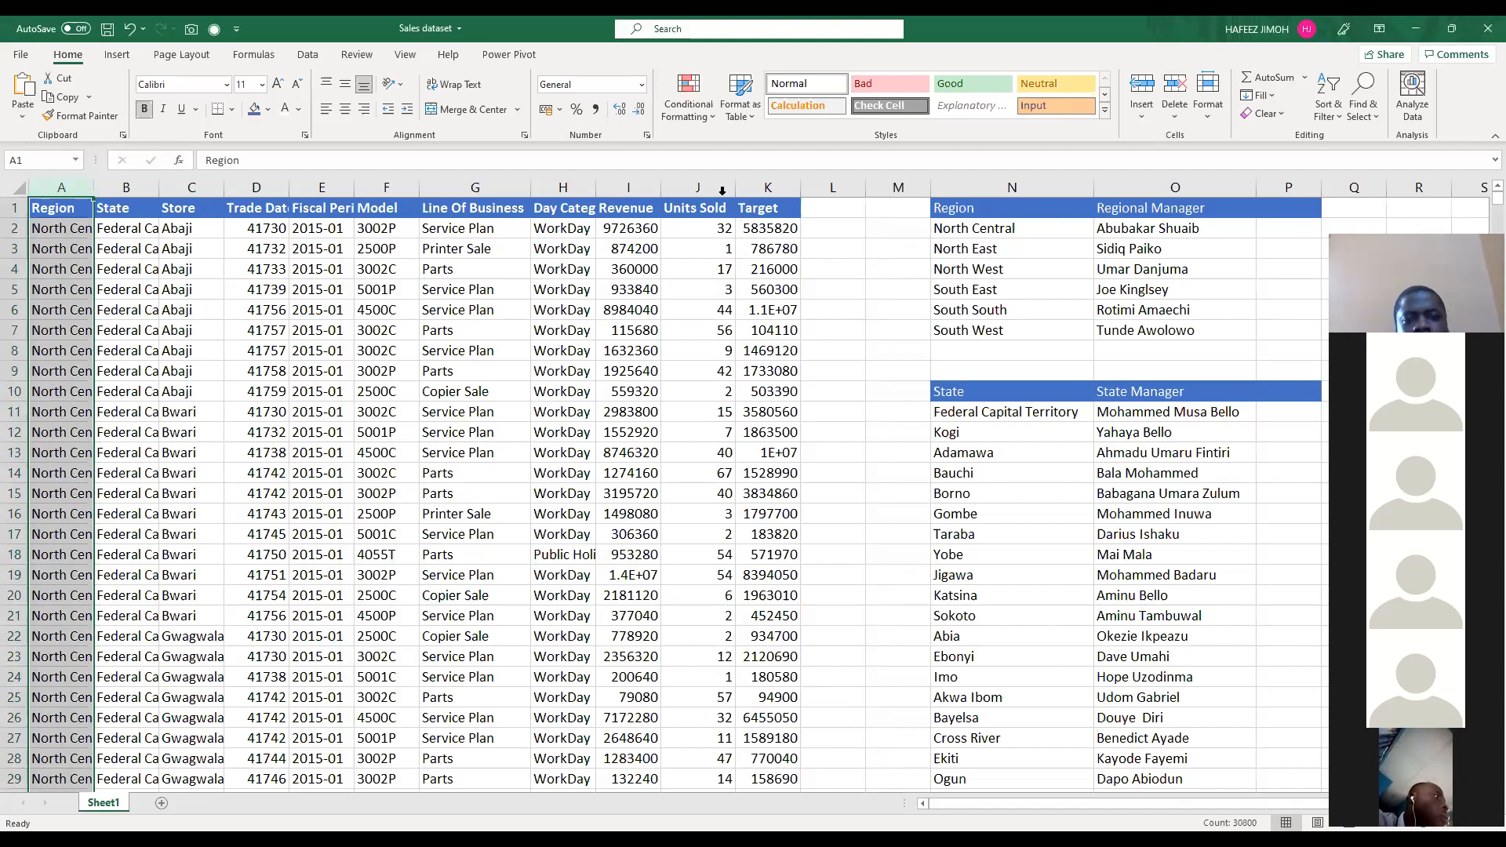
double_click(93, 187)
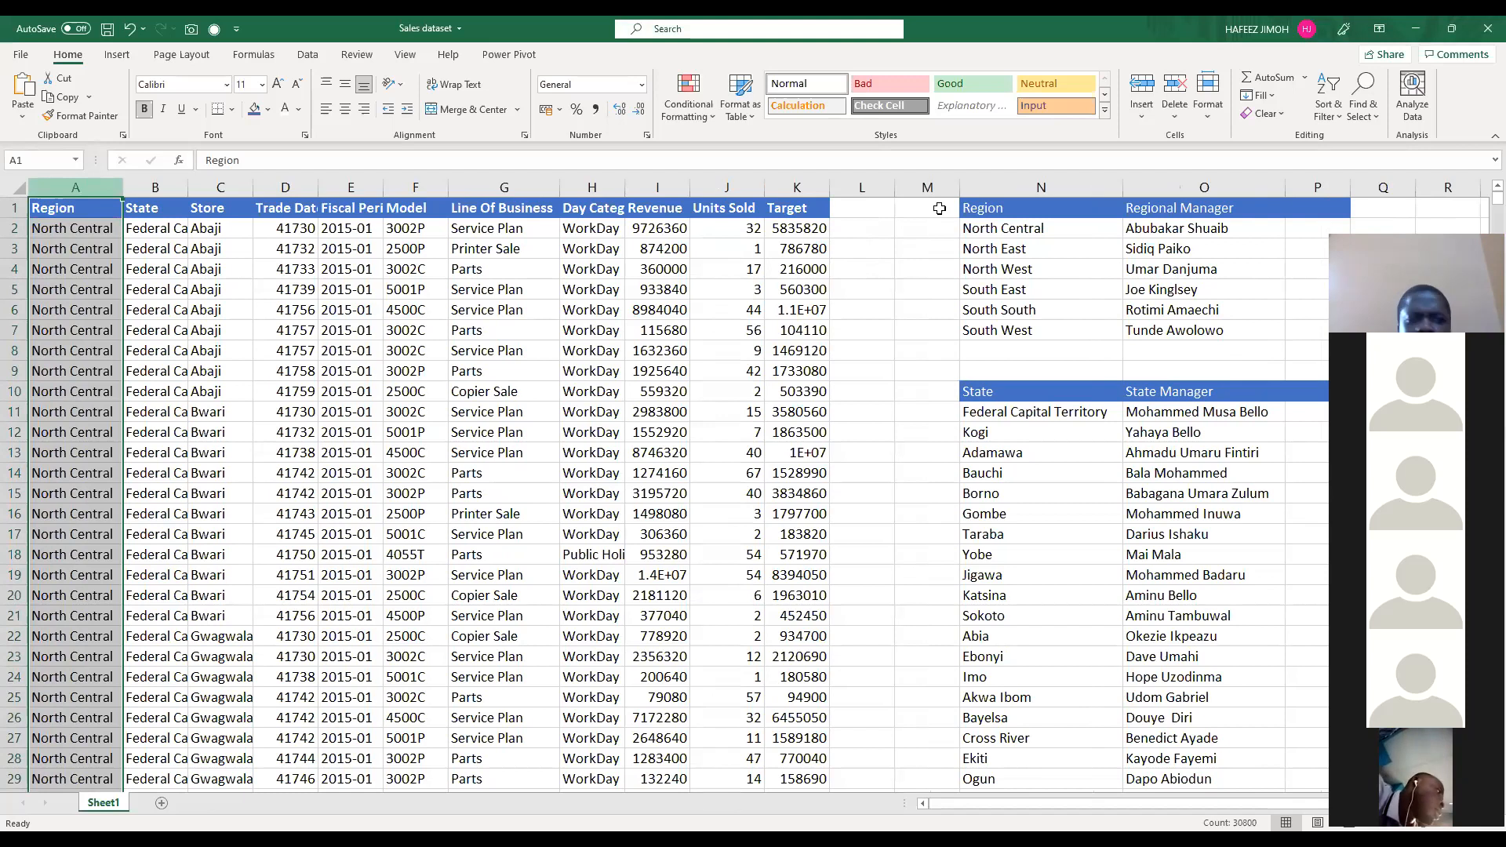
key("ctrl+a")
left_click(99, 209)
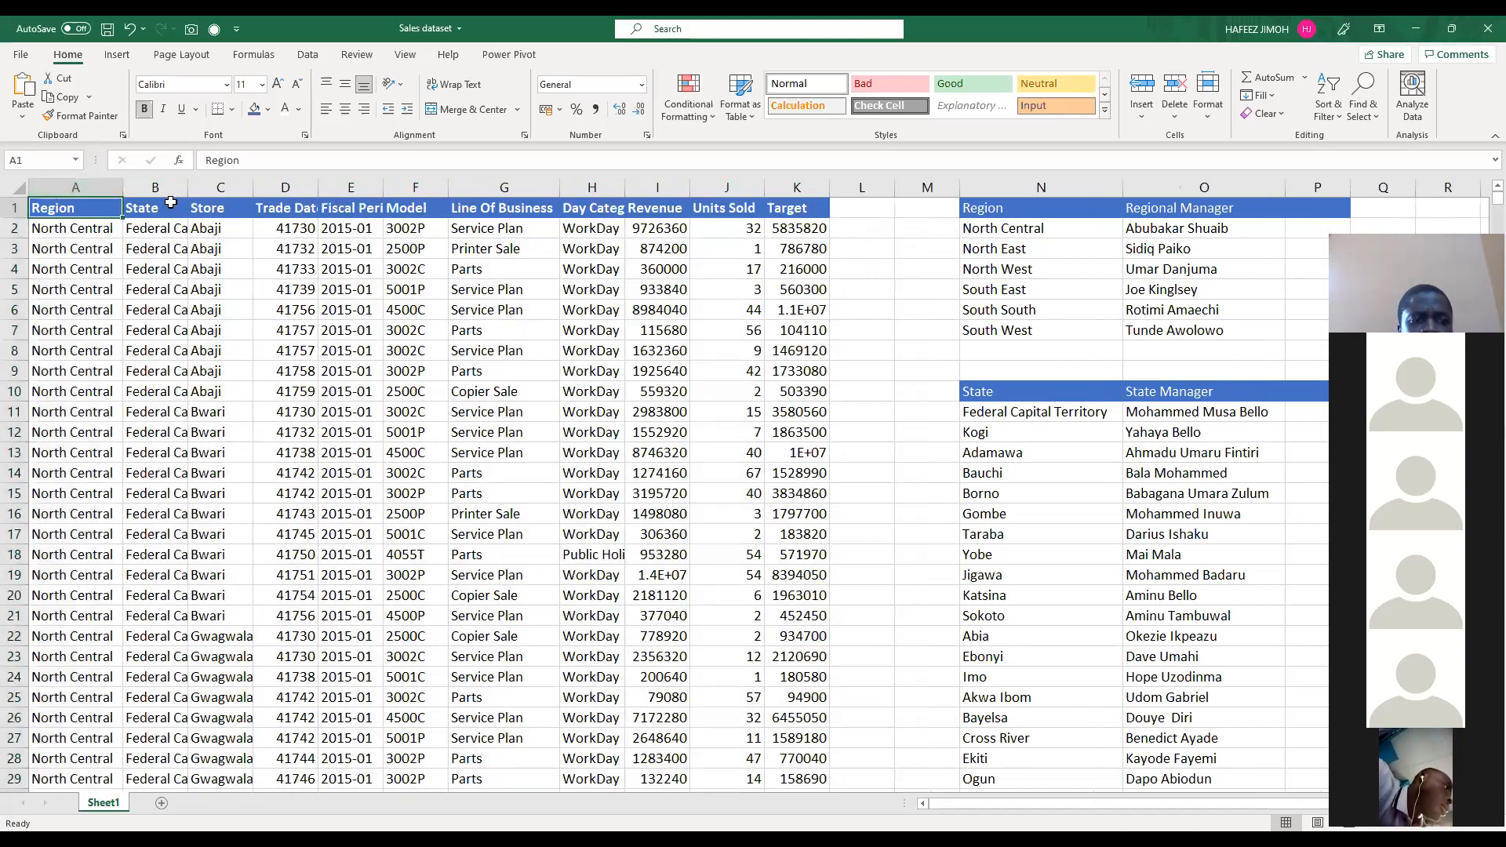
Step: AutoFit the Trade Date, Fiscal Period and Day Category columns of the sales table
left_click(221, 186)
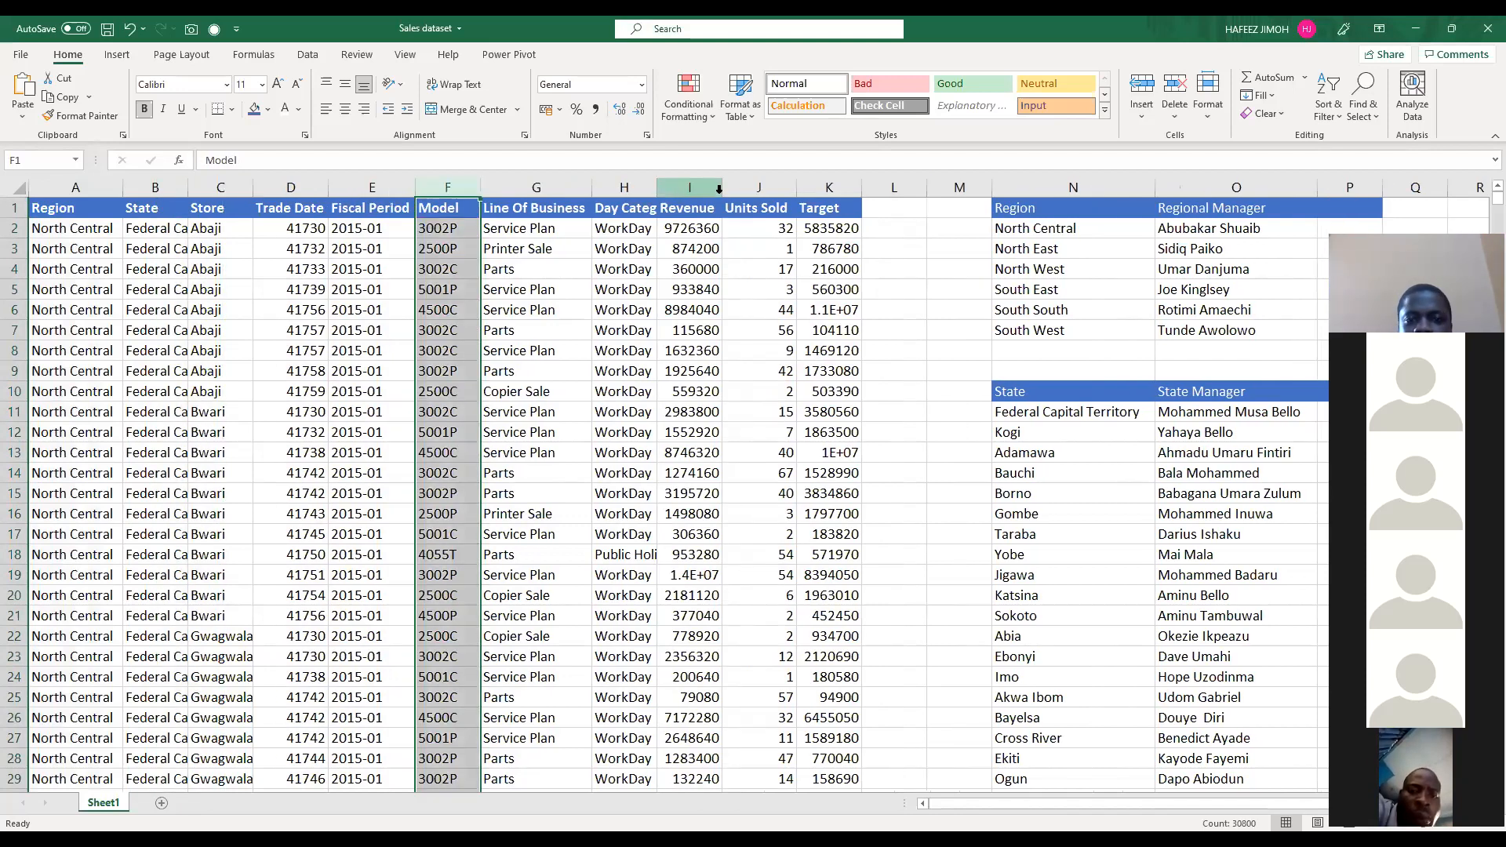
double_click(661, 191)
left_click(807, 192)
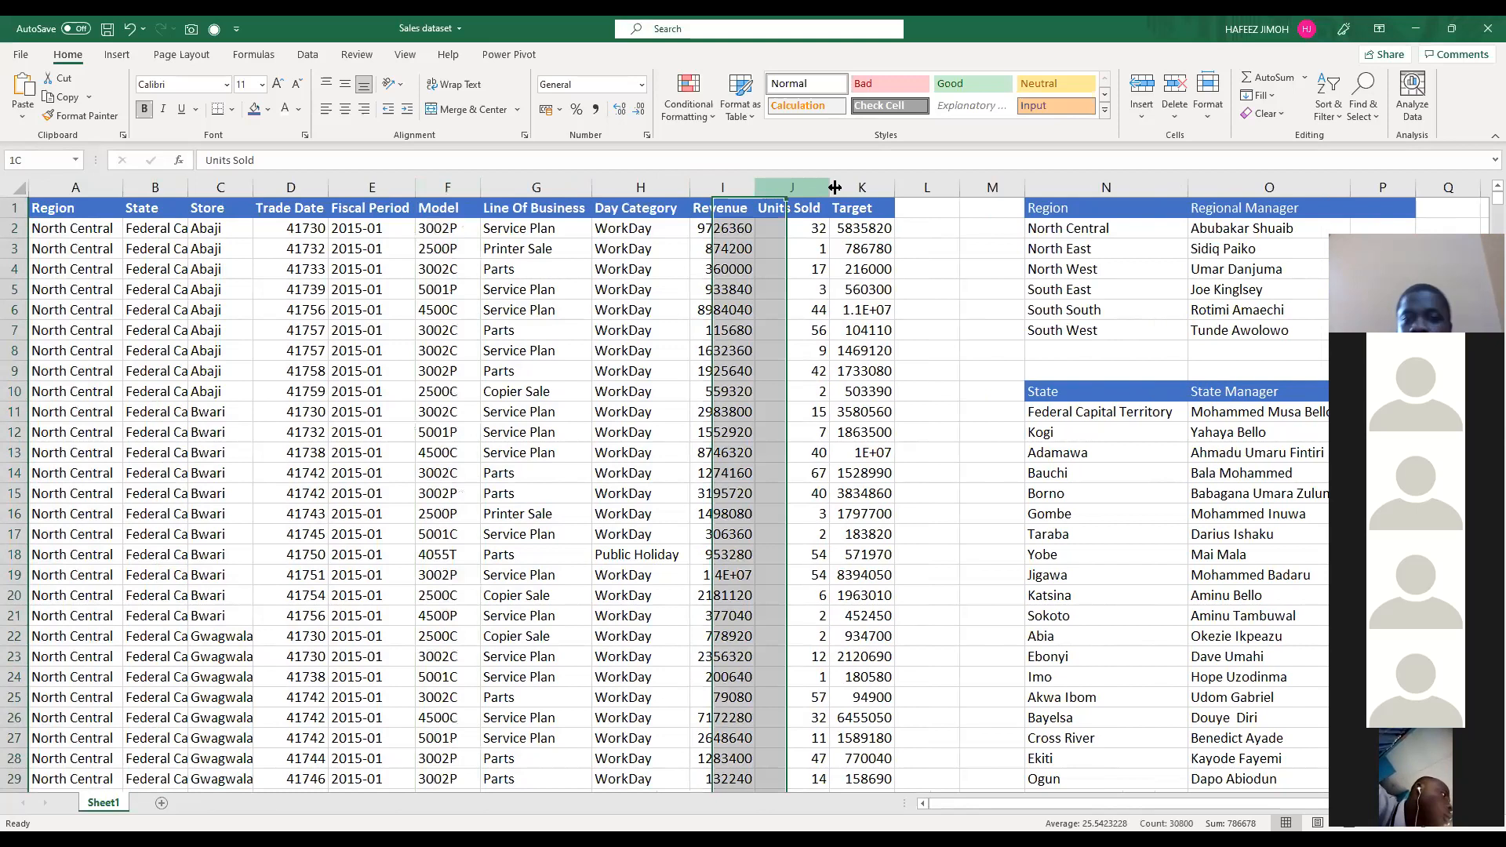
left_click(871, 232)
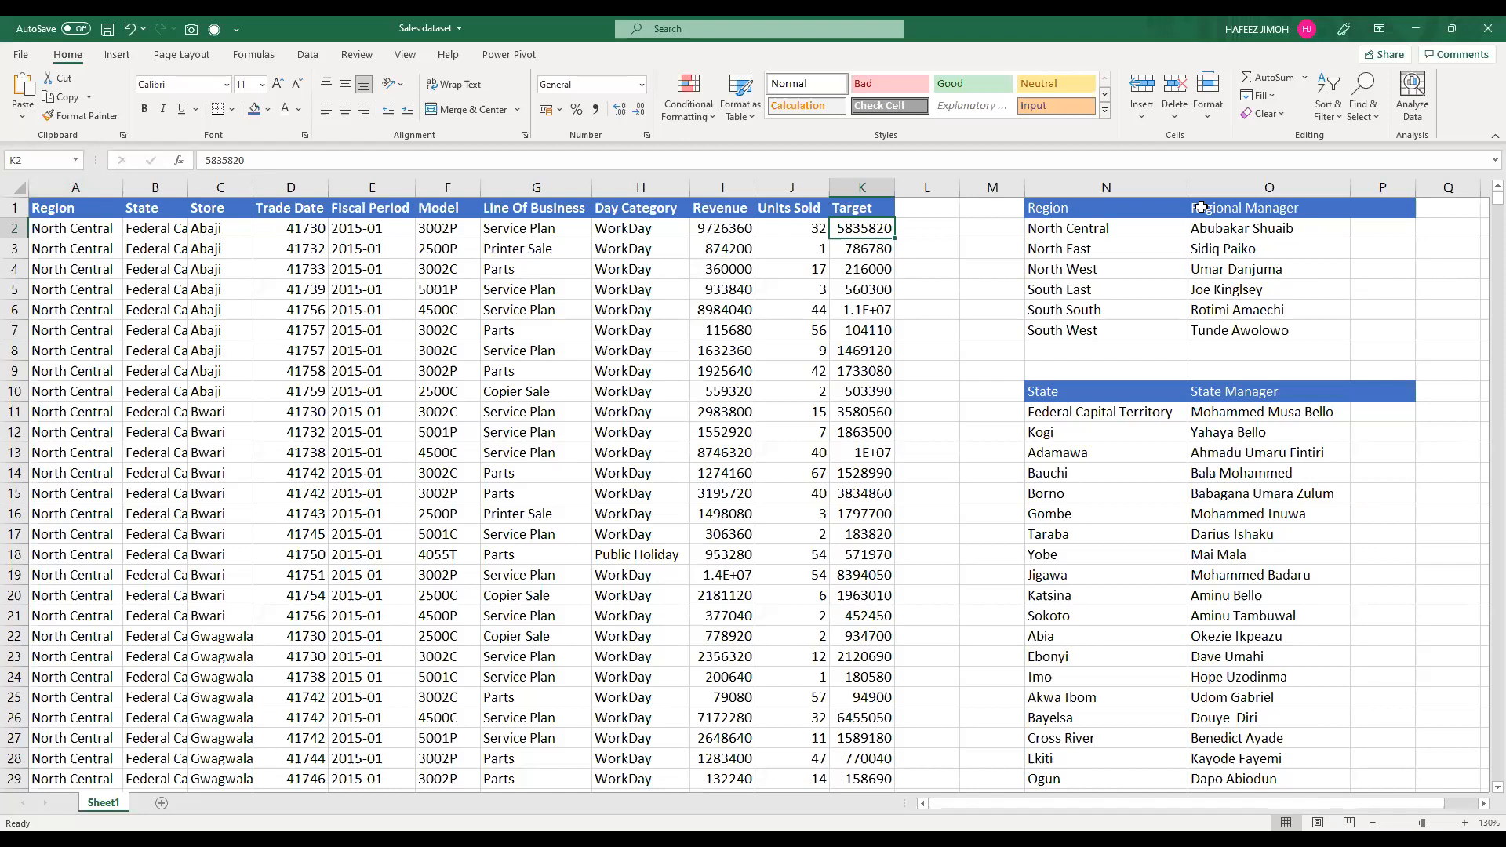
Step: Highlight the regional and state manager tables and widen the sales table's State column to fit its names
left_click_drag(1204, 208, 1356, 363)
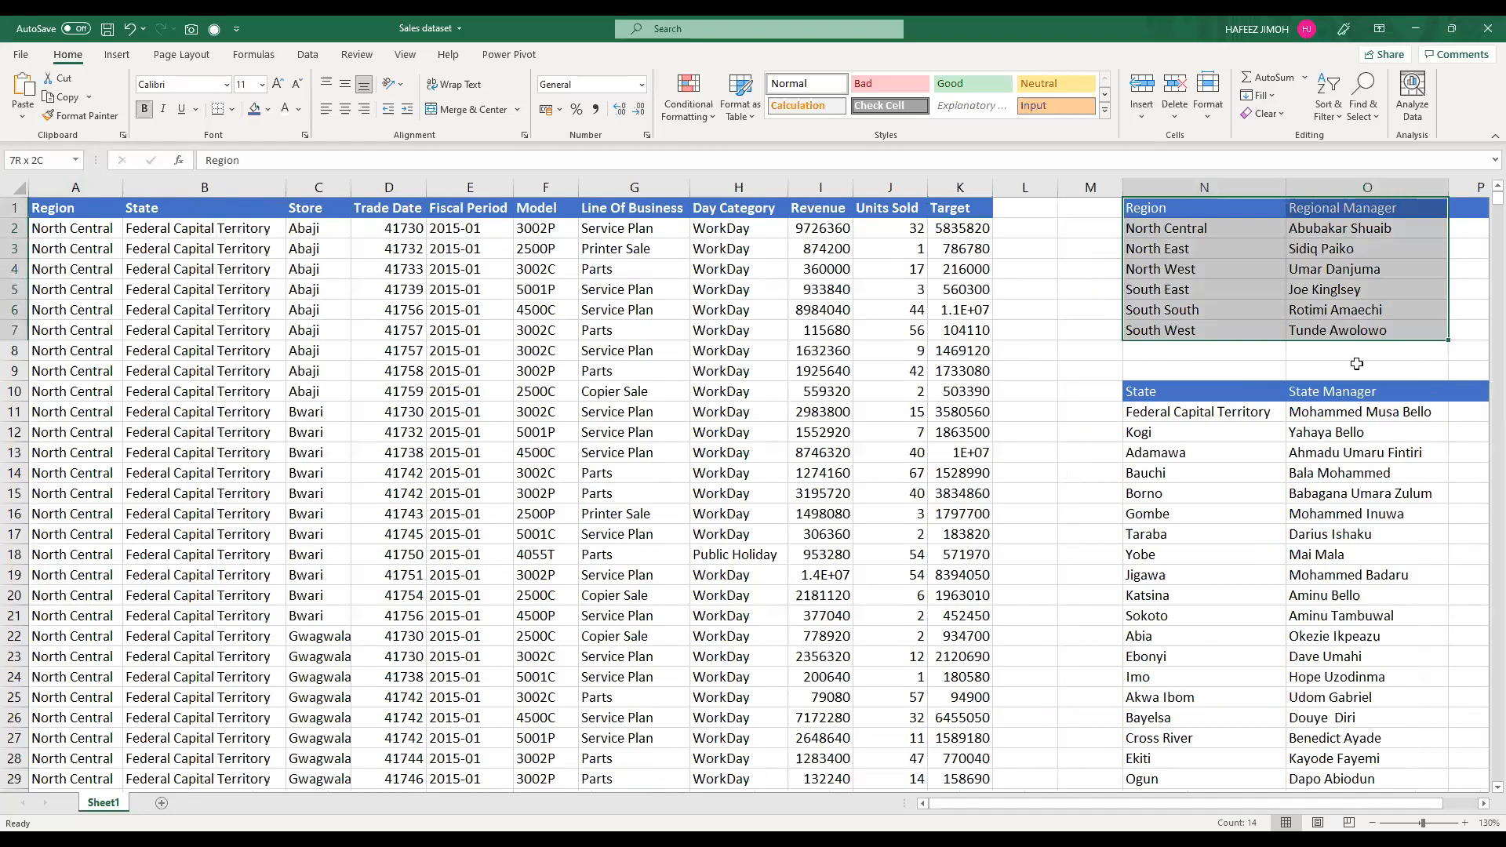
left_click_drag(1204, 371, 1372, 778)
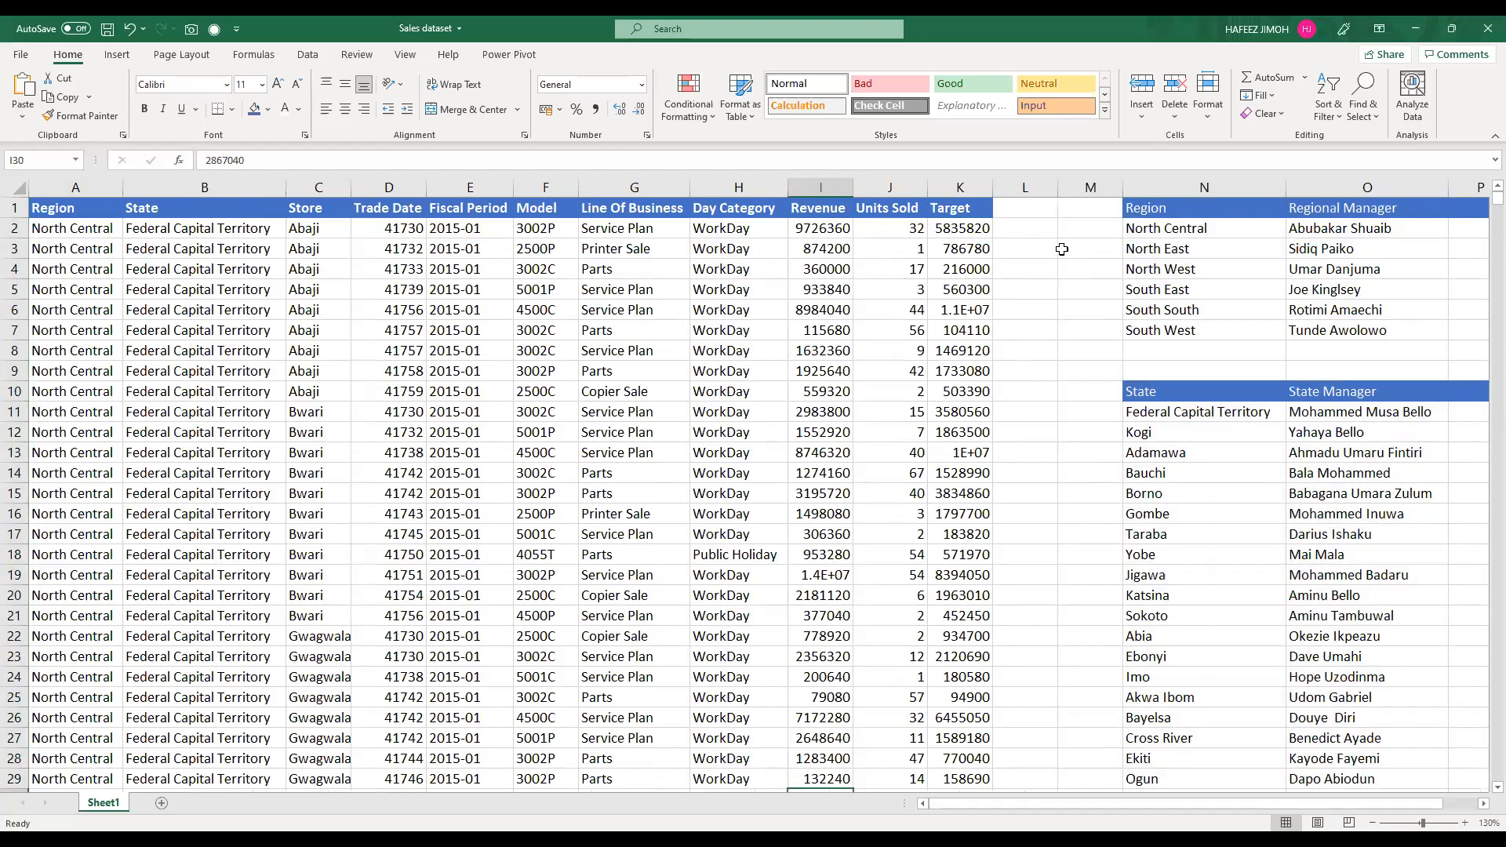
Step: Compare the region and state cells of the sales table with the regional manager lookup table and the empty columns L and M
left_click(1051, 217)
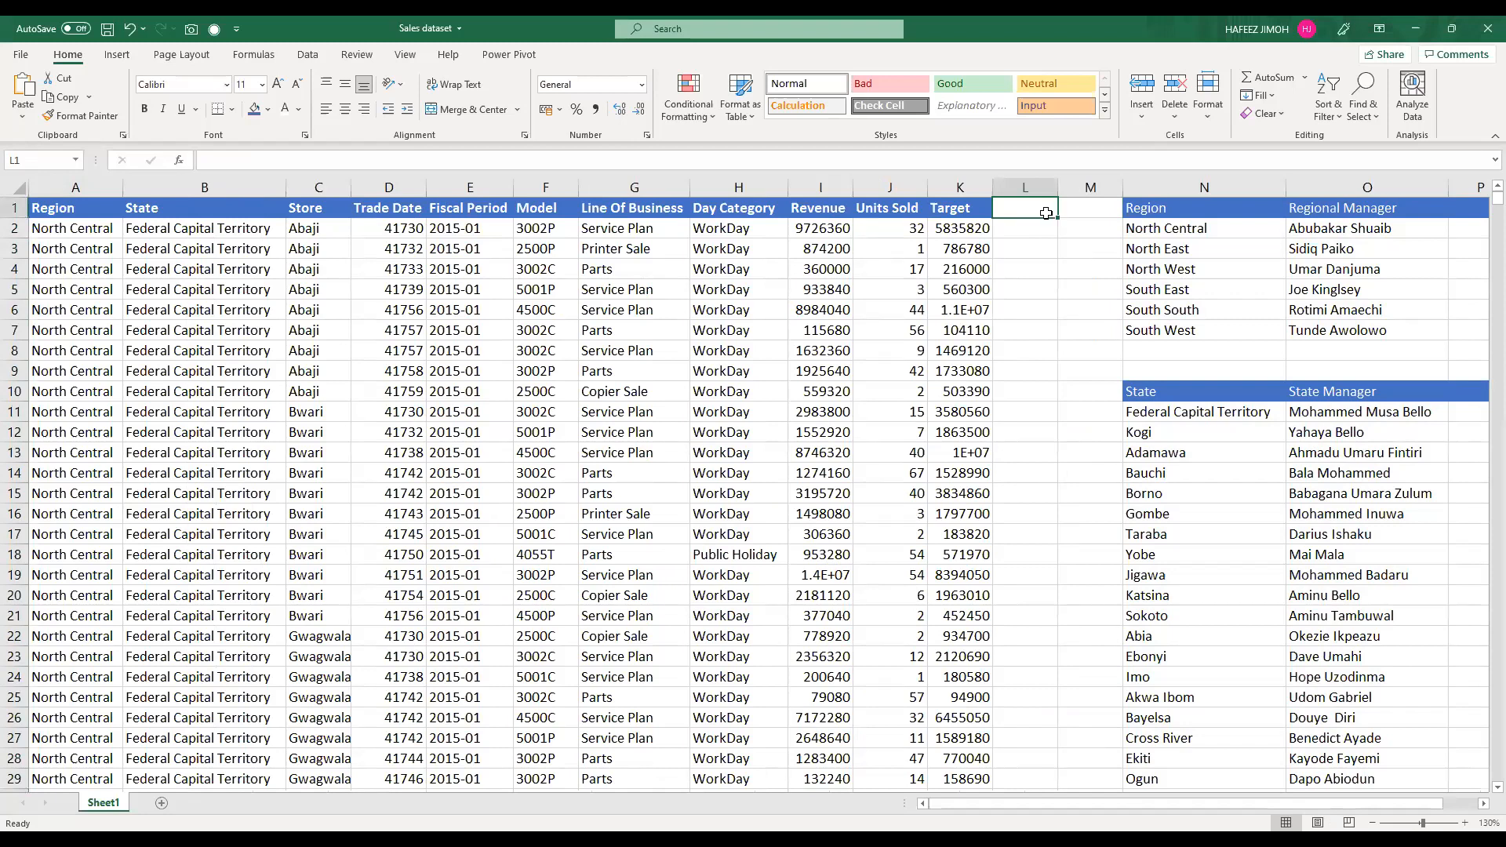
left_click(1386, 213)
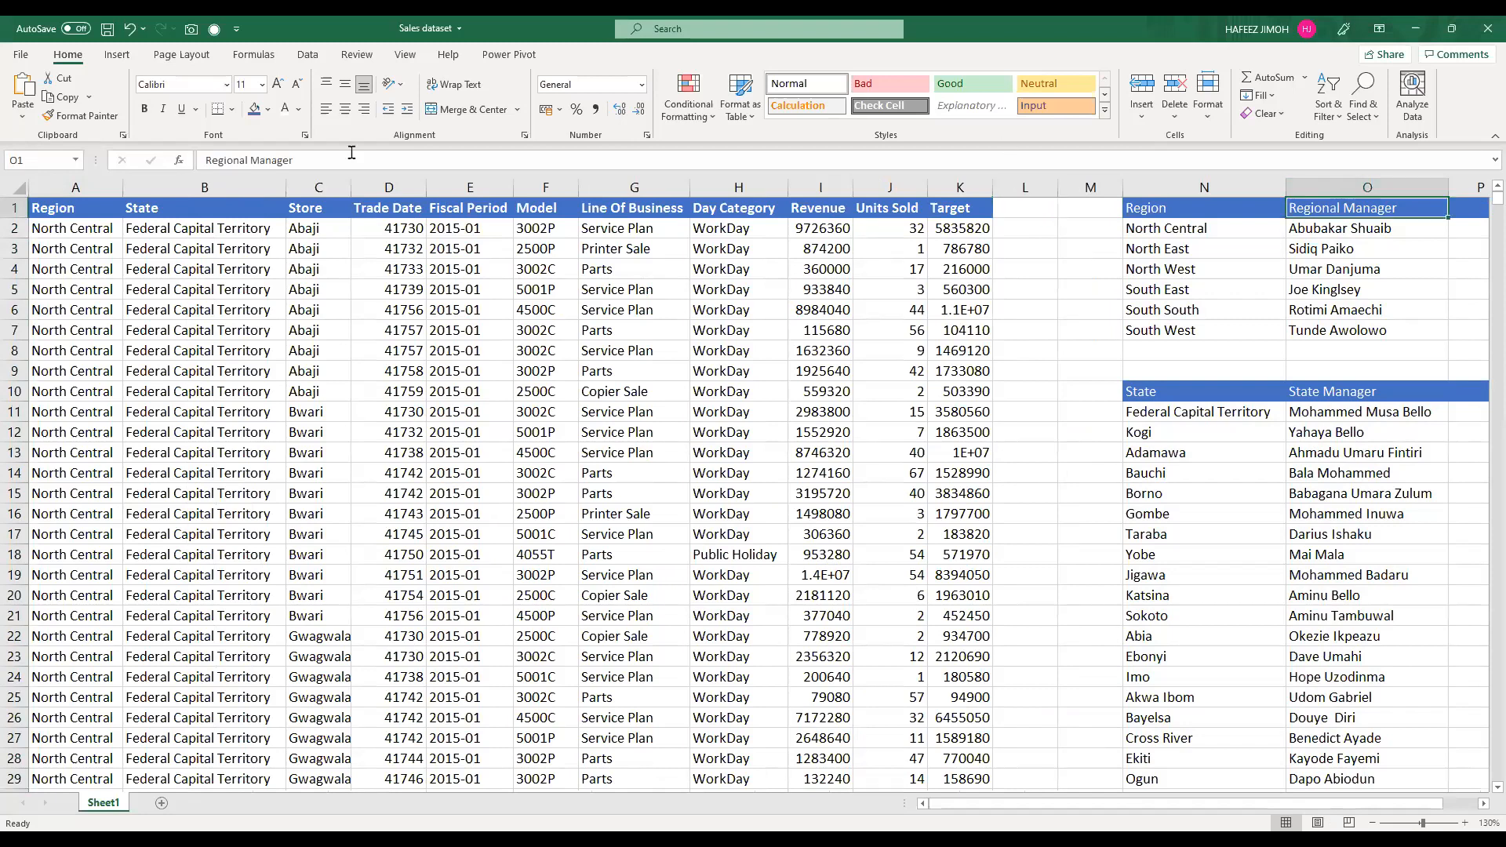
key("ctrl+Home")
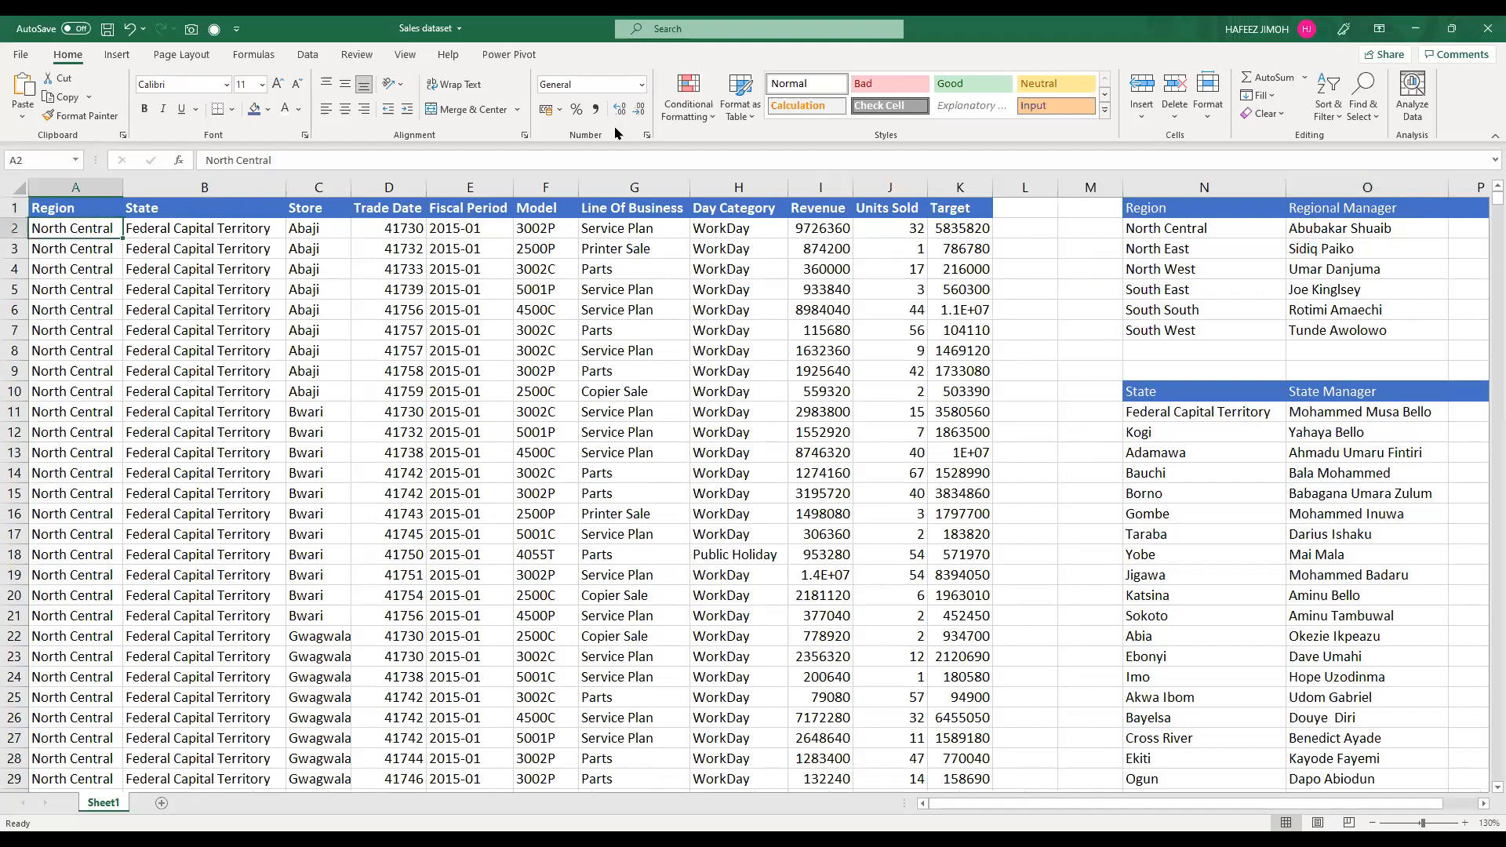
key("alt+Tab")
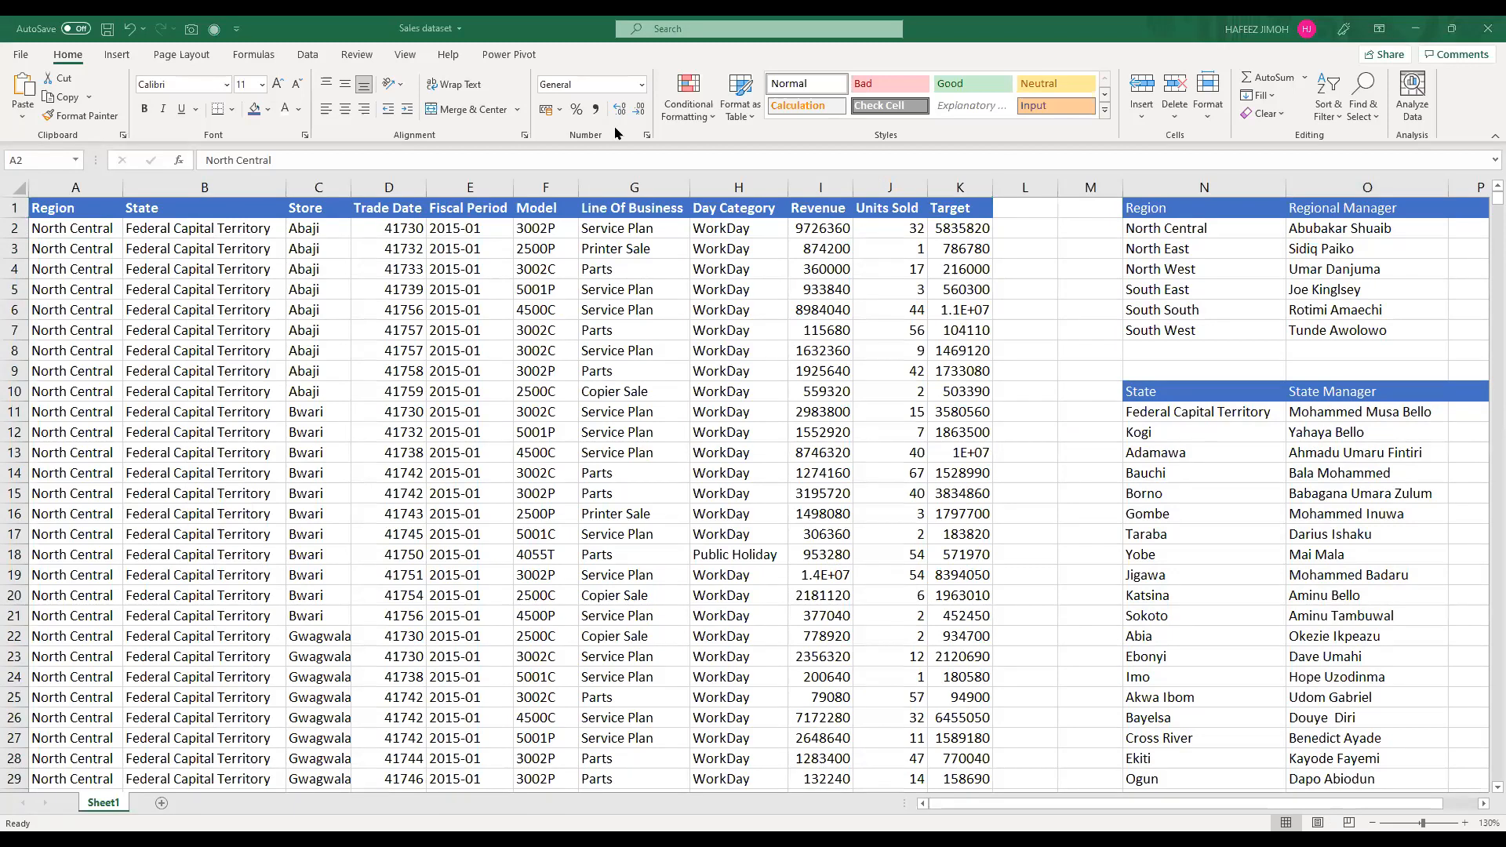
left_click(1316, 206)
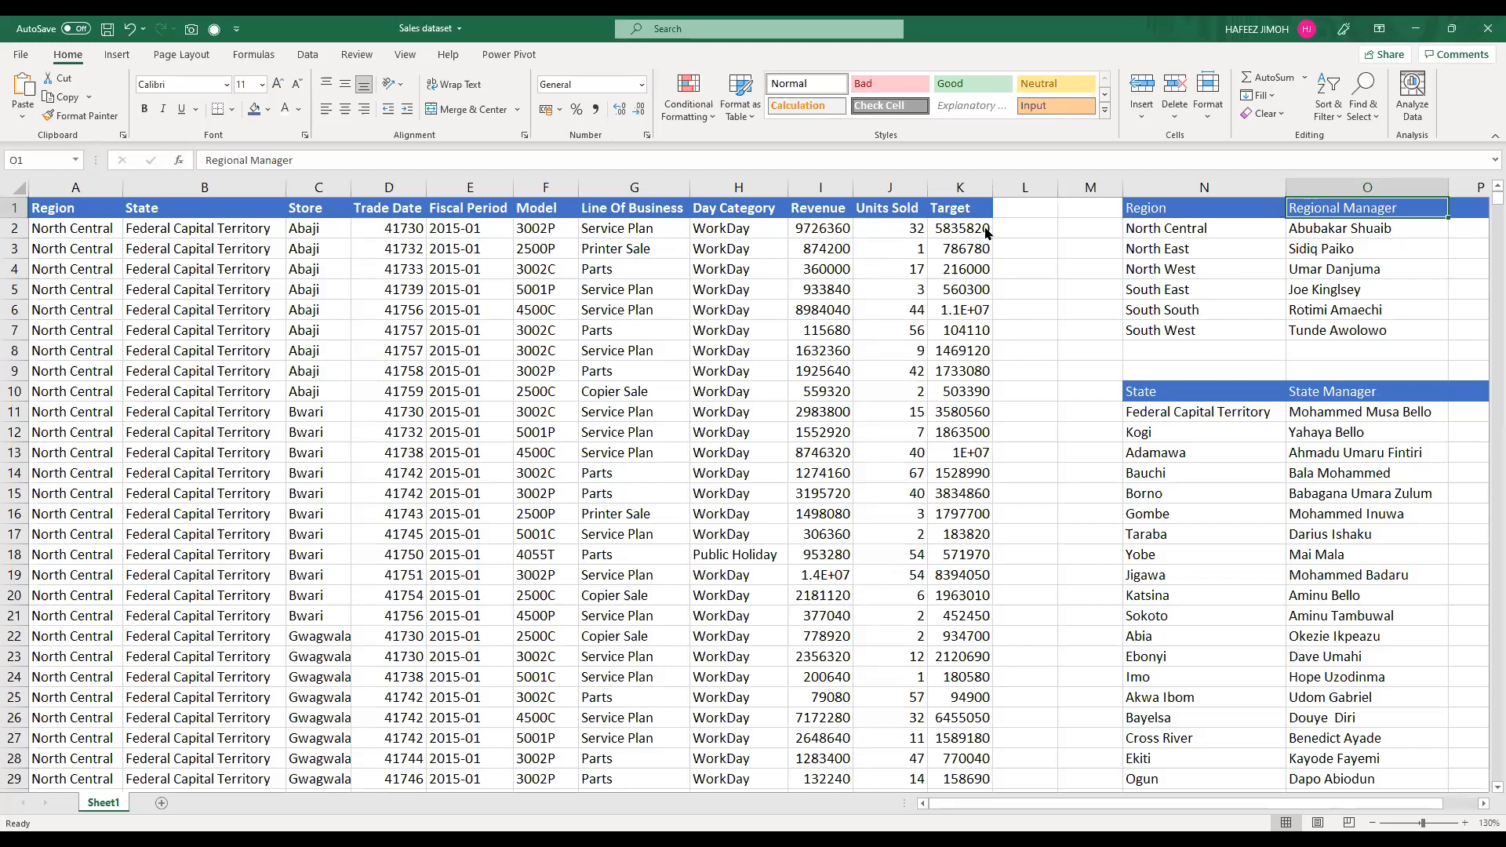
left_click(63, 227)
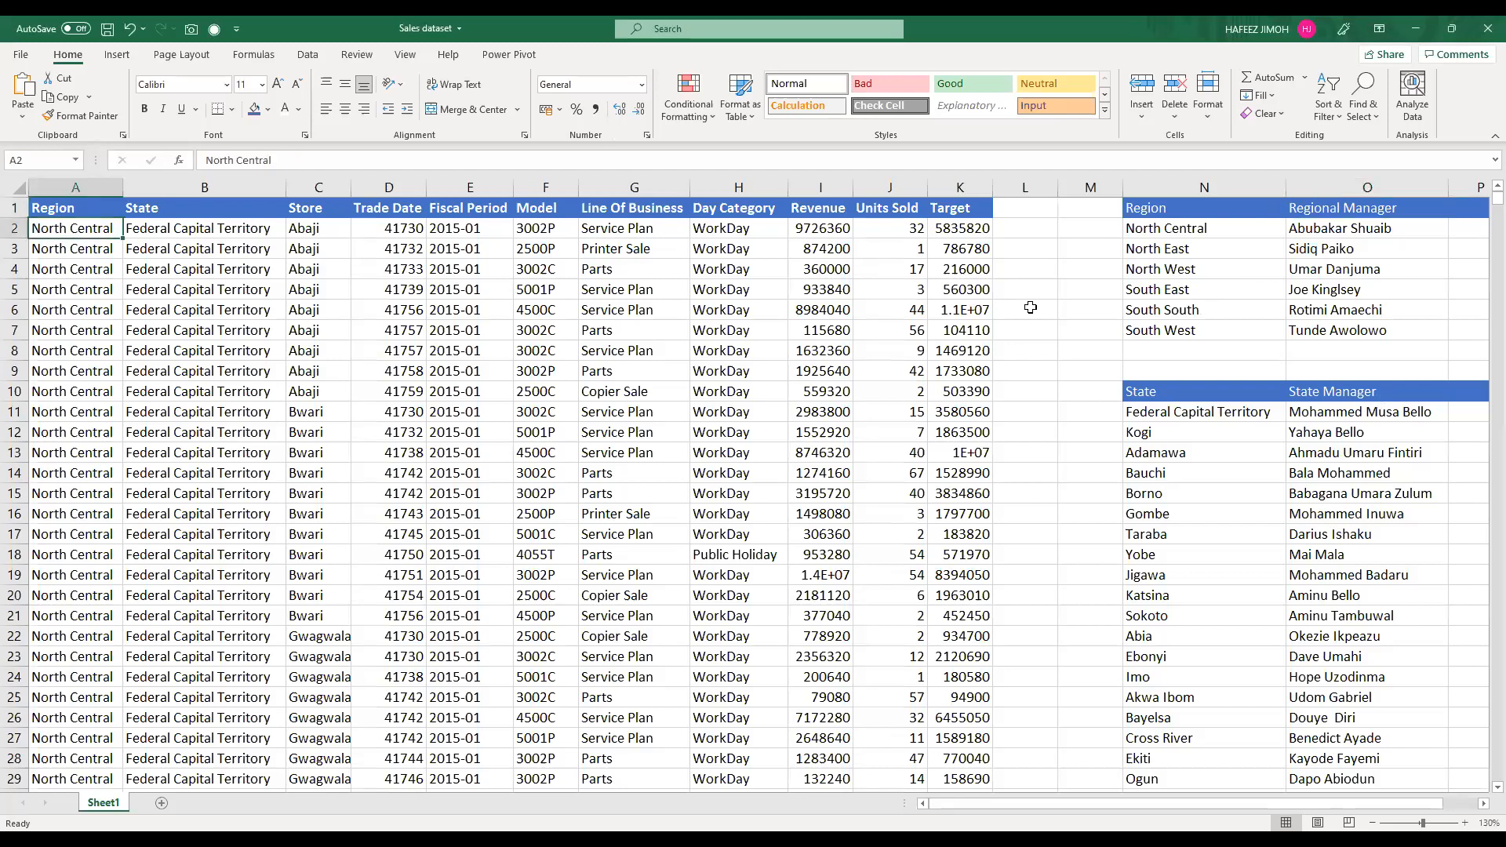
double_click(1029, 228)
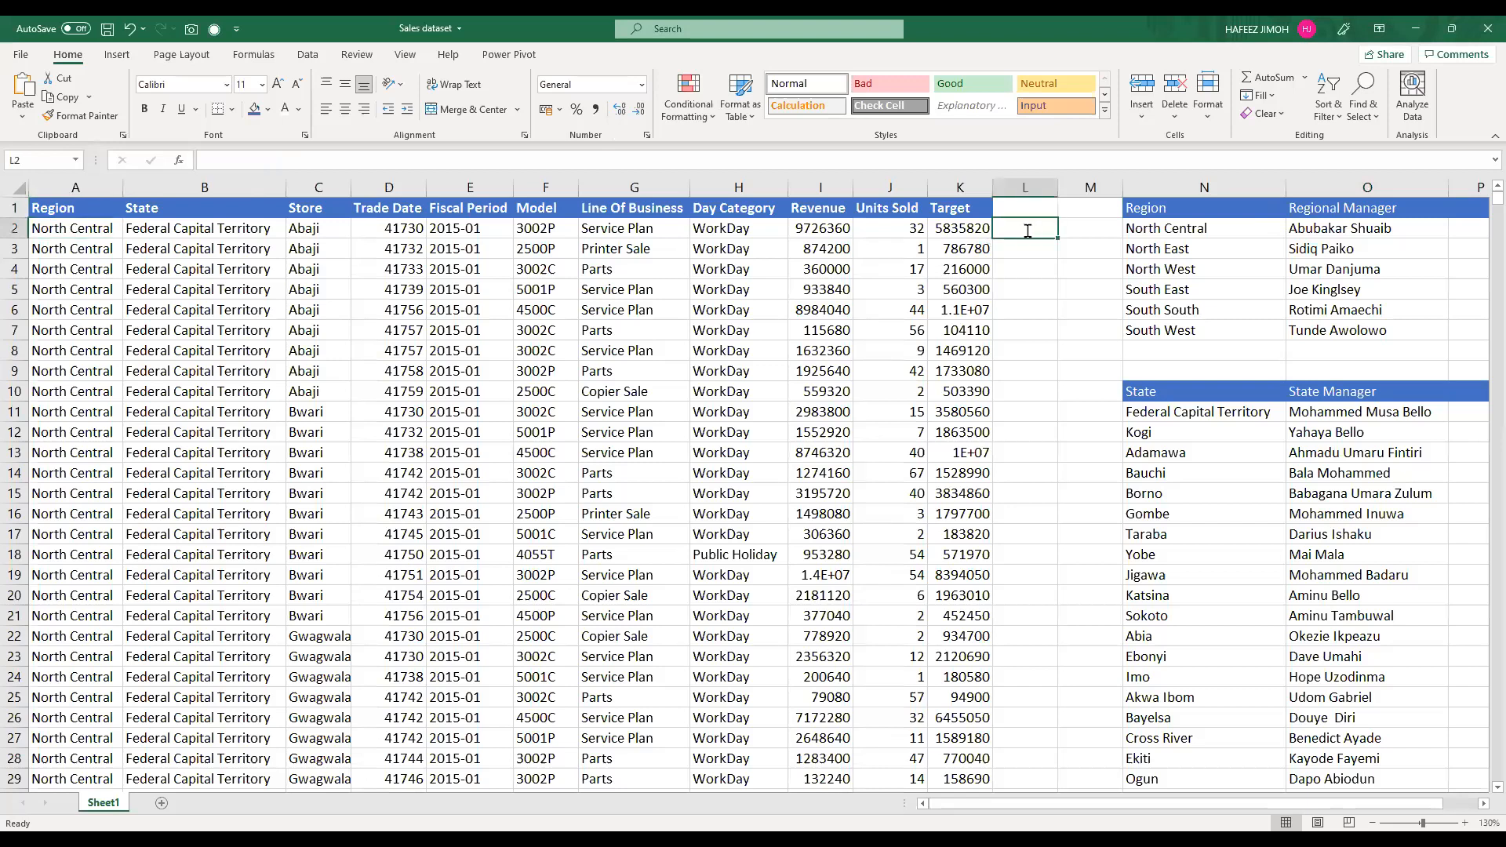
key("Escape")
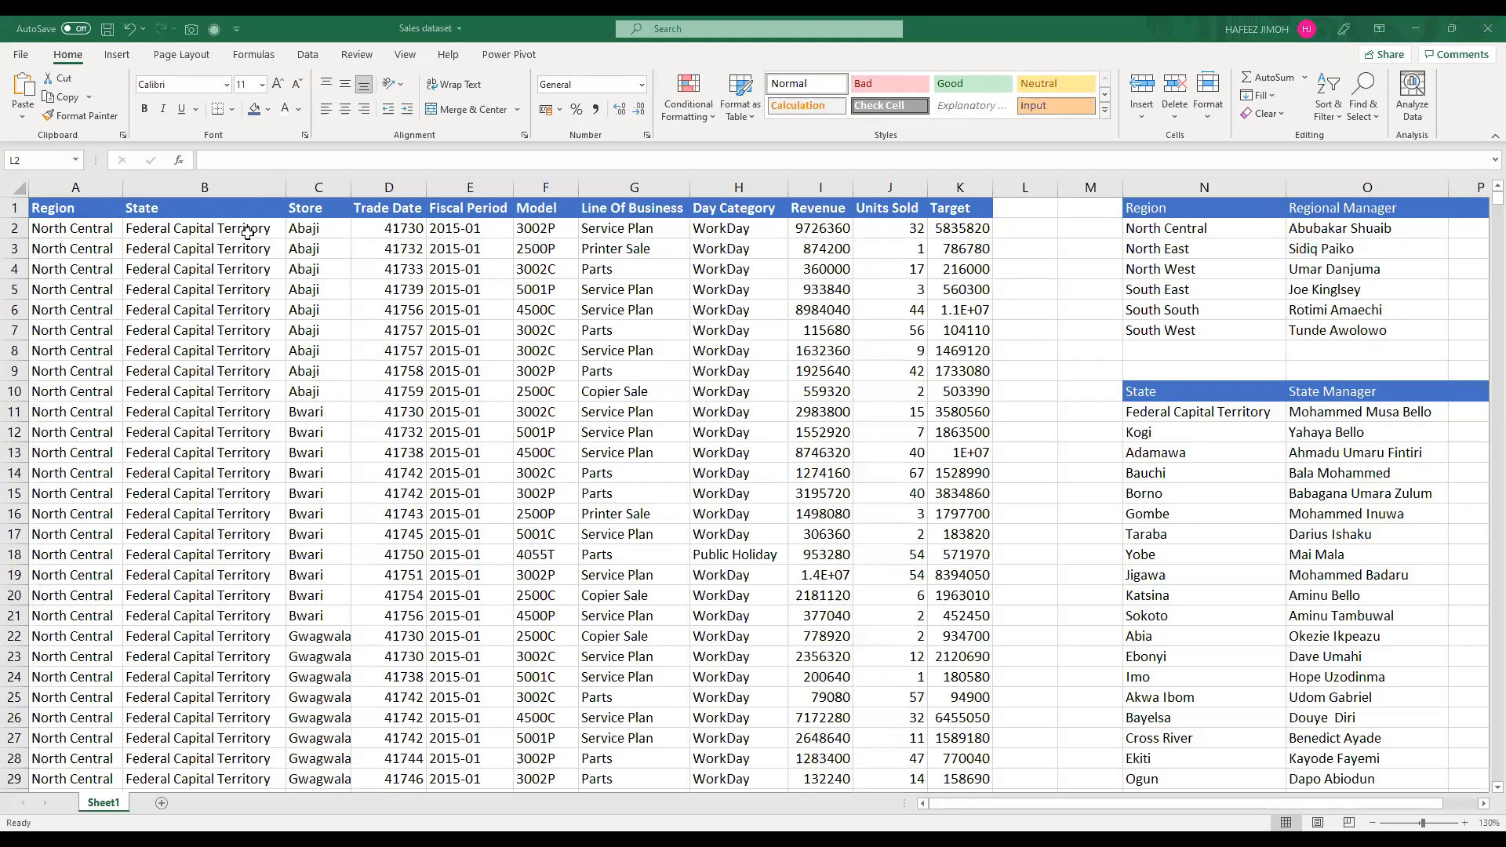
left_click(248, 234)
left_click(247, 235)
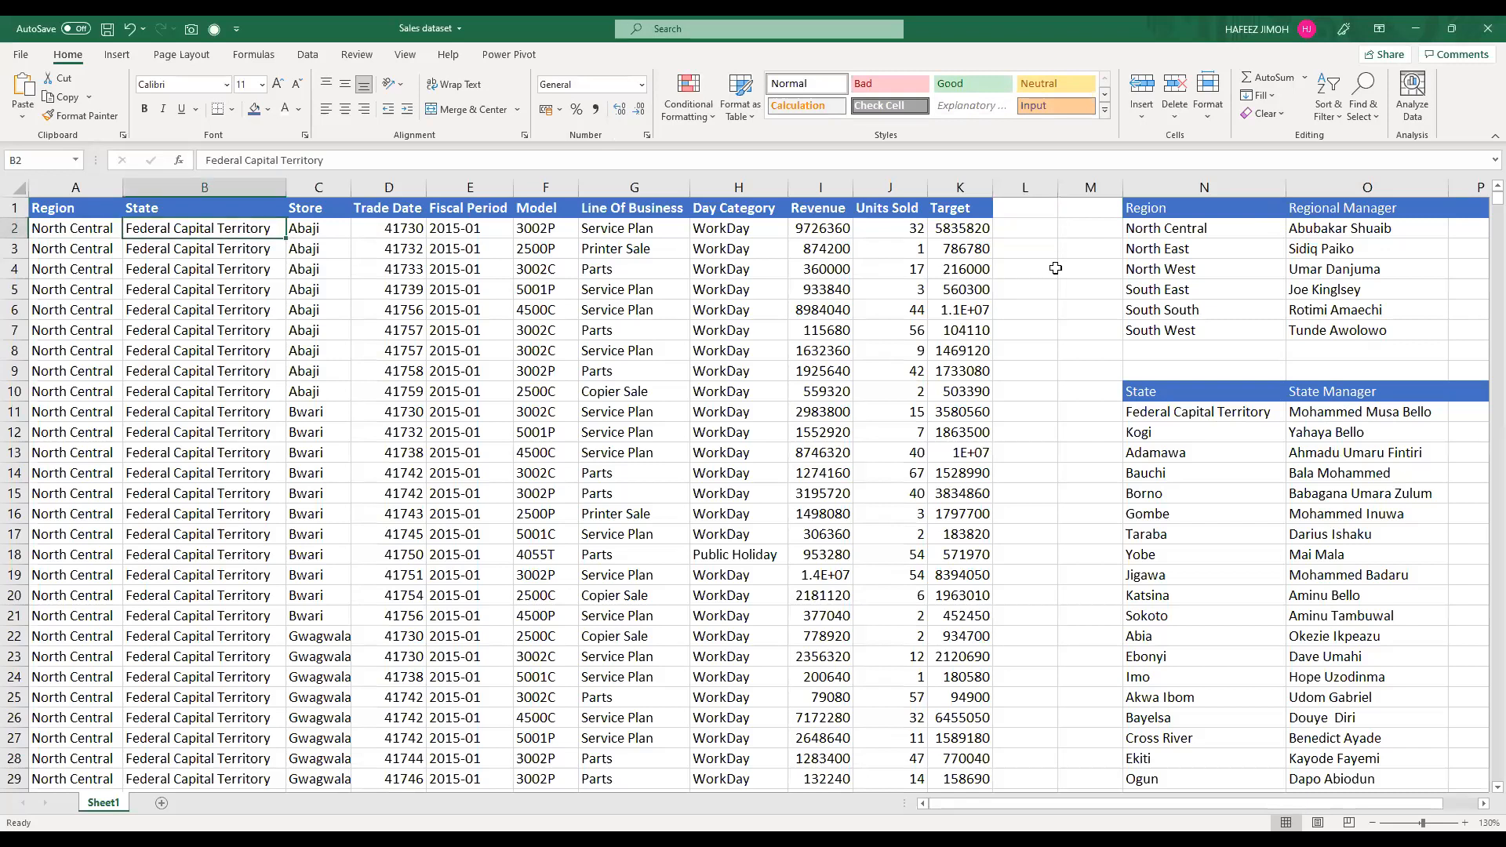
left_click(1089, 233)
key("Return")
left_click(1090, 190)
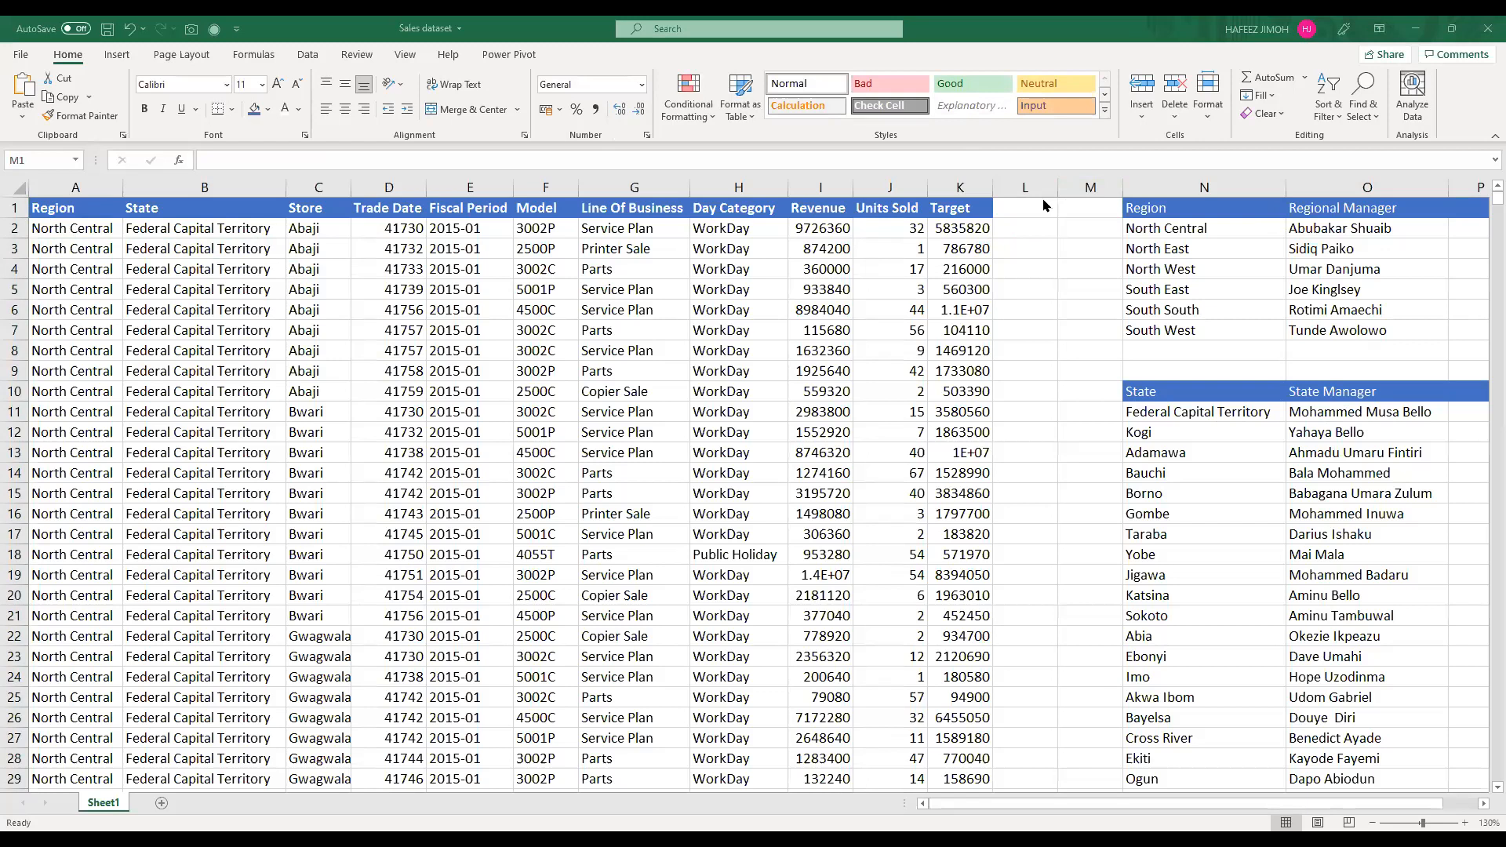
Step: Enter the header Regional Manager in L1 and widen column L to fit it
left_click(1018, 206)
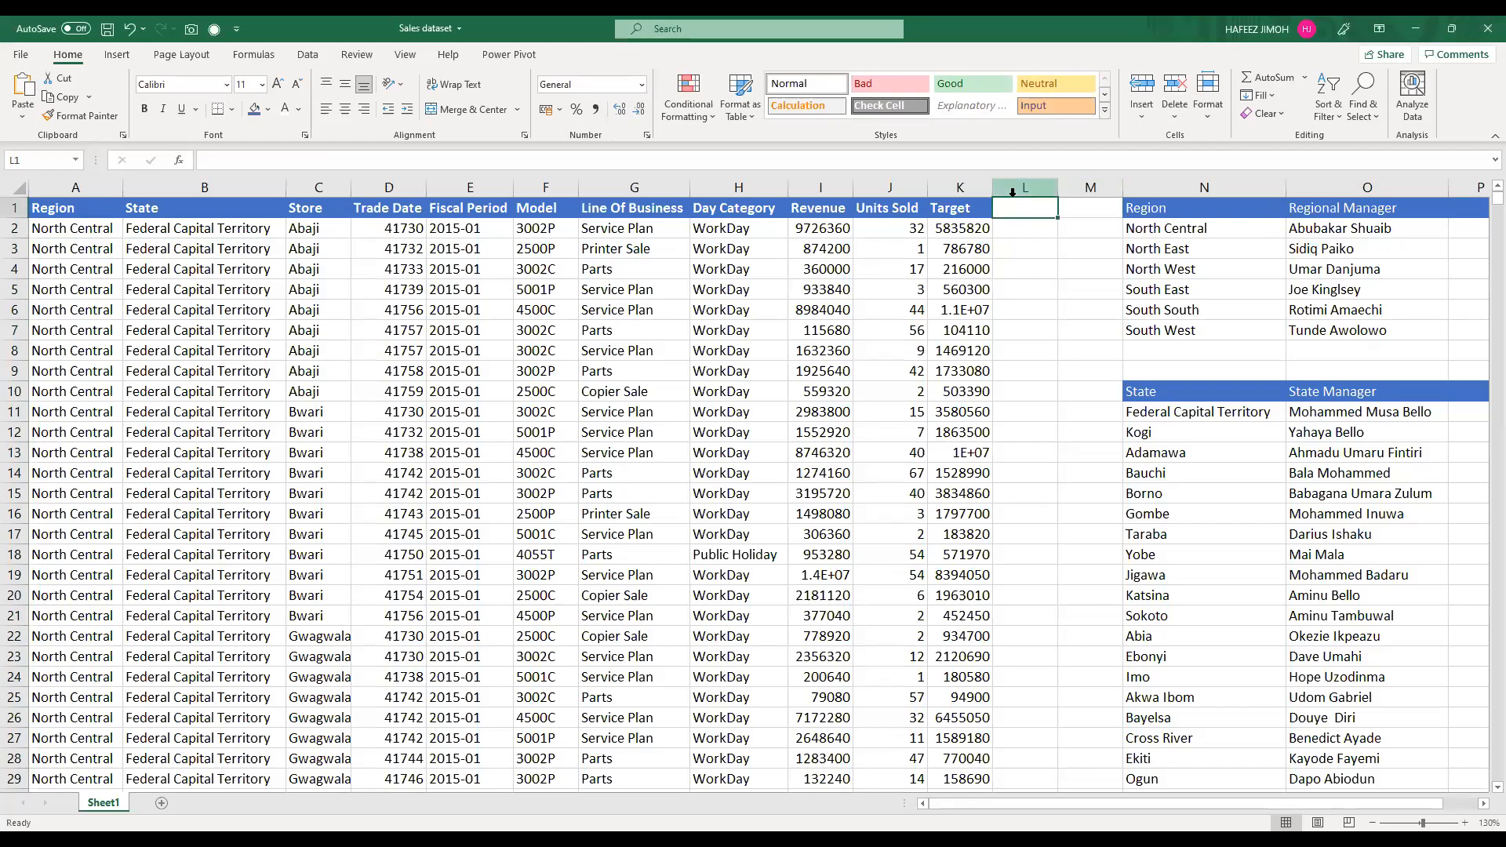
type("Regional Manager")
key("Return")
key("Right")
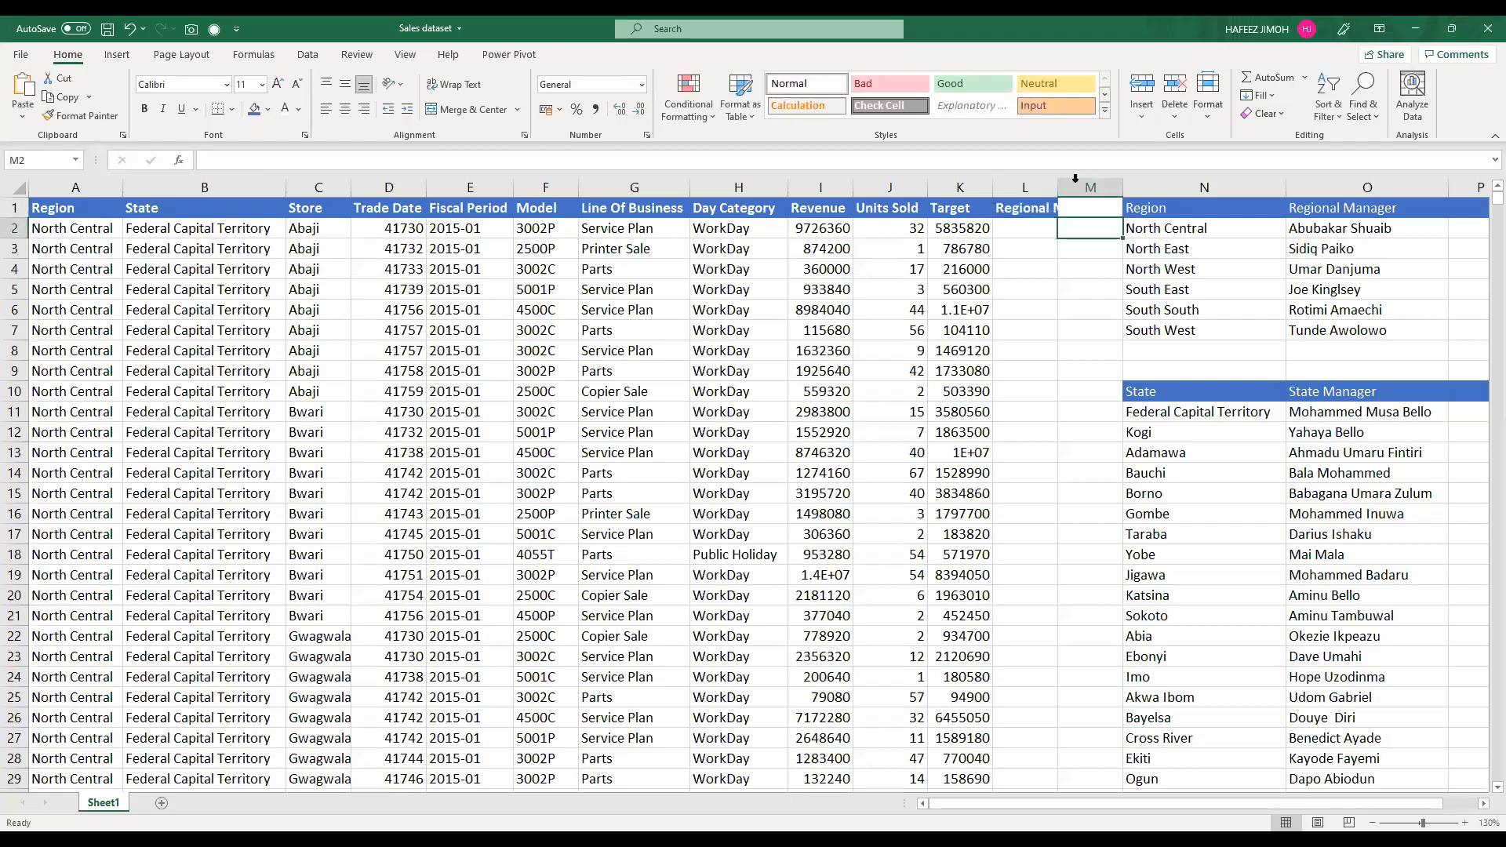
left_click_drag(1057, 189, 1116, 210)
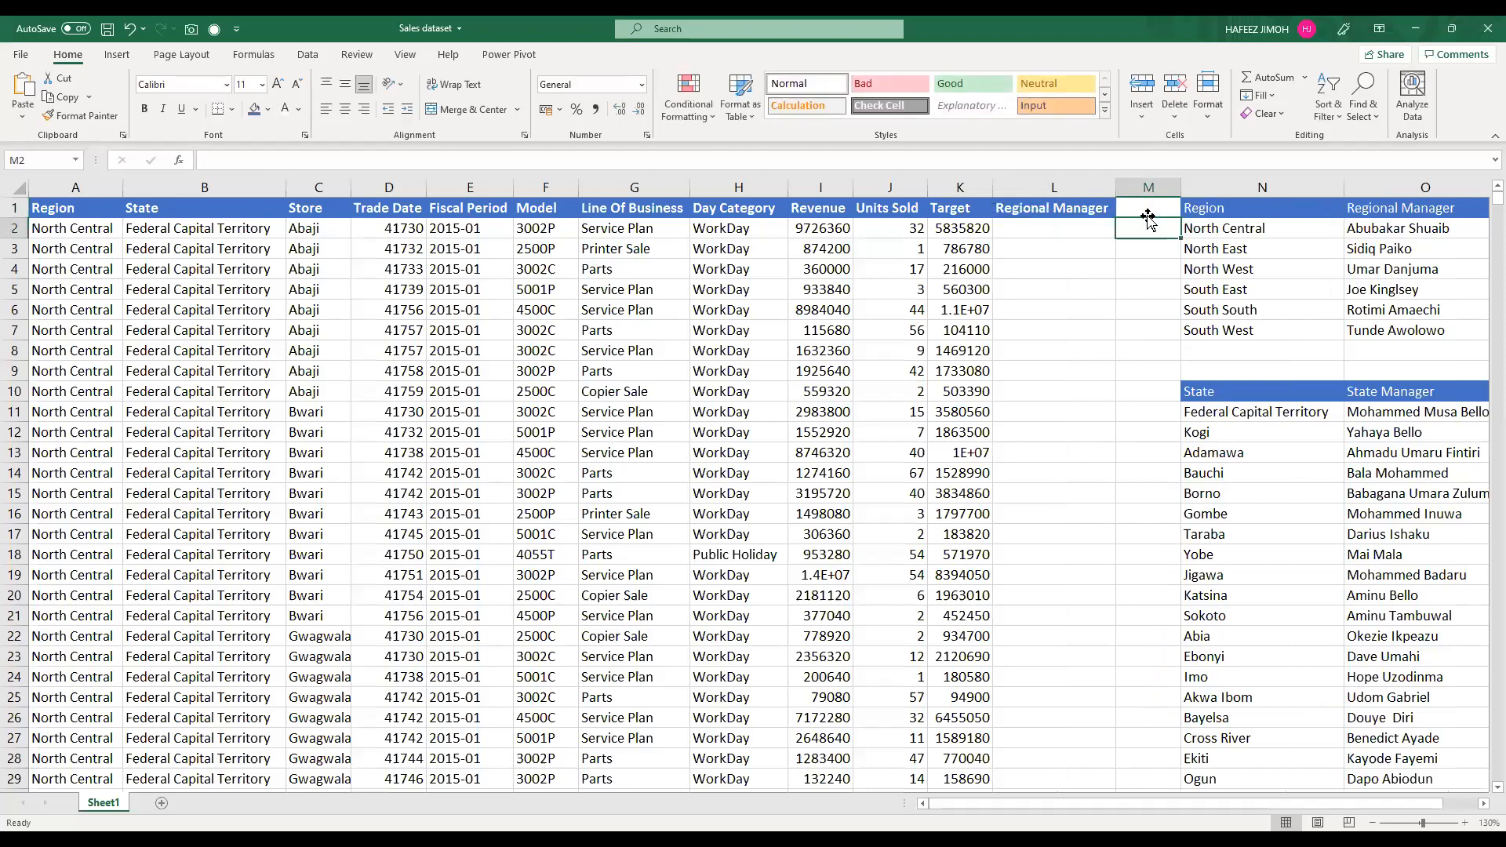
Step: Enter the header State Manager in M1
left_click(1168, 206)
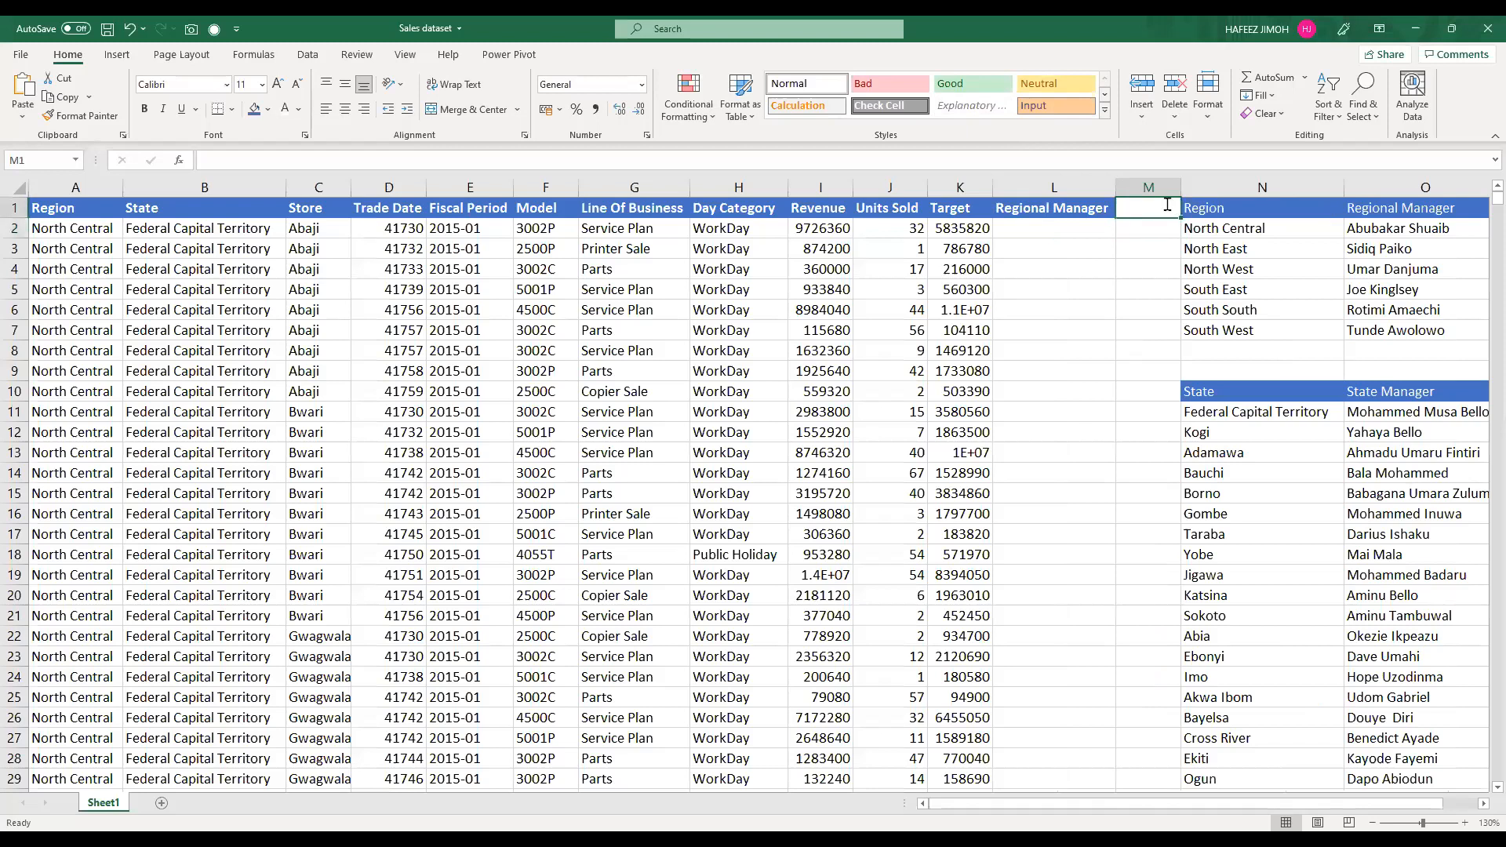
type("State Manager")
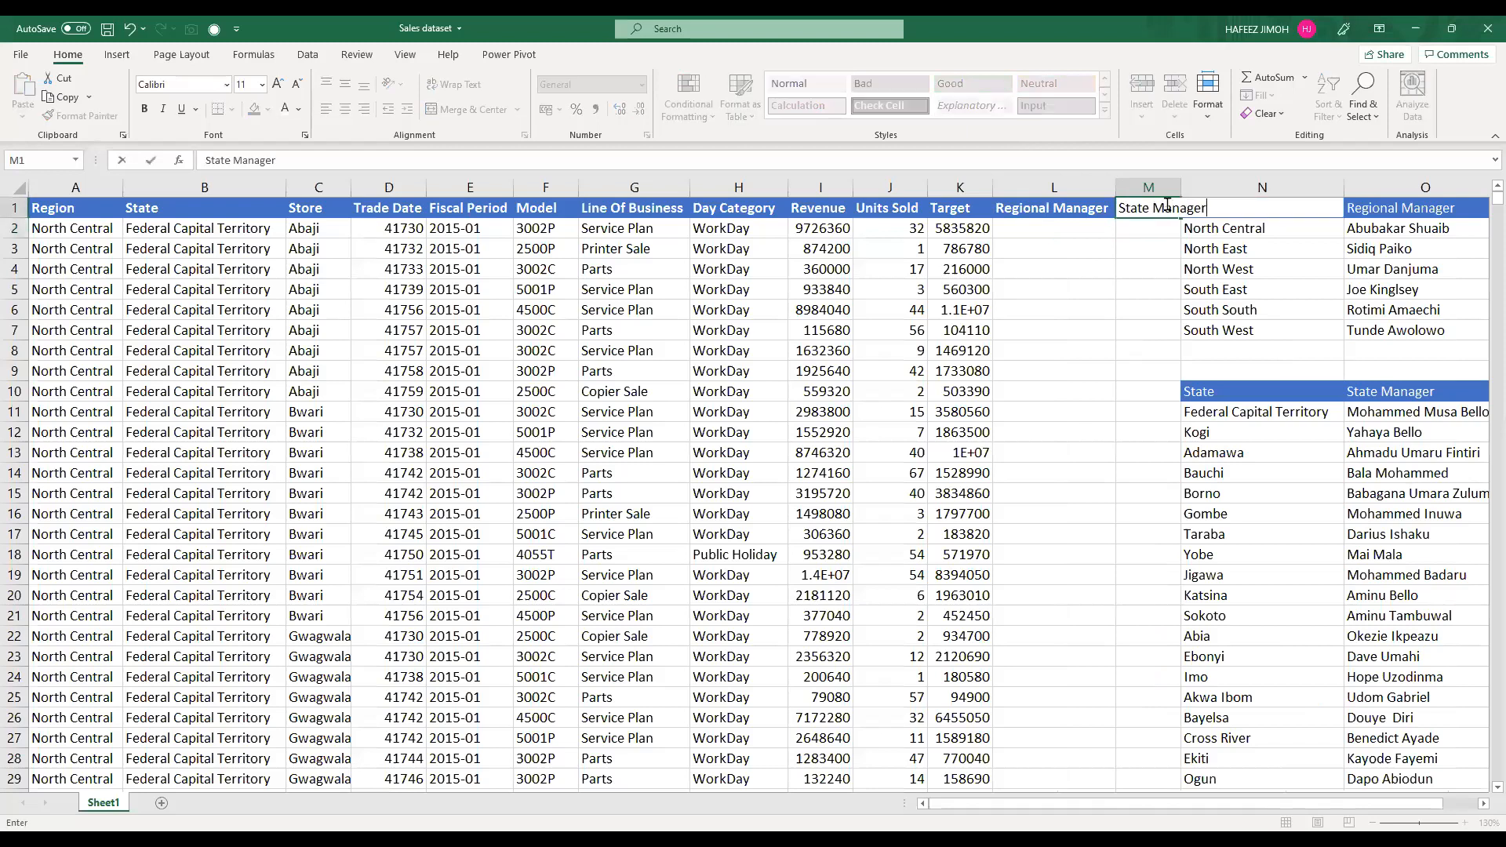
key("Return")
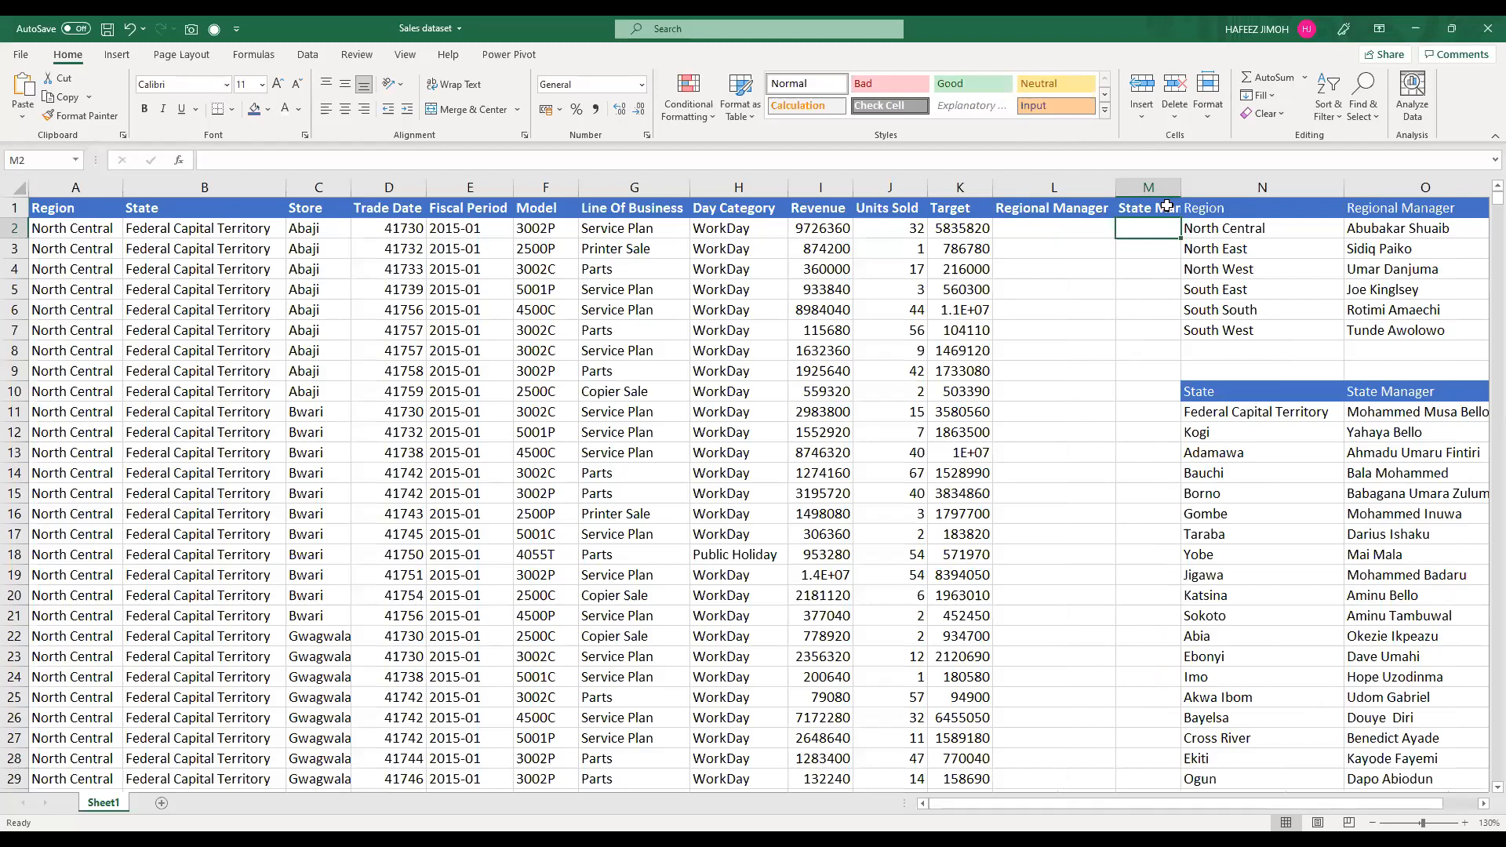
Step: Insert an entire column before the manager lookup tables and AutoFit column M to its header
left_click(1242, 208)
key("ctrl+shift+plus")
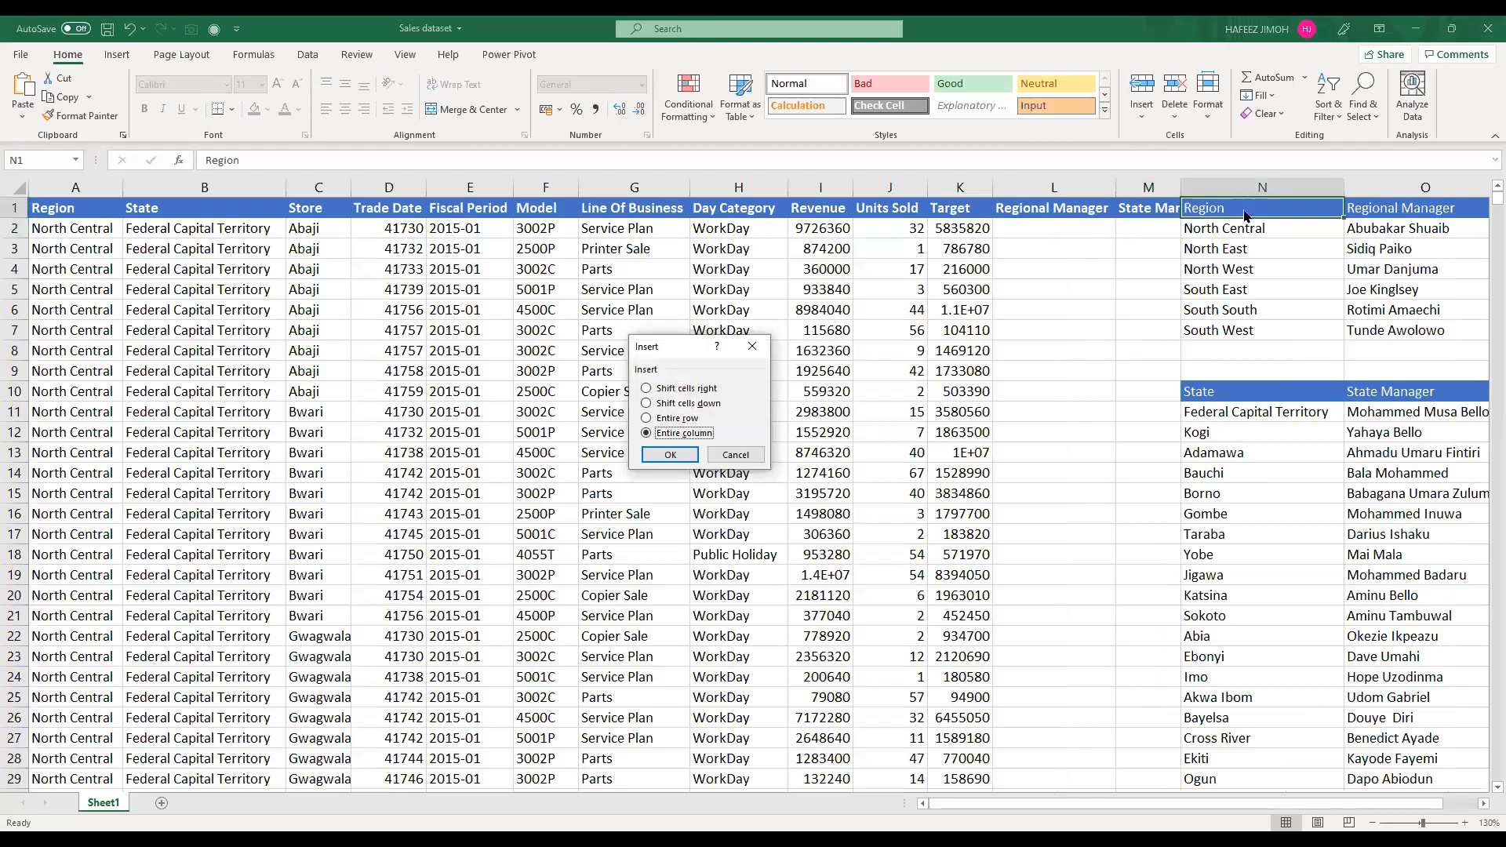
key("Return")
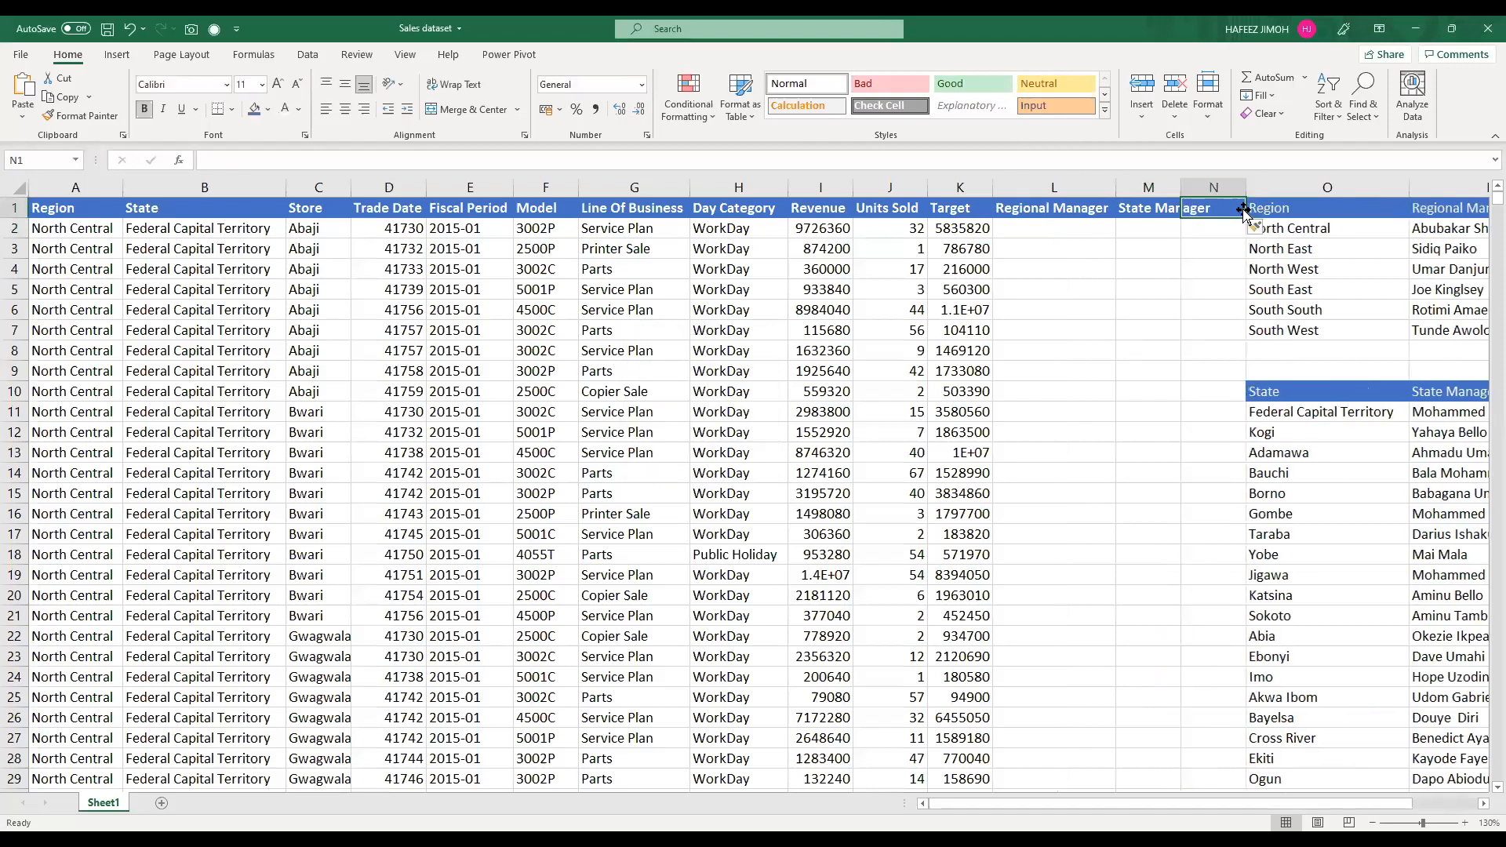
double_click(1184, 187)
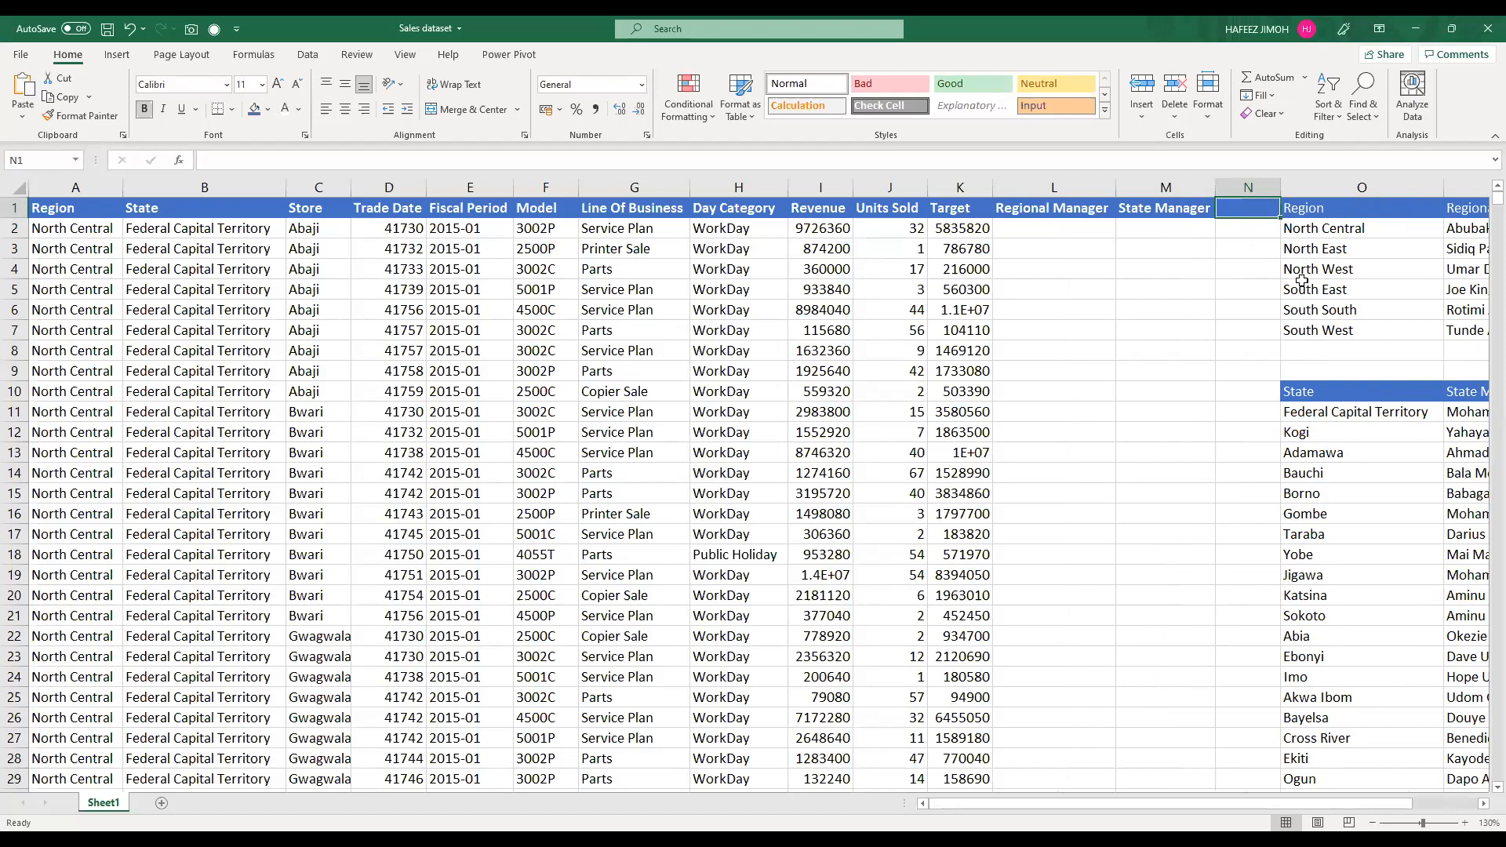
Step: Clear the Regional Manager and State Manager headers from L1:M1
key("alt+Tab")
left_click_drag(1041, 206, 1149, 208)
key("Delete")
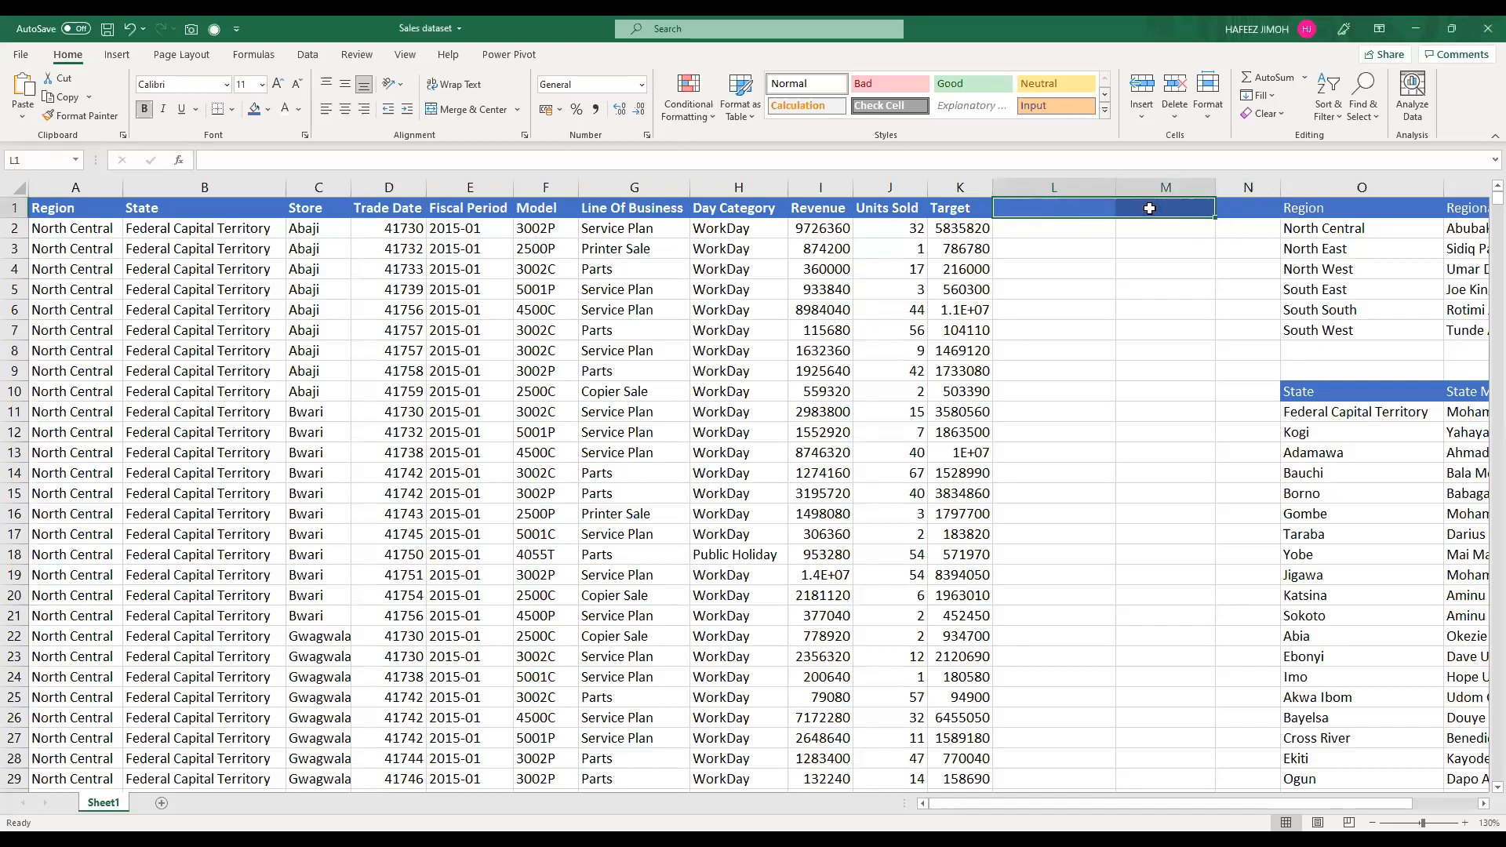
left_click(804, 327)
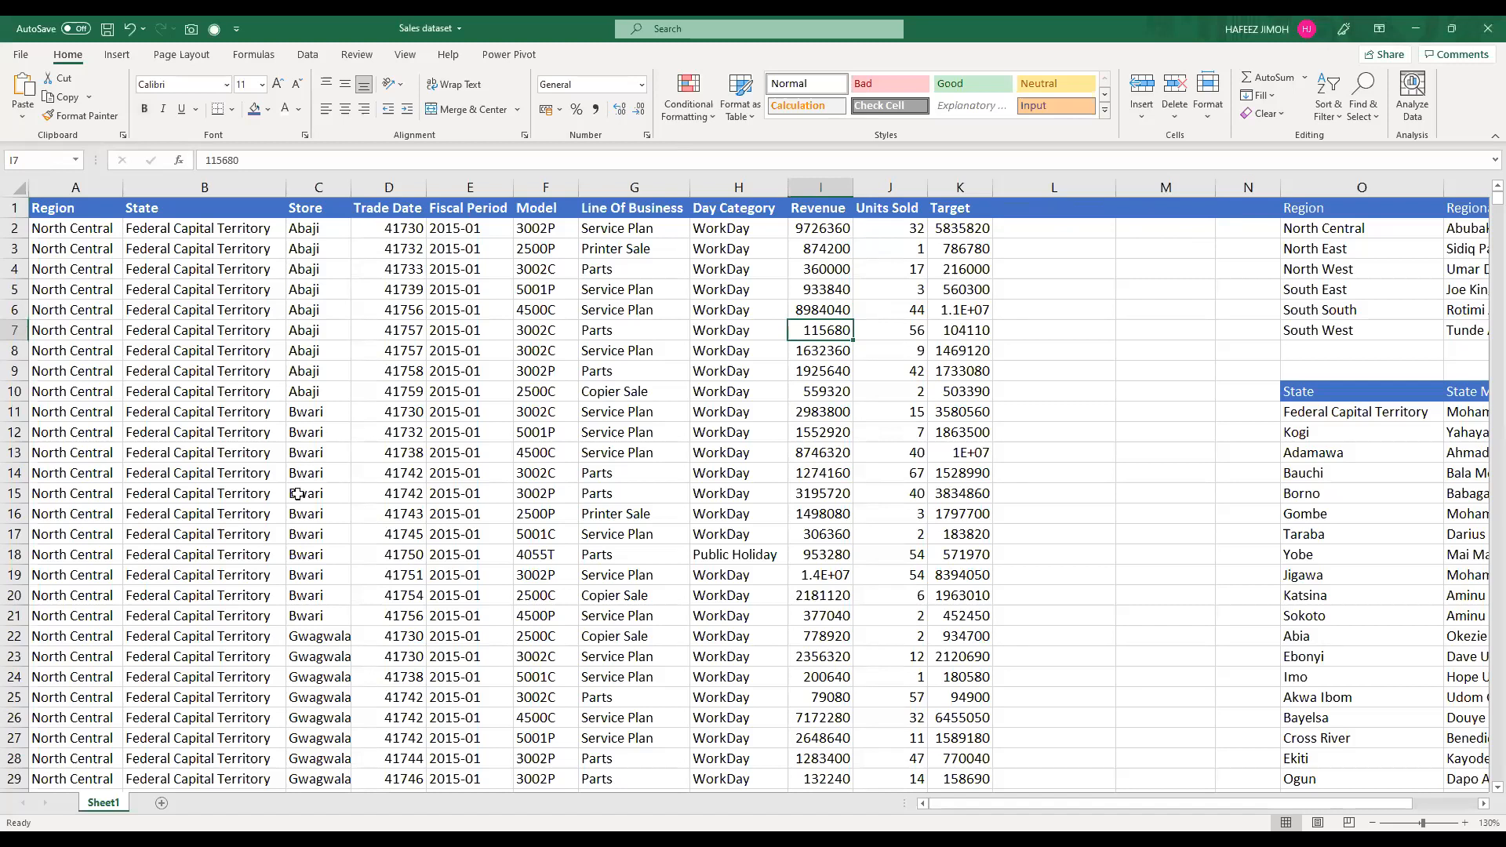
Step: Examine the extent of the sales data down to its last row and return to the header row
scroll(265, 457, "down", 2)
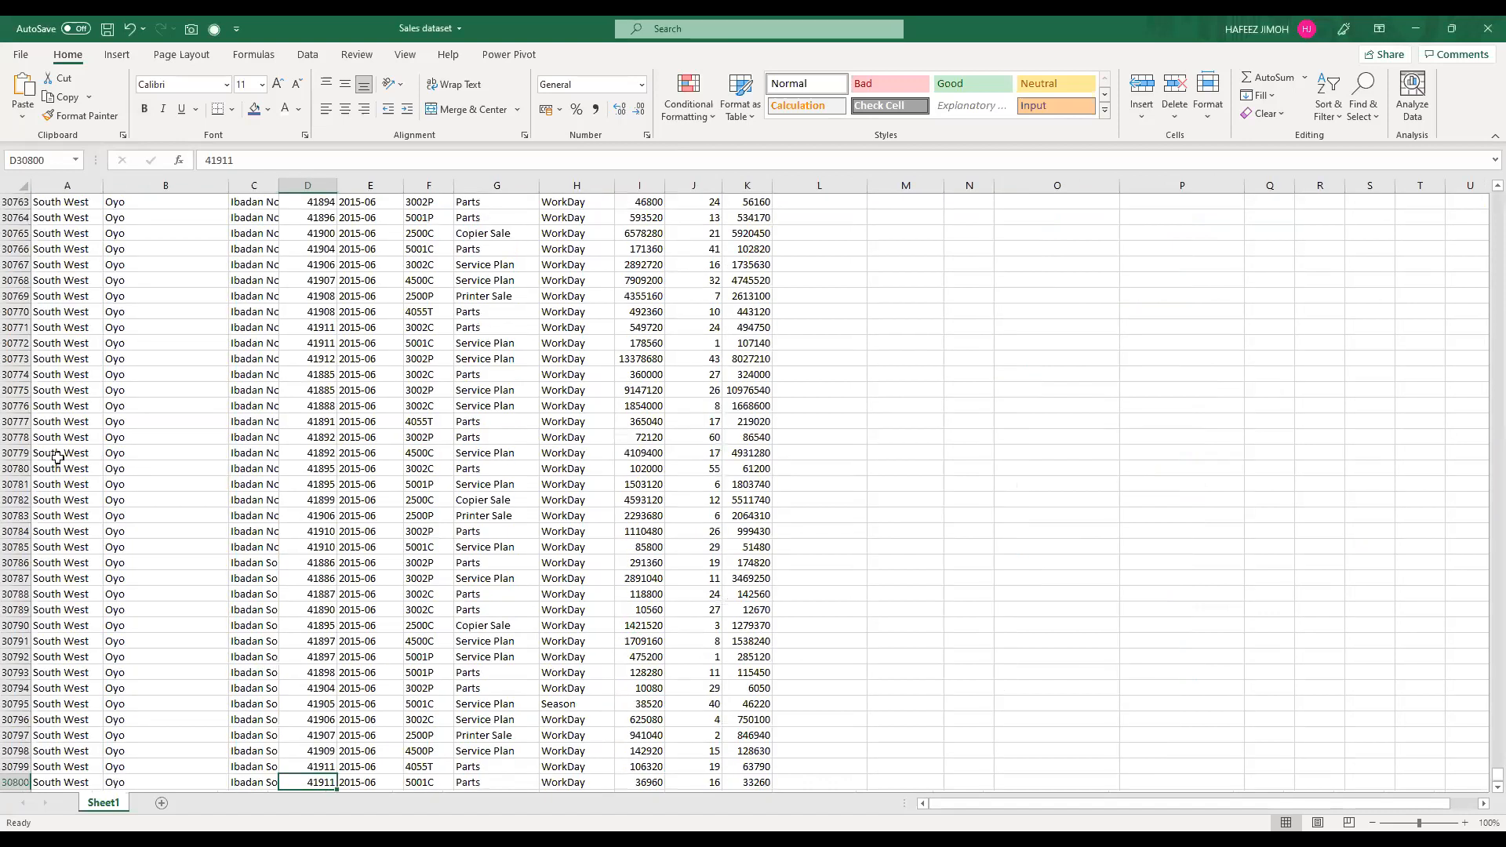
scroll(71, 459, "down", 7)
left_click(815, 465)
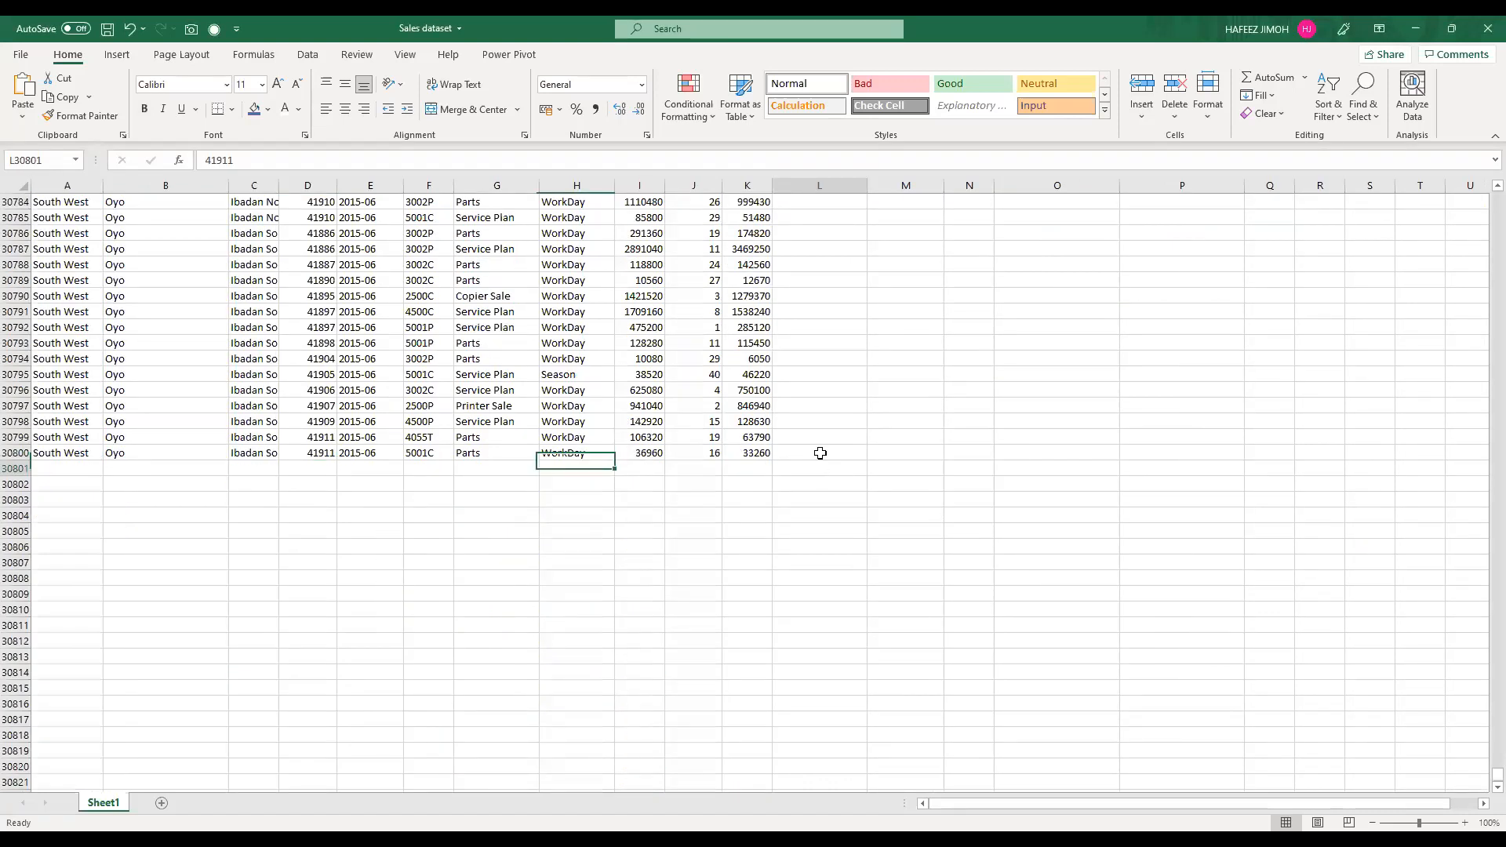
key("Up")
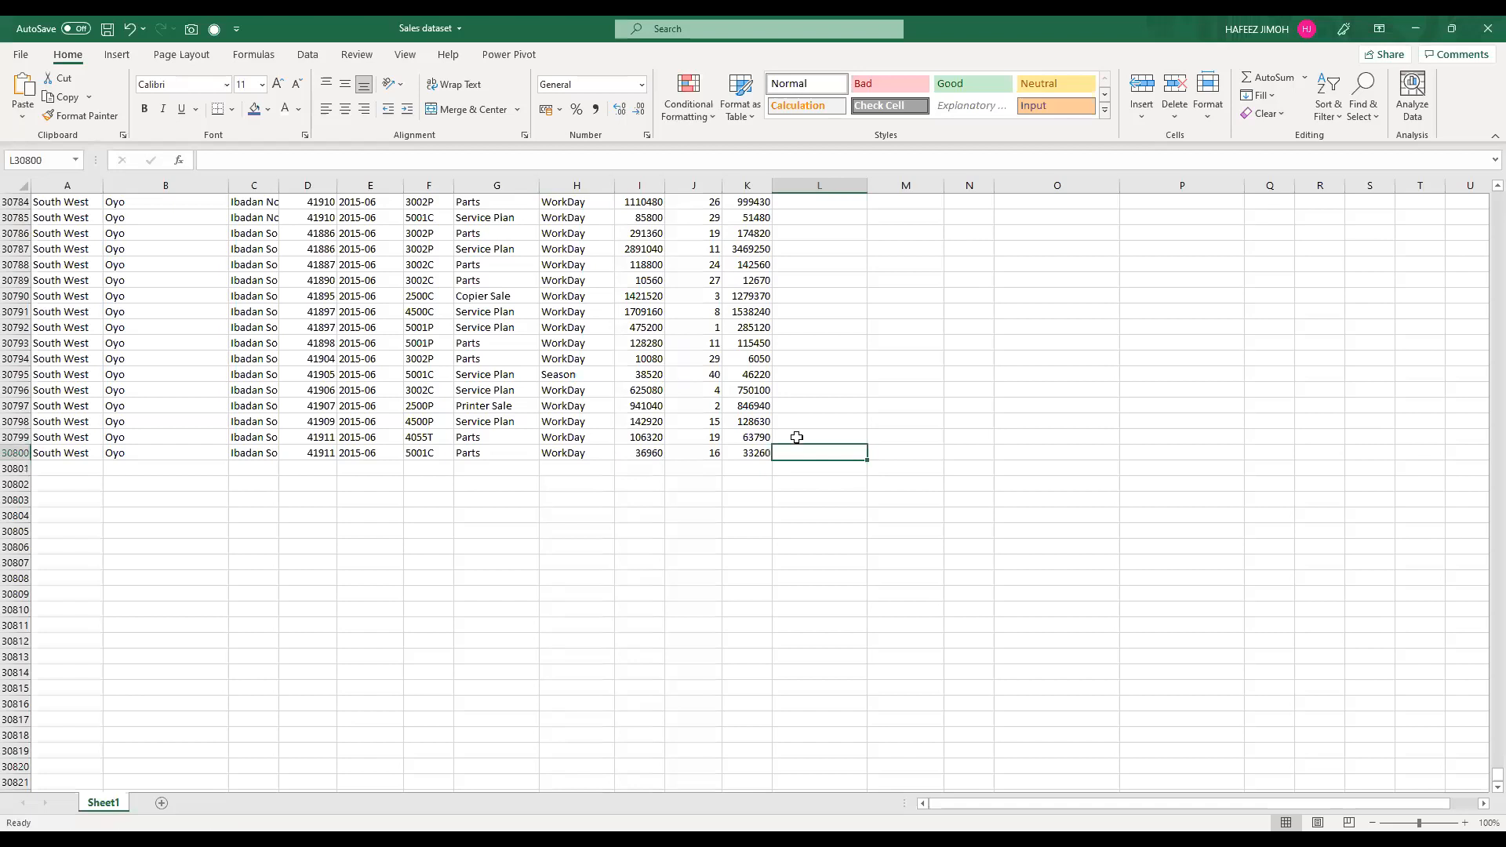
key("ctrl+Up")
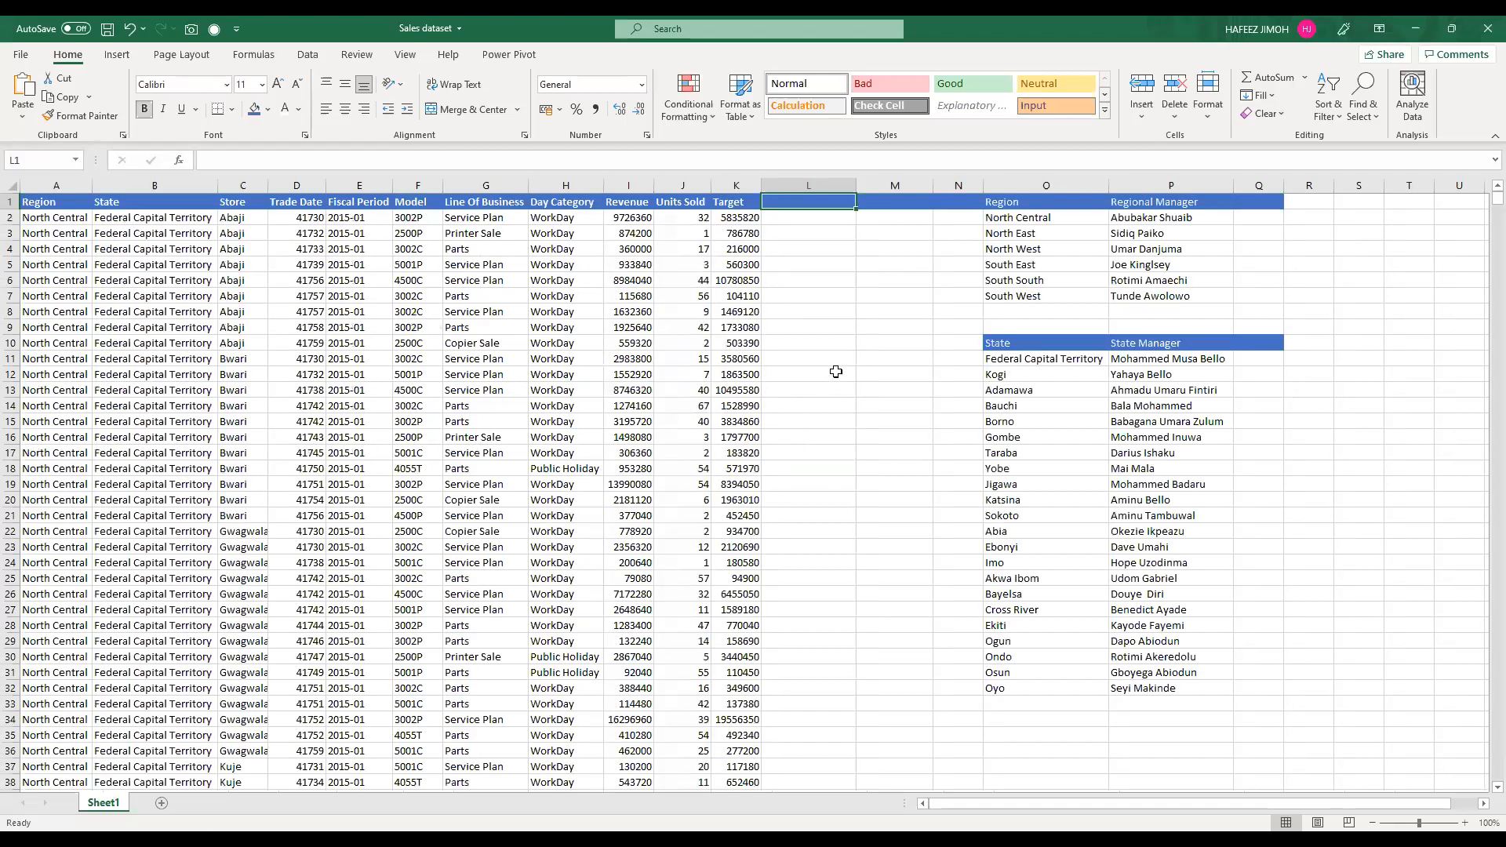
left_click(522, 310)
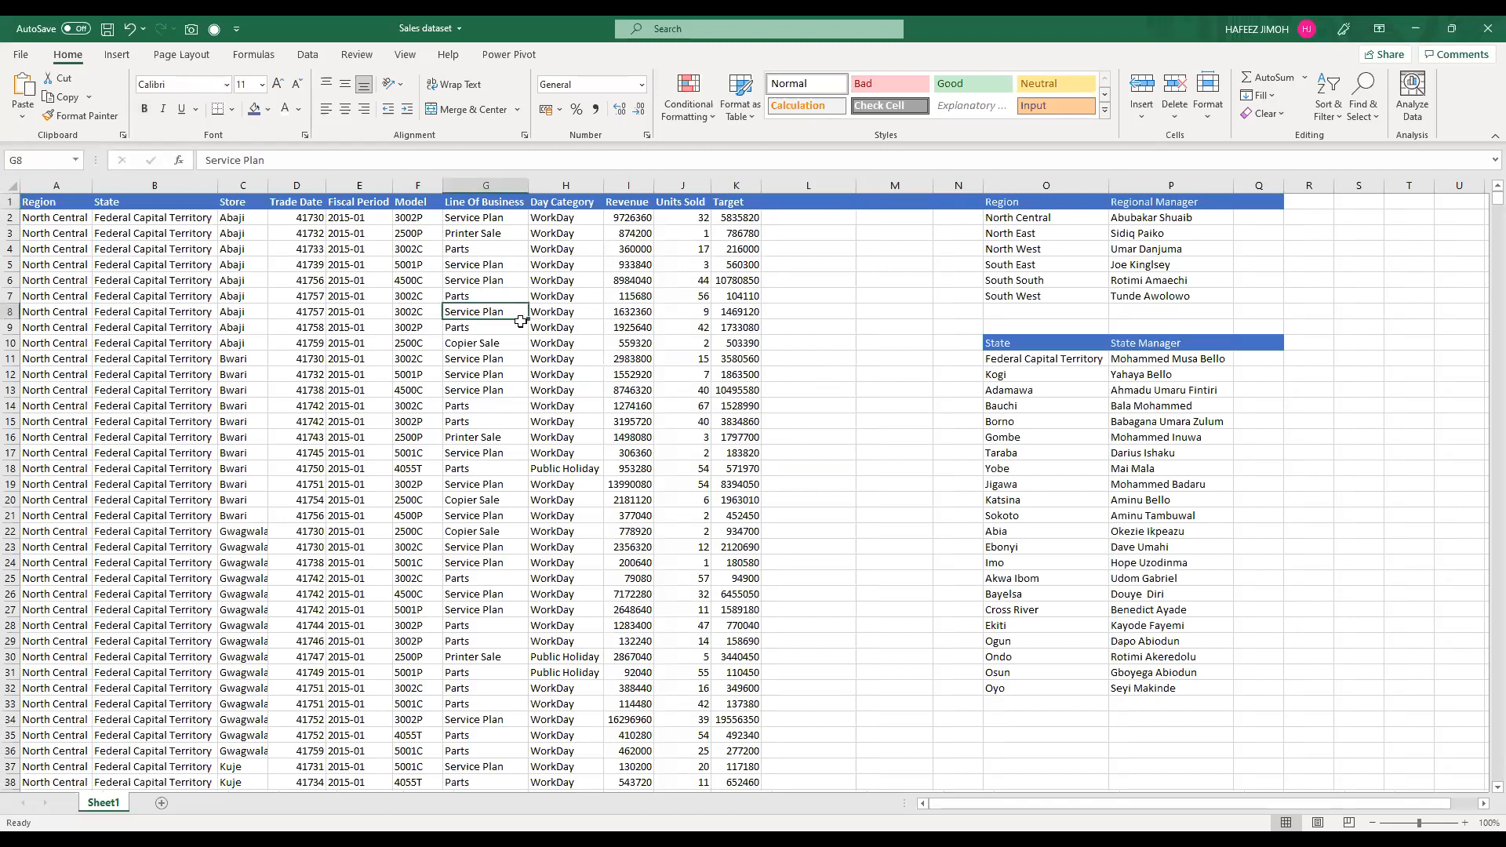
scroll(522, 321, "up", 2, "ctrl")
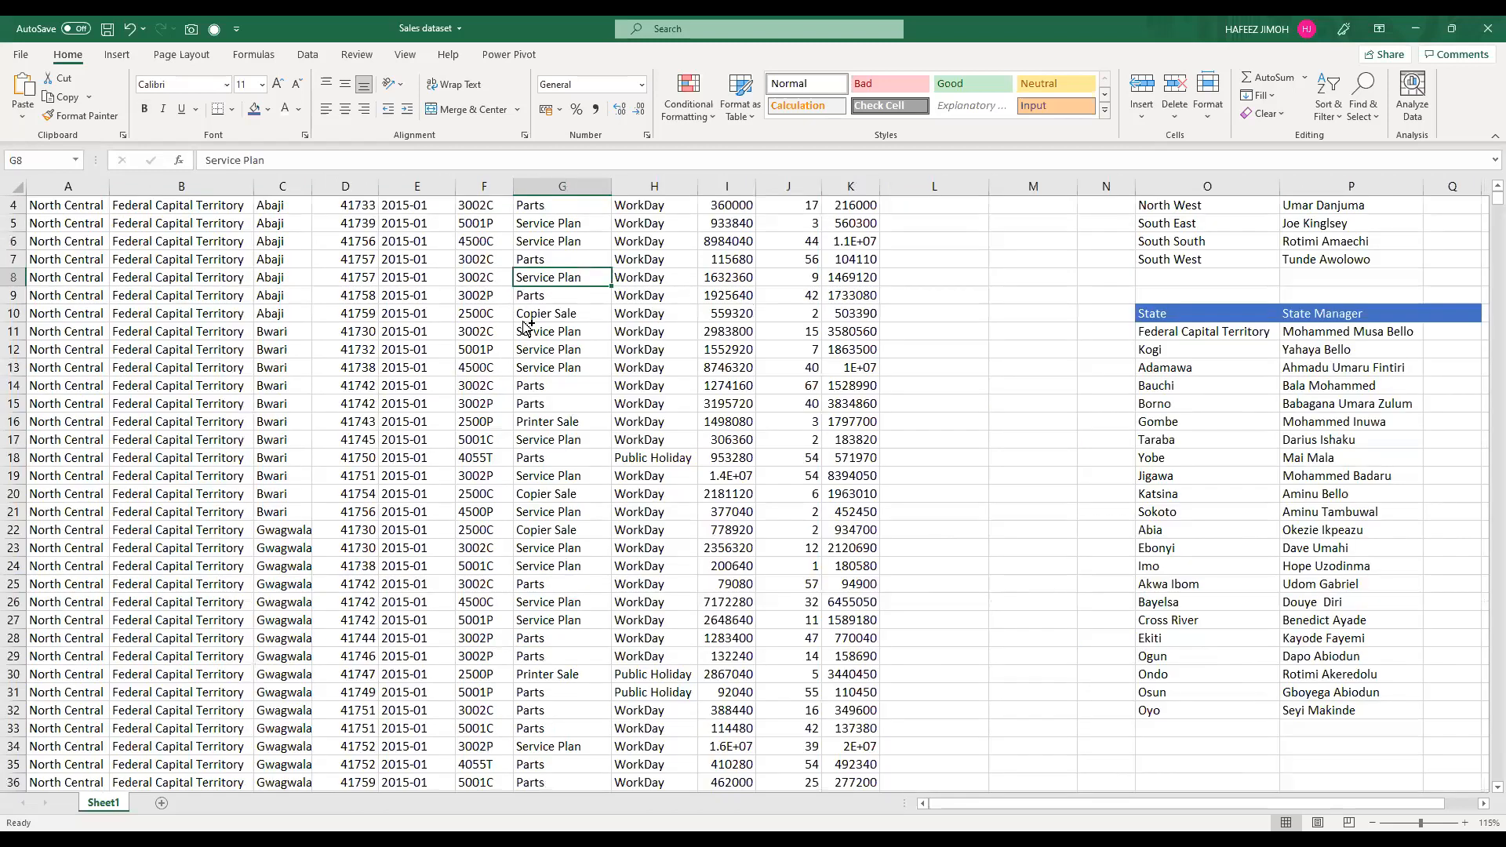
scroll(527, 326, "down", 1, "ctrl")
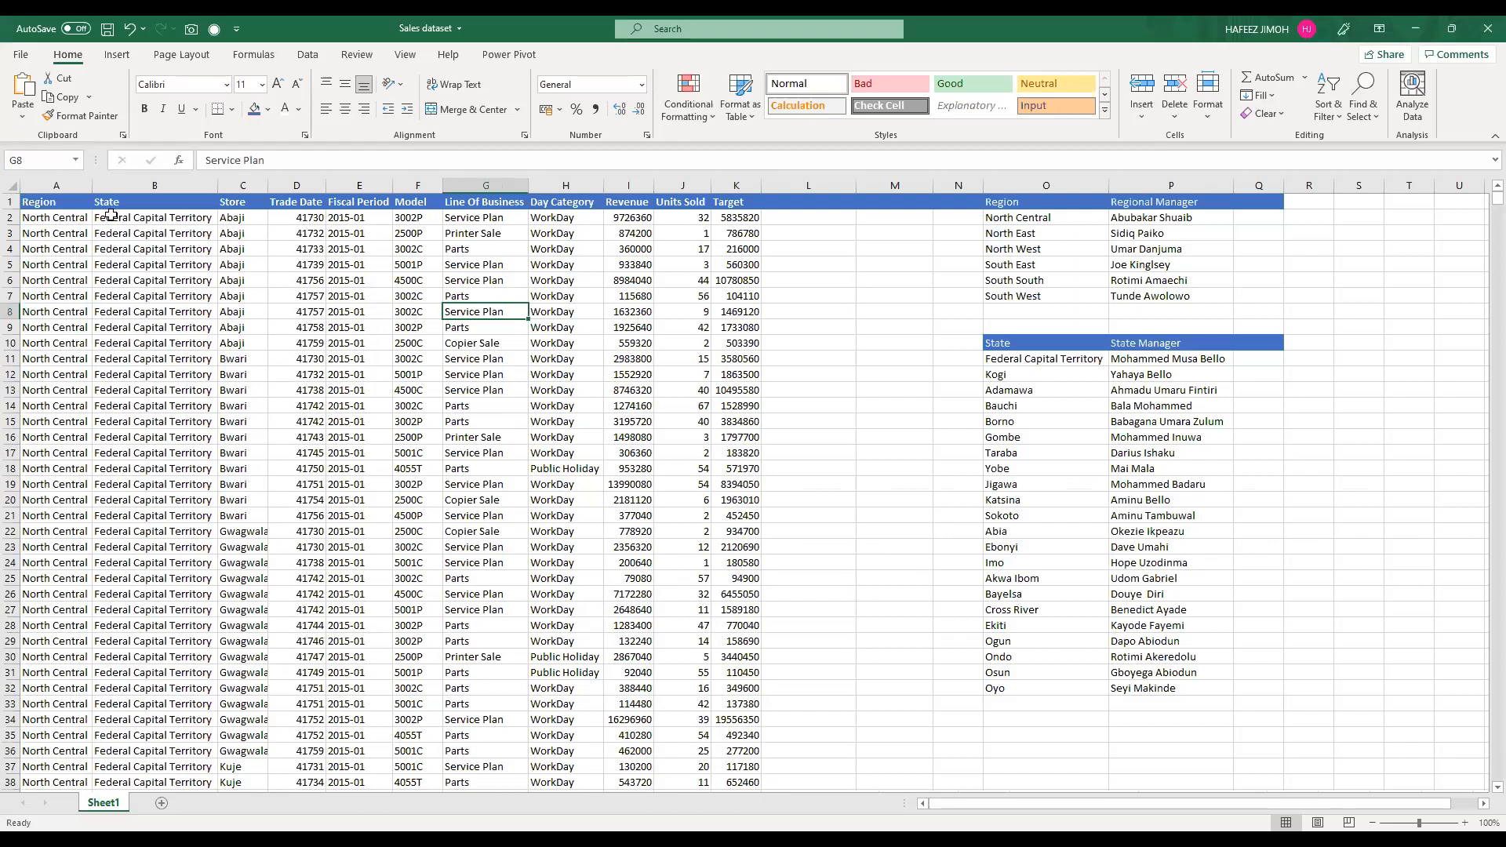
Step: Convert the sales data in columns A to K into an Excel table with headers
left_click(59, 177)
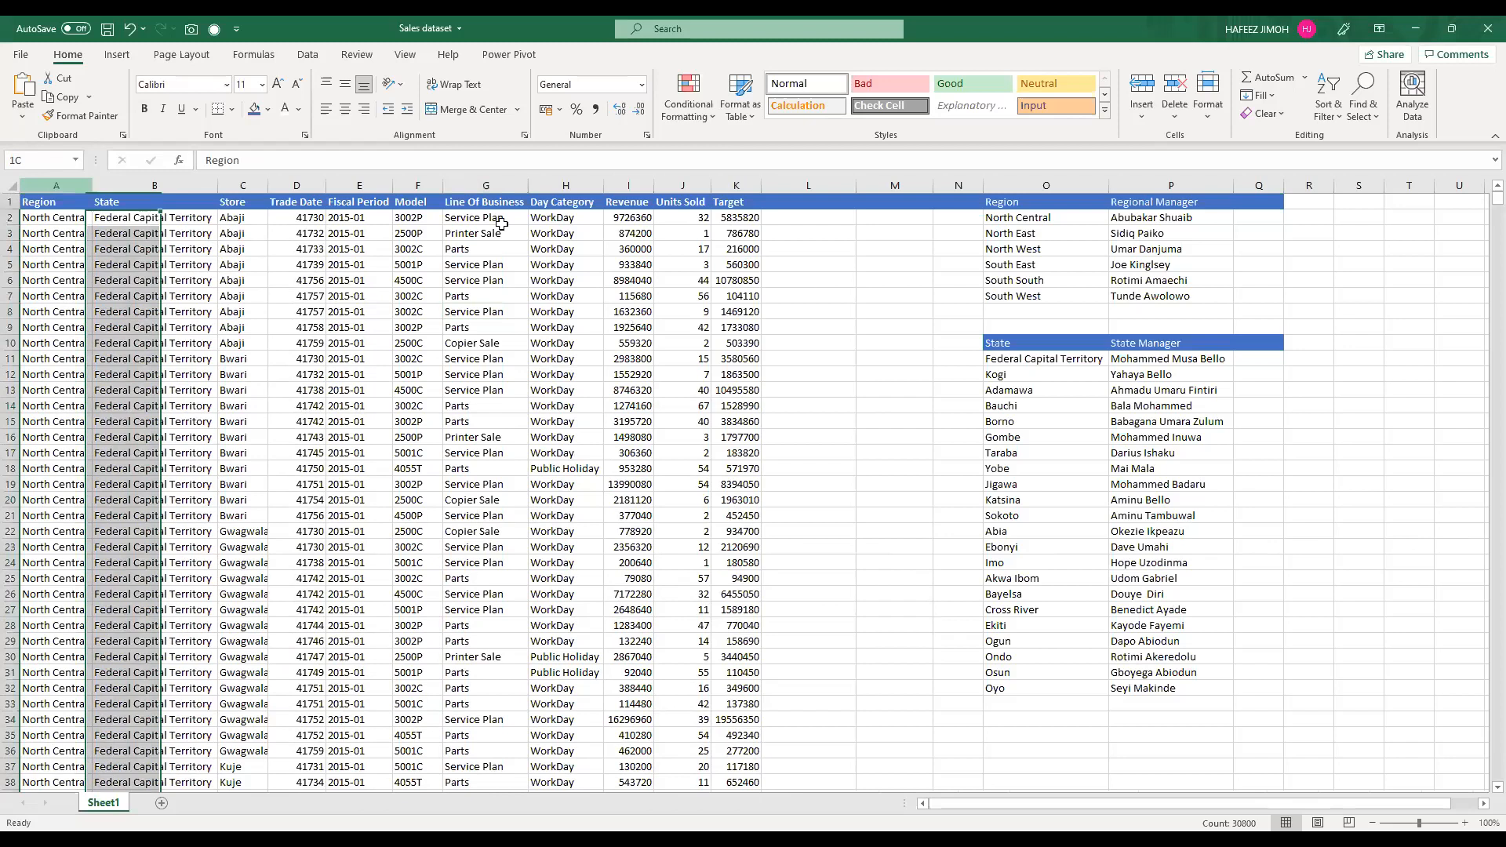
key("ctrl+a")
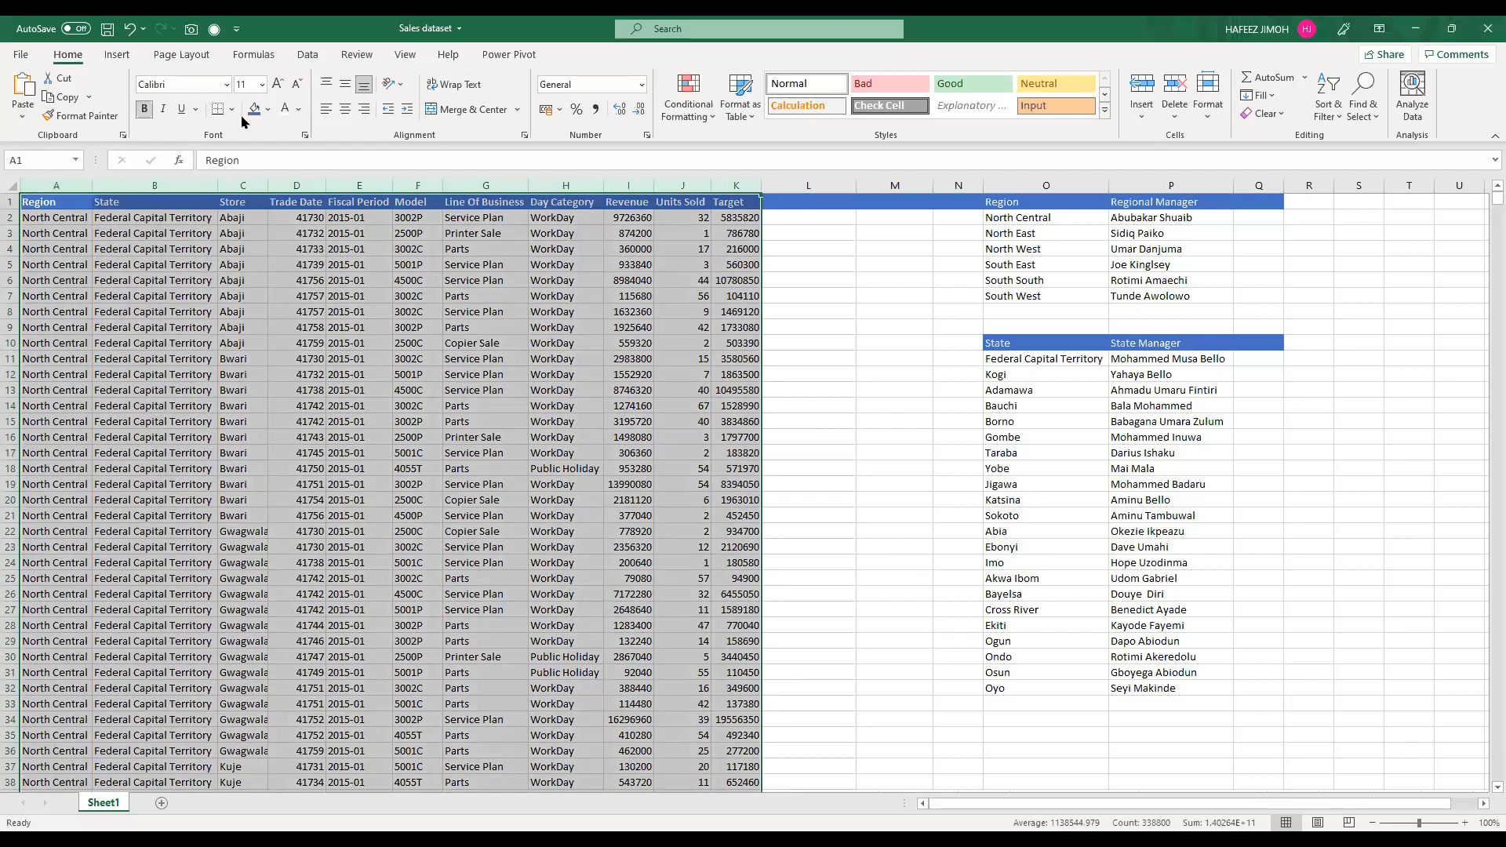
key("ctrl+t")
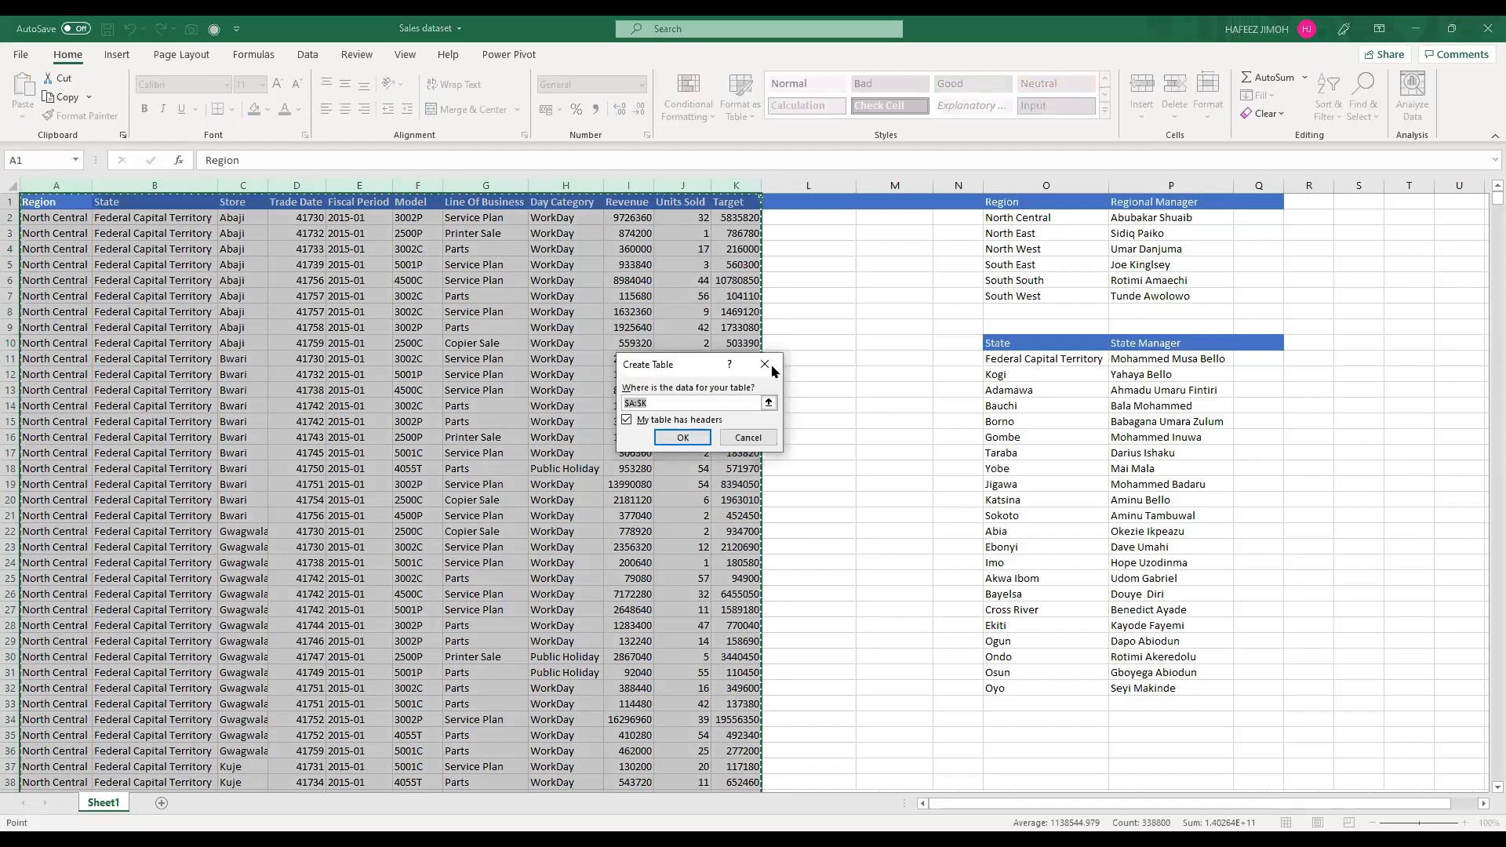
left_click(119, 62)
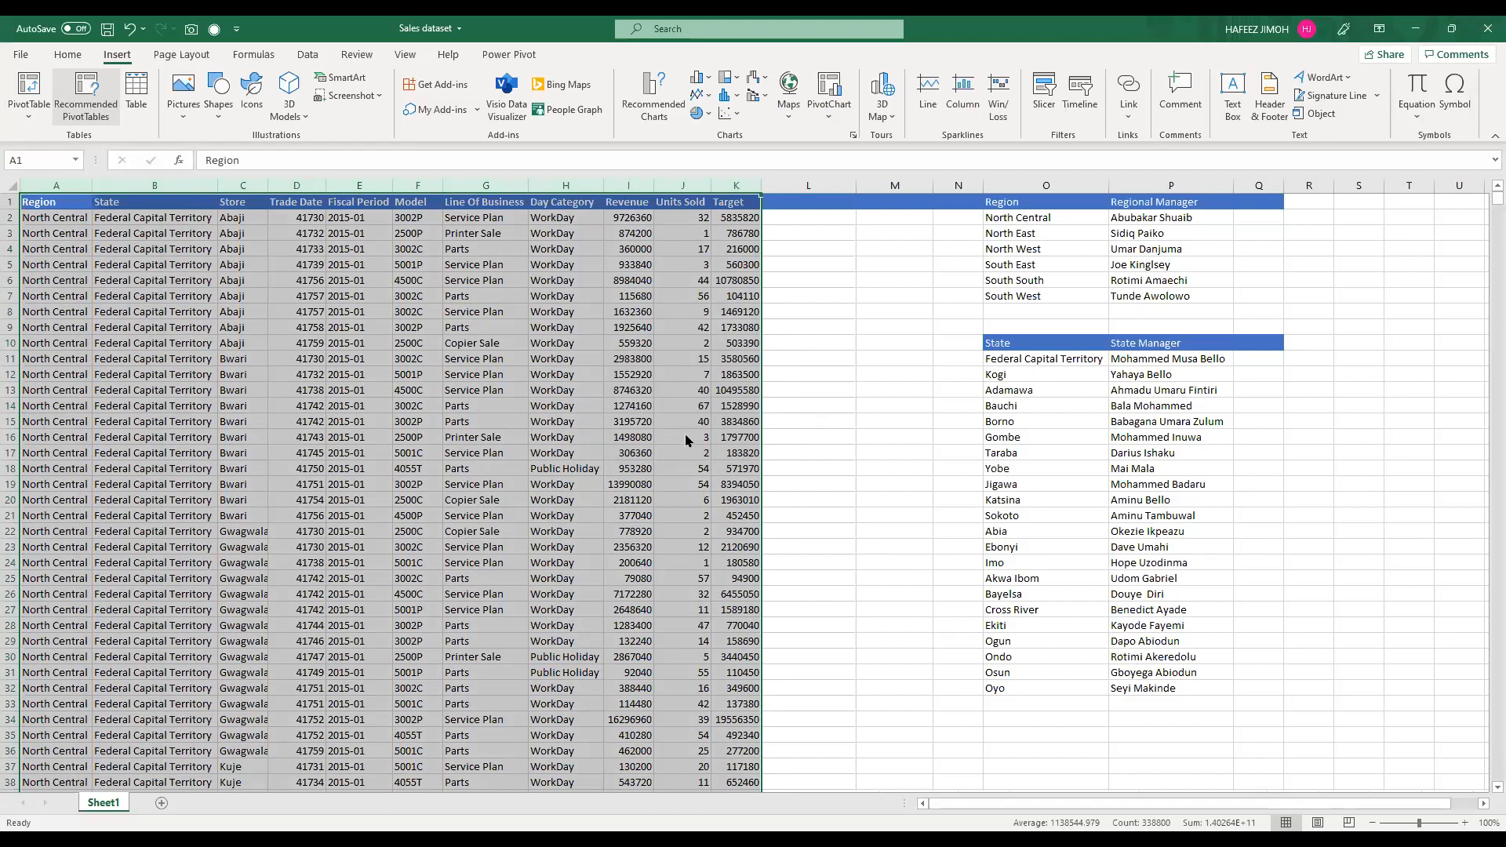
key("ctrl+t")
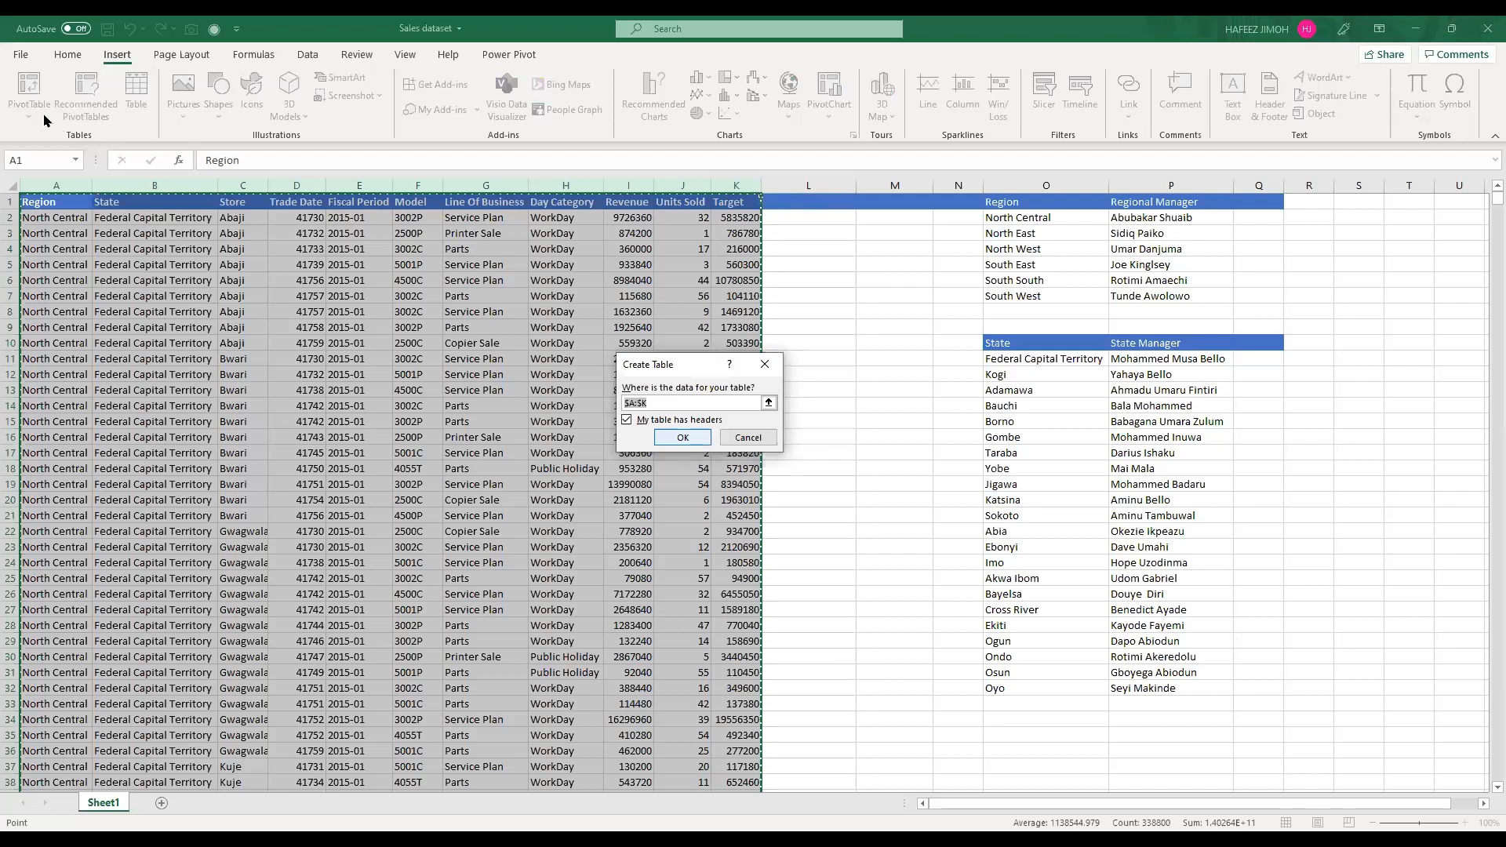
key("Return")
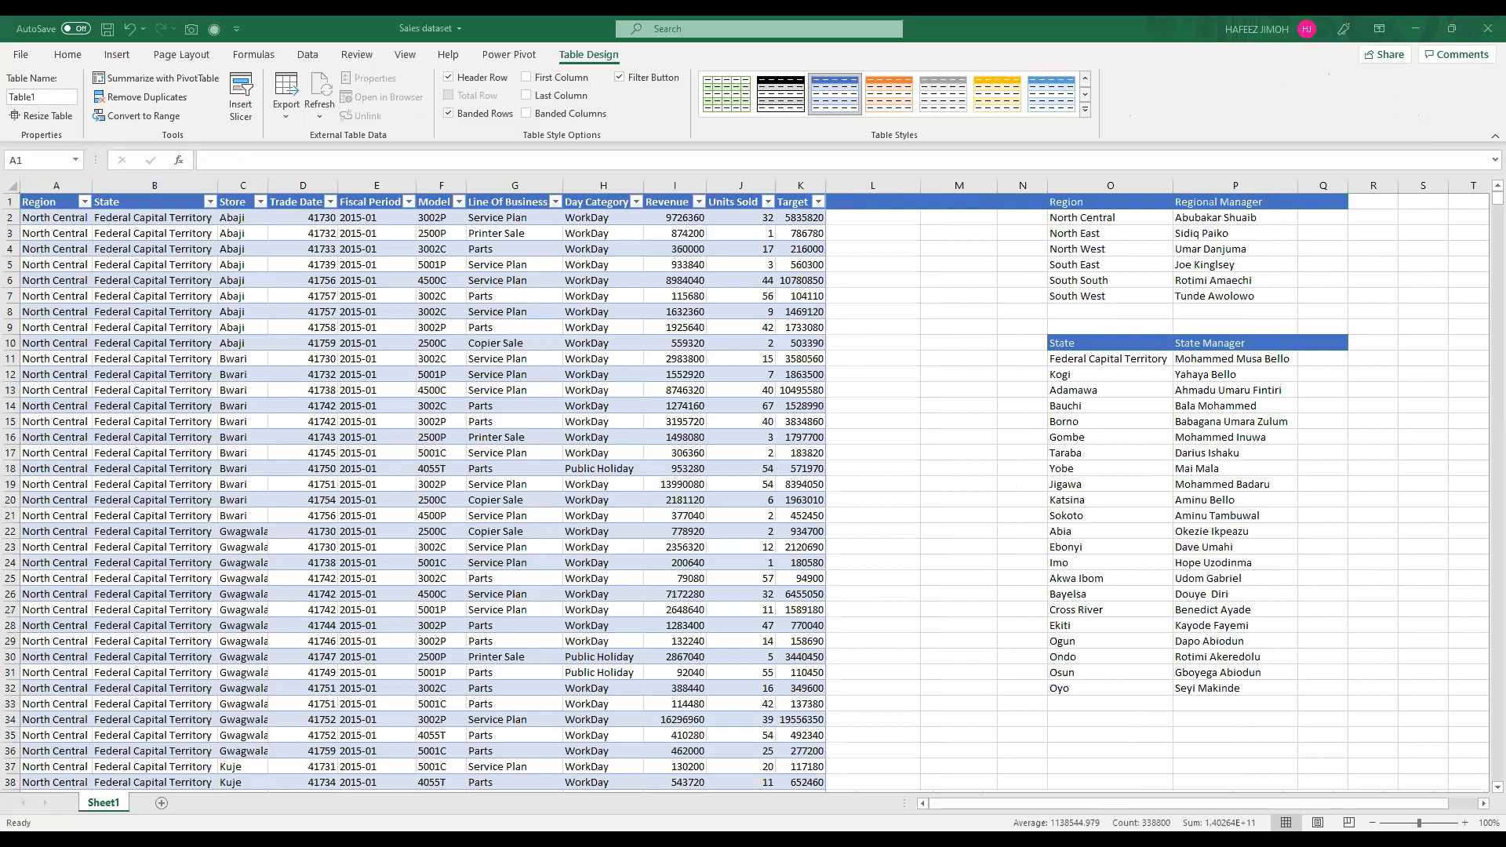
Step: Name the sales data table SalesTable
left_click(42, 97)
type("SalesT")
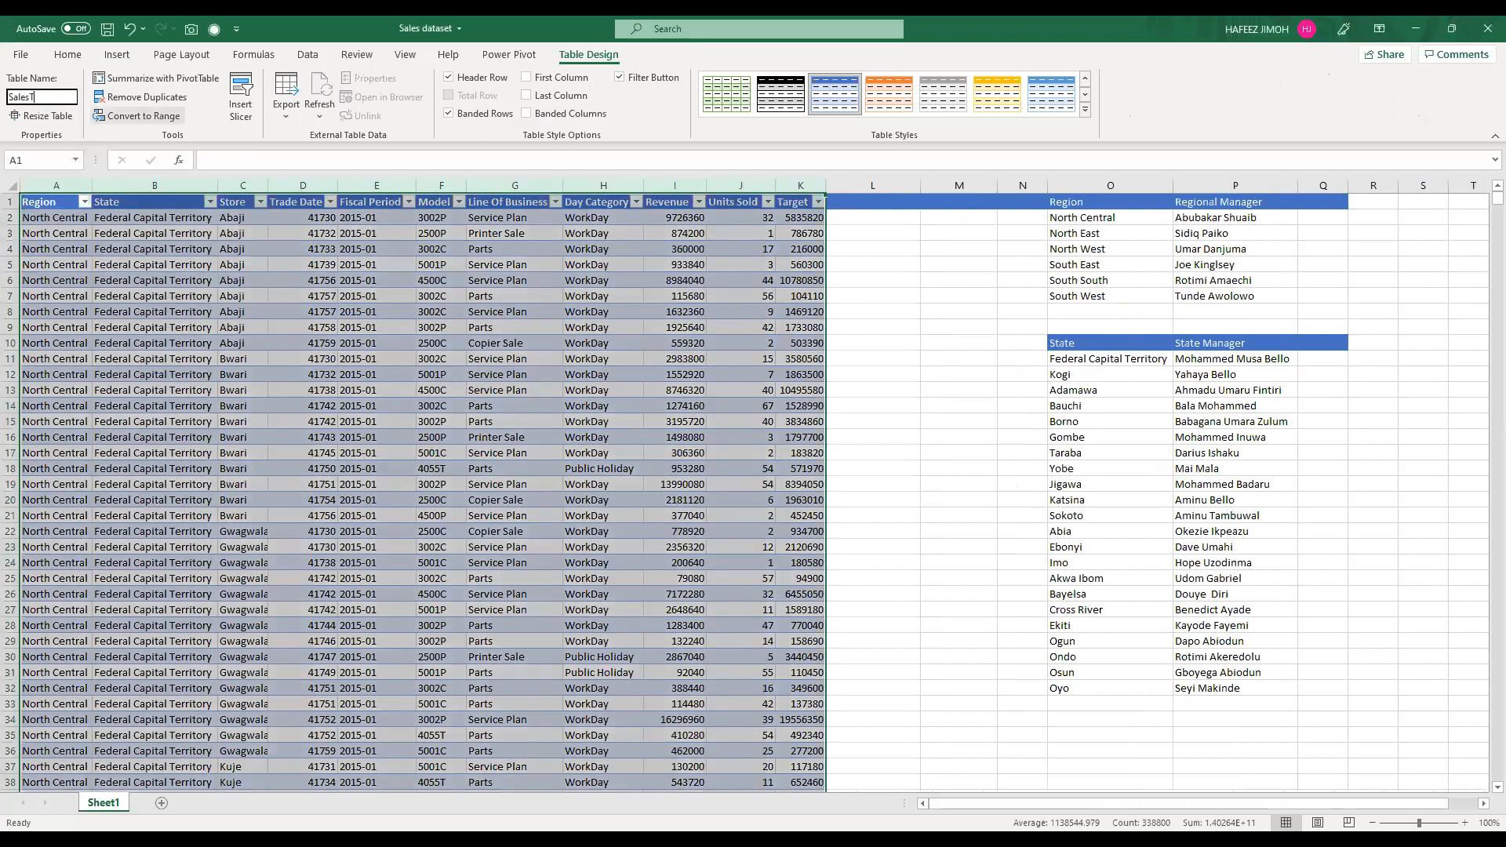
key("BackSpace")
type("Da")
key("BackSpace")
key("BackSpace")
type("Table")
key("Return")
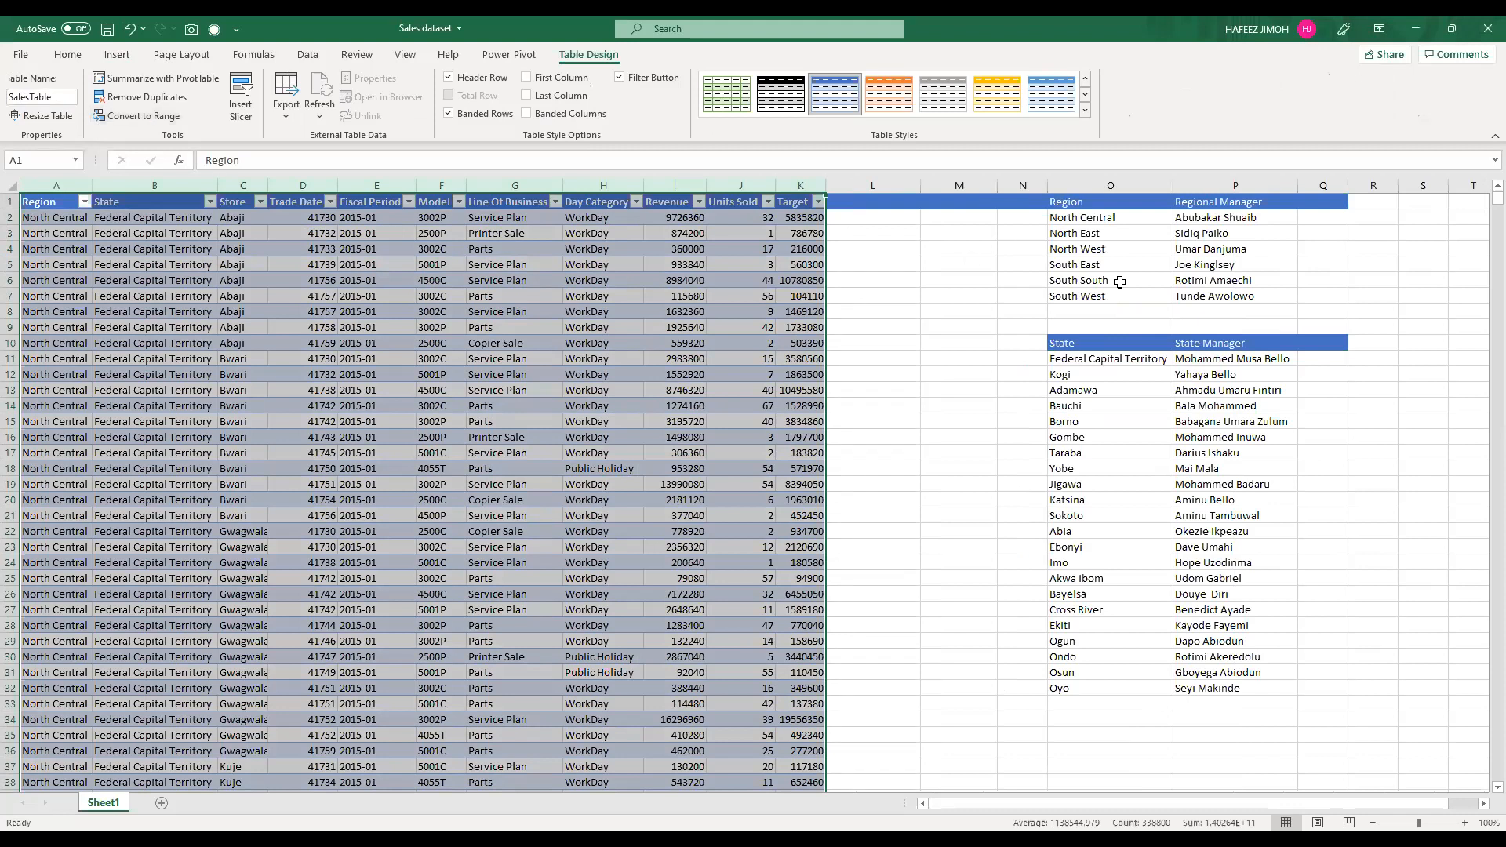
Step: Convert the regional manager list in O1:P7 into a table with headers and name it Region
left_click_drag(1104, 203, 1237, 293)
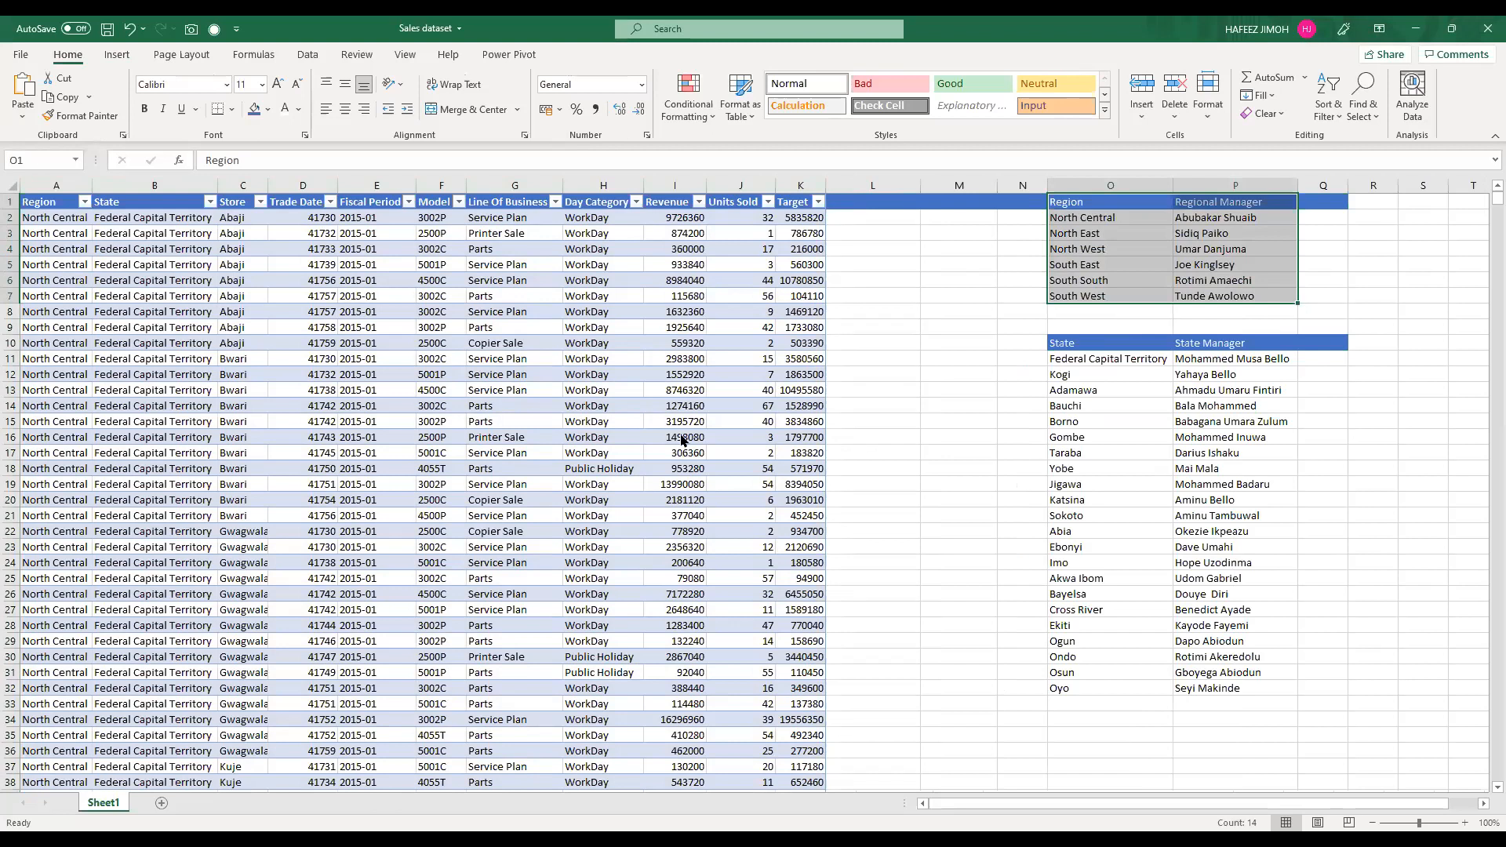
key("ctrl+t")
key("Return")
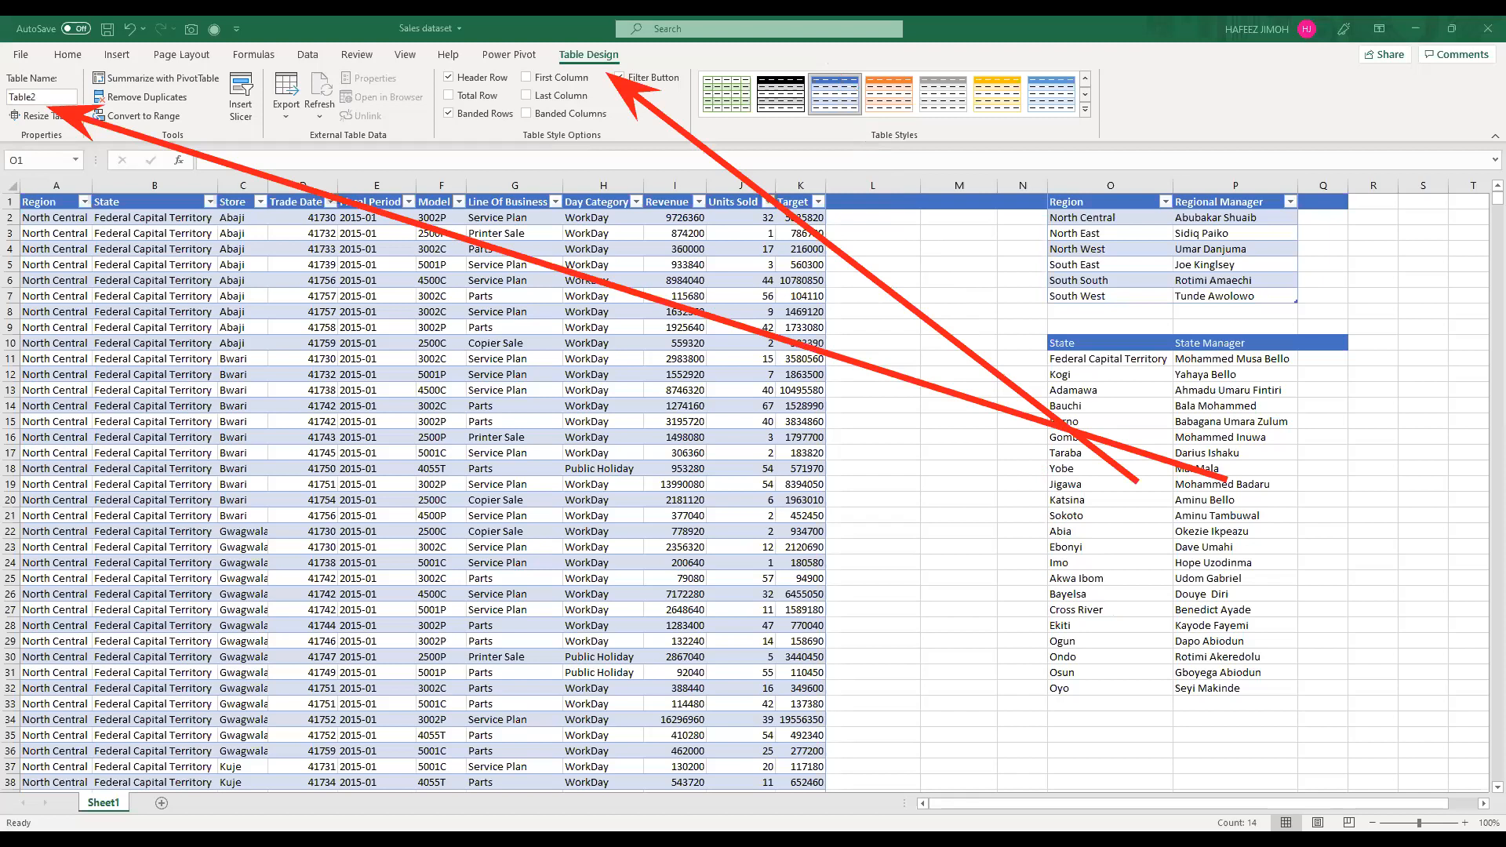
type("Region")
key("Return")
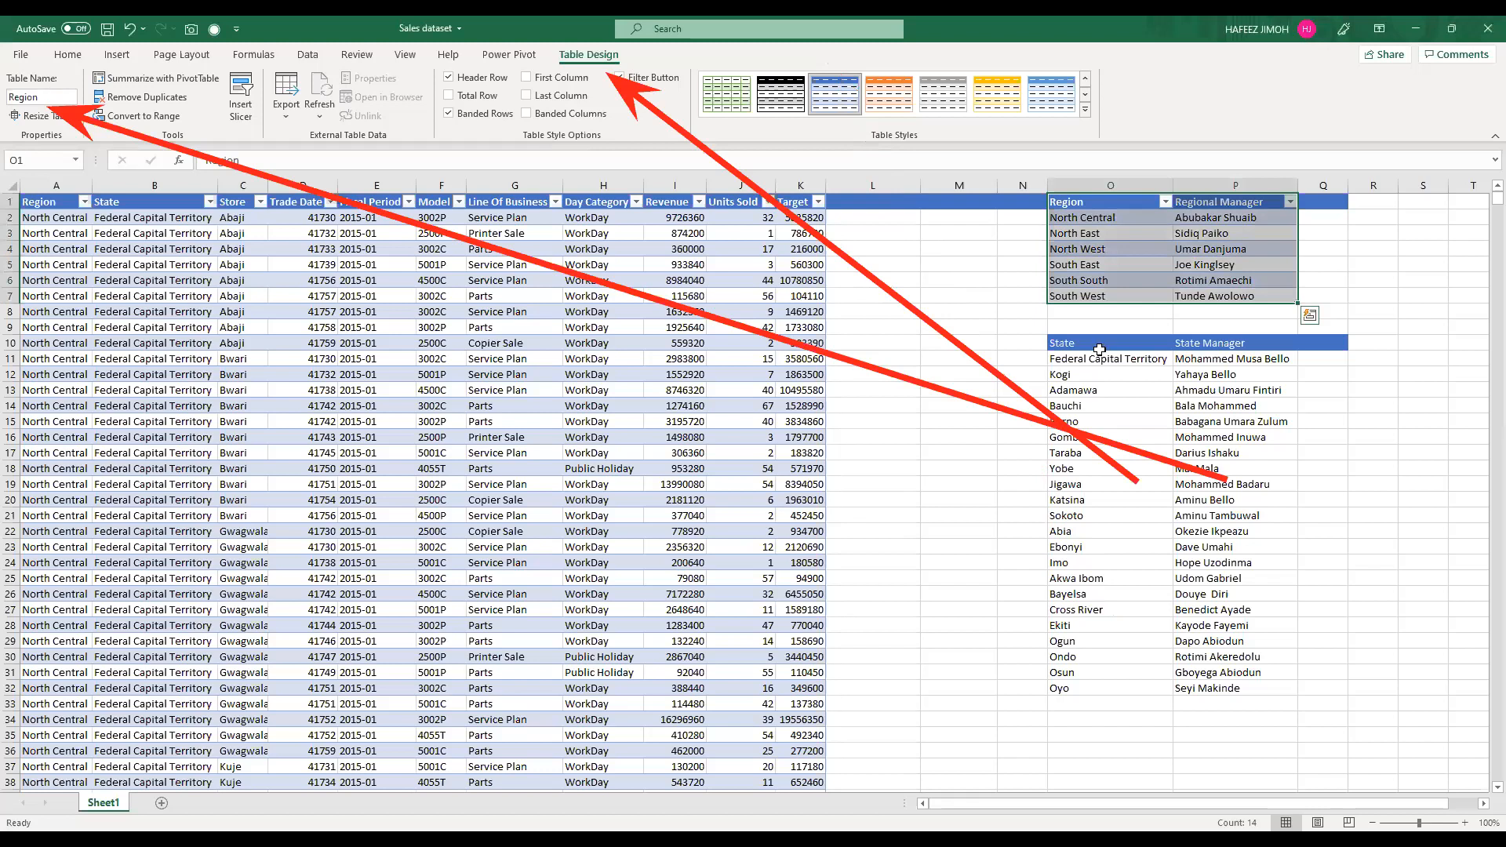
Step: Convert the state manager list in O10:P32 into a table with headers and name it State
left_click_drag(1099, 349, 1216, 692)
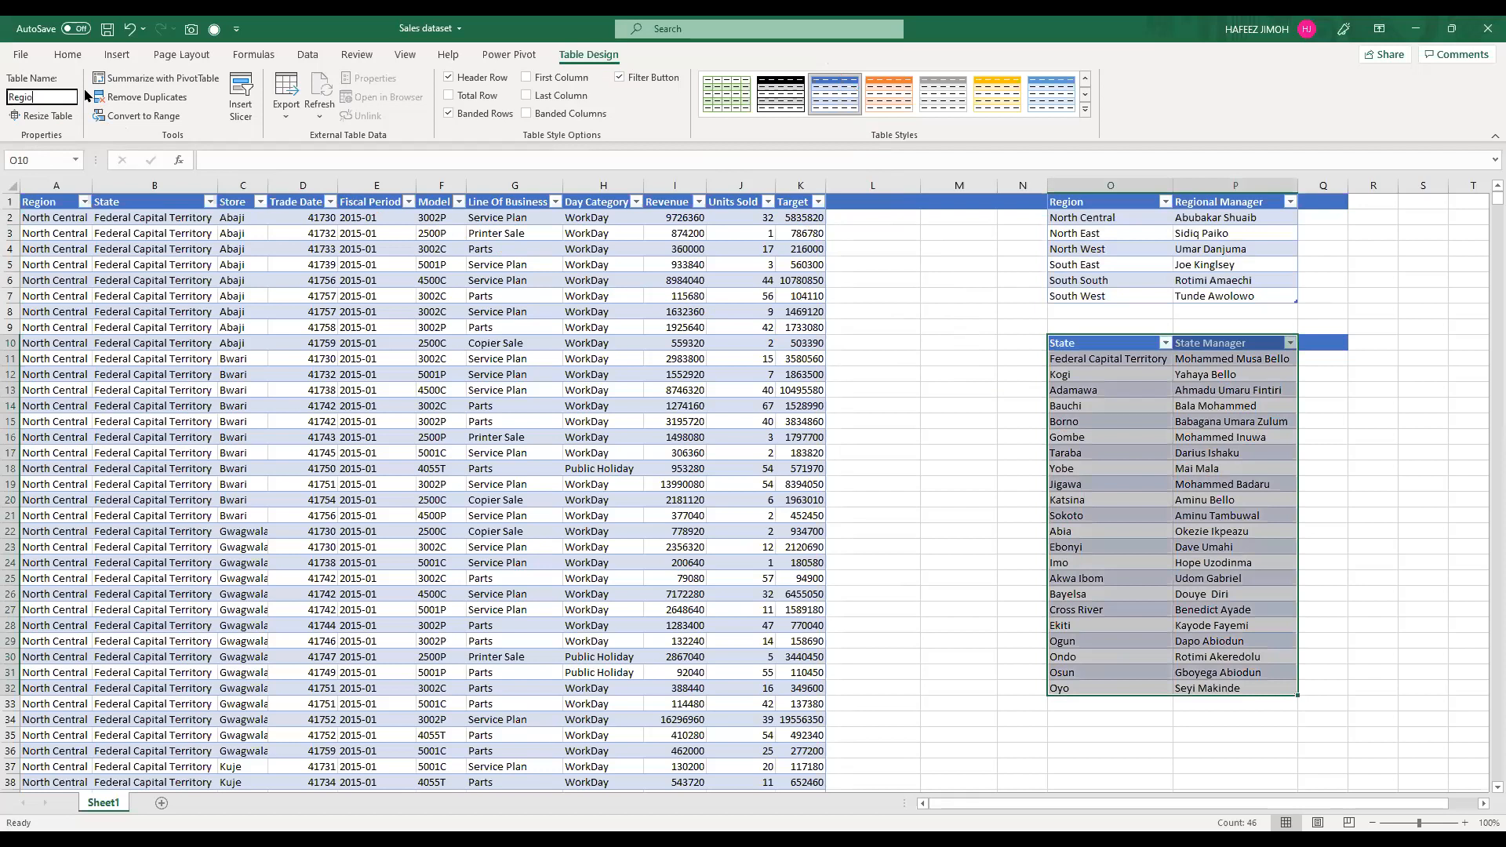
type("n")
key("Return")
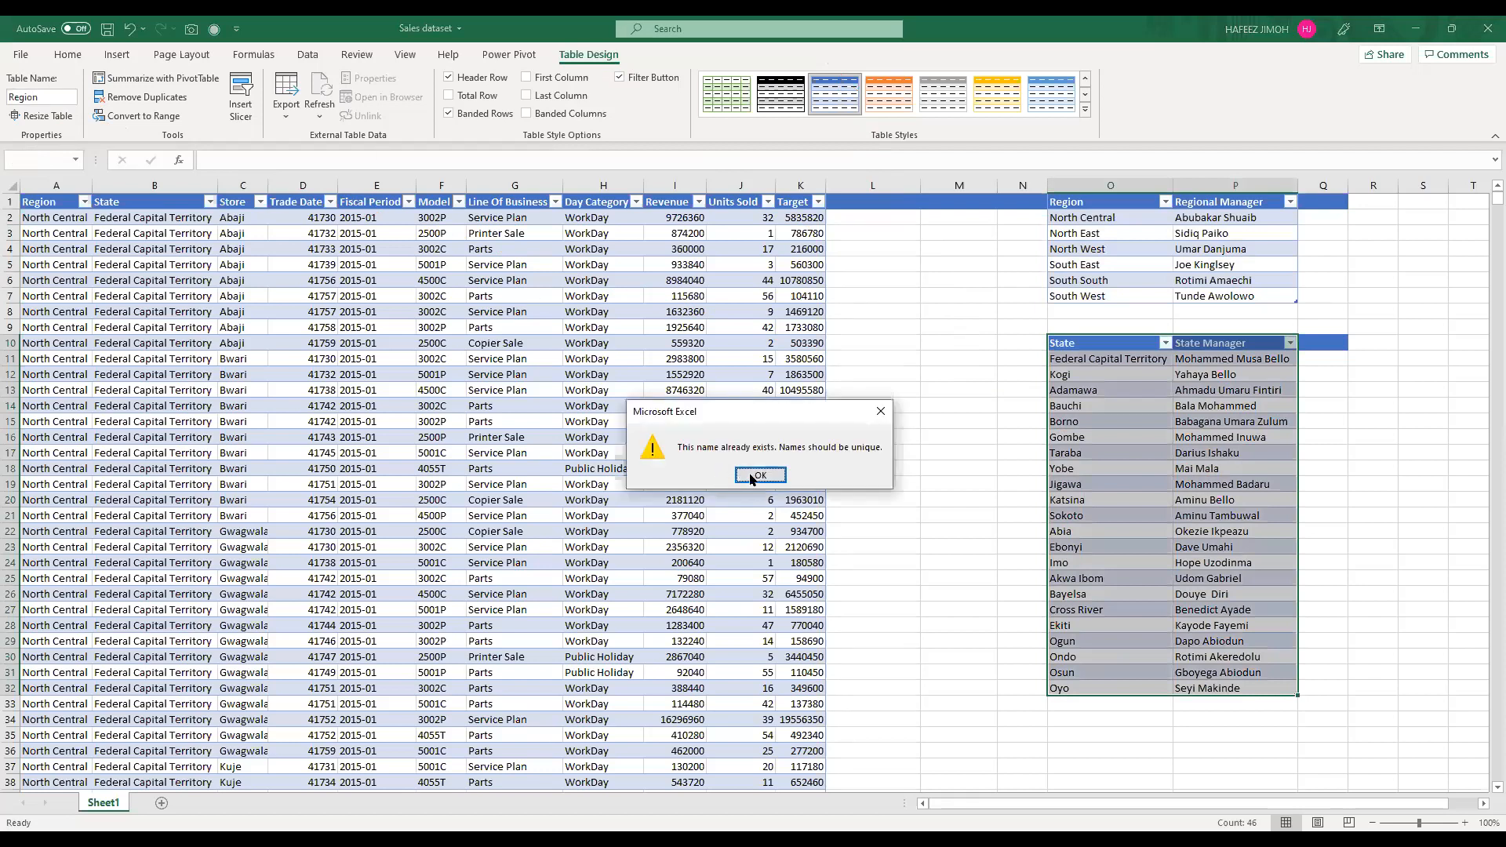
key("Return")
left_click(45, 95)
double_click(45, 96)
type("State")
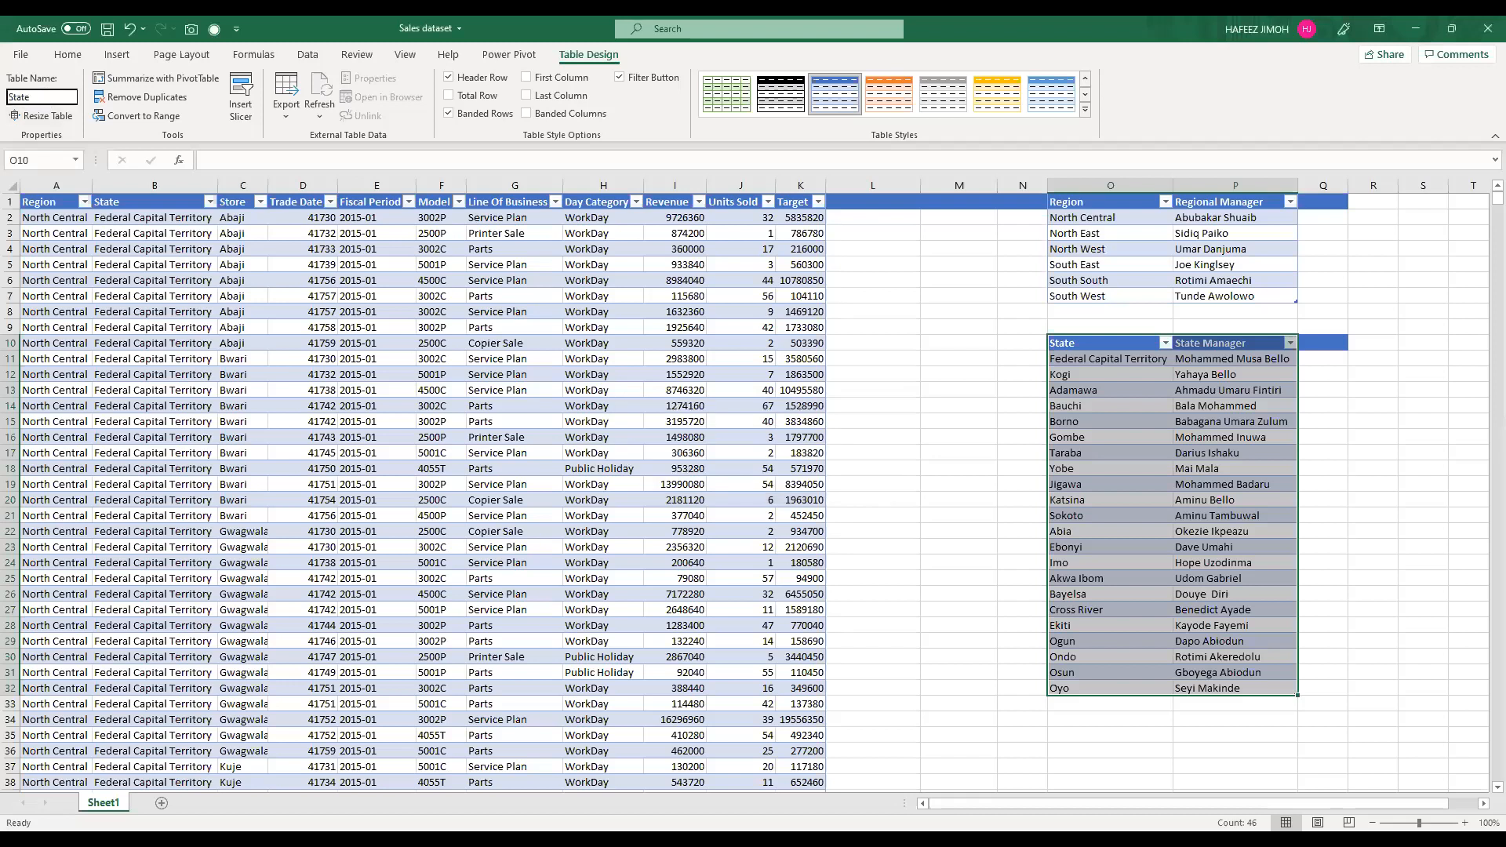
key("Return")
Step: Load the sales table into the Power Query Editor, then close it and discard the changes
left_click(319, 227)
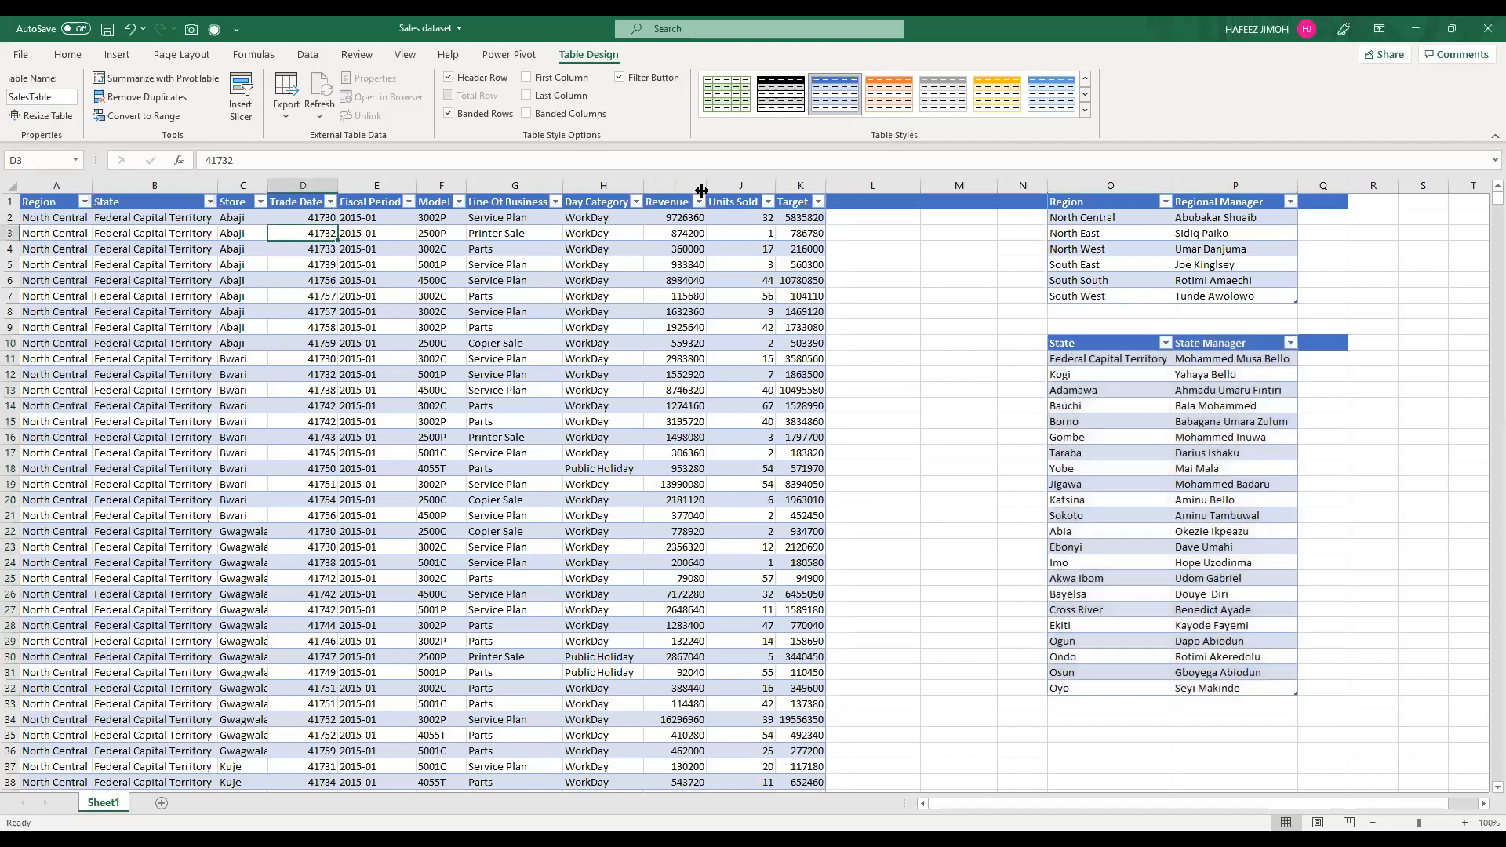
left_click(301, 56)
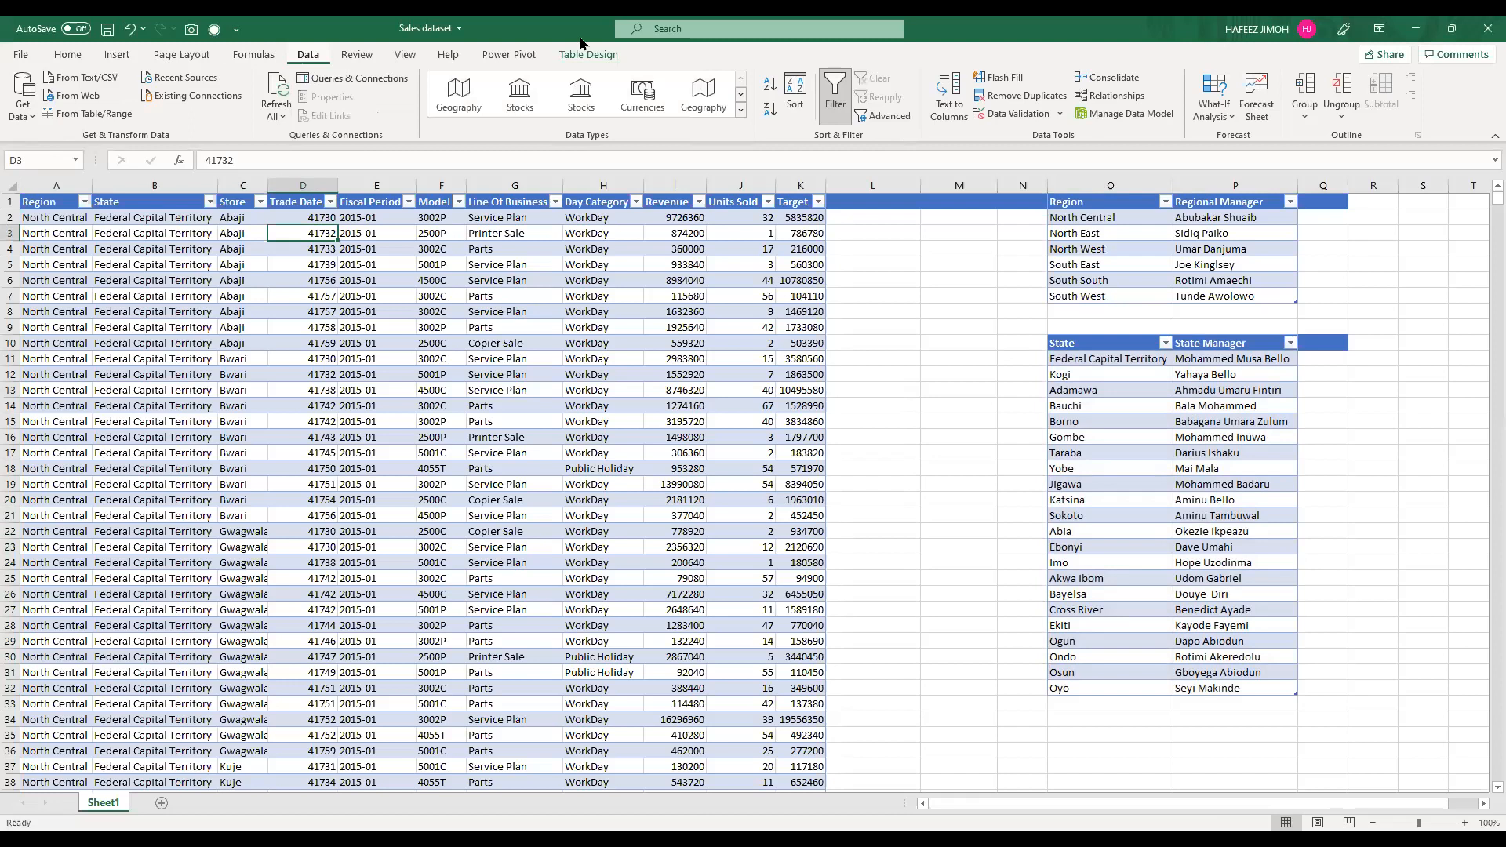
left_click(63, 173)
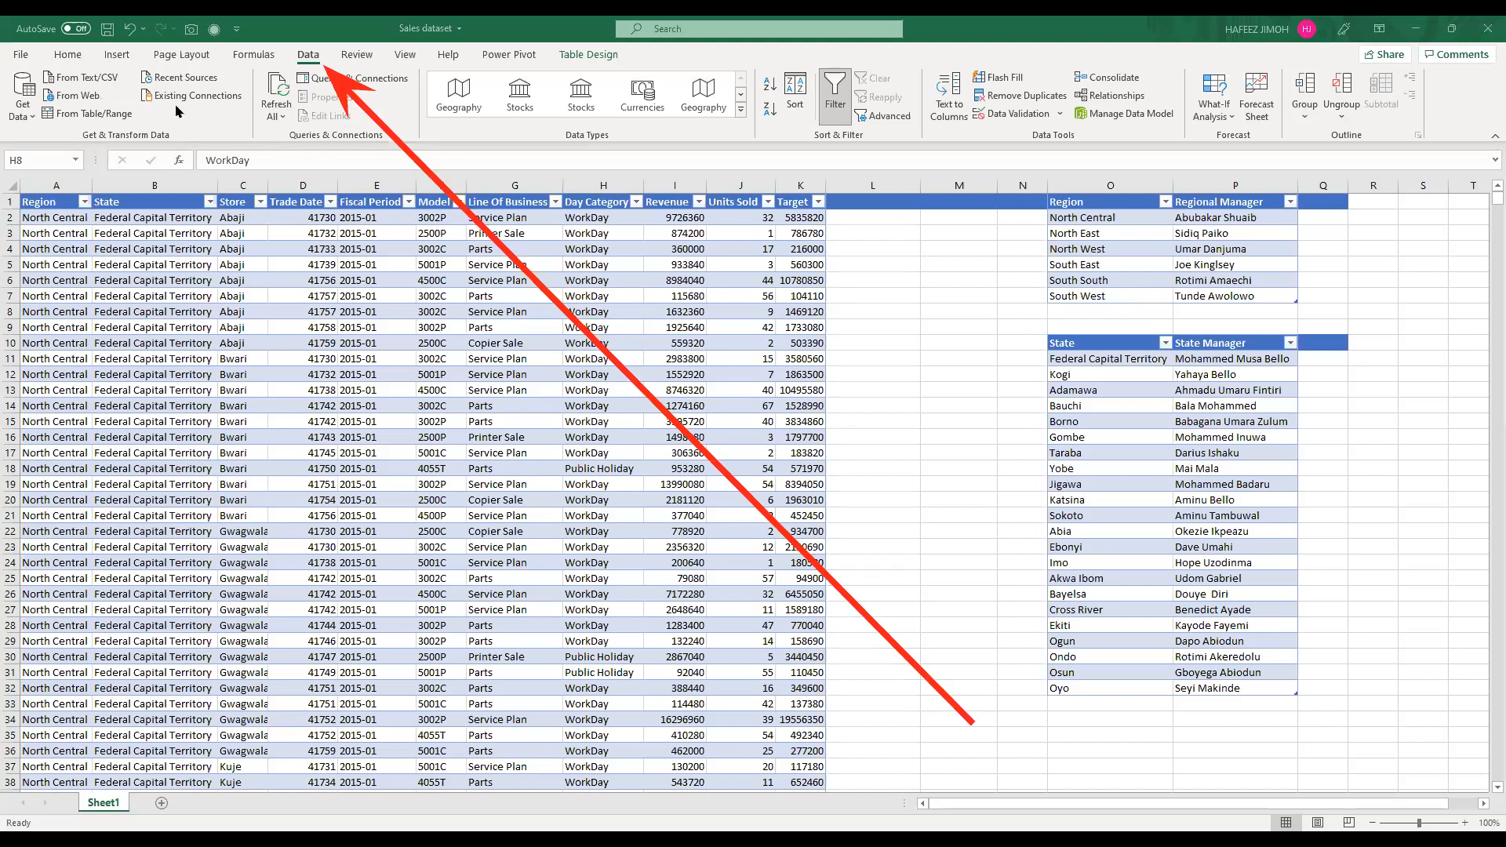
left_click(112, 116)
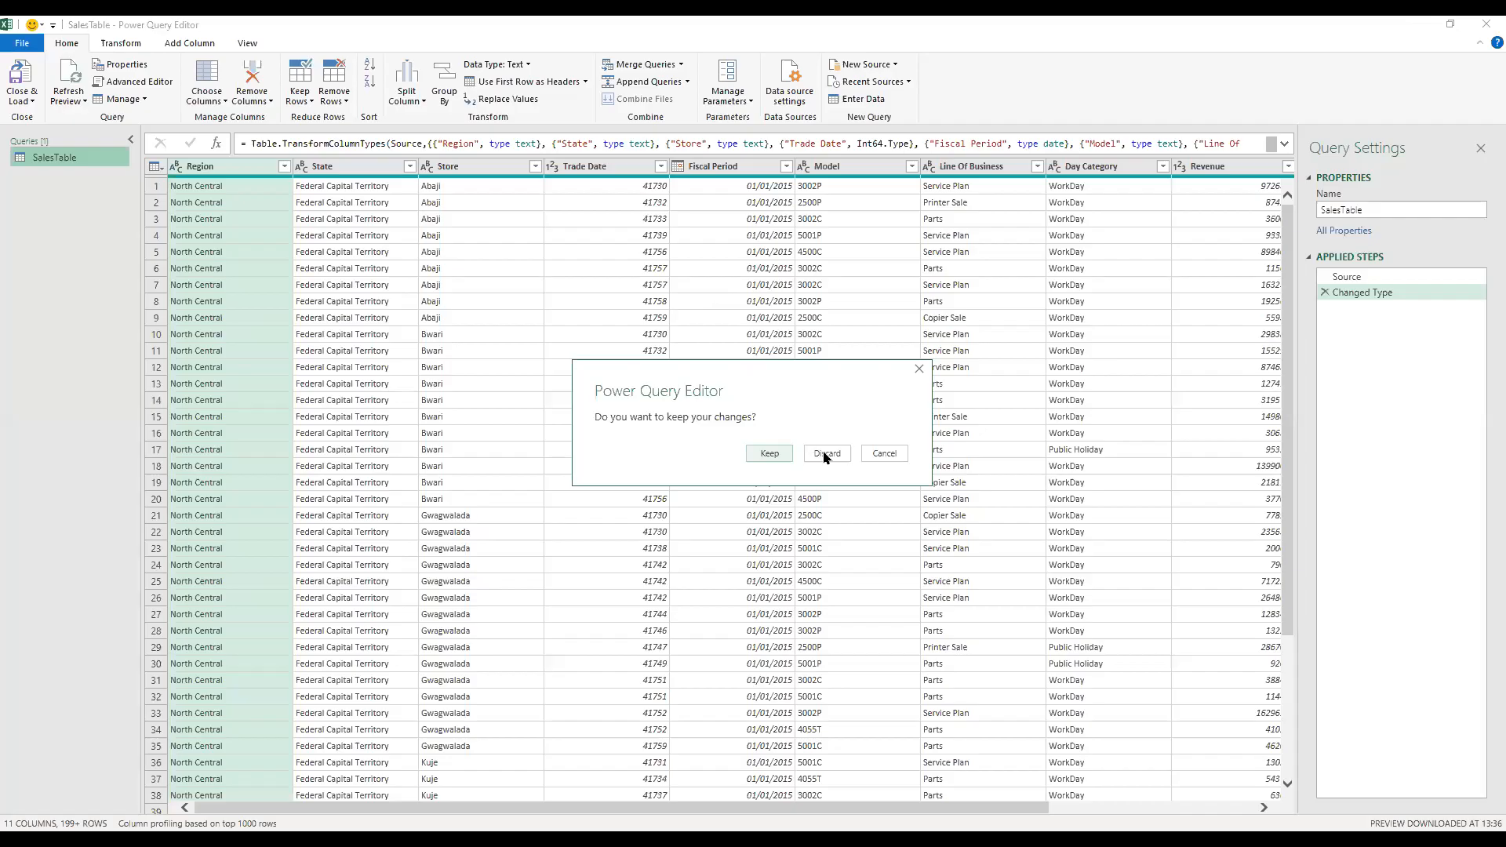
left_click(828, 456)
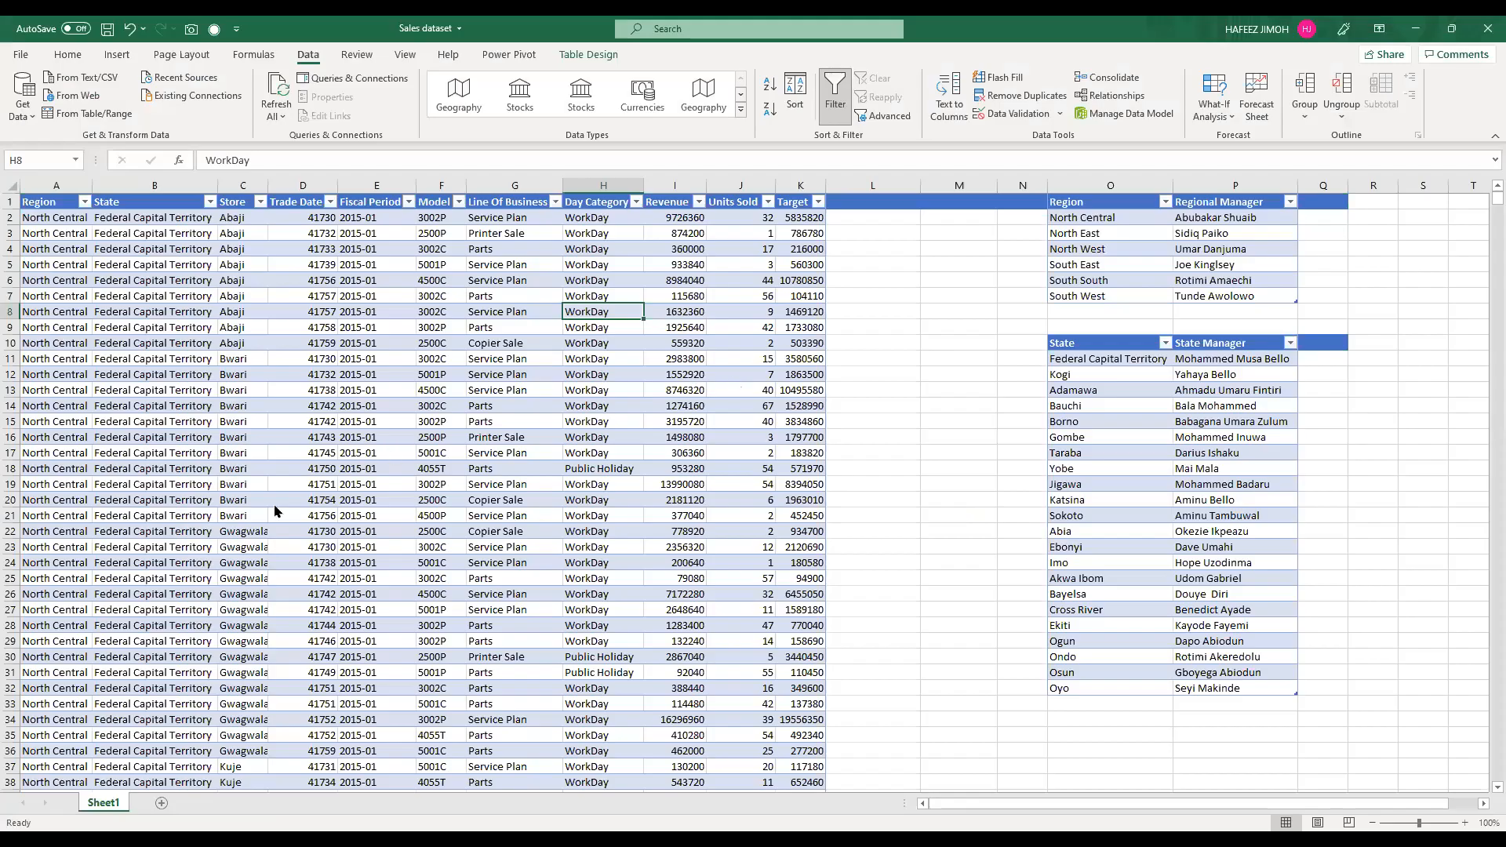
left_click(676, 374)
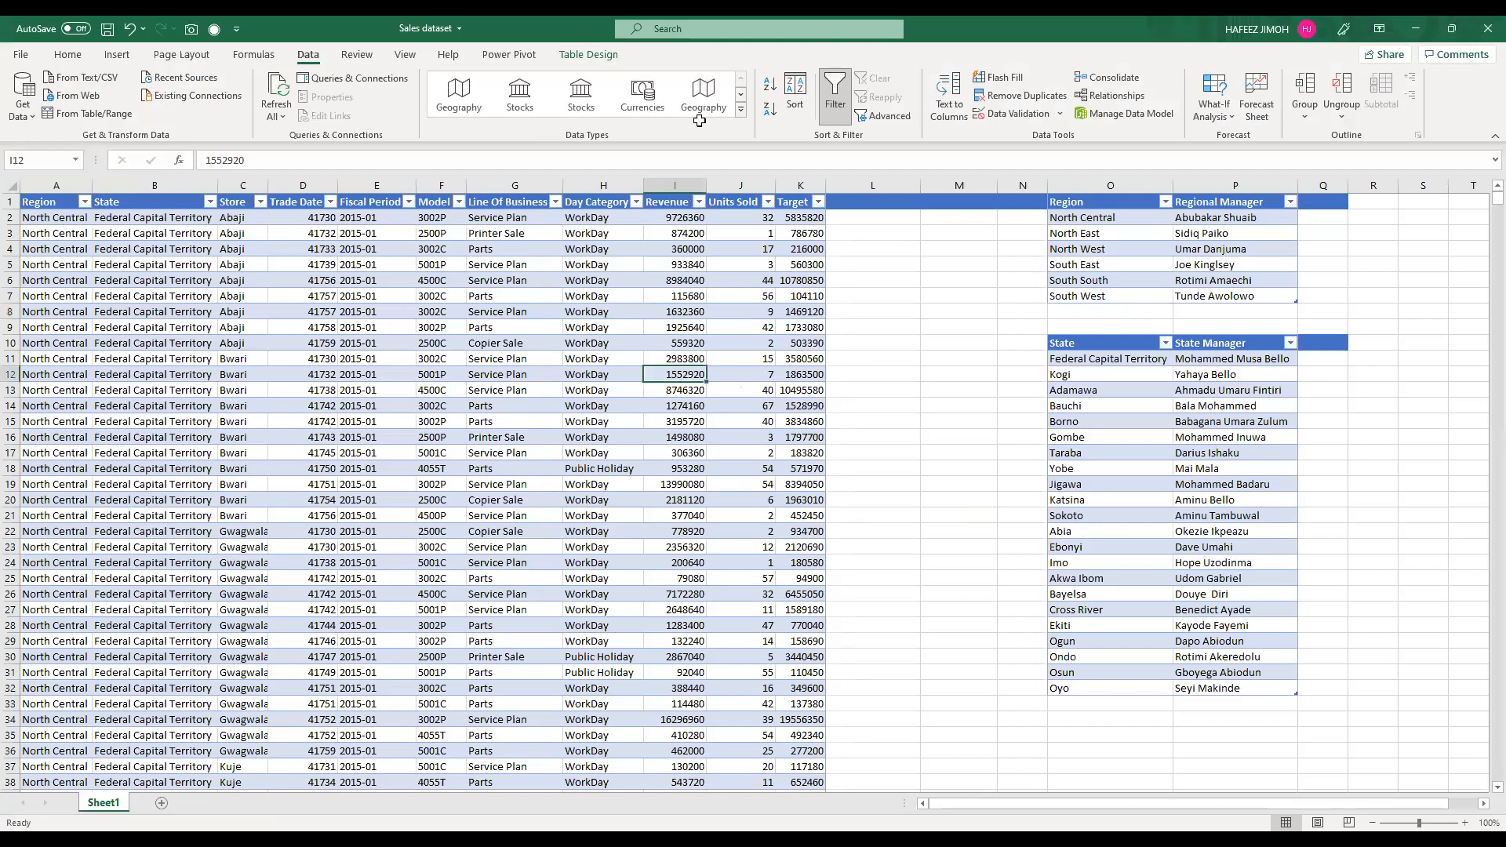
left_click(553, 313)
left_click(265, 343)
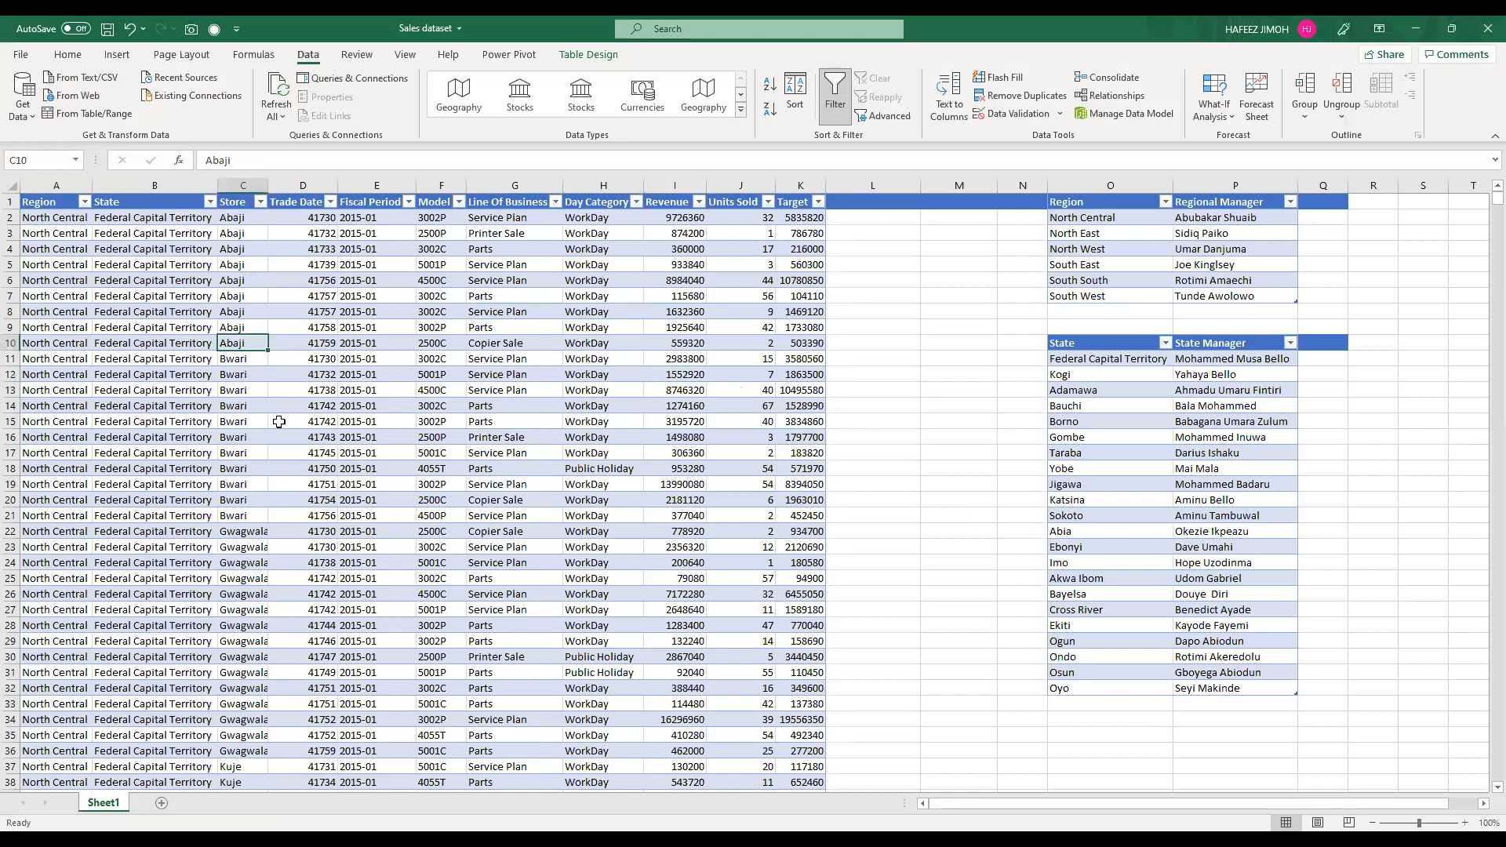
left_click(283, 389)
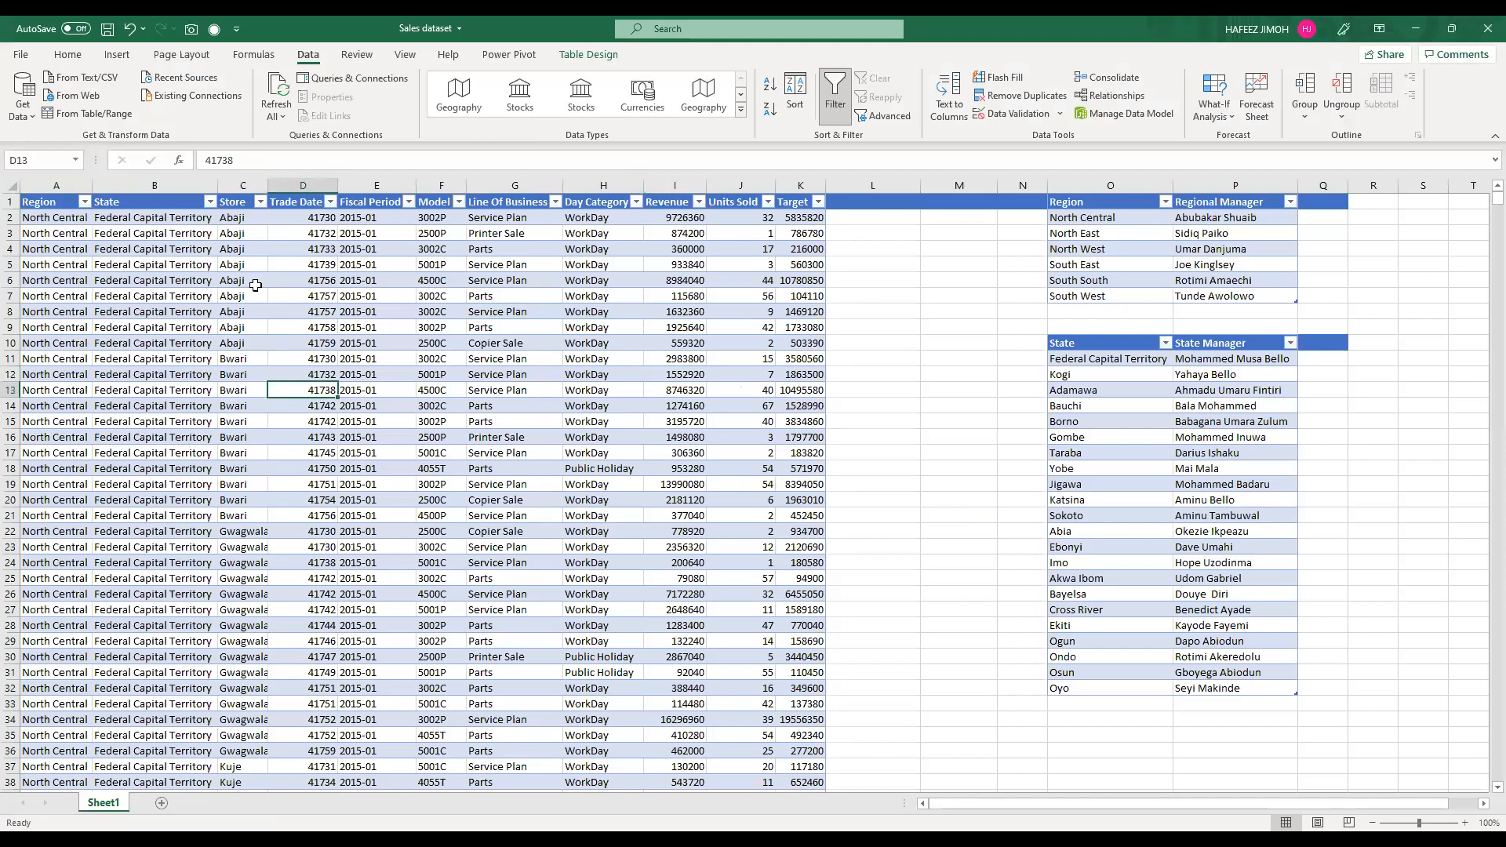
left_click(66, 186)
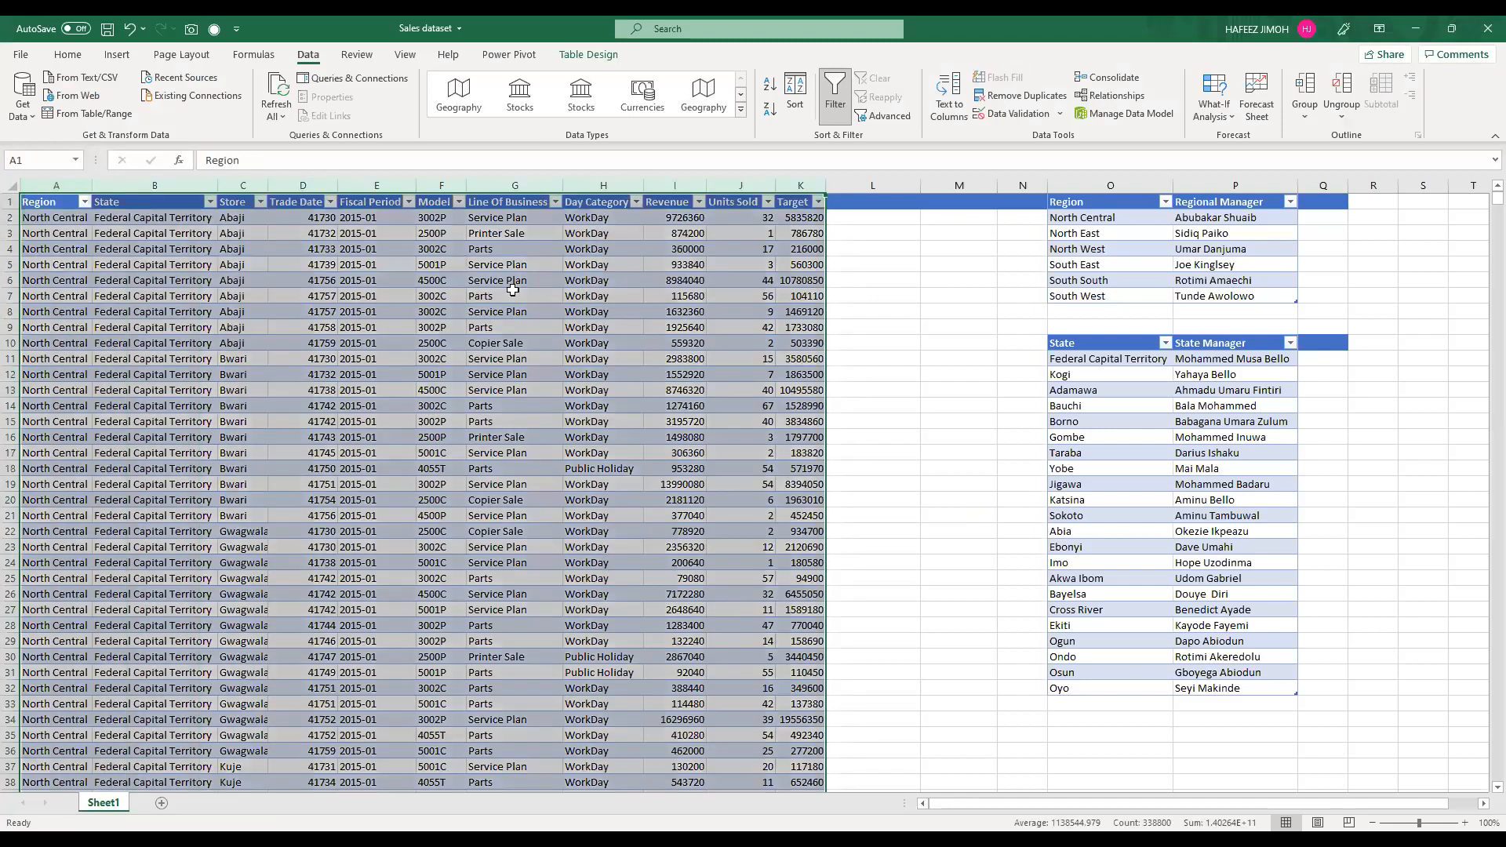
left_click(511, 293)
left_click(246, 357)
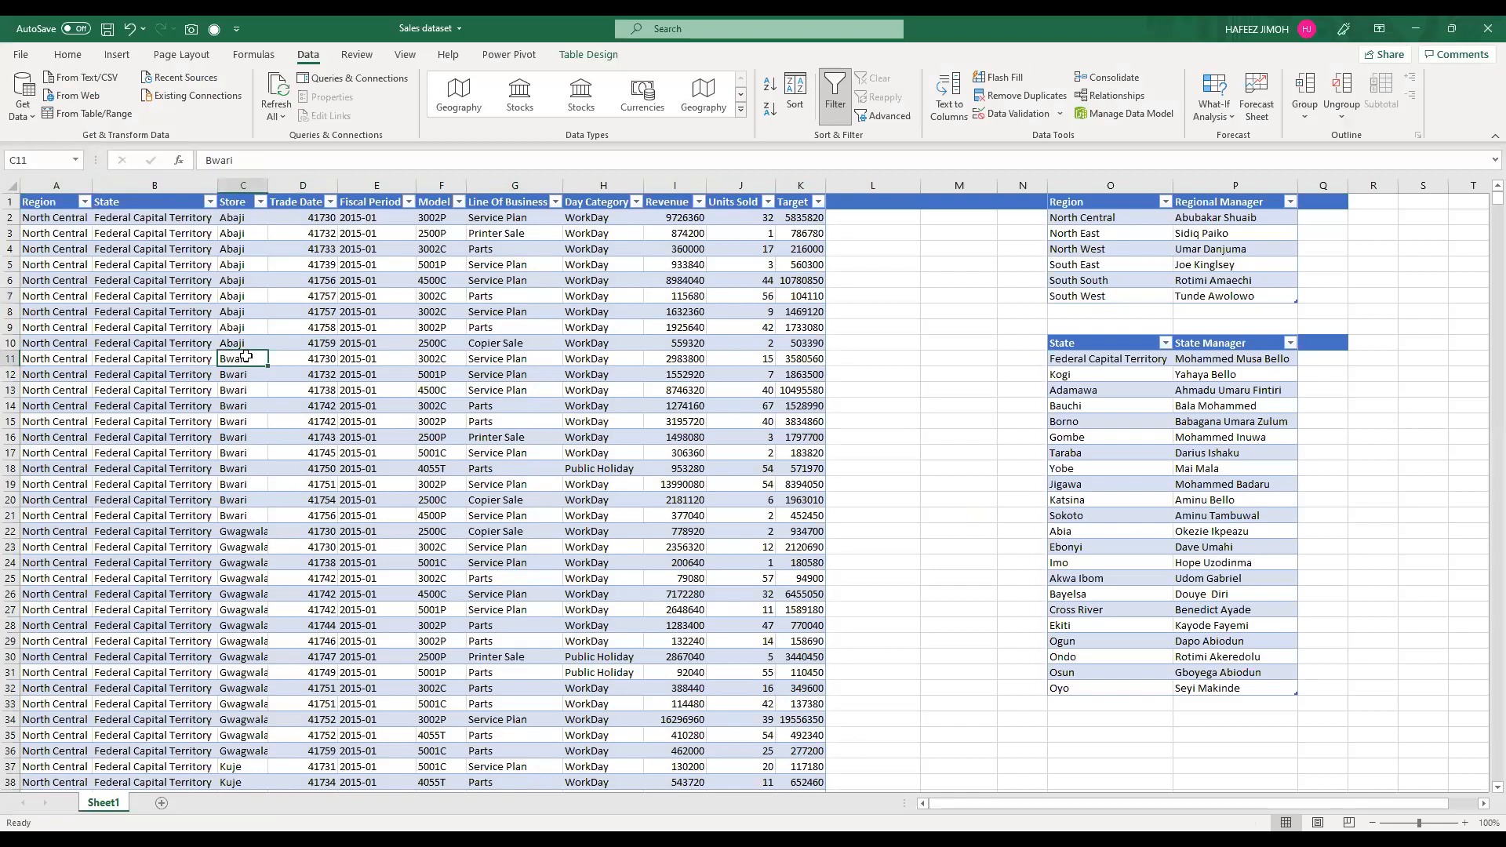
left_click(278, 343)
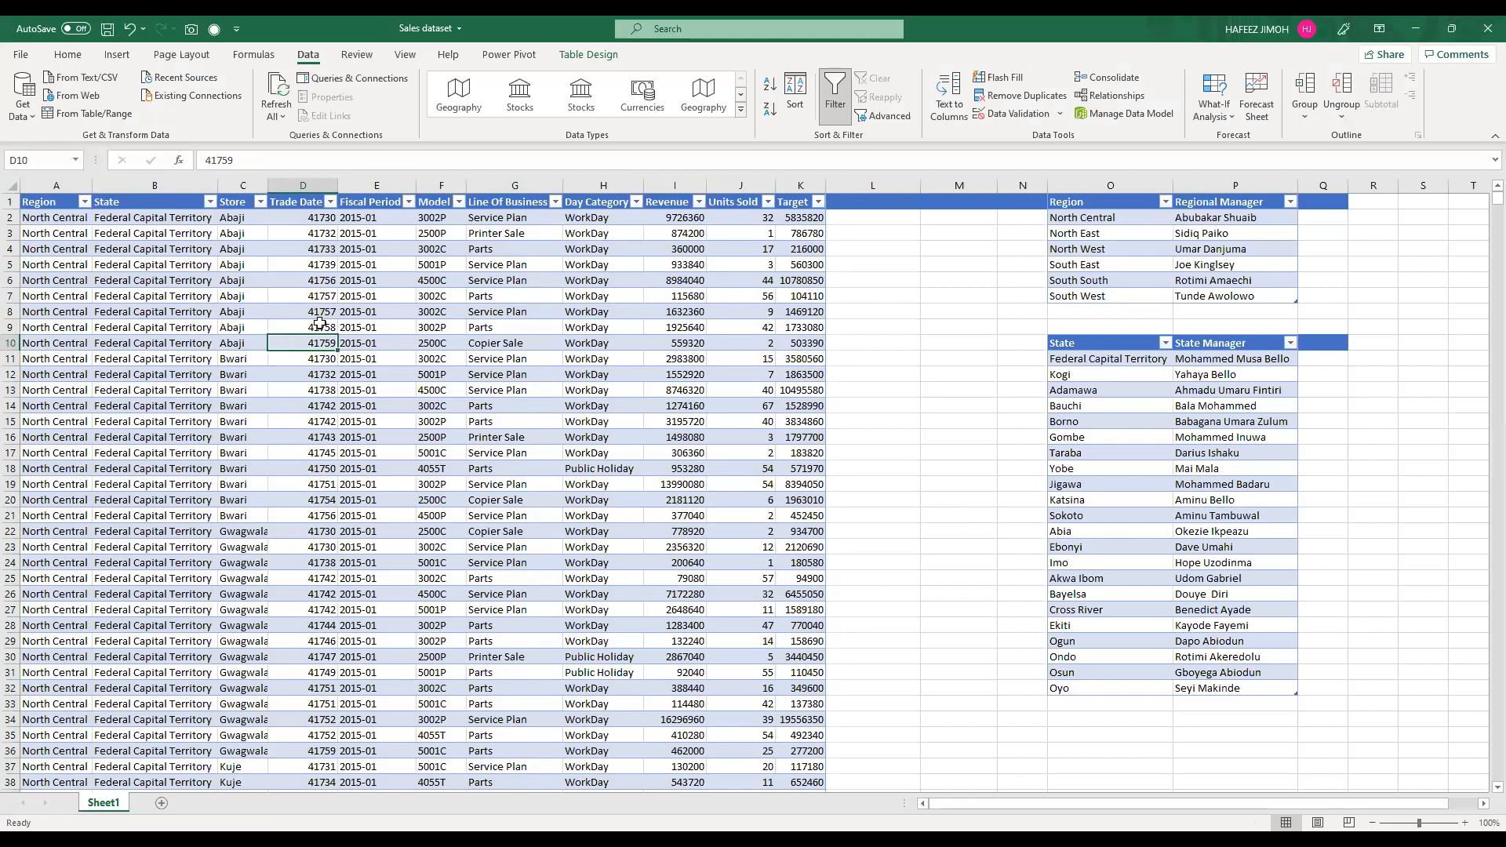
left_click(436, 314)
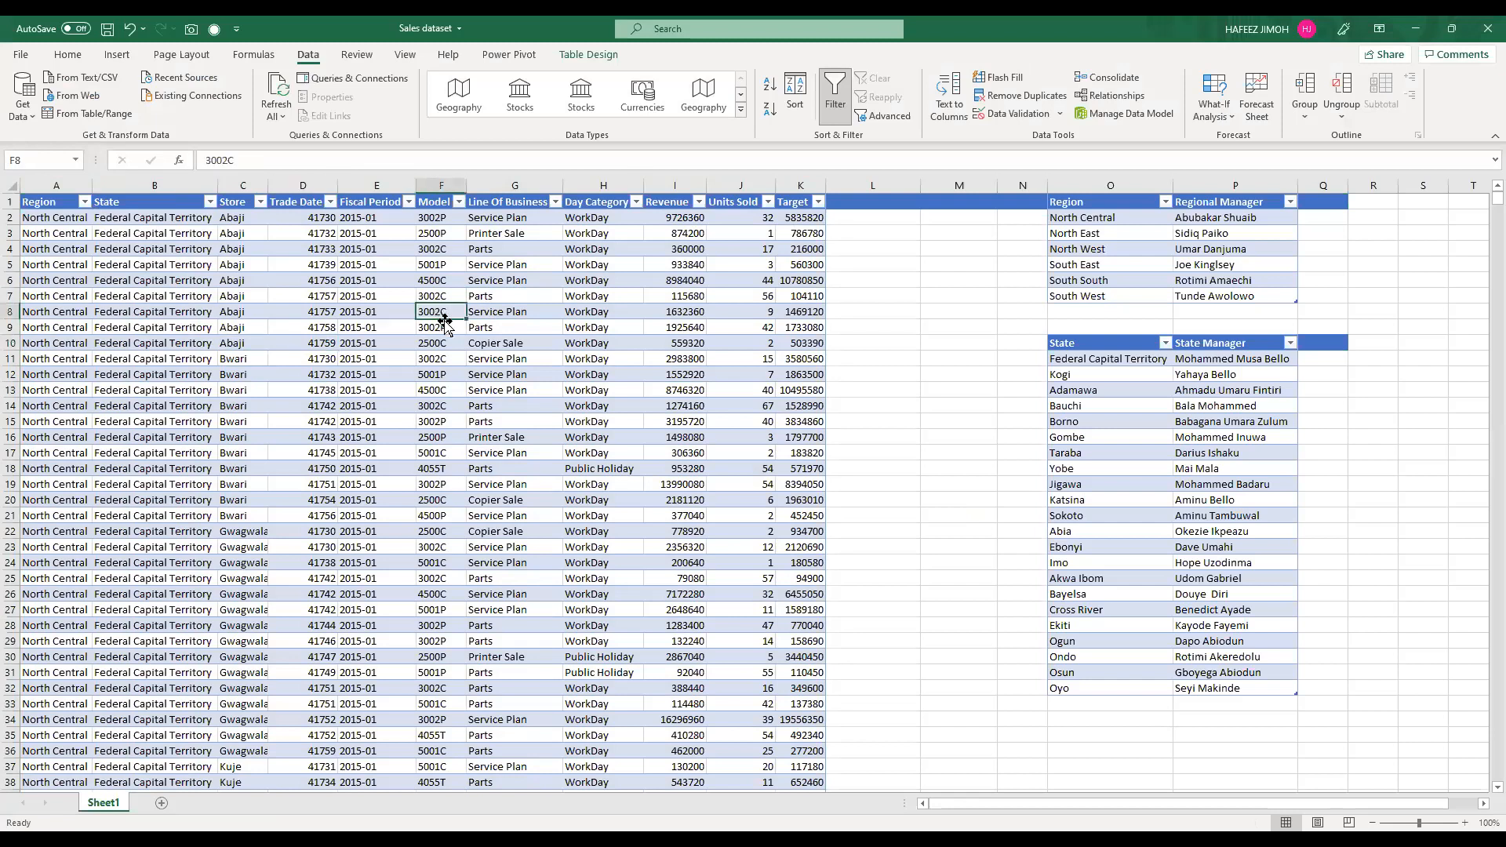
Step: Undo the table conversions of the state manager list, the regional manager list and the sales data
key("ctrl+z")
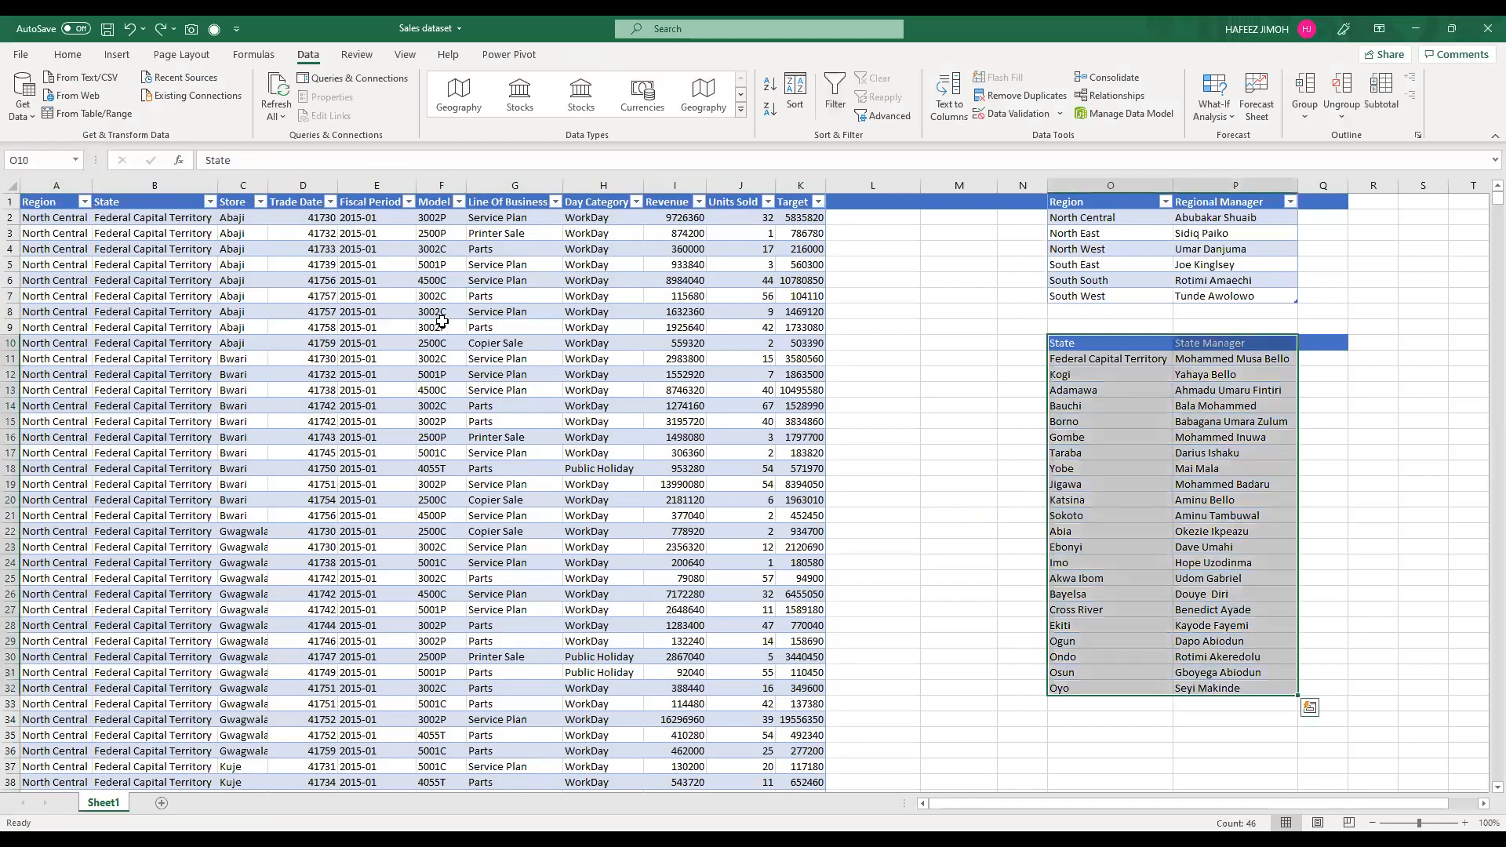
key("ctrl+z")
key("ctrl+z")
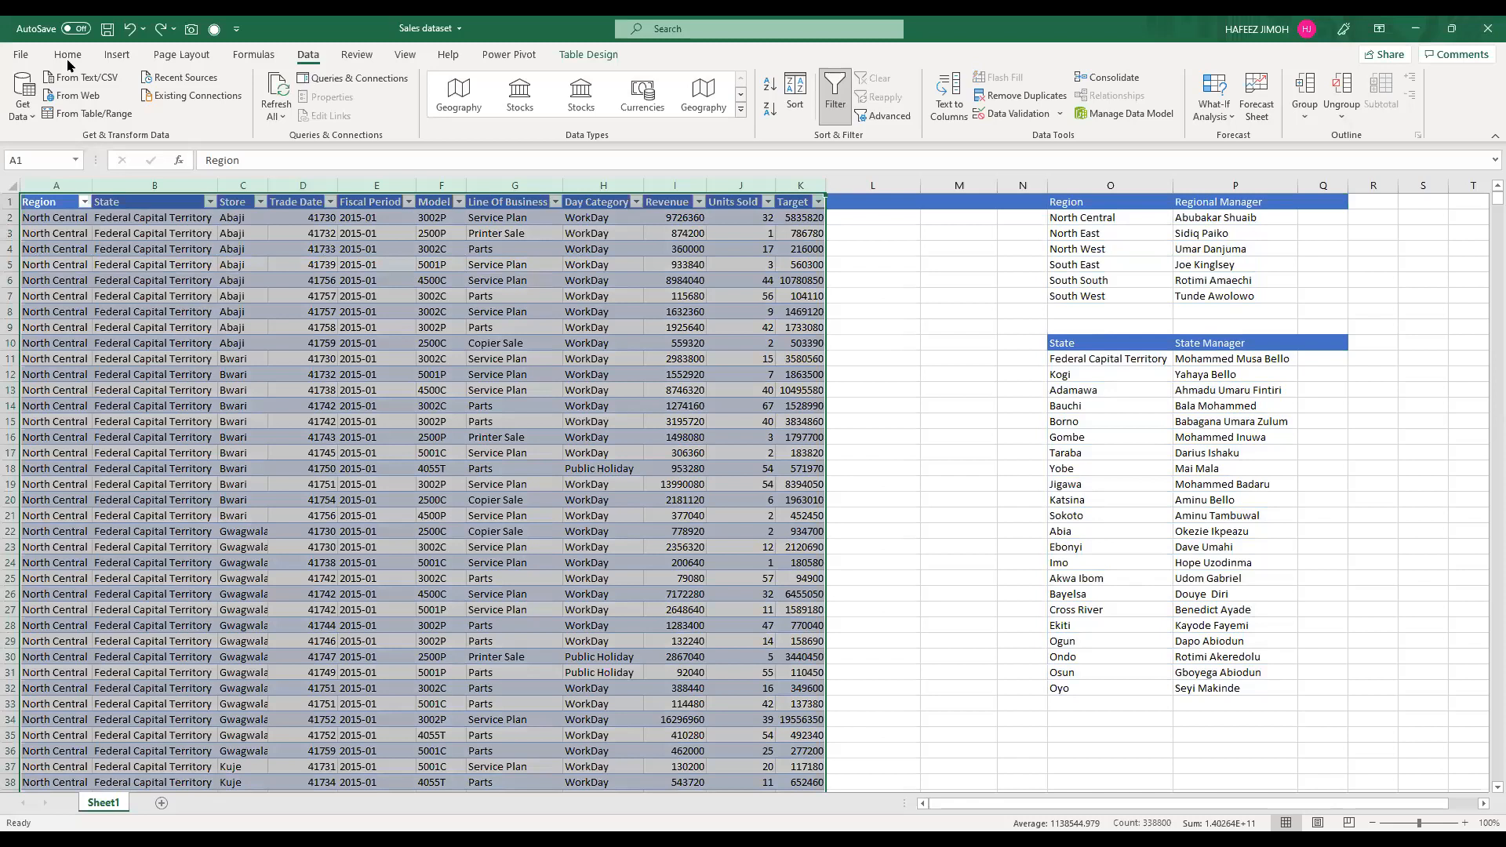
key("ctrl+z")
Step: Convert the sales data in A1:K30800 into a table with headers and name it SalesTable
left_click(360, 357)
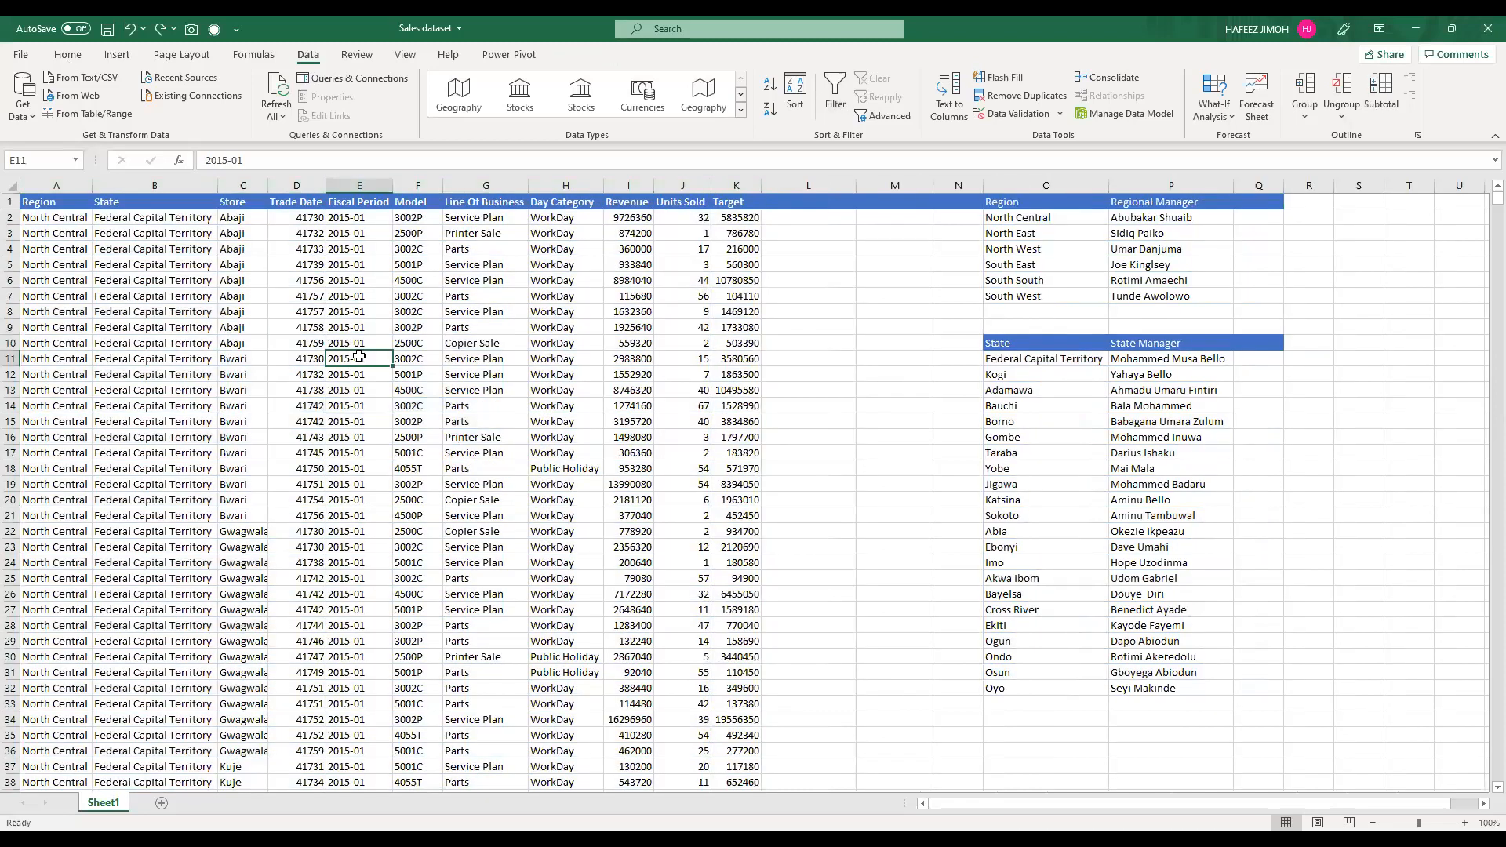
key("ctrl+t")
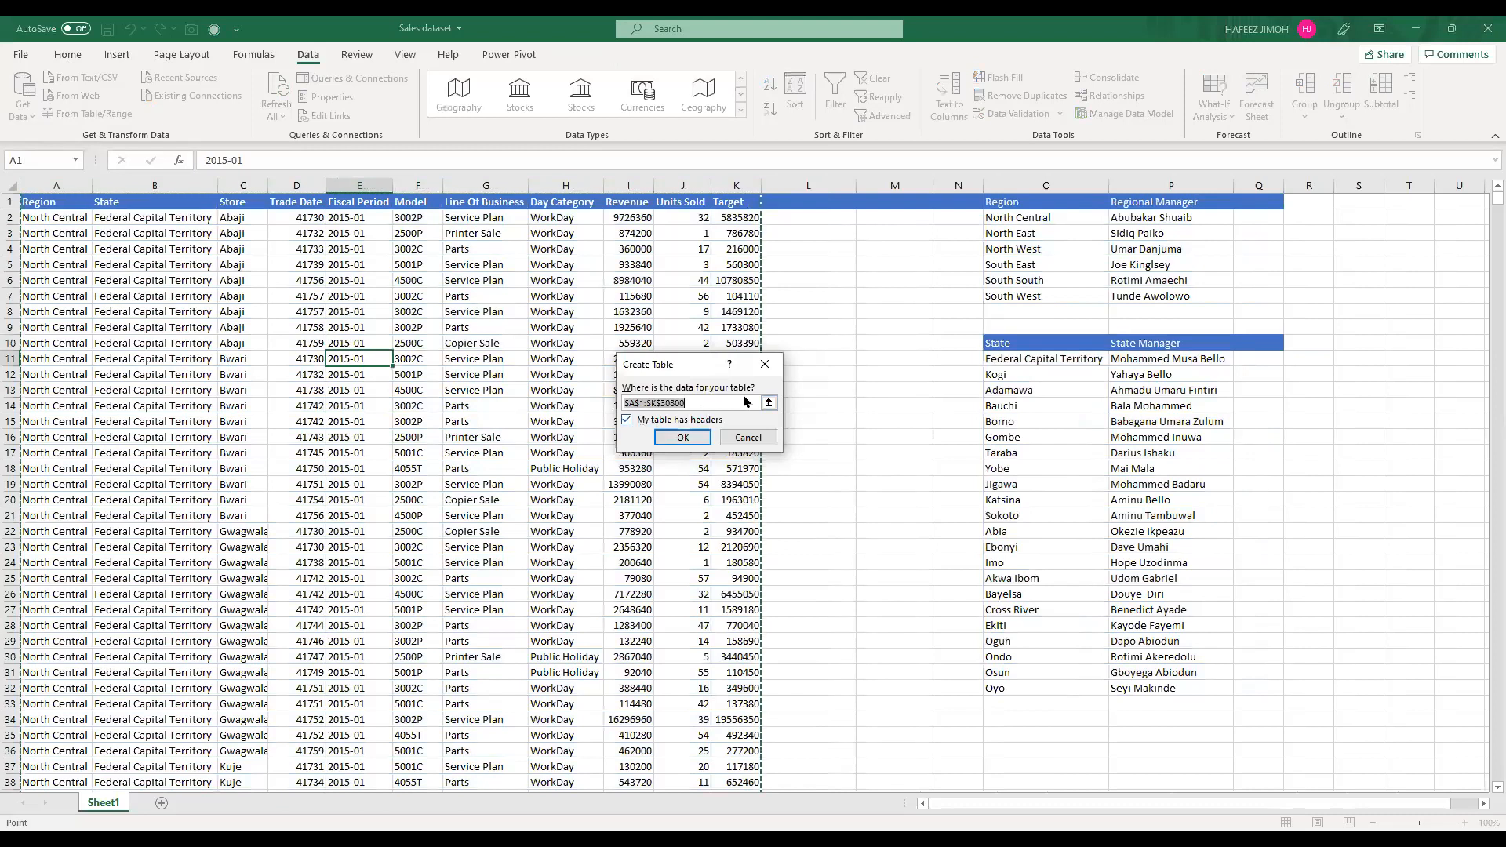
left_click(696, 439)
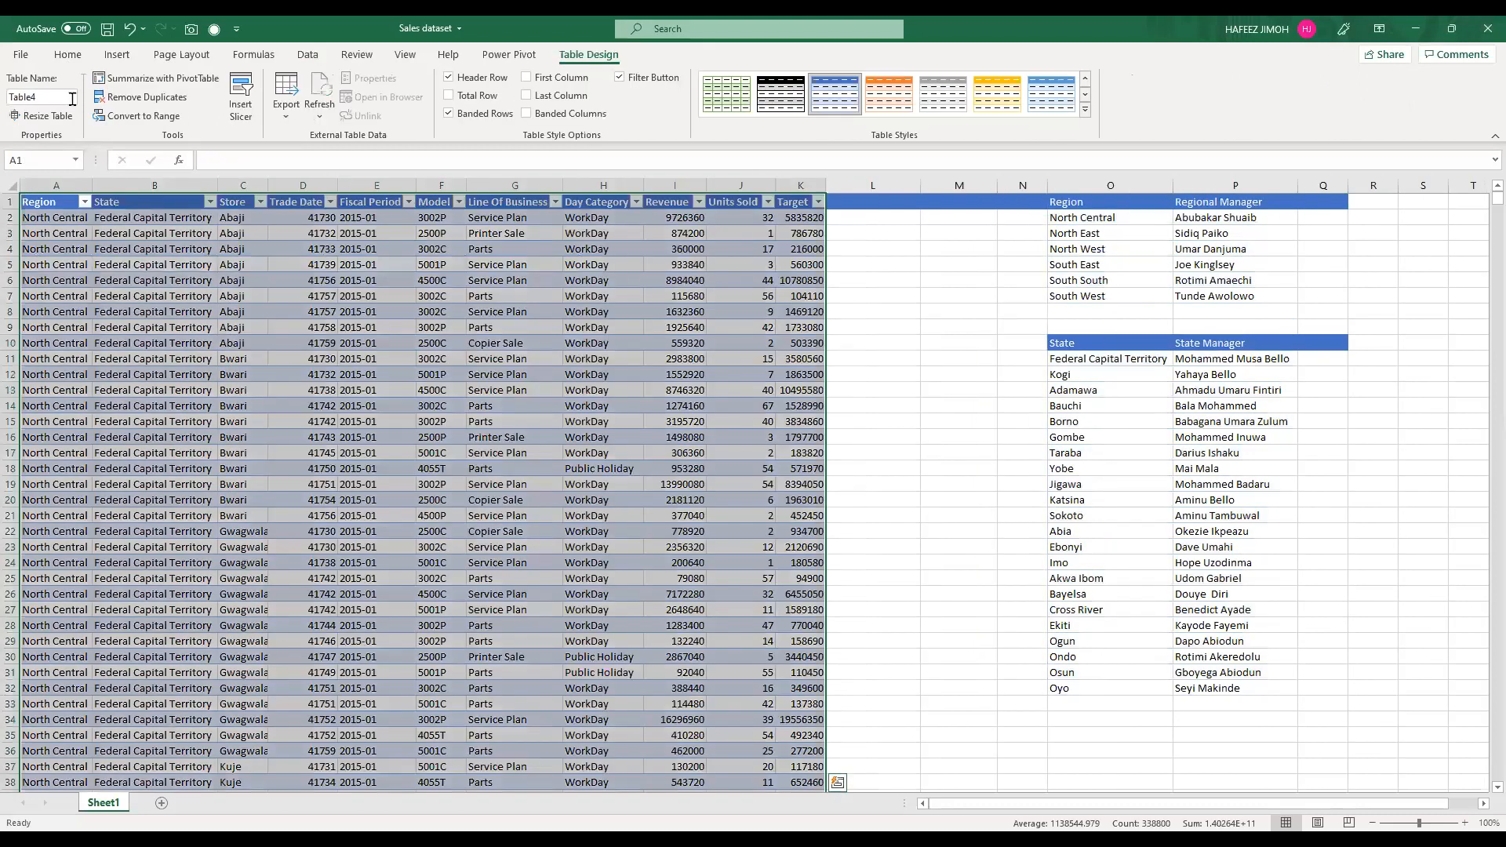
left_click(72, 98)
type("SalesTable")
key("Return")
Step: Convert the regional manager list in O1:P7 into a table with headers
left_click(1115, 206)
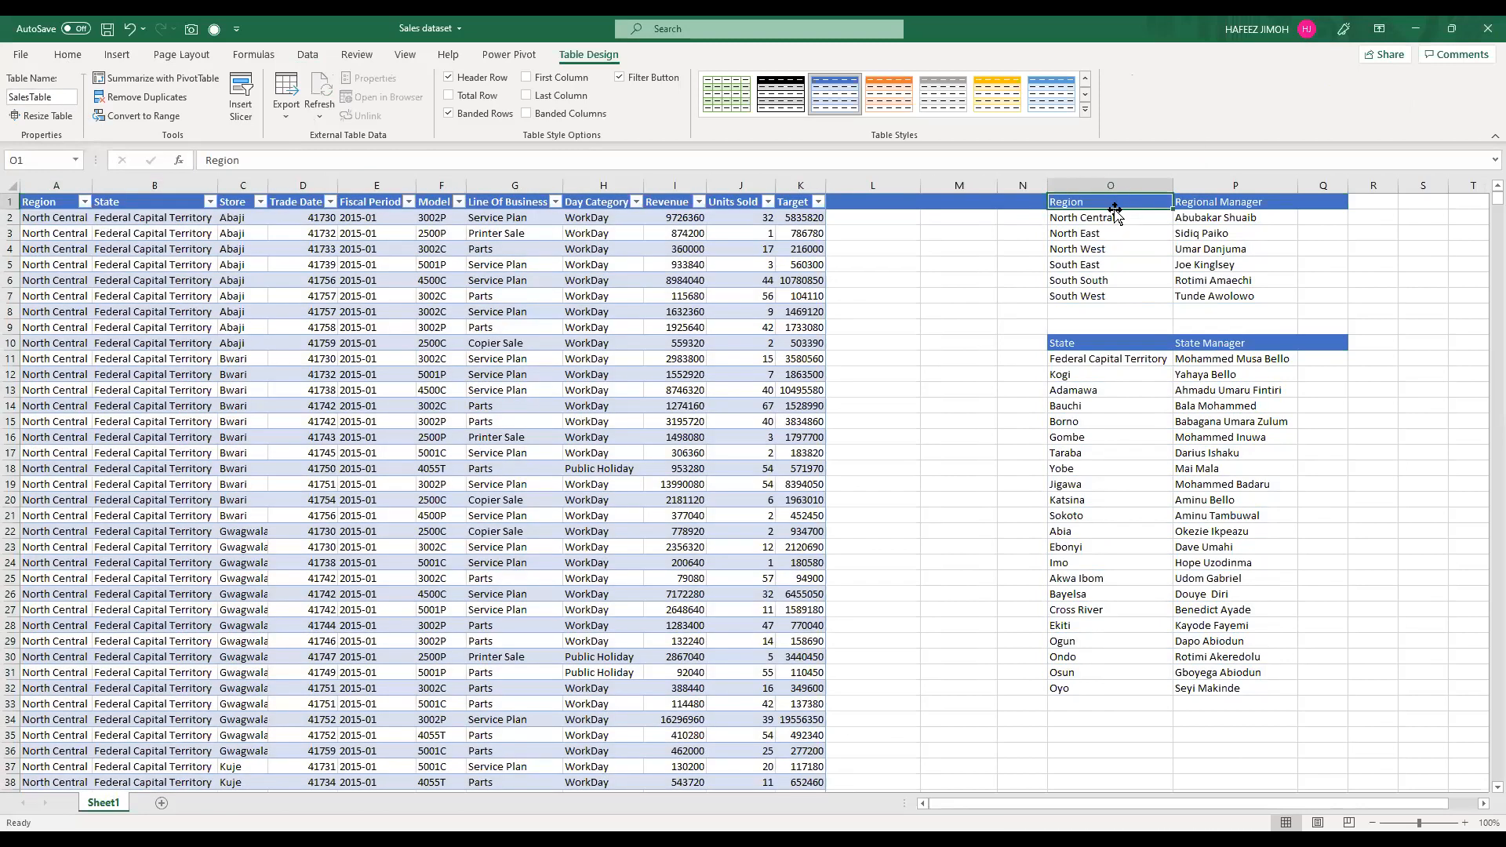
left_click(1217, 287, "shift")
left_click_drag(1216, 286, 1216, 296)
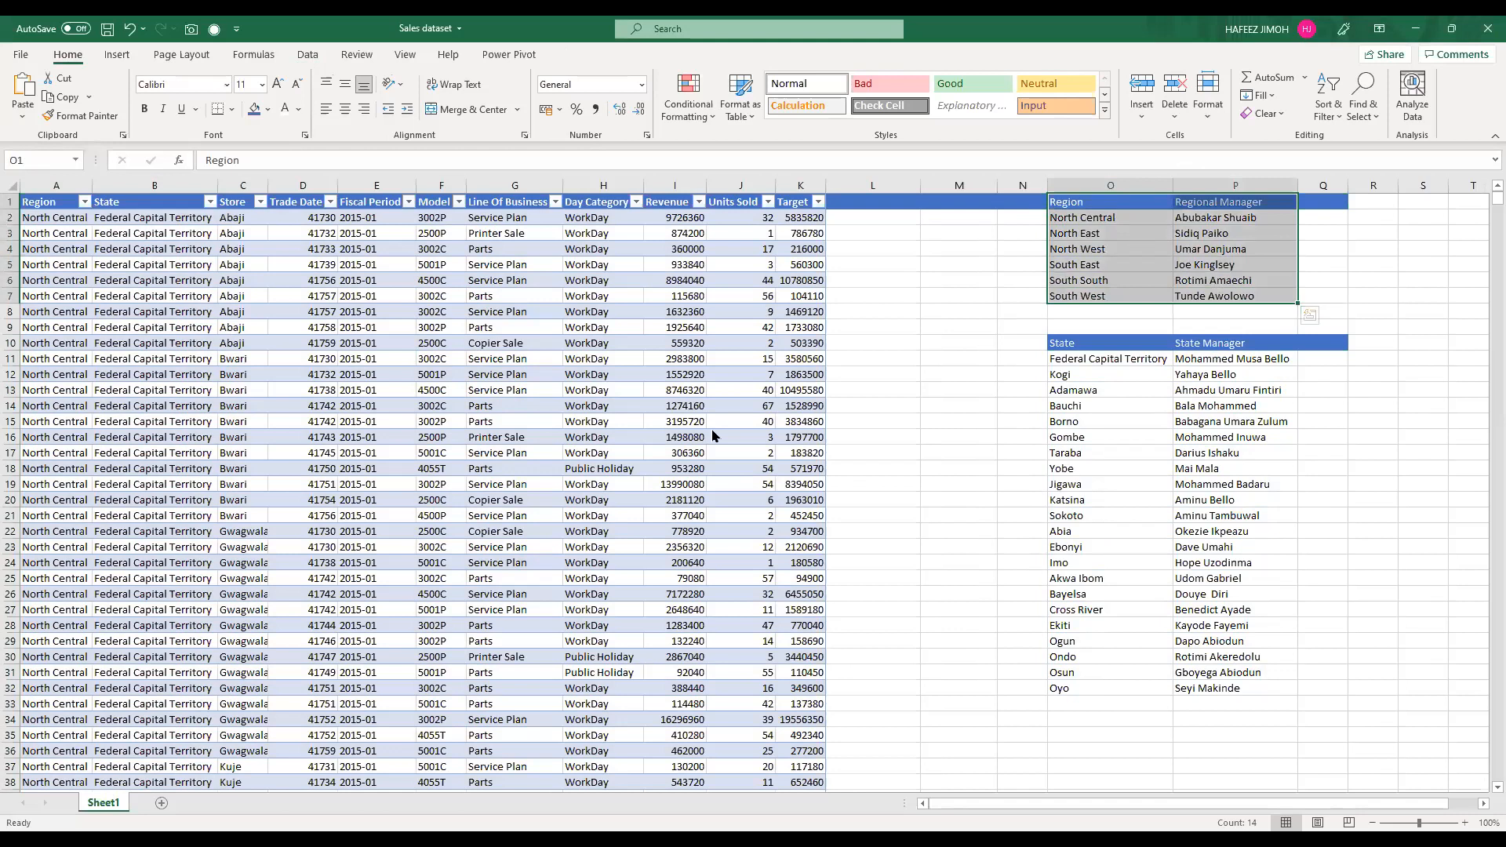
key("ctrl+t")
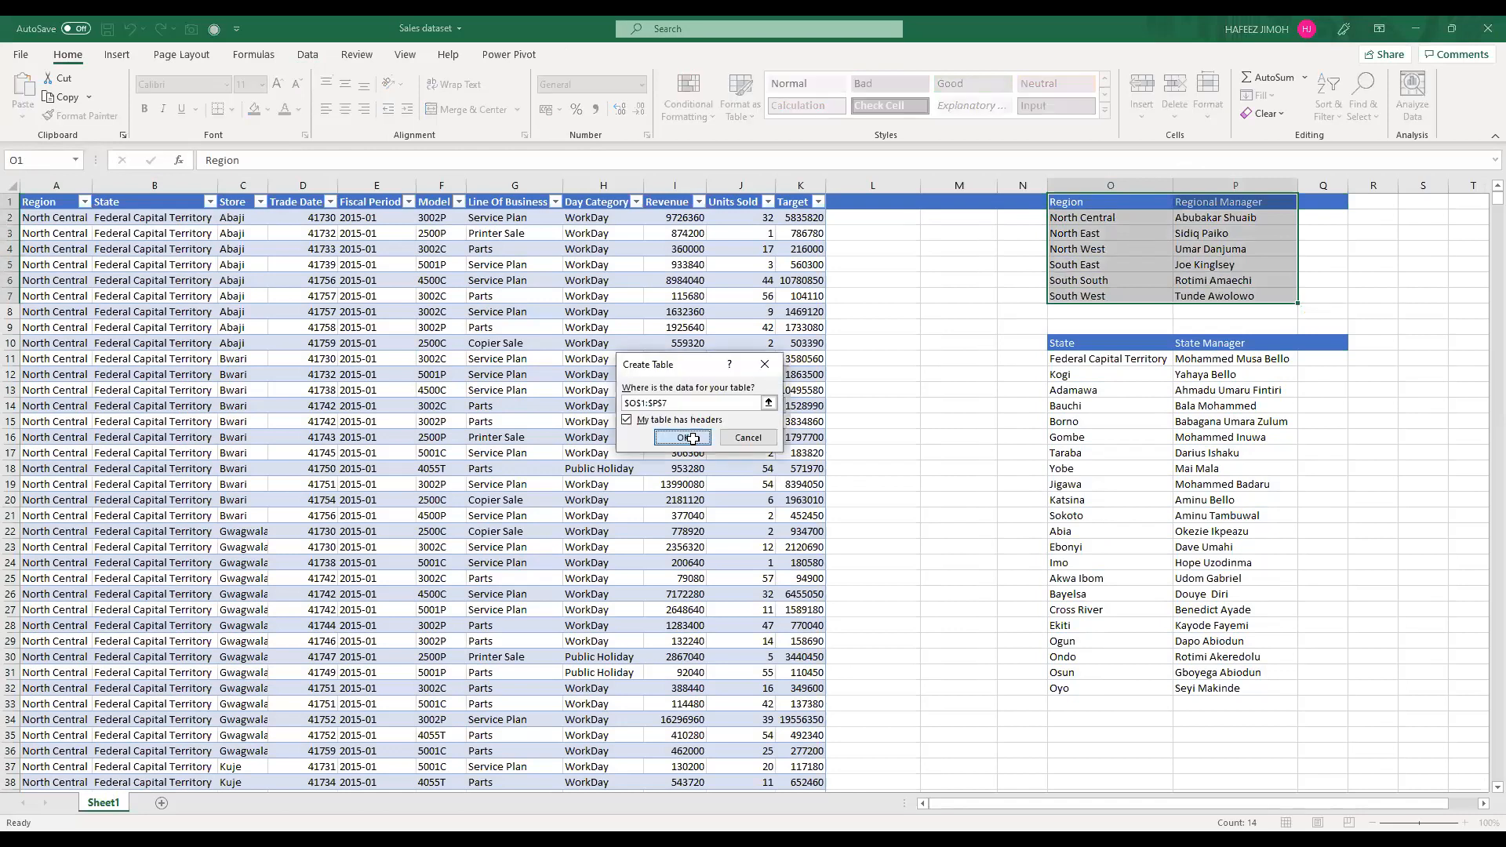
left_click(693, 439)
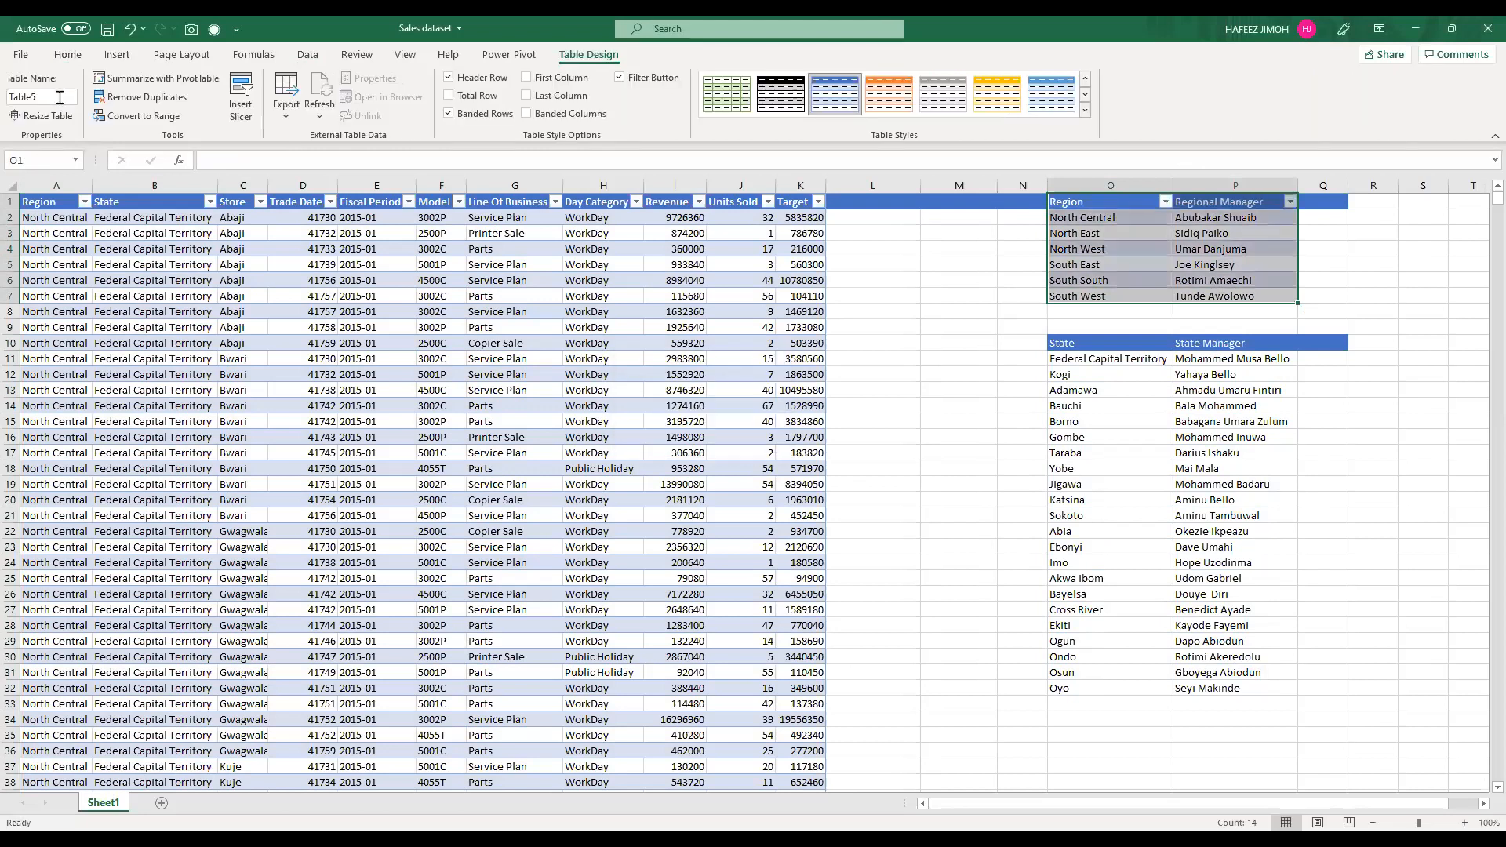
Step: Name the regional manager table RegionTable
left_click(59, 97)
type("State")
key("BackSpace")
key("BackSpace")
key("BackSpace")
key("BackSpace")
key("BackSpace")
type("Region1able")
key("Return")
Step: Convert the state manager list in O10:P32 into a table with headers and name it StateTable
left_click(1071, 343)
left_click(1249, 675, "shift")
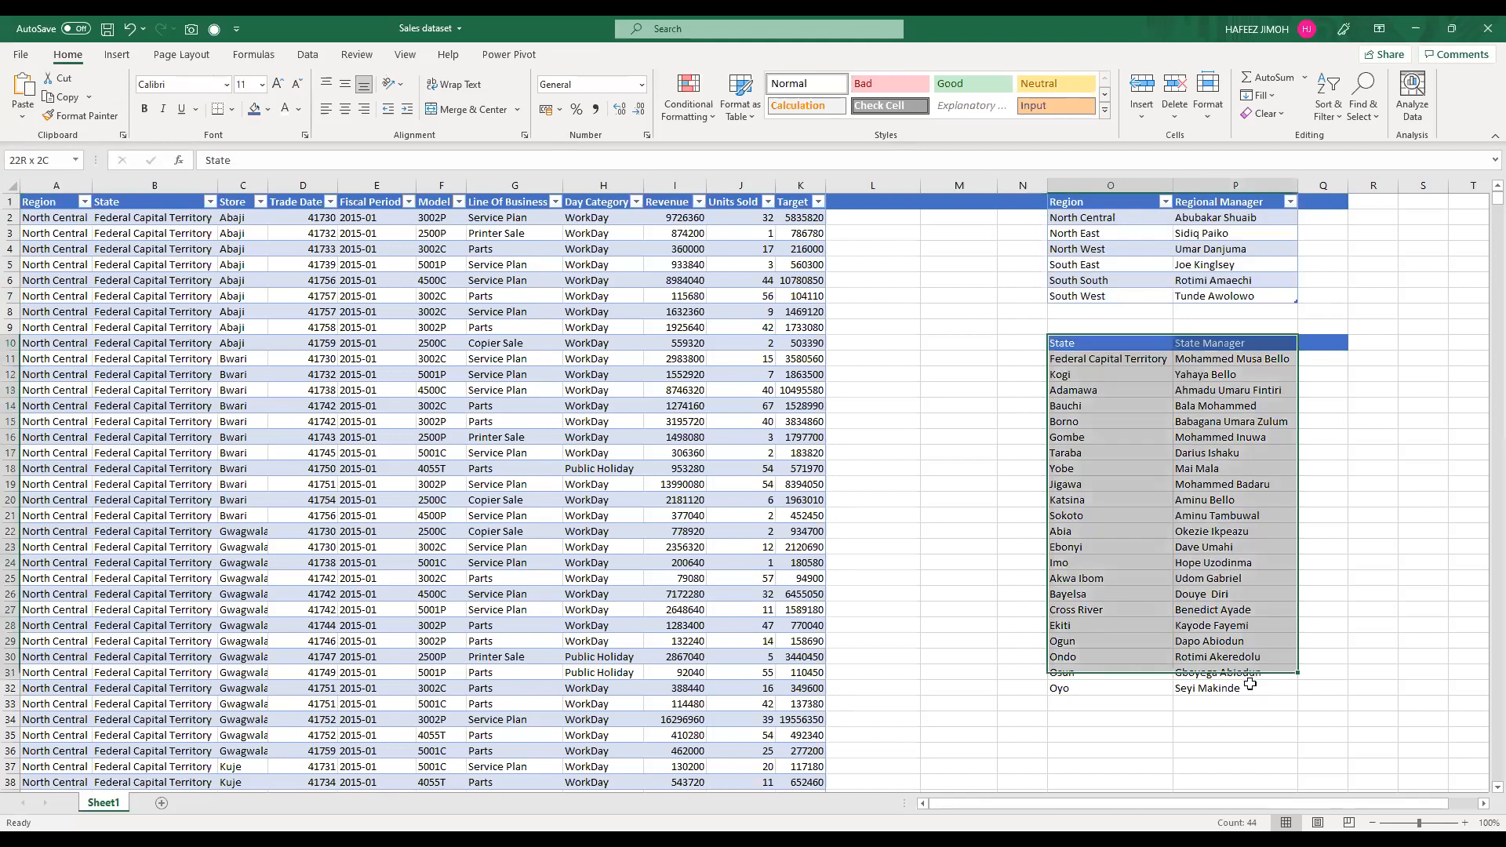
left_click(1249, 684, "shift")
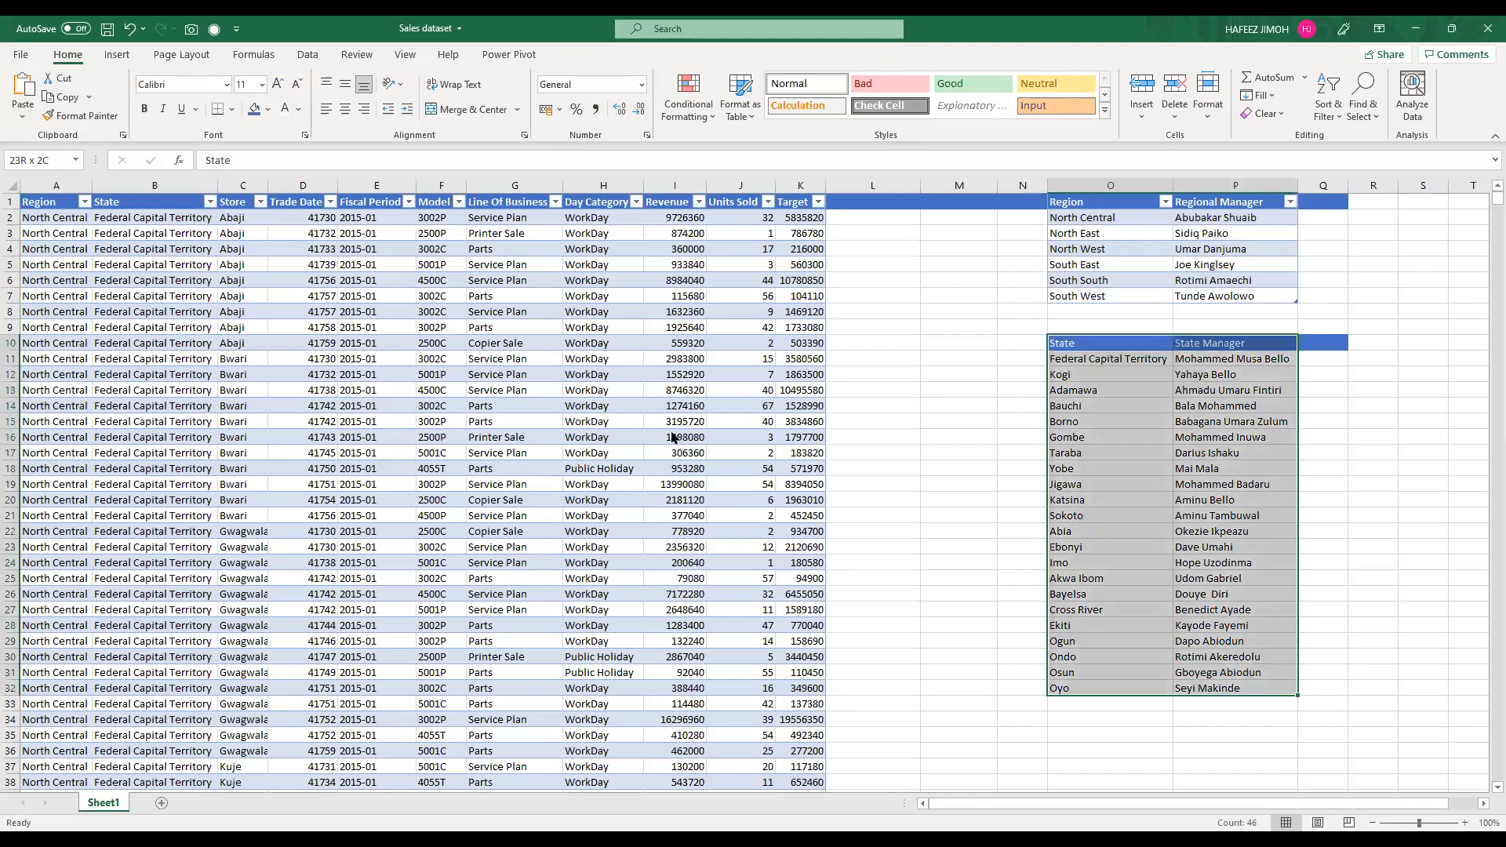
key("ctrl+t")
key("Return")
left_click(65, 96)
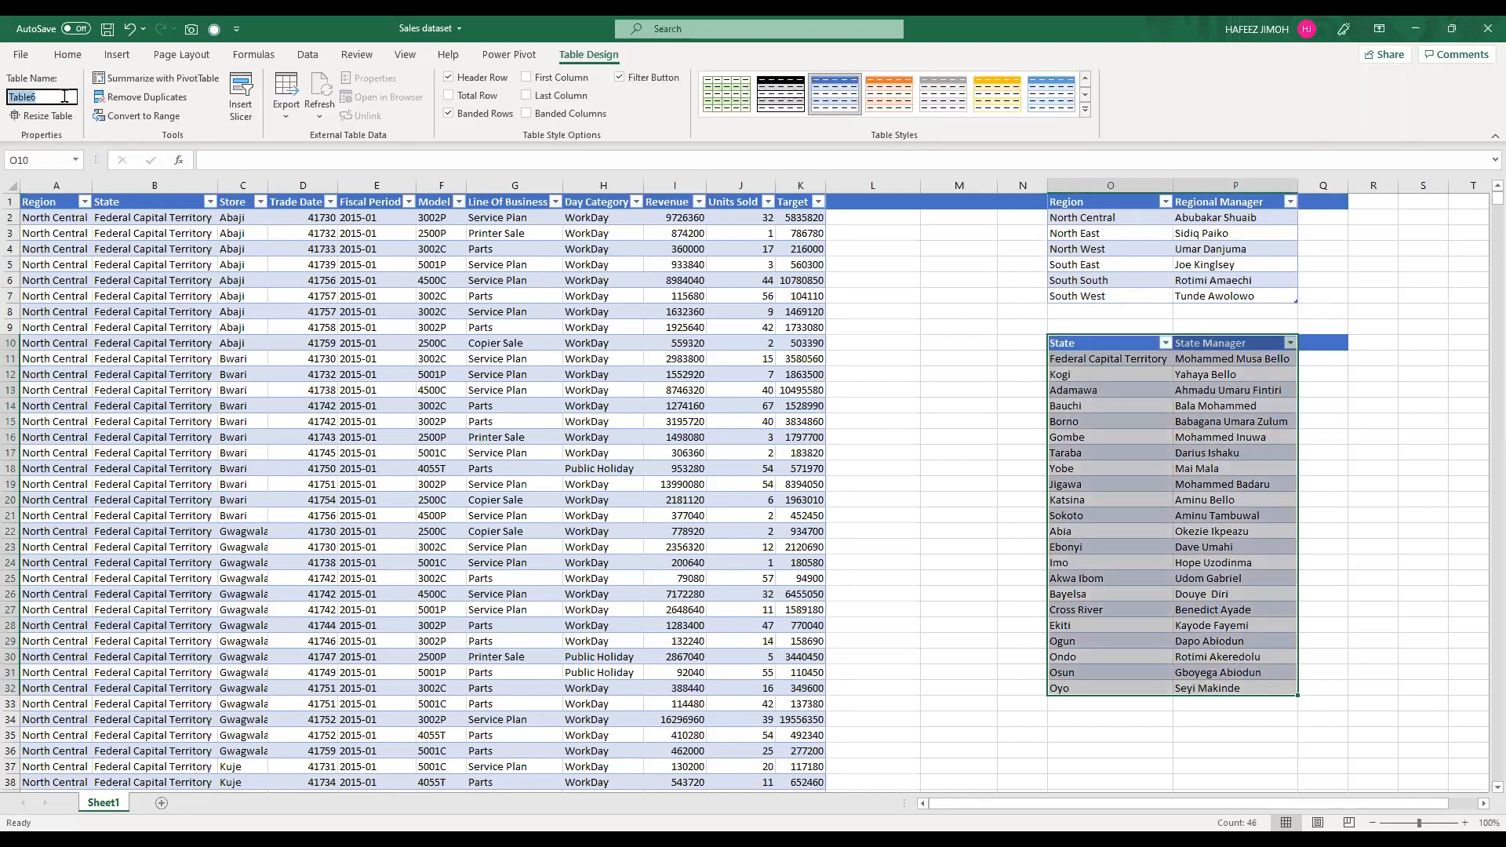
type("StateTable")
key("Return")
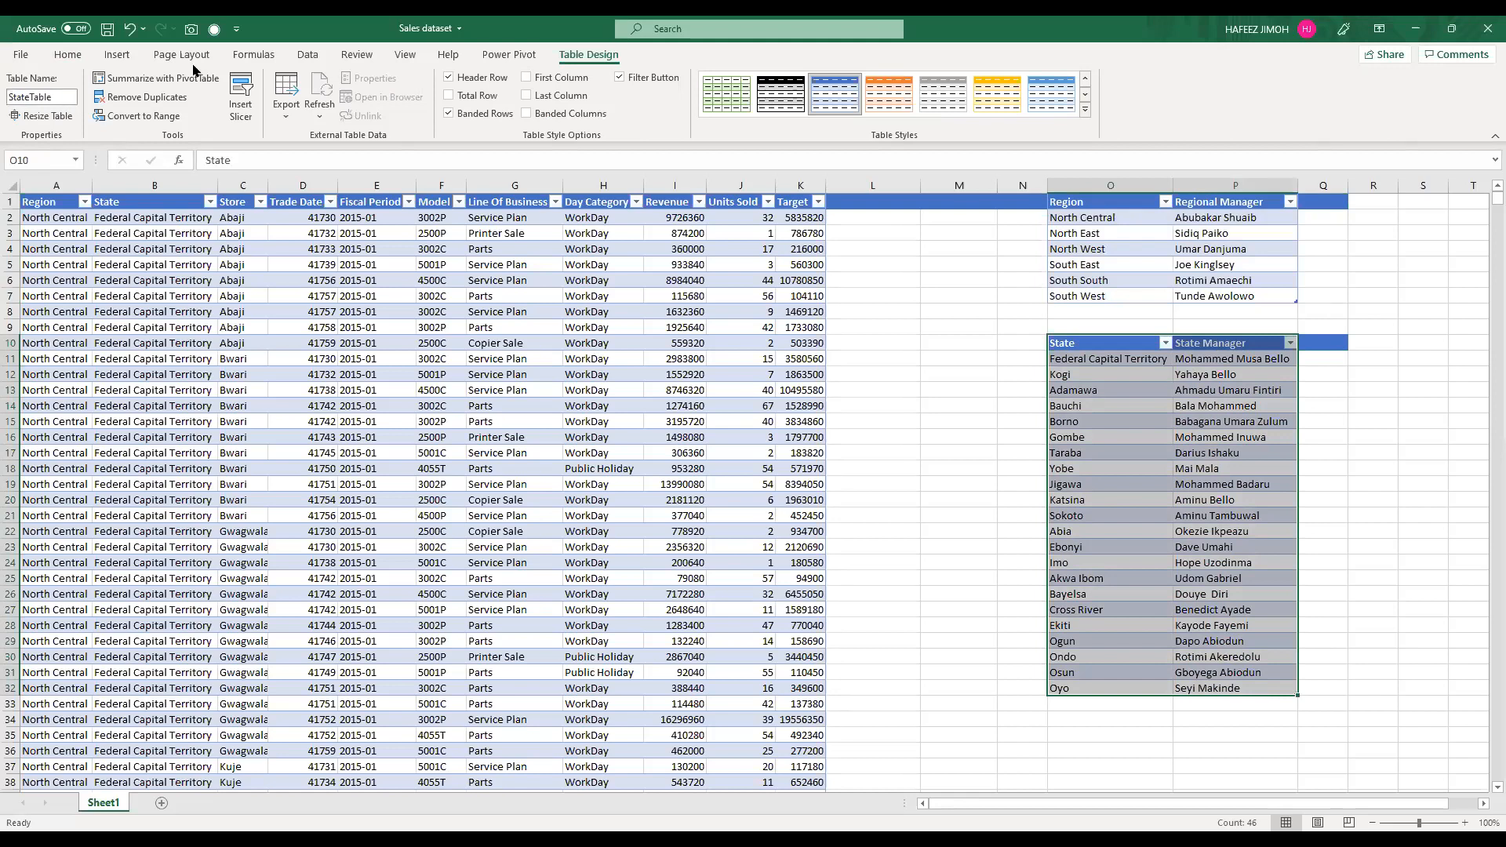
Step: Bring the SalesTable data into Power Query and load it back as a connection only
left_click(307, 54)
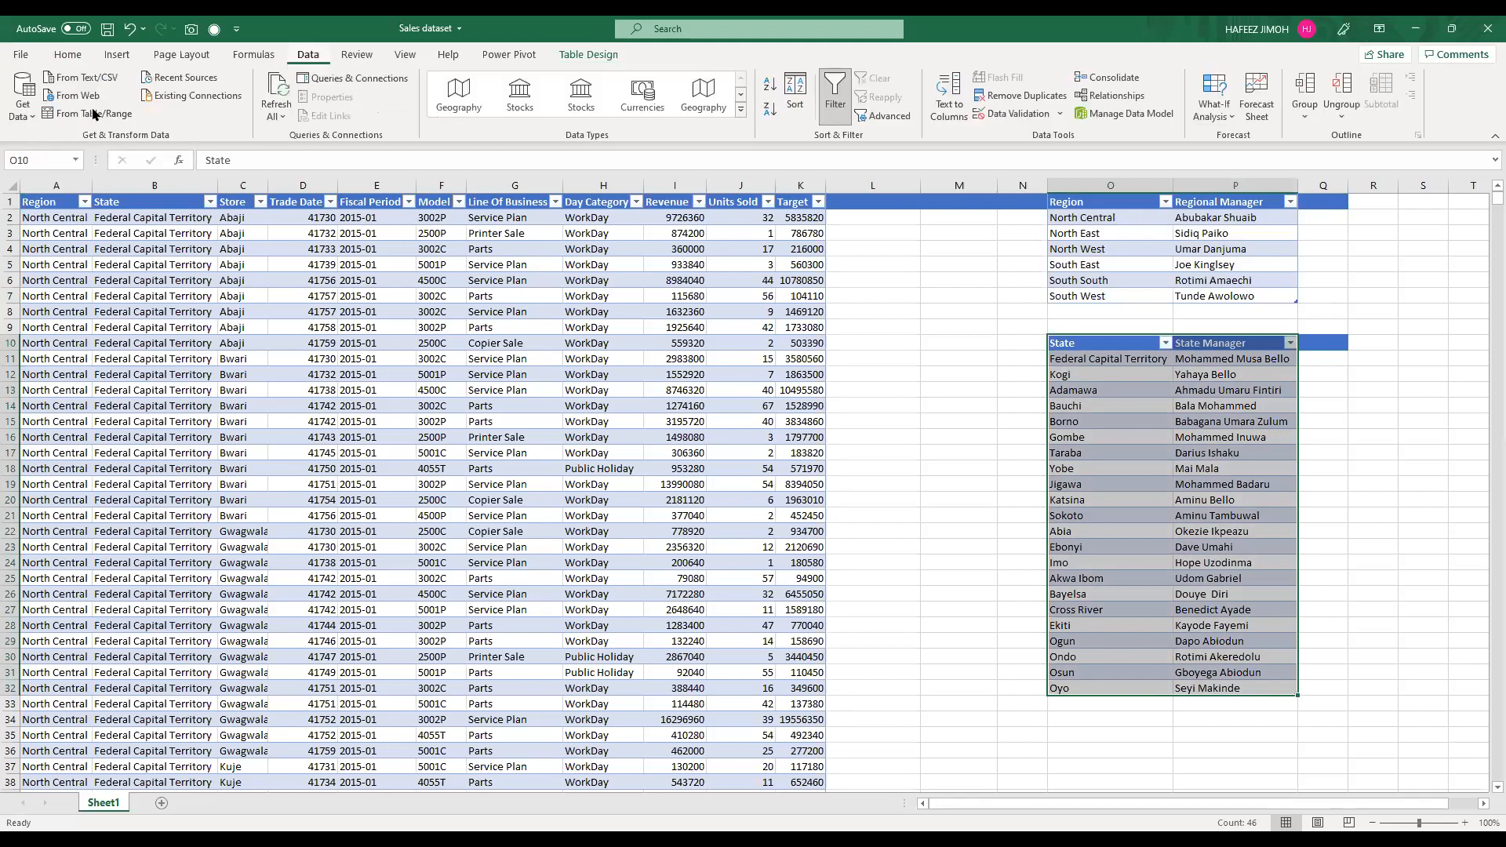
left_click(253, 296)
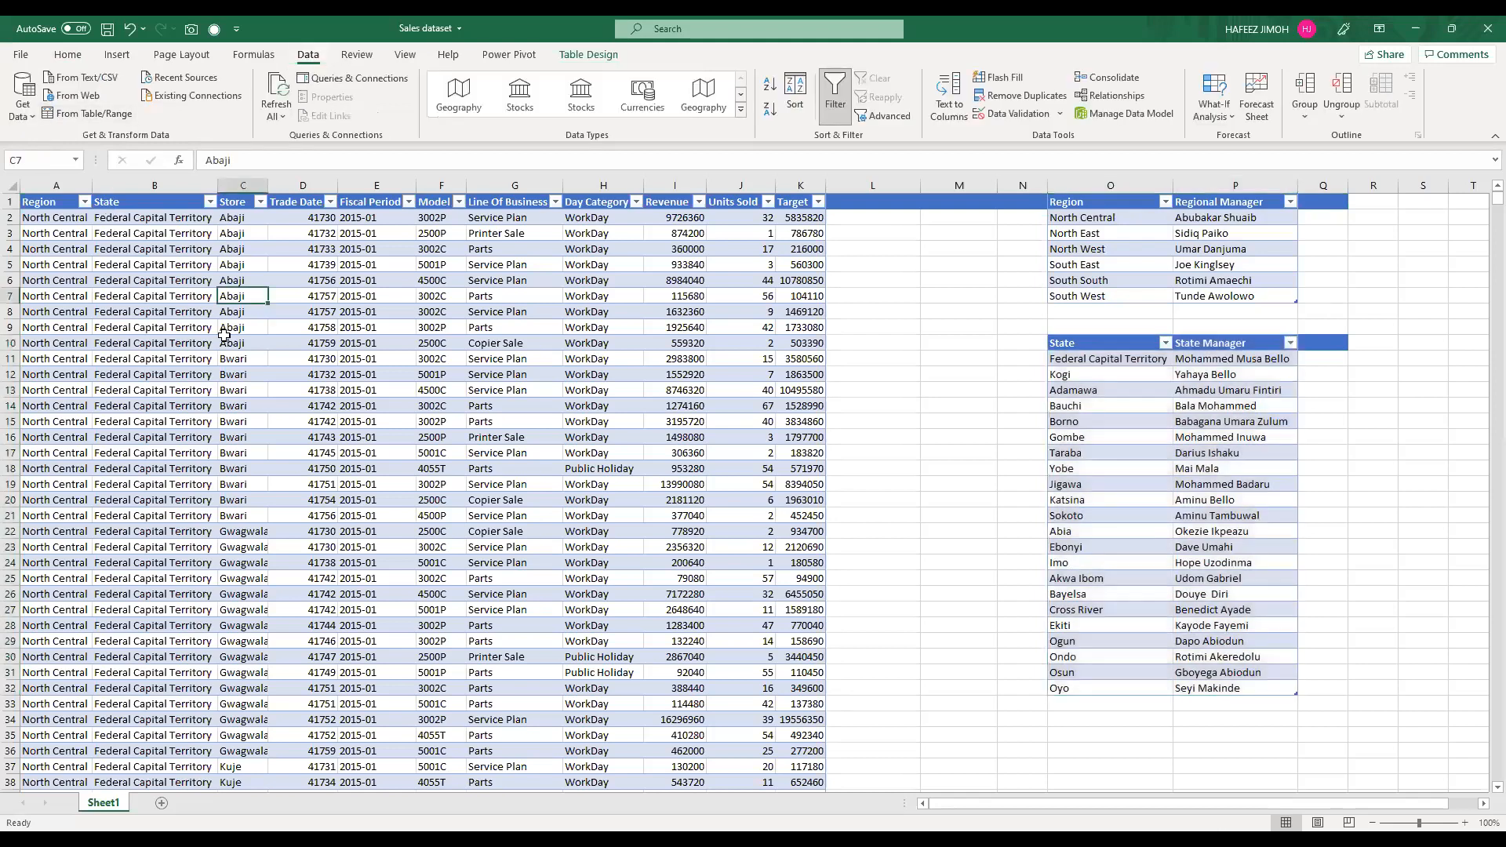
left_click(235, 358)
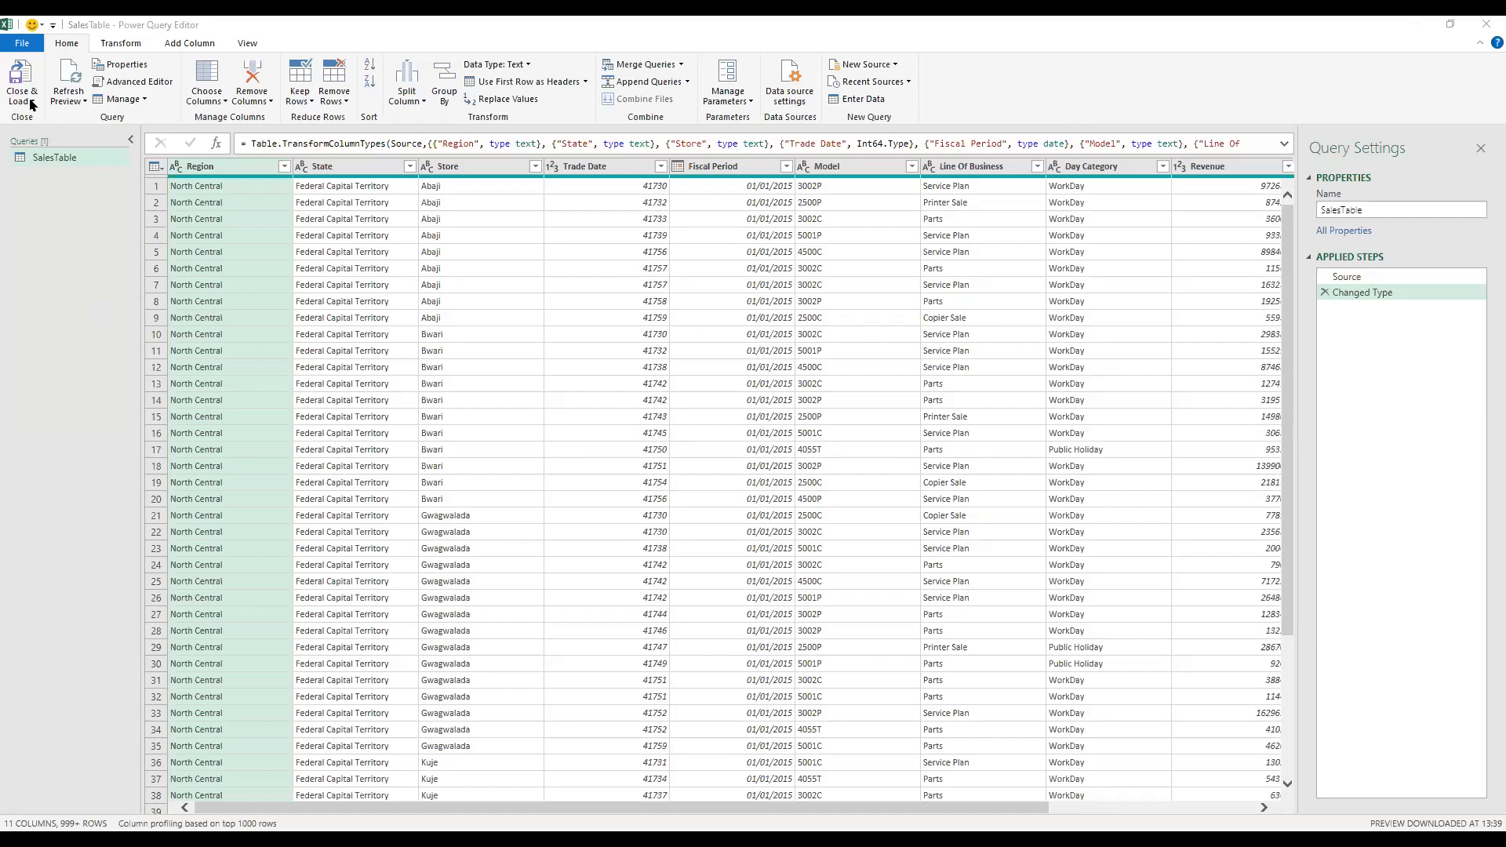
left_click(56, 137)
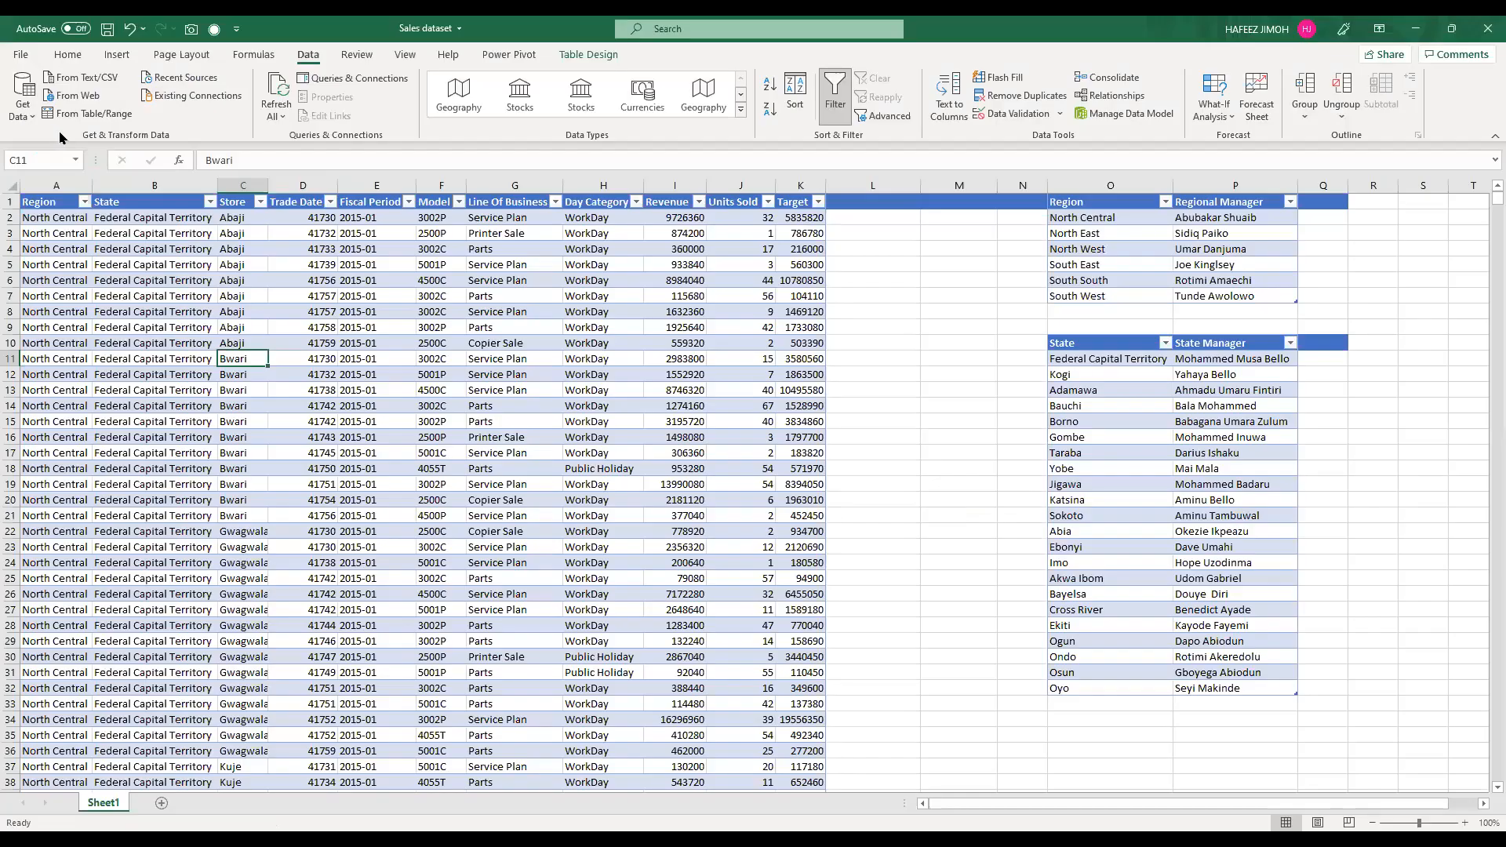
left_click(630, 362)
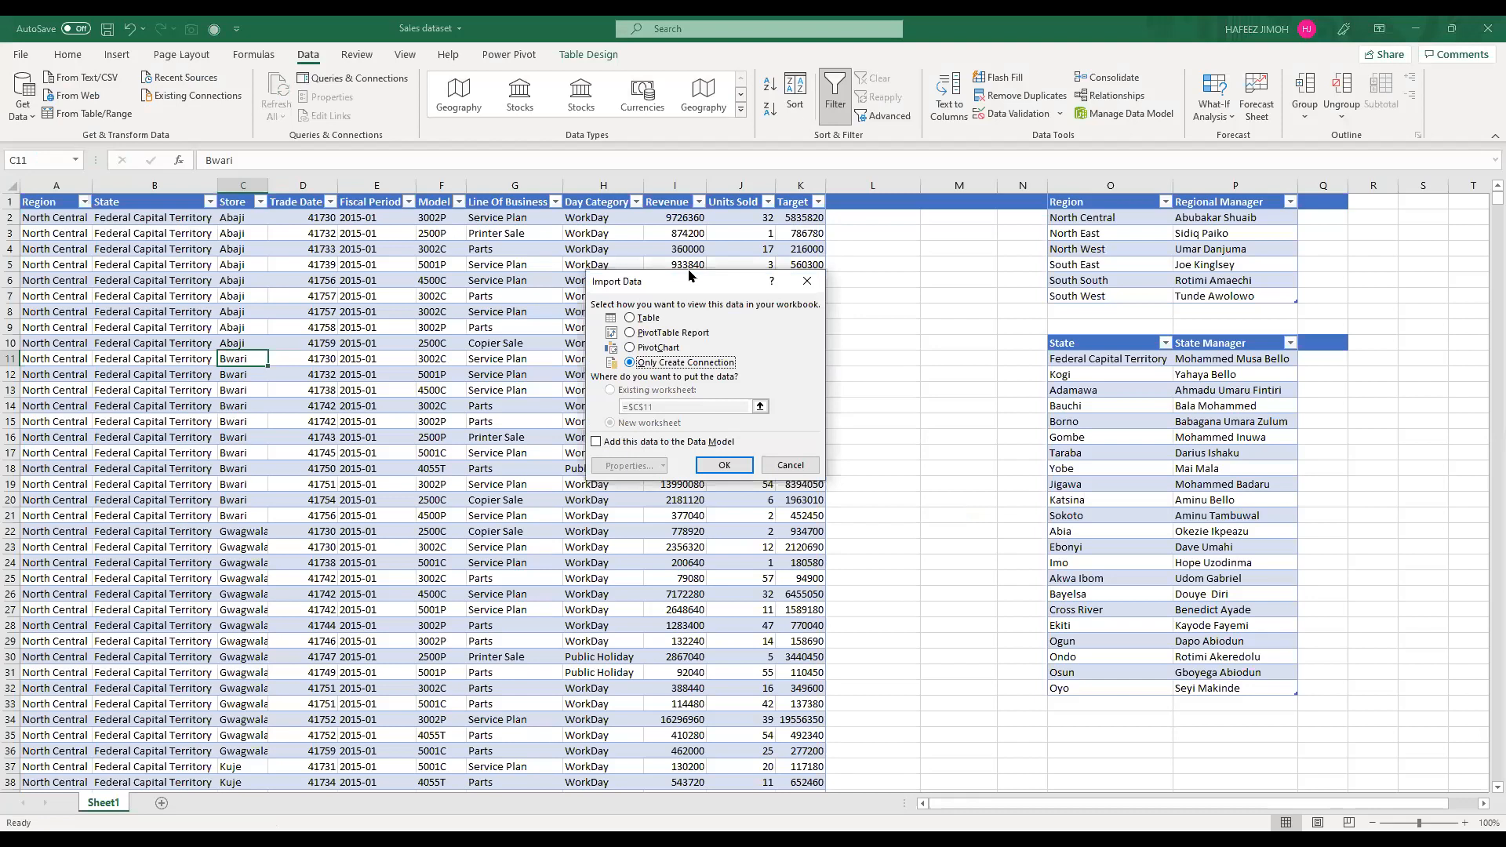
left_click(795, 113)
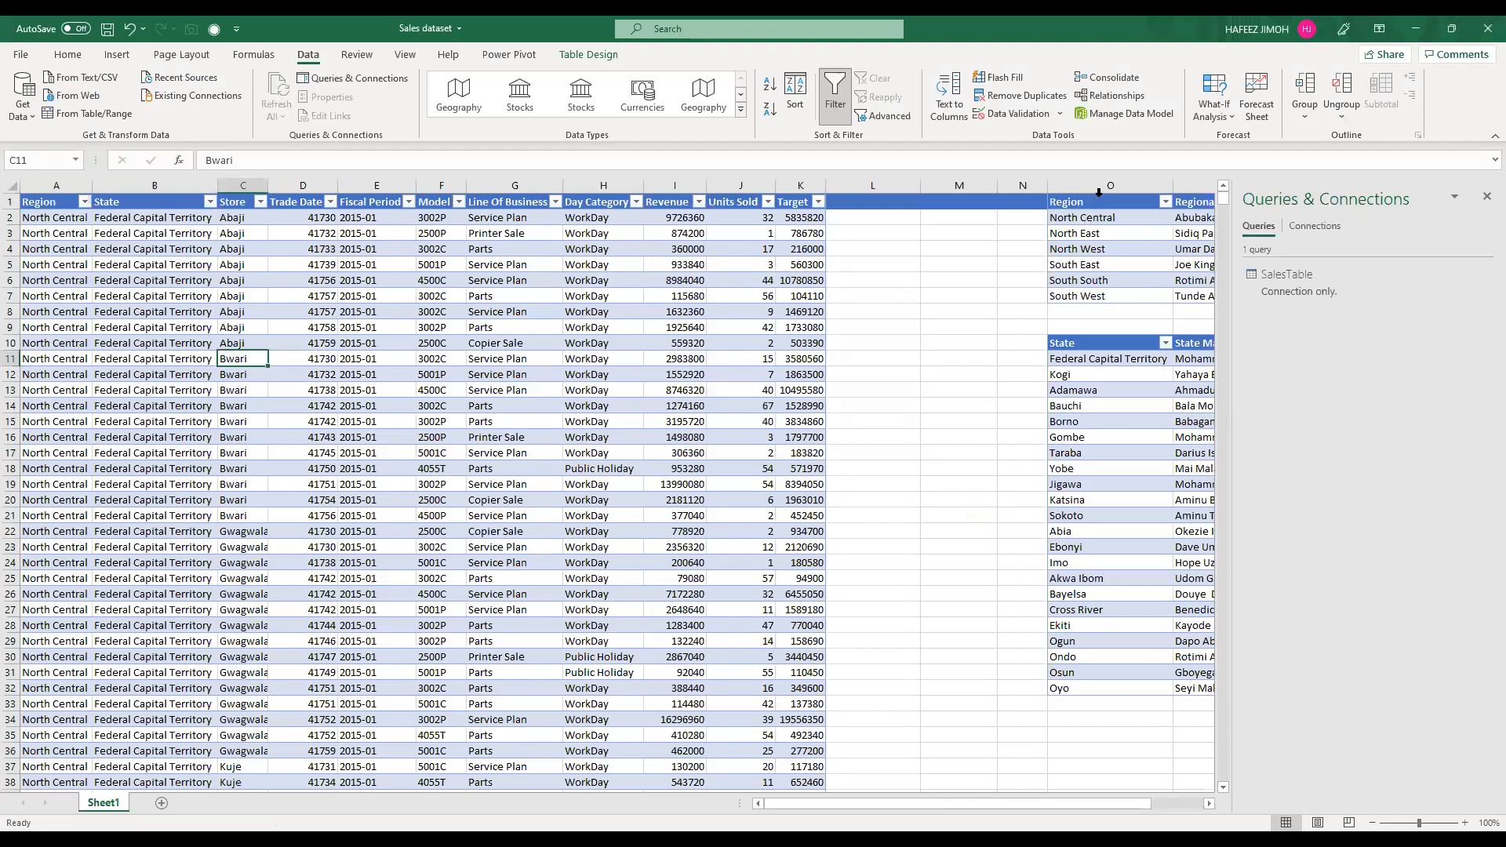
Step: Bring the RegionTable data into Power Query and load it as a connection only
left_click(1108, 221)
key("ctrl+a")
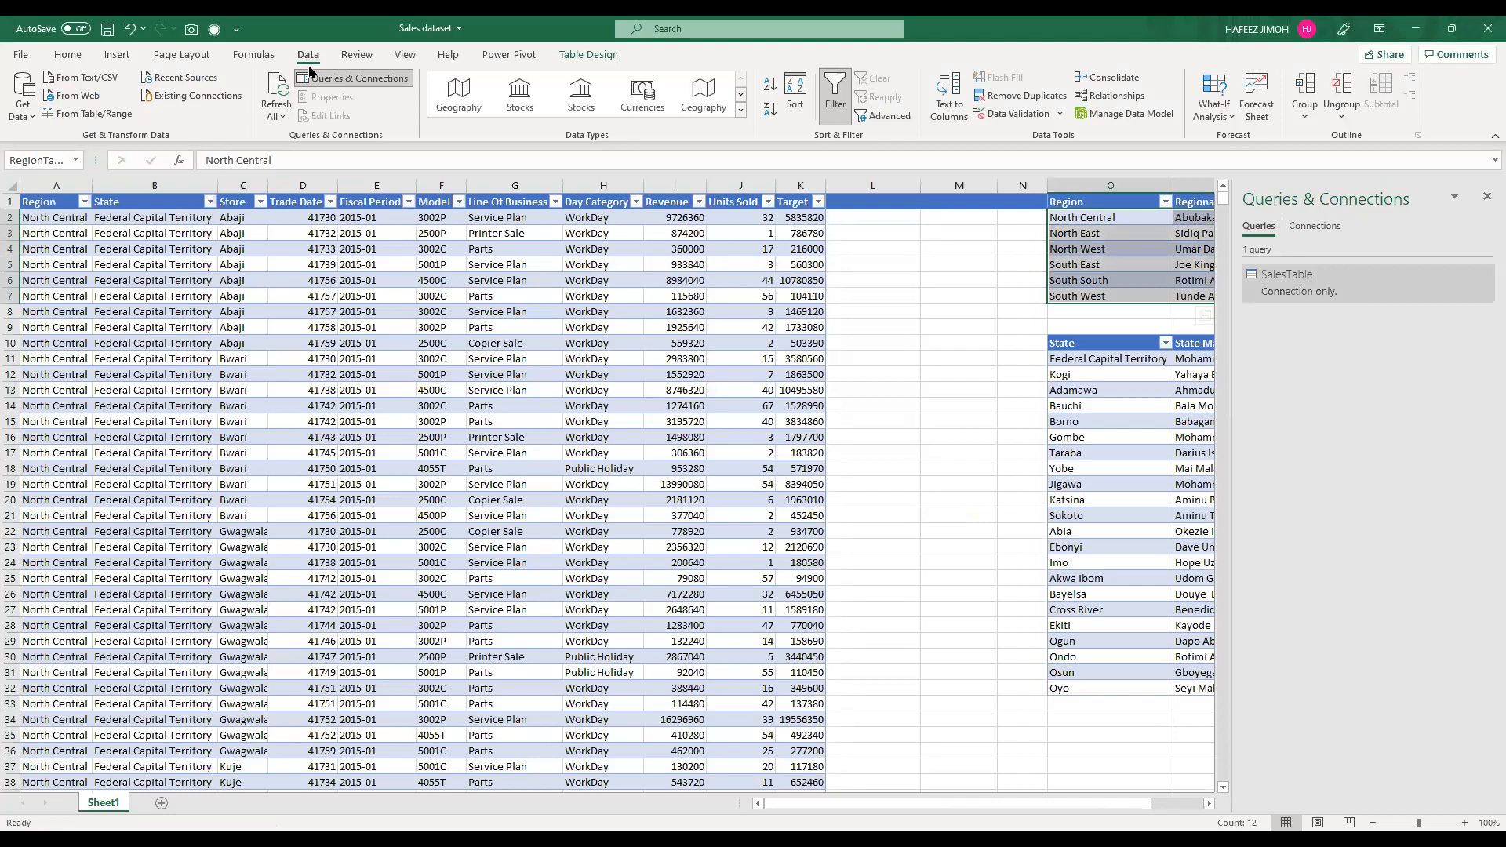
left_click(98, 117)
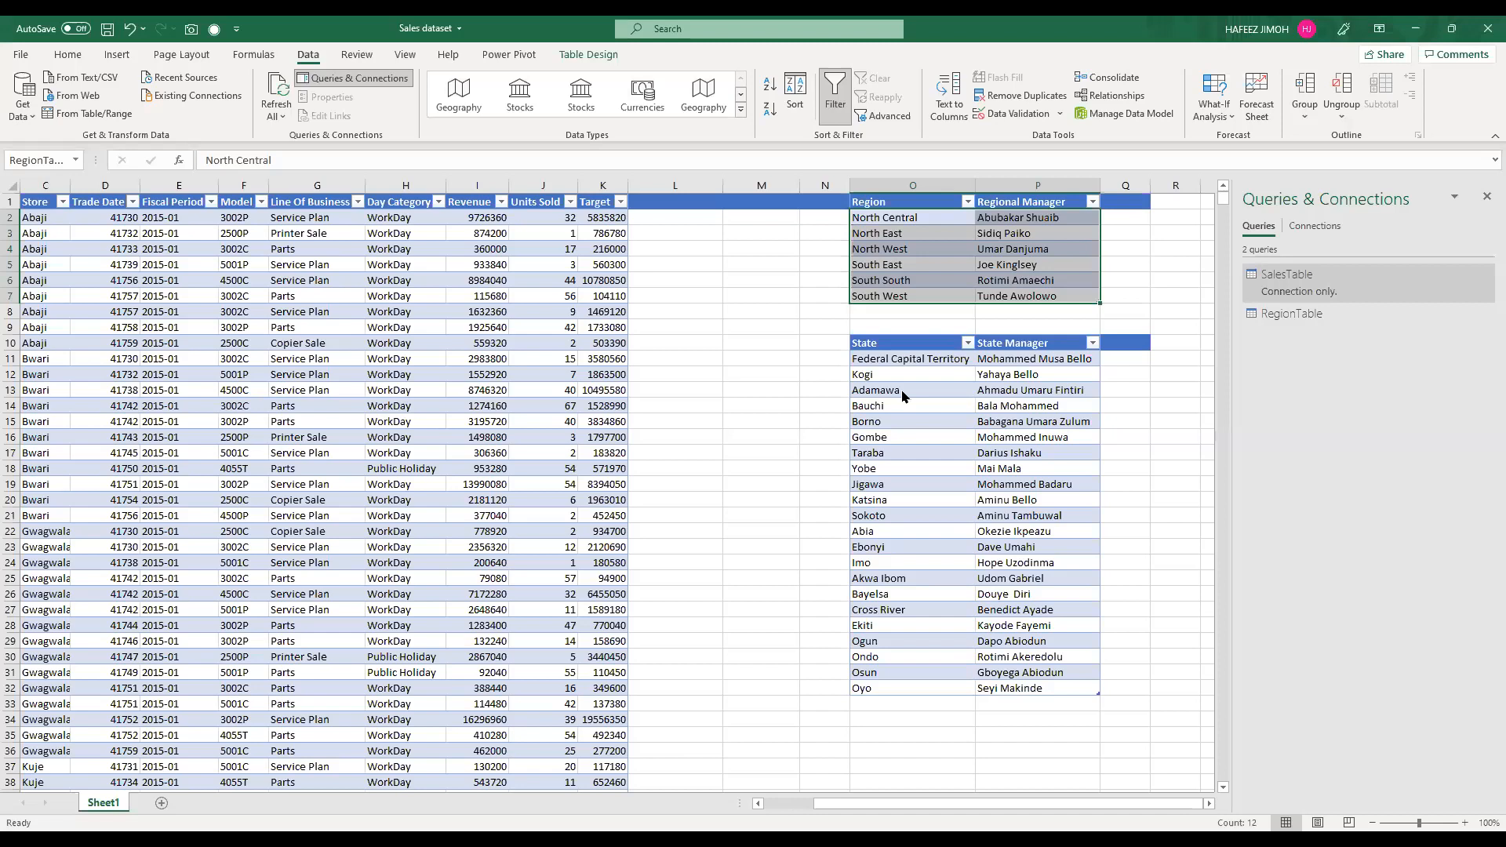
left_click(726, 369)
left_click(733, 461)
Step: Bring the StateTable data into Power Query and load it as a connection only
left_click_drag(889, 349, 1026, 684)
left_click(1012, 616)
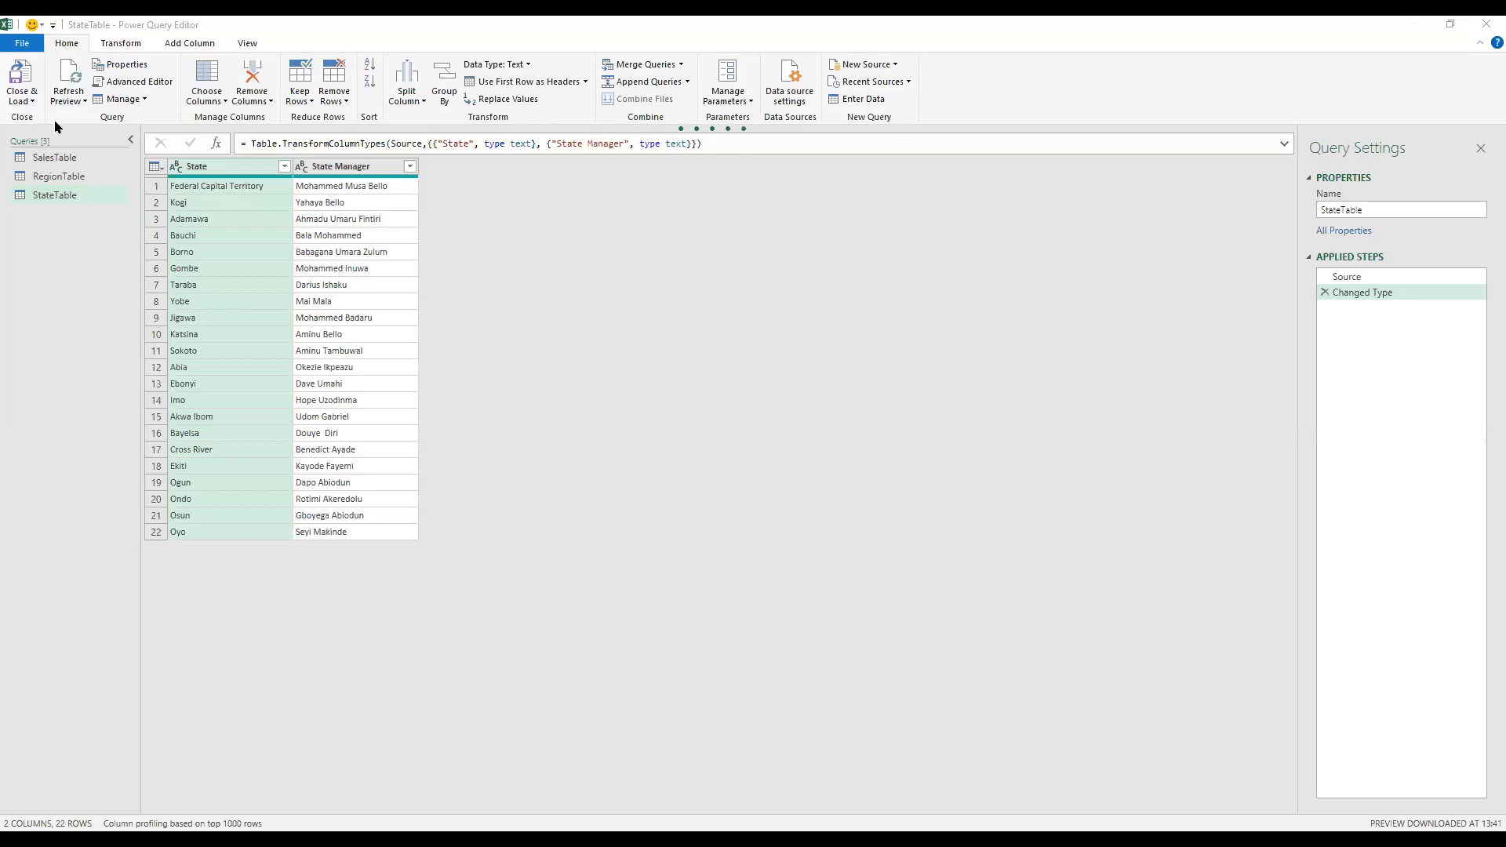
left_click(69, 160)
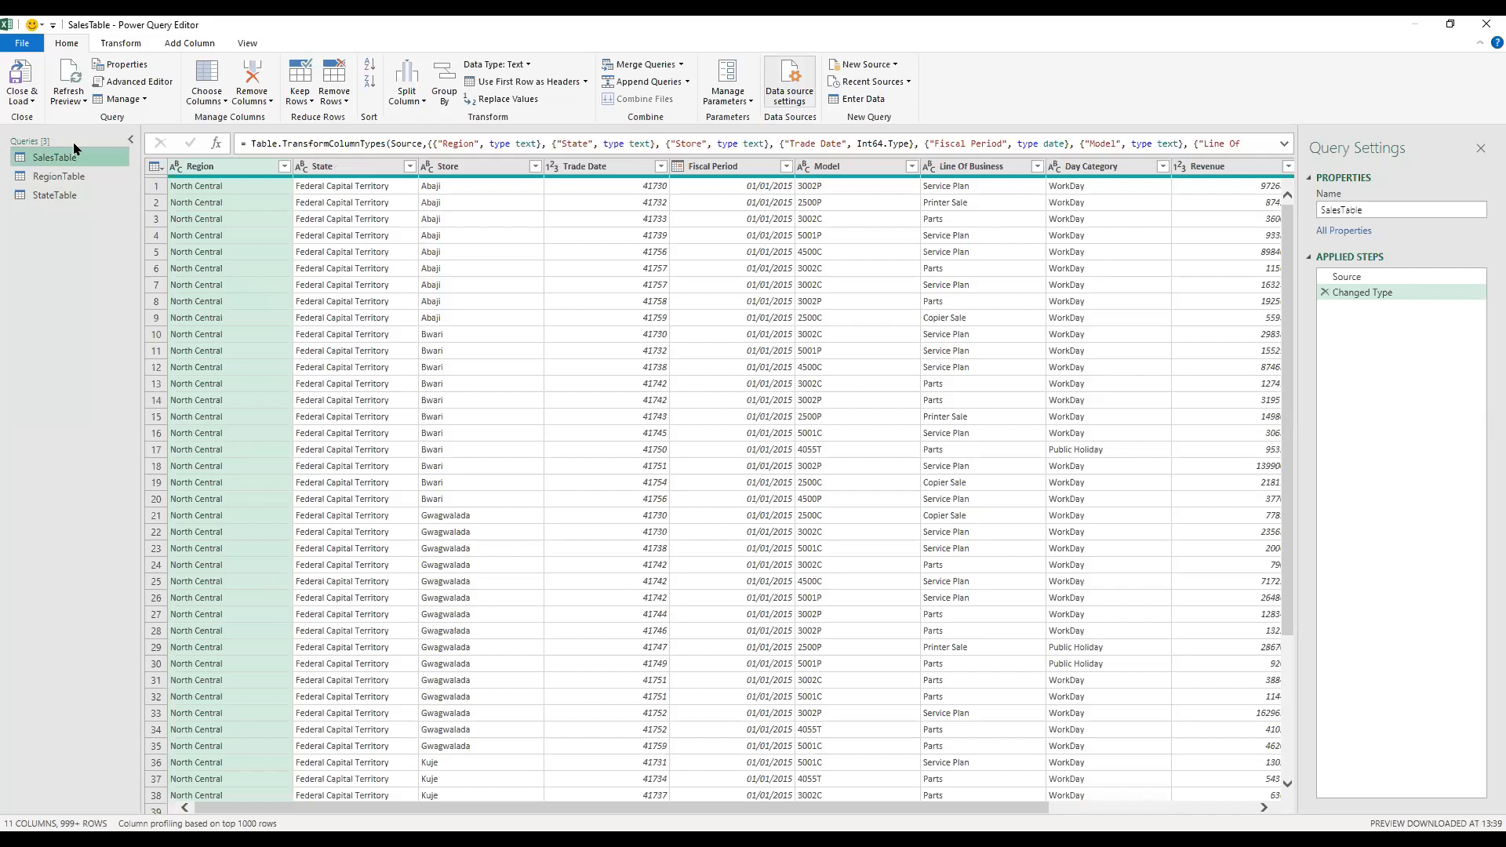
left_click(670, 70)
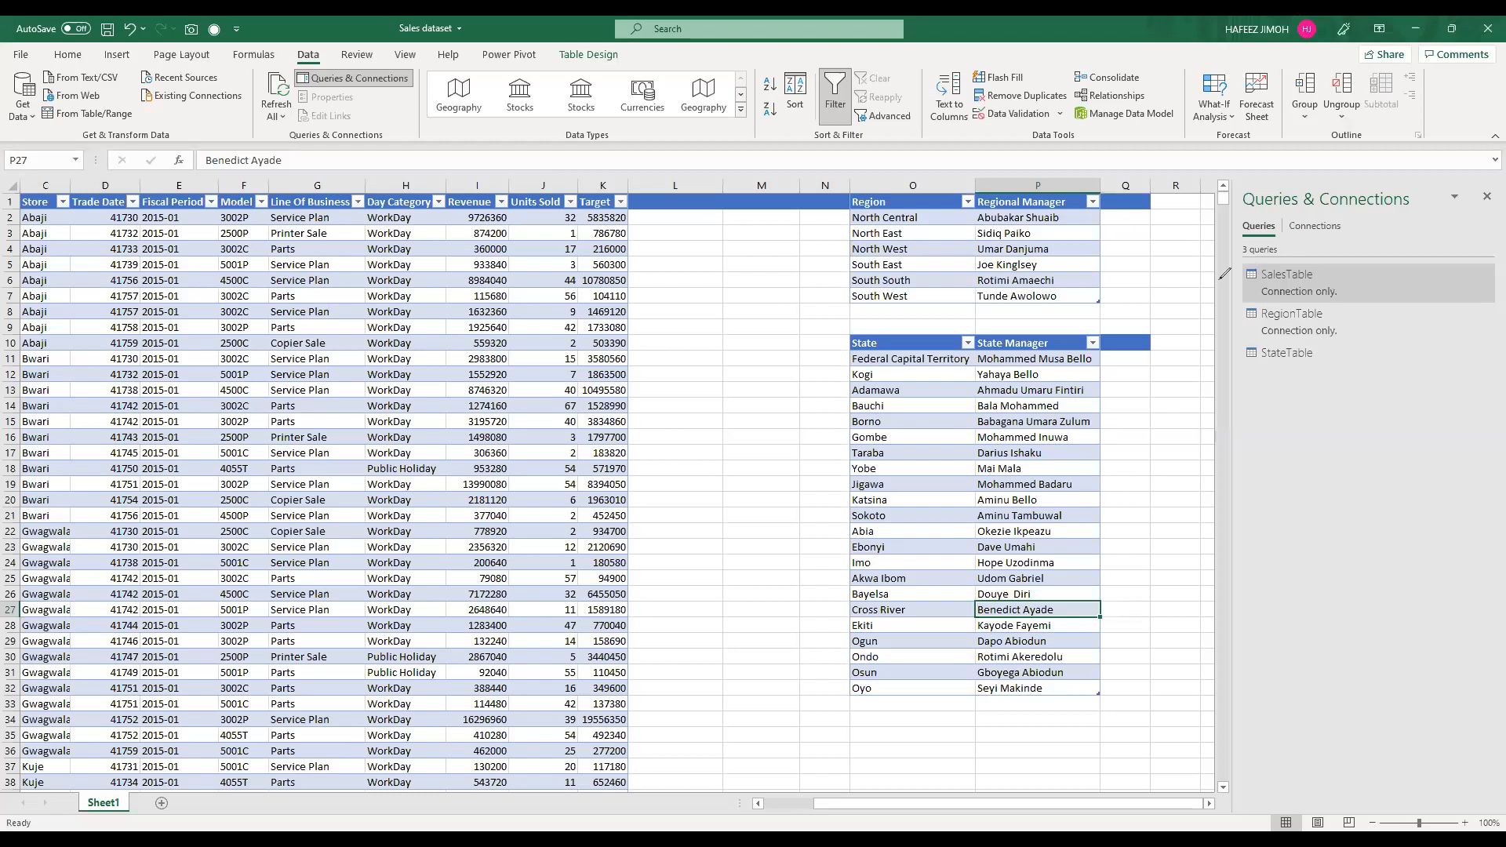
mouse_move(1208, 284)
left_mouse_down()
mouse_move(1154, 245)
mouse_move(1202, 245)
left_mouse_up()
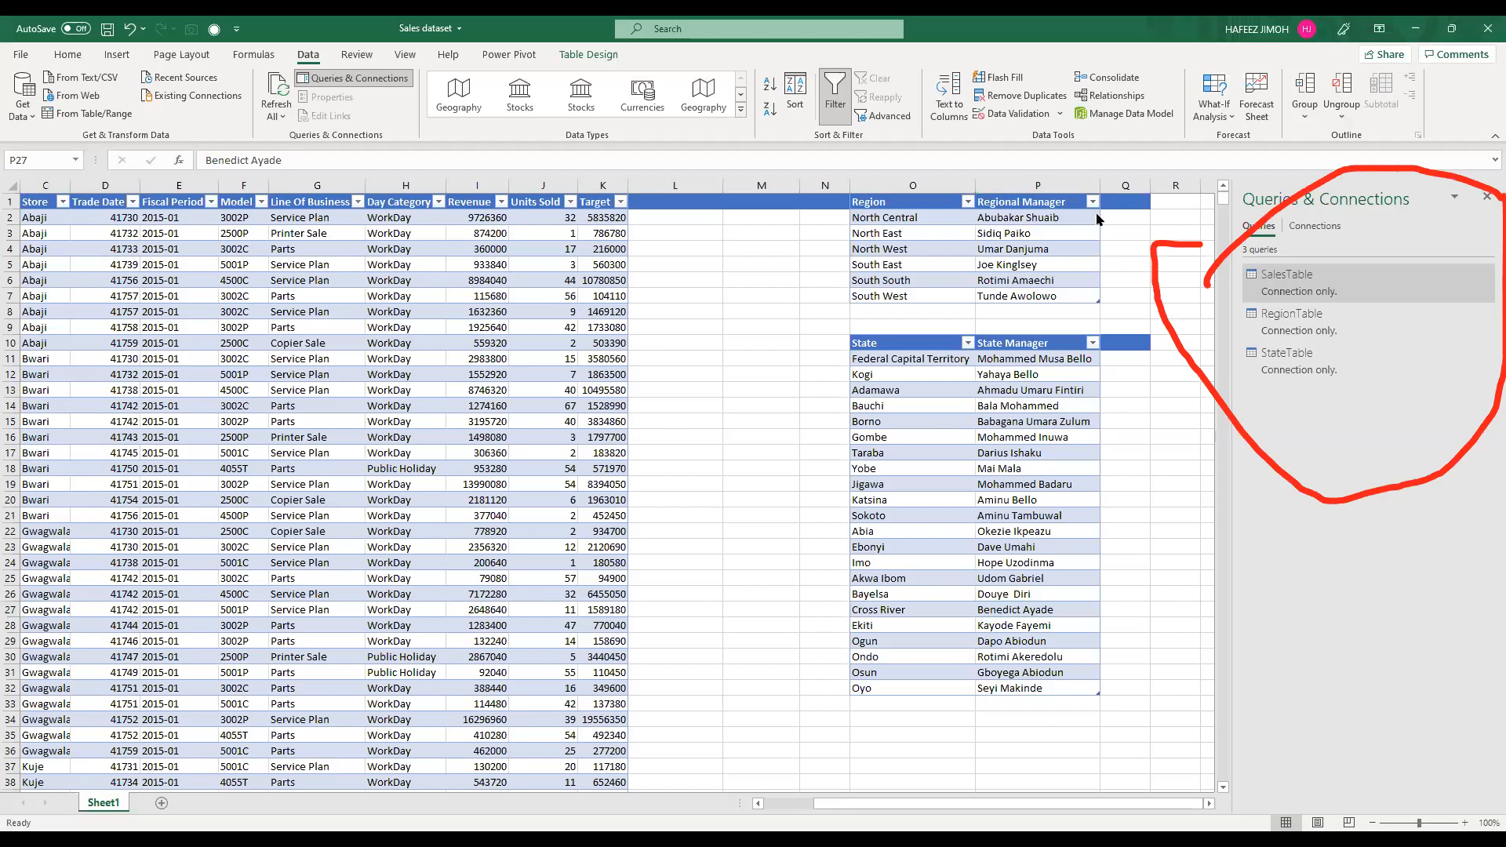
Step: Merge the SalesTable query with RegionTable, matching on the Region column with a Left Outer join
right_click(1323, 285)
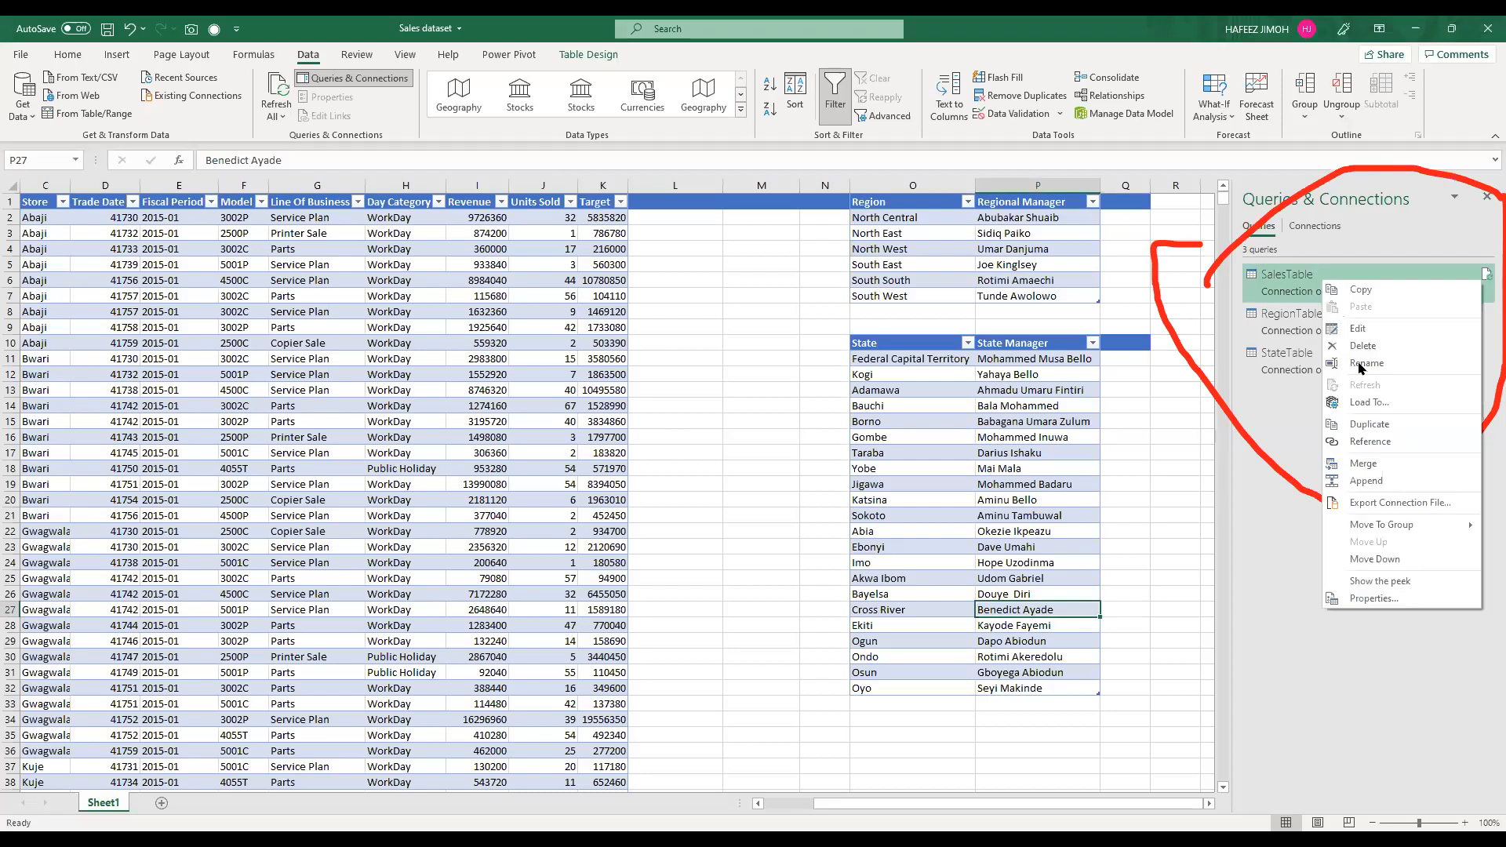
left_click(1396, 464)
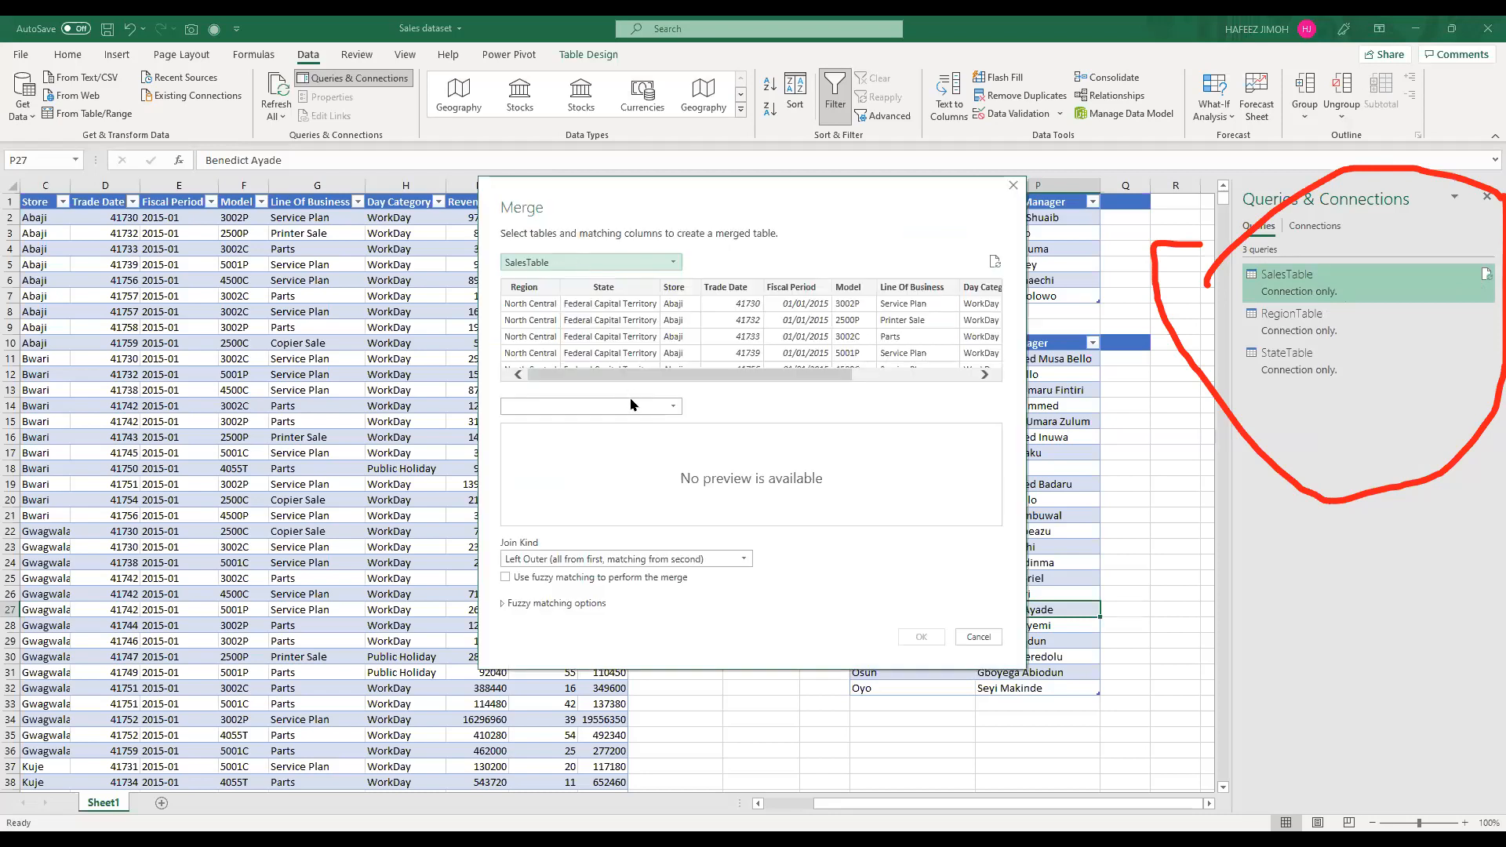
left_click(608, 430)
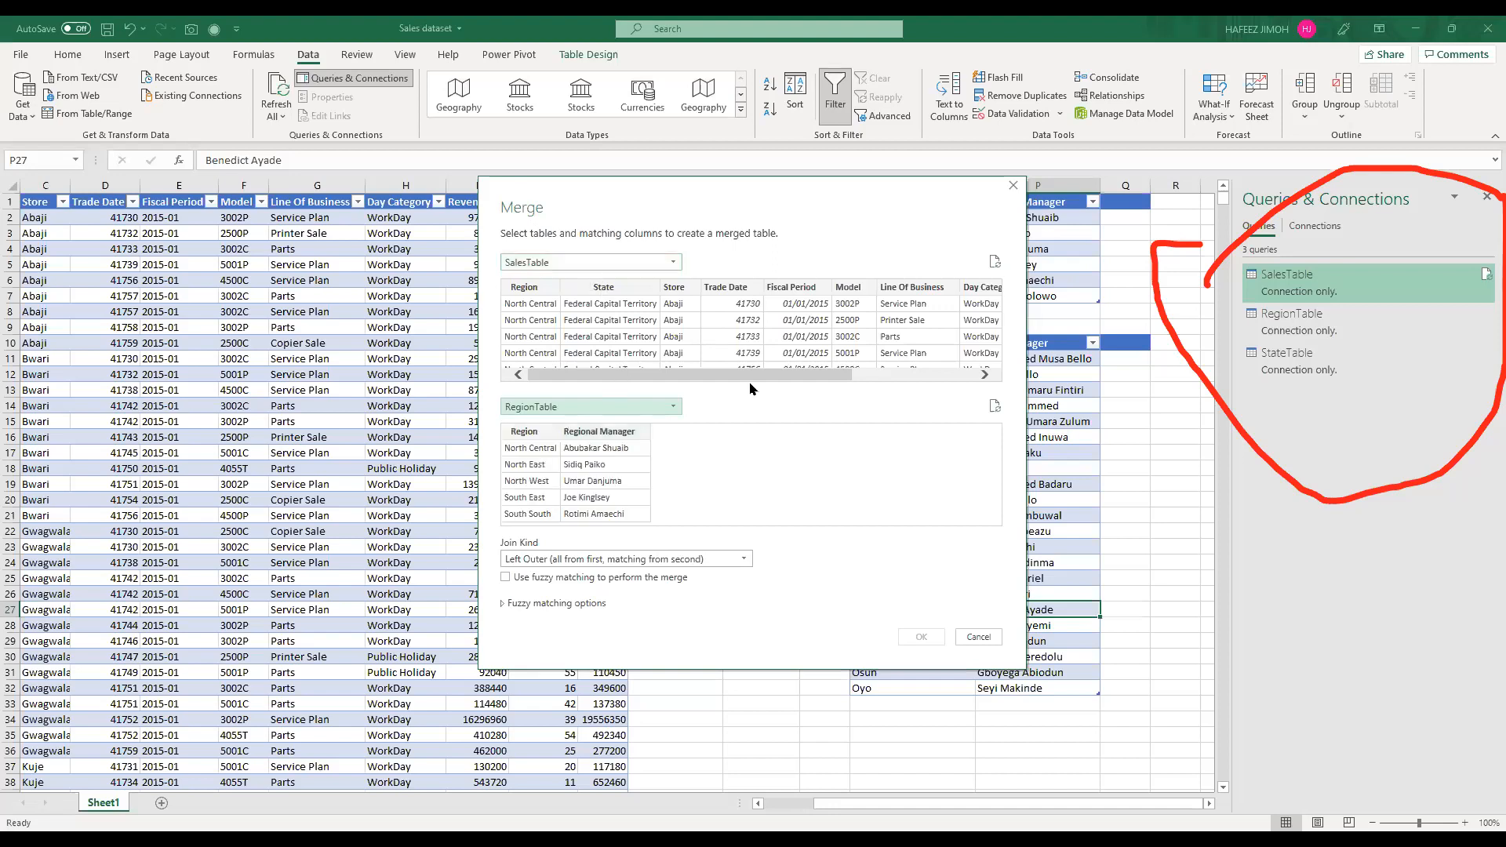
left_click_drag(607, 373, 972, 380)
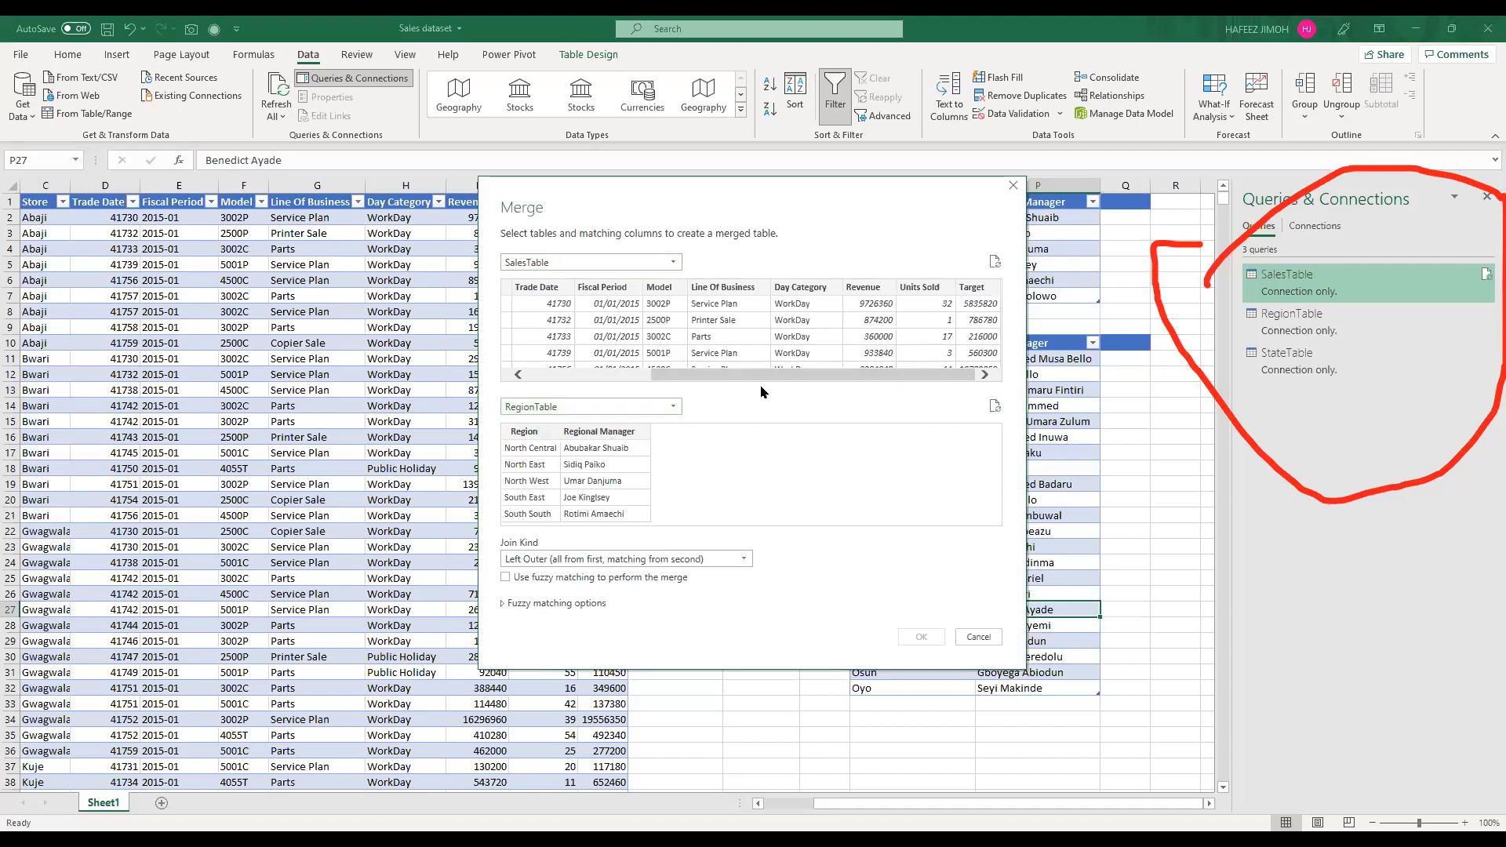
left_click(570, 377)
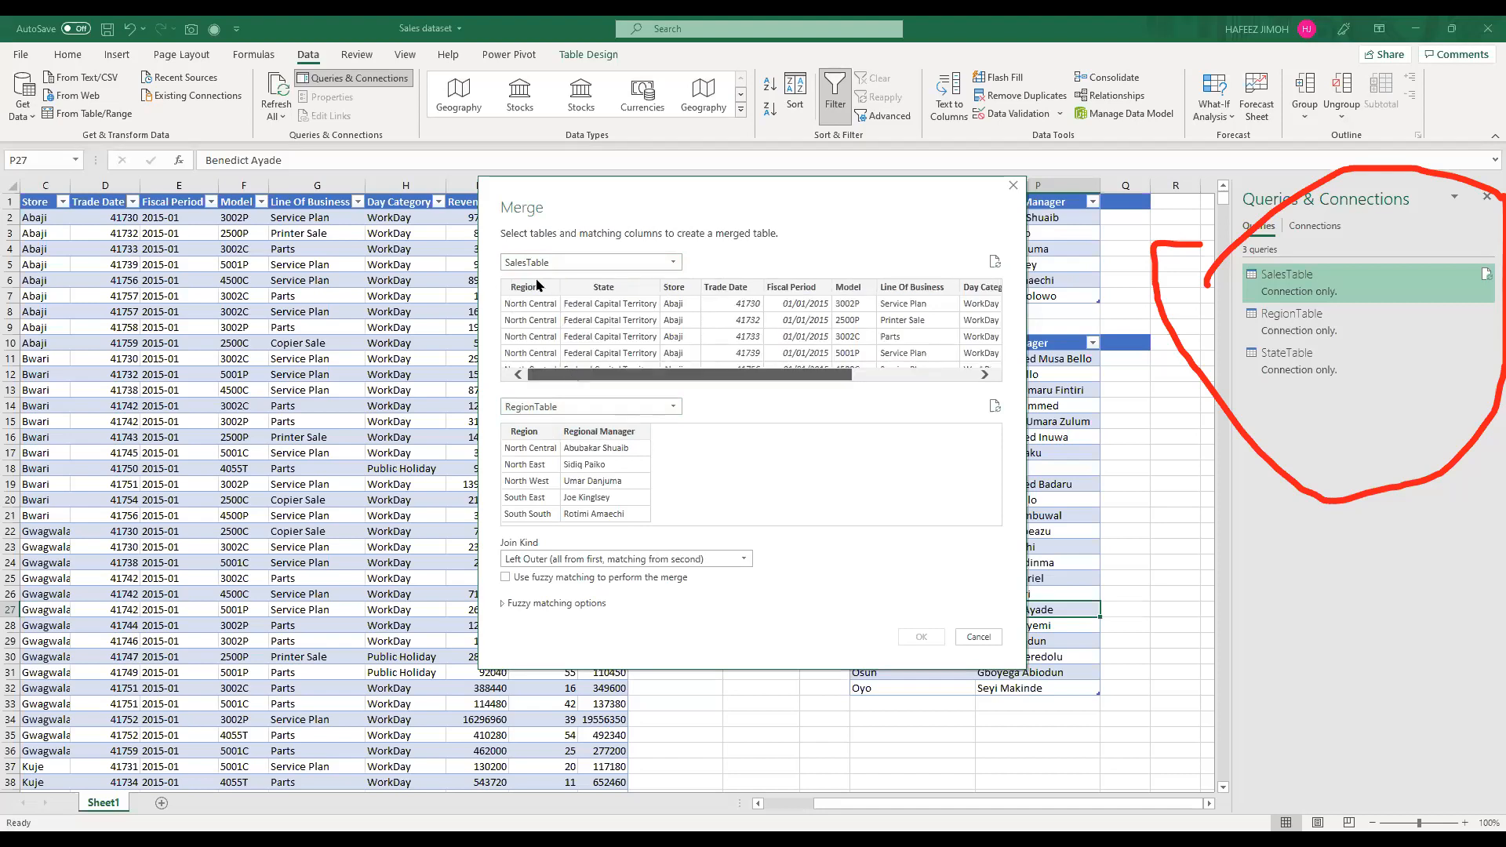
left_click(536, 431)
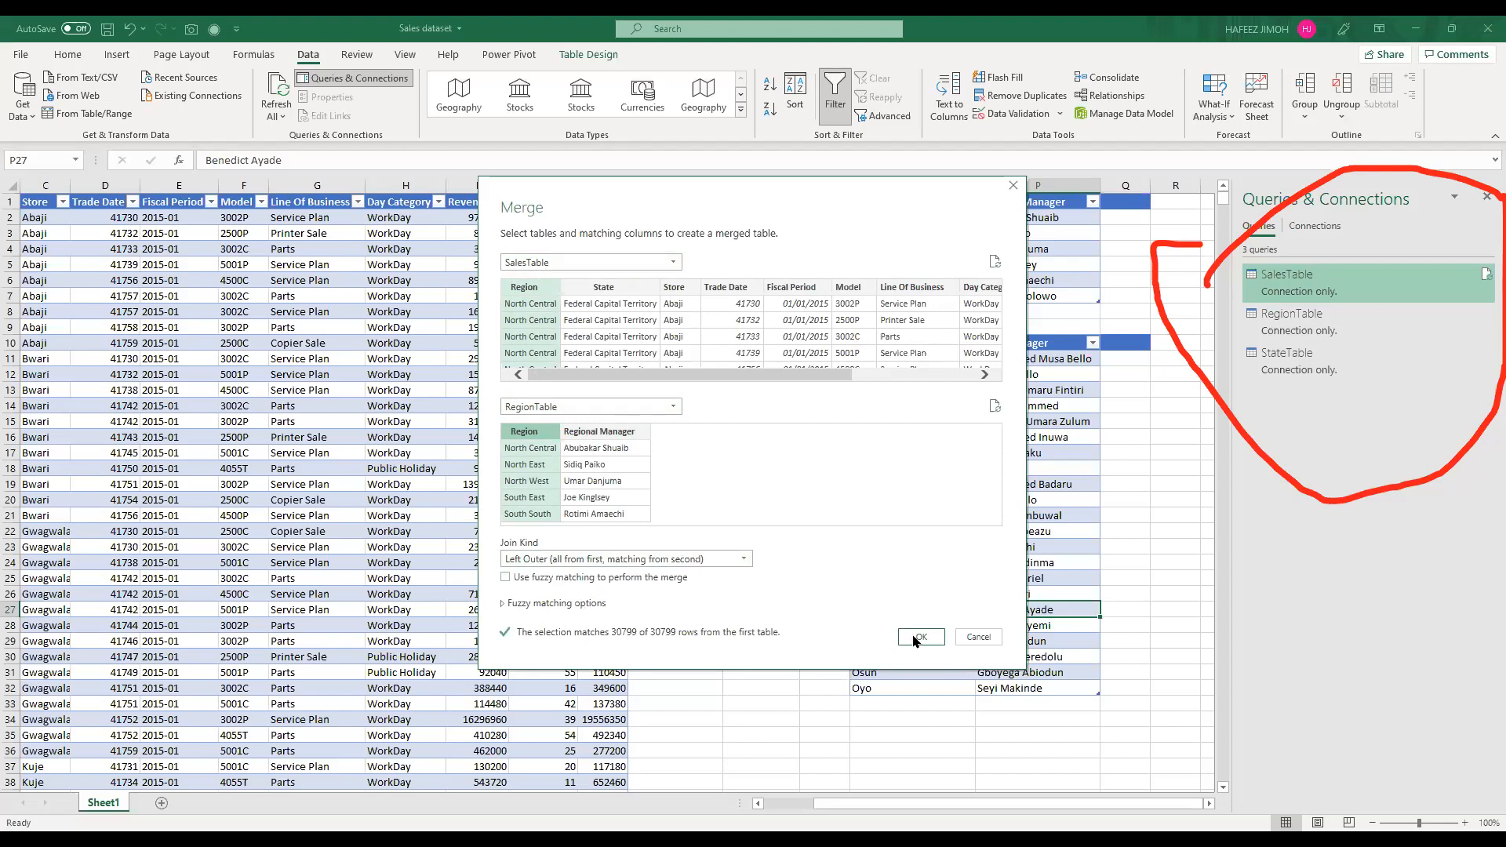
key("Return")
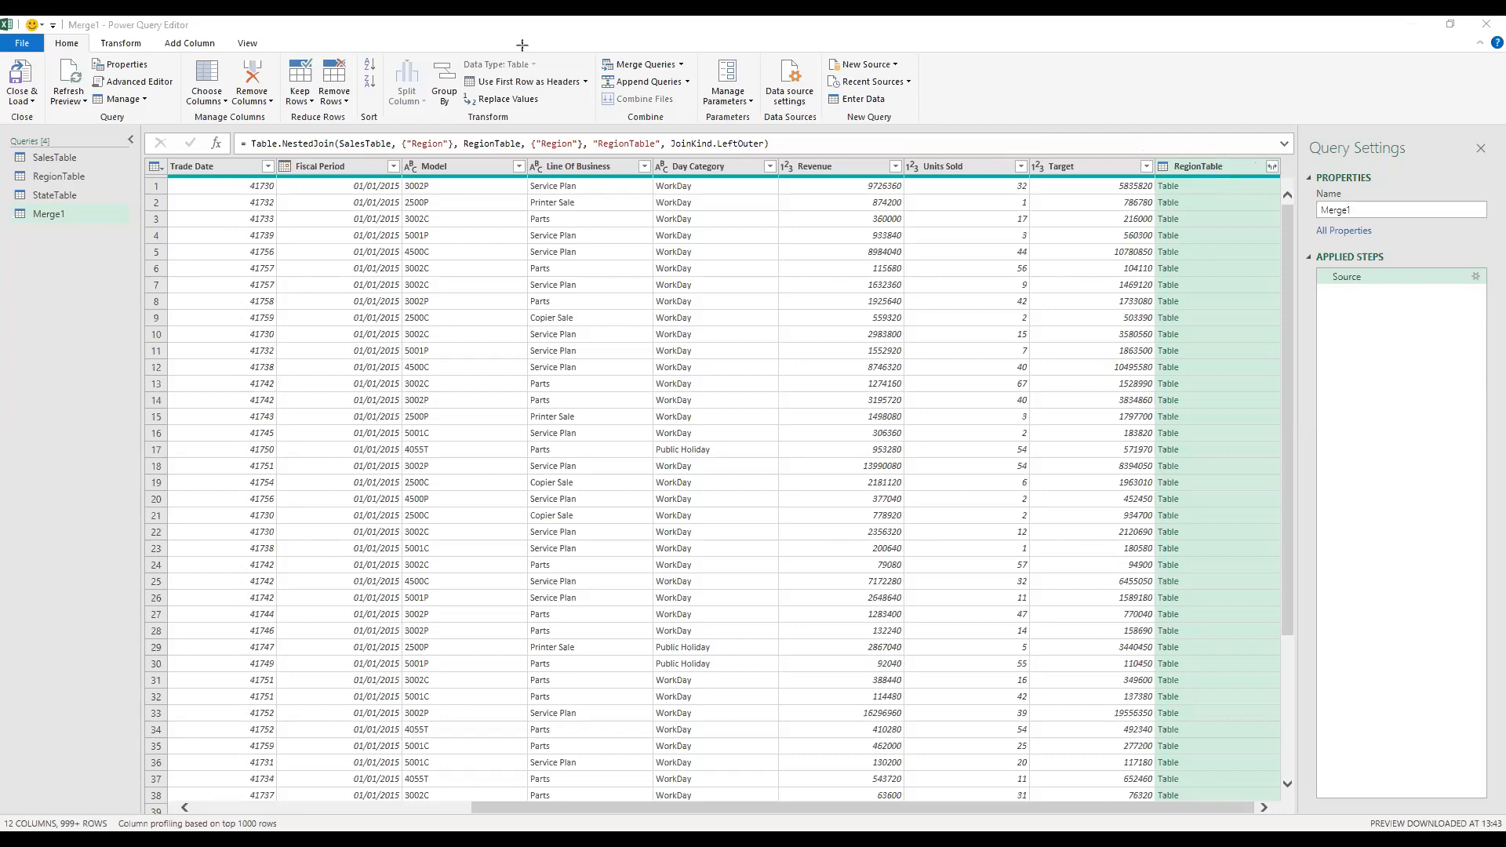
Step: Expand the merged RegionTable column to include only Regional Manager
left_click(1271, 167)
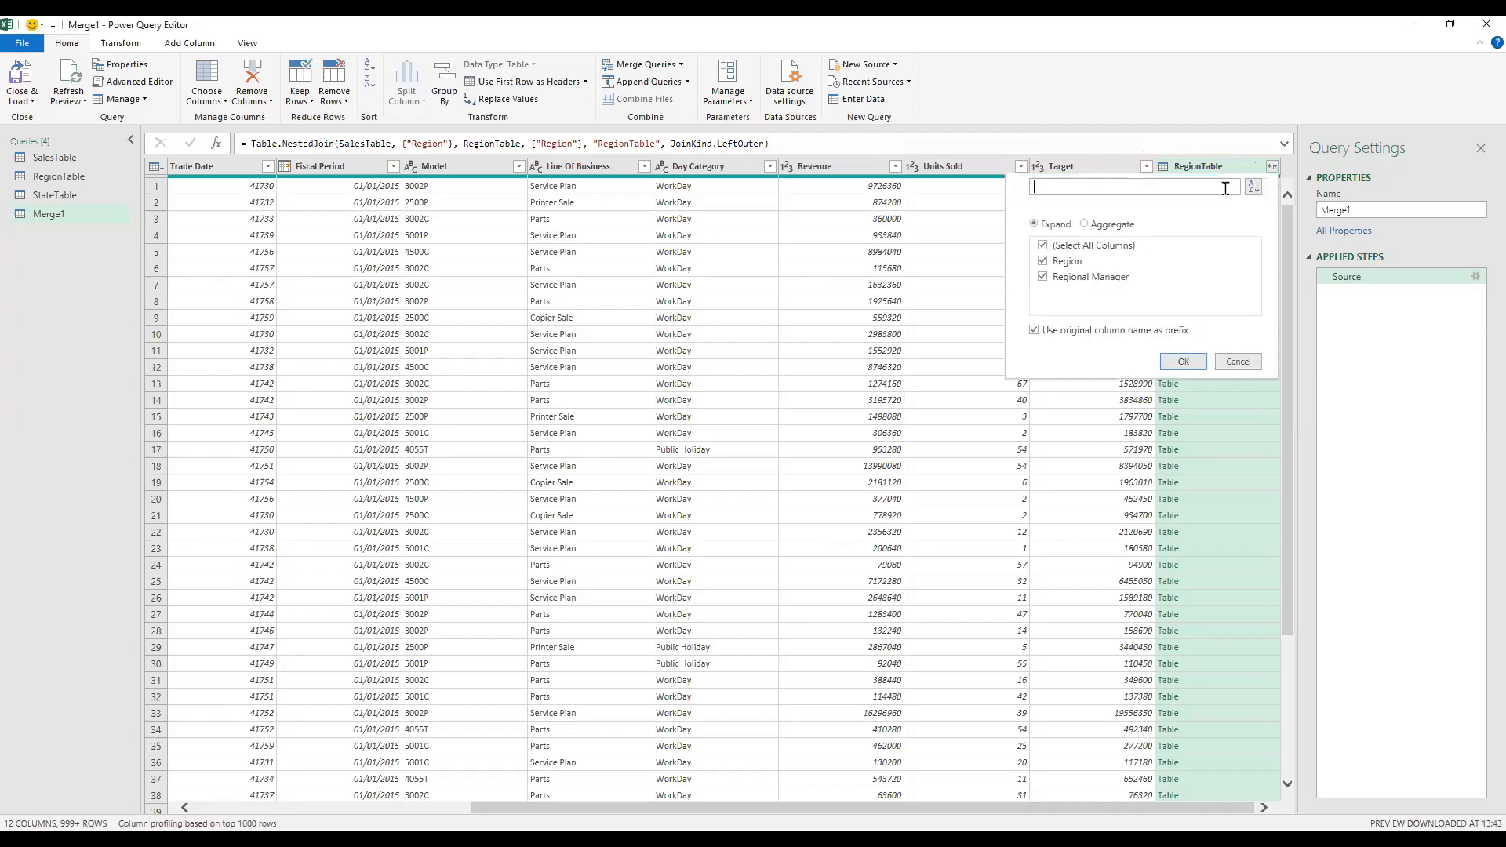
left_click(1046, 247)
left_click(1055, 280)
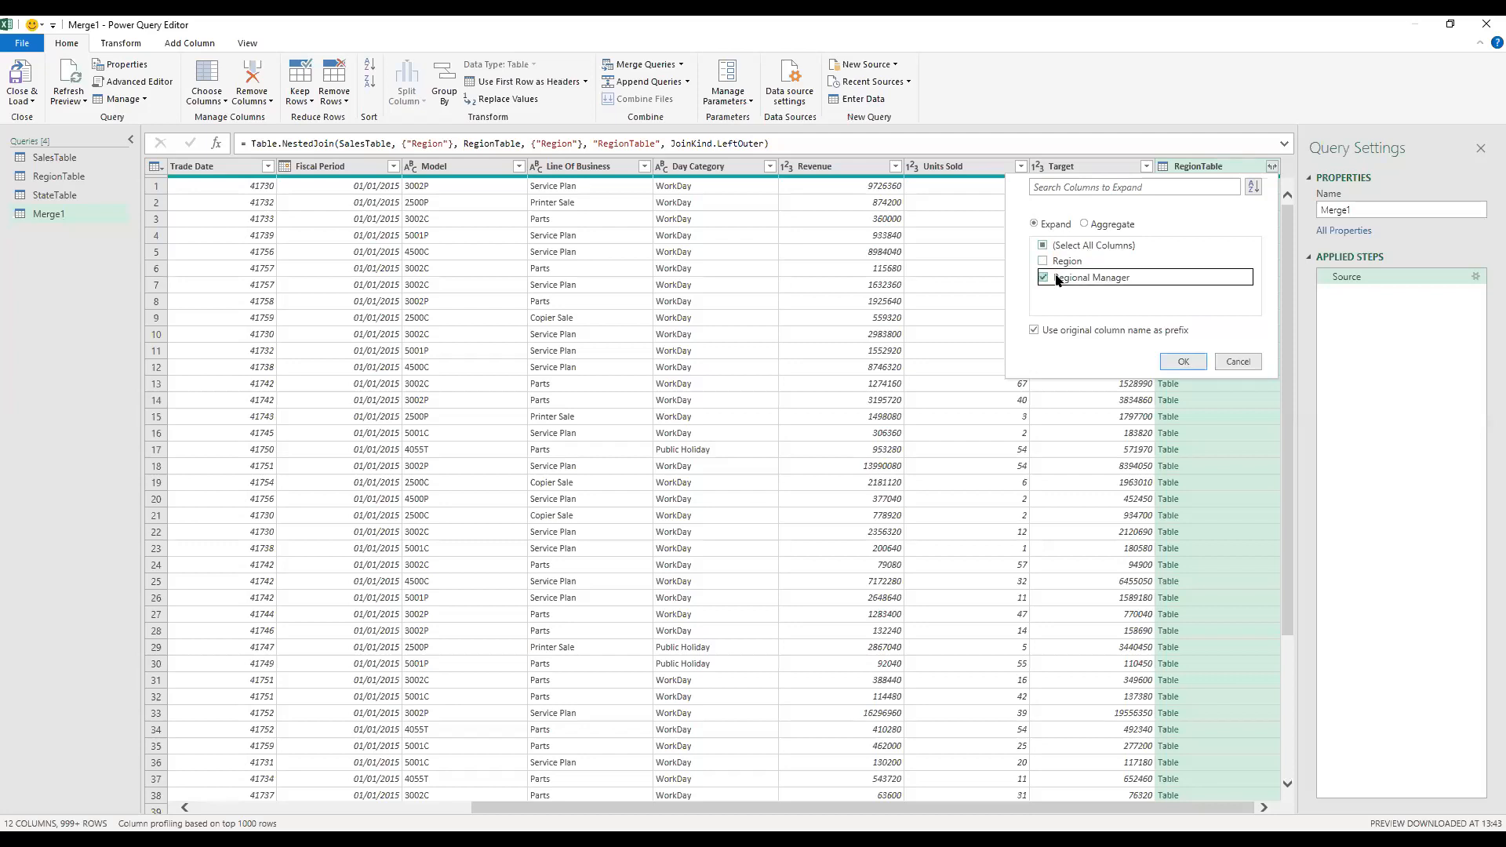
left_click(1200, 361)
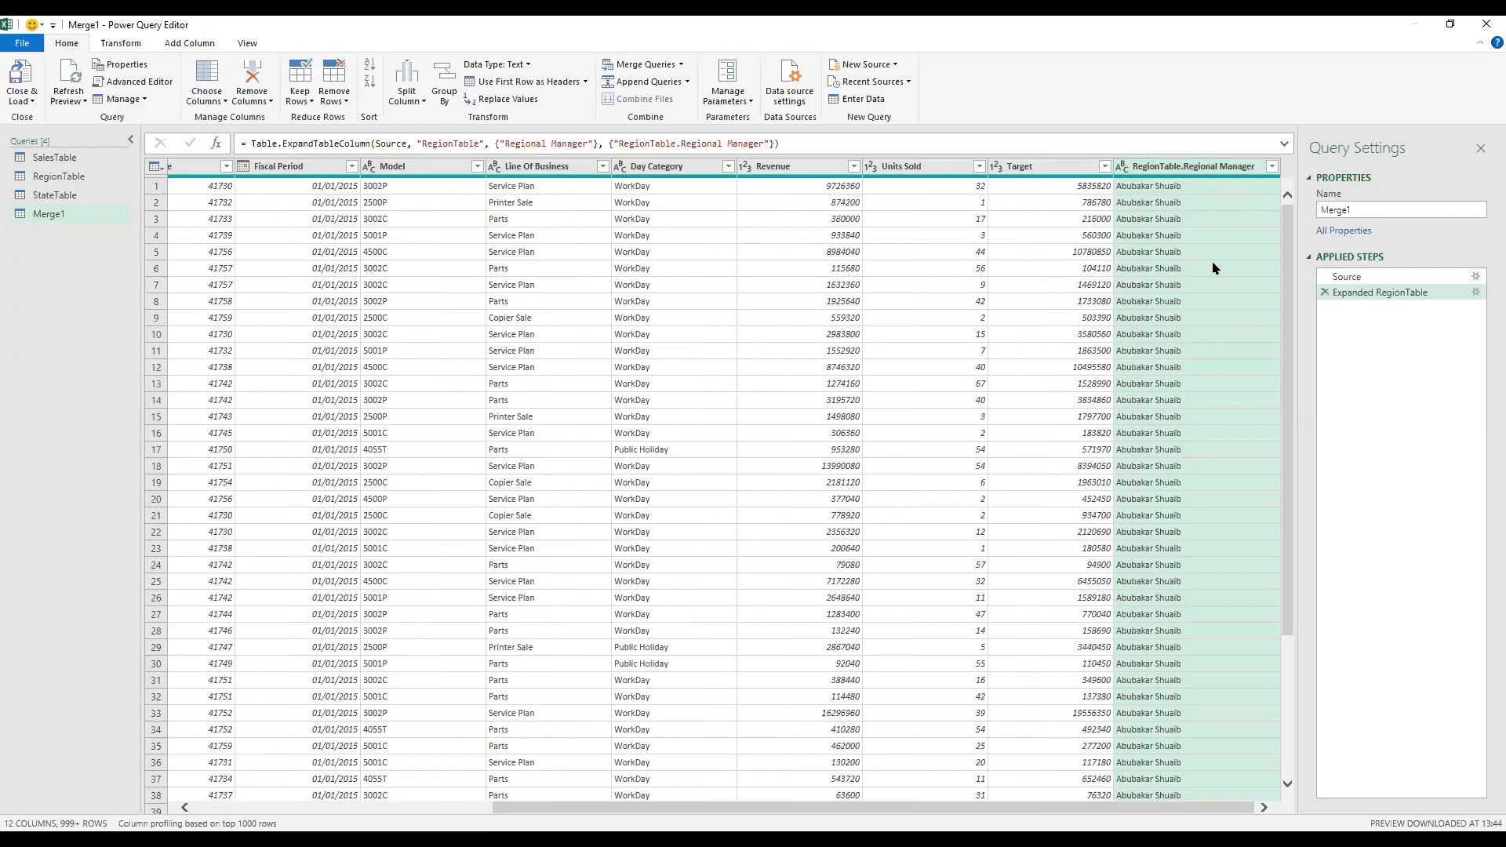
Step: Merge StateTable into the Merge1 query, matching on the State column with a Left Outer join
scroll(1214, 268, "down", 4)
scroll(1214, 268, "down", 15)
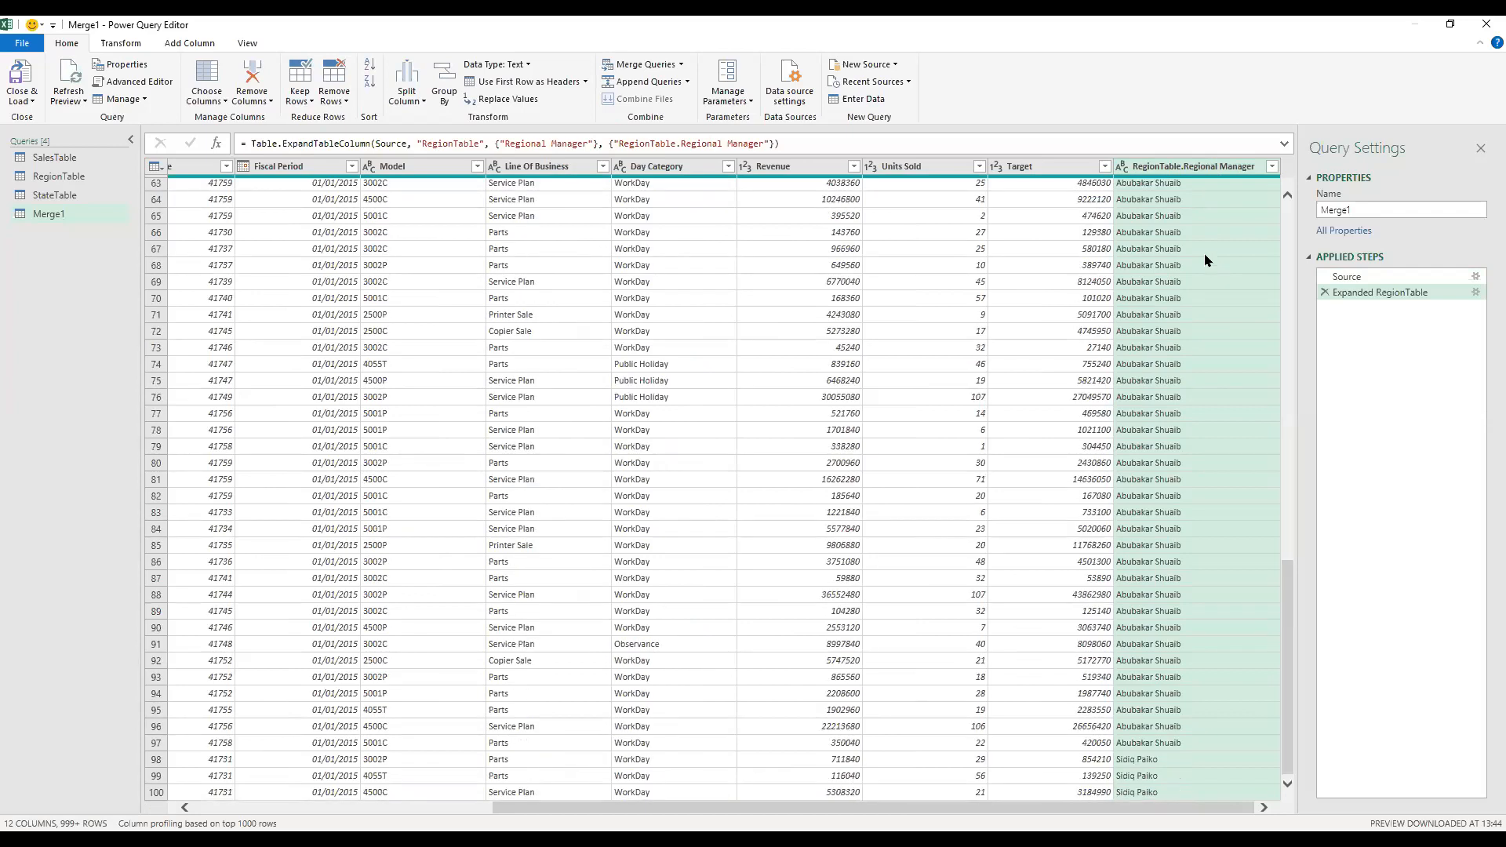
scroll(652, 221, "down", 15)
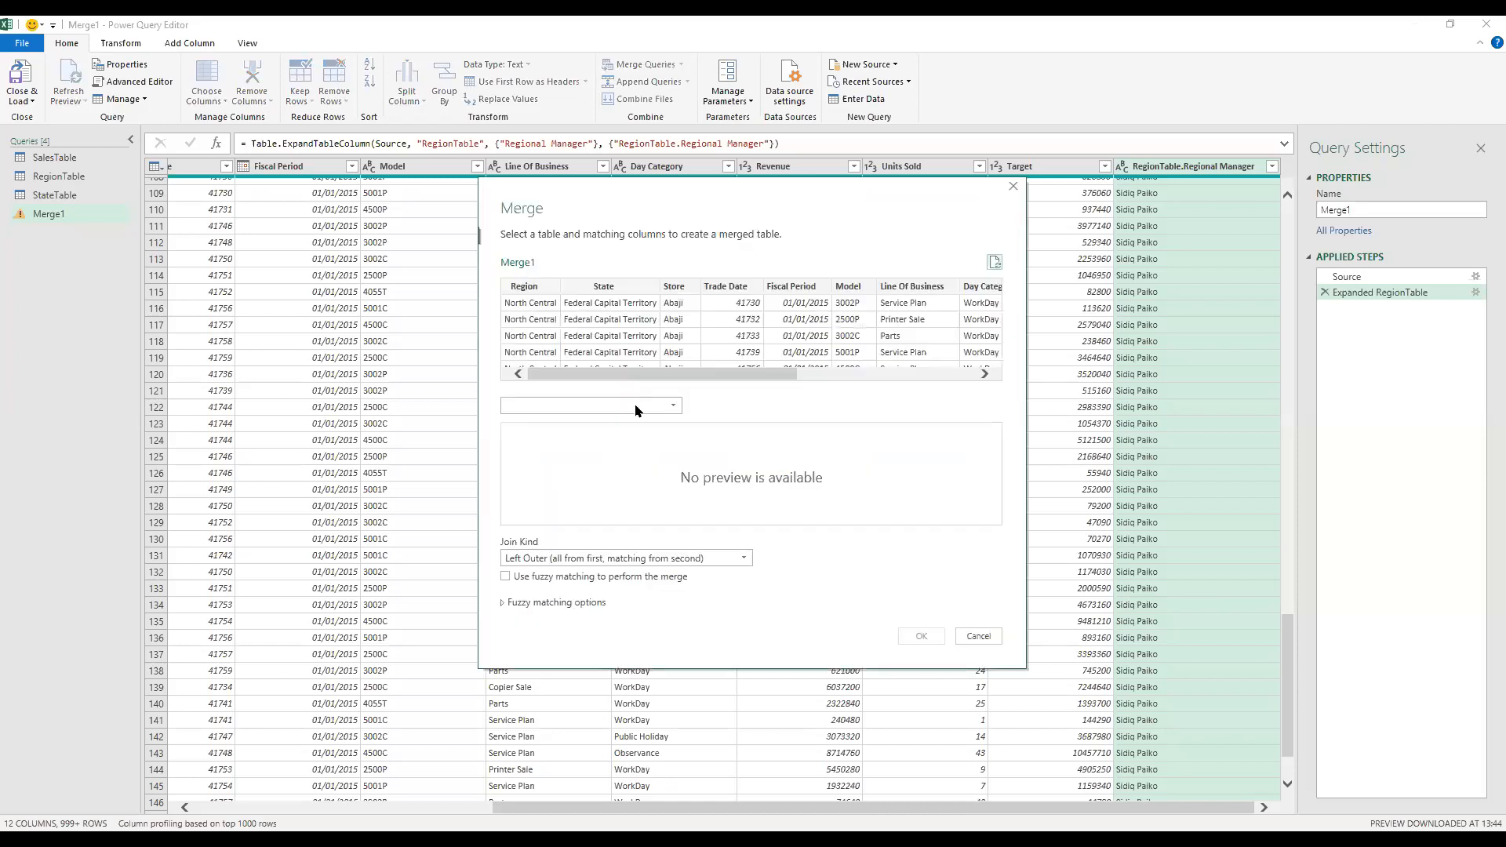
left_click(637, 406)
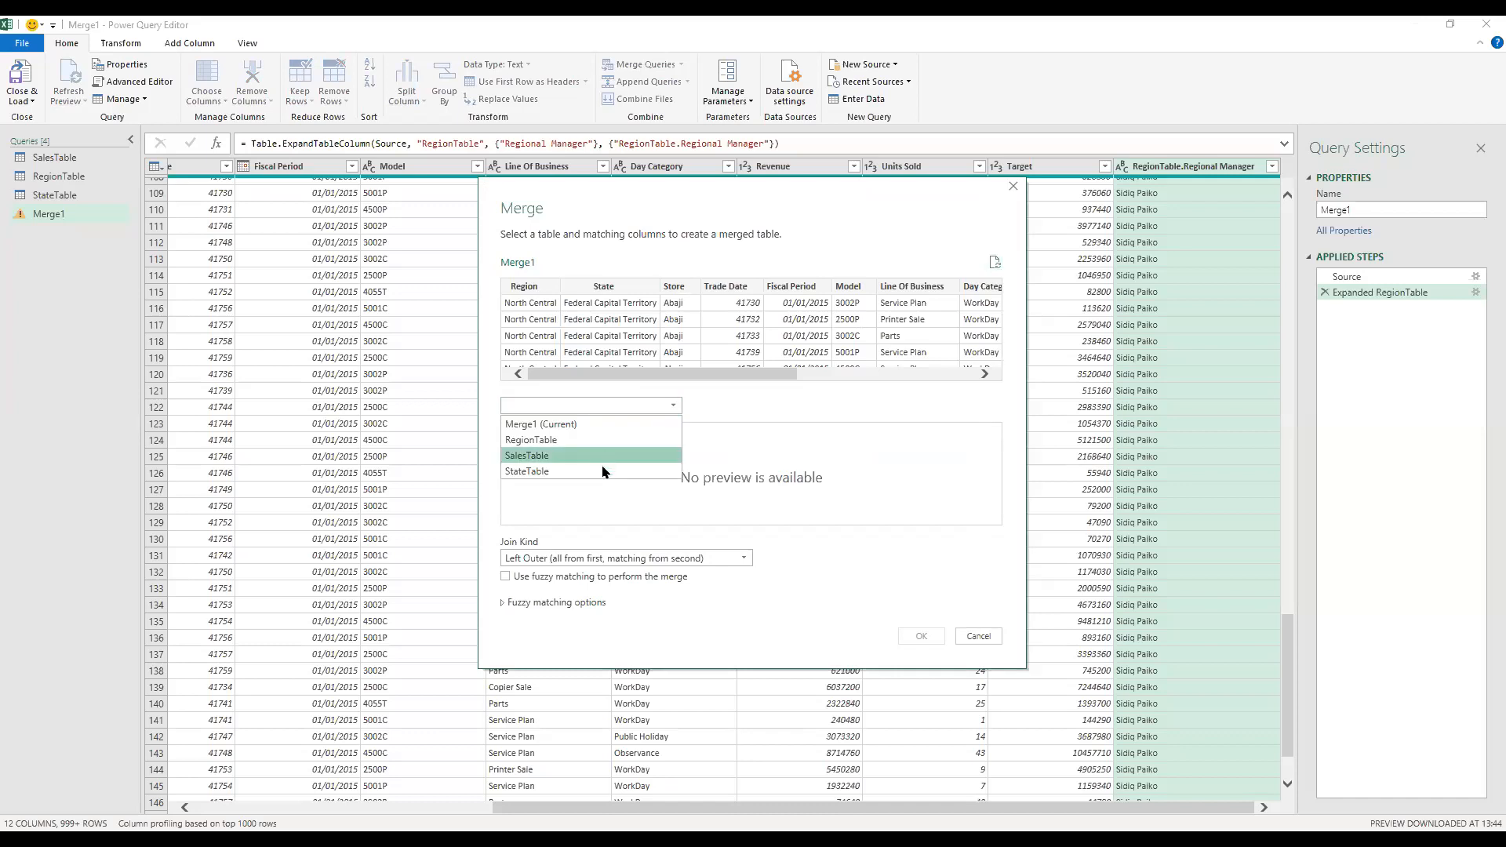
left_click(580, 471)
left_click(572, 431)
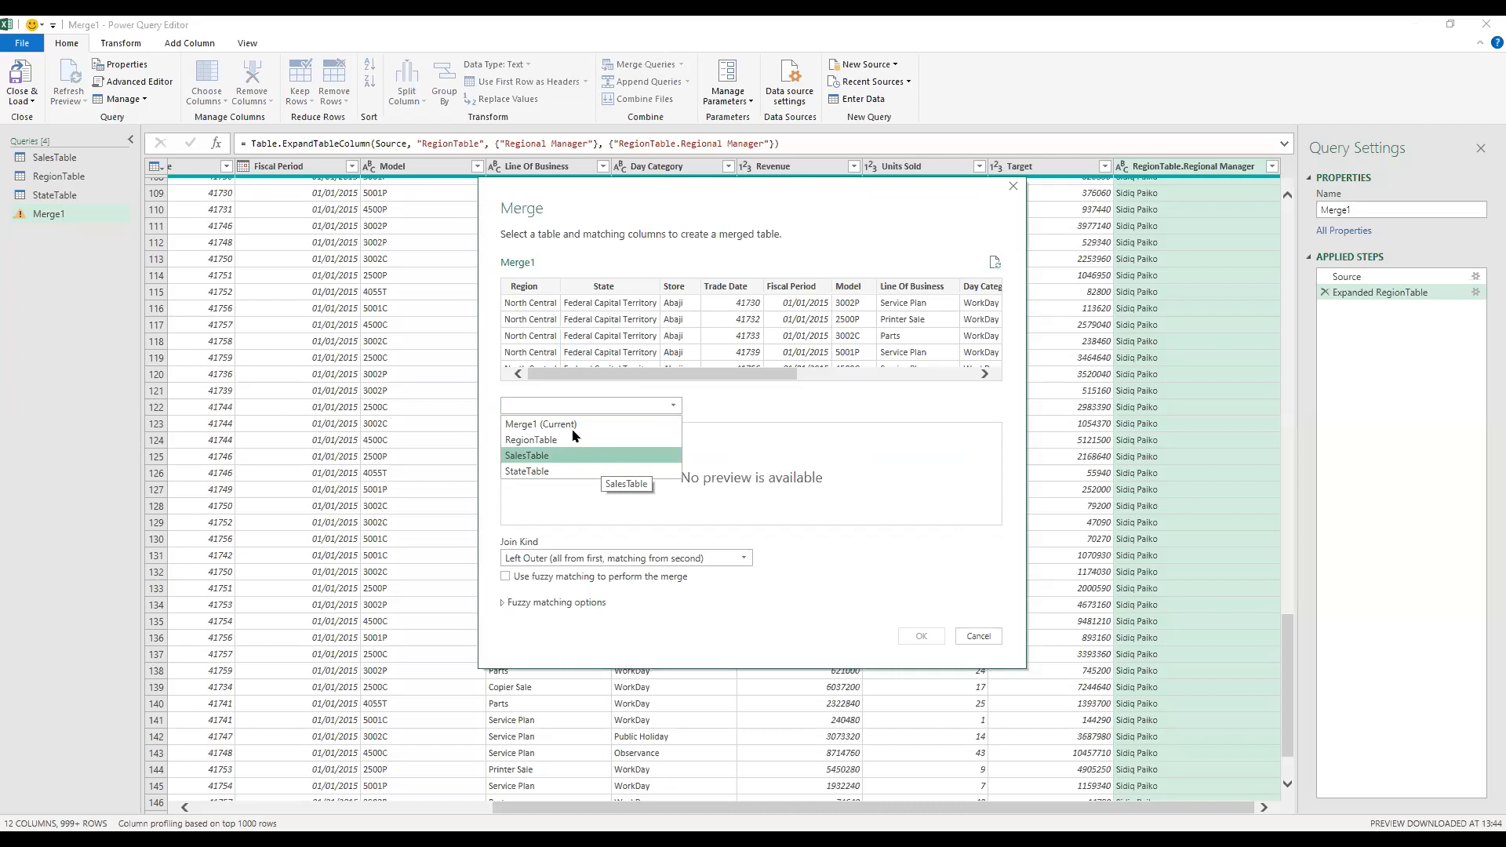
left_click(916, 378)
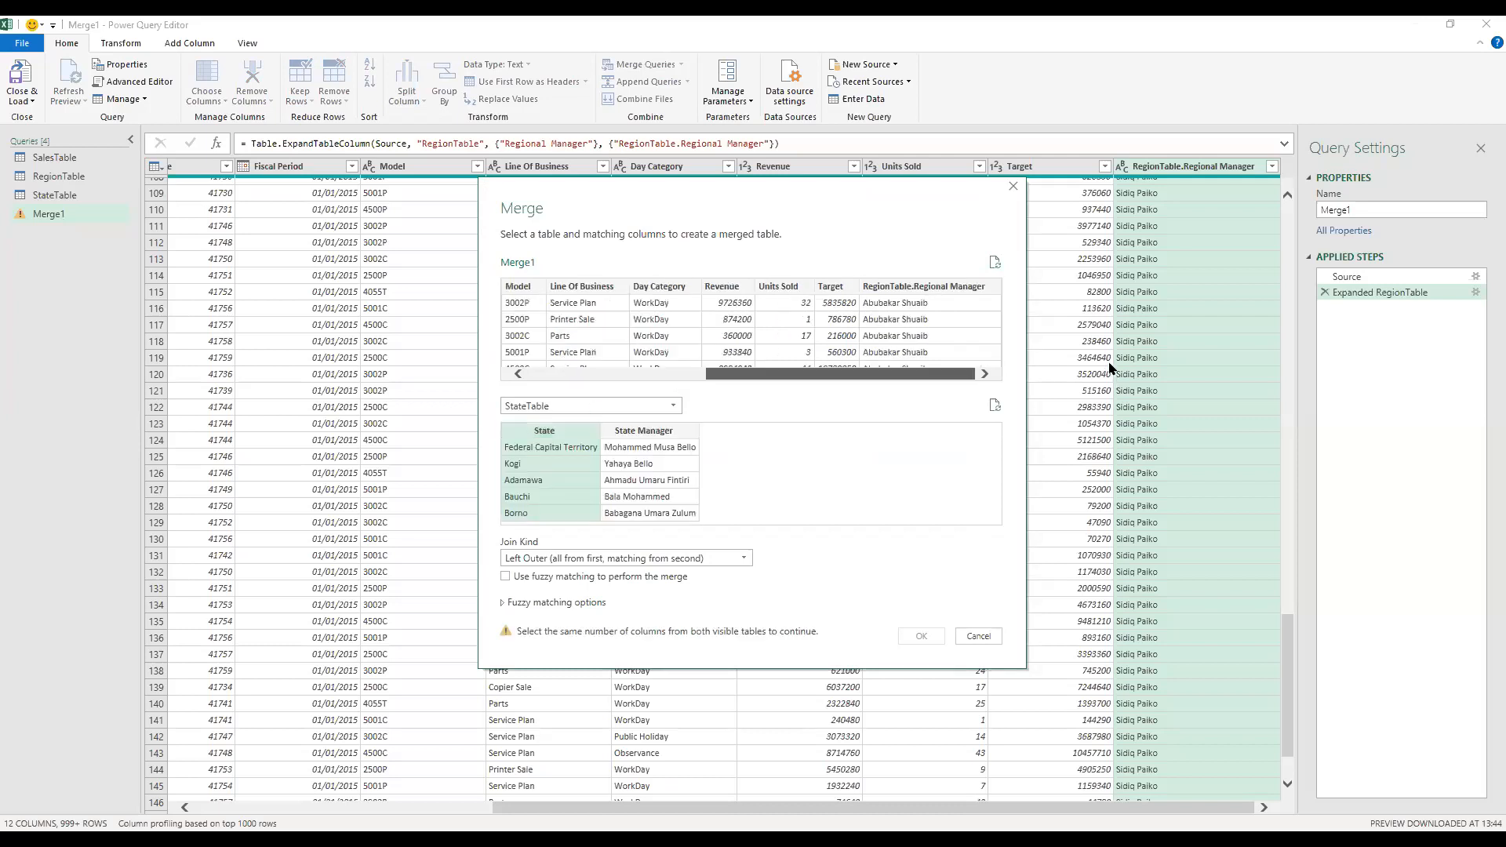
left_click(538, 370)
left_click(602, 286)
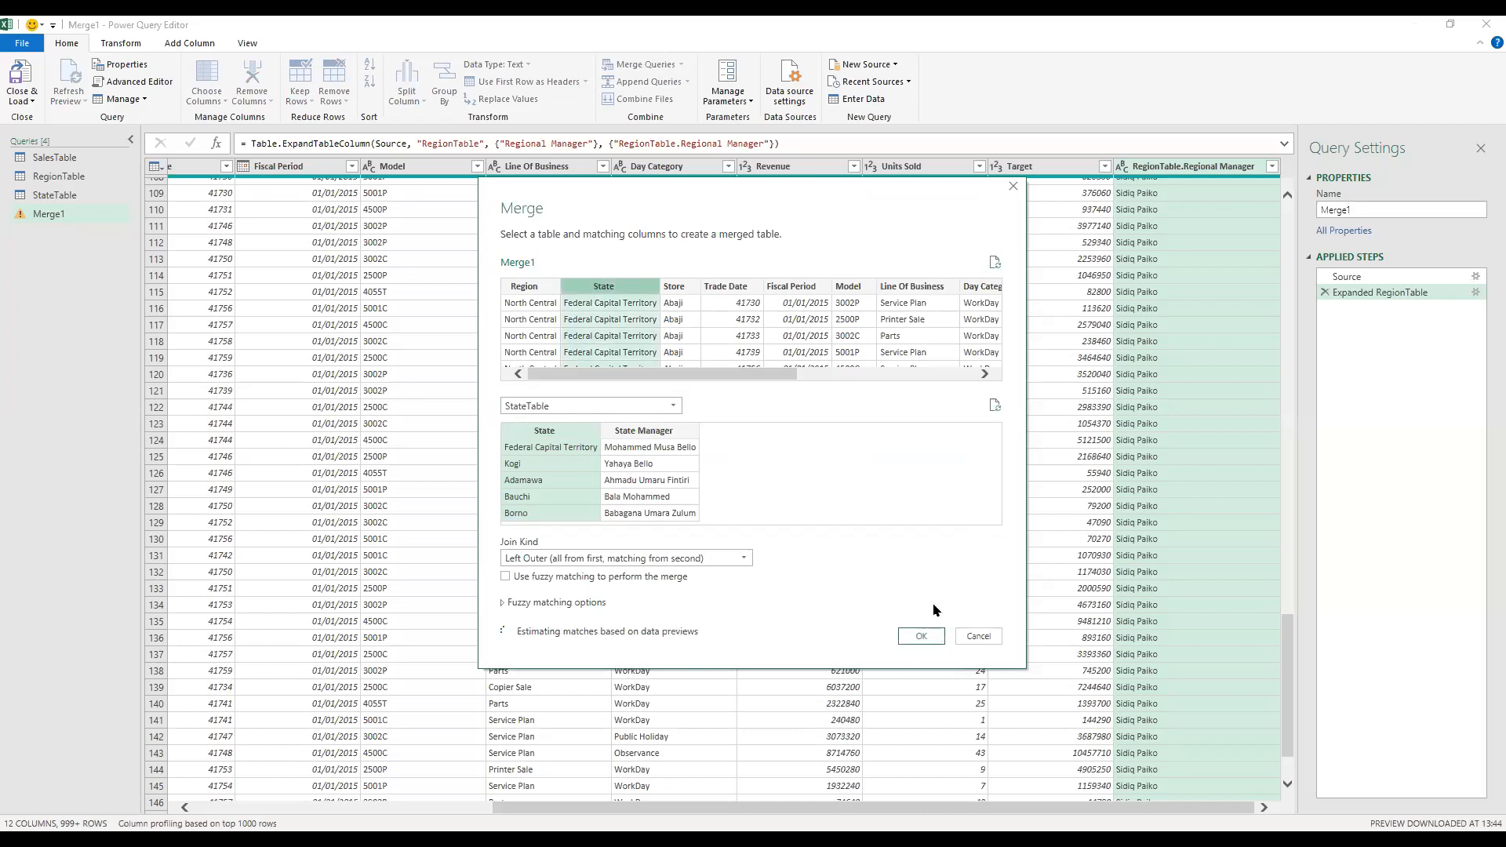
left_click(922, 636)
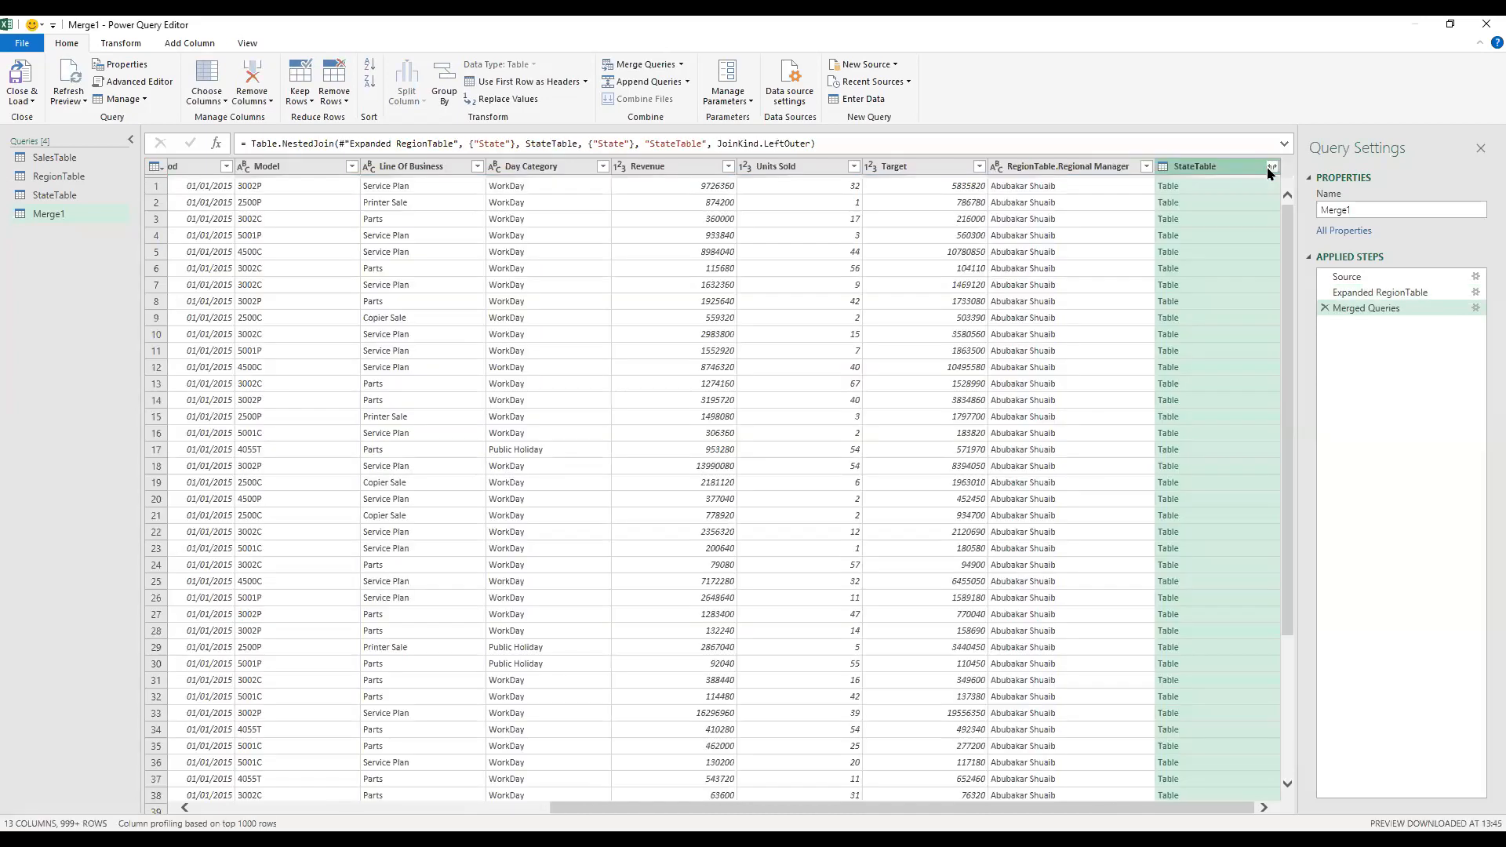
Step: Expand the merged StateTable column to include only State Manager, without the original column name as prefix
left_click(1270, 166)
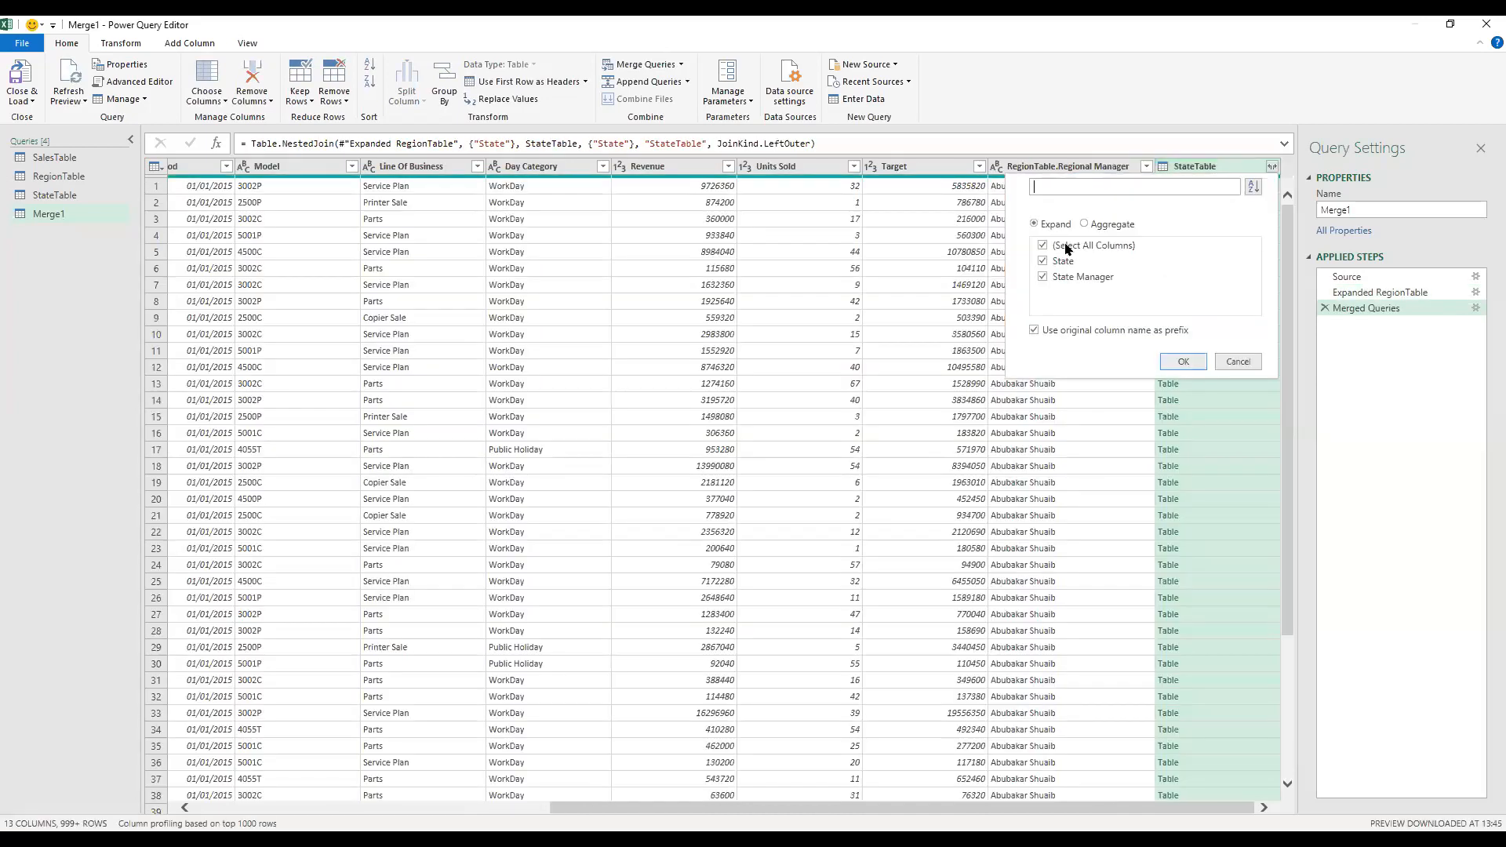
left_click(1055, 262)
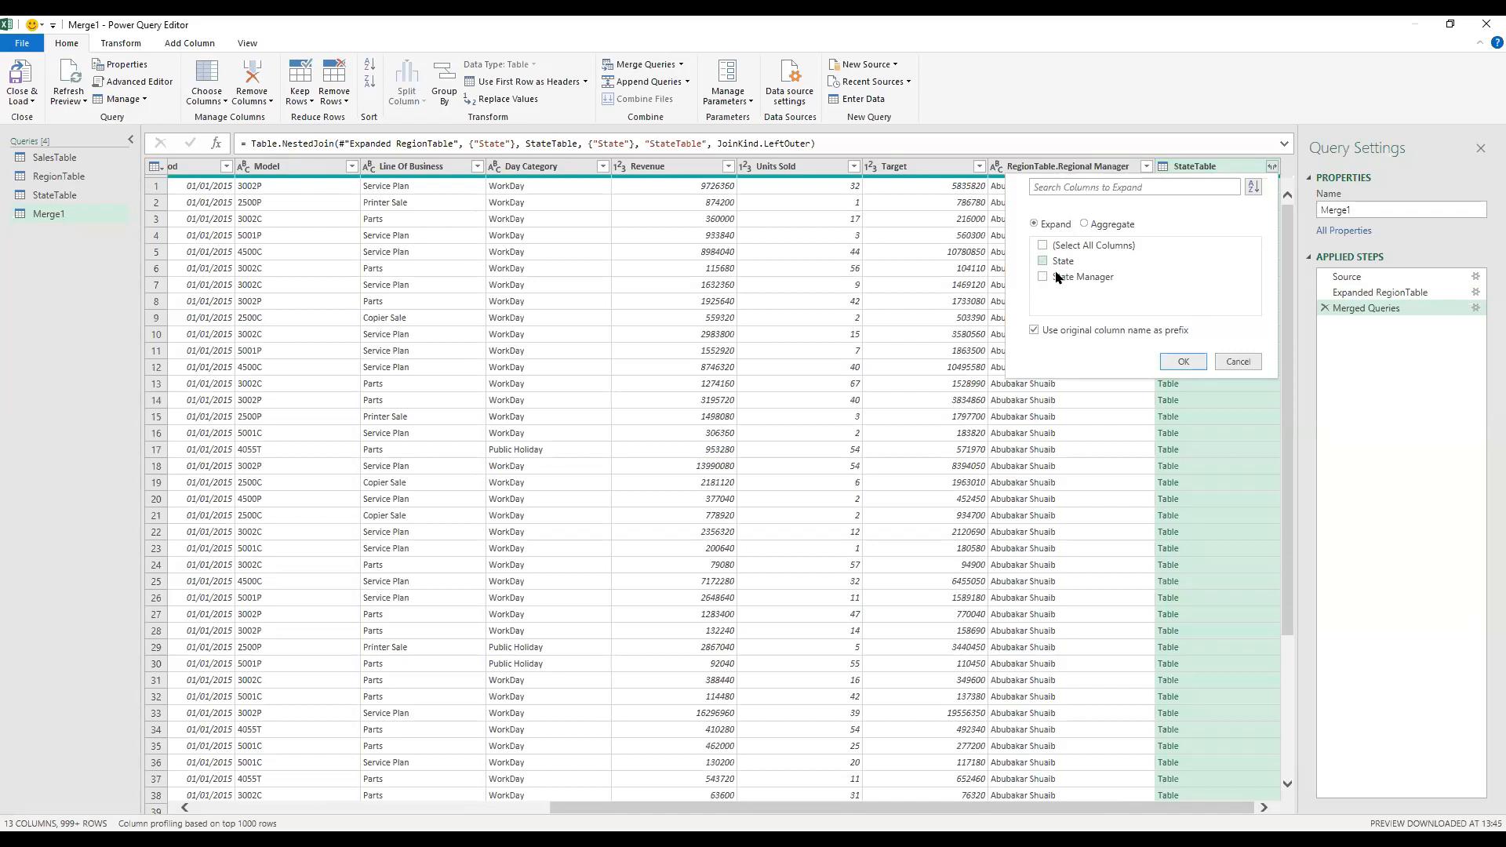
left_click(1098, 330)
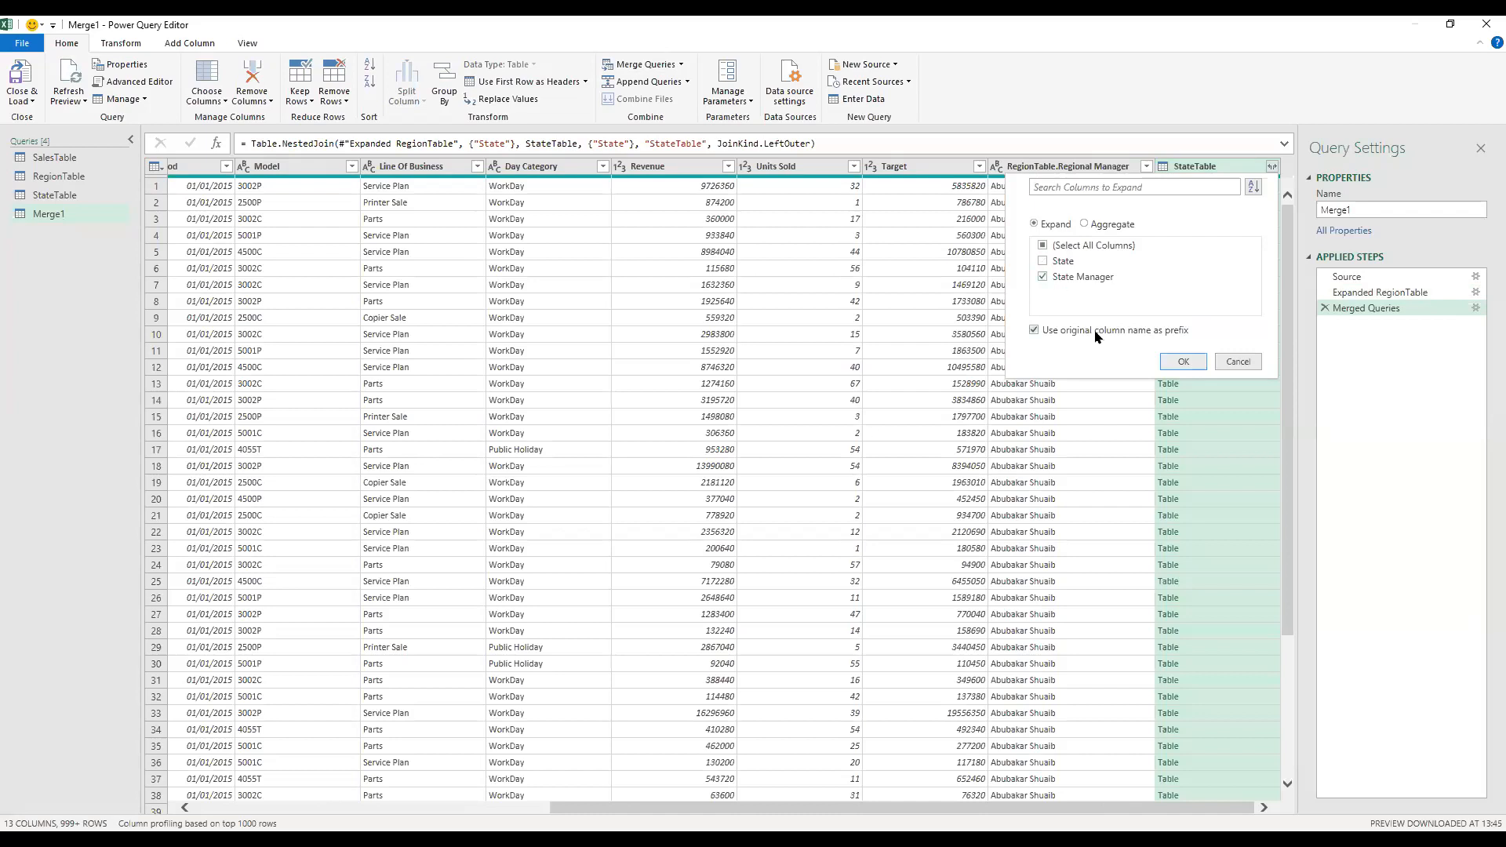
left_click(1185, 362)
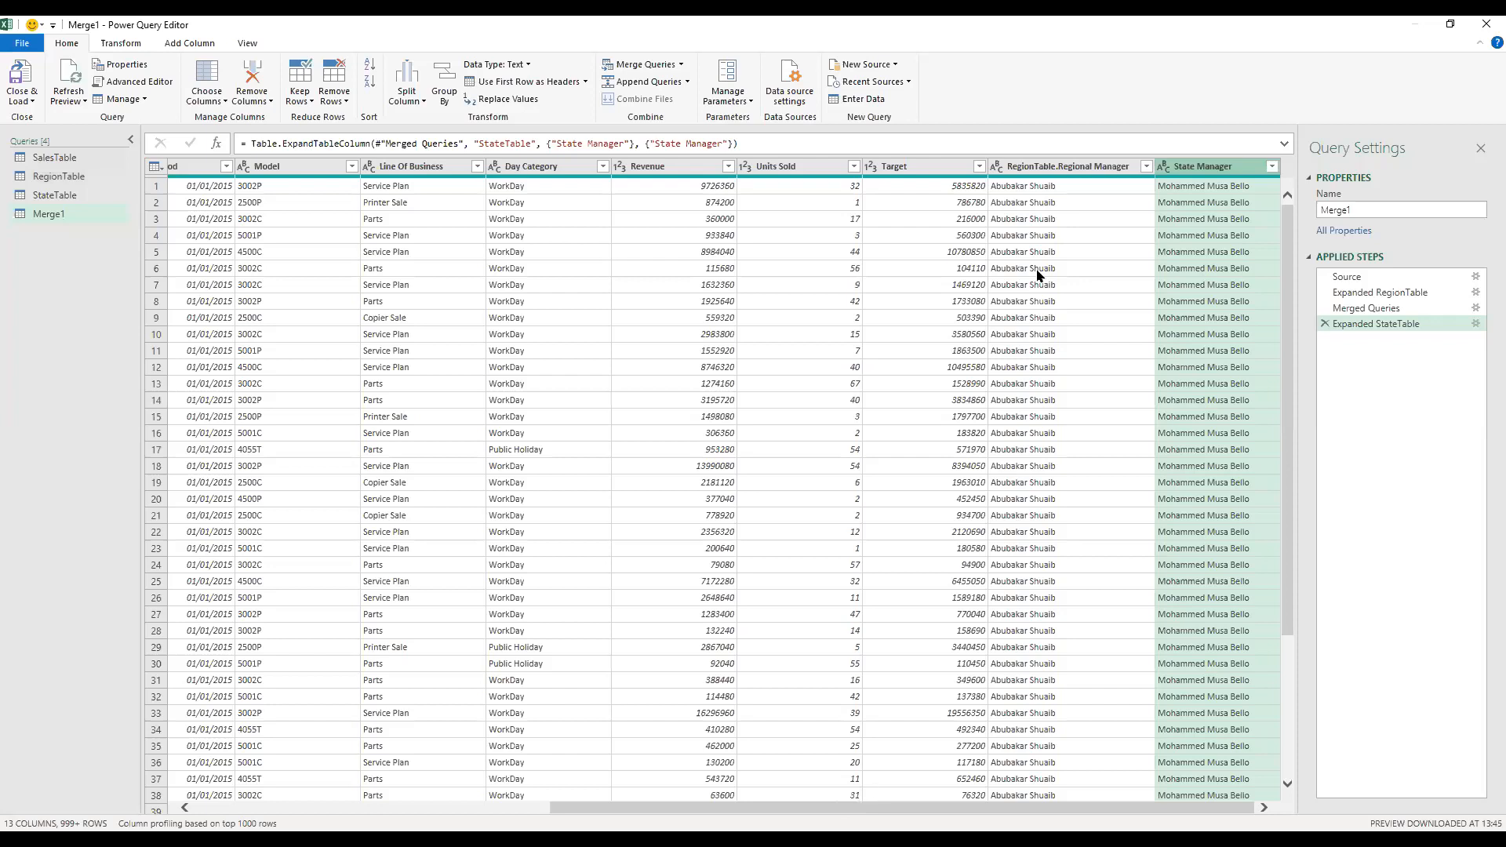
Step: Load the Merge1 query into the workbook as a table on a new worksheet
left_click(1109, 168)
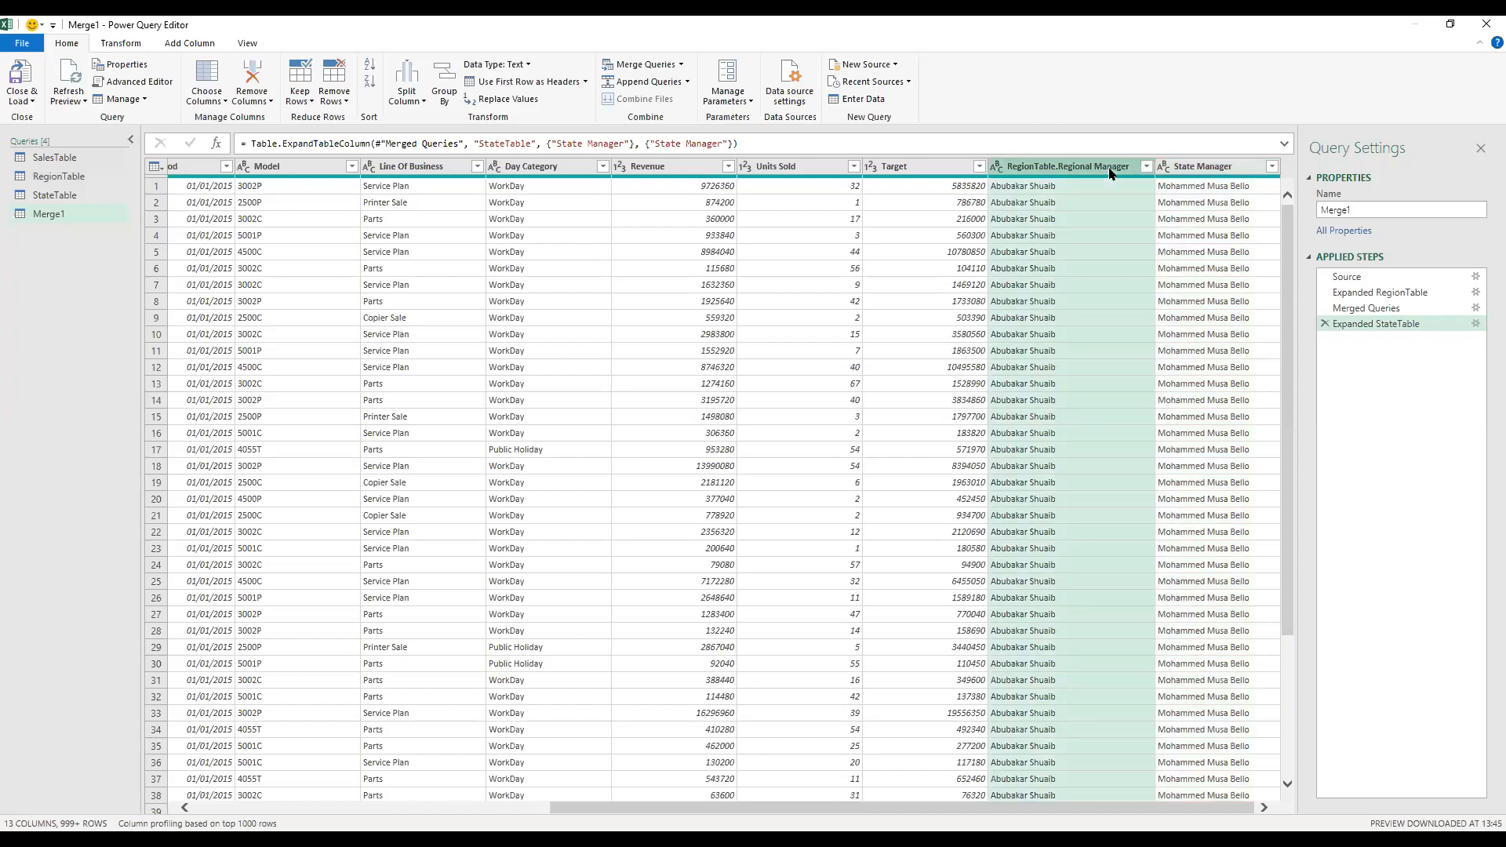
left_click(35, 99)
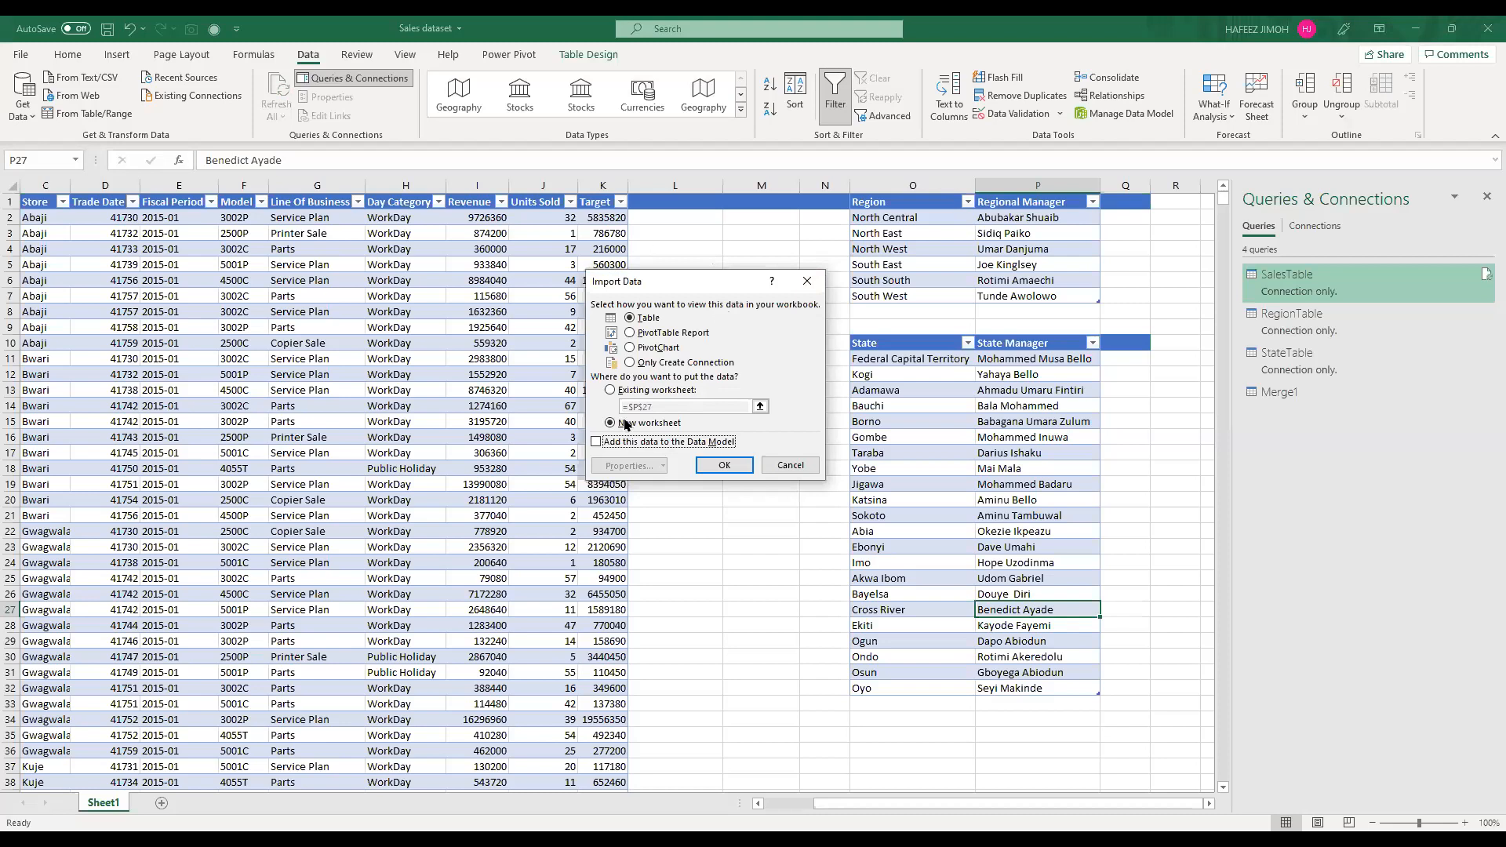
left_click(723, 467)
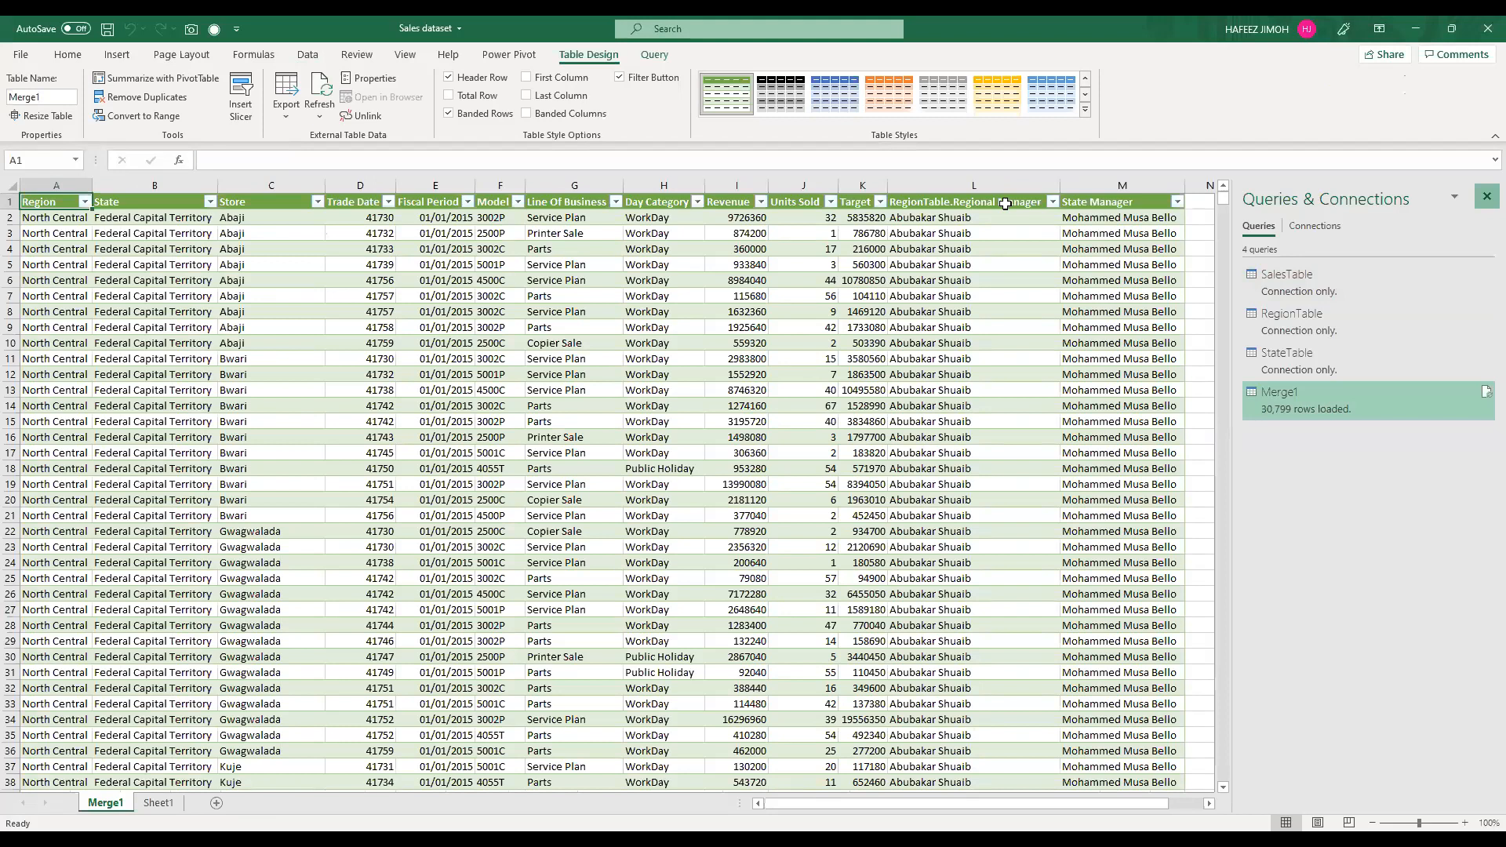
Step: Examine the regional manager and state manager columns added to the merged table
left_click(993, 268)
scroll(992, 259, "down", 7)
left_click(990, 242)
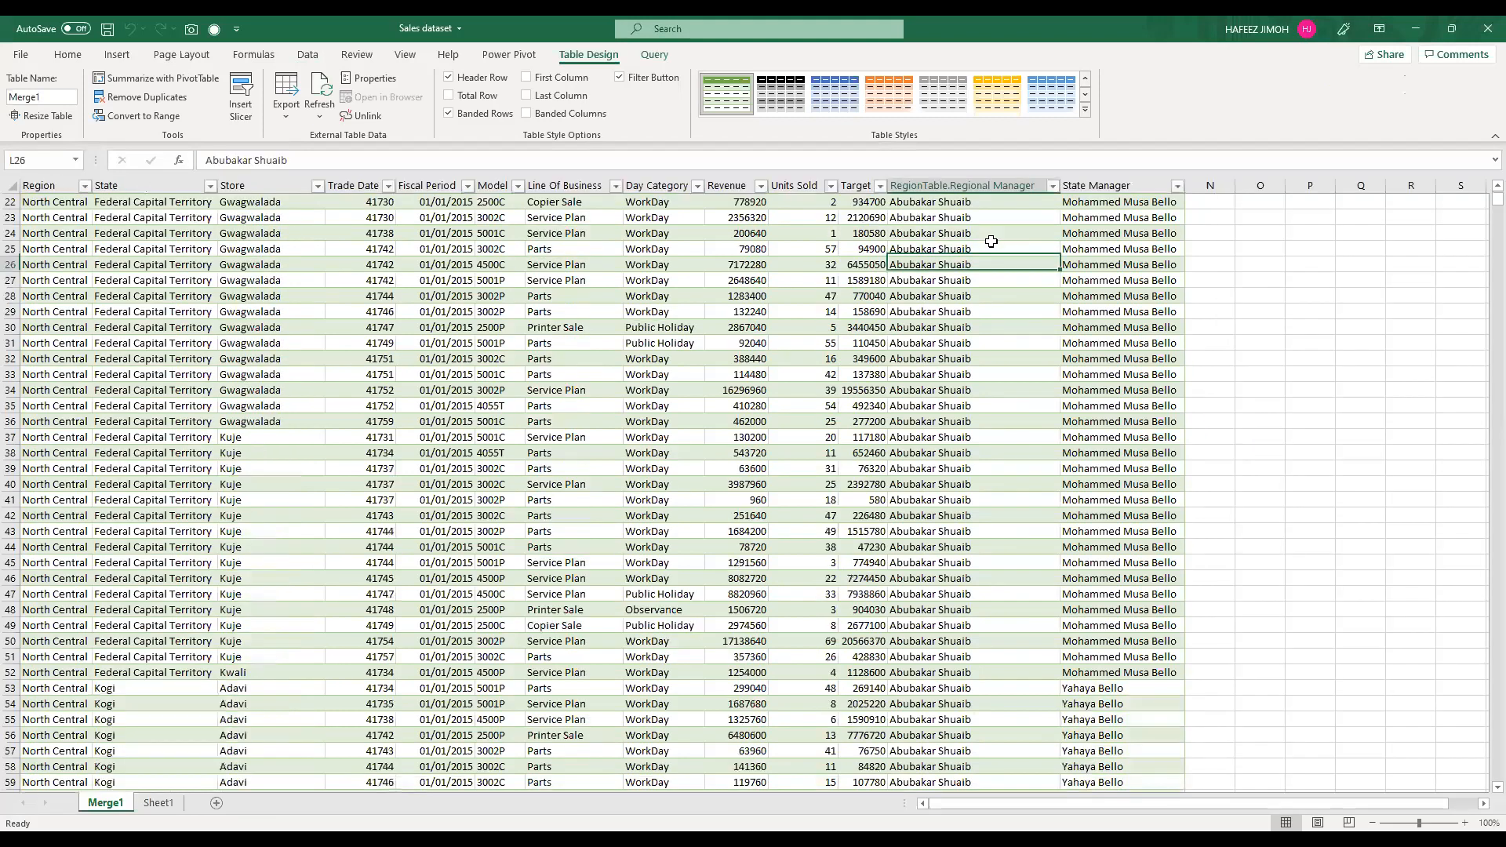
scroll(985, 196, "up", 7)
left_click(984, 192)
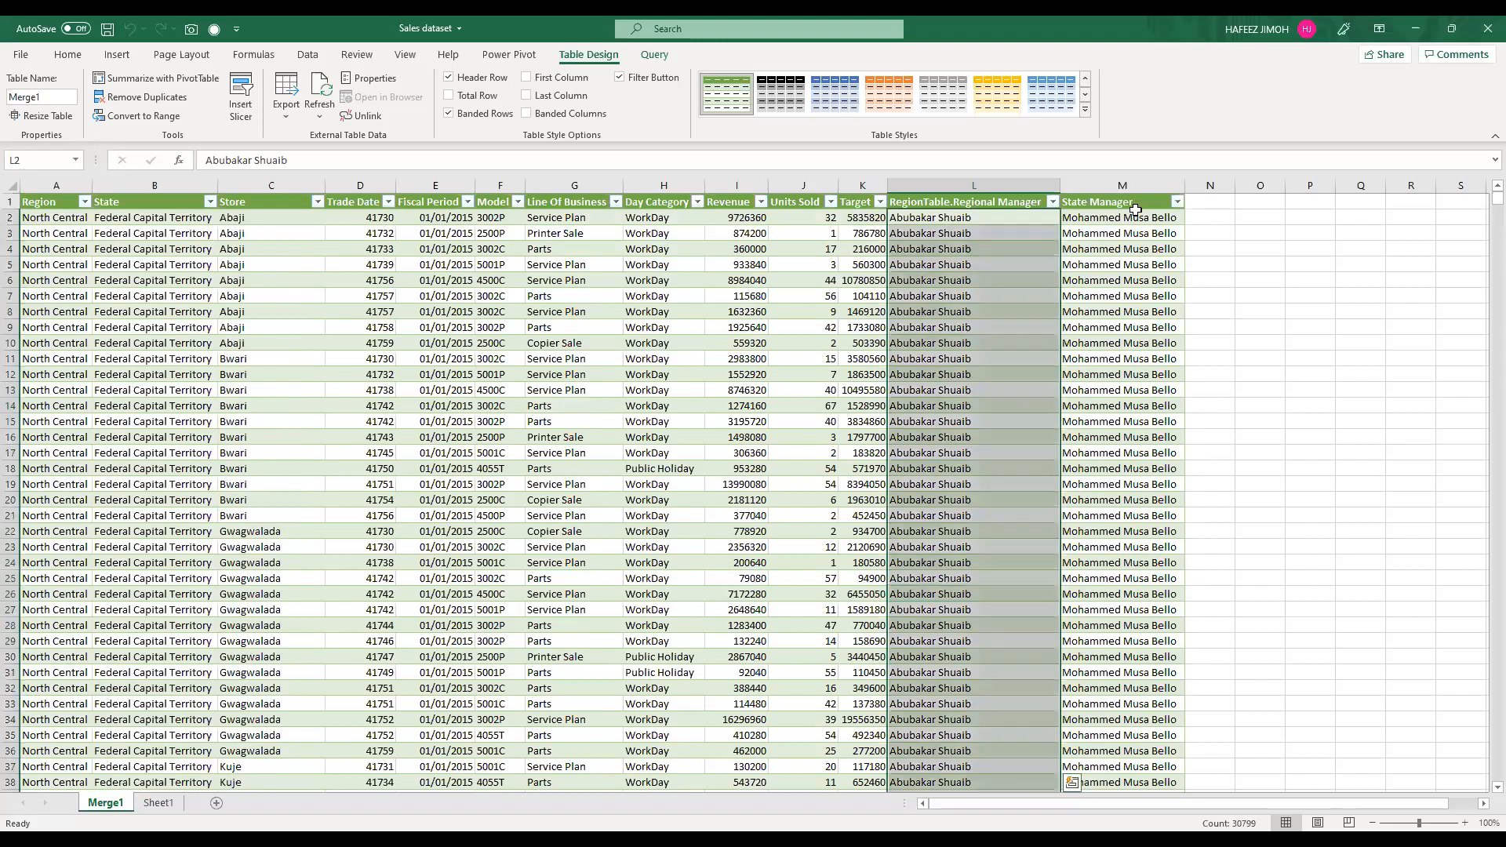
Step: Review all the merged table's columns, from Region through State Manager
key("Right")
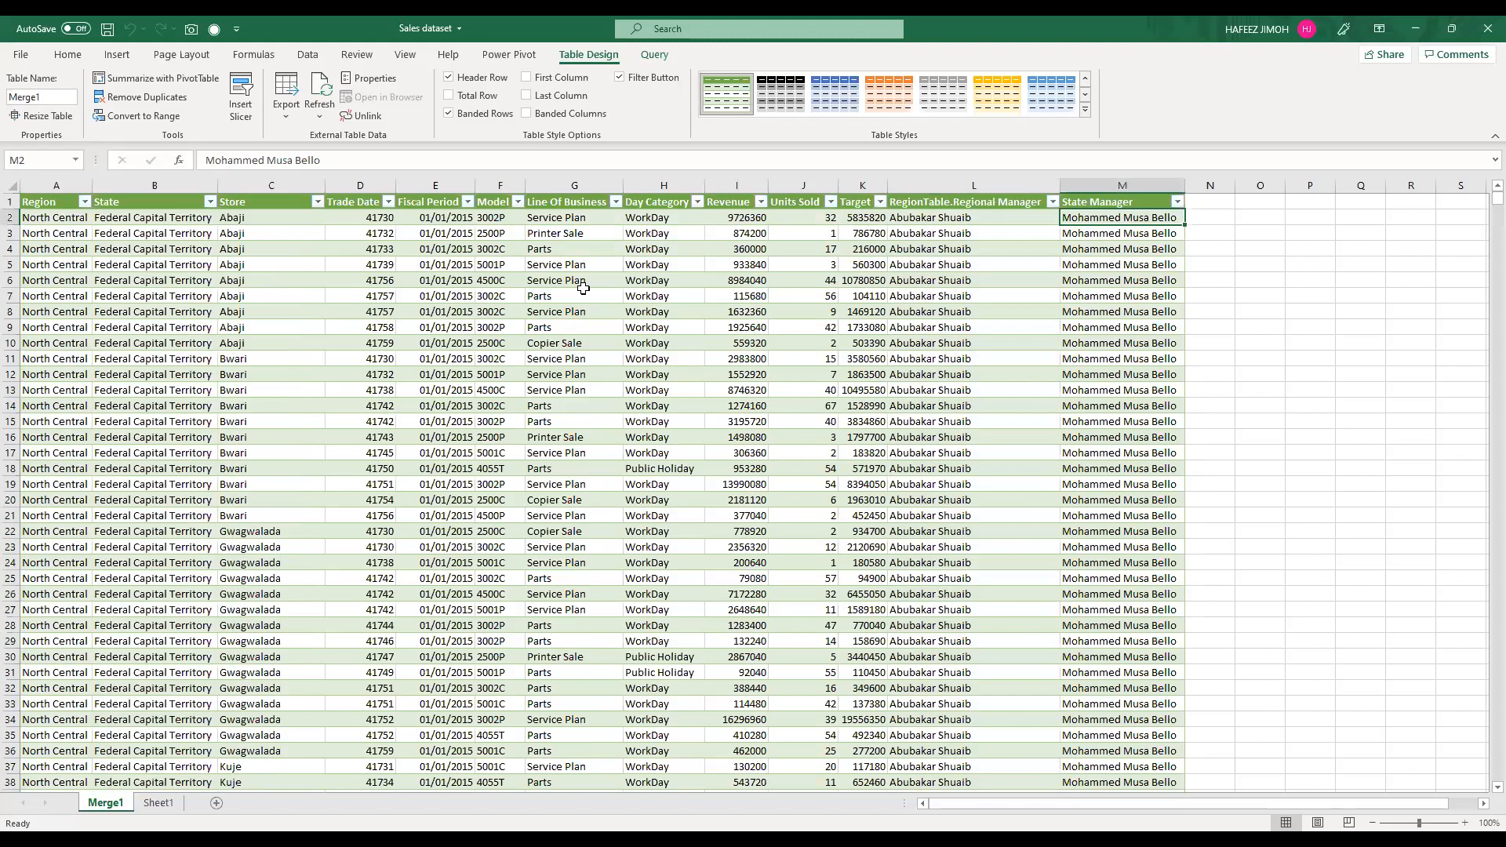
left_click(43, 187)
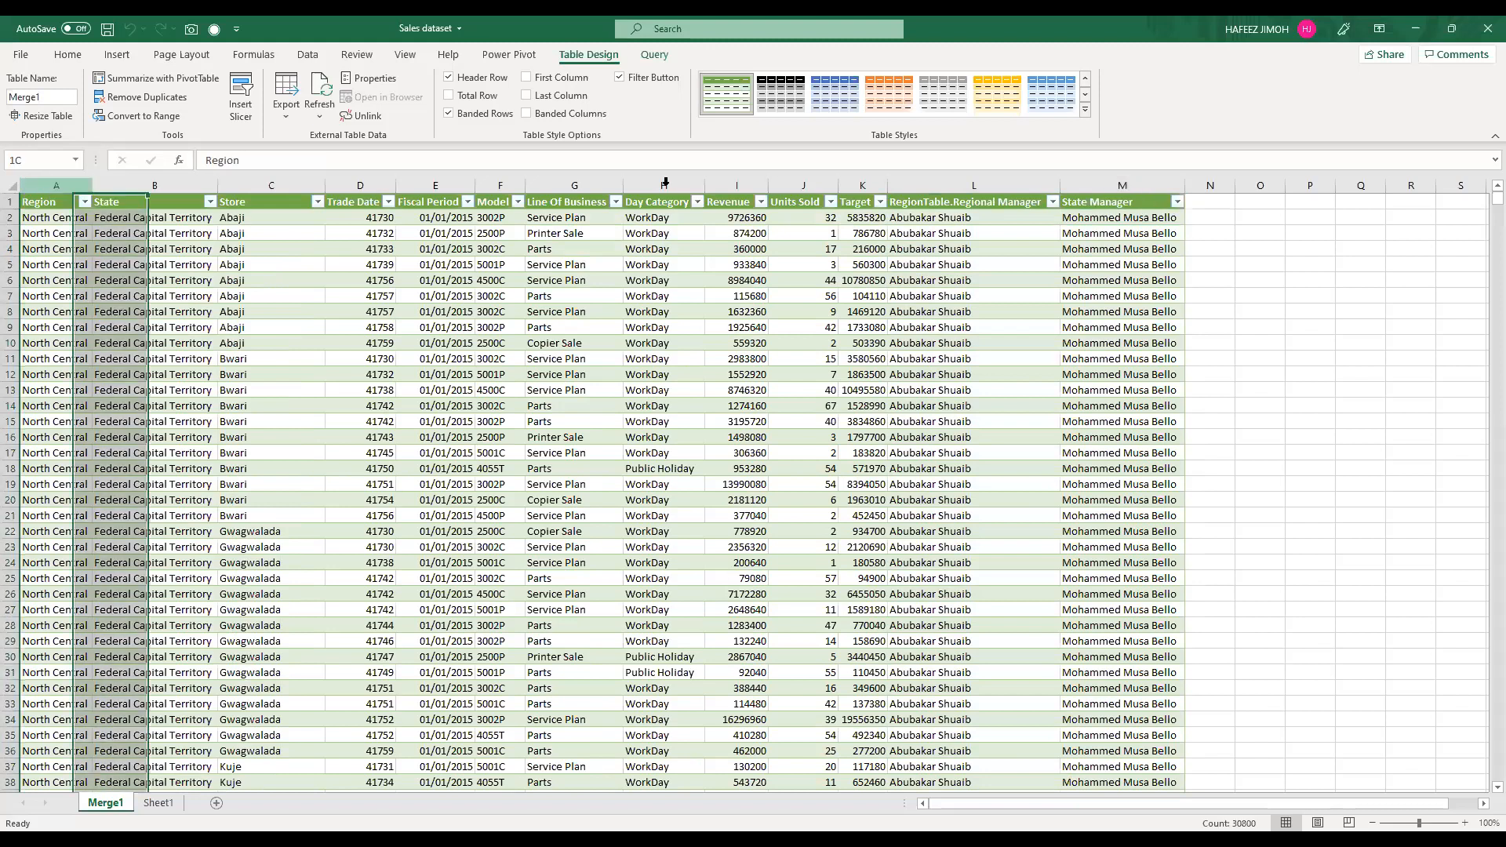
key("ctrl+a")
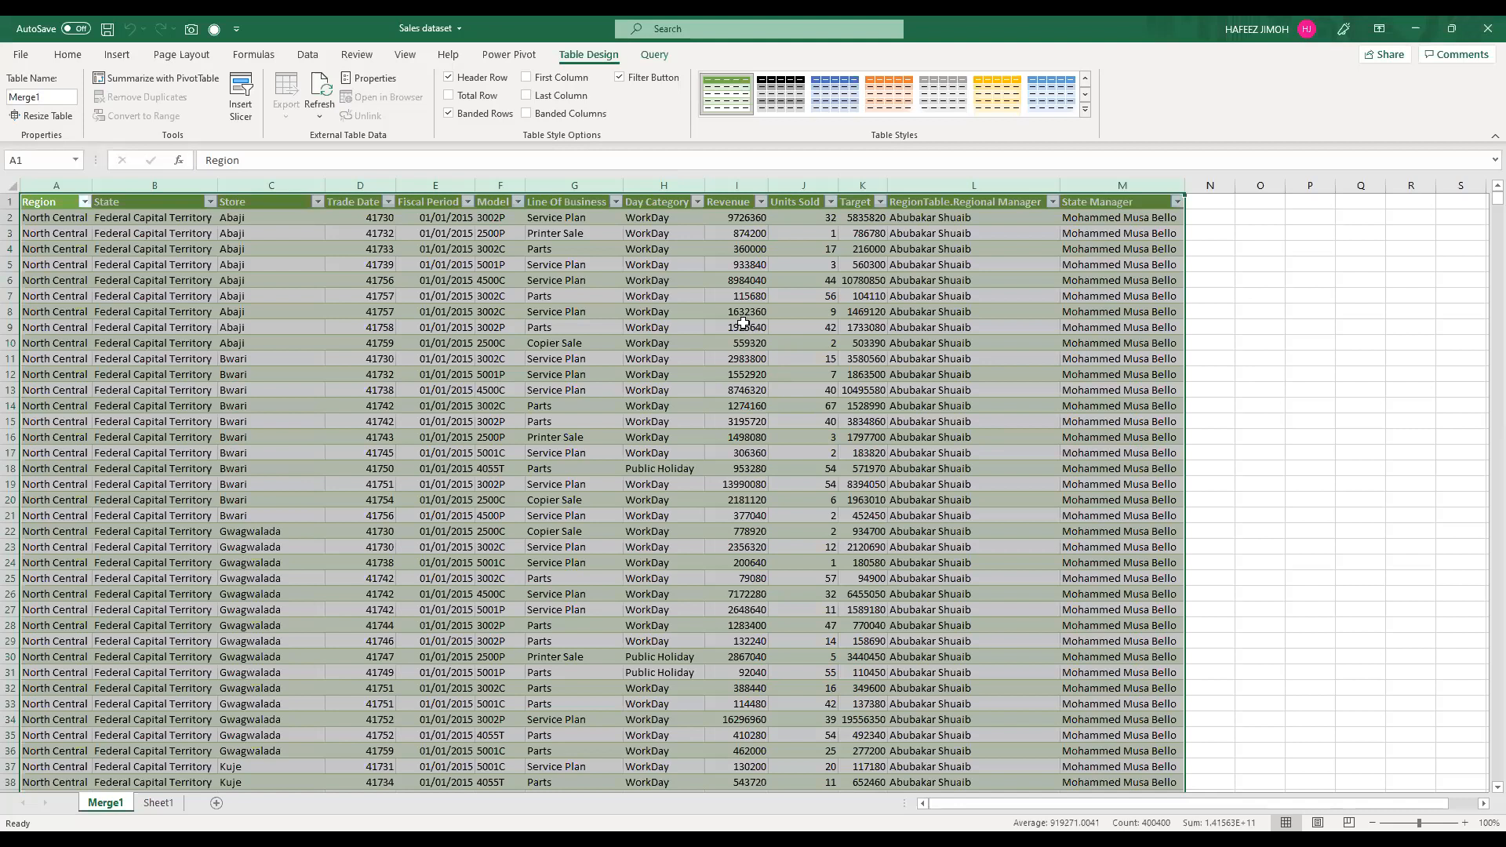
left_click(66, 179)
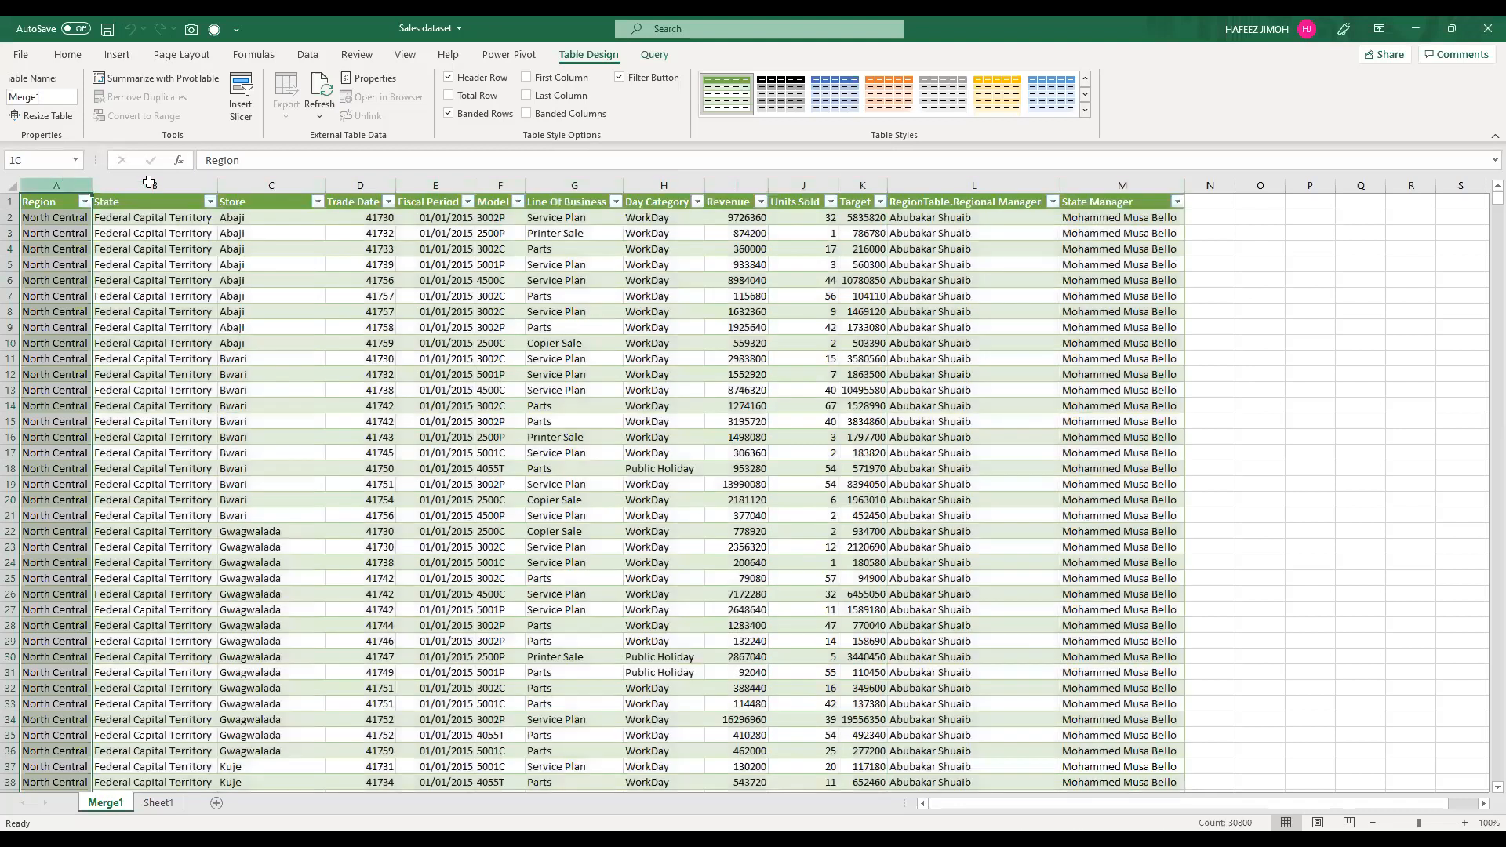
left_click_drag(149, 182, 1129, 193)
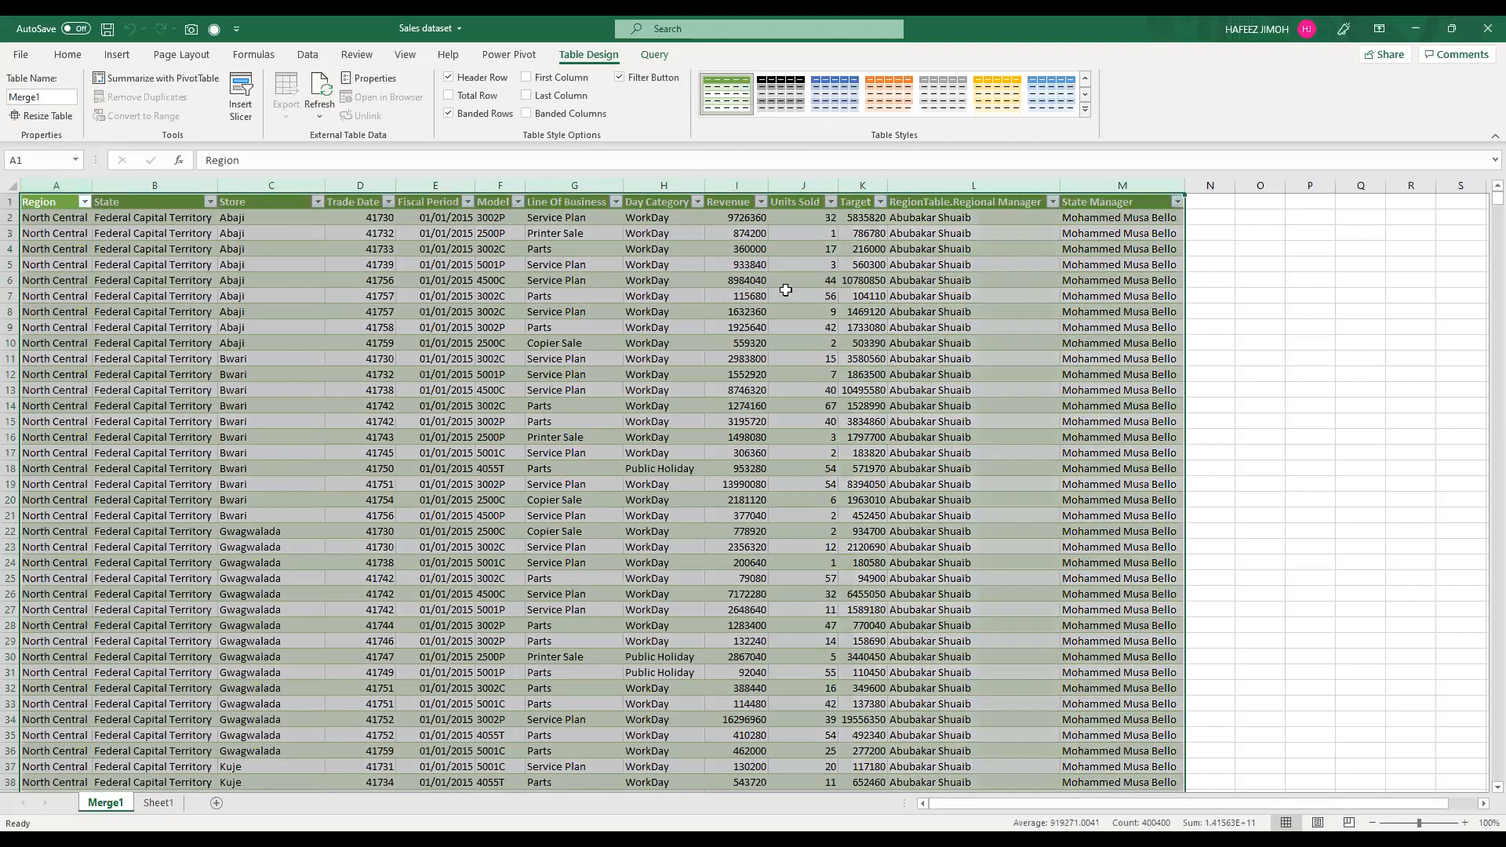
left_click(801, 326)
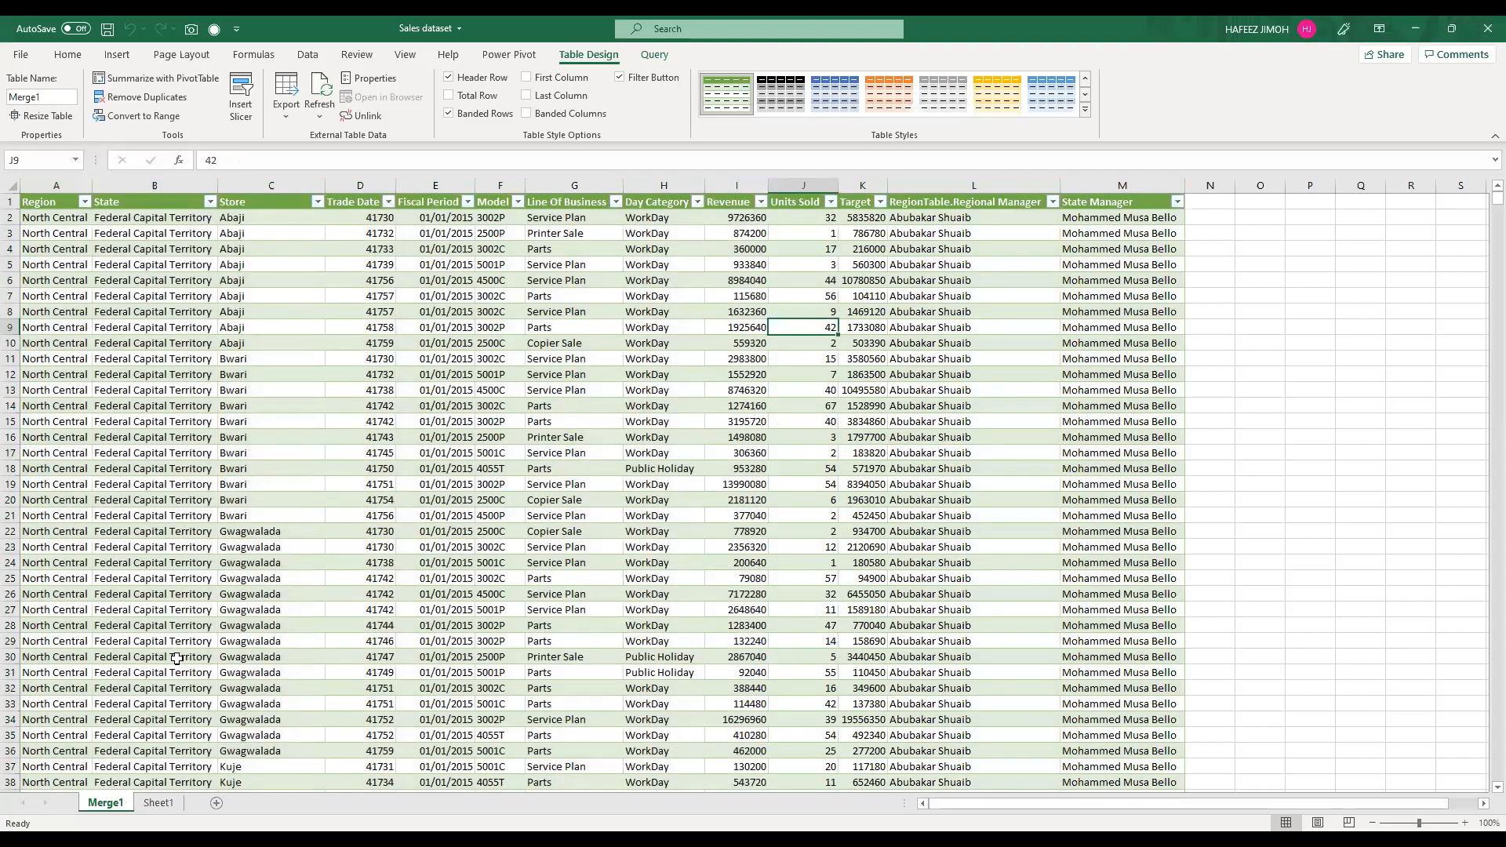
left_click(205, 640)
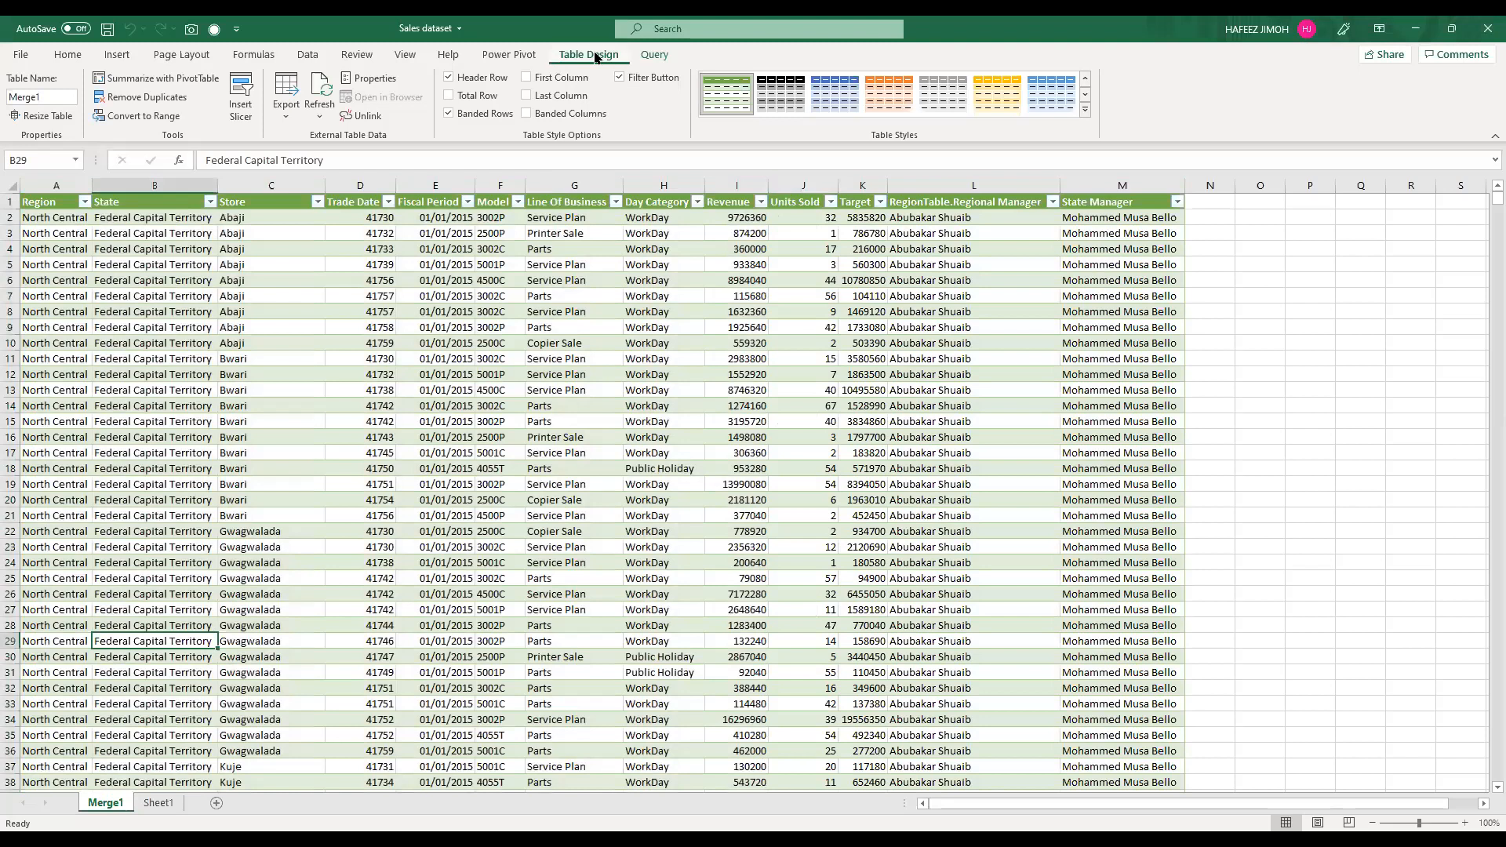
Step: Rename the merged table as MergedSalesTable
left_click(65, 94)
type("SalesR")
key("BackSpace")
key("BackSpace")
key("BackSpace")
key("BackSpace")
key("BackSpace")
type("alesMerge")
key("BackSpace")
key("BackSpace")
key("BackSpace")
key("BackSpace")
key("BackSpace")
key("Left")
type("Merged")
key("BackSpace")
type("Table")
key("Return")
left_click(458, 422)
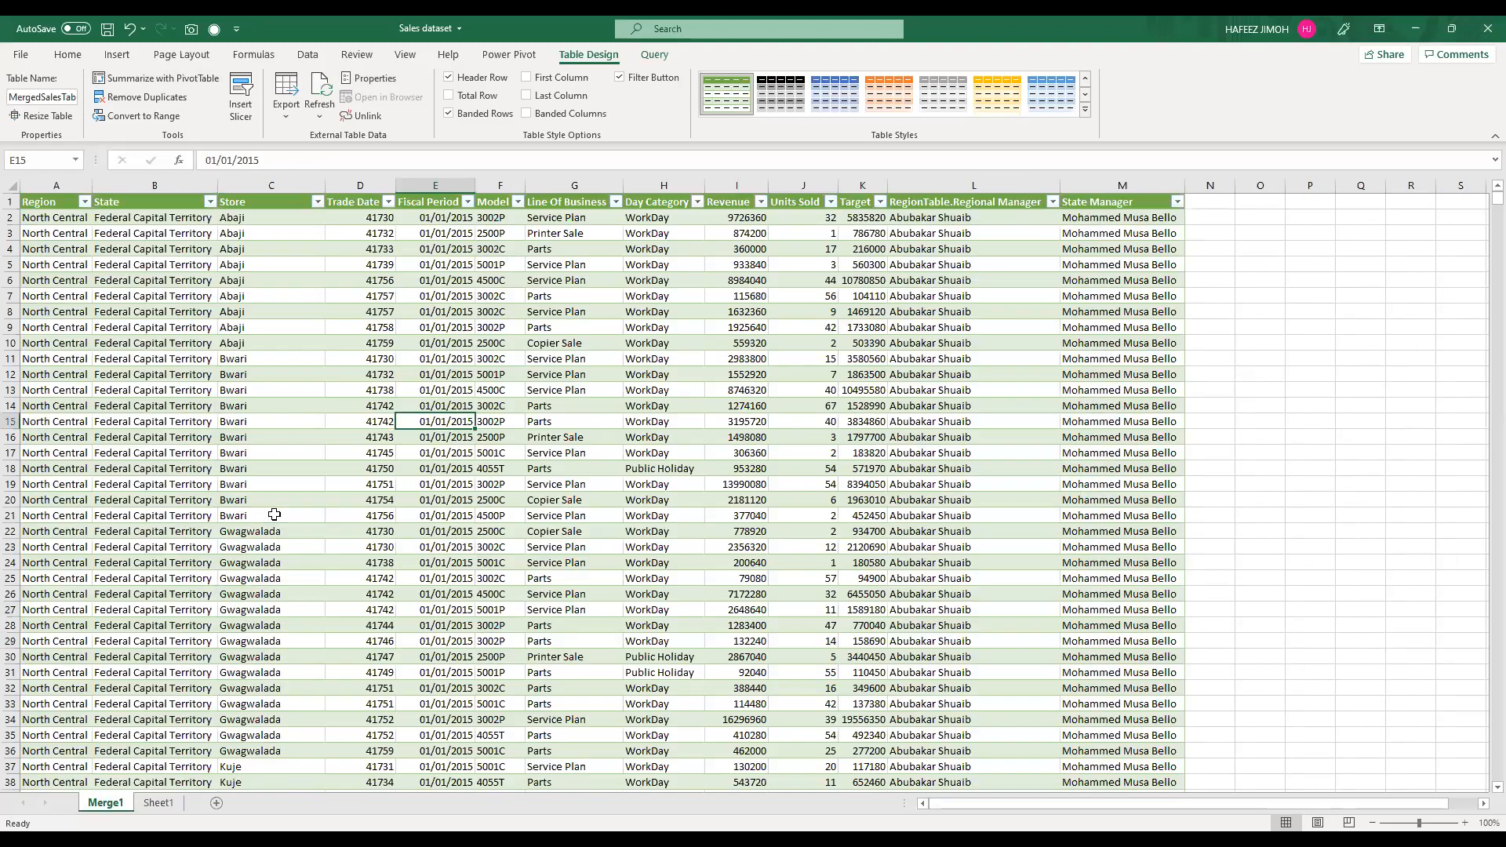
Step: Compare the original SalesTable on Sheet1 with the merged table on the Merge1 sheet, including its two manager columns
left_click(274, 514)
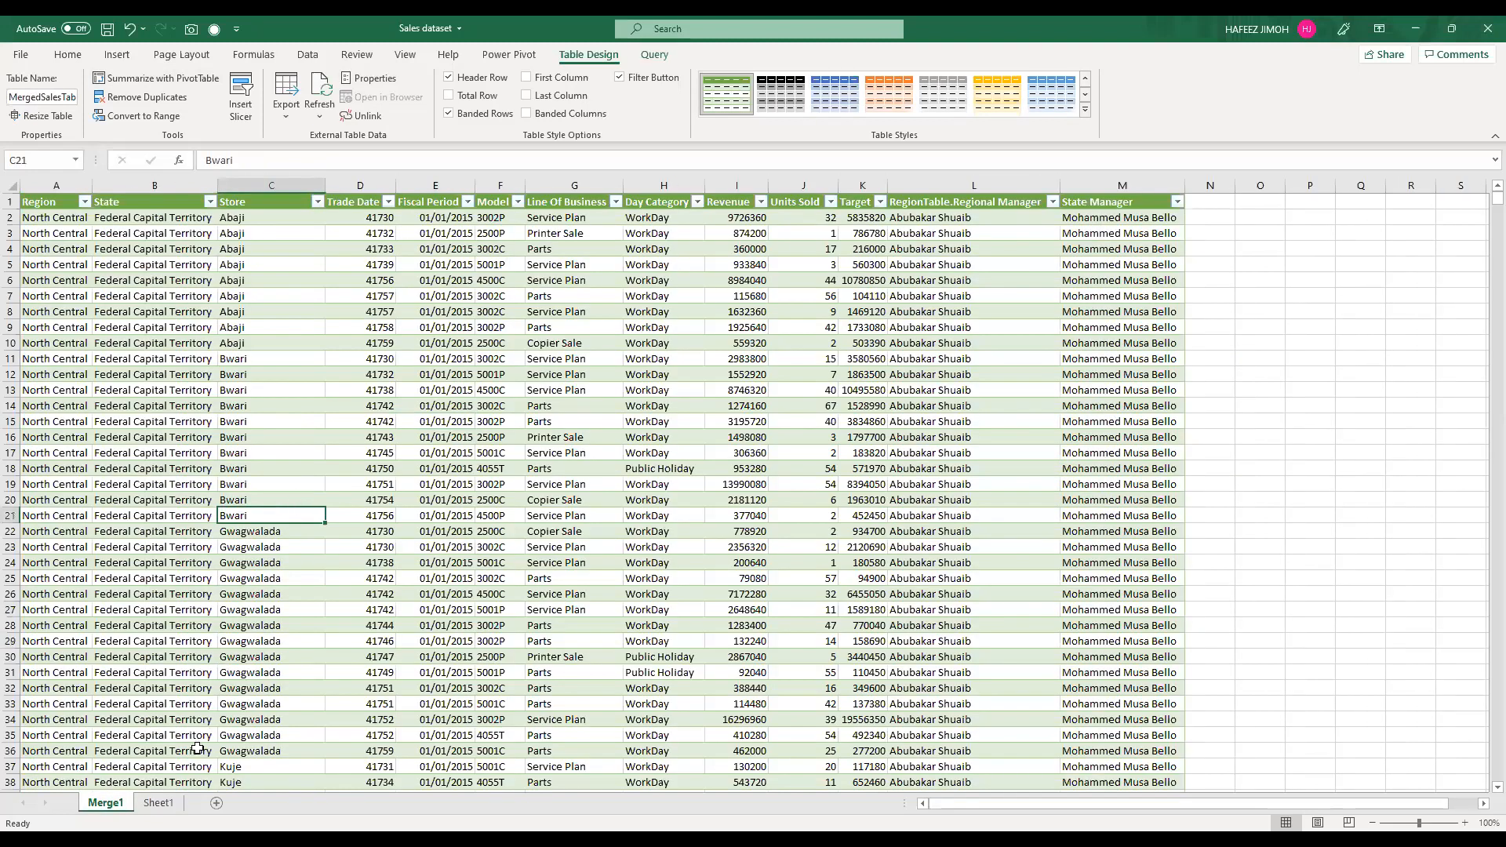
left_click(171, 807)
key("ctrl+Up")
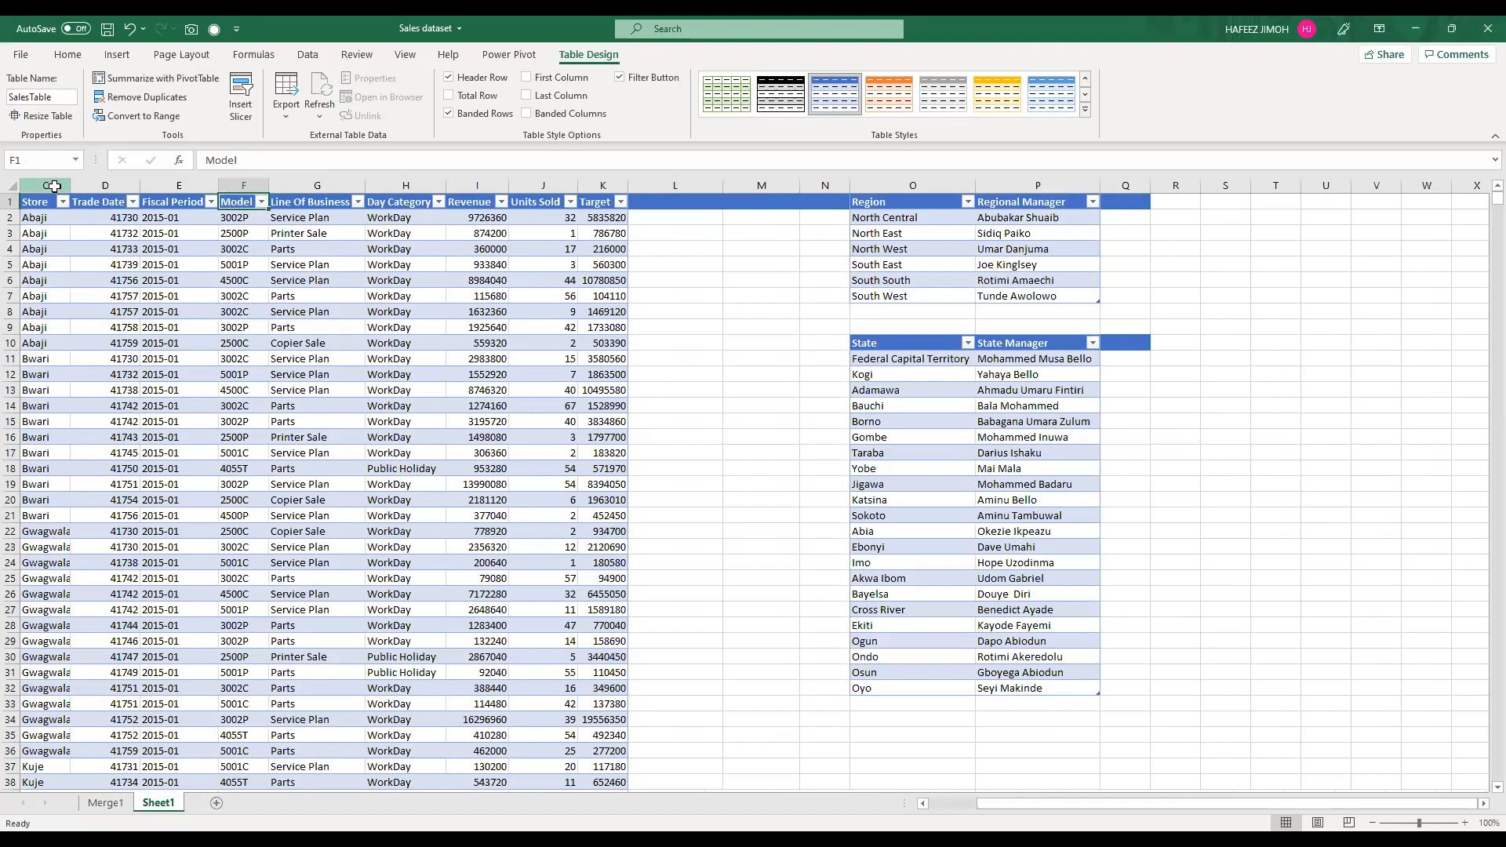
key("ctrl+a")
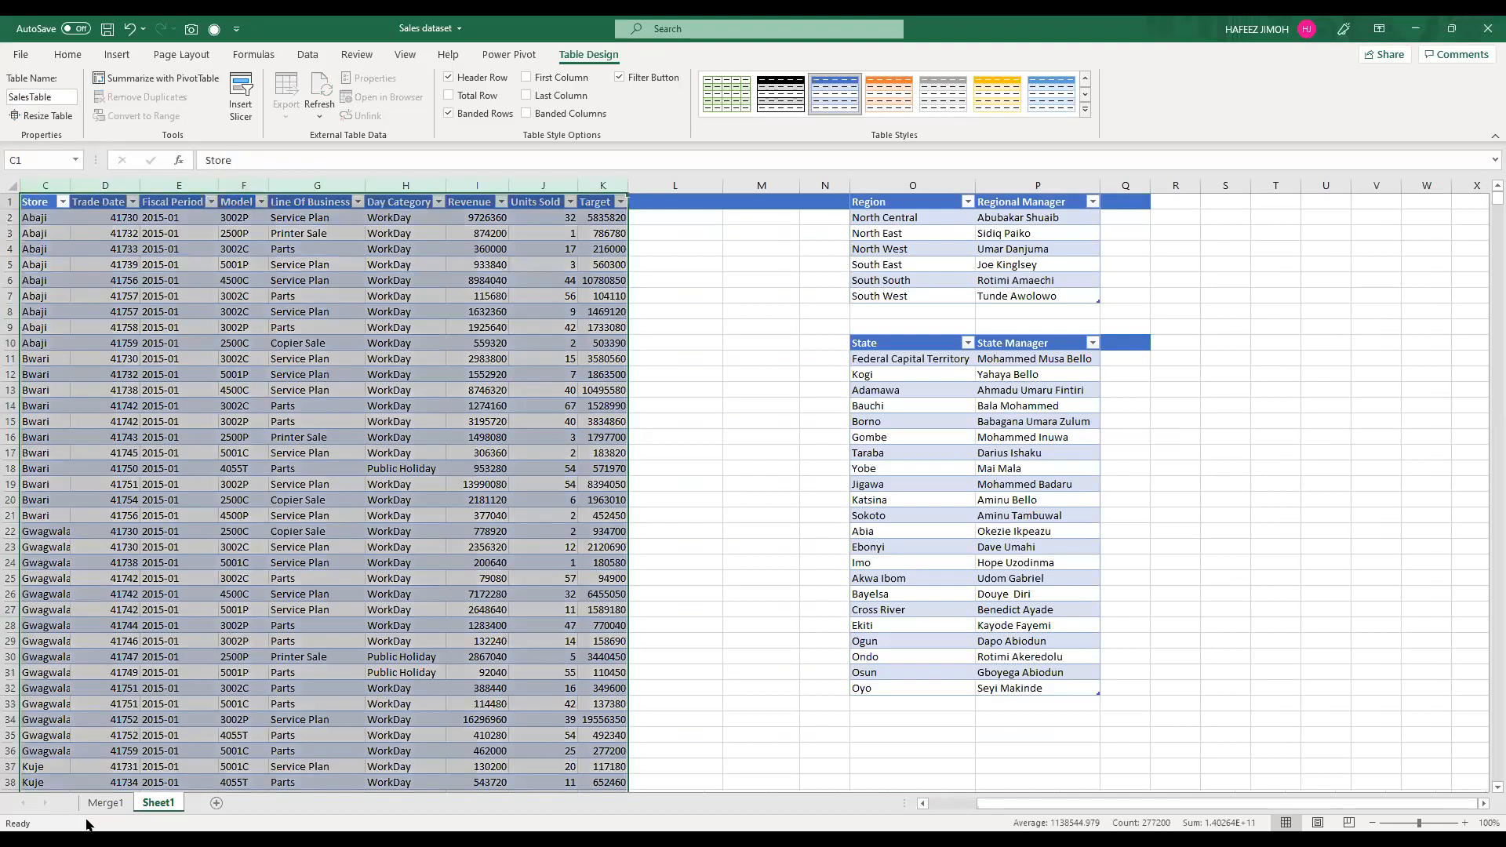
left_click(106, 803)
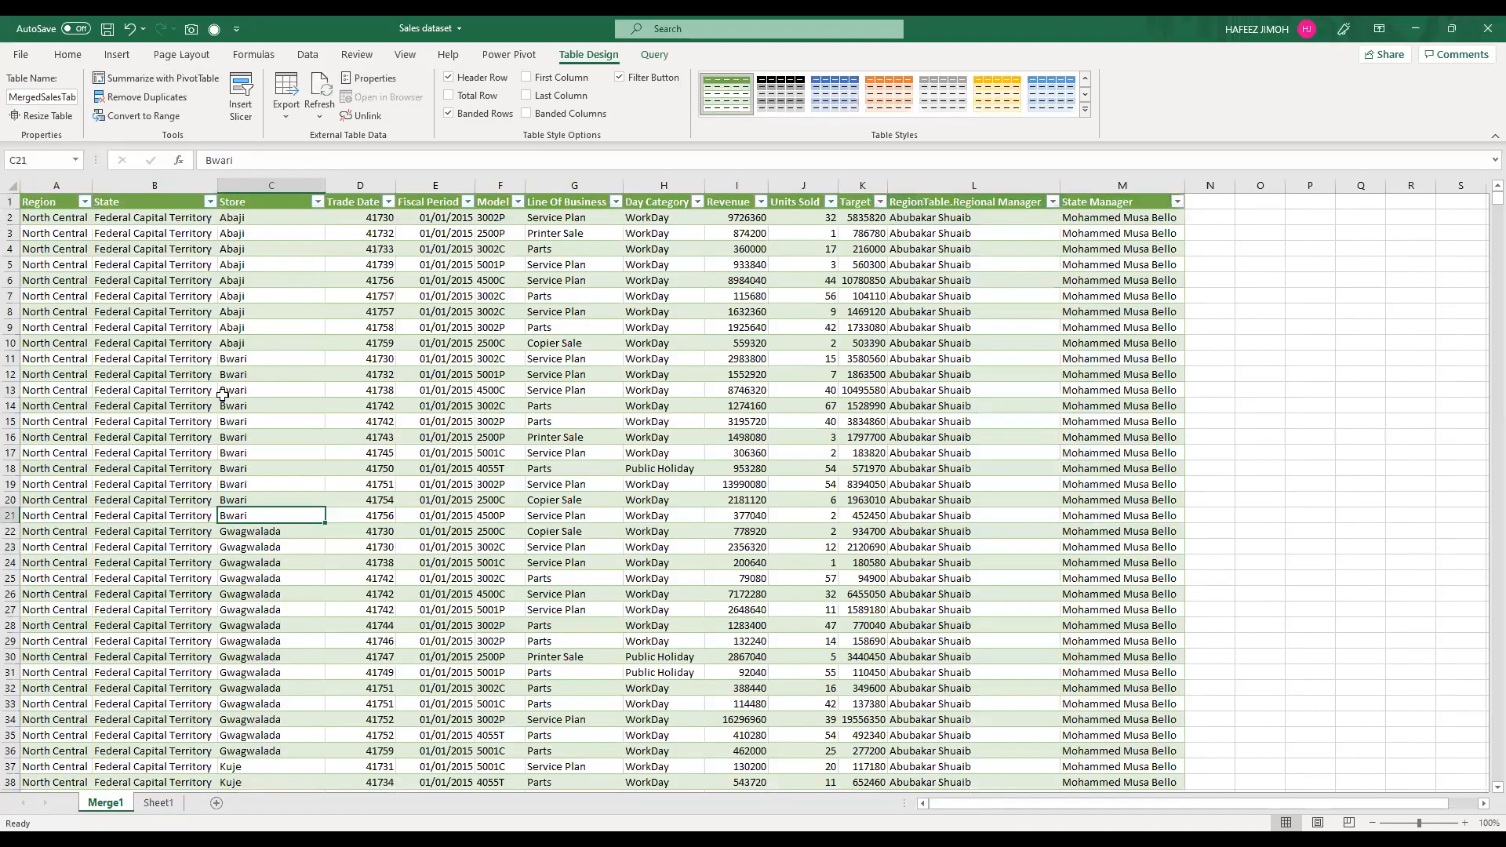
key("Left")
left_click(65, 185)
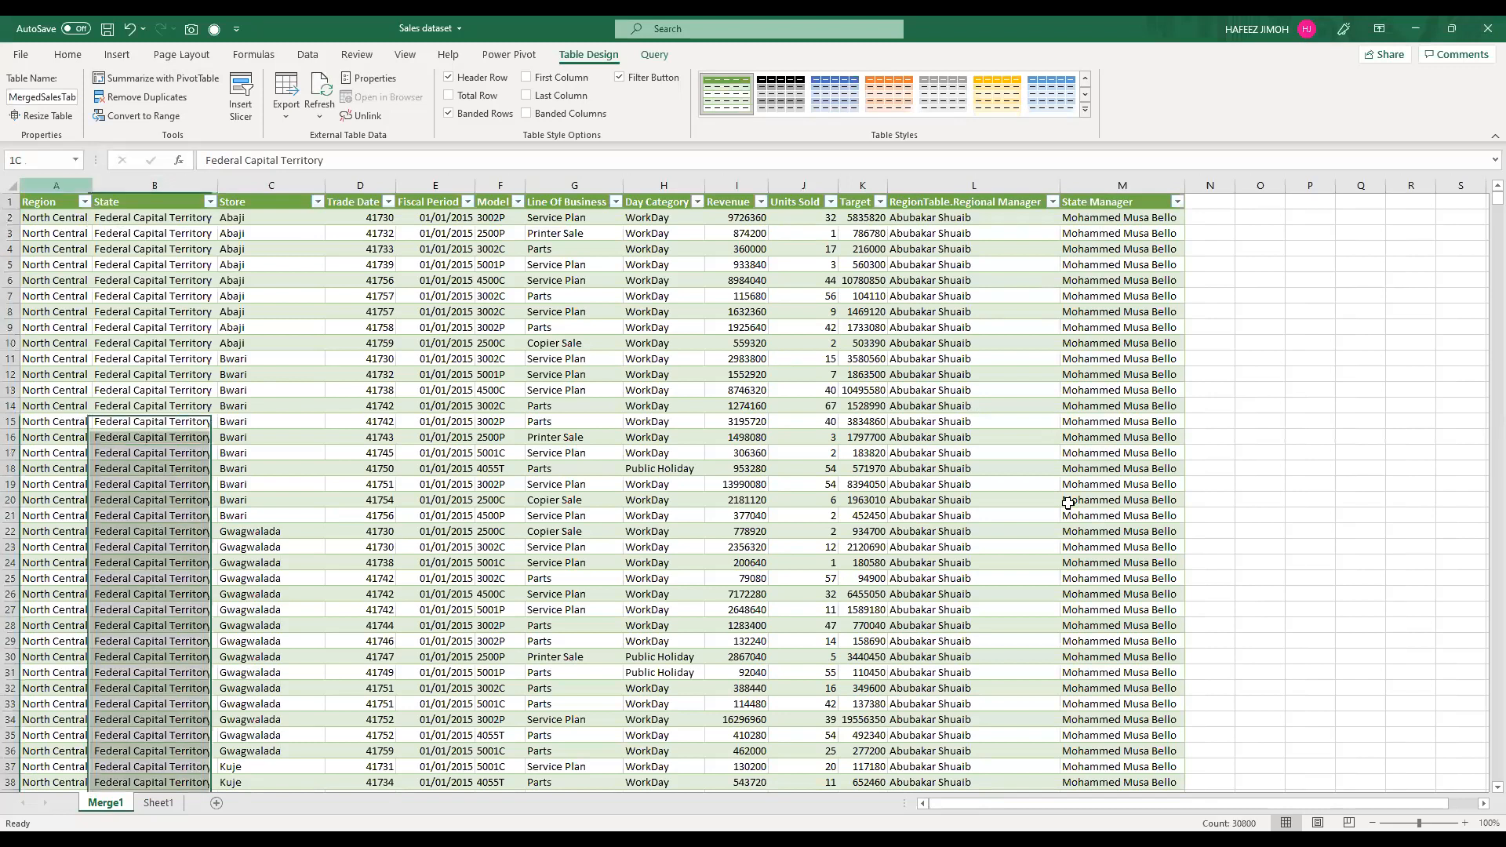
left_click(984, 187)
left_click(1151, 182)
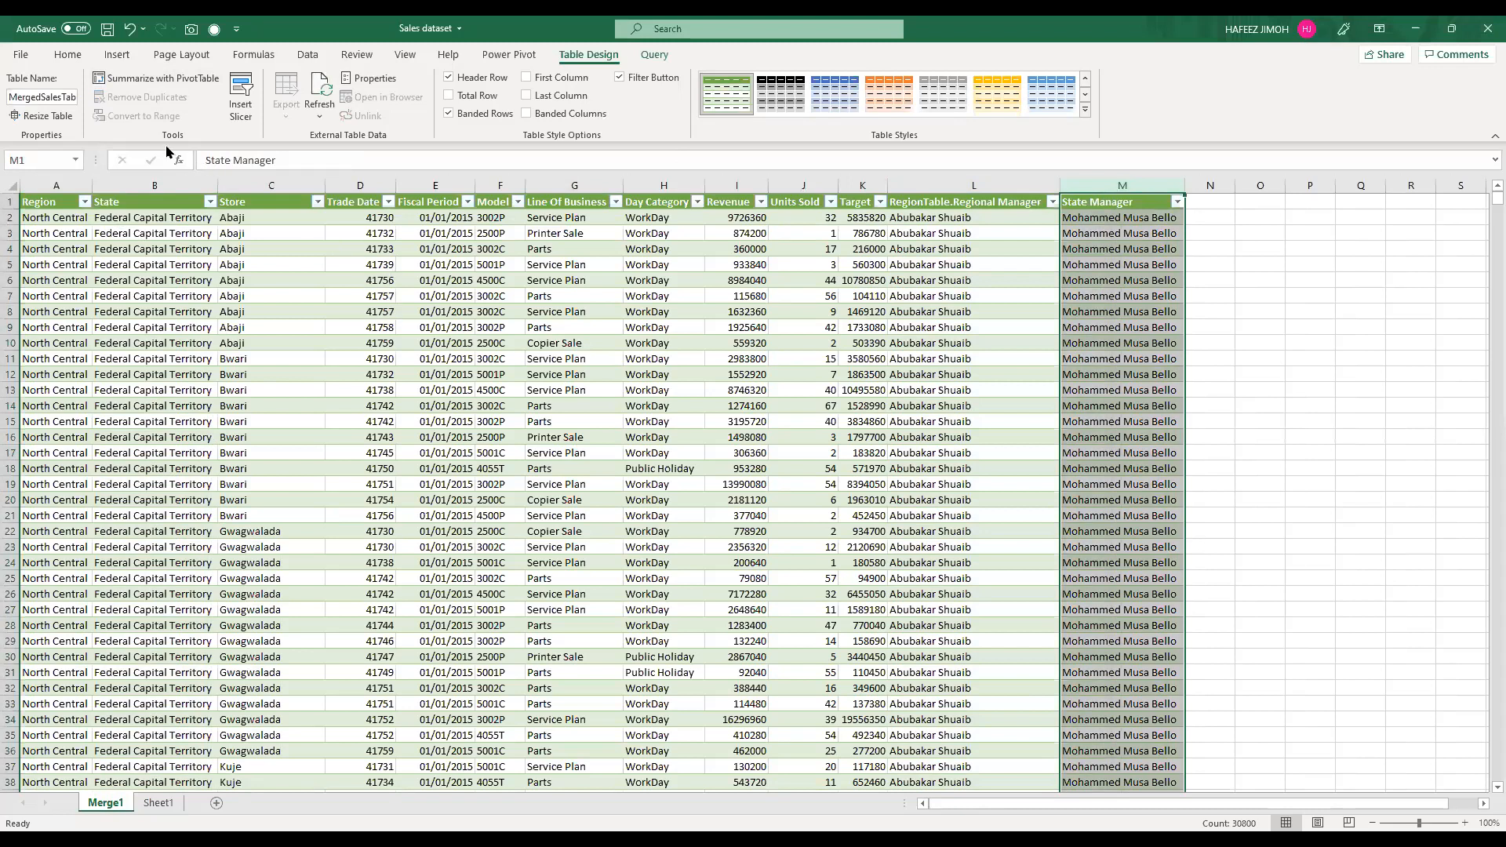
Step: Create a PivotTable from MergedSalesTable on a new worksheet
left_click(66, 54)
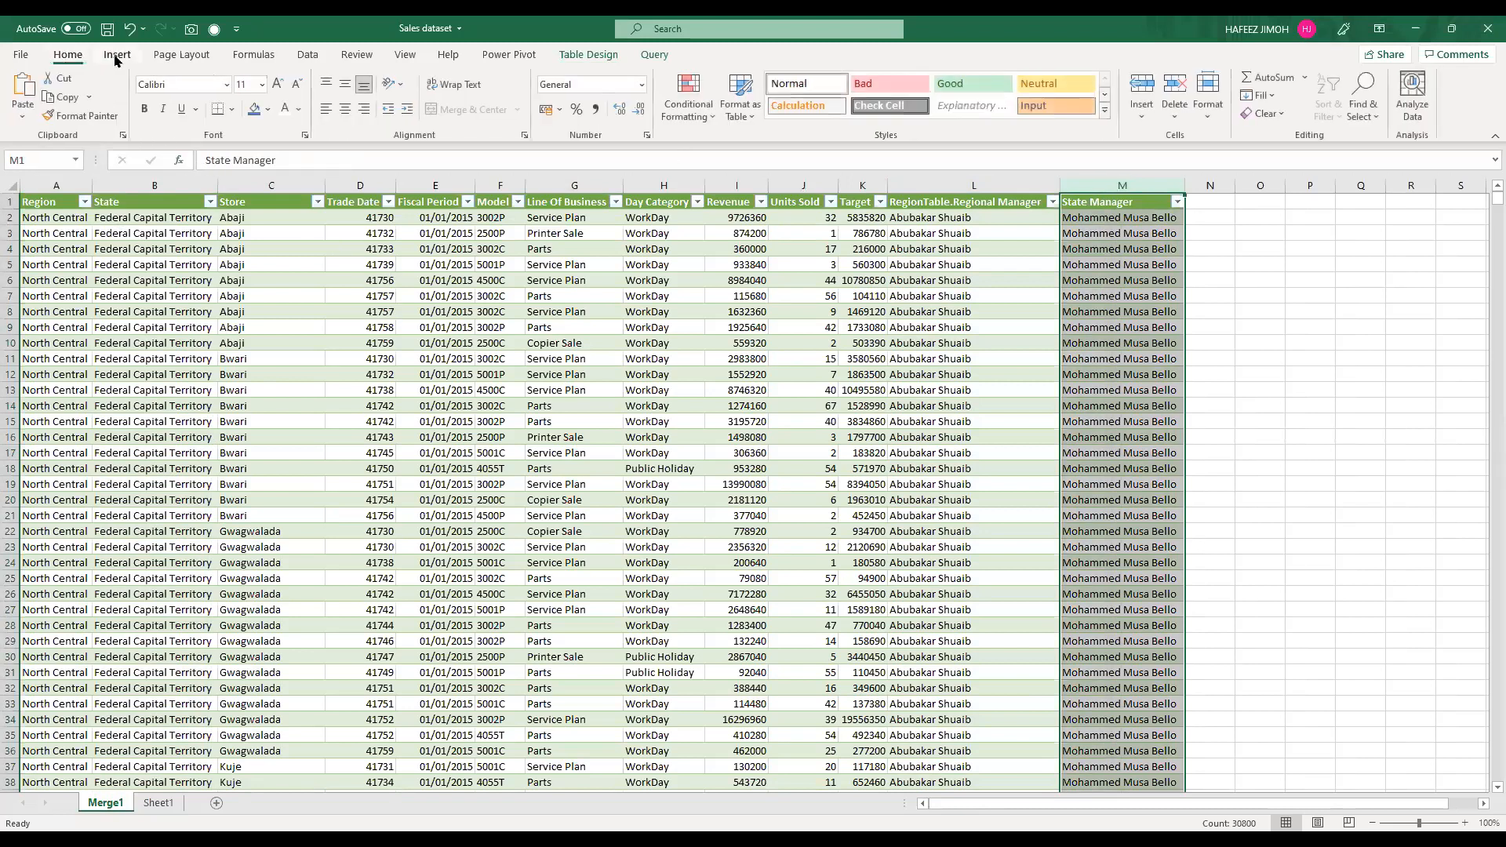
left_click(168, 424)
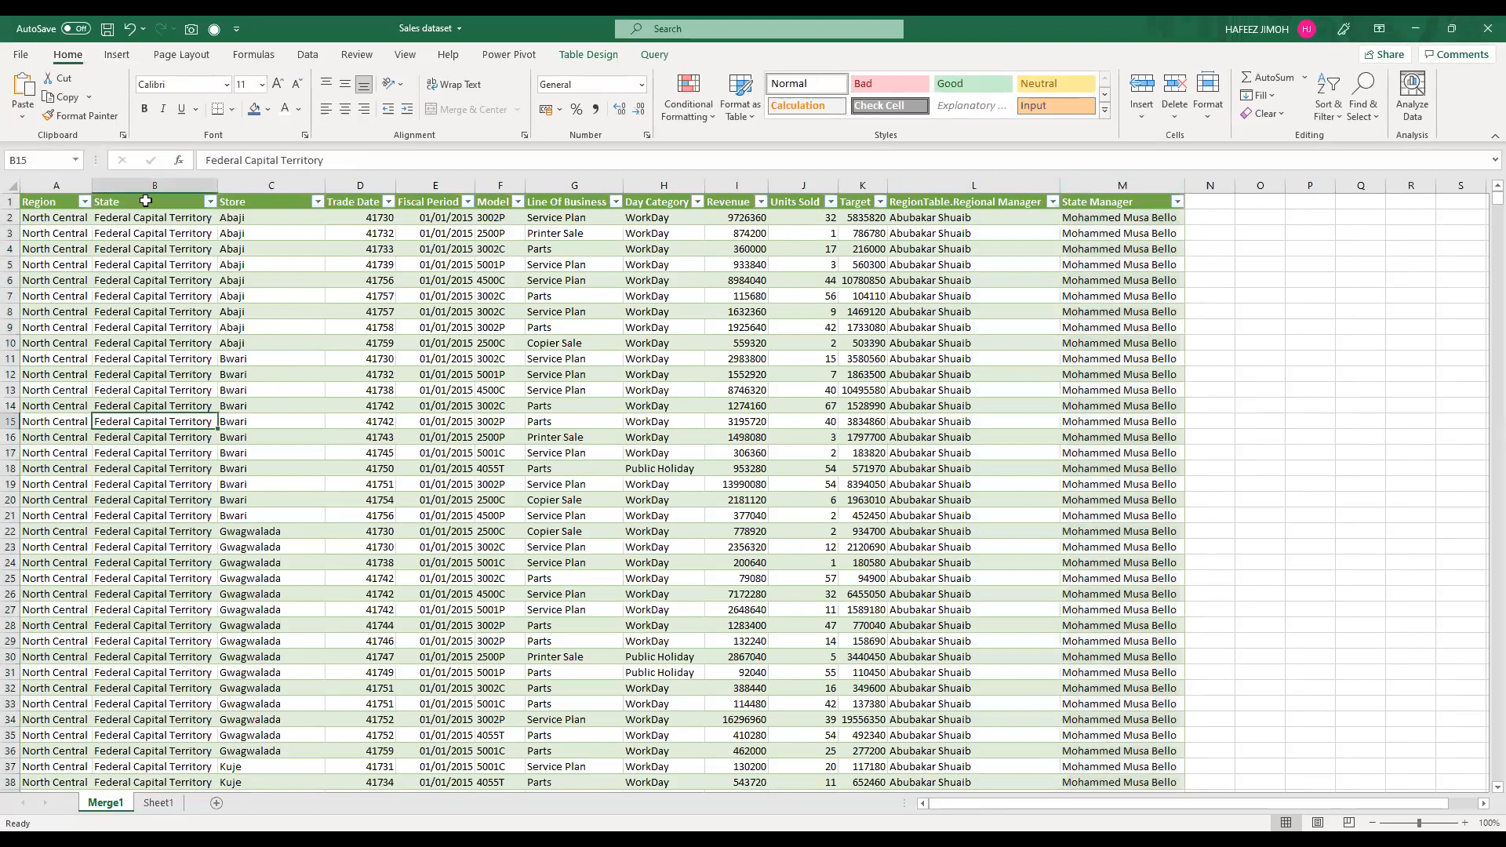
left_click(117, 55)
left_click(126, 251)
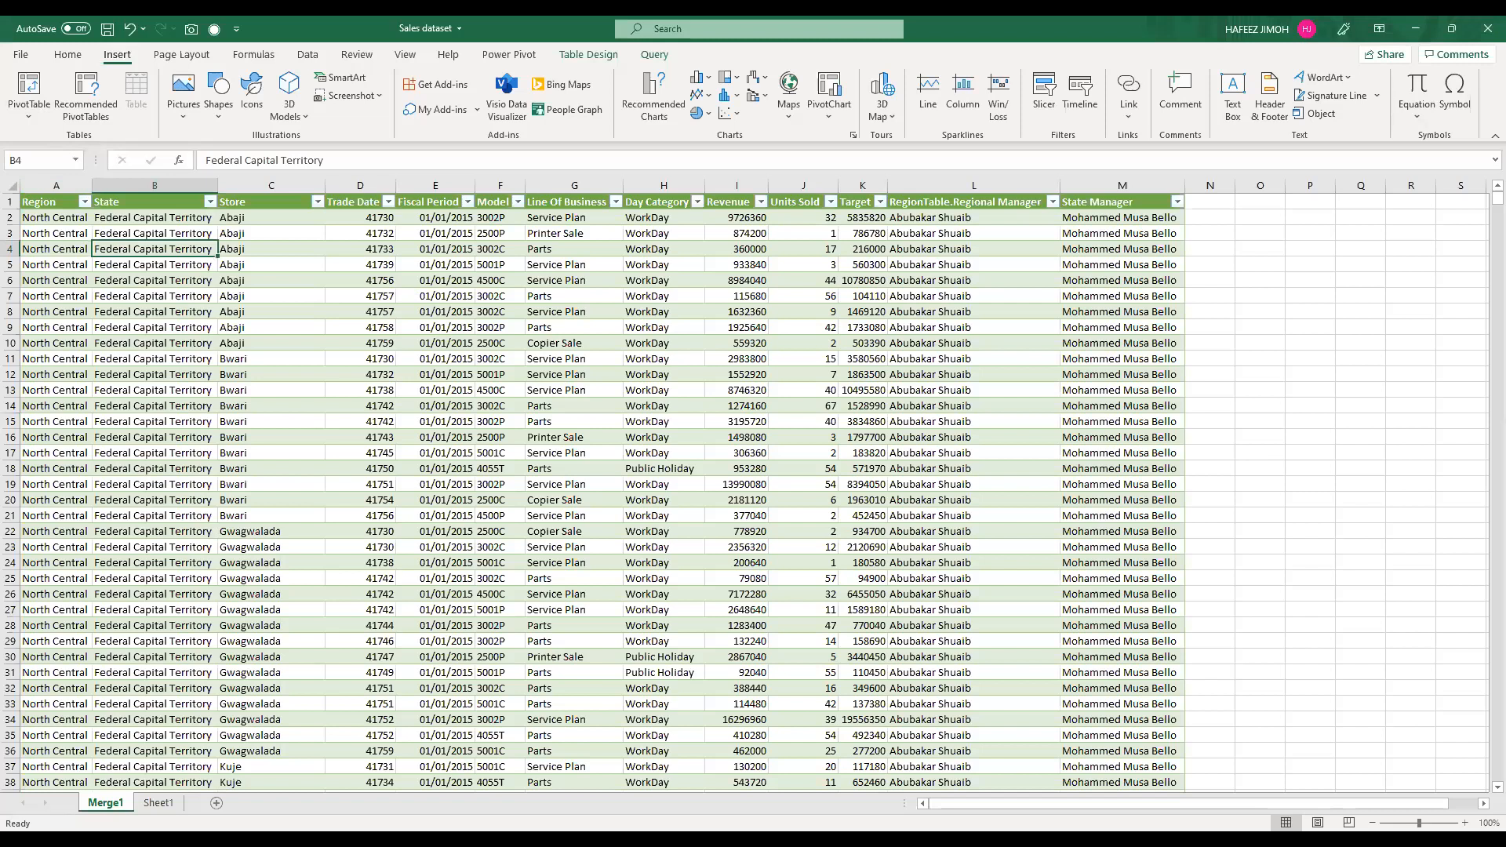
key("alt+Tab")
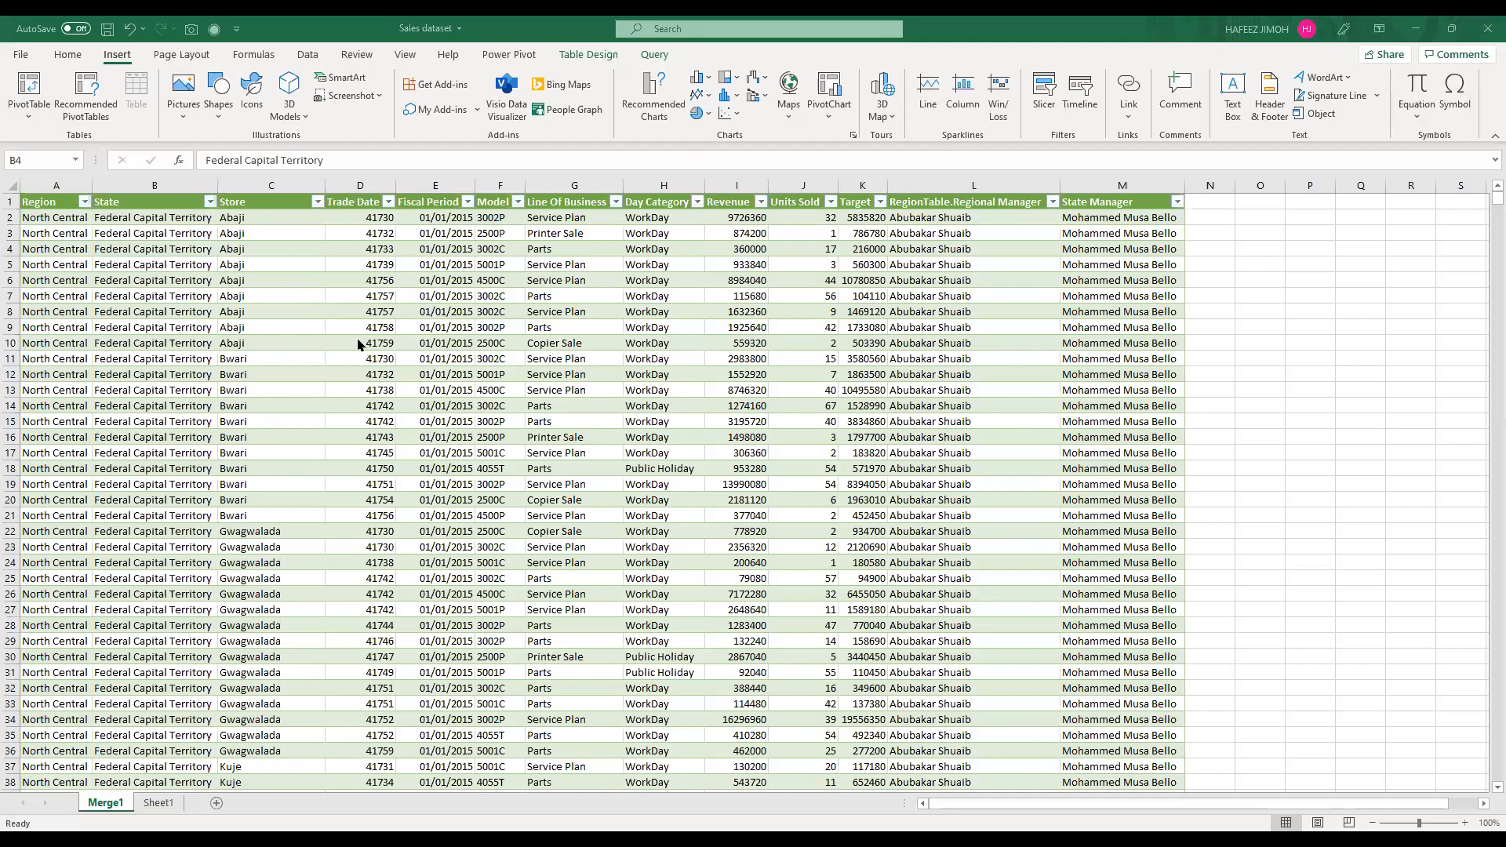
left_click(182, 265)
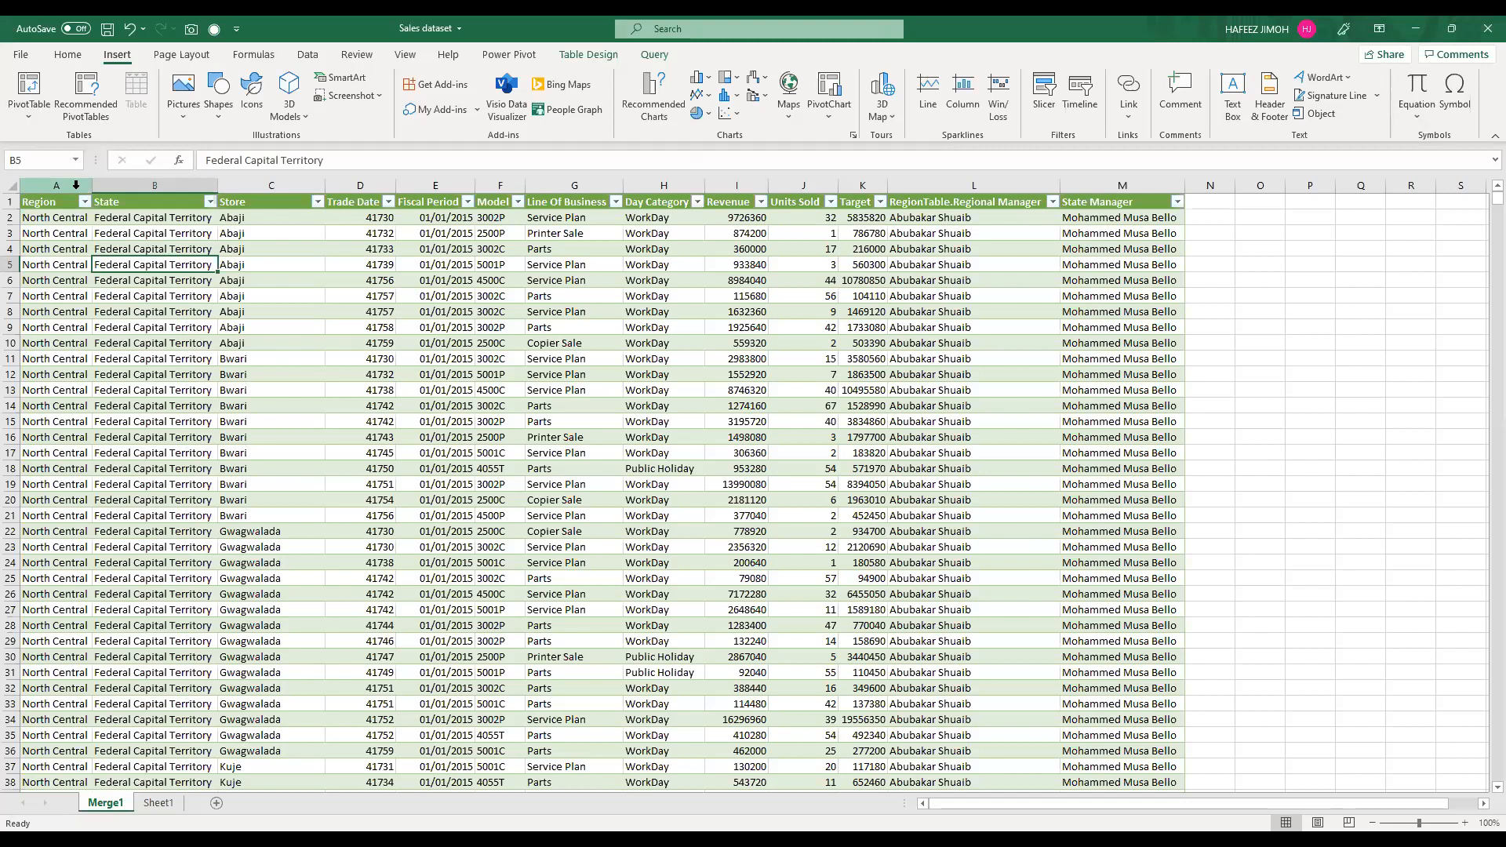
left_click(76, 185)
left_click(573, 387)
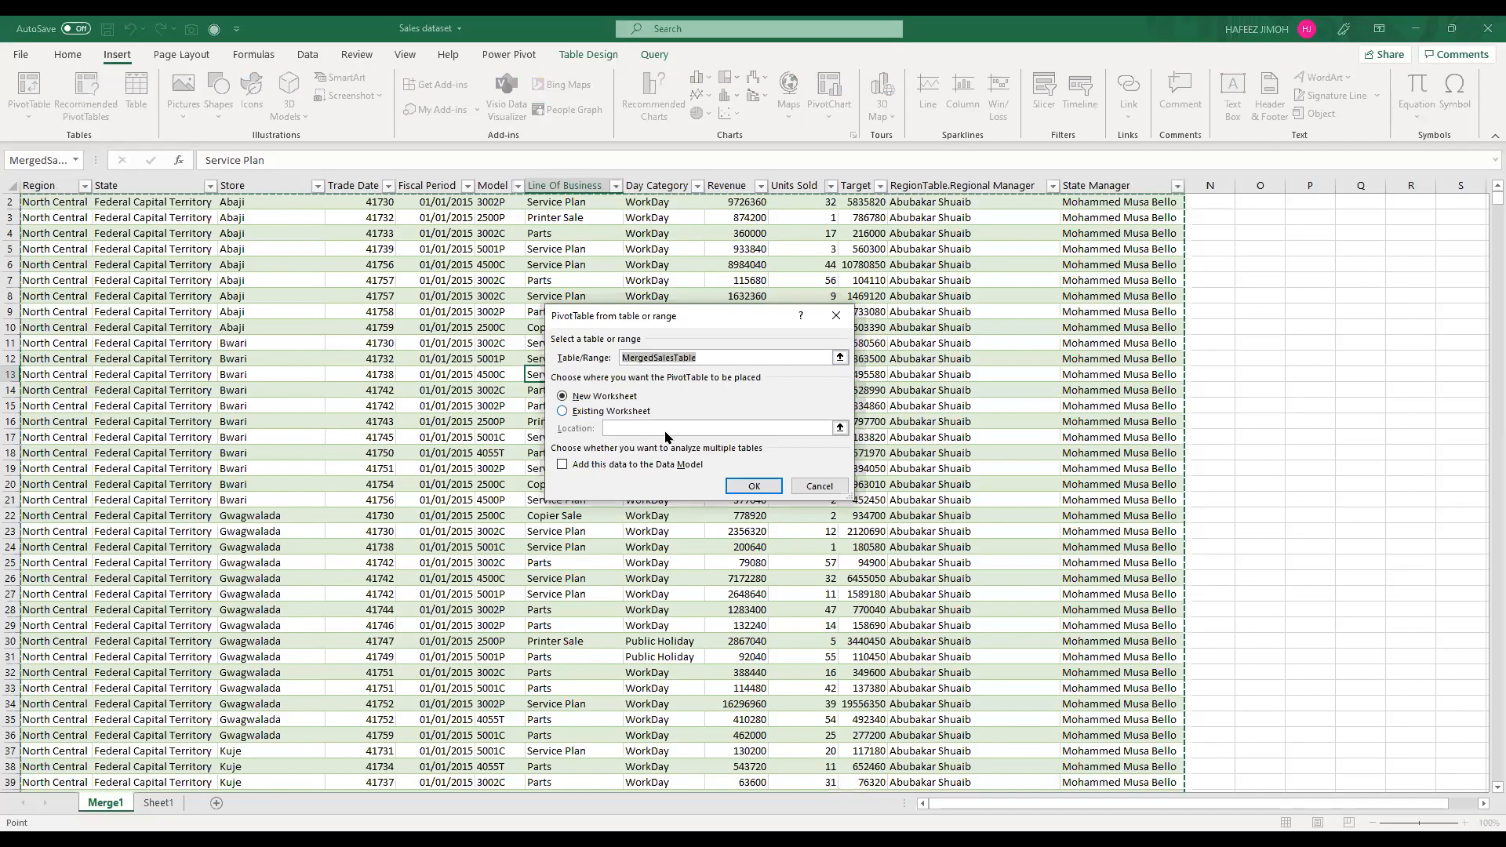
left_click(750, 486)
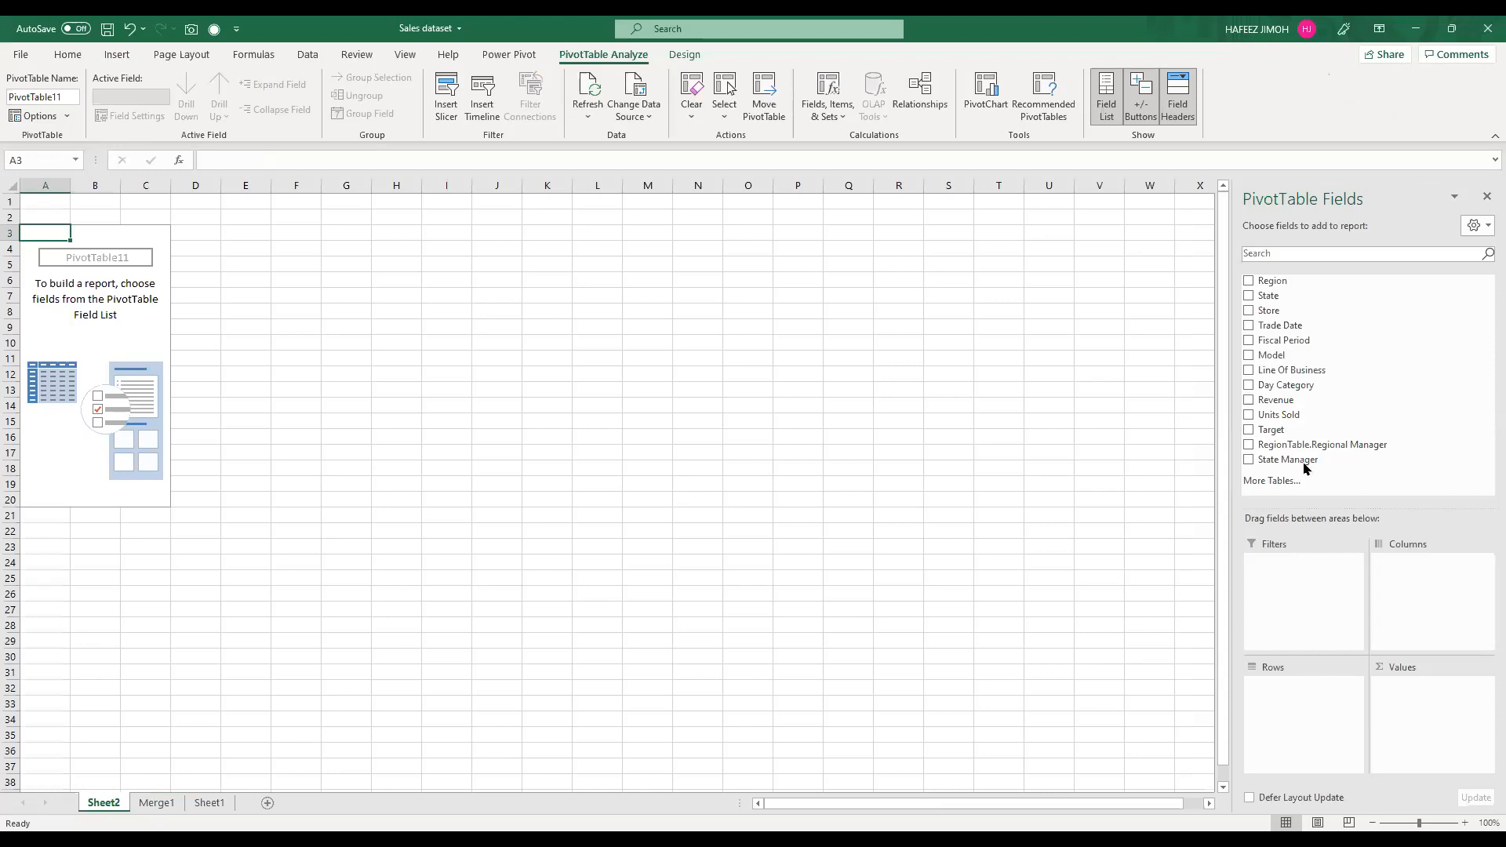
Step: Mark the PivotTable field list and compare its fields with the column headings of the merged table
left_click_drag(1277, 284, 1277, 287)
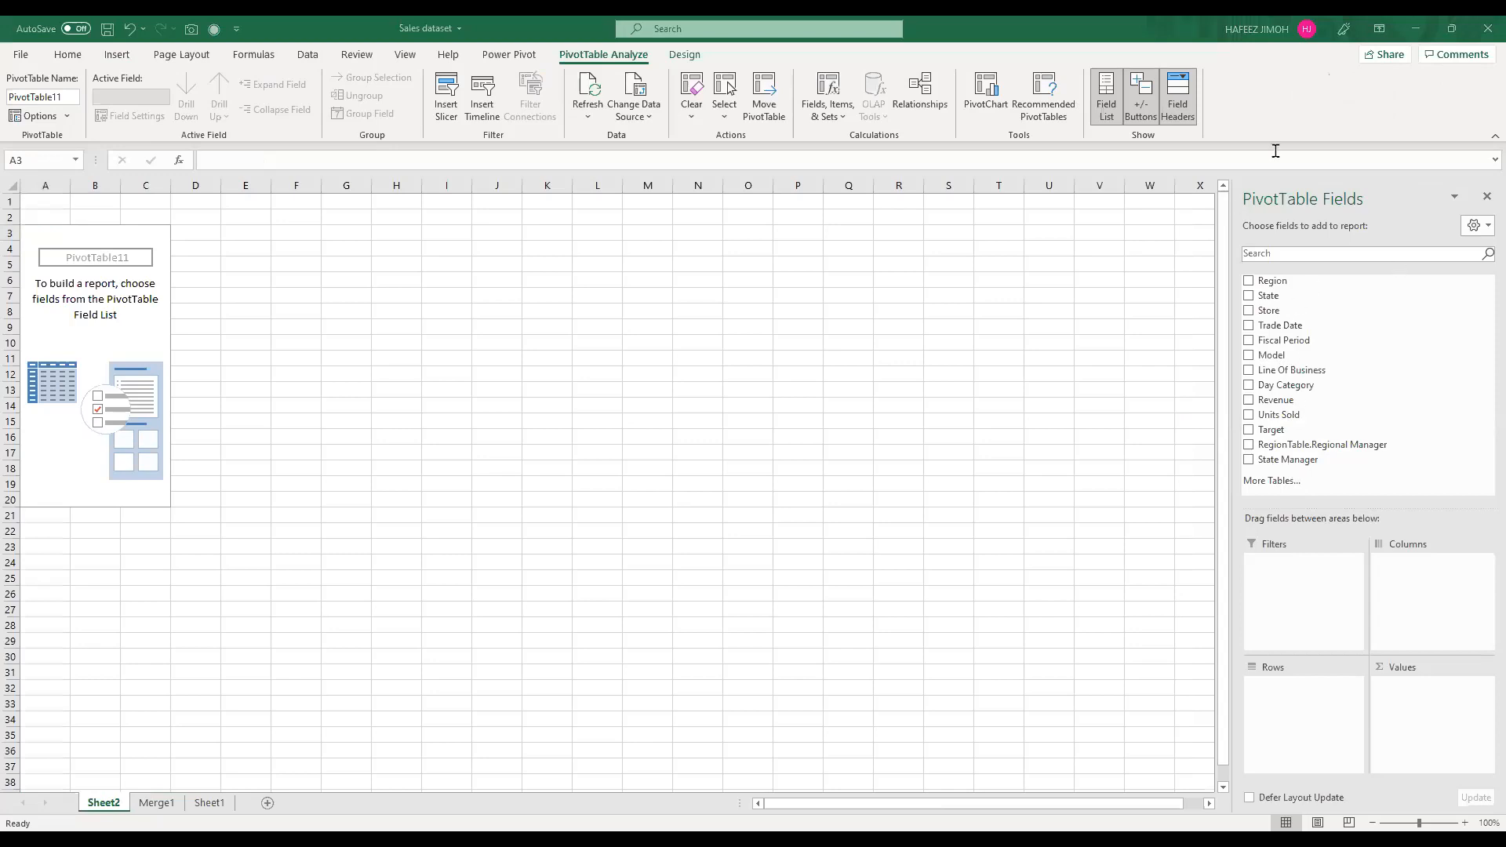
mouse_move(1415, 198)
left_mouse_down()
mouse_move(1090, 491)
mouse_move(1402, 145)
left_mouse_up()
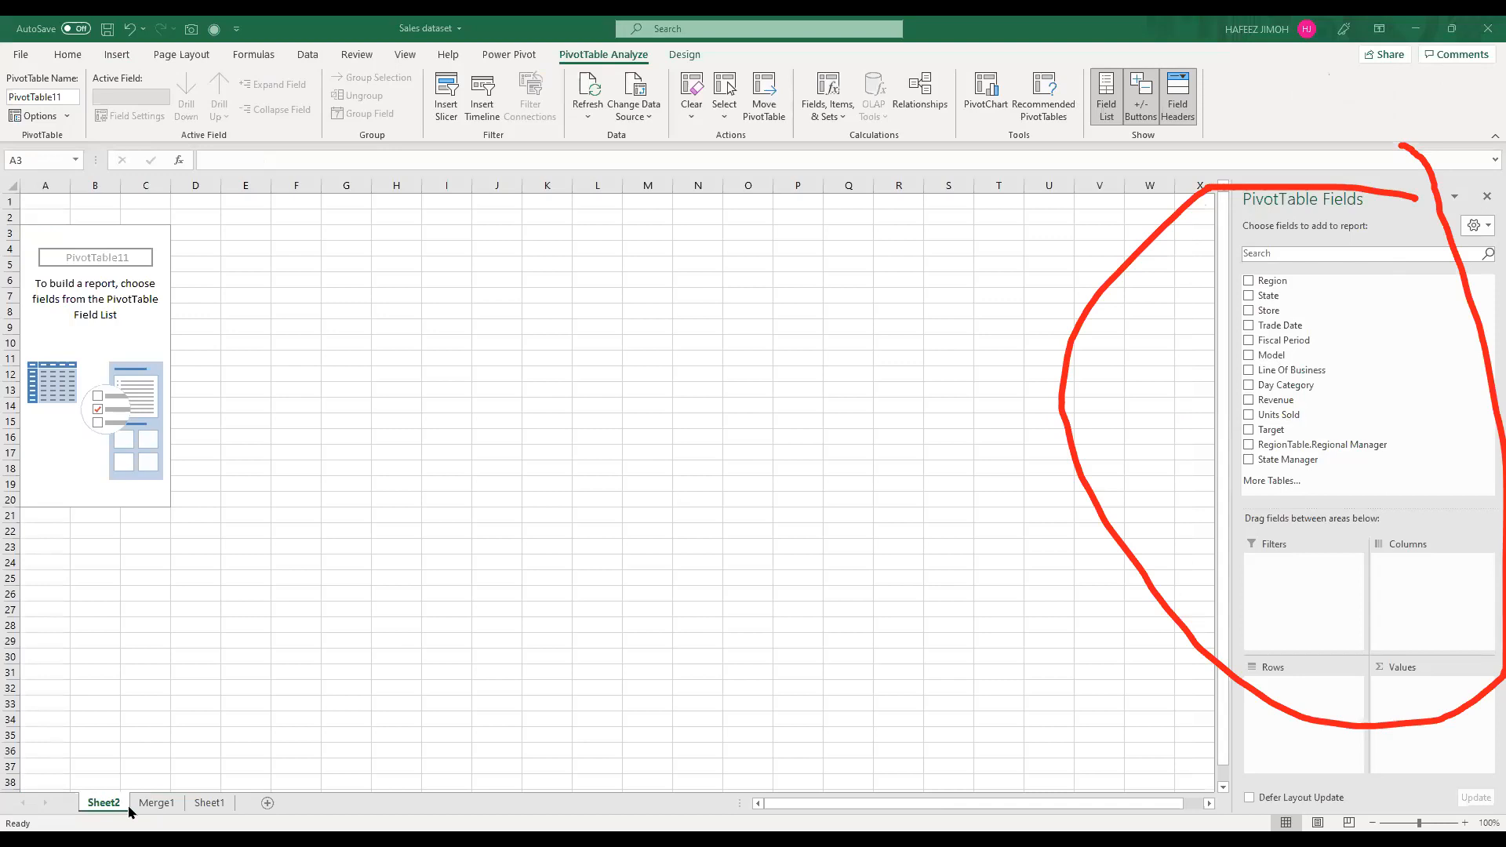
left_click(157, 804)
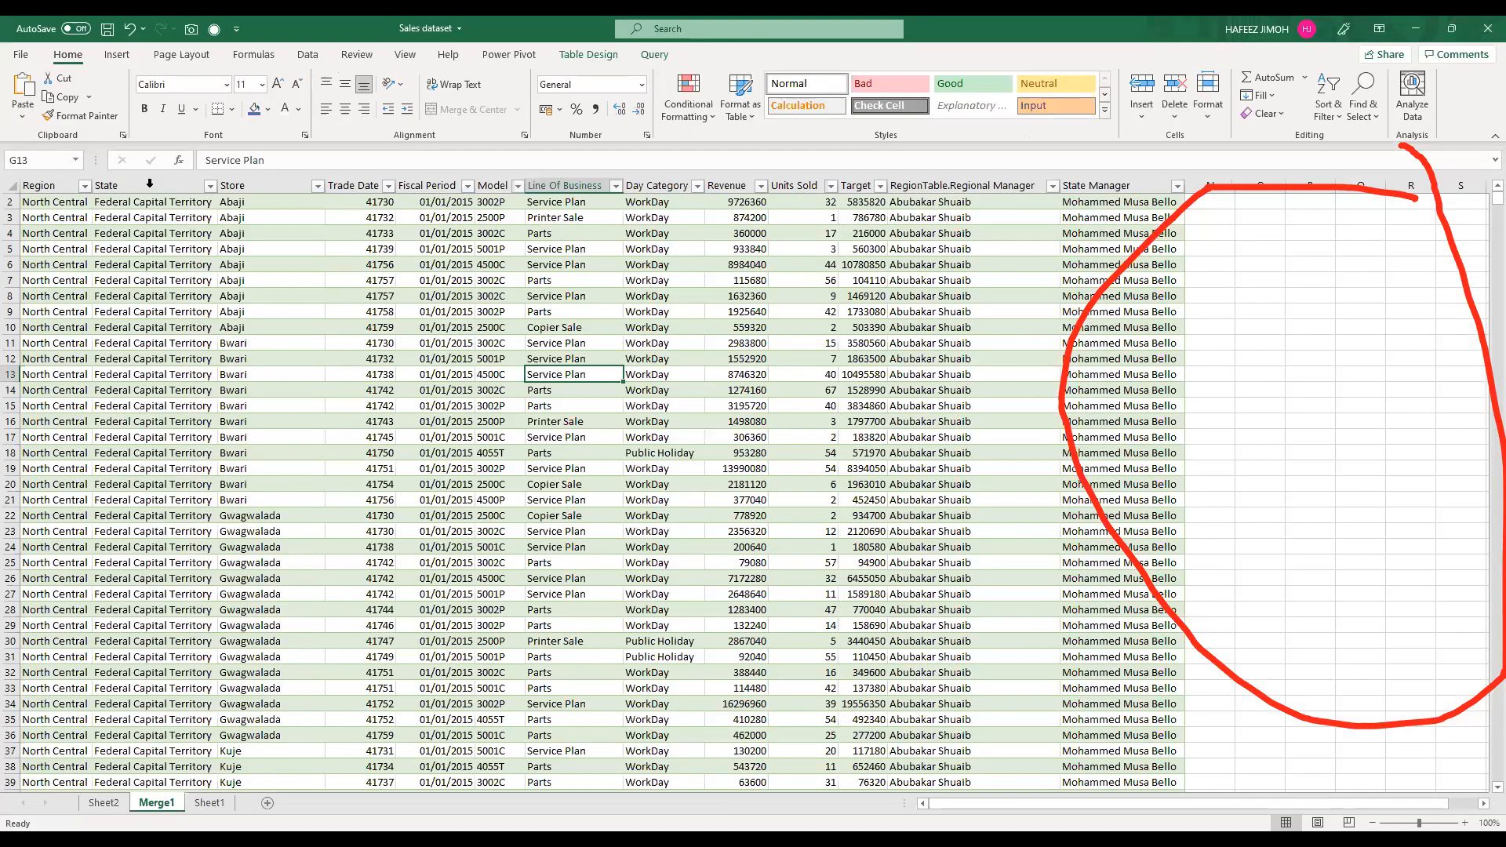
left_click(113, 794)
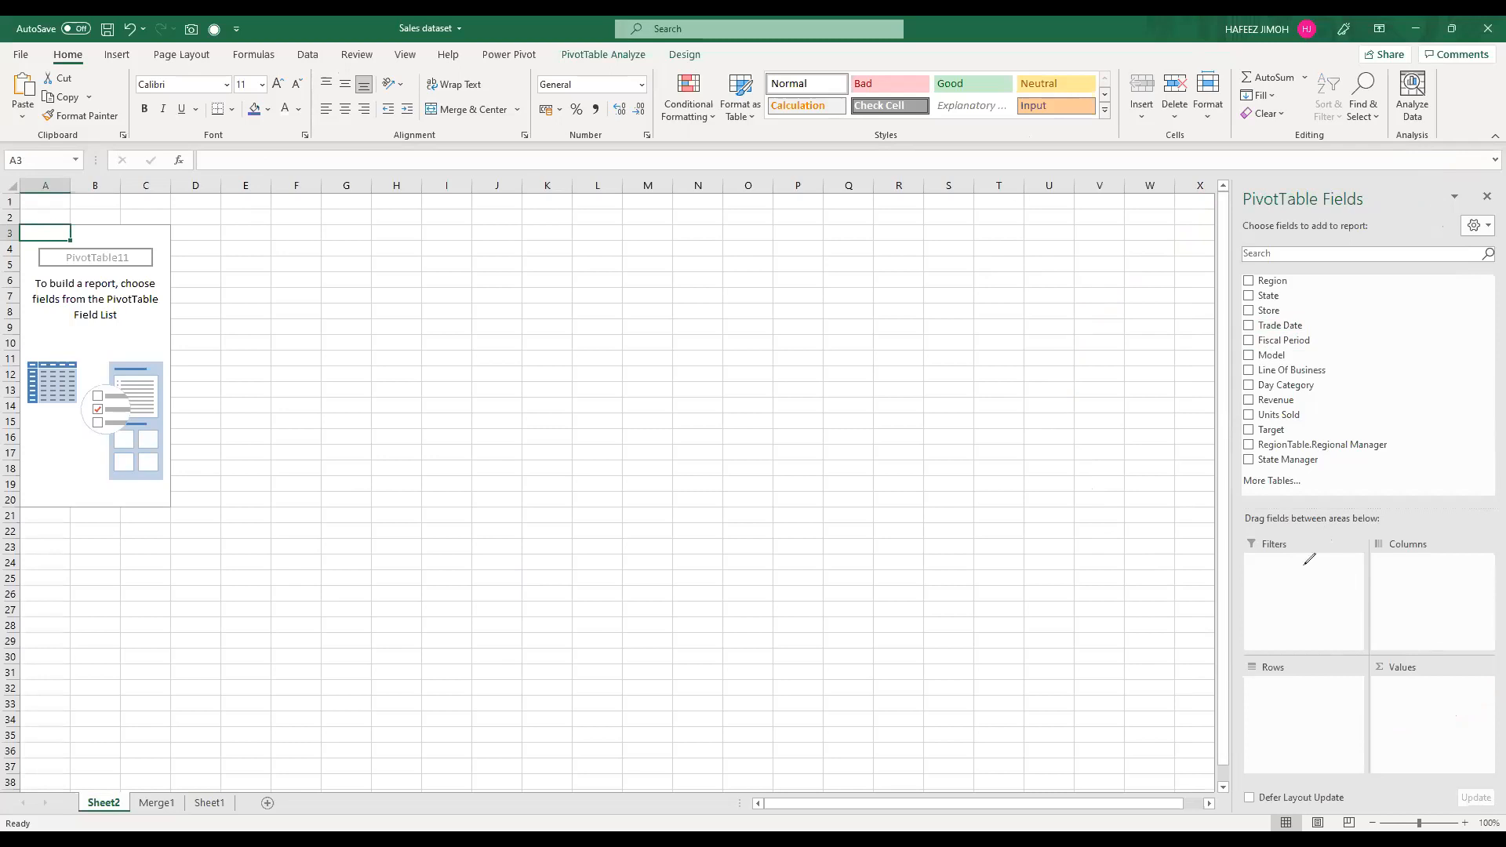
Step: Circle the Filters, Columns, Rows and Values areas of the PivotTable field list in red ink
left_click_drag(1304, 559, 1304, 565)
mouse_move(1404, 564)
left_mouse_down()
mouse_move(1392, 607)
mouse_move(1424, 573)
mouse_move(1400, 558)
left_mouse_up()
left_click_drag(1272, 693, 1294, 691)
left_click_drag(1422, 676, 1427, 681)
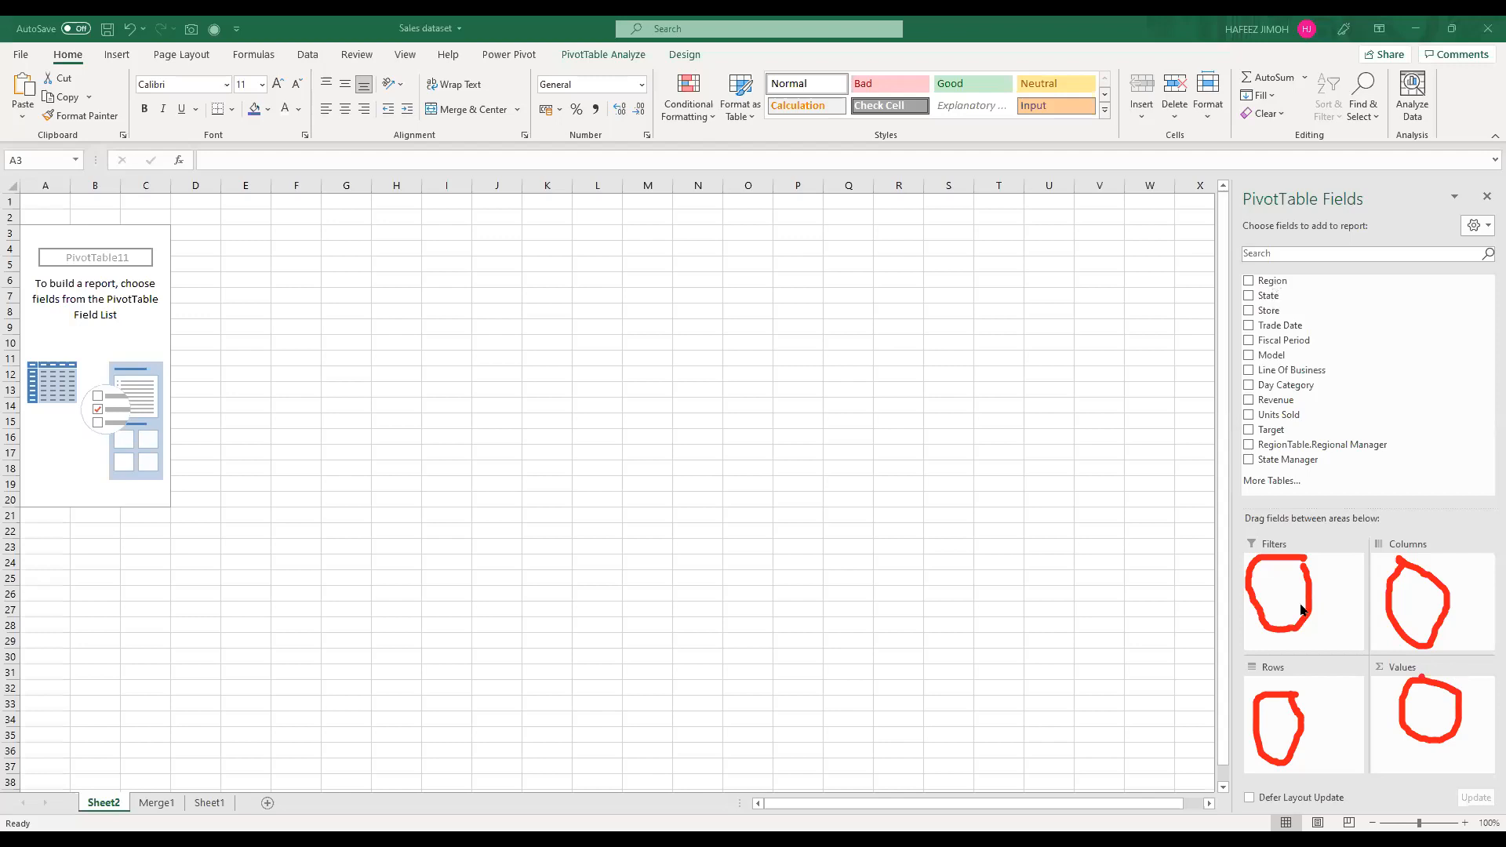
Step: Add Region to the PivotTable's rows and move the PivotTable so that it starts in cell C4
left_click(1306, 695)
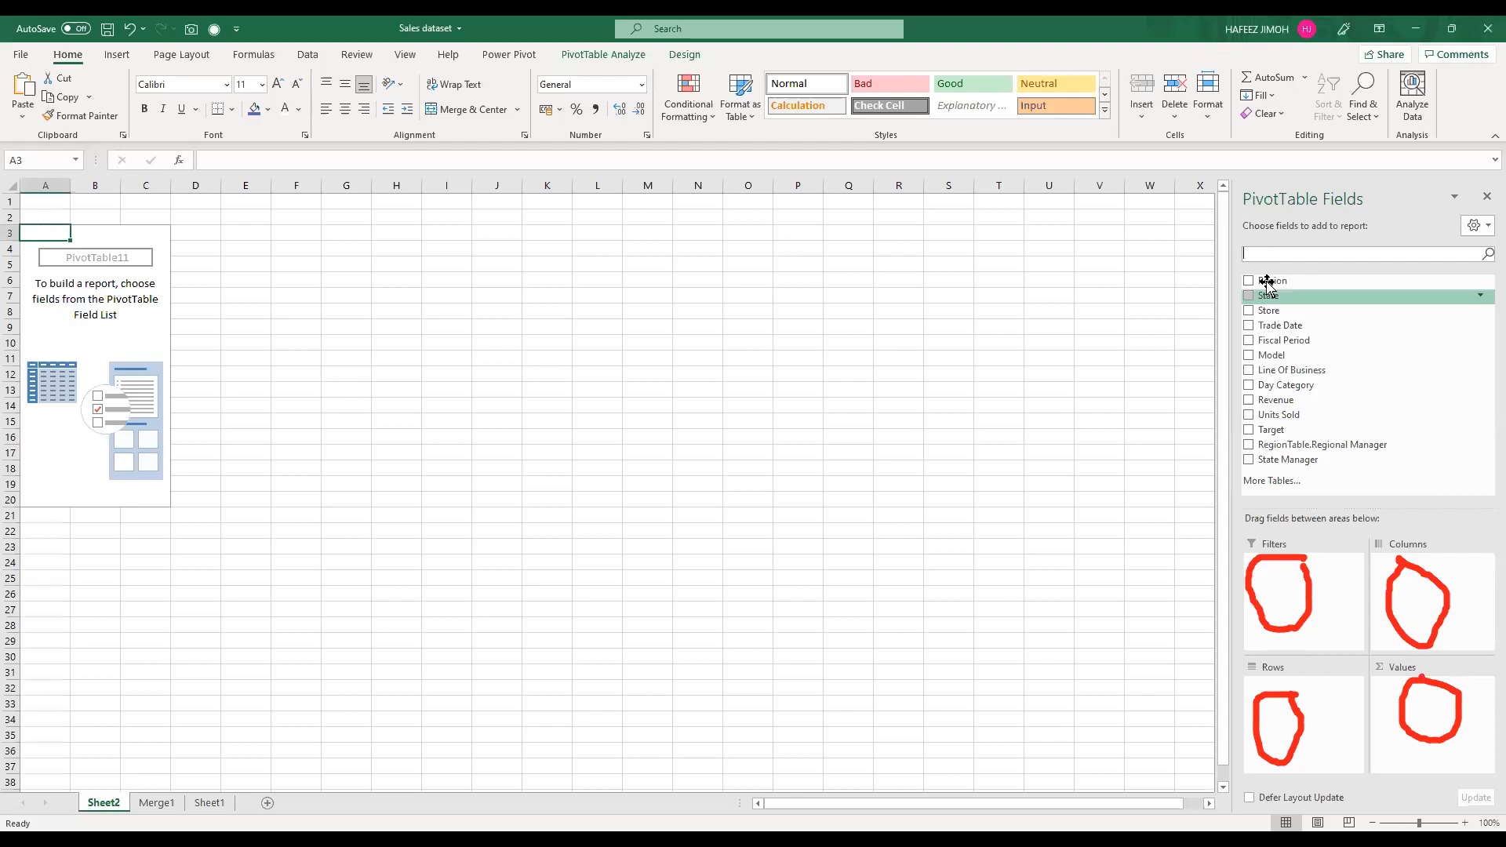
left_click_drag(1269, 284, 1311, 714)
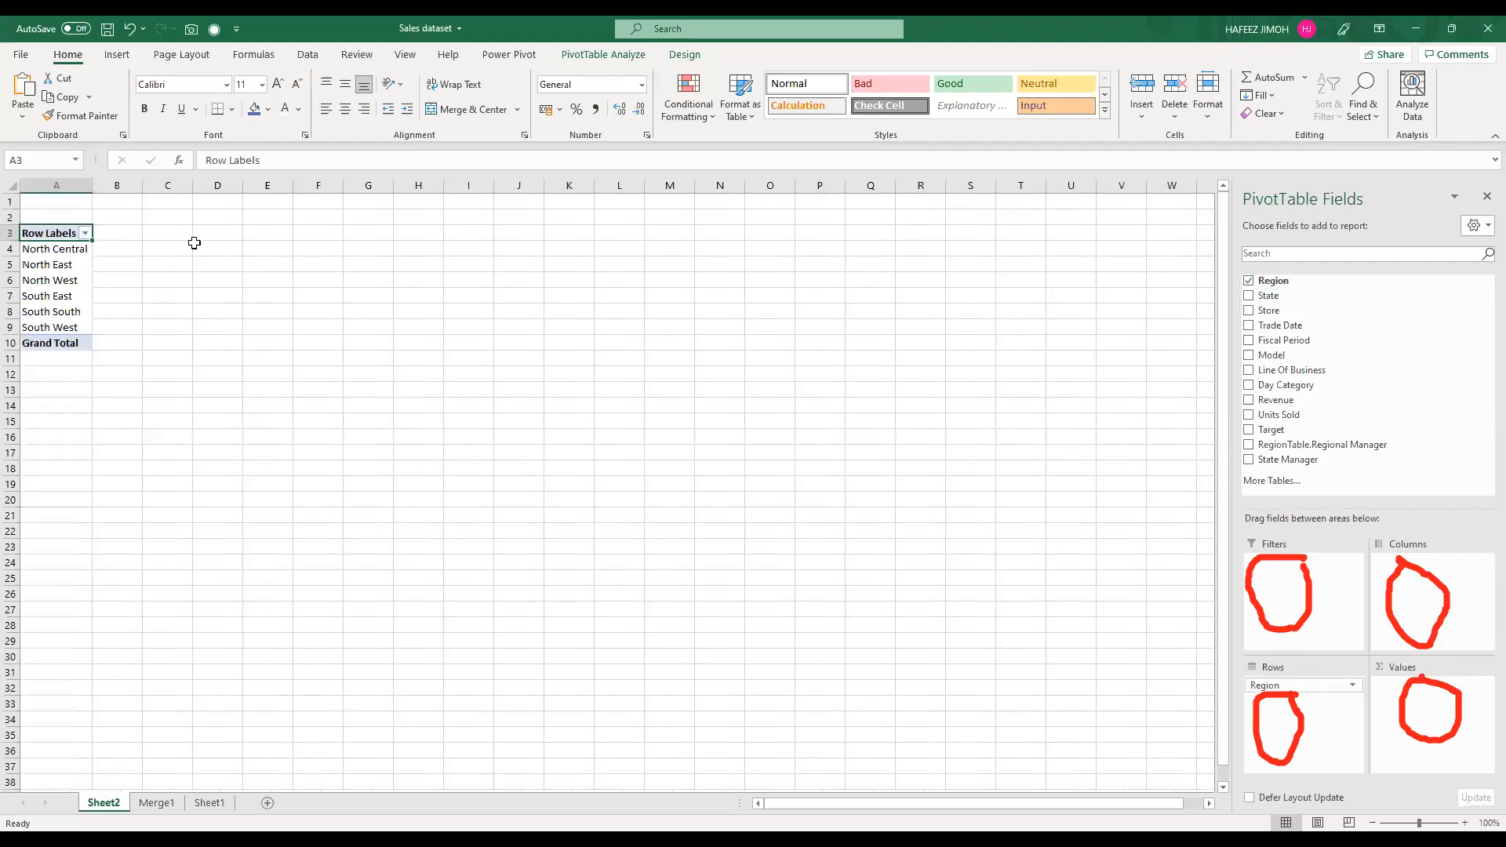
left_click_drag(59, 236, 67, 342)
key("ctrl+c")
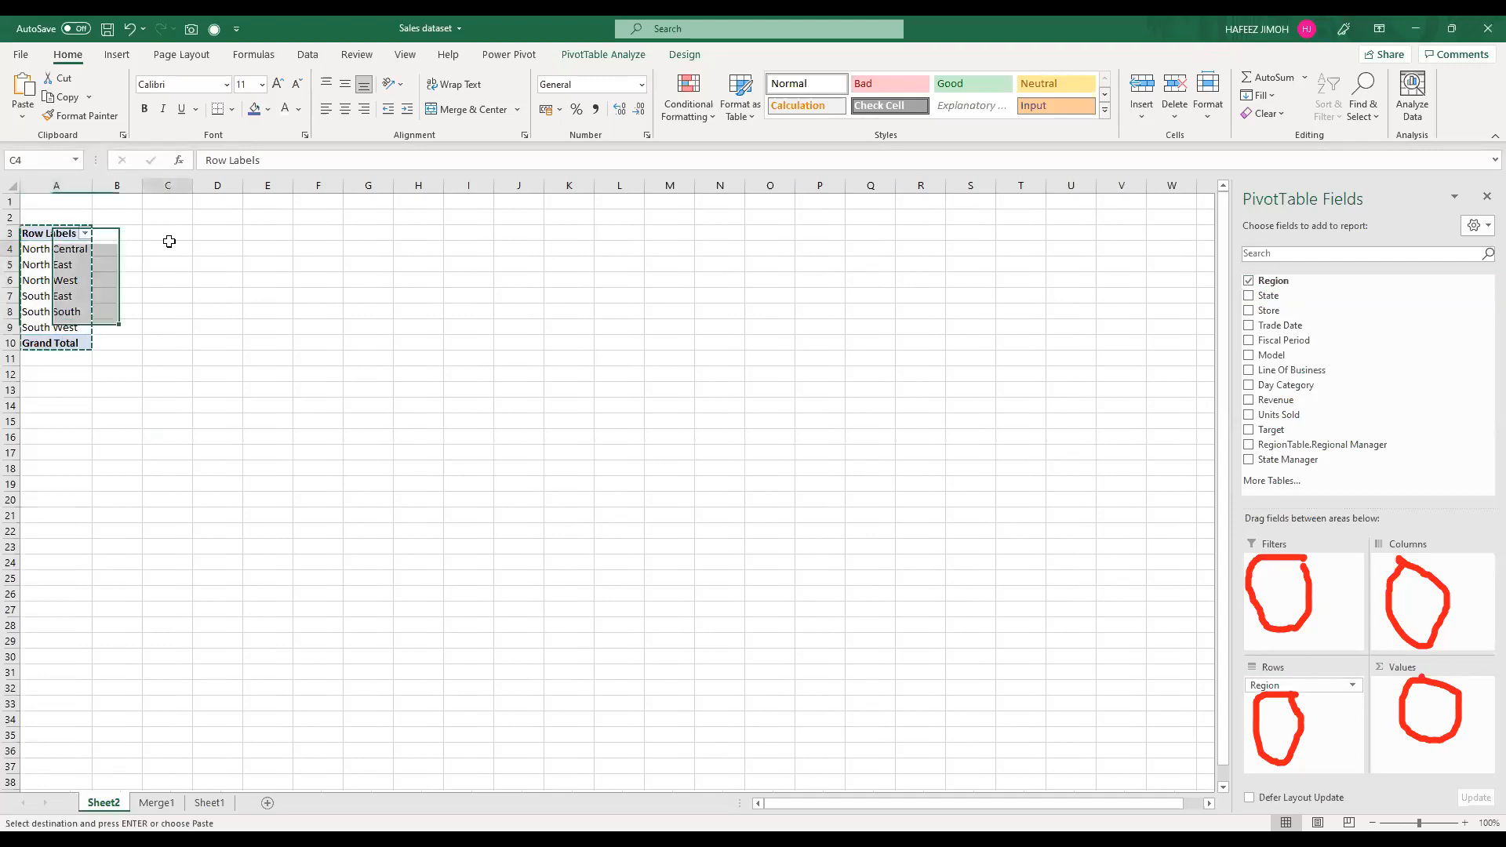
left_click(173, 248)
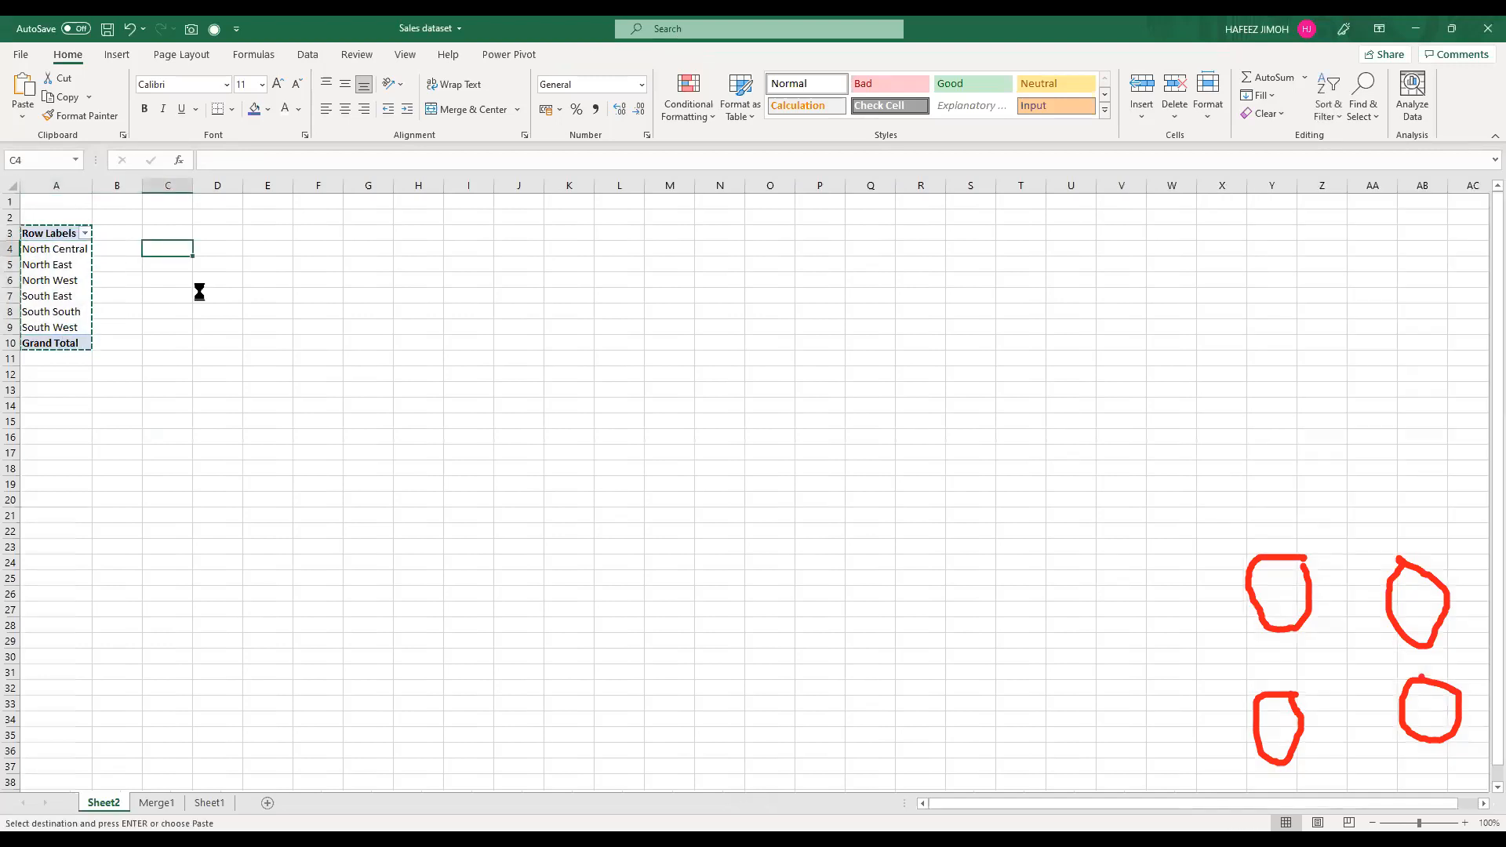
key("Return")
Step: Widen column C around the region labels and add Revenue to the PivotTable's values as a sum
scroll(235, 292, "up", 3)
scroll(312, 196, "up", 4)
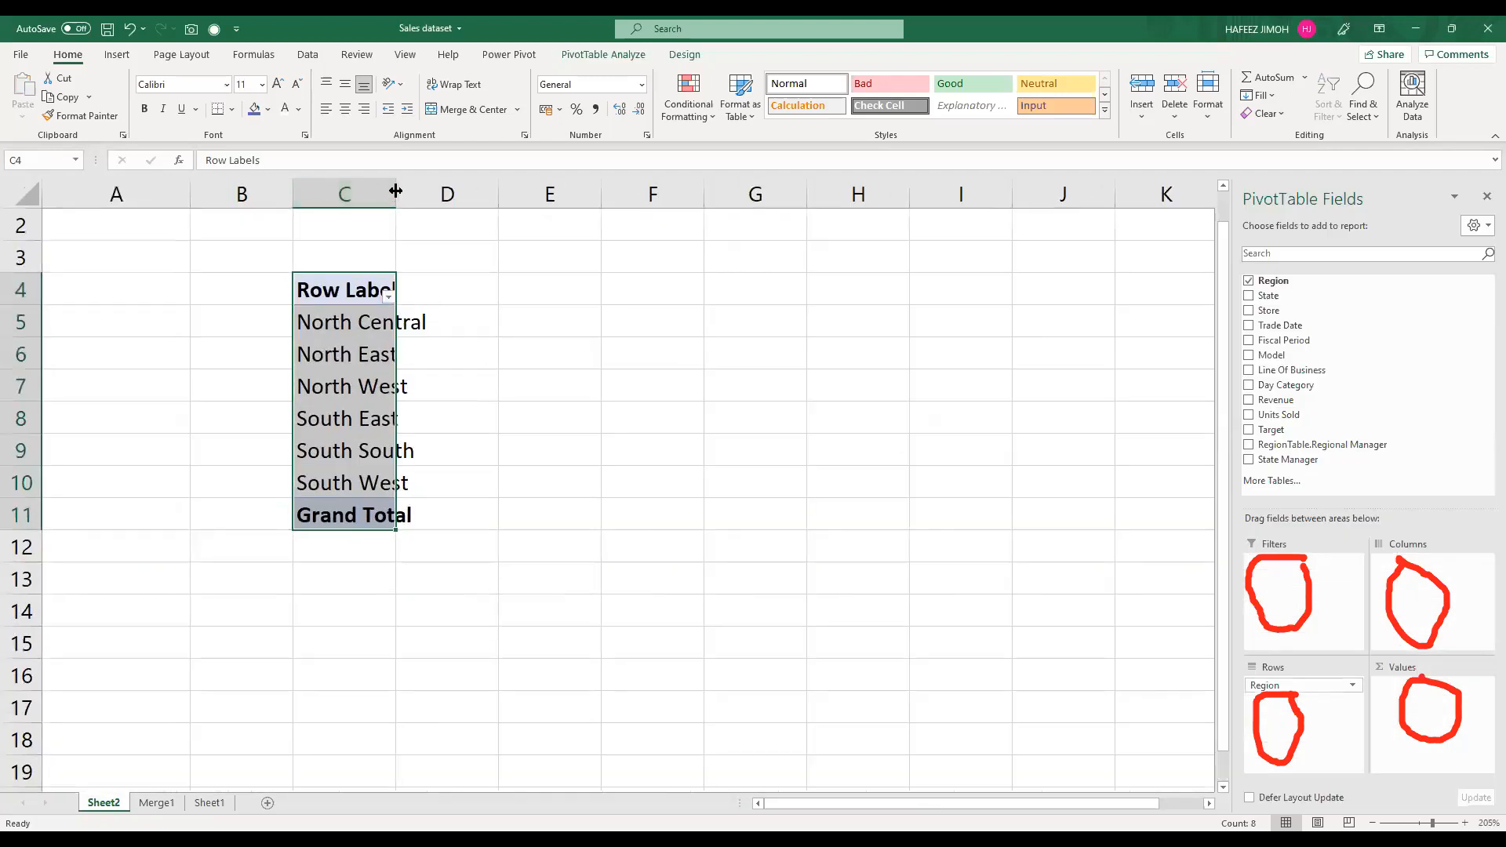
double_click(396, 190)
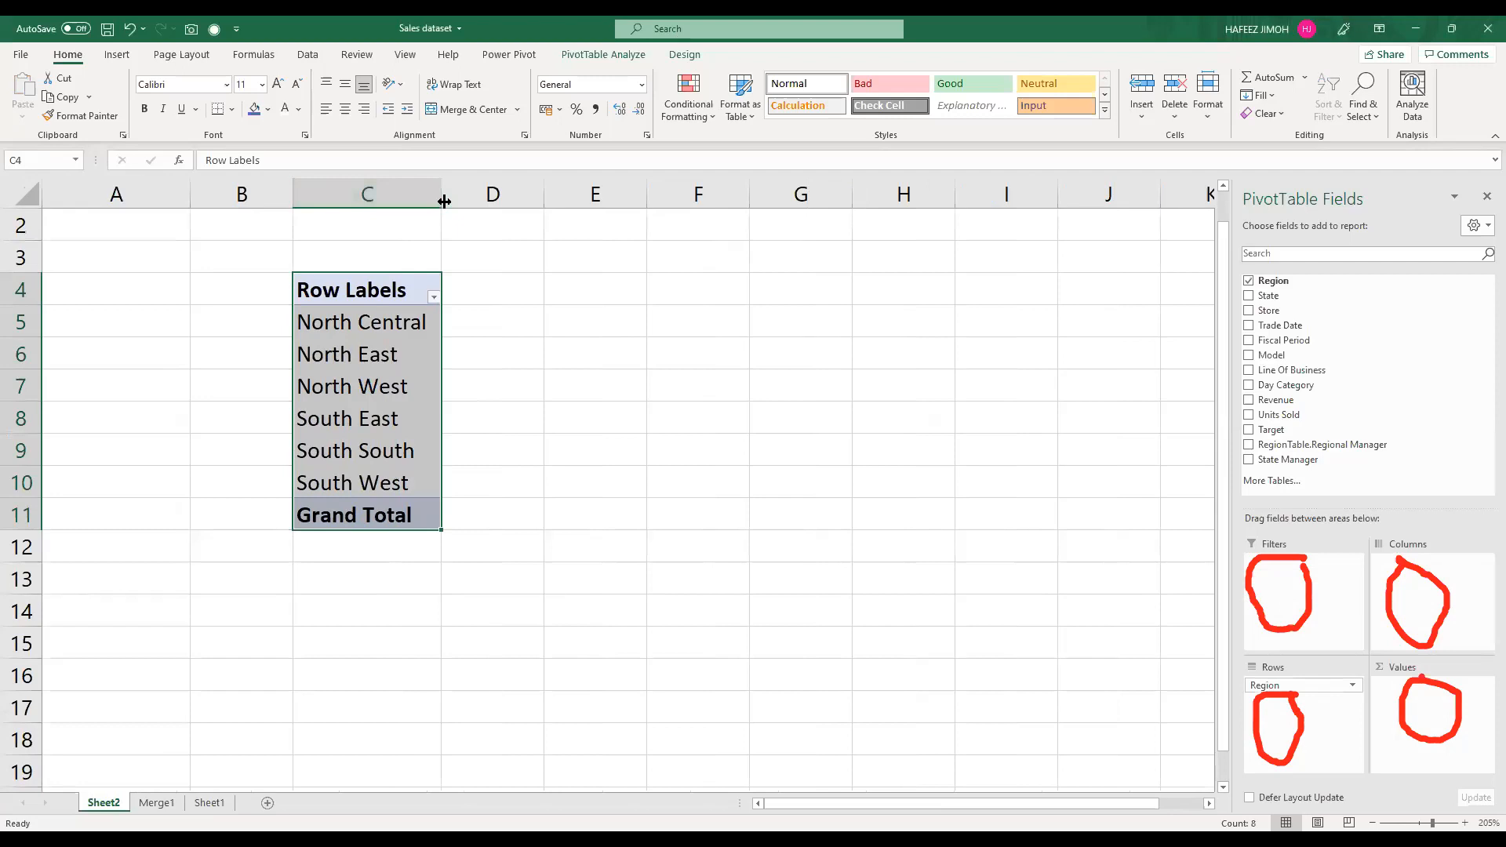
left_click_drag(500, 200, 502, 200)
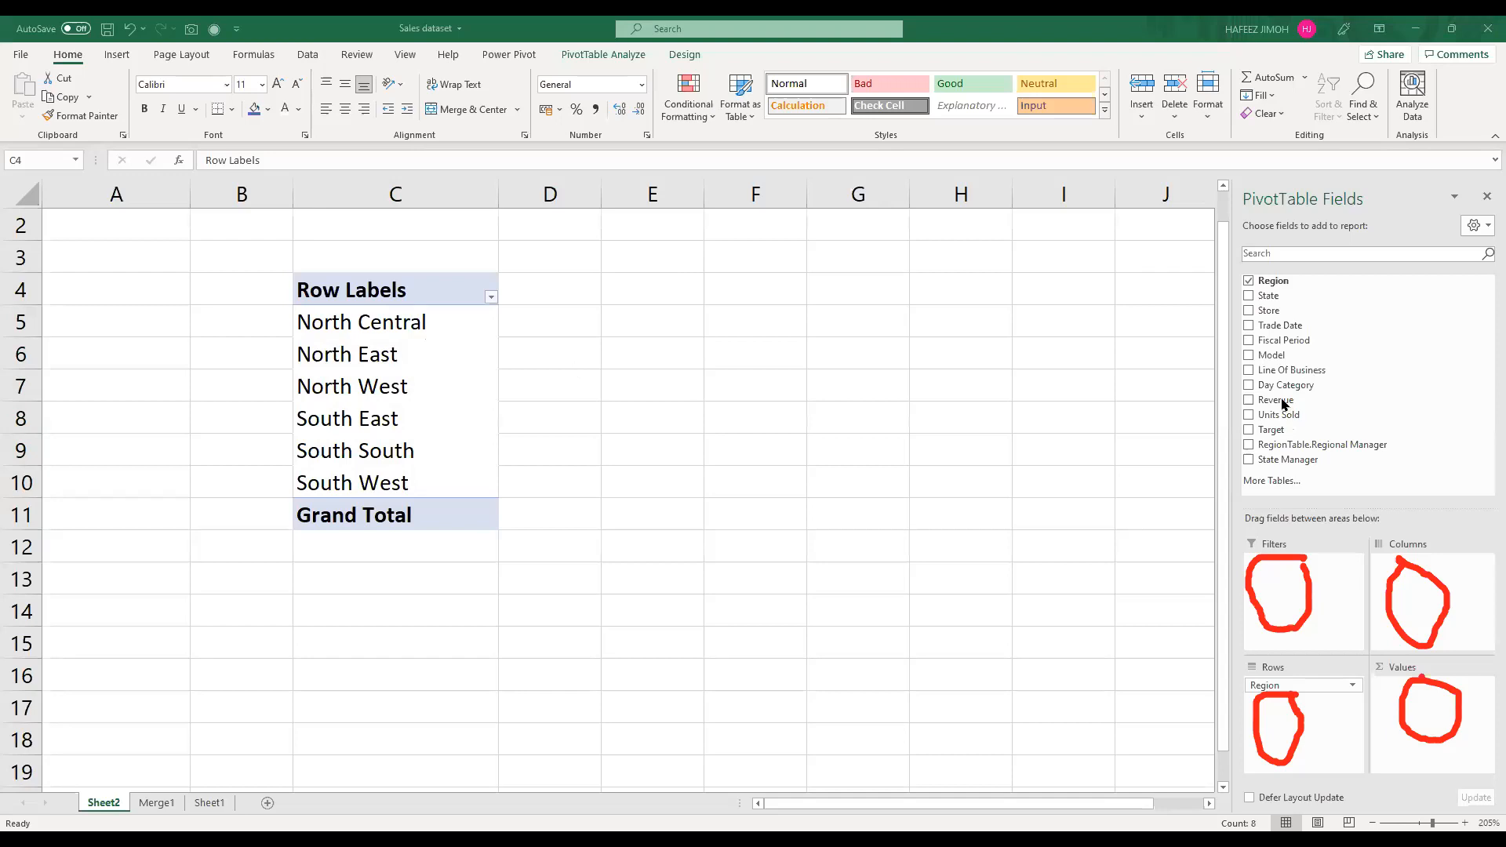
left_click_drag(1283, 403, 1426, 720)
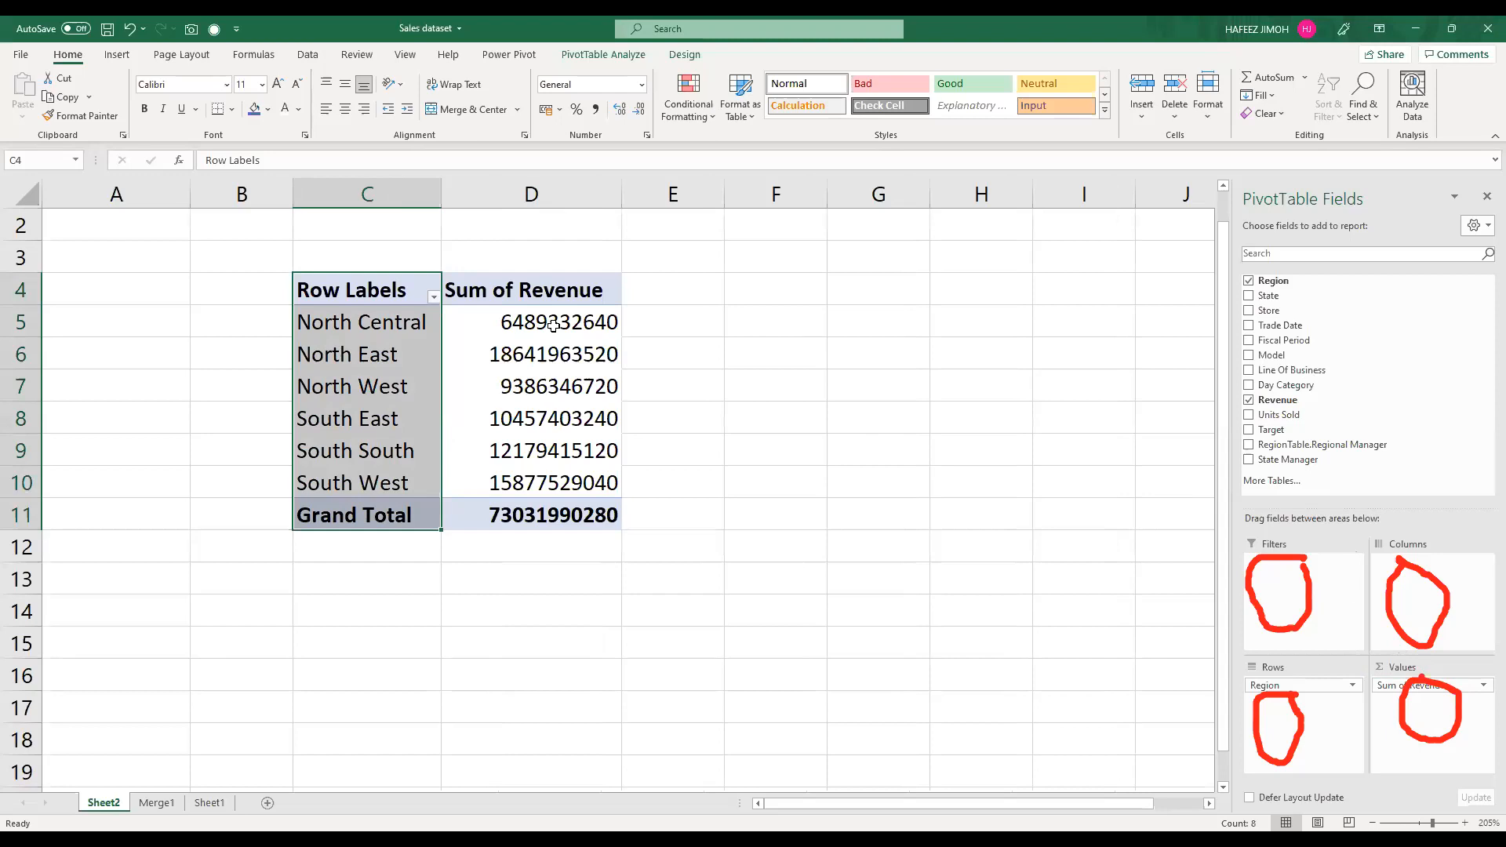
Step: Examine the PivotTable's summed revenue for each region and the grand total
mouse_move(553, 325)
left_click(374, 283)
left_click_drag(455, 392, 509, 516)
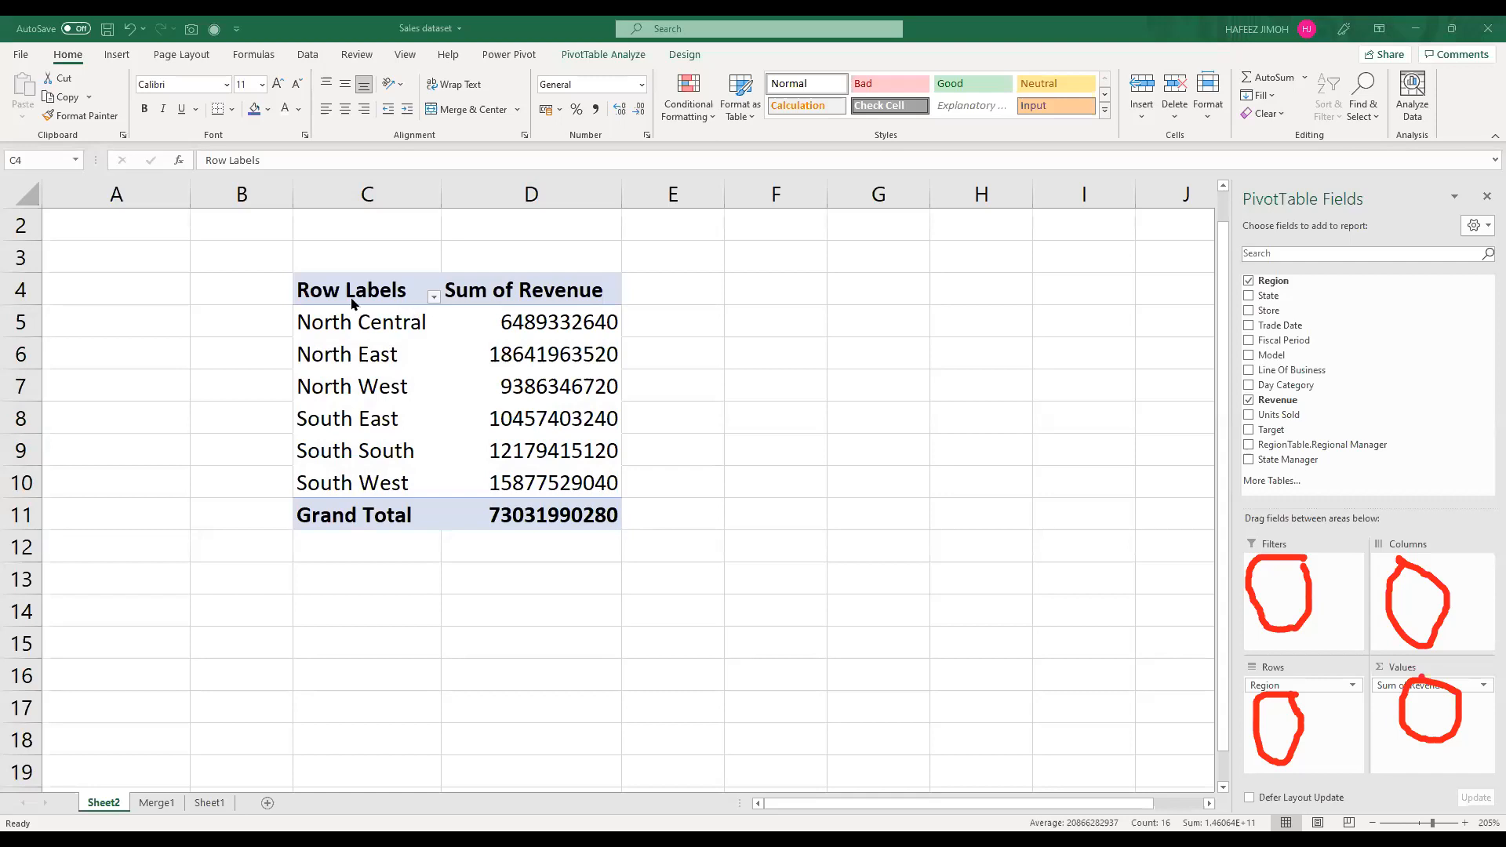
key("ctrl+a")
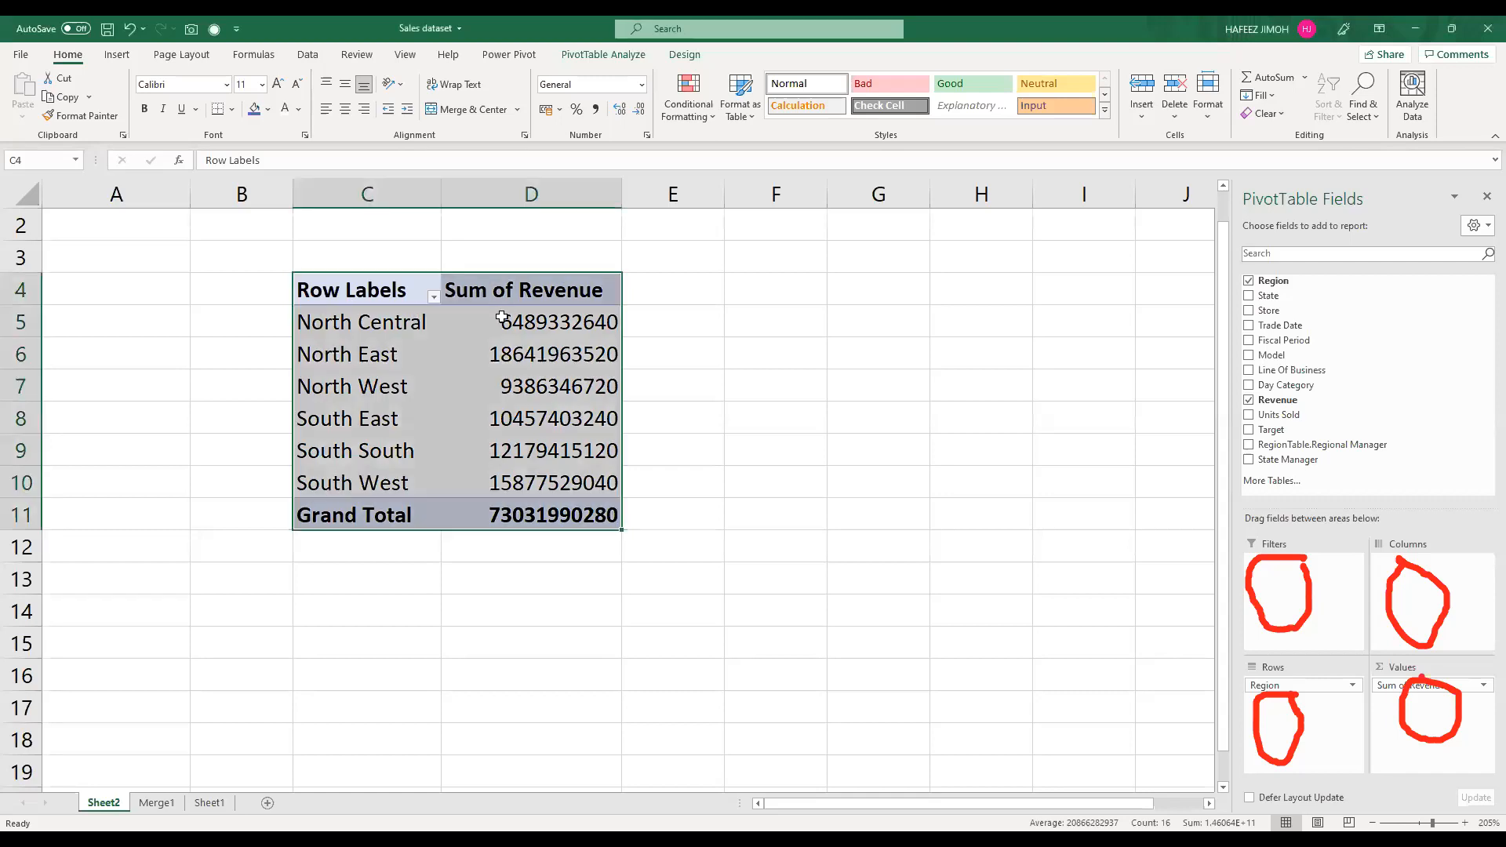
left_click_drag(601, 510, 310, 294)
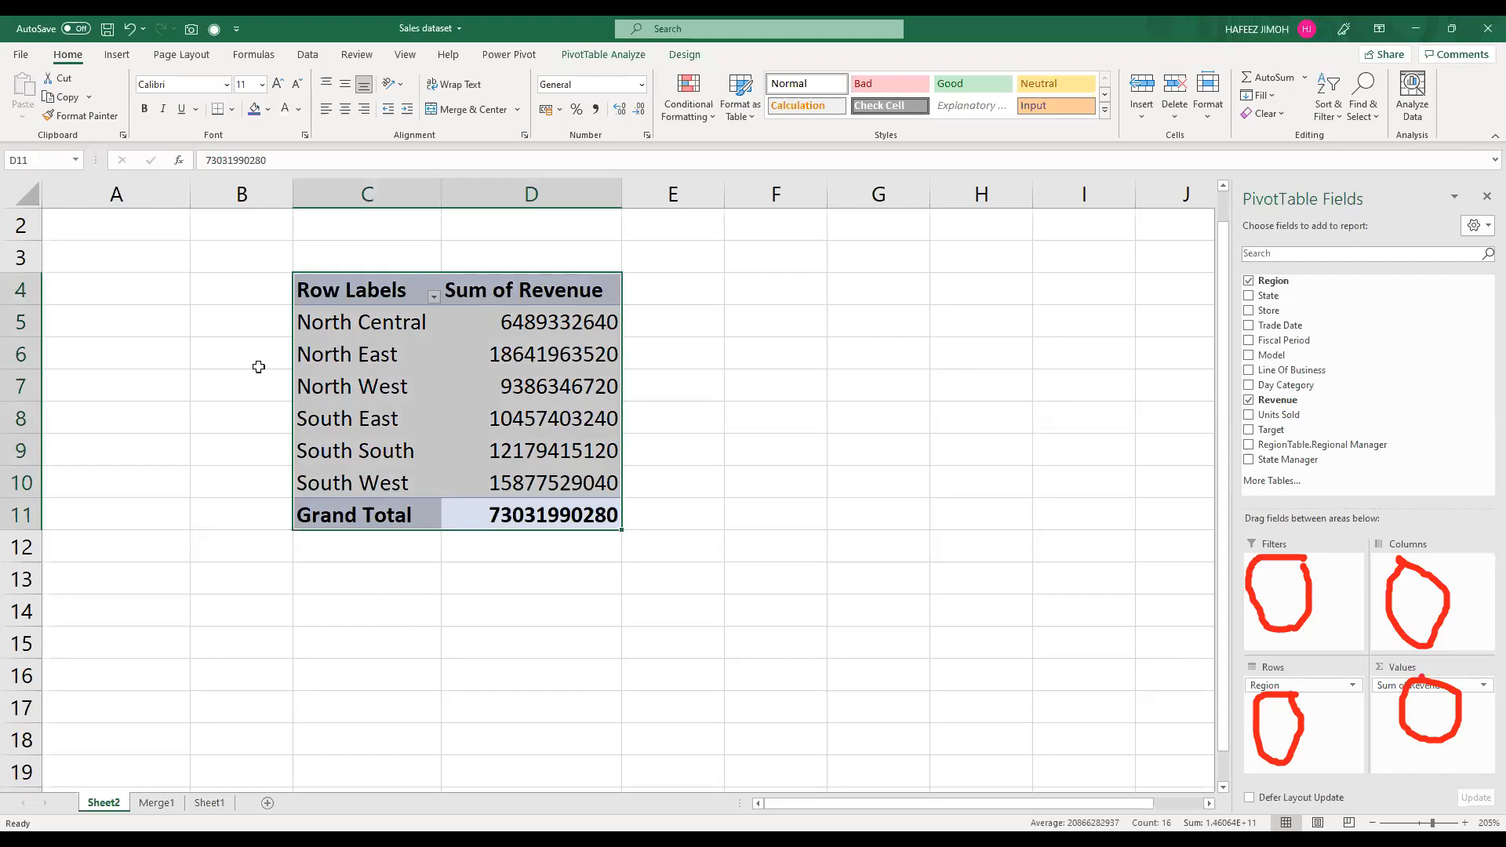
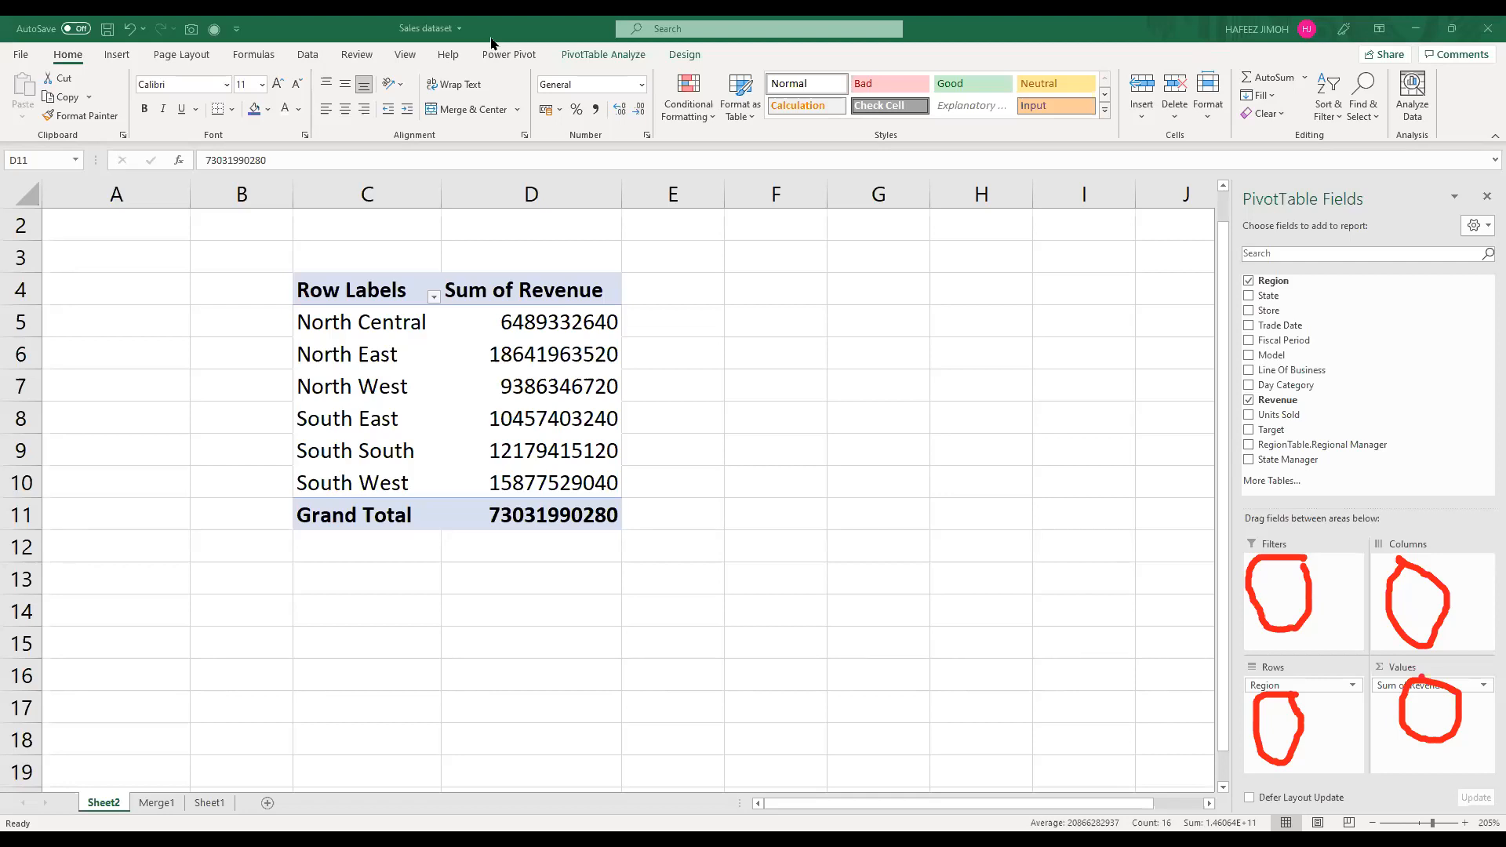
Step: Clear the red ink circles from the PivotTable field areas
key("Escape")
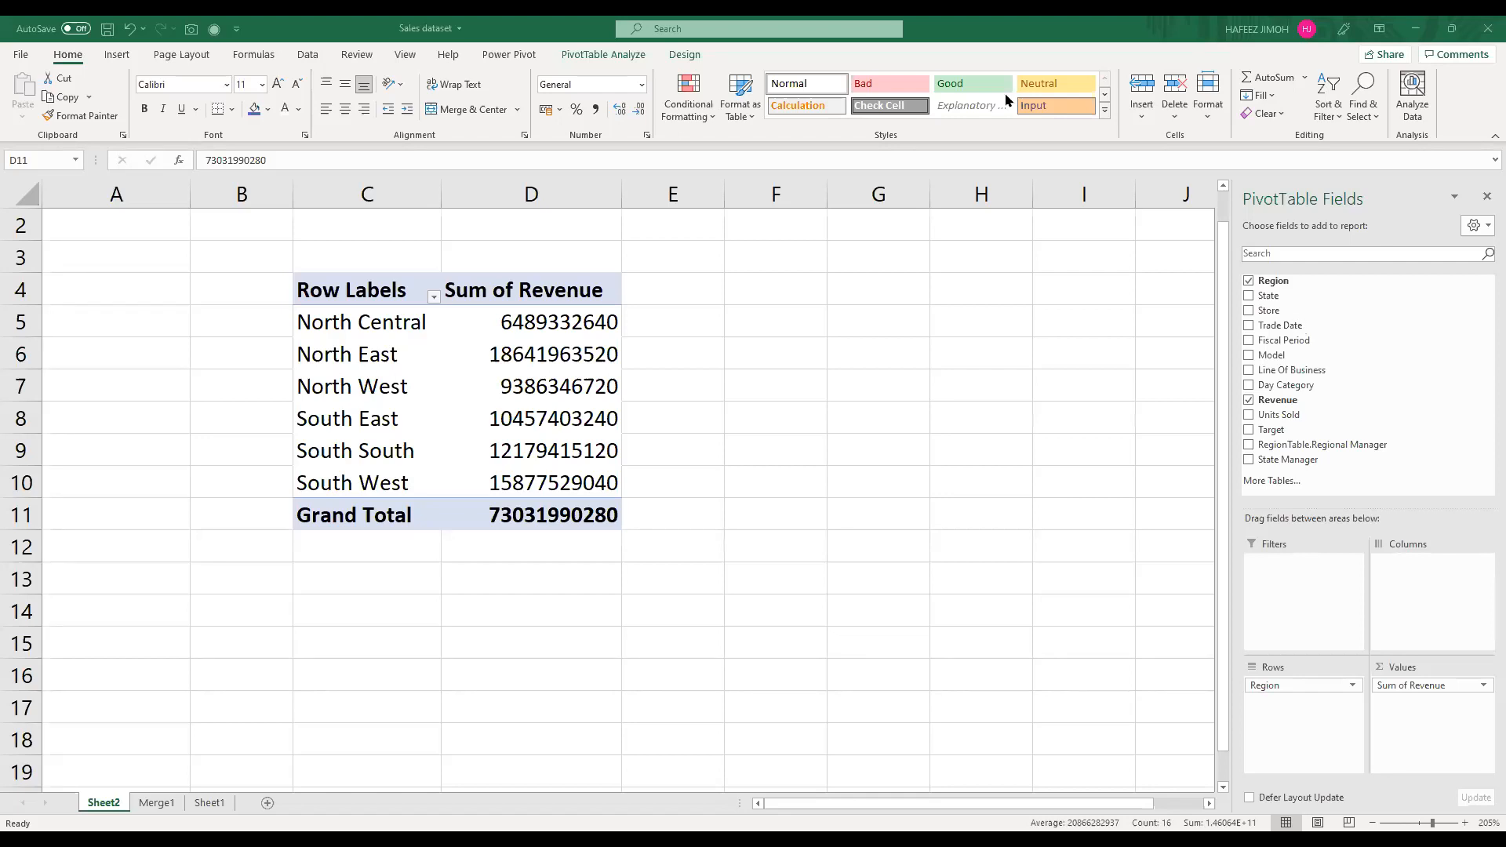
left_click(452, 327)
scroll(431, 506, "down", 1)
scroll(412, 508, "up", 1)
scroll(413, 508, "down", 1)
scroll(409, 510, "up", 1)
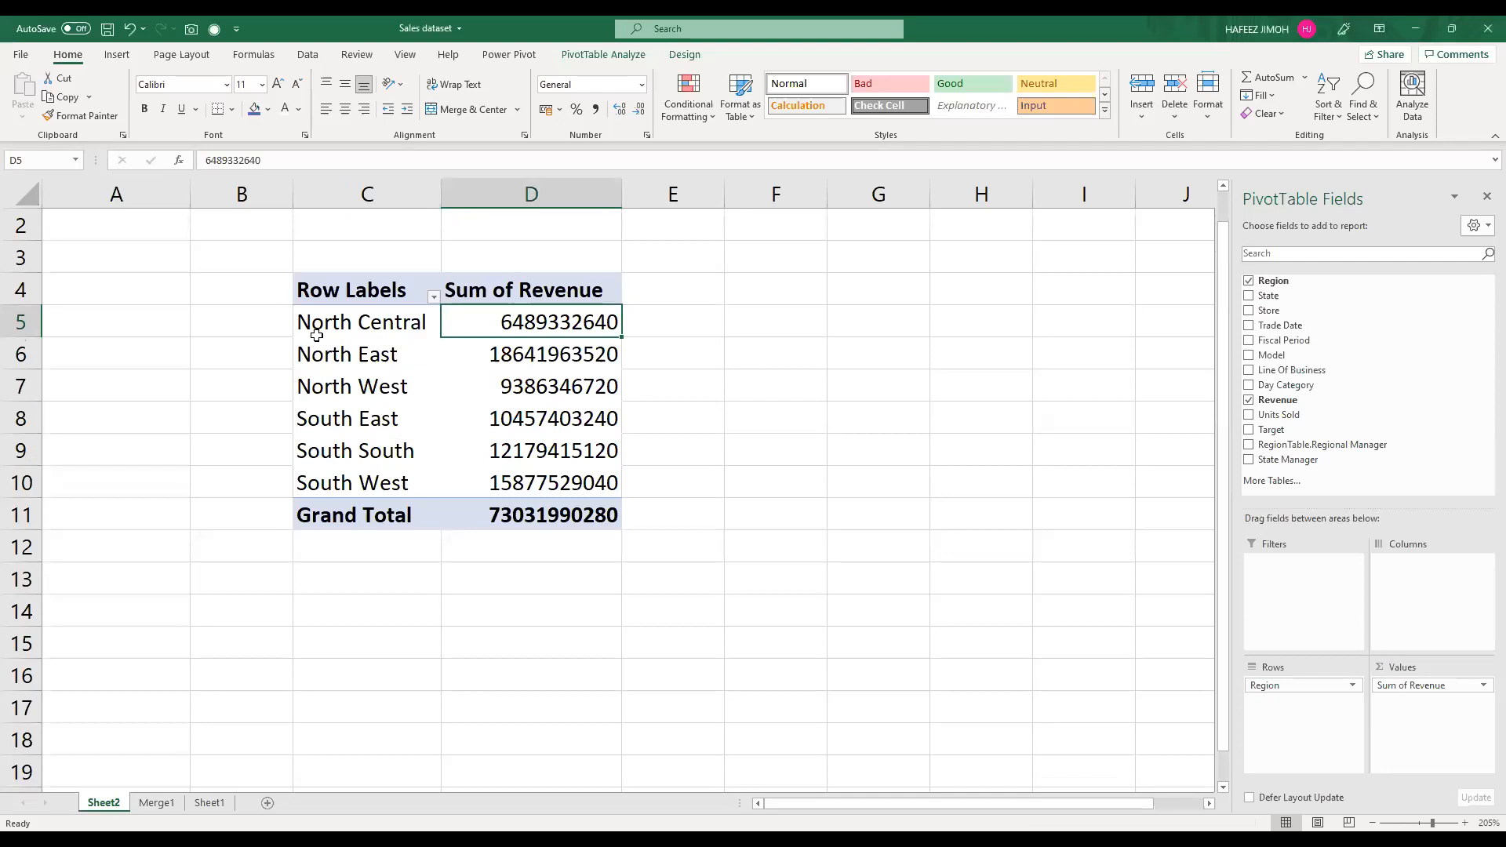
scroll(402, 524, "down", 2)
left_click(379, 484)
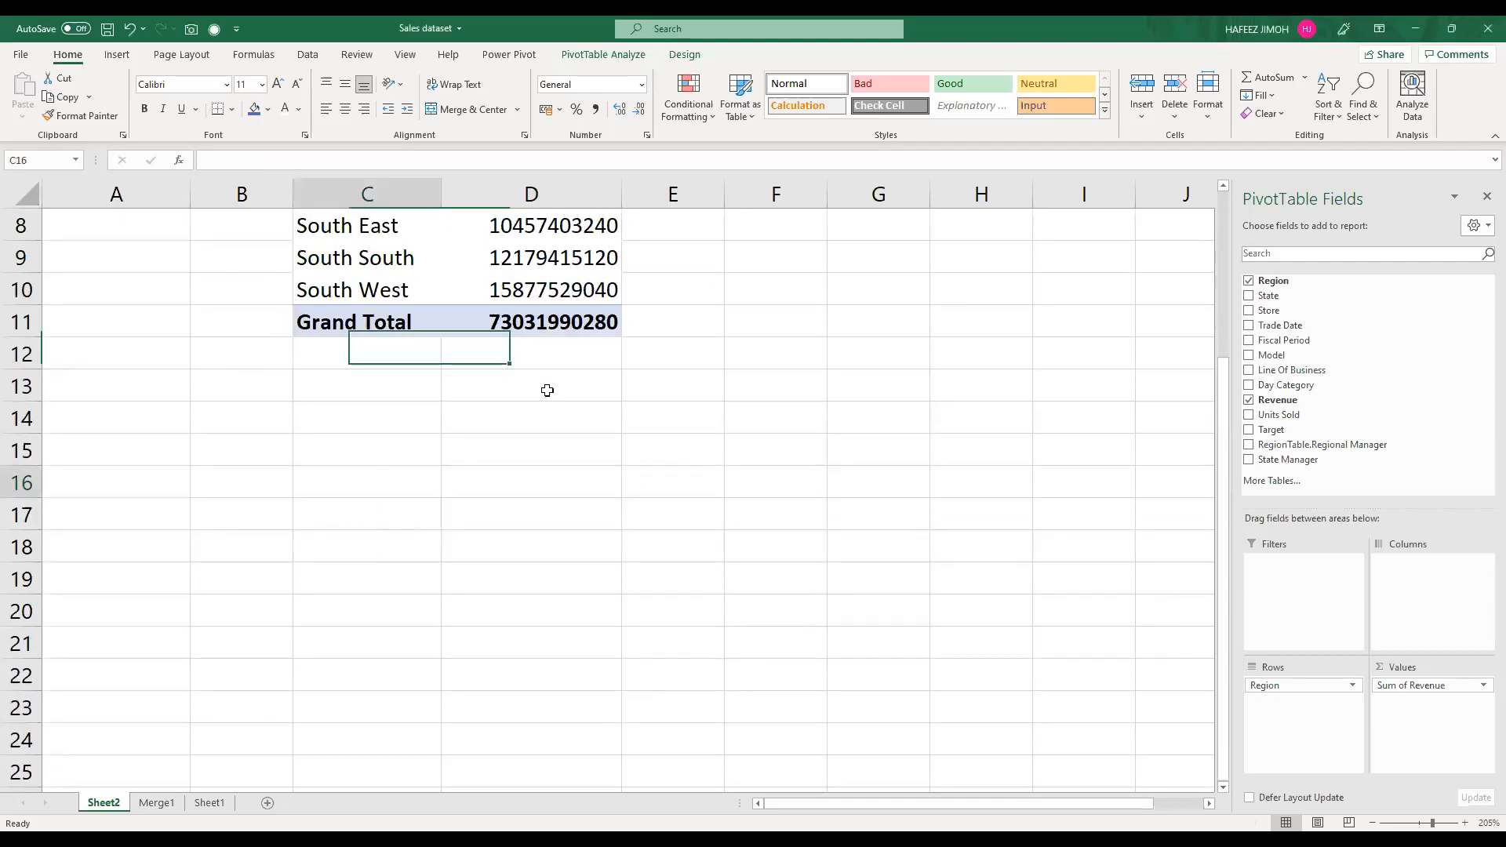
left_click(117, 54)
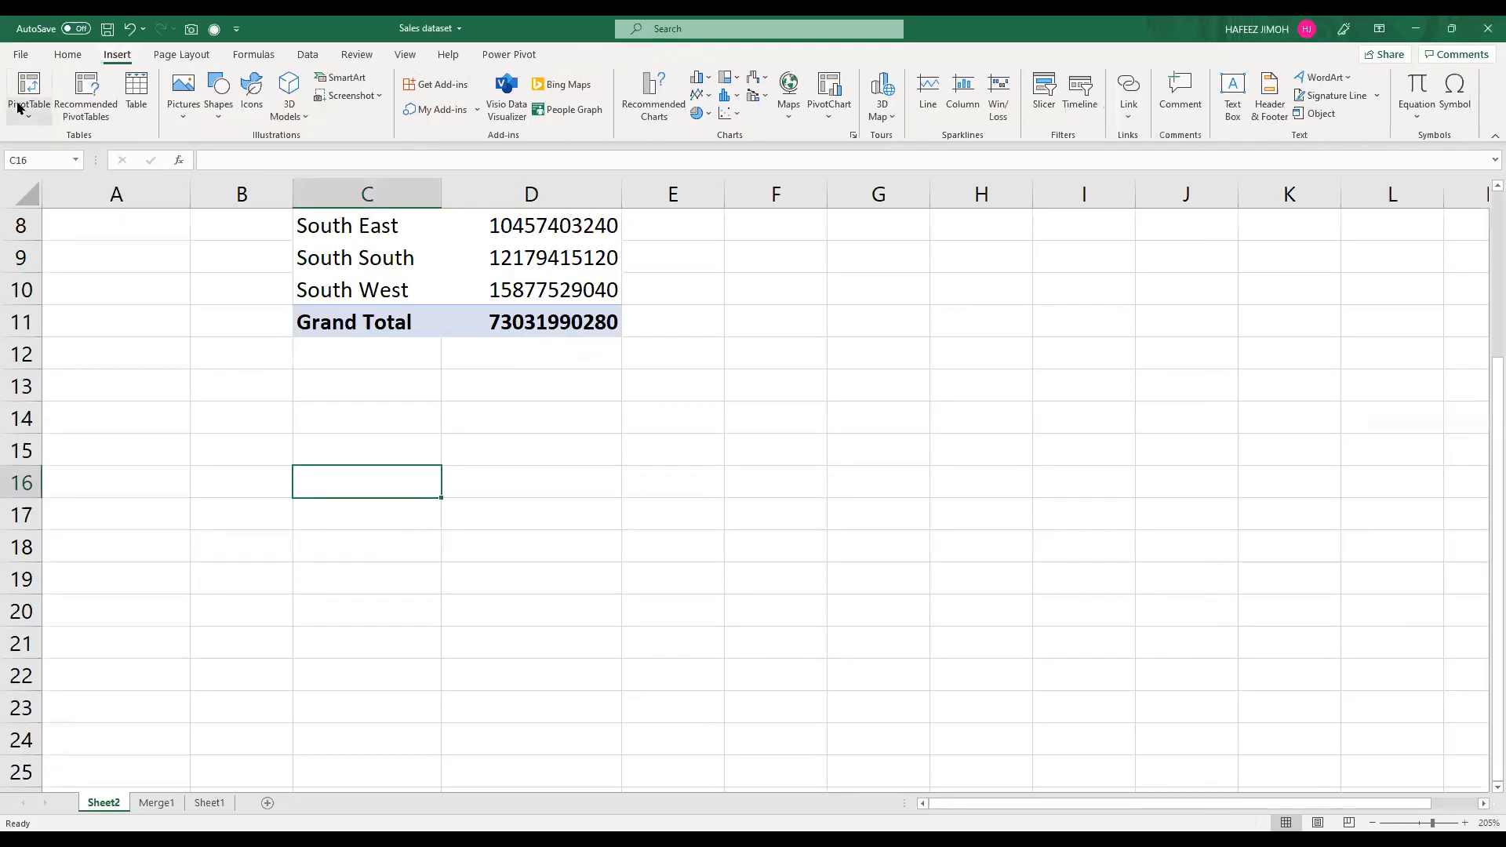
left_click(28, 118)
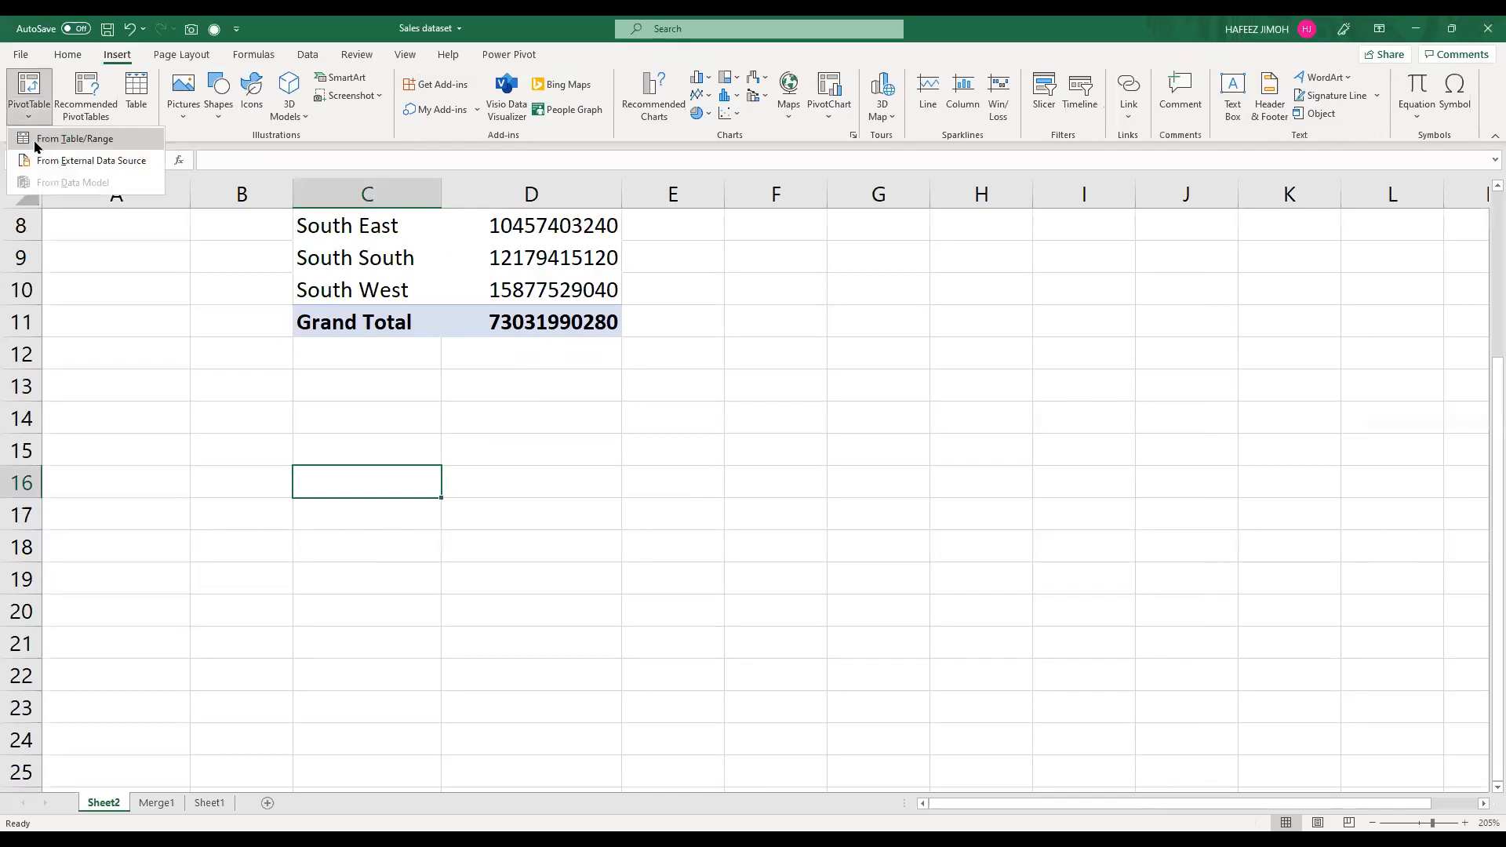
left_click(35, 145)
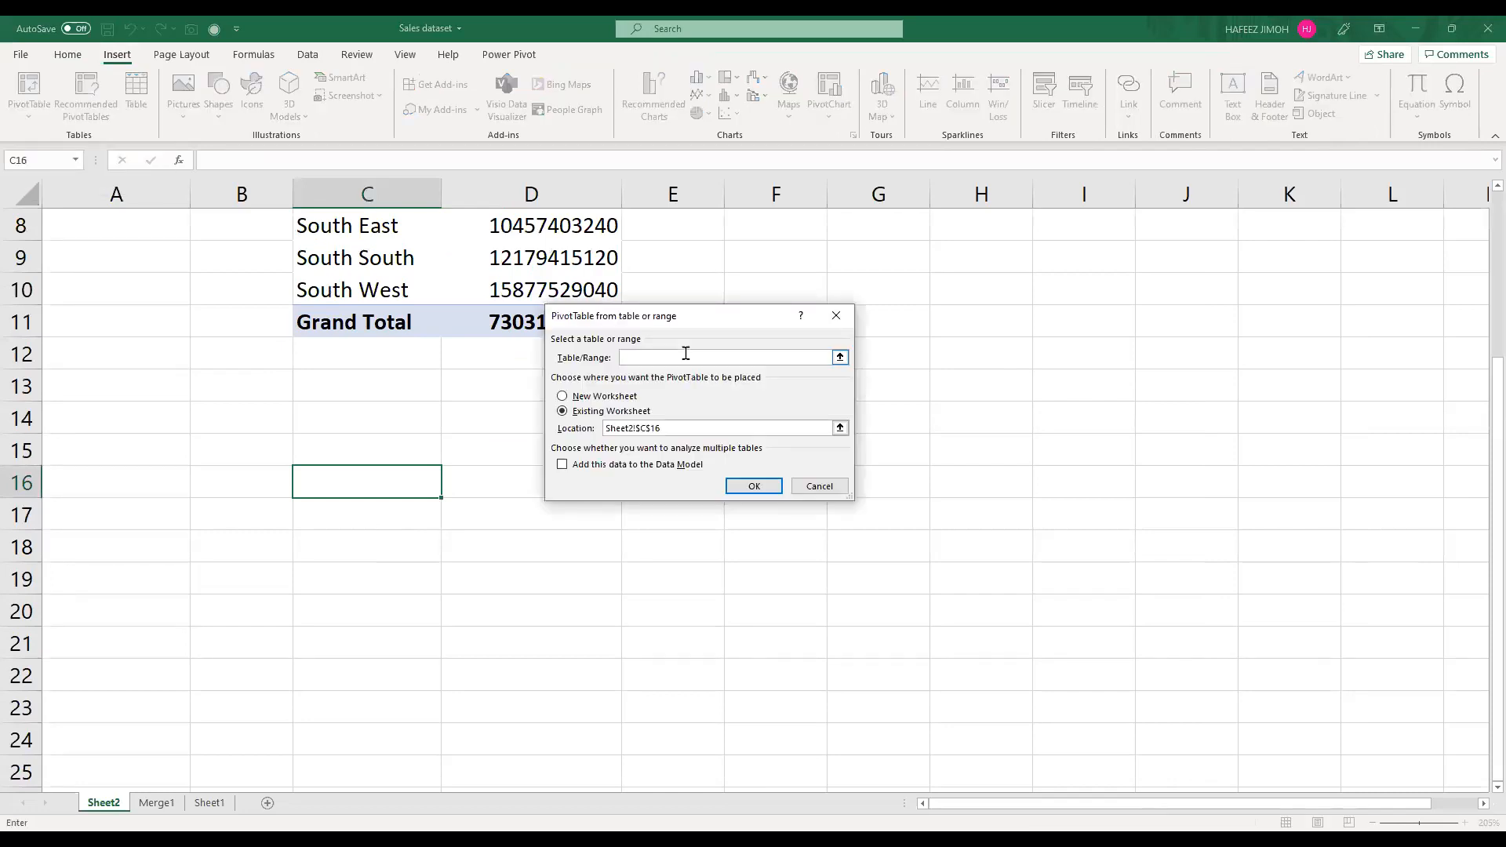
Step: Examine the merged sales data on the Merge1 sheet and the table names defined in the workbook
left_click(177, 802)
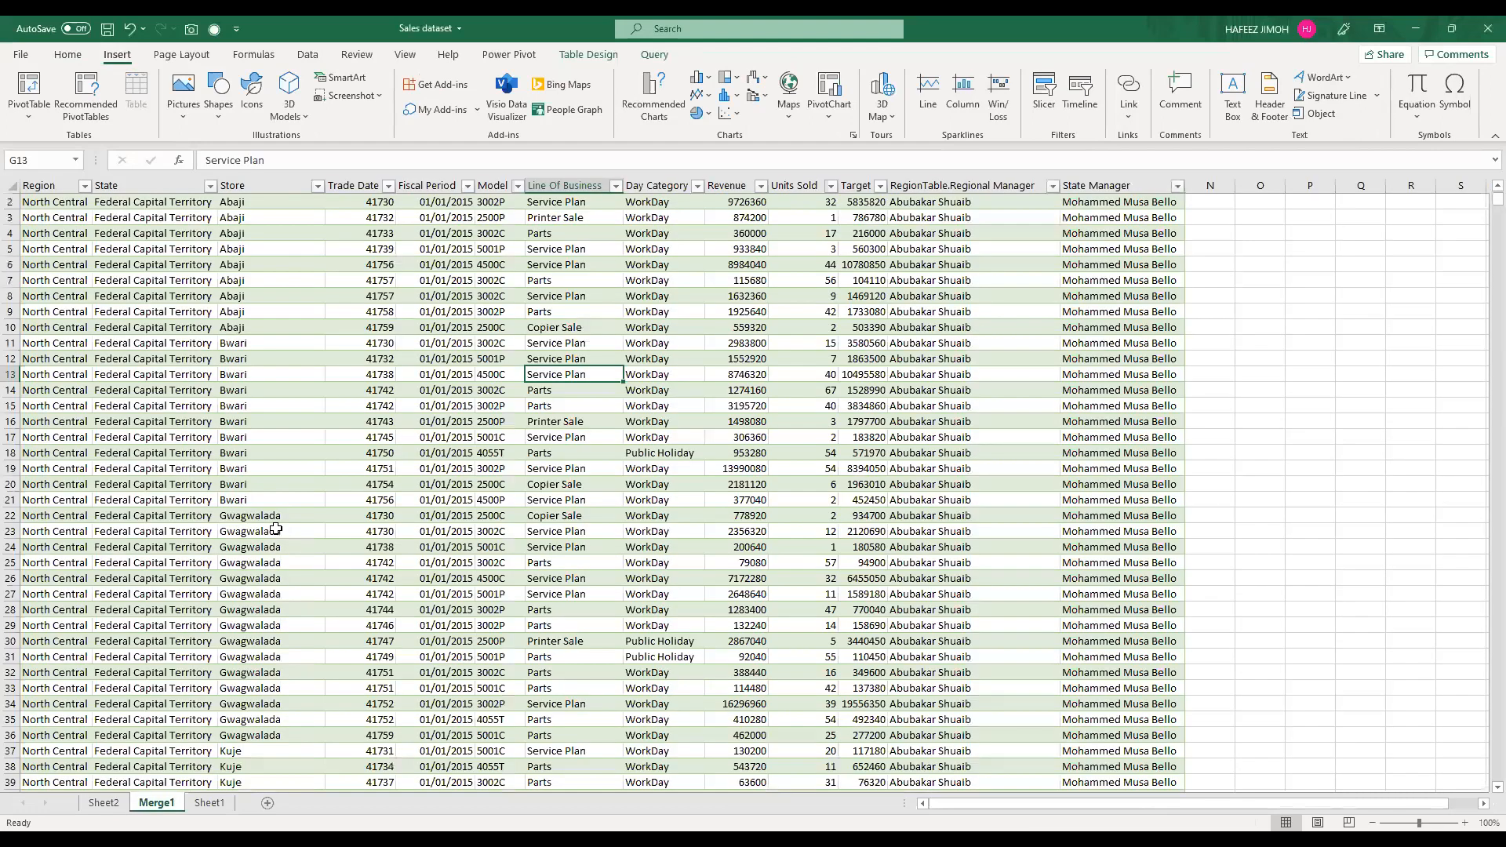
left_click(276, 529)
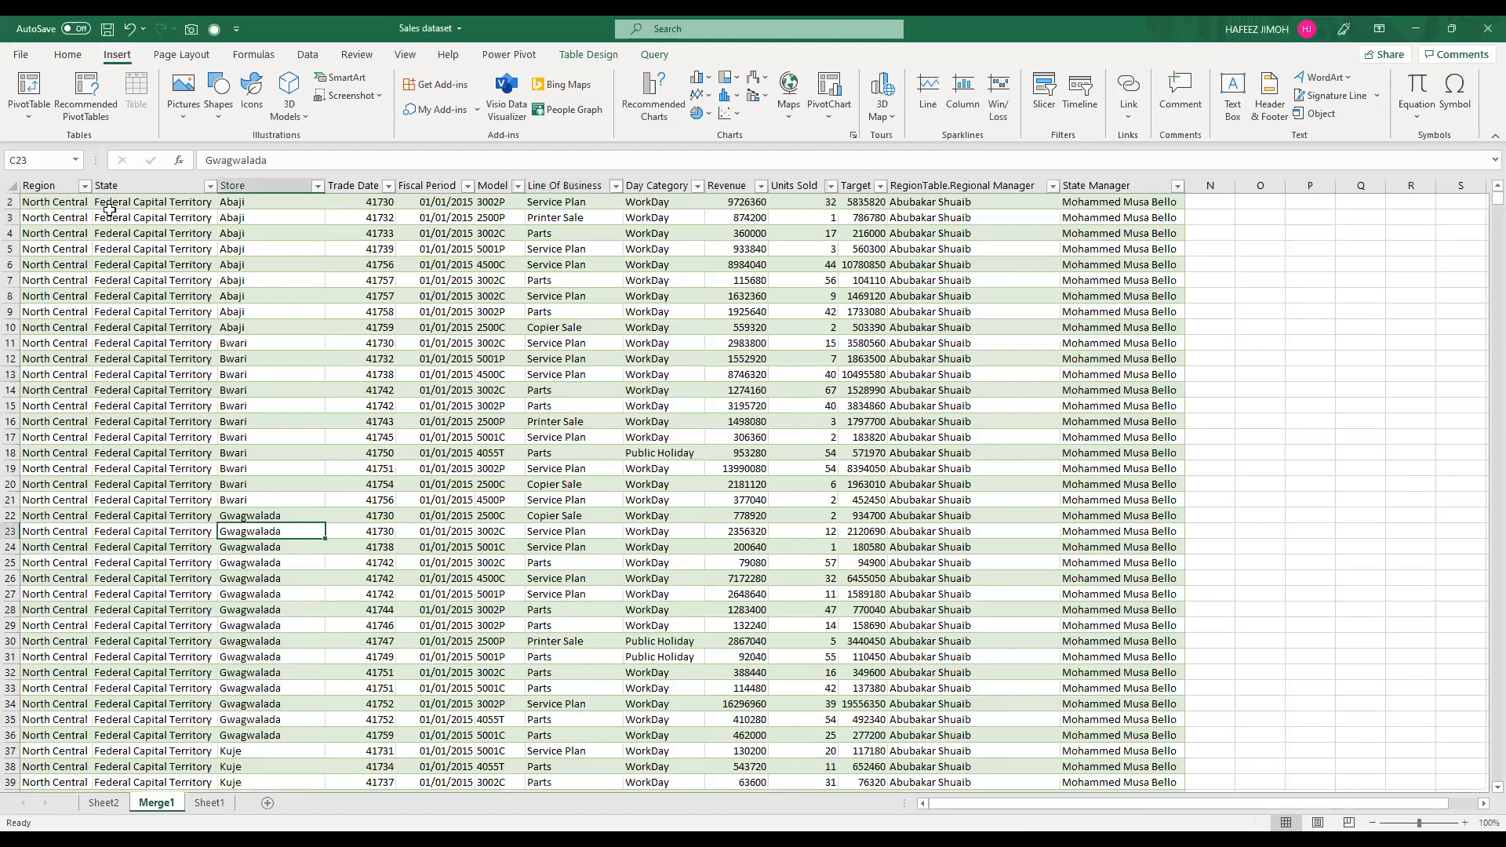
left_click(308, 310)
key("ctrl+shift+Down")
key("ctrl+a")
left_click(76, 160)
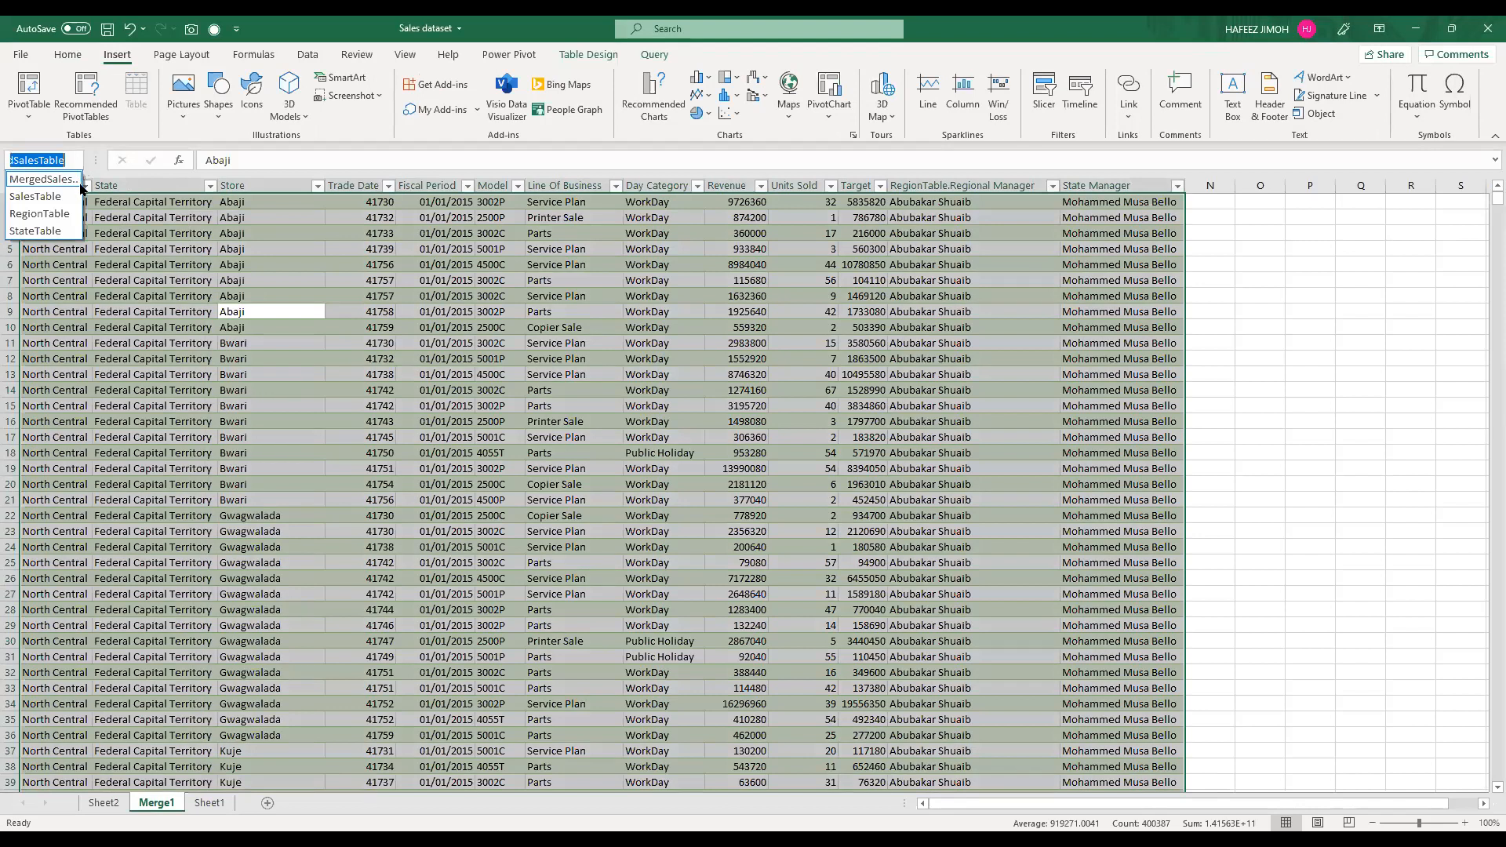
left_click(59, 180)
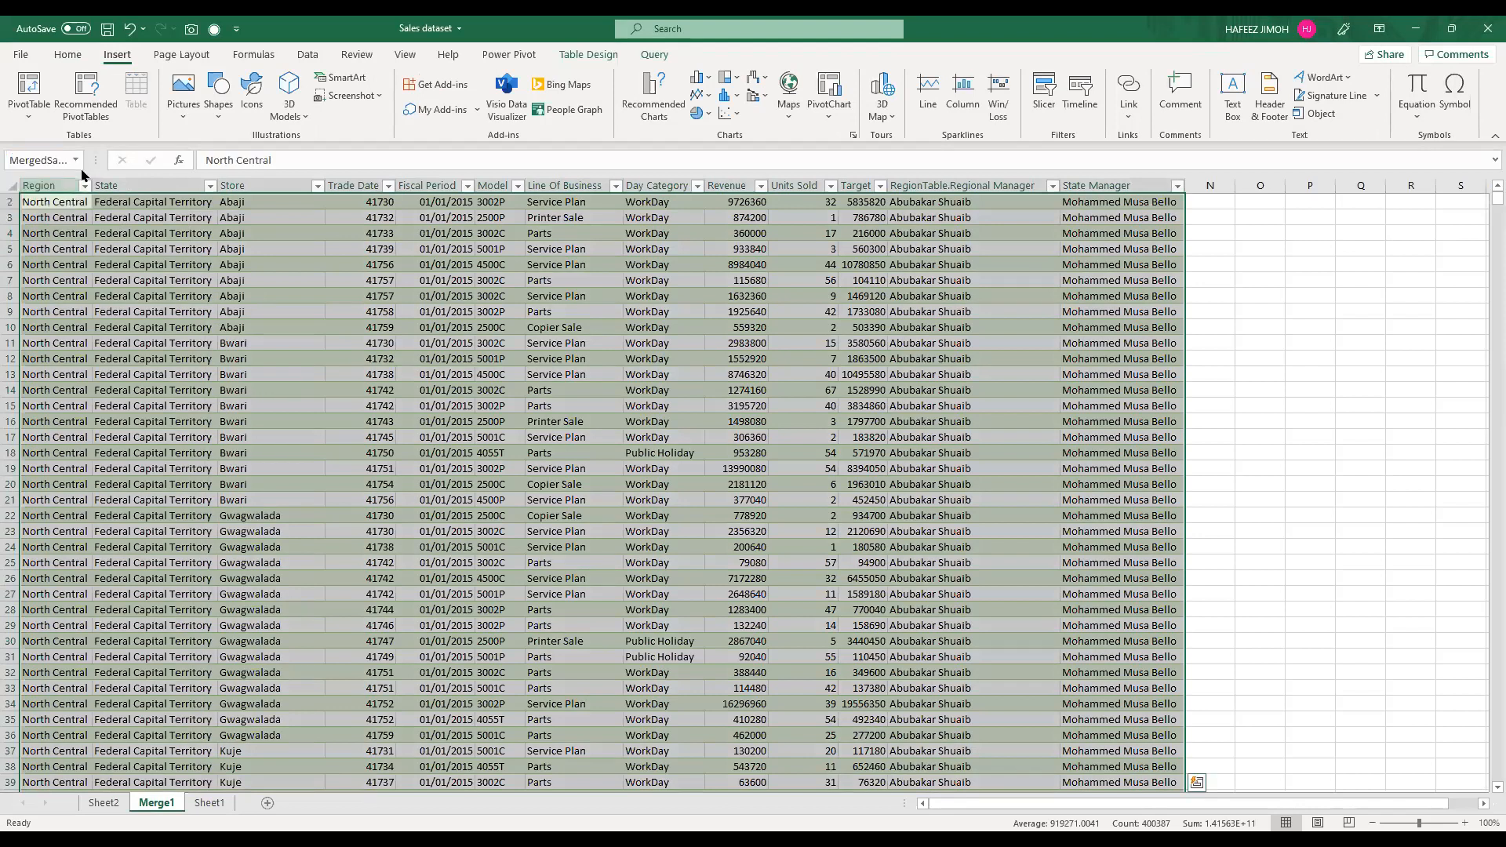
left_click(76, 164)
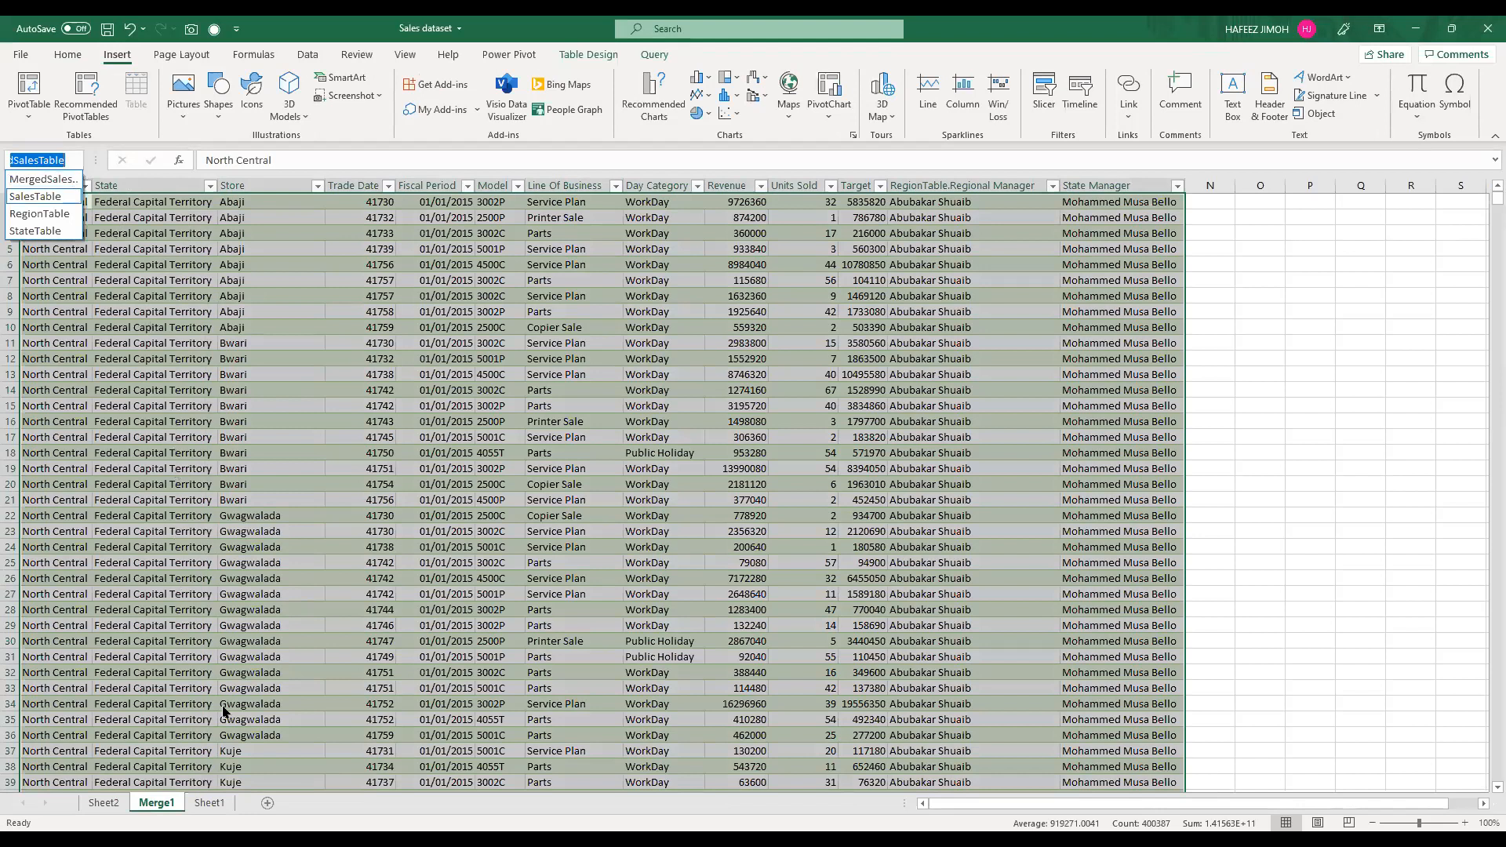
left_click(204, 802)
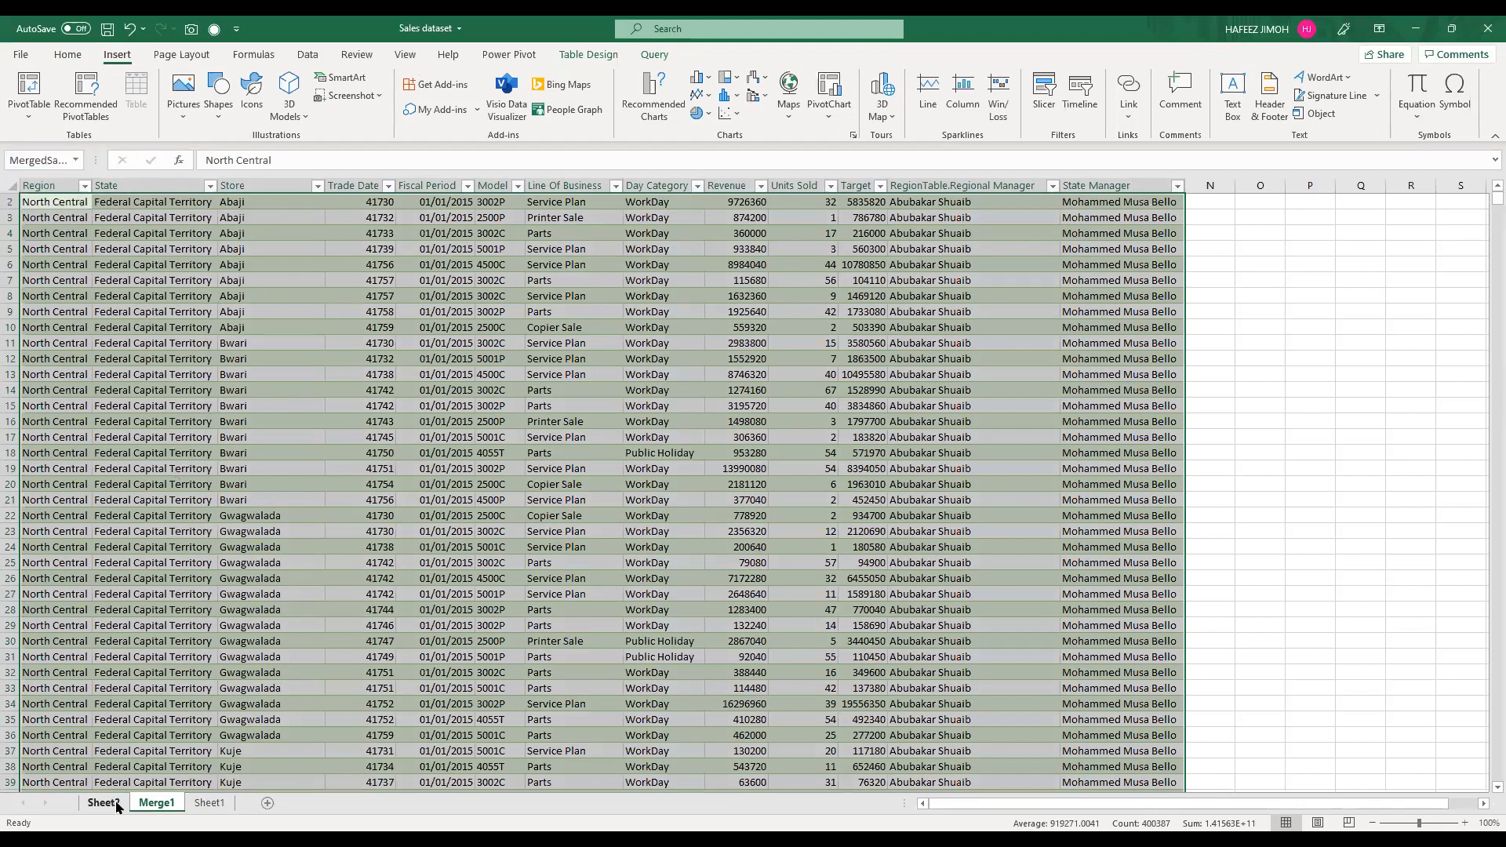
Step: Copy the region revenue PivotTable on Sheet2 and paste the duplicate at cell C15
left_click(103, 802)
scroll(235, 620, "up", 3)
left_click_drag(317, 328, 514, 539)
key("ctrl+c")
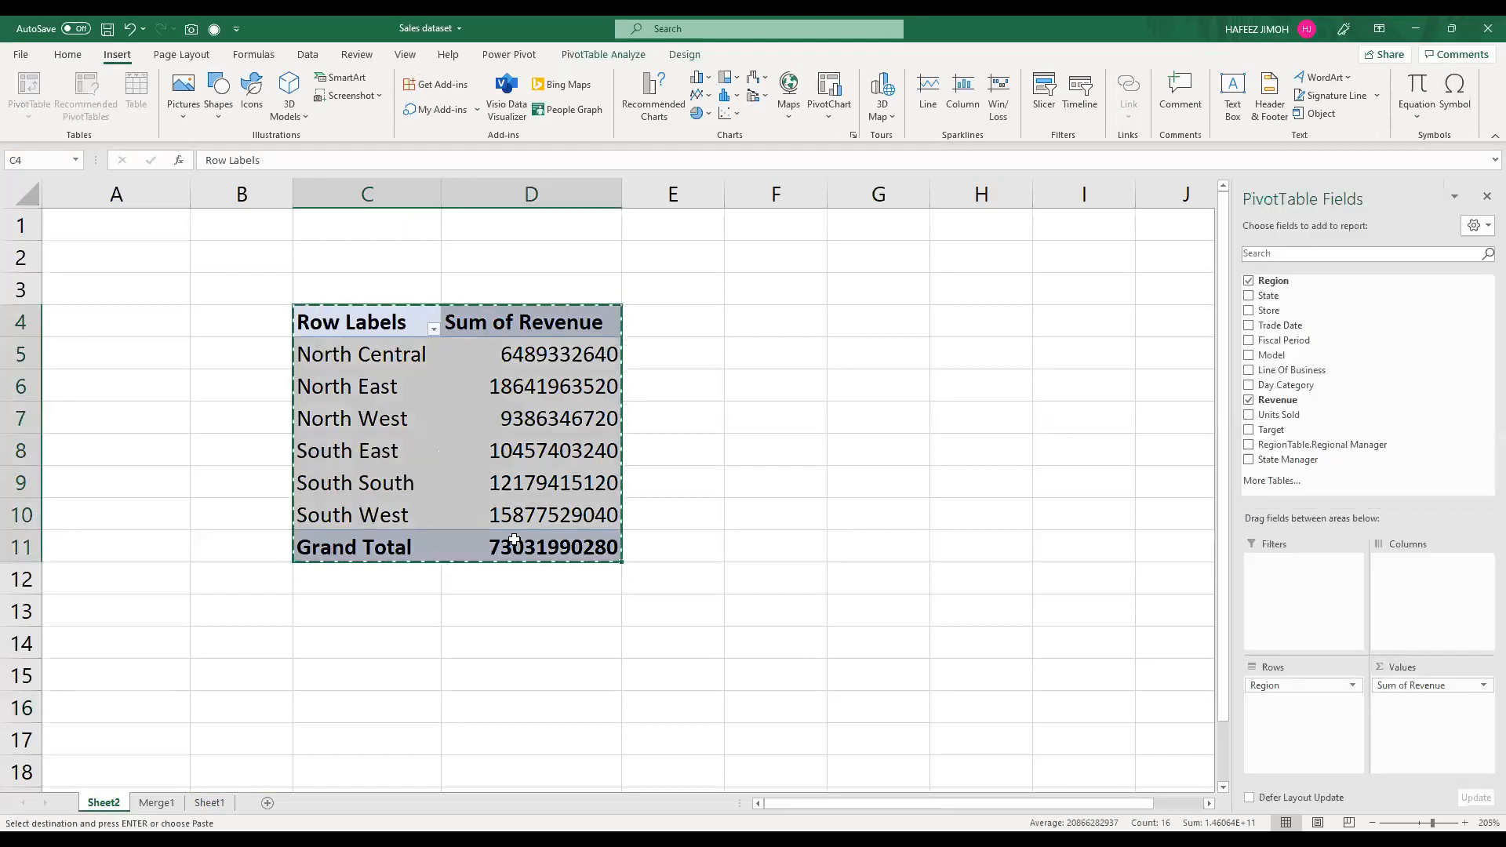
scroll(214, 457, "down", 2)
left_click(356, 468)
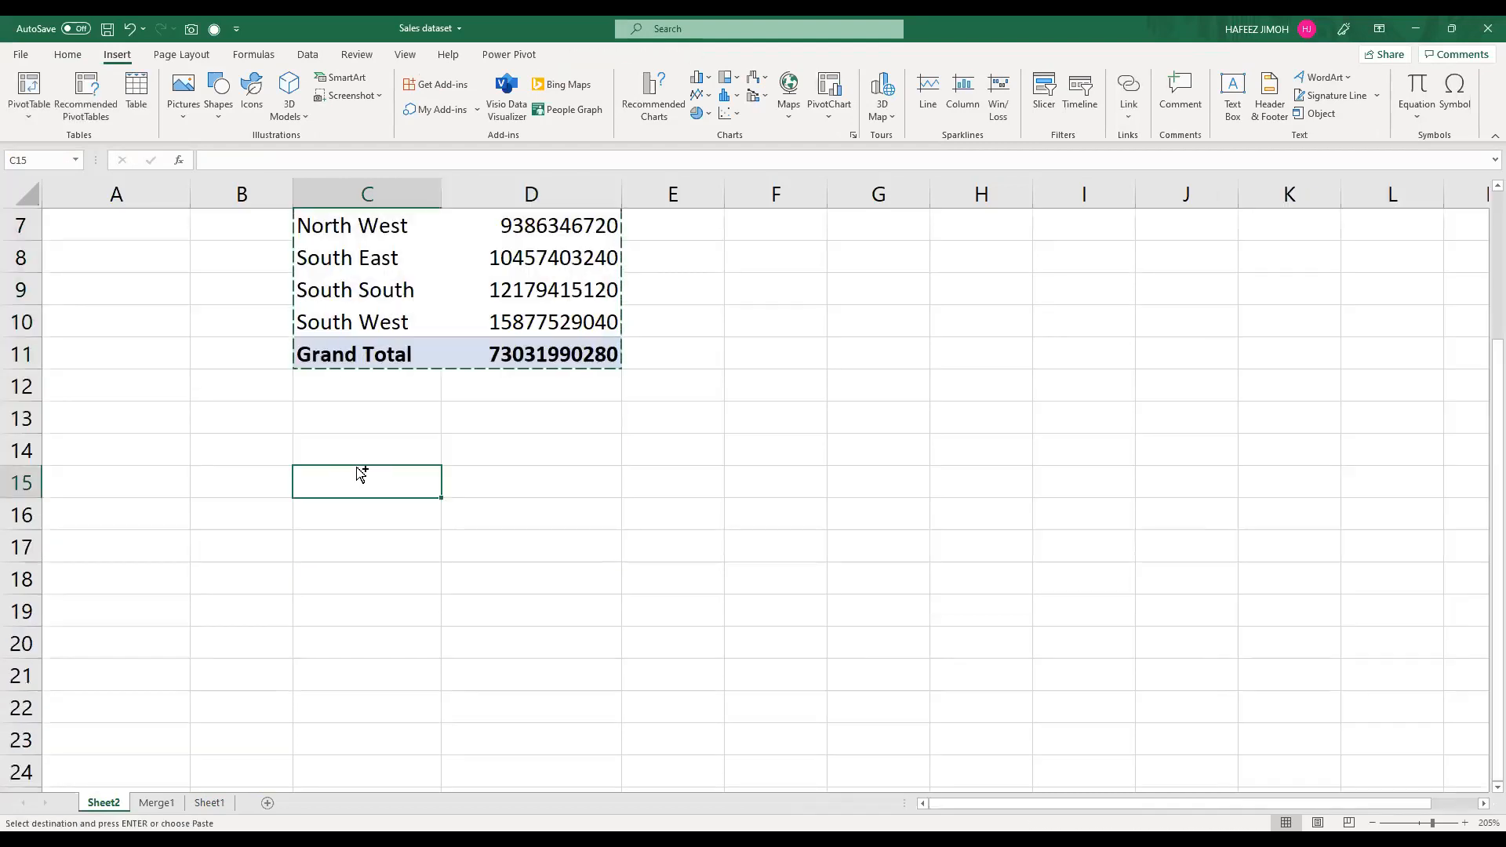
key("ctrl+v")
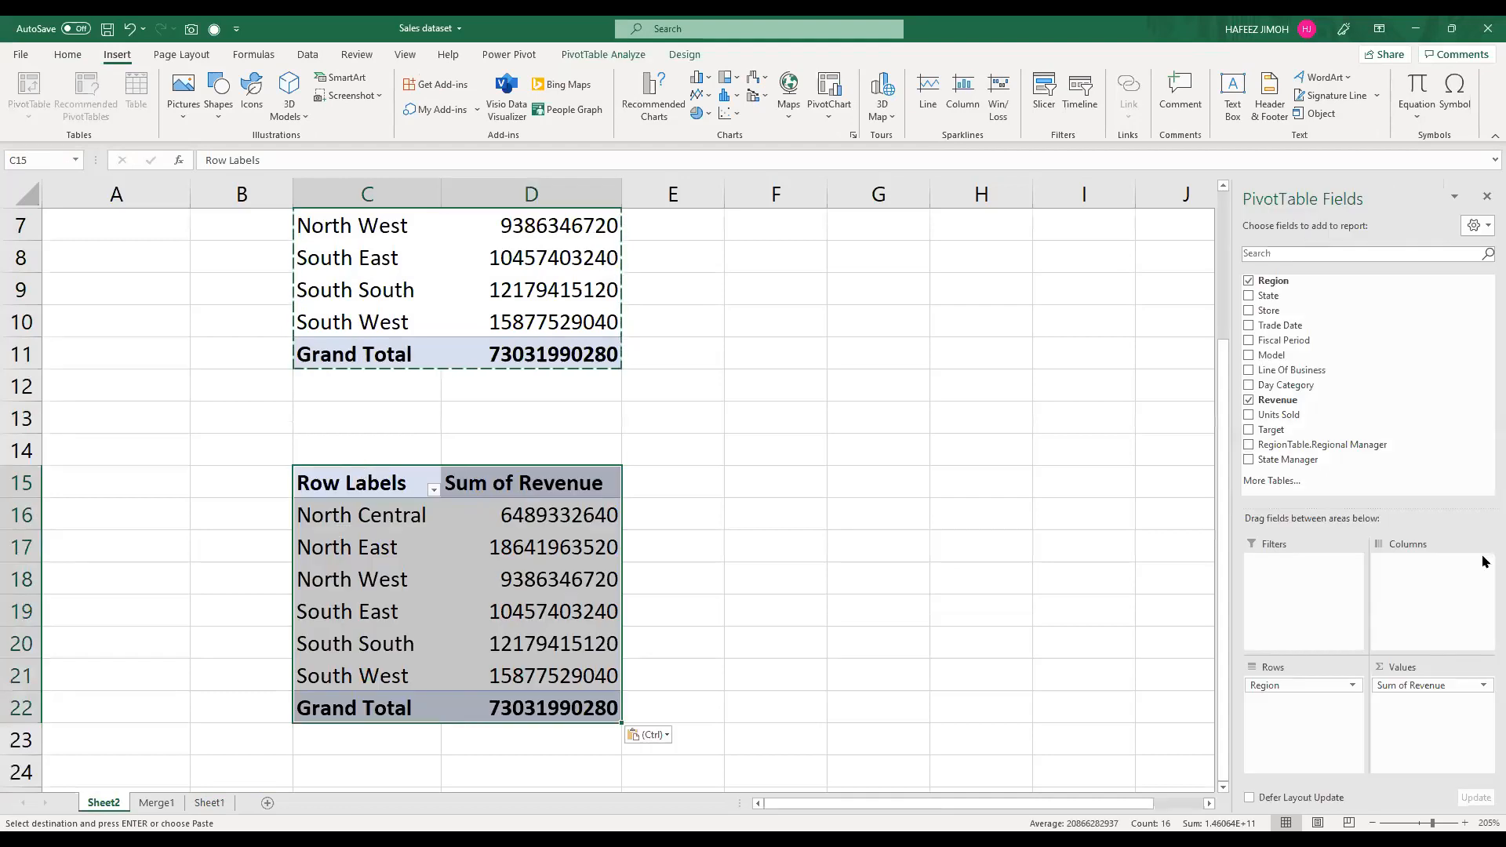
Step: Draw a red arrow to the Rows area and remove Region and Sum of Revenue from the copied PivotTable
left_click(1321, 687)
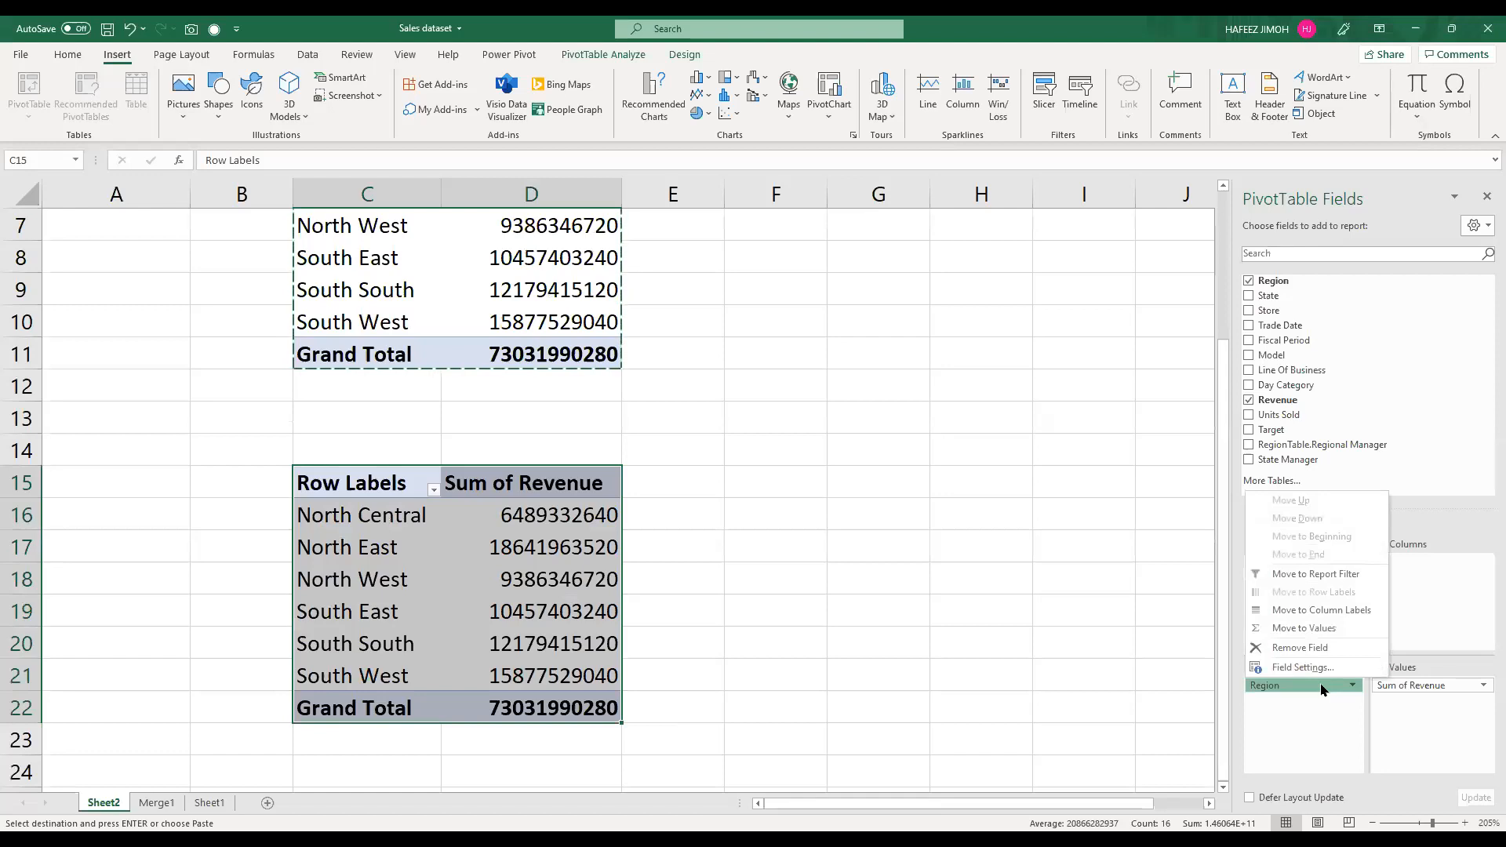
mouse_move(1320, 687)
left_mouse_down()
mouse_move(1315, 639)
mouse_move(1311, 700)
left_mouse_up()
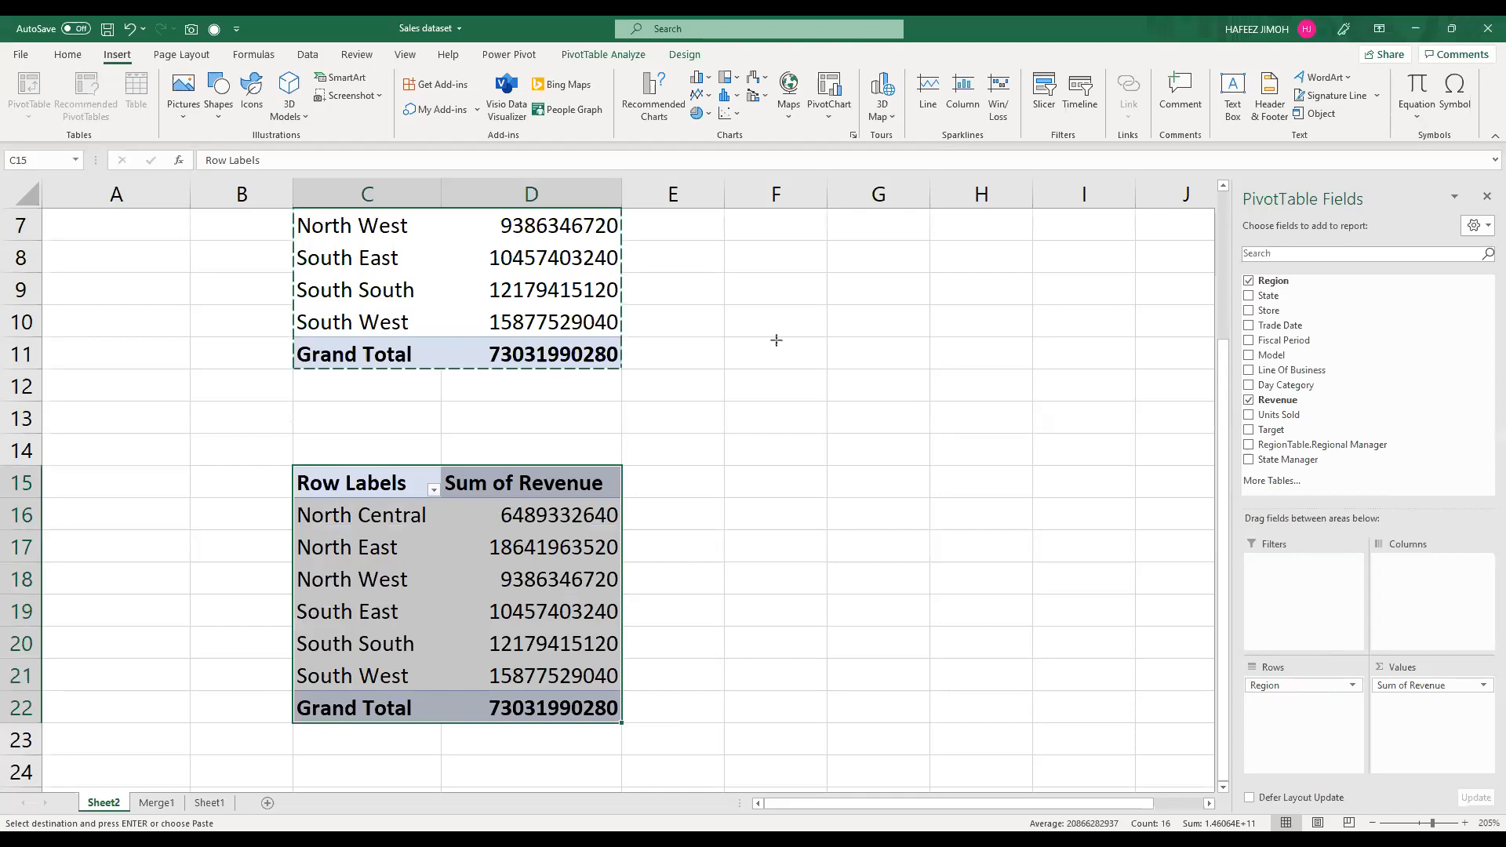
left_click_drag(776, 340, 1255, 679)
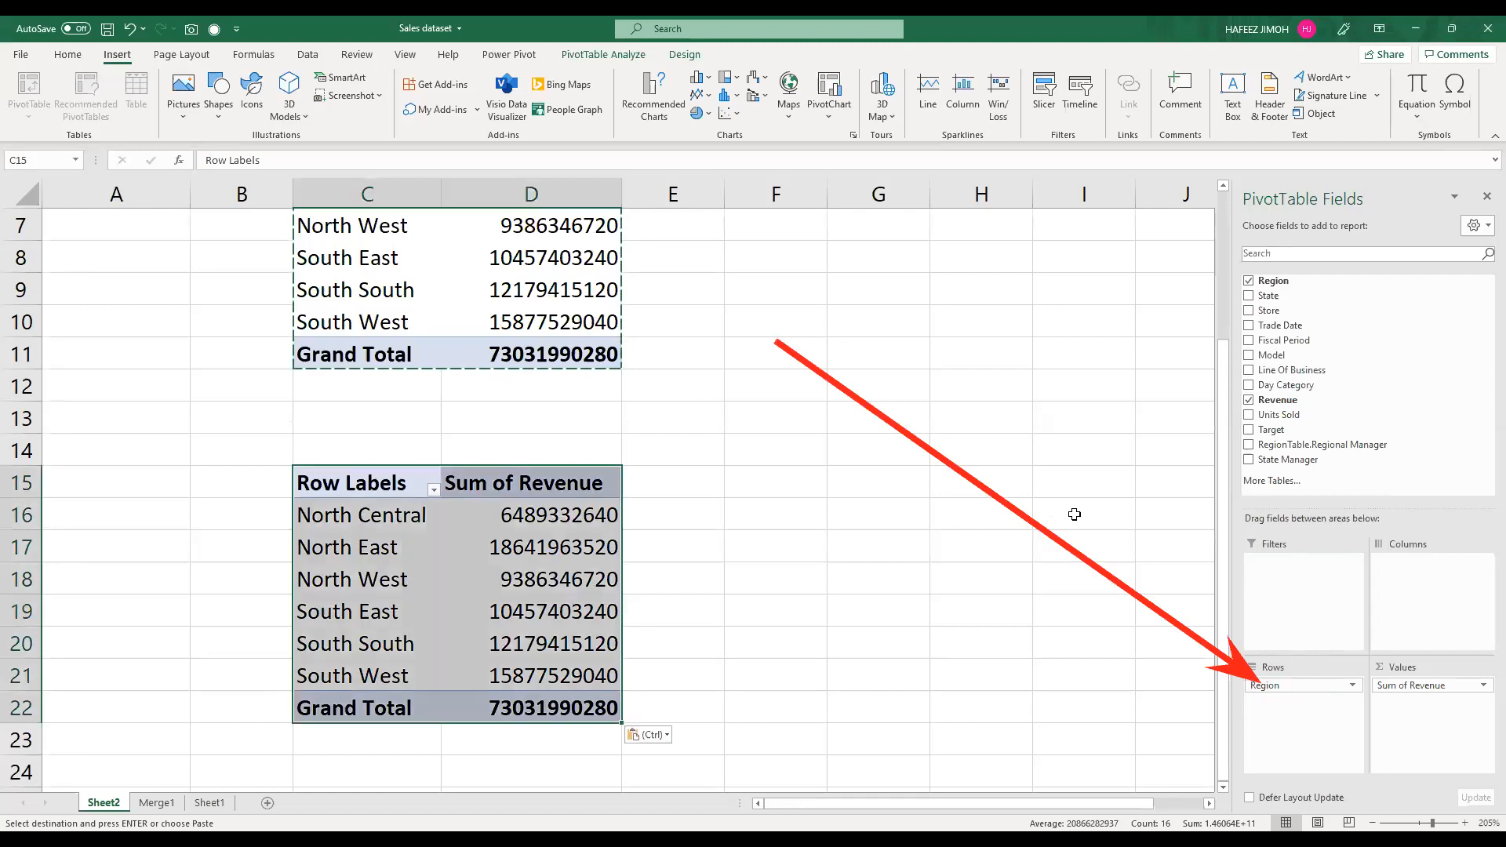
mouse_move(1318, 686)
left_mouse_down()
mouse_move(951, 470)
mouse_move(982, 466)
left_mouse_up()
left_click_drag(1440, 684, 1121, 556)
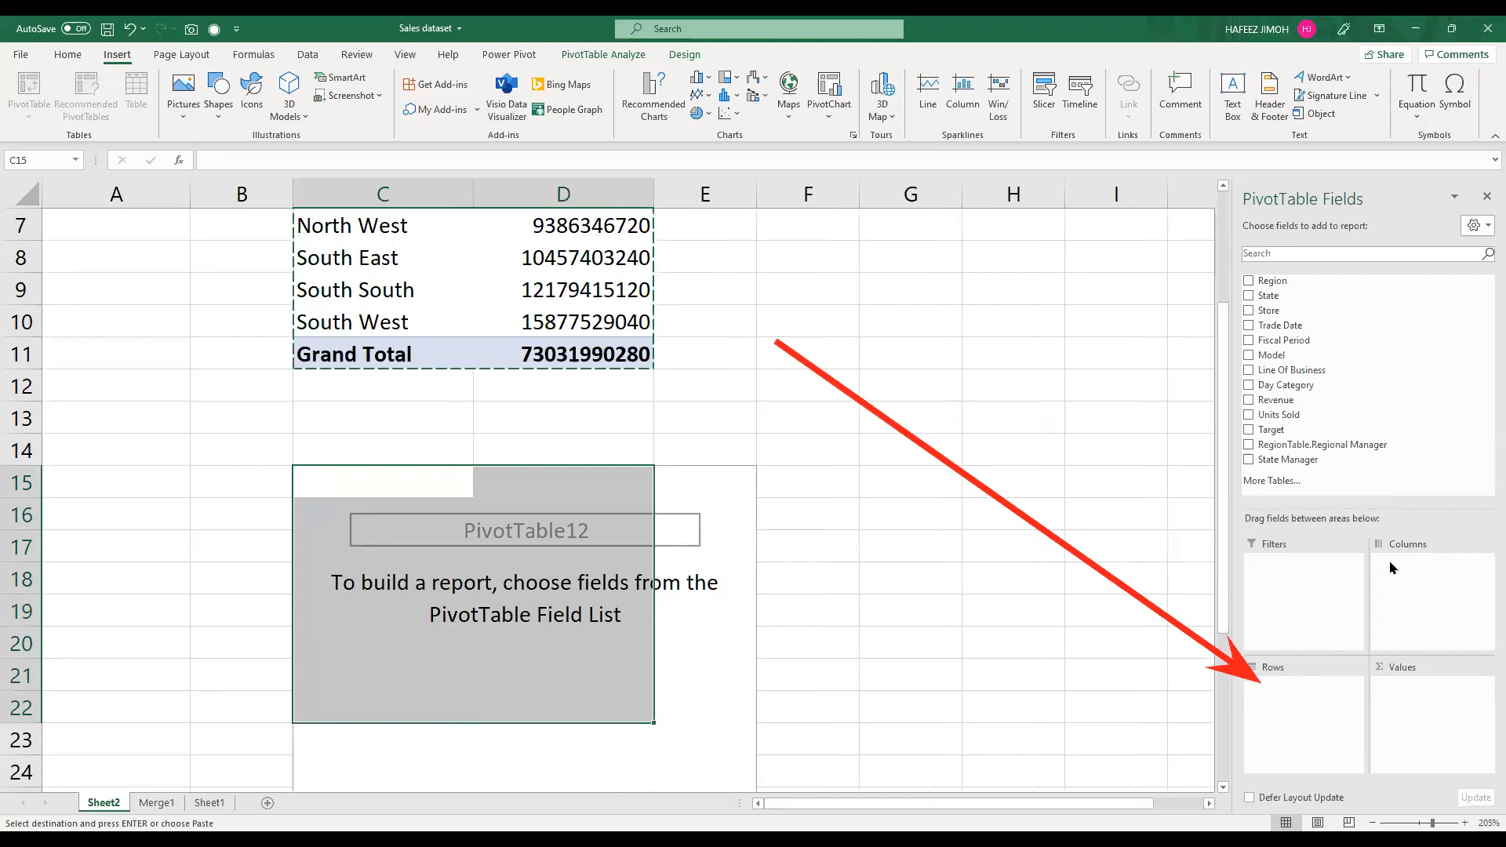
Step: Try to group Trade Date in the copied PivotTable's columns, and undo adding the field
left_click_drag(1290, 329, 1412, 584)
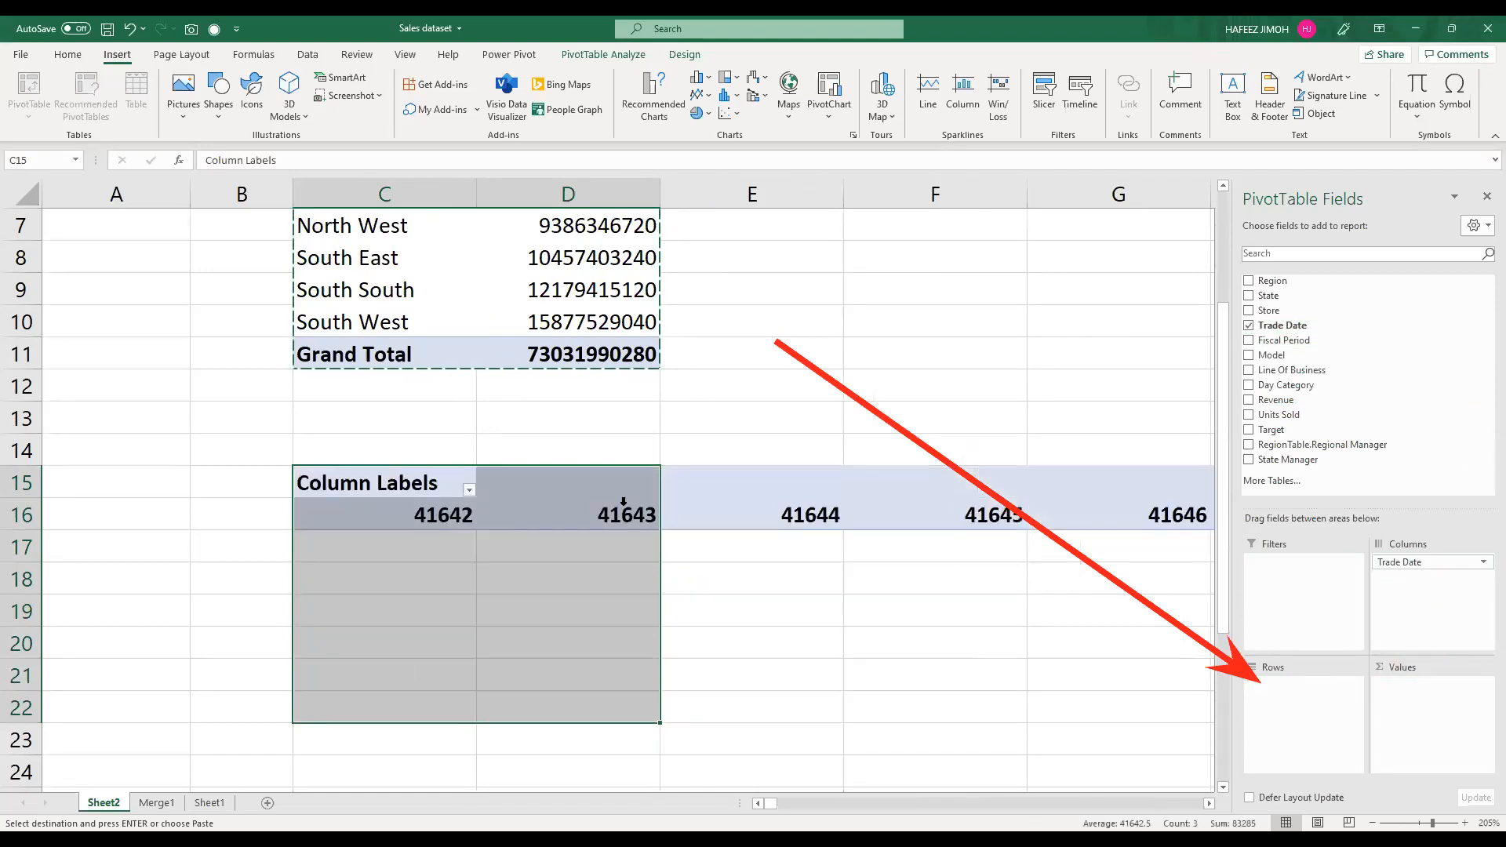
left_click(451, 521)
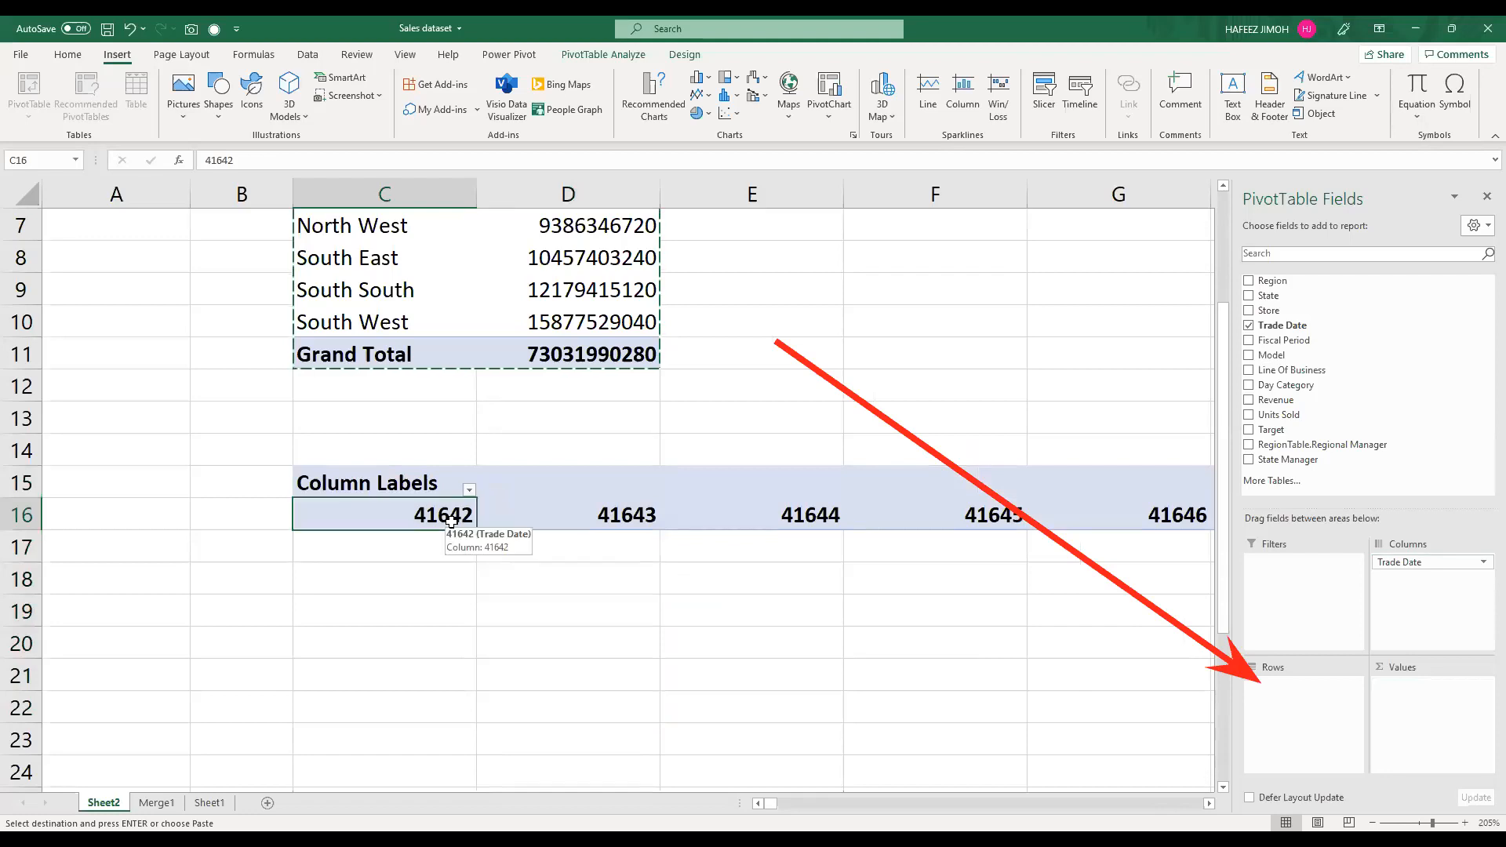
right_click(508, 374)
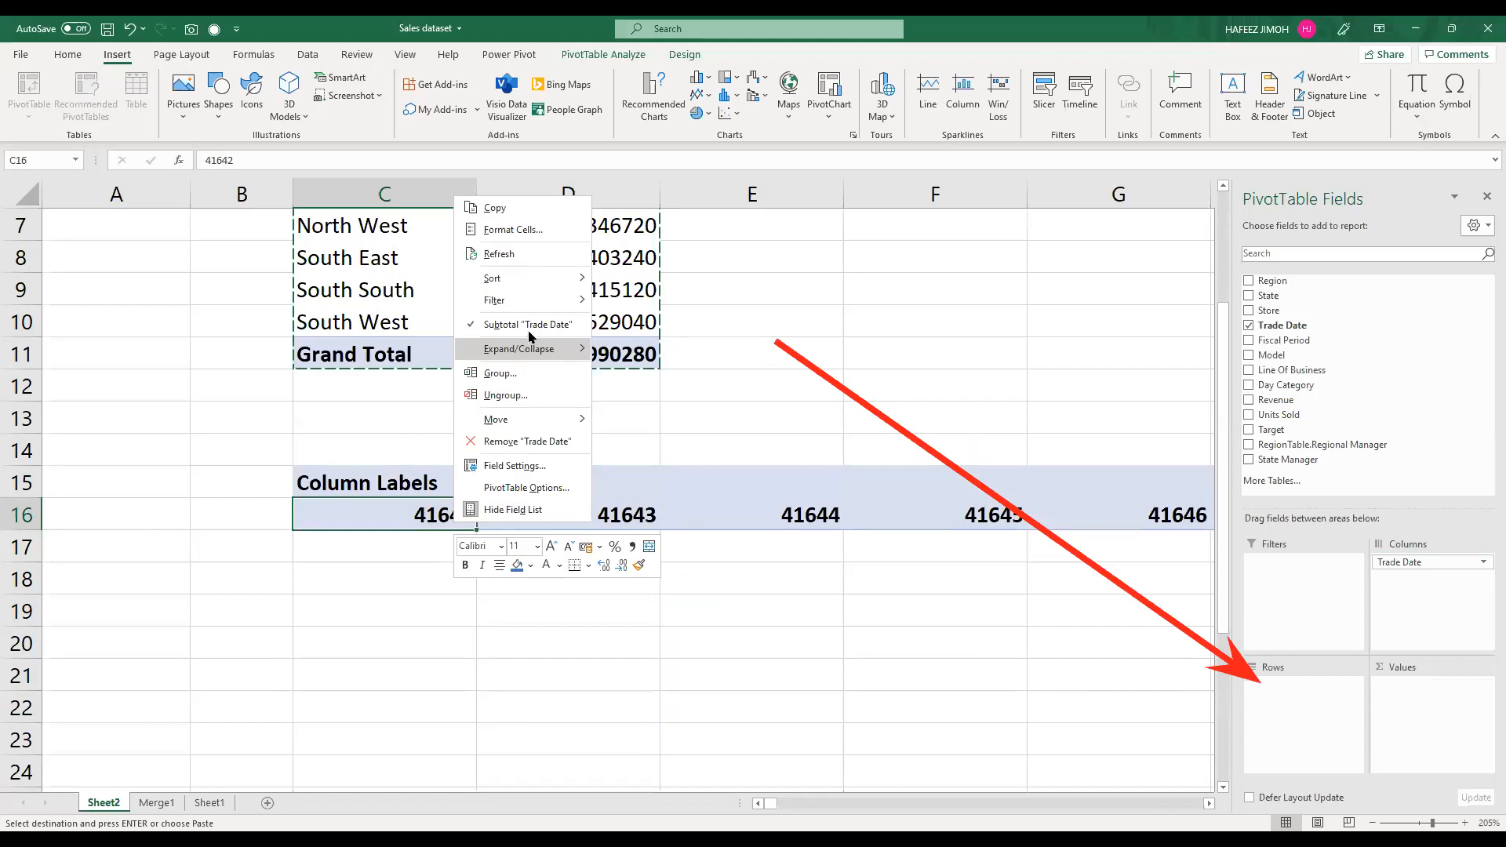
left_click(500, 372)
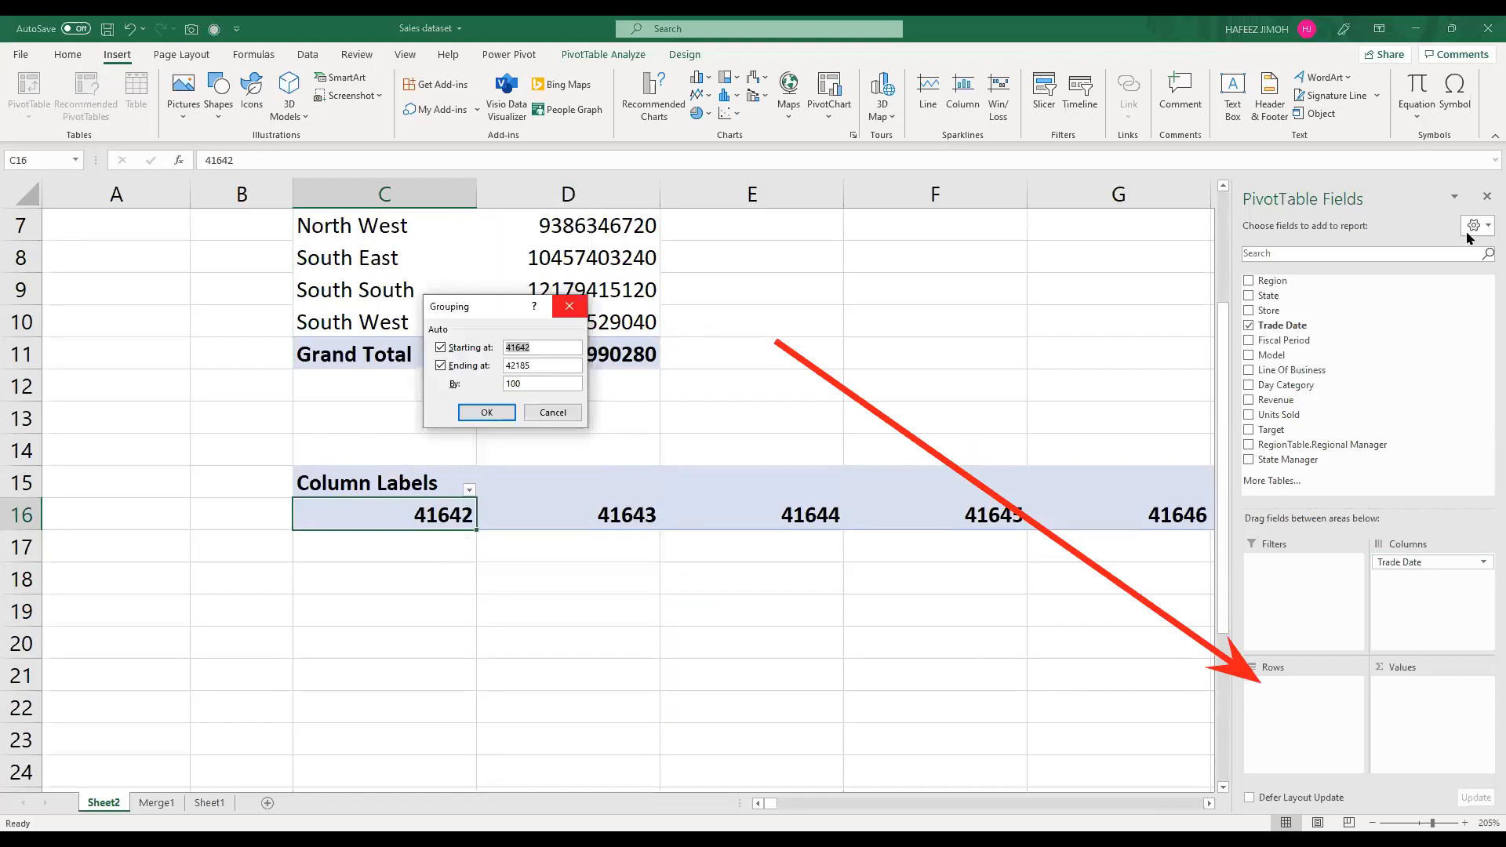
key("Escape")
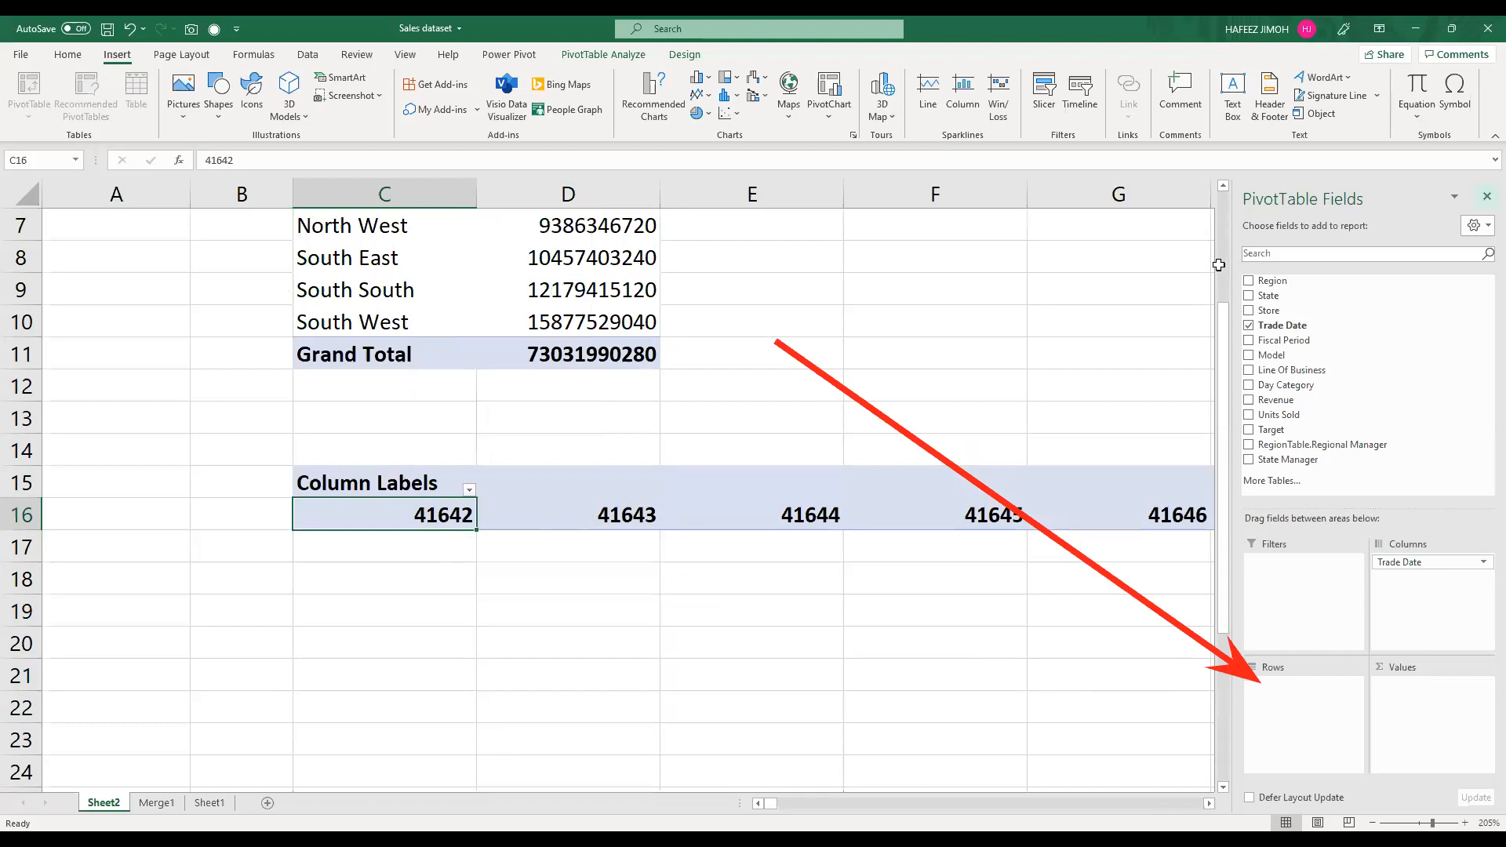
key("ctrl+z")
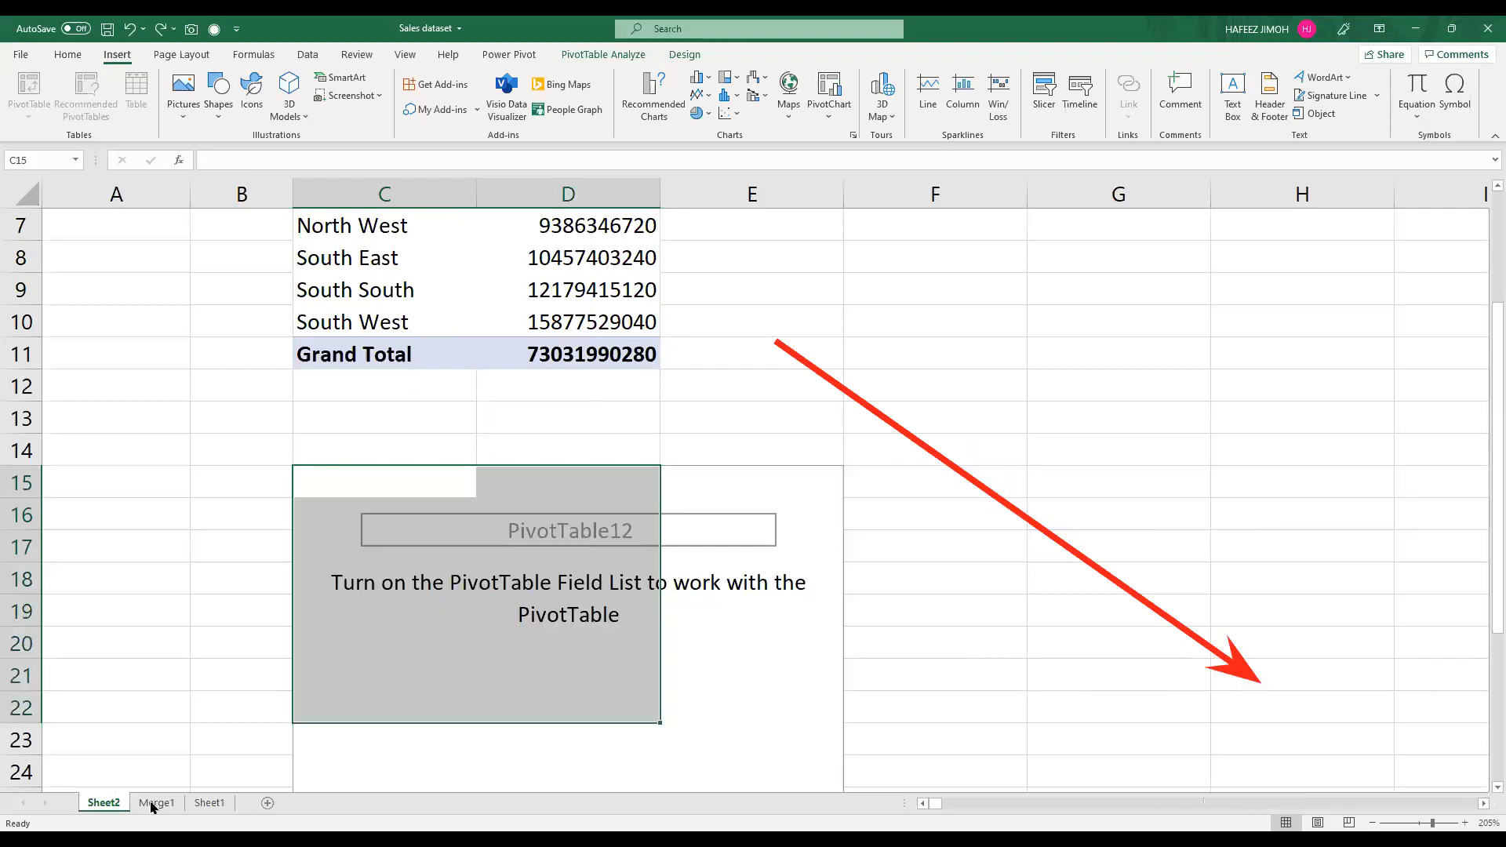
Step: Select the Trade Date column on the Merge1 sheet and open the sheet's query in the Power Query Editor
key("ctrl+Page_Down")
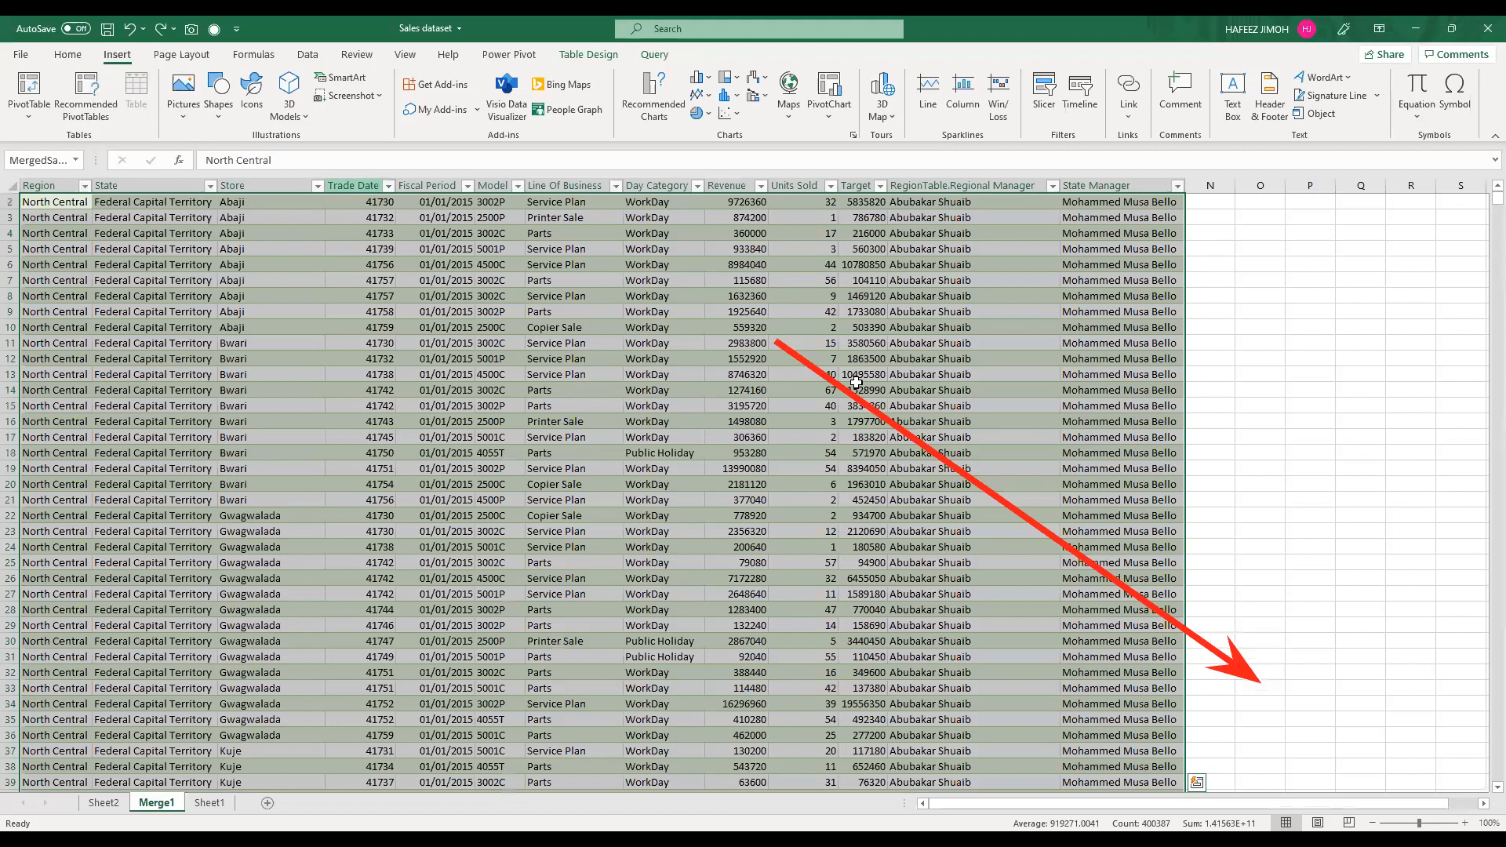
left_click(368, 182)
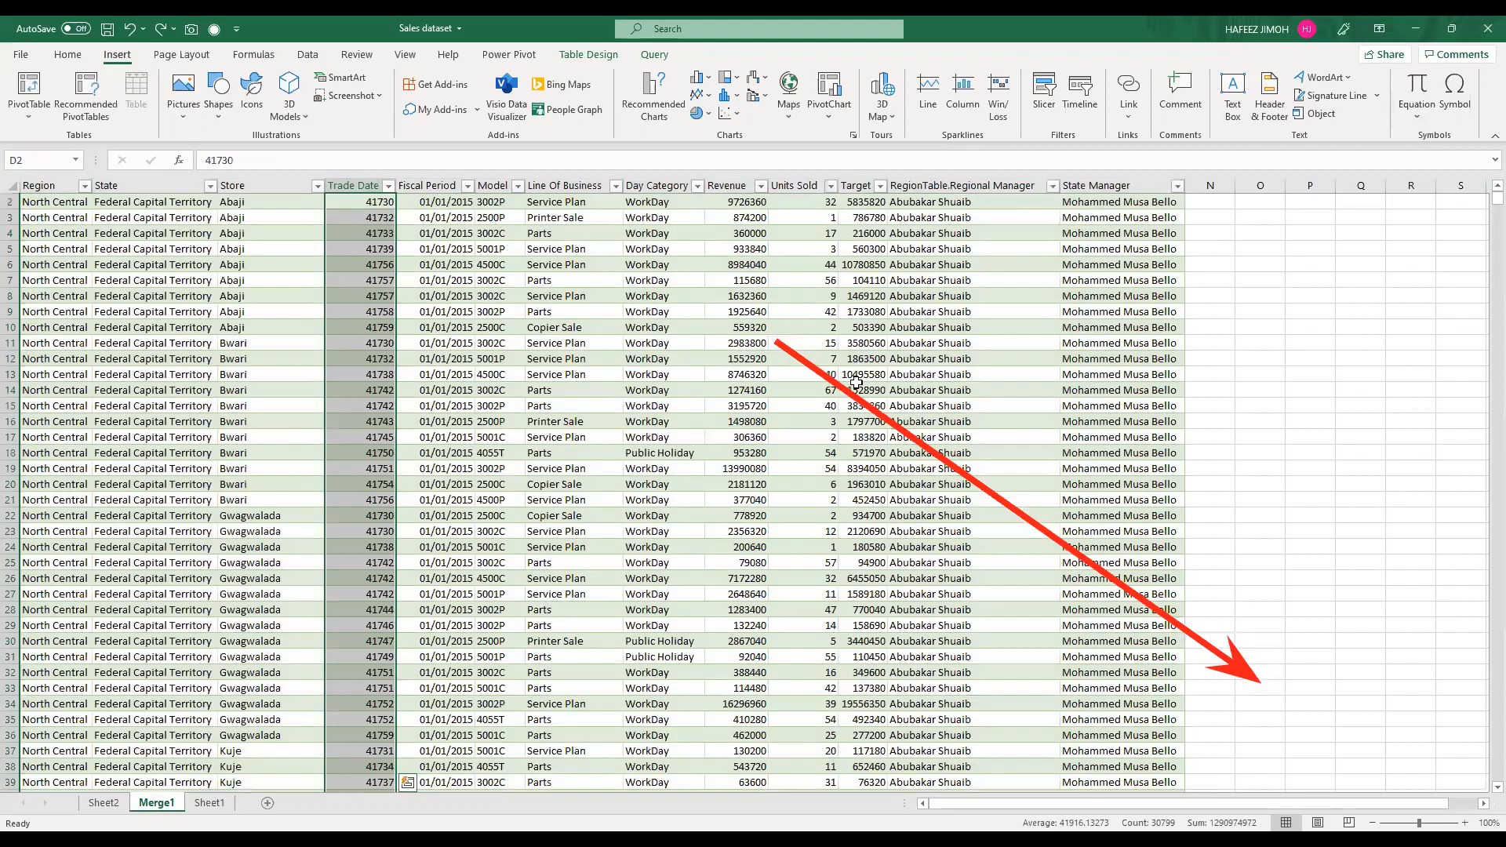
left_click(644, 55)
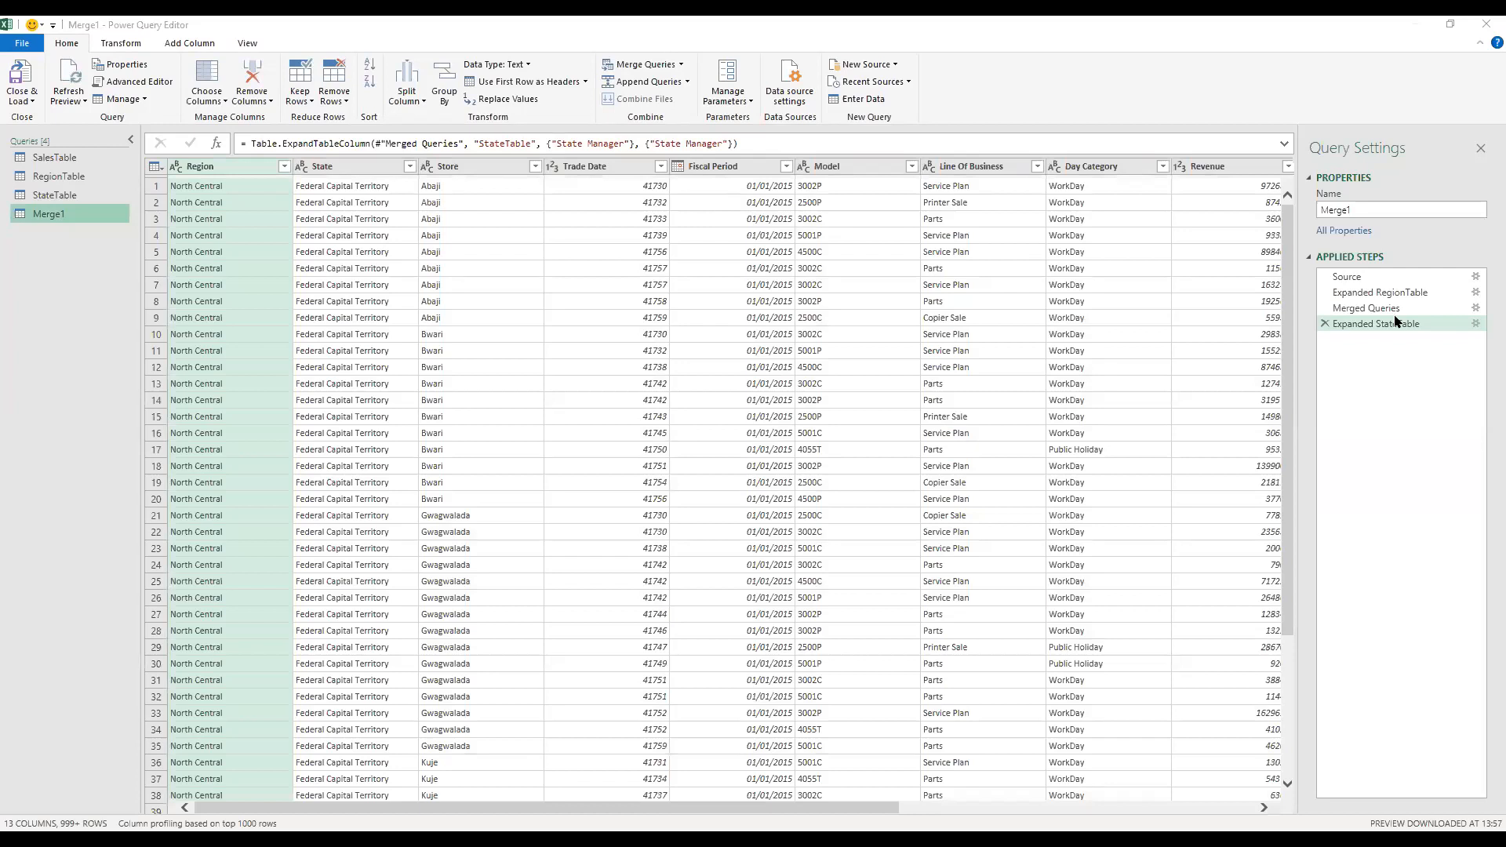
Step: Delete the SalesTable query's Changed Type step and set the Trade Date column's data type to Date
left_click(99, 166)
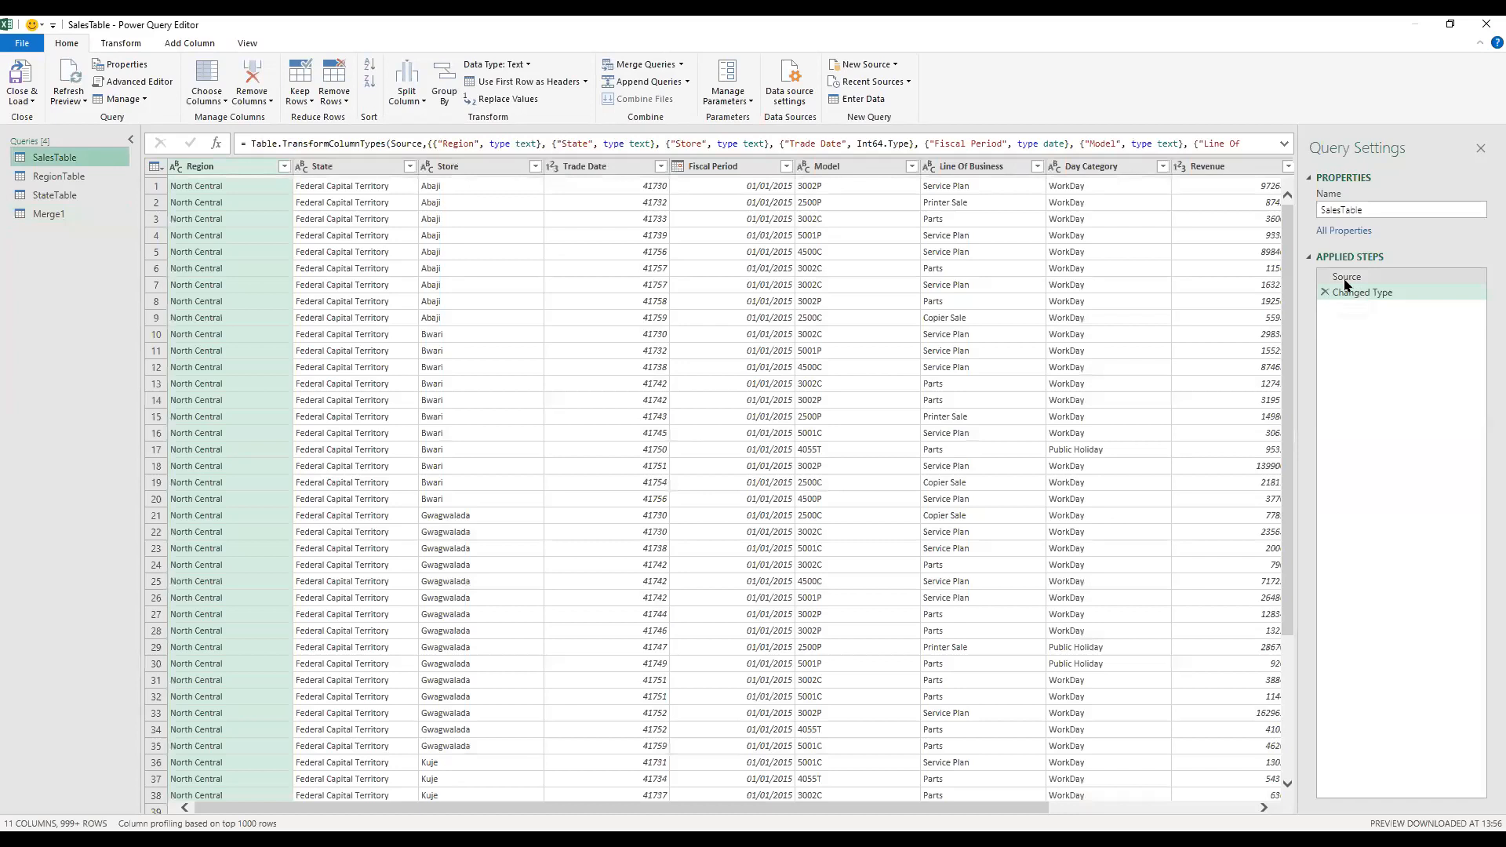
left_click(1343, 280)
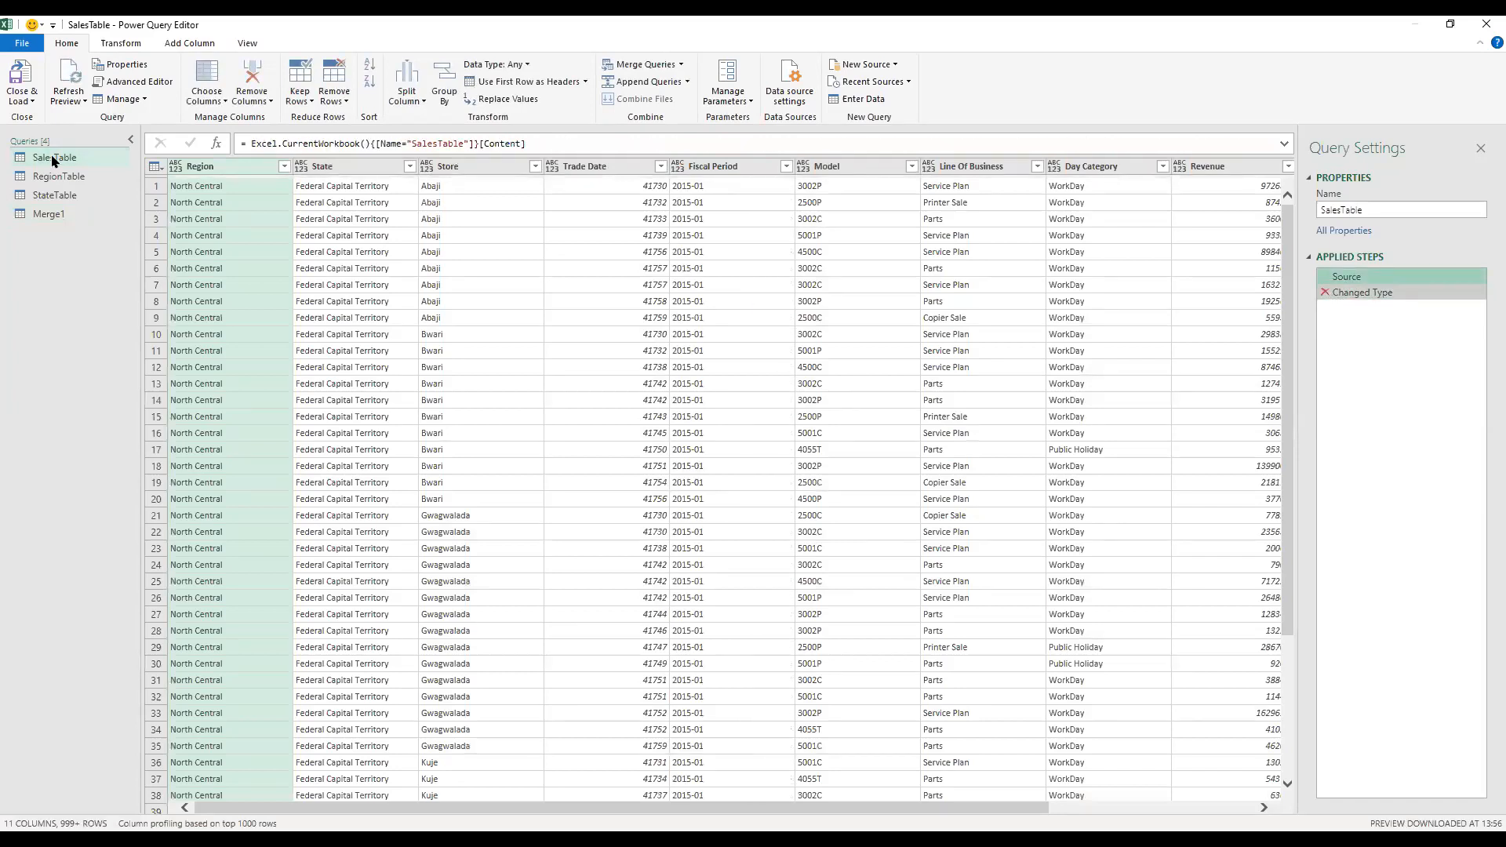
left_click(1324, 295)
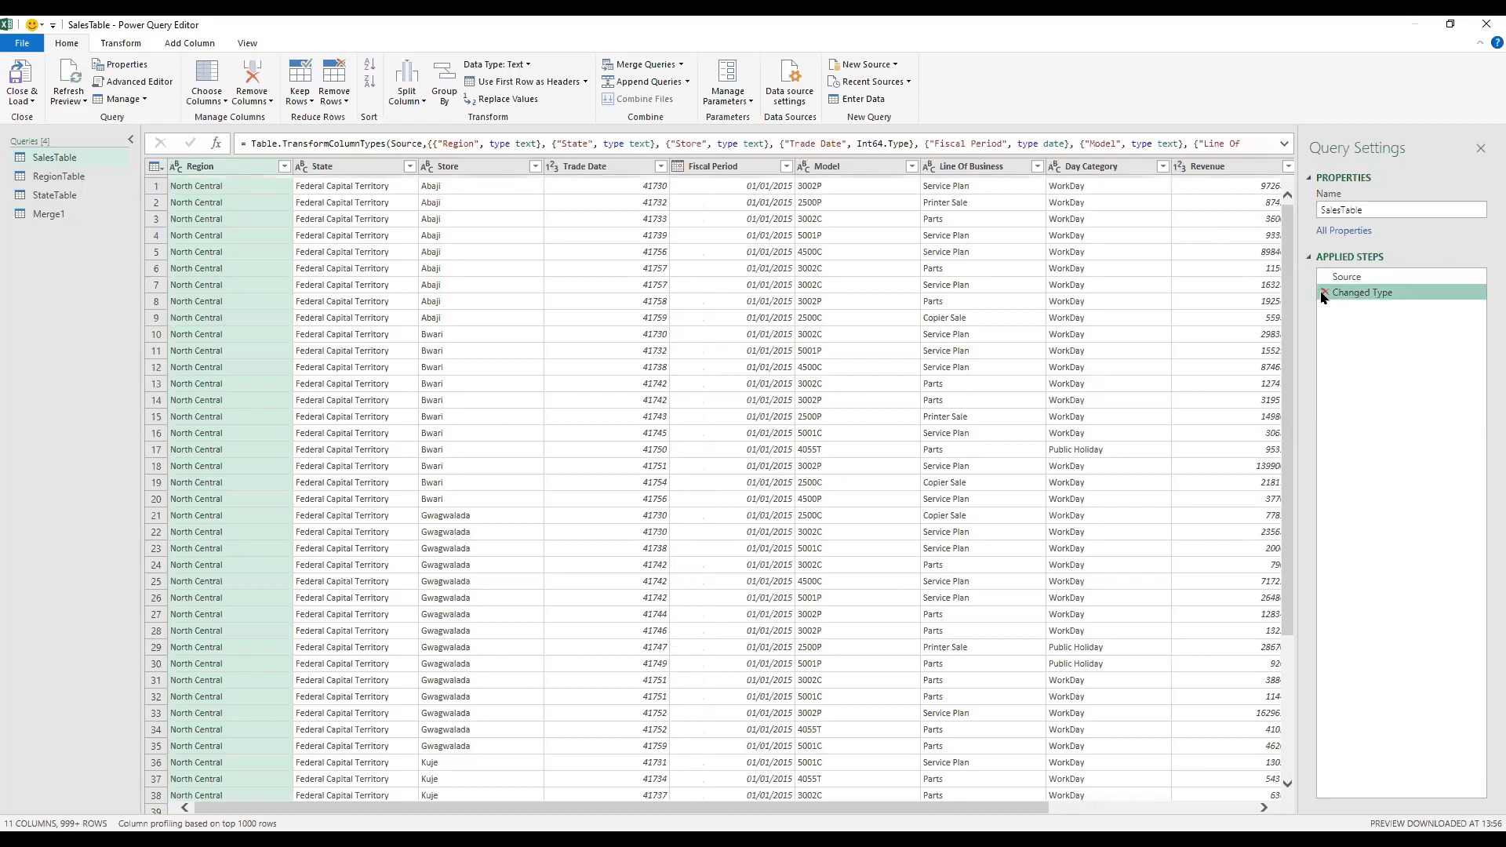
left_click(1324, 293)
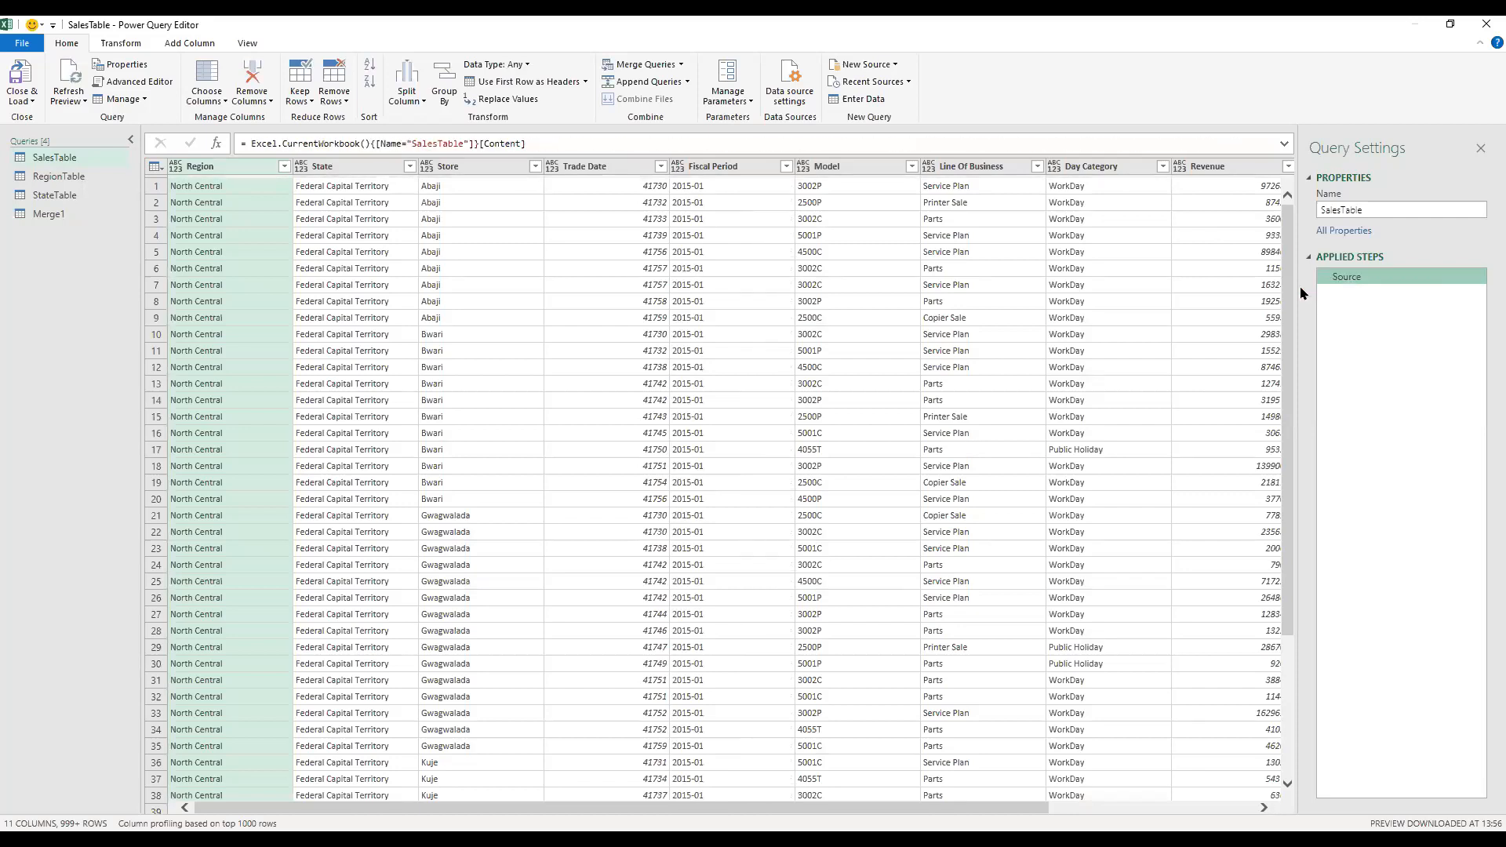
left_click(554, 169)
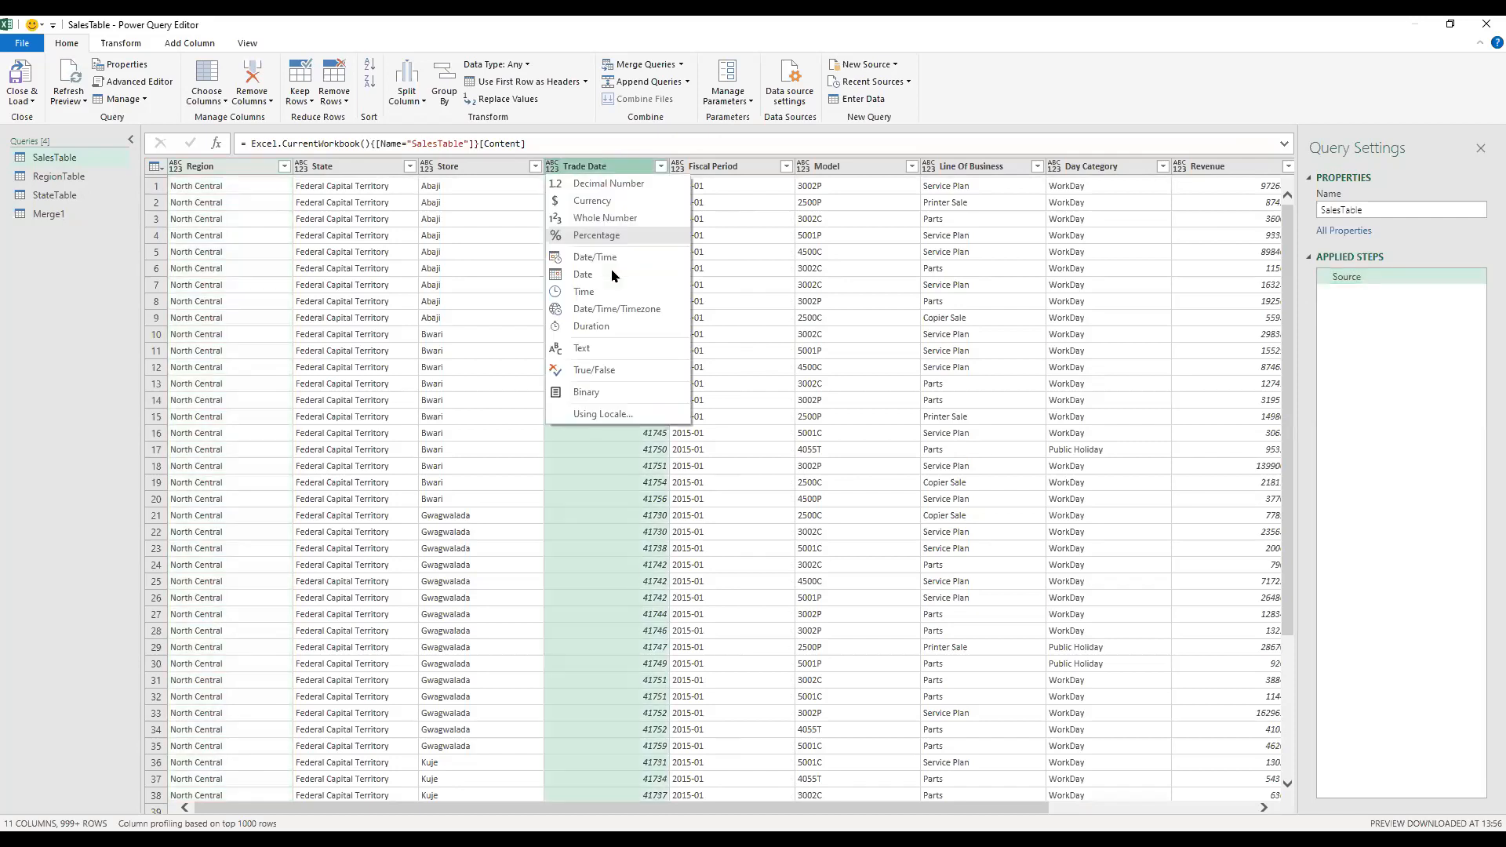
left_click(612, 273)
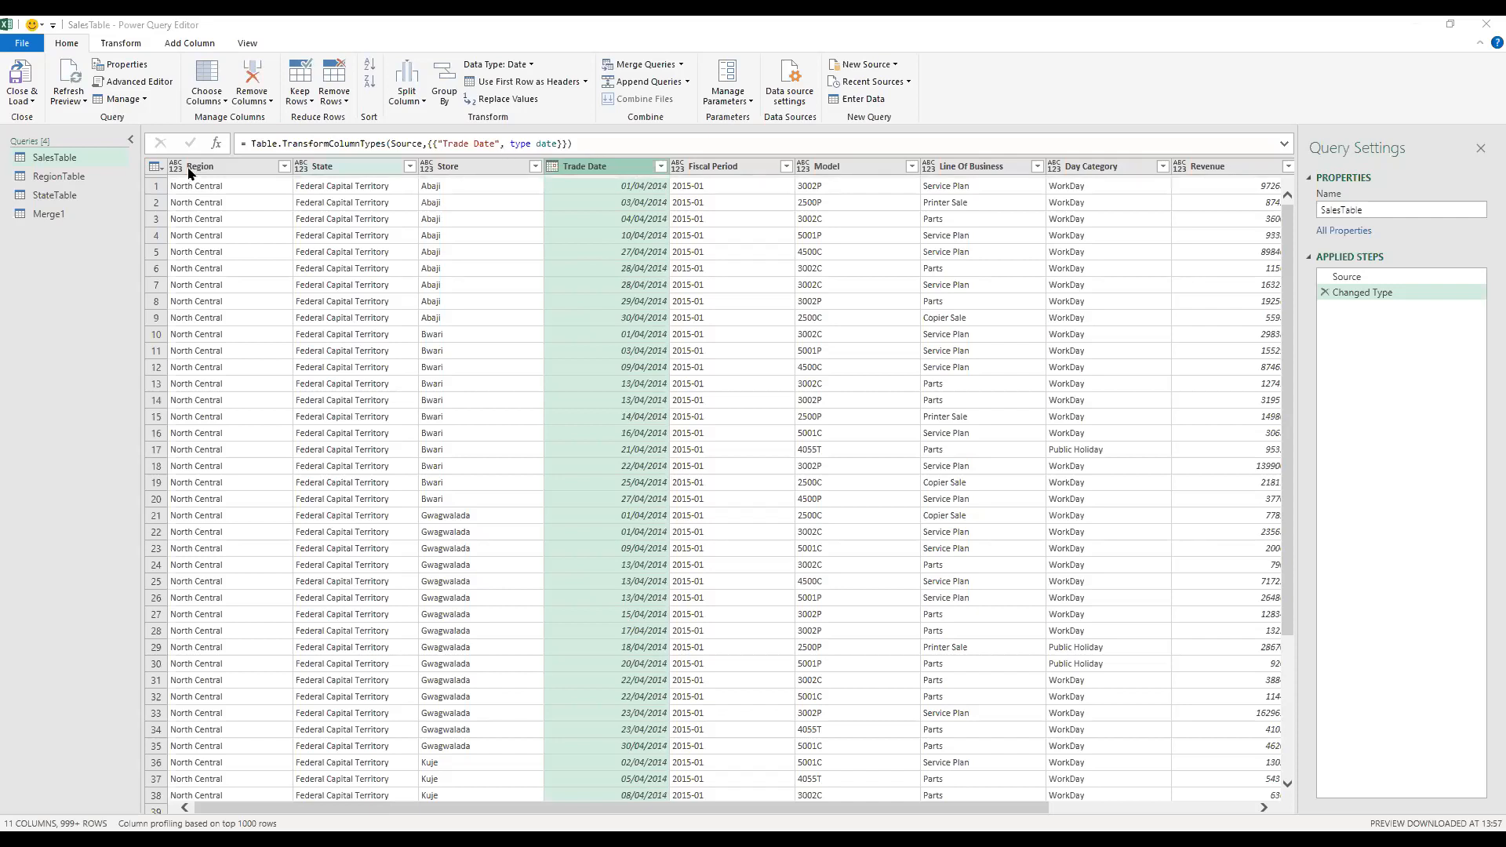
Step: Open the Merge1 query and set its Region column's data type to Text
left_click(351, 166)
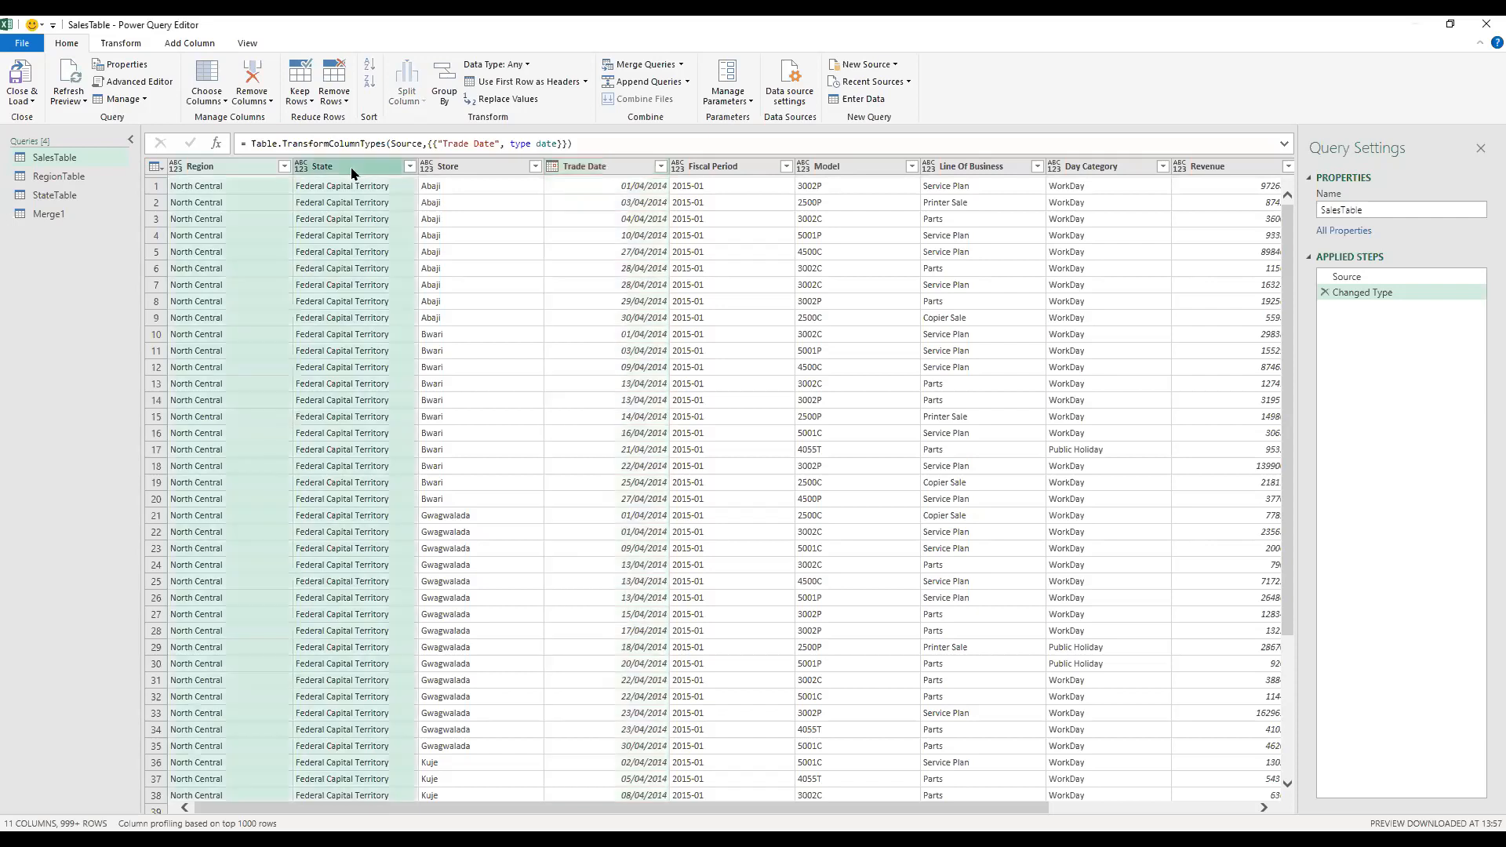
left_click(87, 179)
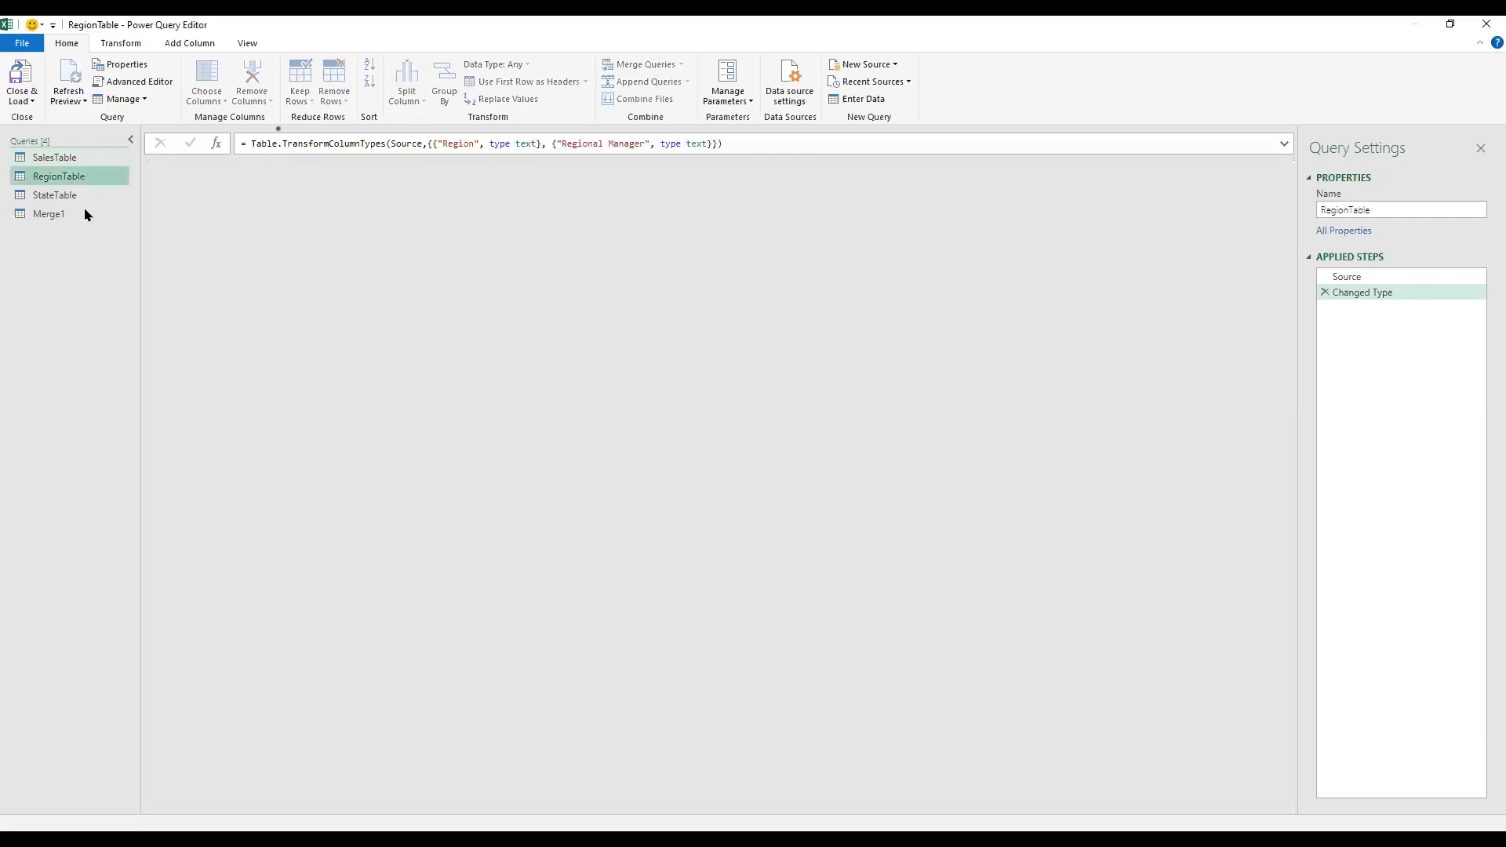
left_click(86, 214)
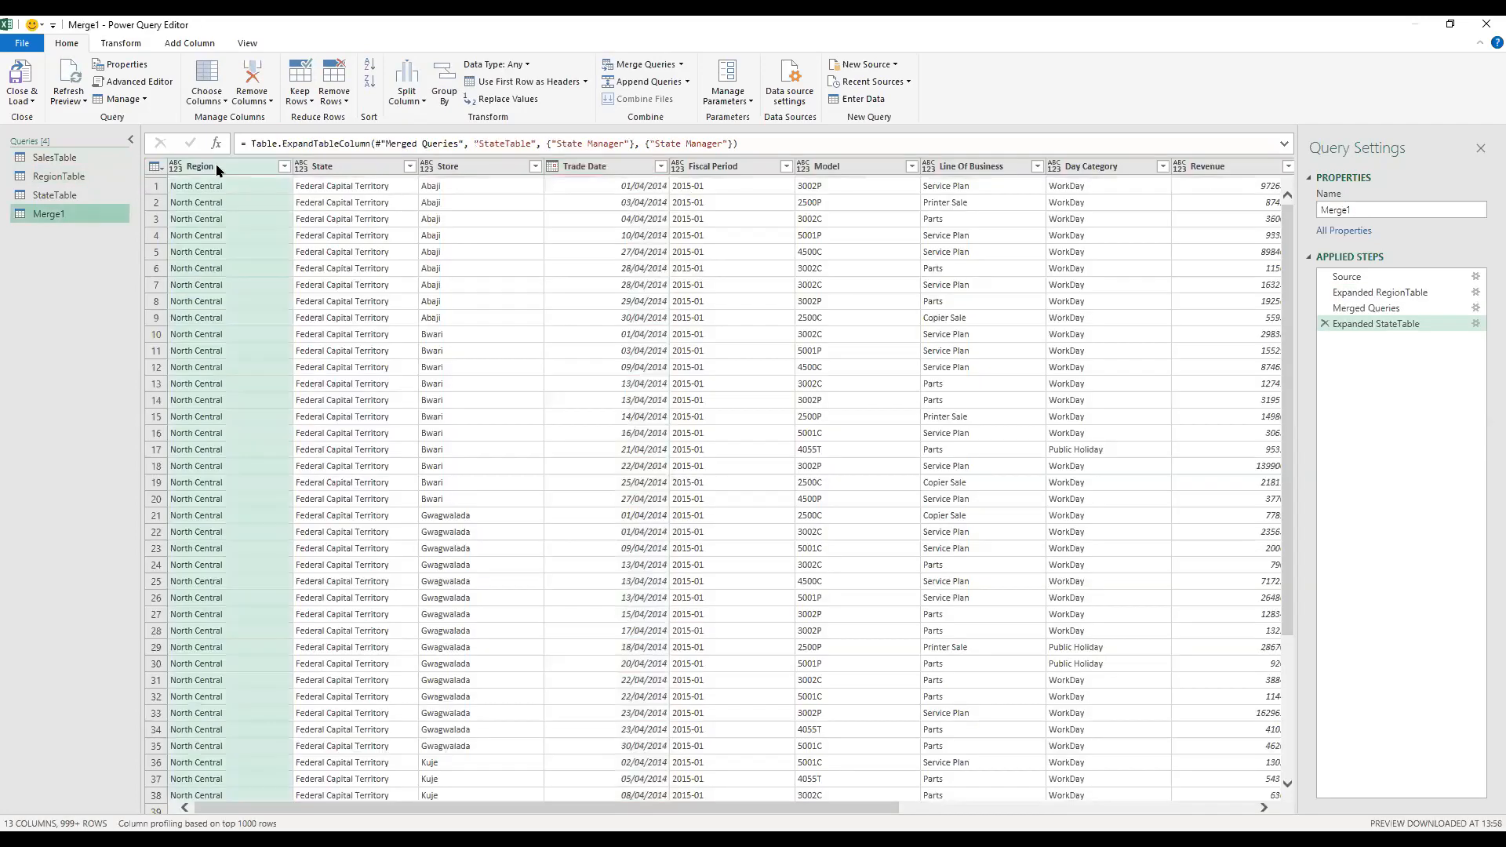
left_click(172, 166)
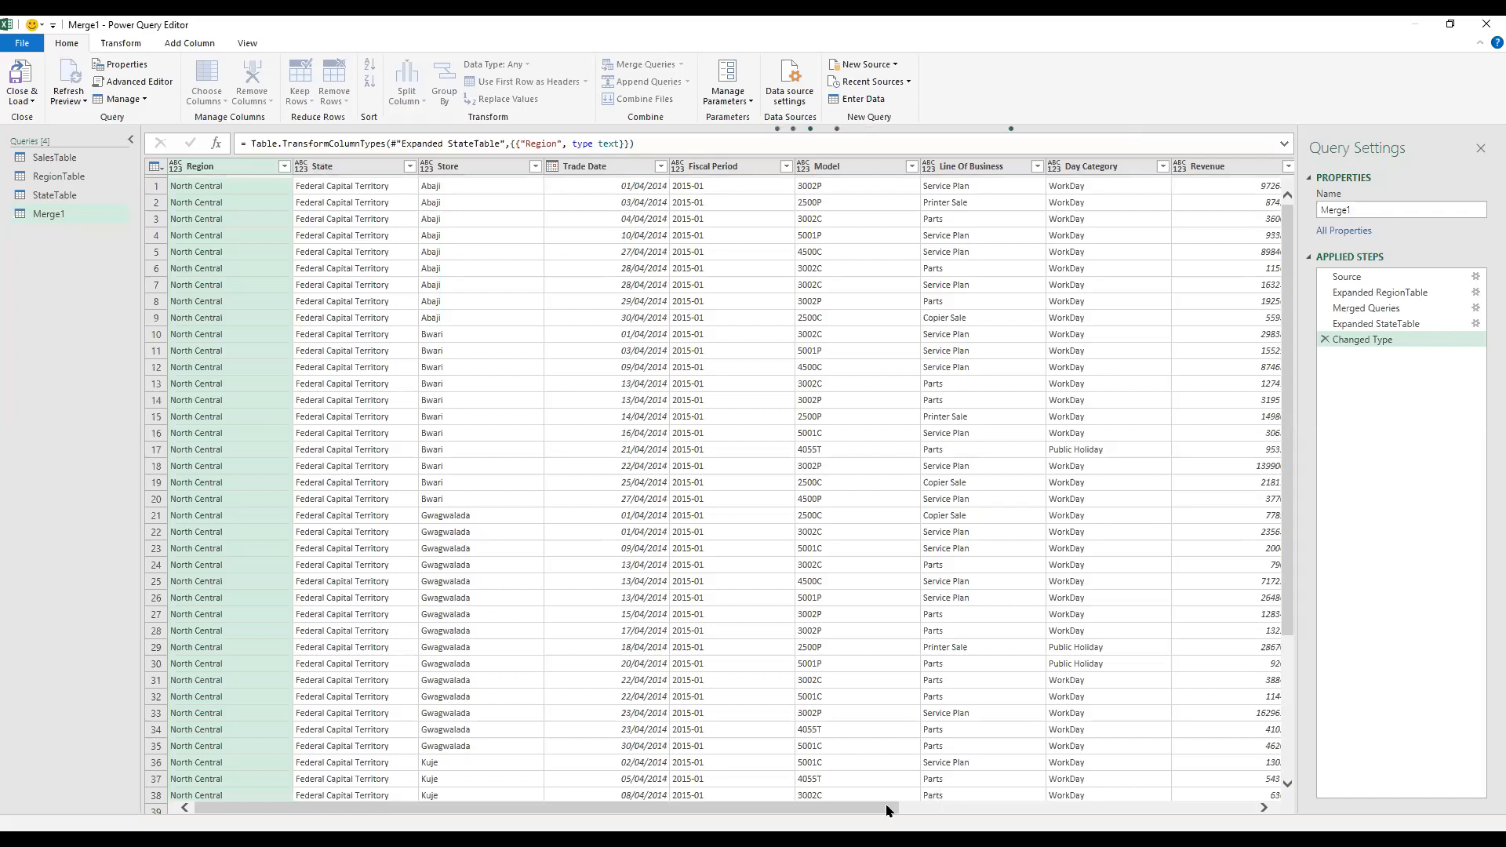
Step: Set the Revenue column's data type in the Merge1 query to Whole Number
scroll(1020, 798, "right", 3)
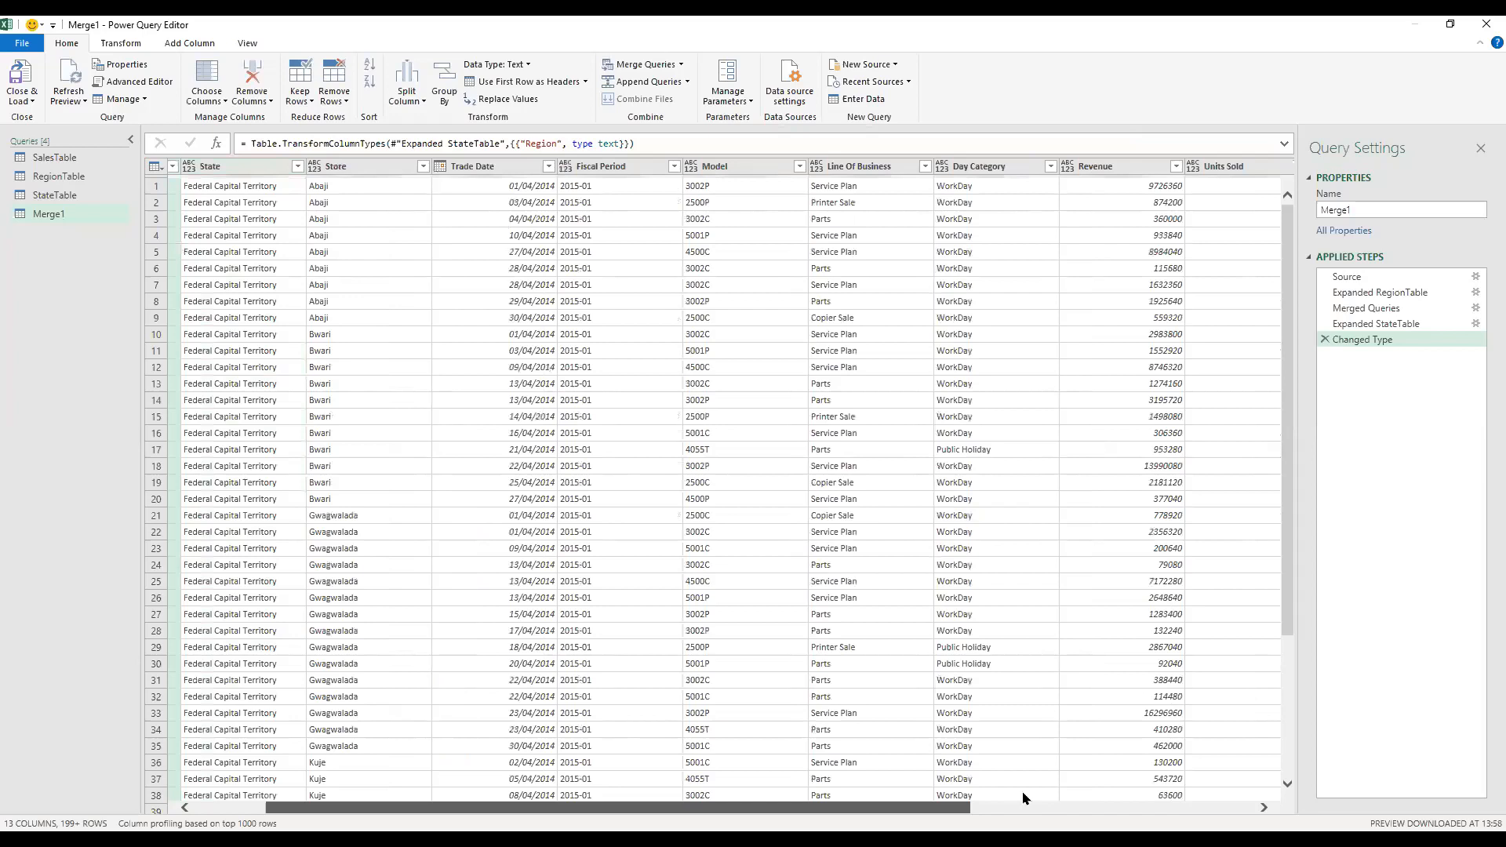
left_click(916, 165)
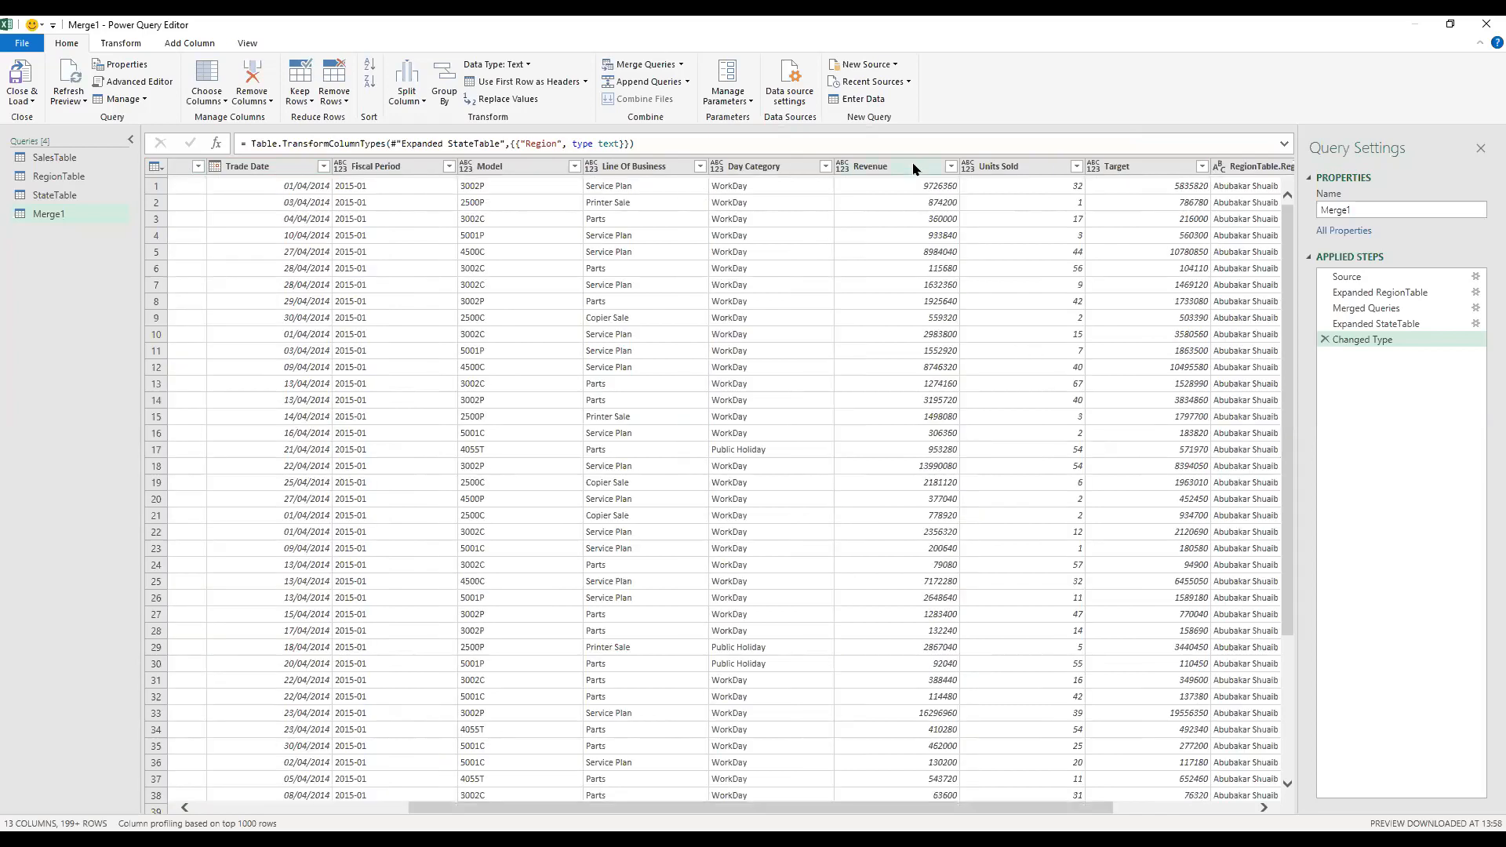
left_click(1114, 168, "ctrl")
left_click(1020, 172, "ctrl")
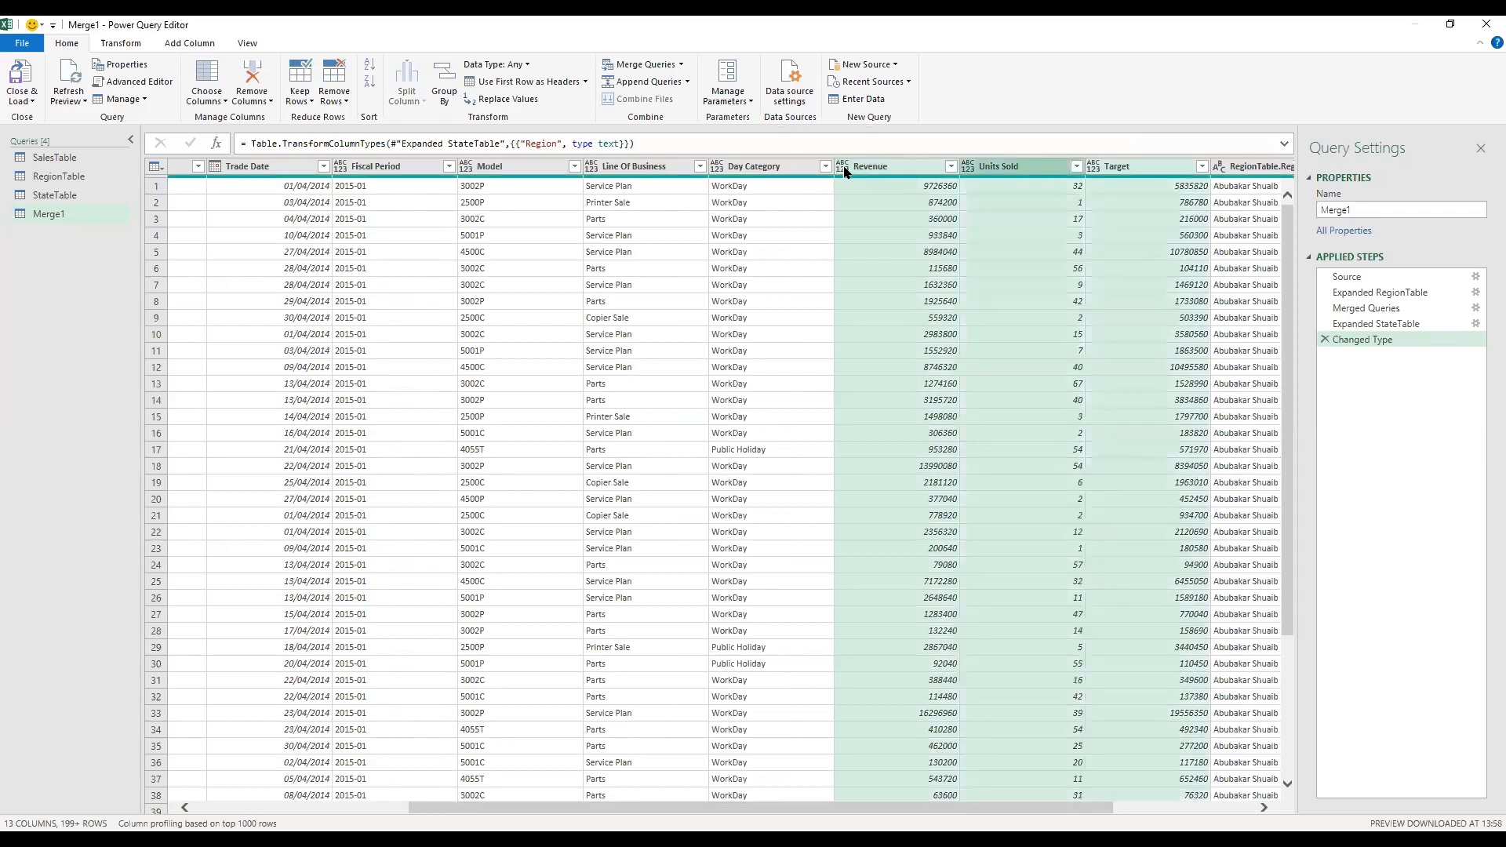
left_click(844, 167)
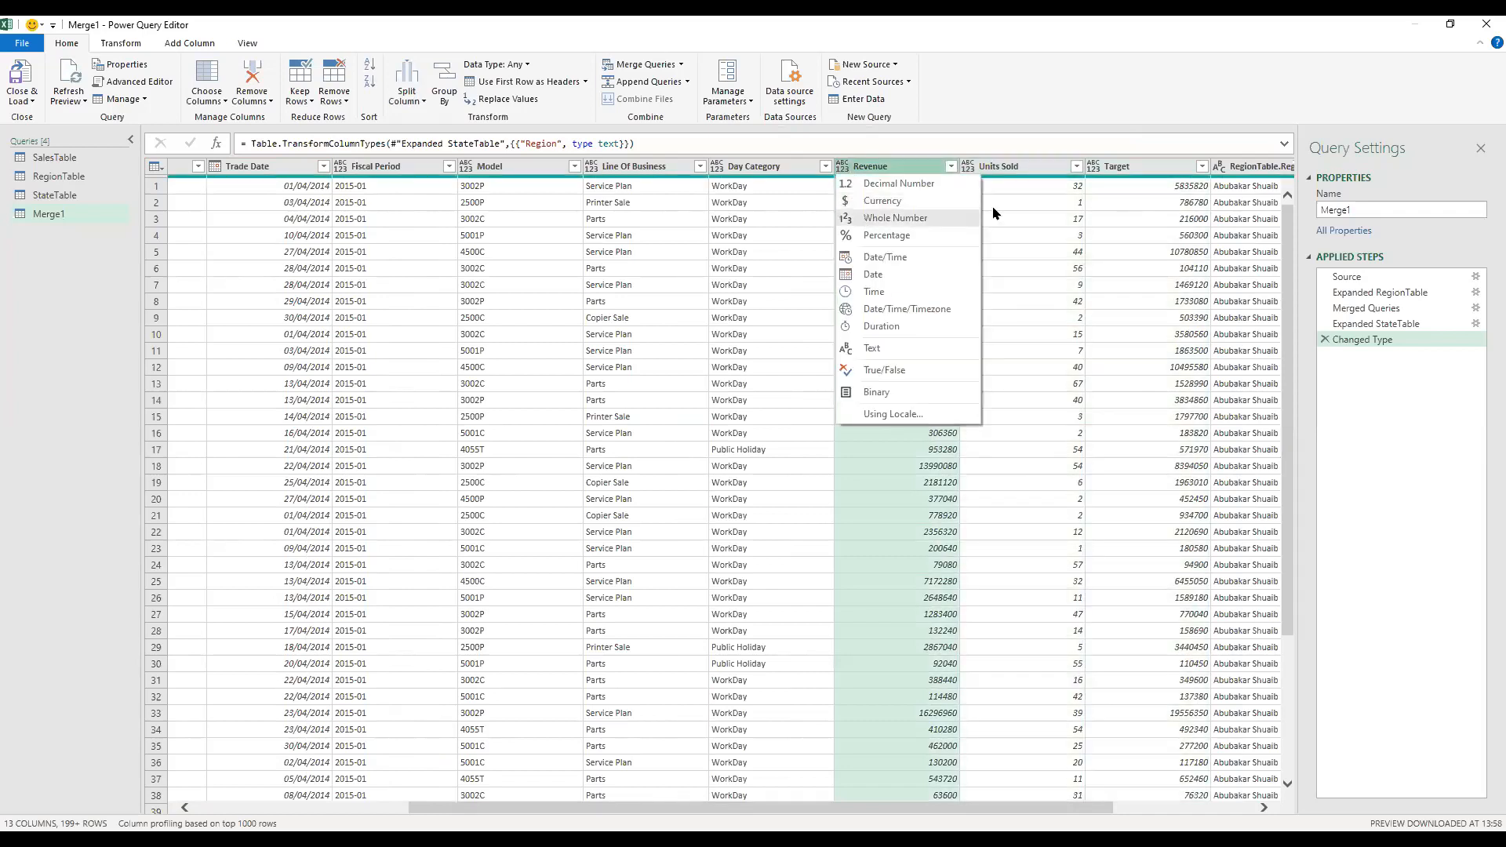
left_click(968, 218)
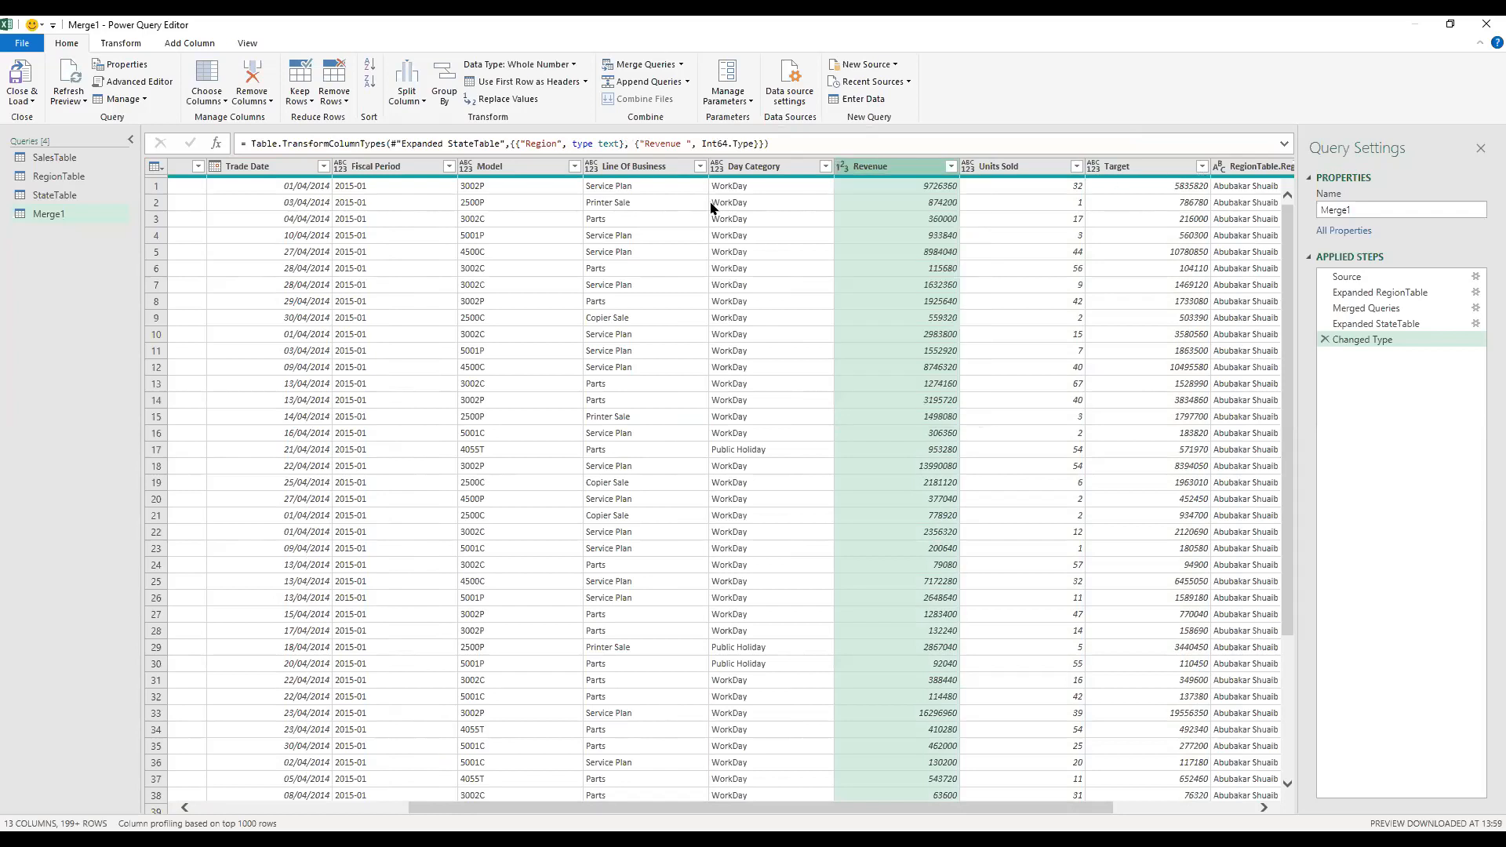
Step: Try to change the data type of the State, Store, Fiscal Period, Model, Line Of Business and Day Category columns together
left_click_drag(659, 811, 549, 809)
left_click_drag(373, 758, 226, 735)
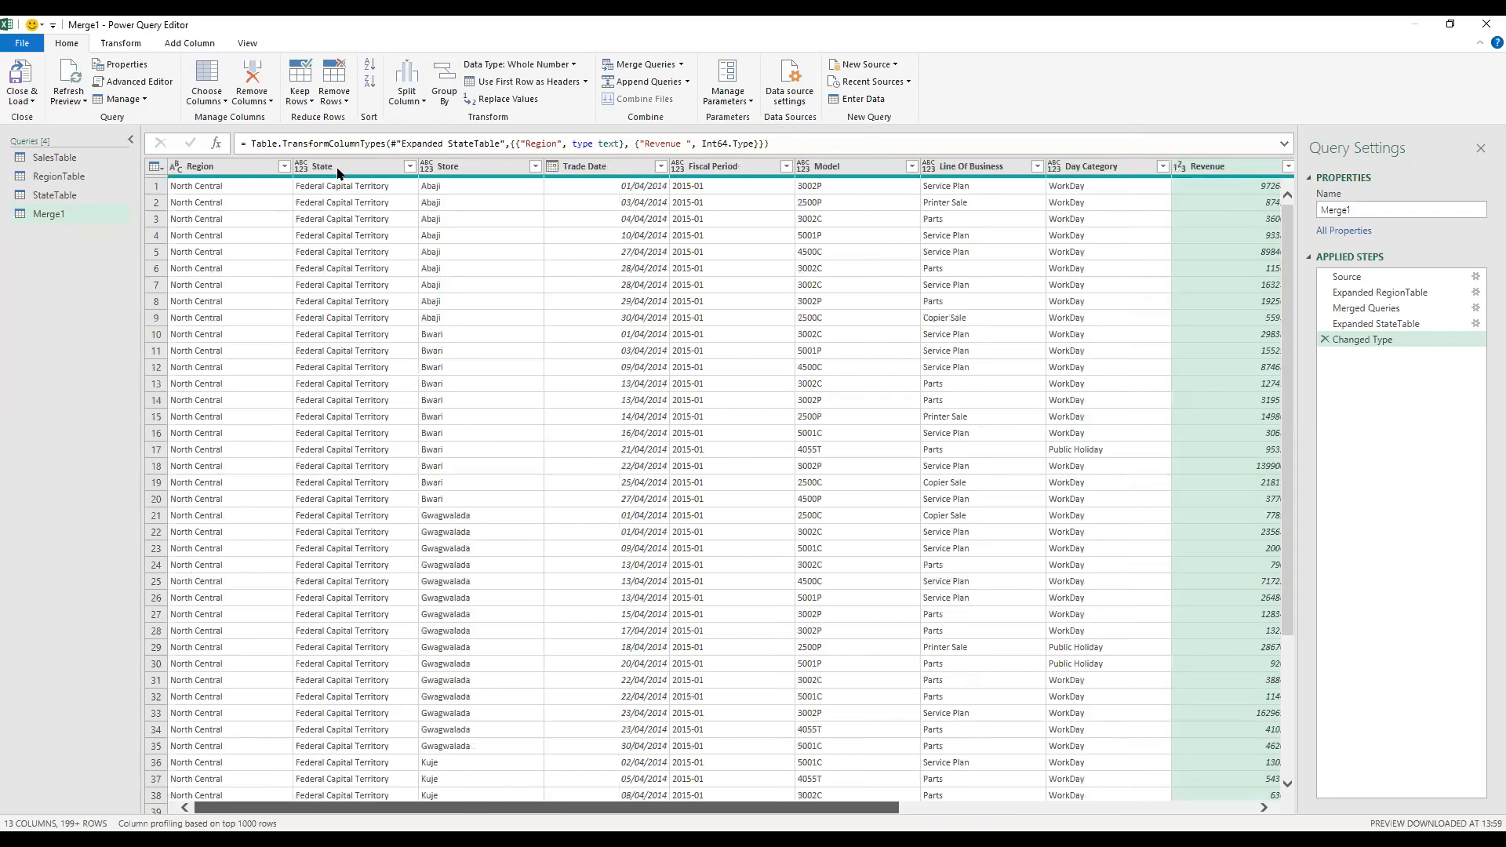
left_click(338, 171)
left_click(468, 169, "ctrl")
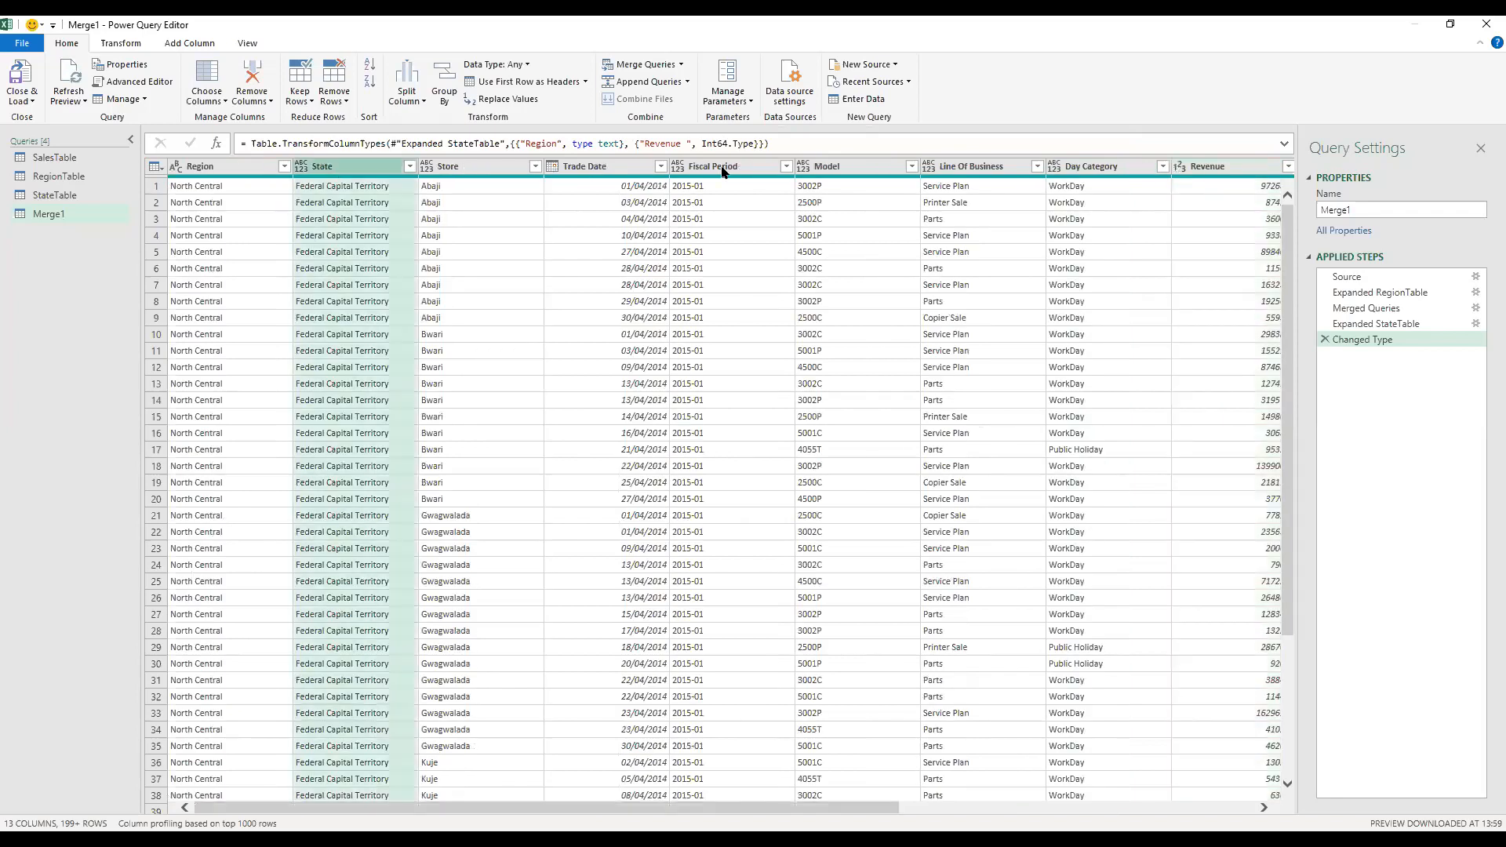
left_click(731, 170, "ctrl")
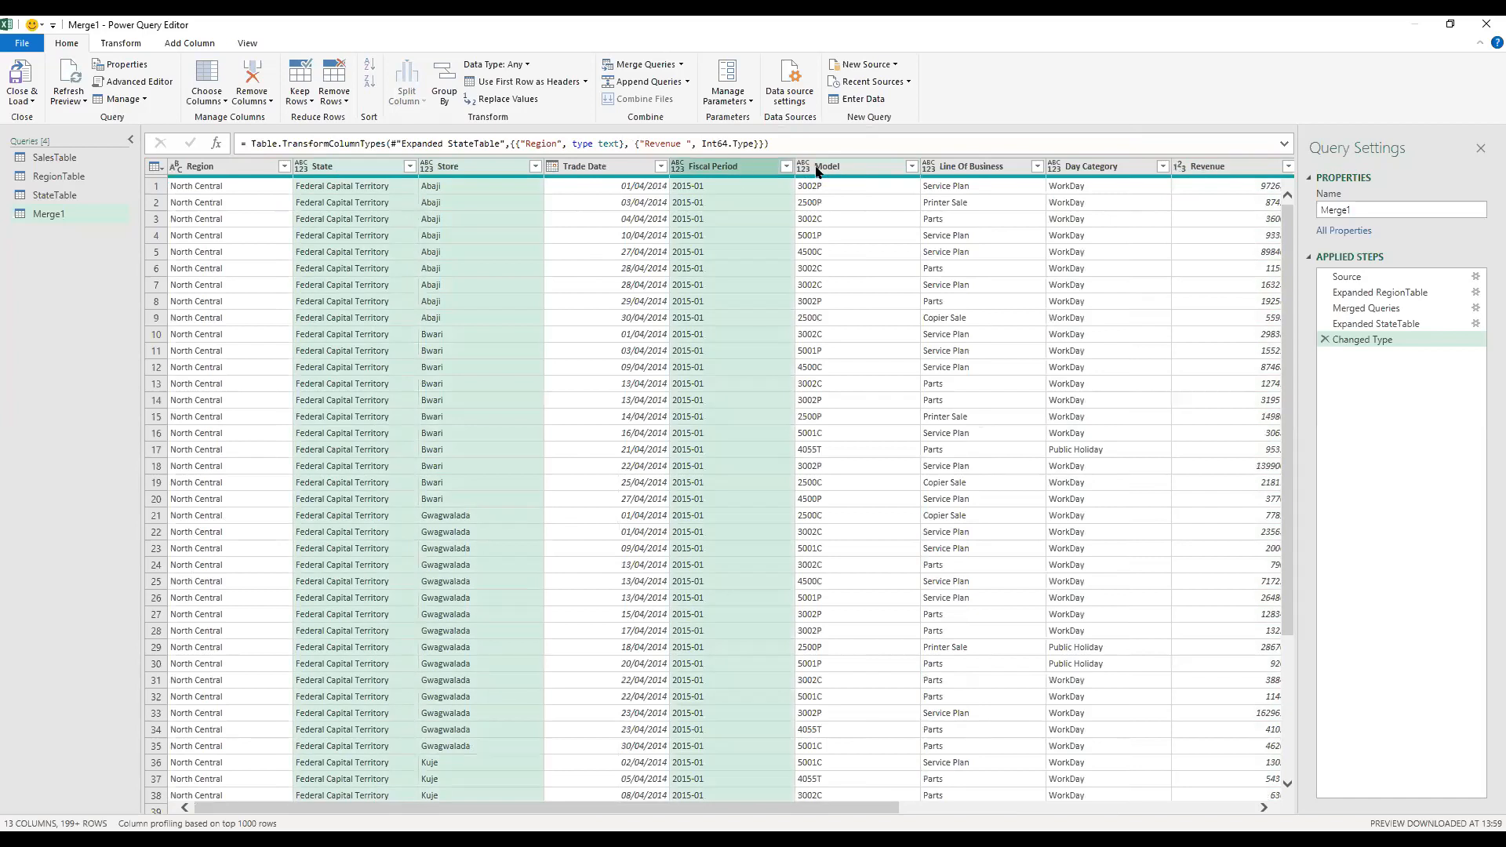
left_click(816, 171, "ctrl")
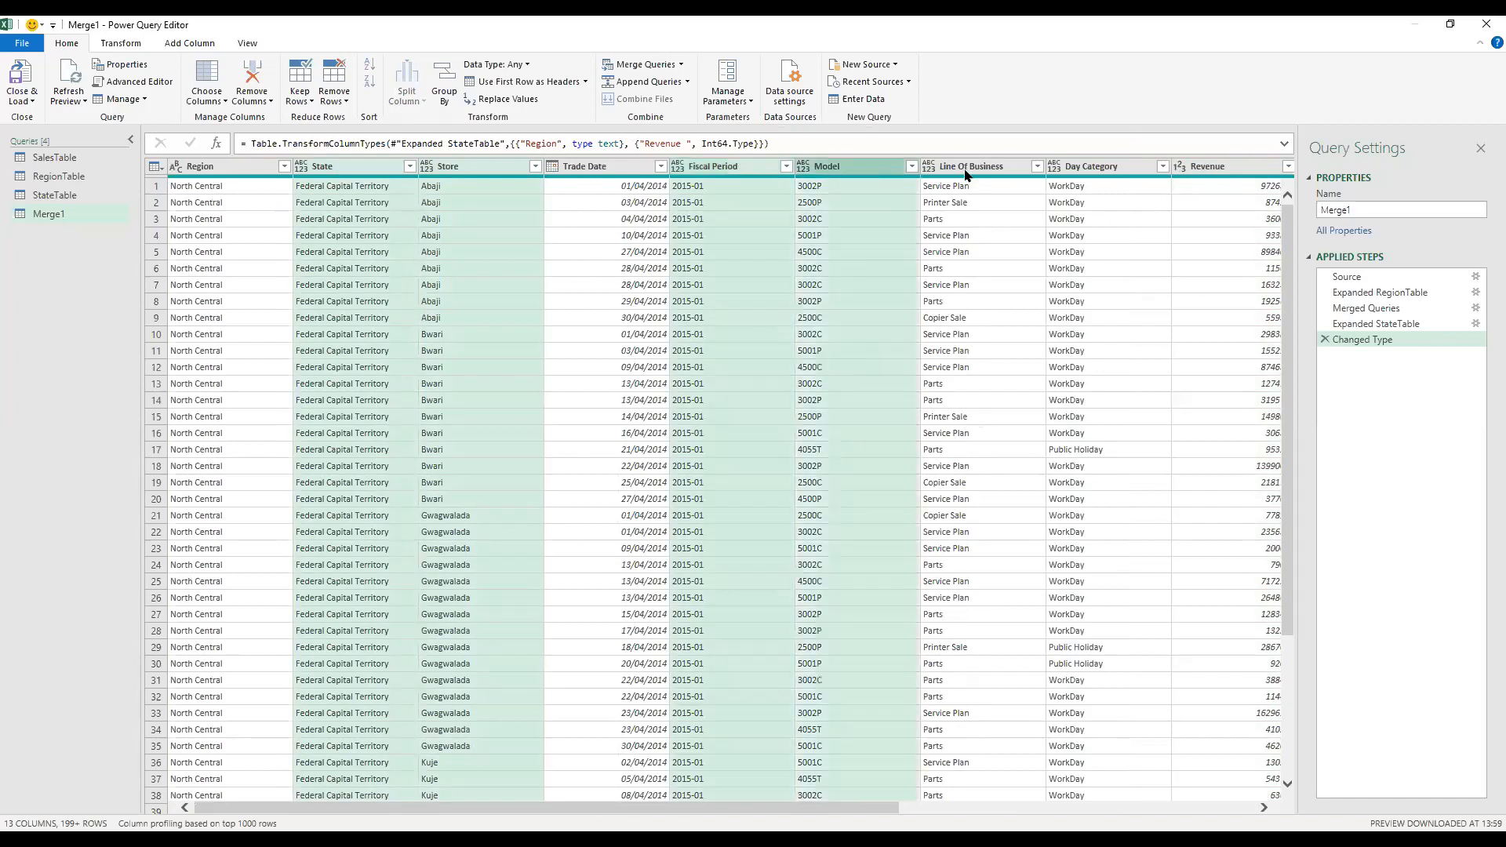
left_click(1088, 168, "shift")
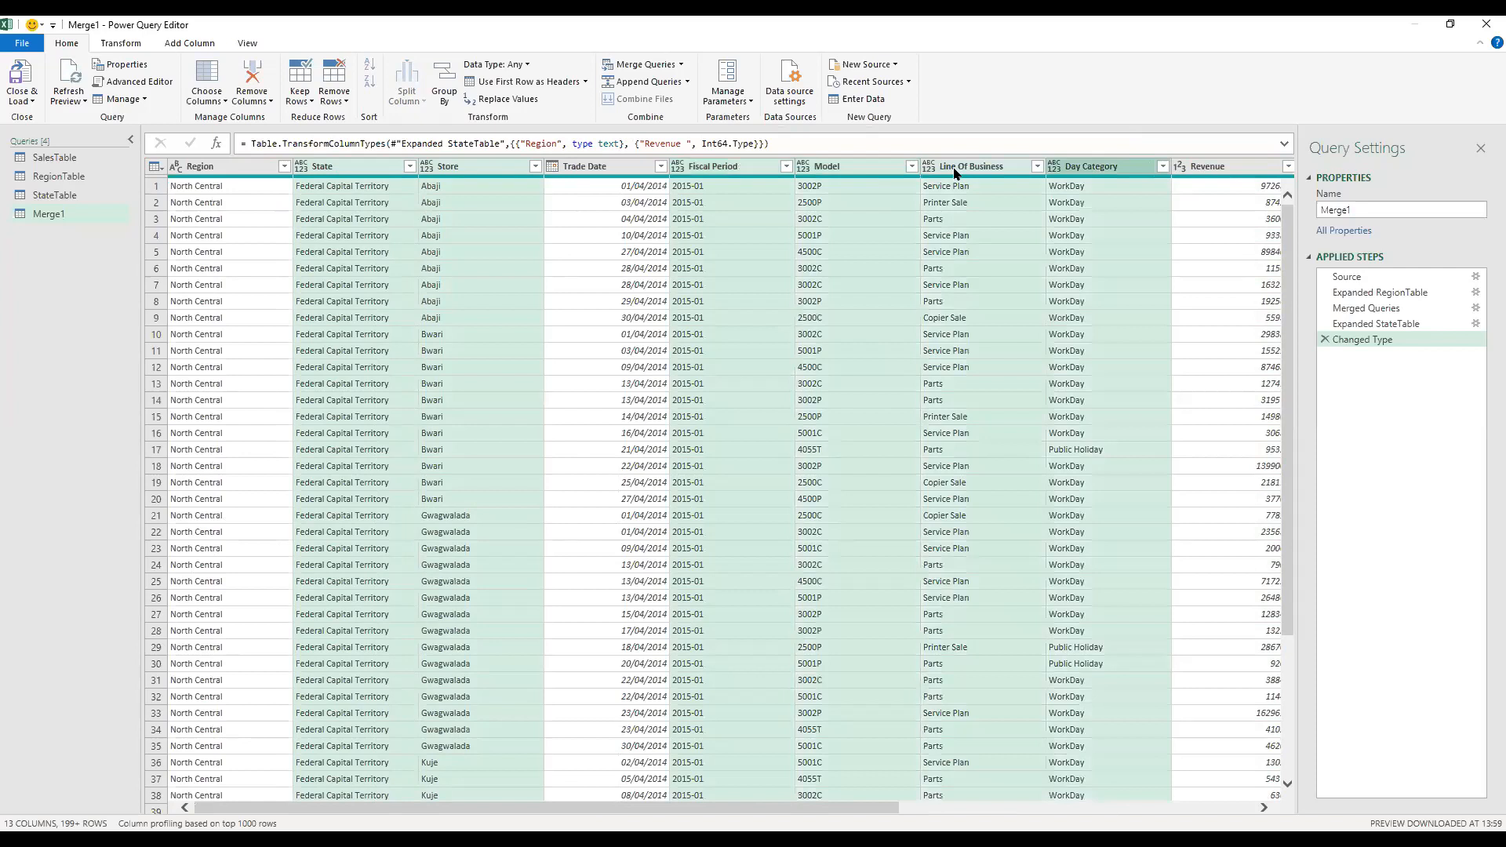
left_click(682, 174)
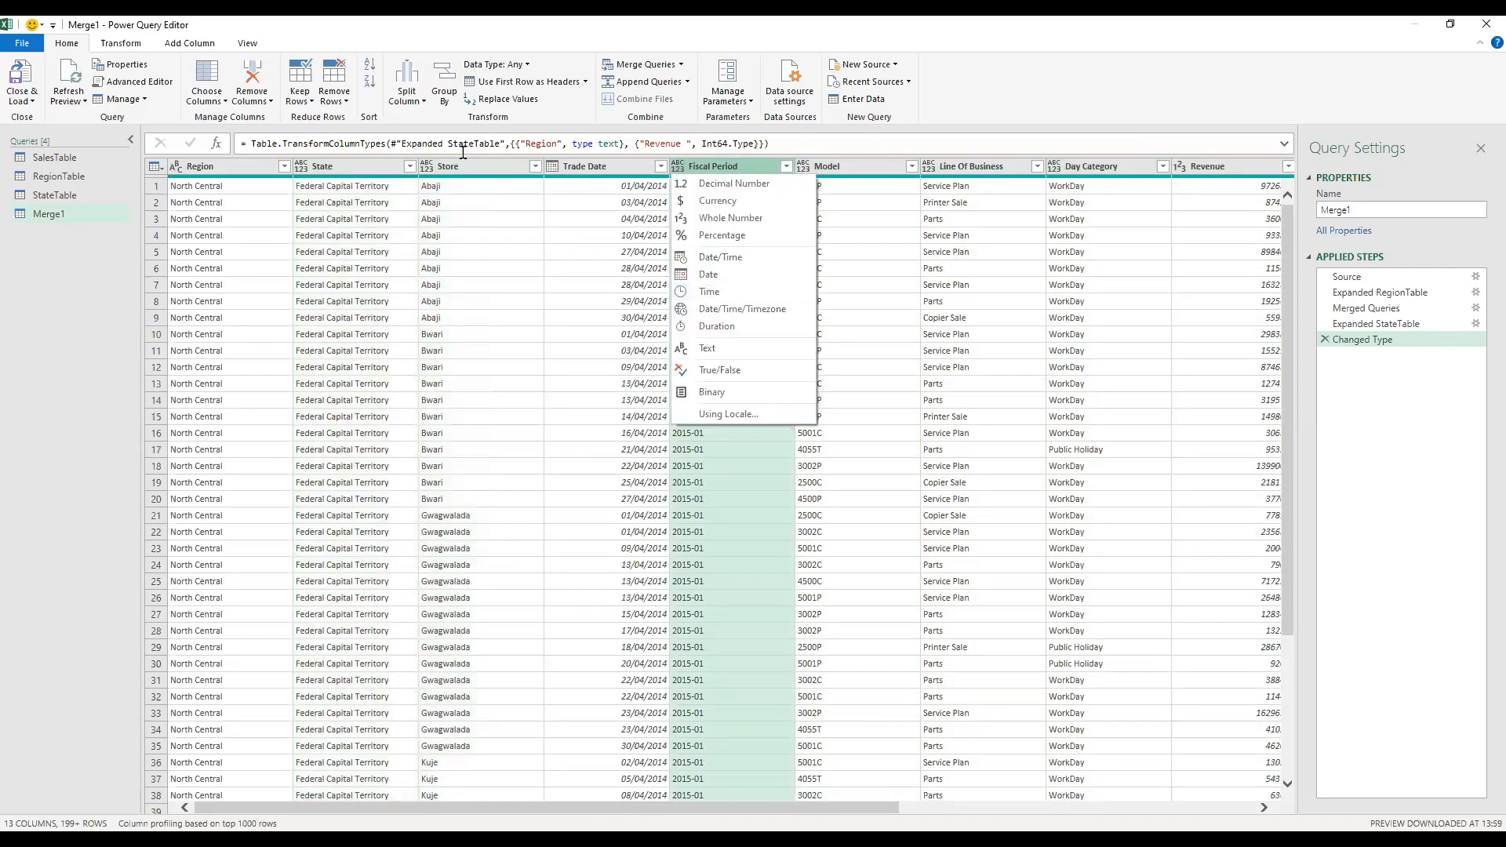
Step: Select the descriptive columns from State to Day Category, excluding Trade Date, and set Day Category's data type to Text
left_click(464, 169)
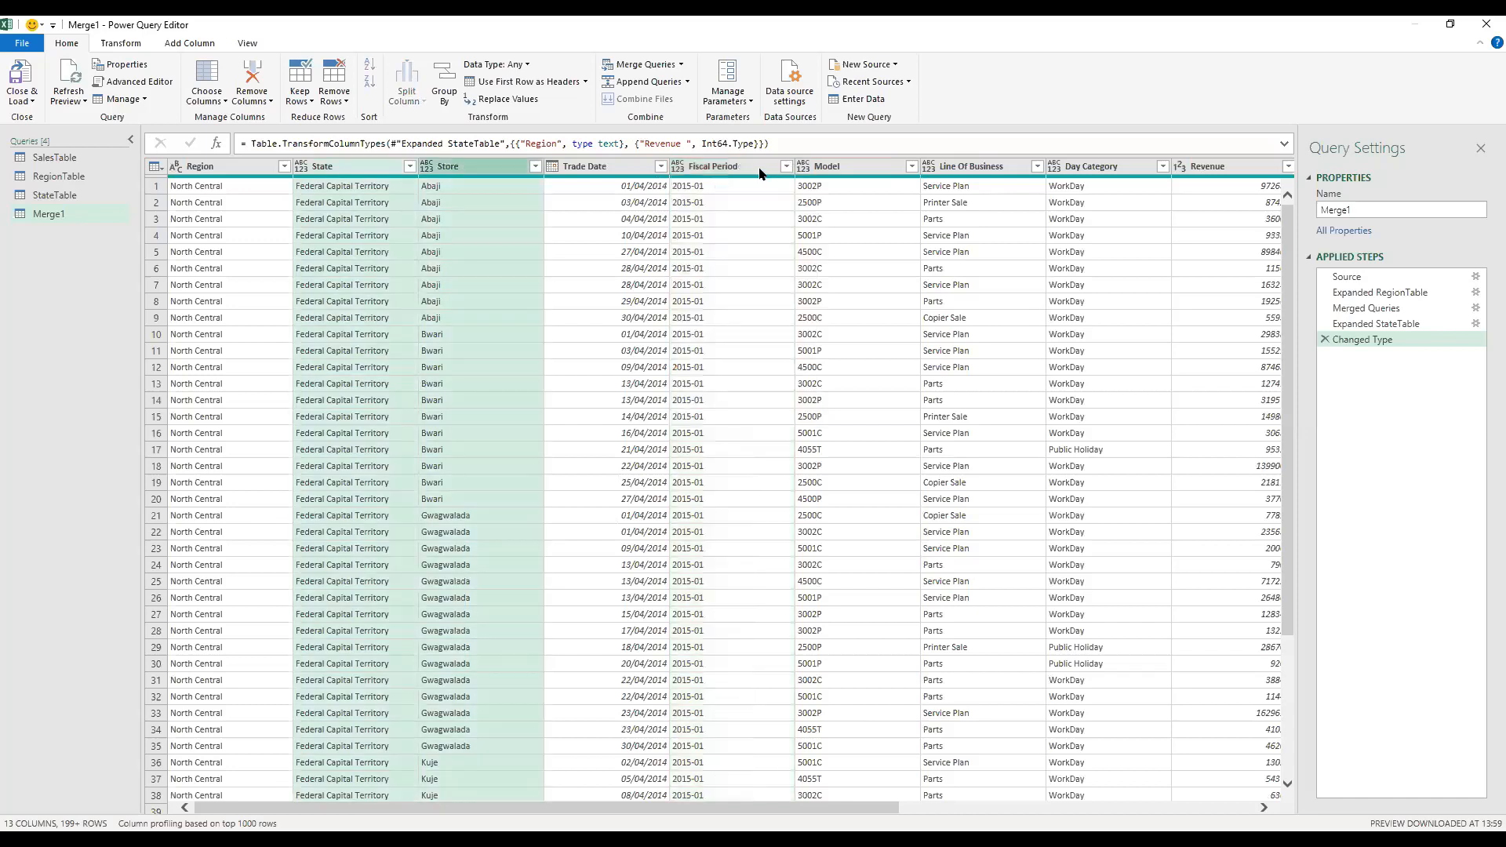
left_click(759, 172, "ctrl")
left_click(856, 171, "ctrl")
left_click(945, 167, "ctrl")
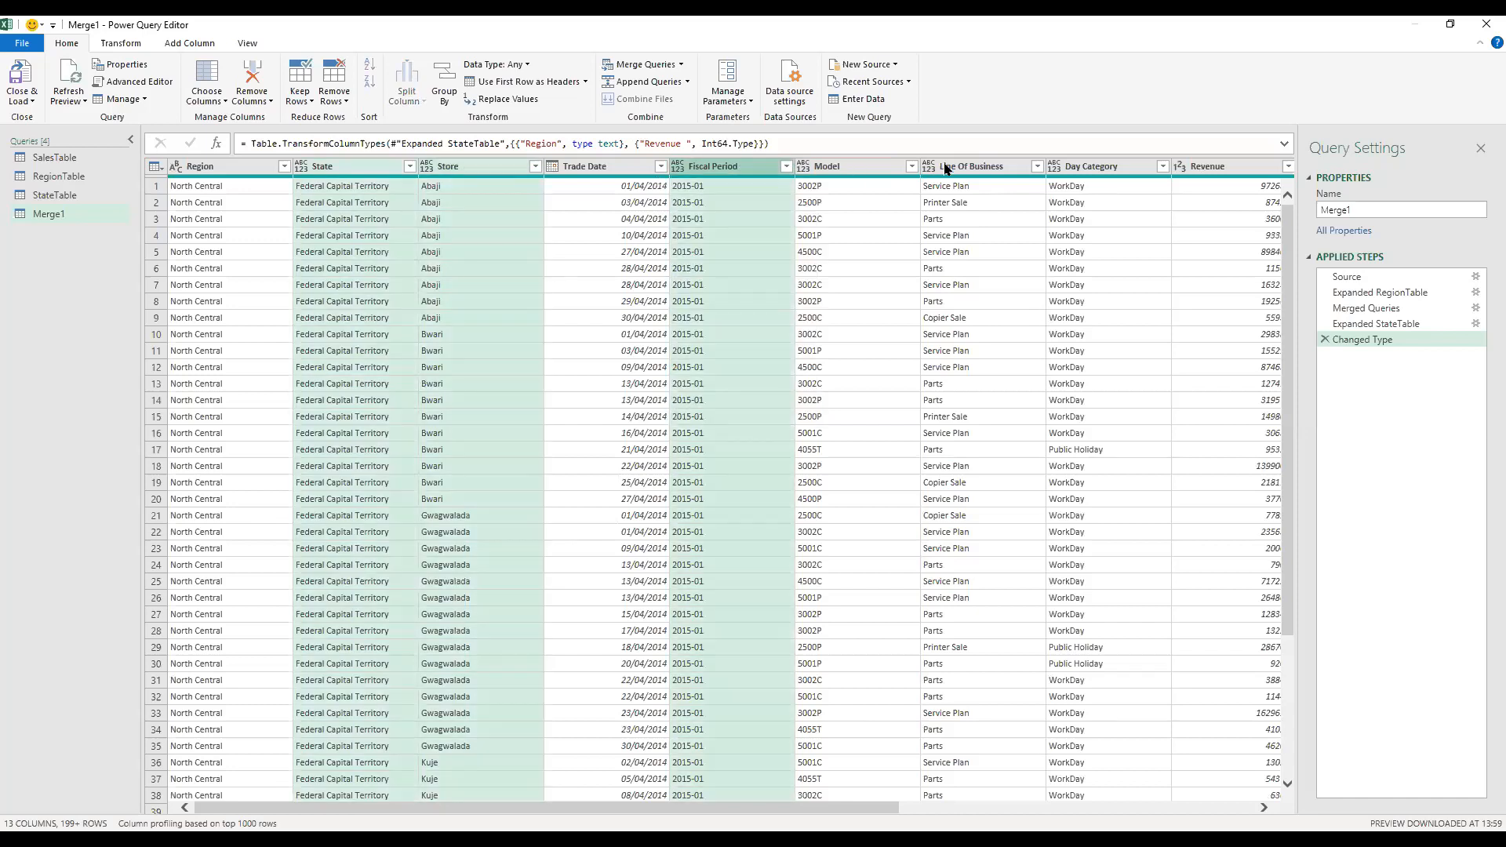
left_click(1073, 172, "ctrl")
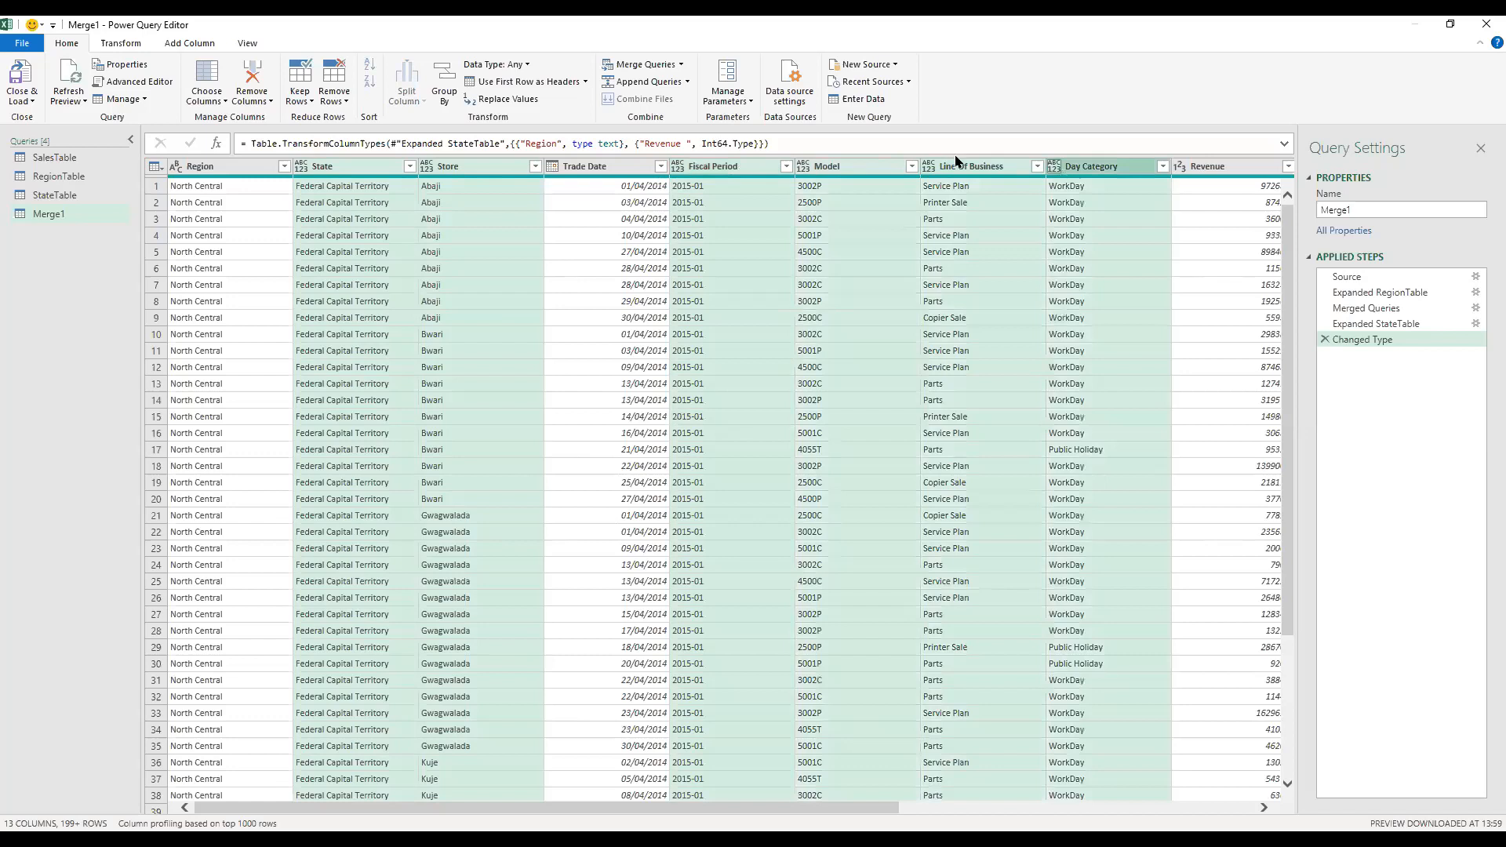
left_click(1053, 167)
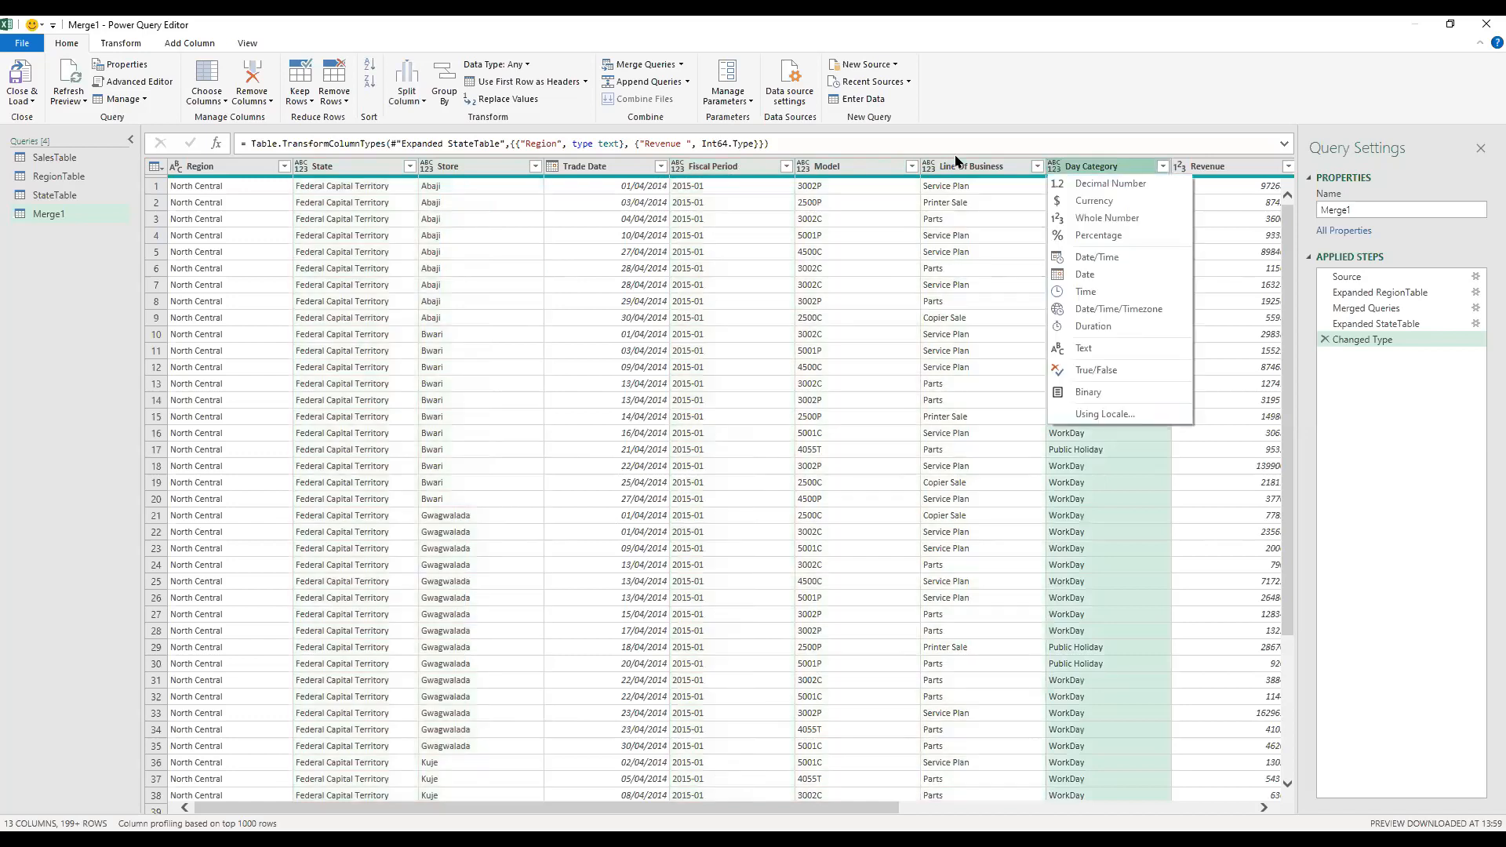
left_click(1101, 351)
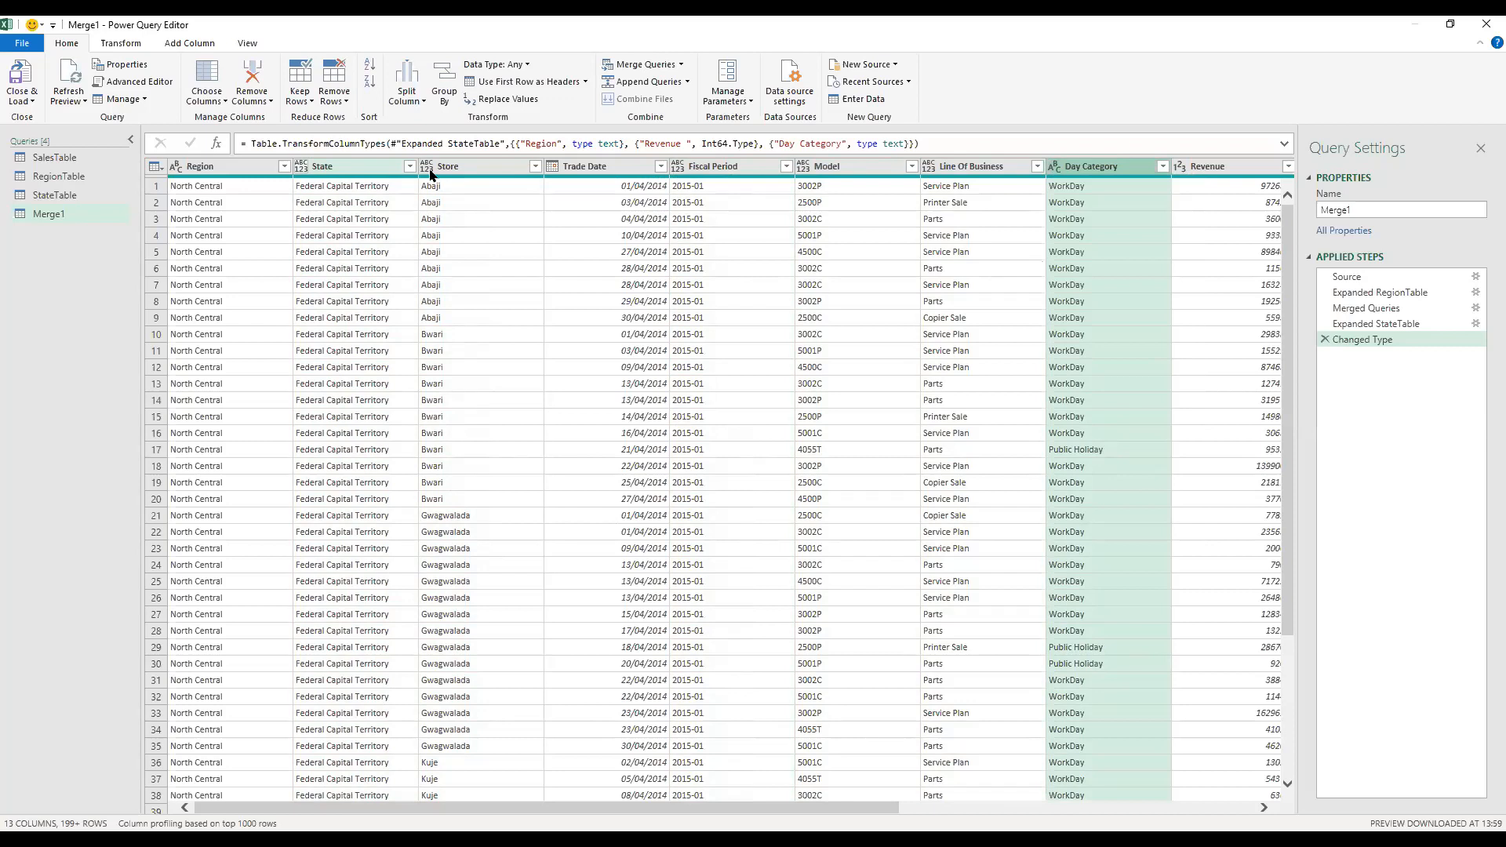
Step: Set the data types of the Store and State columns to Text
double_click(430, 171)
left_click(428, 169)
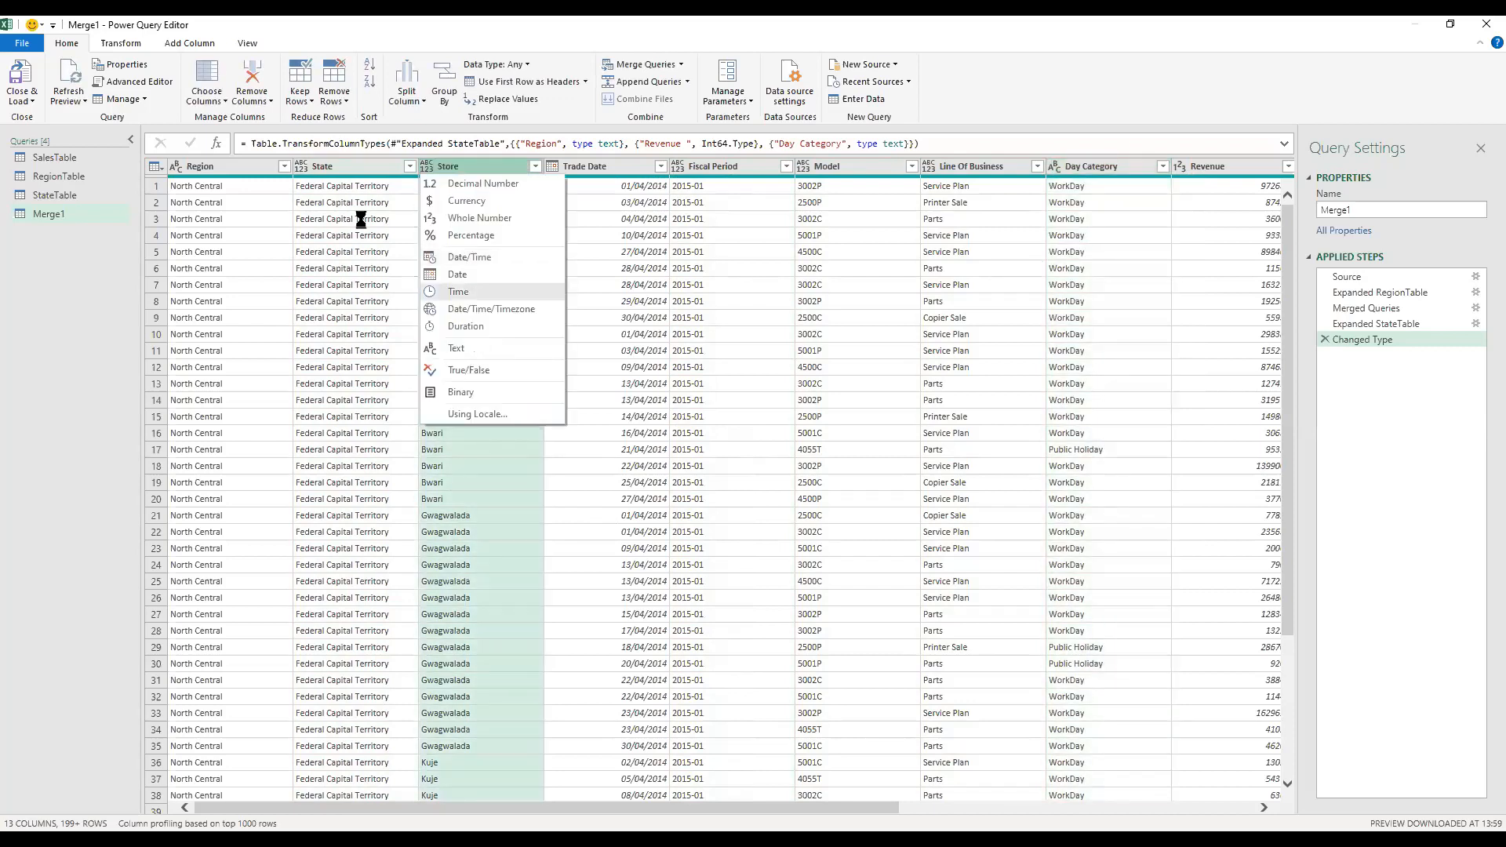
left_click(306, 172)
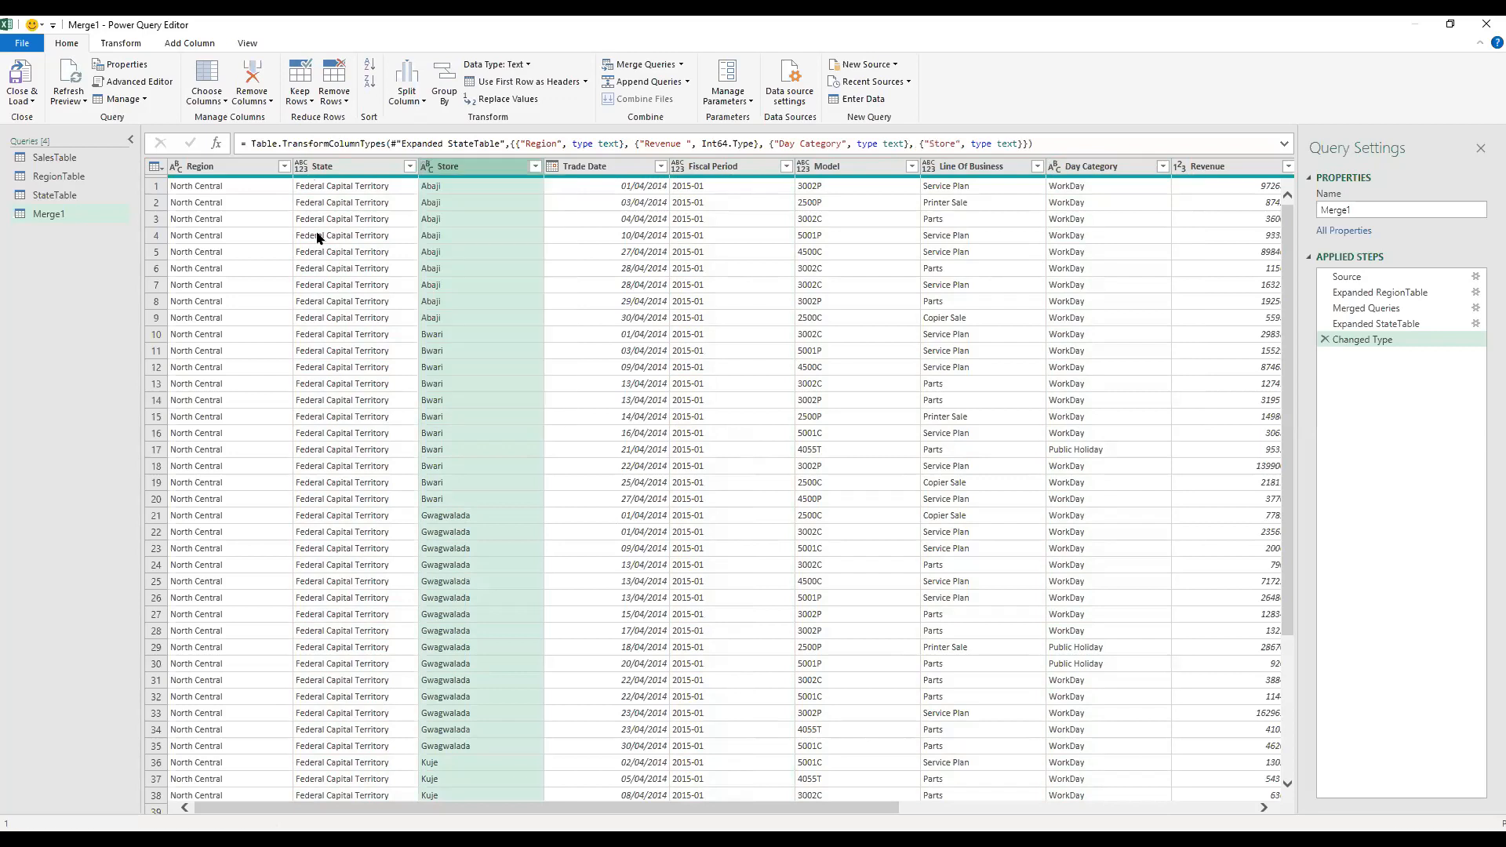
left_click(372, 349)
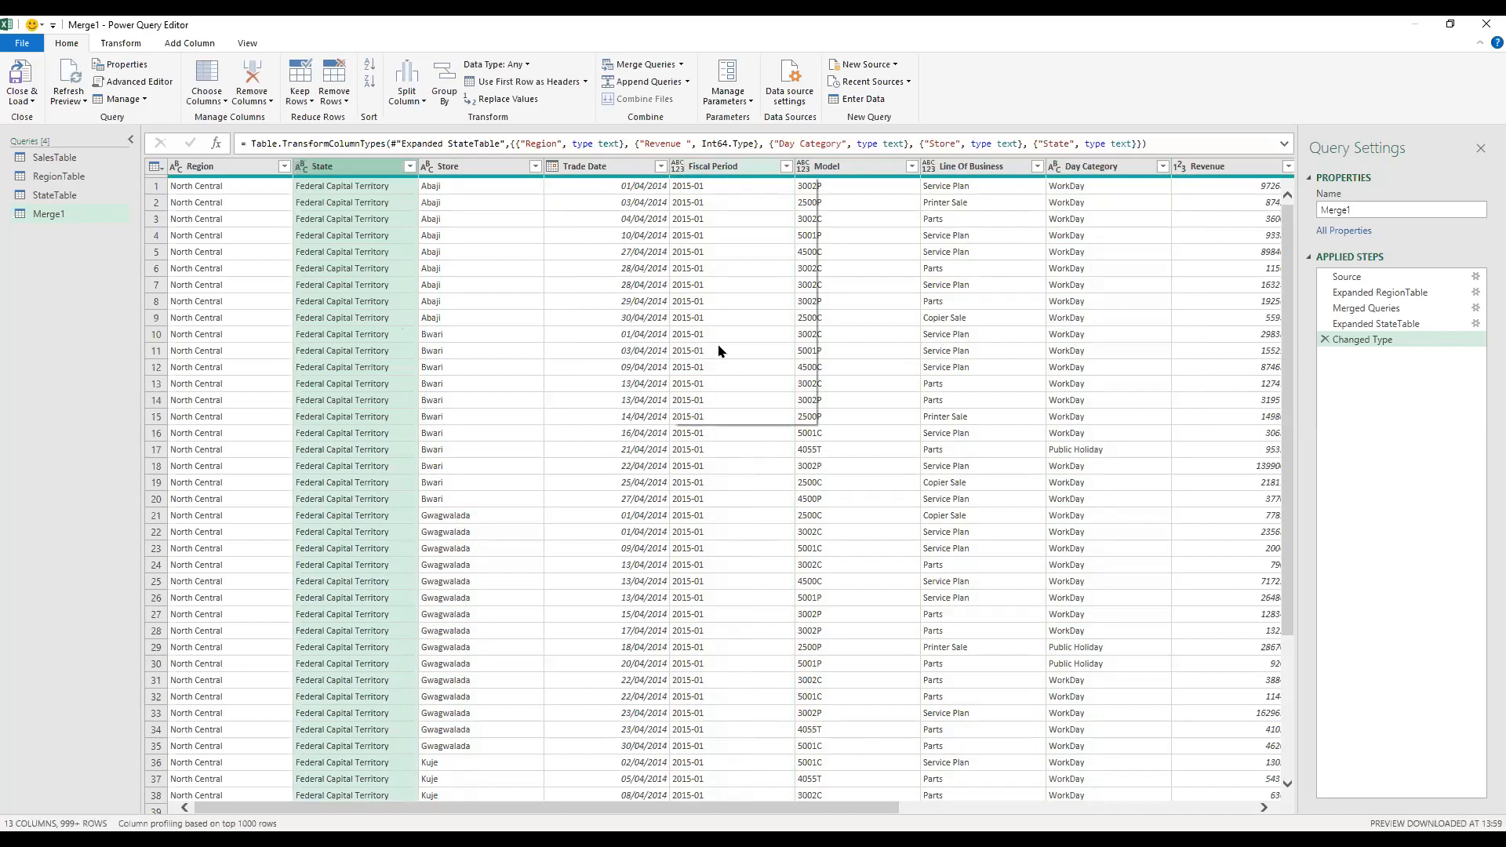
Step: Set the Fiscal Period, Model and Line Of Business columns to Text, and close and load the queries into the workbook
left_click(677, 166)
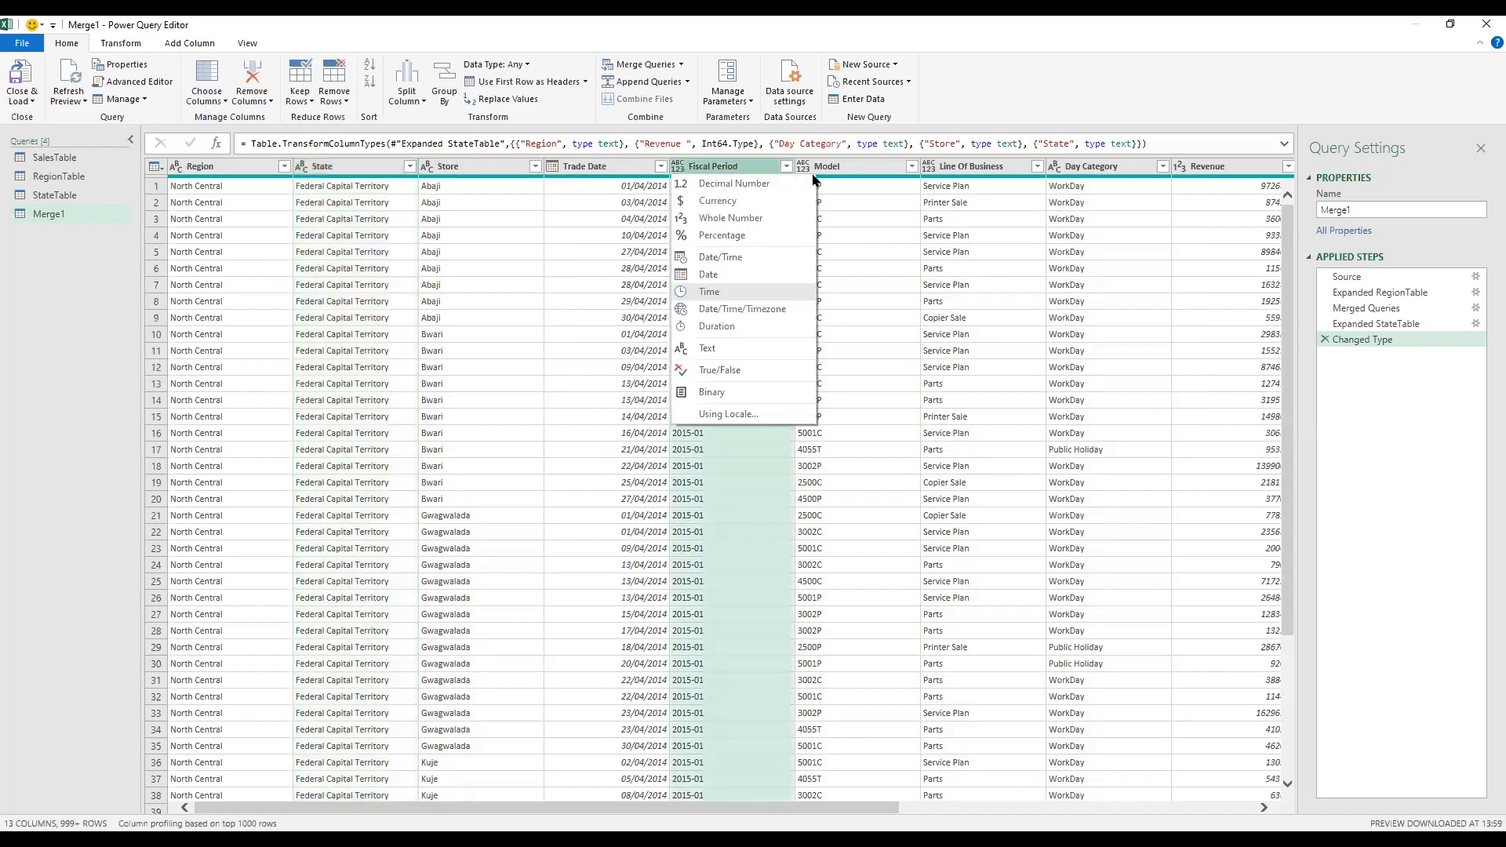
left_click(805, 171)
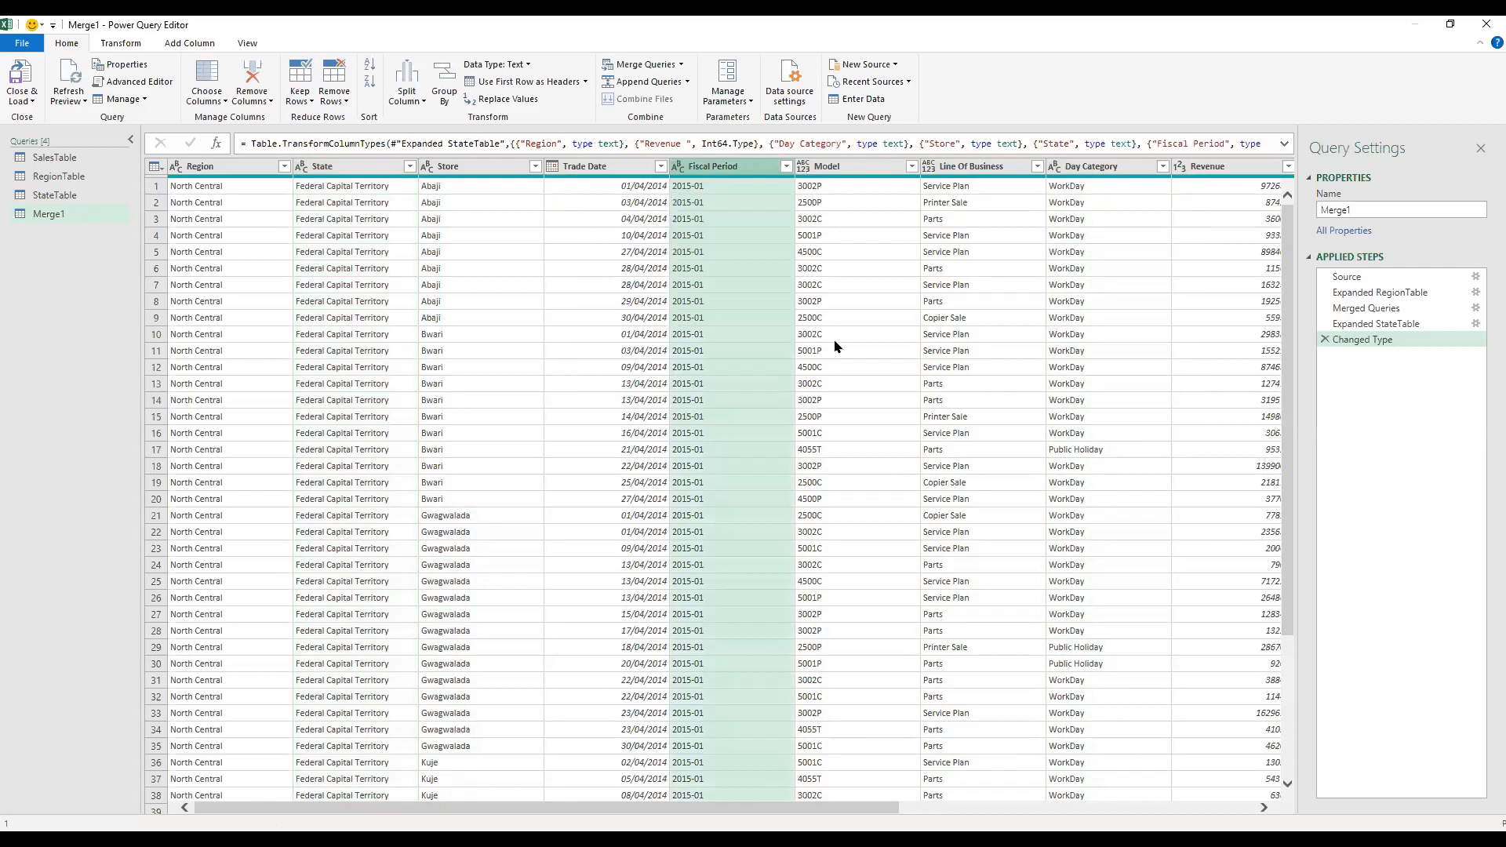
left_click(931, 168)
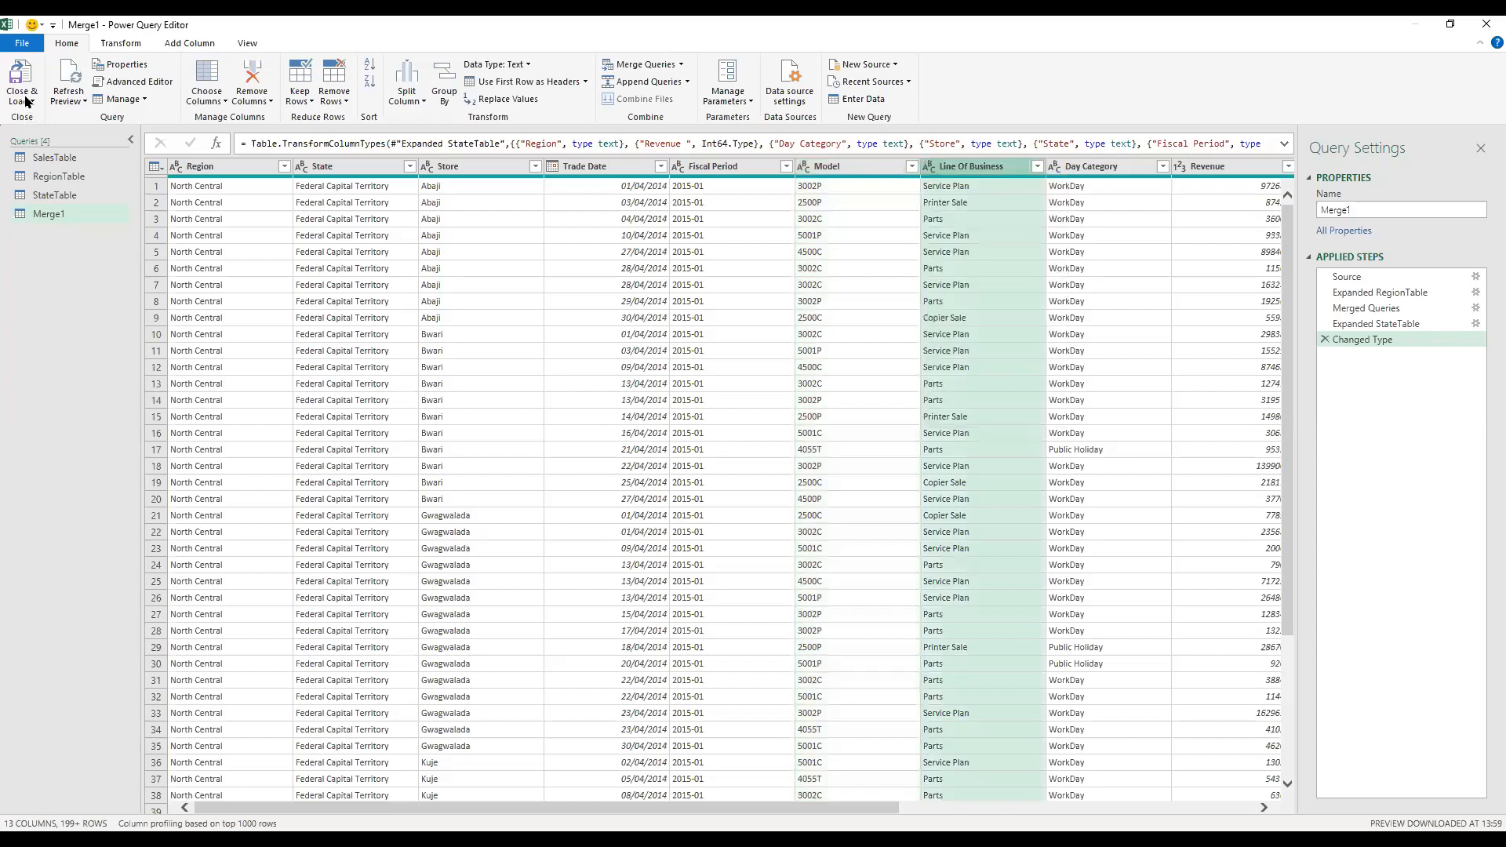
left_click(25, 101)
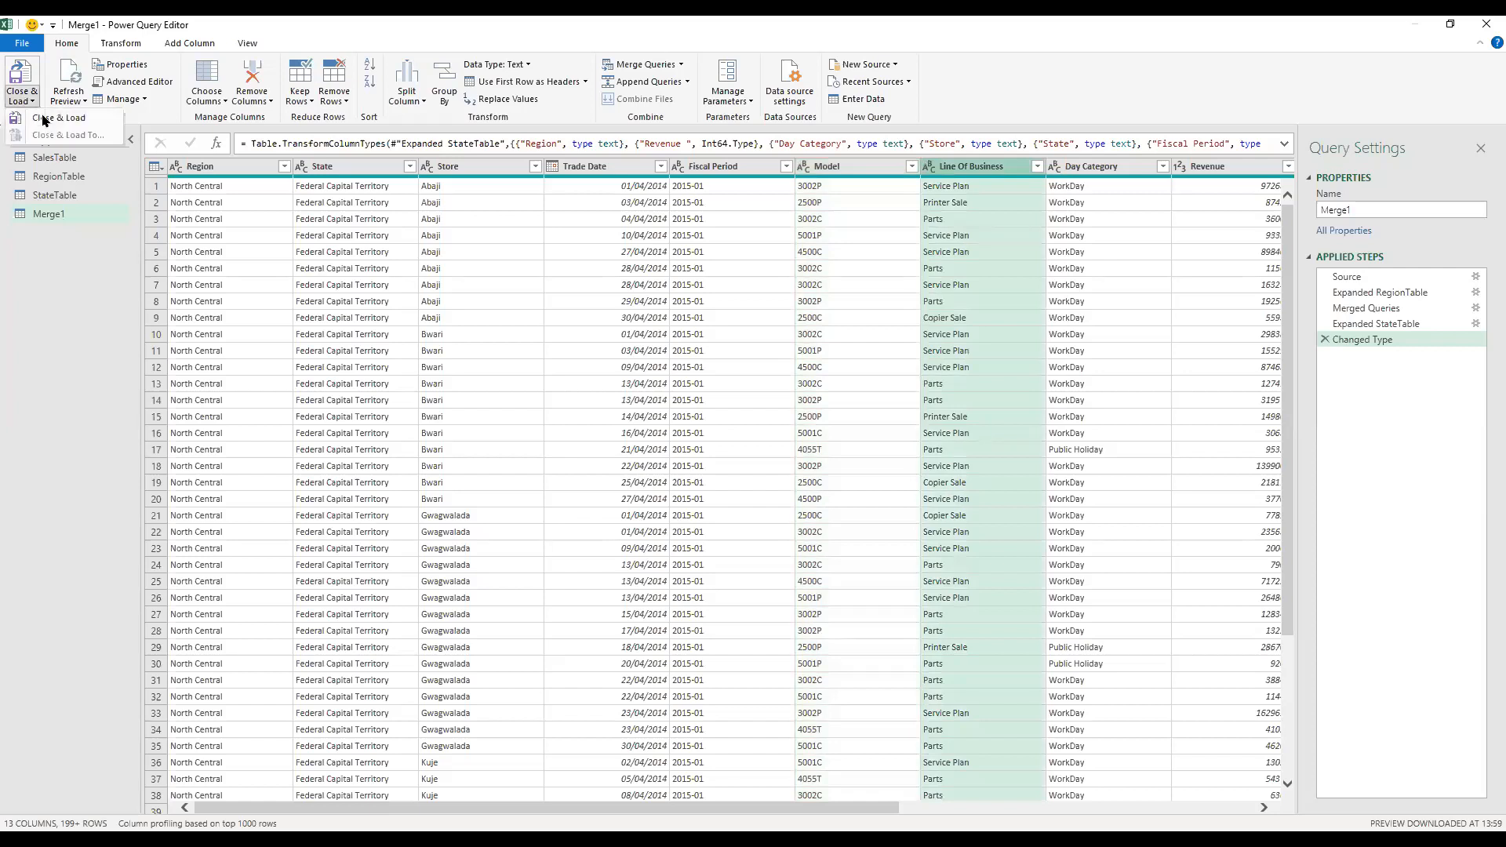
left_click(44, 120)
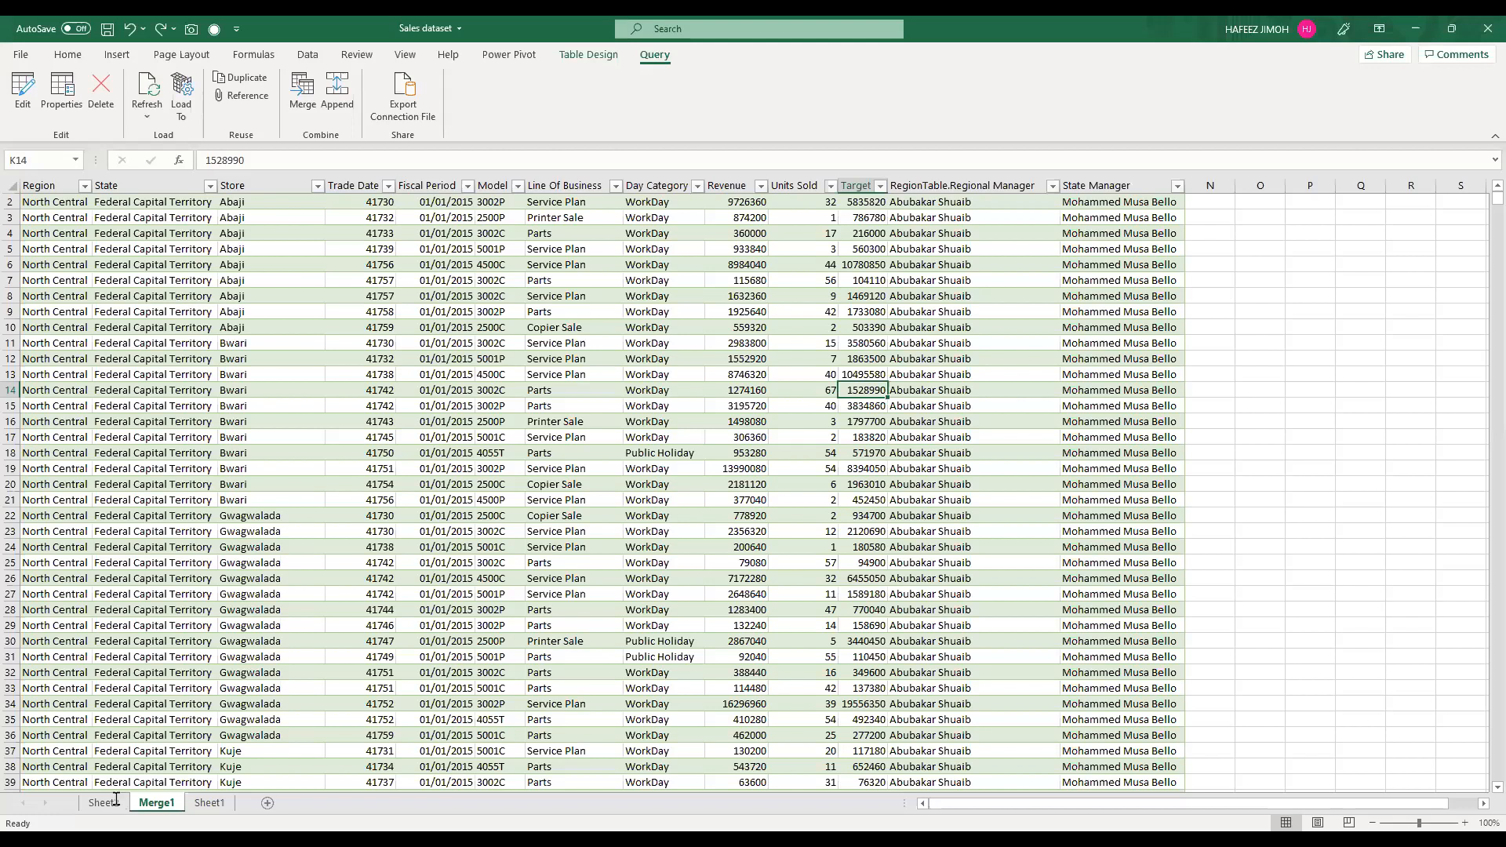
Step: Rename the PivotTable worksheet as Report Sheet
left_click(102, 802)
type("Report S")
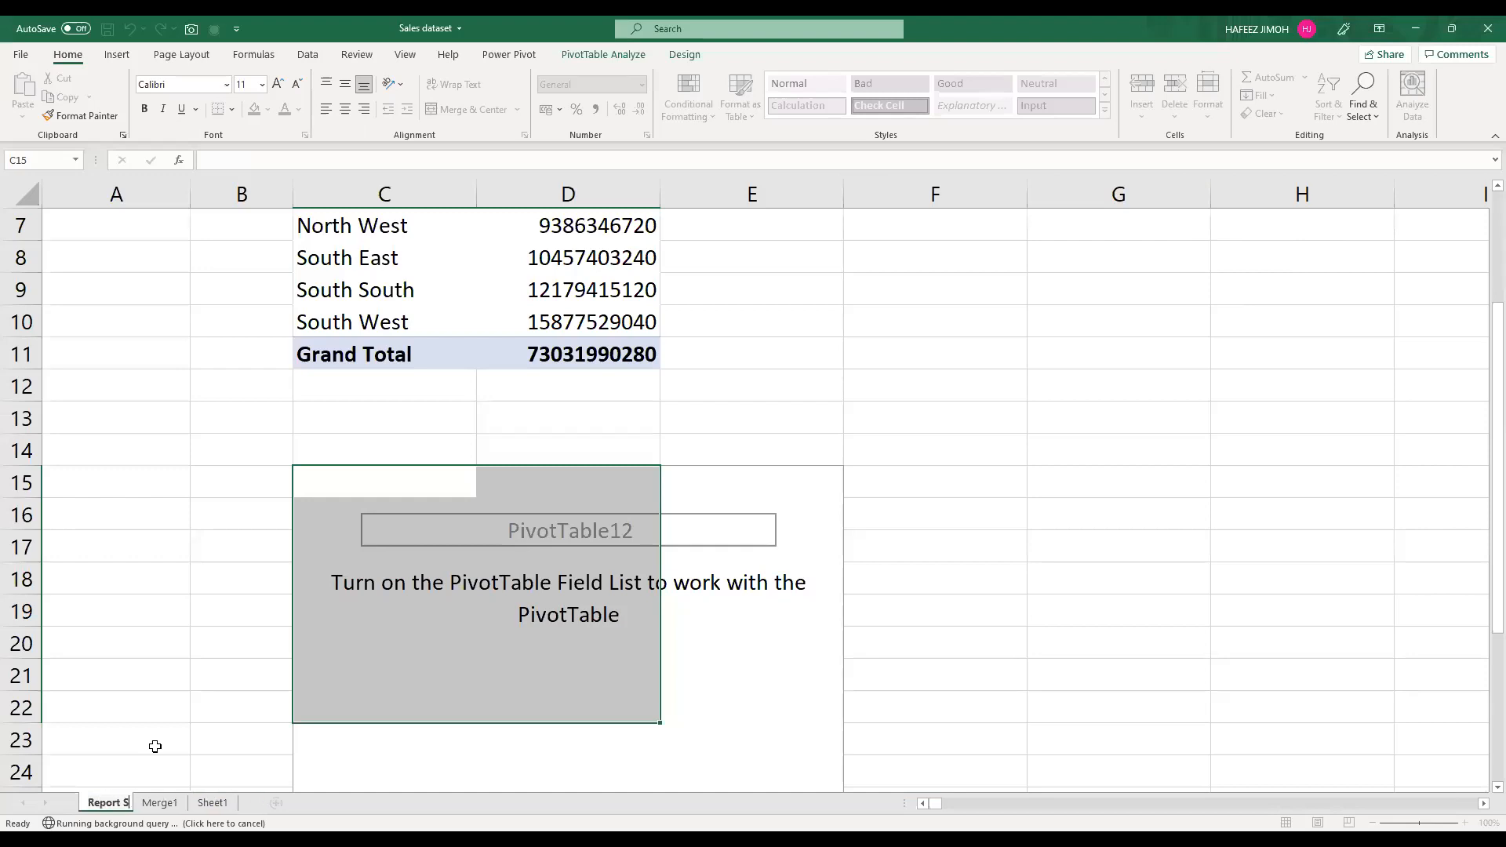
type("heet")
key("Return")
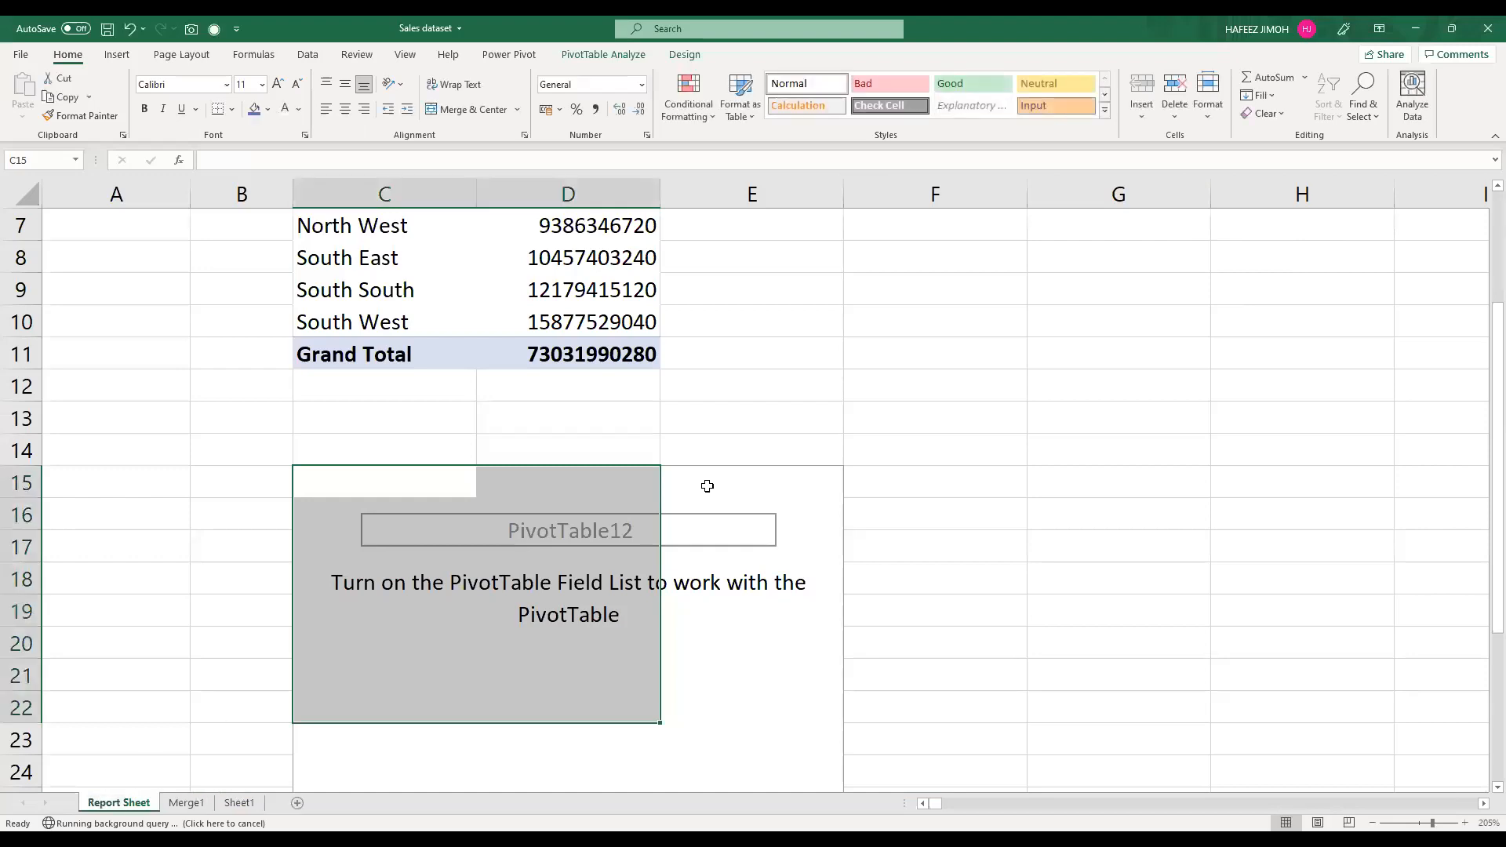
Step: Select the empty PivotTable below the region revenue summary and display its field list and analysis tools
left_click(687, 494)
left_click(608, 55)
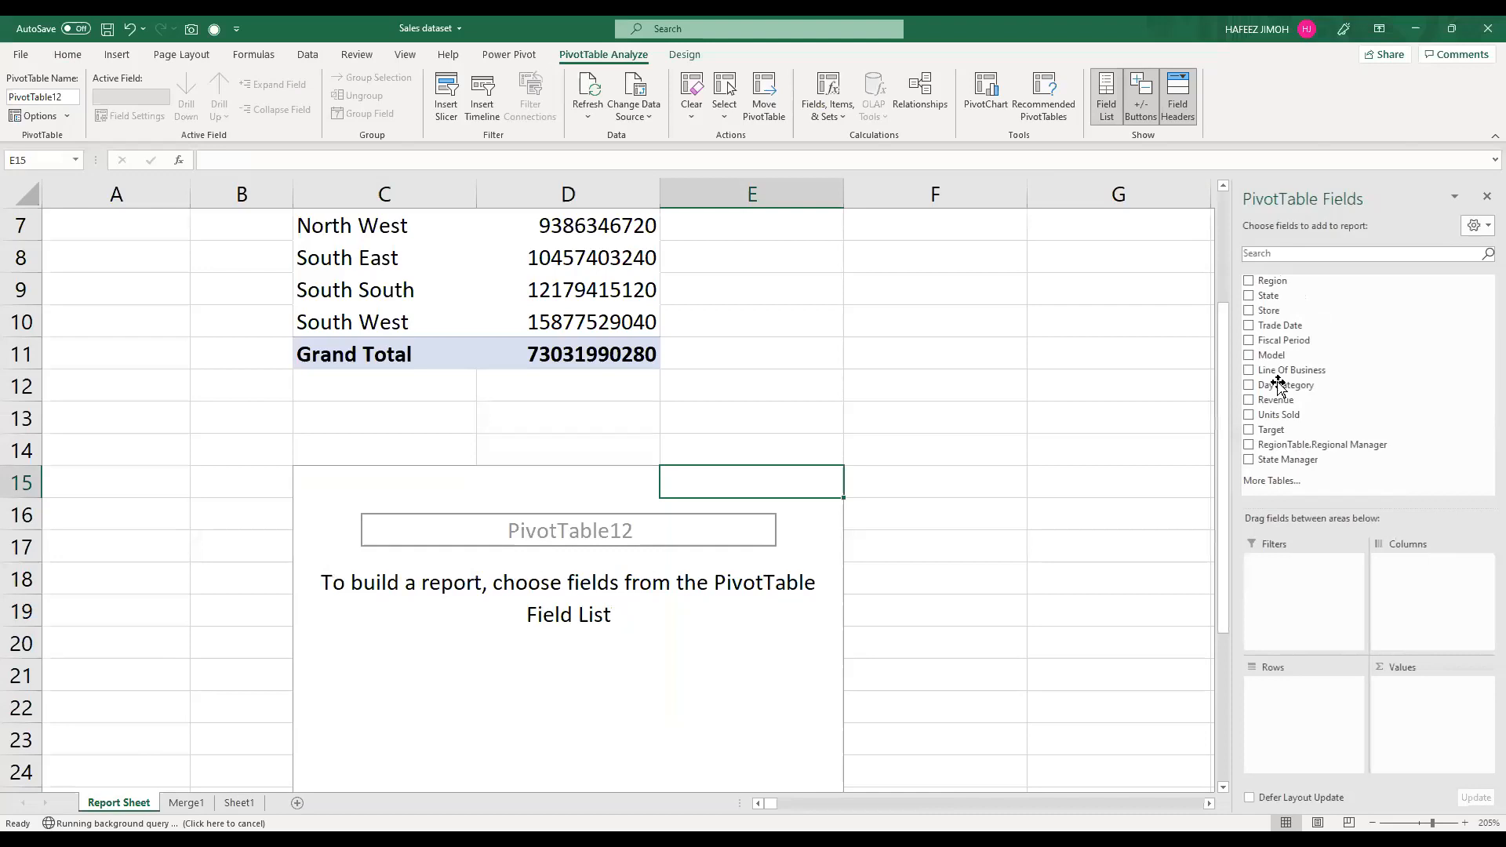
left_click_drag(1278, 384, 386, 572)
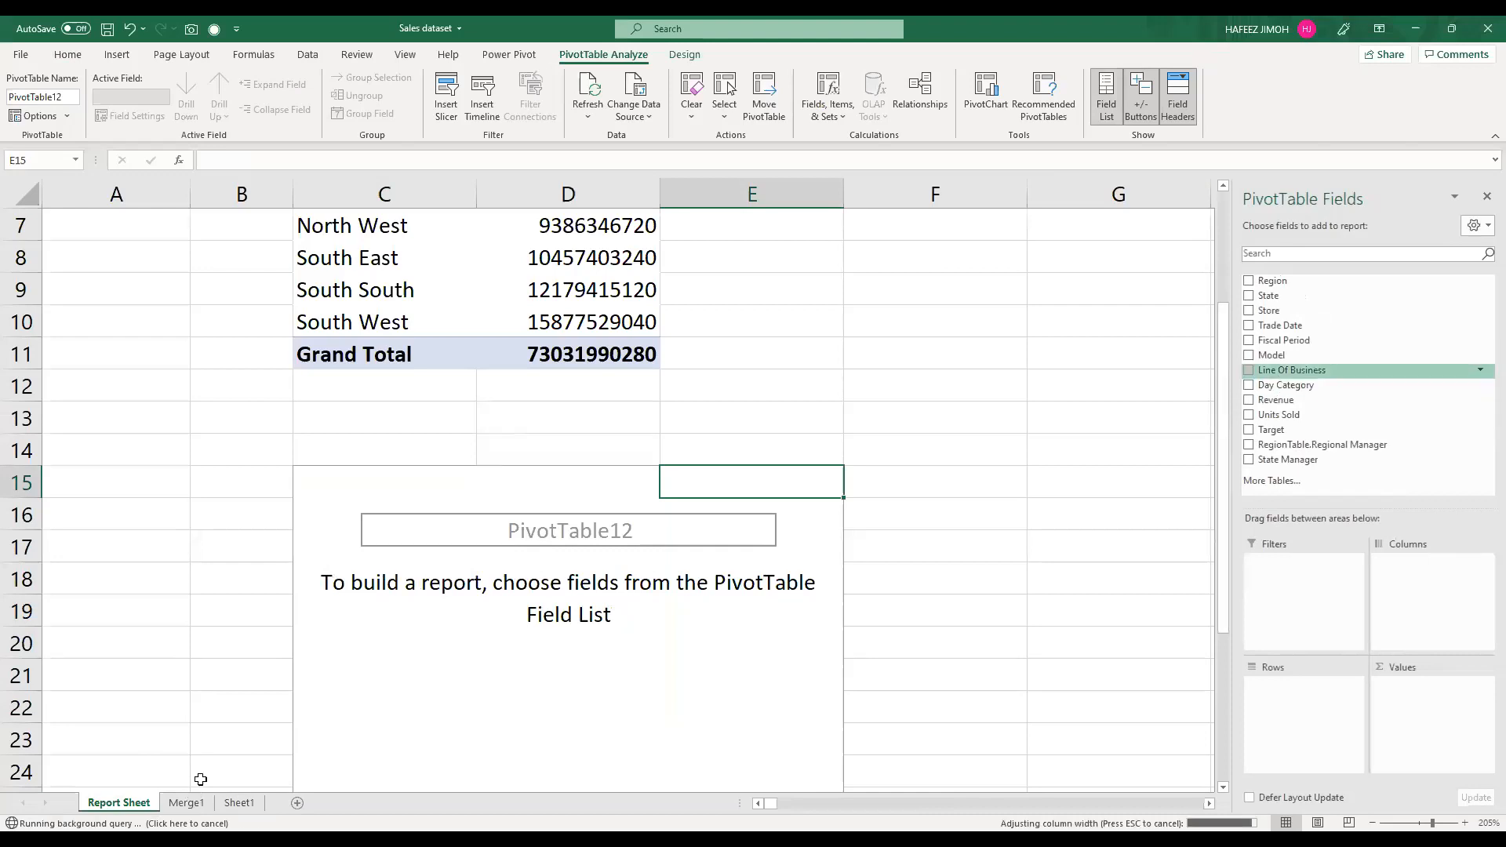
Step: Select the Trade Date column on the Merge1 sheet and widen it
left_click(188, 803)
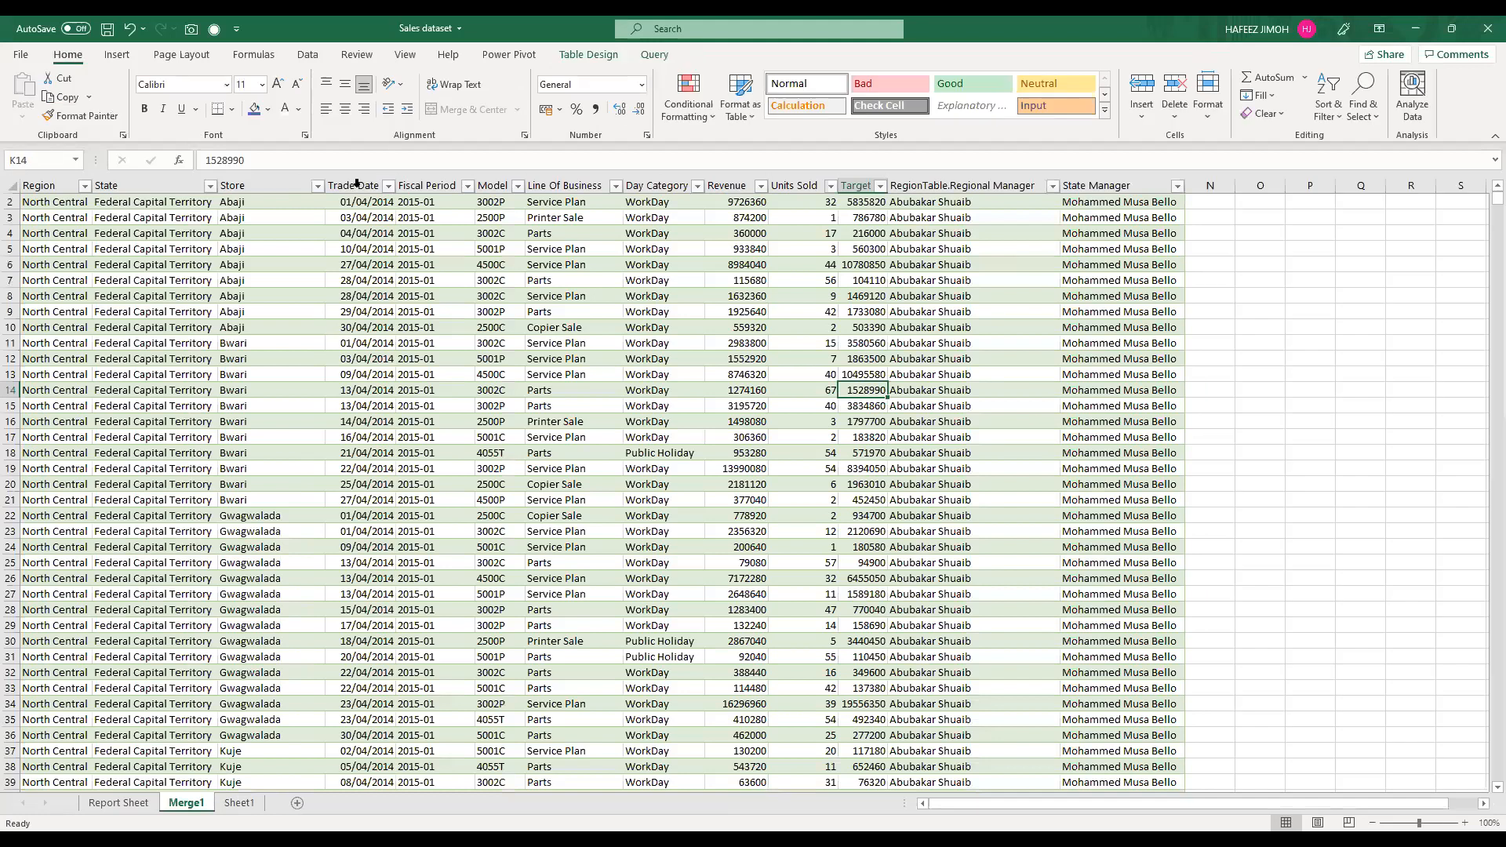
left_click(360, 179)
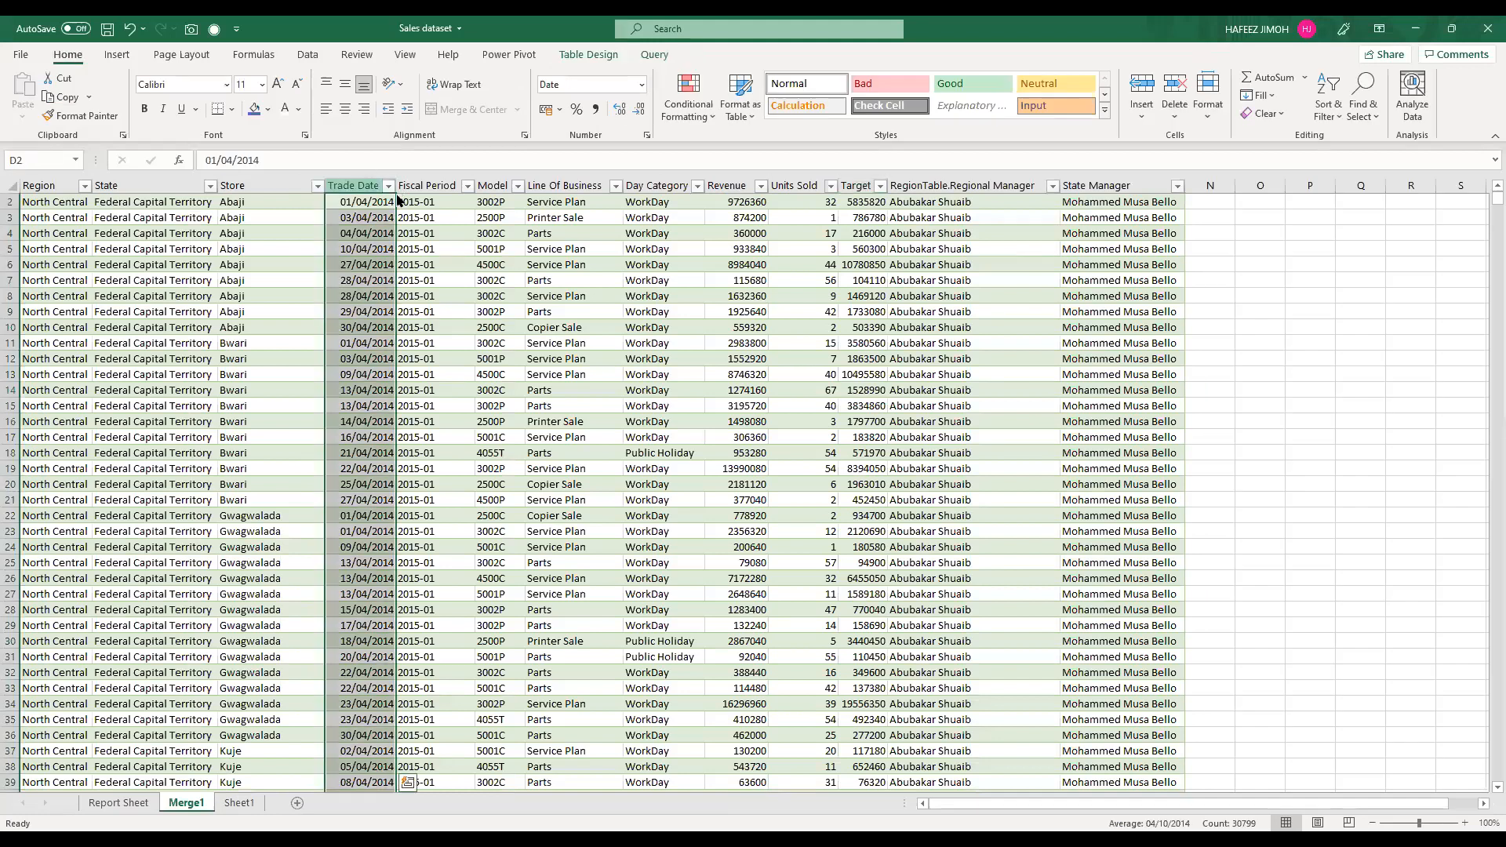
left_click_drag(397, 191, 119, 790)
Step: Add Trade Date to the Columns area of the empty PivotTable on Report Sheet
left_click(129, 804)
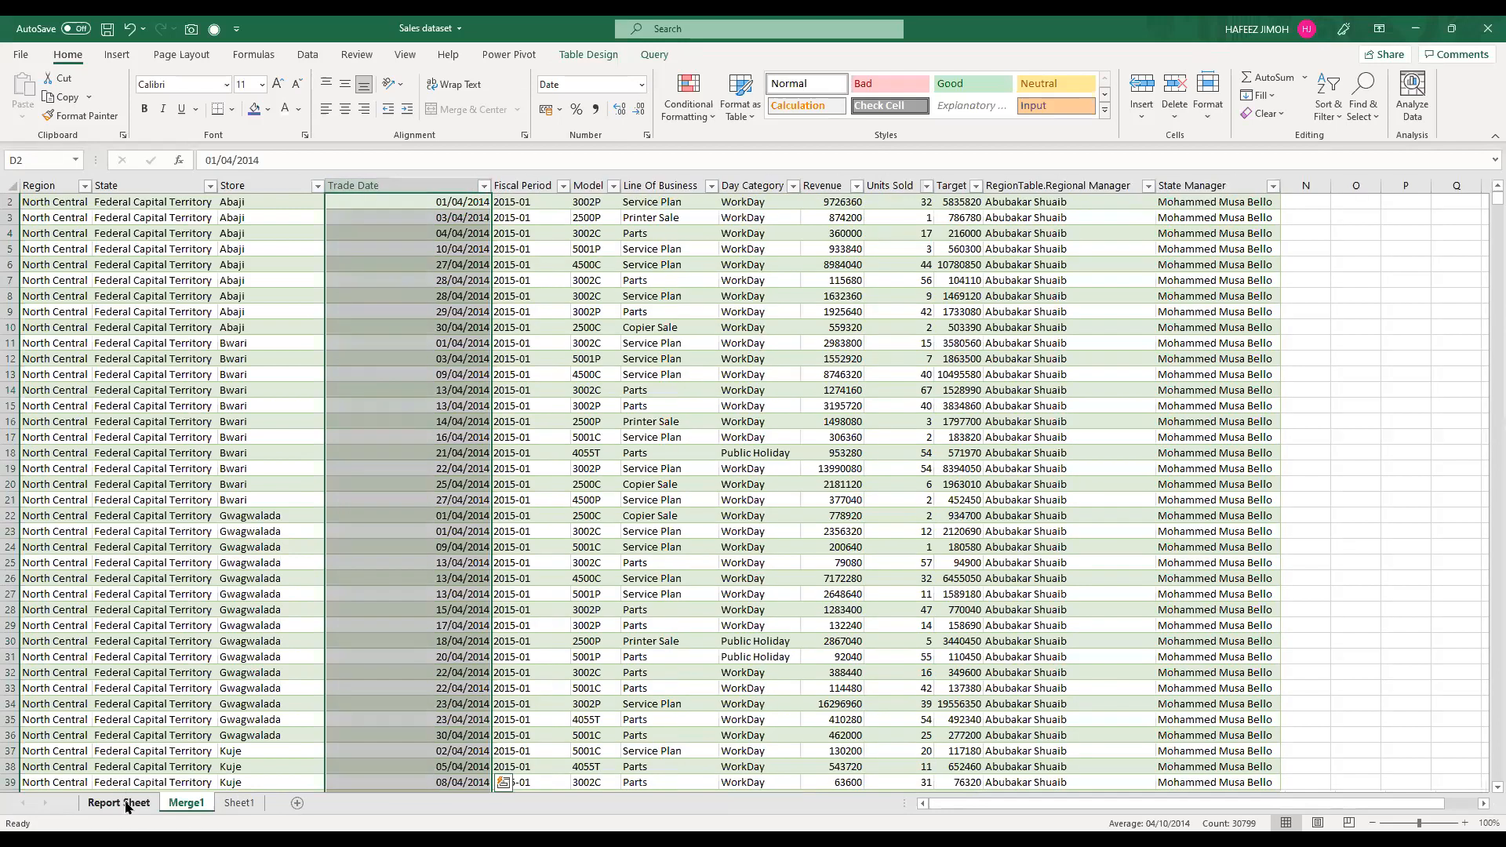
left_click_drag(1315, 327, 1438, 576)
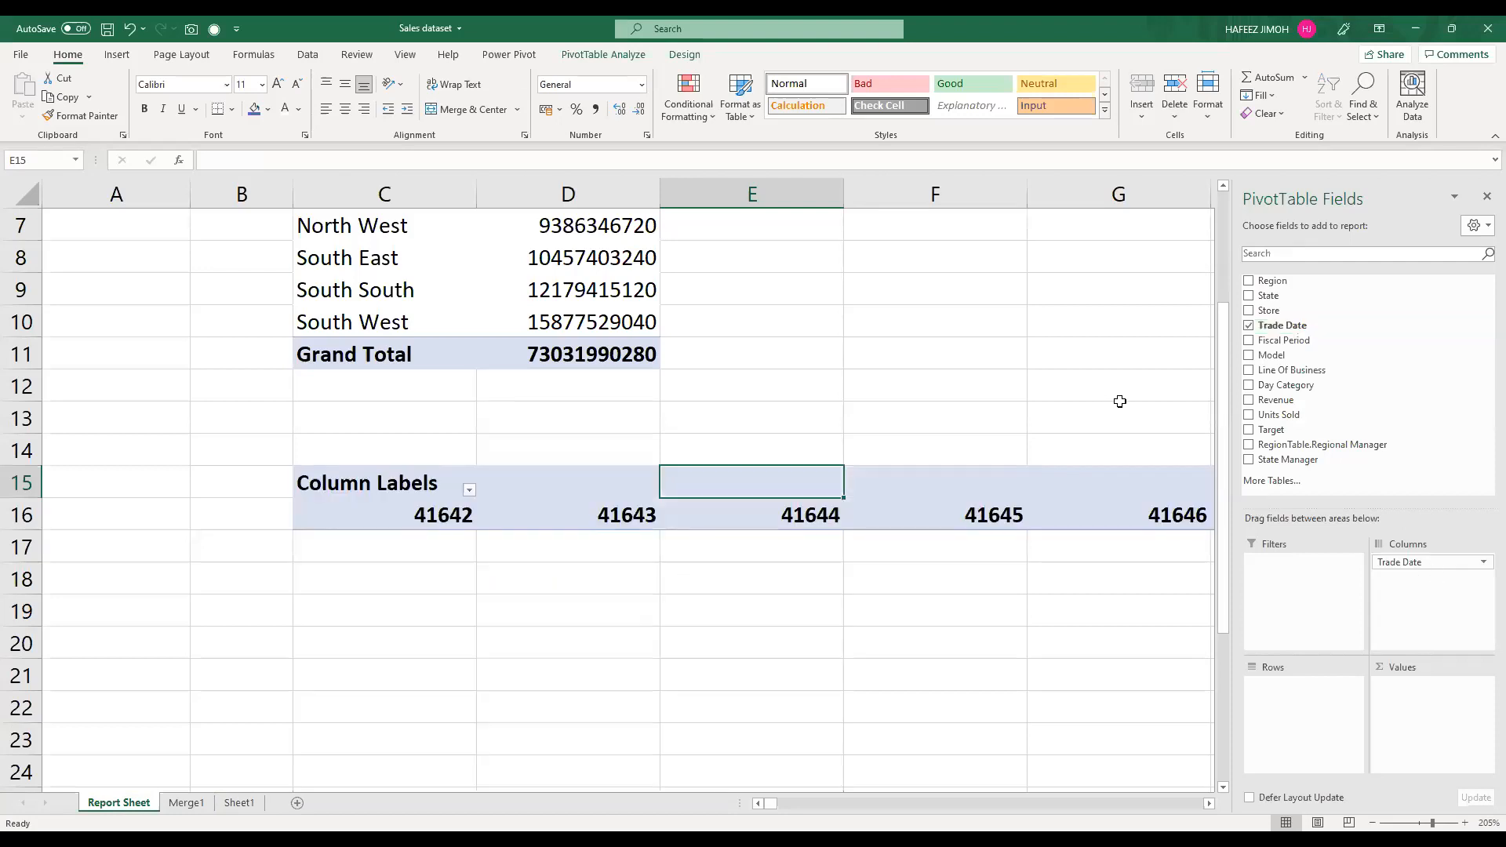
Step: Undo adding Trade Date to the lower PivotTable and refresh all of the workbook's data
key("ctrl+z")
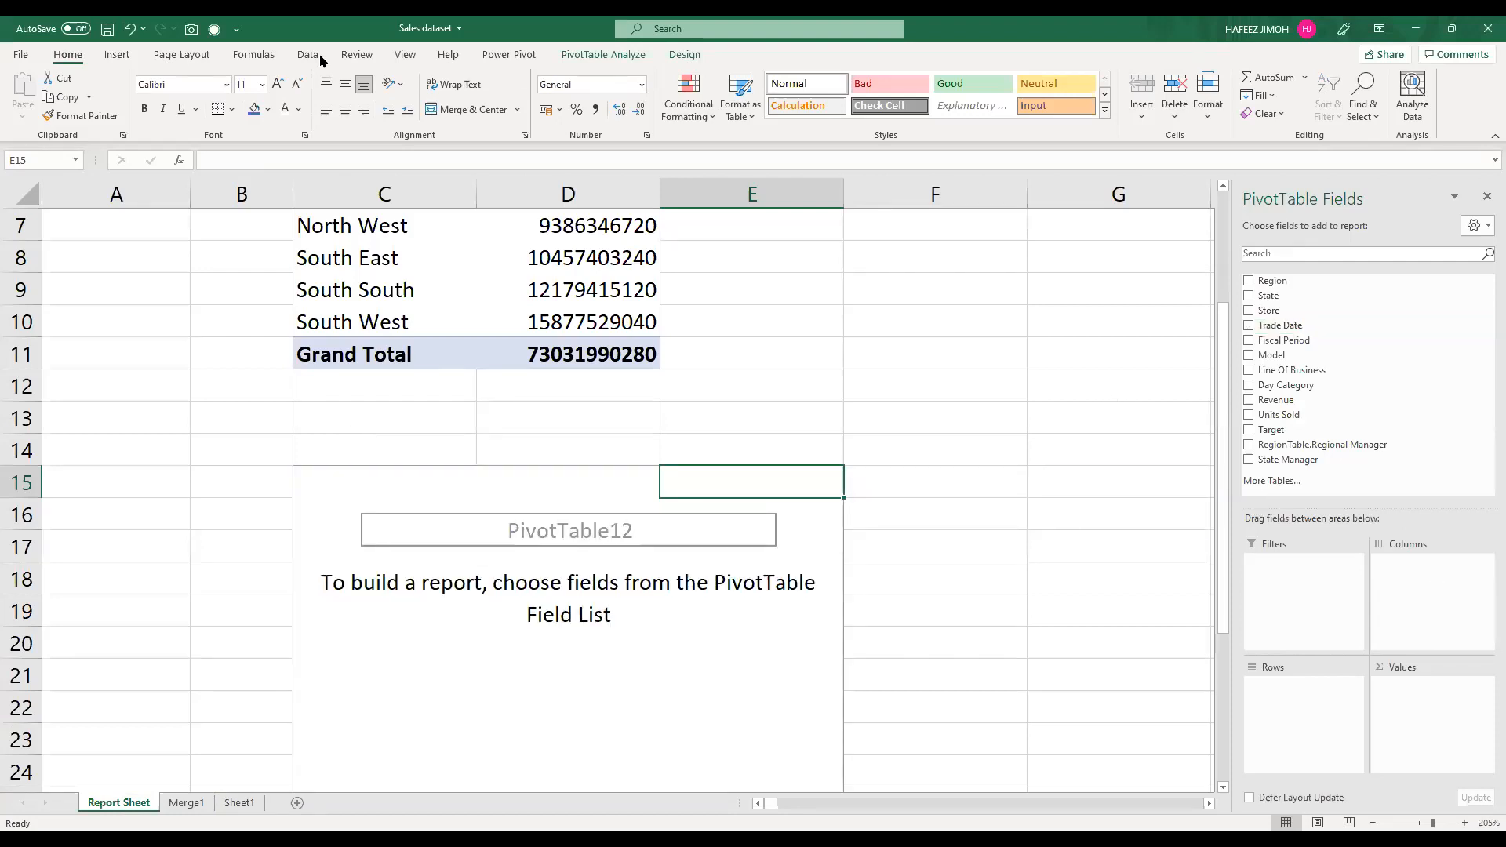
left_click(438, 248)
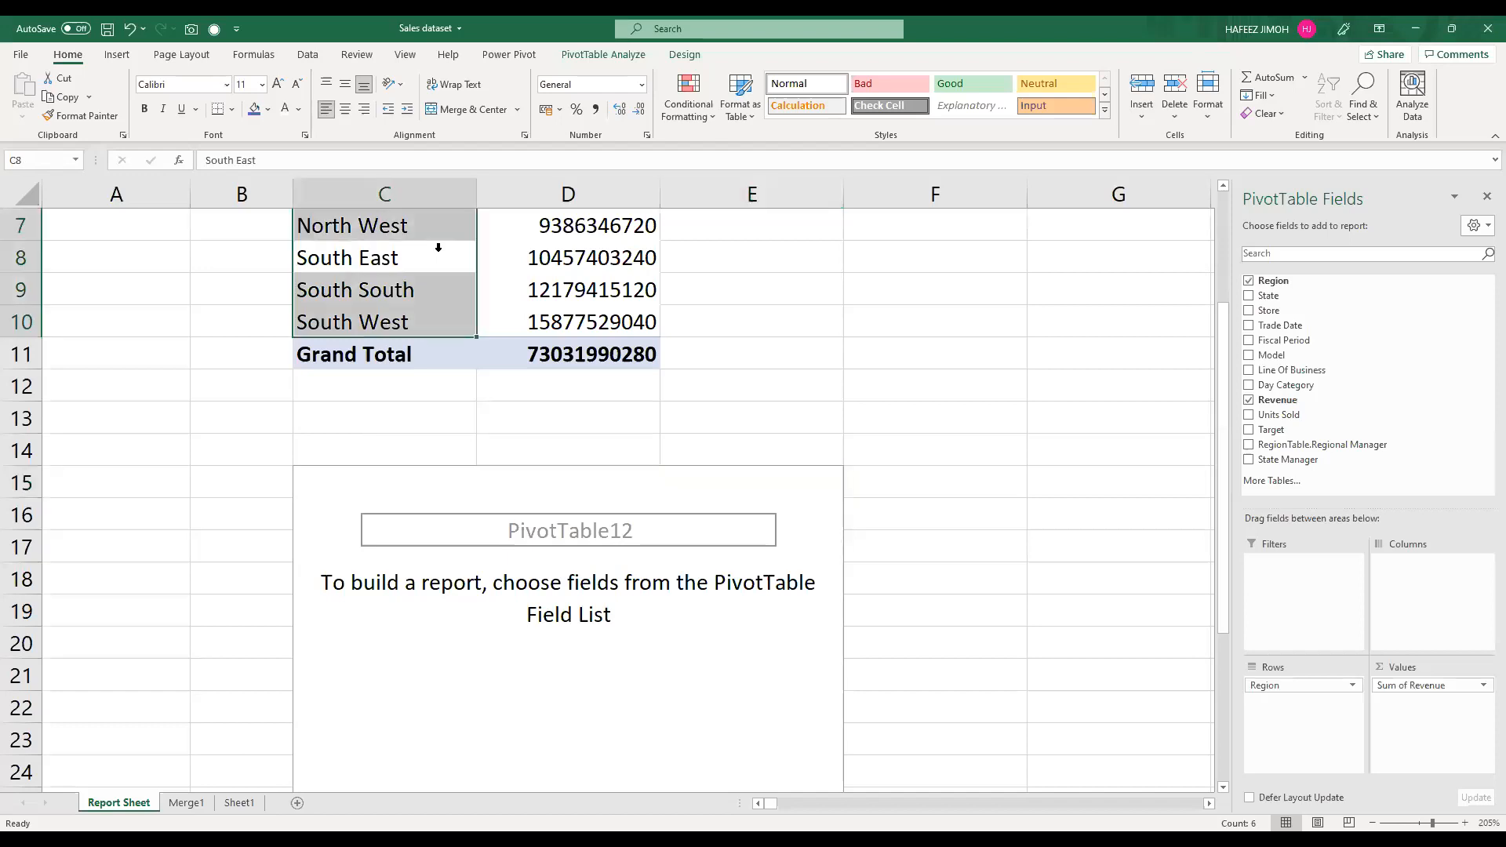
left_click(309, 55)
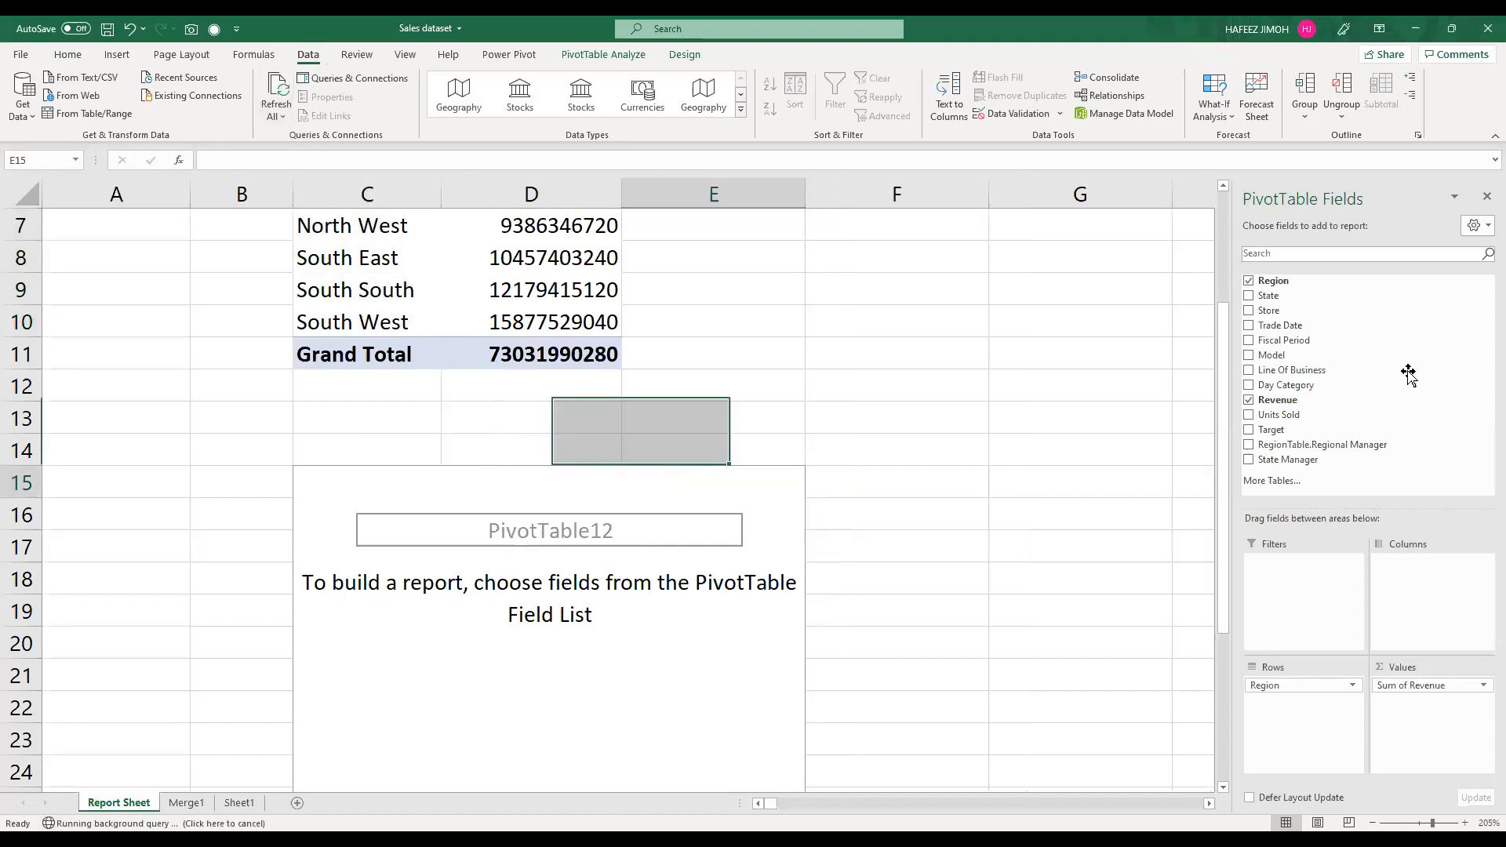
Step: Add Trade Date to the empty PivotTable's Columns area and group it by days, months, quarters and years
left_click_drag(1331, 329, 1421, 571)
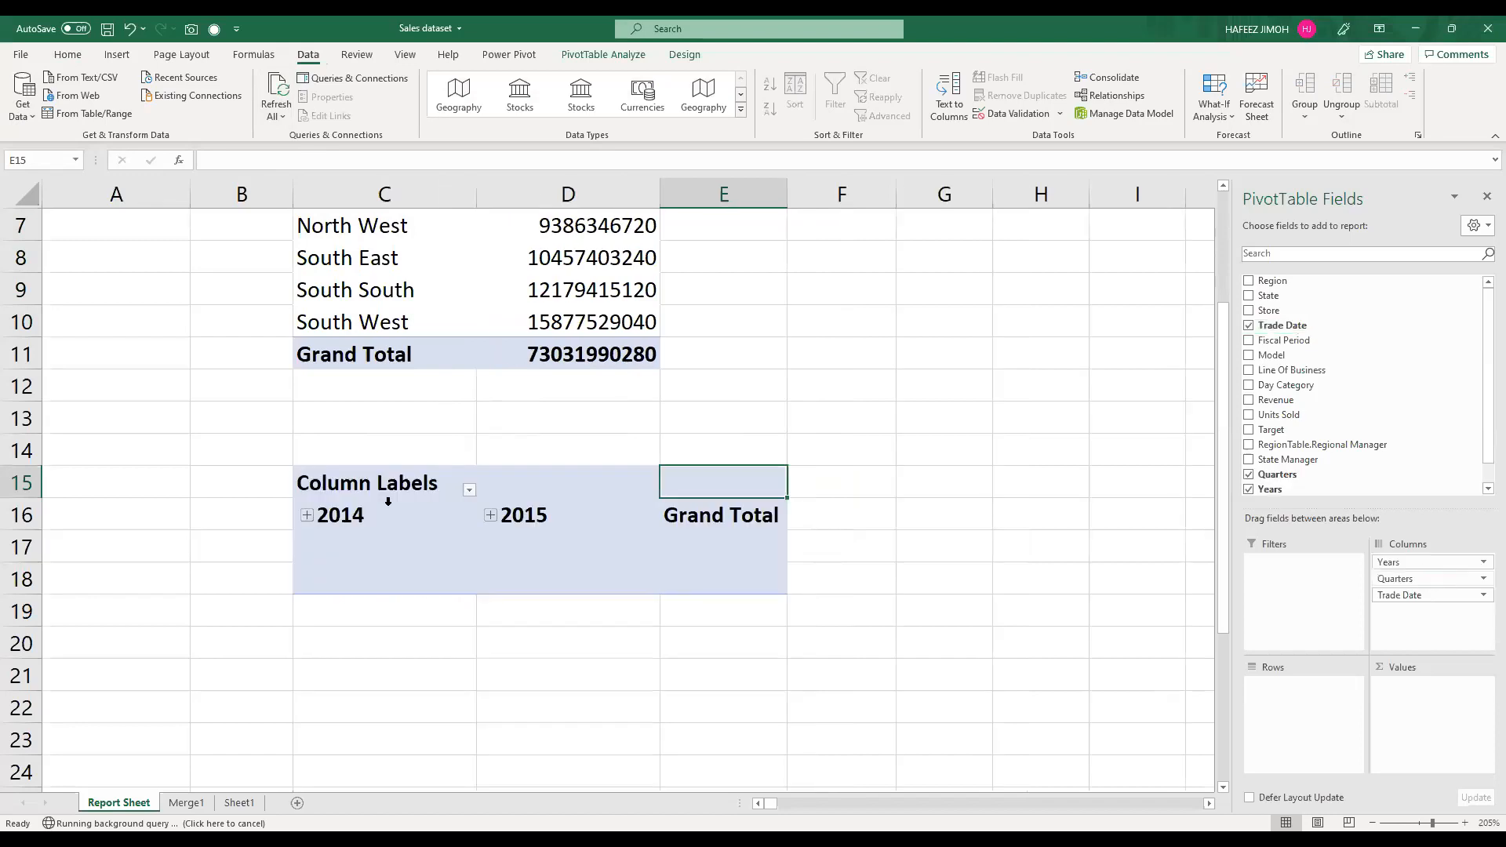
left_click(370, 517)
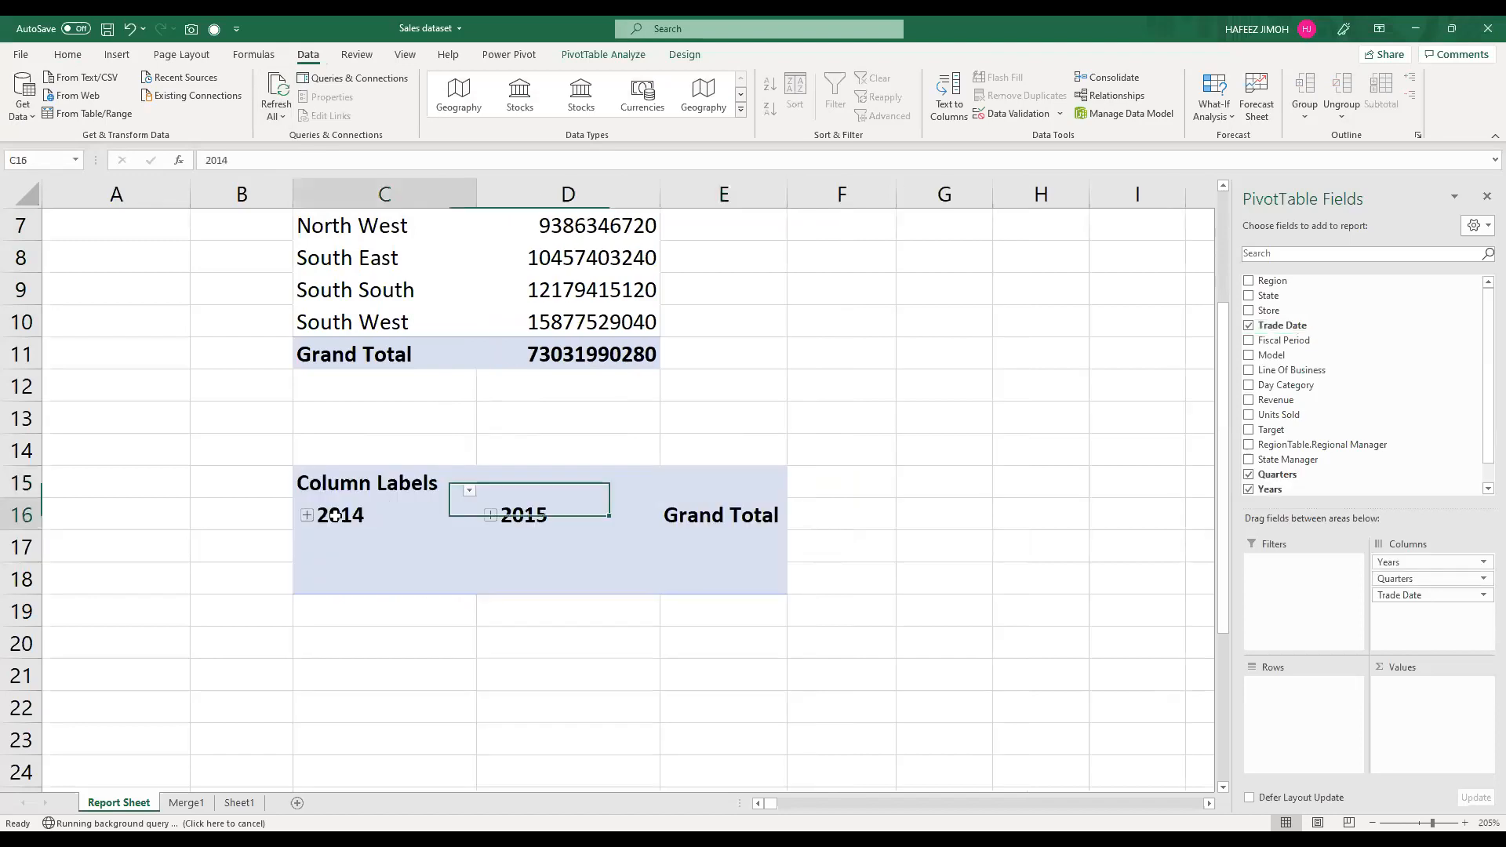
right_click(335, 515)
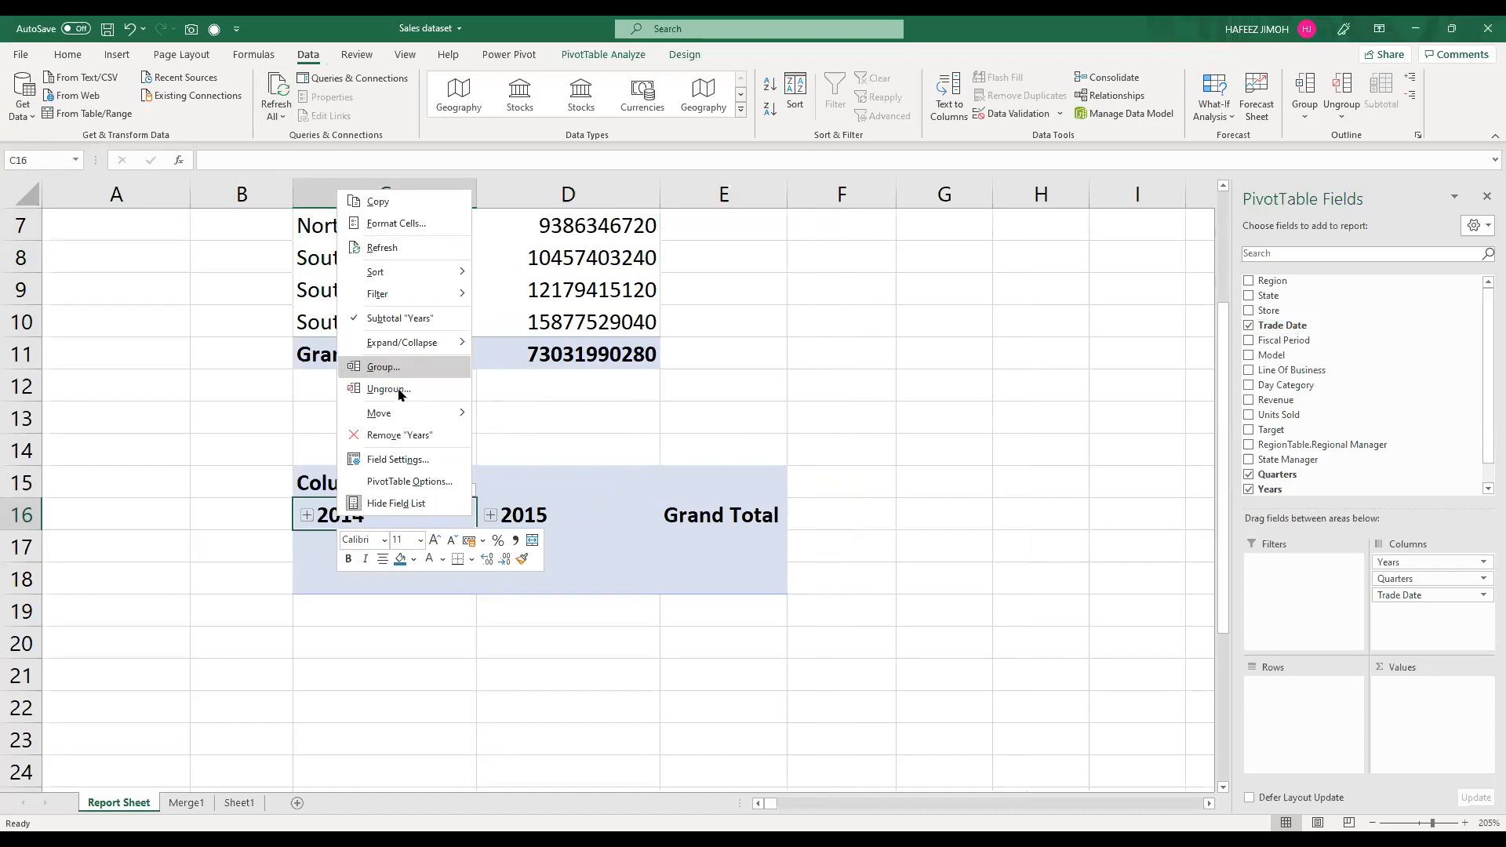
key("Return")
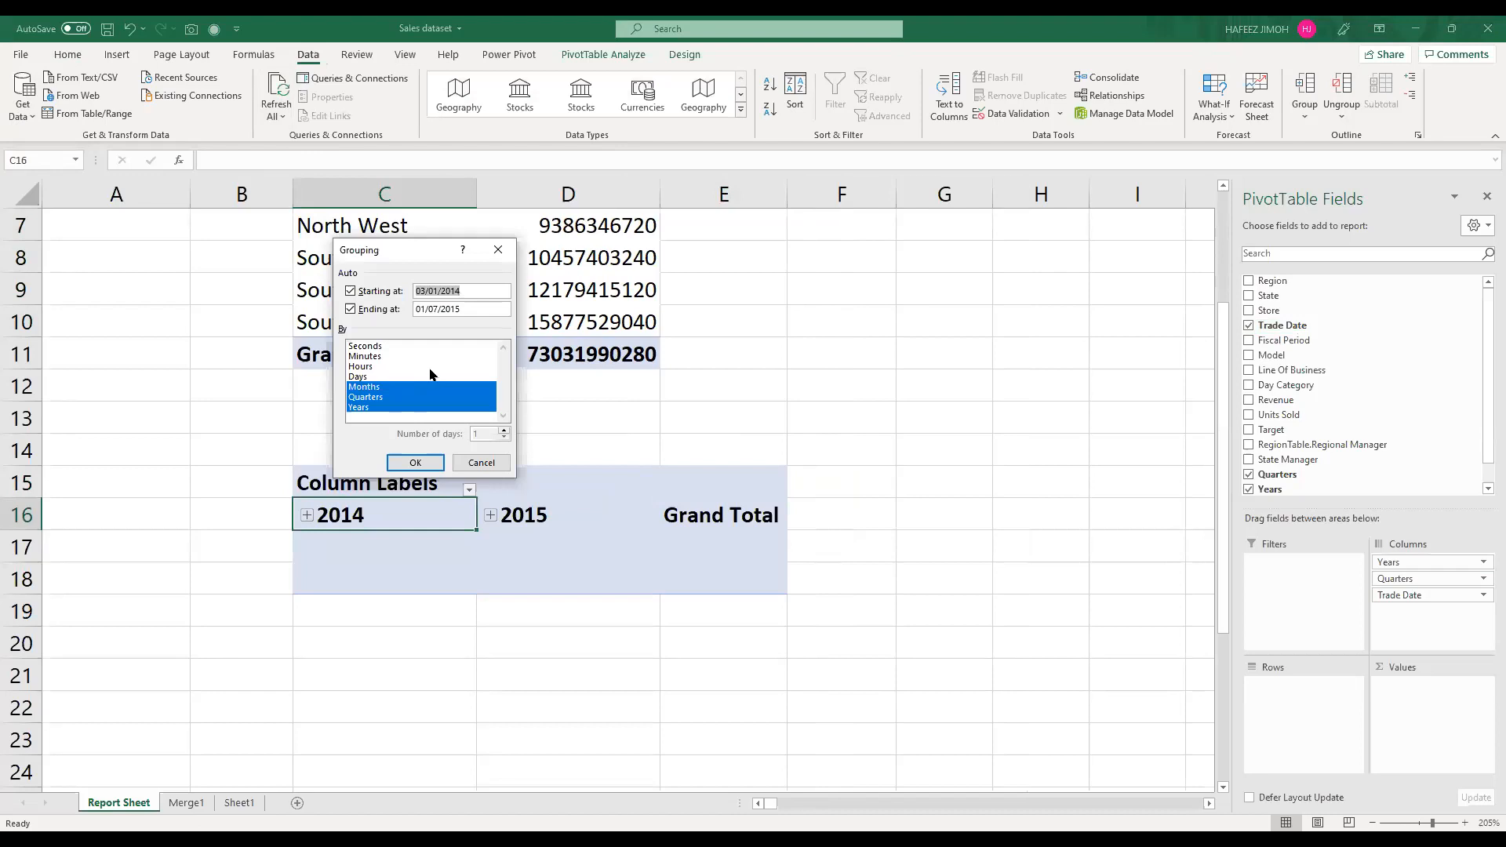
left_click(418, 377)
left_click(422, 366)
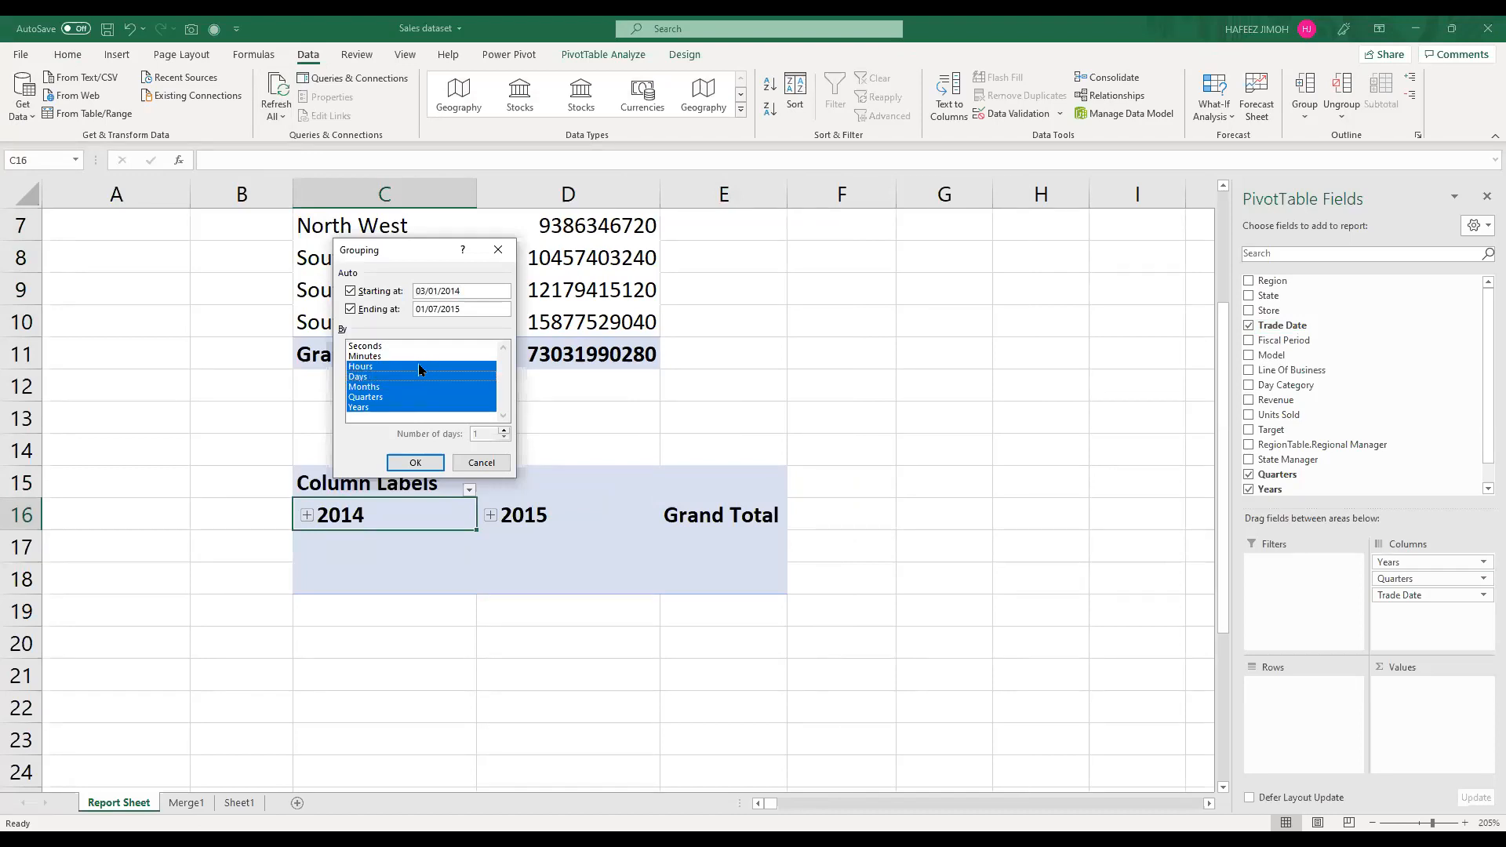
left_click(418, 366)
left_click(424, 464)
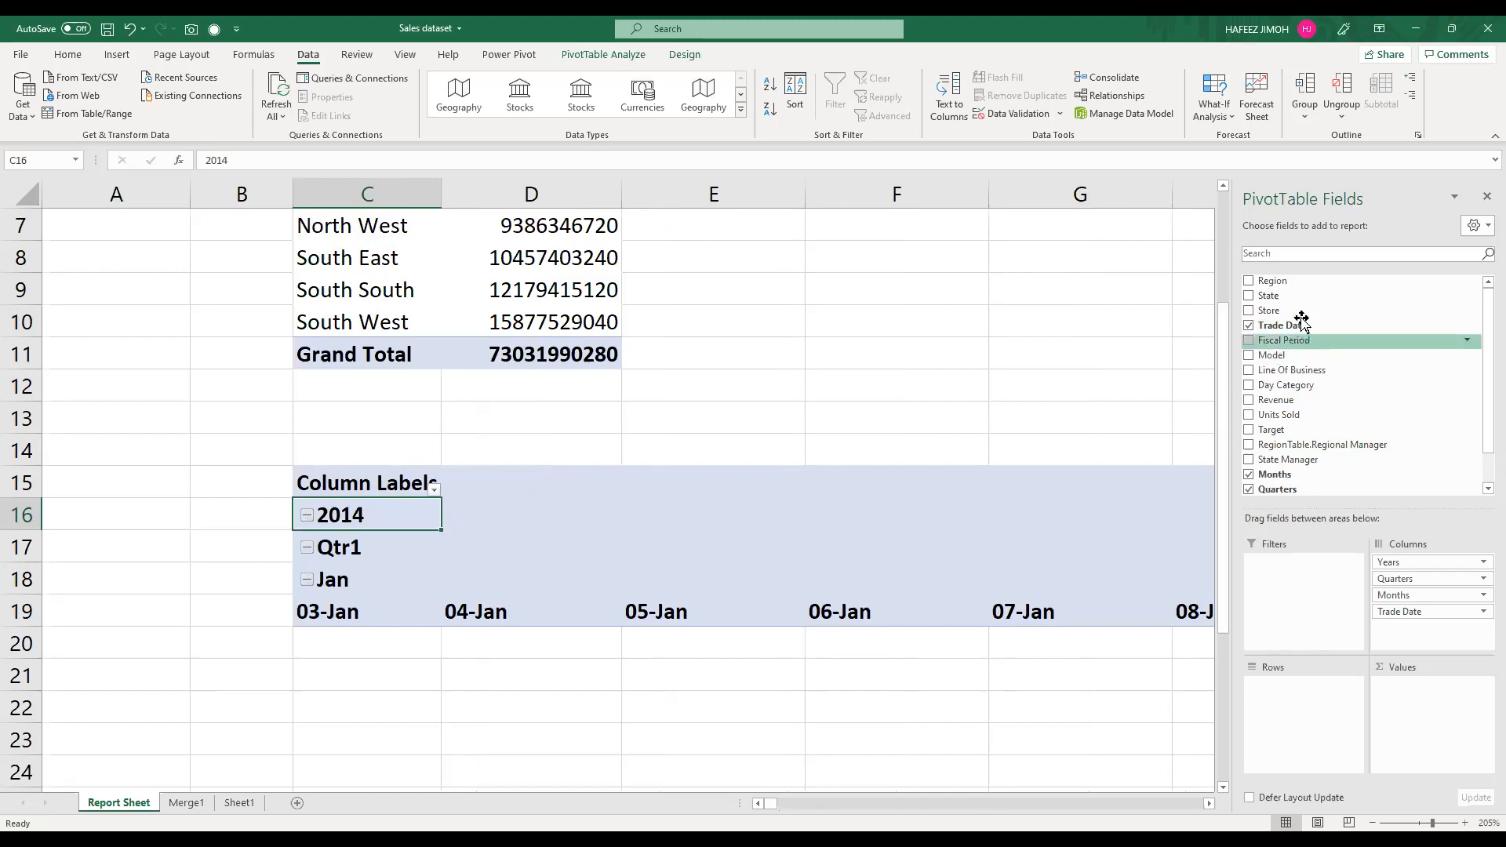
Step: Remove the Years, Quarters, Months and Trade Date fields from the lower PivotTable's Columns area
scroll(1298, 455, "down", 1)
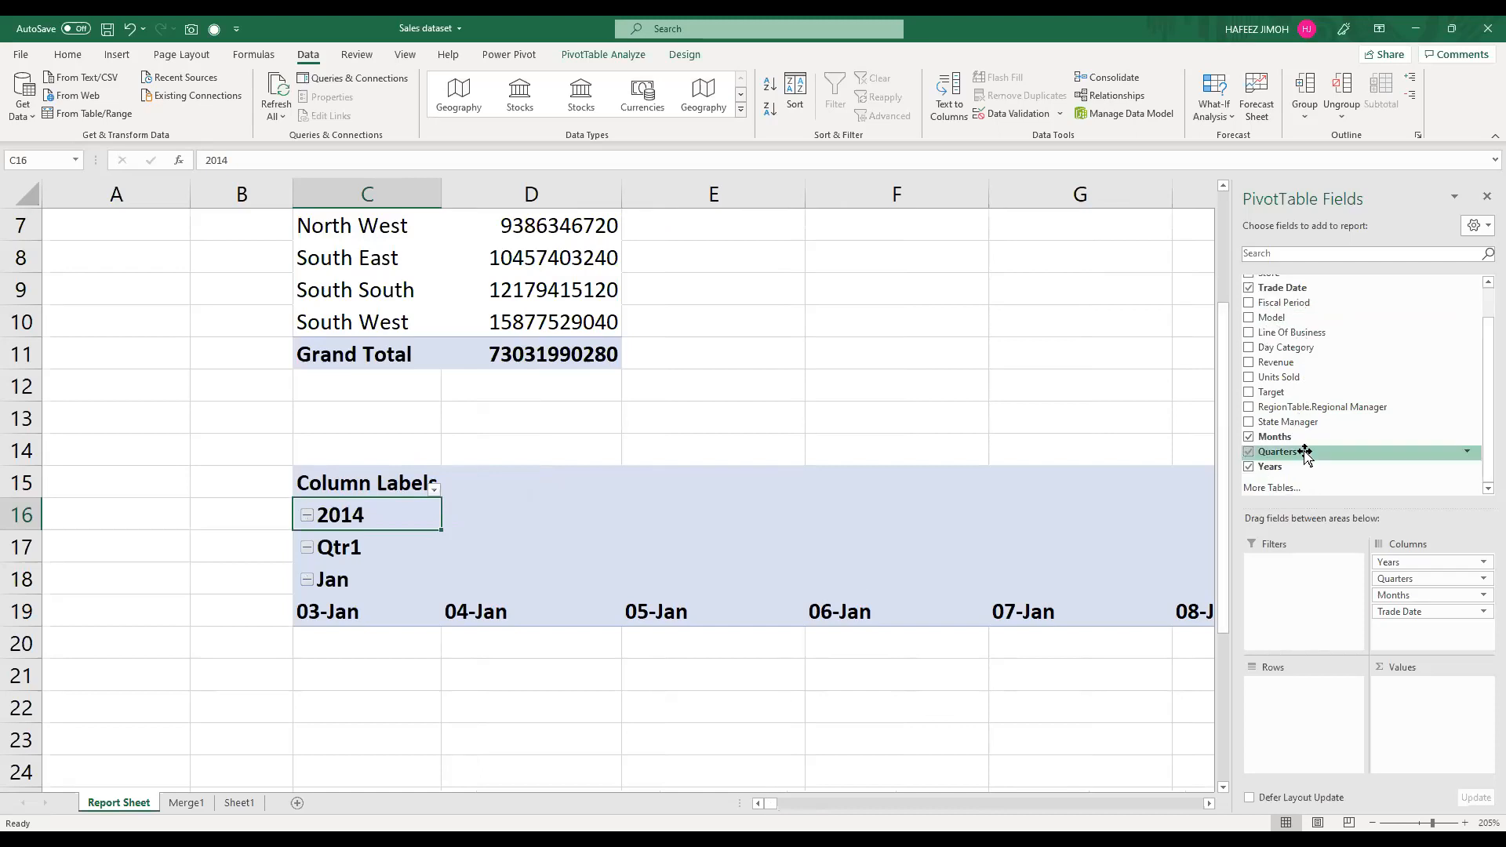
scroll(1295, 471, "up", 1)
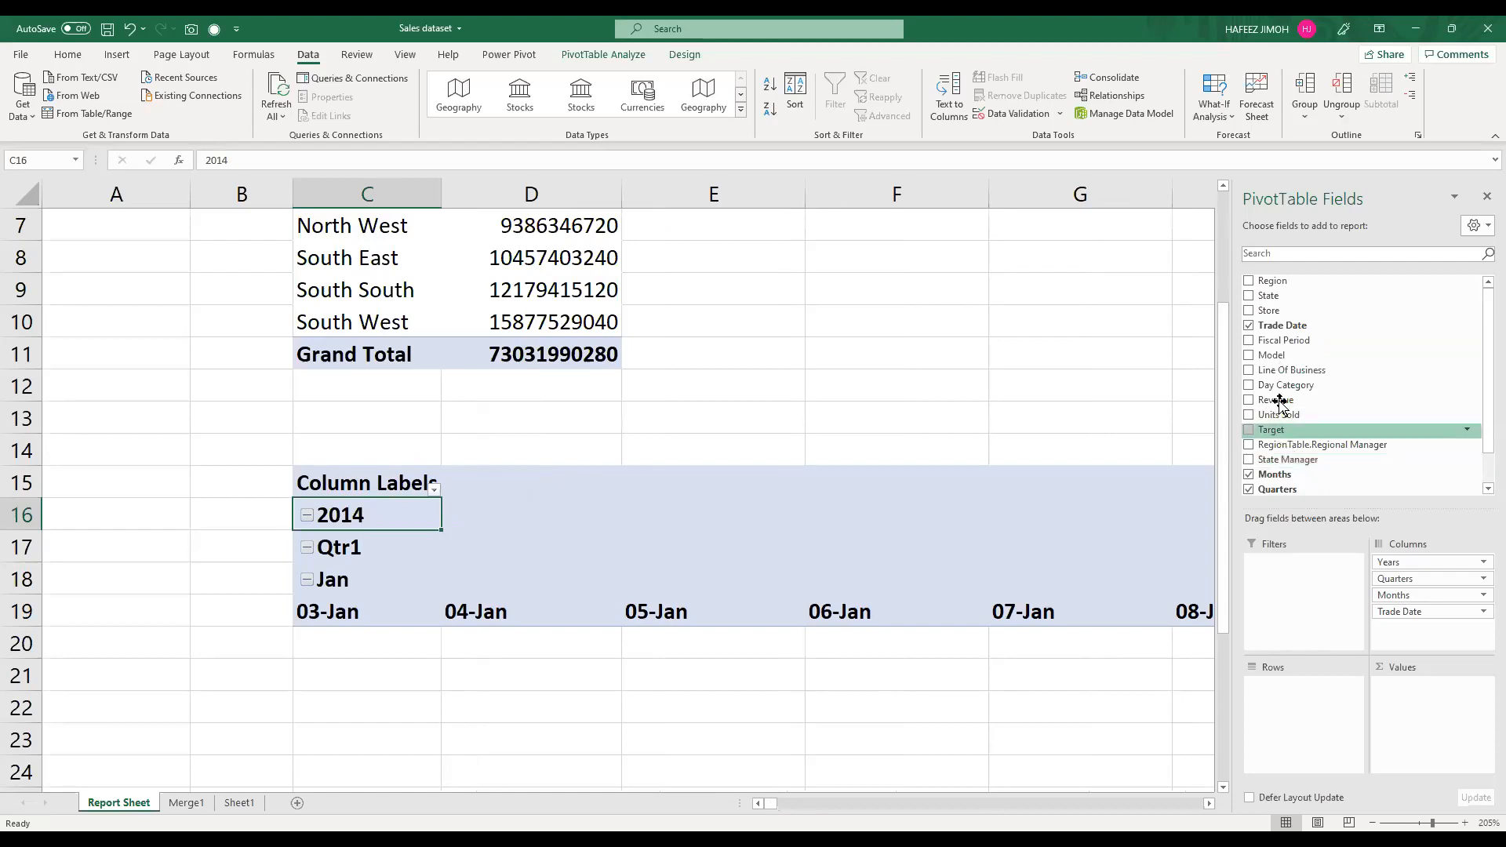
scroll(1283, 416, "down", 1)
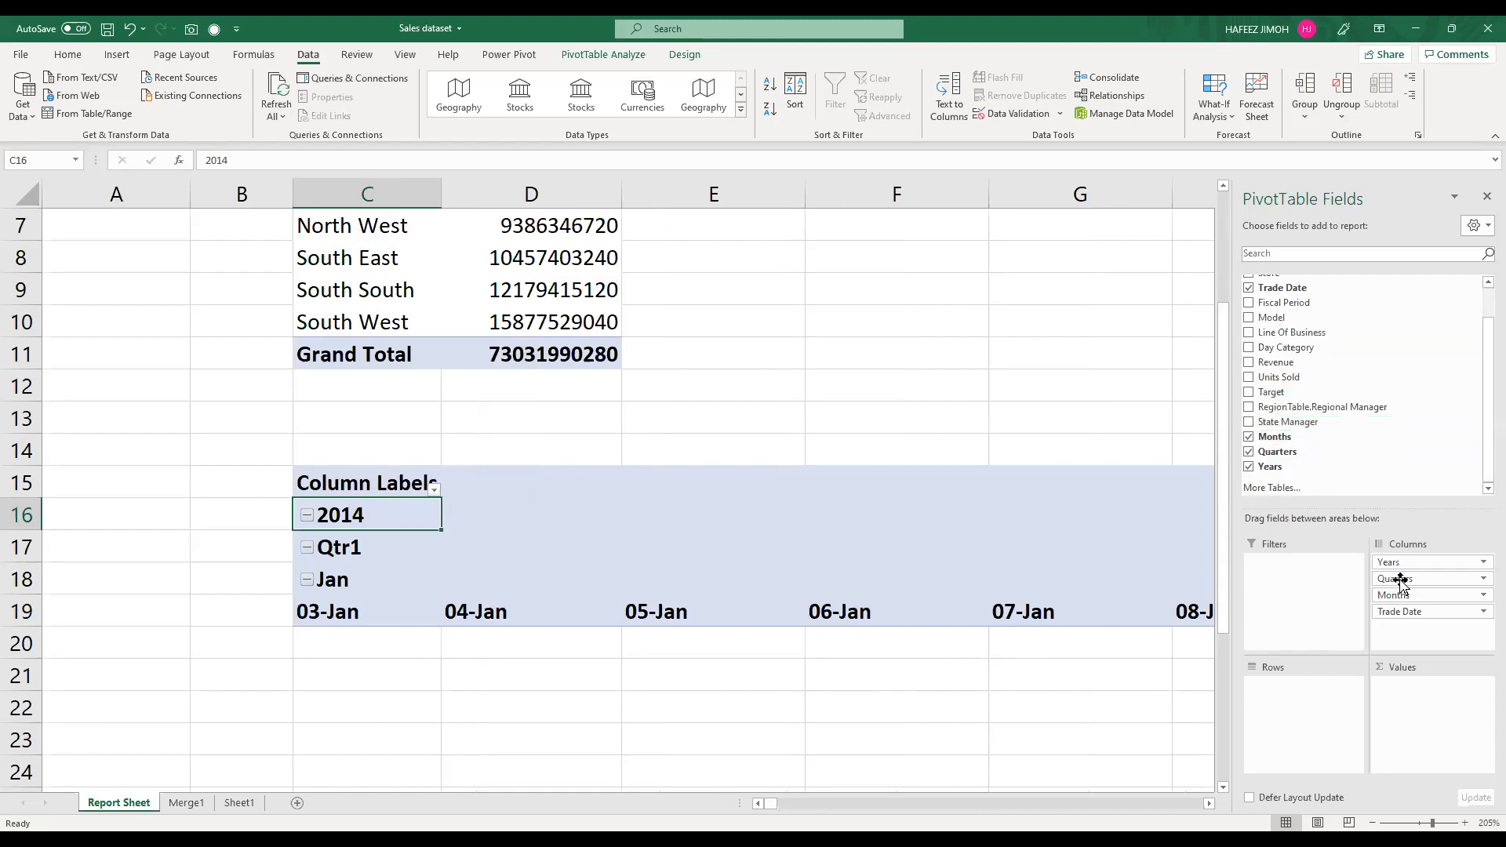
left_click_drag(1414, 575, 775, 620)
left_click_drag(1423, 578, 1071, 582)
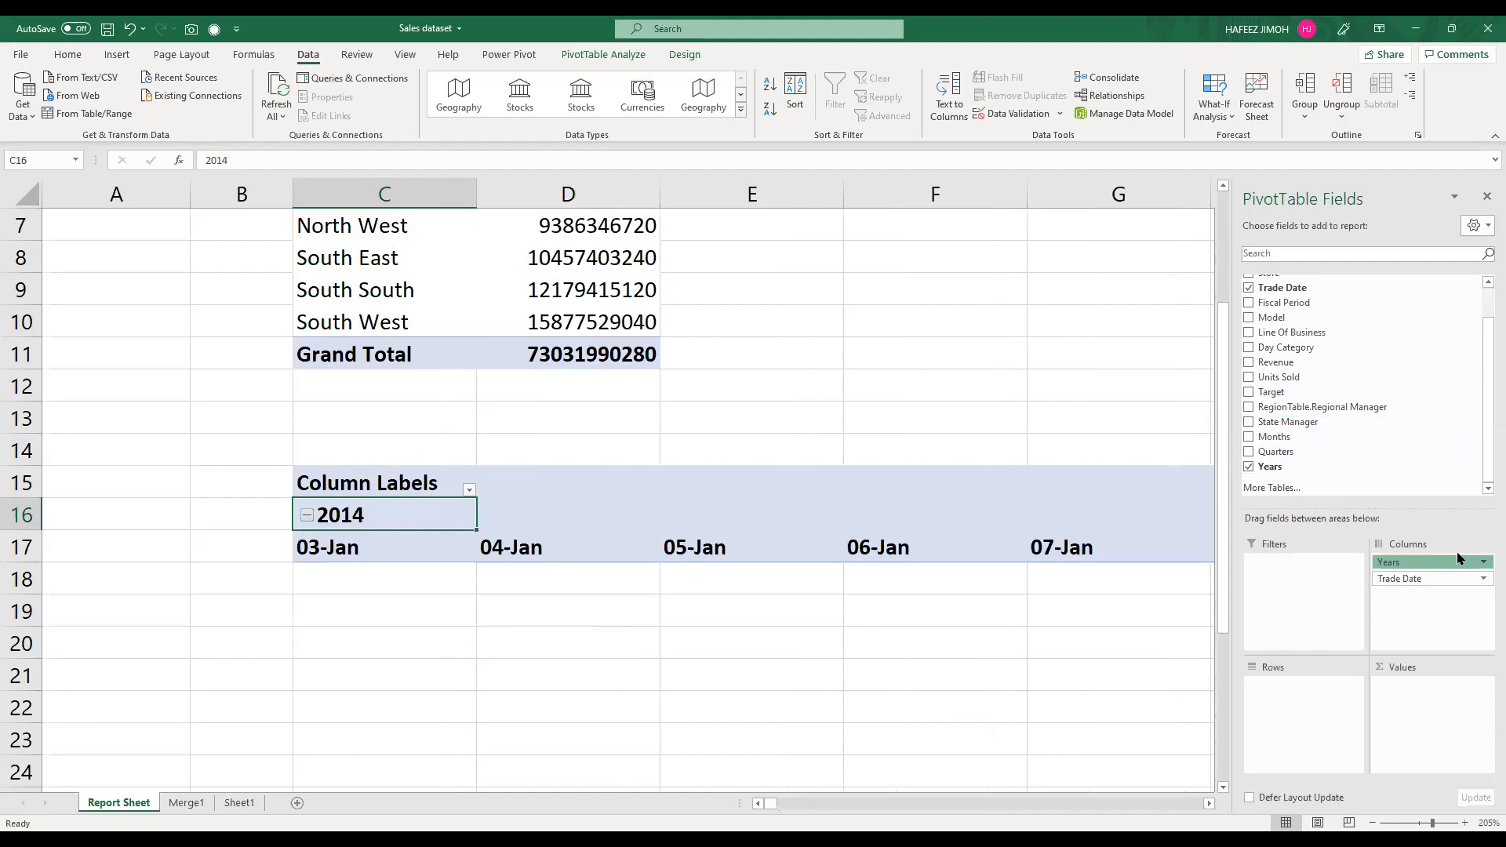
left_click_drag(1449, 563, 773, 571)
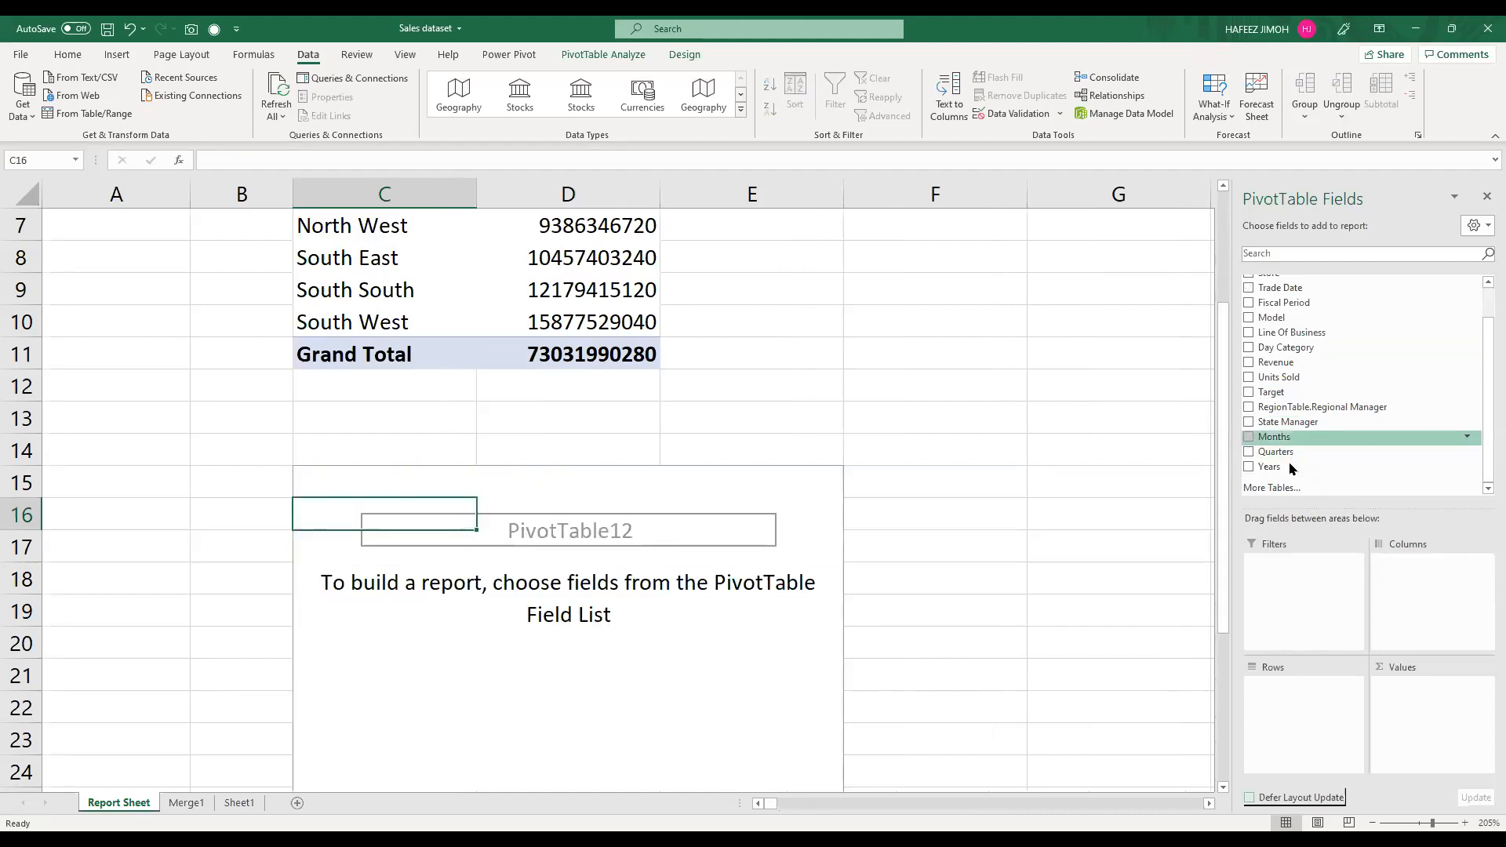
Step: Insert a Years slicer and fit it beside the region revenue table over columns A and B
right_click(1290, 467)
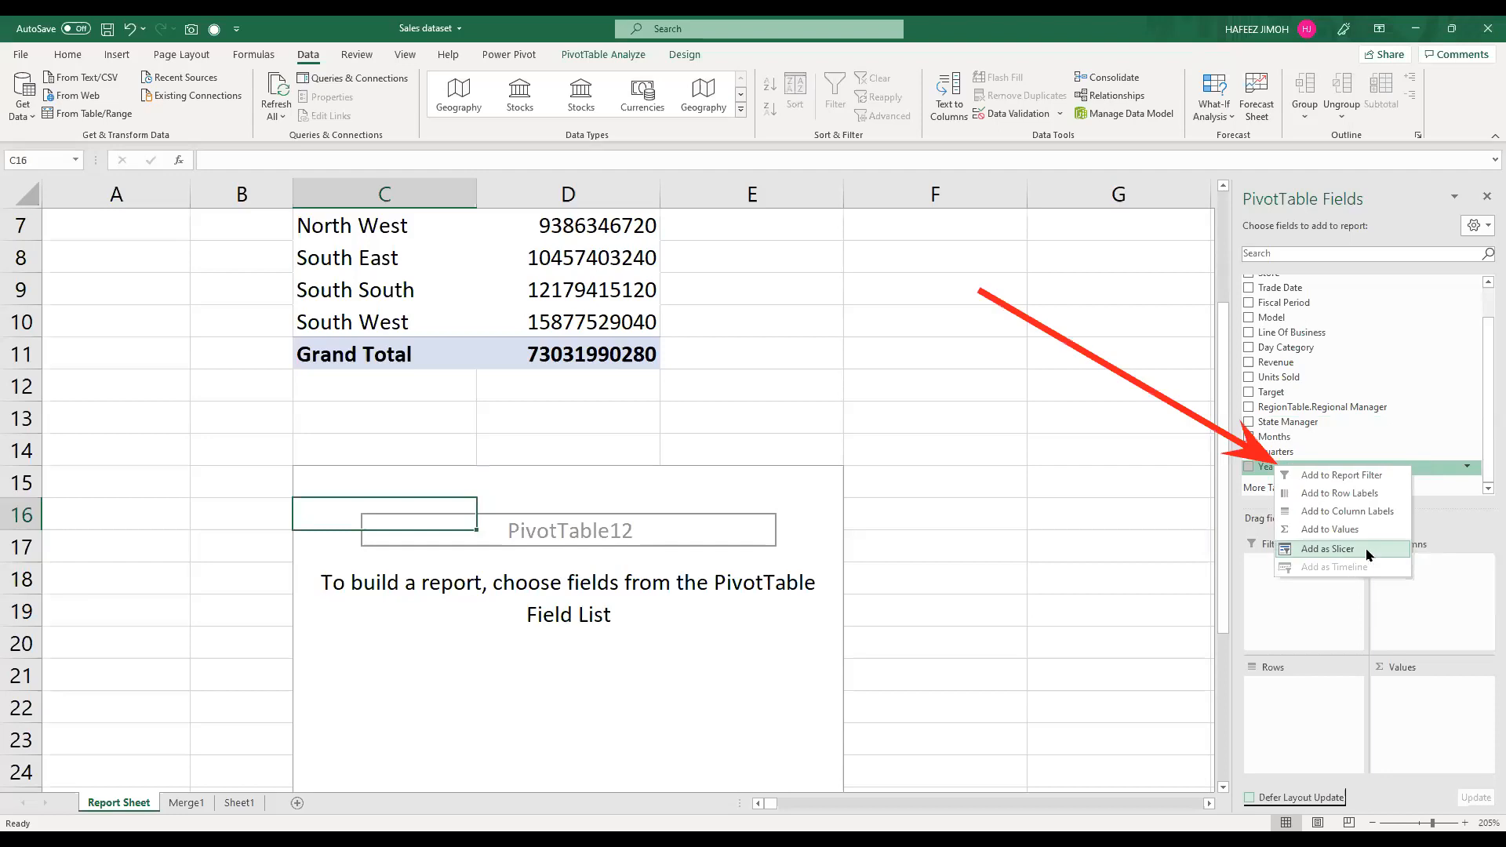
left_click(1367, 554)
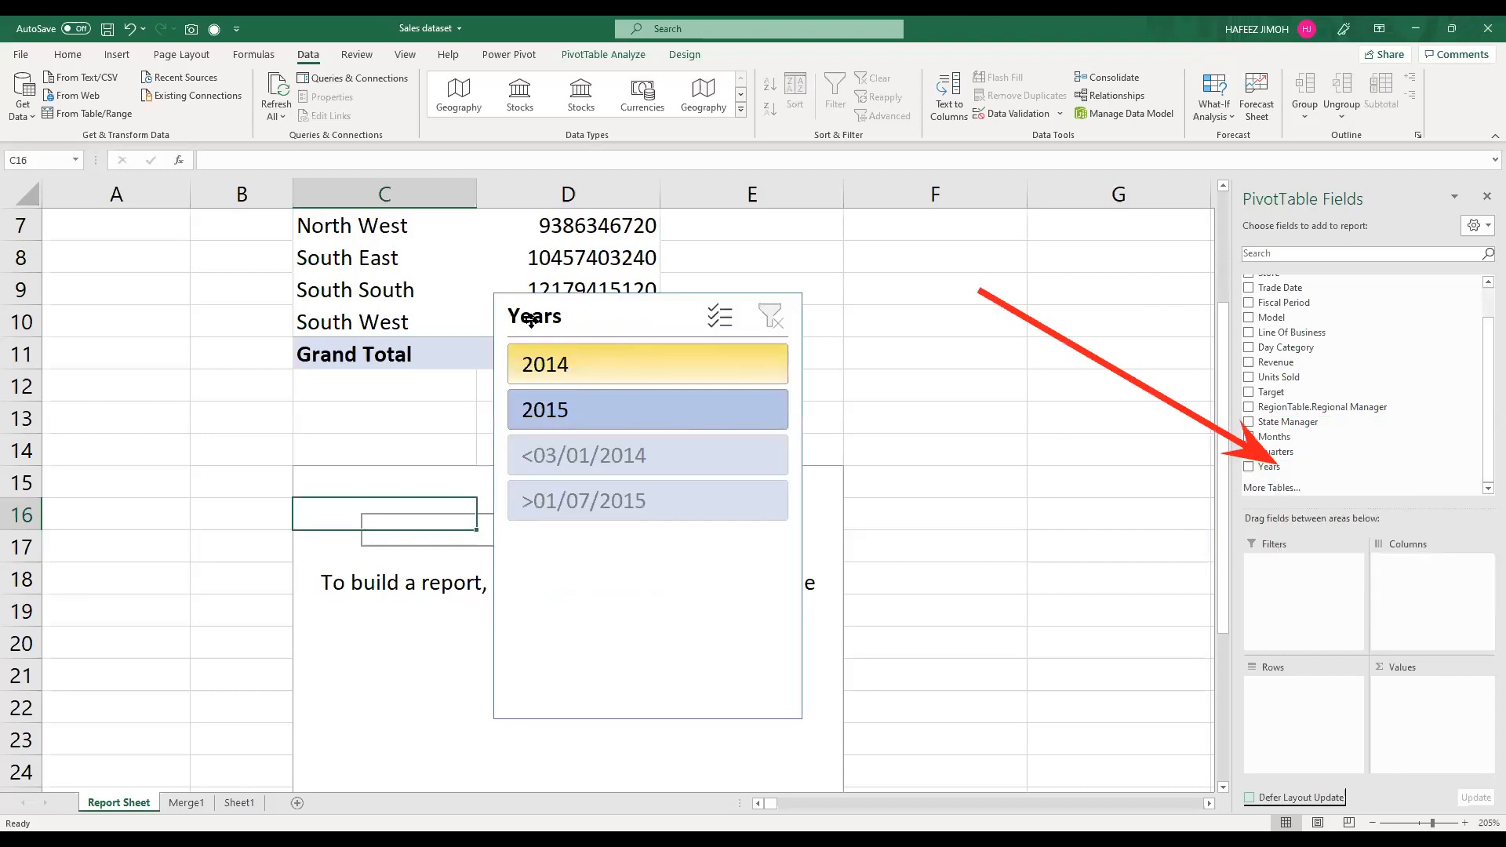
left_click_drag(530, 317, 156, 232)
left_click_drag(348, 630, 258, 502)
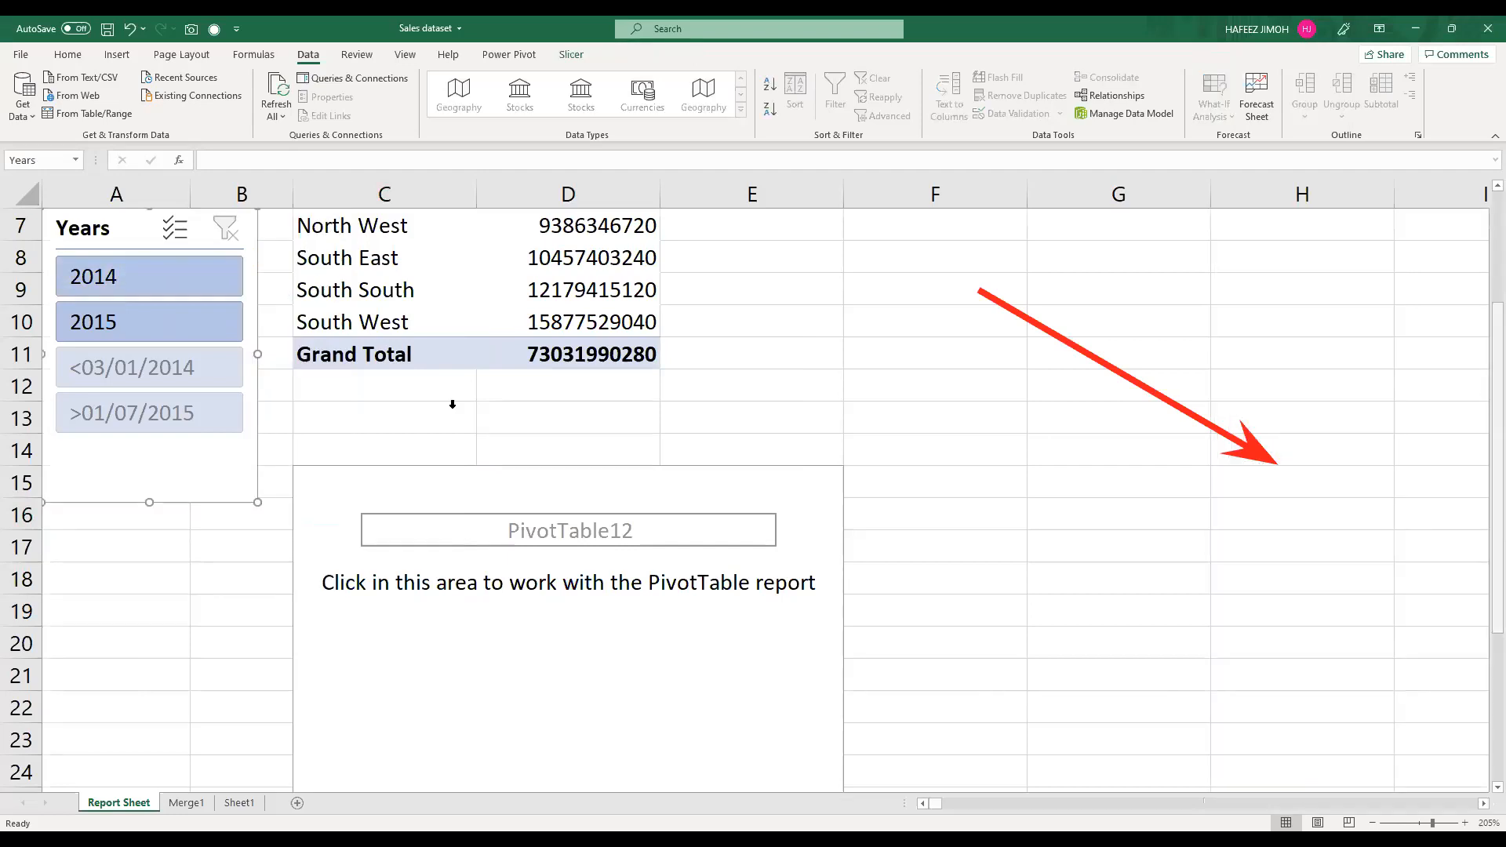
Step: Try the Years slicer by selecting 2014 and 2015 in turn
scroll(114, 382, "up", 2)
left_click(116, 382)
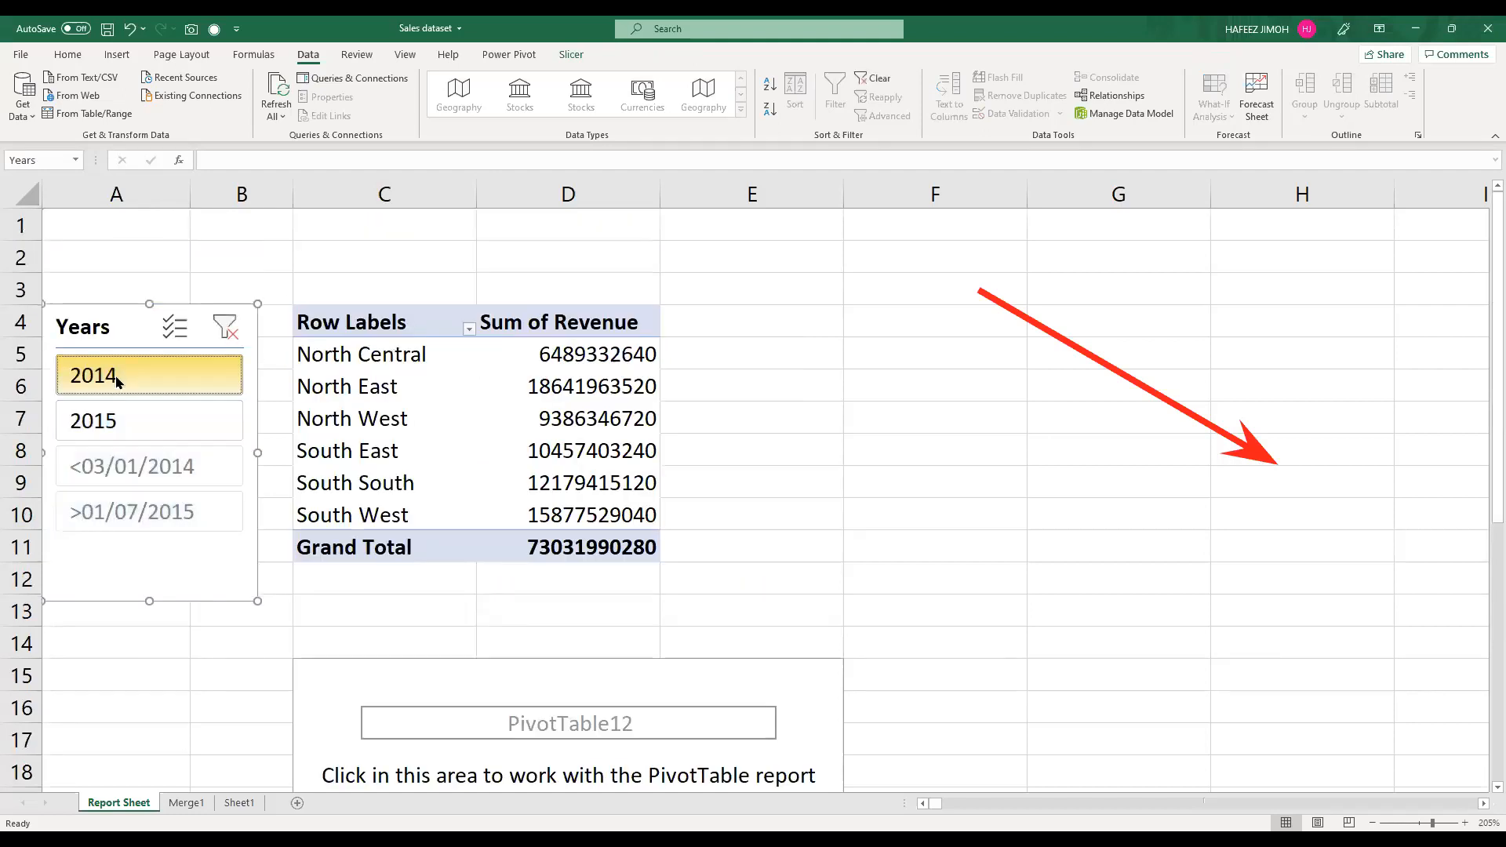
left_click(171, 444)
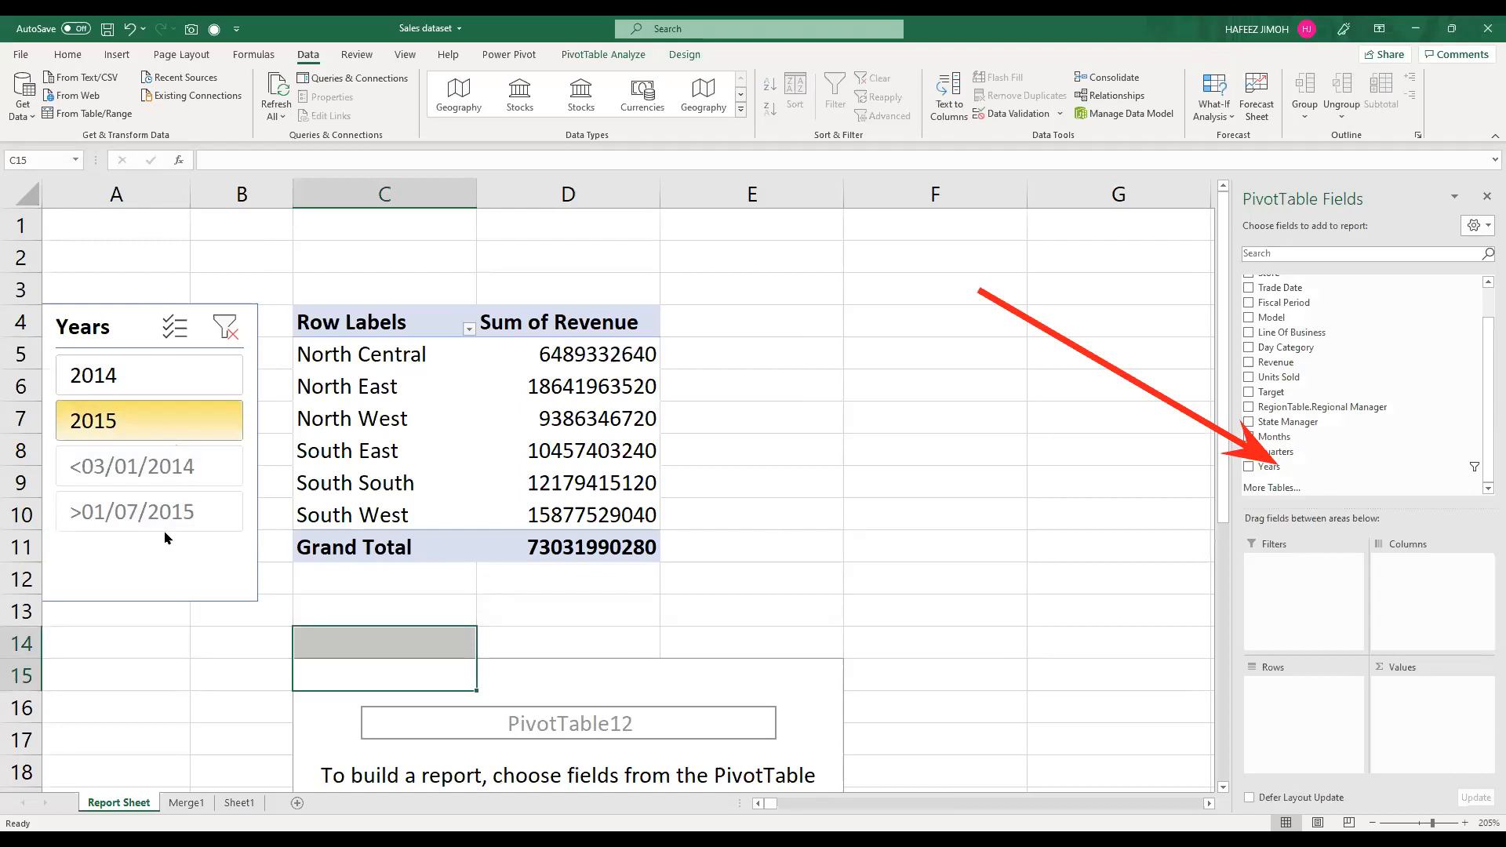
Step: Hide items with no data in the Years slicer
right_click(124, 474)
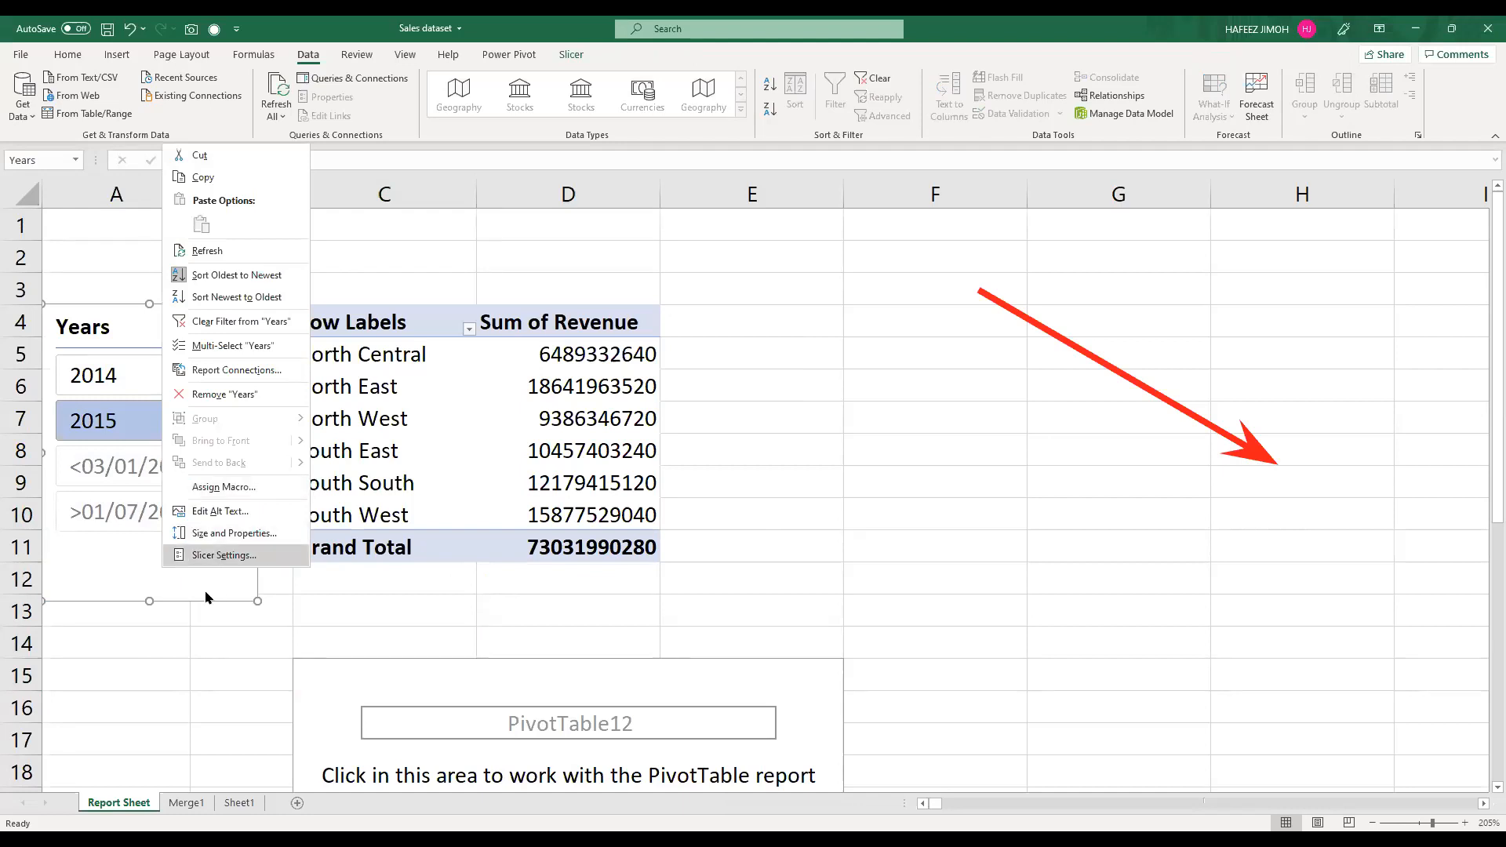
key("Return")
left_click(303, 664)
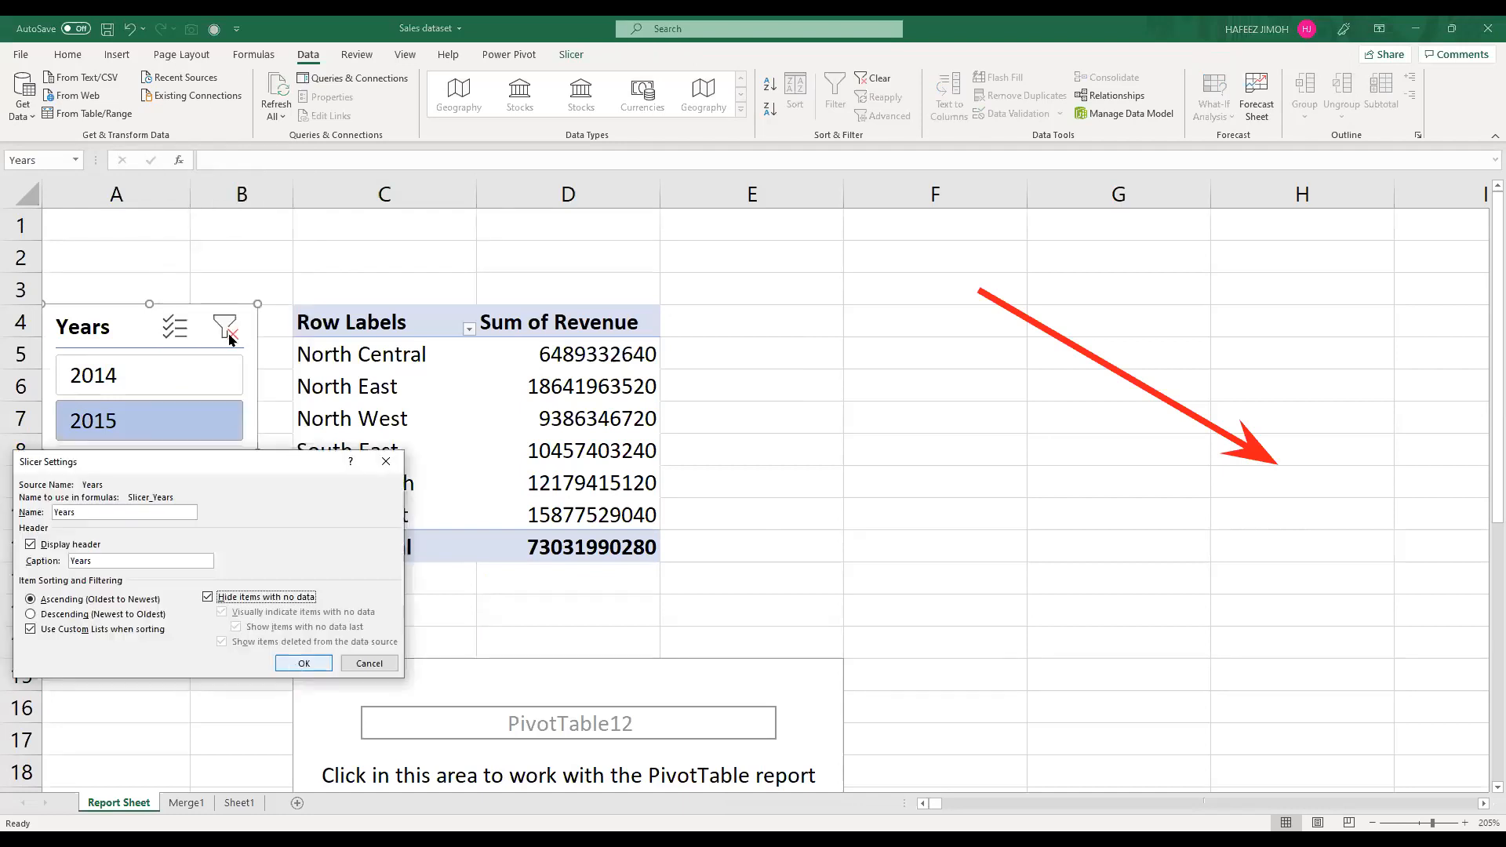
Step: Connect the Years slicer to the region revenue PivotTable, PivotTable11, as well as PivotTable12
left_click(582, 57)
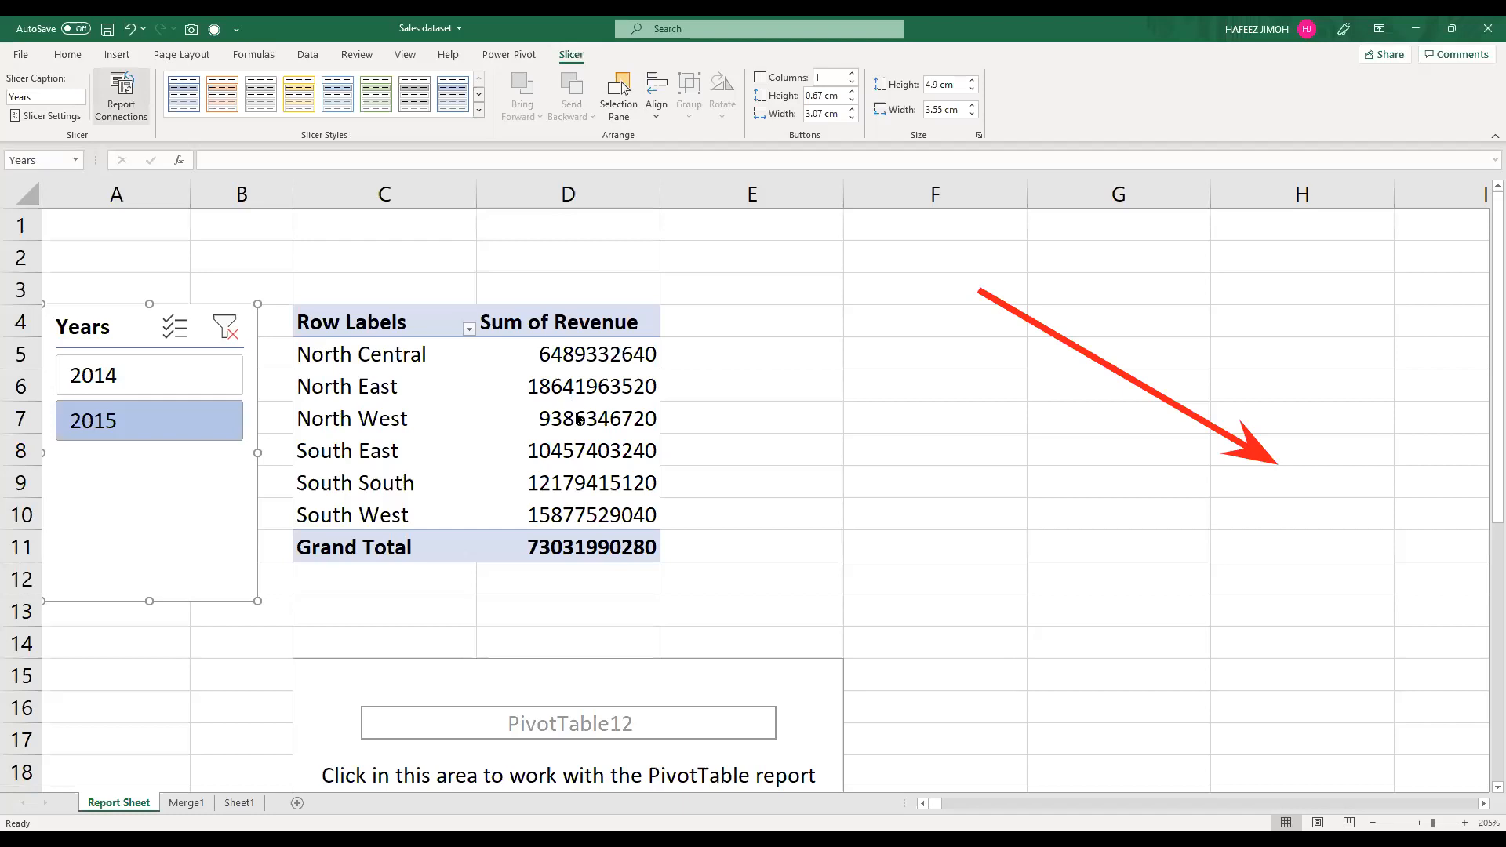
key("space")
left_click(767, 468)
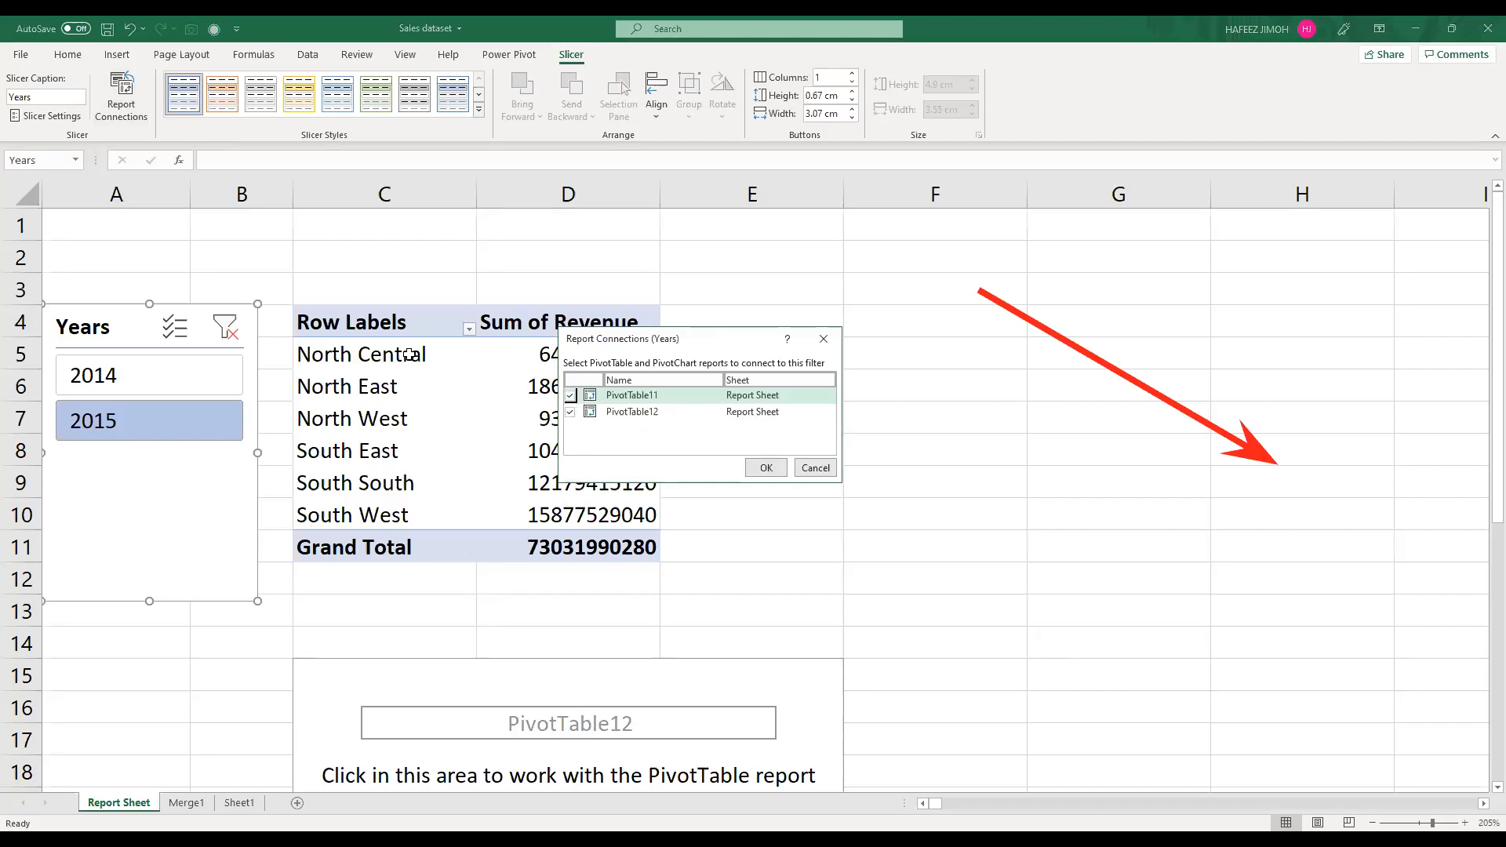
Step: Switch the Years slicer between 2014 and 2015, ending on 2014, and shorten the slicer to 2.38 cm high
left_click(222, 387)
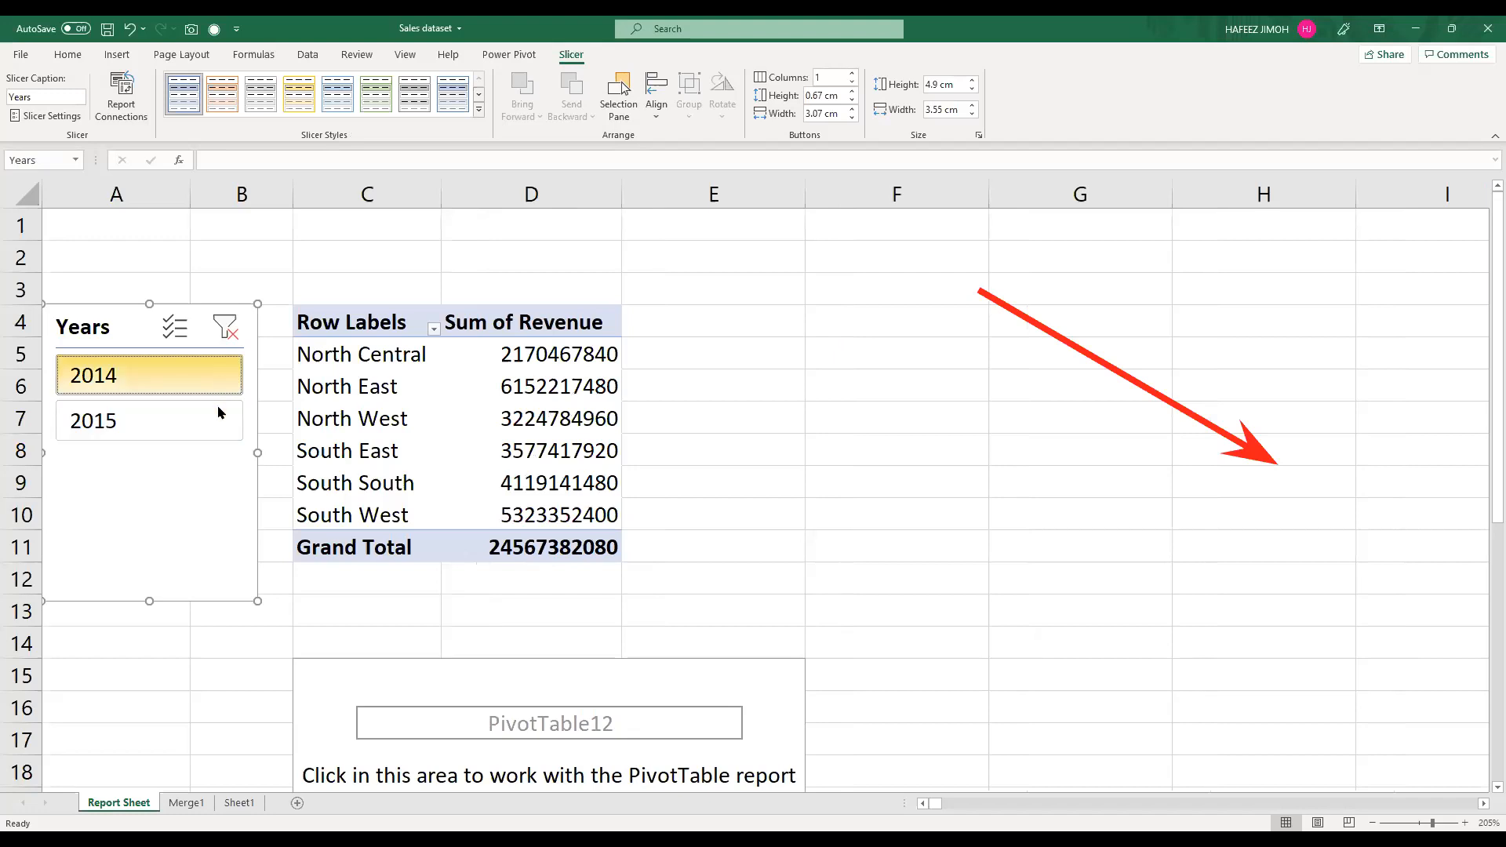
left_click(206, 404)
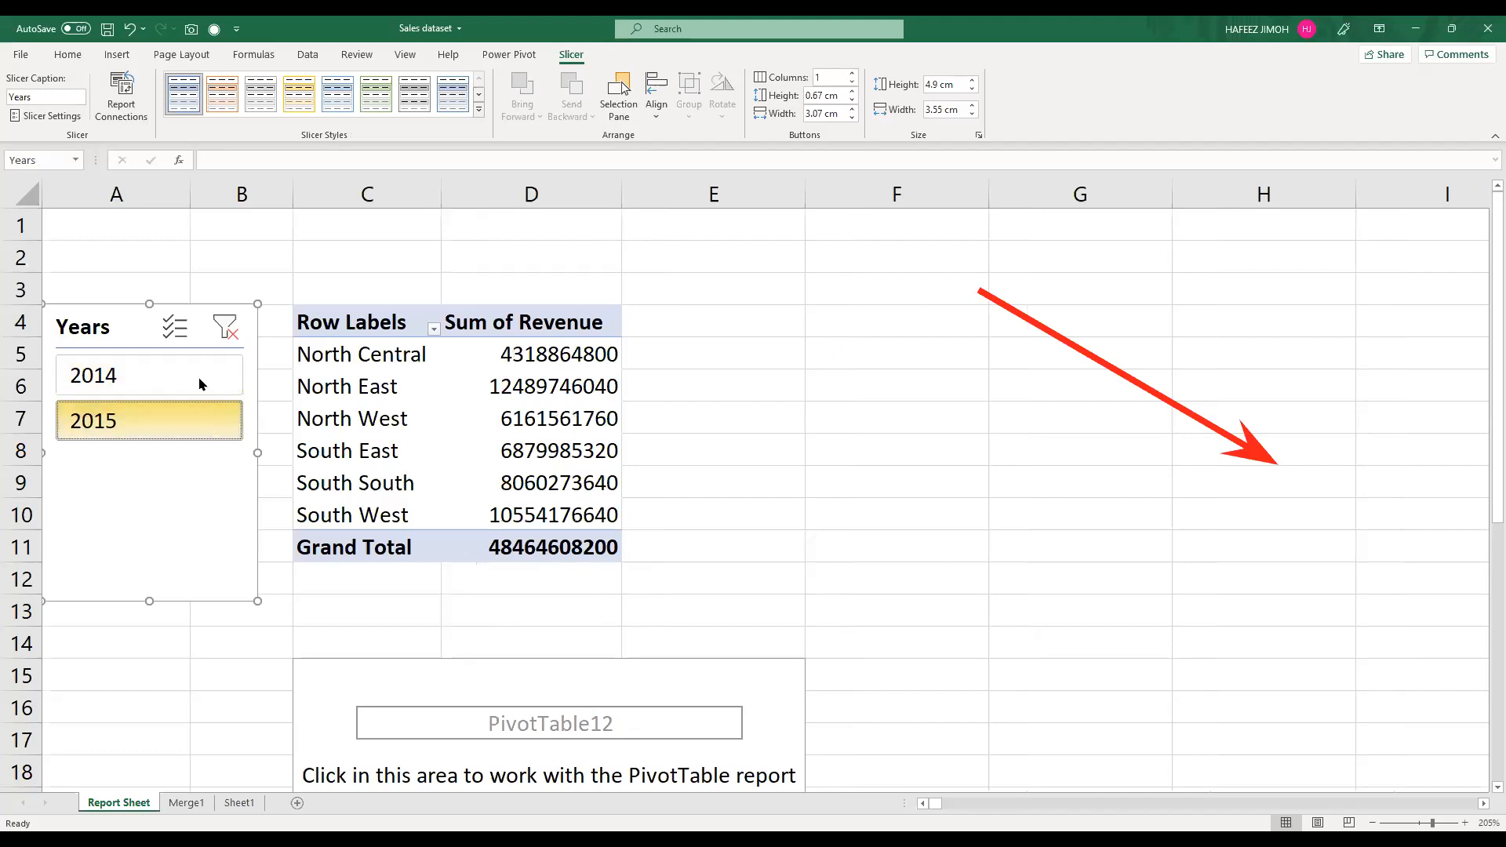
left_click(202, 382)
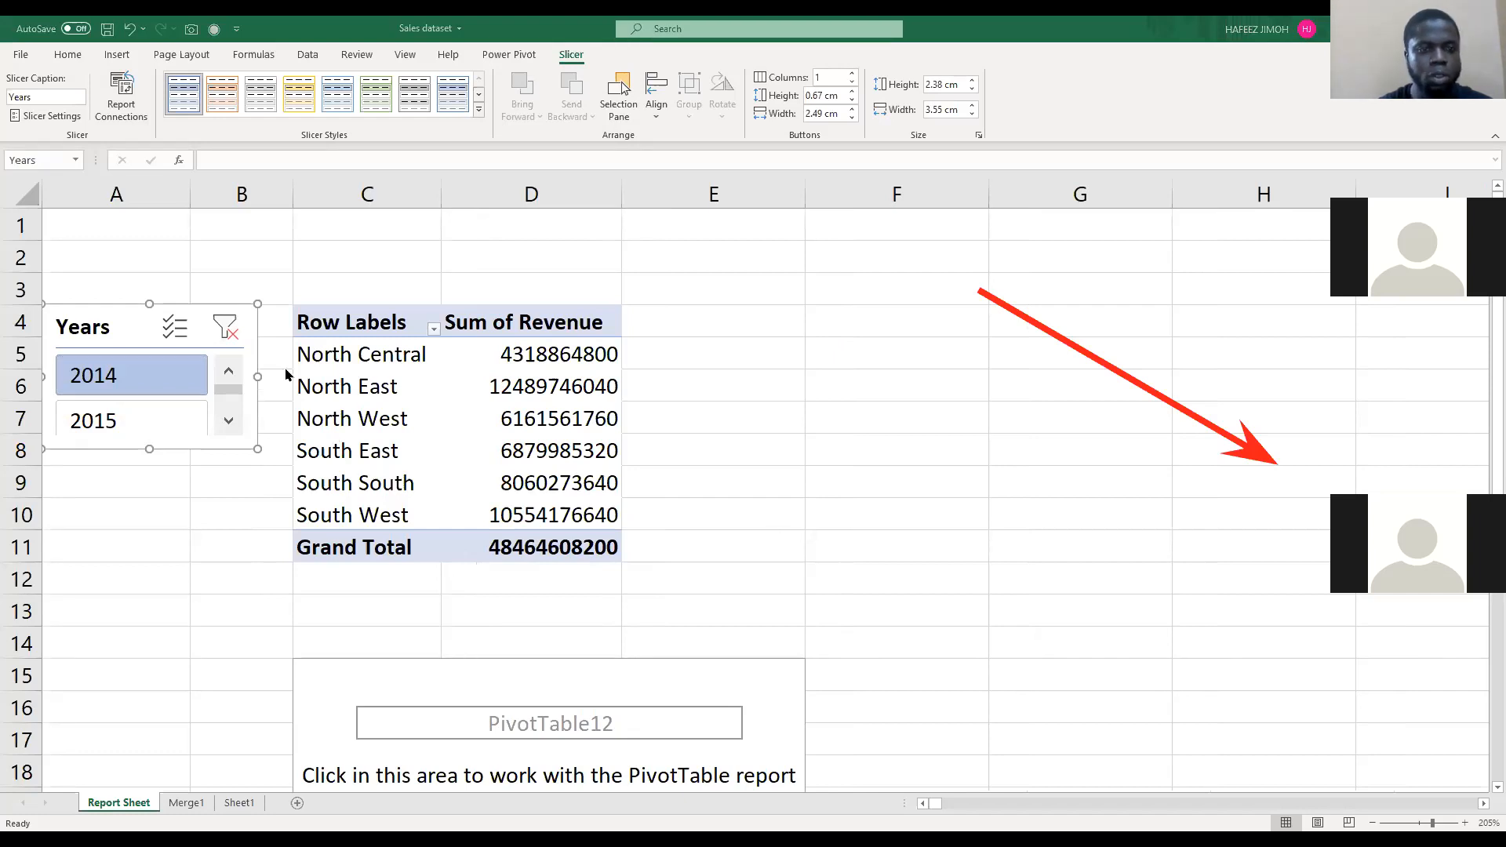
left_click(179, 422)
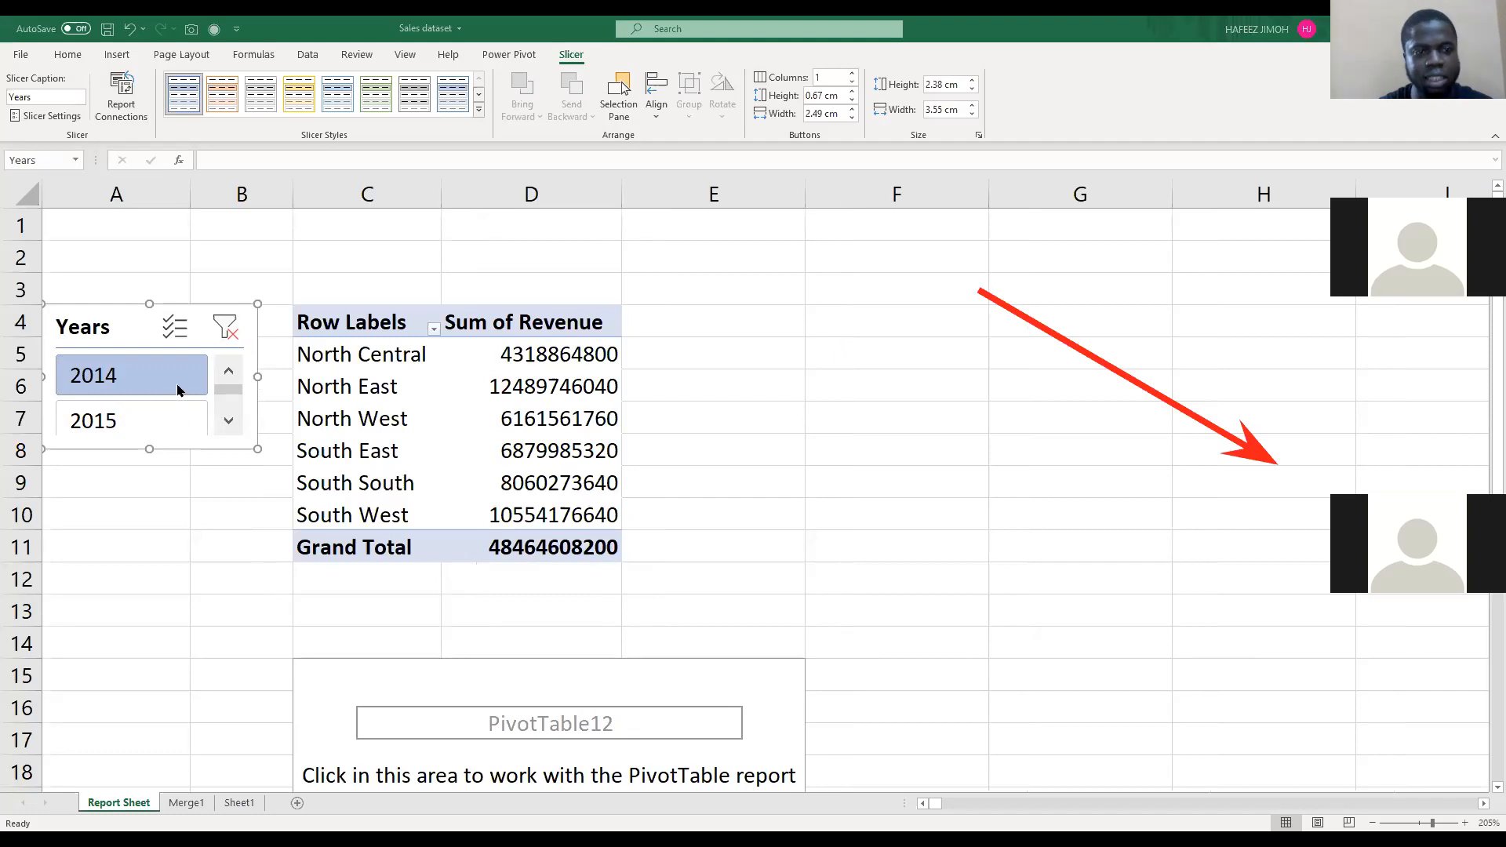
left_click(181, 367)
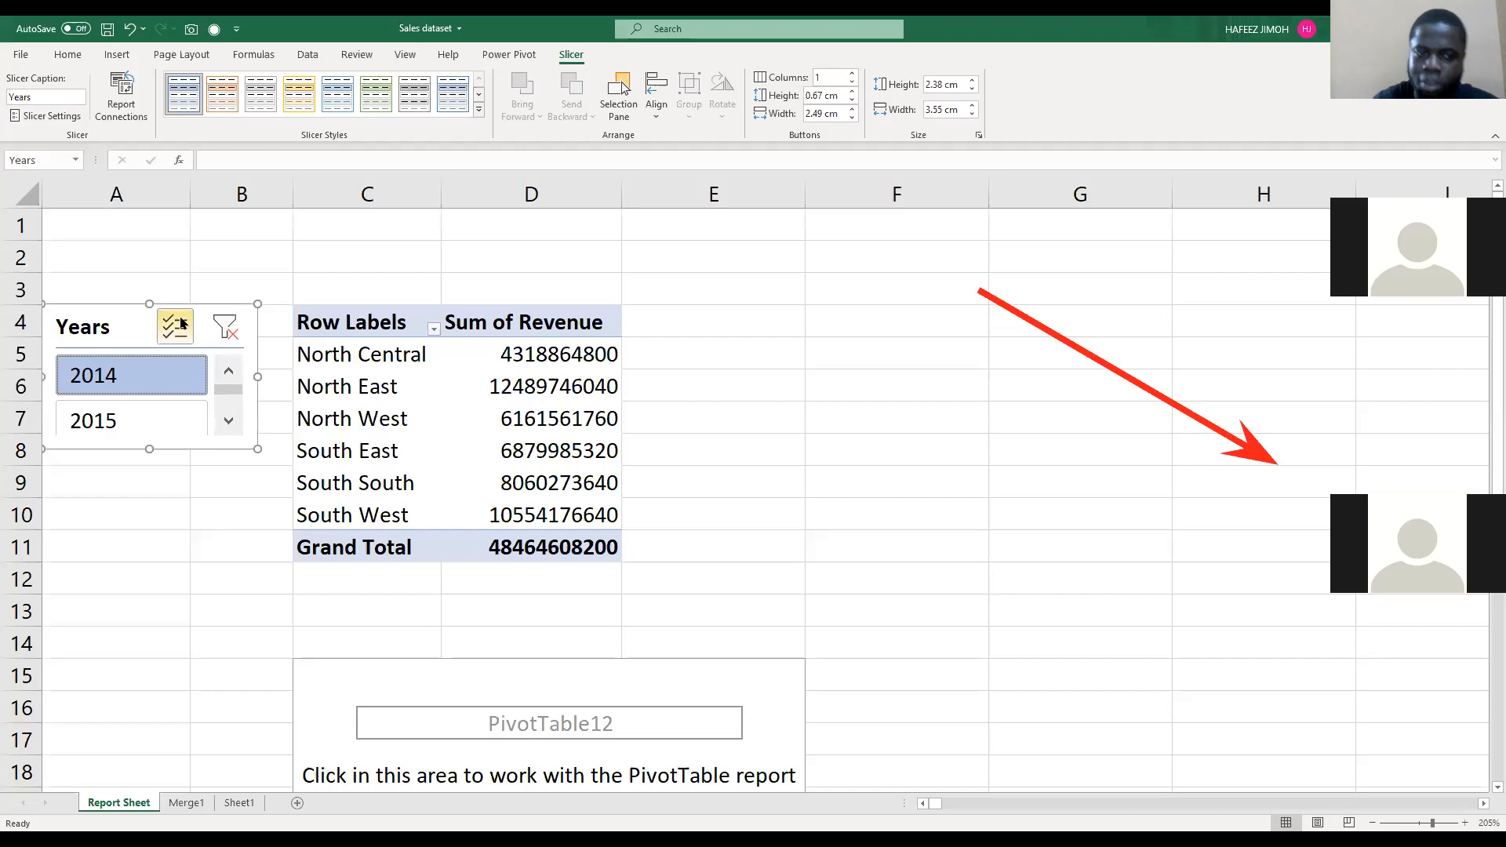
Step: Insert a Months slicer for the region revenue PivotTable and place it in column A near the Years slicer
left_click(547, 452)
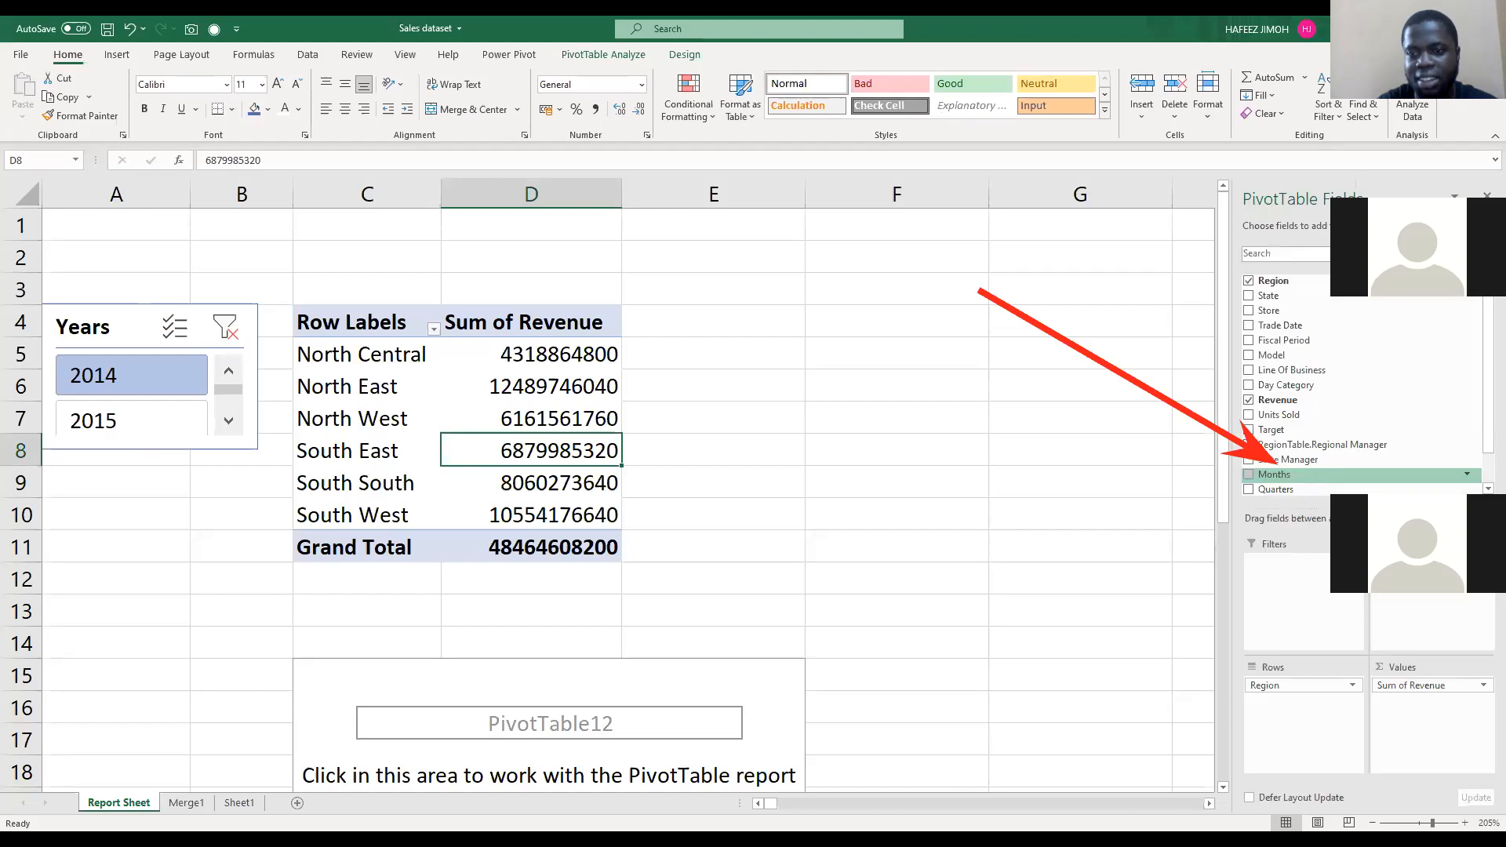
right_click(1321, 473)
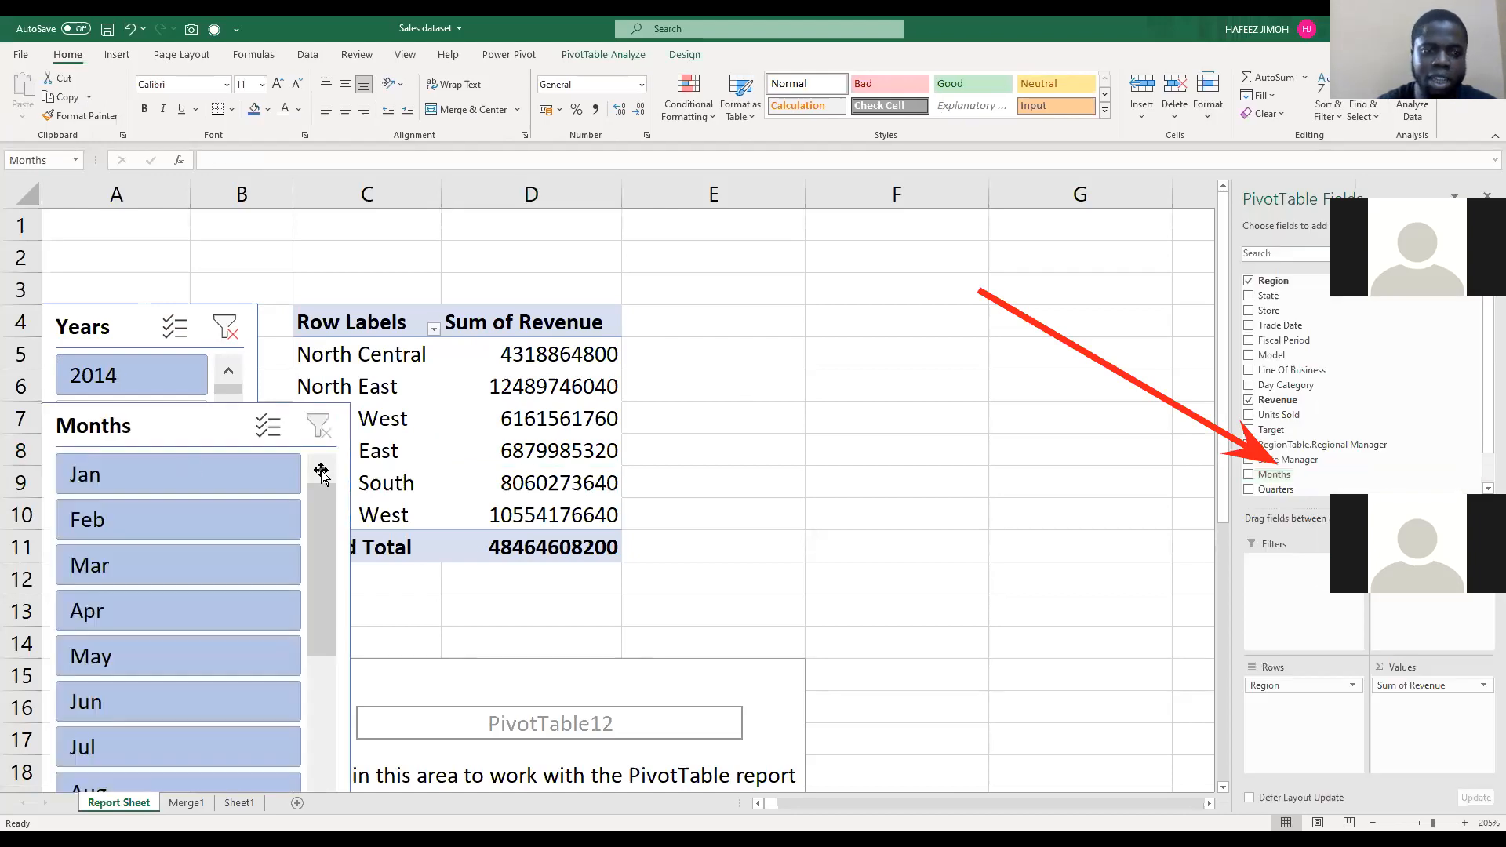
left_click_drag(321, 473, 321, 504)
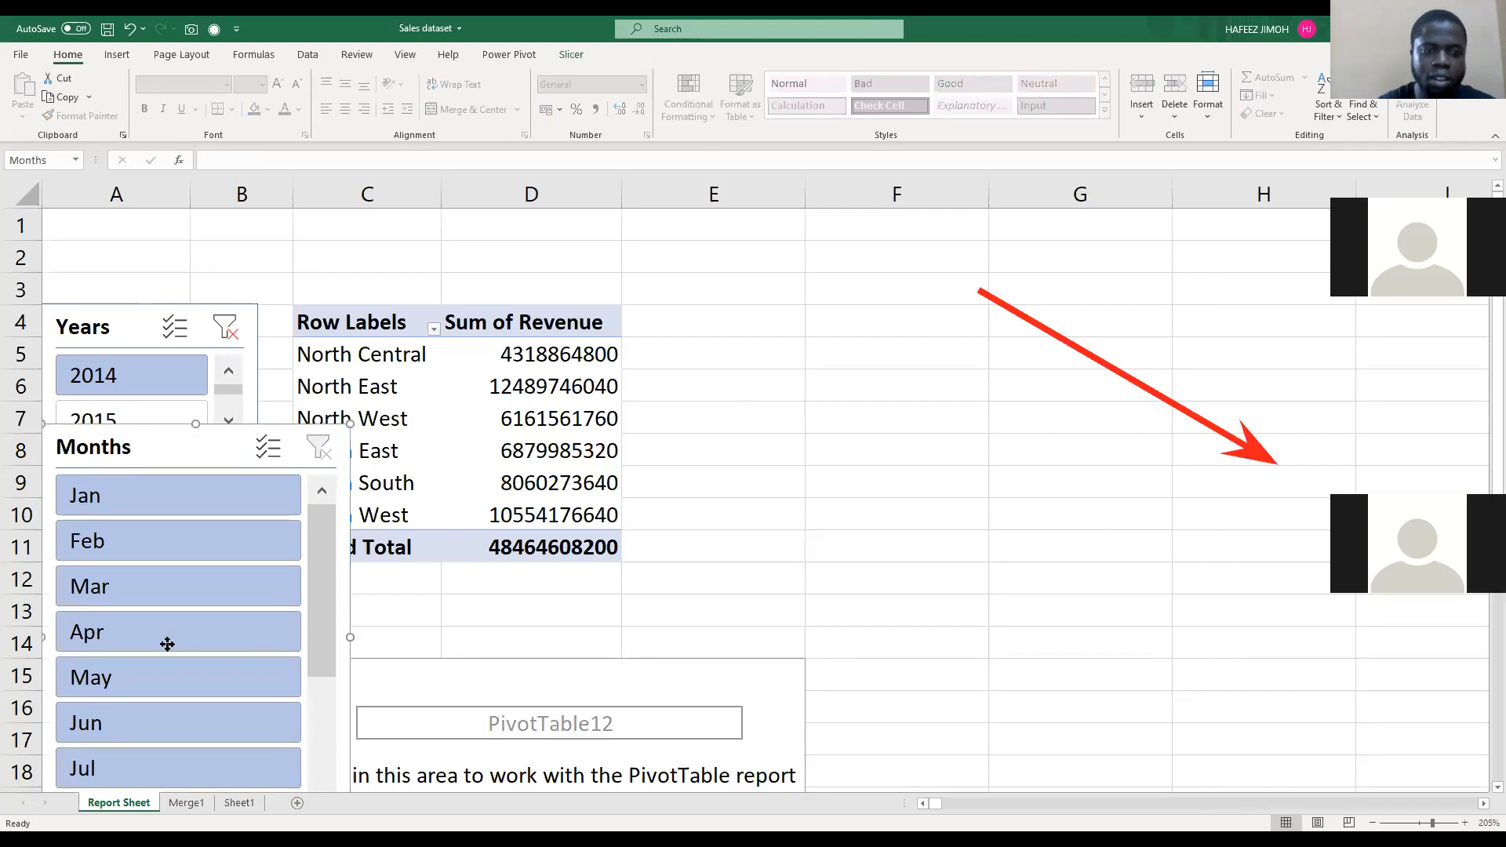
Step: Move the Years slicer up clear of the Months slicer and narrow the Months slicer to the same width
left_click(135, 297)
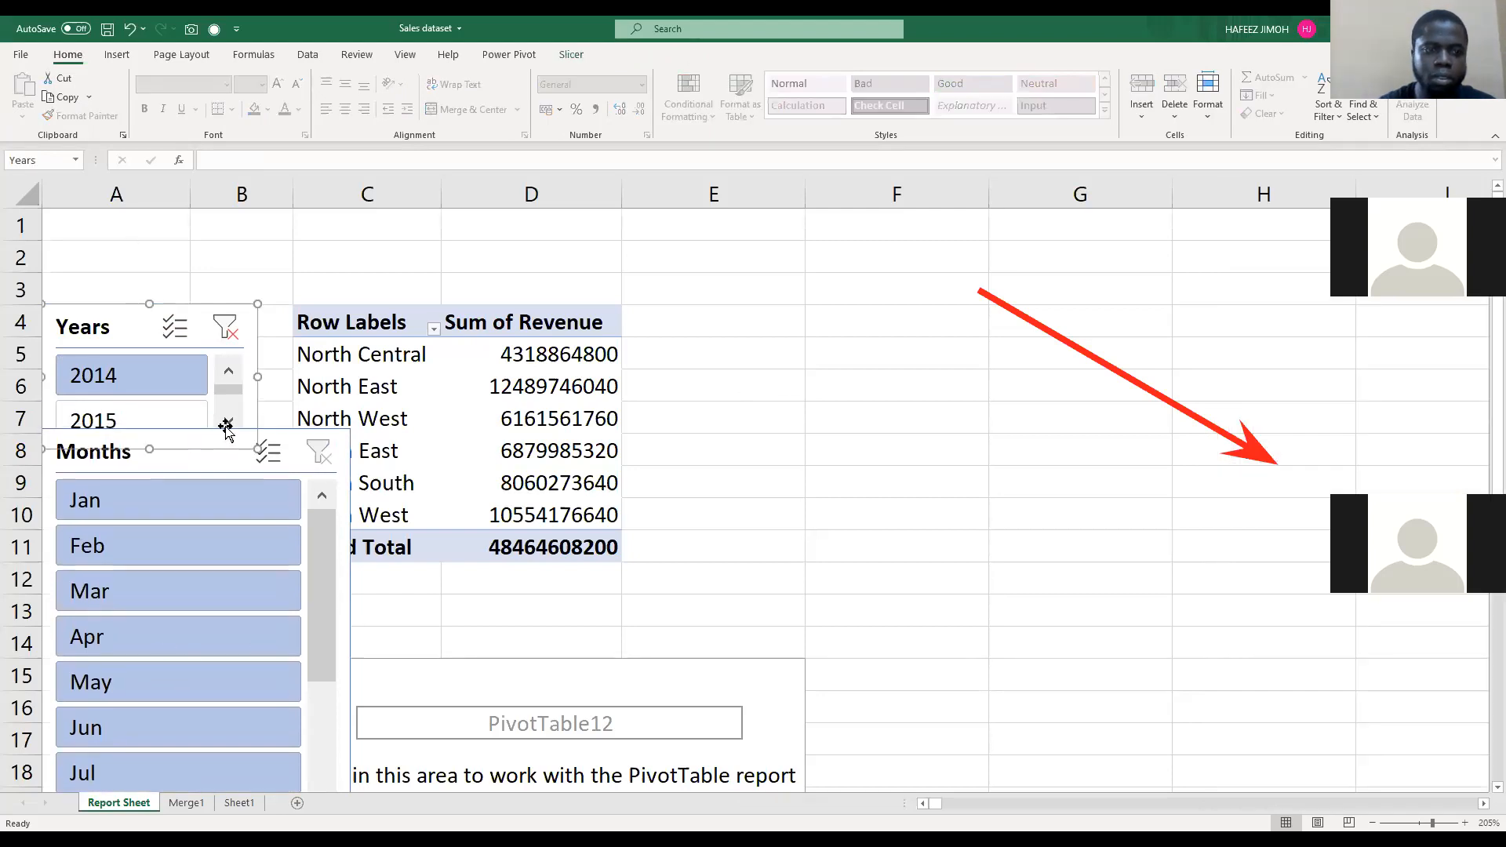
left_click(343, 646)
scroll(342, 644, "down", 3)
left_click_drag(348, 637, 259, 627)
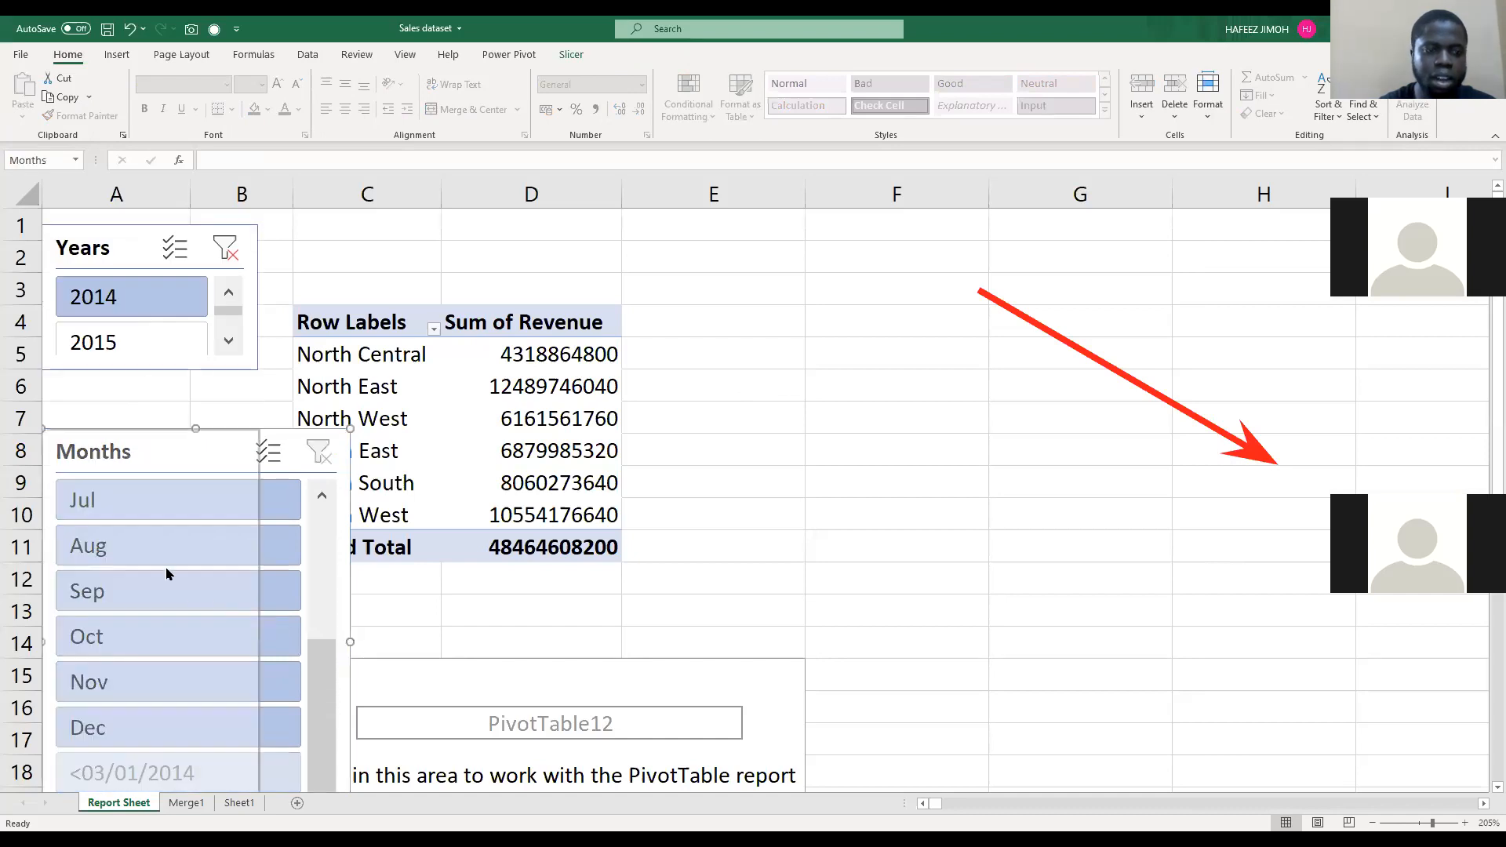
Step: Filter the region revenue by Jan, then by Feb, with the Months slicer
scroll(137, 520, "up", 3)
left_click(135, 518)
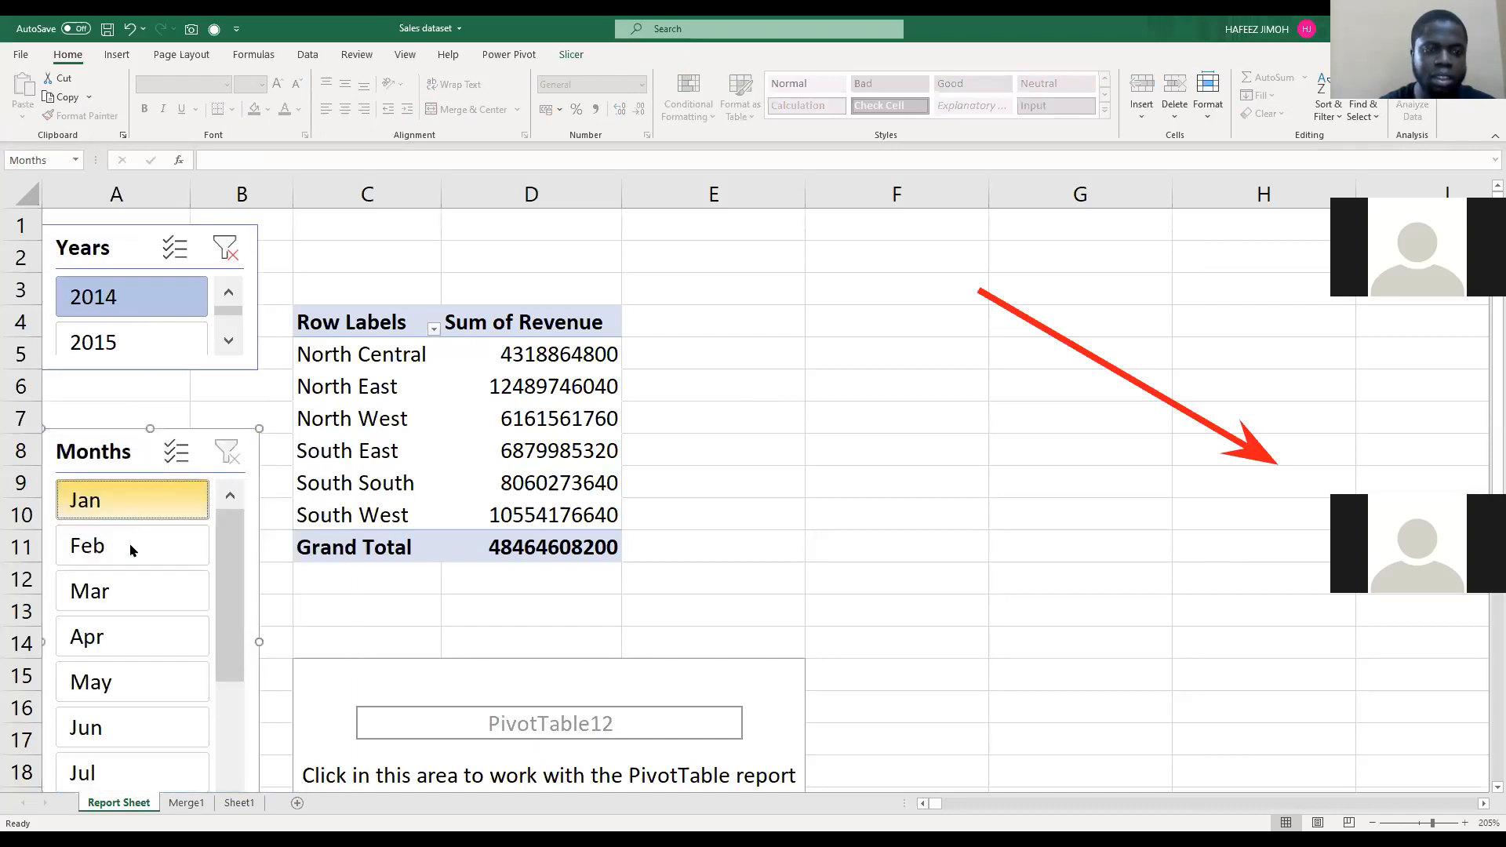
left_click(135, 553)
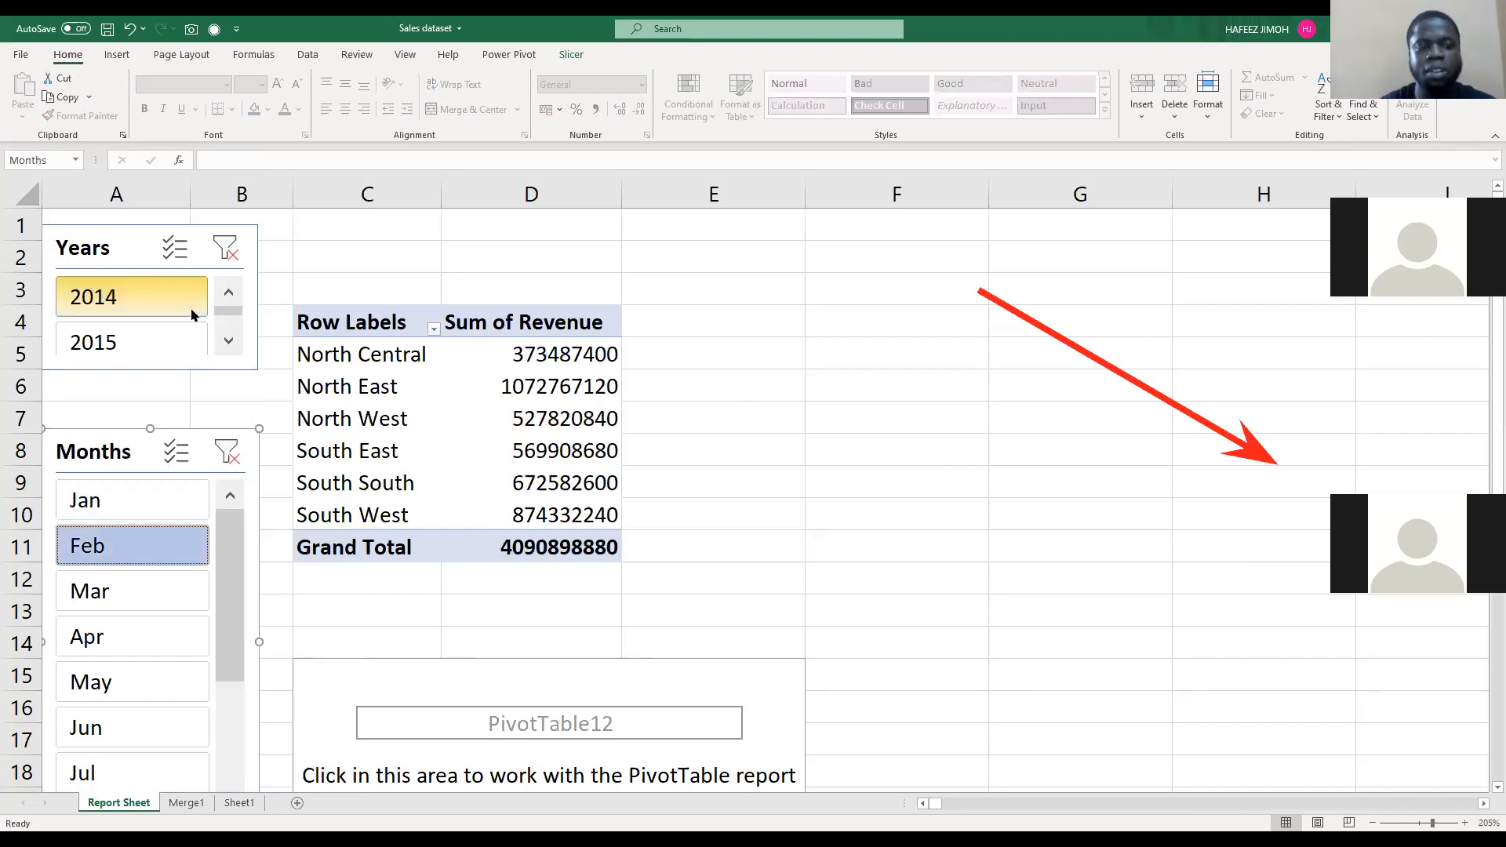
Step: Filter the region revenue by Mar, May and Nov in turn with the Months slicer
left_click(145, 608)
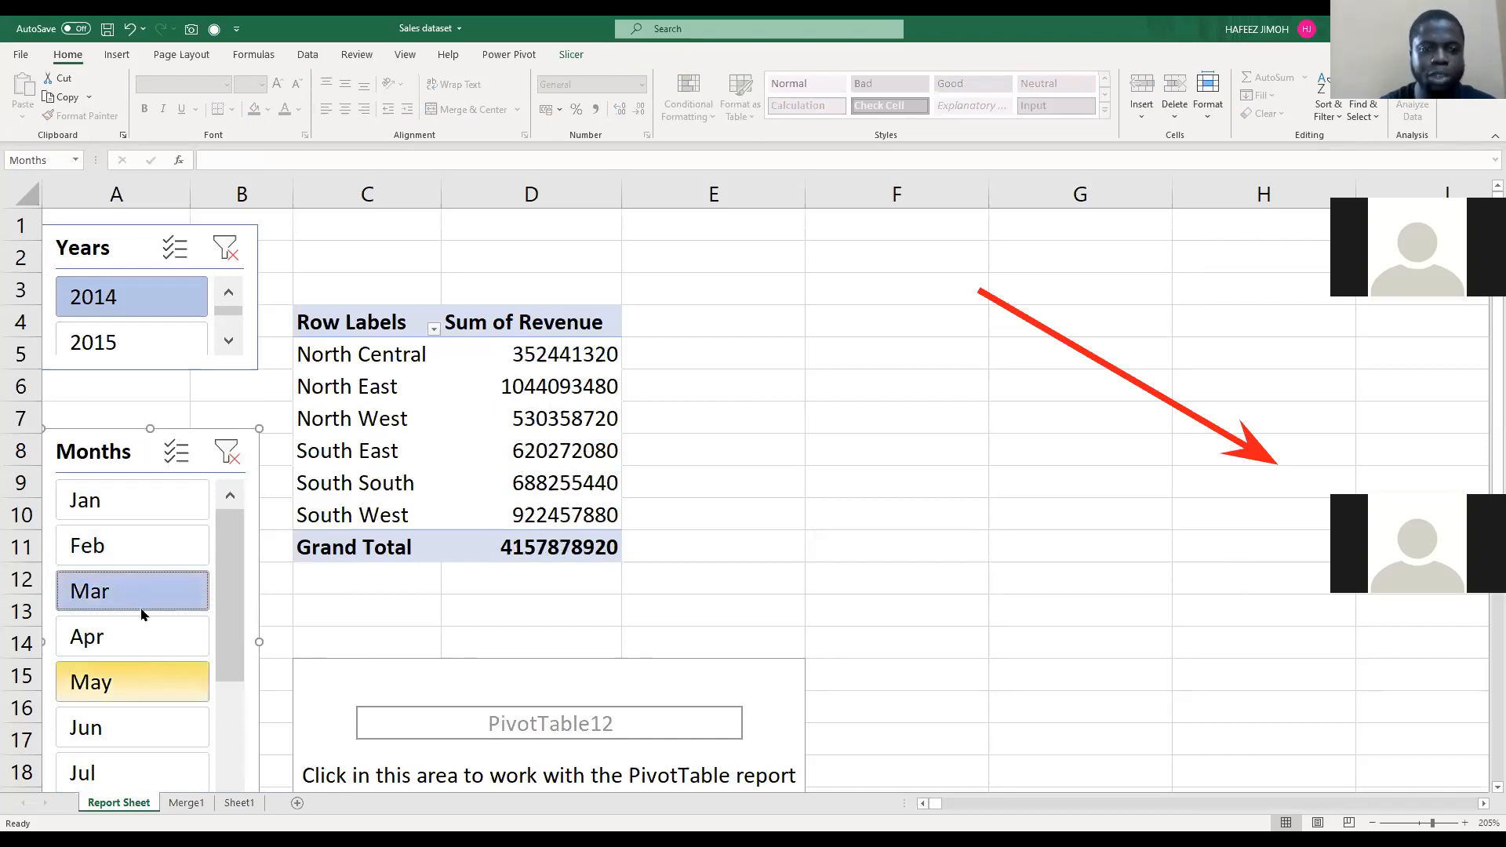
left_click(141, 627)
scroll(144, 658, "down", 2)
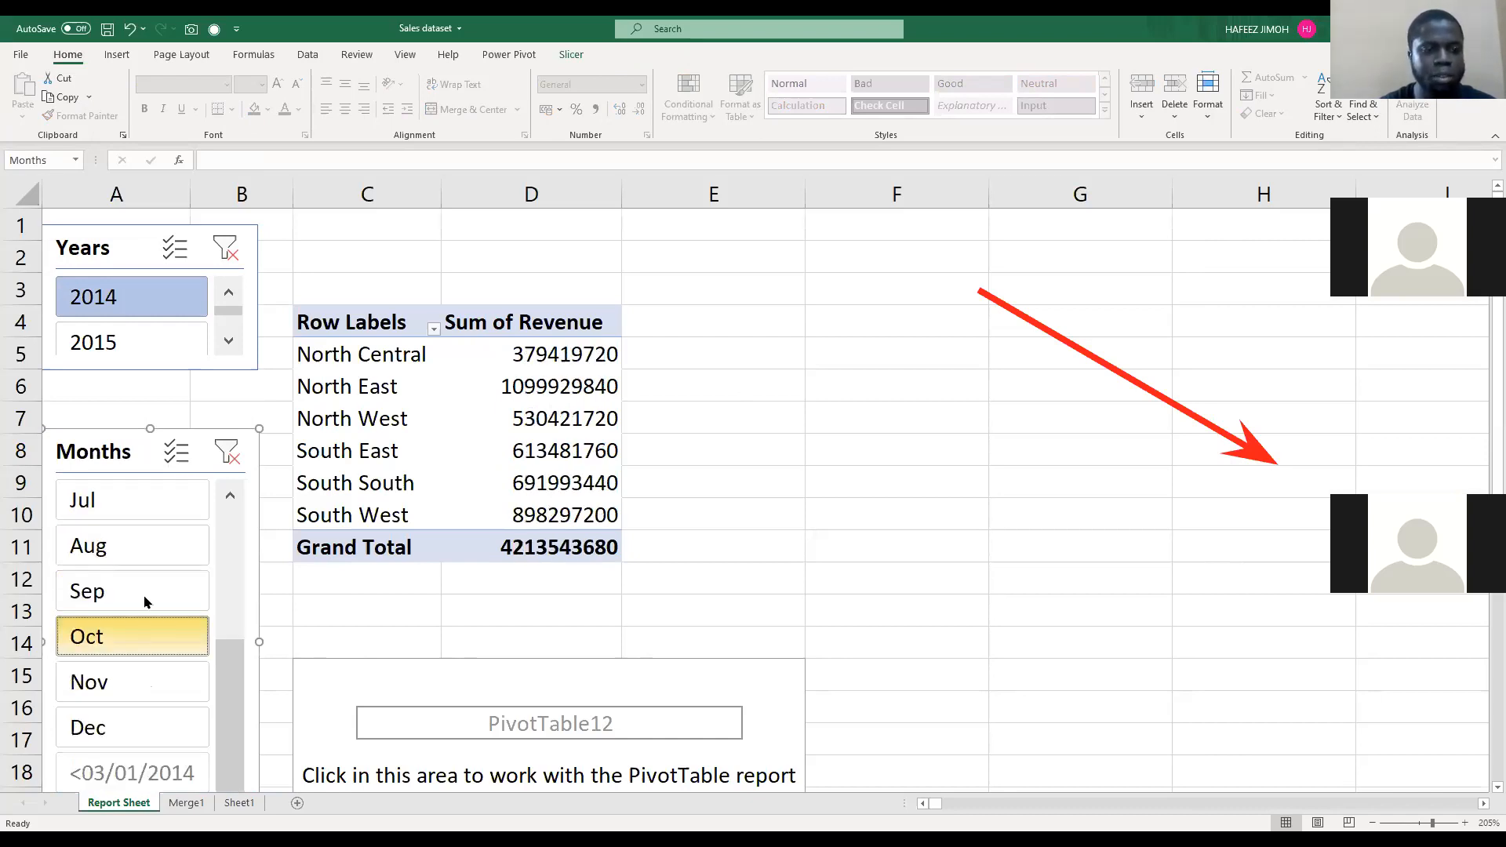
left_click(157, 679)
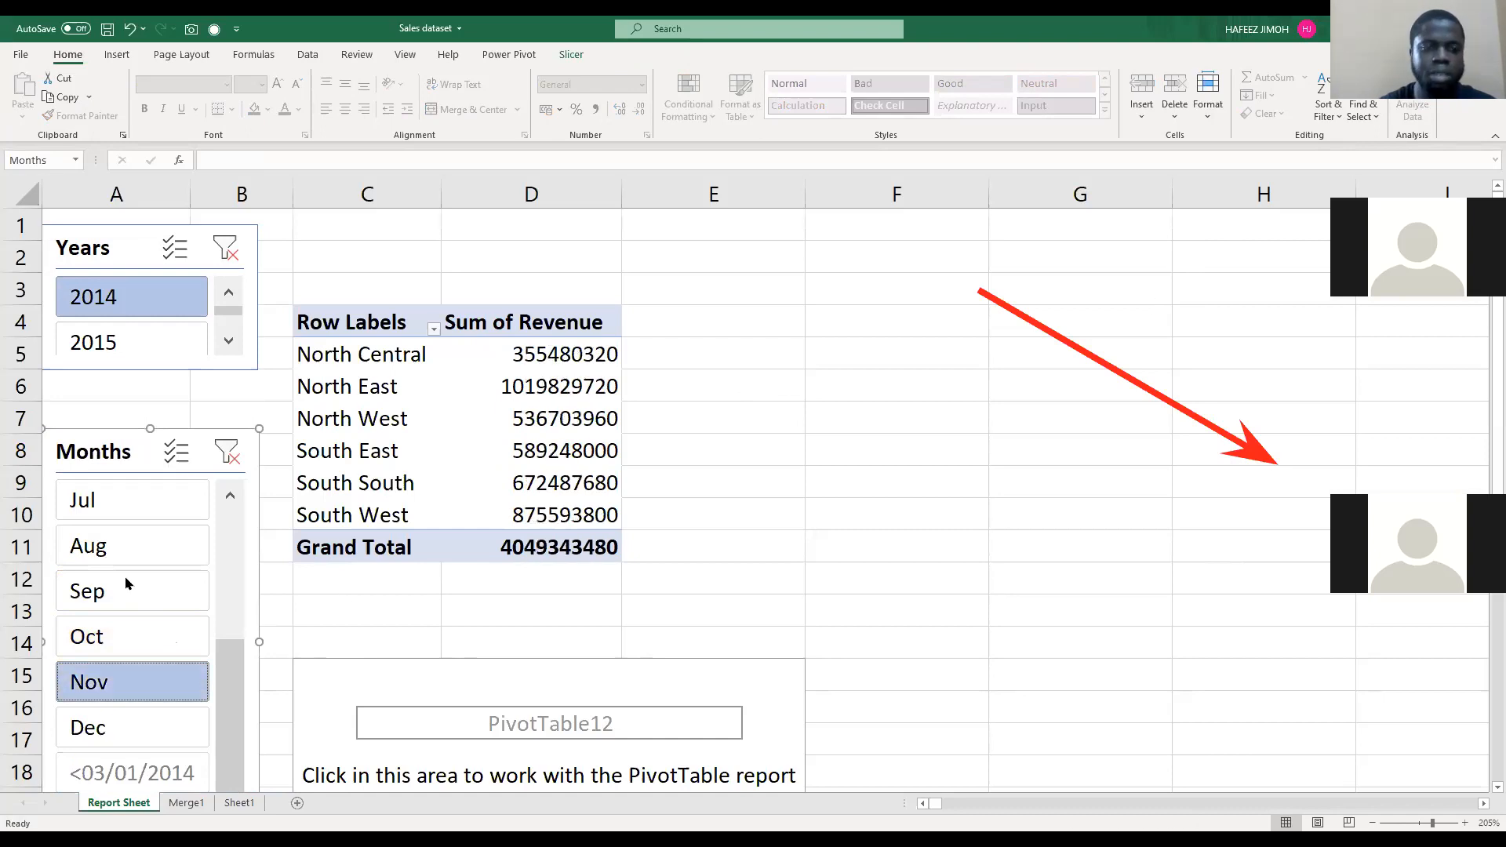
scroll(137, 503, "up", 2)
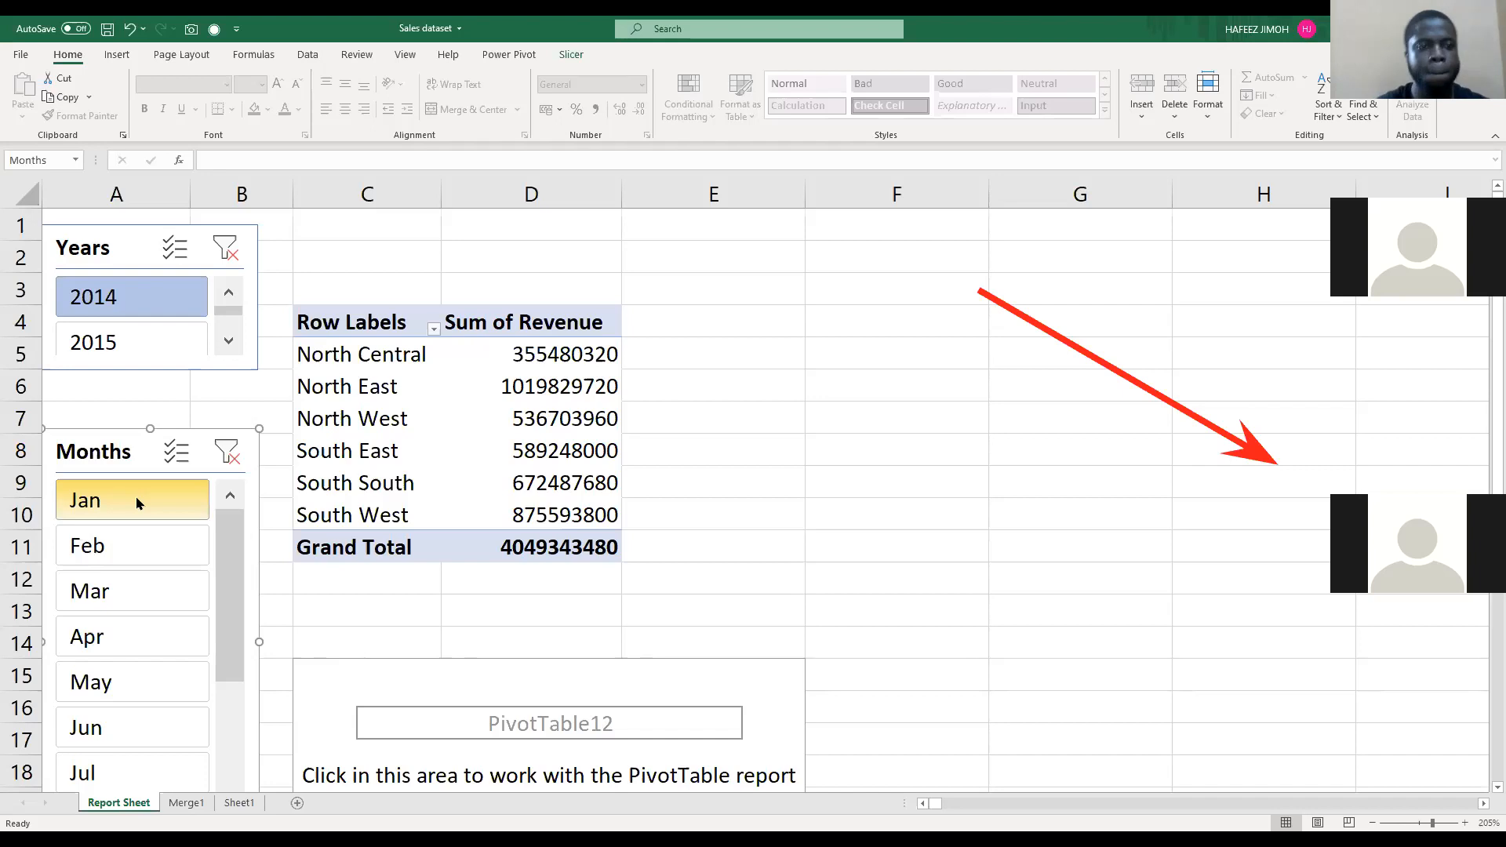
Step: Move the region revenue PivotTable from C4 to D1
left_click_drag(360, 322, 556, 542)
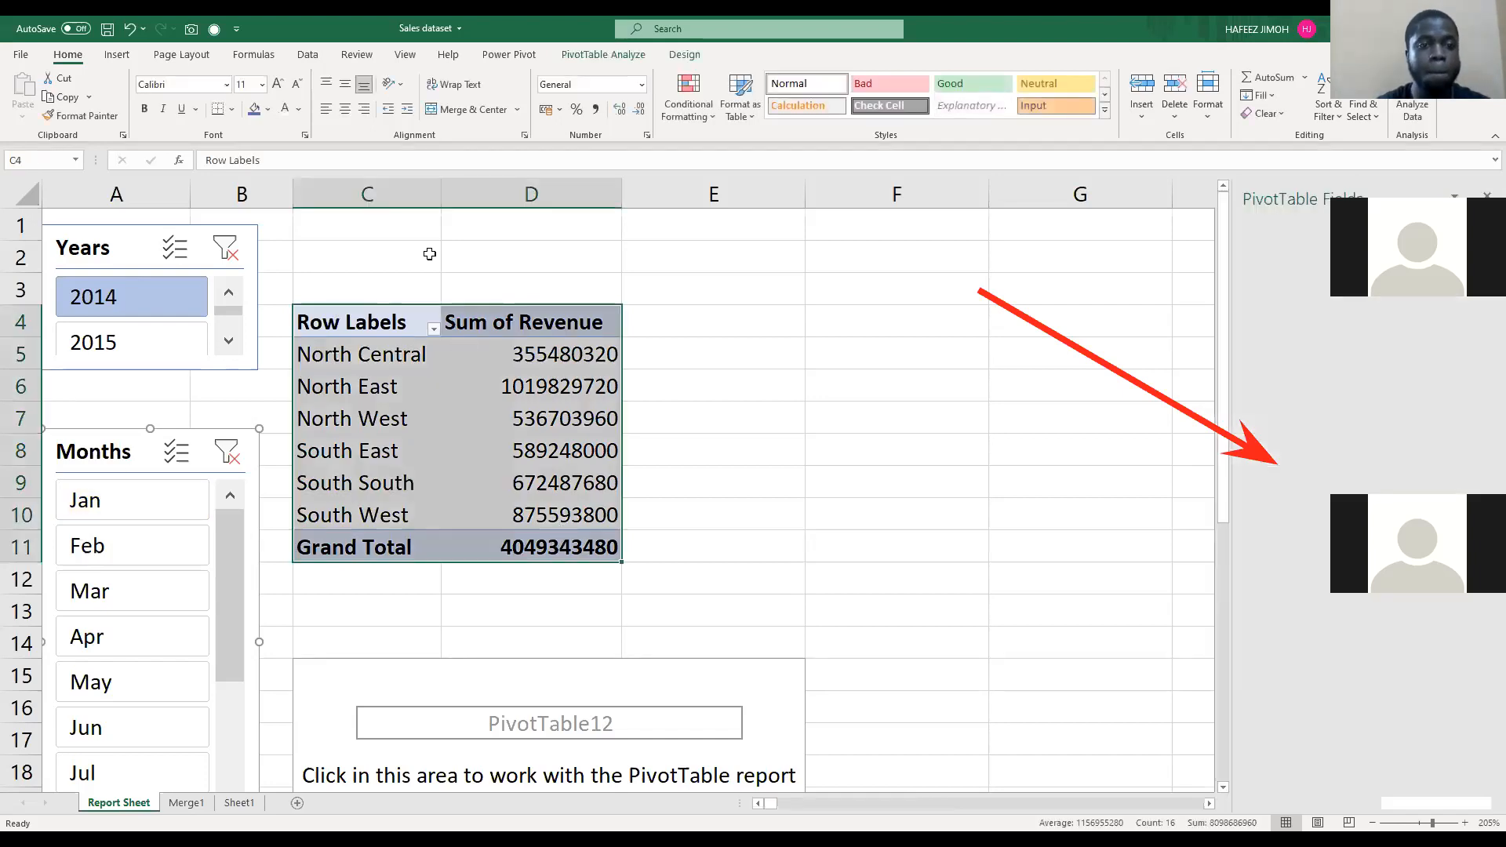
key("ctrl+c")
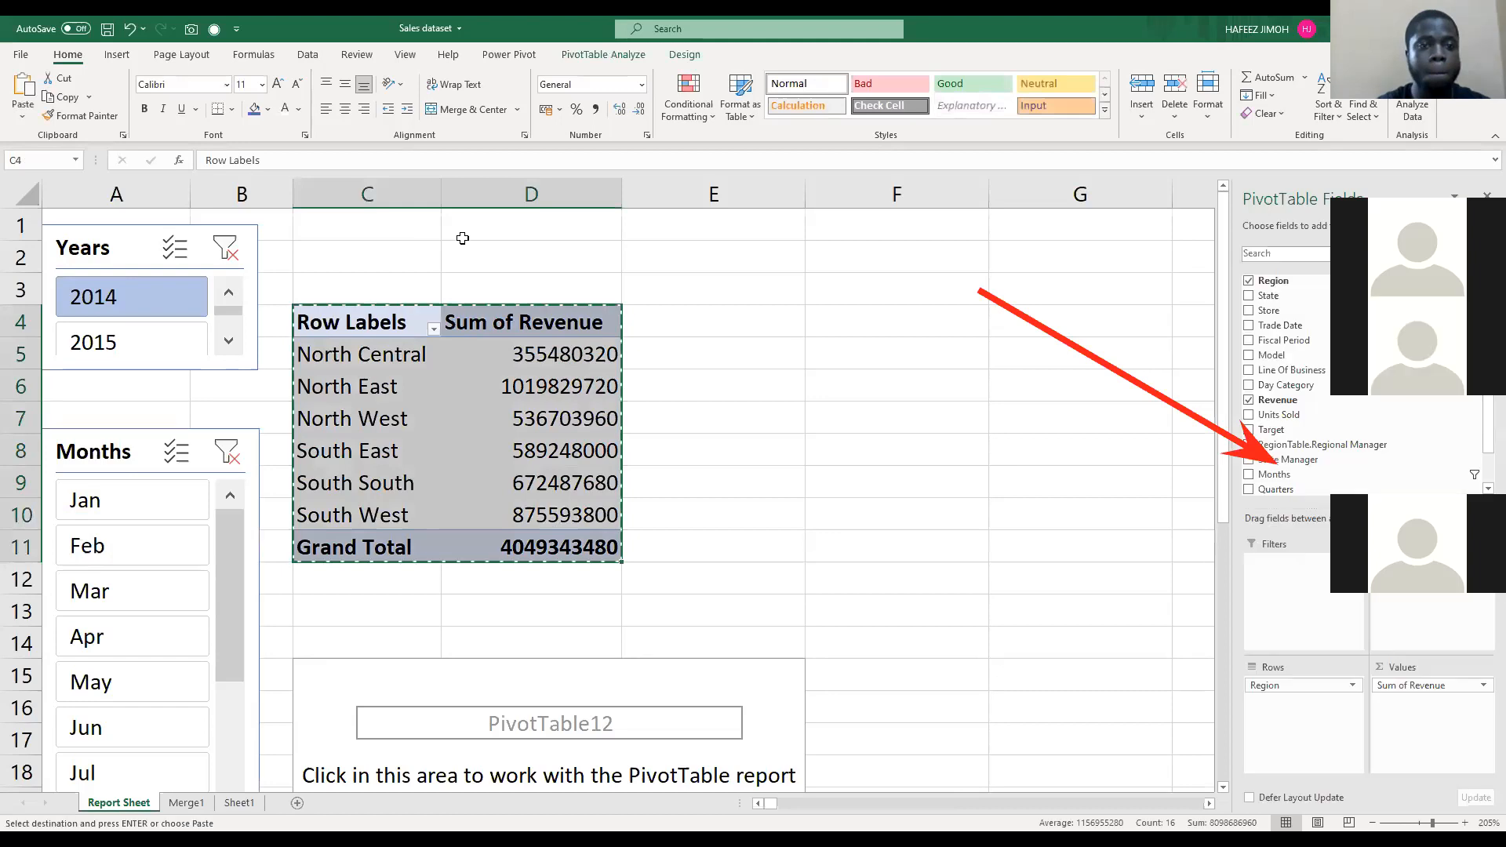
left_click(463, 238)
key("ctrl+v")
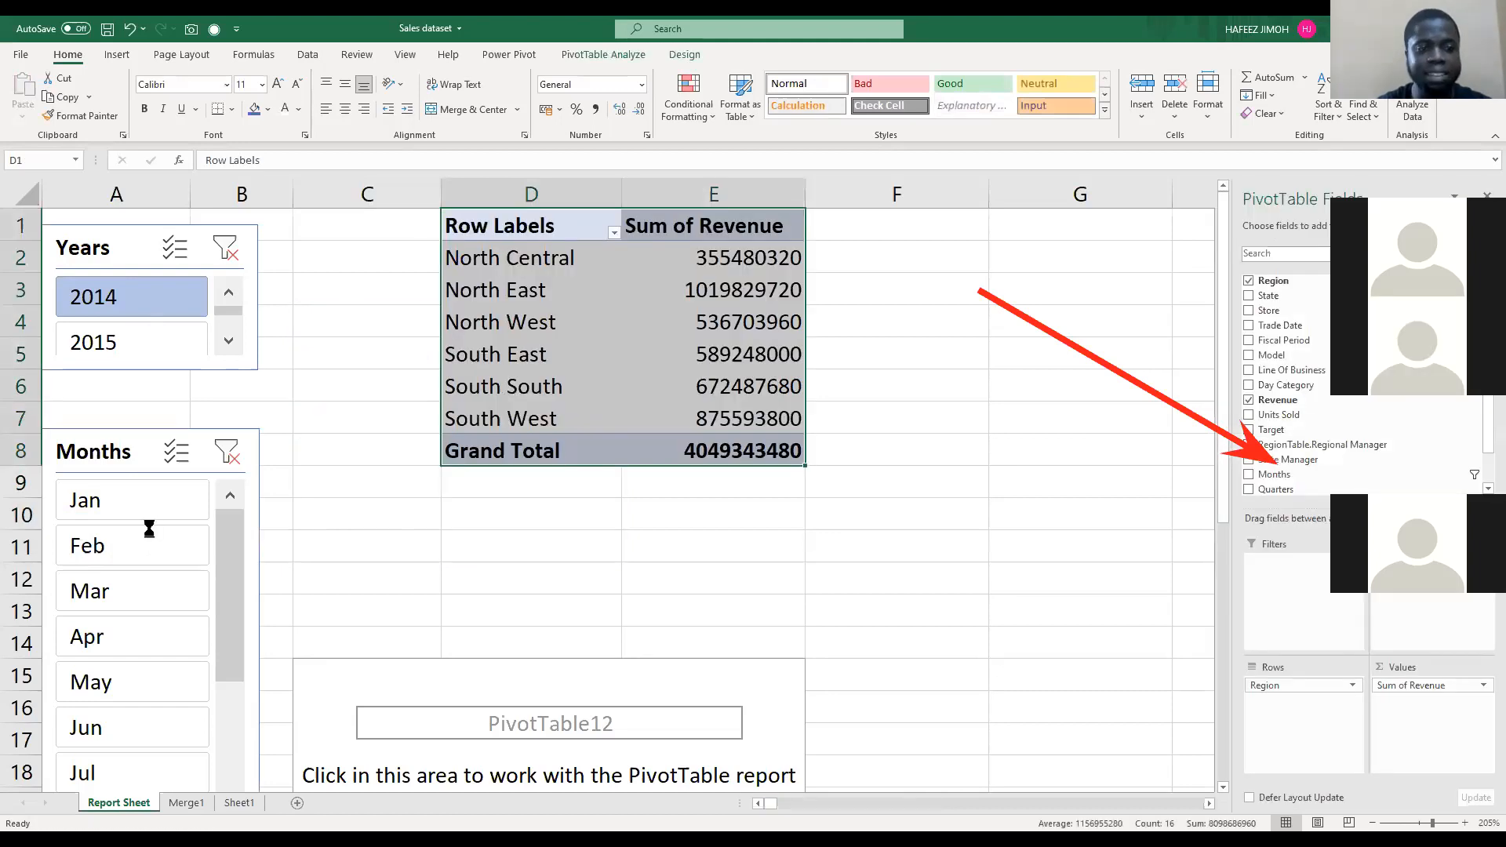
Step: Filter the region revenue by Jan and move the Months slicer up directly beneath the Years slicer
left_click(154, 499)
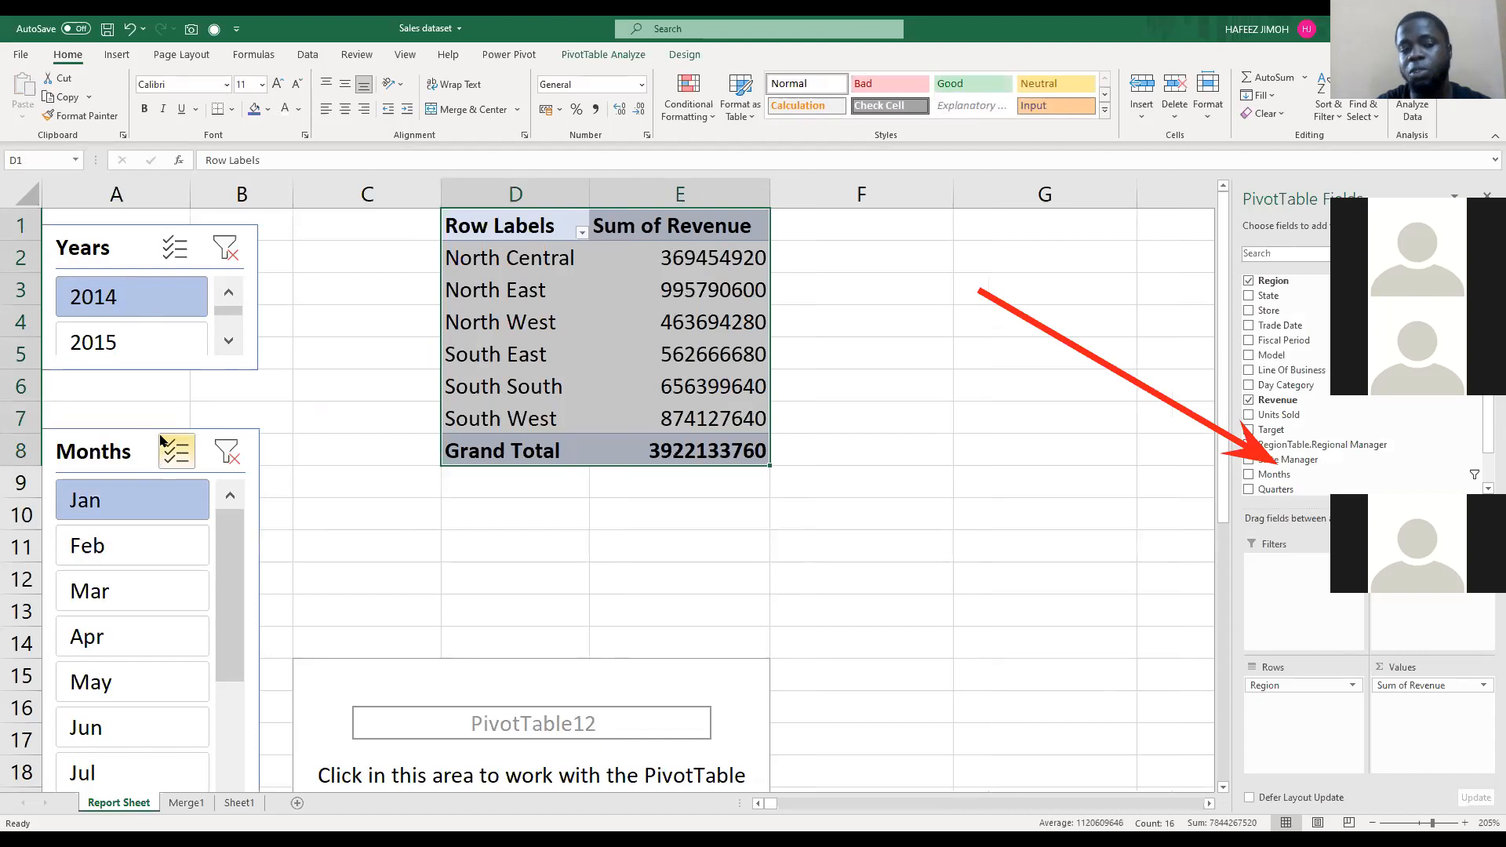
left_click(163, 444)
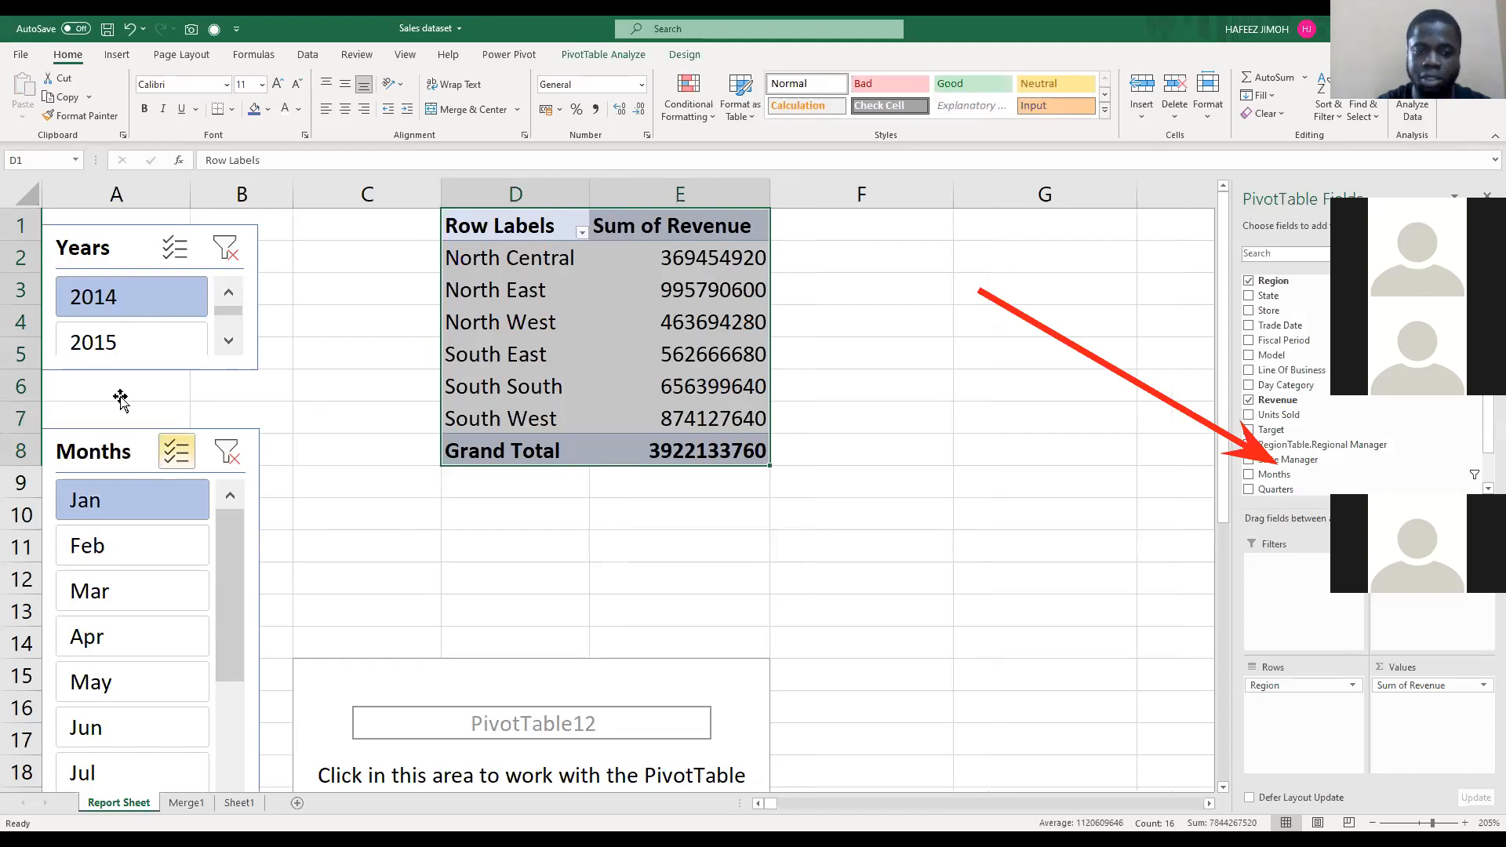
left_click_drag(120, 447, 120, 399)
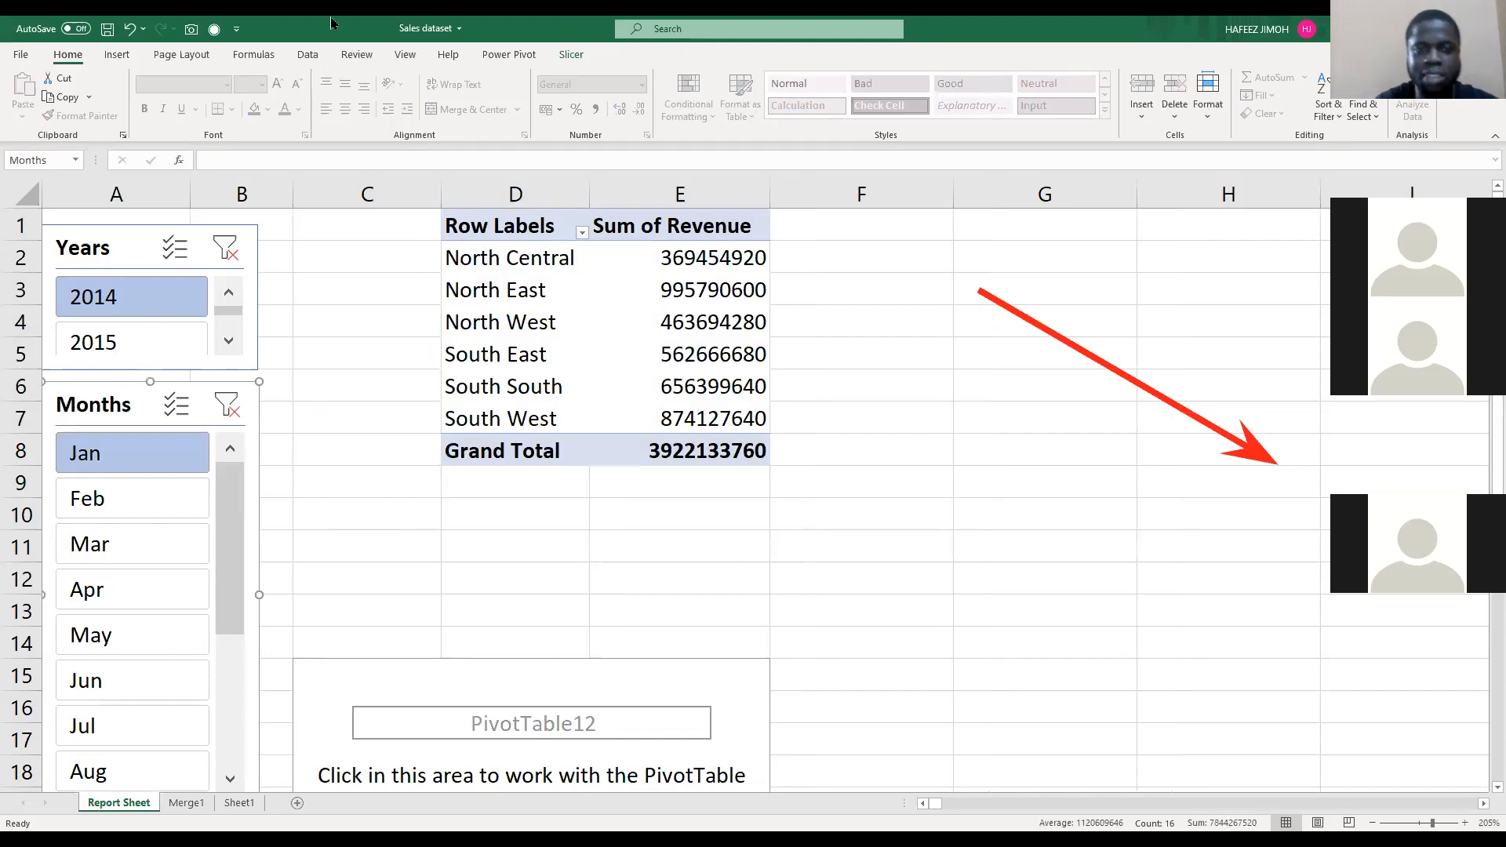
Step: Switch the Years slicer between 2015 and 2014, ending on 2015, to compare the region revenue for Jan
left_click_drag(514, 229, 675, 445)
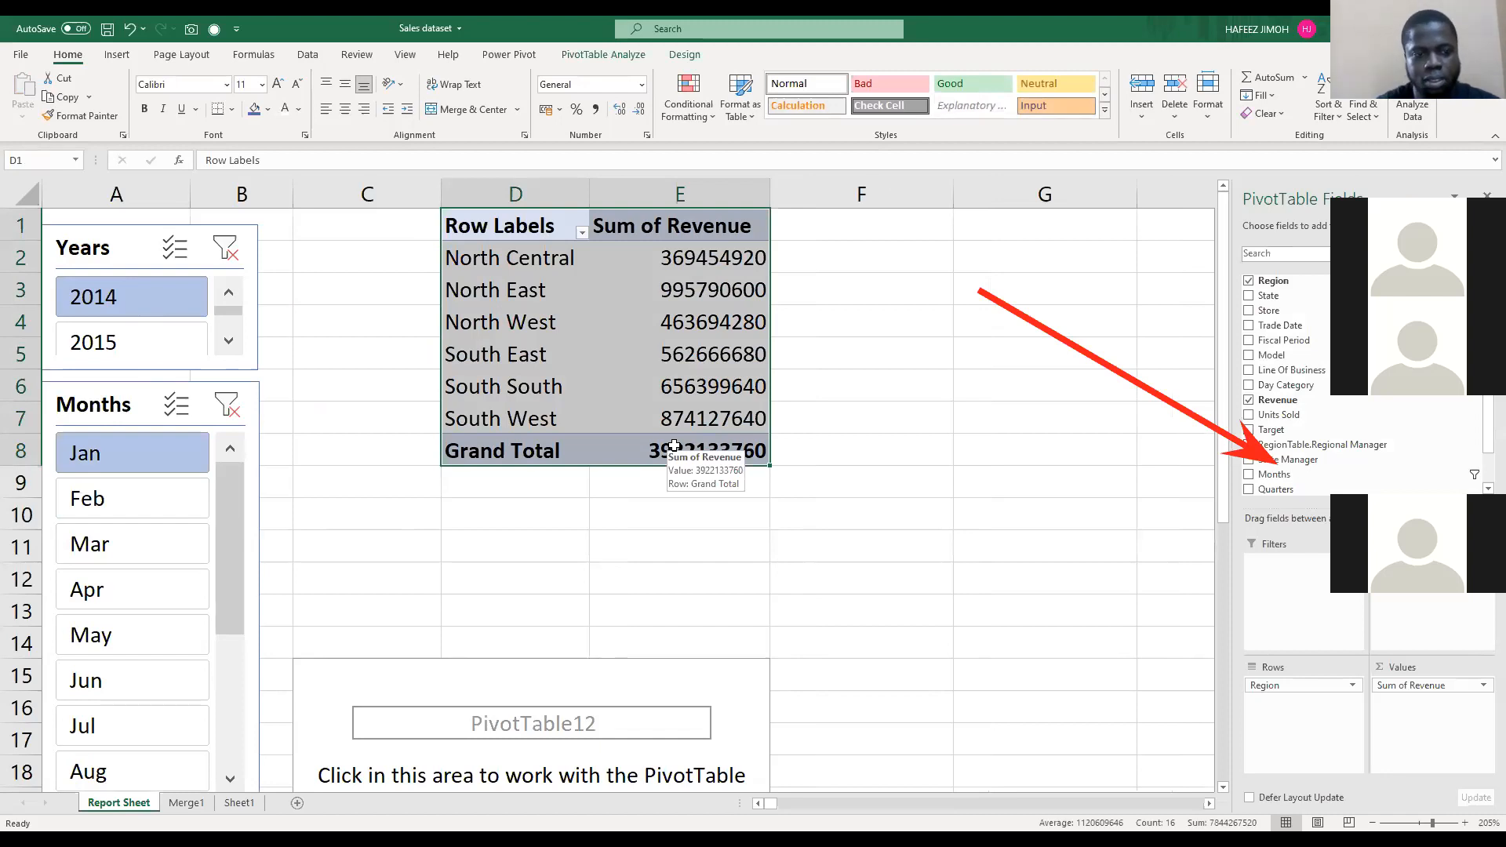
left_click(415, 216)
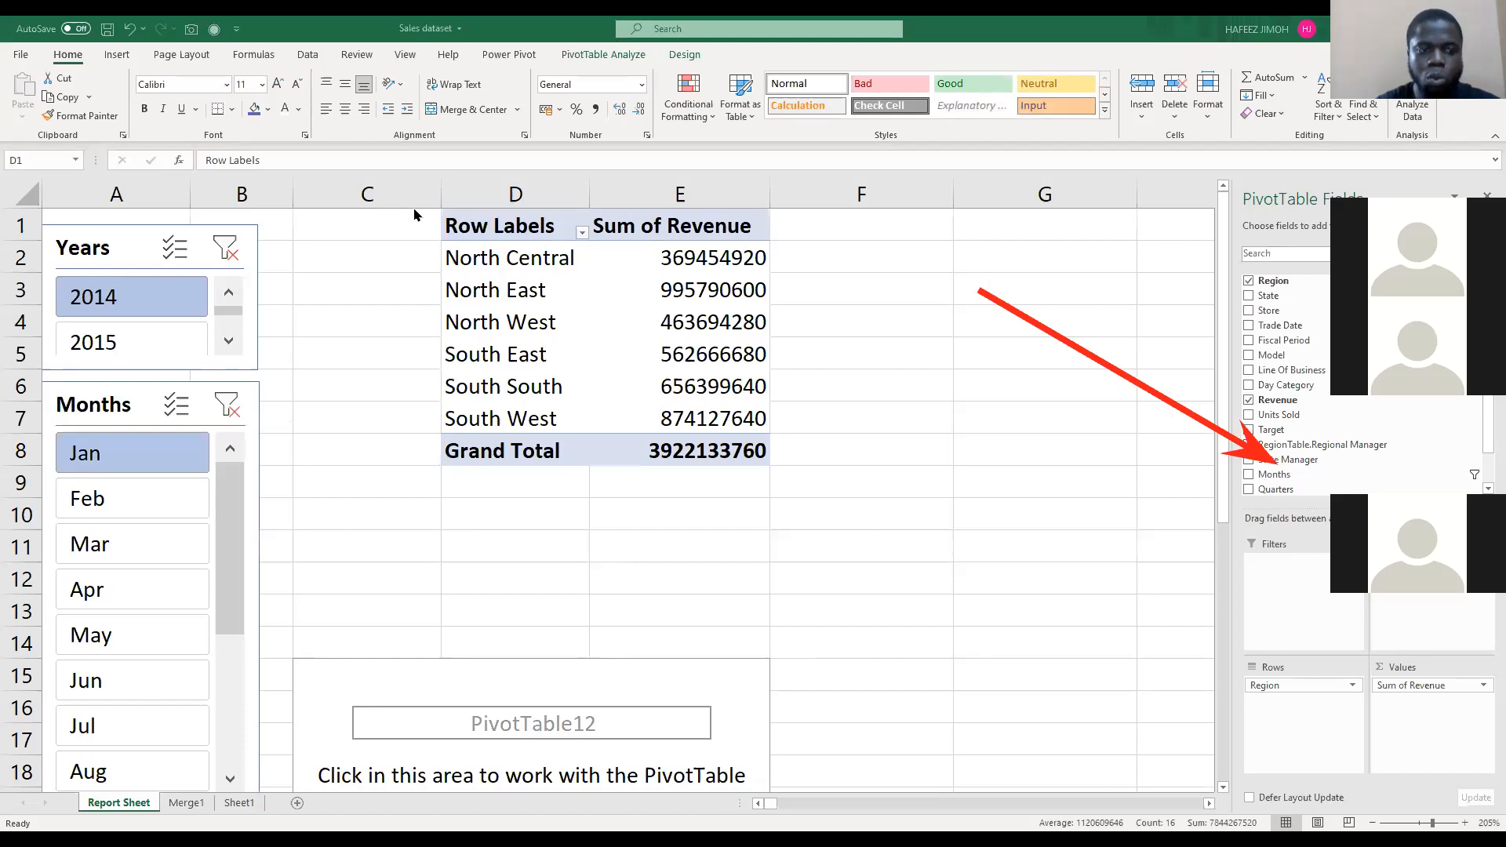
left_click(147, 348)
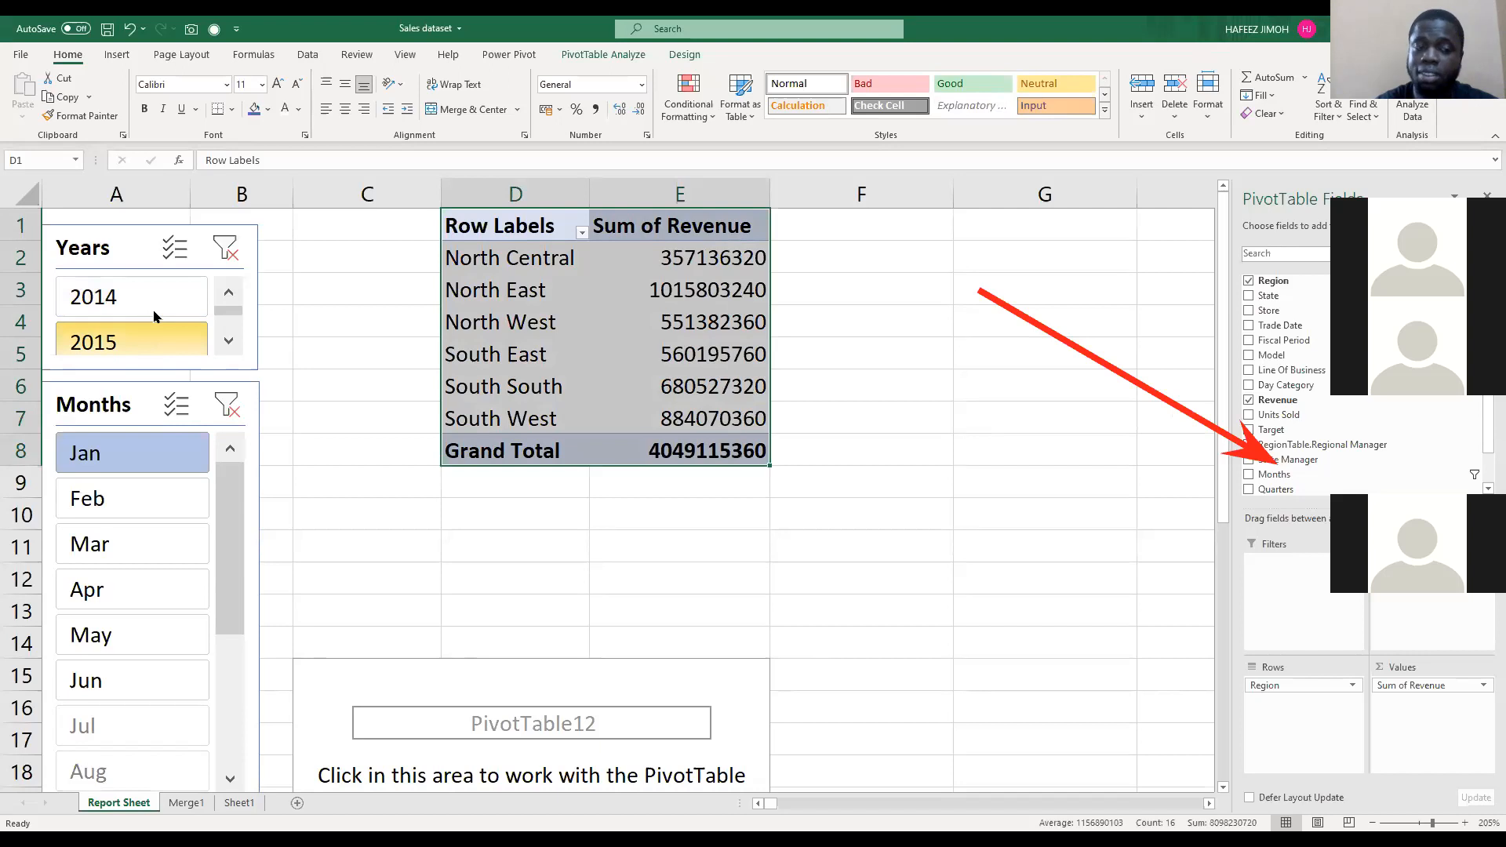
left_click(156, 308)
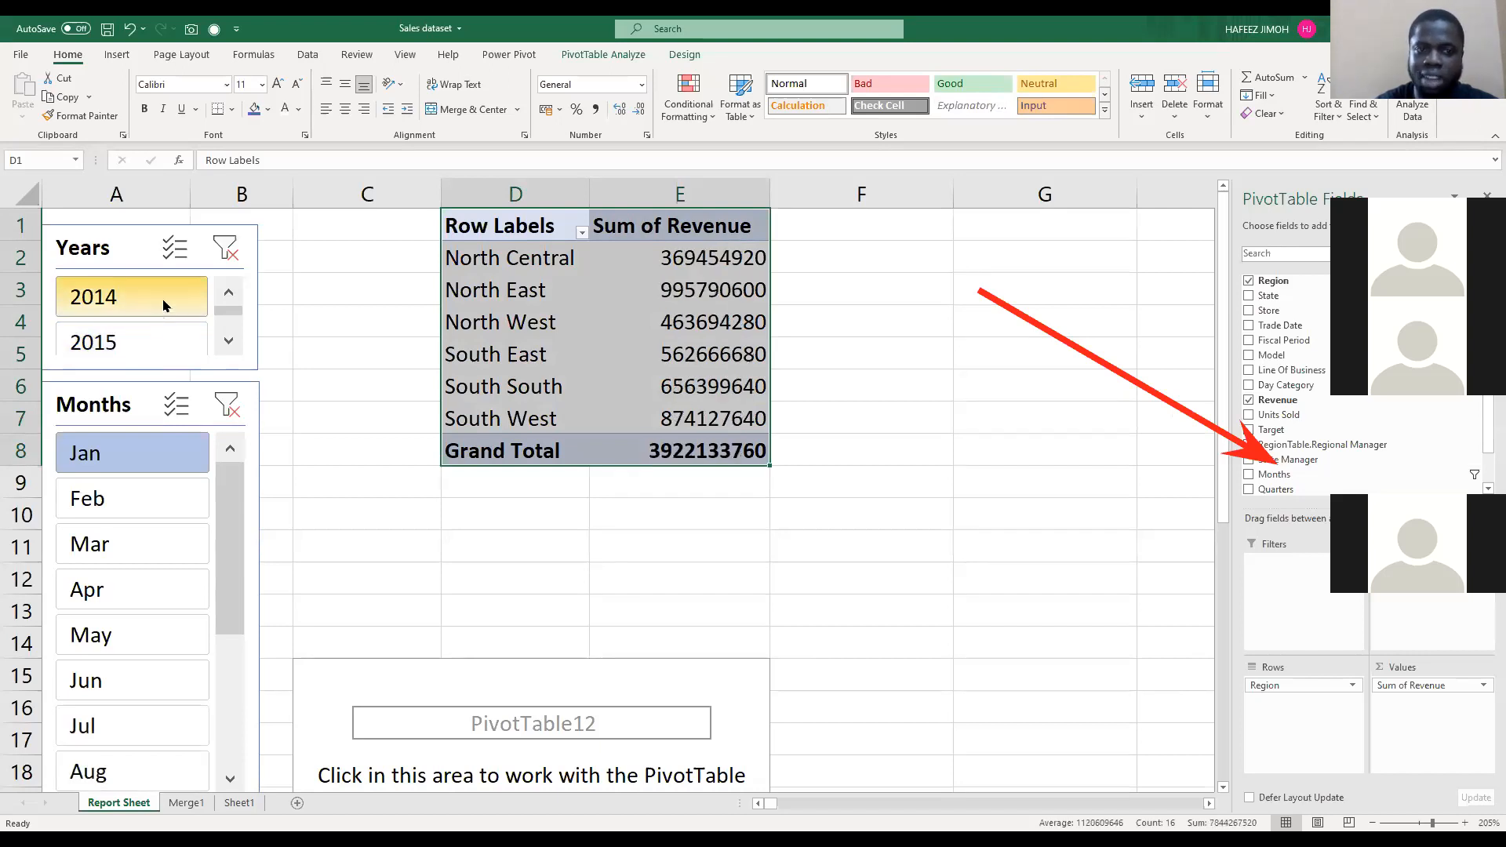
left_click(159, 346)
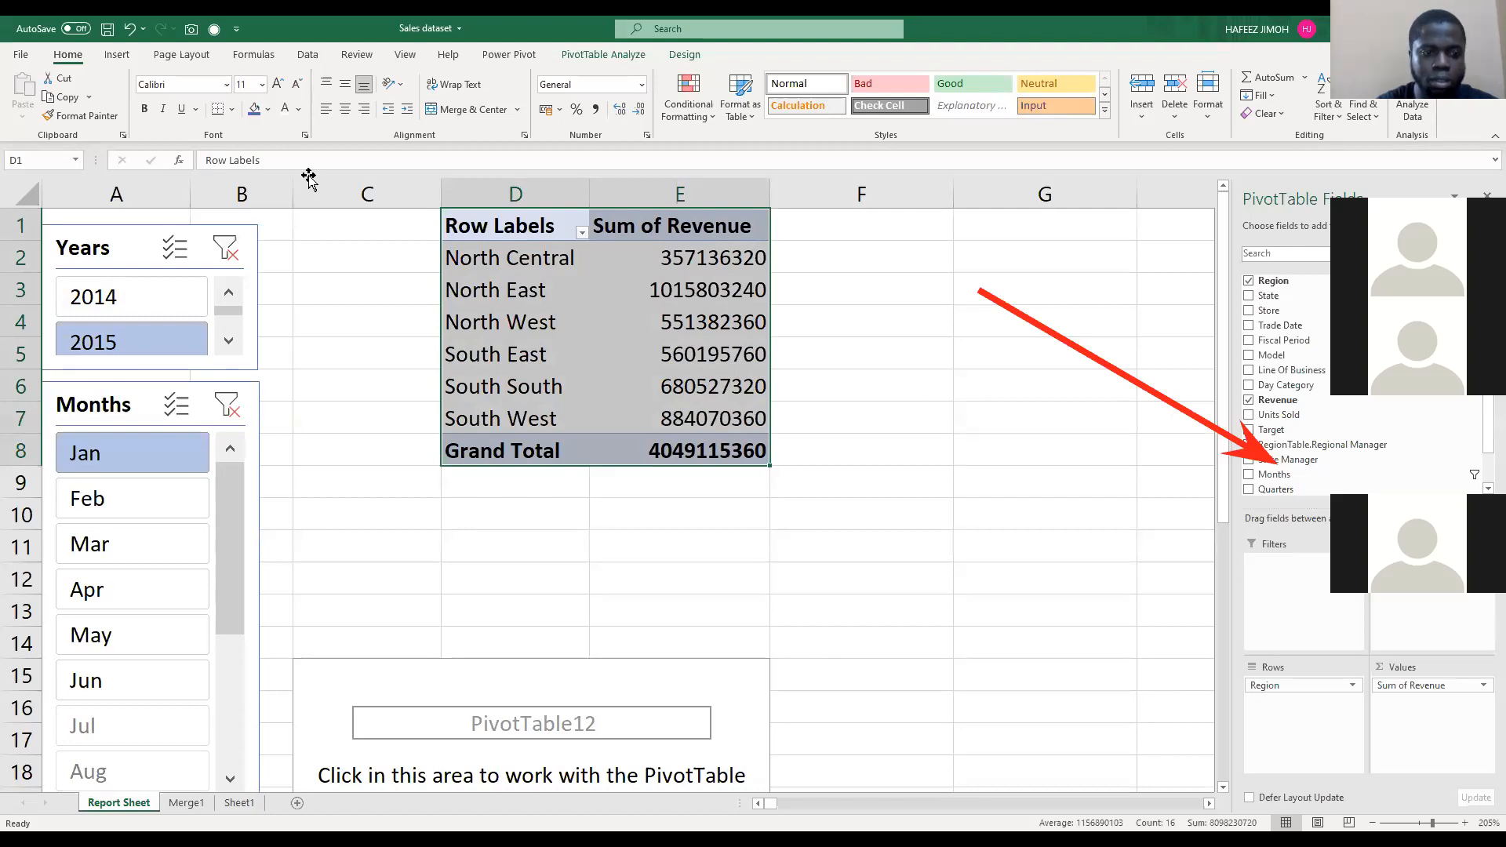
left_click(309, 178)
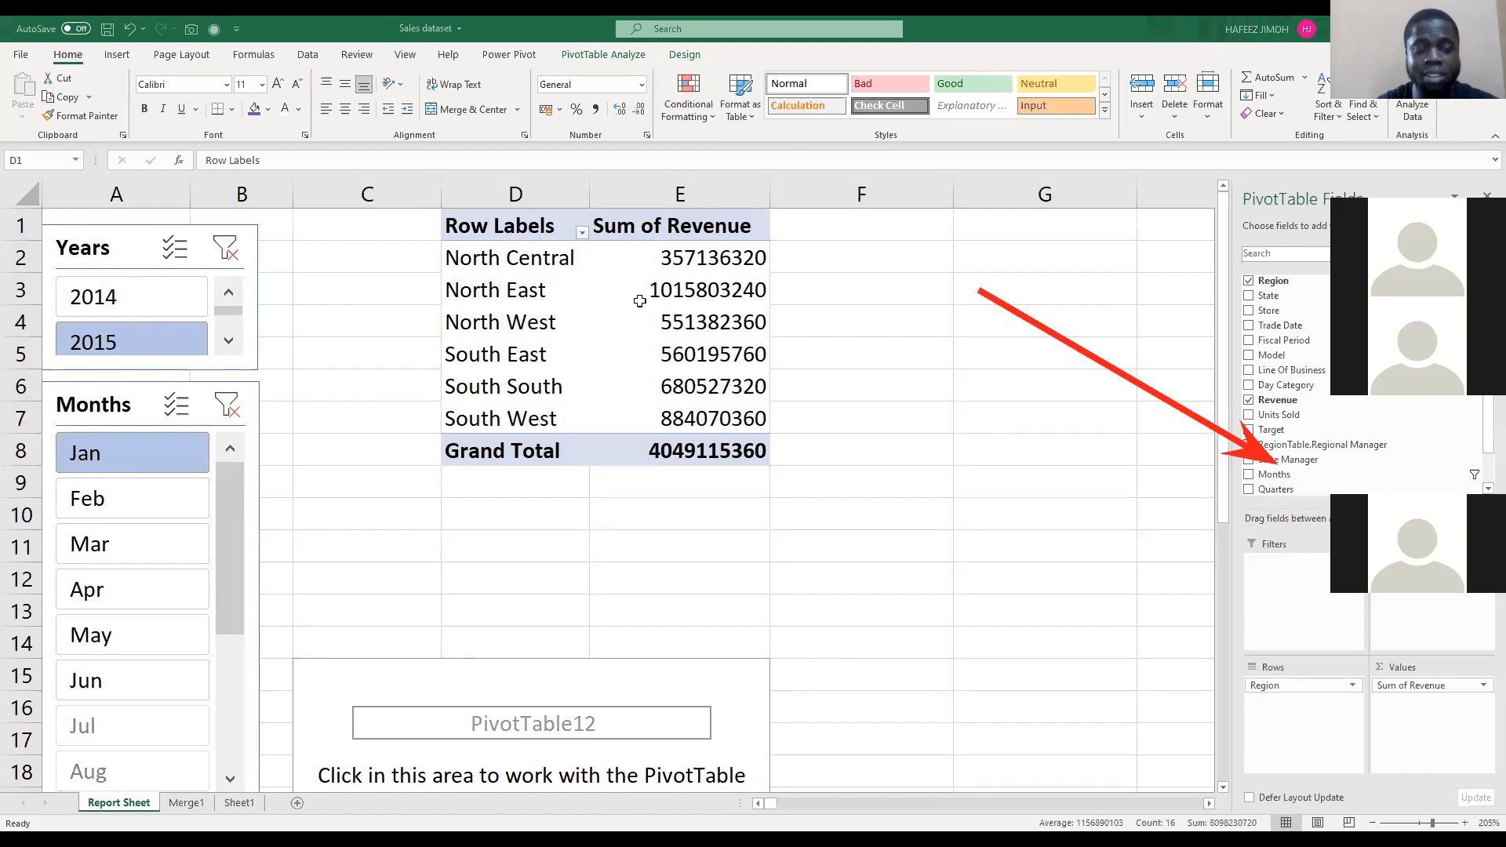
left_click(578, 294)
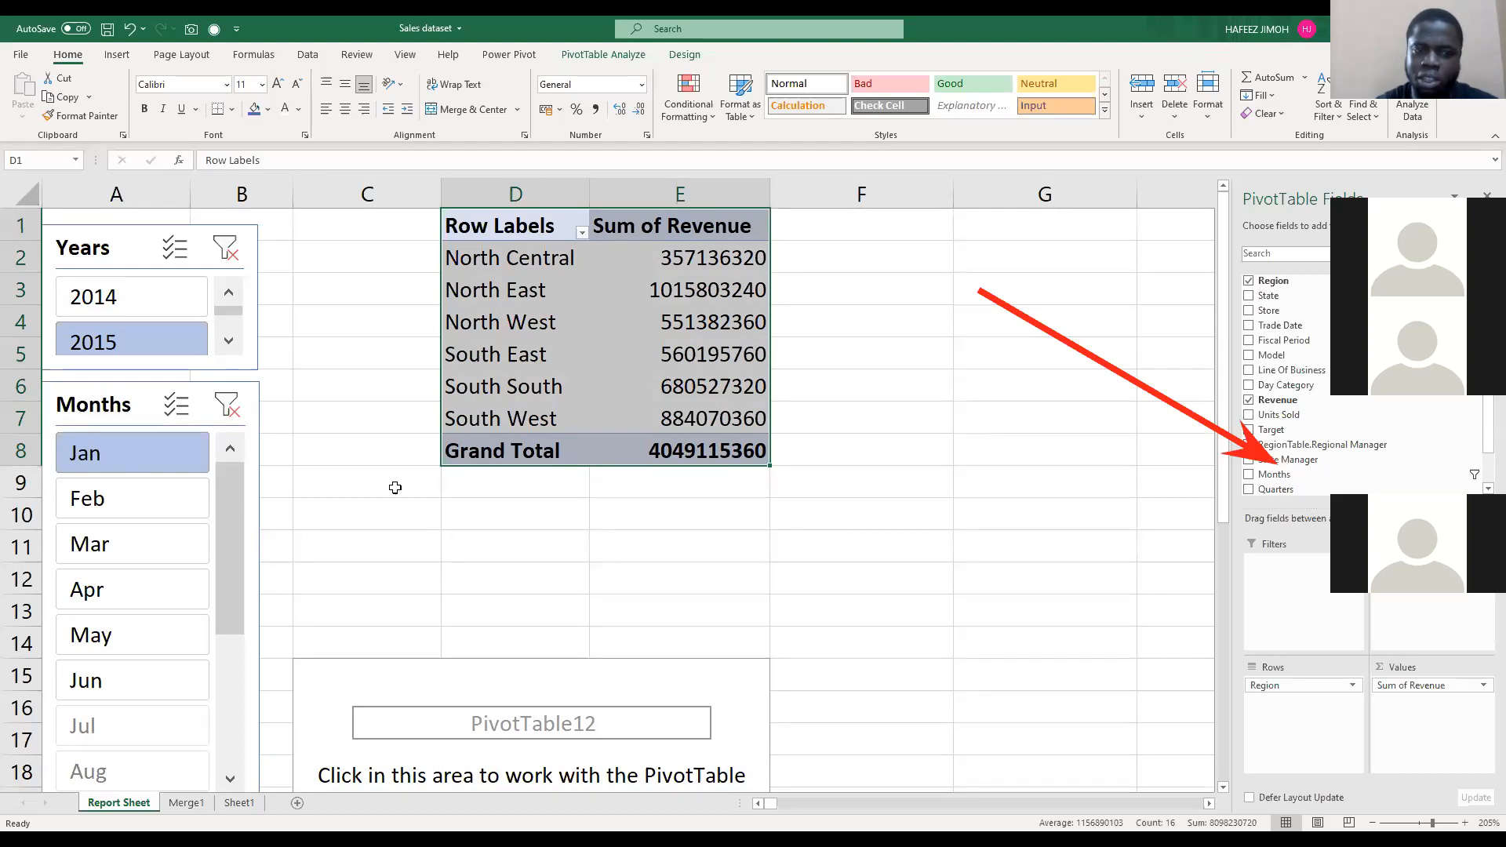
scroll(395, 479, "down", 2)
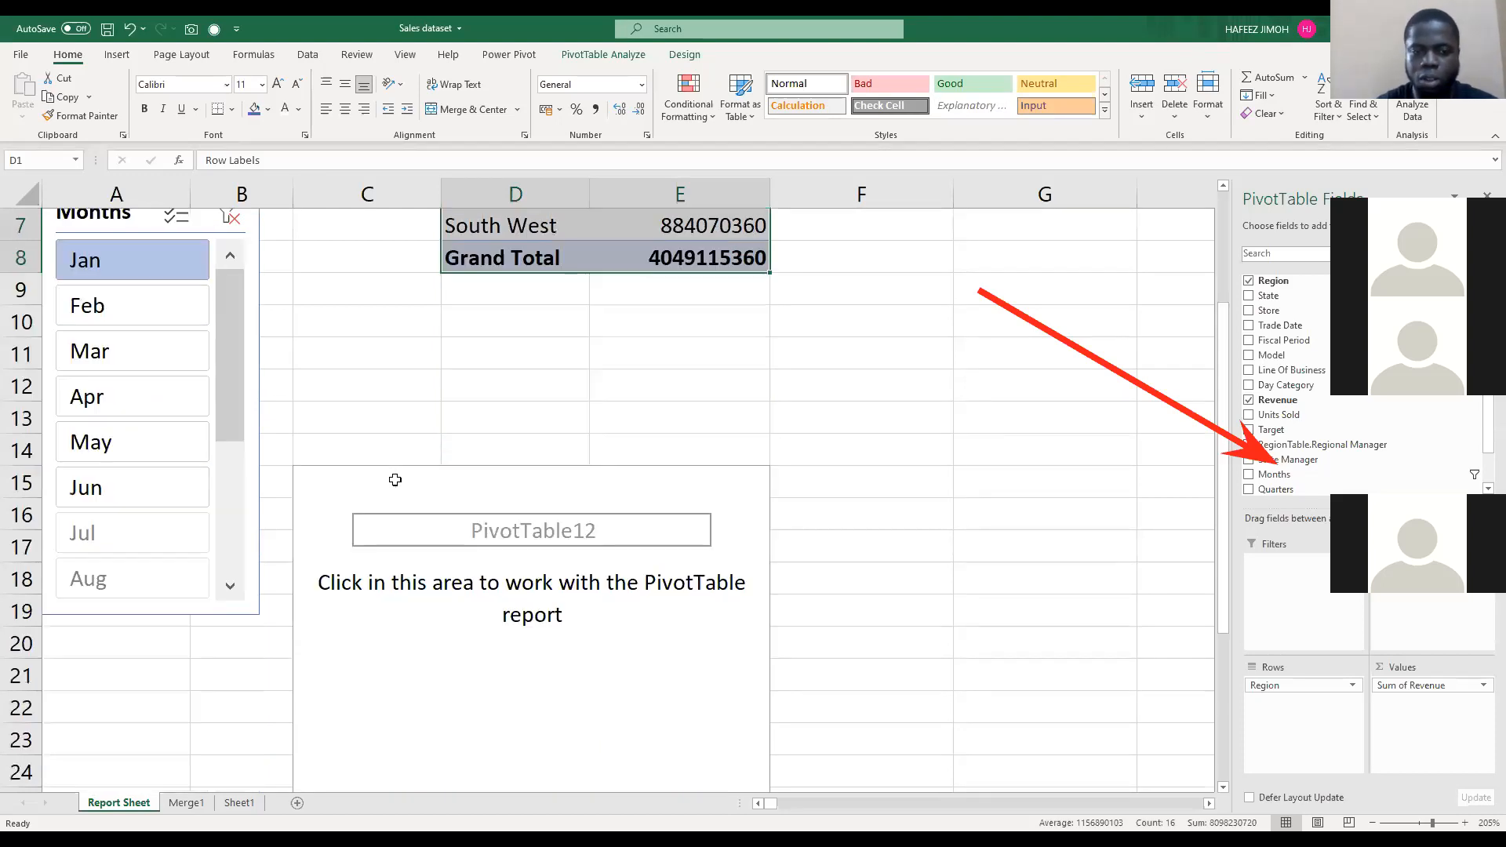
scroll(431, 421, "up", 2)
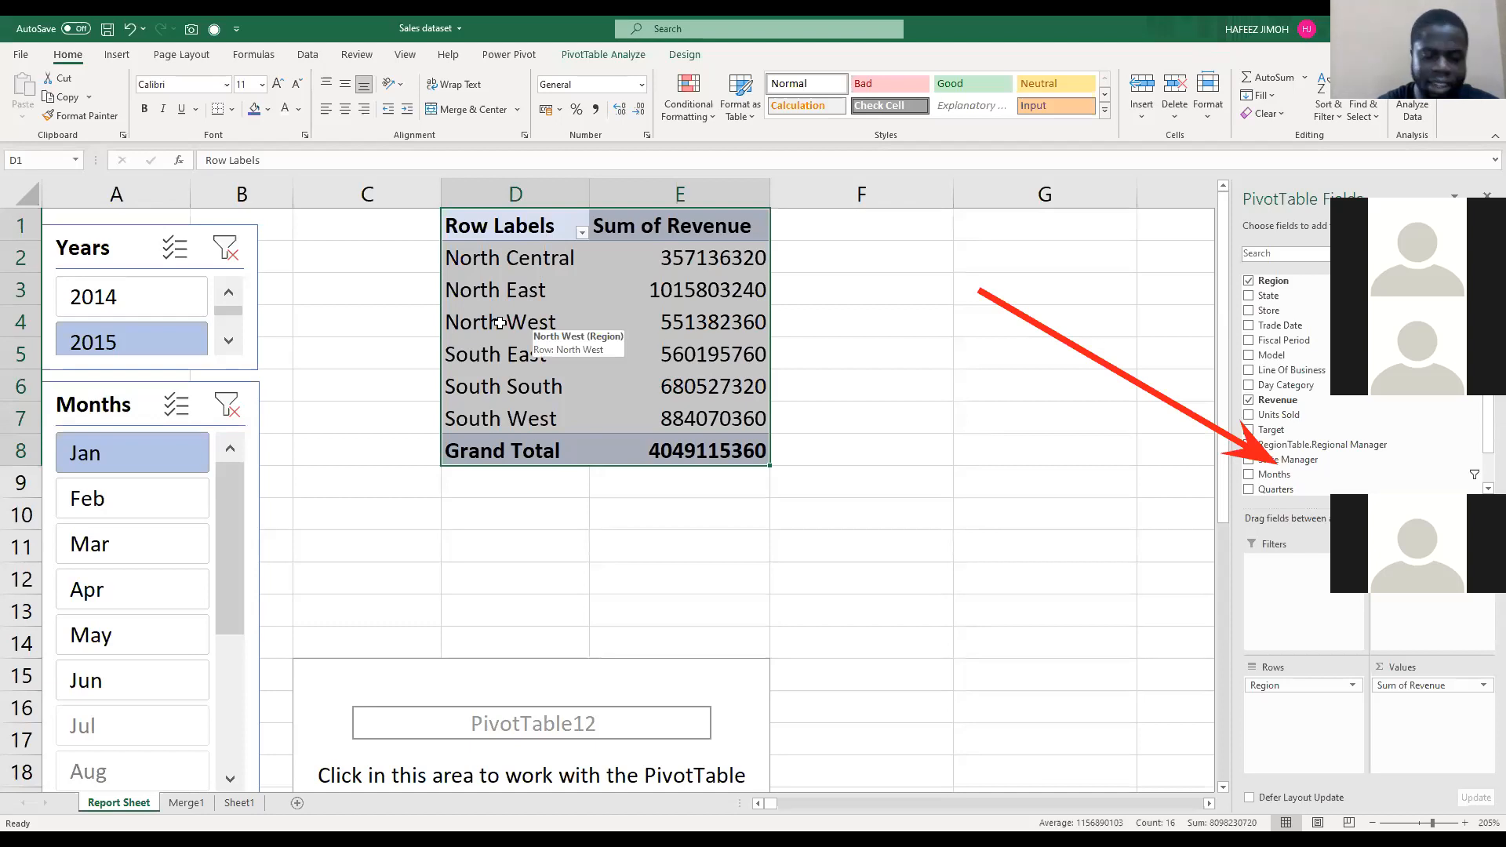
key("alt+Tab")
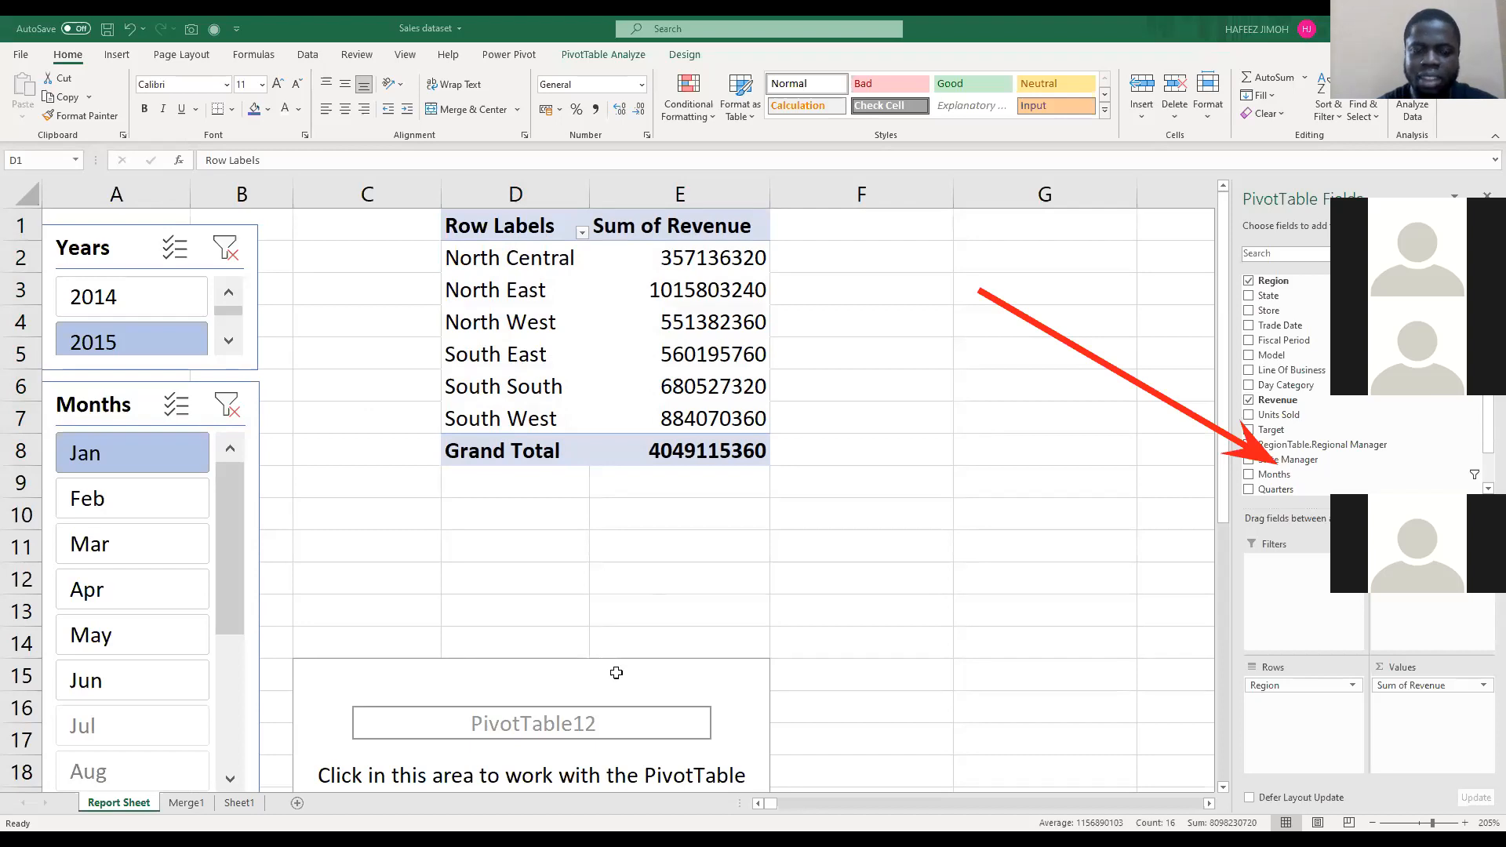
left_click(641, 577)
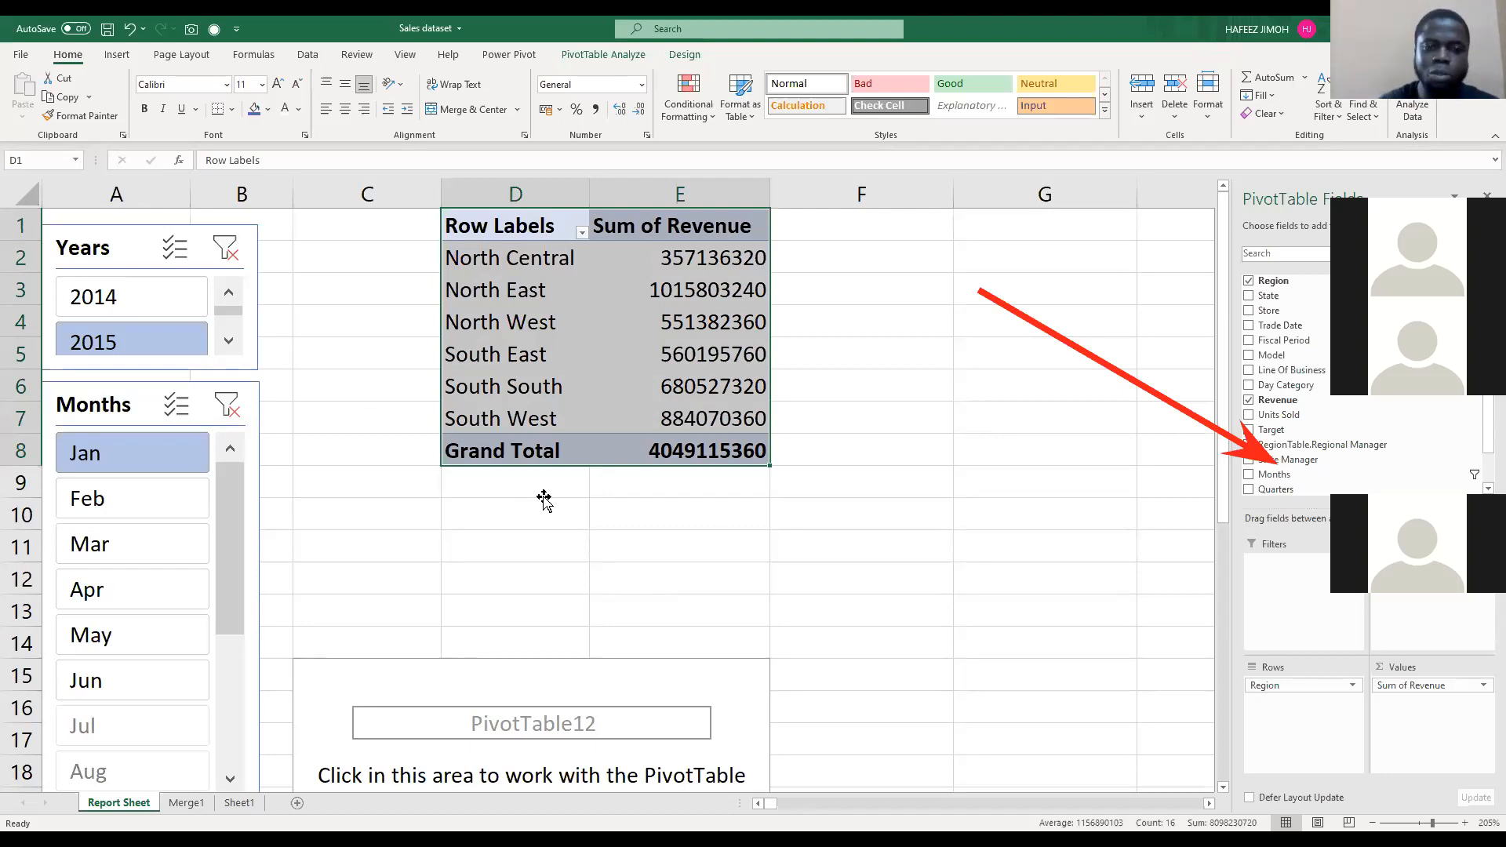
Step: Build the empty PivotTable at C15 with Revenue and Target summed as values and Months as rows
scroll(549, 478, "down", 4)
left_click(556, 470)
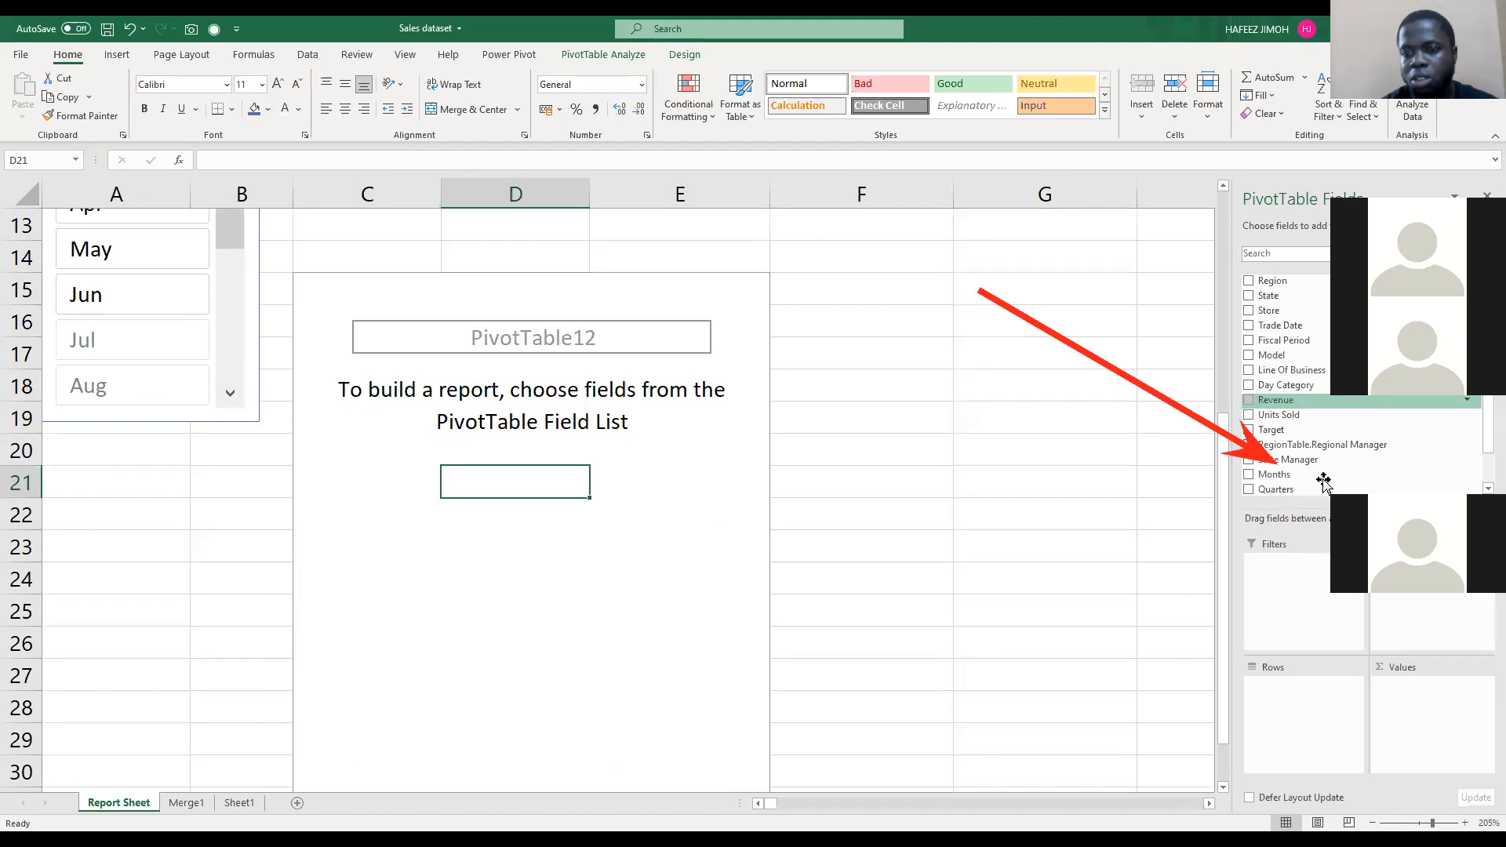
left_click_drag(1310, 414, 1412, 716)
left_click_drag(1347, 432, 1416, 717)
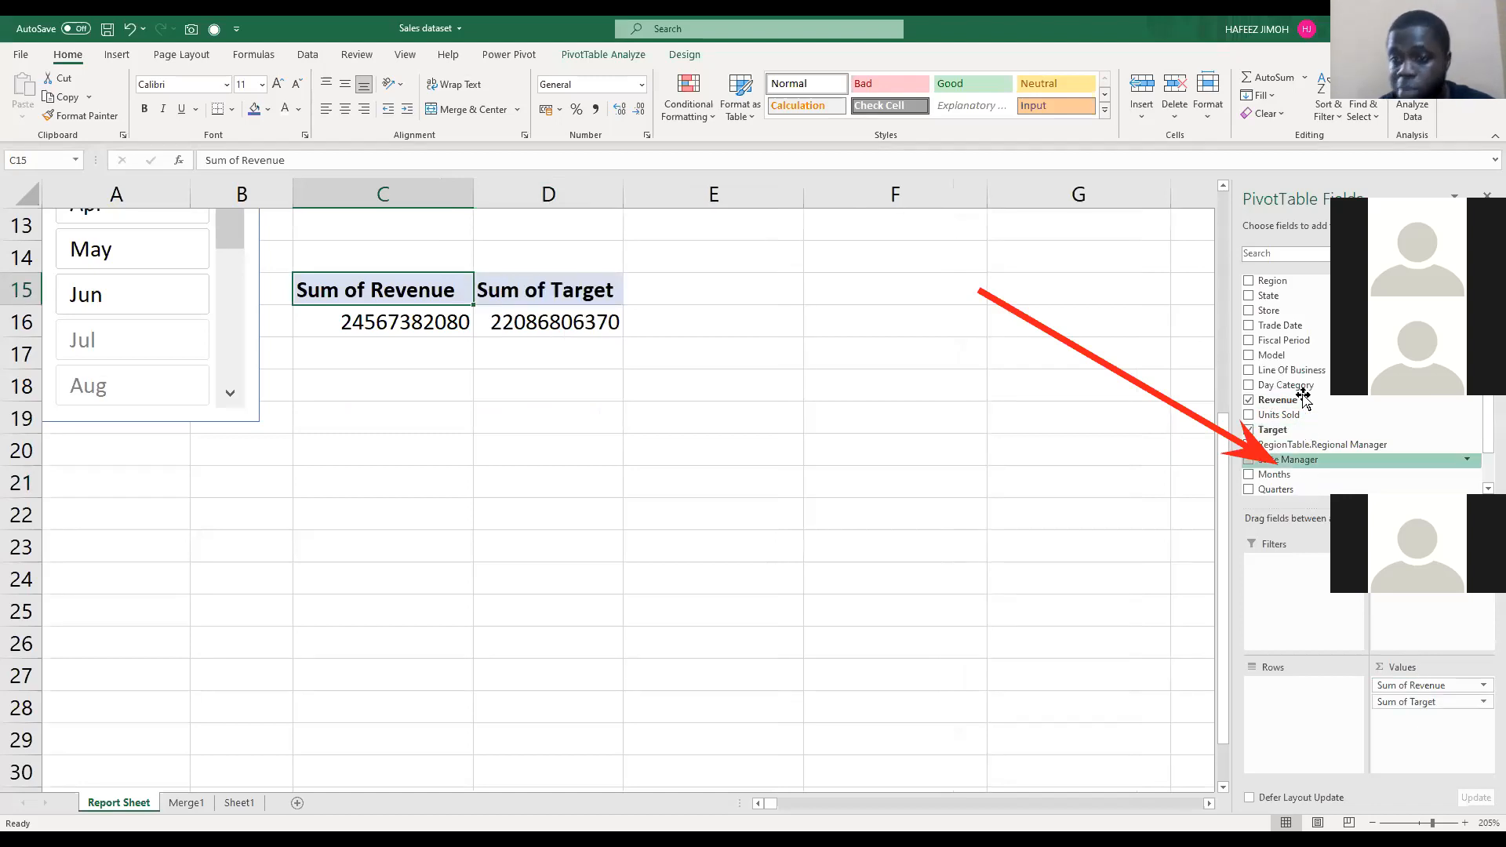
left_click_drag(1305, 327, 1292, 681)
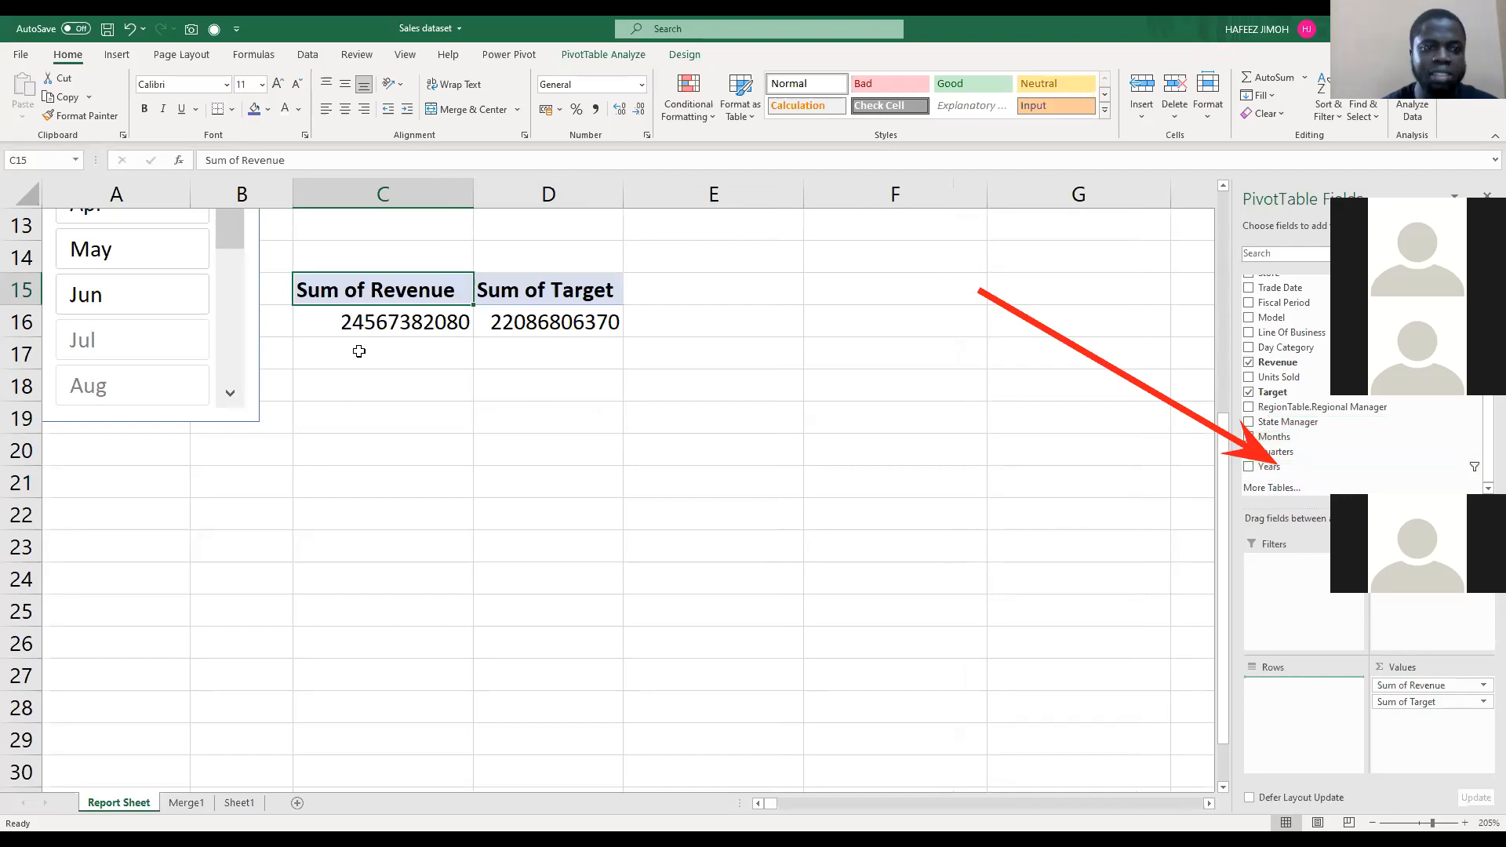
scroll(471, 542, "up", 3)
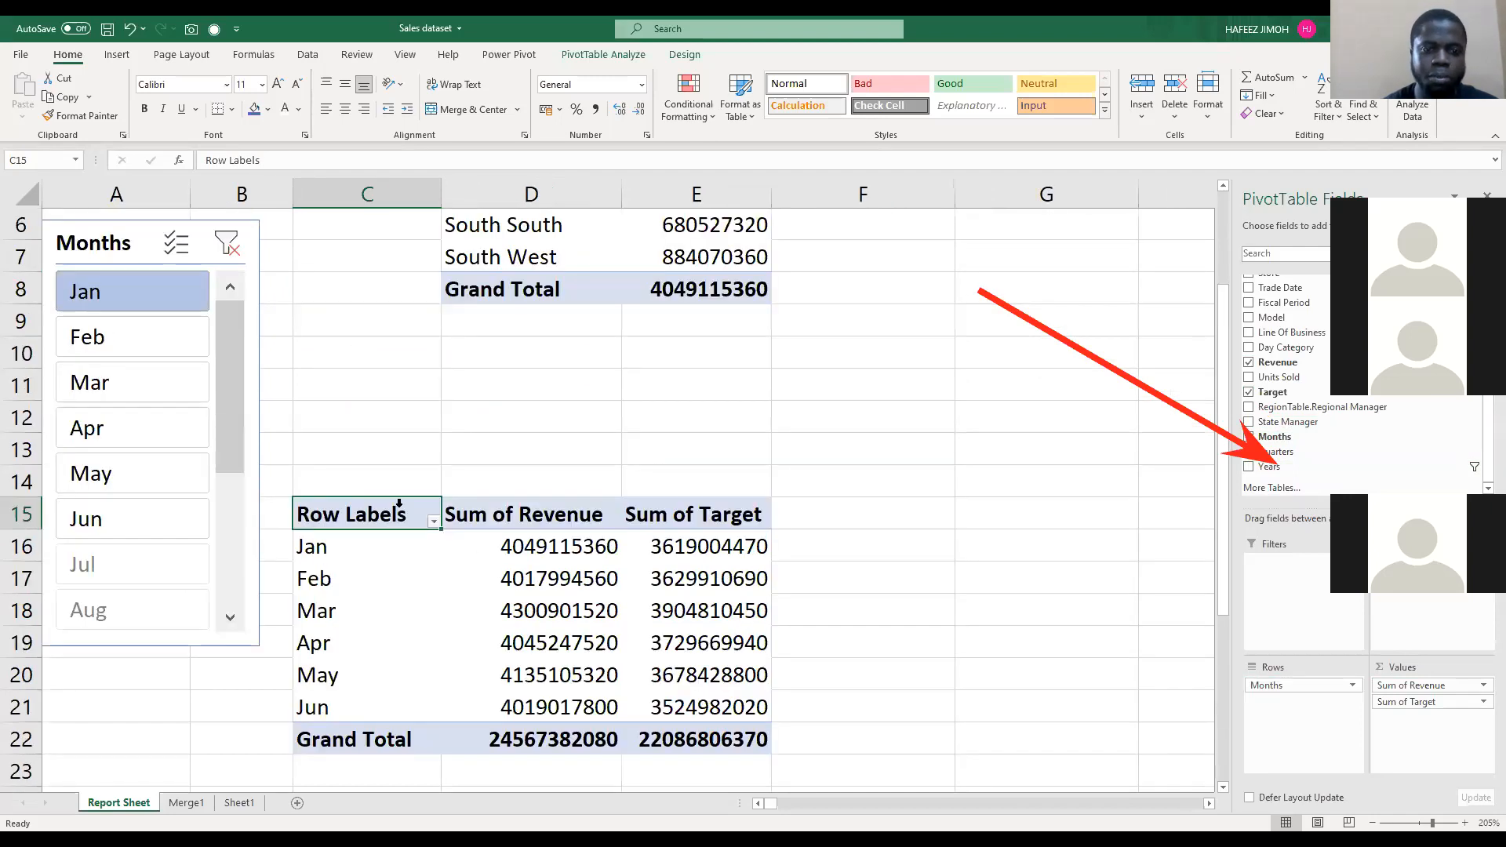
Step: Move the monthly revenue and target PivotTable from C15 to D10, below the region revenue PivotTable
scroll(427, 525, "down", 1)
key("ctrl+a")
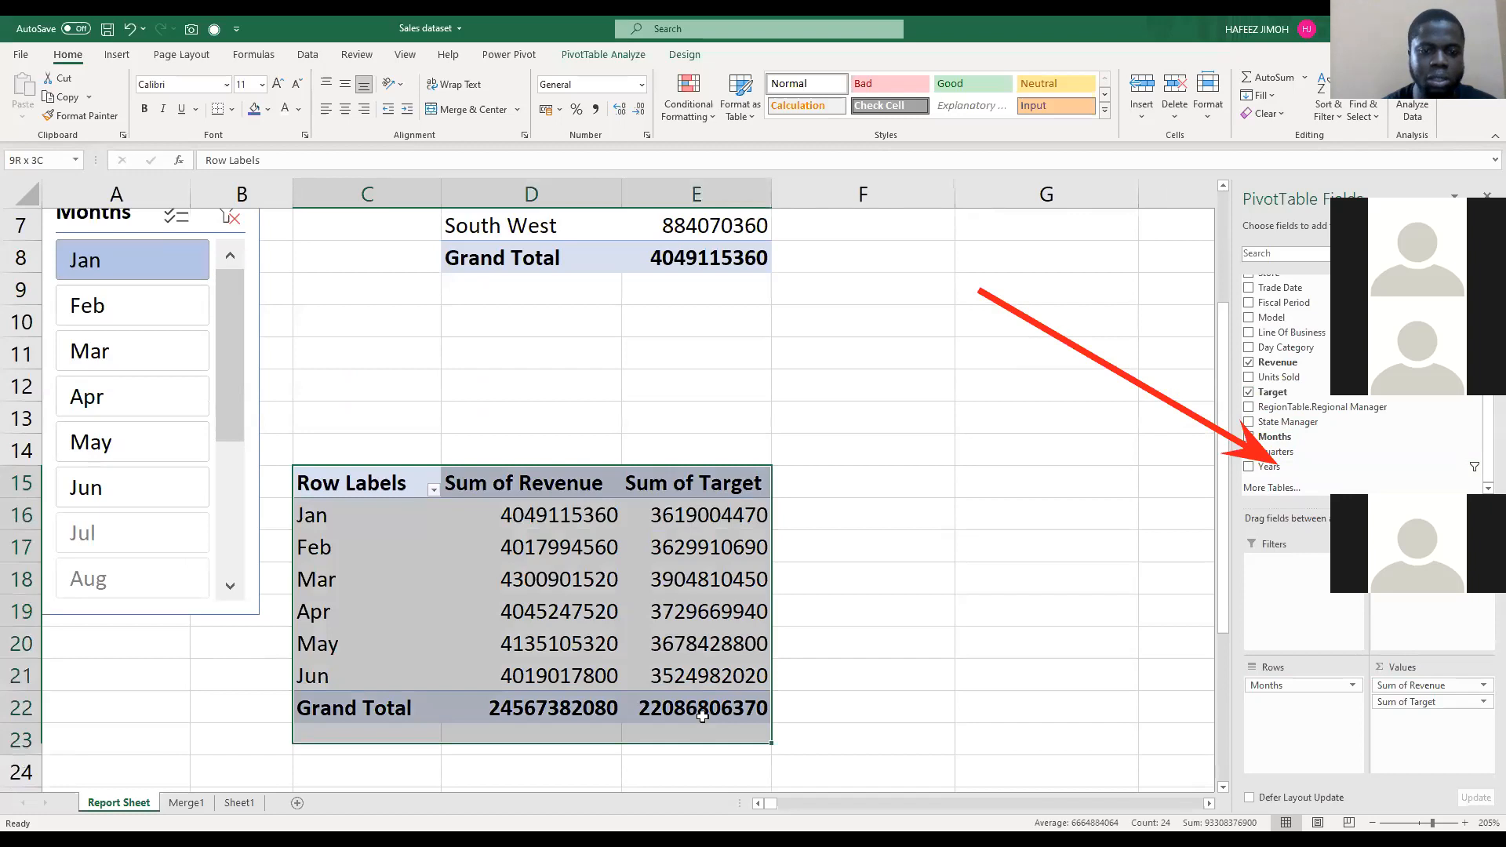
key("ctrl+c")
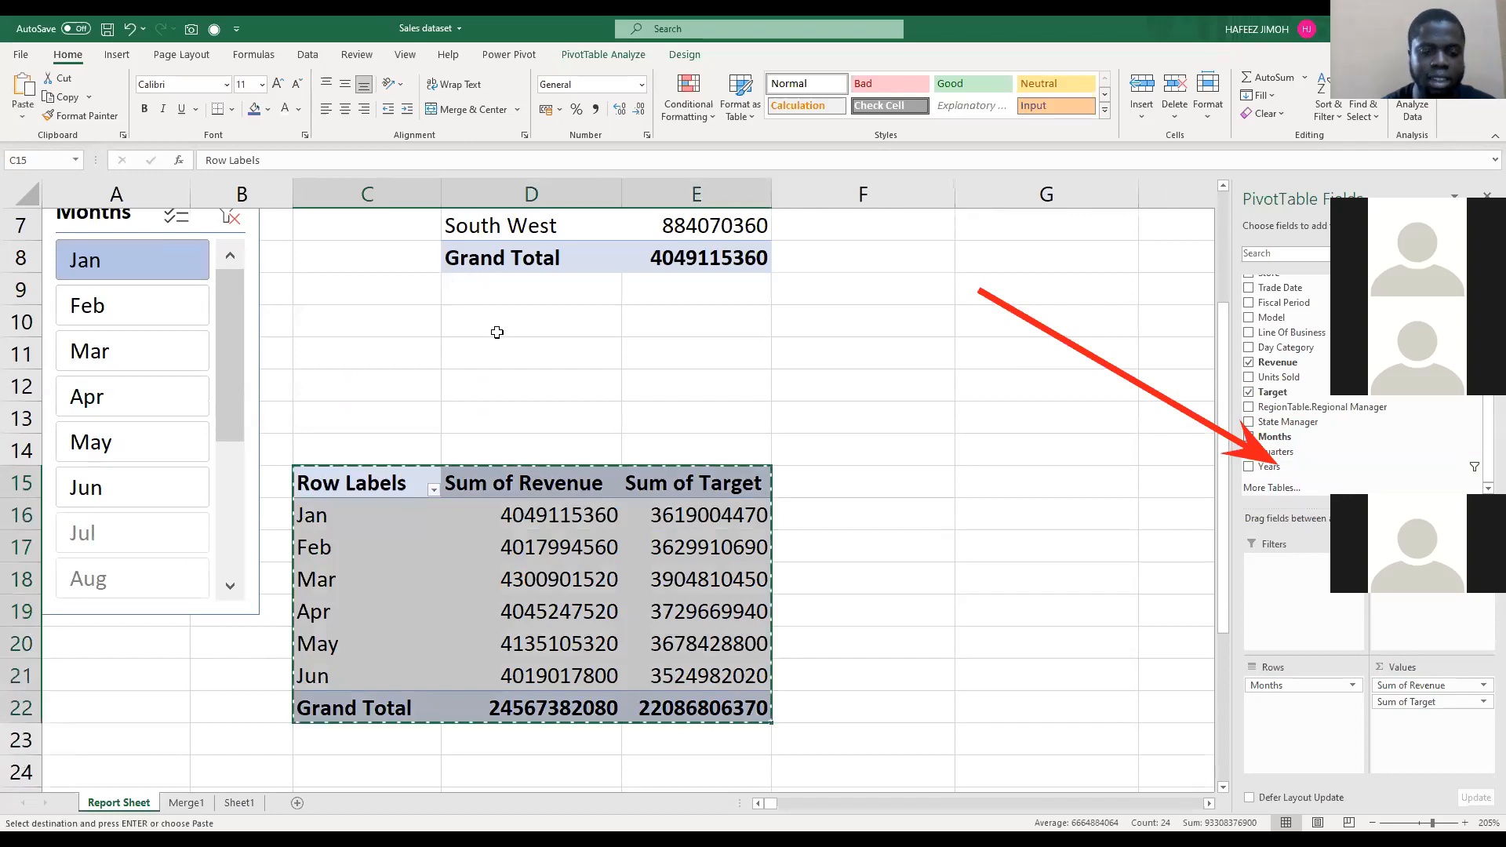
left_click(497, 333)
key("ctrl+v")
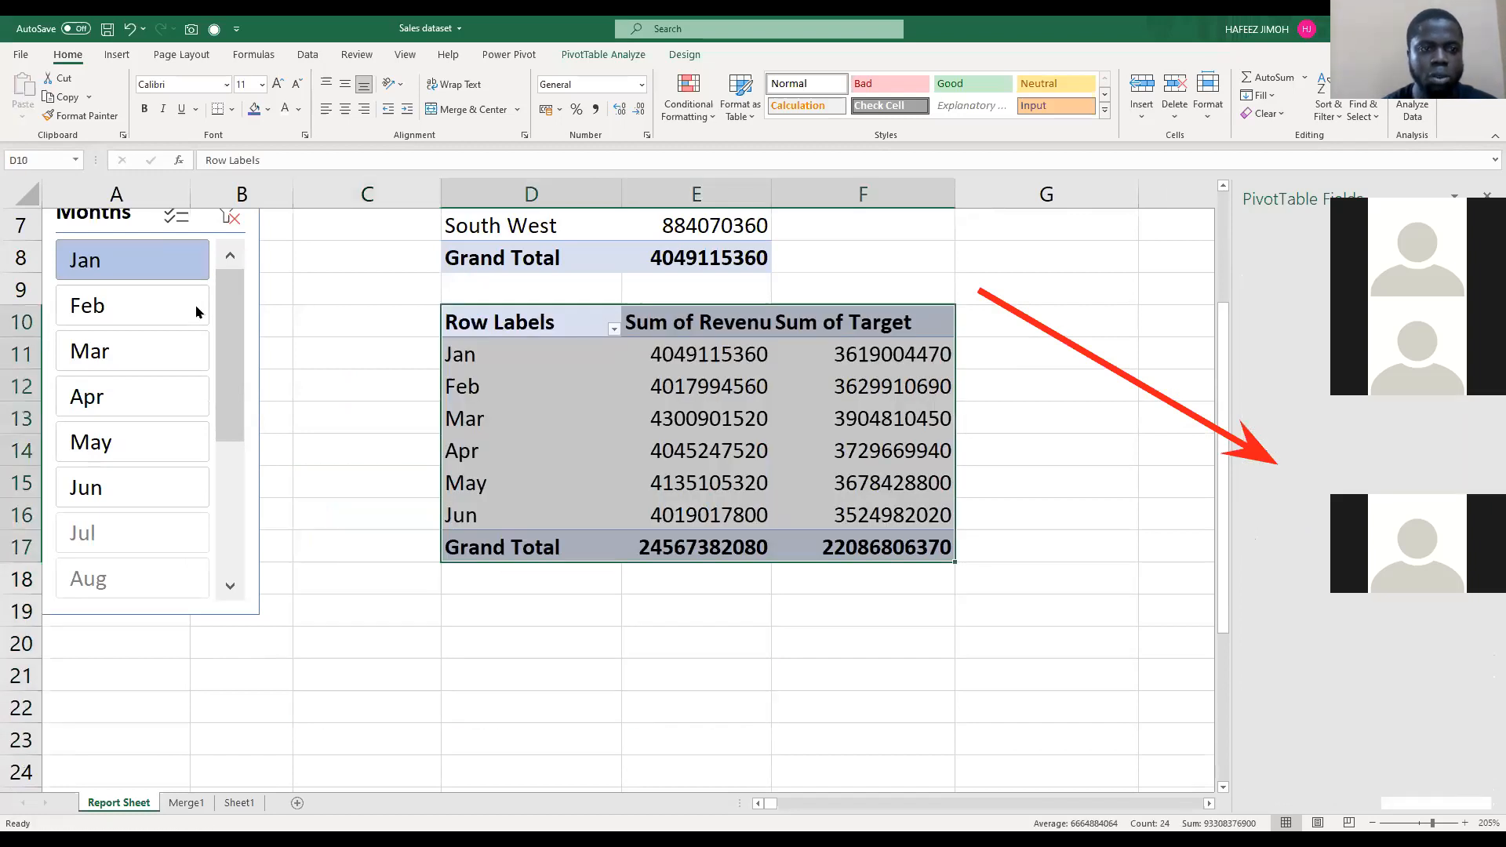
Step: Filter both PivotTables to 2014 with the Years slicer and review the monthly revenue and target rows
scroll(245, 345, "up", 2)
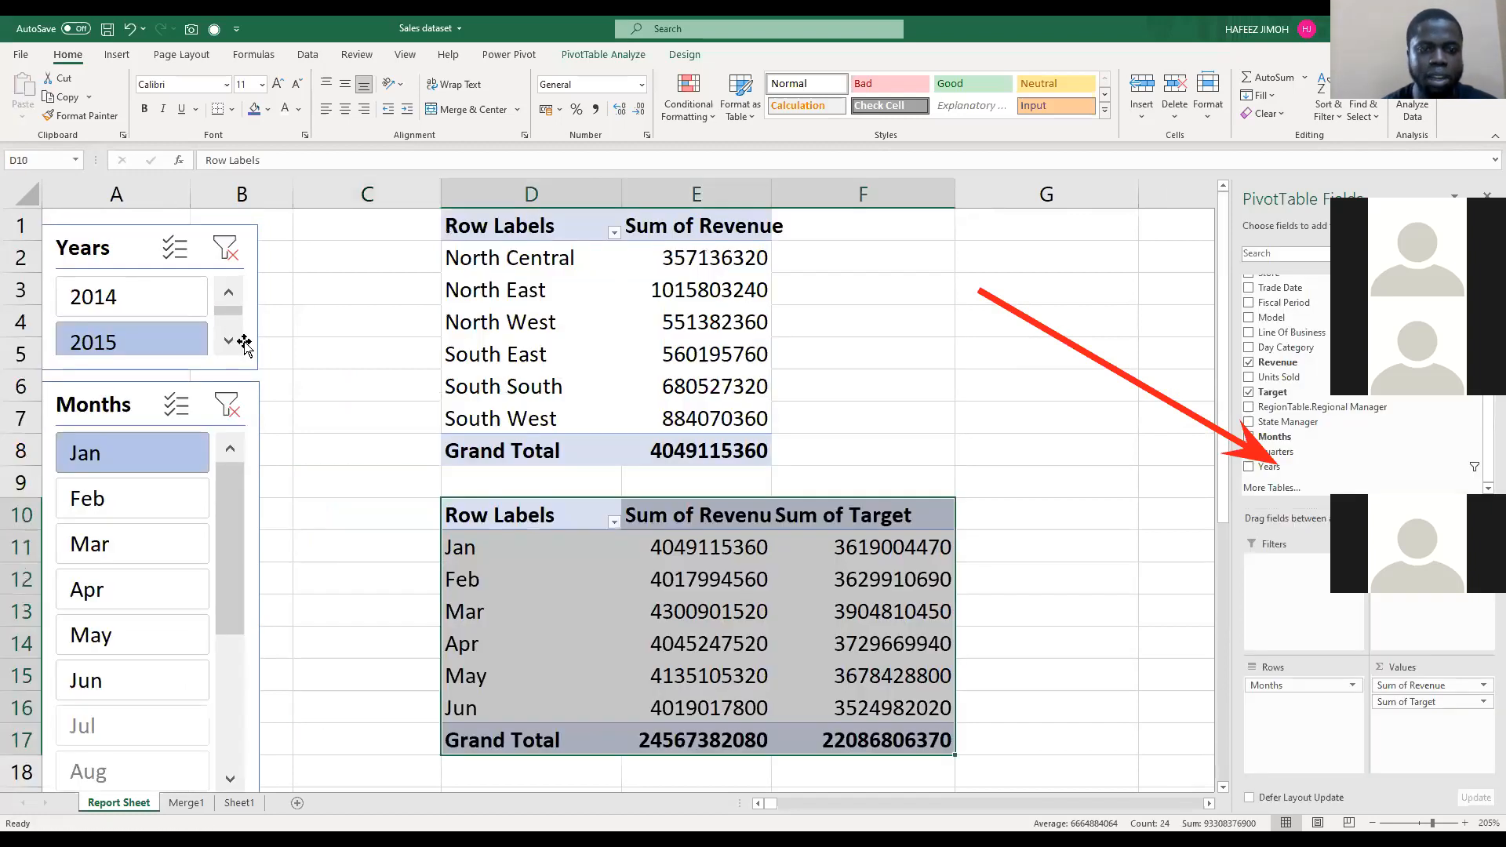
left_click(120, 305)
scroll(555, 543, "down", 1)
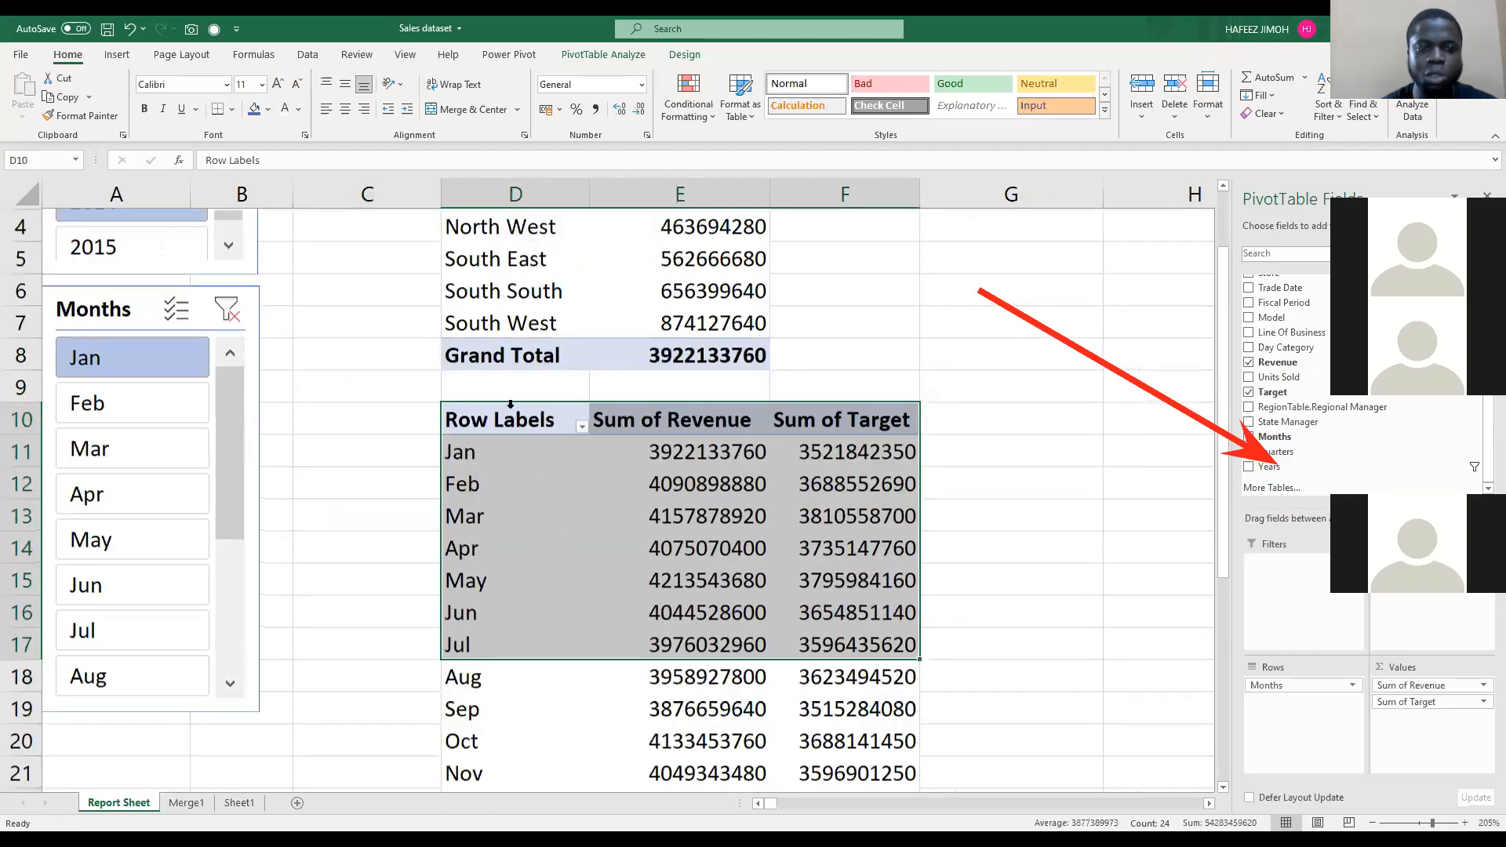
scroll(561, 470, "down", 2)
scroll(258, 339, "up", 1)
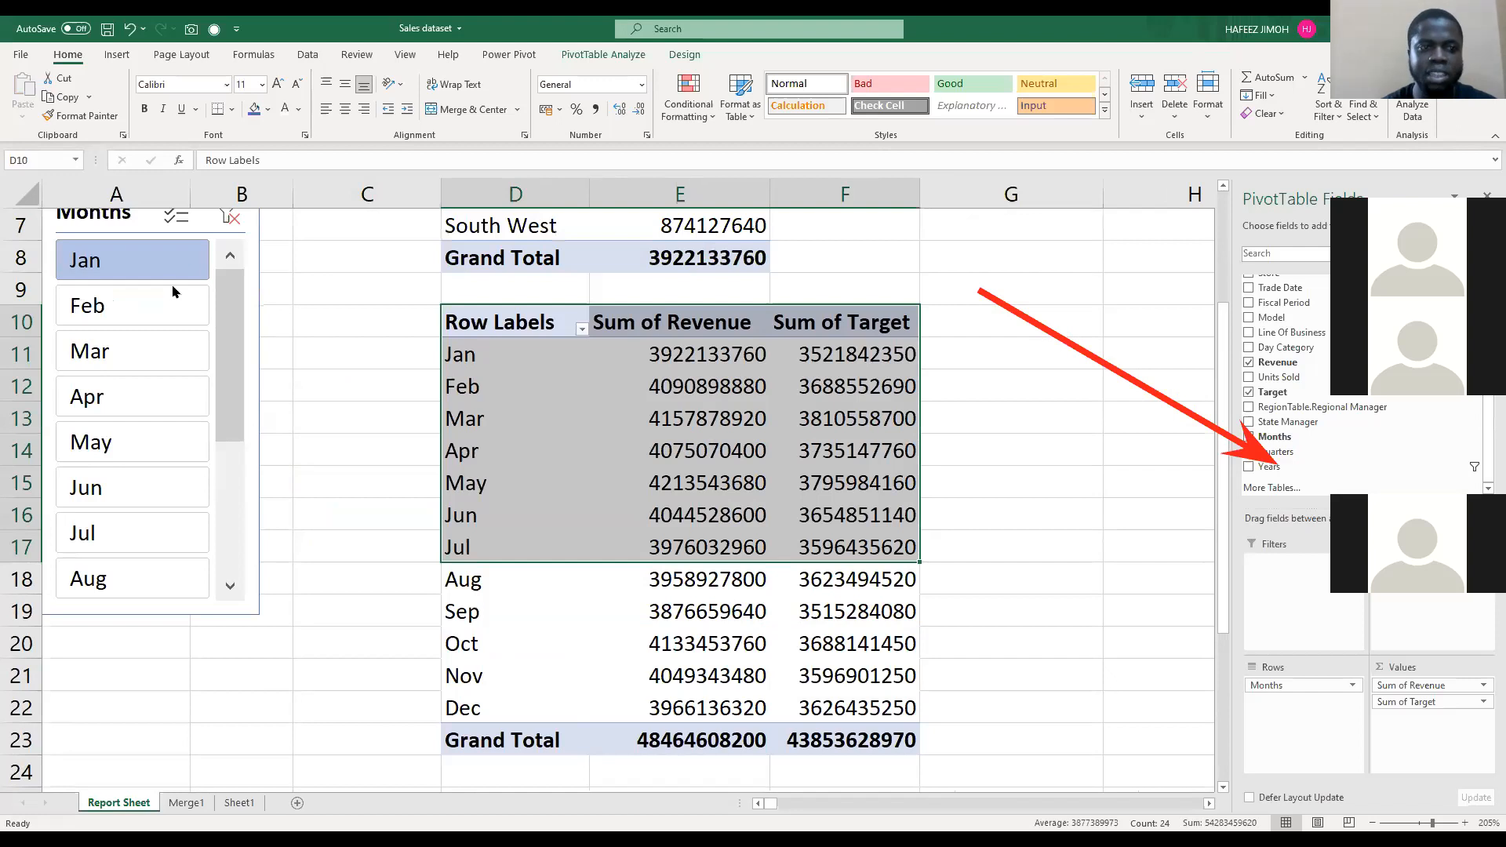
scroll(186, 298, "up", 2)
Step: Place the Years slicer, narrowed to fit, between the Months slicer and the monthly PivotTable, and switch it to 2015 and back to 2014
left_click_drag(321, 528, 418, 633)
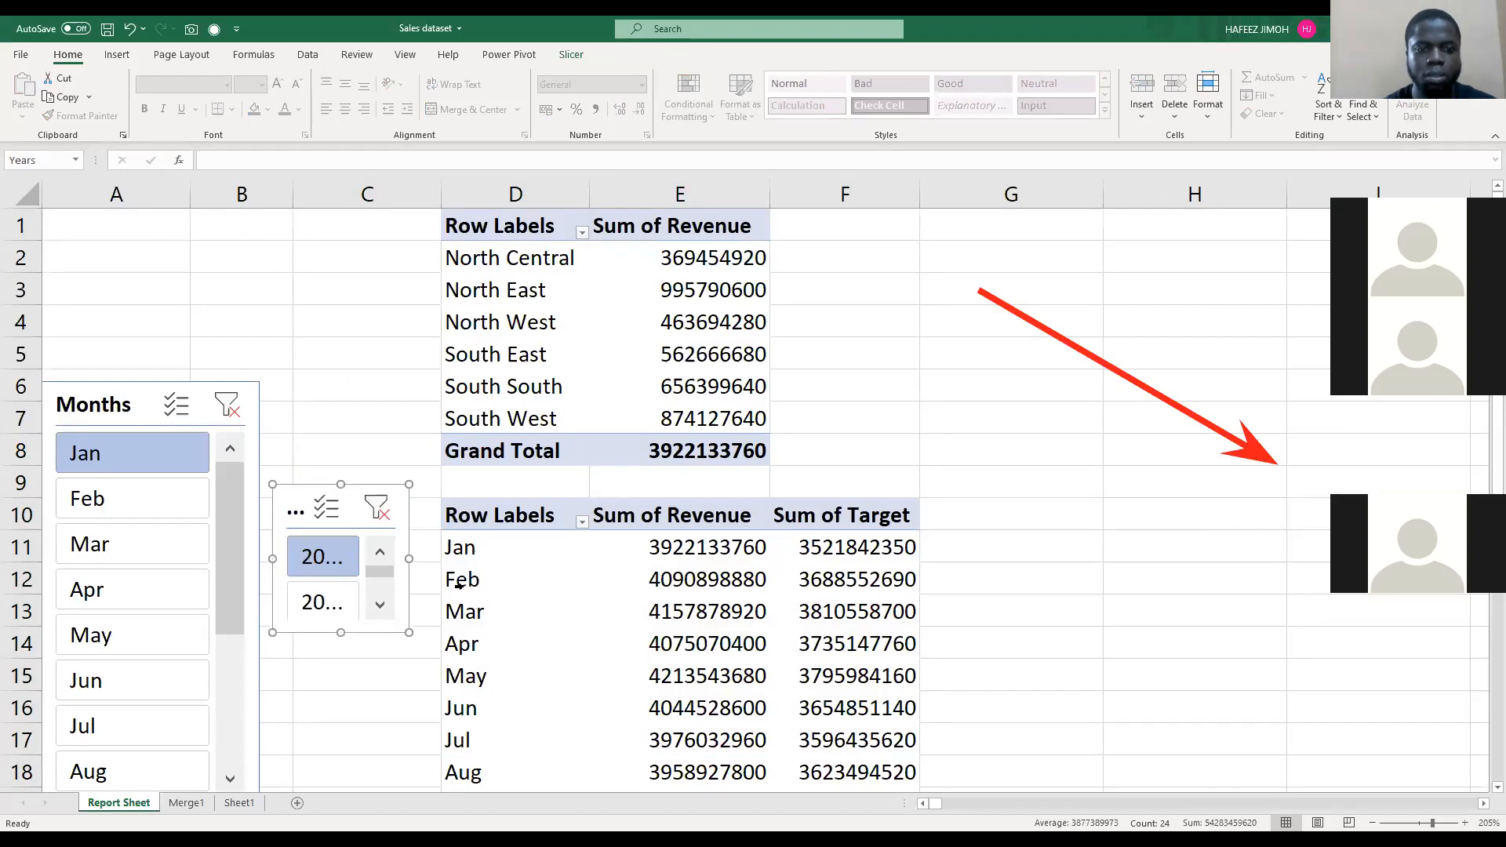
left_click_drag(408, 558, 430, 559)
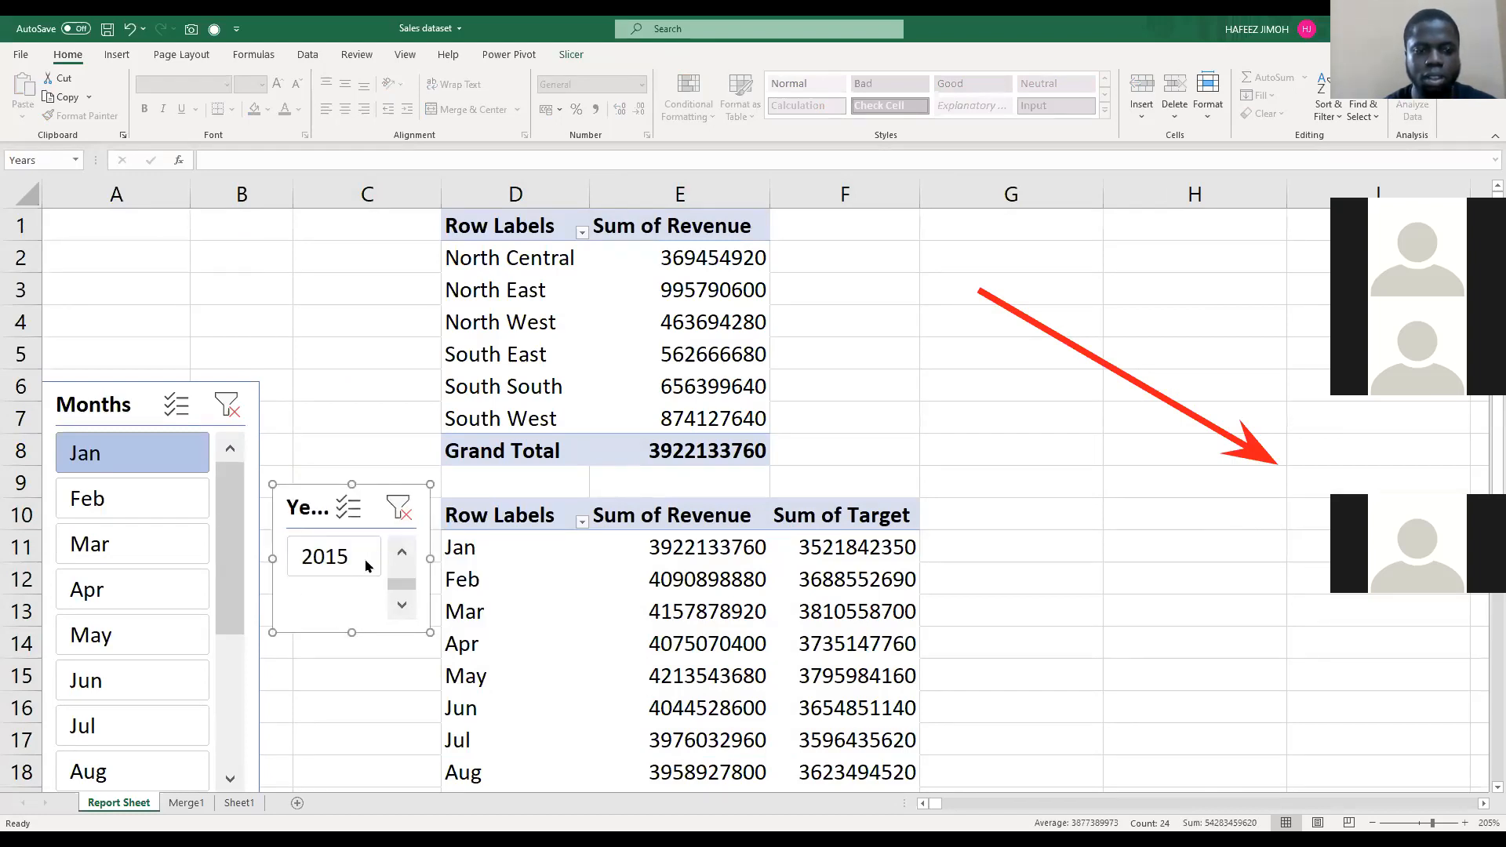
left_click(367, 565)
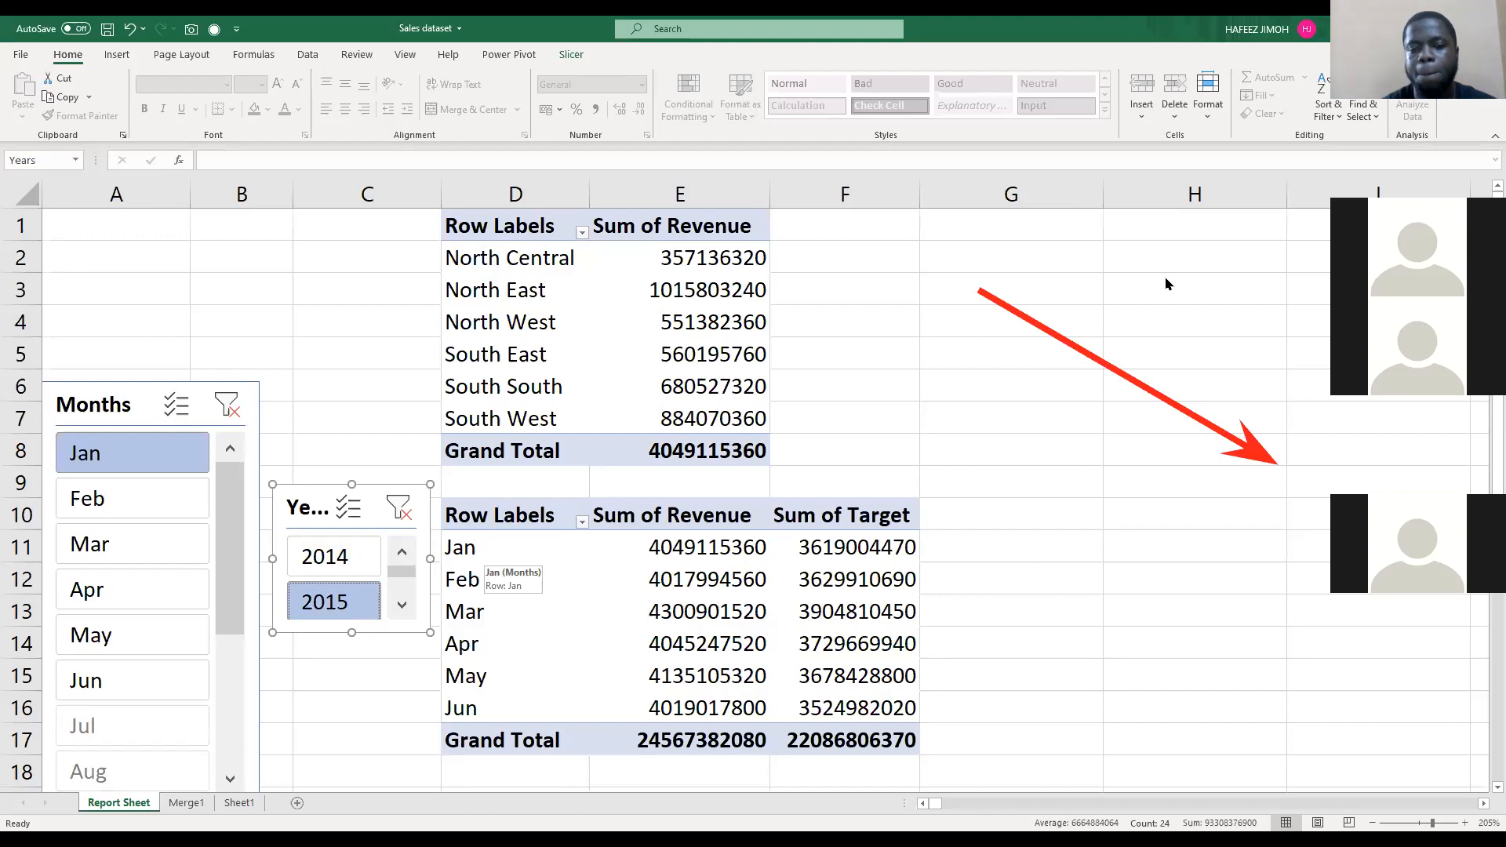
left_click(342, 569)
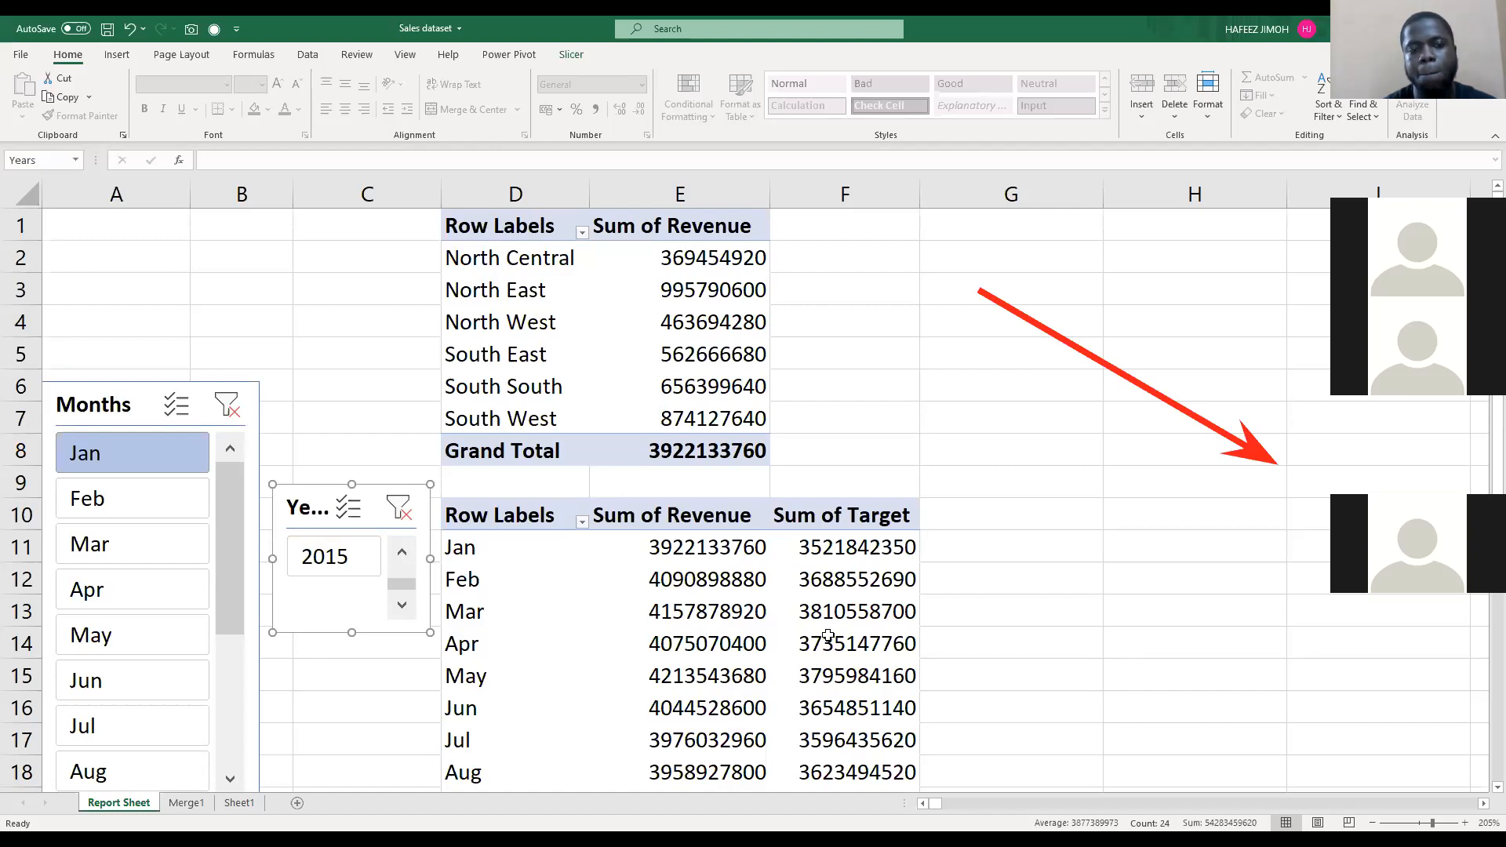
Step: Lengthen the Years slicer so both the 2014 and 2015 items fit without scrolling
key("Escape")
scroll(827, 636, "down", 2)
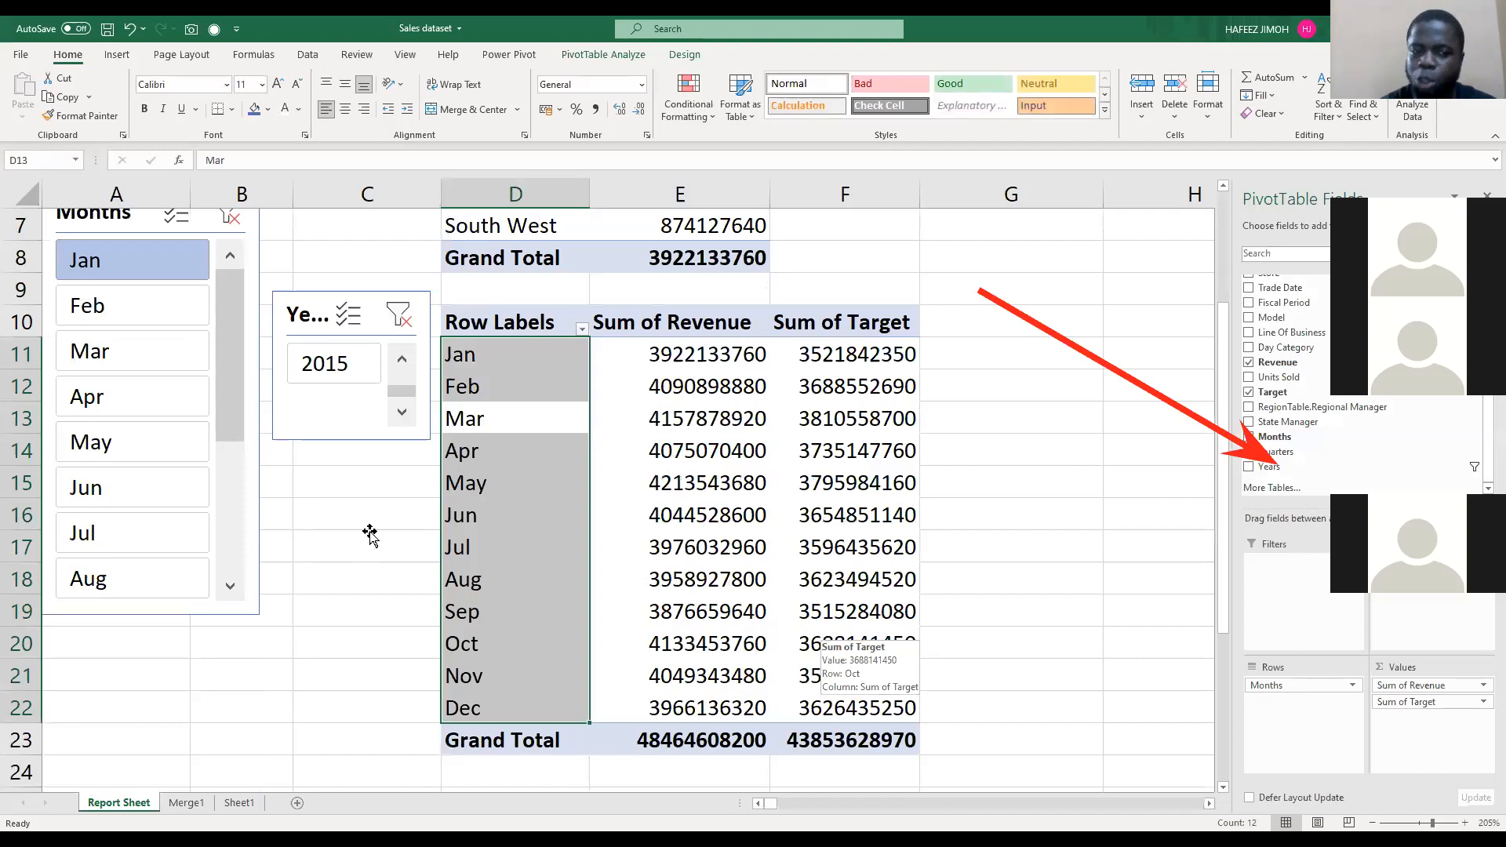
scroll(353, 530, "up", 1)
left_click(340, 527)
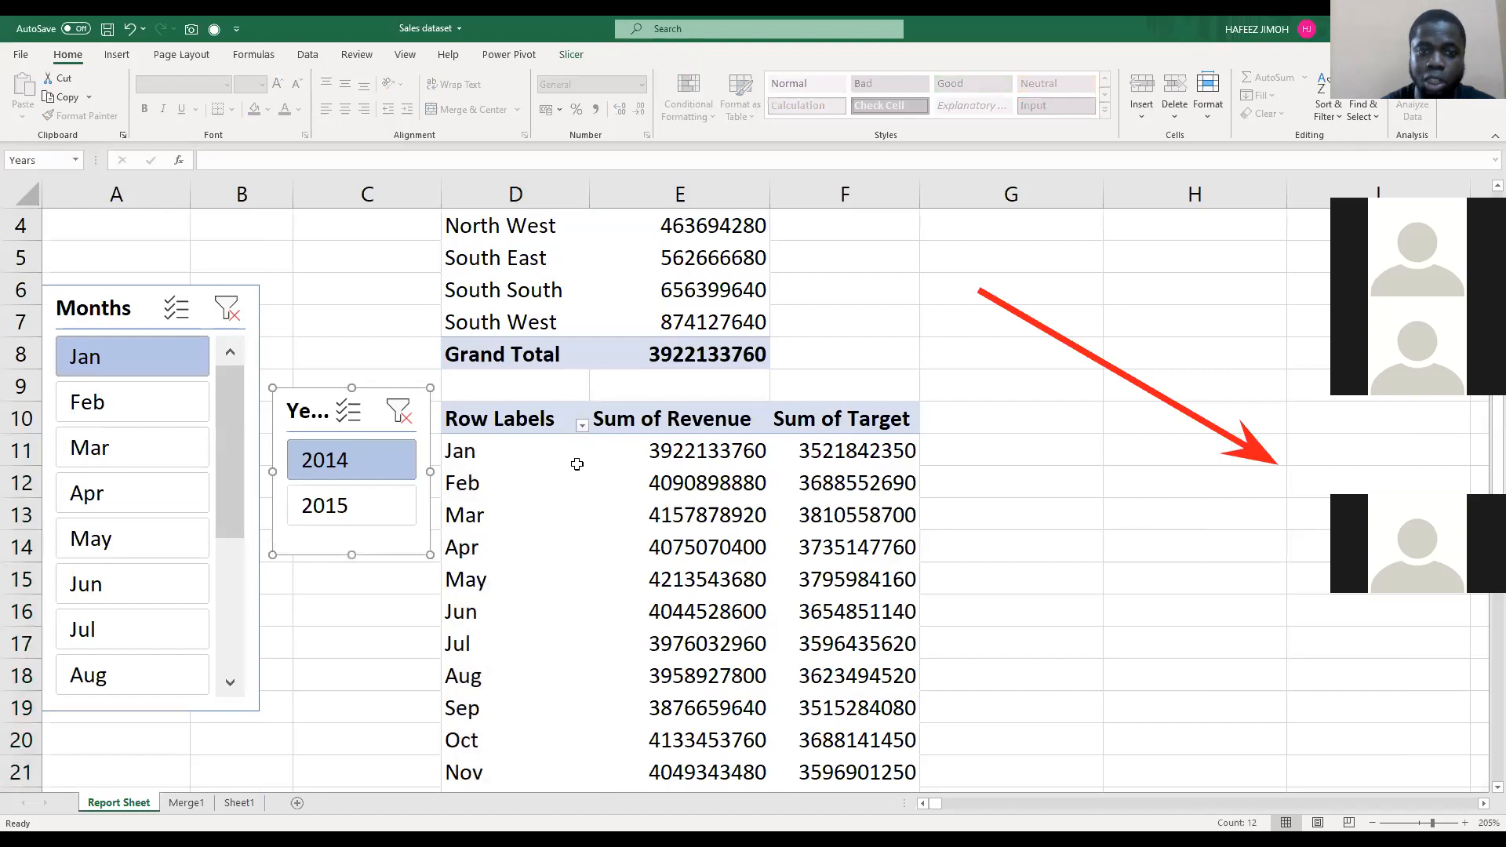
left_click(683, 344)
scroll(685, 340, "up", 1)
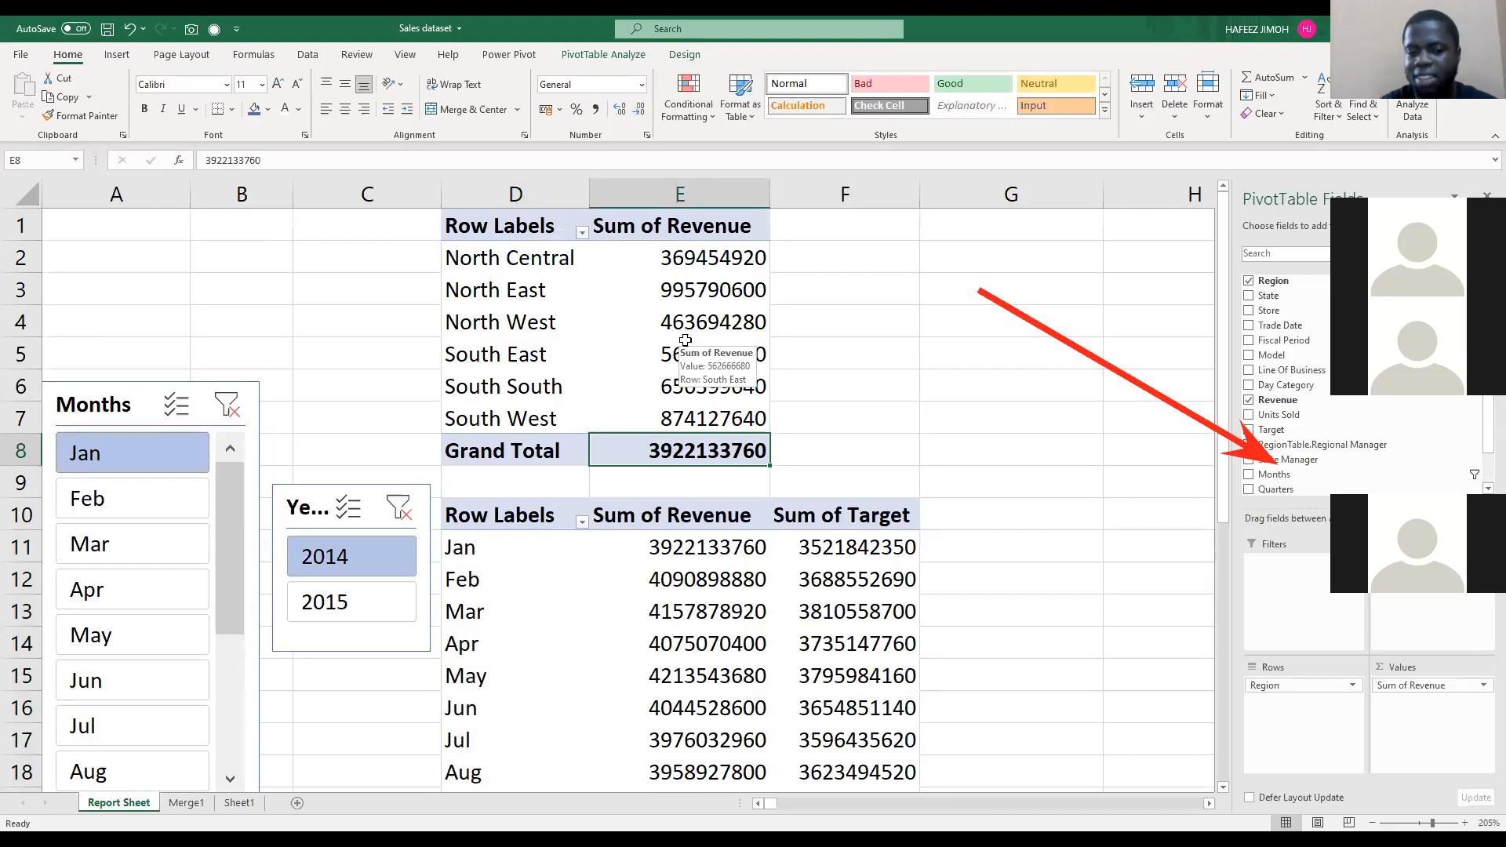
Step: Move the Months slicer slightly higher on the sheet, keeping it beside the Years slicer
left_click_drag(534, 227, 679, 439)
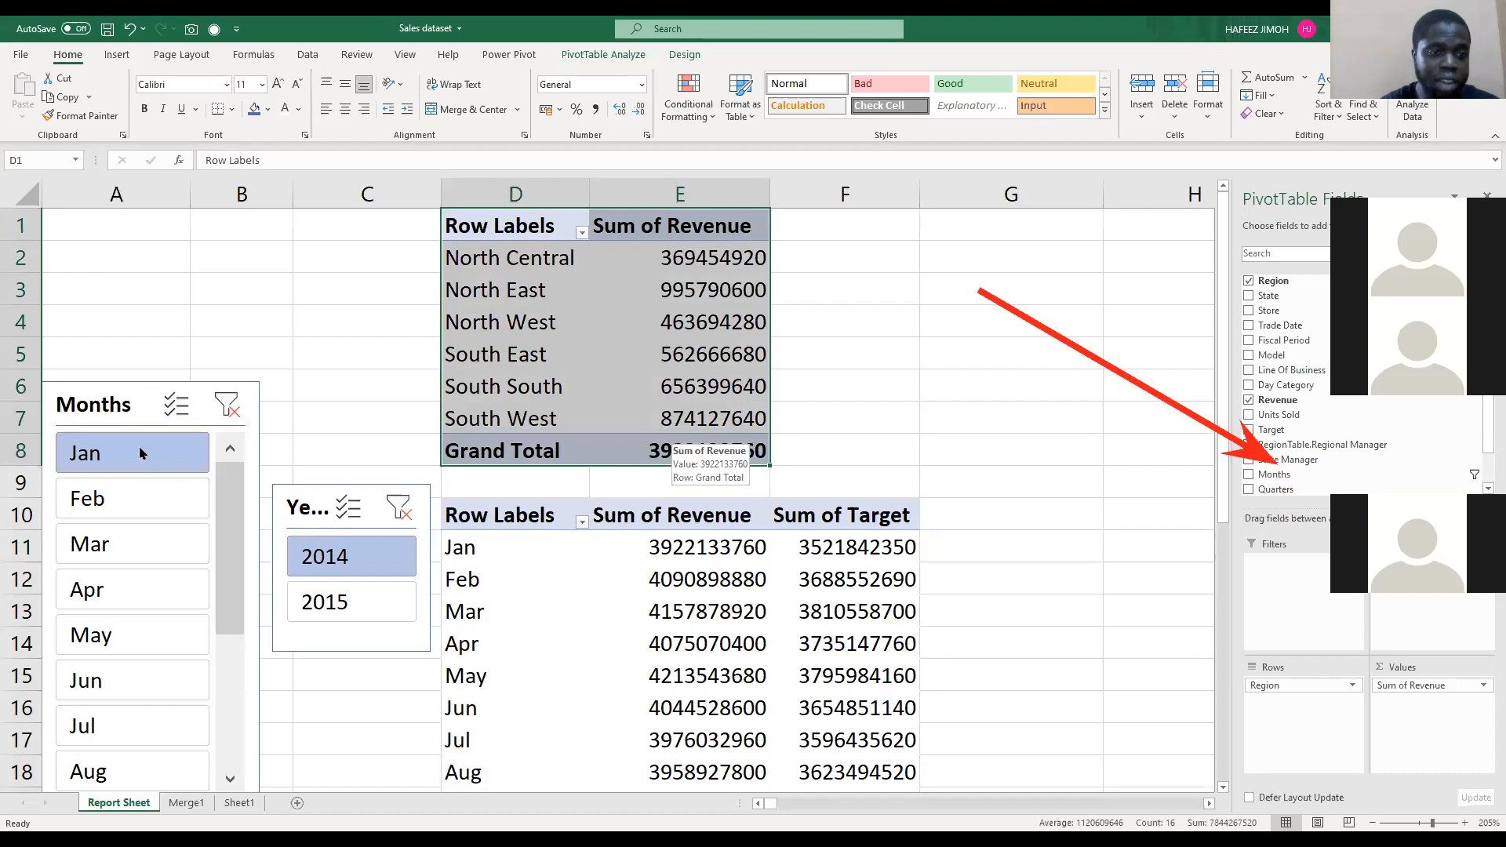
left_click_drag(126, 419, 132, 371)
left_click(530, 534)
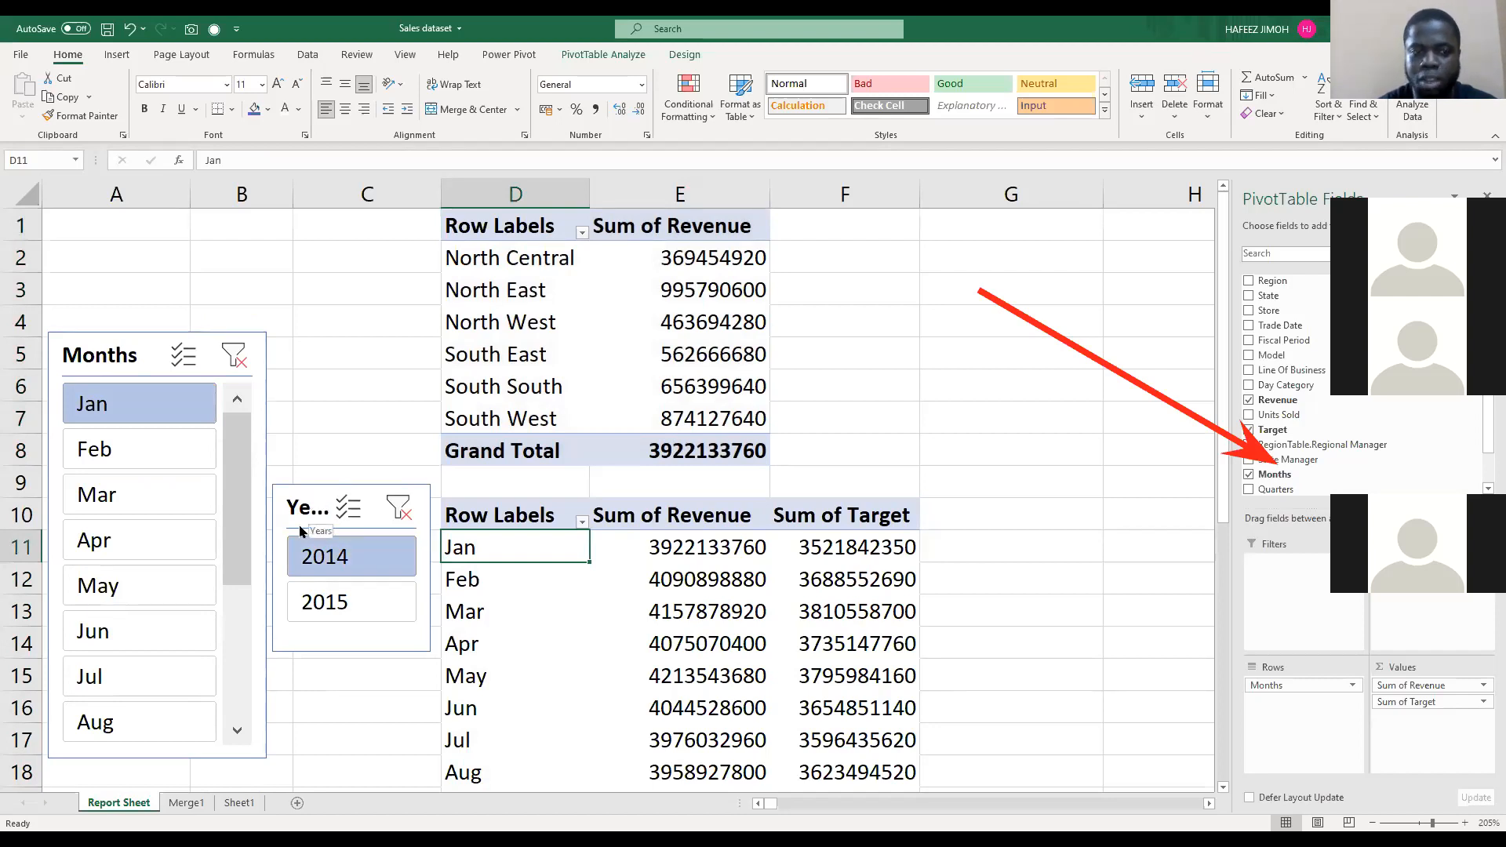
Step: Check which PivotTables the Years slicer is connected to, leaving its report connections as they are
left_click(297, 573)
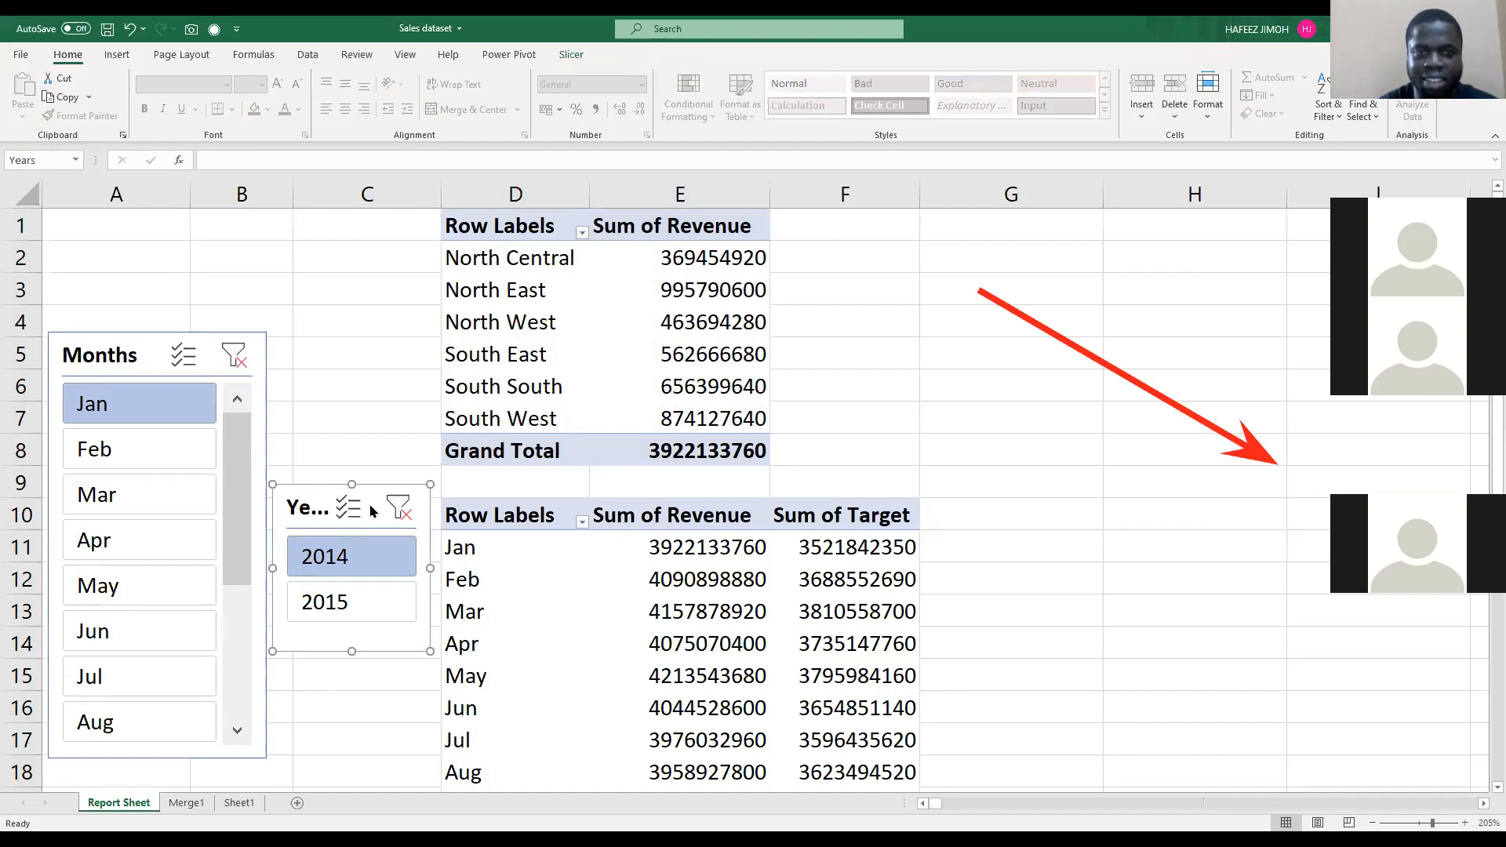
left_click(571, 55)
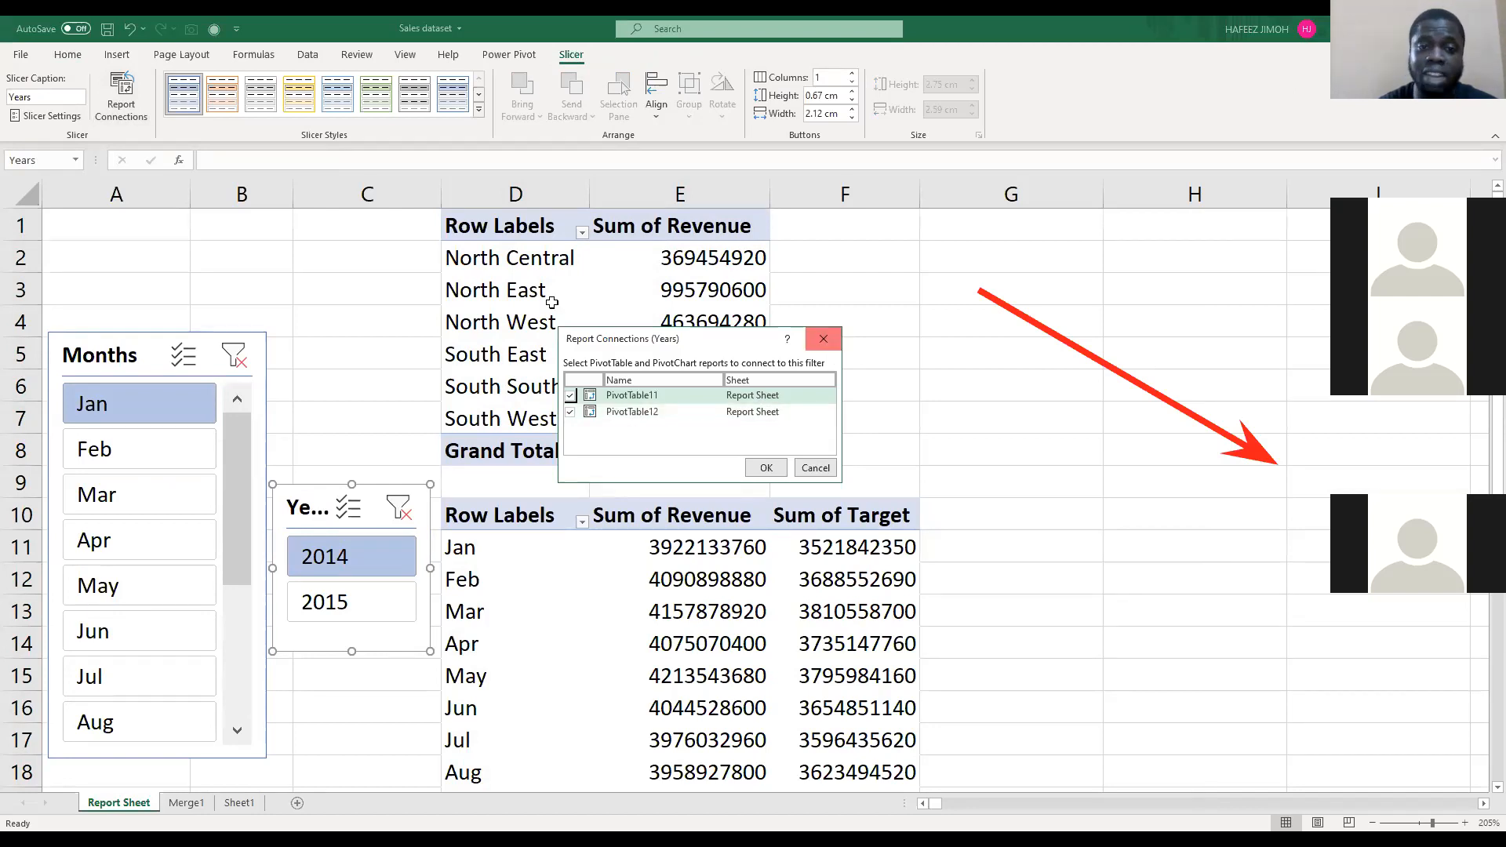
key("Escape")
left_click(554, 304)
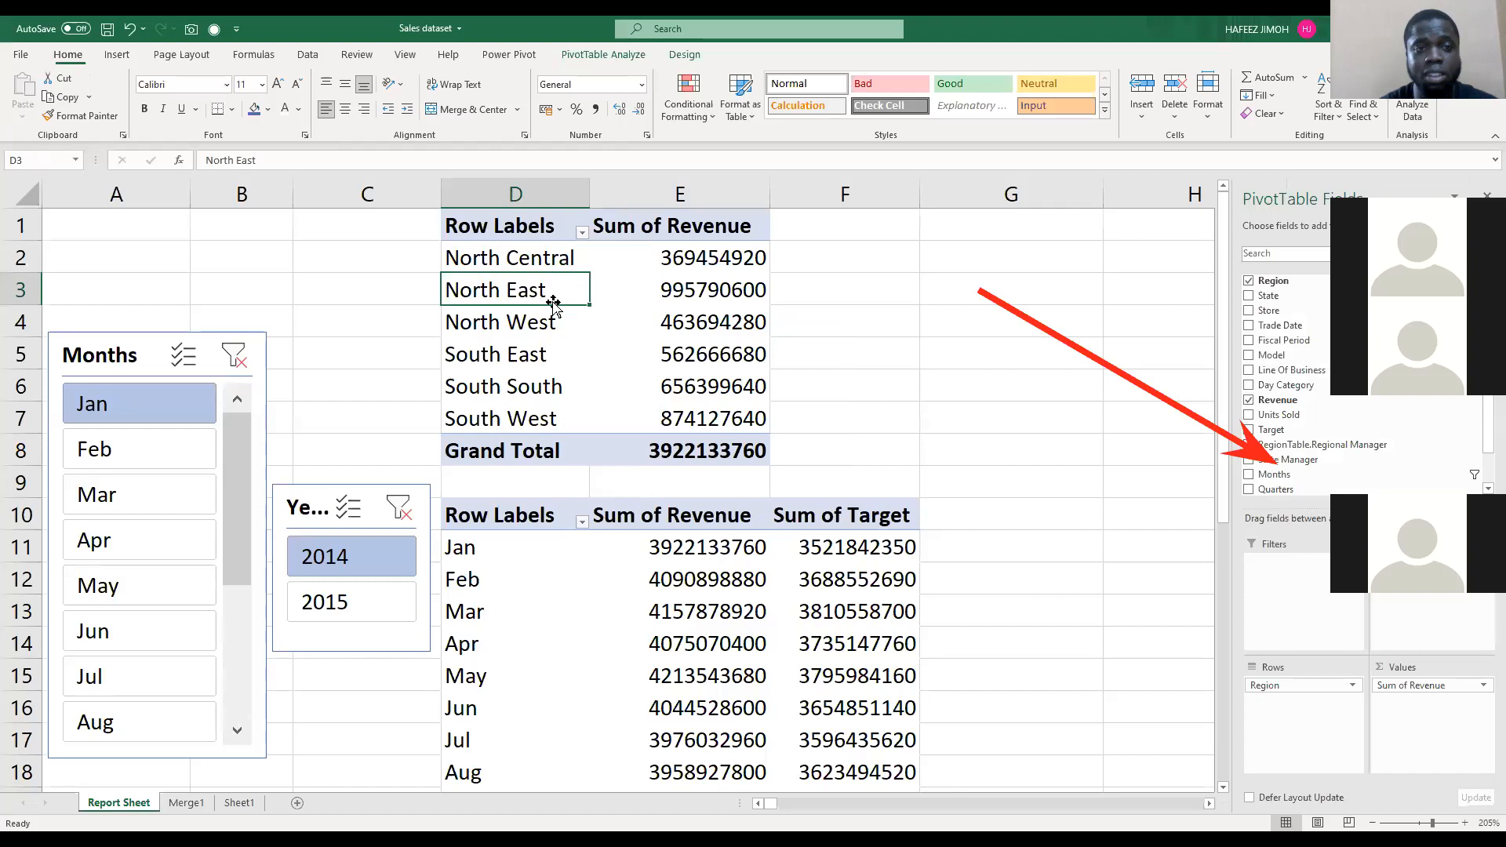
Step: Rename the region revenue PivotTable as RegionPT
left_click_drag(514, 237, 670, 447)
left_click(625, 363)
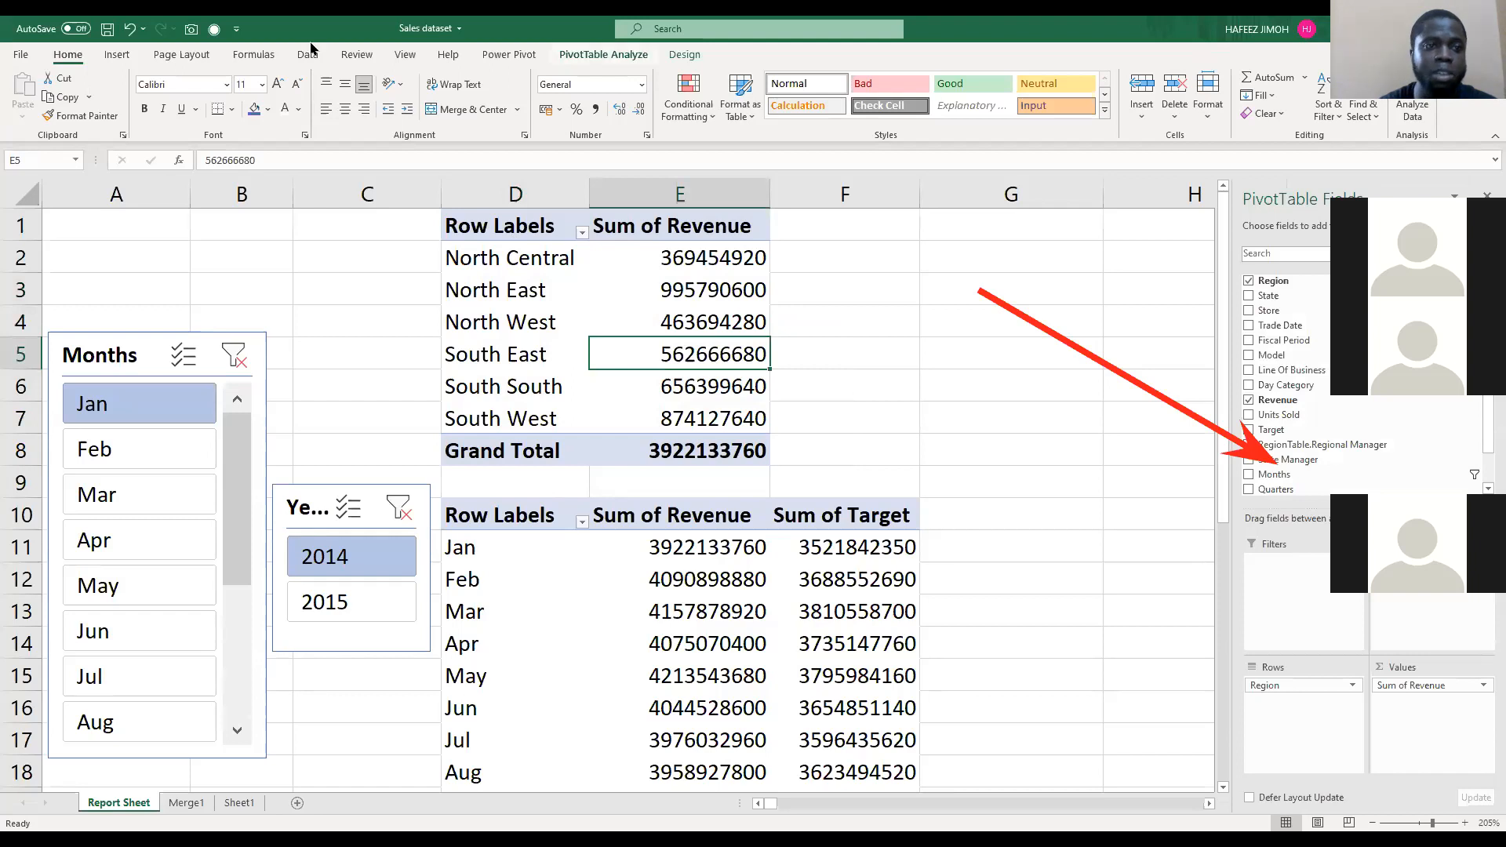
left_click(603, 54)
left_click(74, 97)
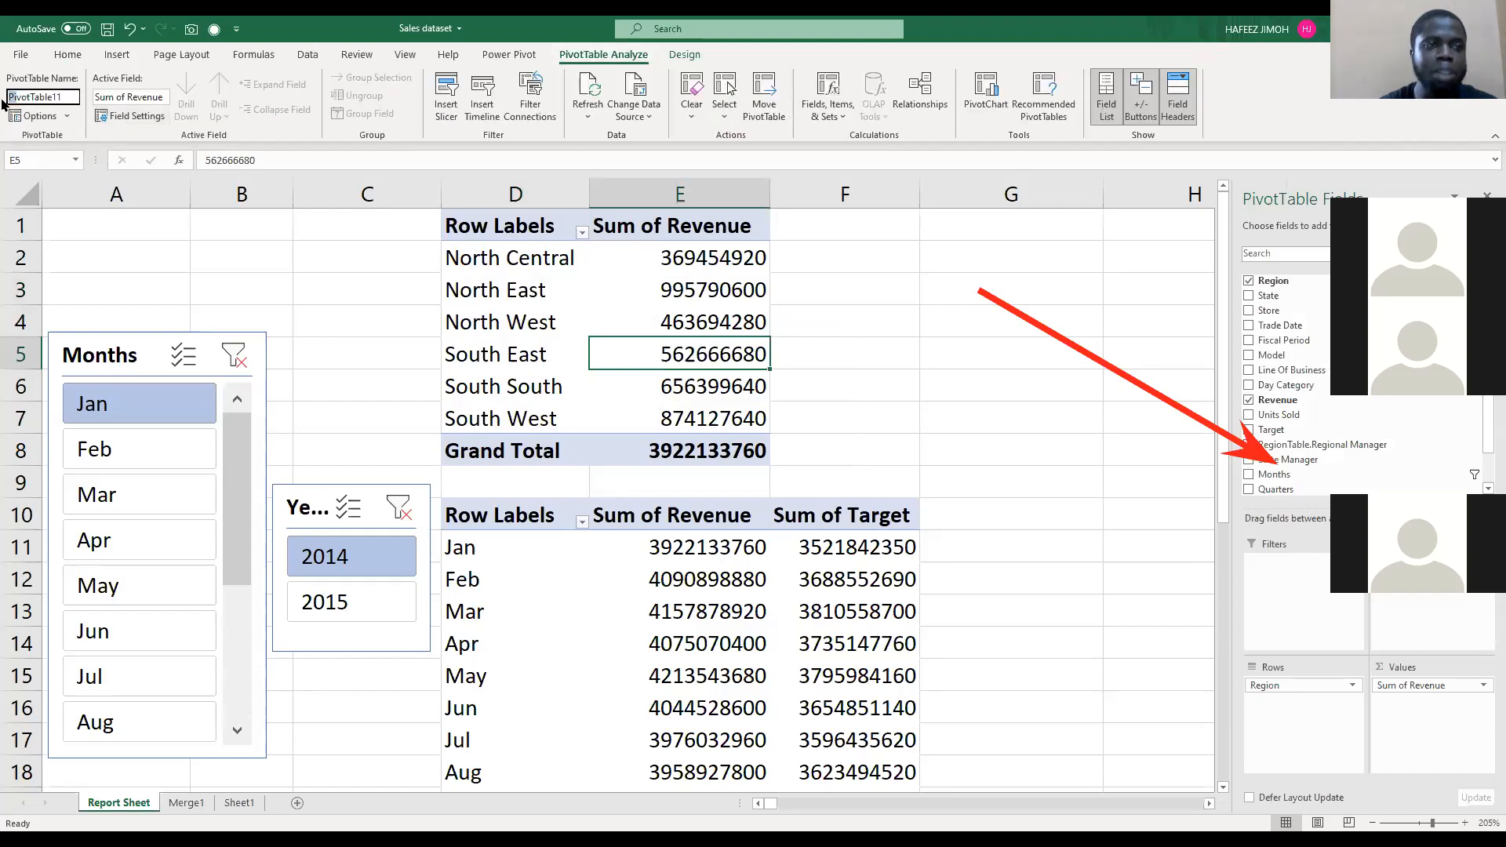
double_click(61, 99)
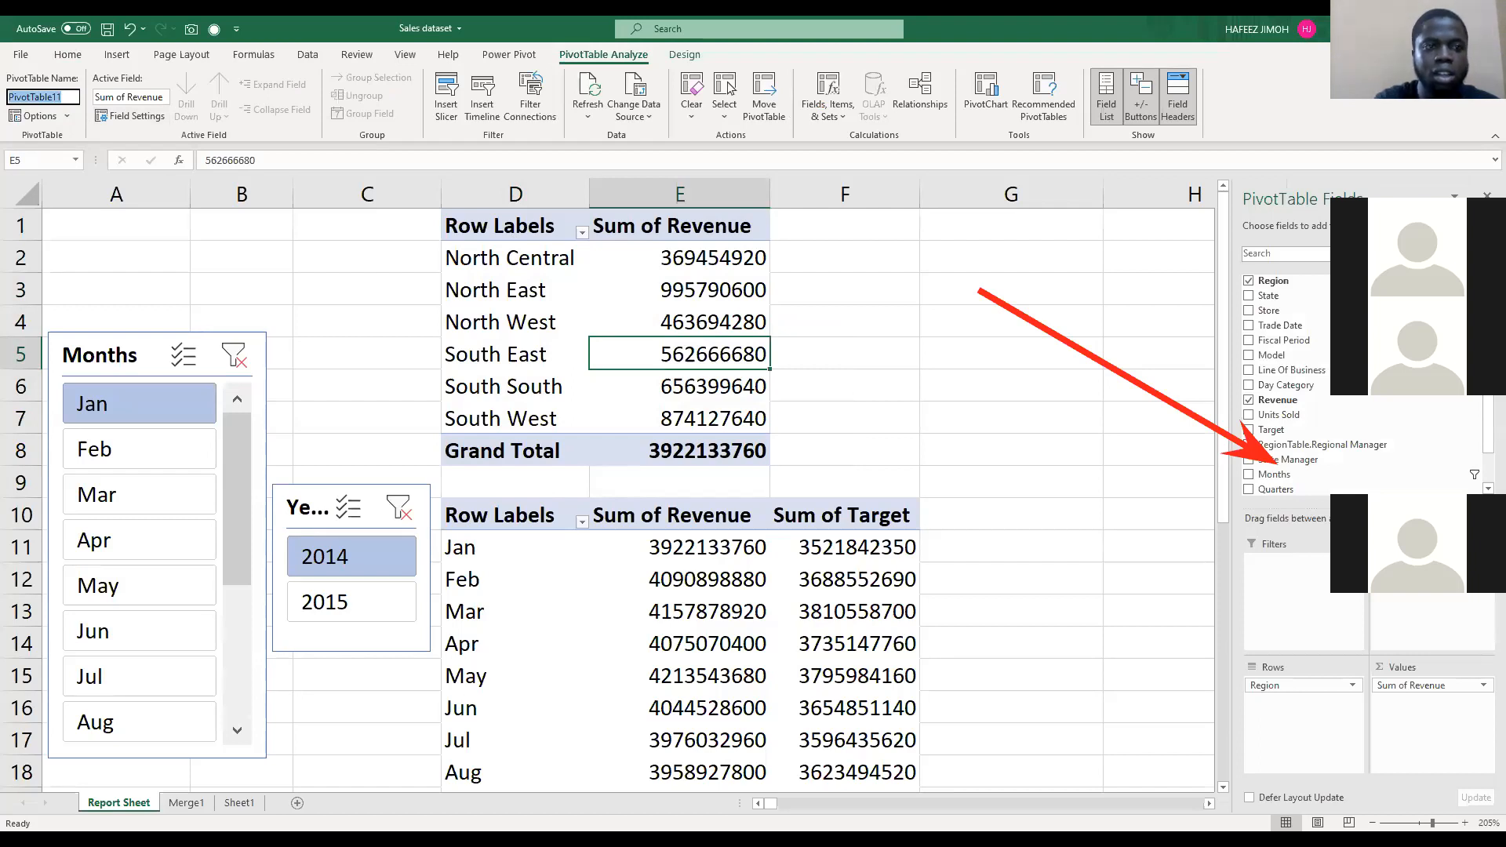
type("Regio")
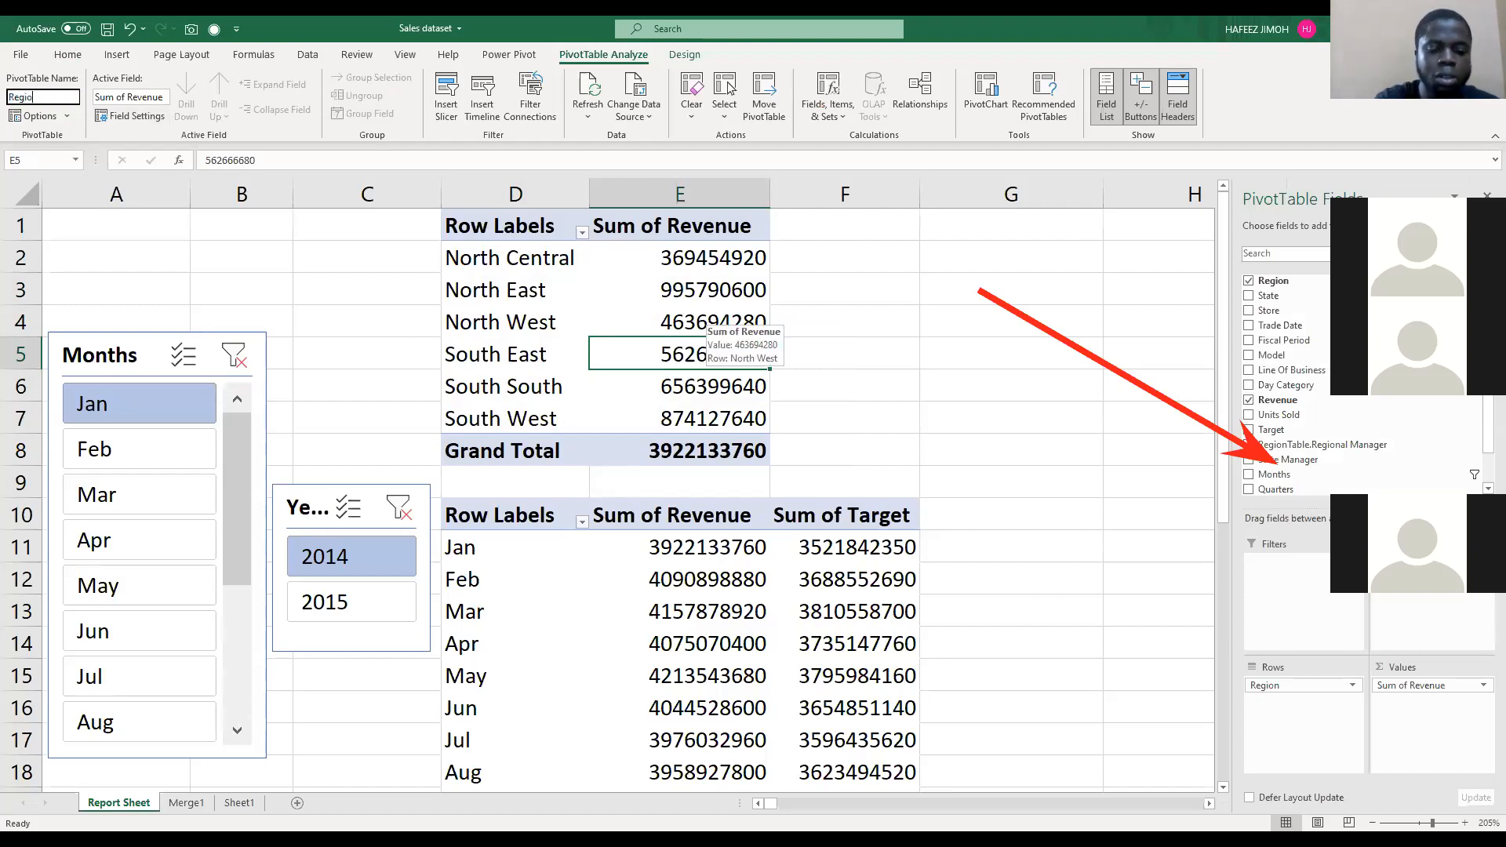
type("nPT")
key("Return")
Step: Rename the monthly revenue and target PivotTable as TrendPT
scroll(499, 360, "down", 2)
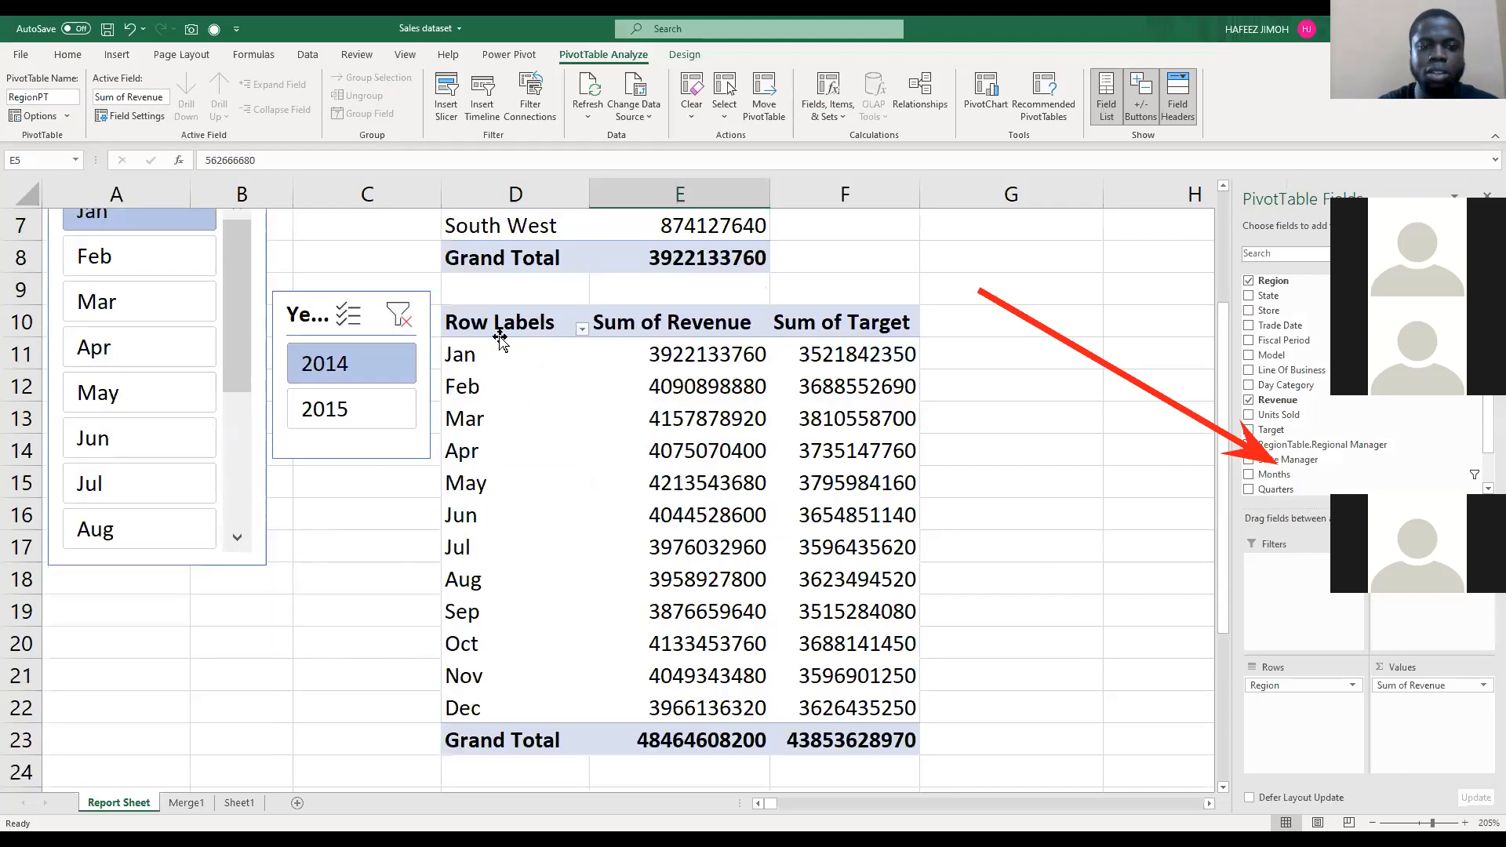
left_click_drag(505, 328, 807, 741)
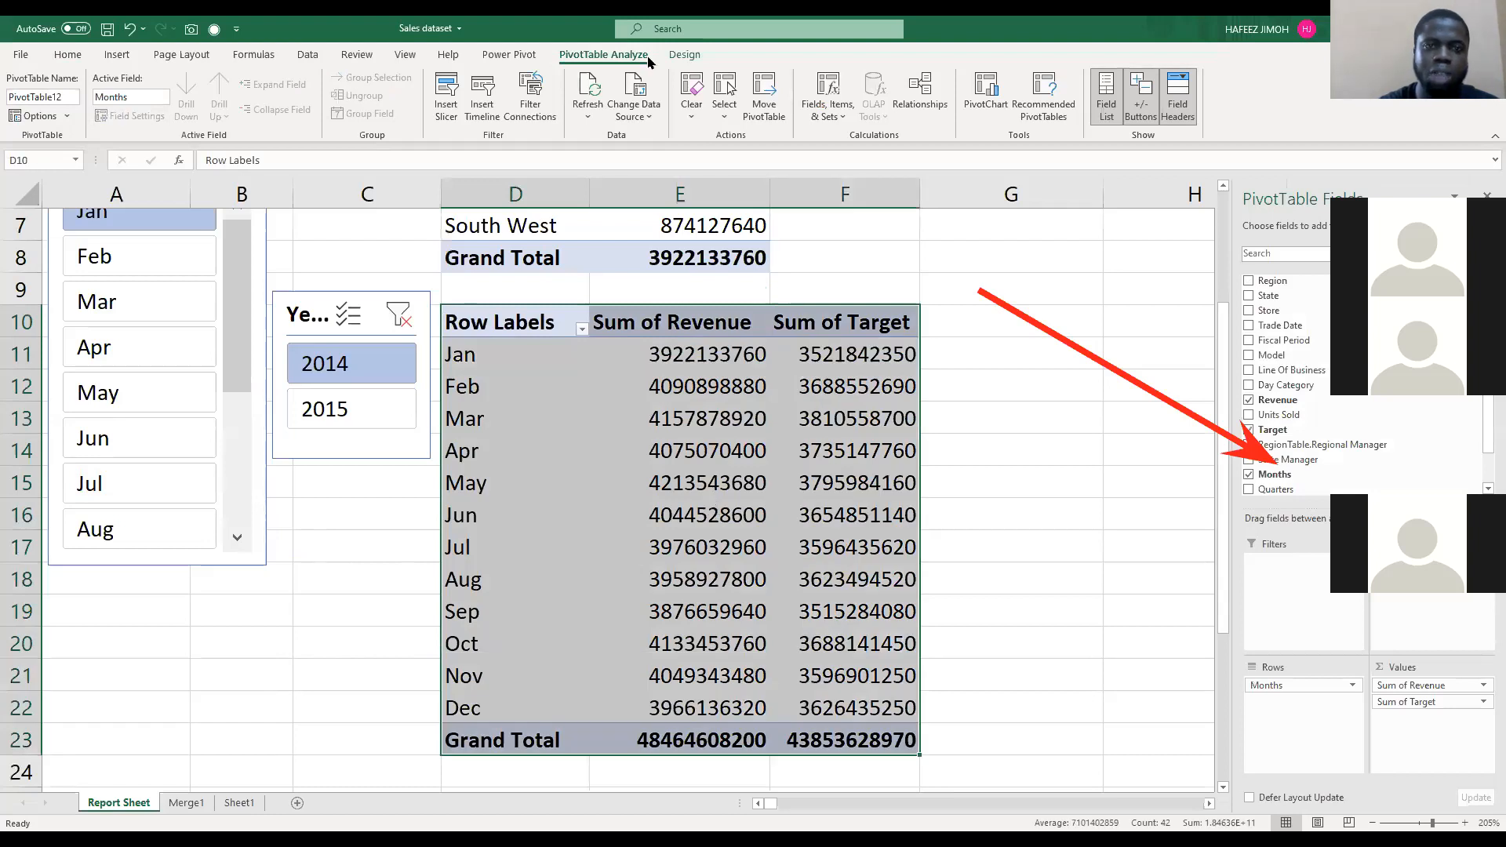
left_click(679, 514)
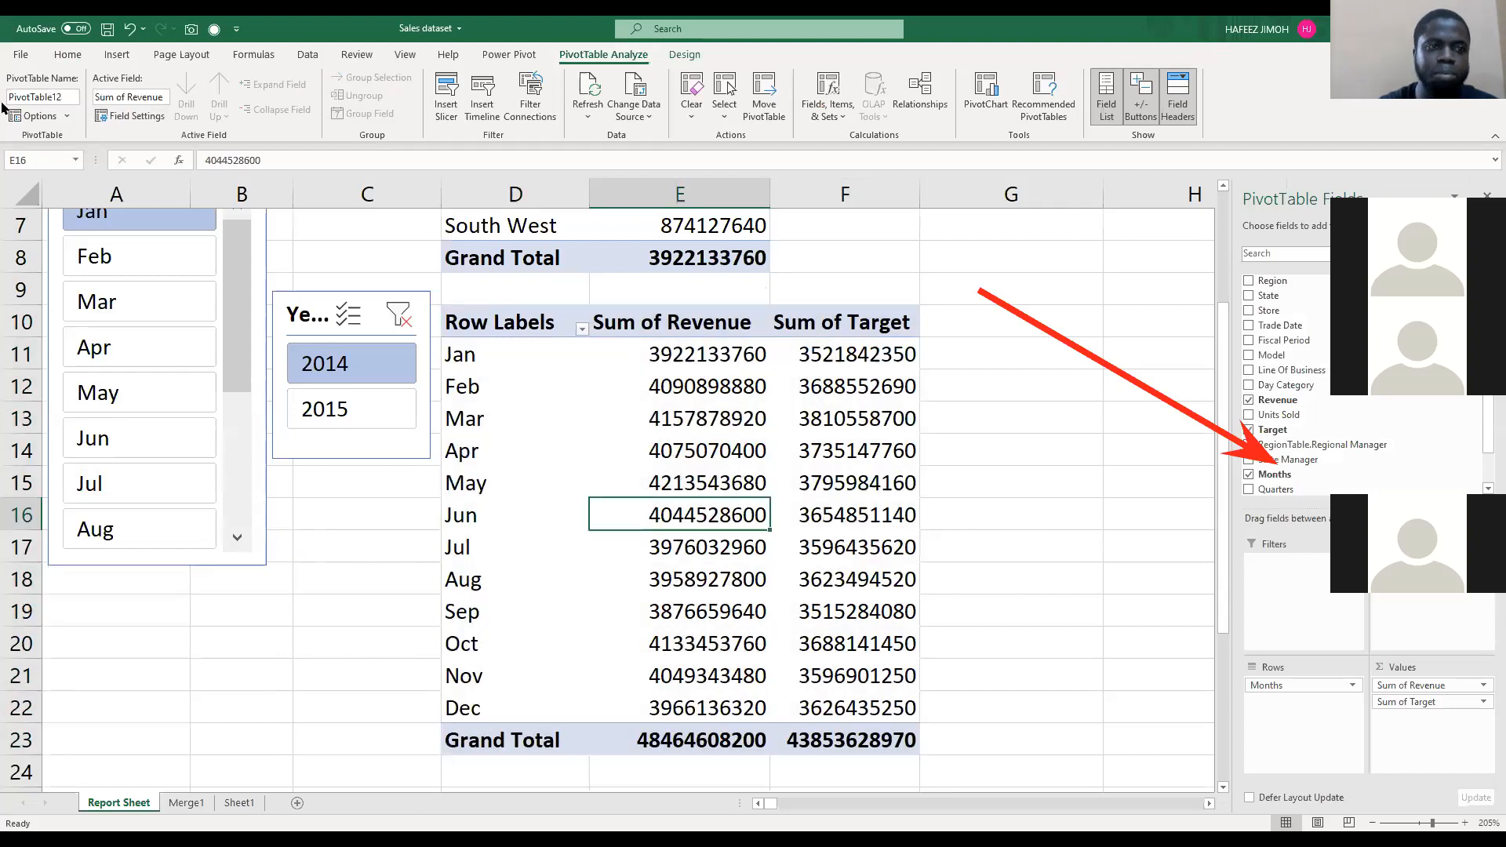
left_click(75, 97)
type("TrendPT")
key("Return")
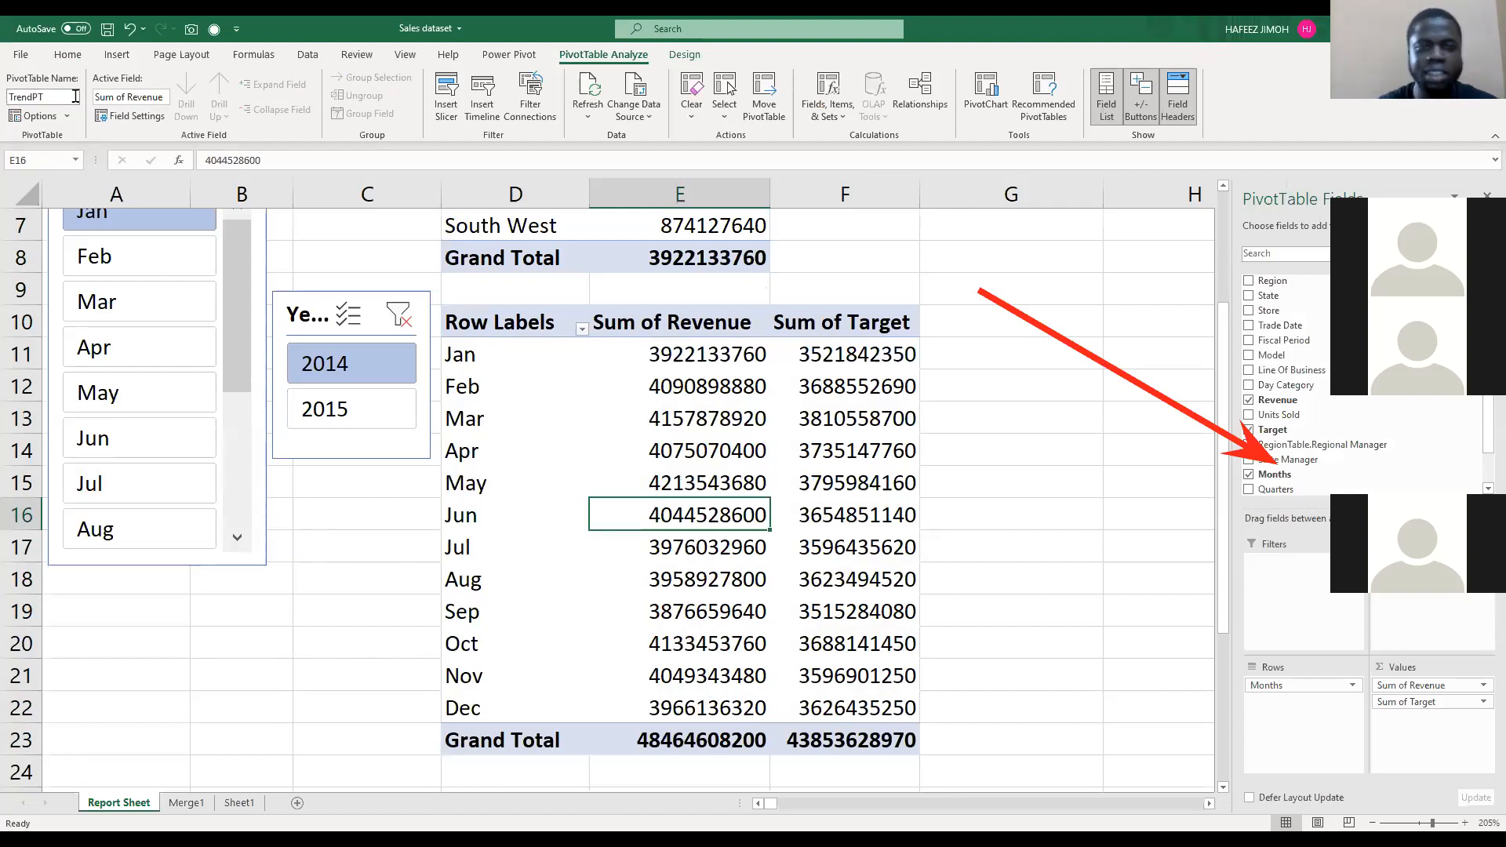
scroll(651, 431, "up", 2)
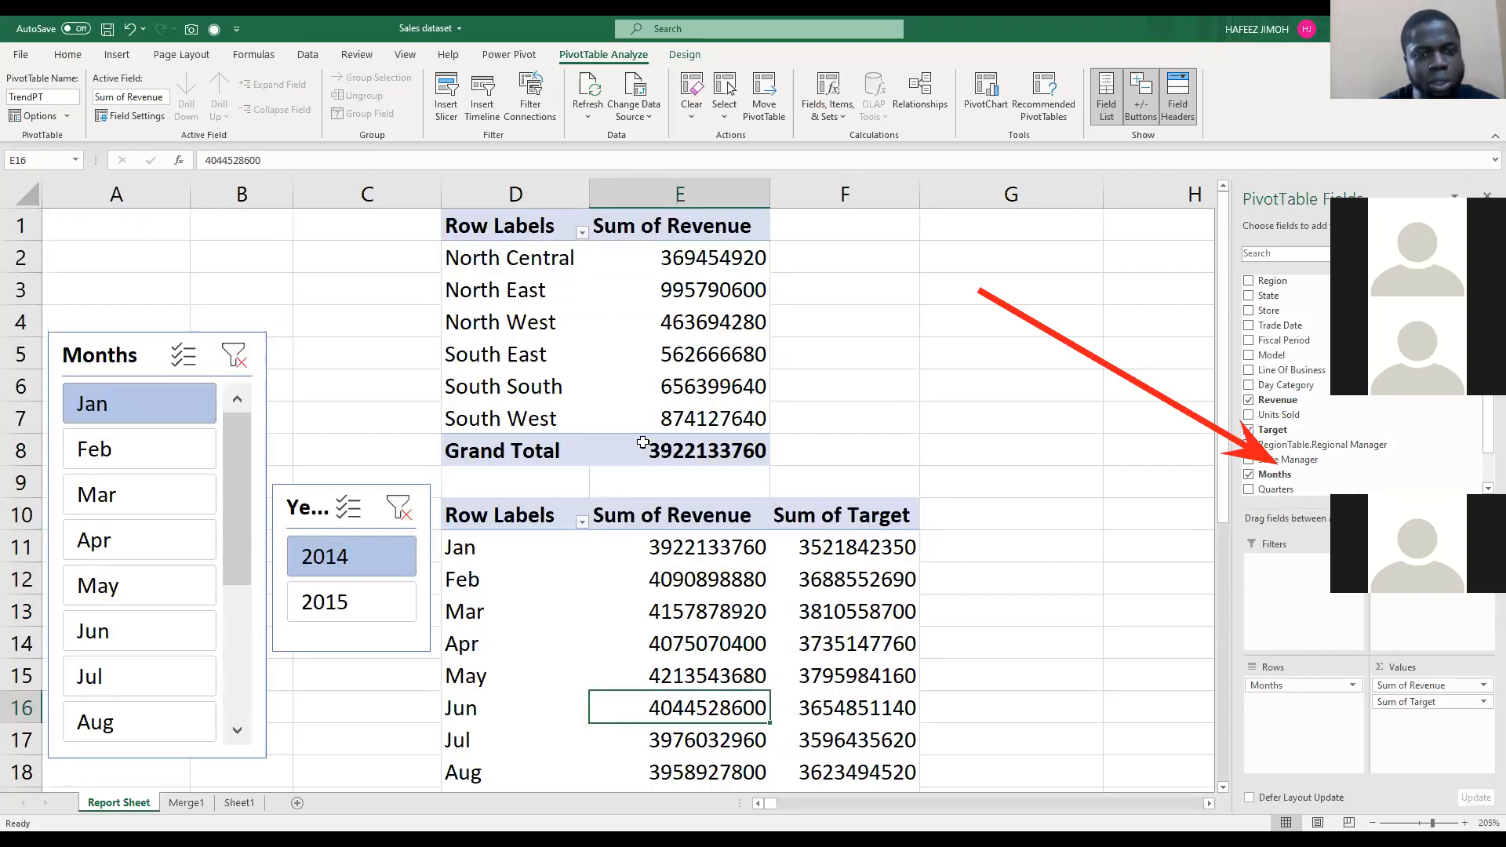
left_click_drag(646, 443, 650, 428)
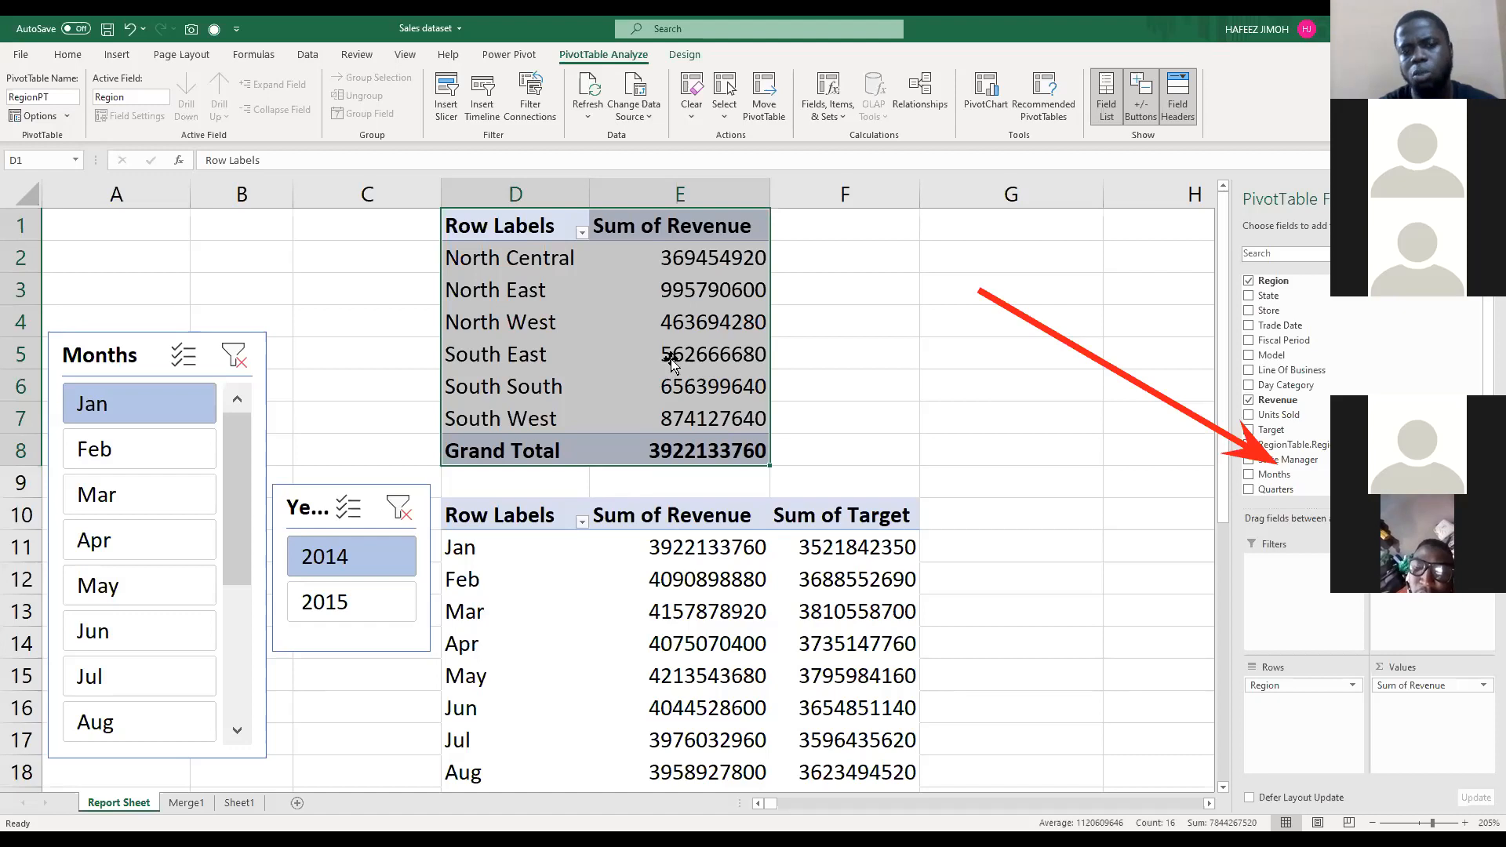
key("alt+F1")
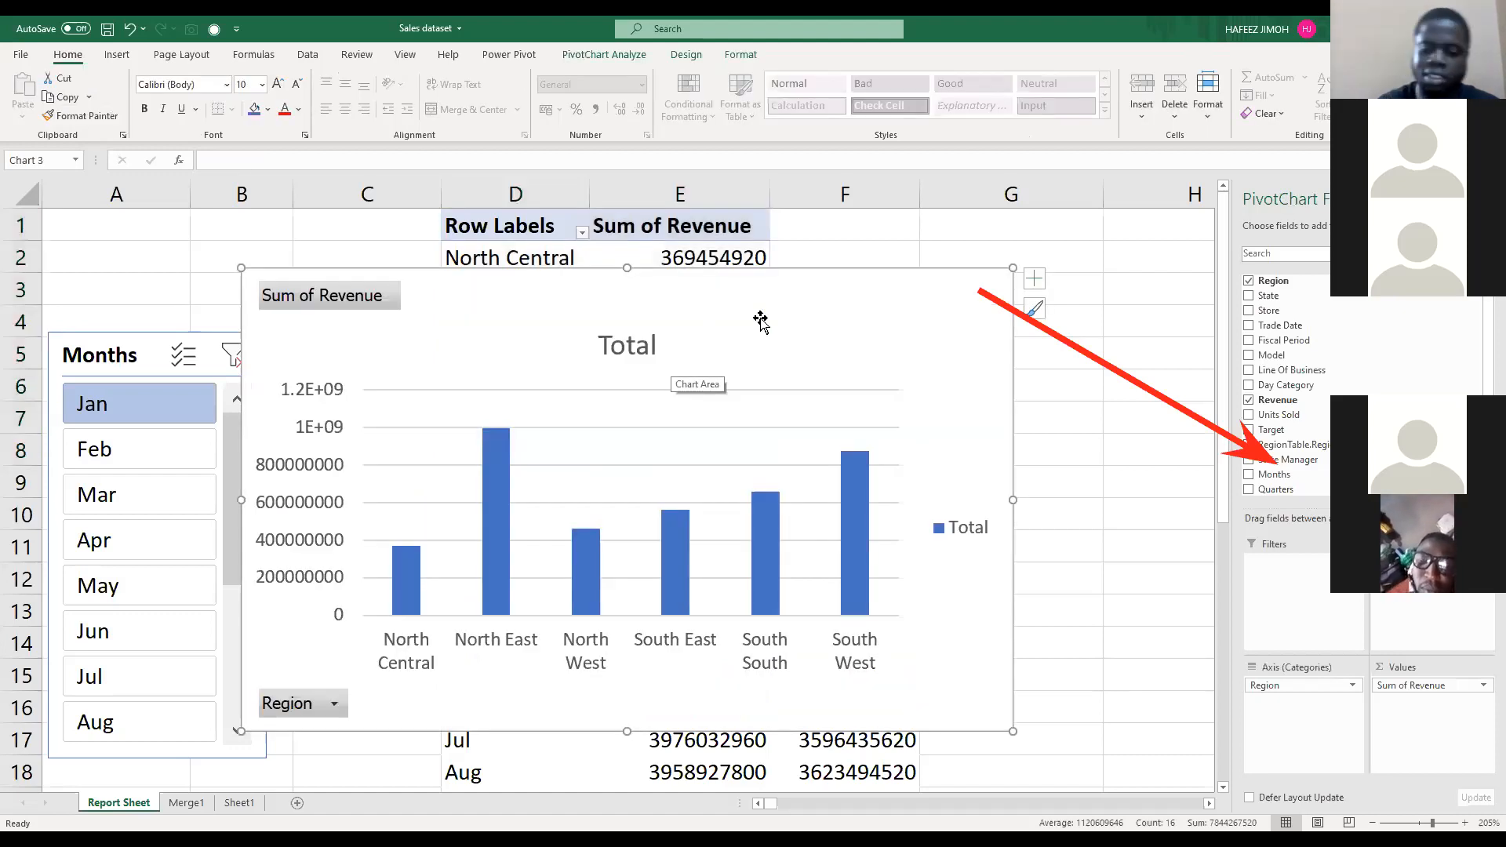
key("Delete")
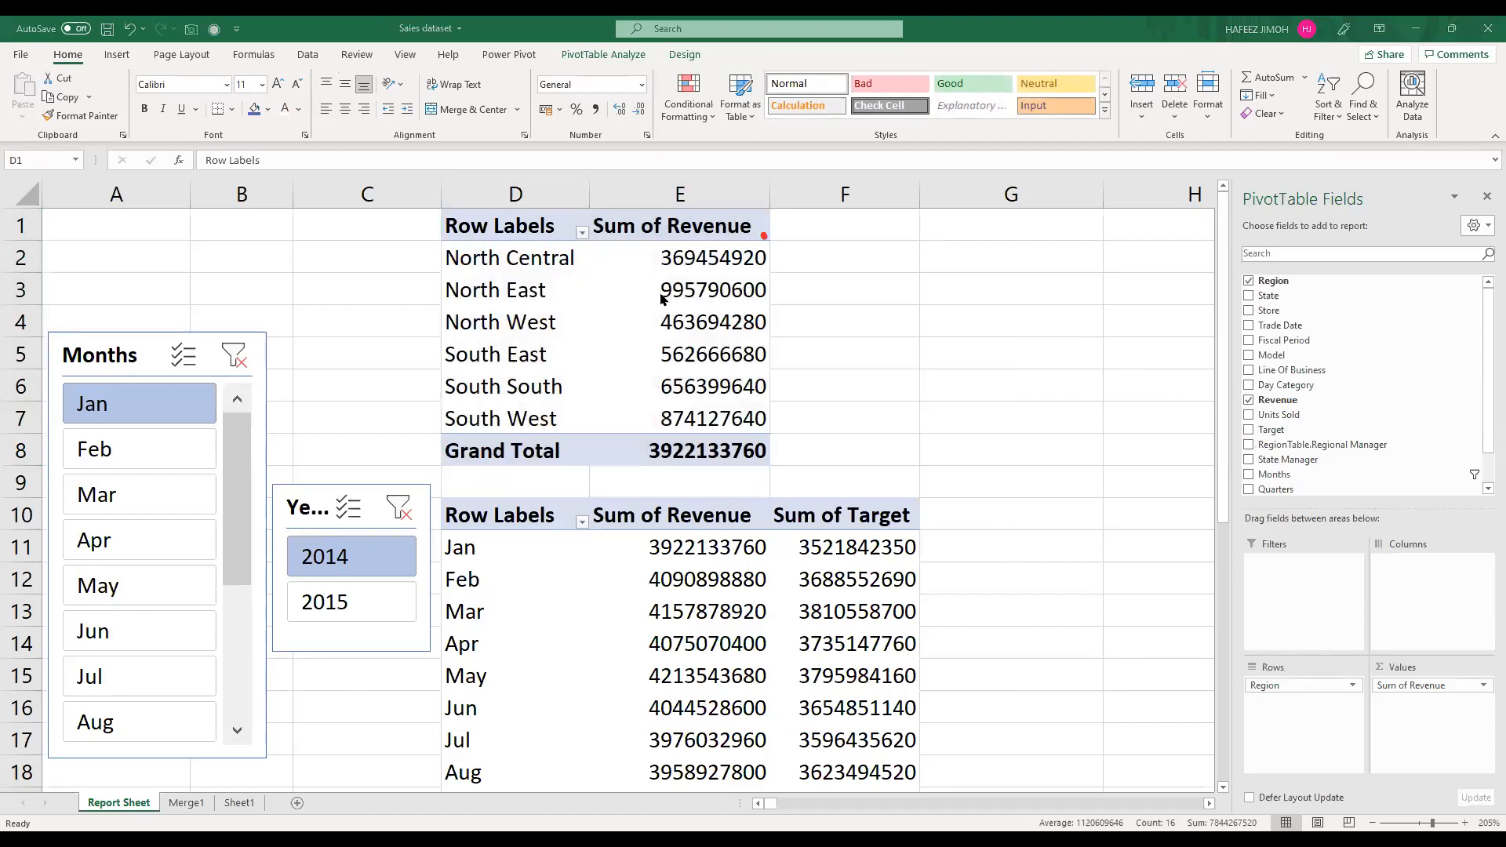
Step: Insert a column PivotChart of revenue by region, place it beside RegionPT and shrink it to end at about row 9
left_click(682, 424, "shift")
left_click(673, 362)
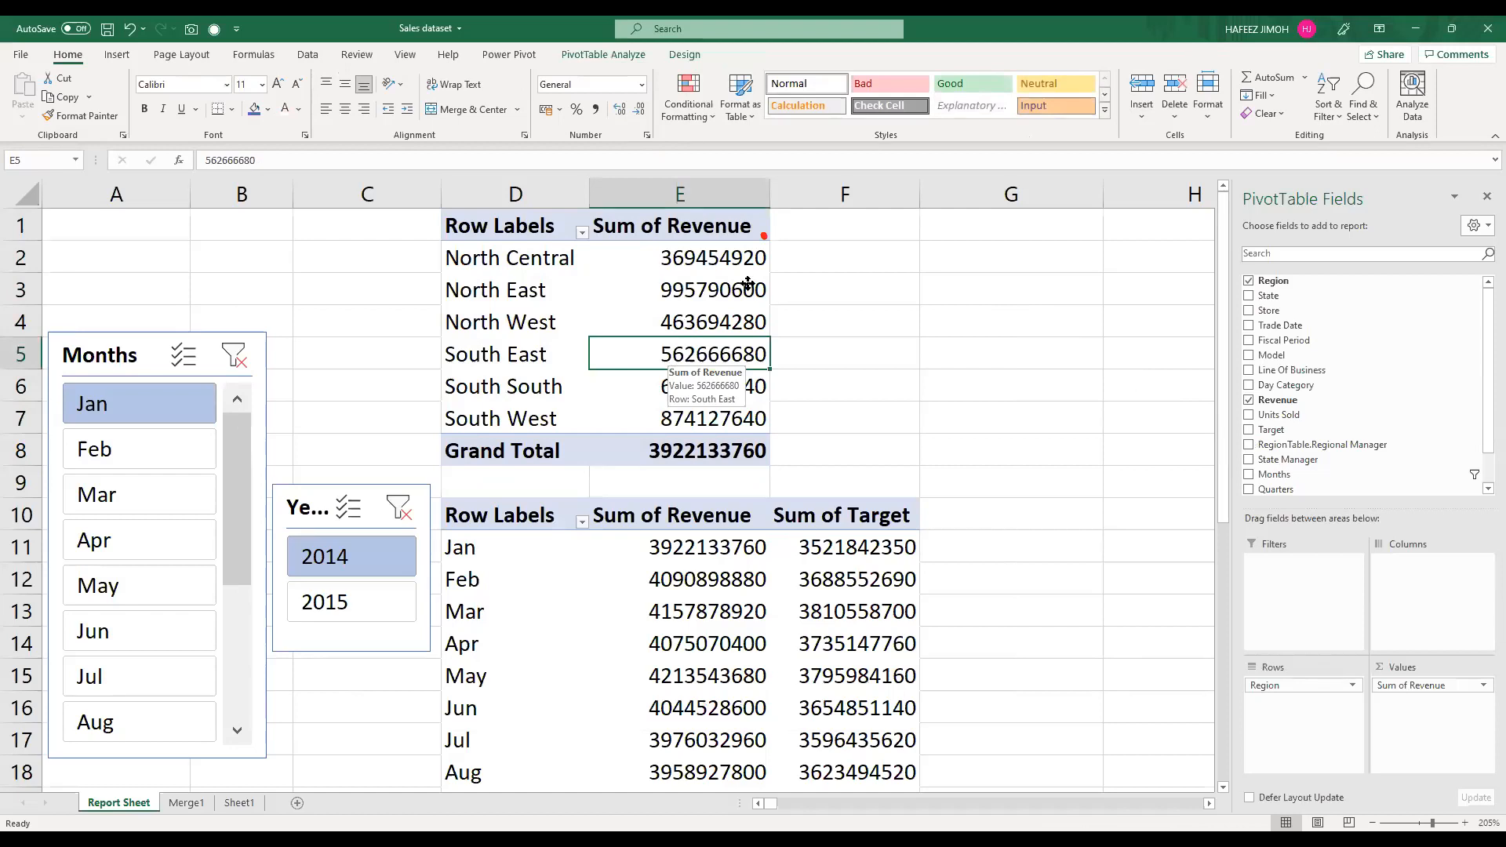
key("alt+F1")
left_click_drag(1098, 230, 1080, 235)
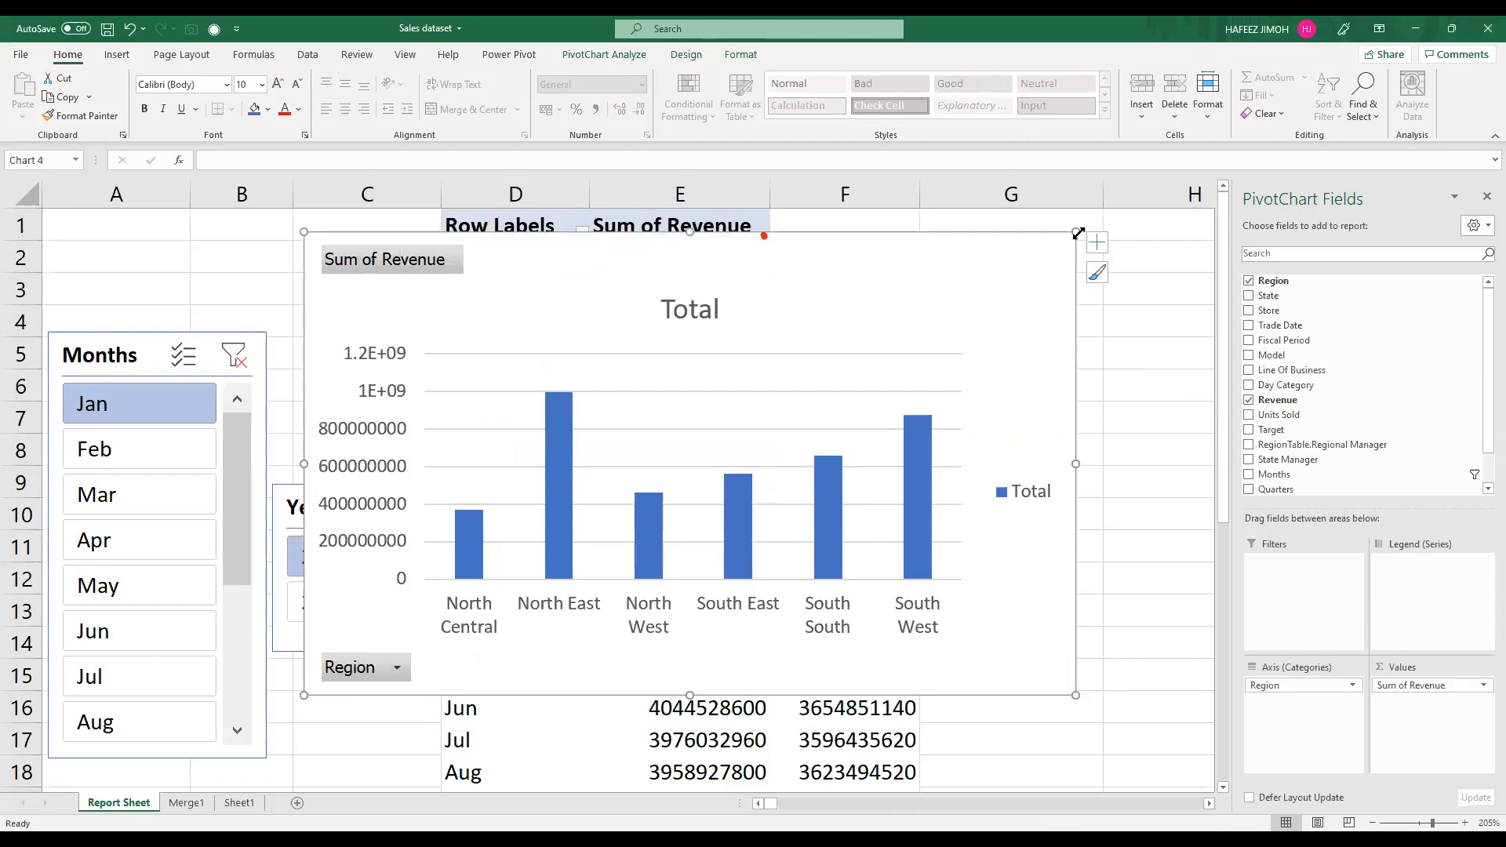
left_click_drag(849, 336, 1296, 226)
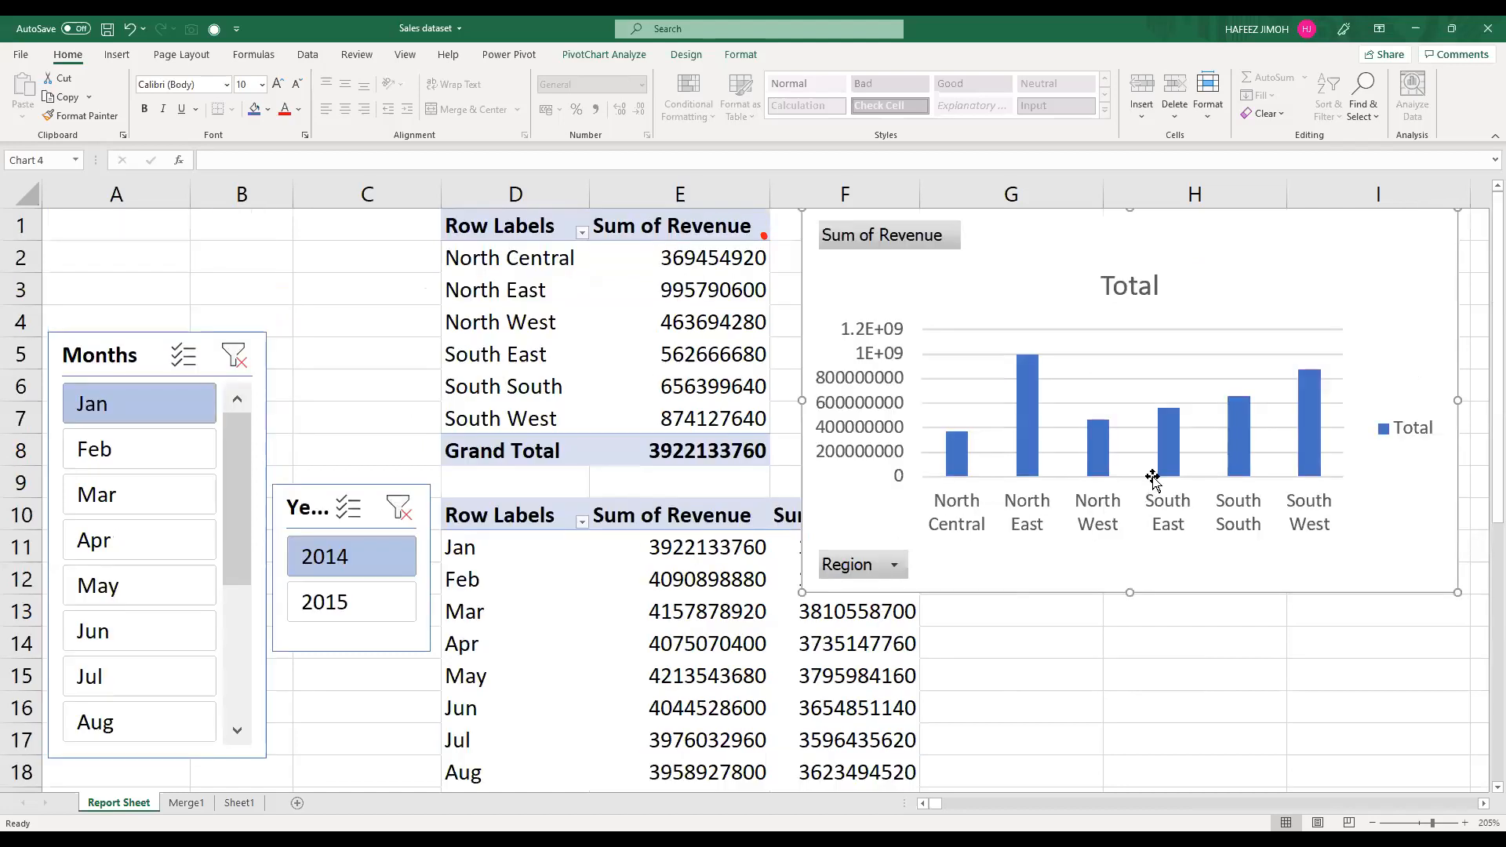
left_click_drag(1129, 592, 1152, 477)
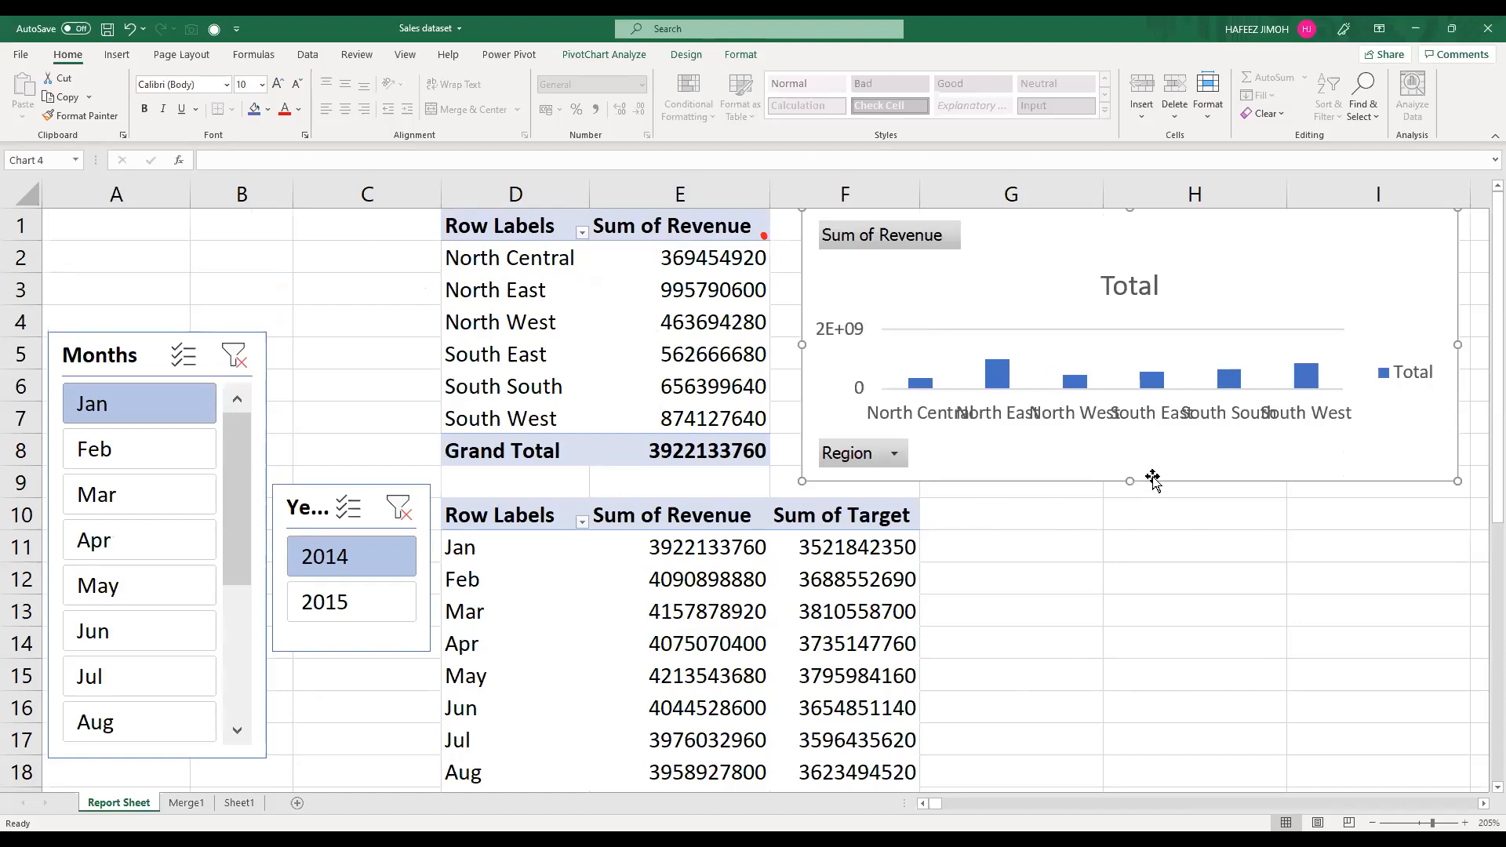
Step: Add a new worksheet after Merge1 and name it Dashboard
left_click(233, 805)
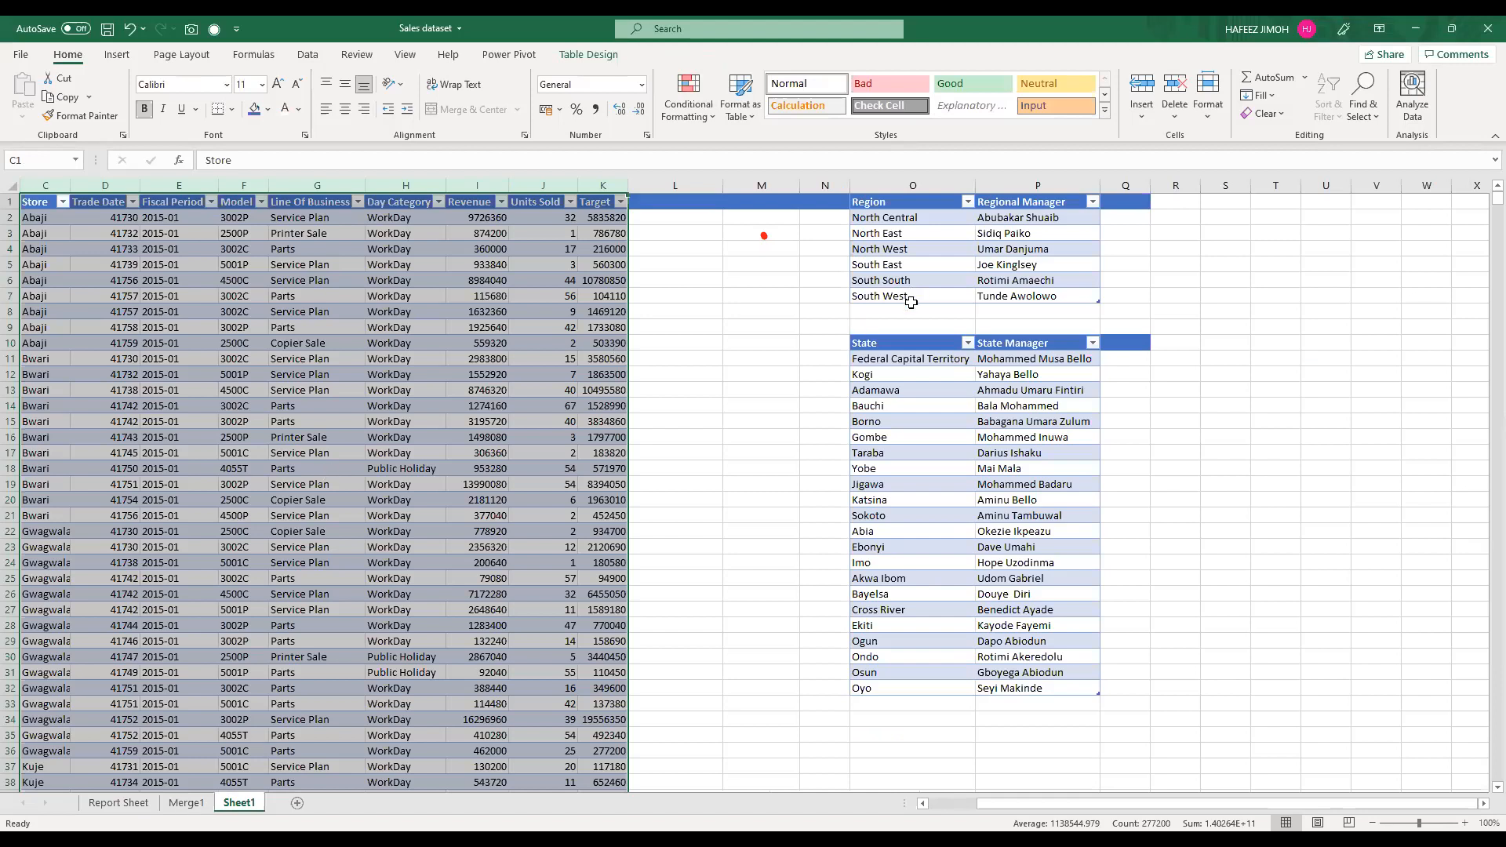
left_click(186, 804)
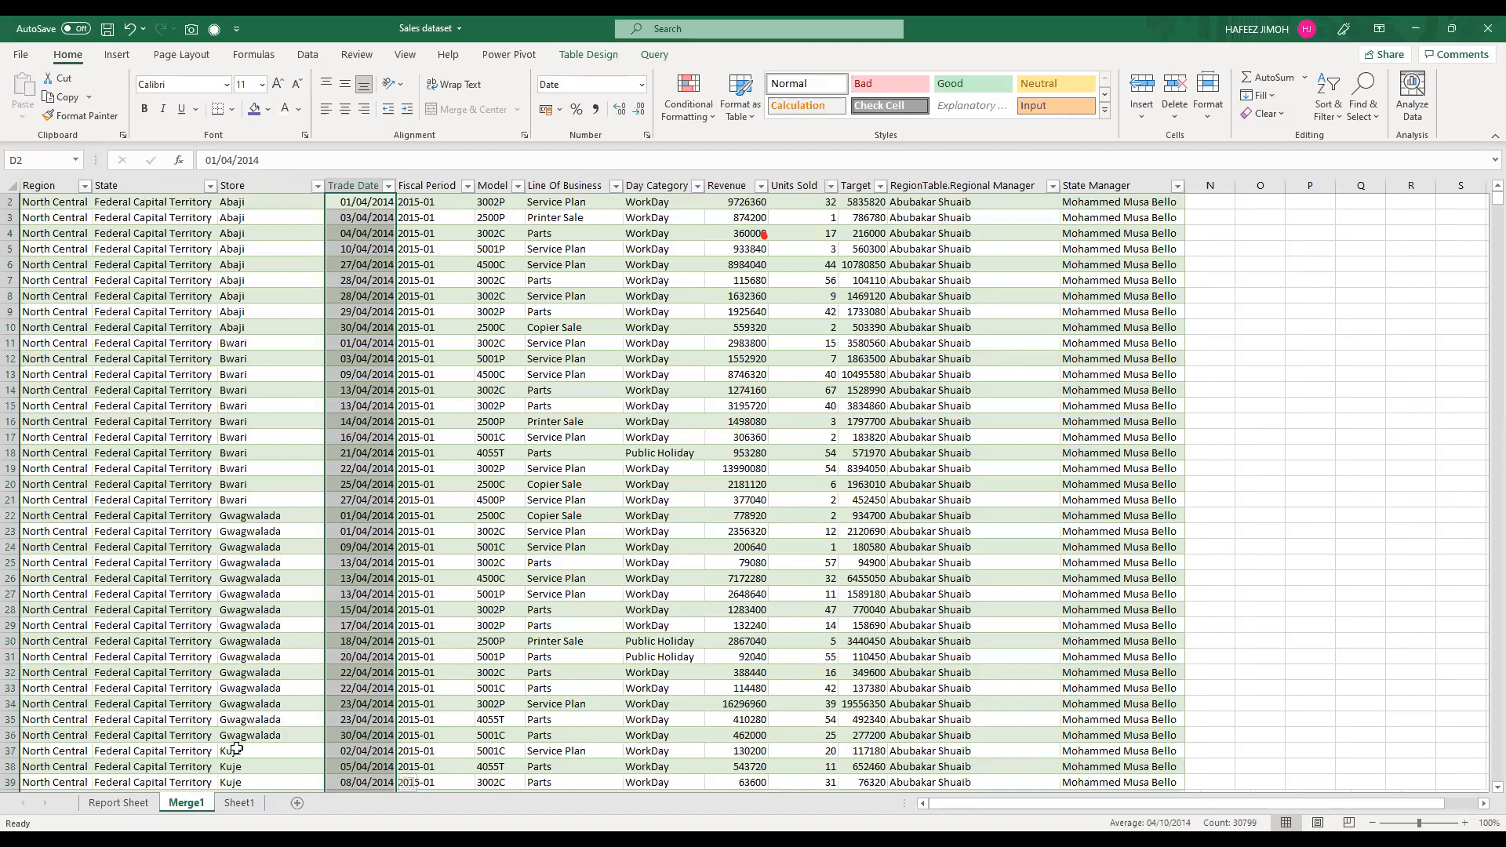
left_click(295, 802)
double_click(253, 804)
type("Dashboard")
key("Return")
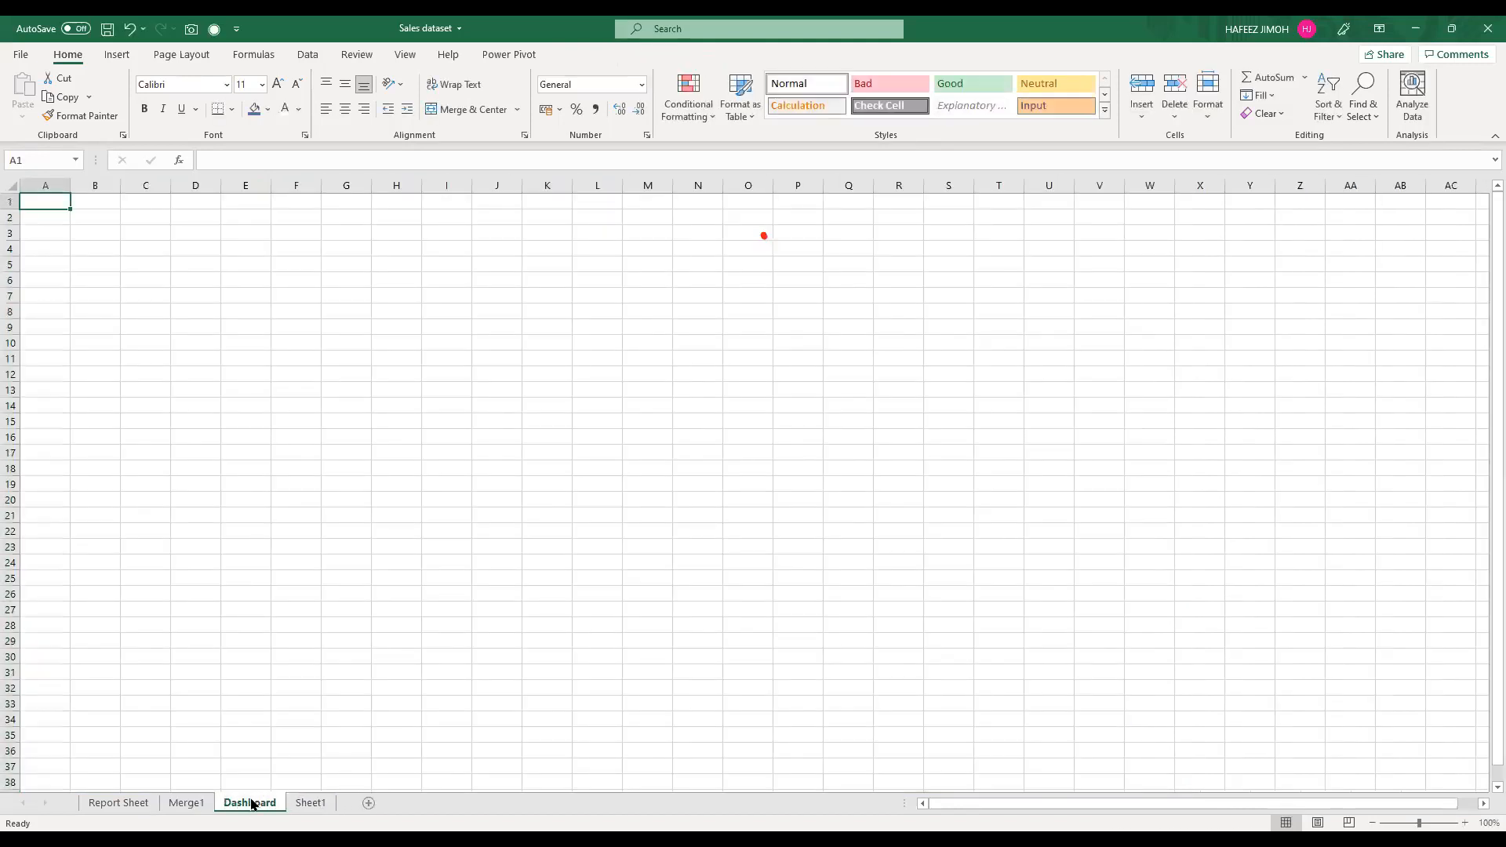
Step: On Report Sheet, switch the Years slicer to 2015, and clear the filters of both the Years and Months slicers
left_click(140, 807)
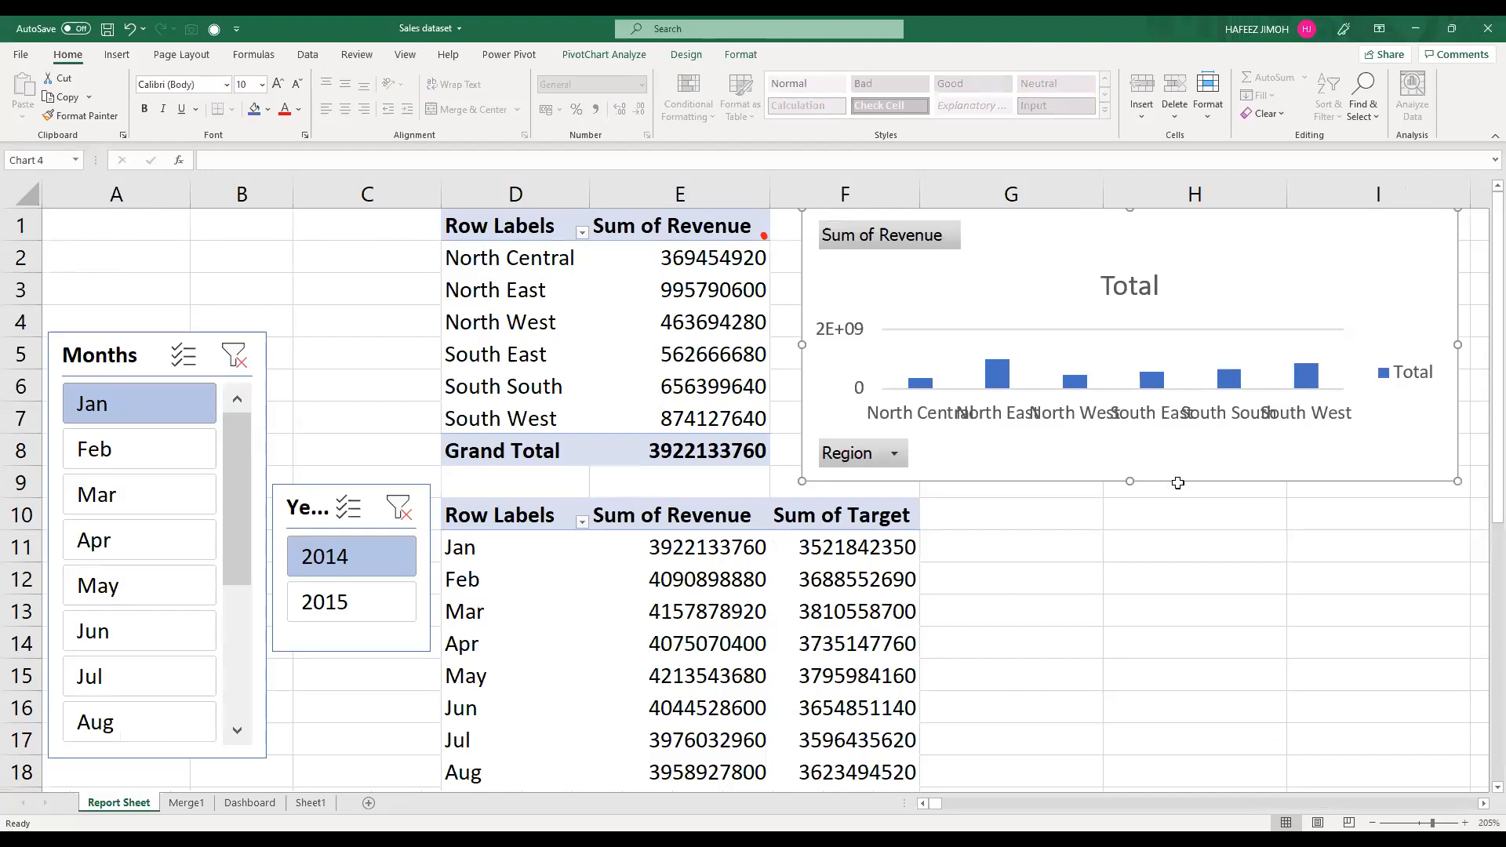
scroll(1176, 480, "down", 1)
scroll(585, 346, "down", 1)
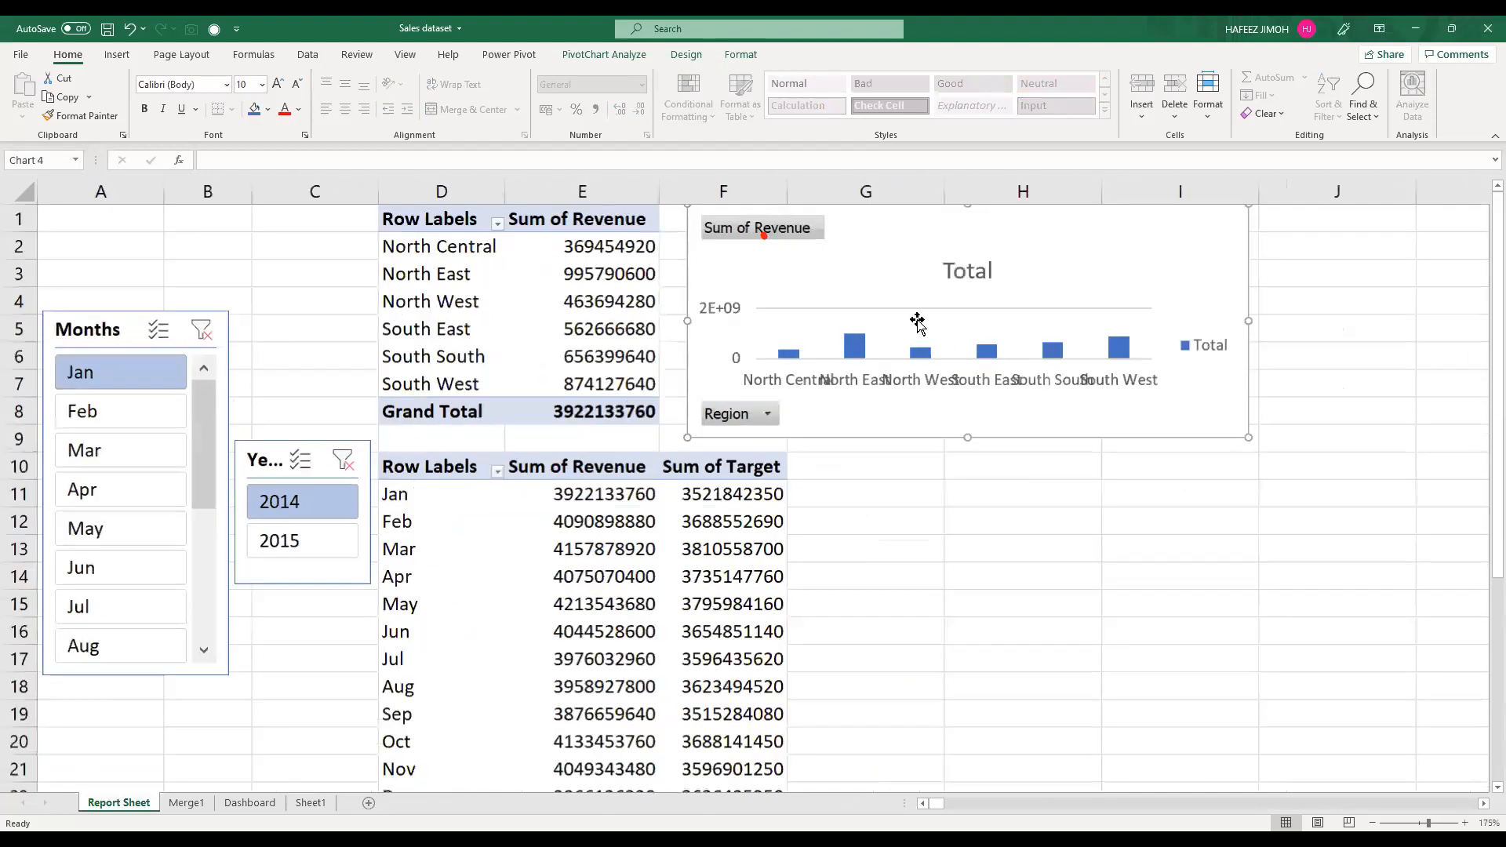
left_click(285, 549)
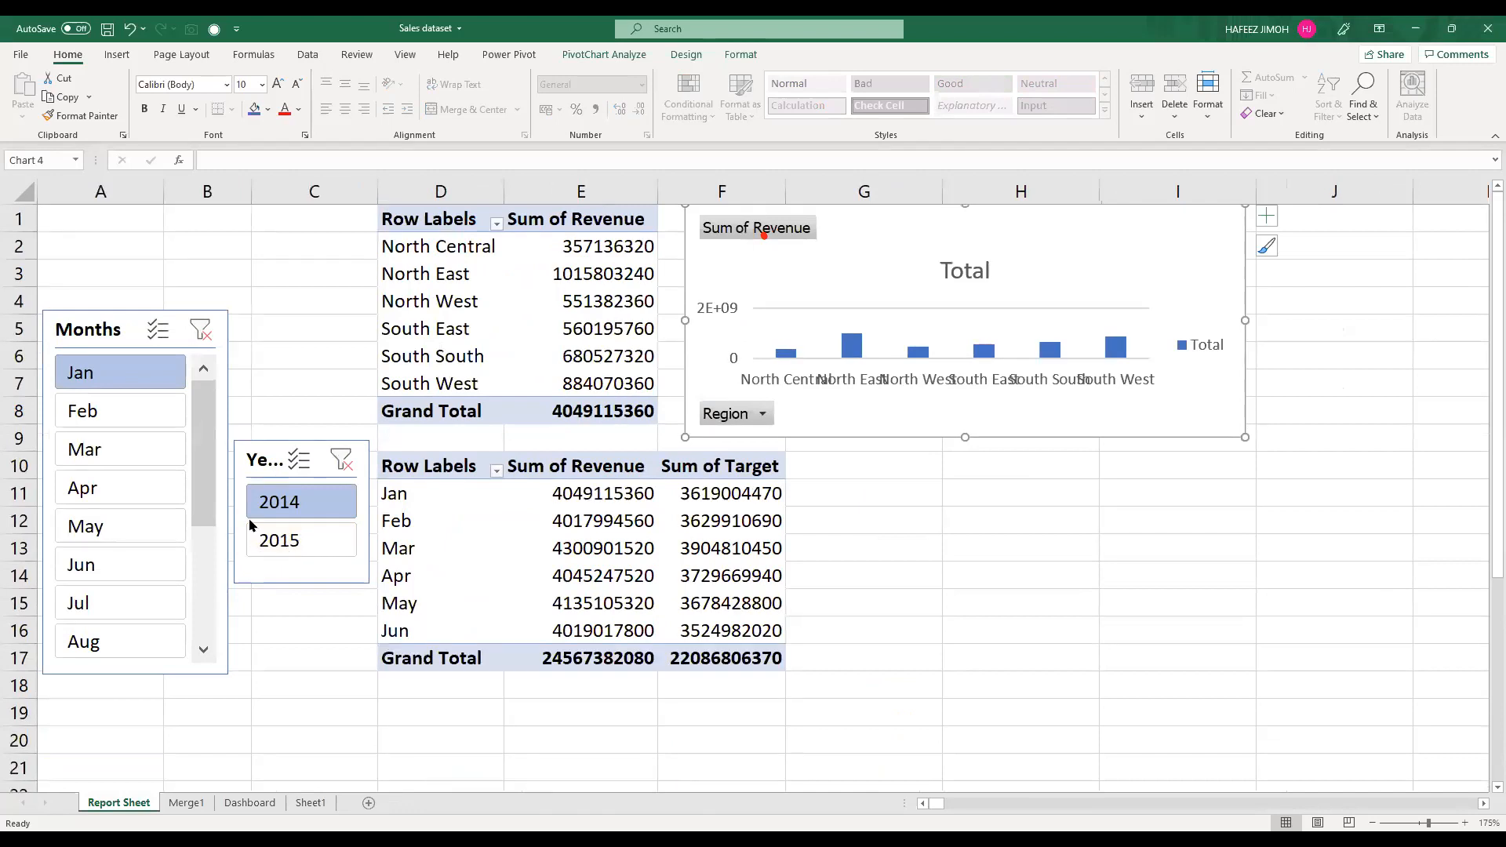
left_click(343, 463)
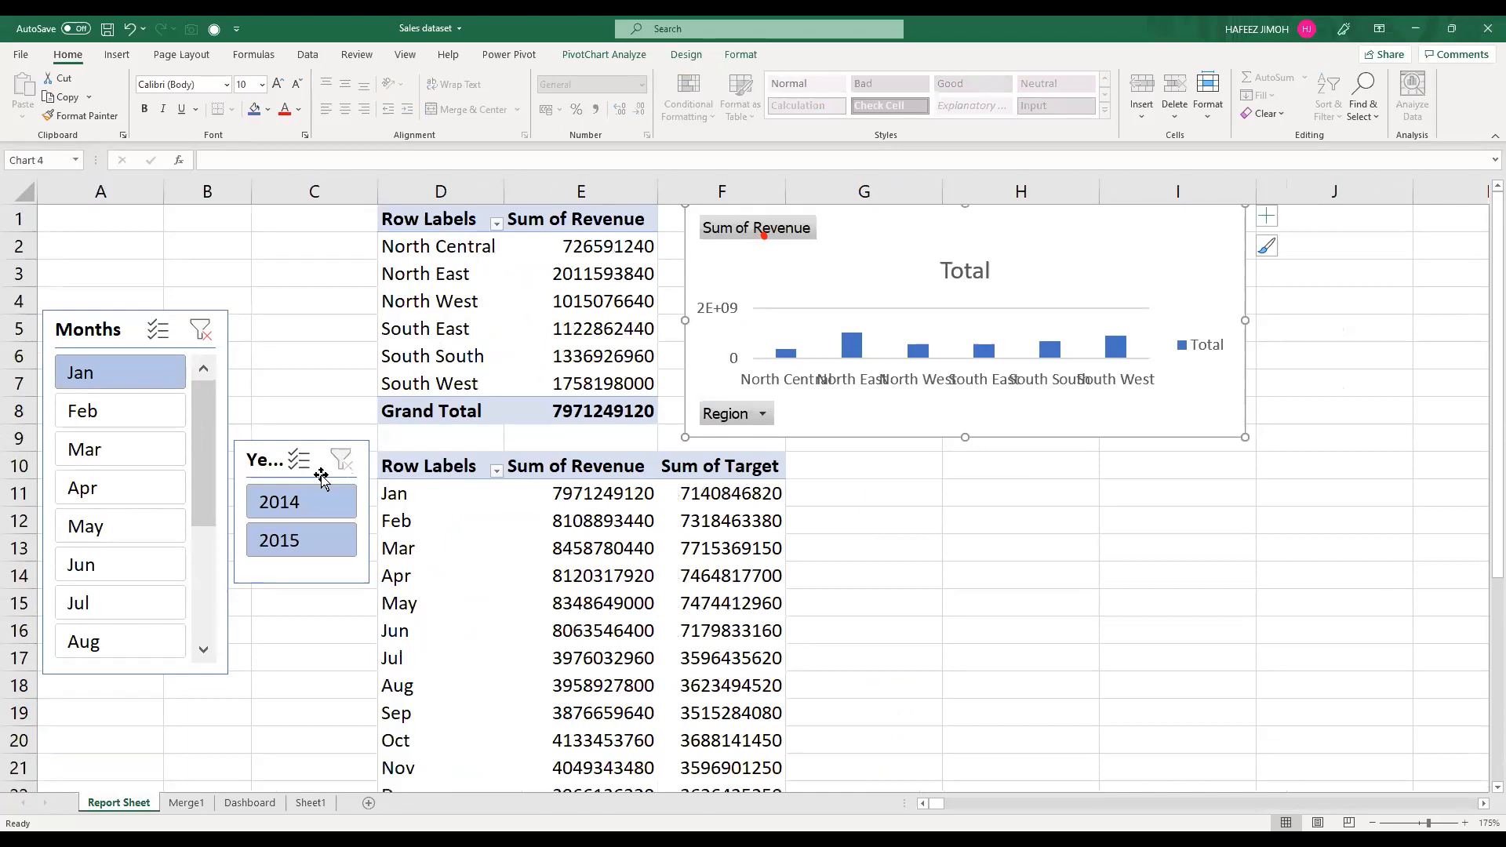
left_click(203, 336)
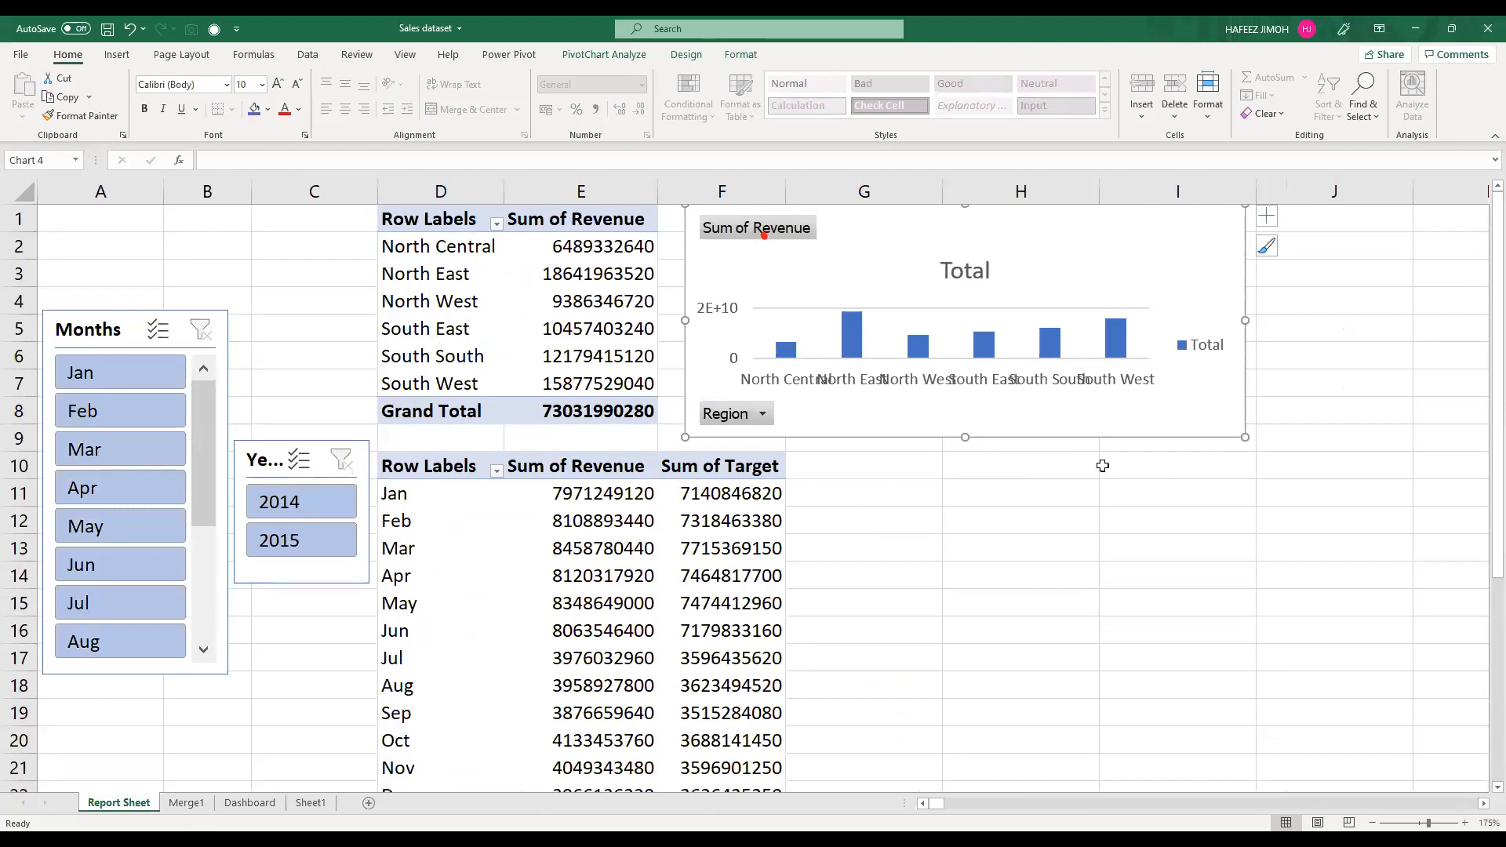
Step: Resize the region PivotChart to span about G1 to J13 and remove it from Report Sheet
left_click_drag(683, 437, 1013, 448)
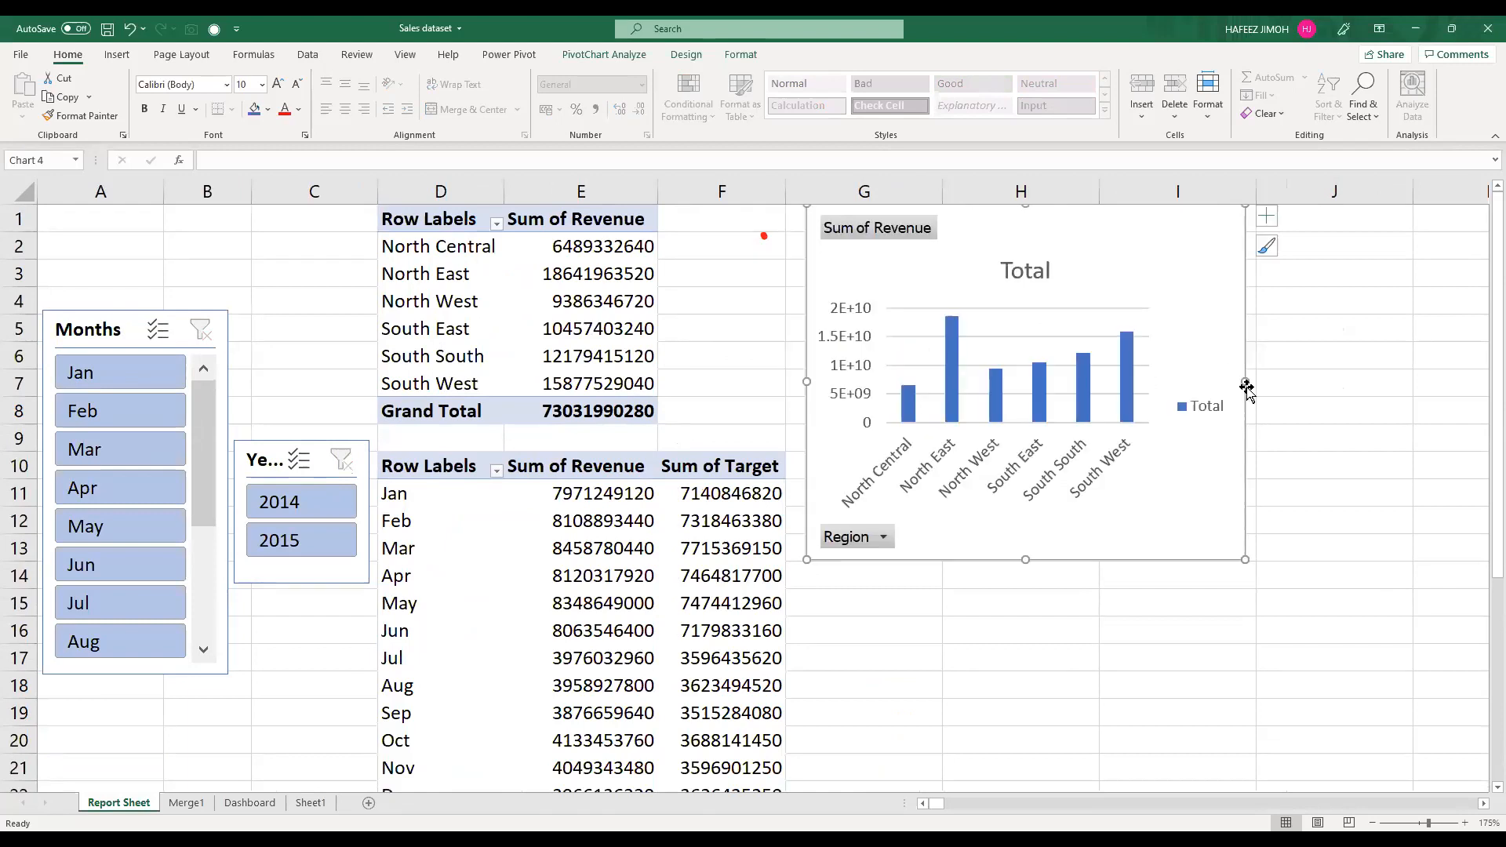
left_click_drag(1324, 380, 1340, 381)
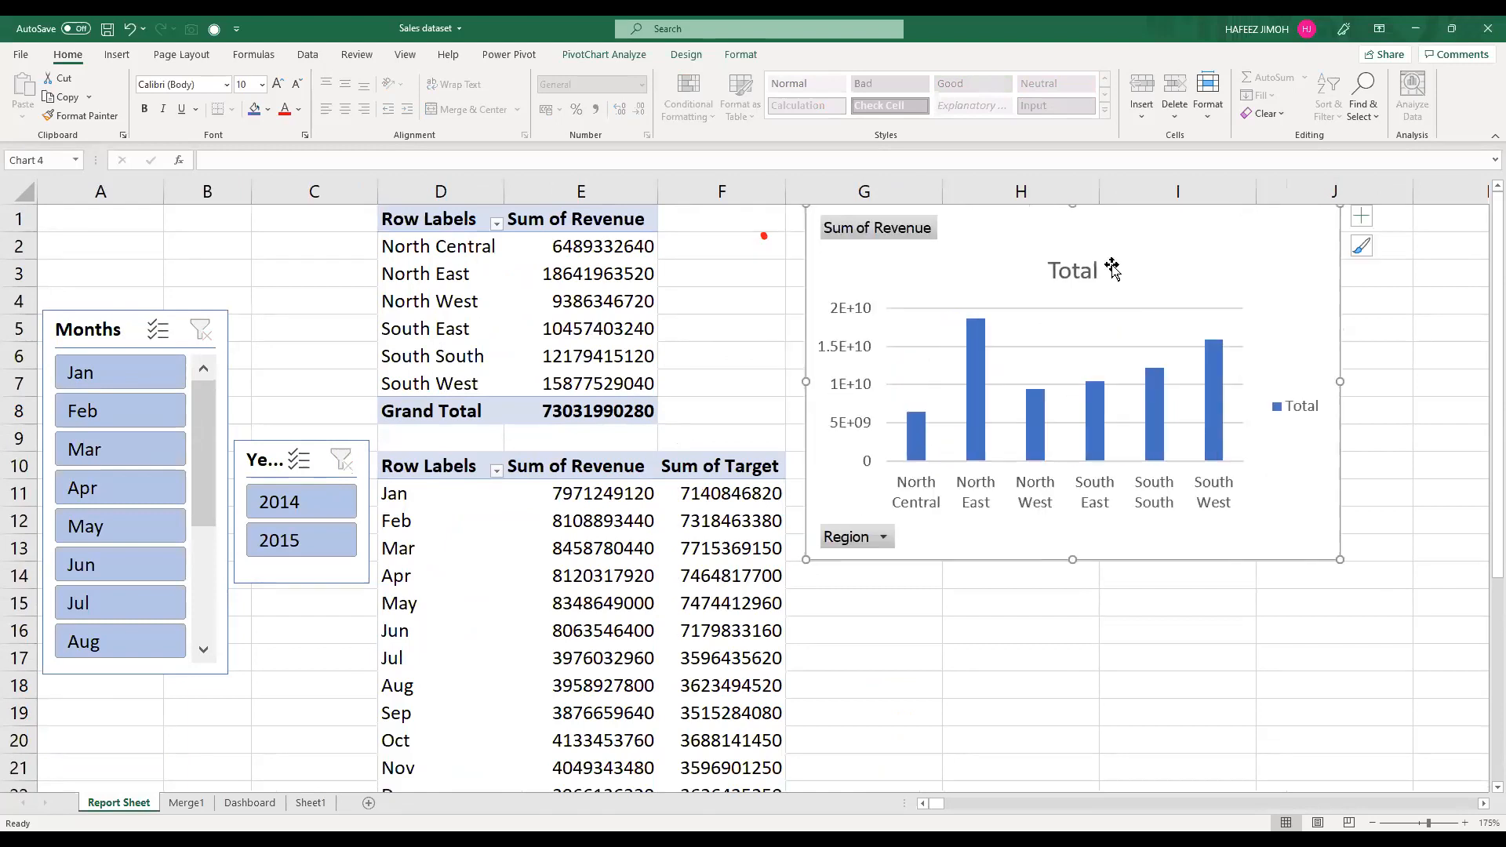
key("Delete")
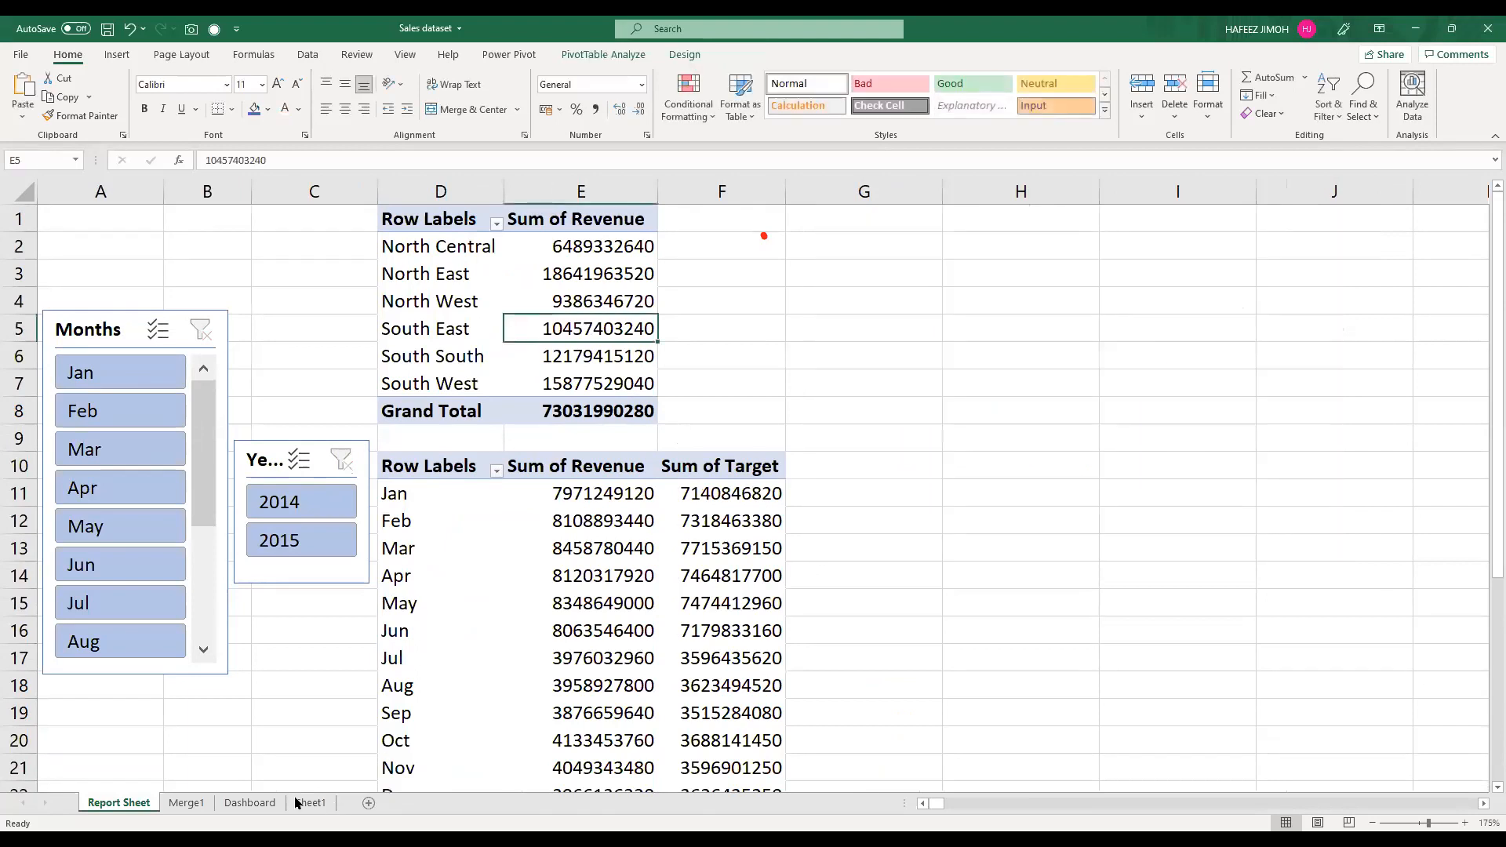
Step: Paste the region PivotChart onto the Dashboard sheet, widen it slightly and place it at about D5 to J17
left_click(271, 802)
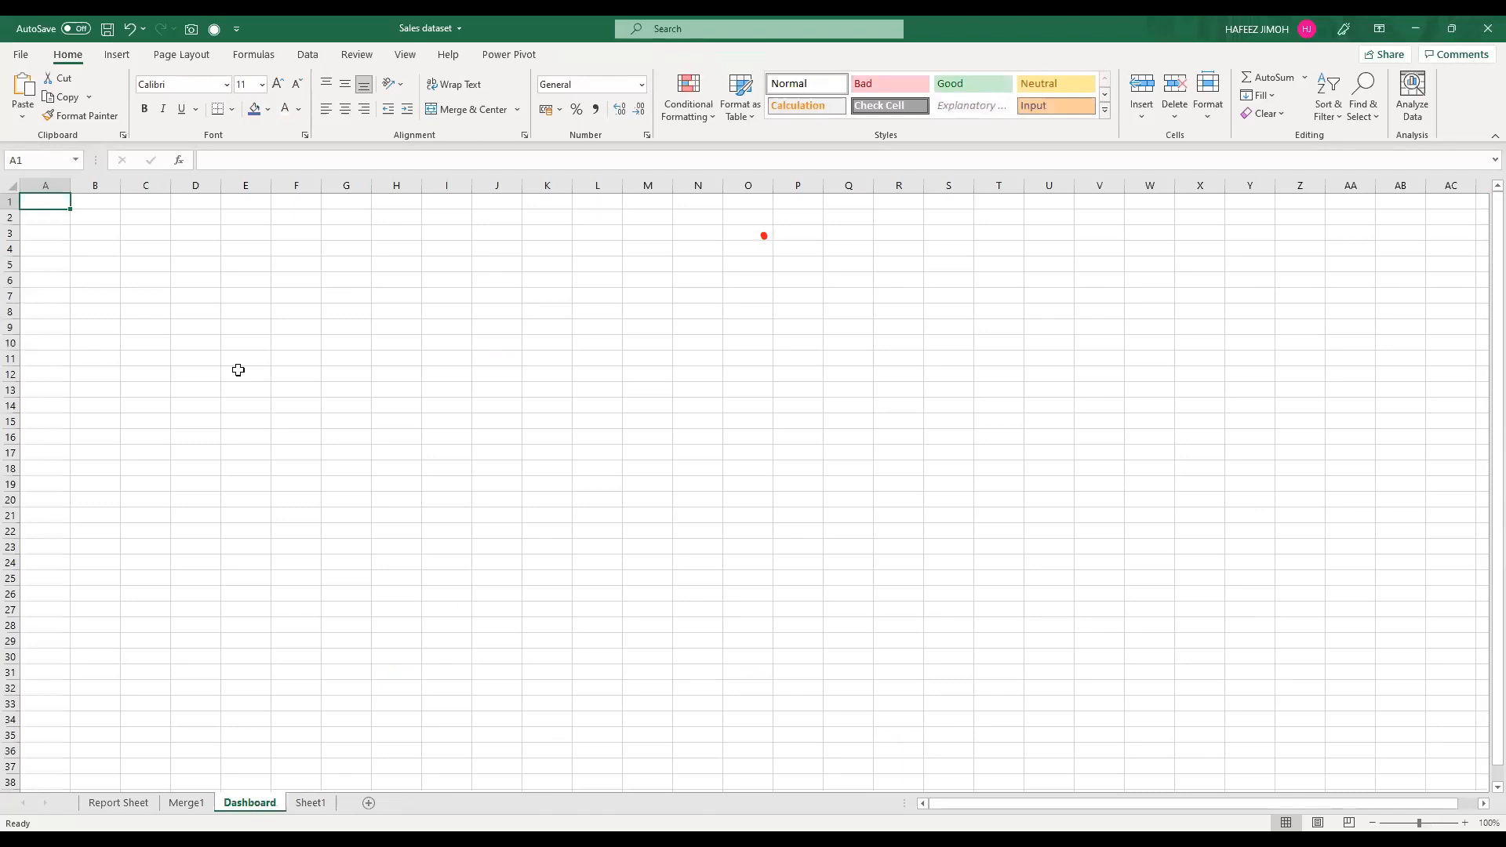
key("ctrl+v")
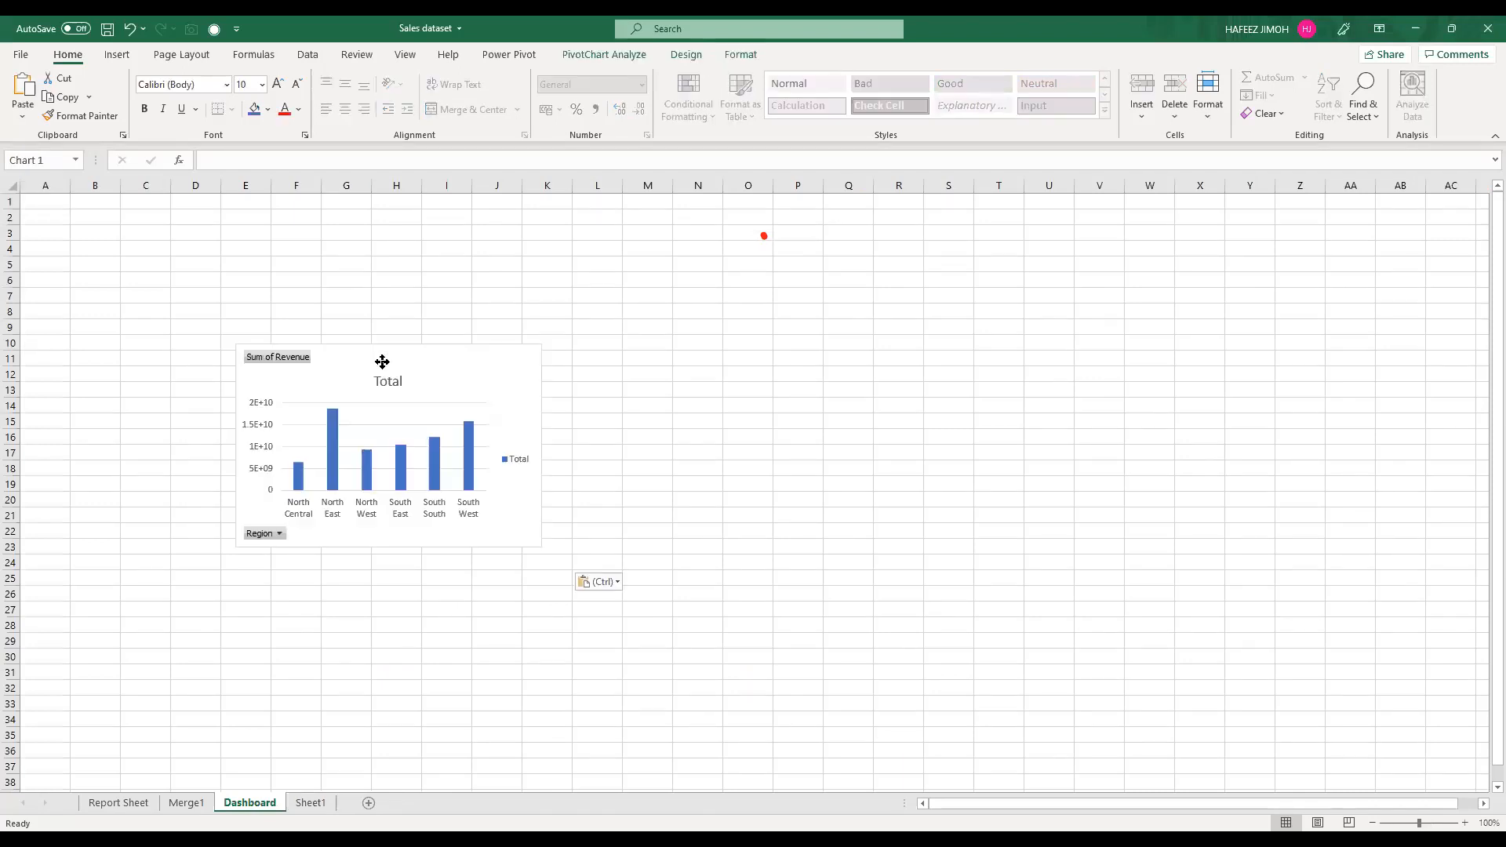
left_click_drag(525, 511, 575, 512)
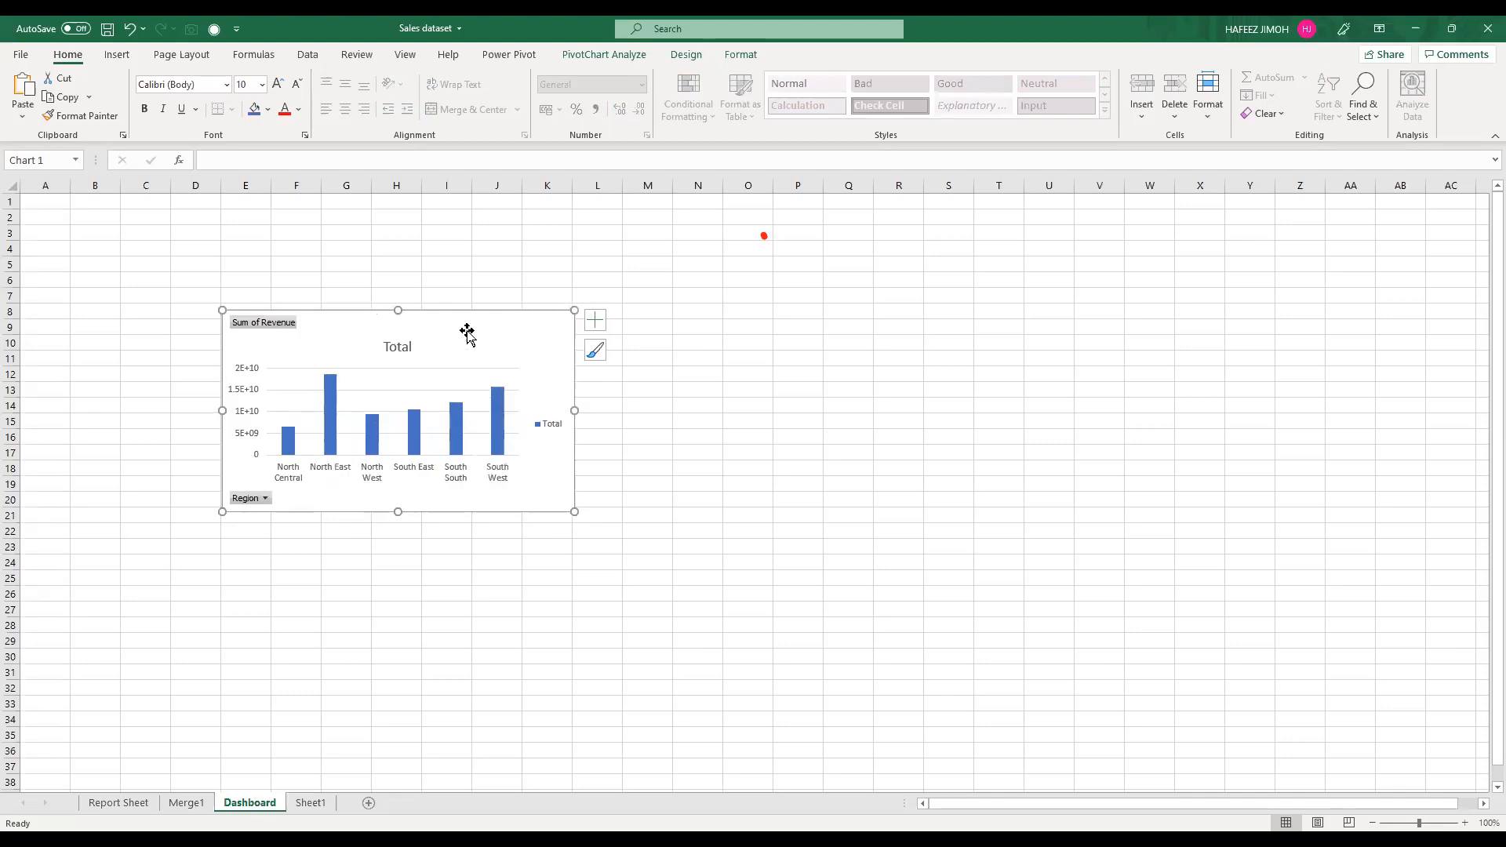
left_click_drag(409, 284, 409, 283)
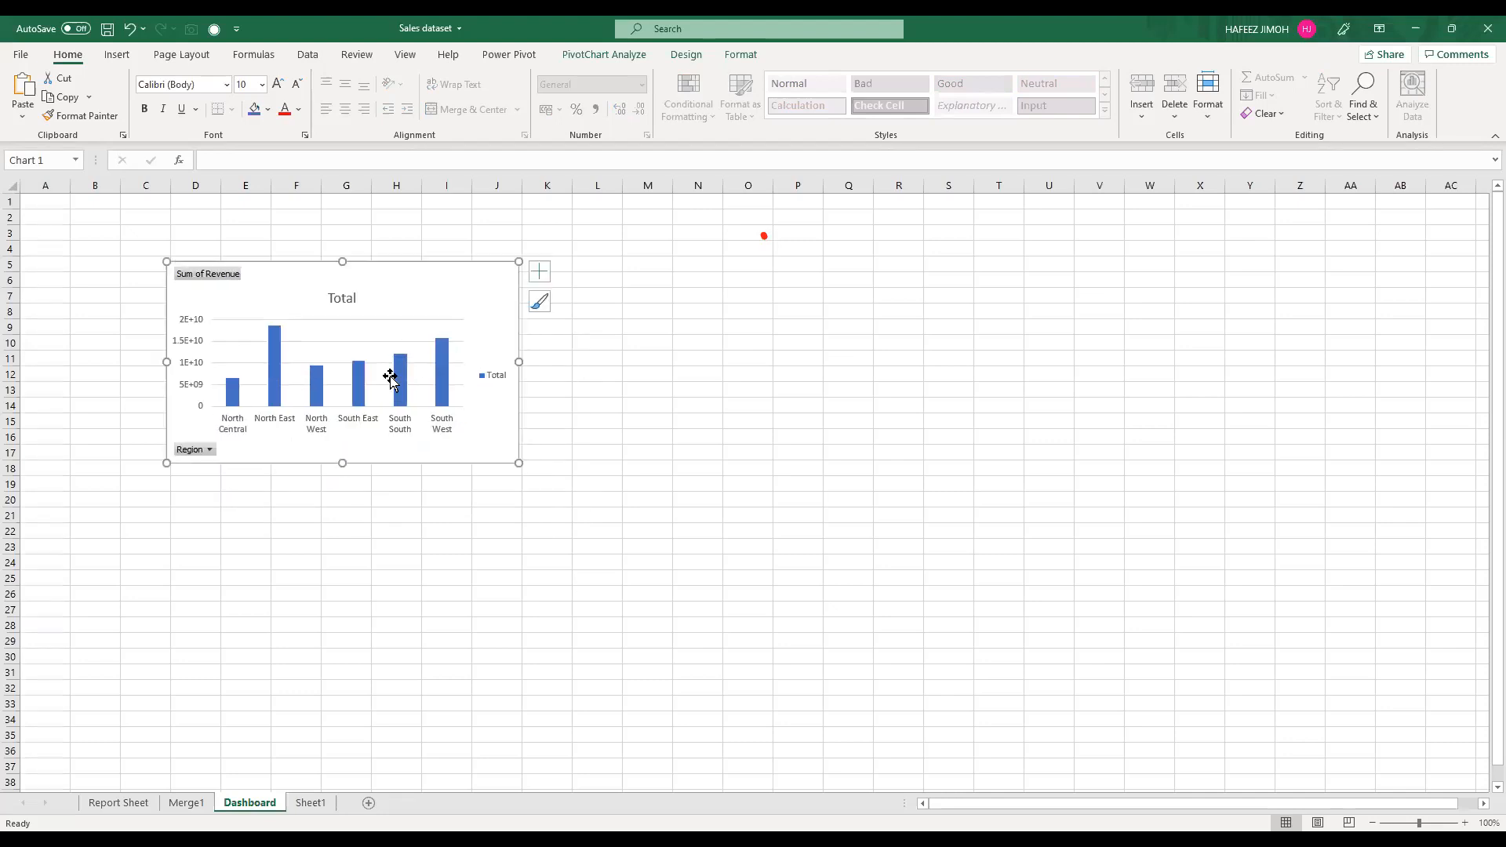
Step: Hide the value field button on the region chart and remove its legend
right_click(469, 288)
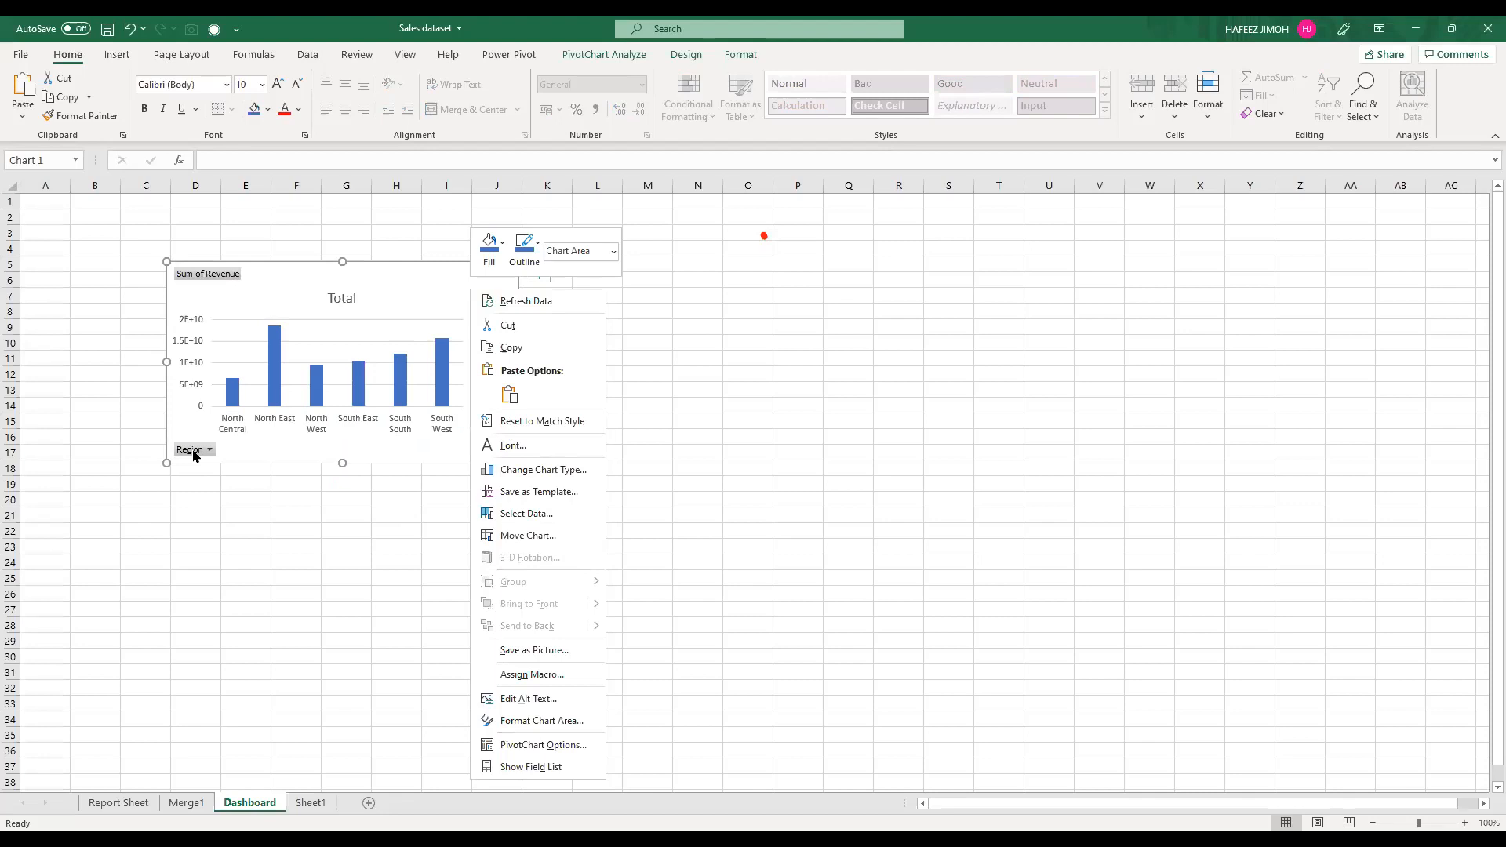
left_click(193, 453)
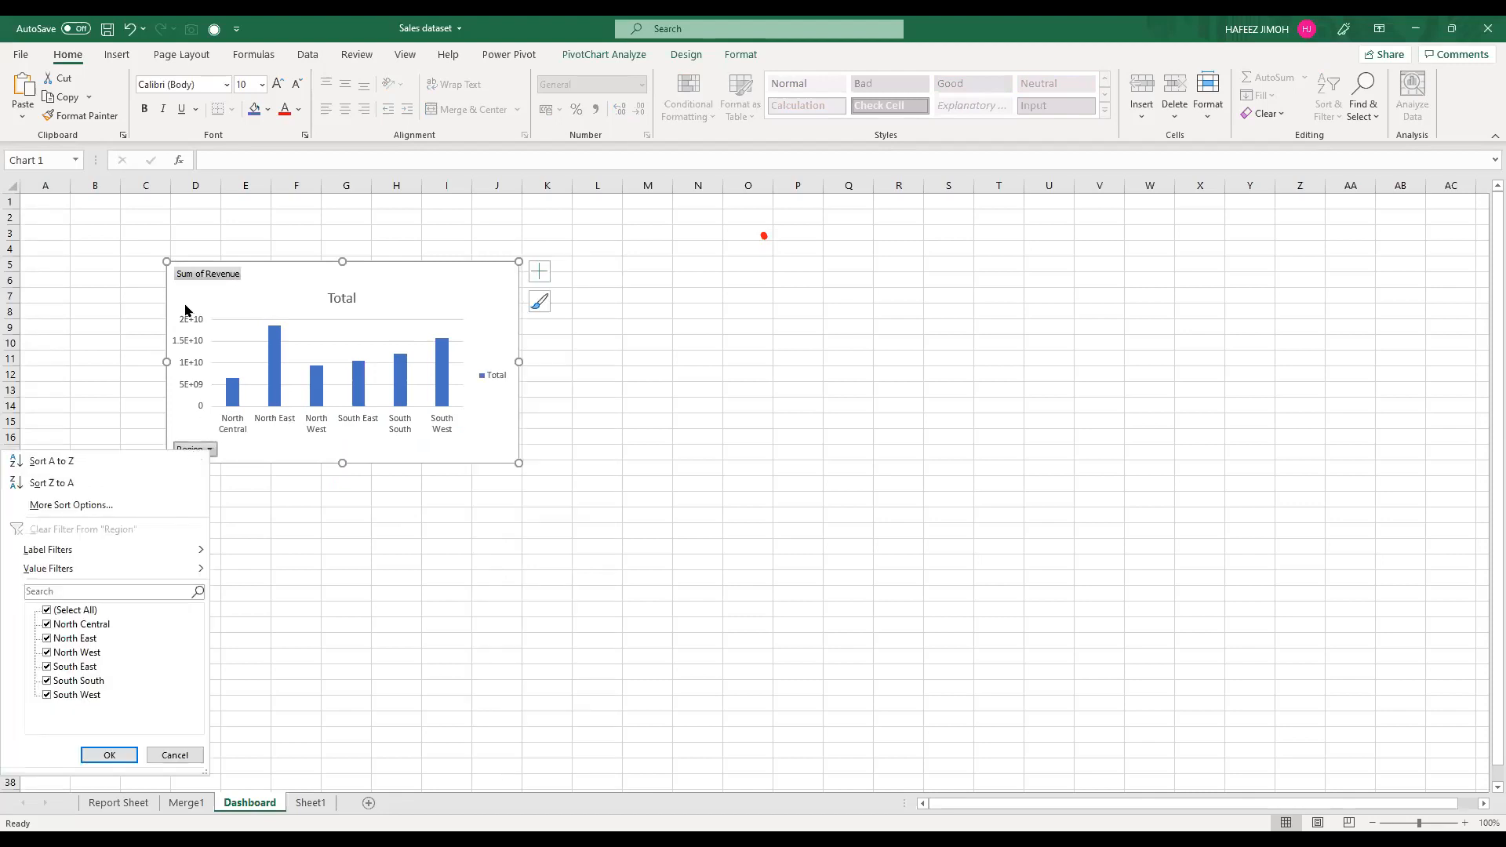
right_click(218, 279)
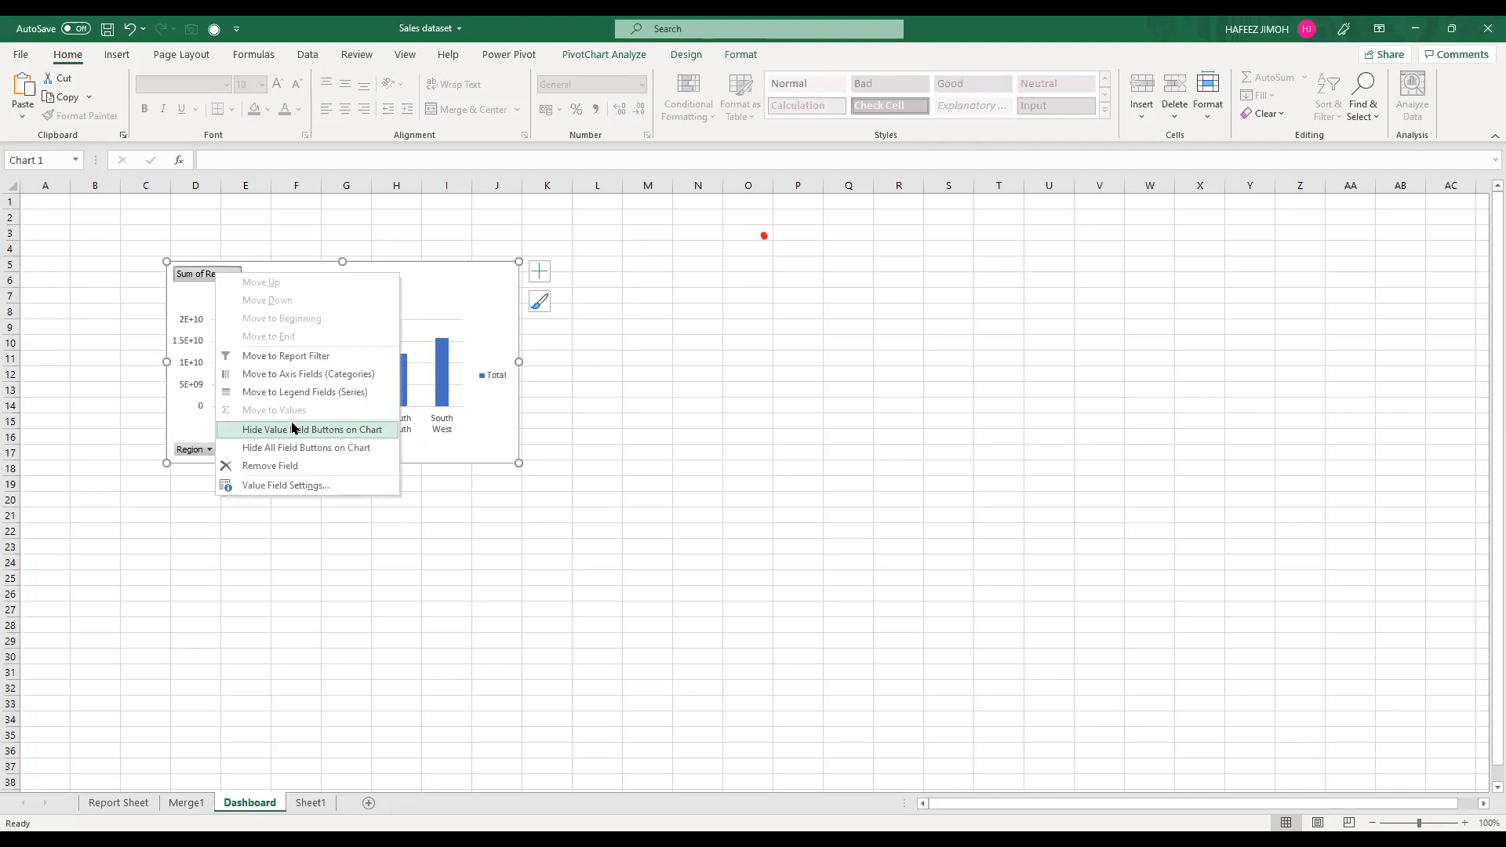
left_click(293, 428)
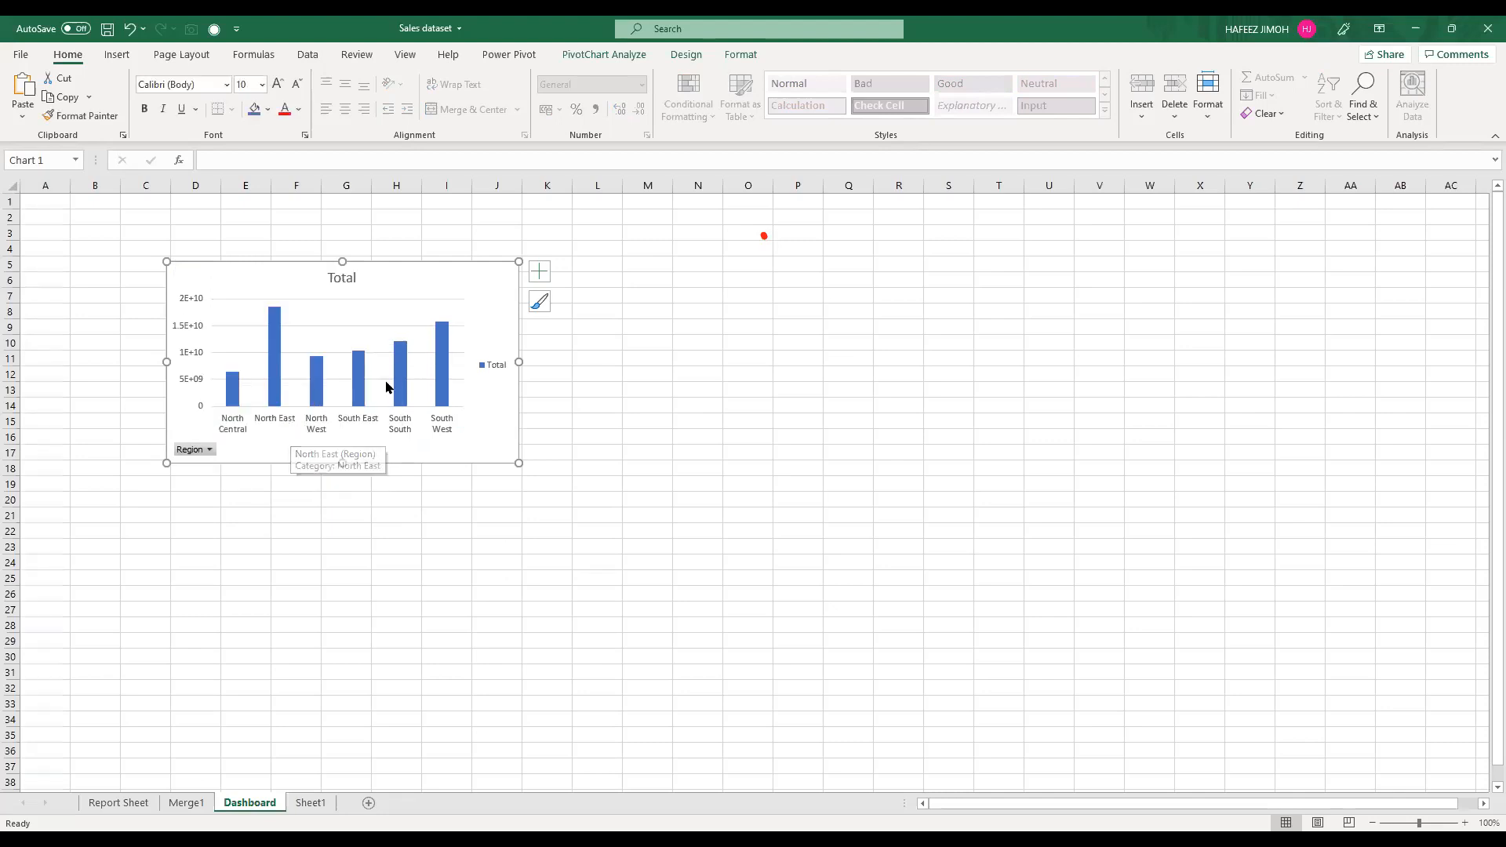
left_click(491, 366)
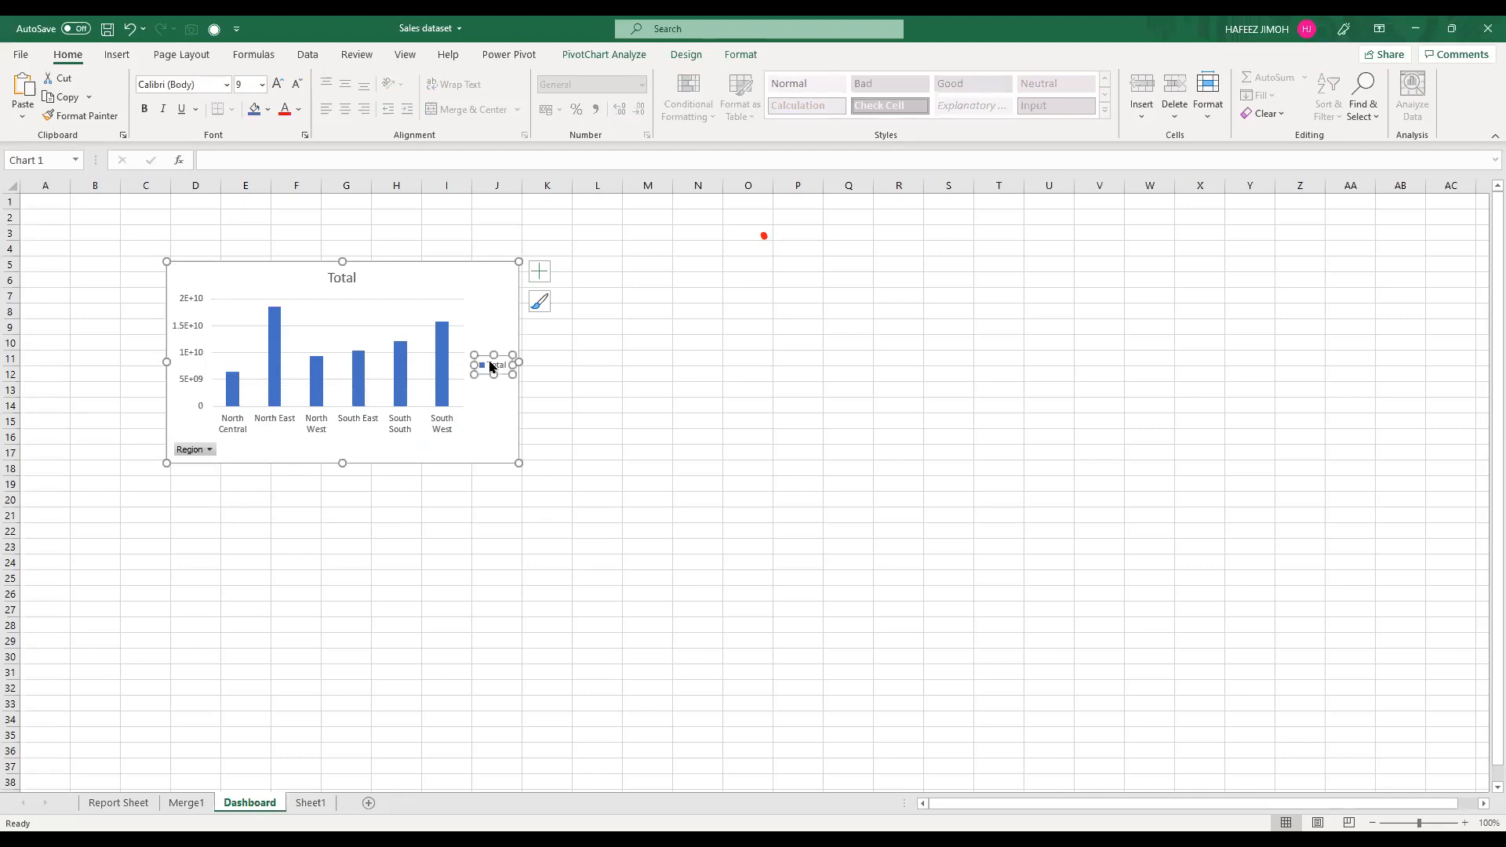
left_click(548, 270)
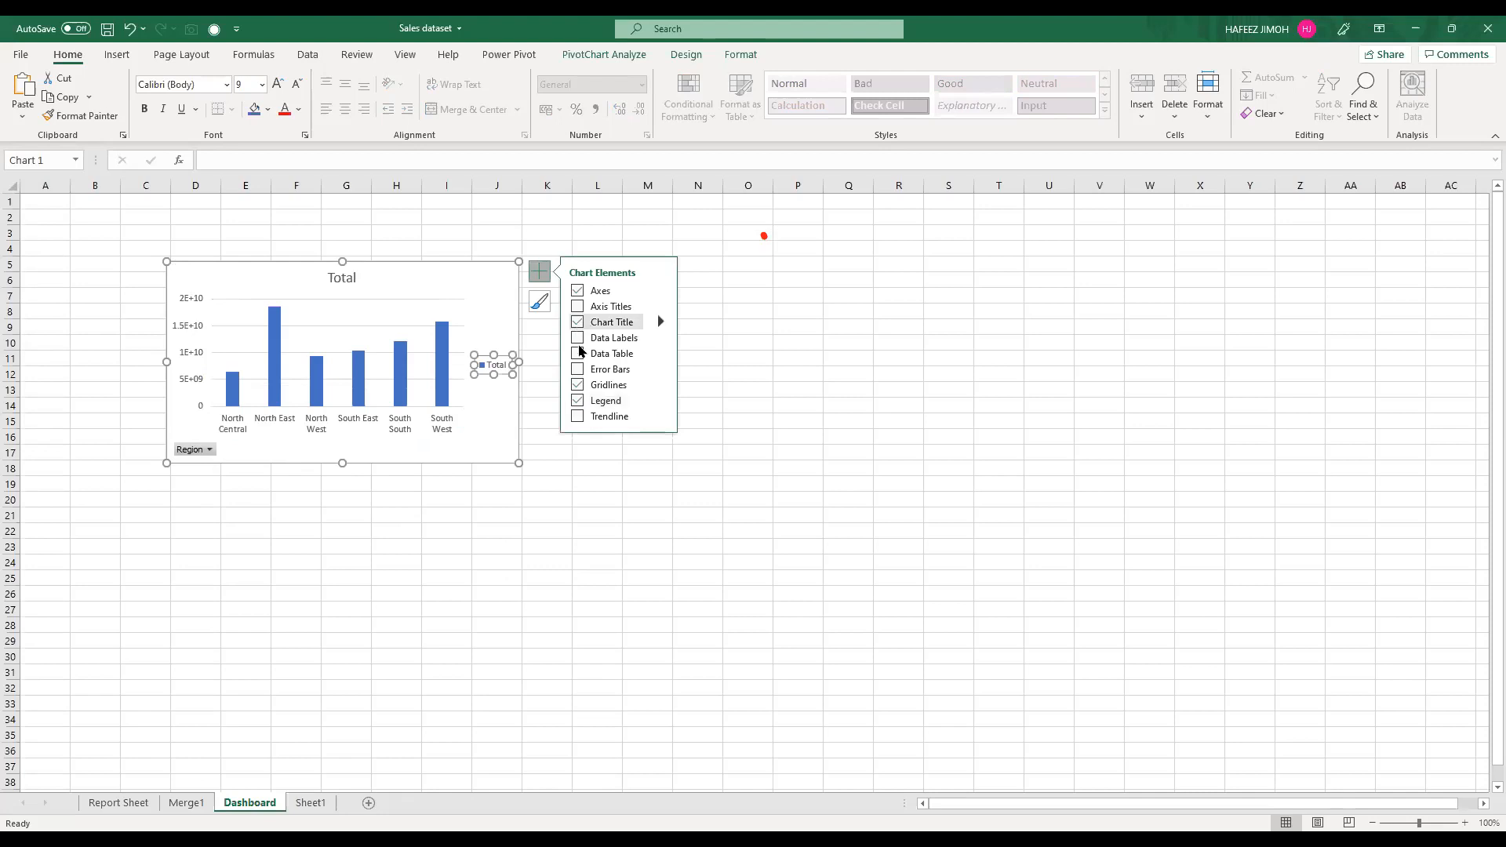
left_click(577, 401)
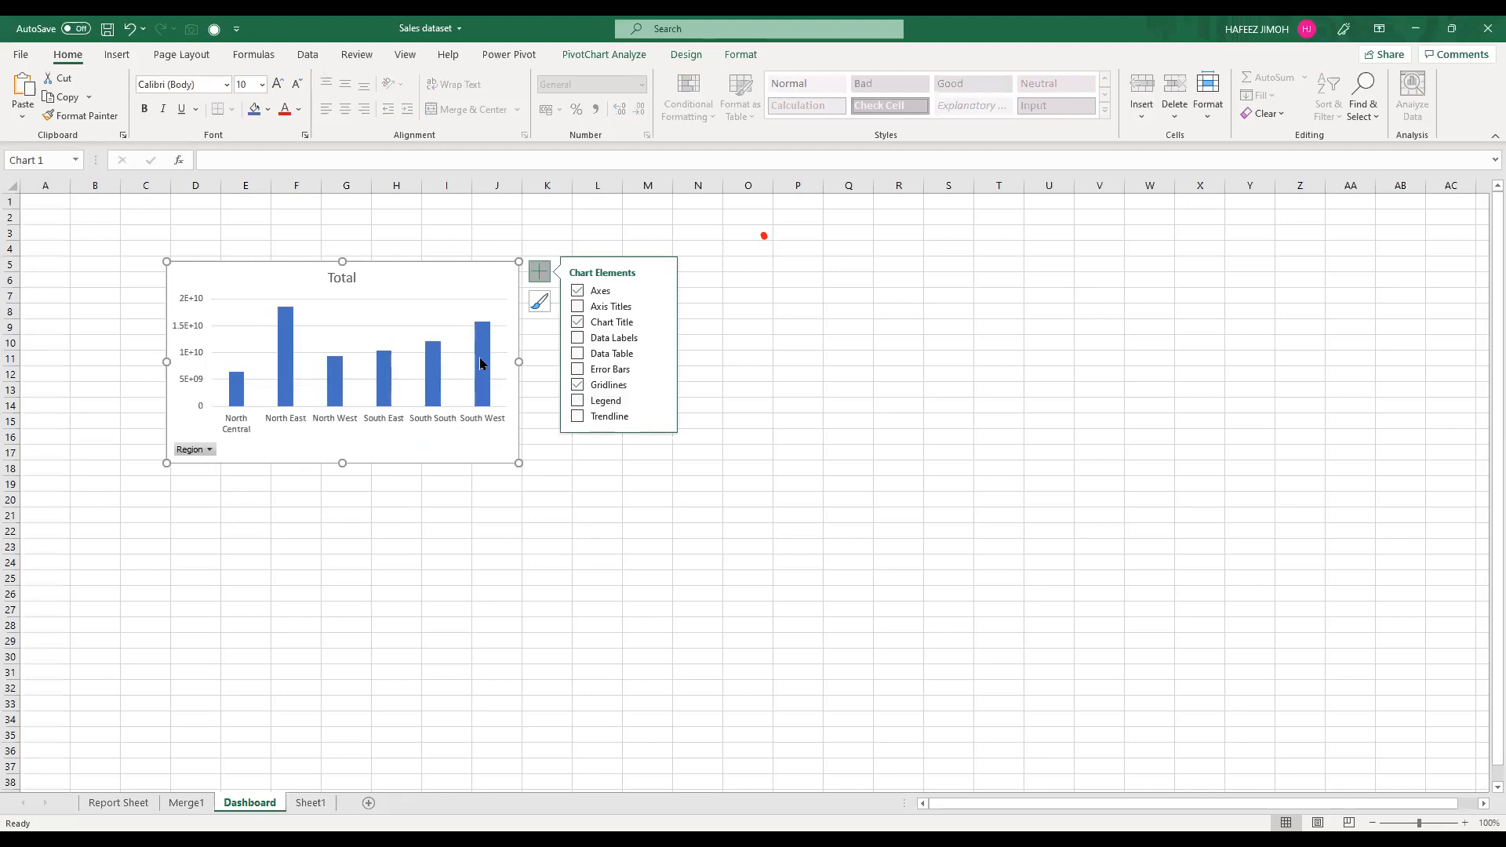
Step: Thicken the region chart's columns by setting the gap width to 35%
left_click(481, 363)
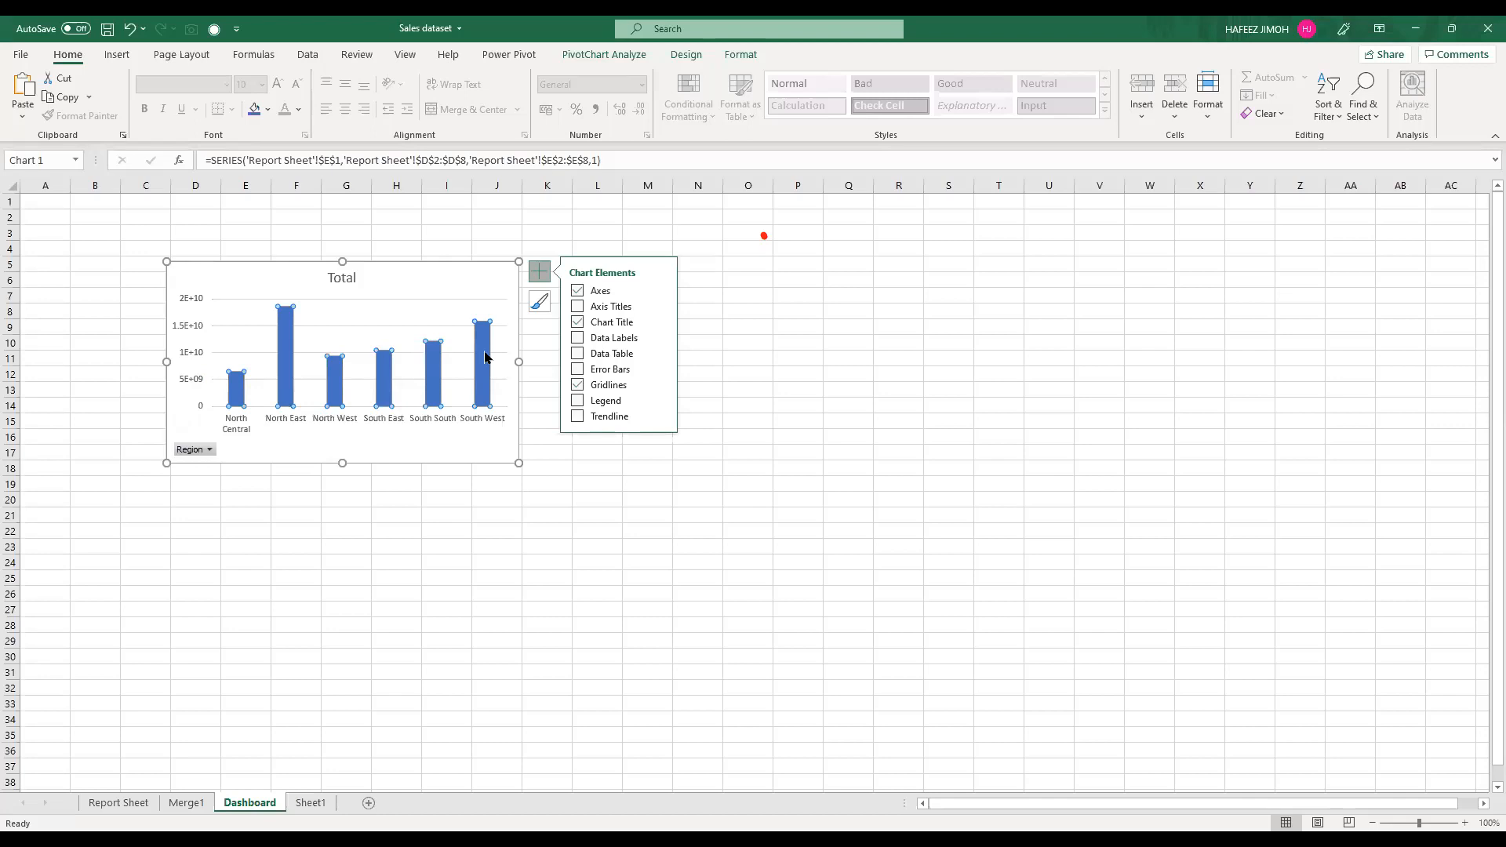
left_click(486, 356)
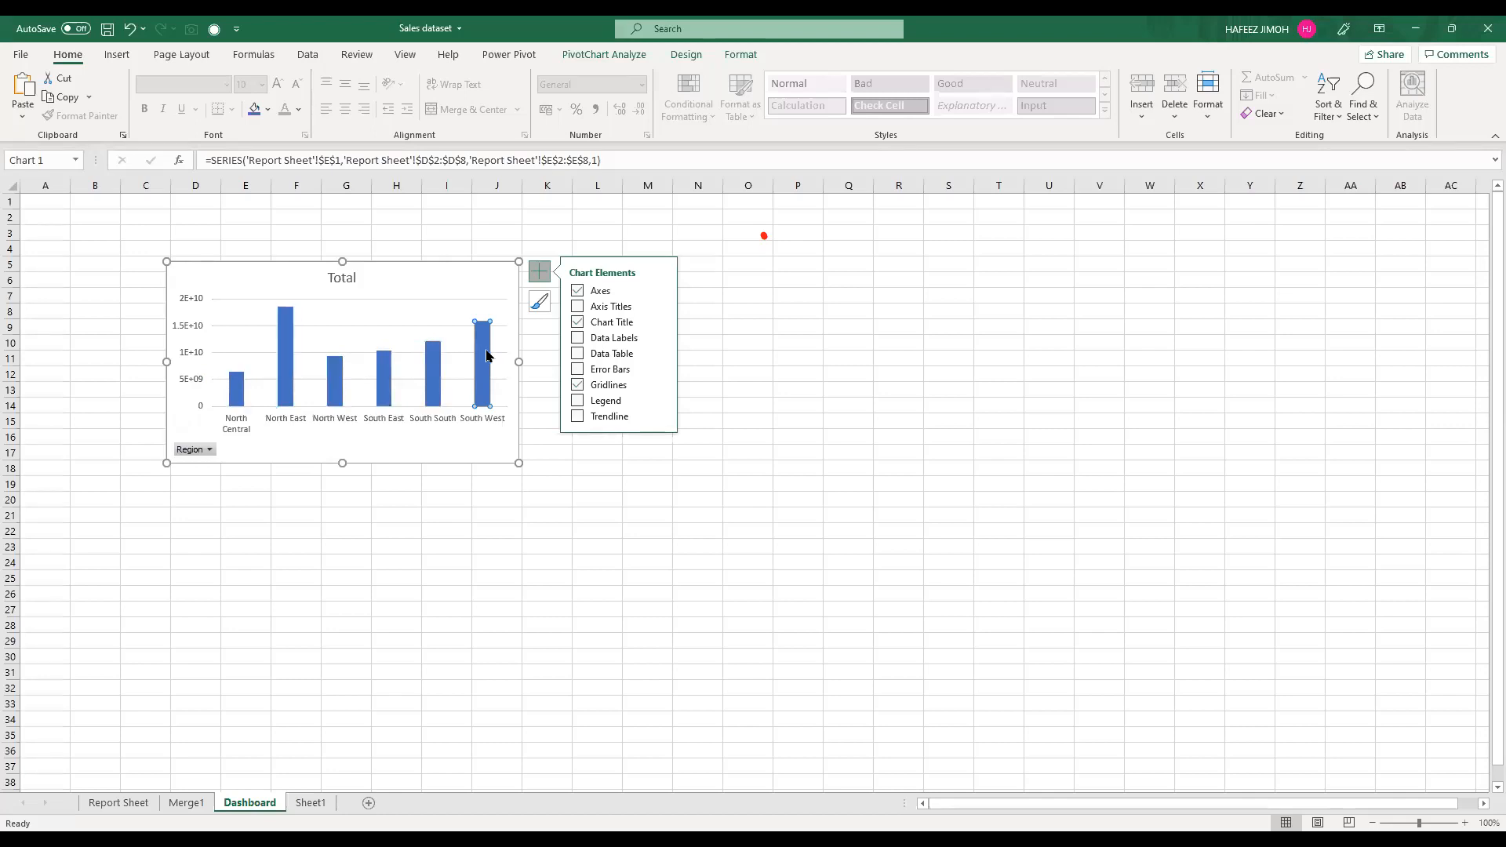
right_click(486, 356)
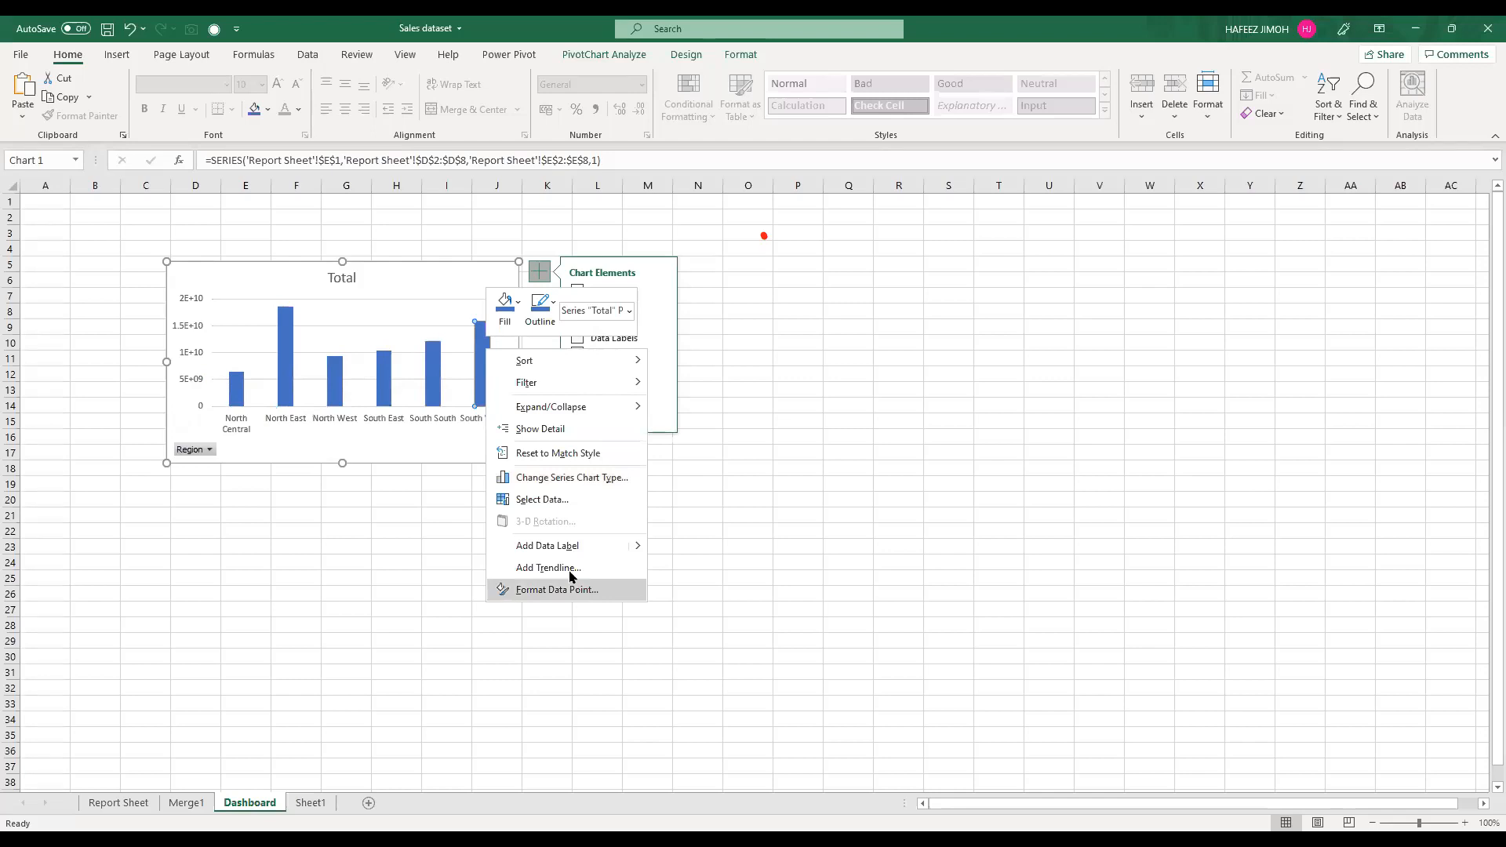
left_click(576, 590)
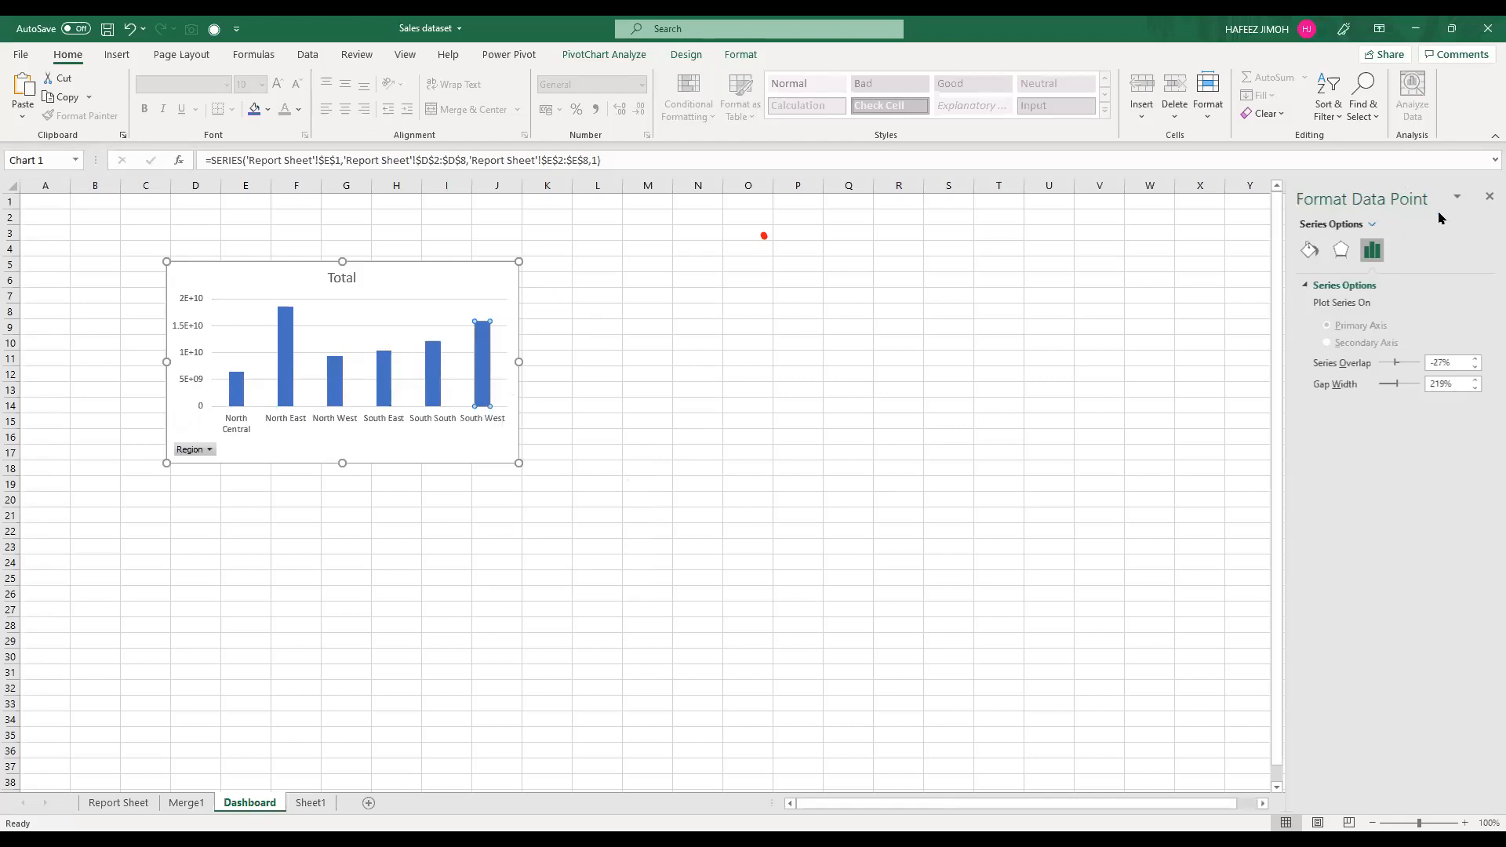
mouse_move(1456, 209)
left_mouse_down()
mouse_move(1225, 605)
mouse_move(1443, 222)
left_mouse_up()
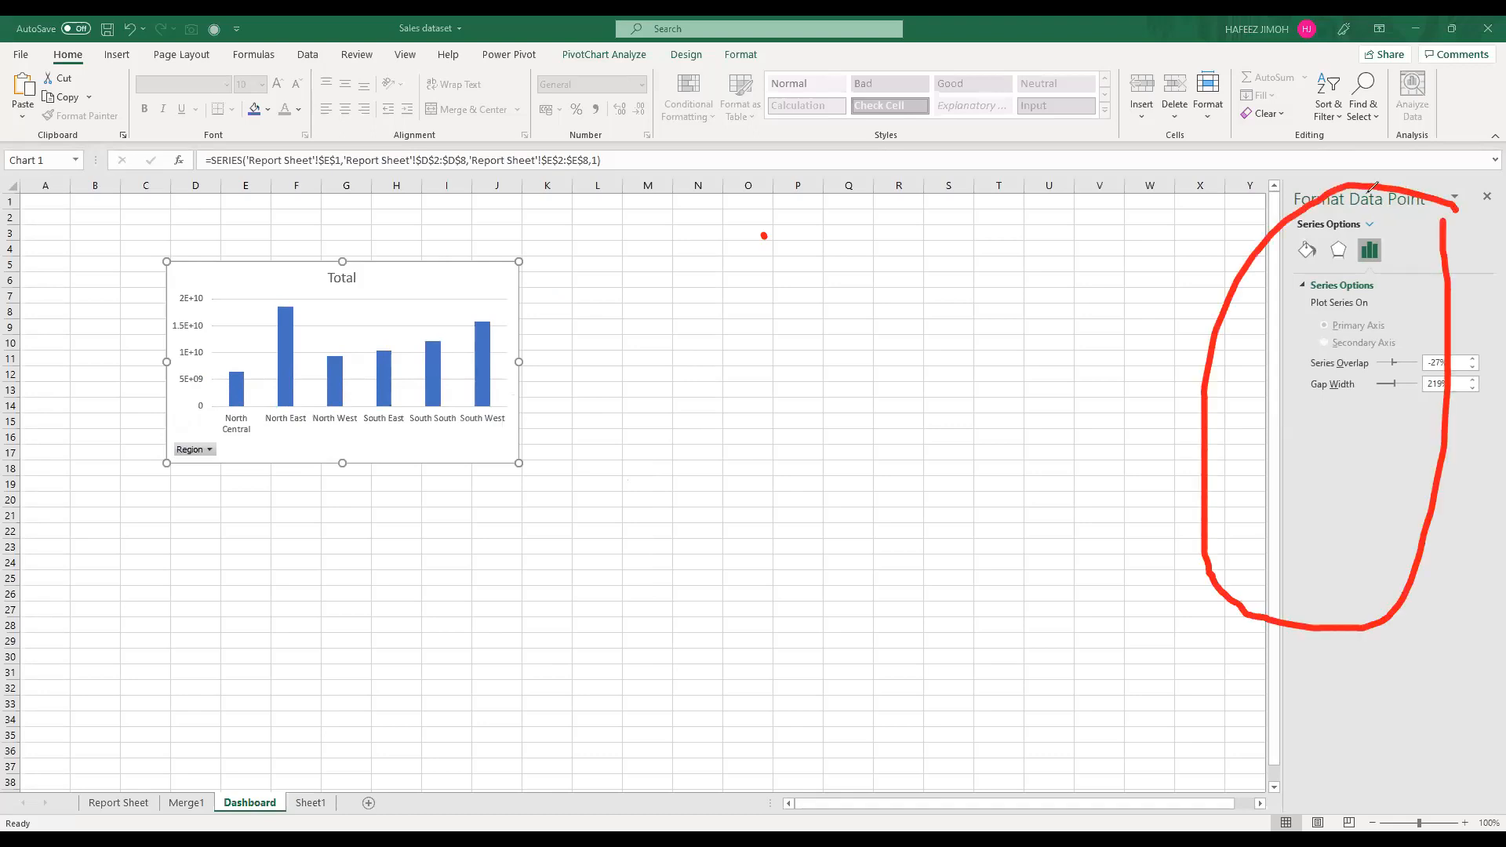
left_click_drag(1394, 389, 1377, 385)
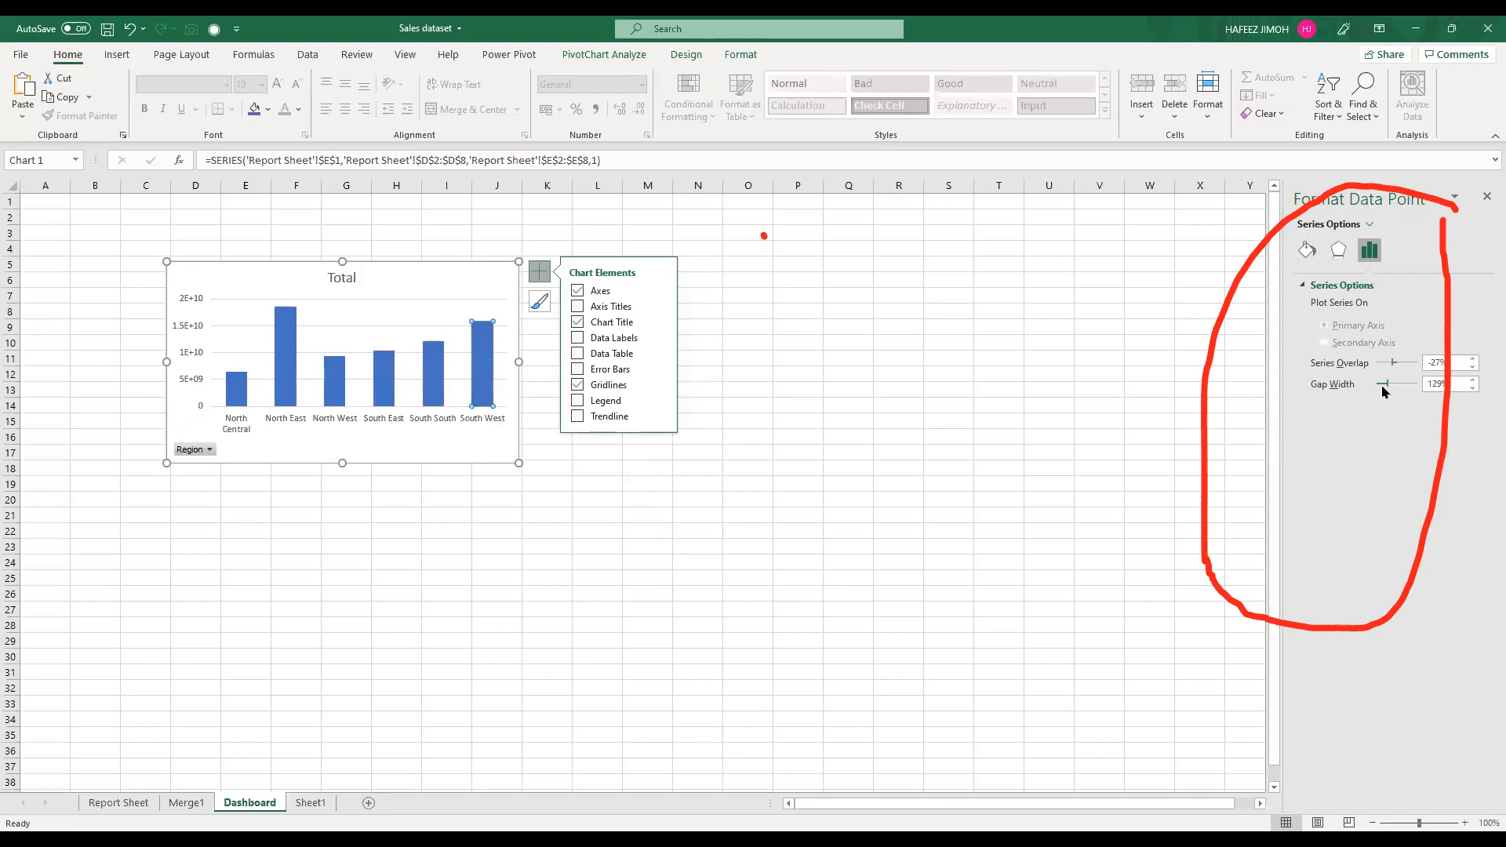
left_click_drag(1380, 385, 1378, 385)
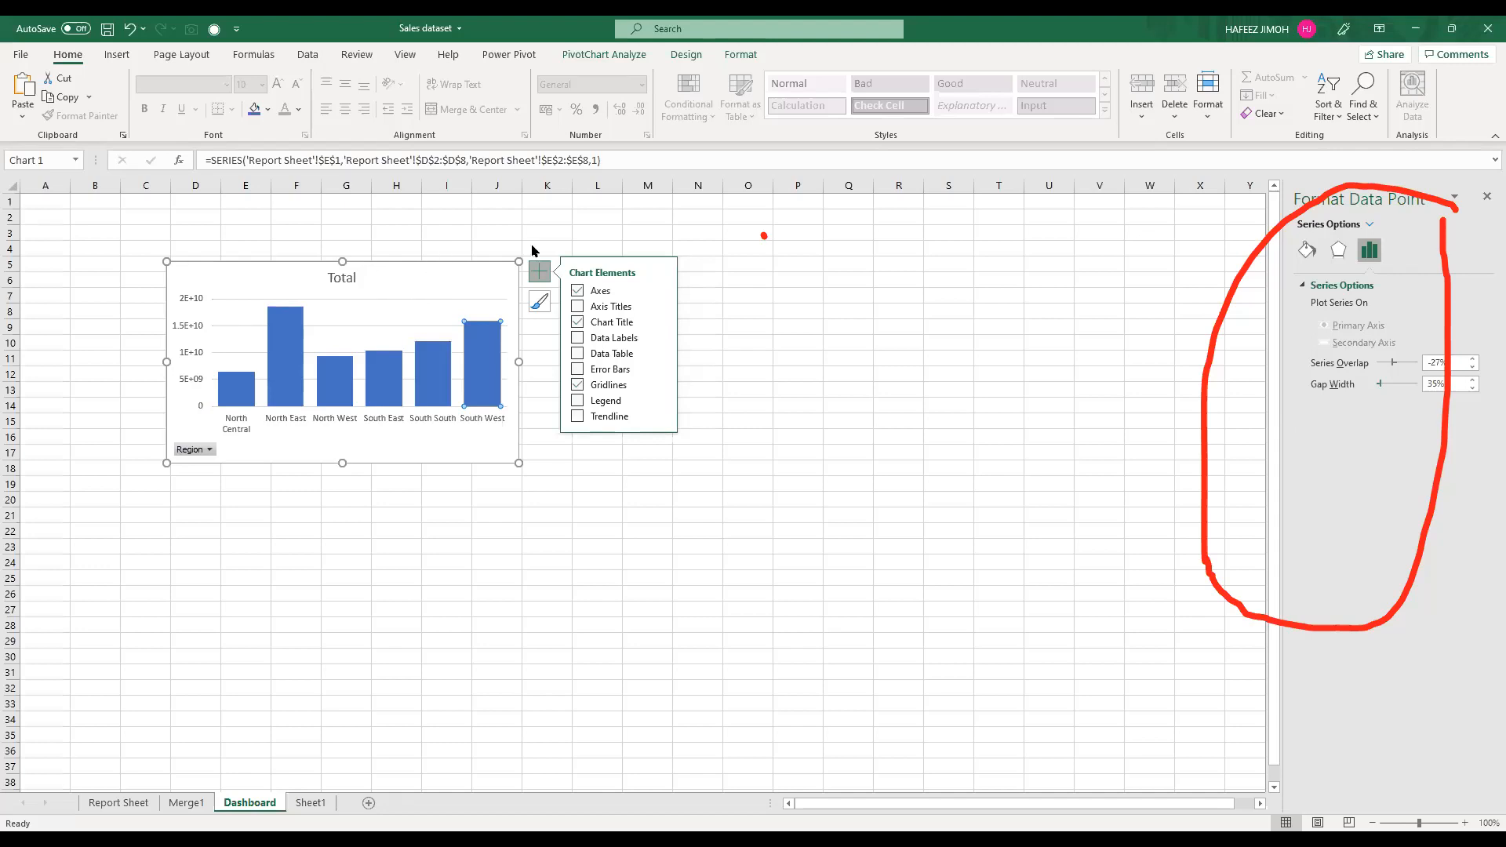
Step: Move and enlarge the region chart to about D3 to J16 and title it "Revenue by Region"
left_click_drag(404, 266, 399, 243)
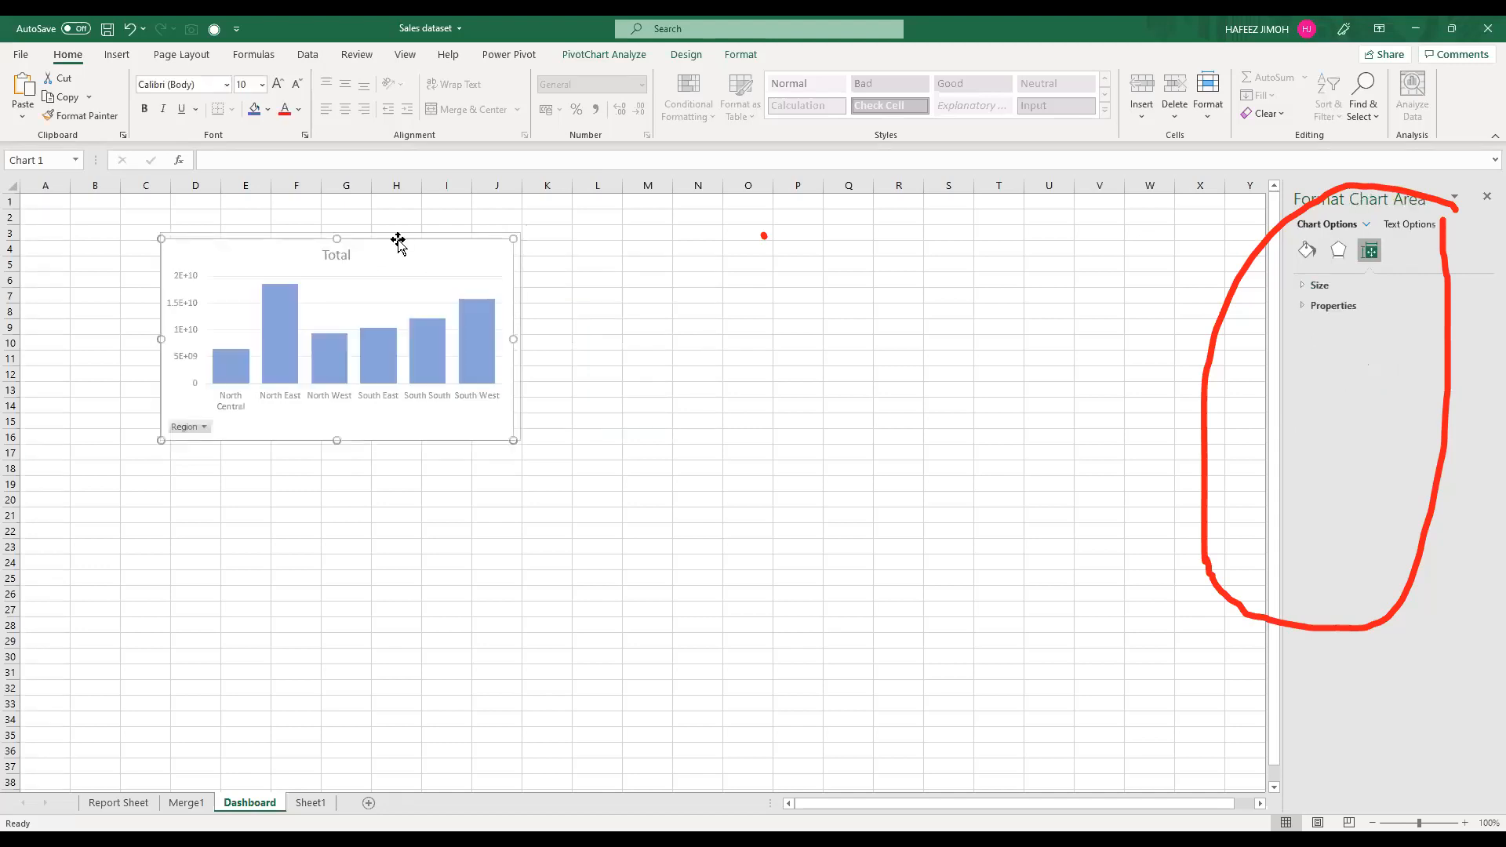
left_click(342, 248)
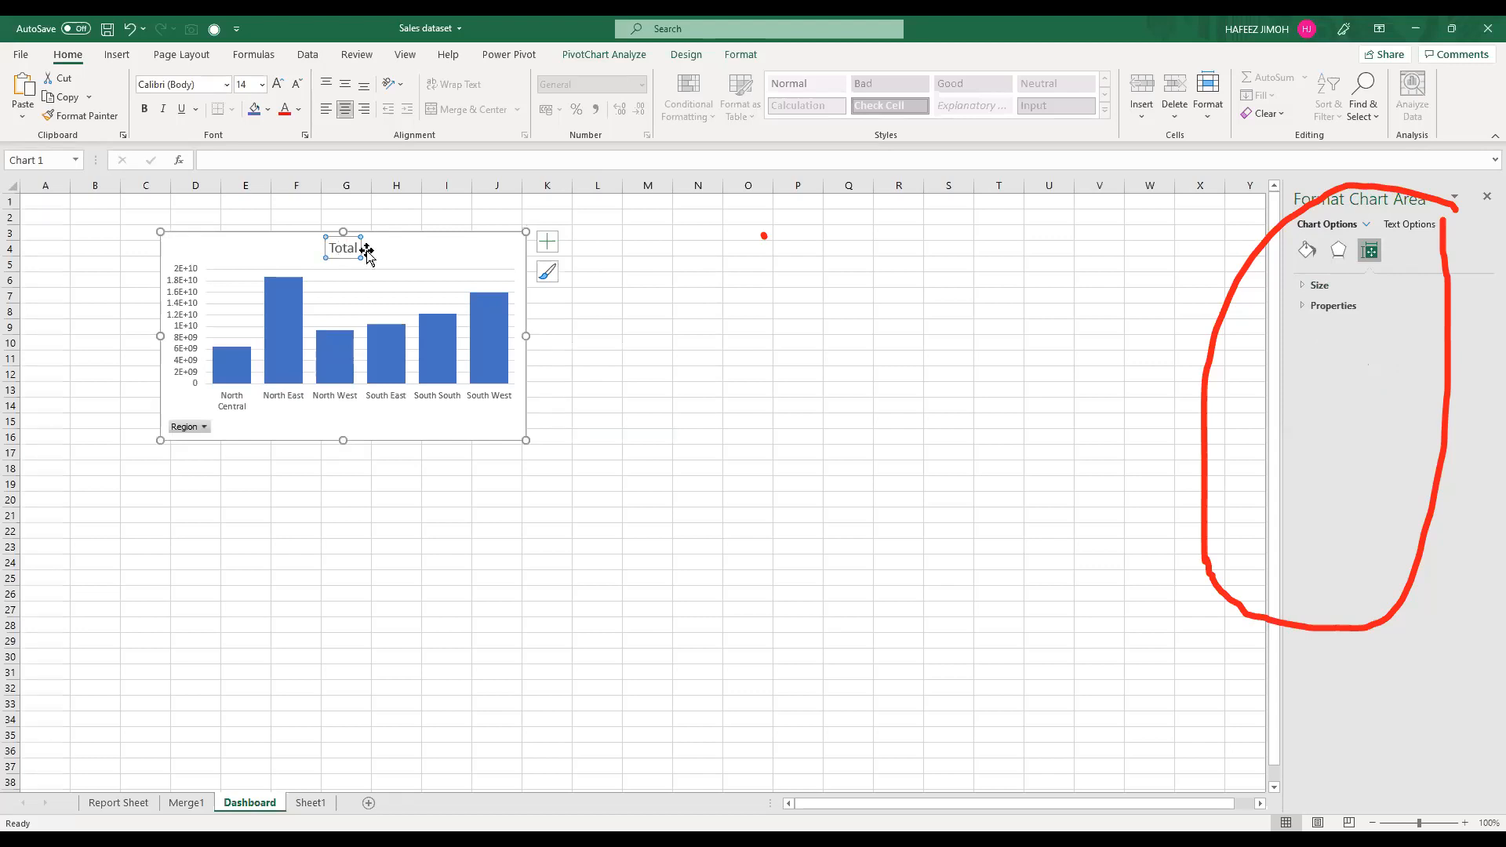
left_click(367, 251)
type("S")
key("BackSpace")
type("Revenue")
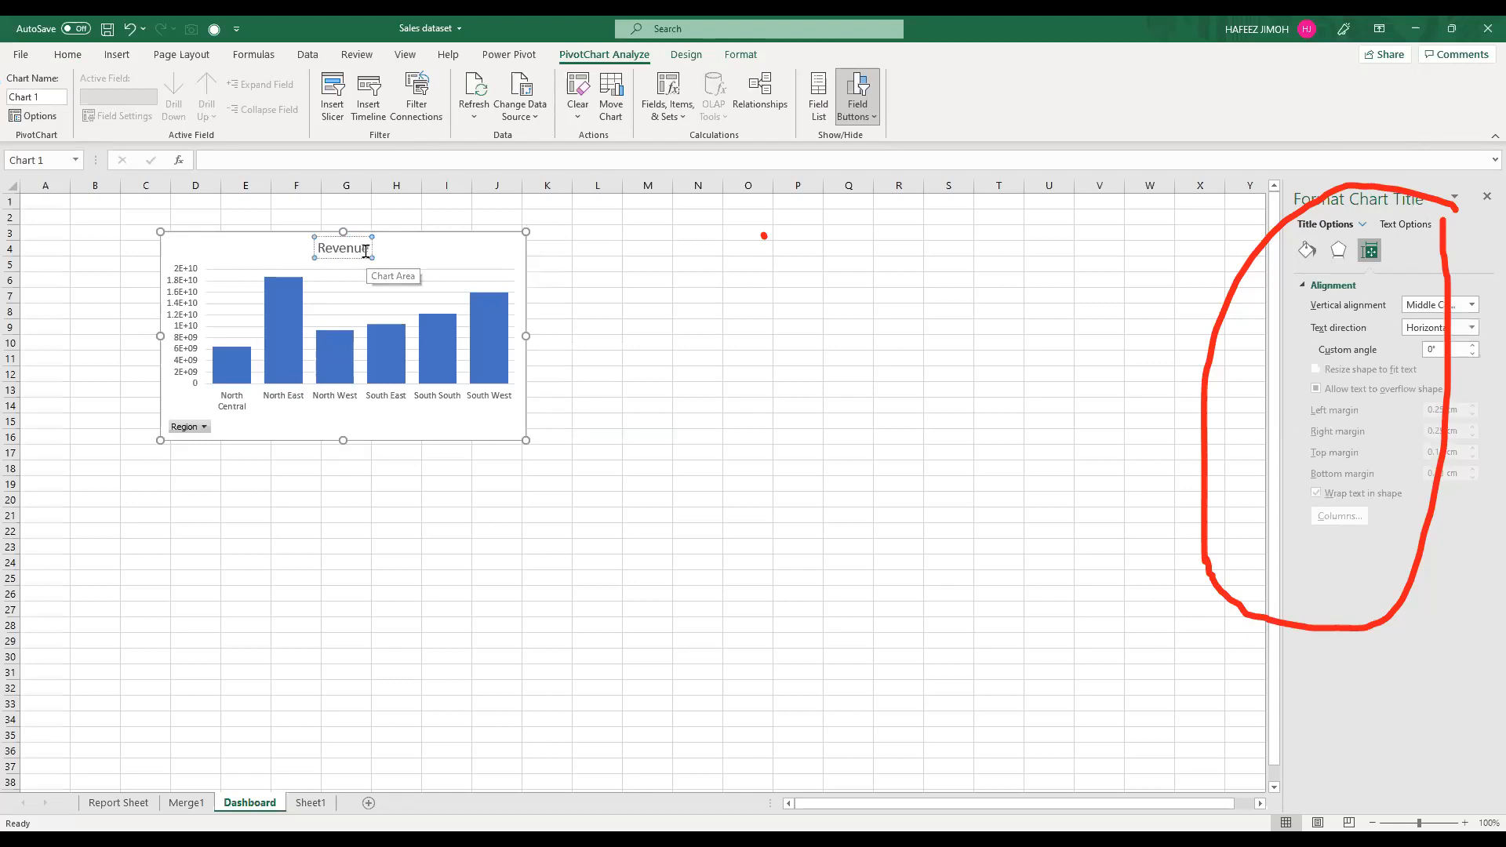
type(" by Region")
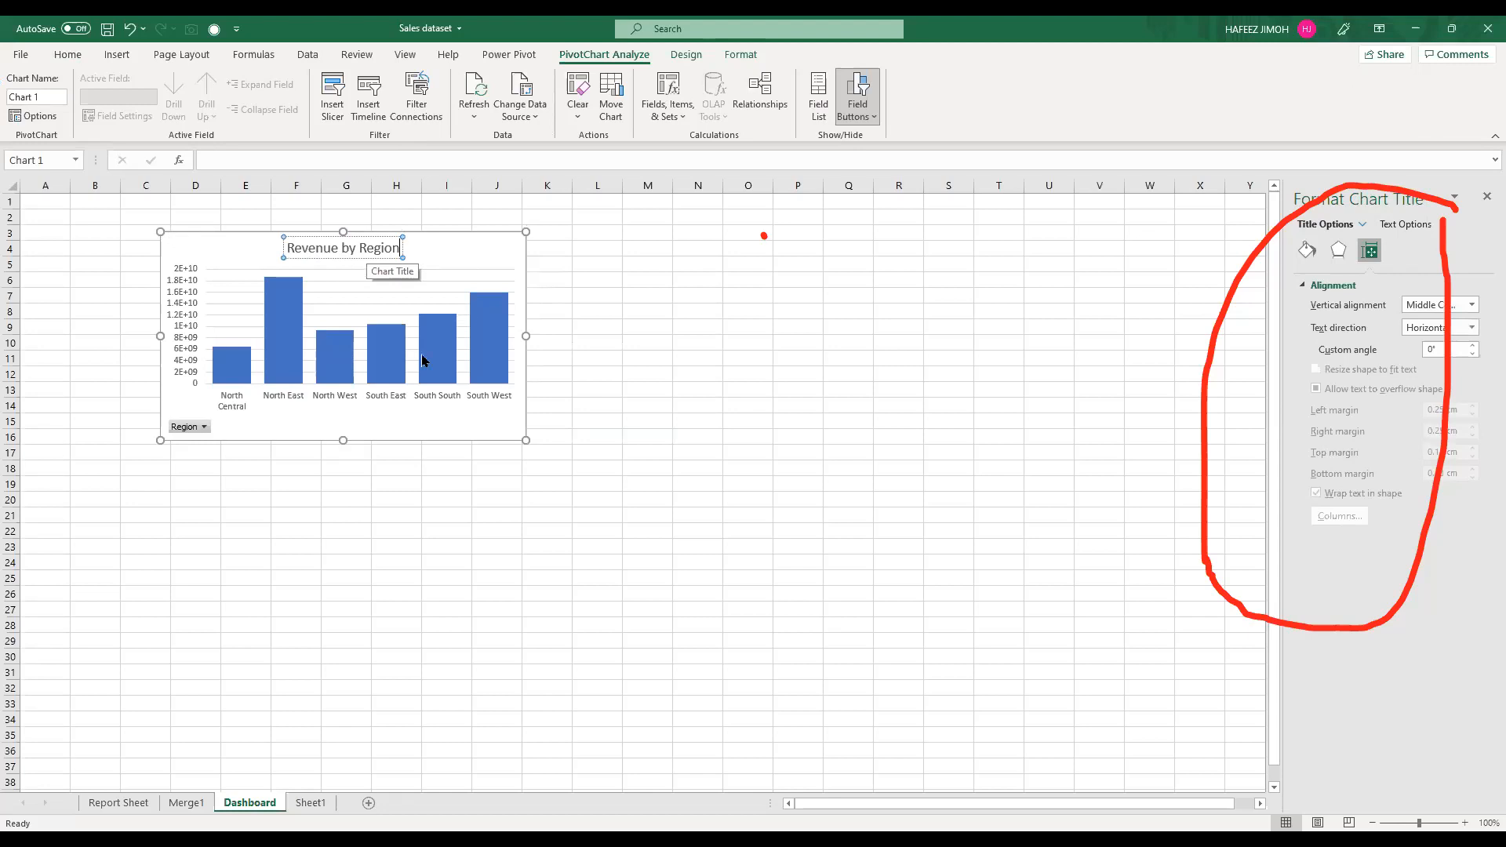
Step: Move the Revenue by Region chart down to start at about row 7 and remove its gridlines
left_click_drag(420, 284, 421, 354)
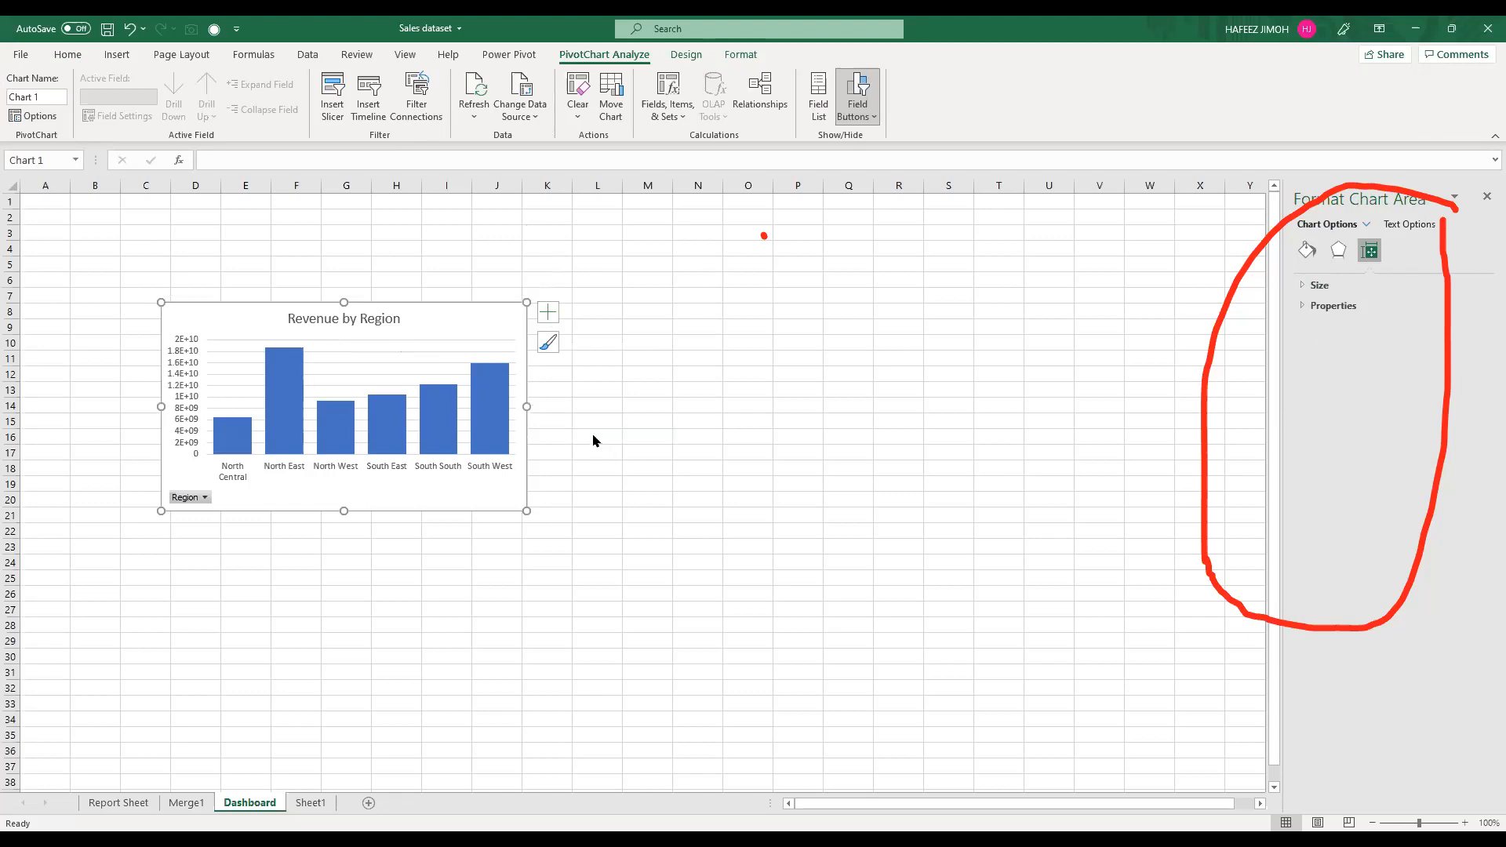
left_click(548, 312)
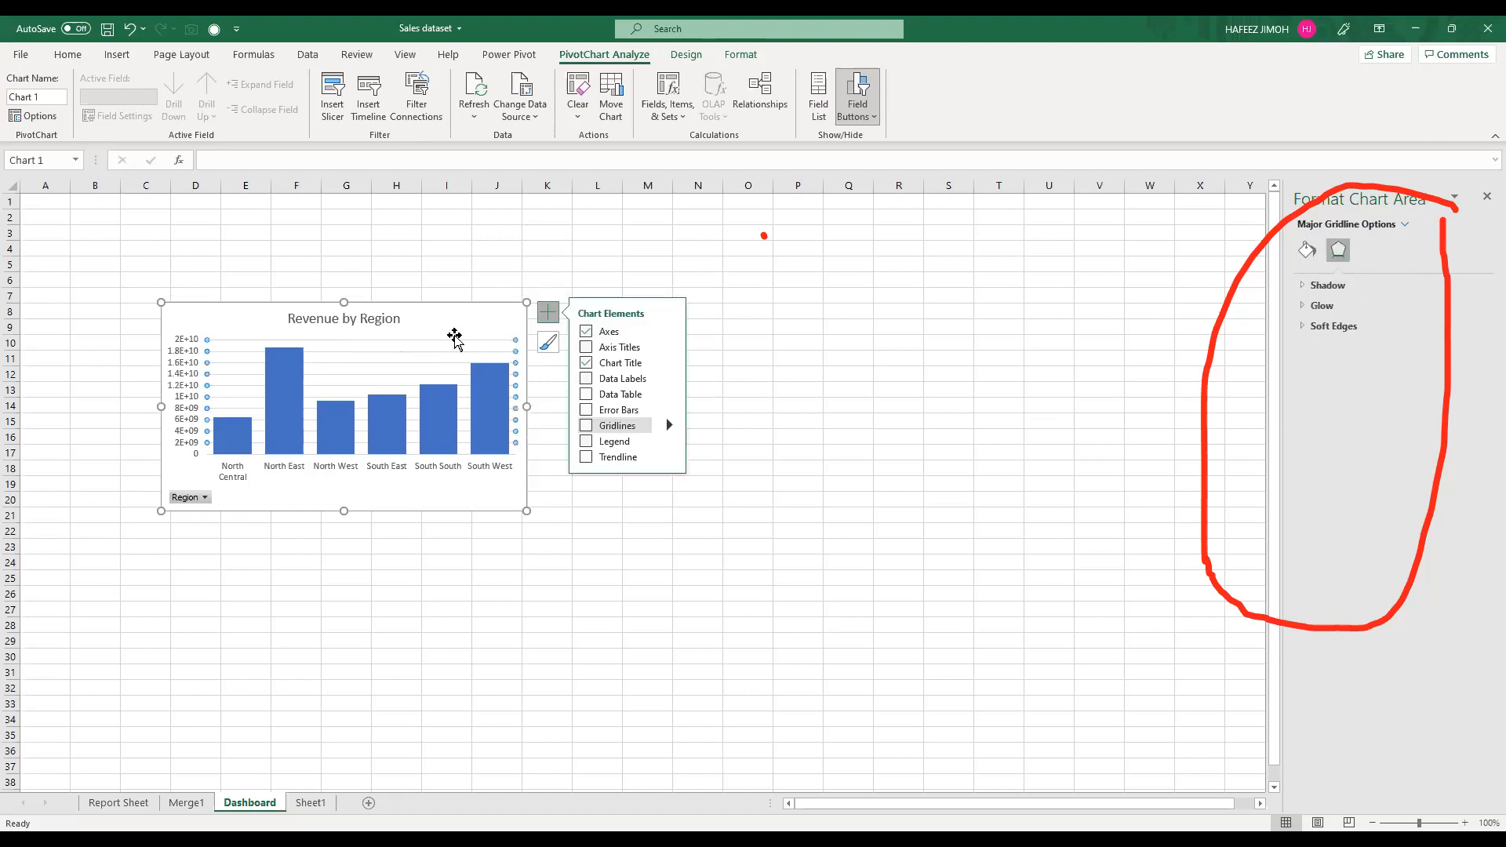
left_click(376, 312)
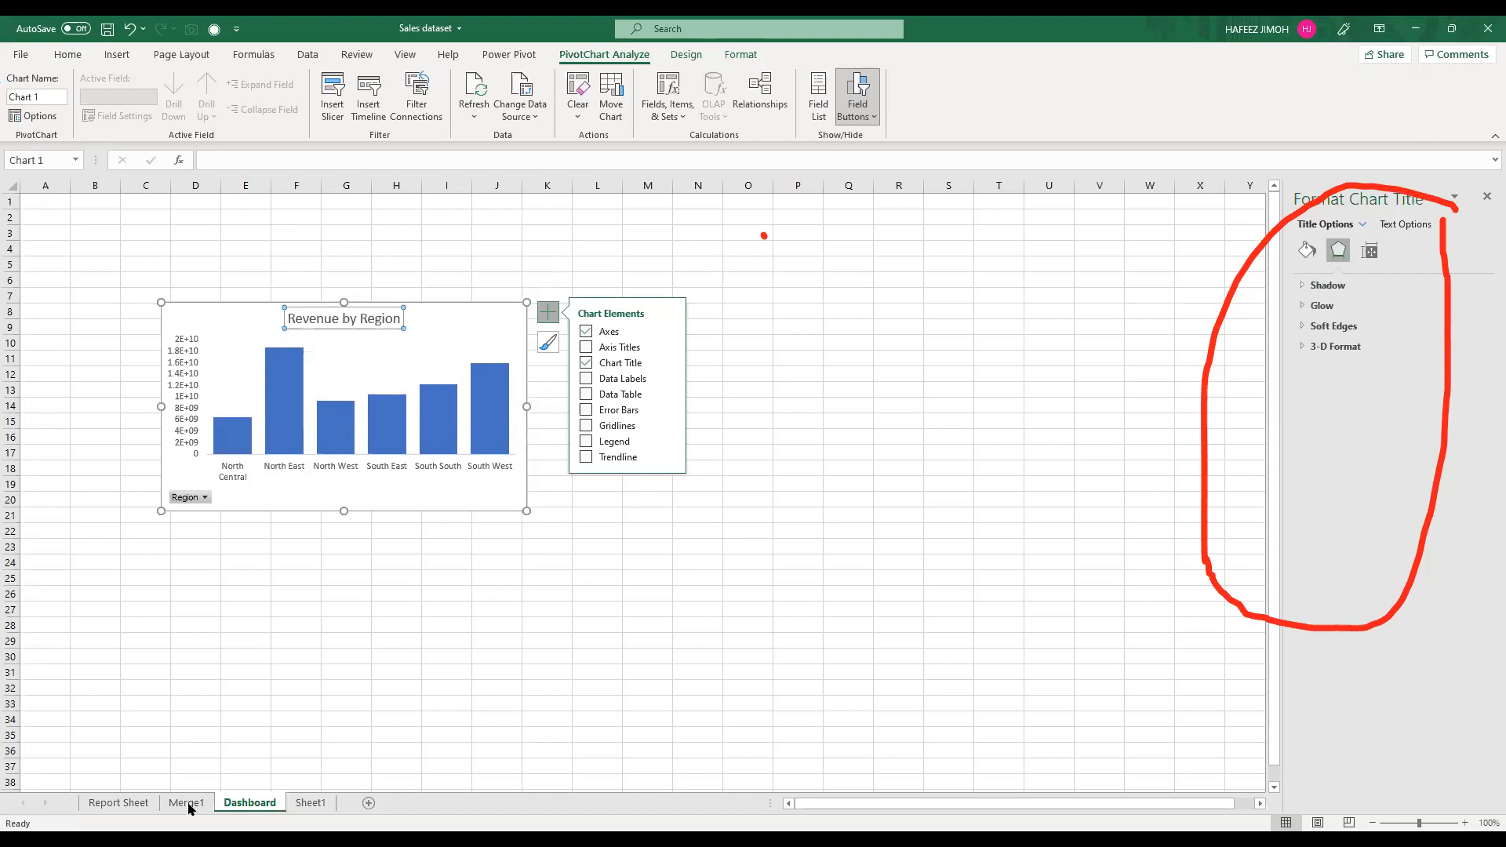
Step: Transfer the Months and Years slicers from Report Sheet to Dashboard, and shift the region chart over to about H7 to O20
left_click(137, 807)
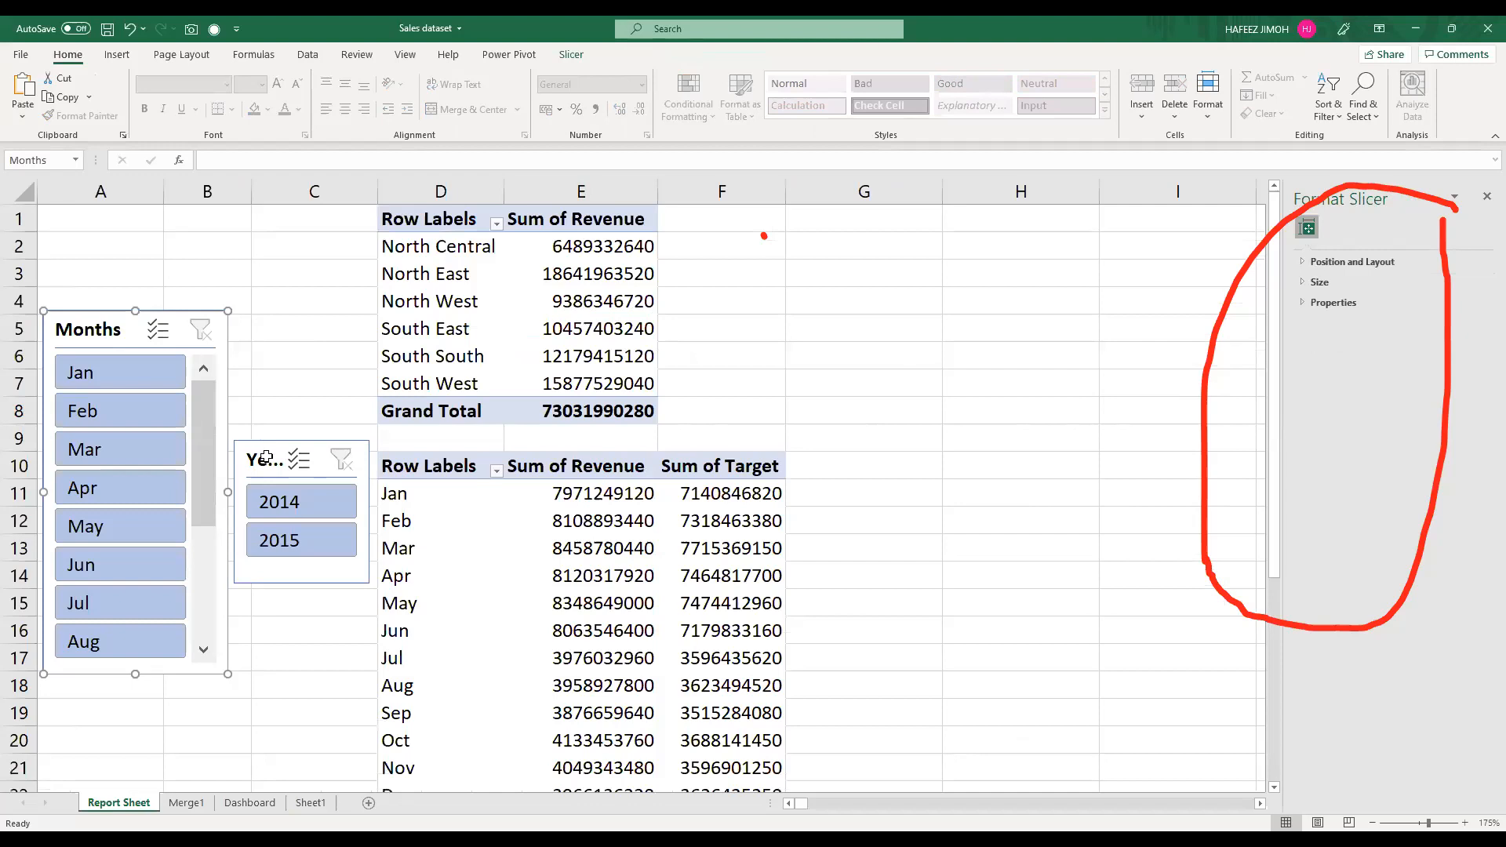
left_click(310, 802)
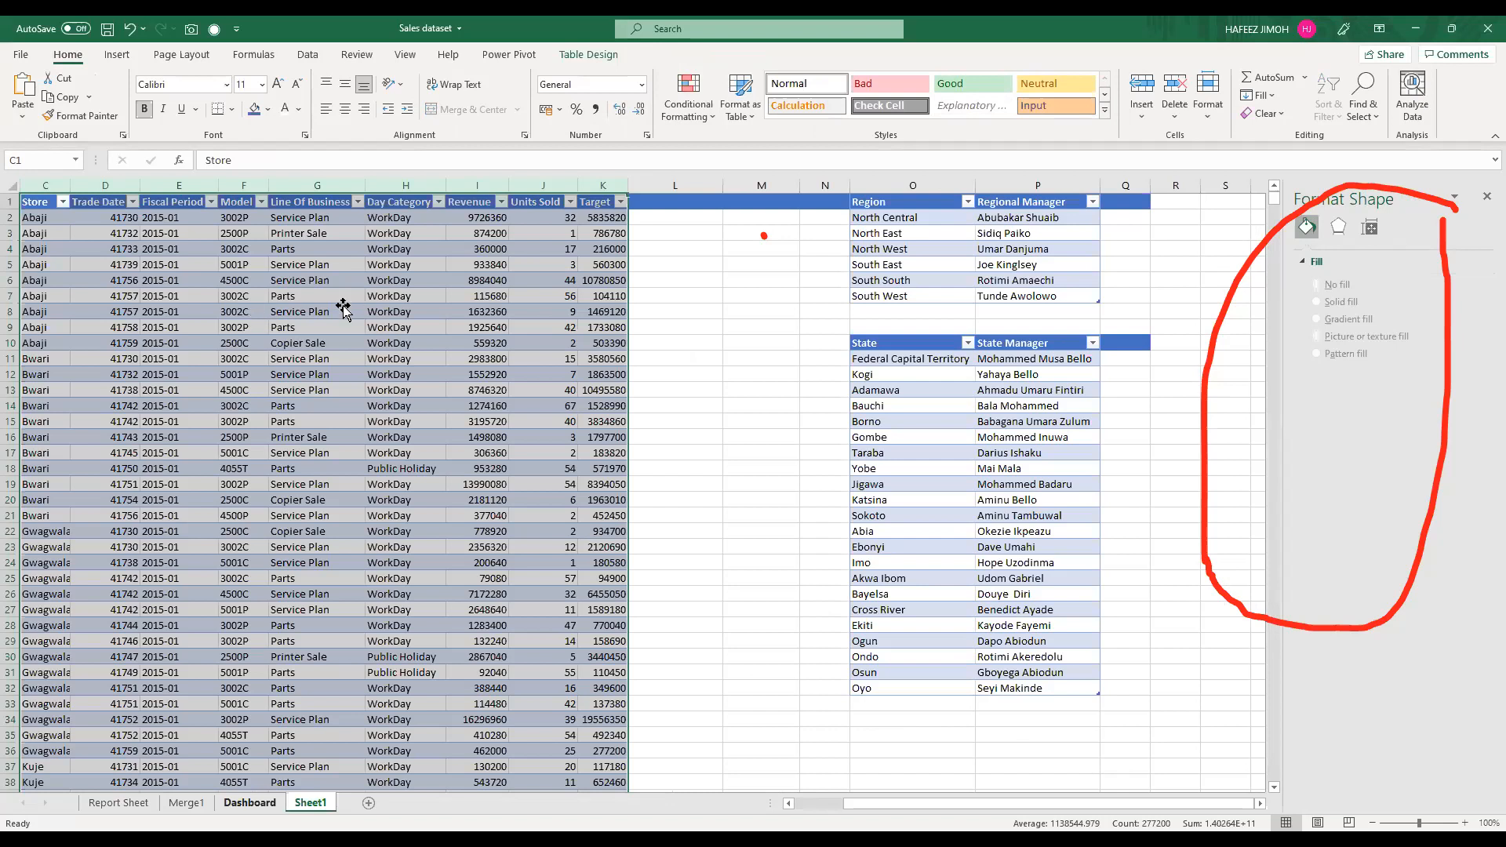
key("ctrl+Page_Up")
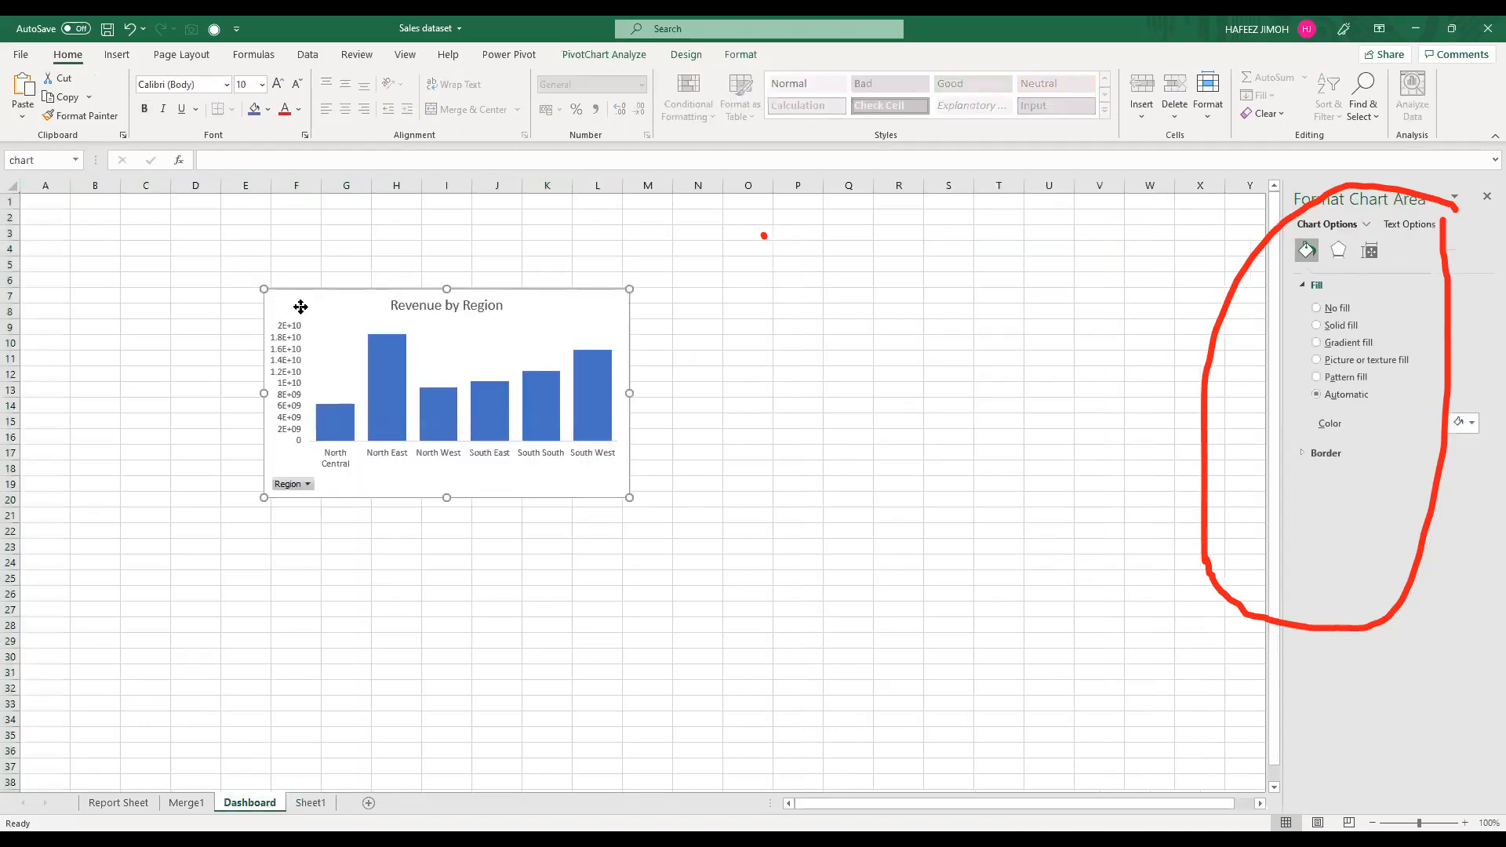
key("ctrl+v")
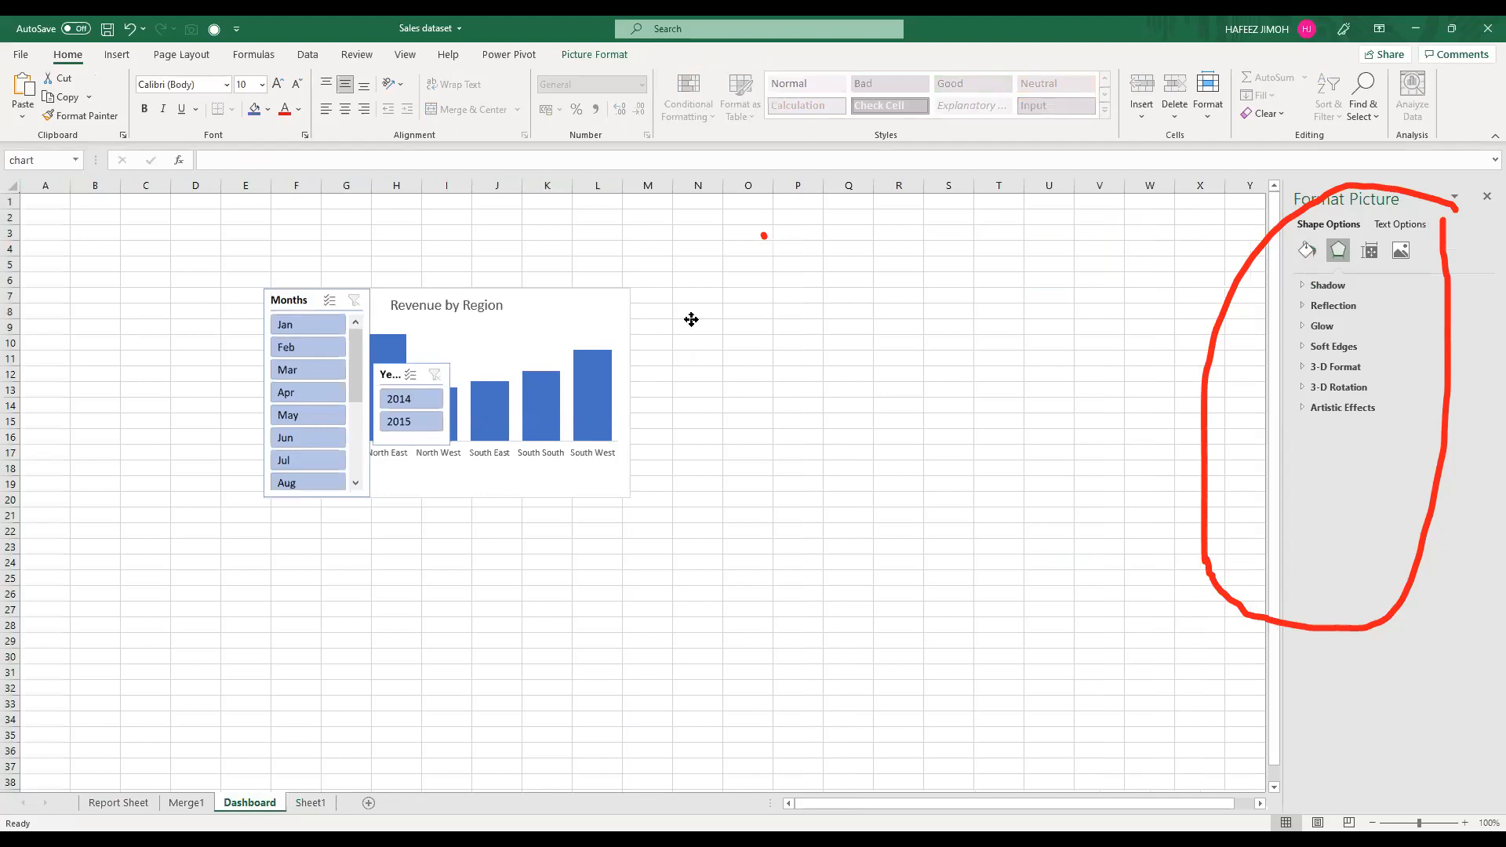
left_click_drag(716, 321, 713, 320)
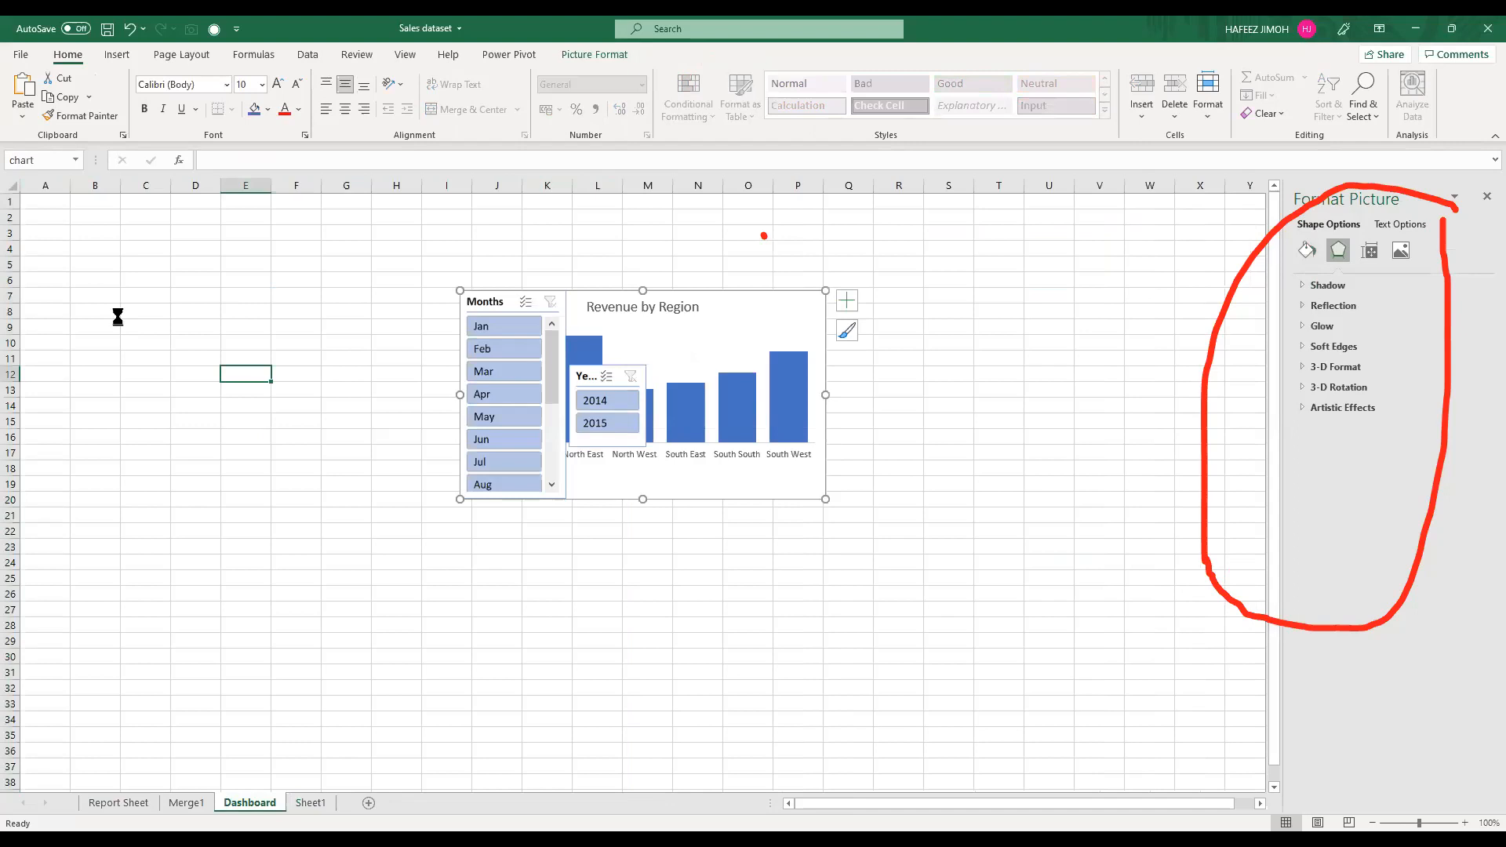
key("ctrl+z")
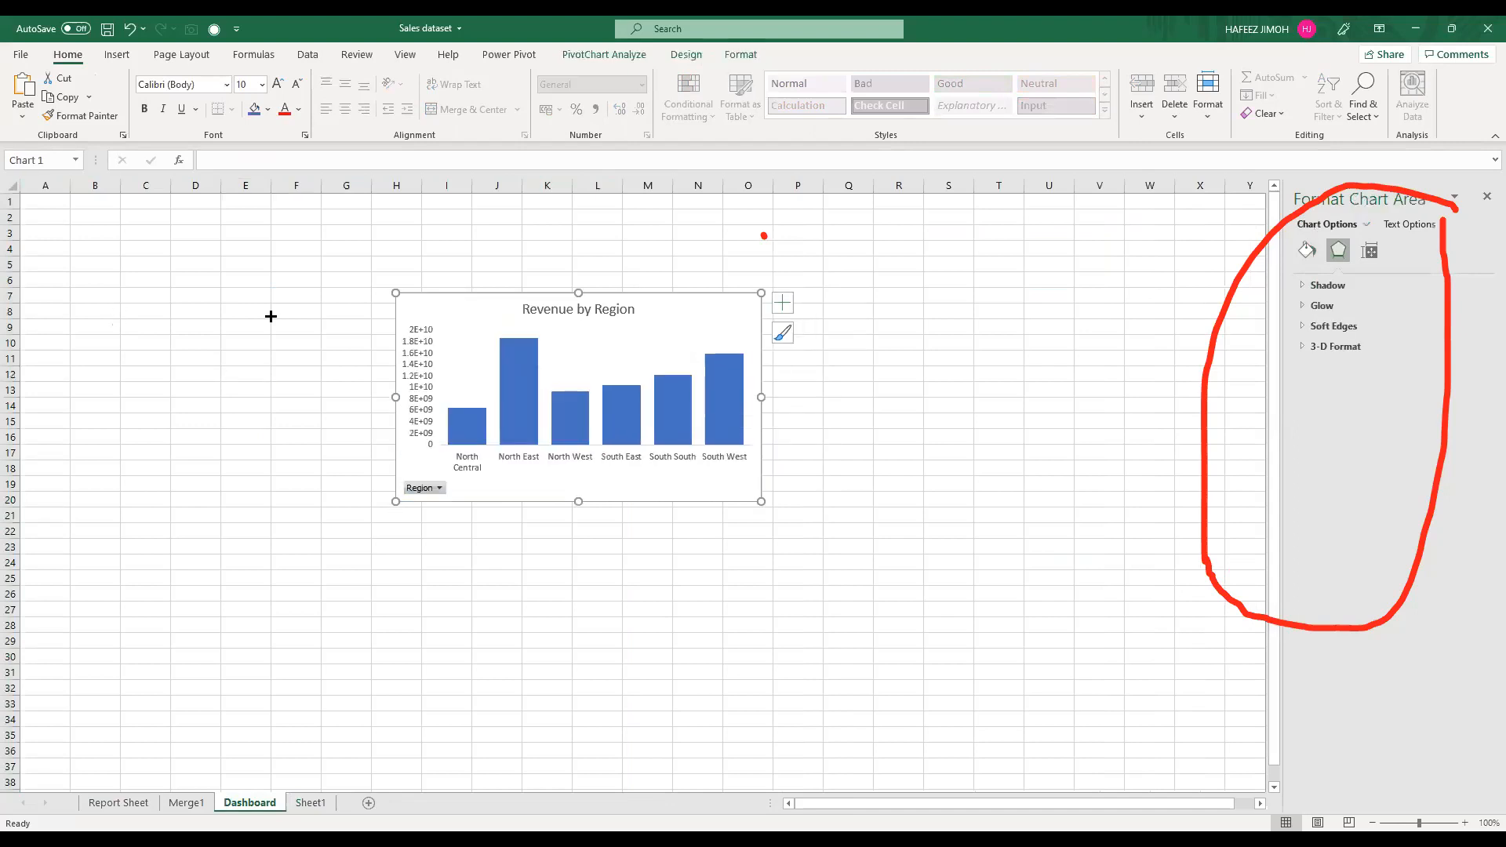
key("ctrl+z")
Step: Place the Years slicer beside the Months slicer, shorten it to fit its two items, and lengthen the Months slicer to about row 24
left_click_drag(202, 386, 251, 296)
left_click_drag(302, 368, 319, 394)
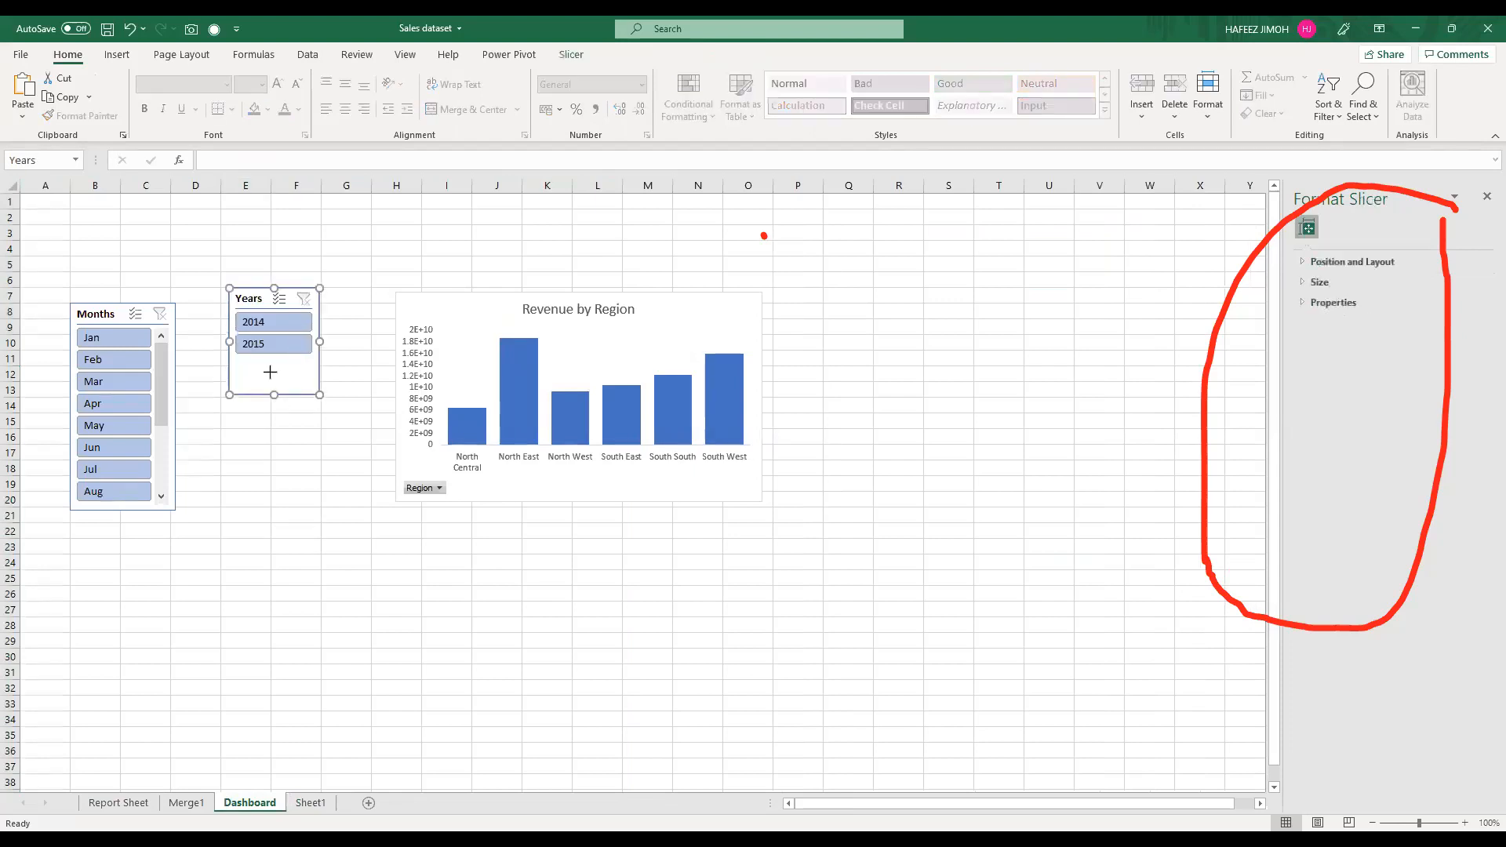
left_click(100, 311)
left_click_drag(188, 555, 182, 574)
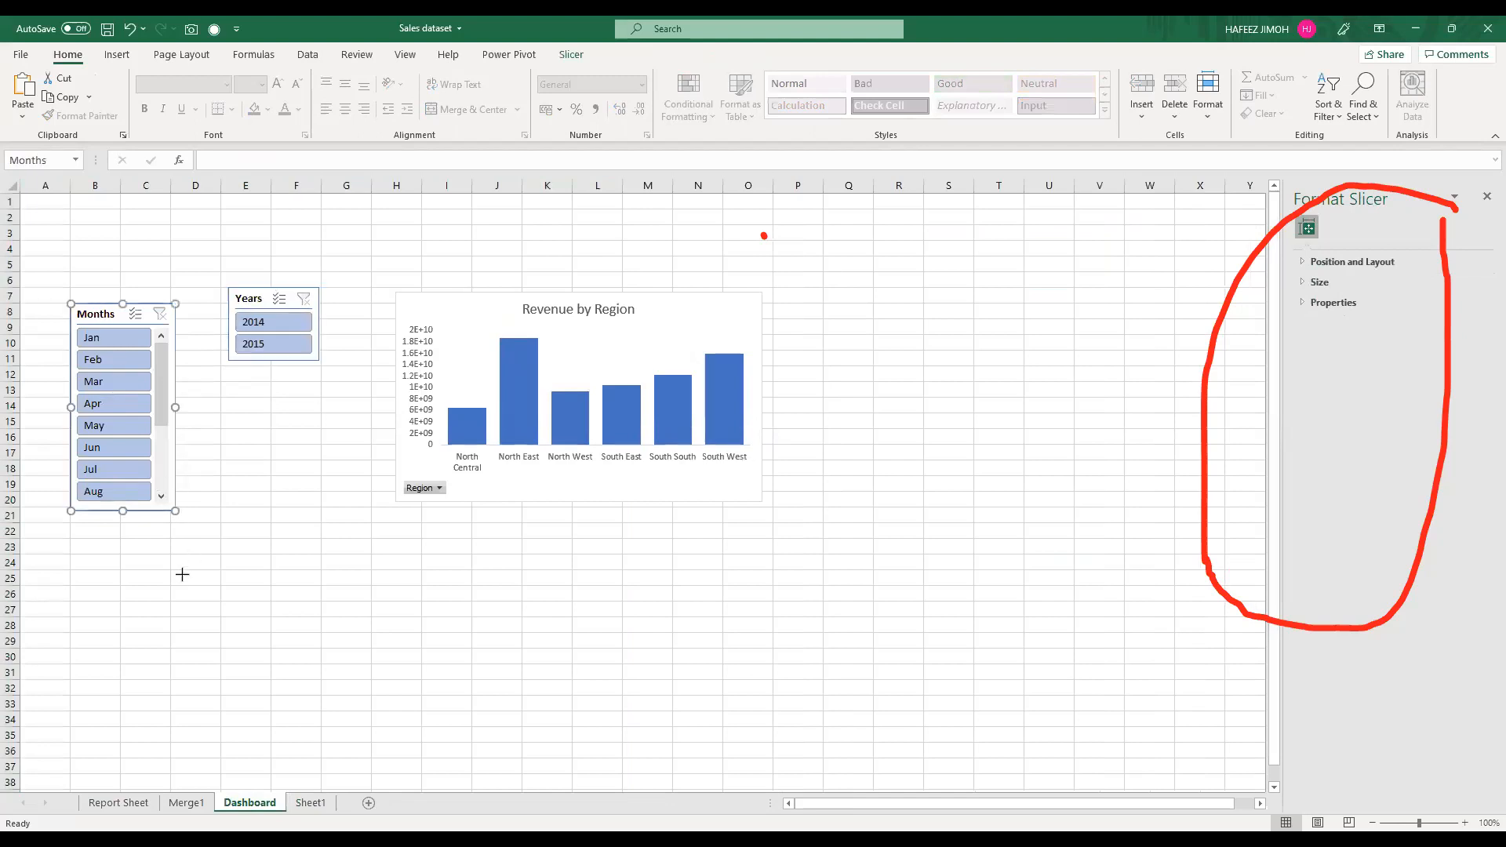
Step: Filter the Dashboard chart by year 2014, switch the Years slicer to 2015, and select Jan in the Months slicer
left_click(267, 329)
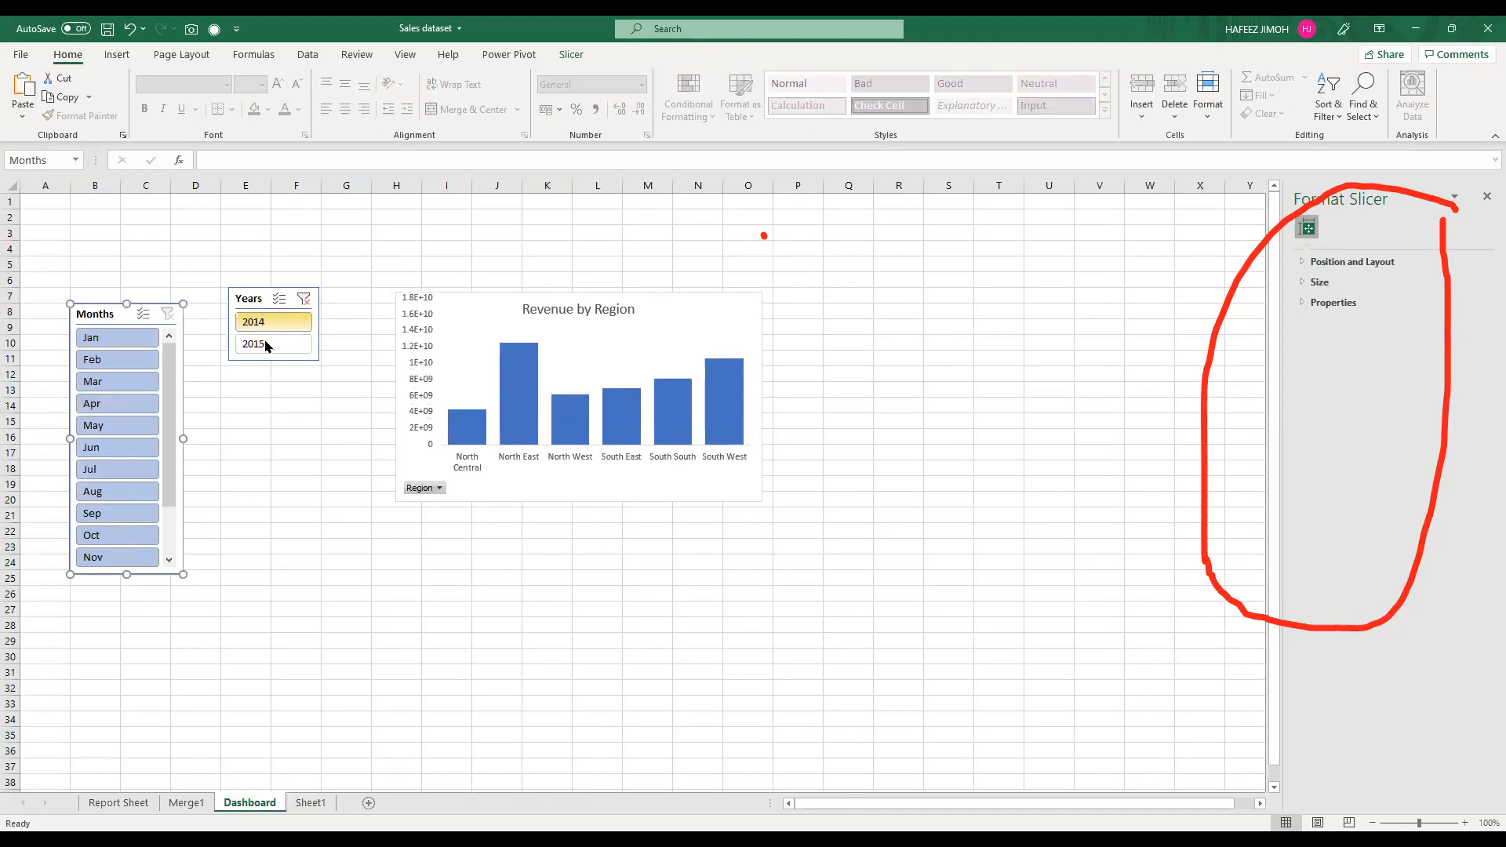
left_click(266, 344)
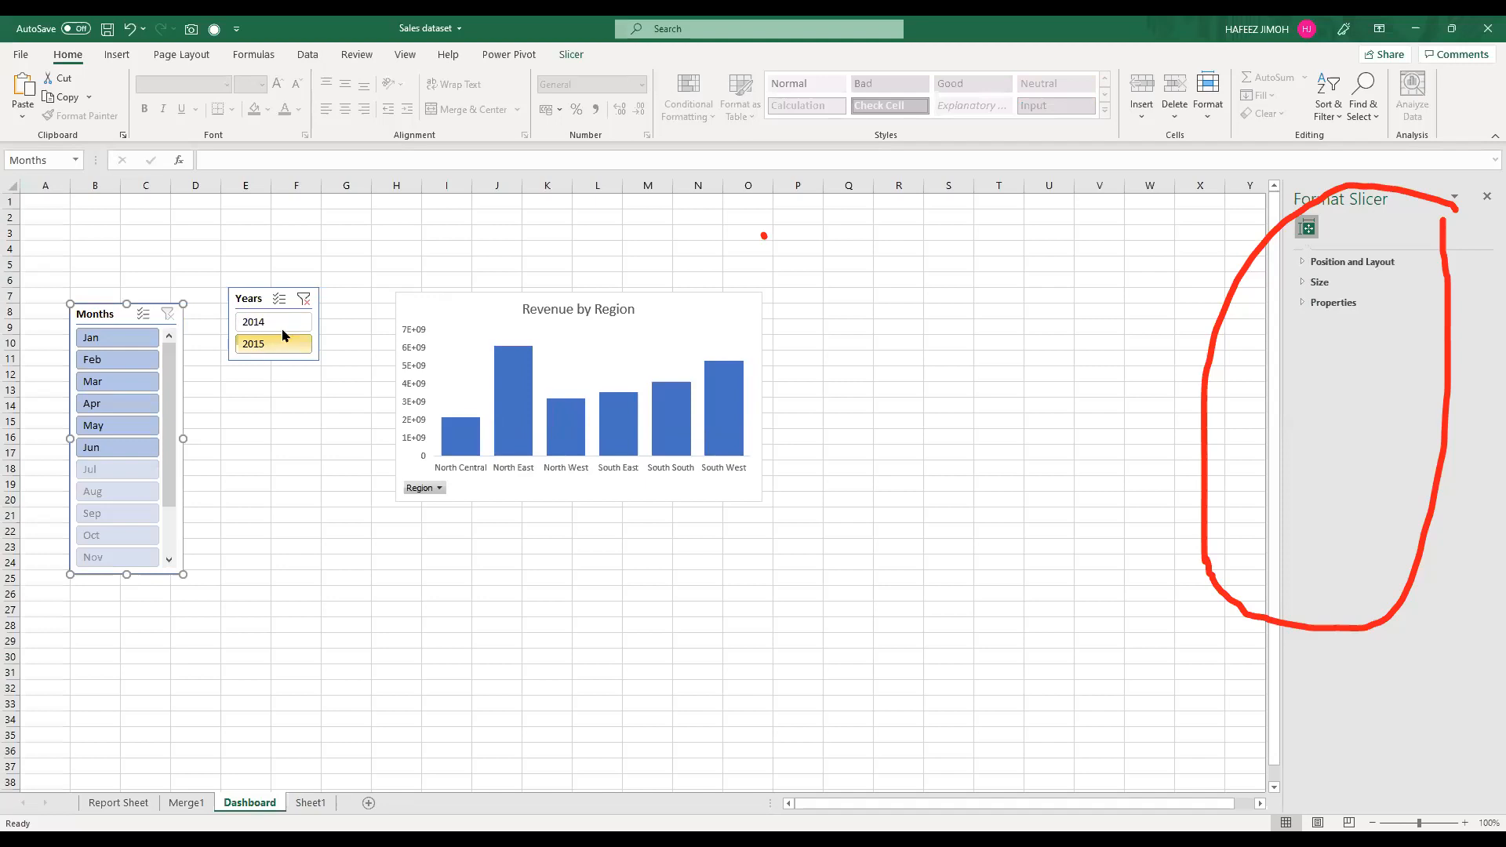
left_click(111, 343)
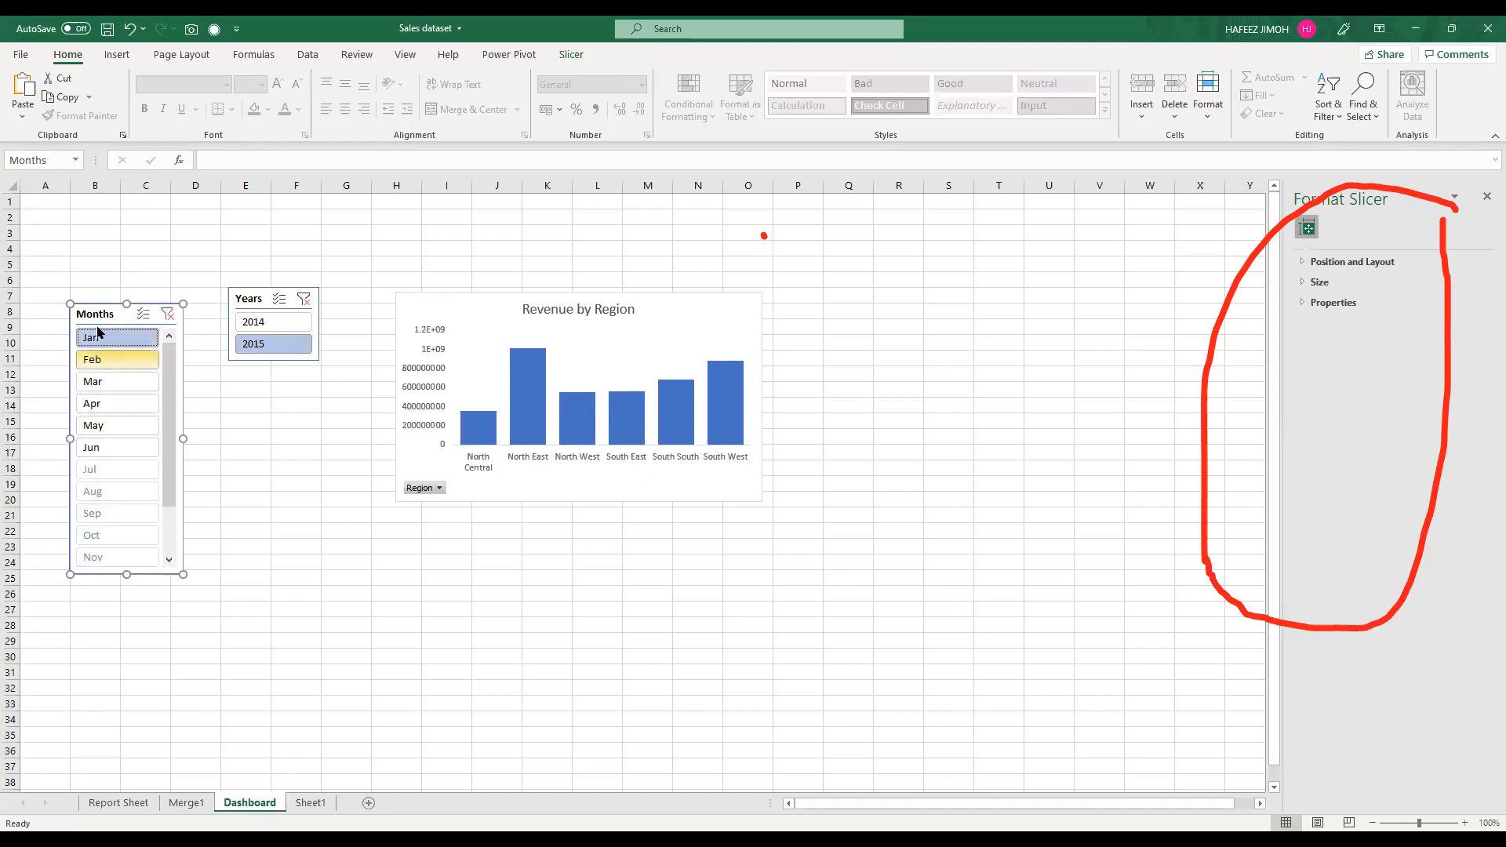
Step: Select Feb in the Months slicer, and arrange both slicers and the region chart from about row 5, with the chart spanning about E5 to L19
left_click(98, 357)
left_click_drag(79, 305, 34, 278)
left_click_drag(261, 311, 176, 279)
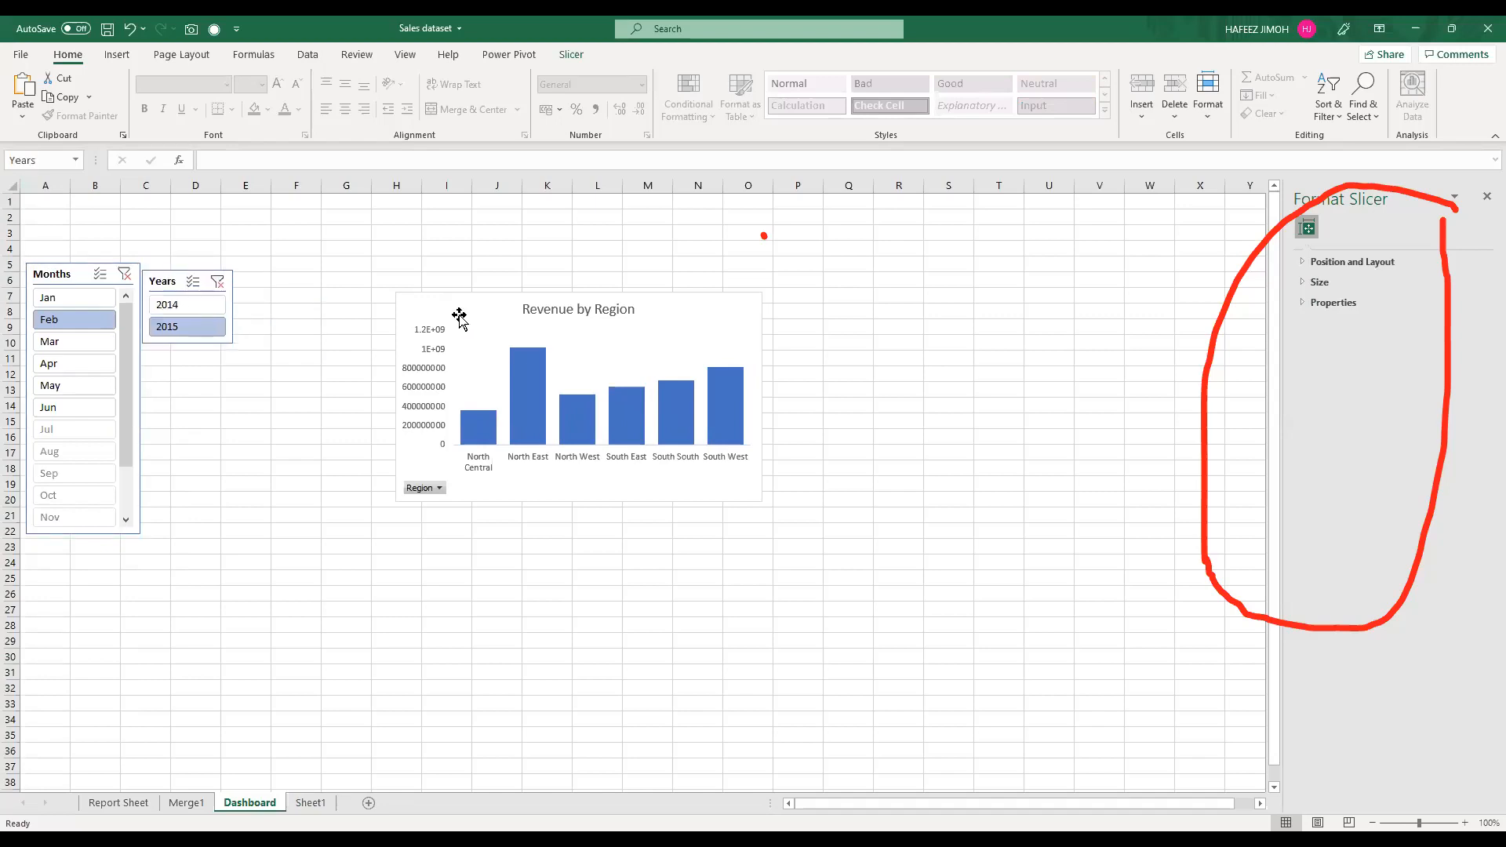
left_click_drag(459, 311, 302, 280)
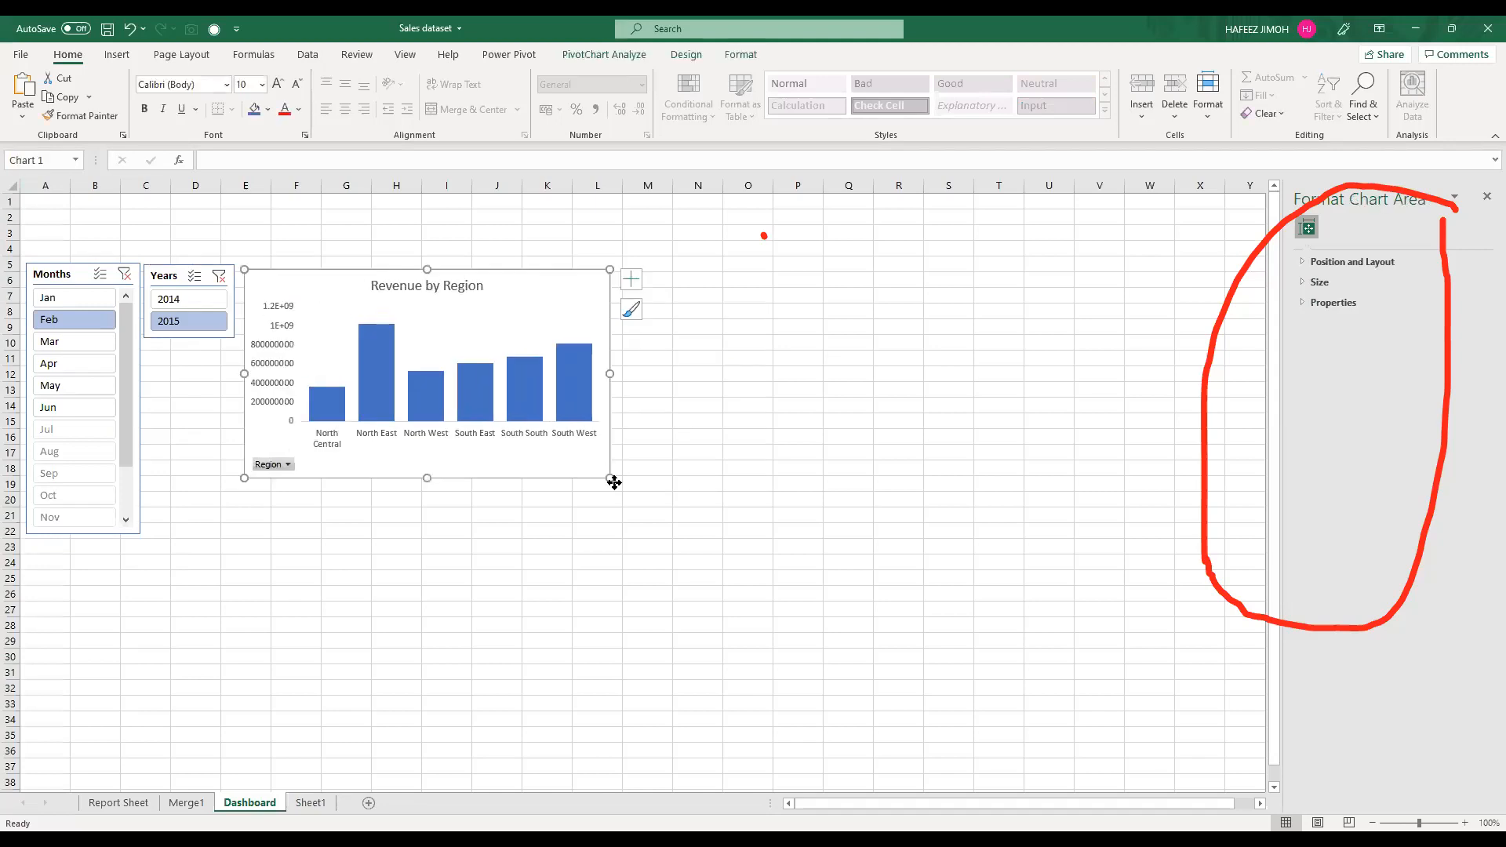
mouse_move(608, 480)
left_mouse_down()
mouse_move(599, 465)
mouse_move(615, 489)
left_mouse_up()
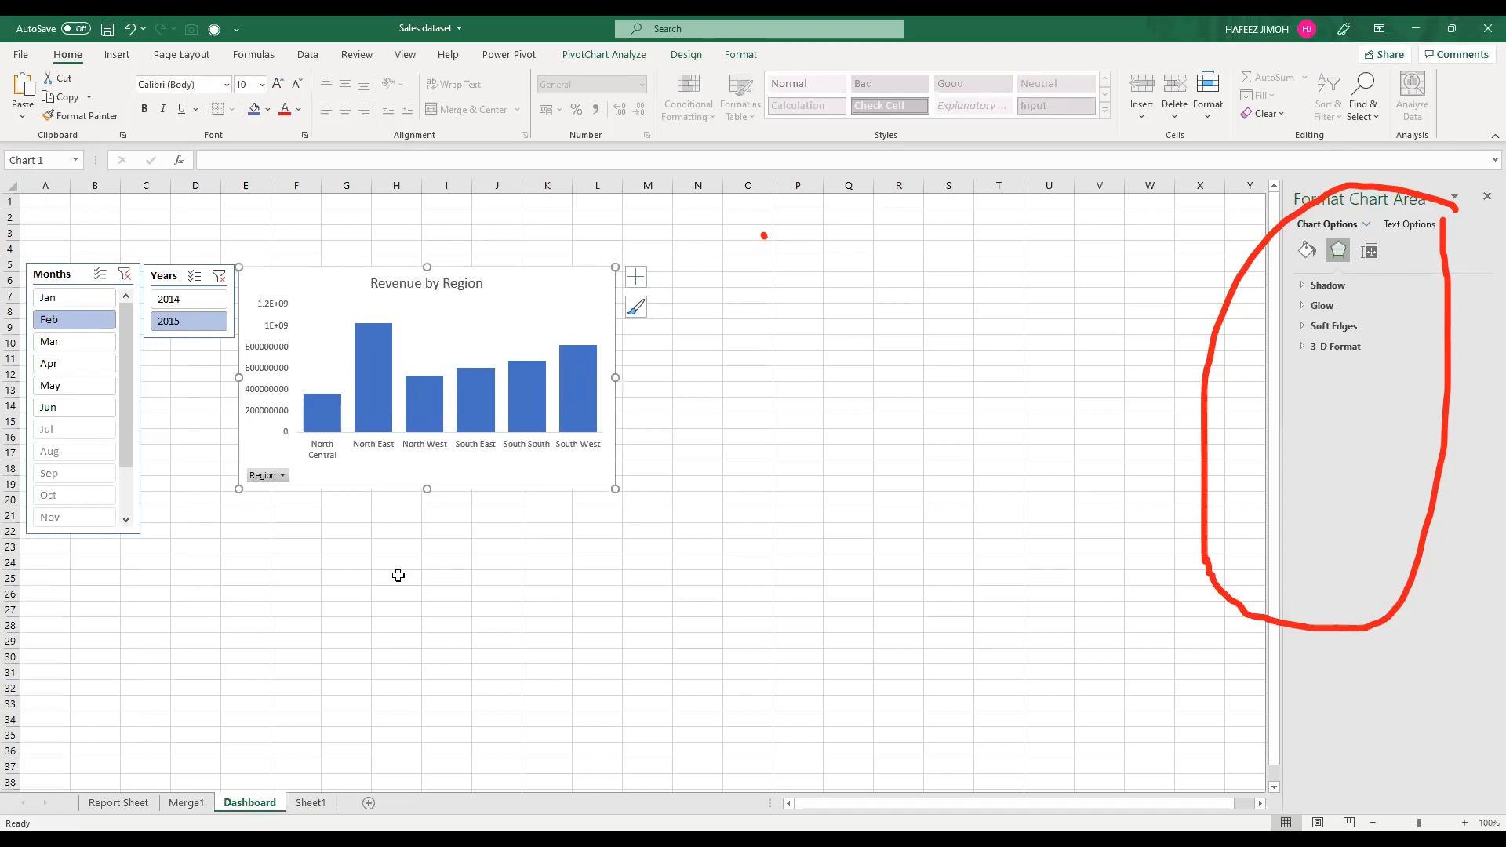
Step: Create a PivotChart on Report Sheet from the monthly Revenue and Target PivotTable in D10:F17 and shift it off the tables
left_click(134, 812)
mouse_move(451, 468)
left_mouse_down()
mouse_move(600, 623)
mouse_move(710, 651)
left_mouse_up()
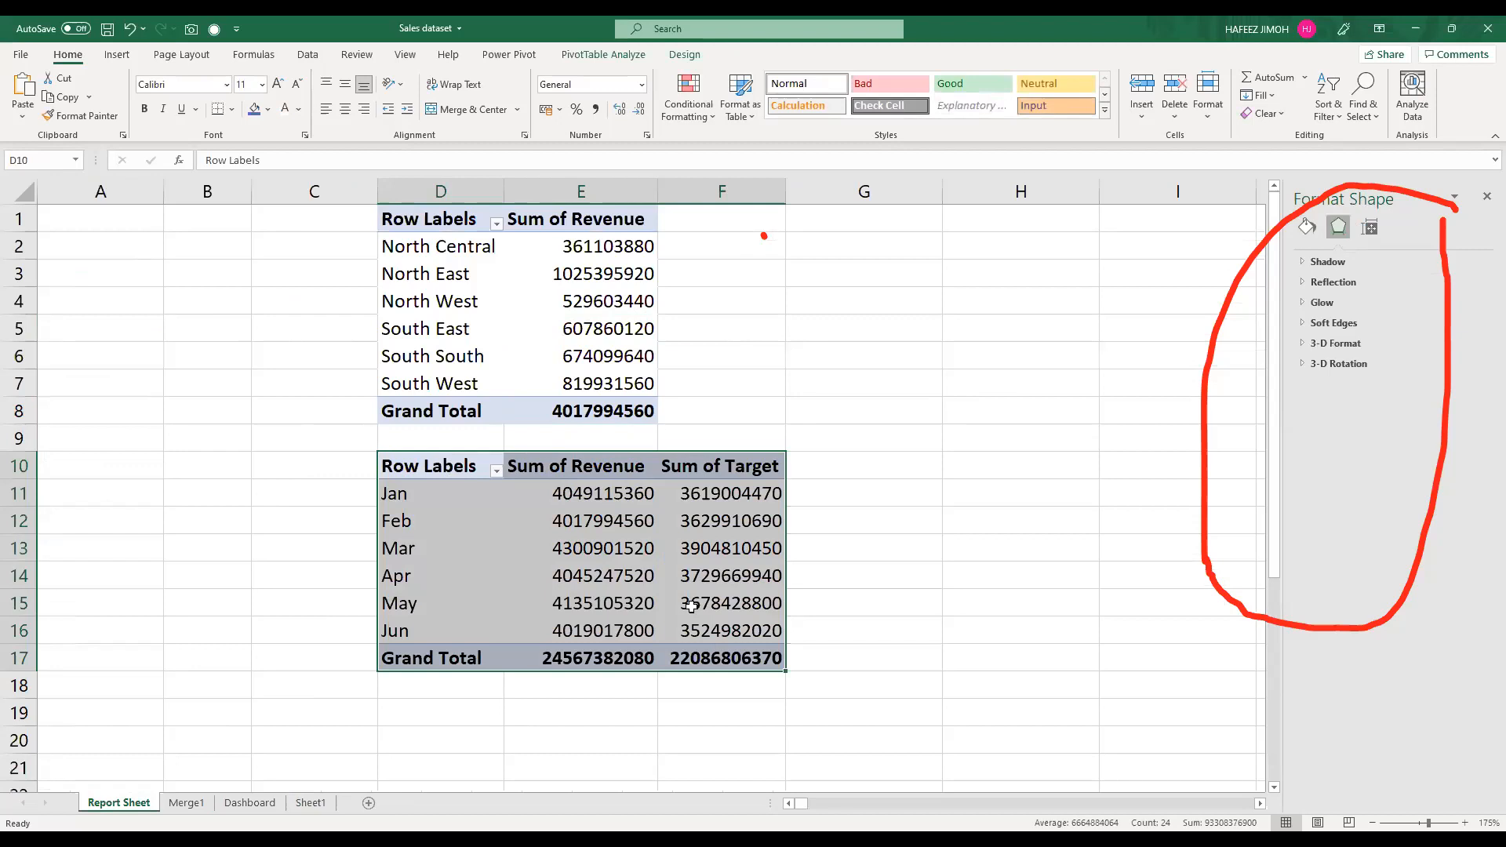
left_click(690, 604)
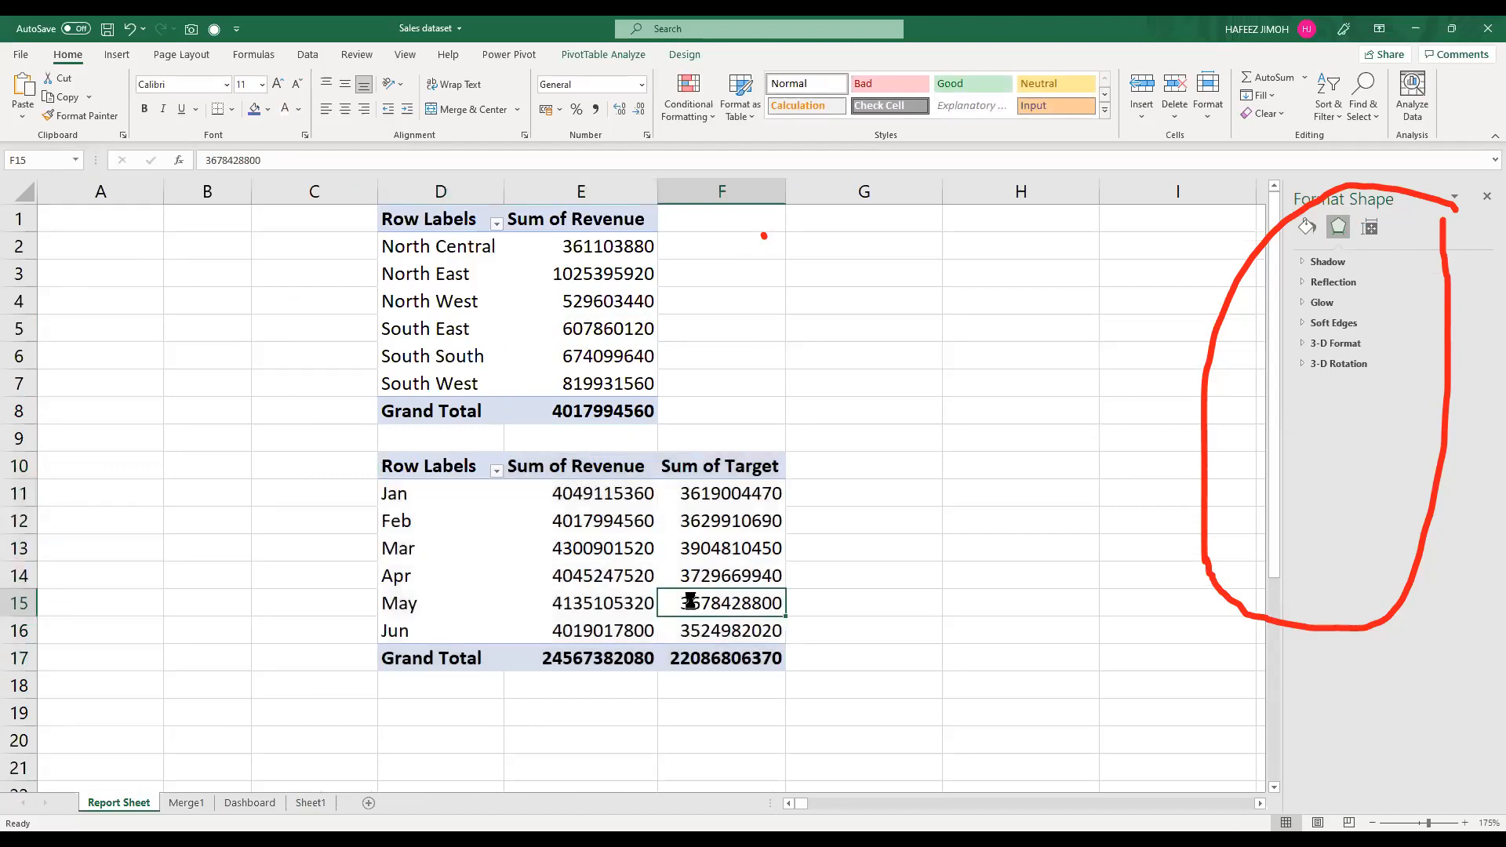
key("alt+F1")
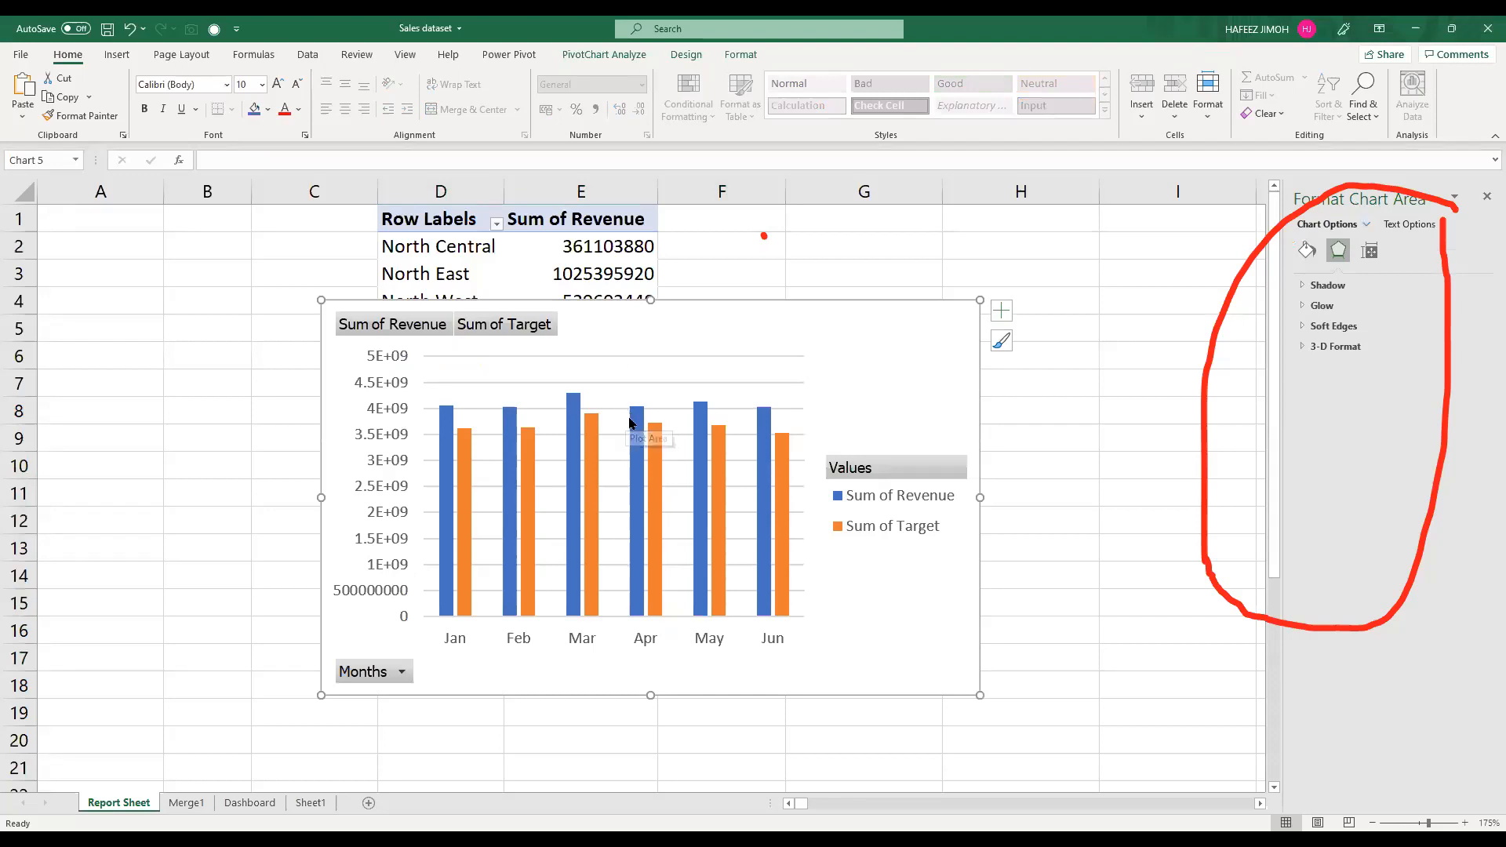
mouse_move(648, 418)
left_click_drag(810, 325, 953, 293)
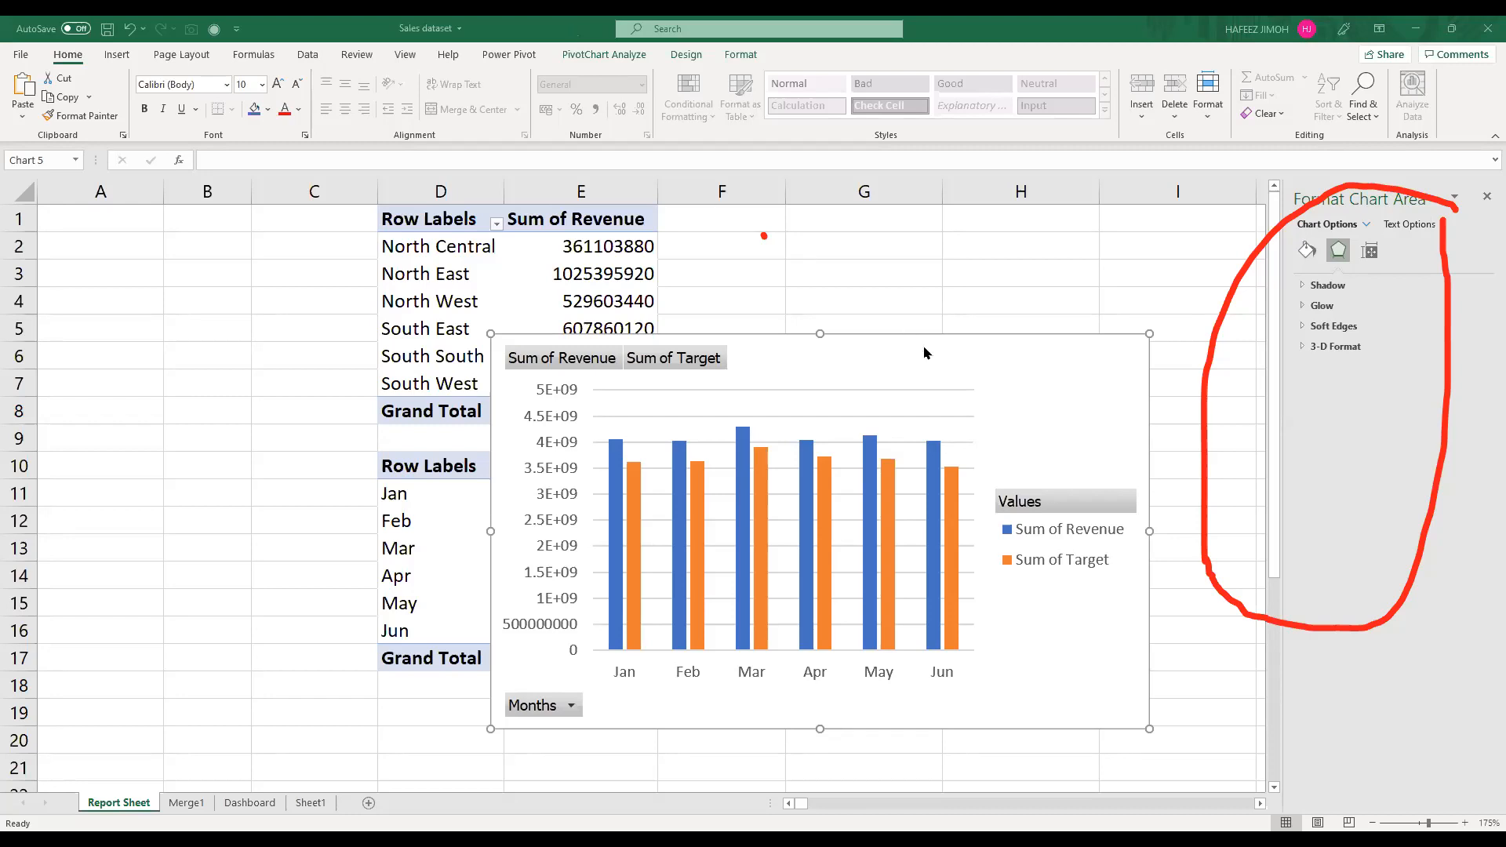
Step: Change the monthly revenue and target PivotChart to the basic Line chart type
left_click(965, 355)
left_click(690, 56)
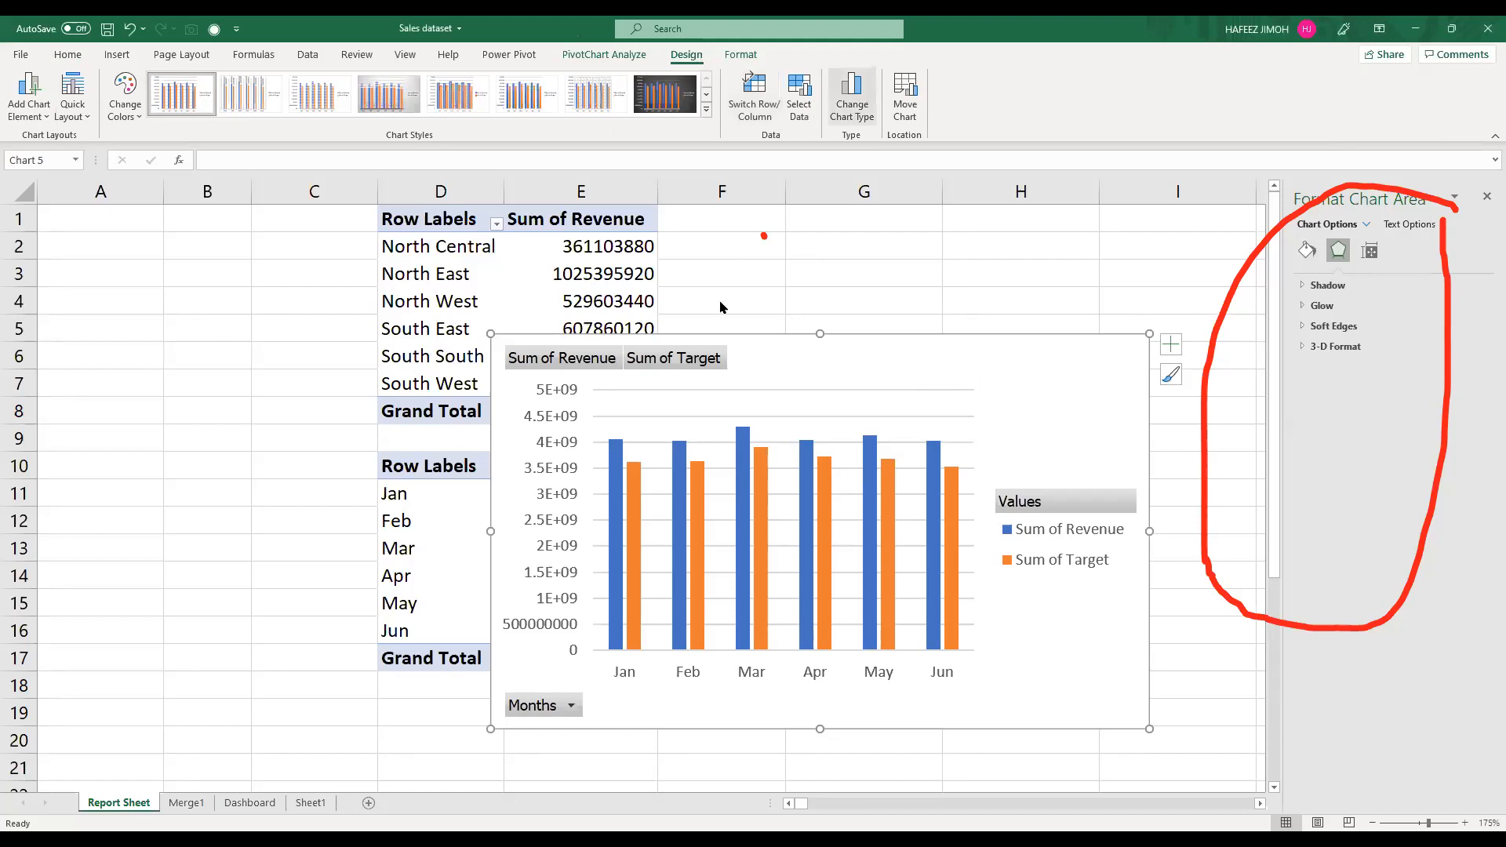
left_click(851, 98)
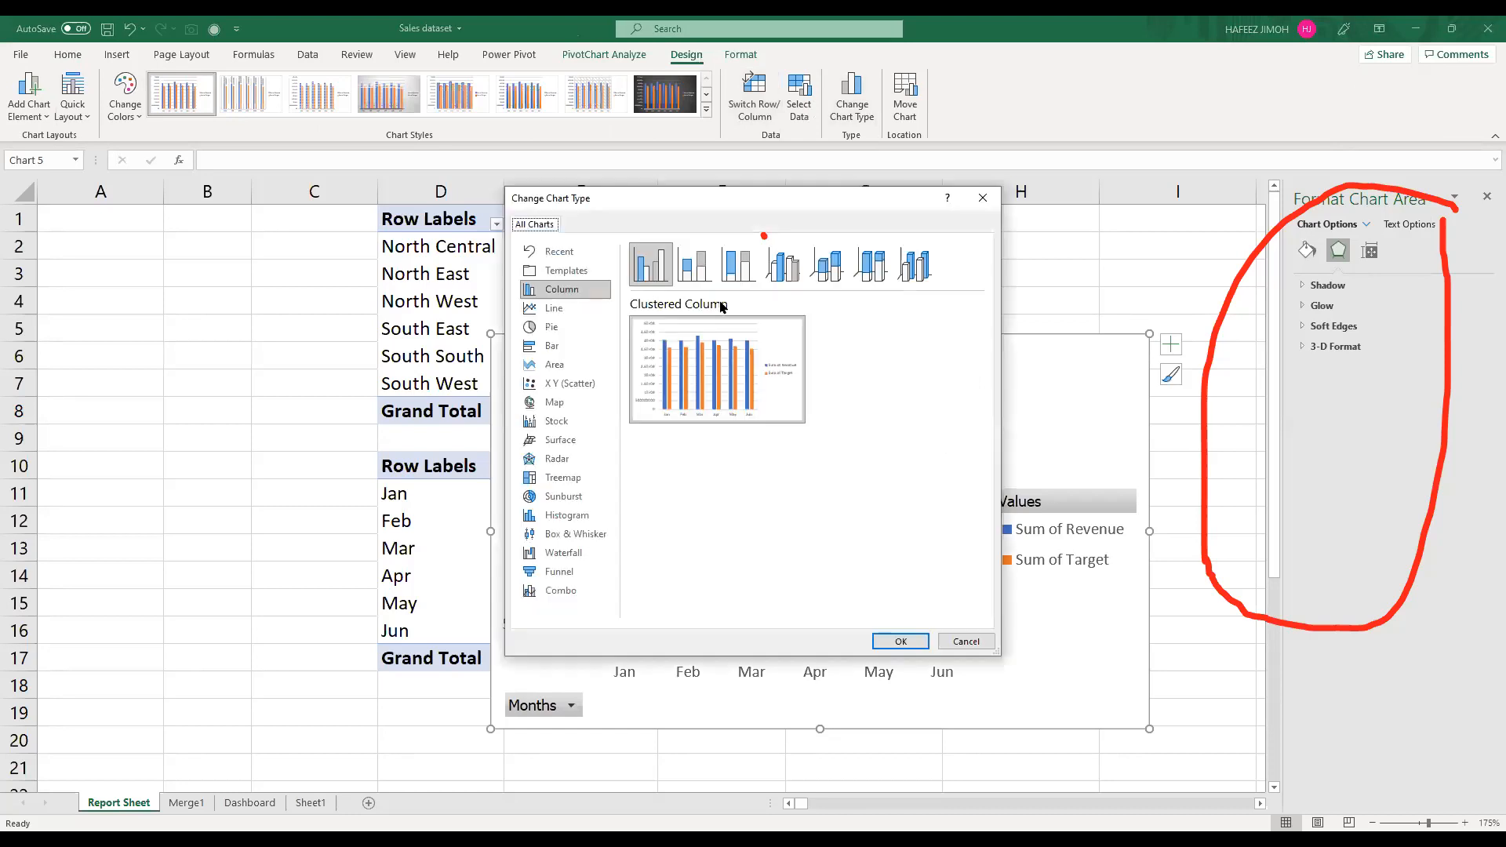
left_click(556, 312)
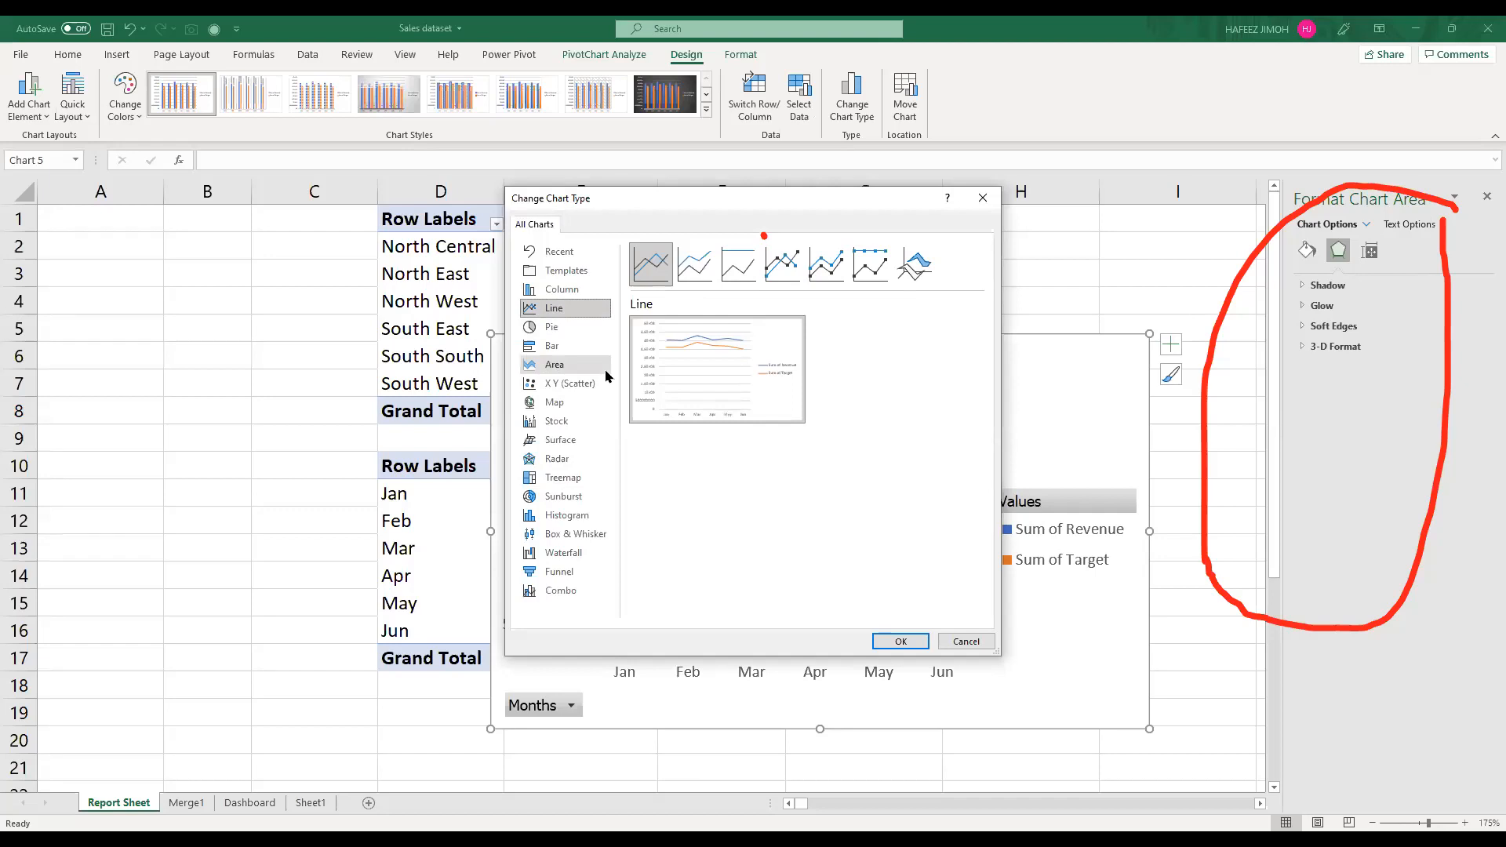
left_click(901, 643)
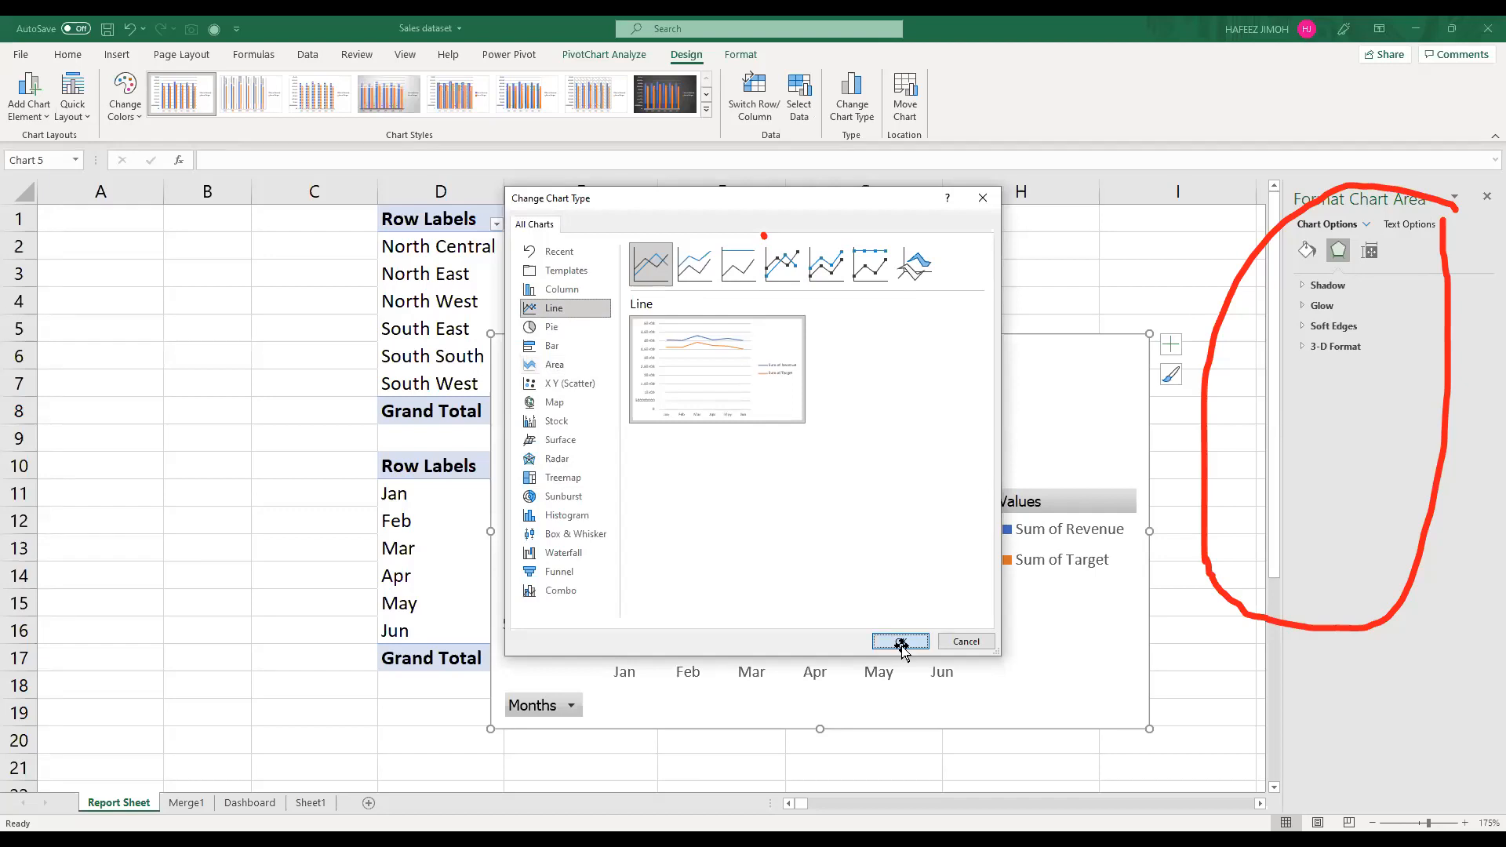
Step: Hide all field buttons on the monthly line chart
left_click(1019, 506)
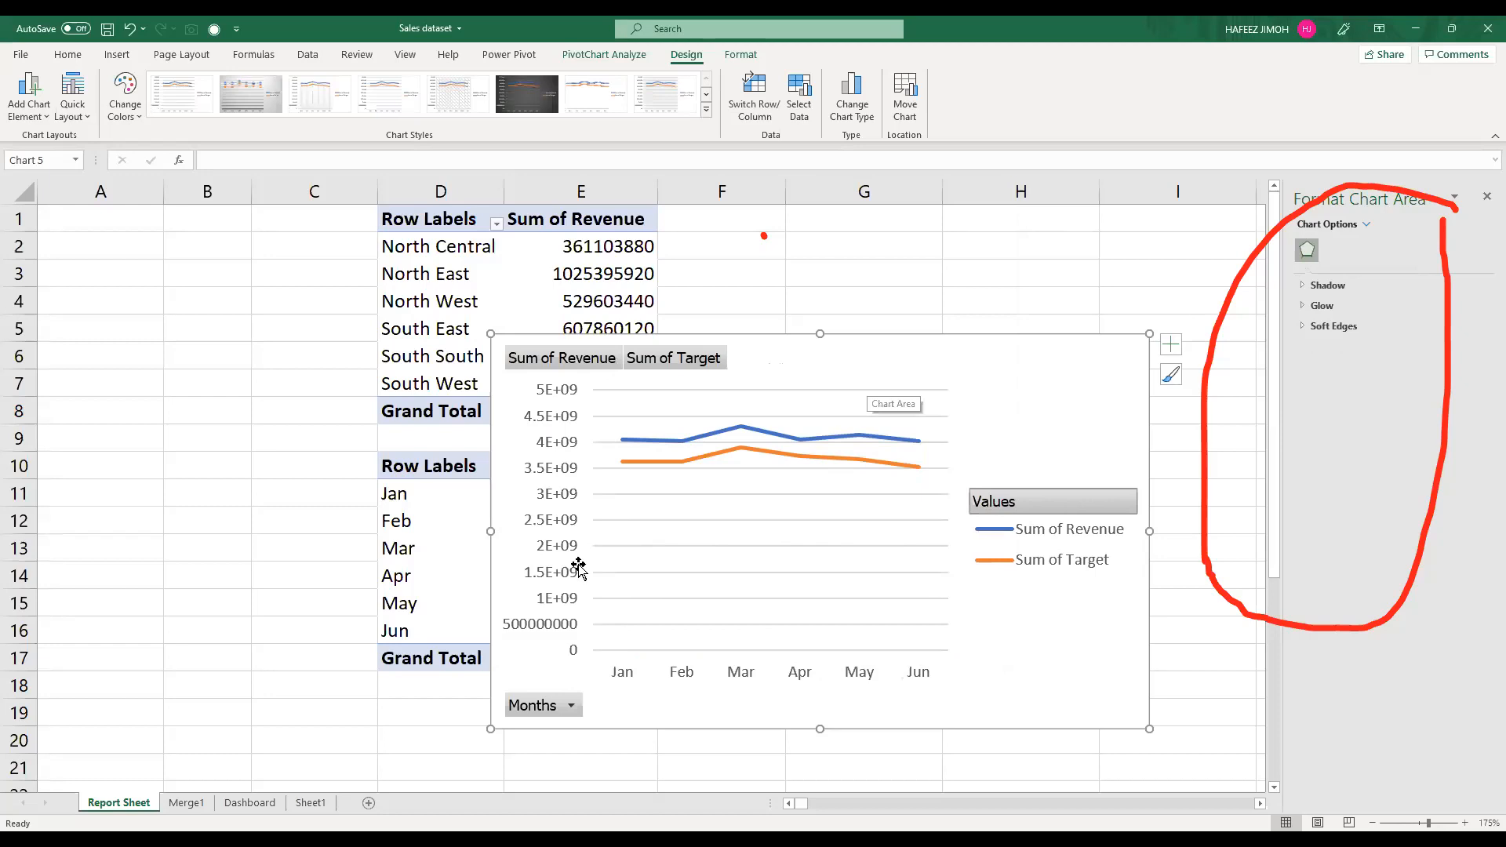
right_click(551, 707)
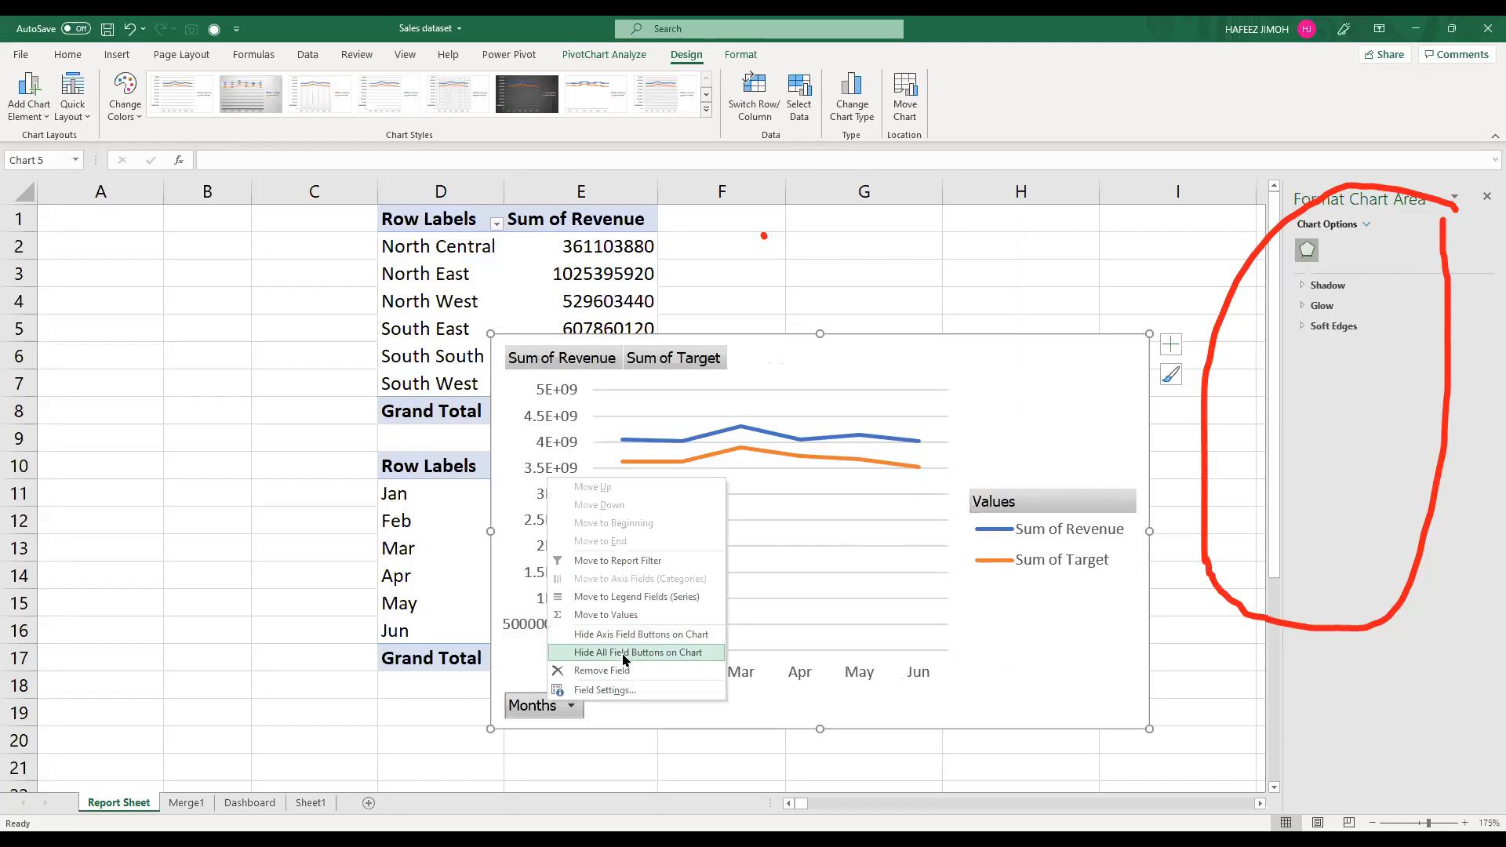
left_click(625, 653)
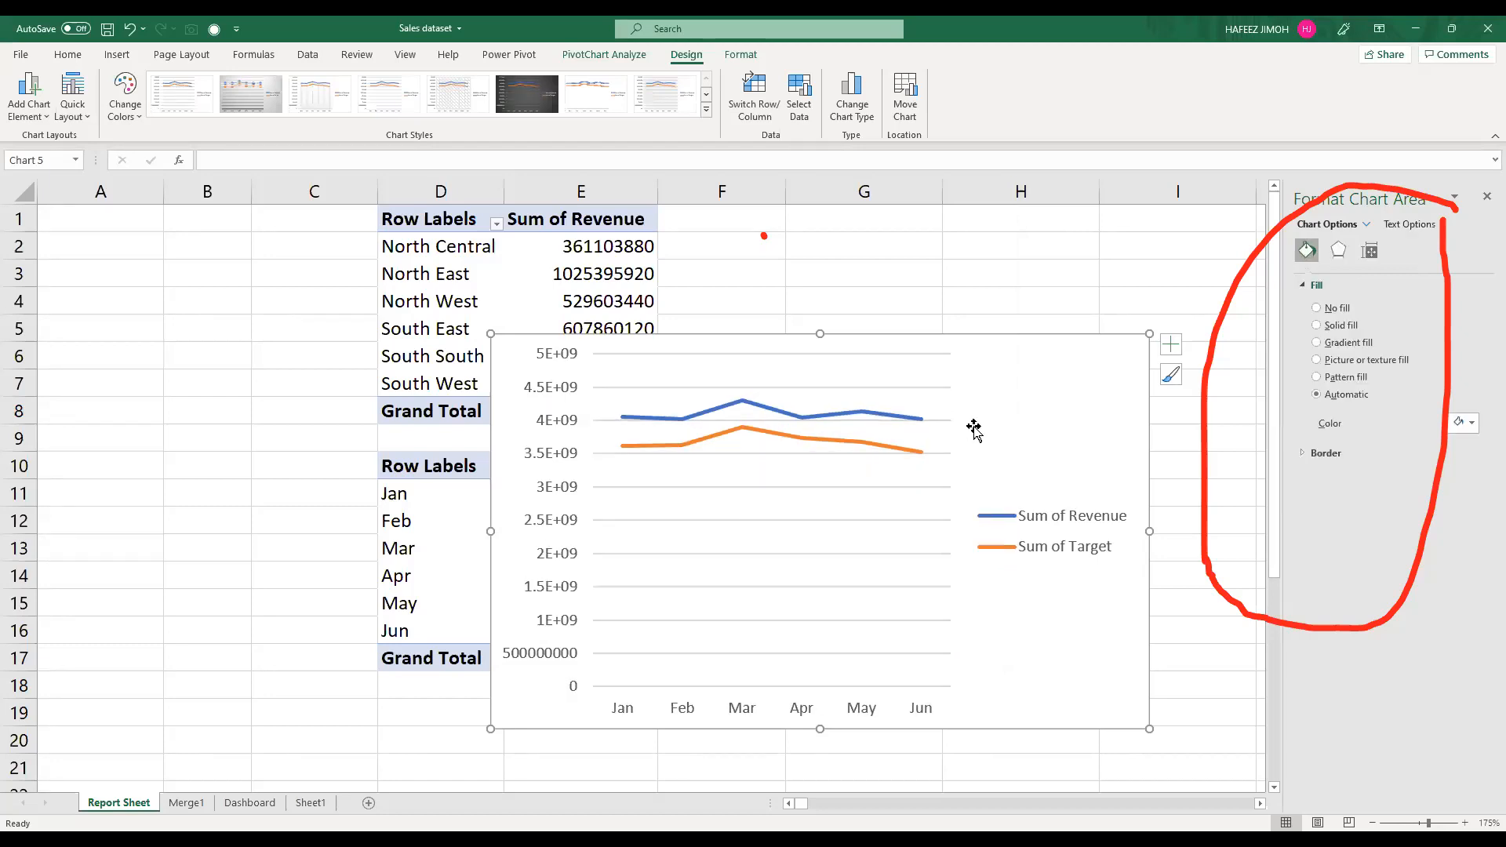
Step: Add a chart title to the line chart, place the legend beside it above the plot, and widen the plot area into the freed space
left_click(1167, 347)
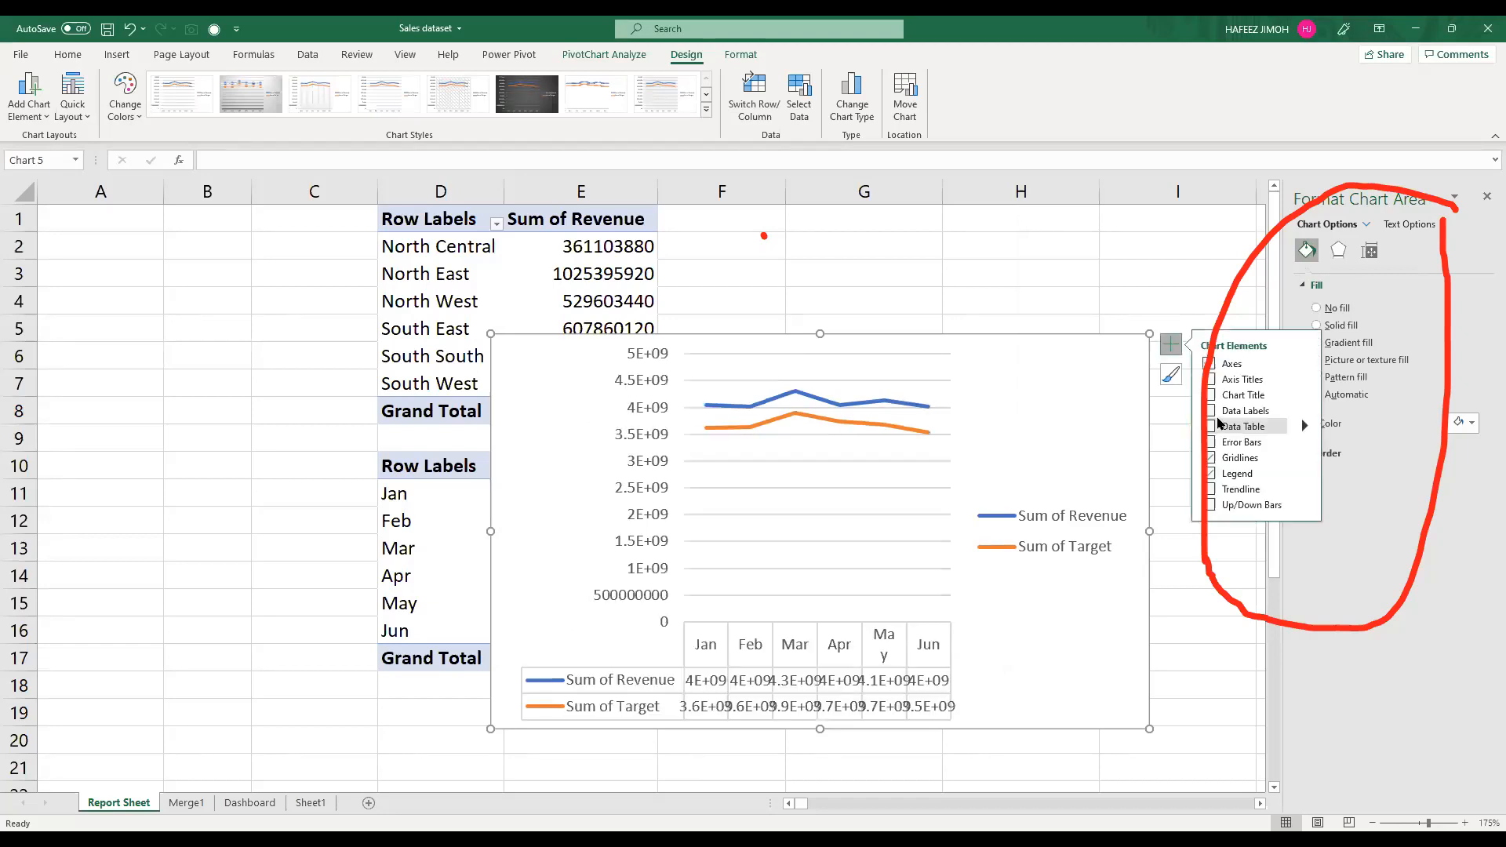
left_click(1211, 394)
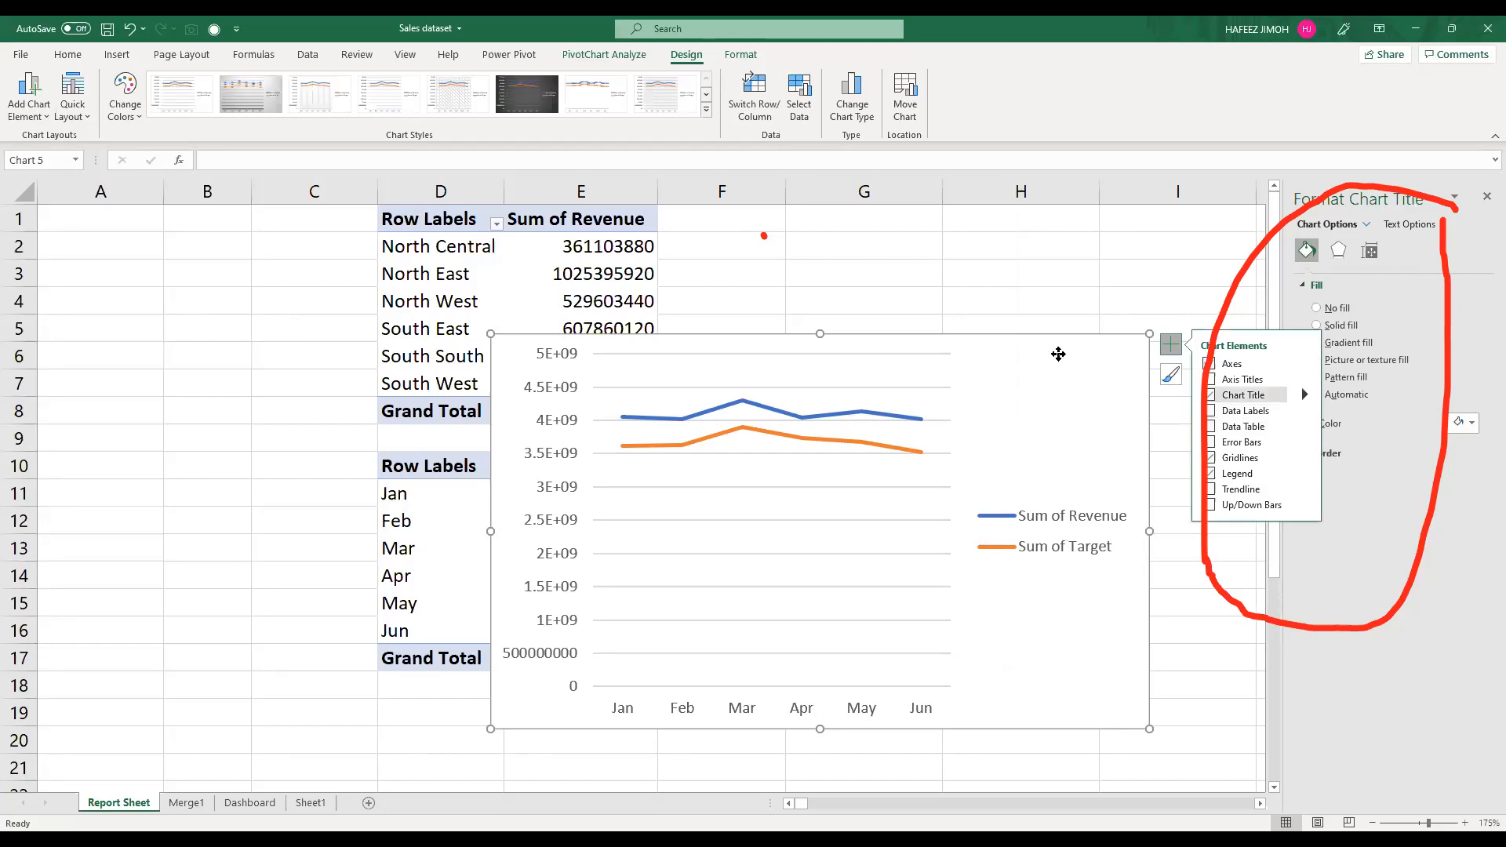
left_click(900, 454)
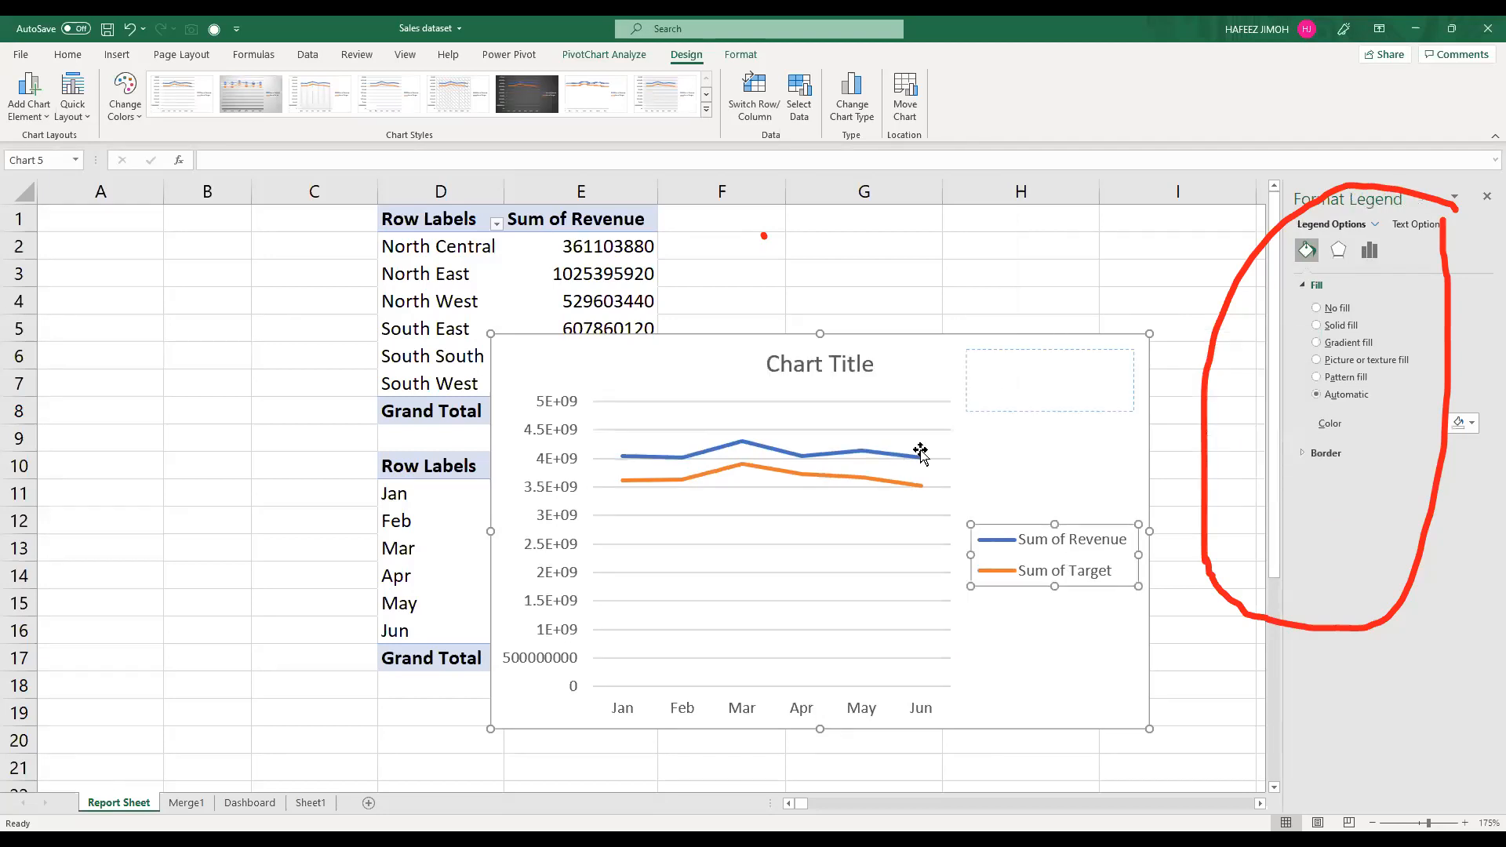
left_click(932, 563)
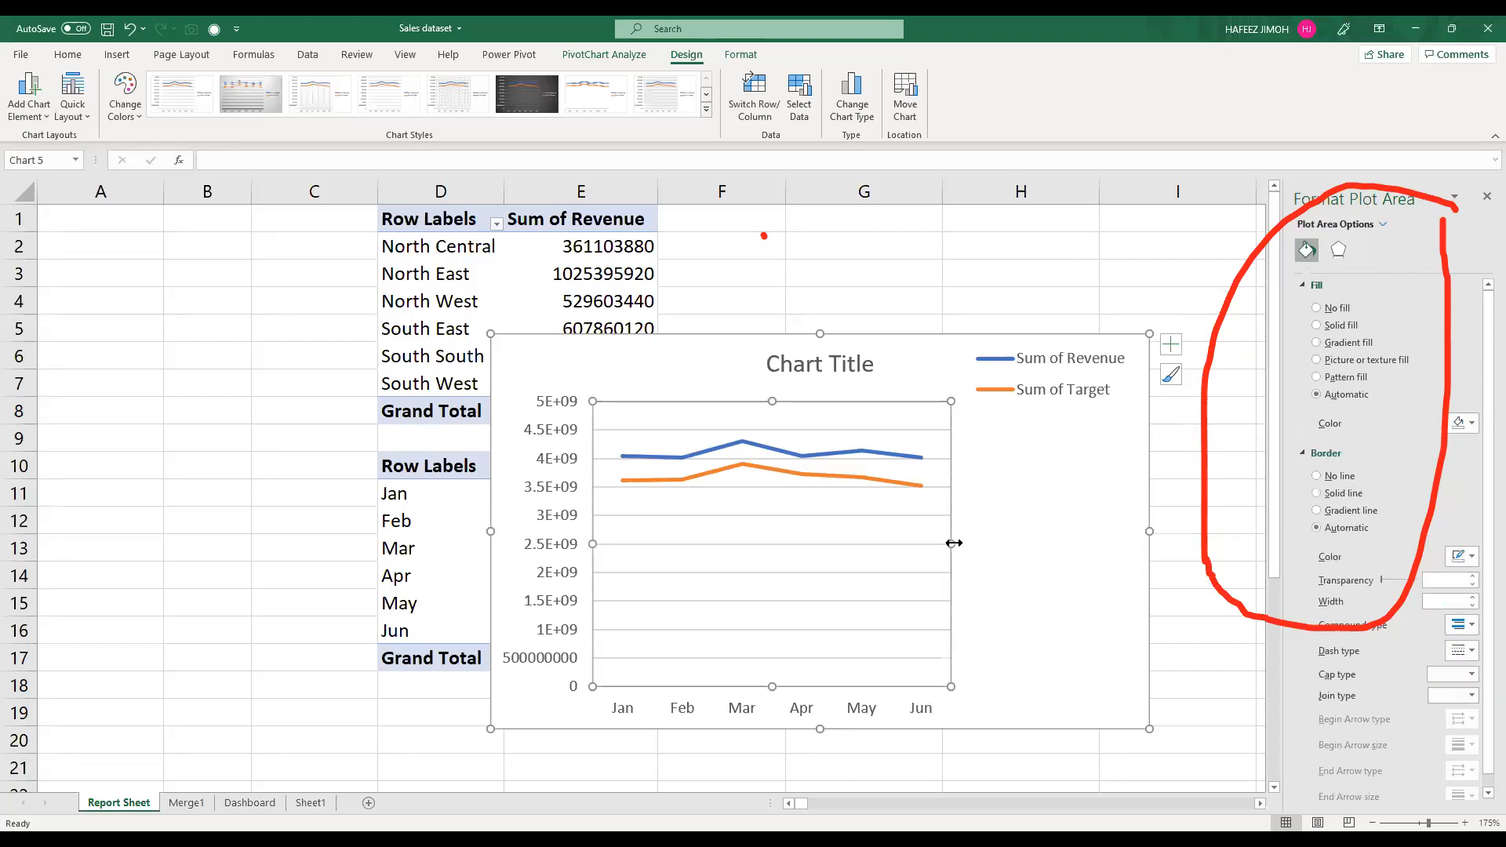
left_click_drag(953, 543, 1085, 538)
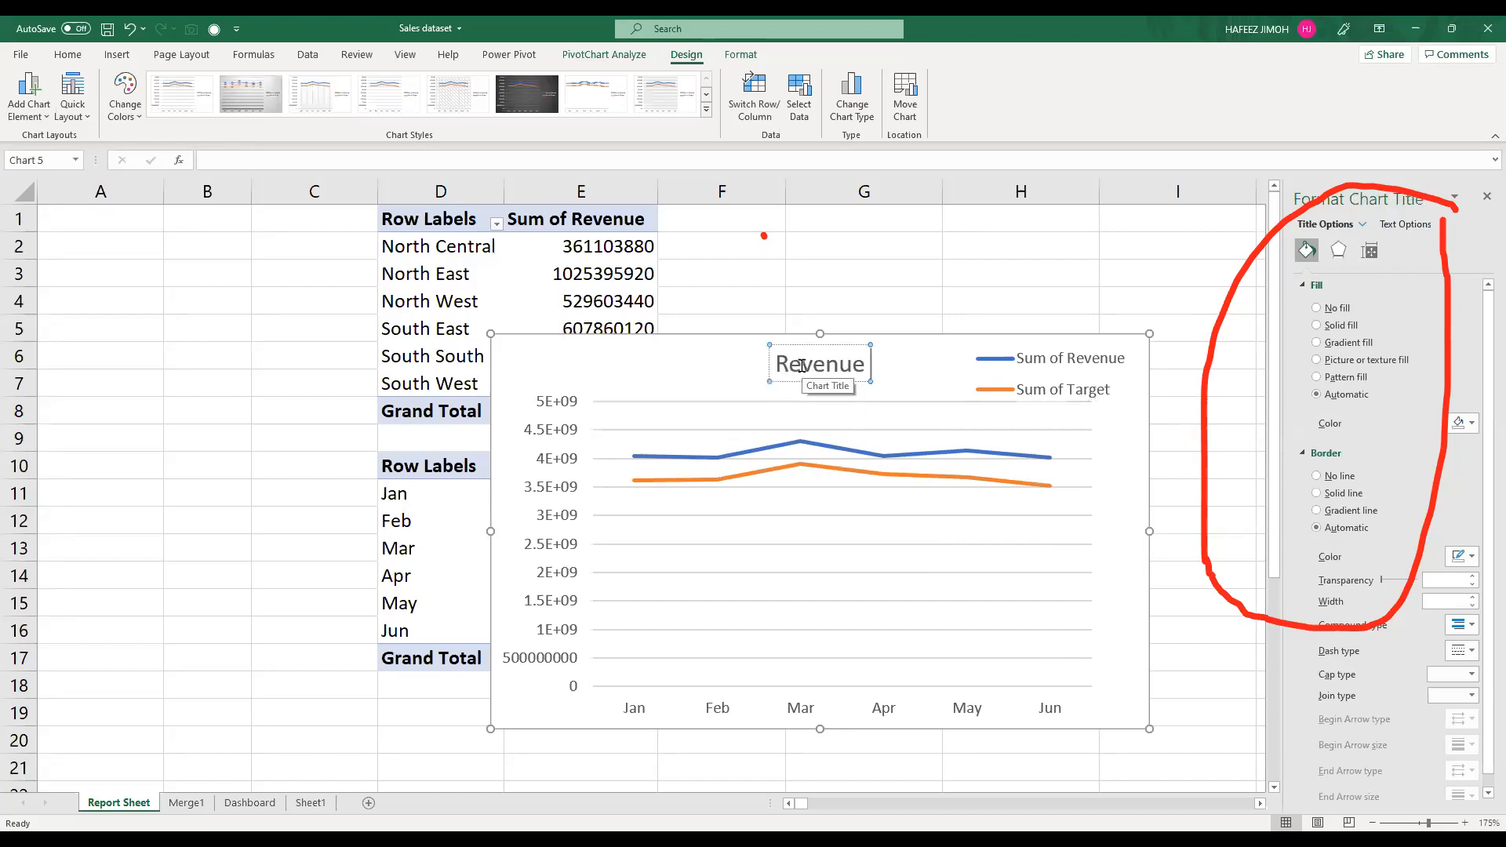
Step: Title the monthly line chart "Revenue by Month"
type("by")
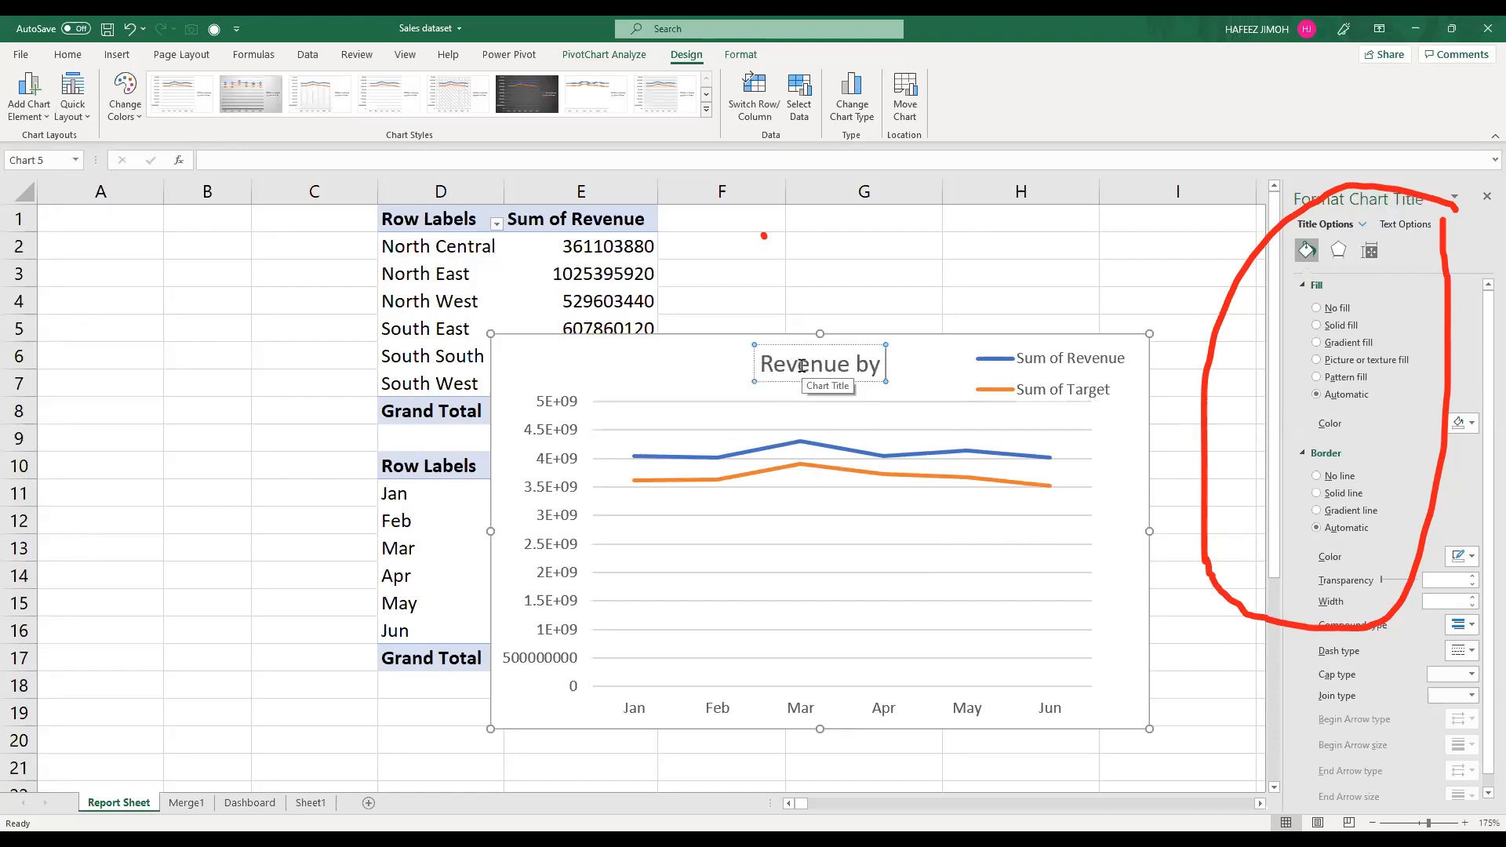
type(" Mo")
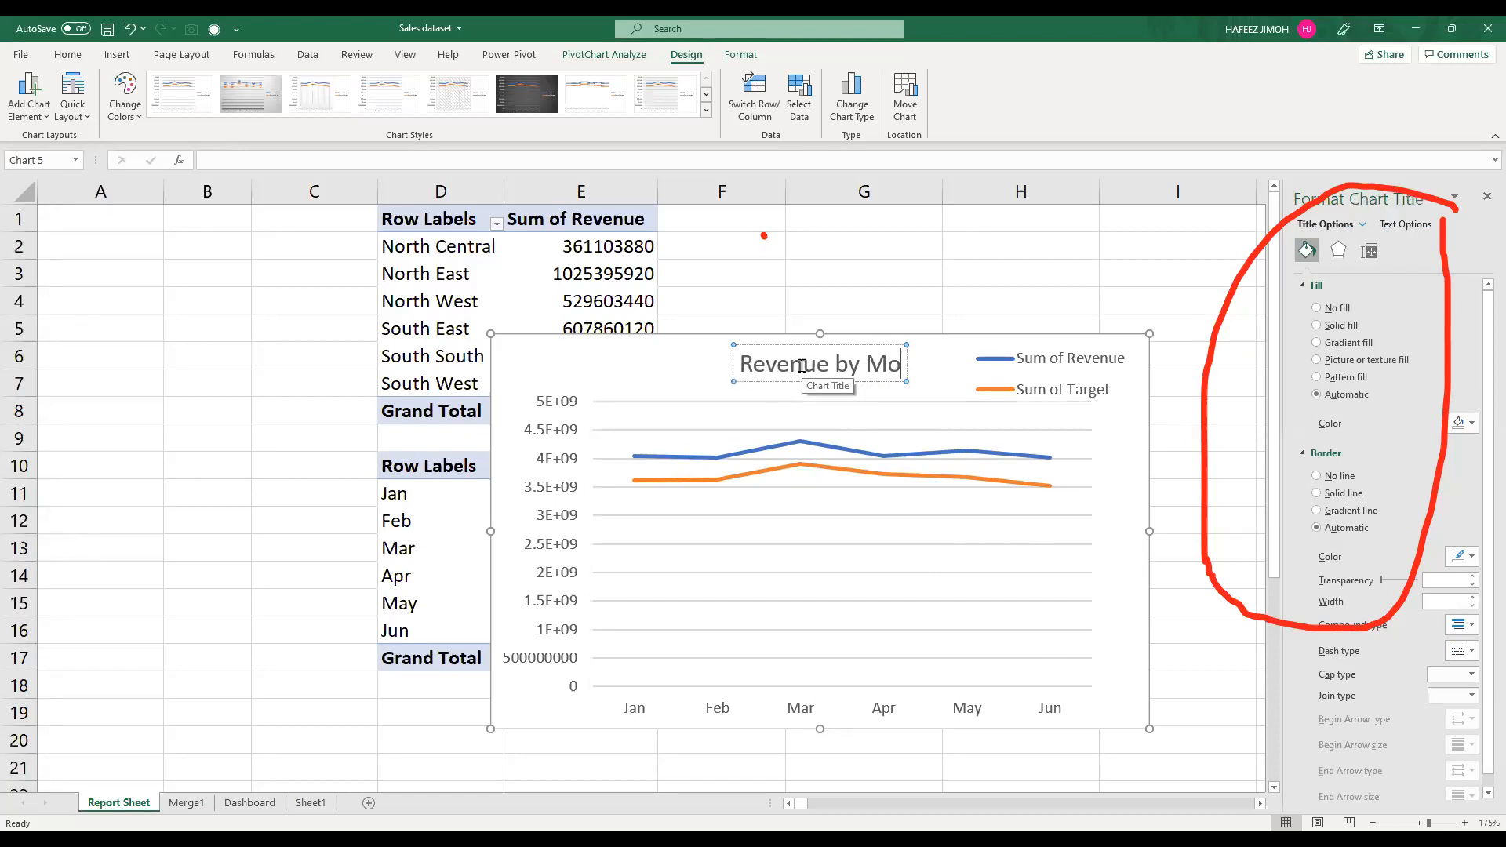
type("nth")
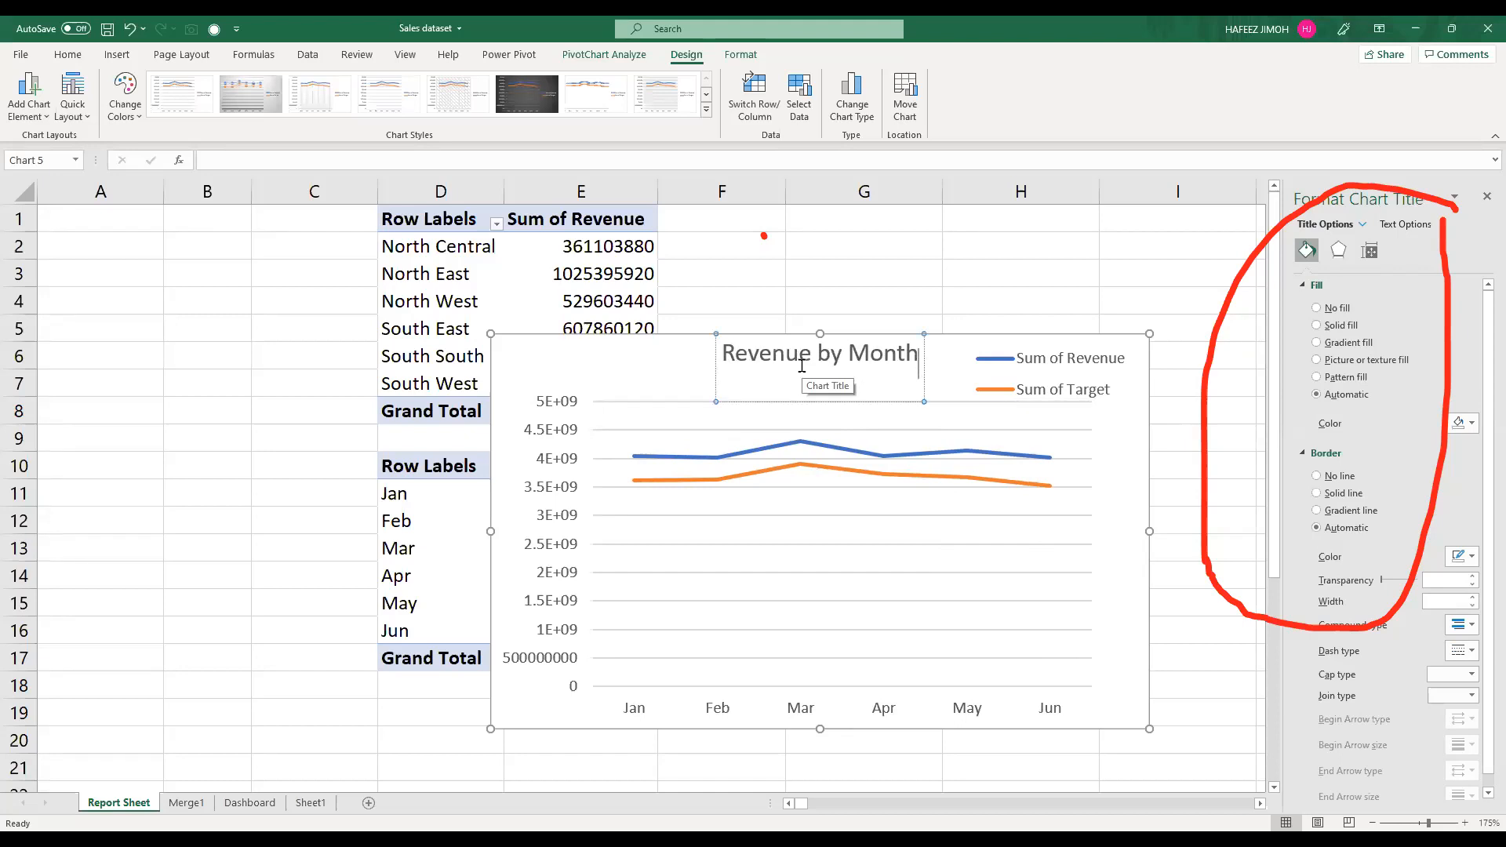
key("Escape")
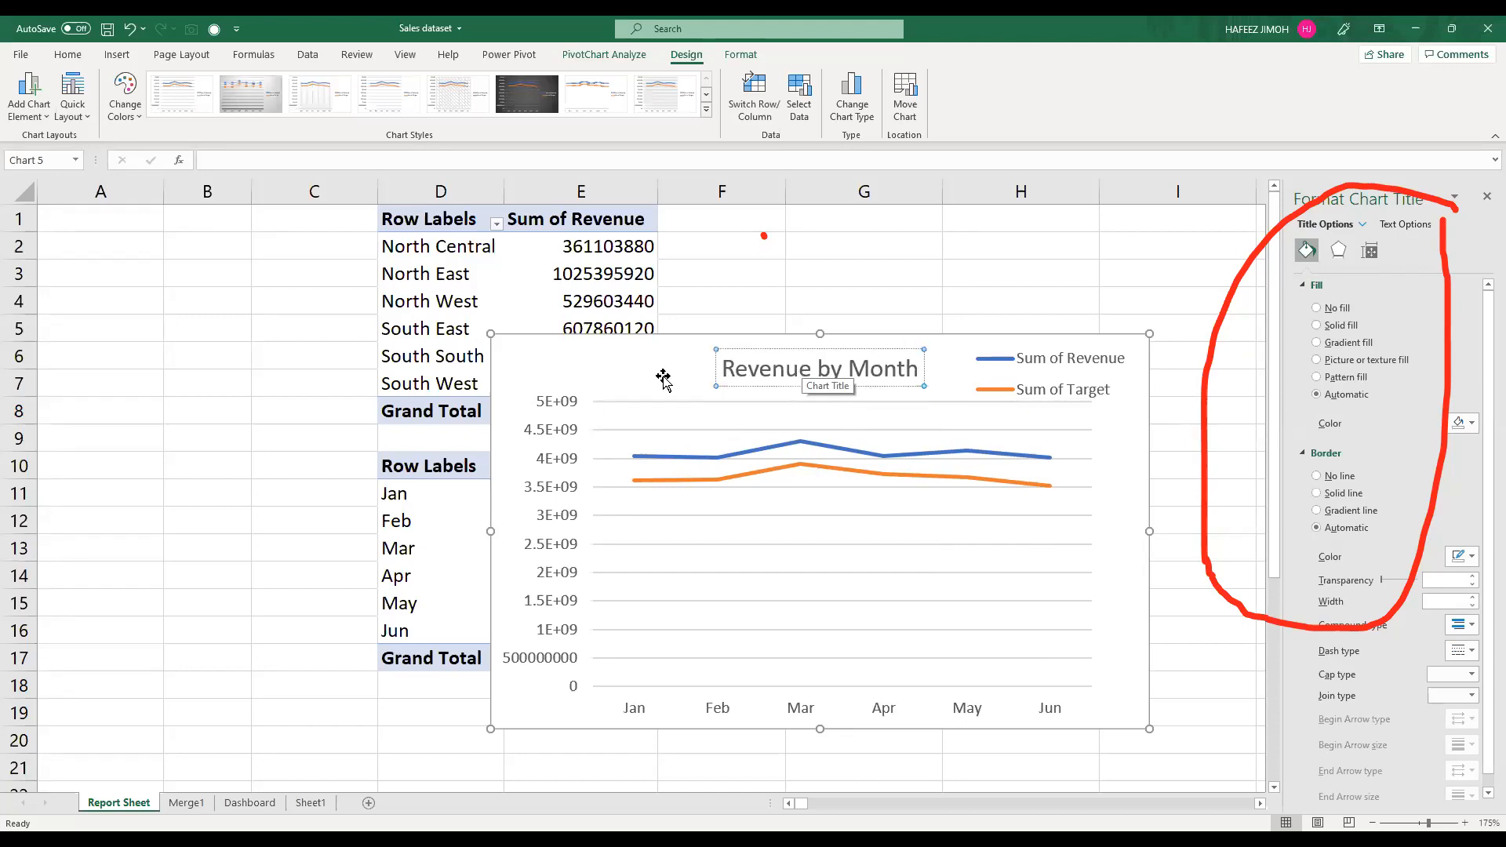
left_click(533, 371)
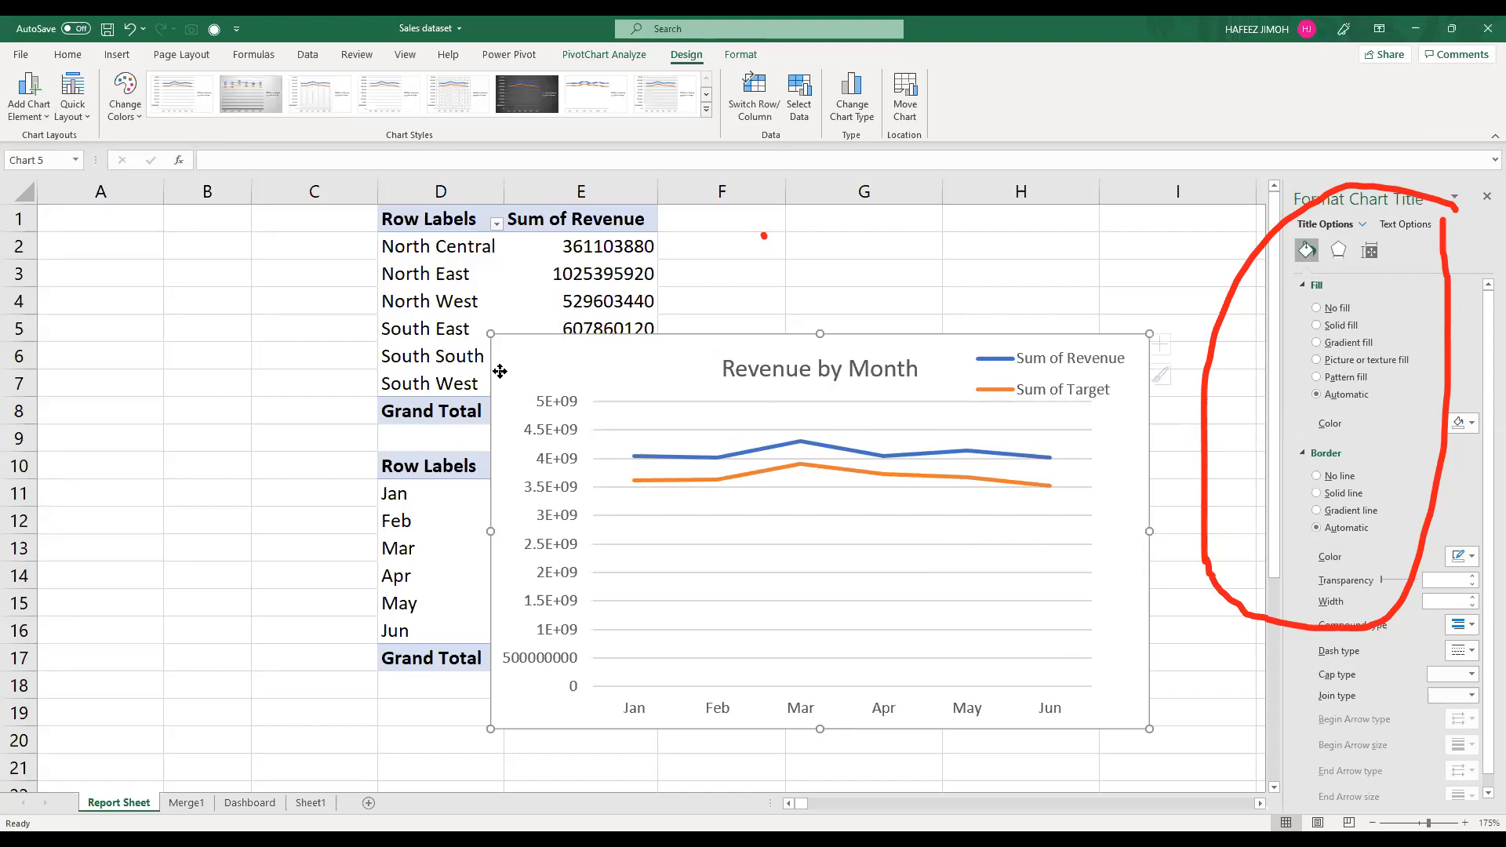
Step: Transfer the Revenue by Month chart to Dashboard directly below the Revenue by Region chart, and widen both charts to just past column L
left_click_drag(662, 374, 501, 372)
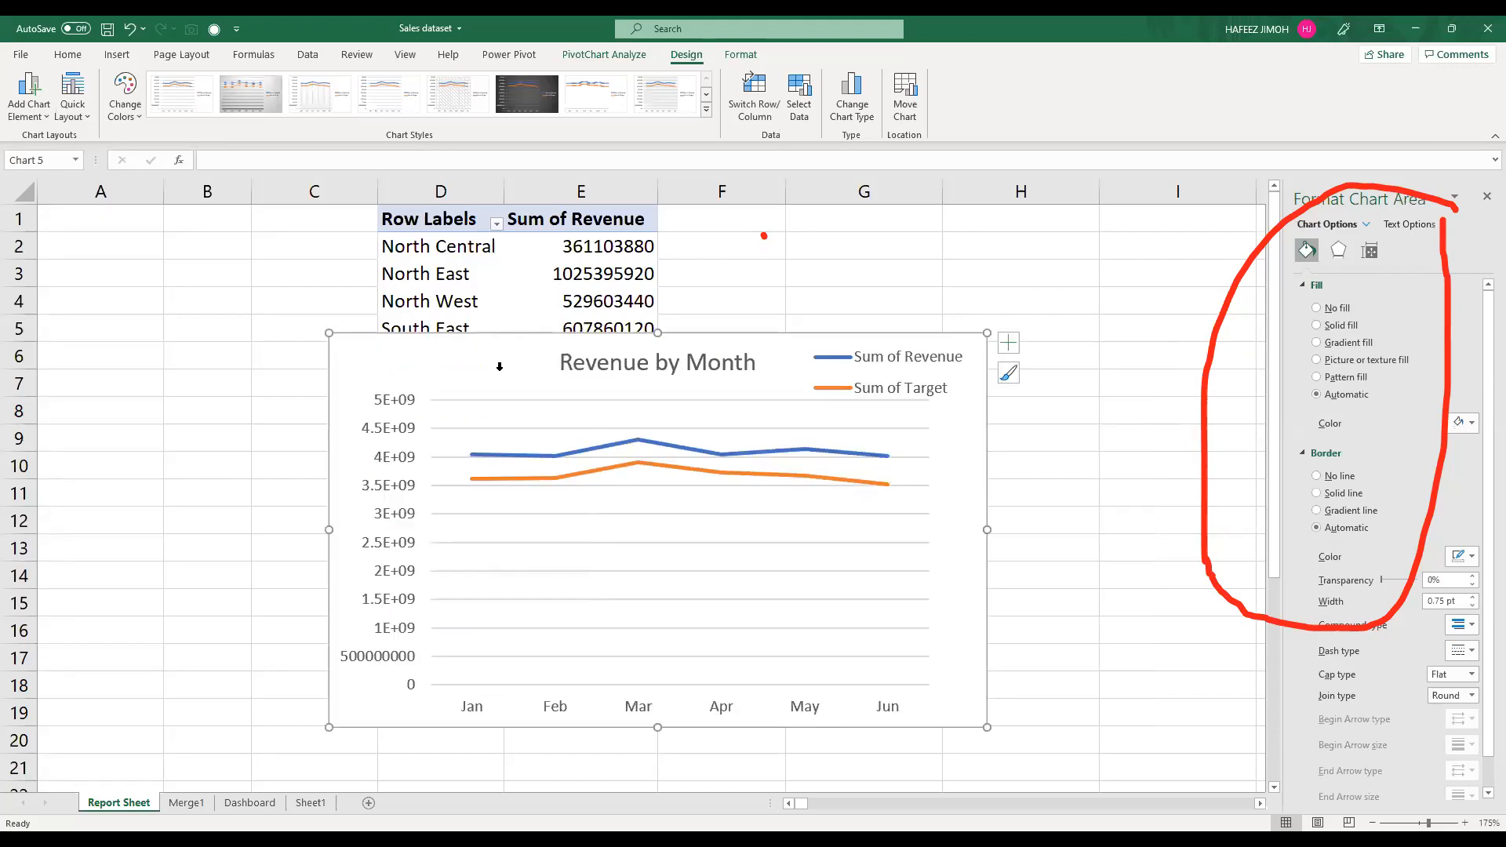
key("ctrl+x")
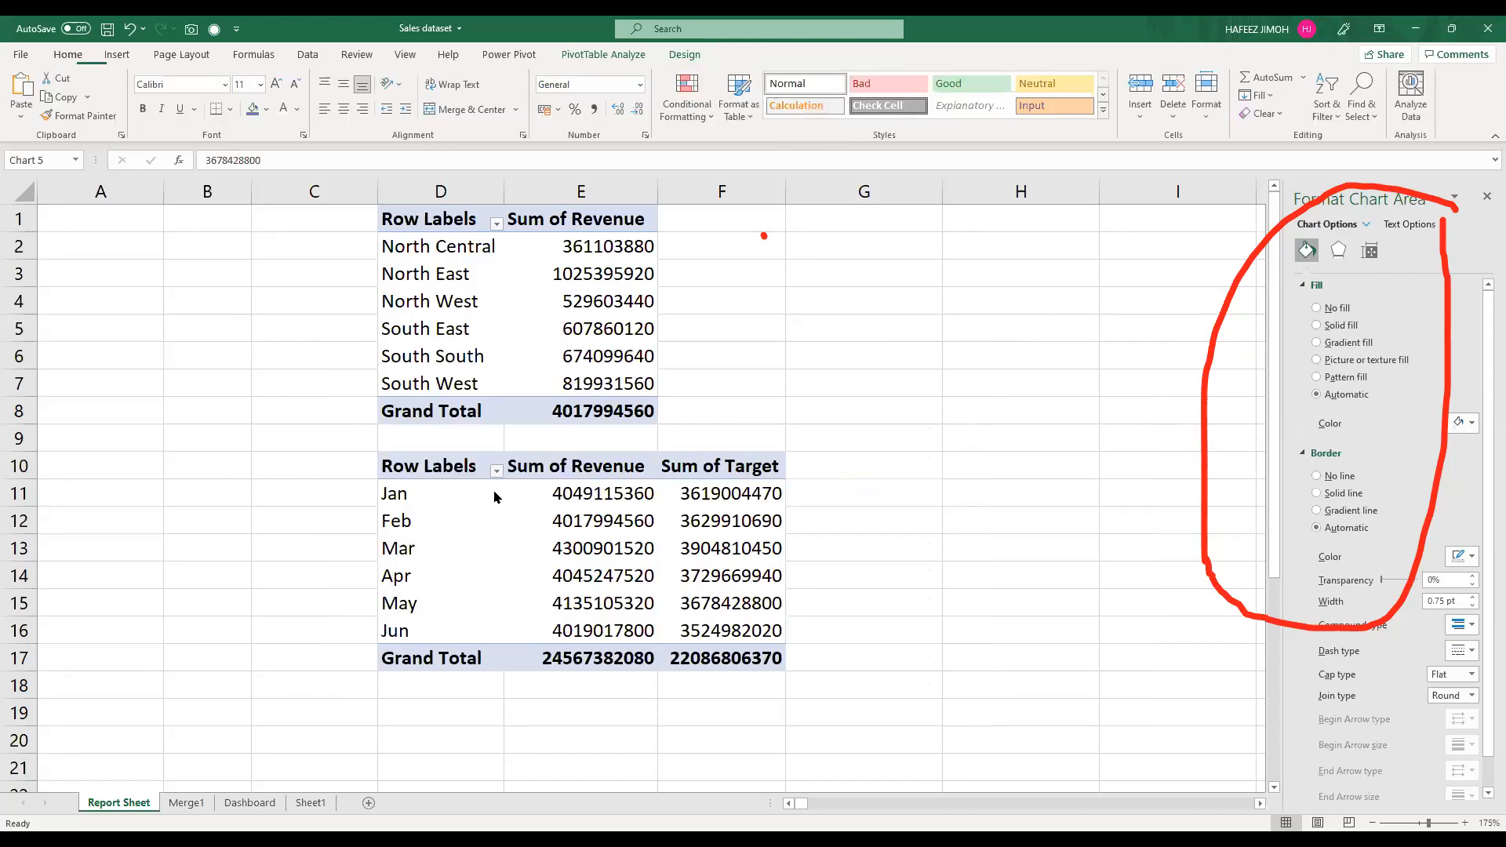
key("ctrl+Page_Down")
key("ctrl+Page_Down")
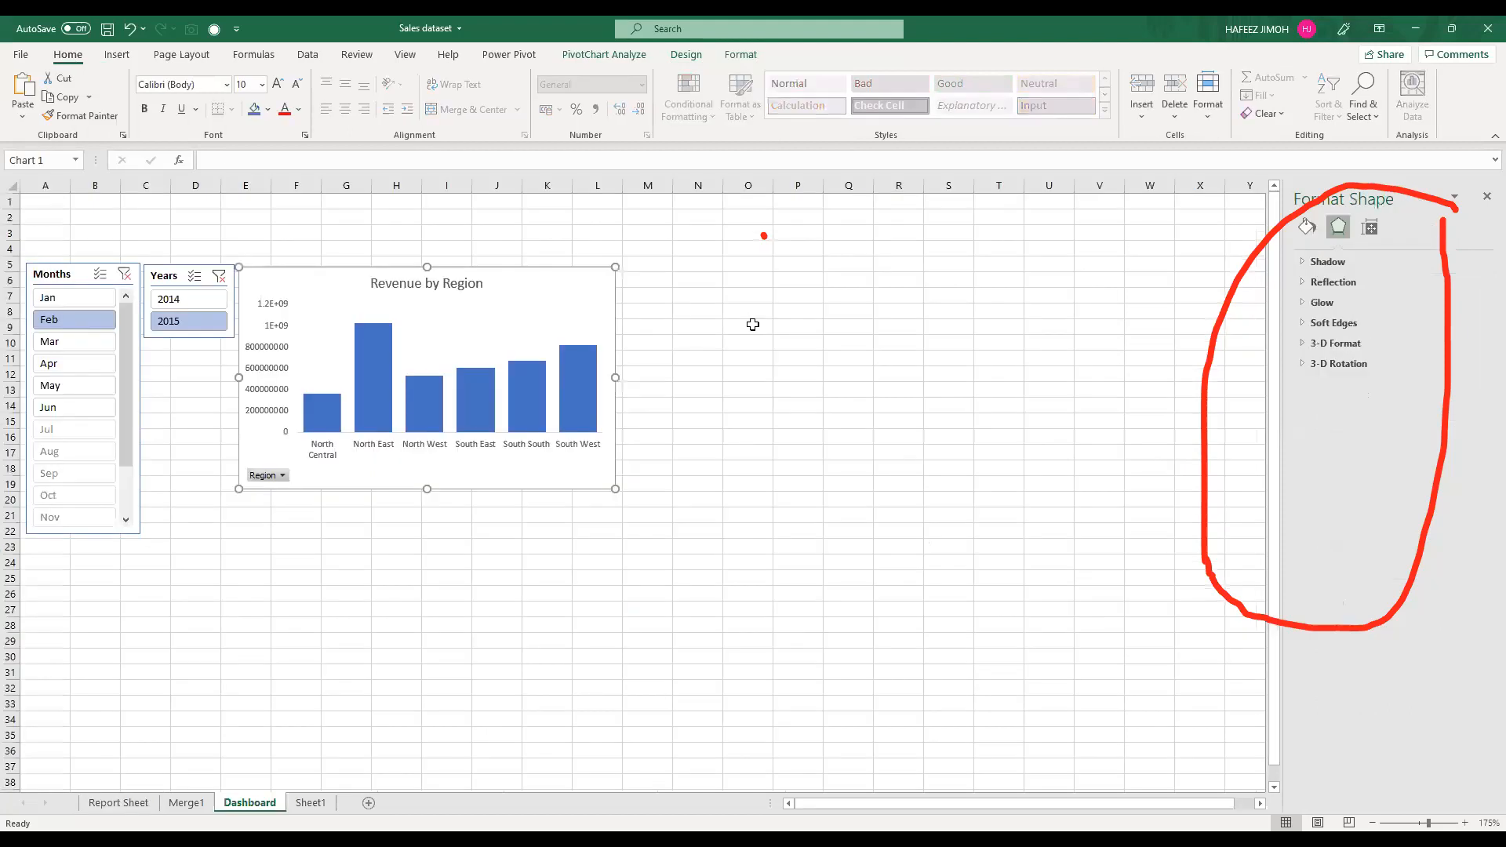
left_click(340, 511)
key("ctrl+v")
left_click_drag(344, 506, 349, 503)
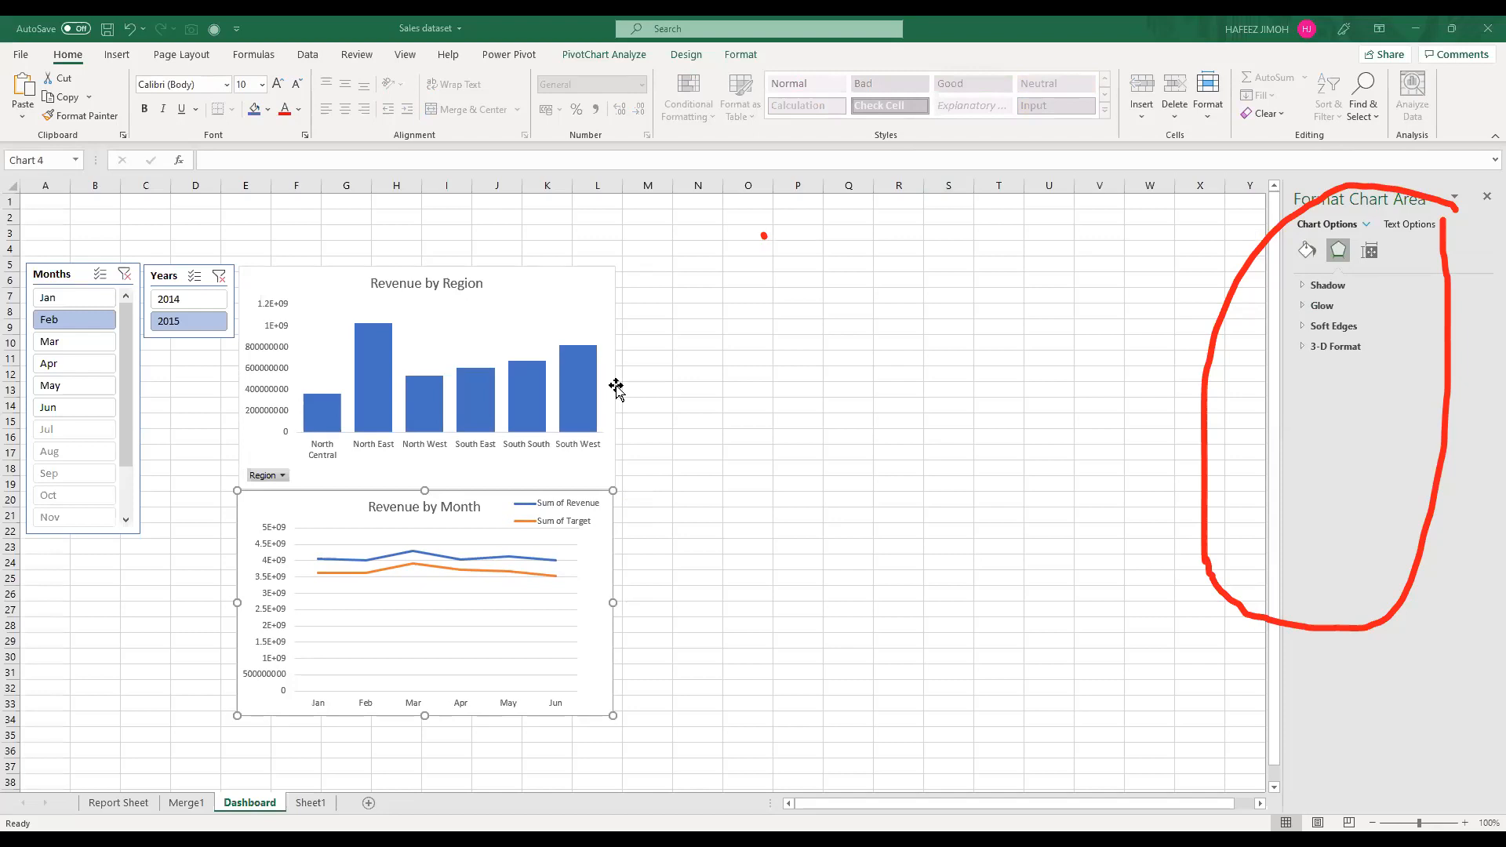
left_click(504, 324)
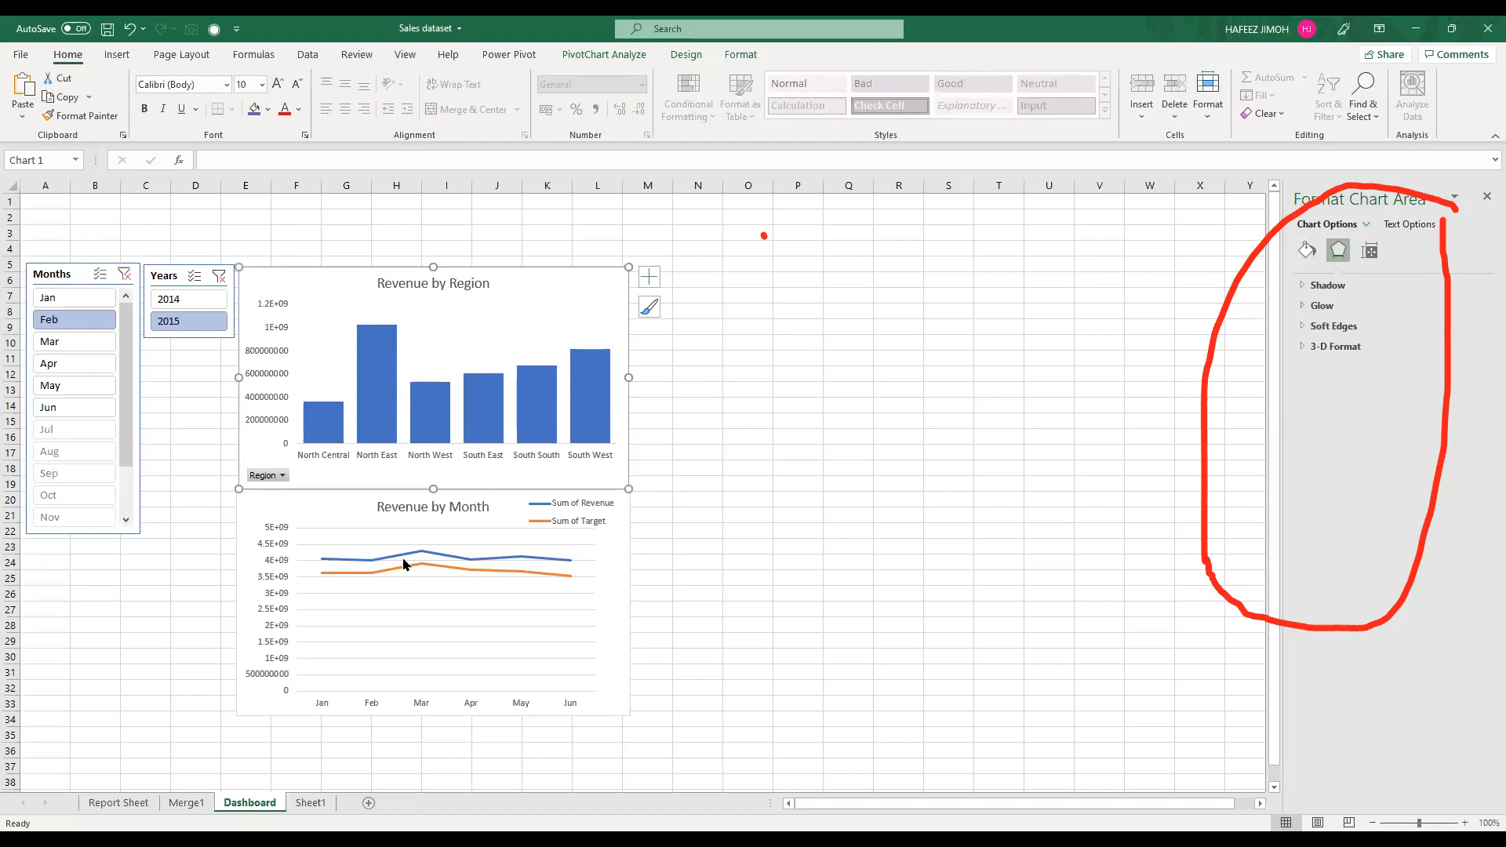
Step: Filter the dashboard by year 2014, switch the Years slicer back to 2015, and clear the Months slicer's filter
left_click(196, 299)
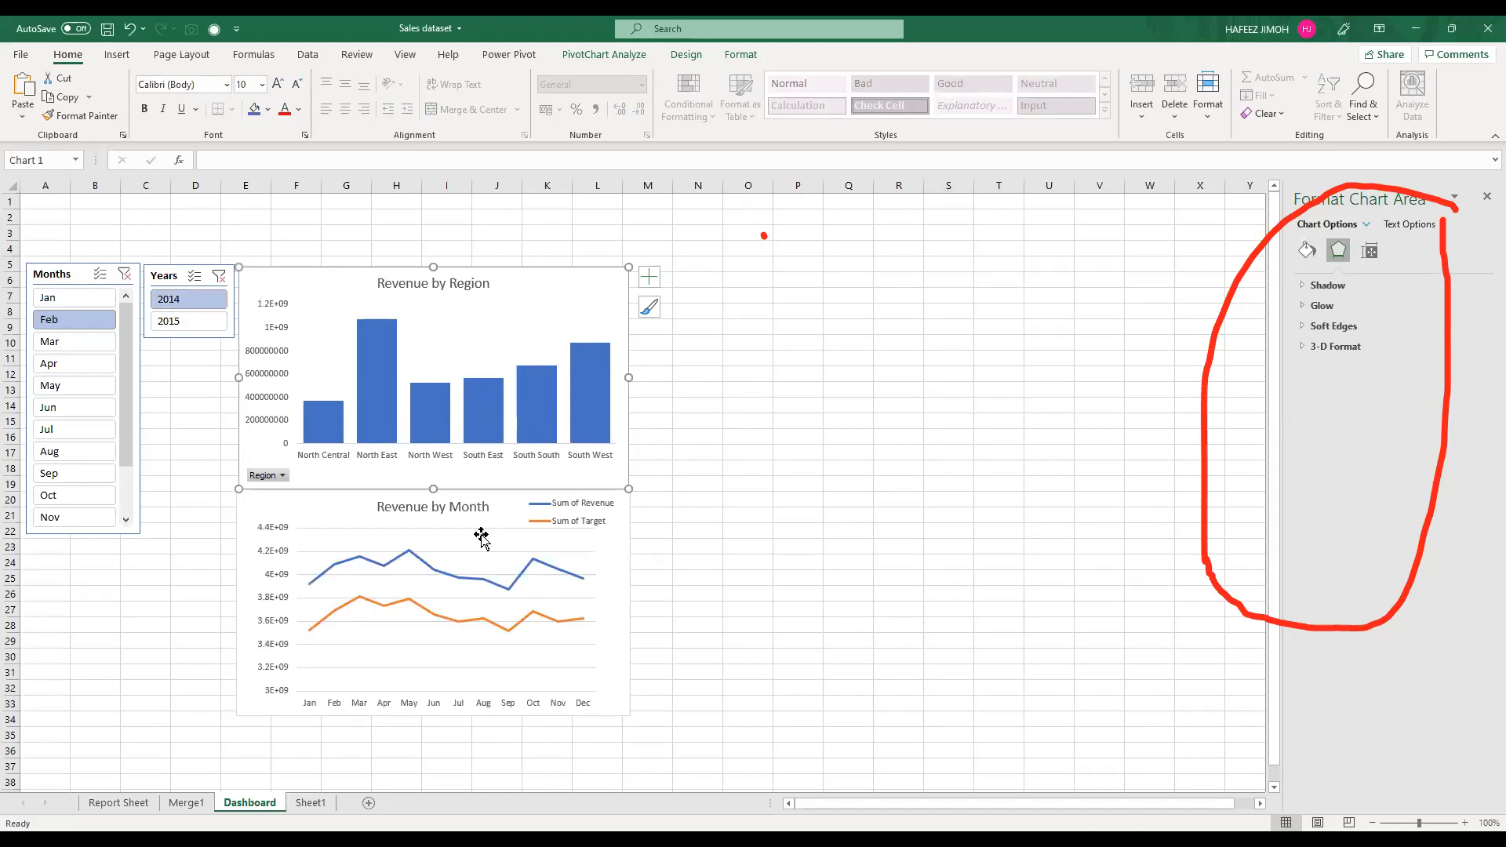
left_click(201, 328)
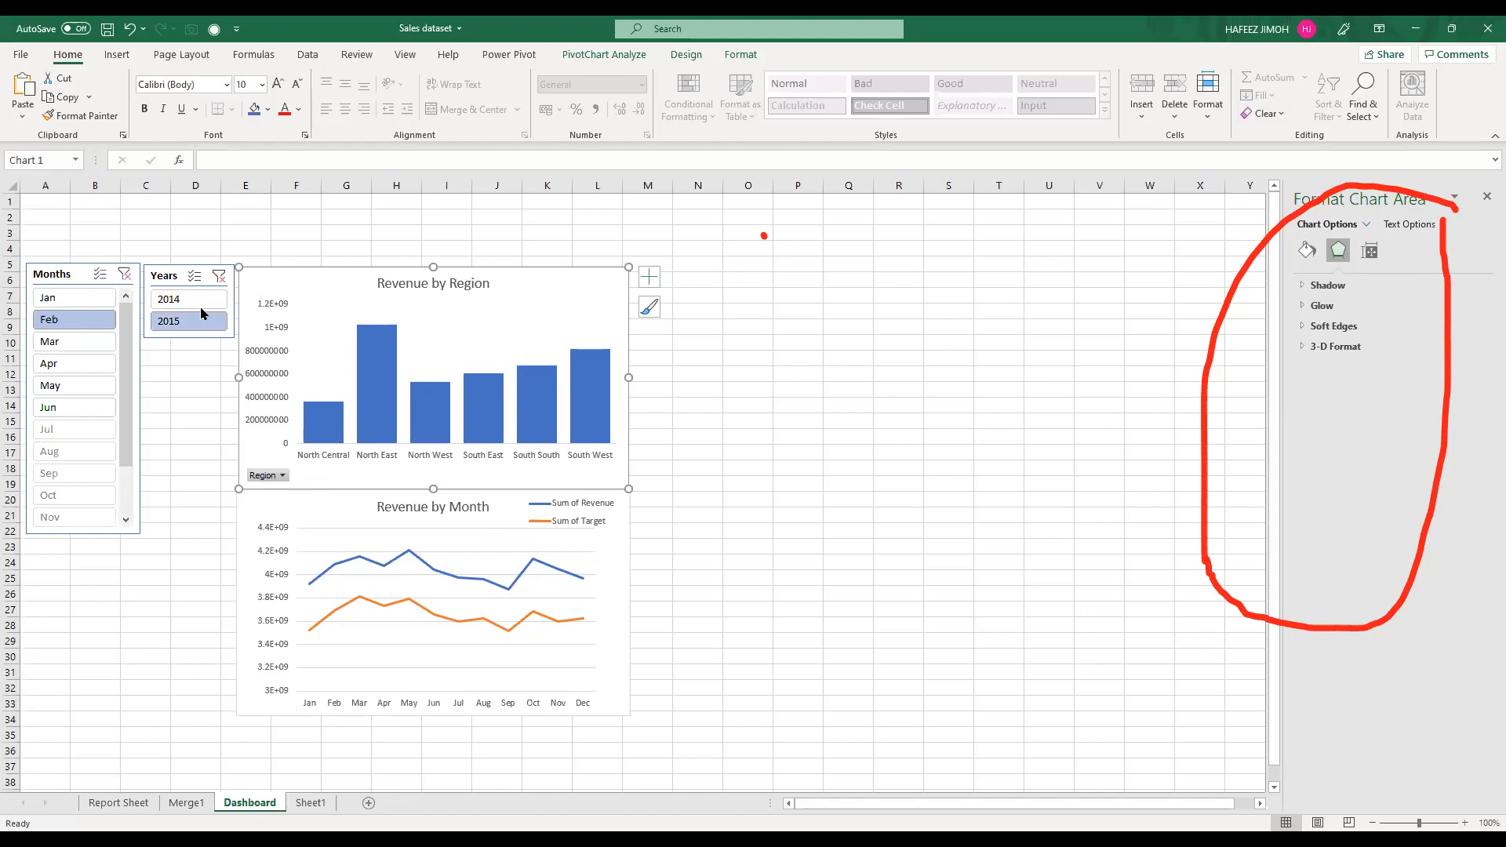
left_click_drag(200, 308, 202, 328)
left_click(201, 329)
left_click(124, 273)
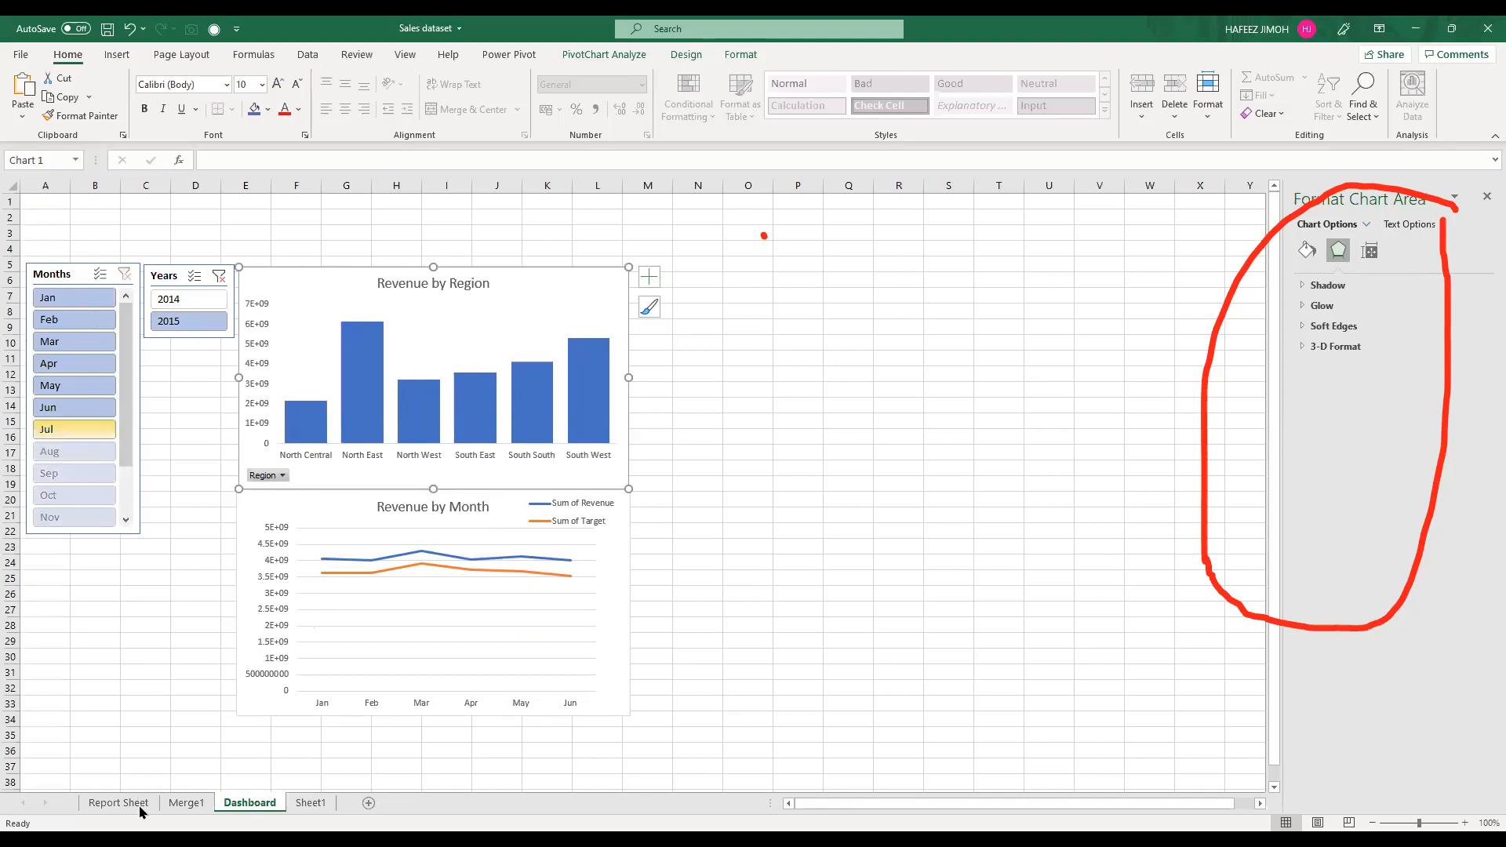
Step: Open the Months slicer's settings and set it to hide items with no data
right_click(52, 405)
left_click(146, 800)
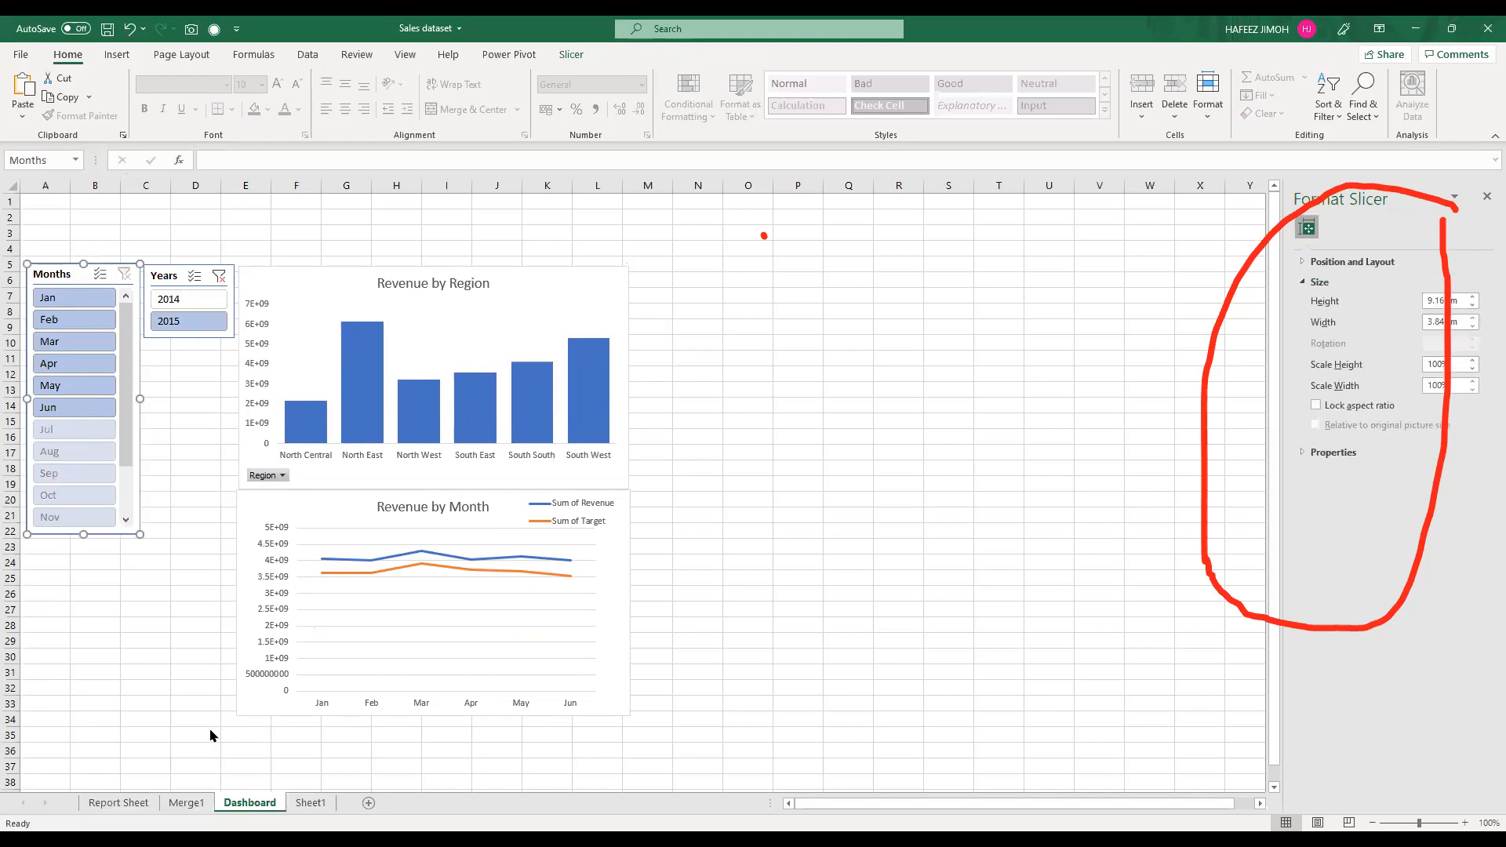
left_click(243, 742)
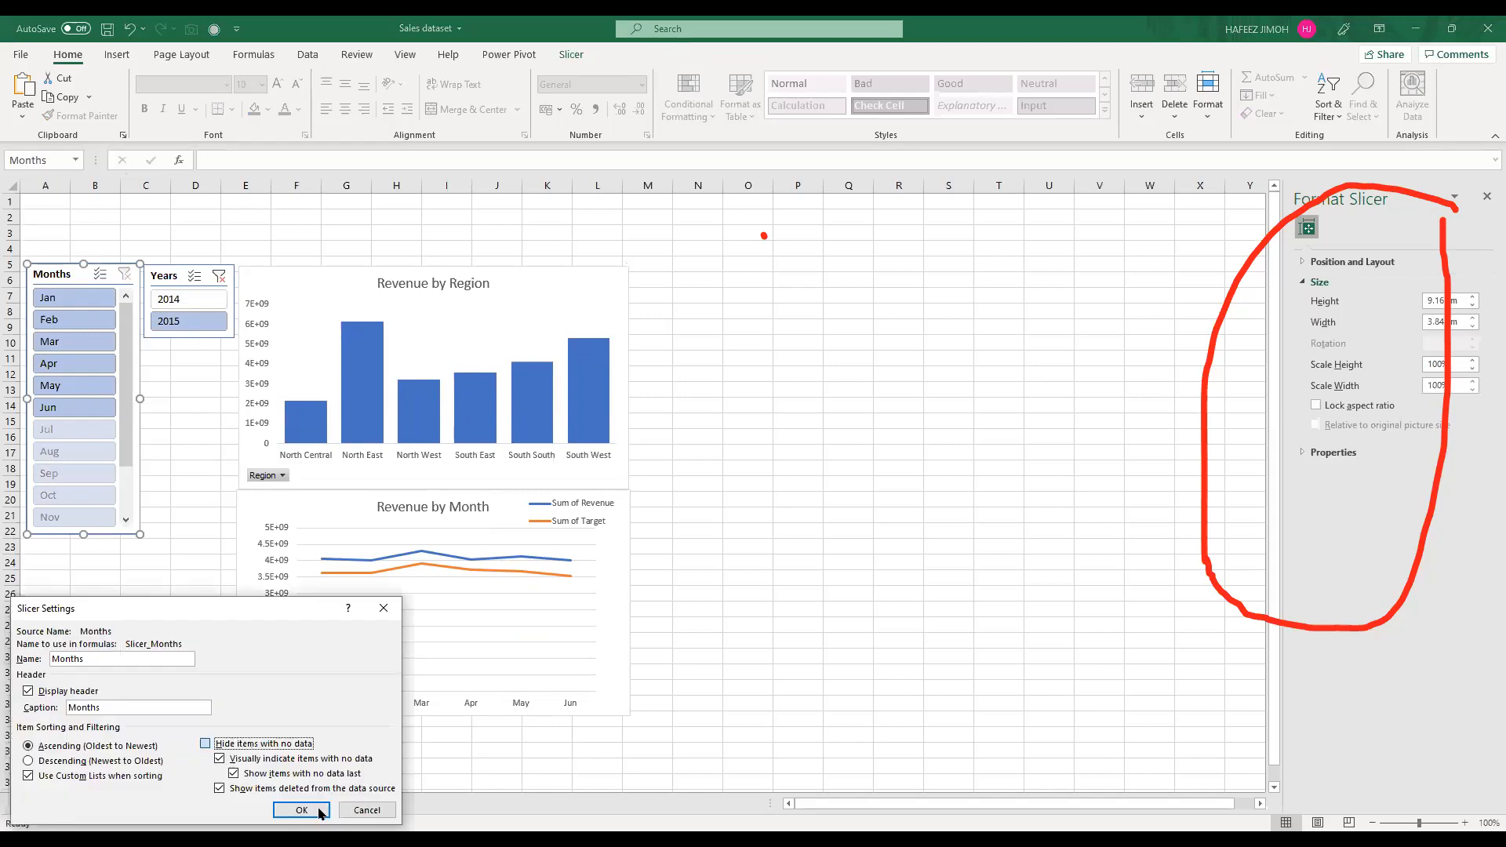
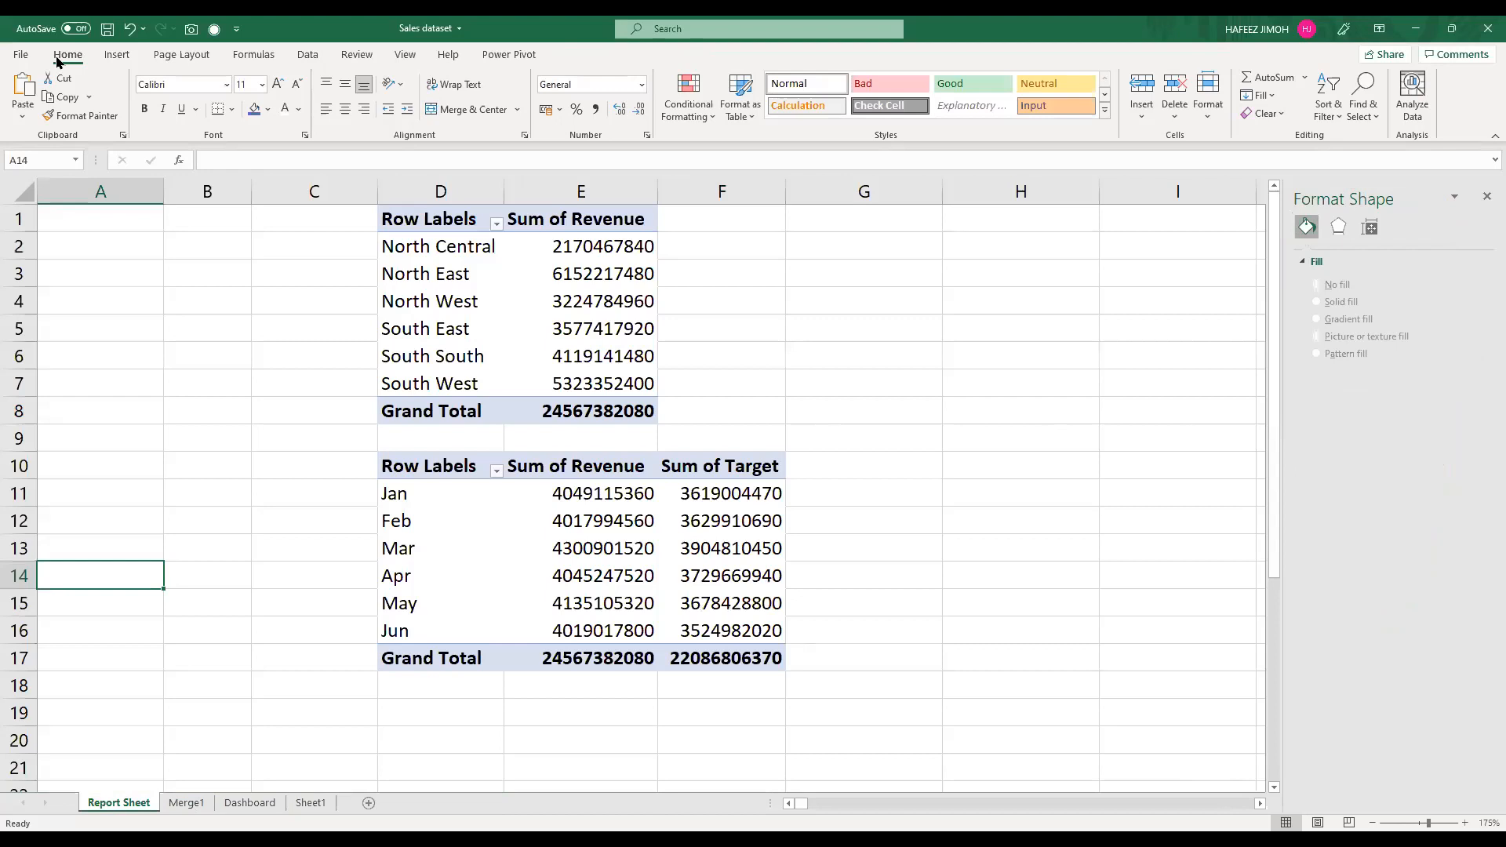
Step: Create a PivotTable from MergedSalesTable in the existing Report Sheet at cell G2
key("alt+Tab")
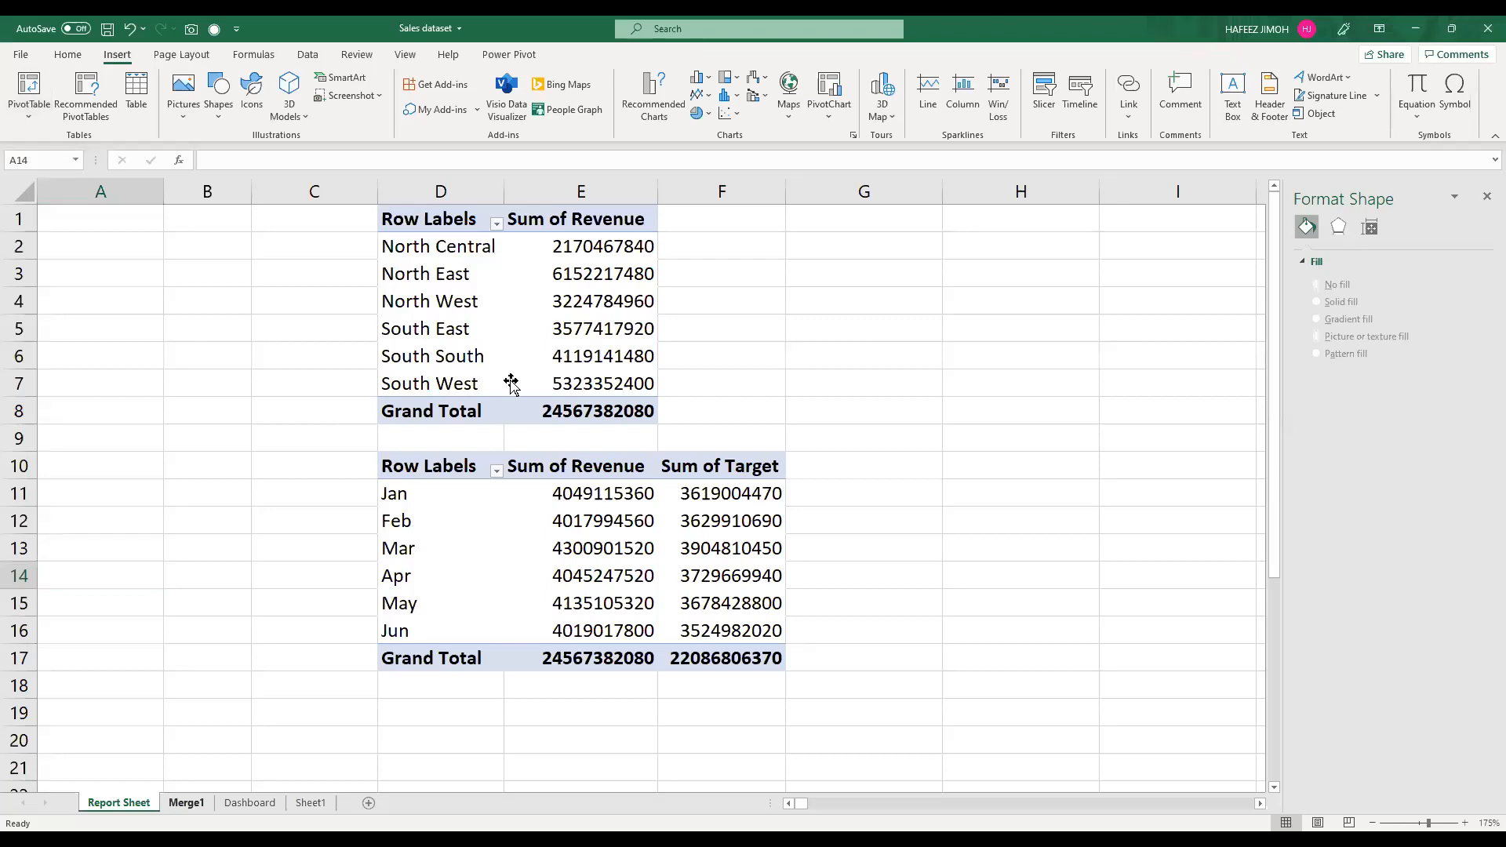
key("ctrl+Page_Down")
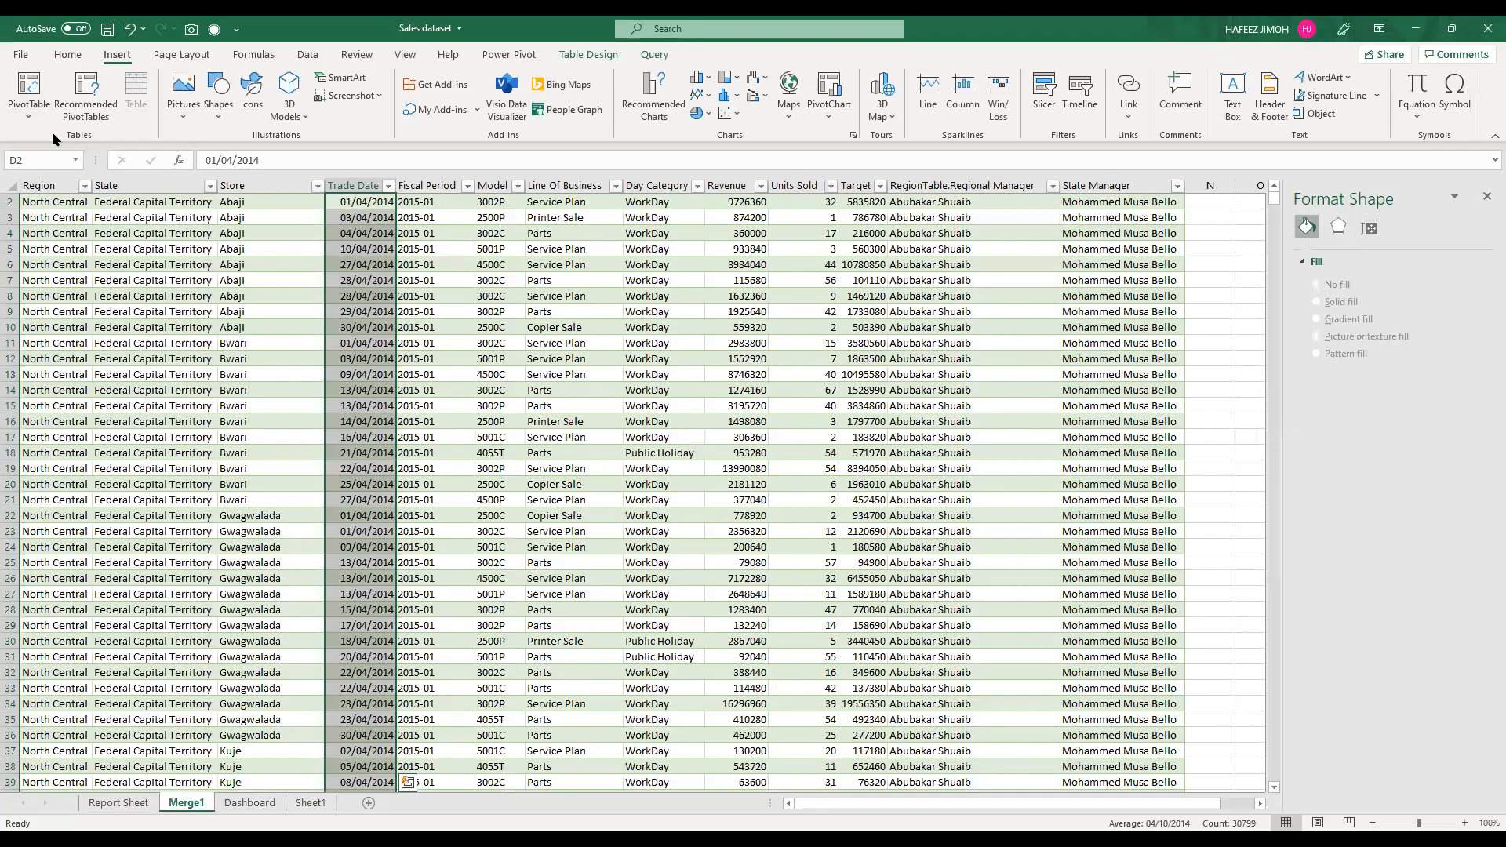
key("alt+n")
key("v")
key("t")
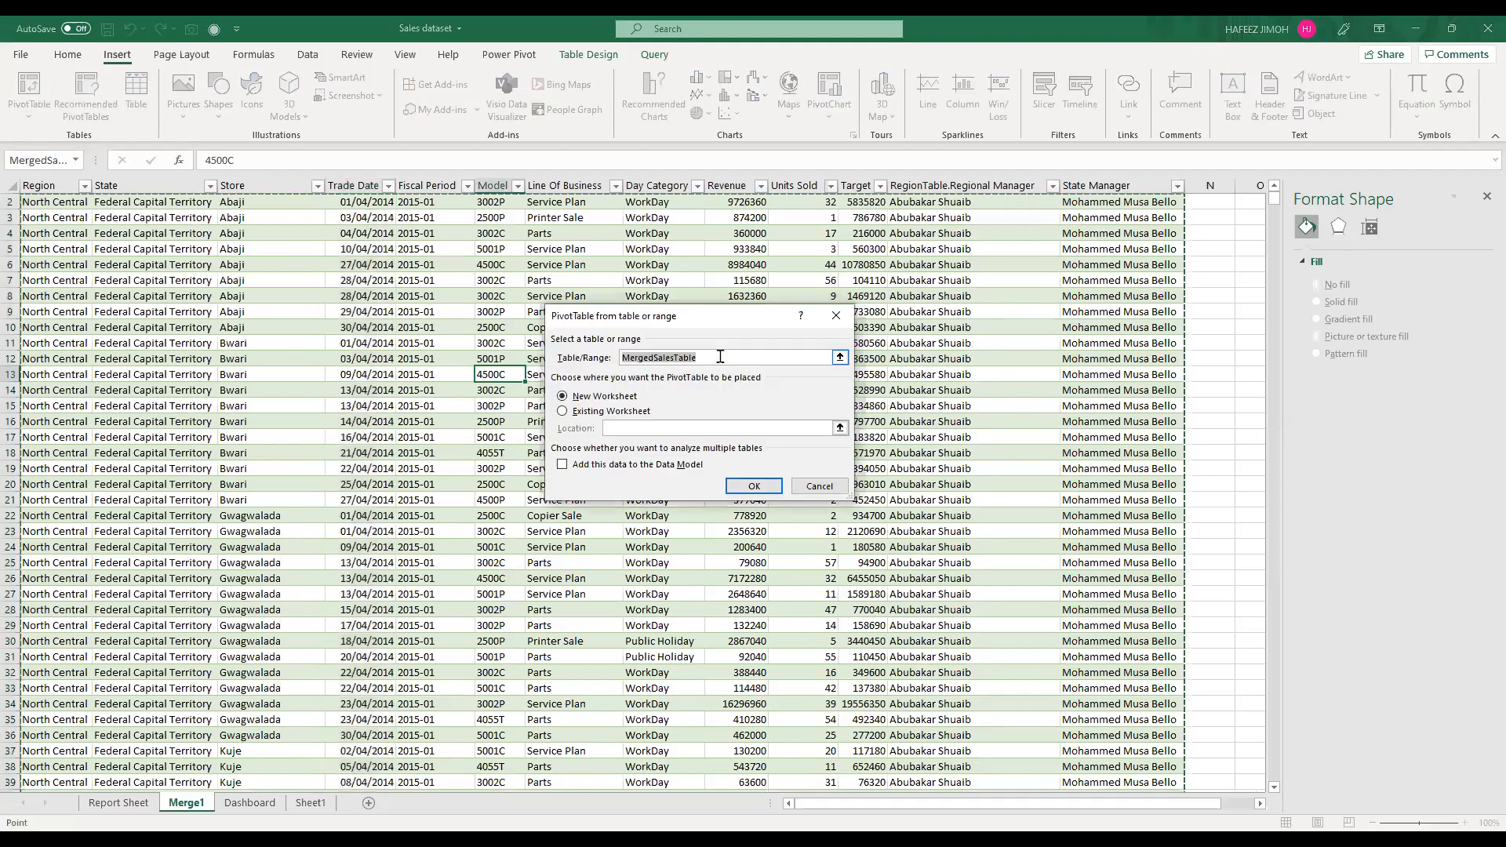
double_click(720, 356)
left_click(613, 421)
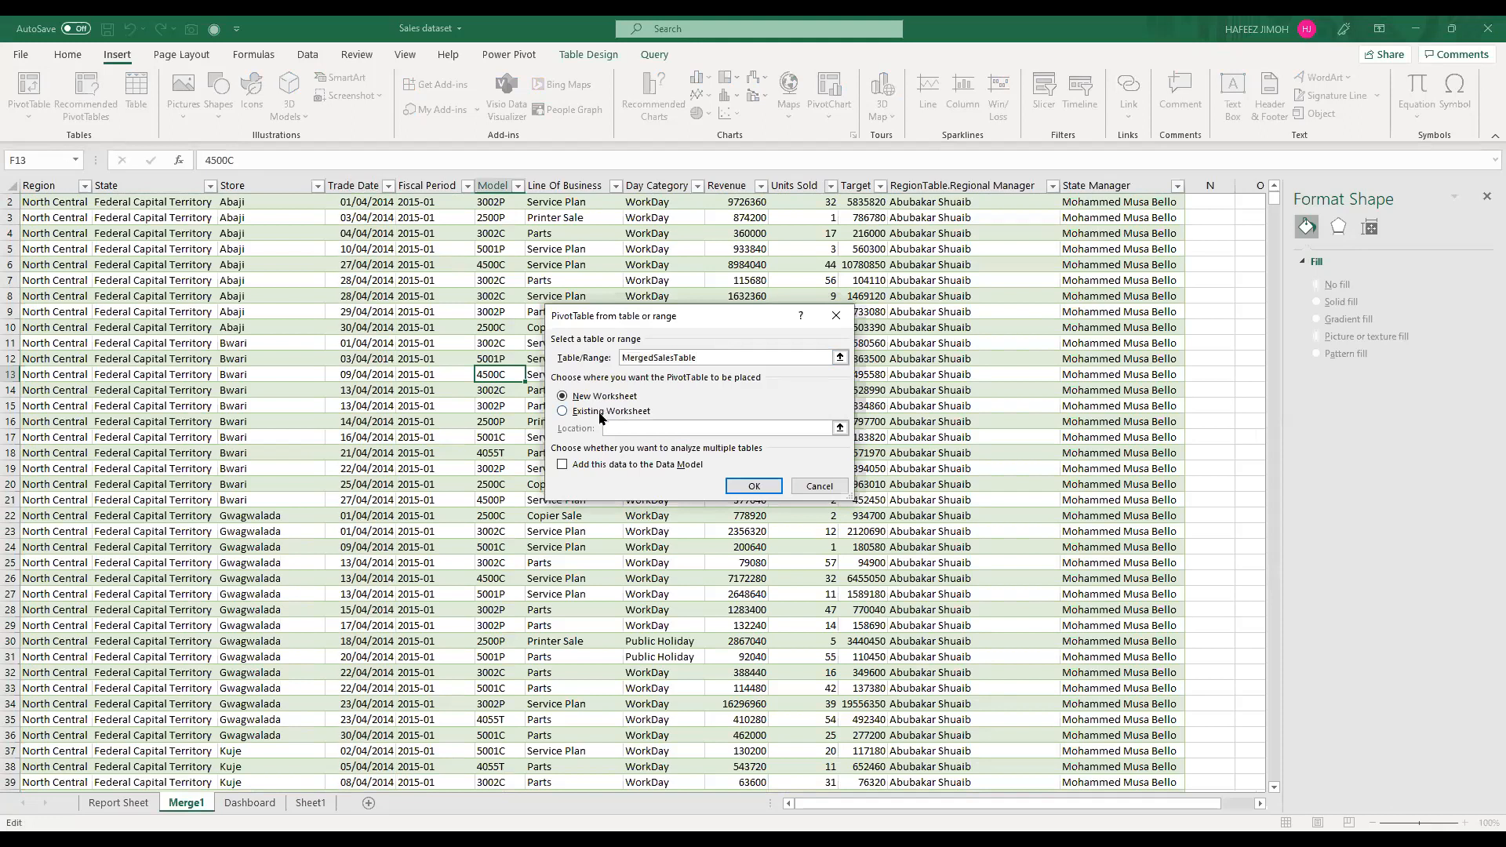
left_click(600, 413)
left_click(130, 808)
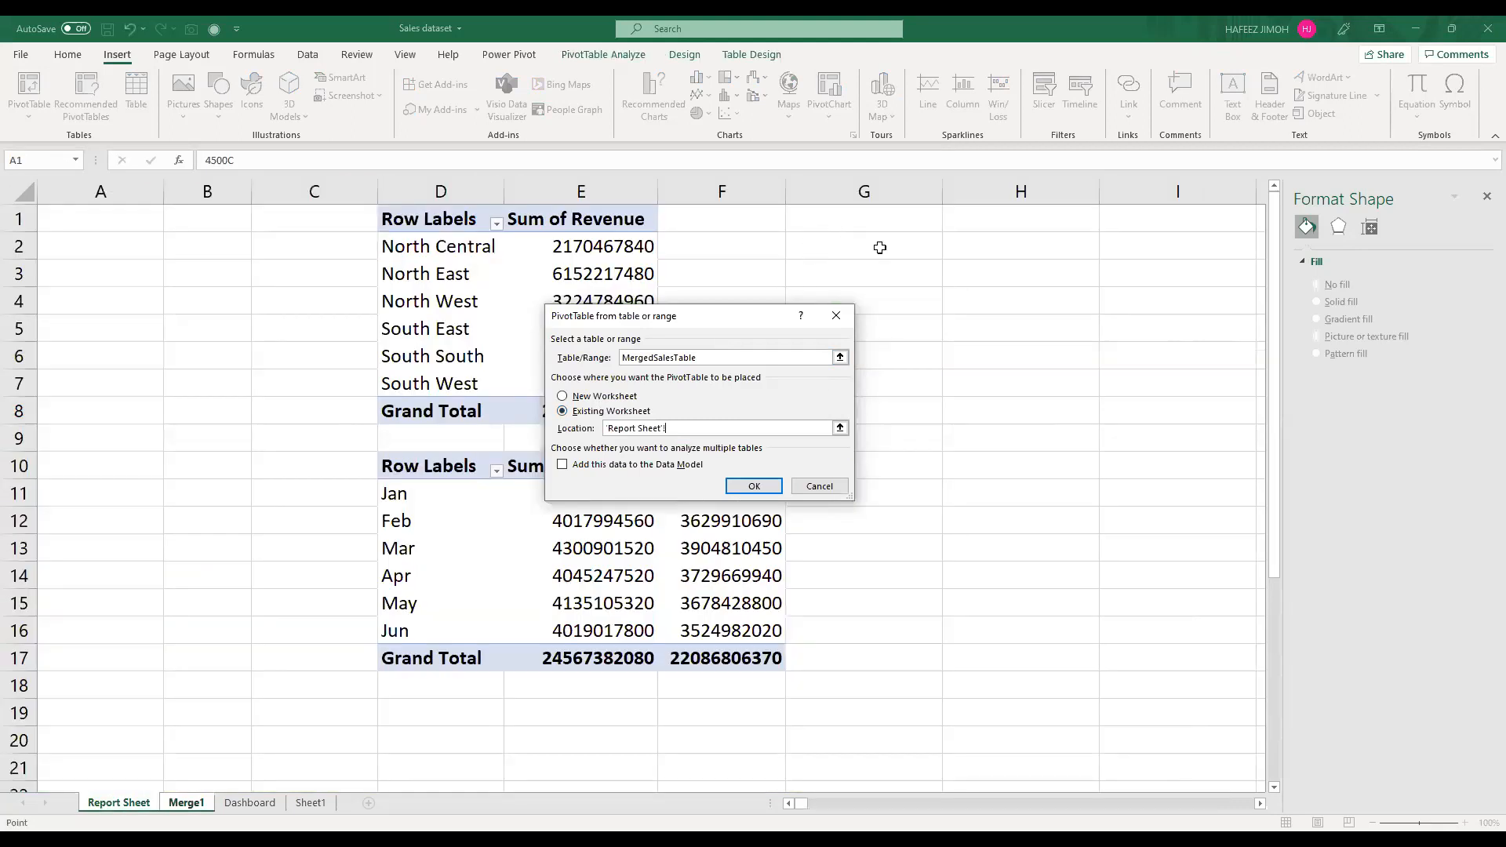
left_click(854, 247)
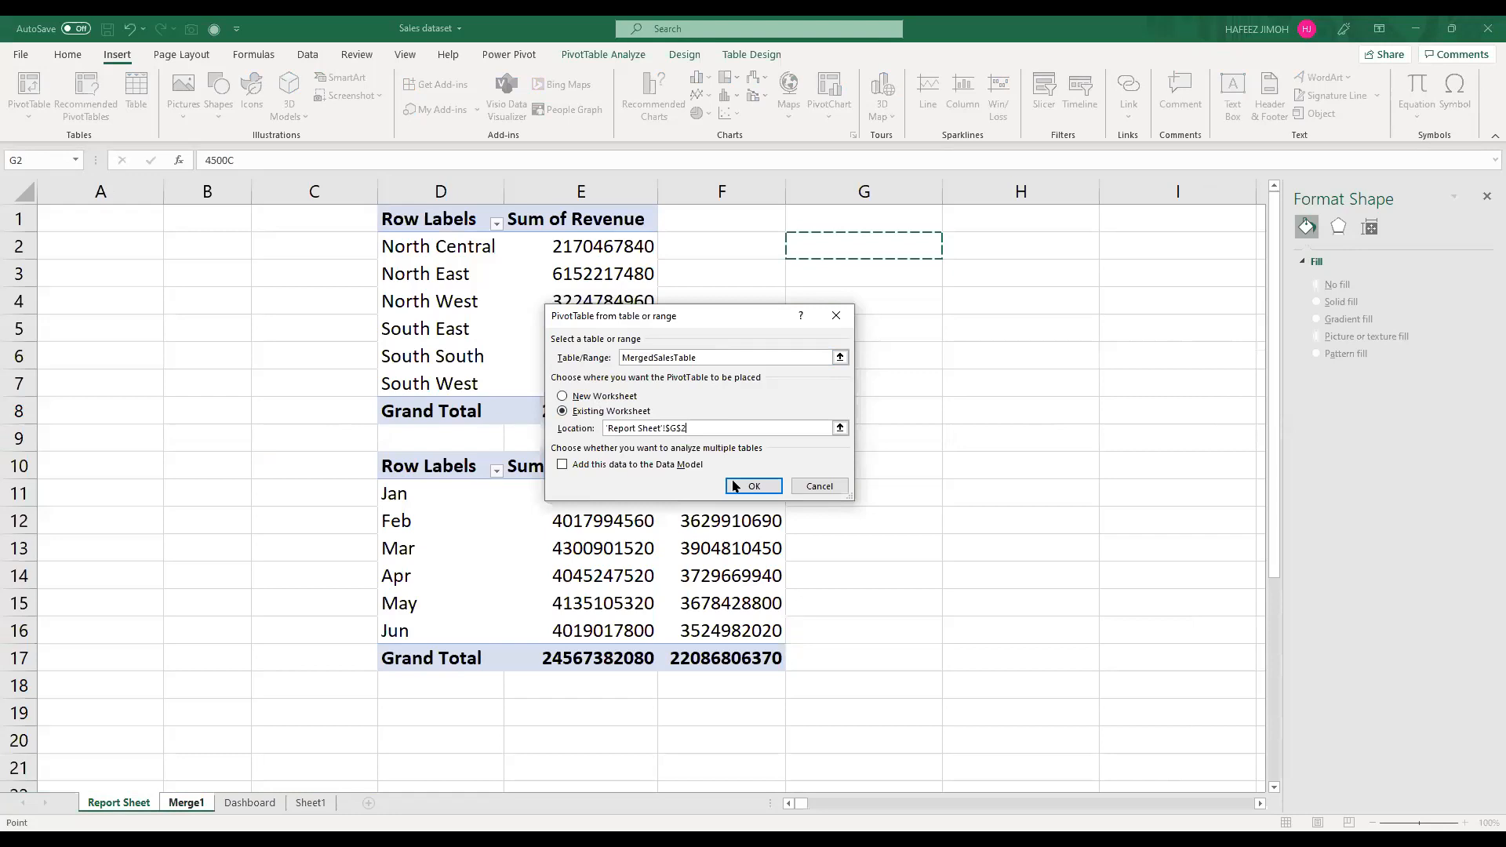
left_click(743, 490)
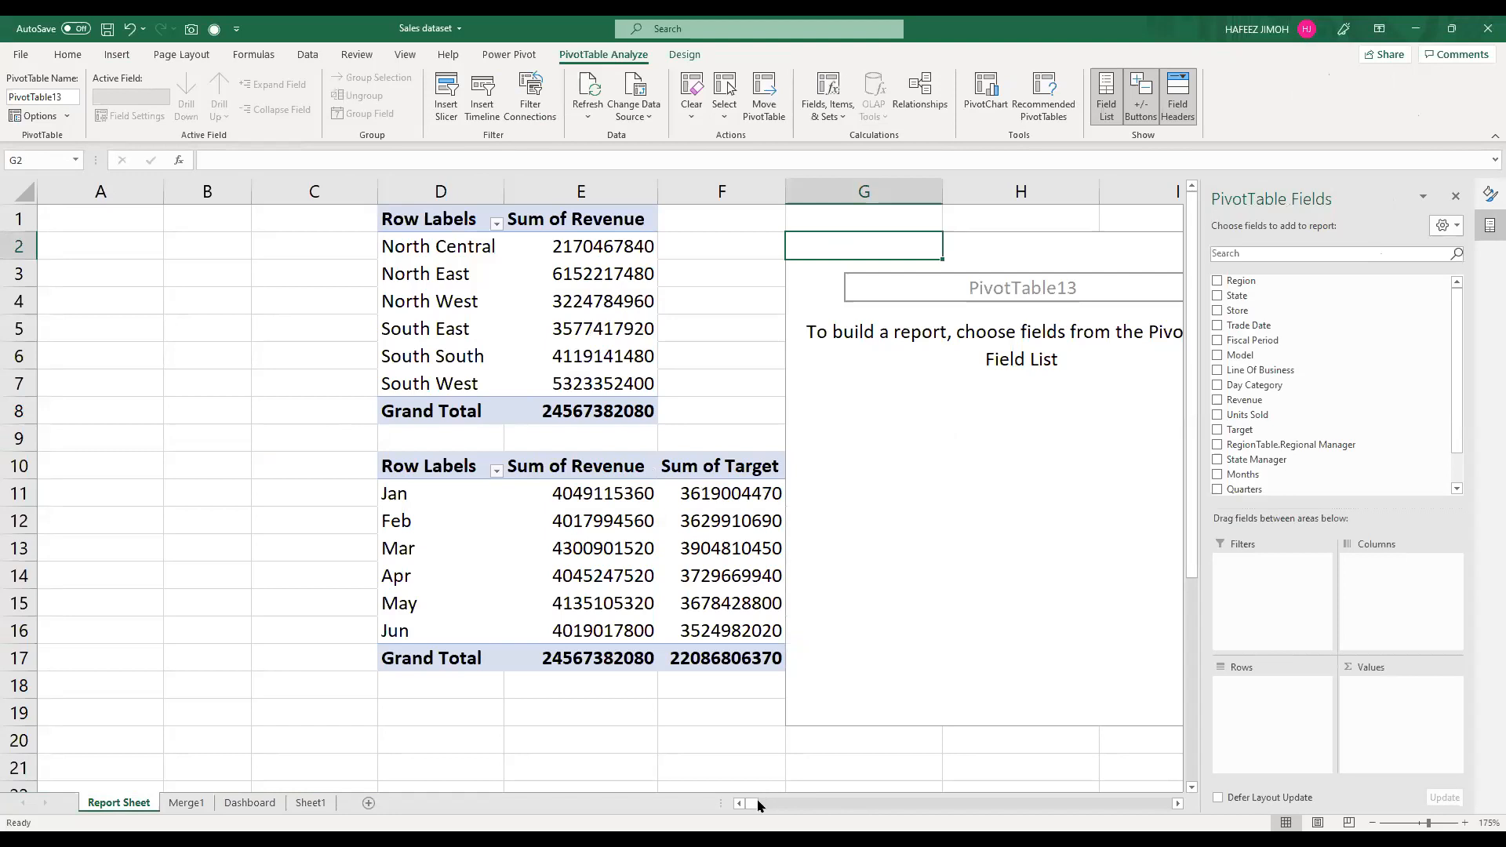
Step: Examine the Store column of the merged sales data on the Merge1 sheet
left_click_drag(751, 804, 830, 807)
left_click(1176, 803)
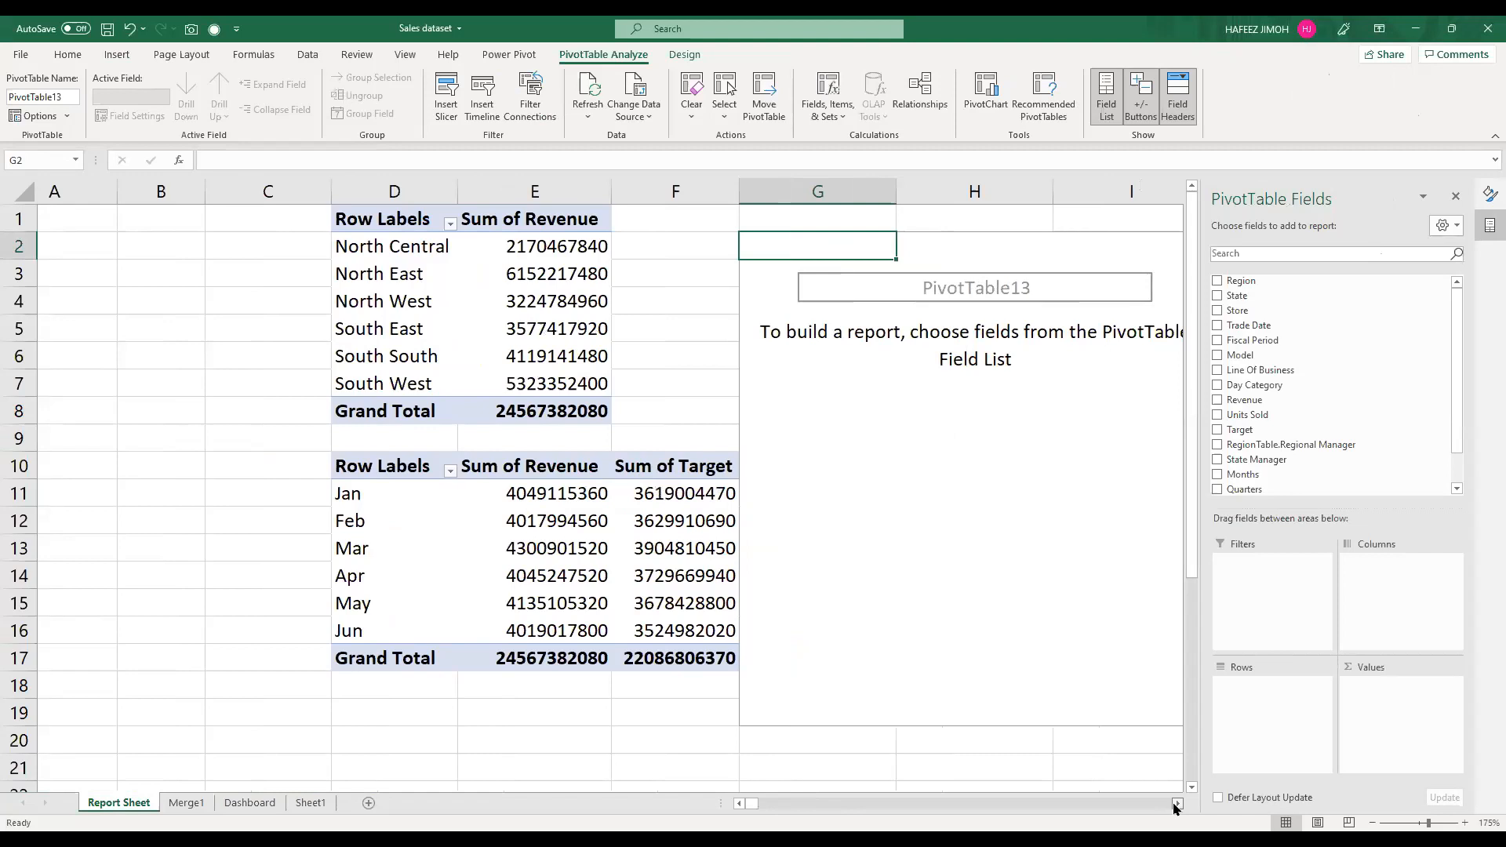
scroll(914, 465, "right", 2)
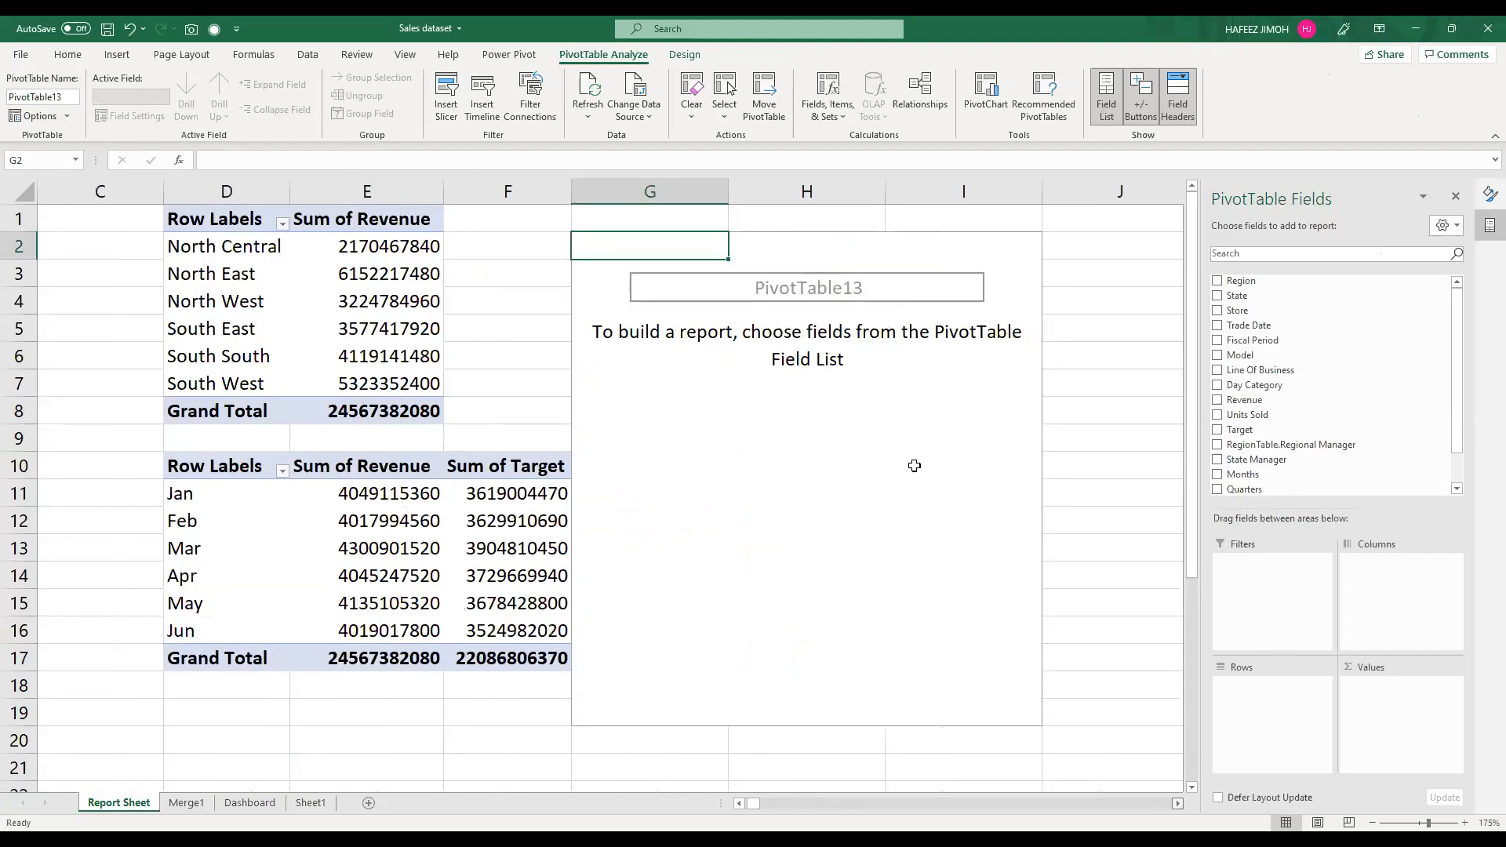
scroll(915, 466, "right", 1)
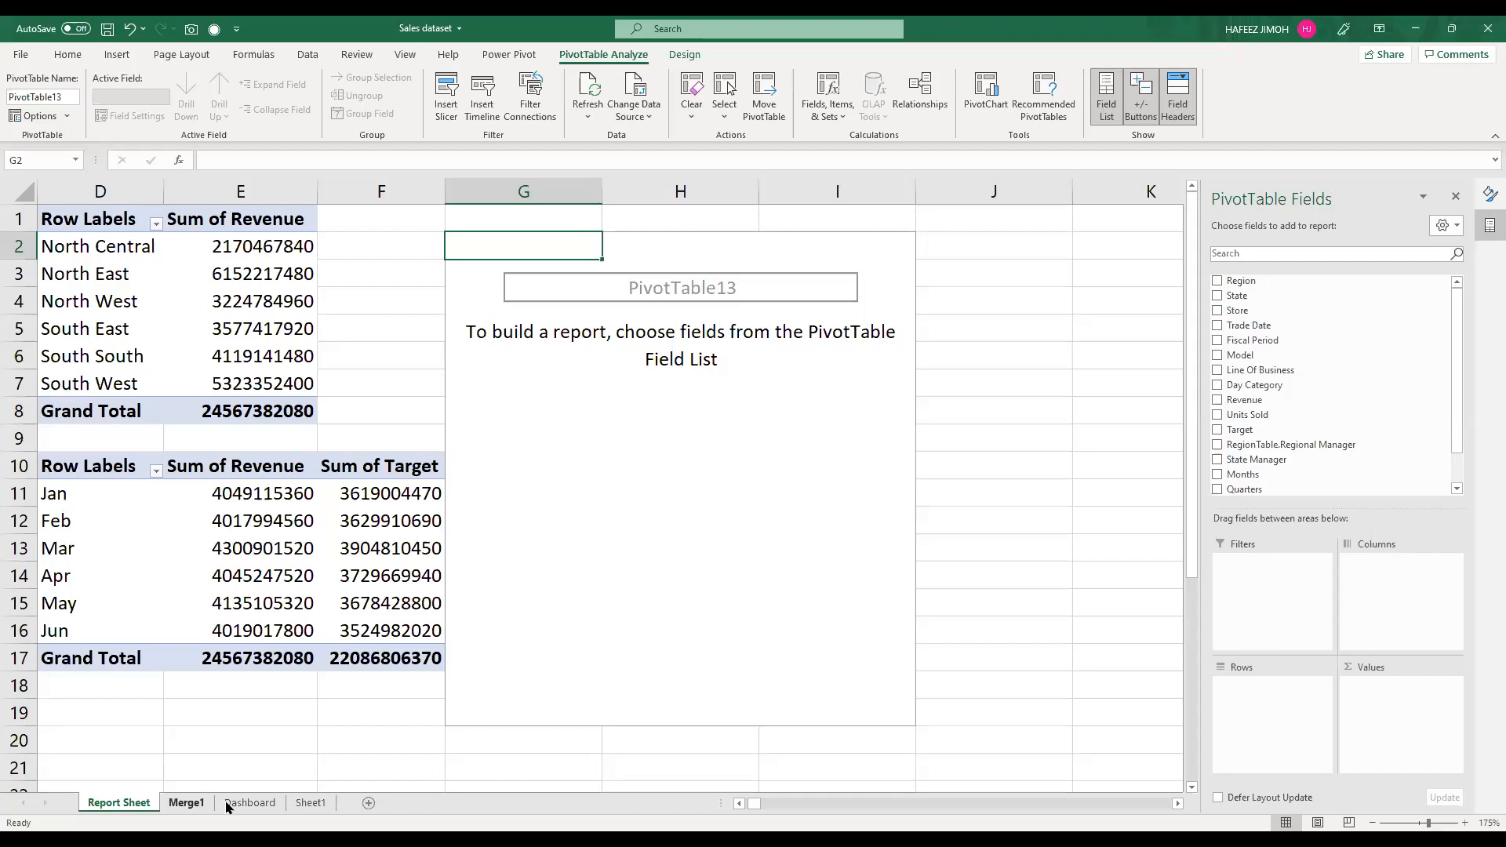
key("ctrl+Page_Down")
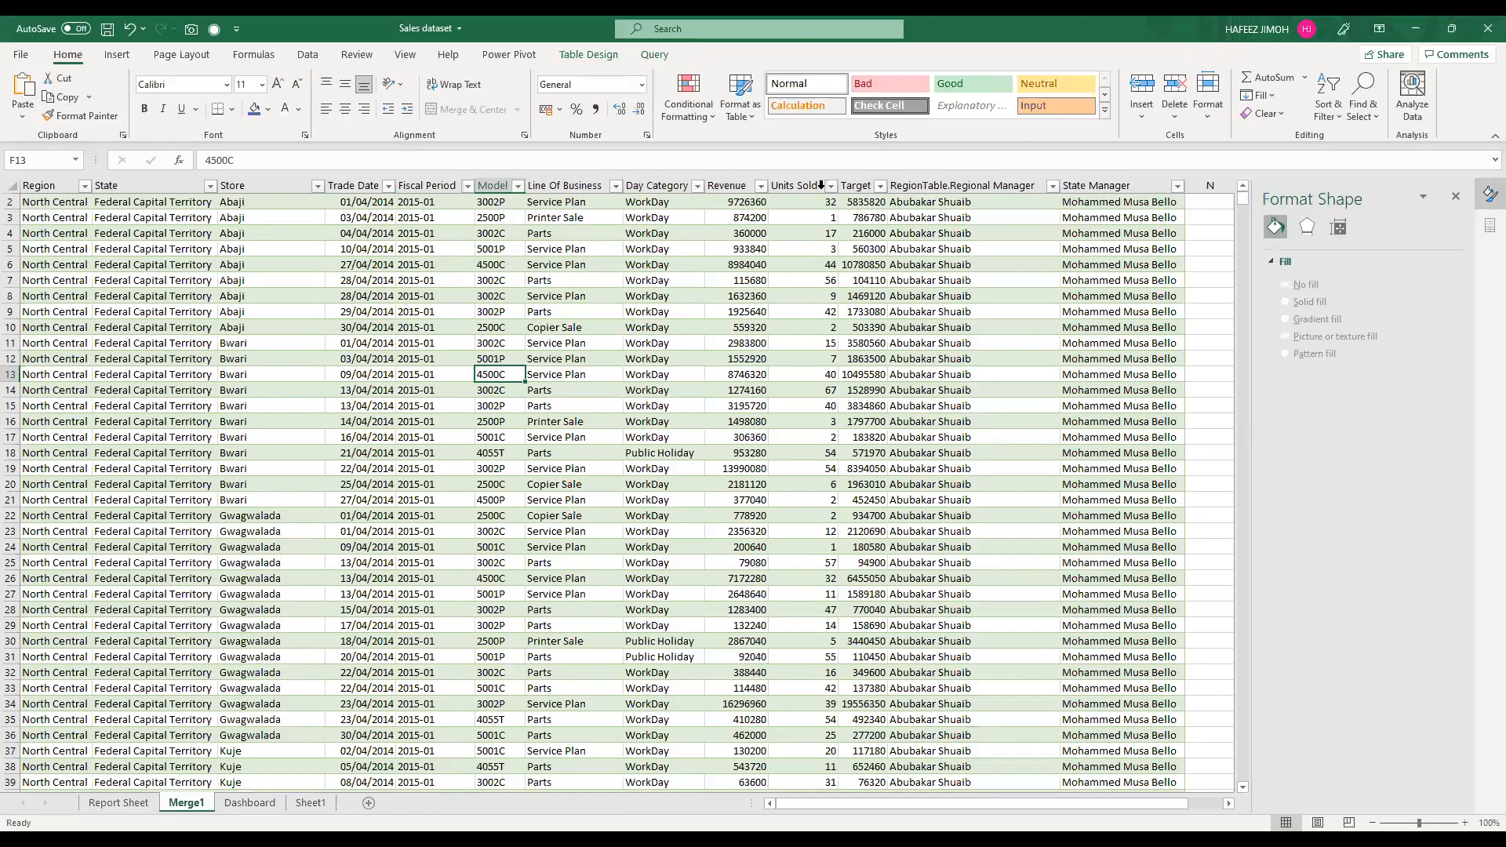
left_click(269, 181)
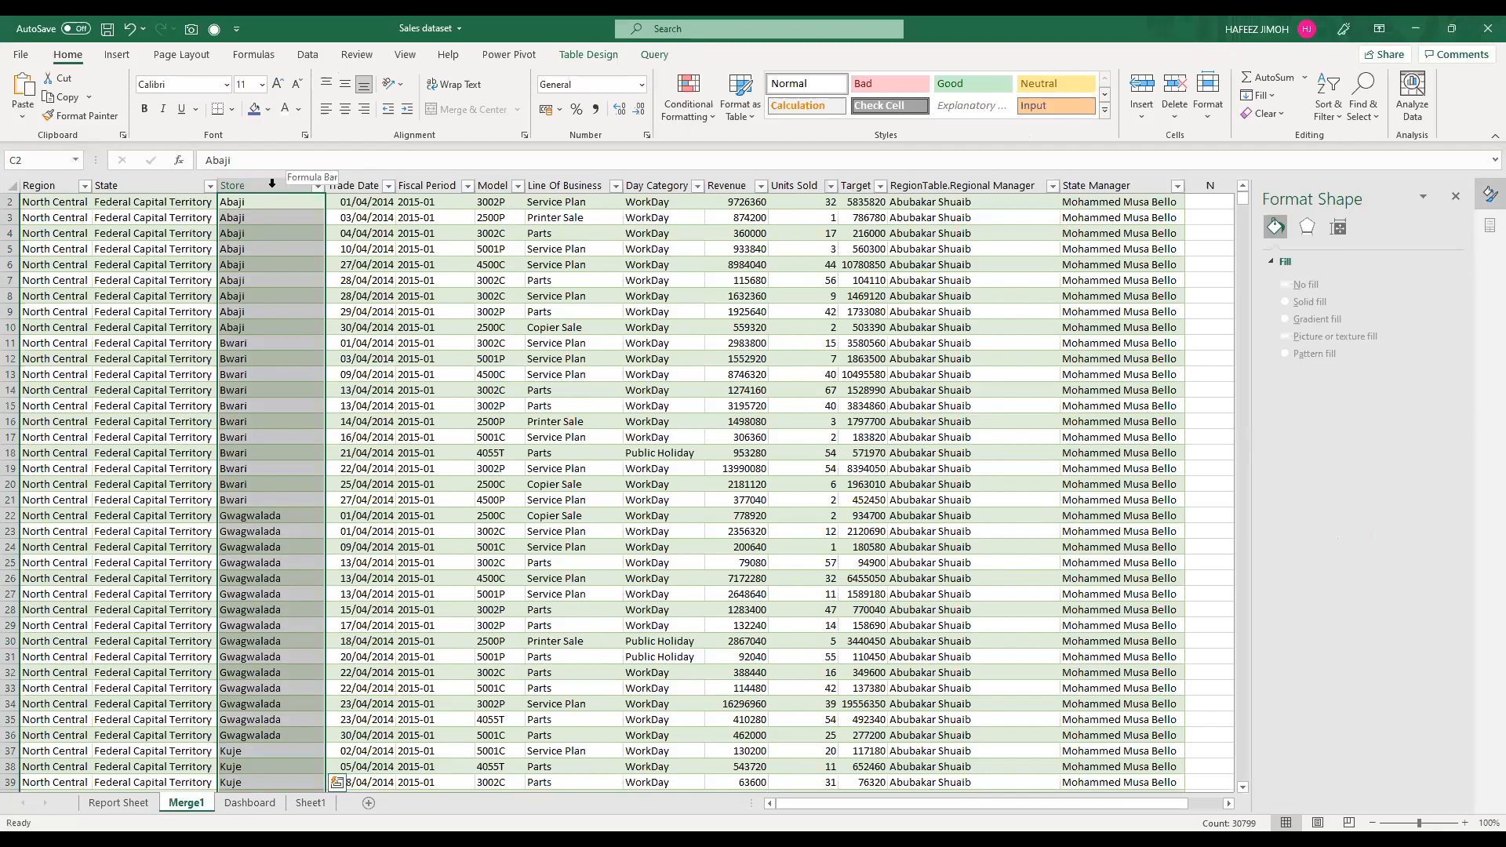
left_click(273, 184)
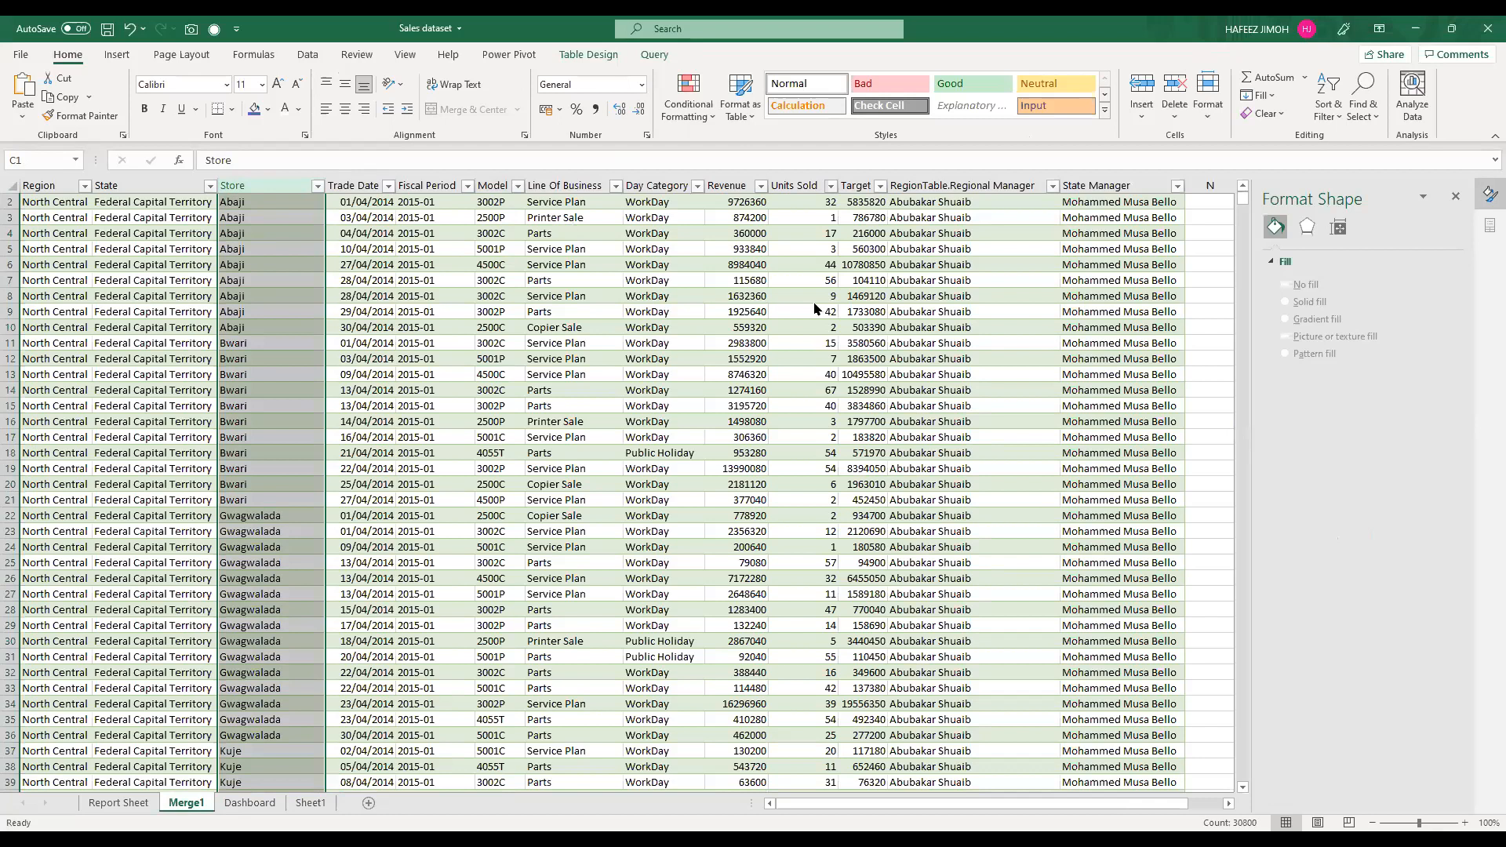
Step: Set the new Report Sheet PivotTable to list Store in rows with the sum of Revenue as values
key("alt+Tab")
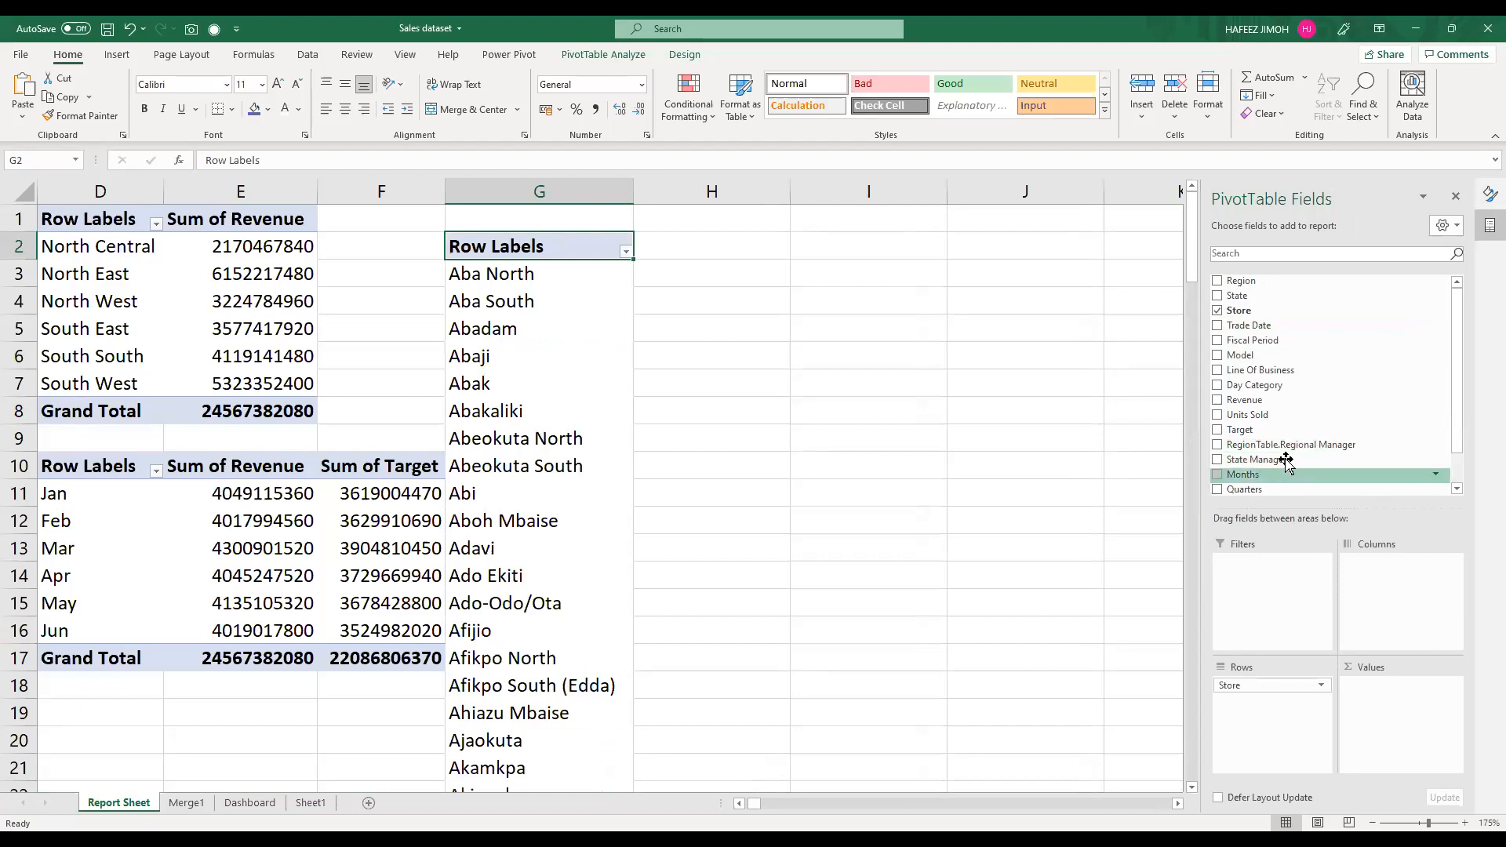
scroll(1286, 463, "down", 1)
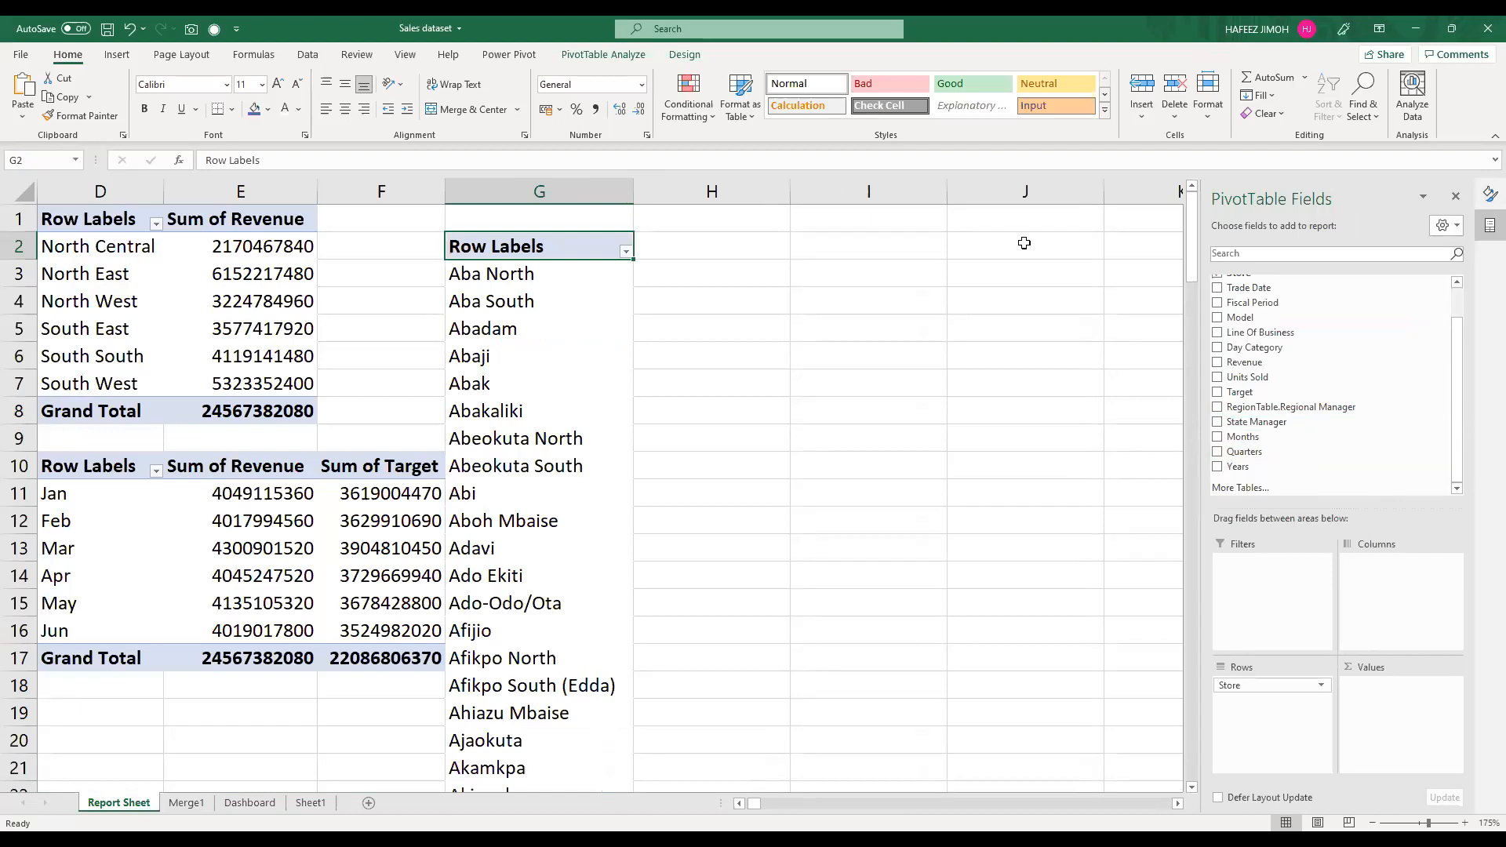
key("alt+Tab")
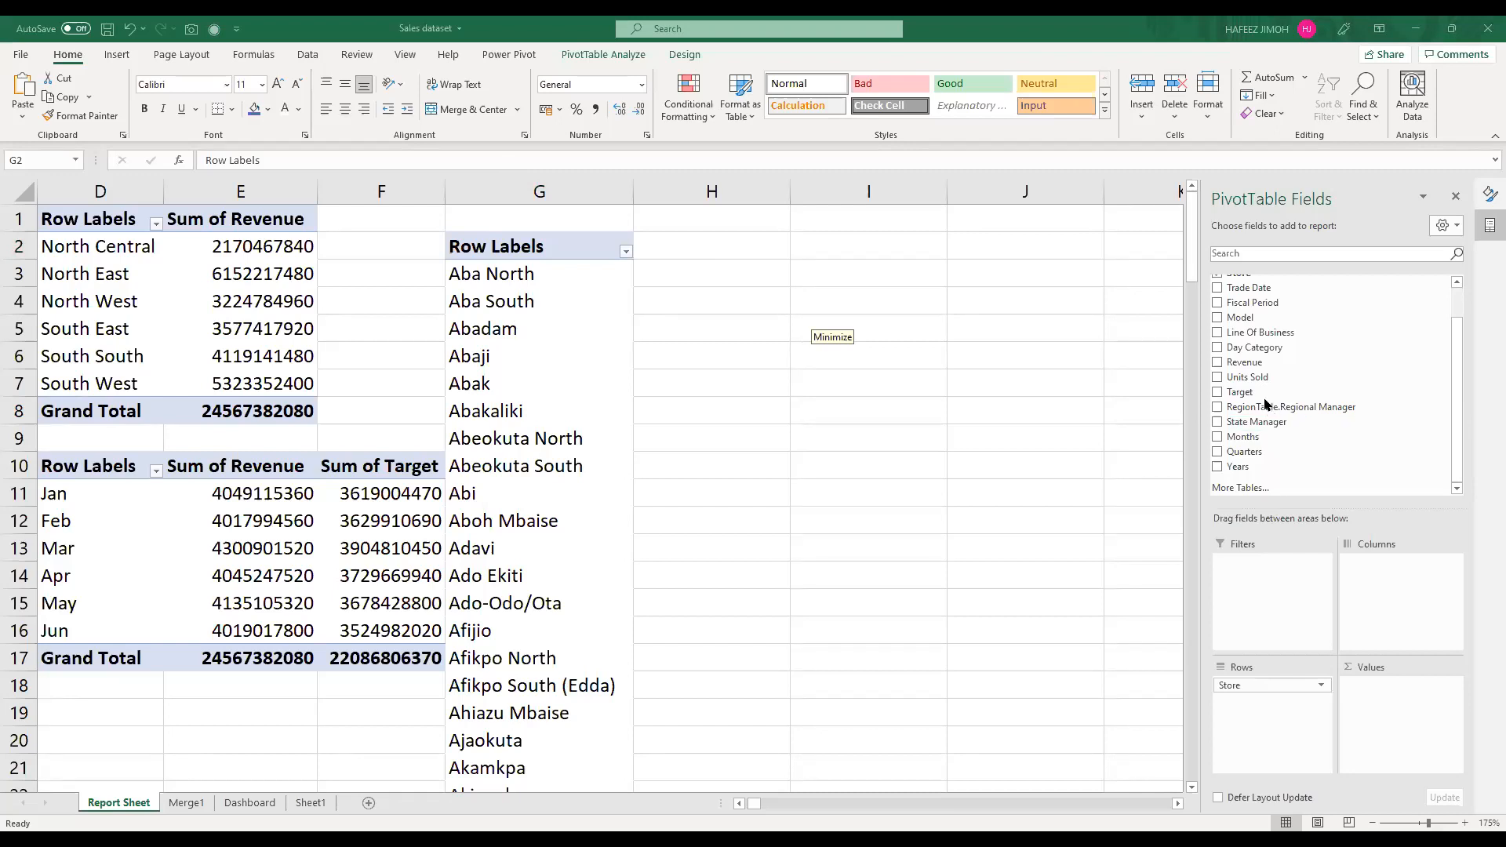
left_click_drag(1245, 363, 1370, 692)
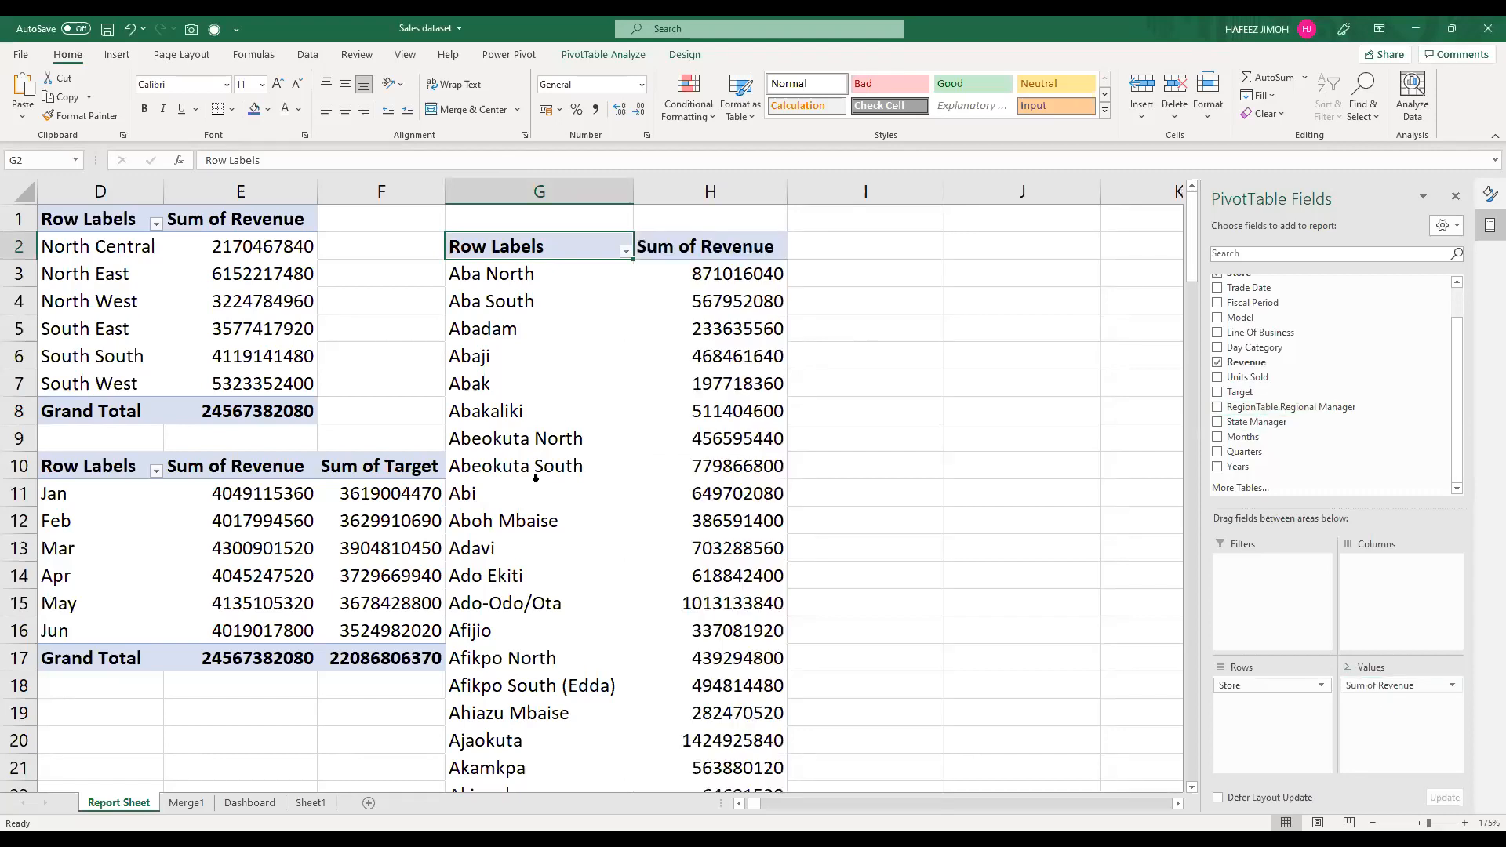
Step: Look through the long list of stores and their revenue in the new PivotTable
left_click(492, 495)
scroll(493, 495, "down", 3)
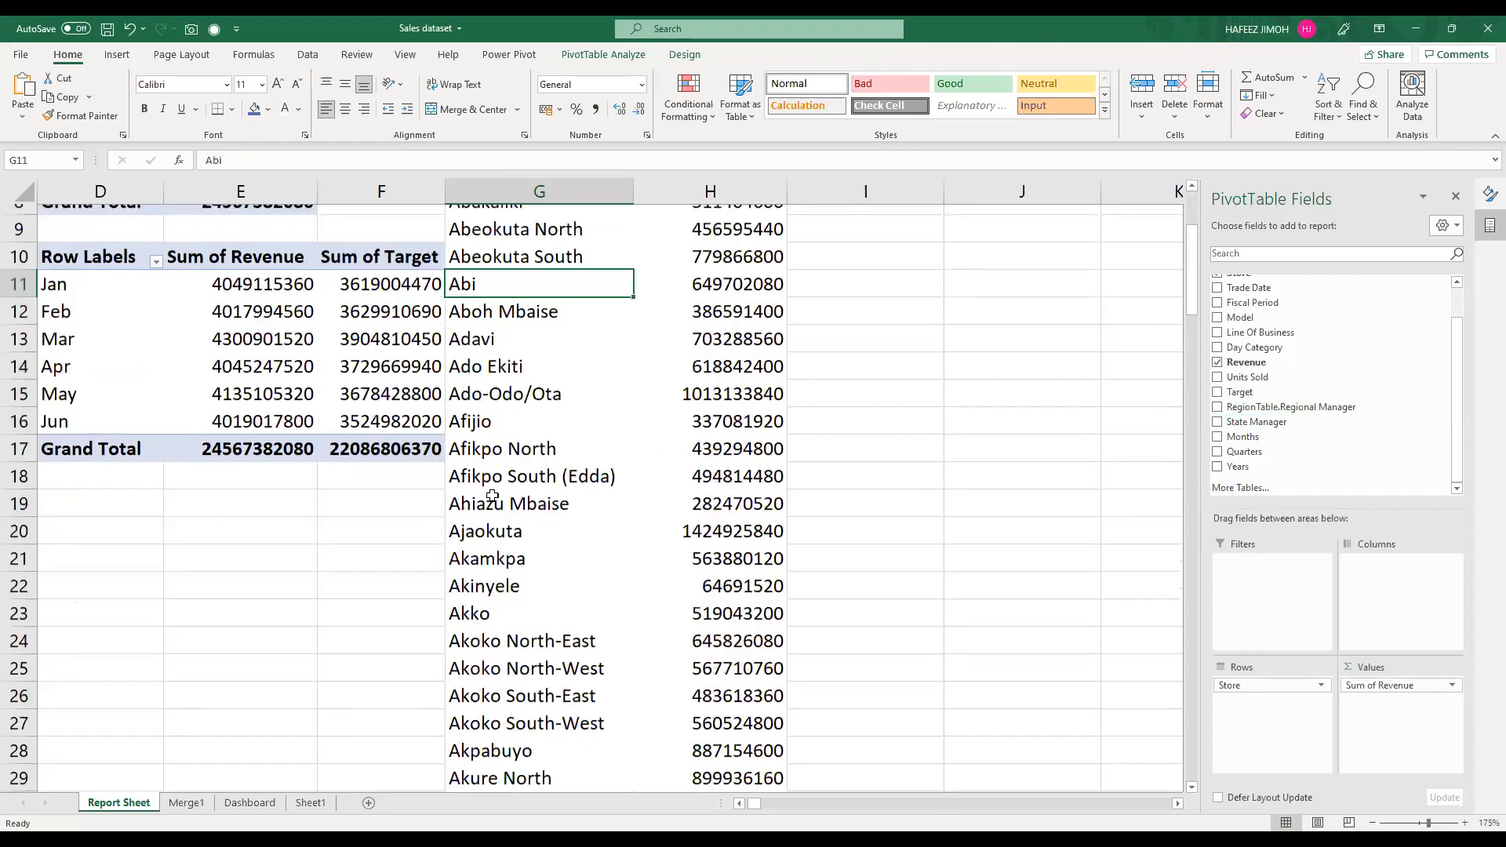
scroll(492, 495, "down", 8)
scroll(493, 495, "down", 6)
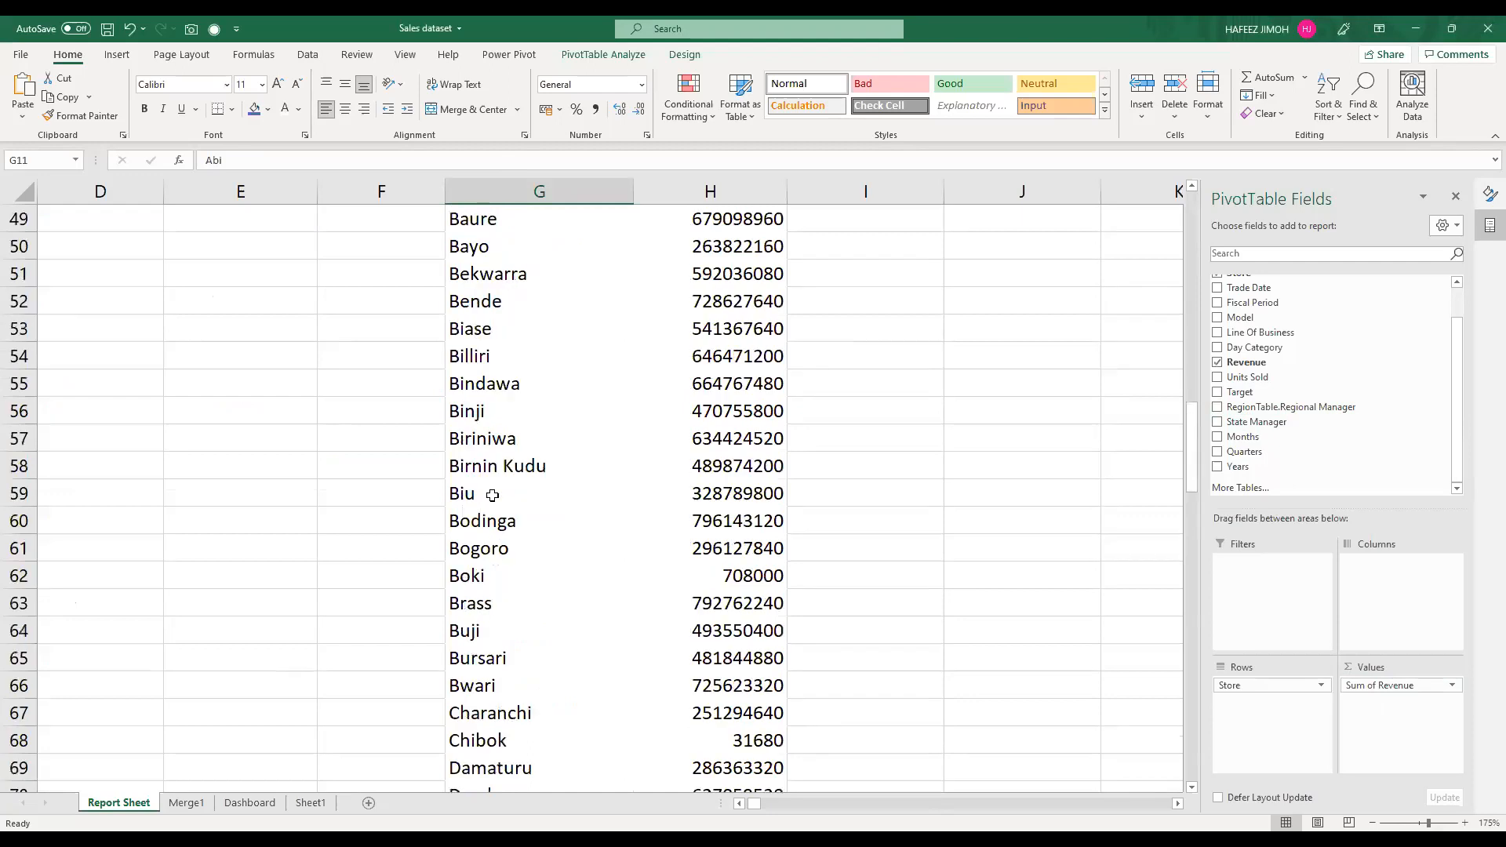
scroll(492, 495, "down", 3)
scroll(492, 495, "down", 5)
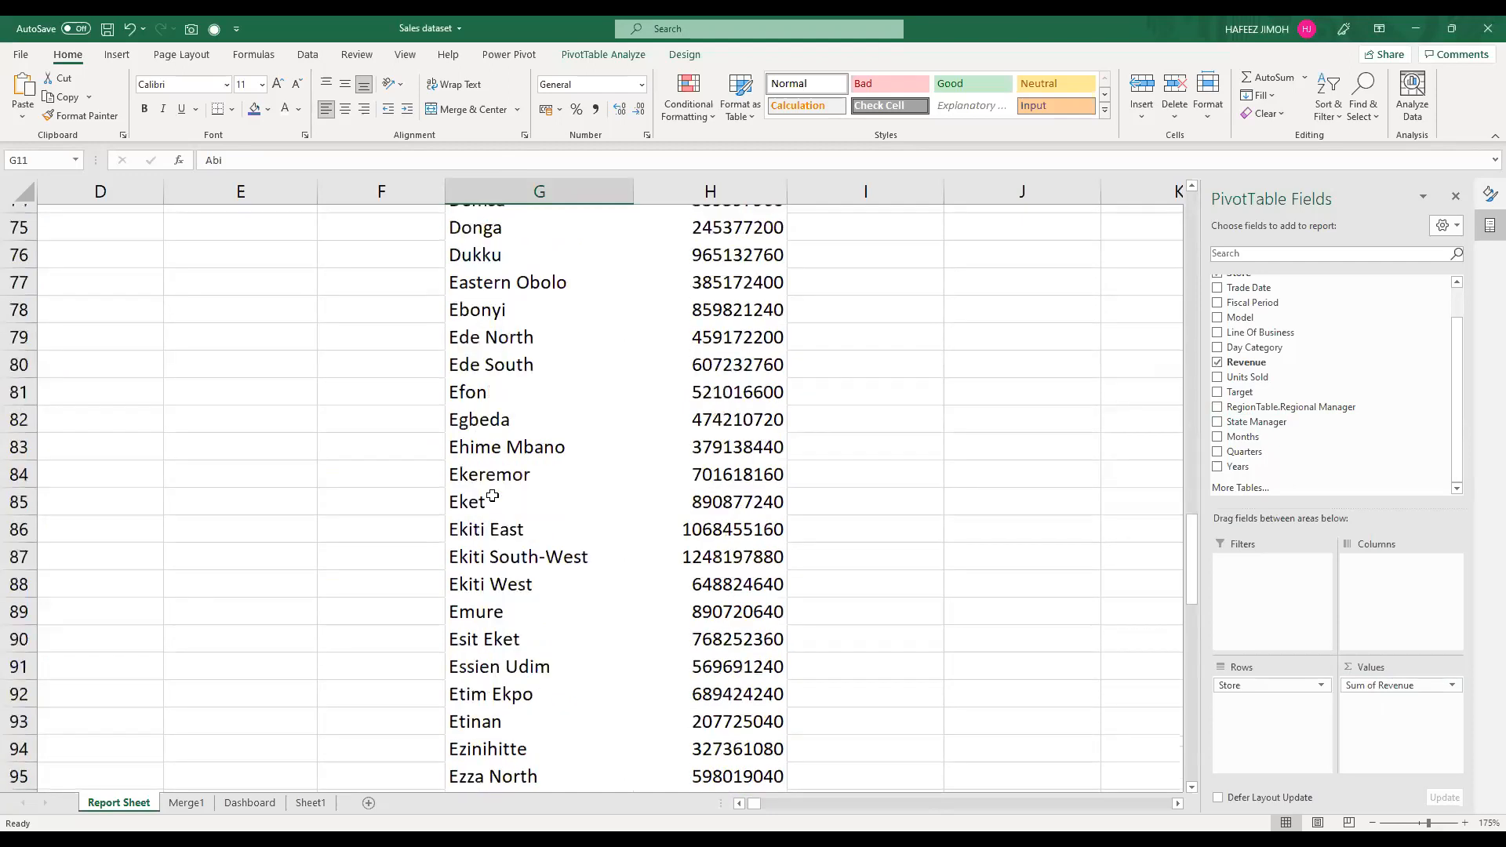
scroll(492, 495, "down", 4)
scroll(408, 521, "up", 11)
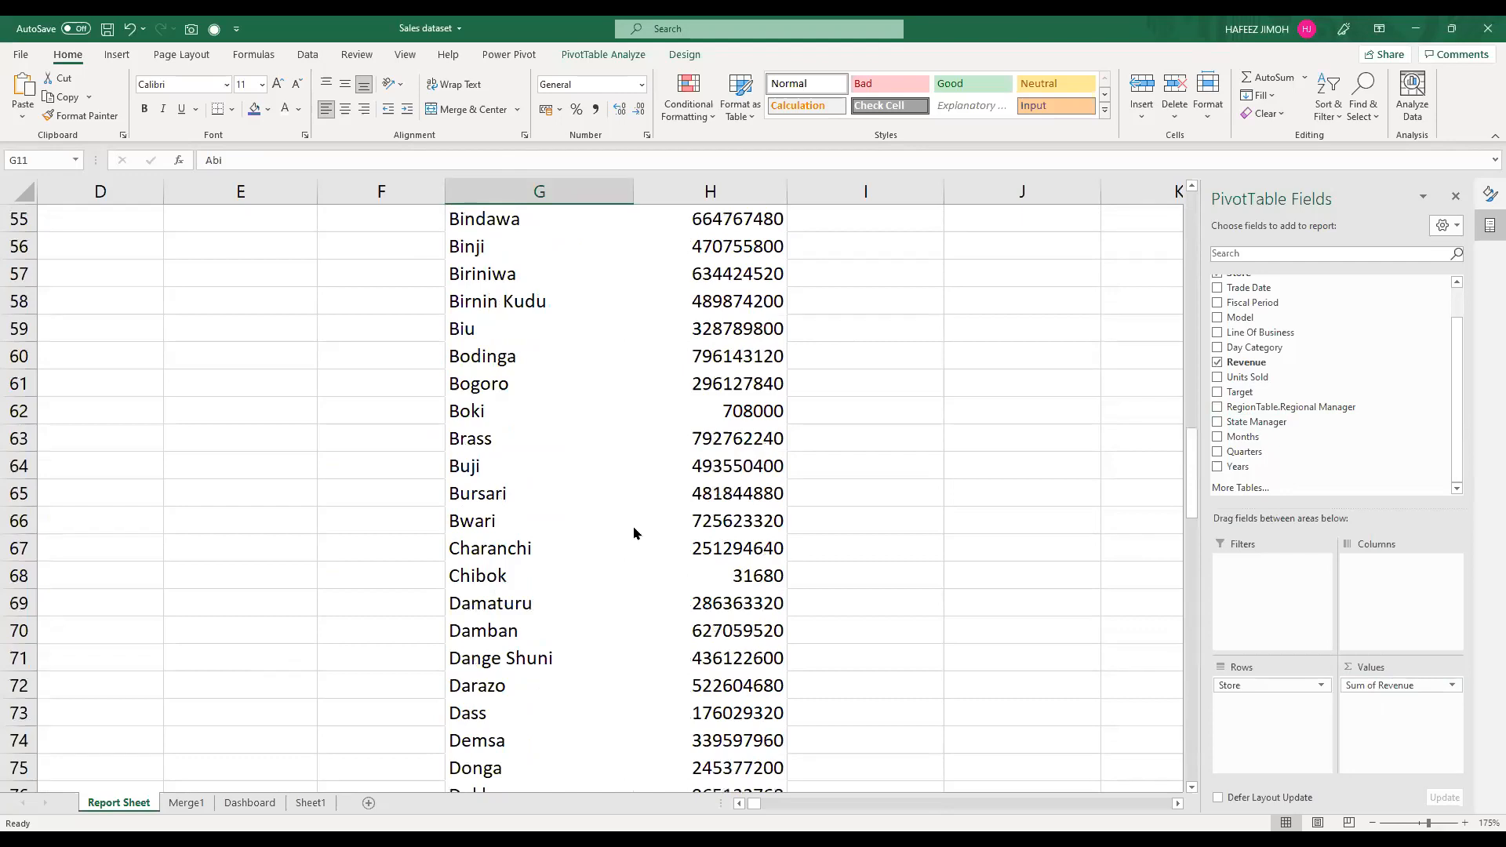
scroll(633, 533, "up", 16)
scroll(633, 533, "up", 2)
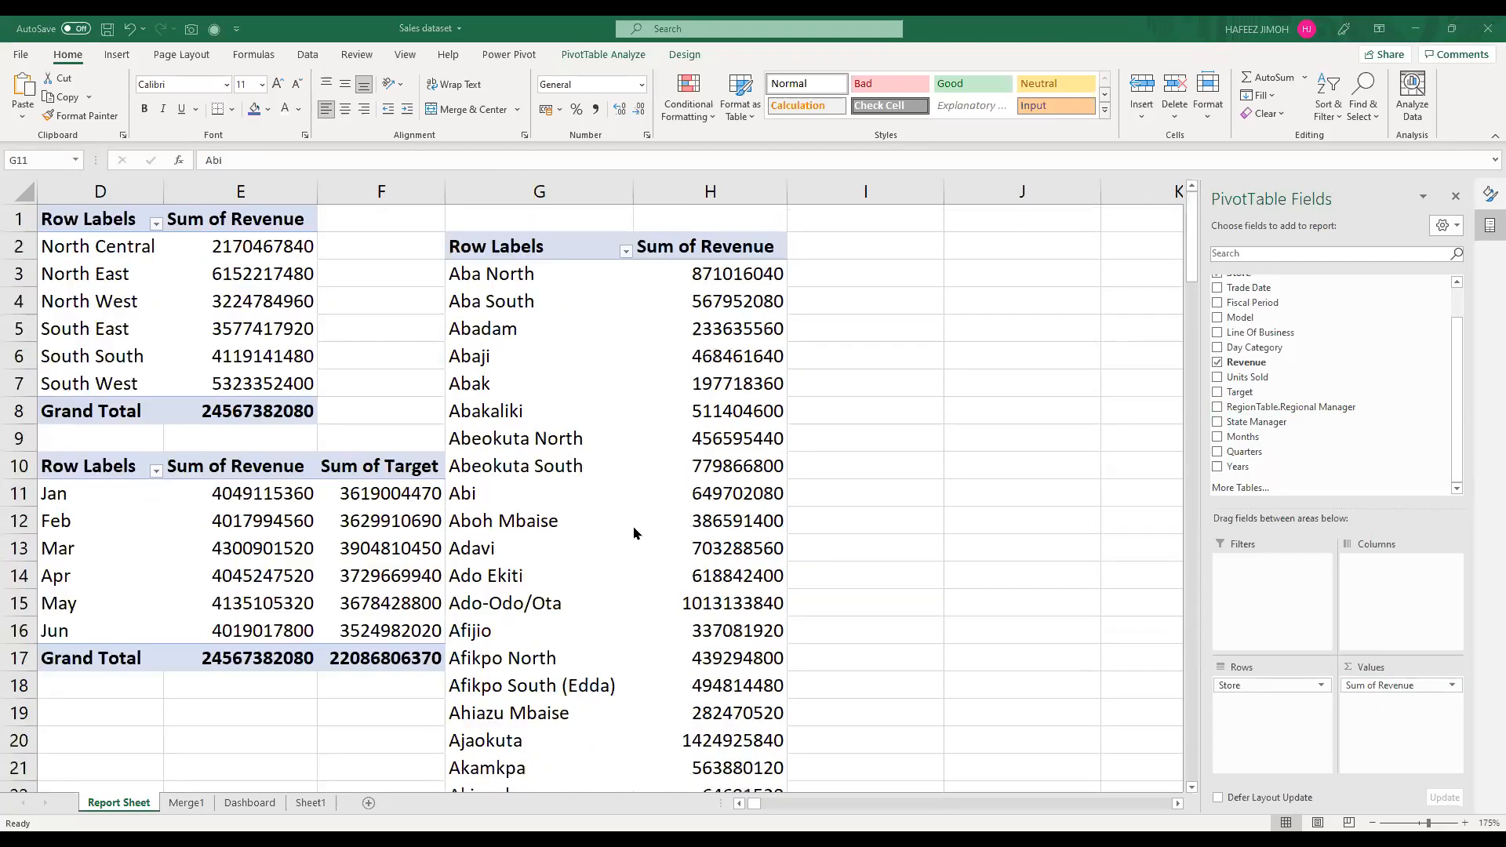
scroll(633, 533, "down", 5)
scroll(634, 533, "down", 7)
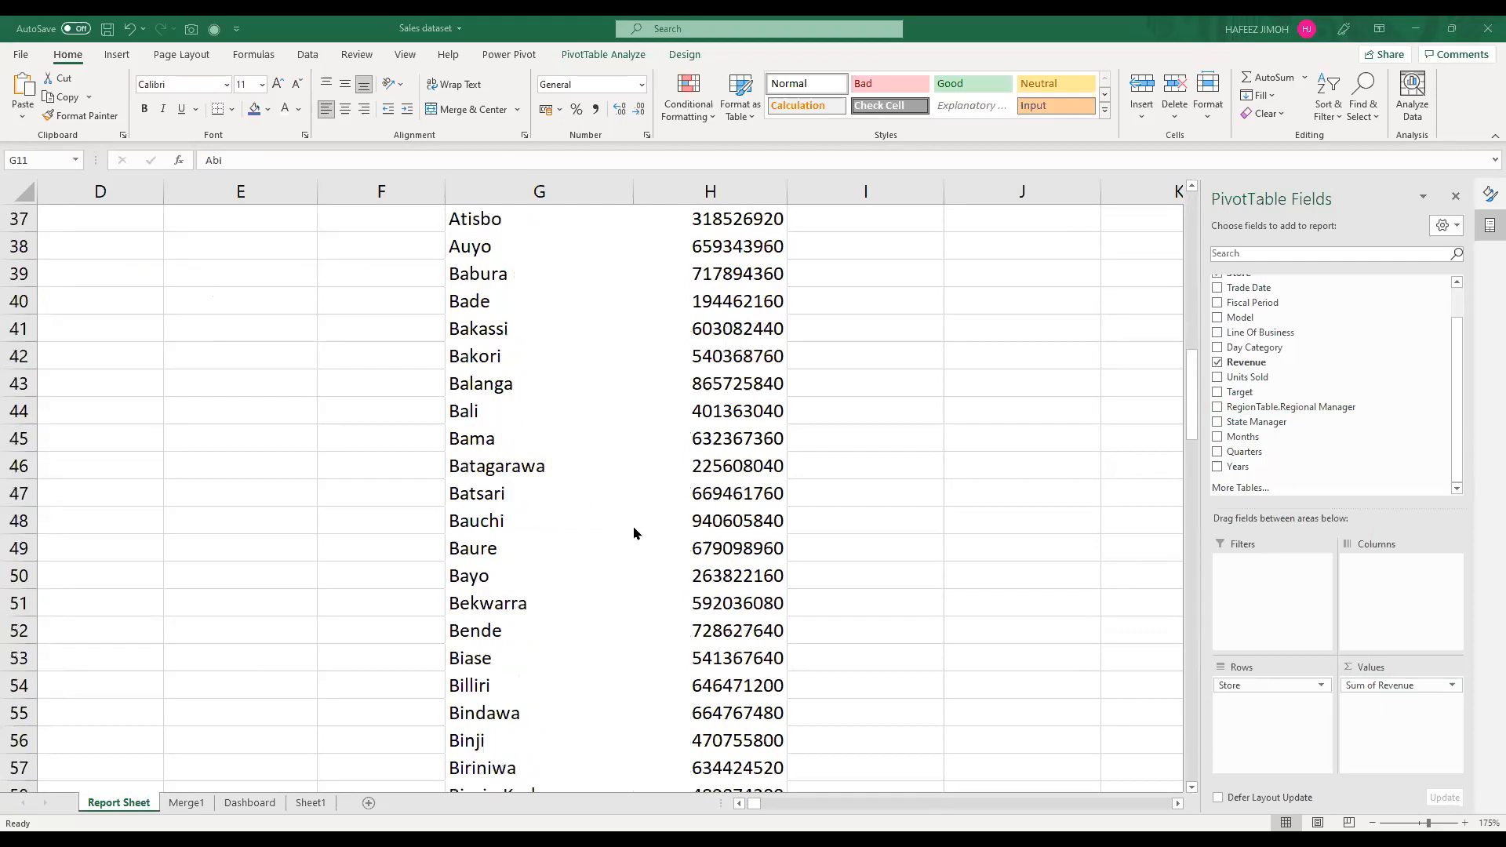
scroll(633, 533, "down", 6)
scroll(633, 533, "down", 9)
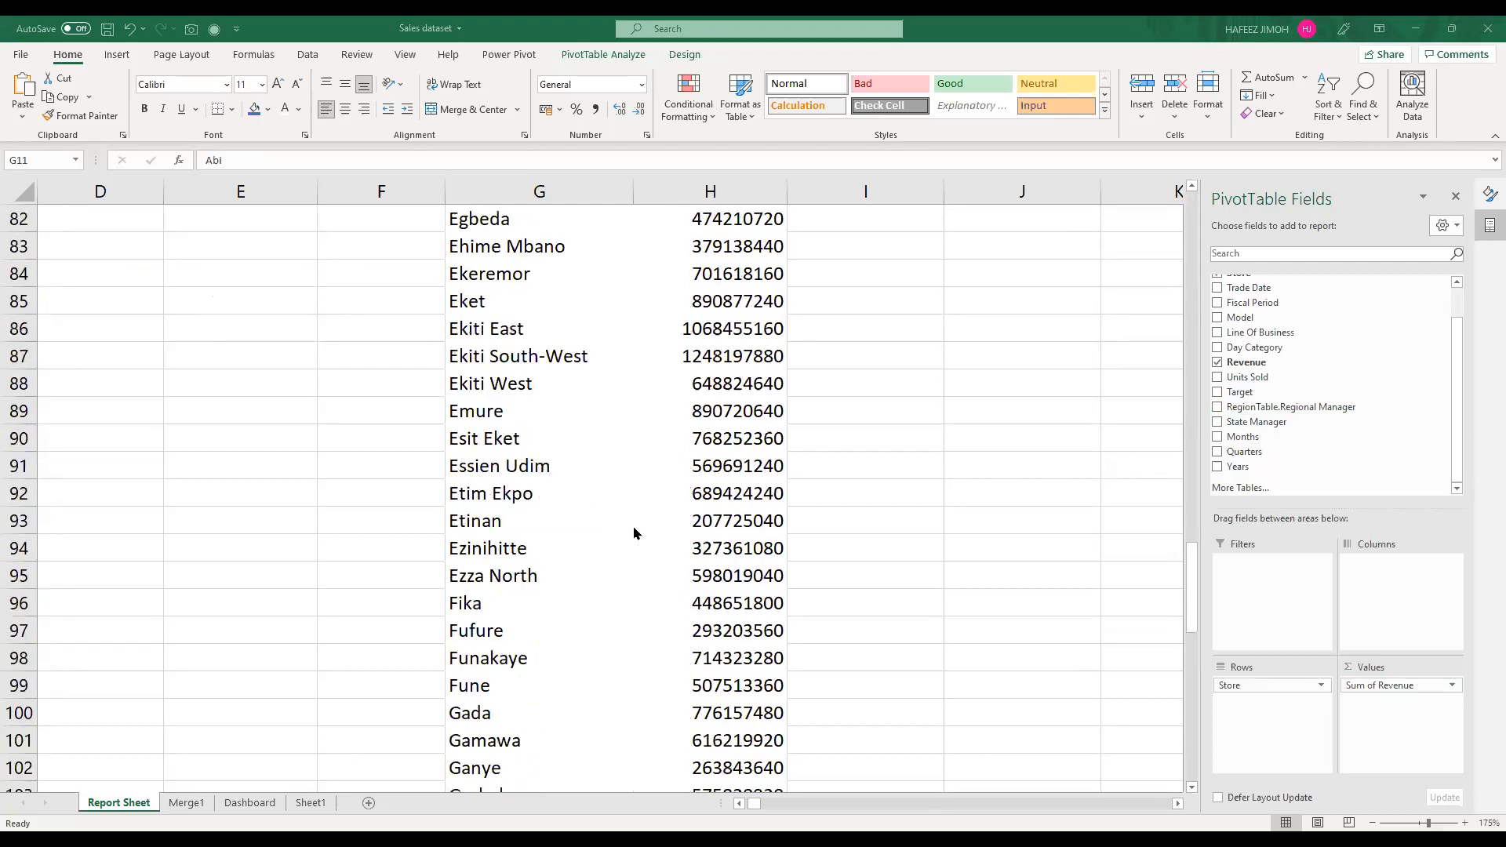
scroll(634, 533, "down", 6)
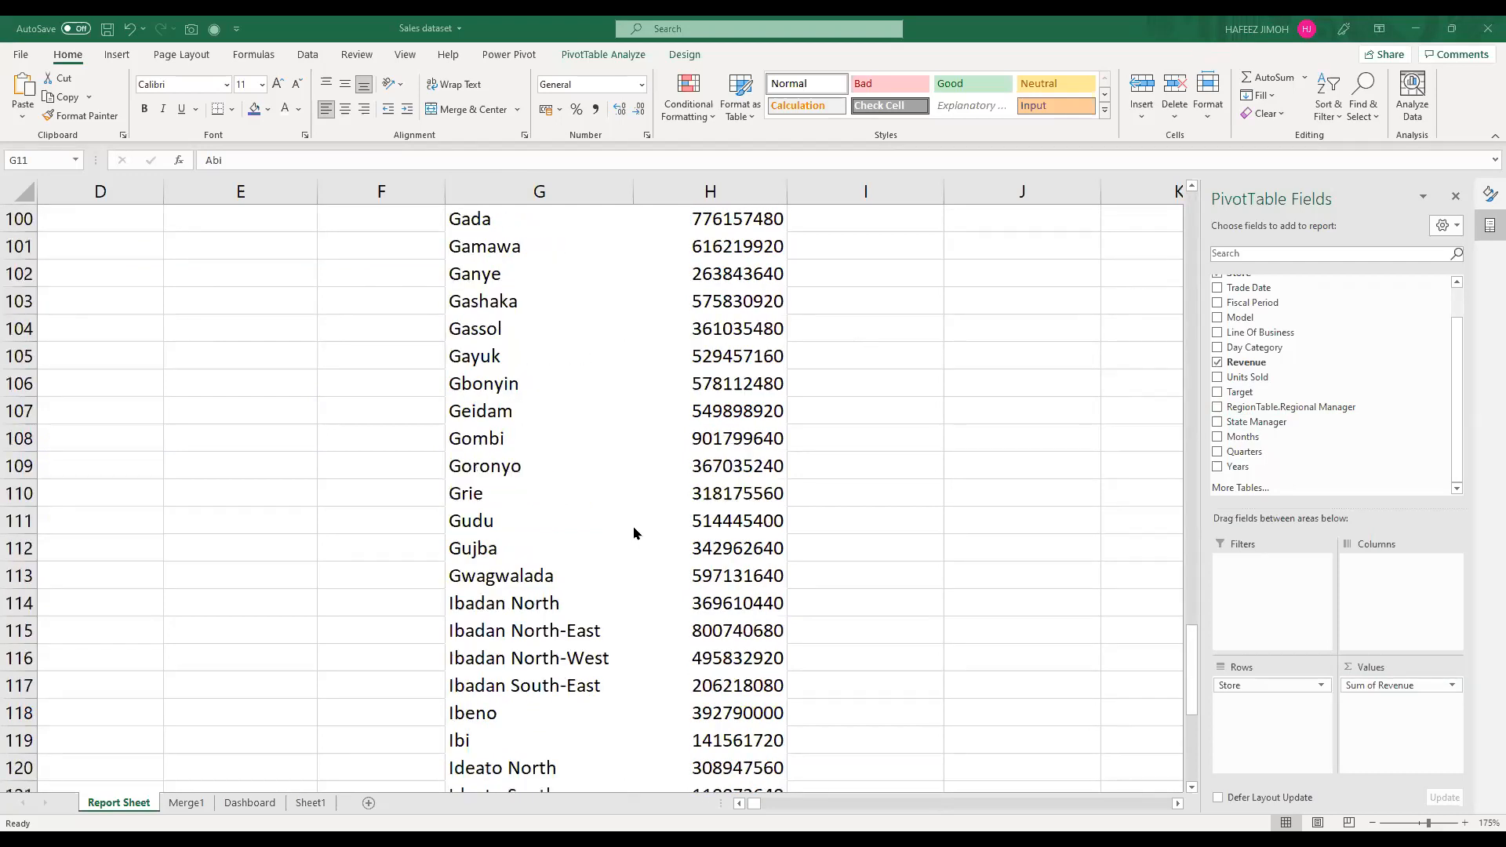
scroll(634, 534, "down", 6)
scroll(633, 533, "up", 12)
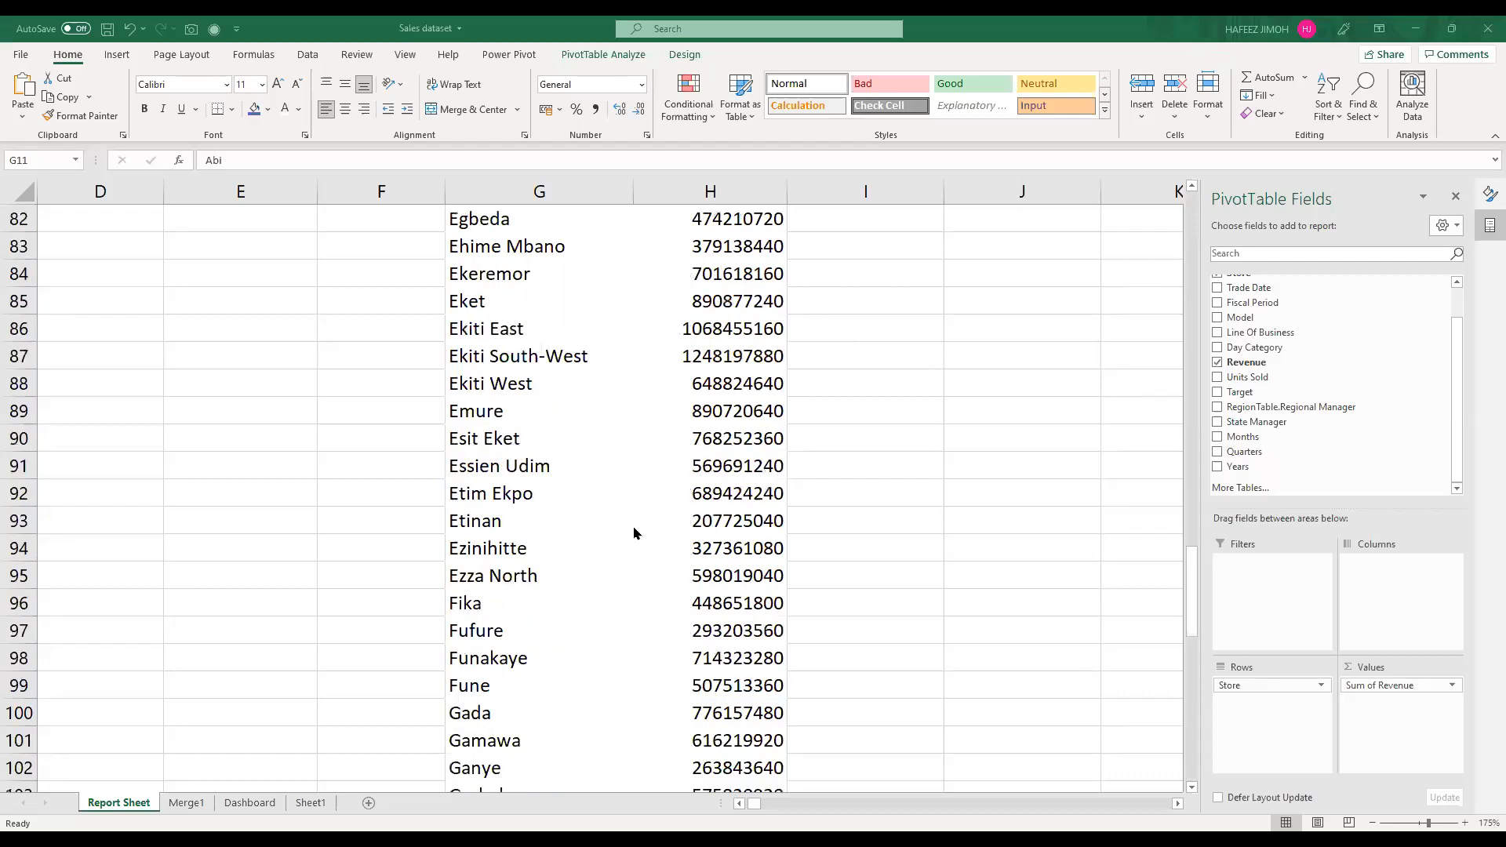
scroll(634, 533, "up", 13)
scroll(633, 533, "up", 14)
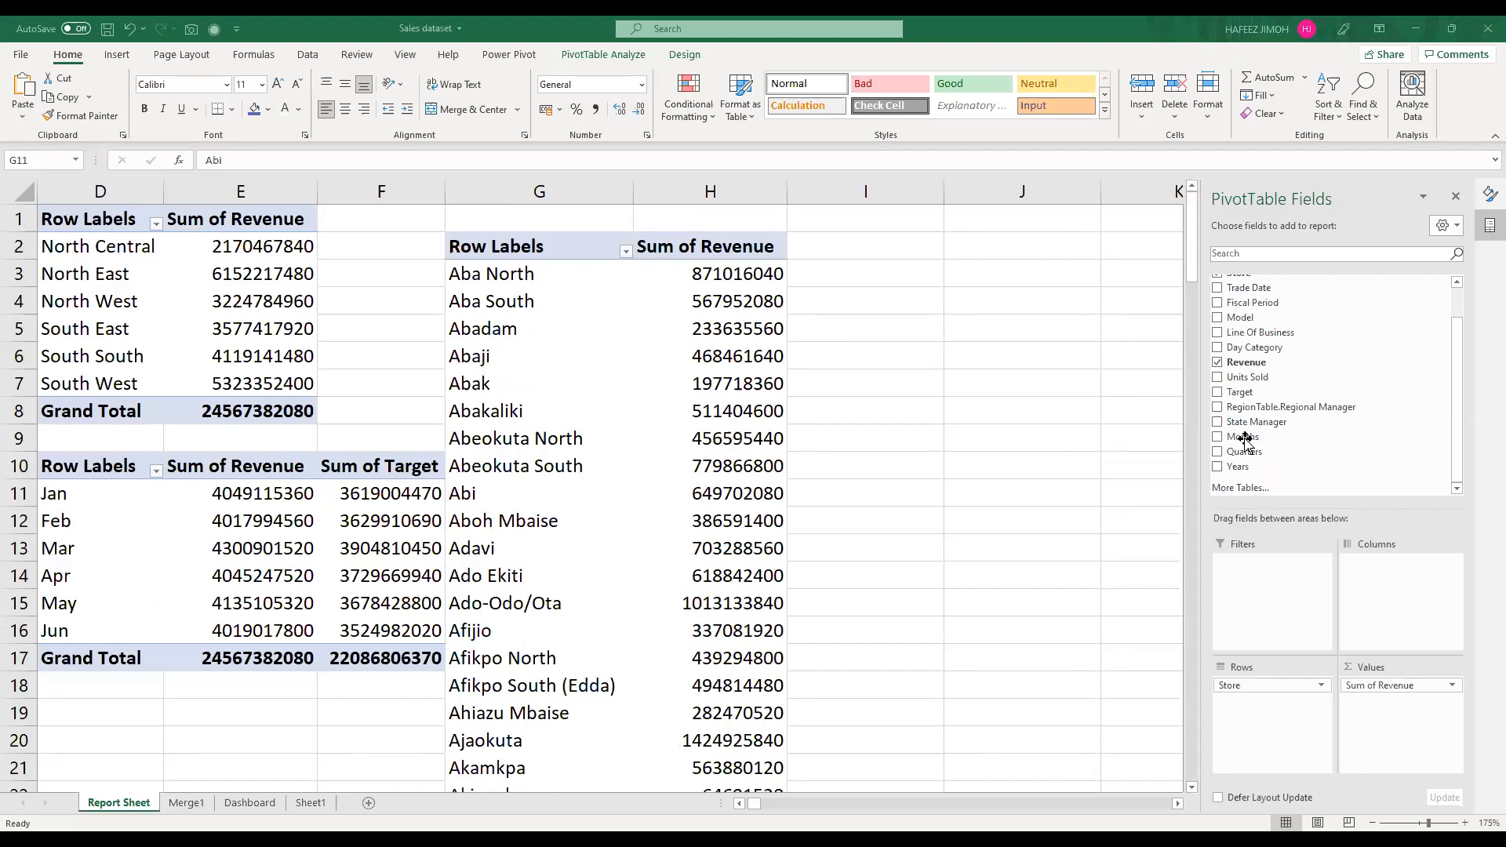
Step: Rename the Row Labels header in cell G2 of the store PivotTable to "Store"
left_click(526, 250)
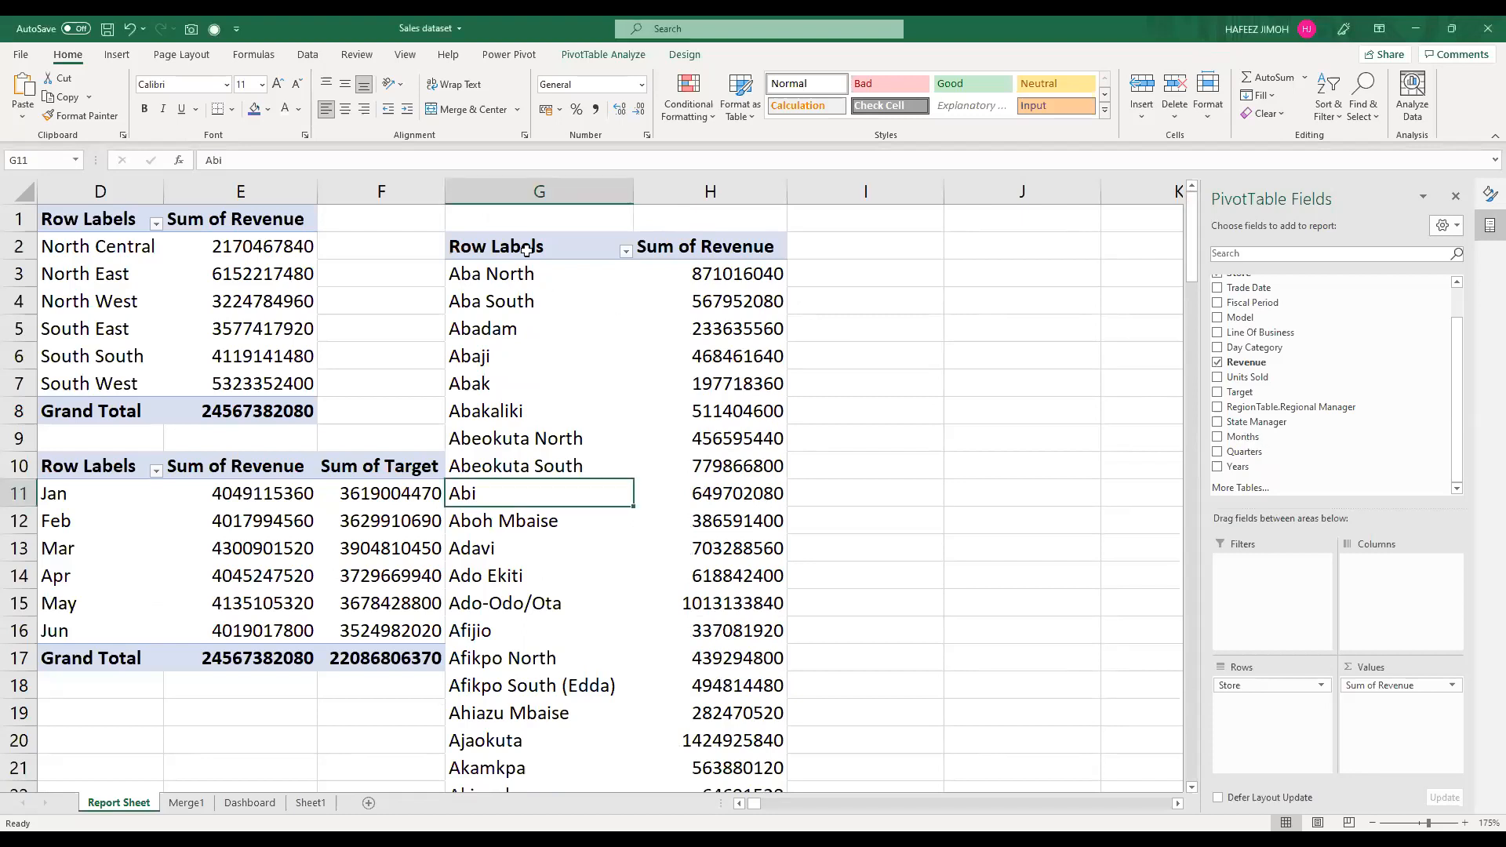
left_click(557, 247)
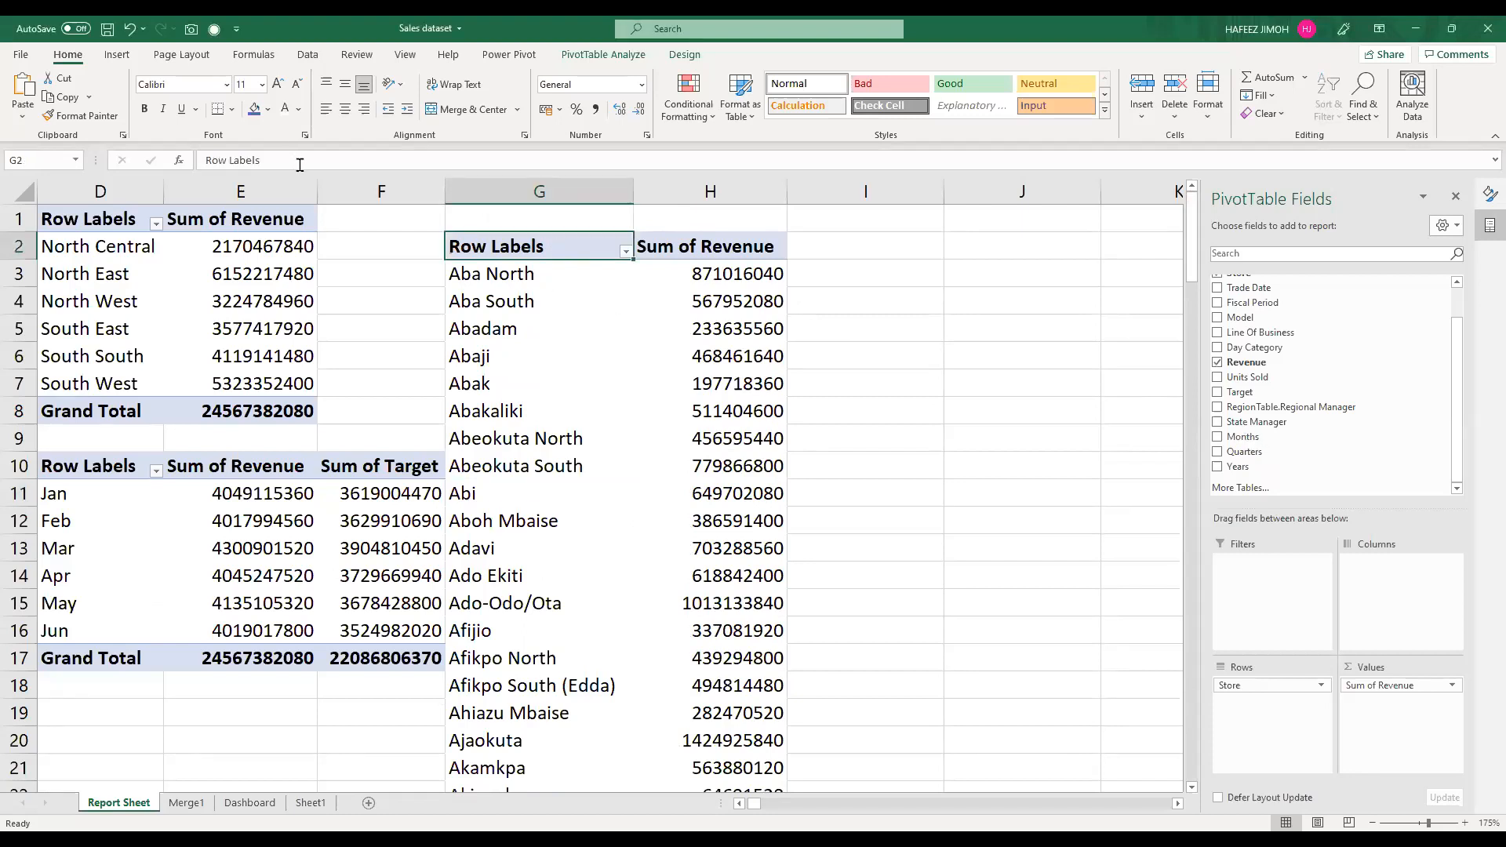
left_click(300, 165)
key("BackSpace")
key("BackSpace")
key("BackSpace")
key("BackSpace")
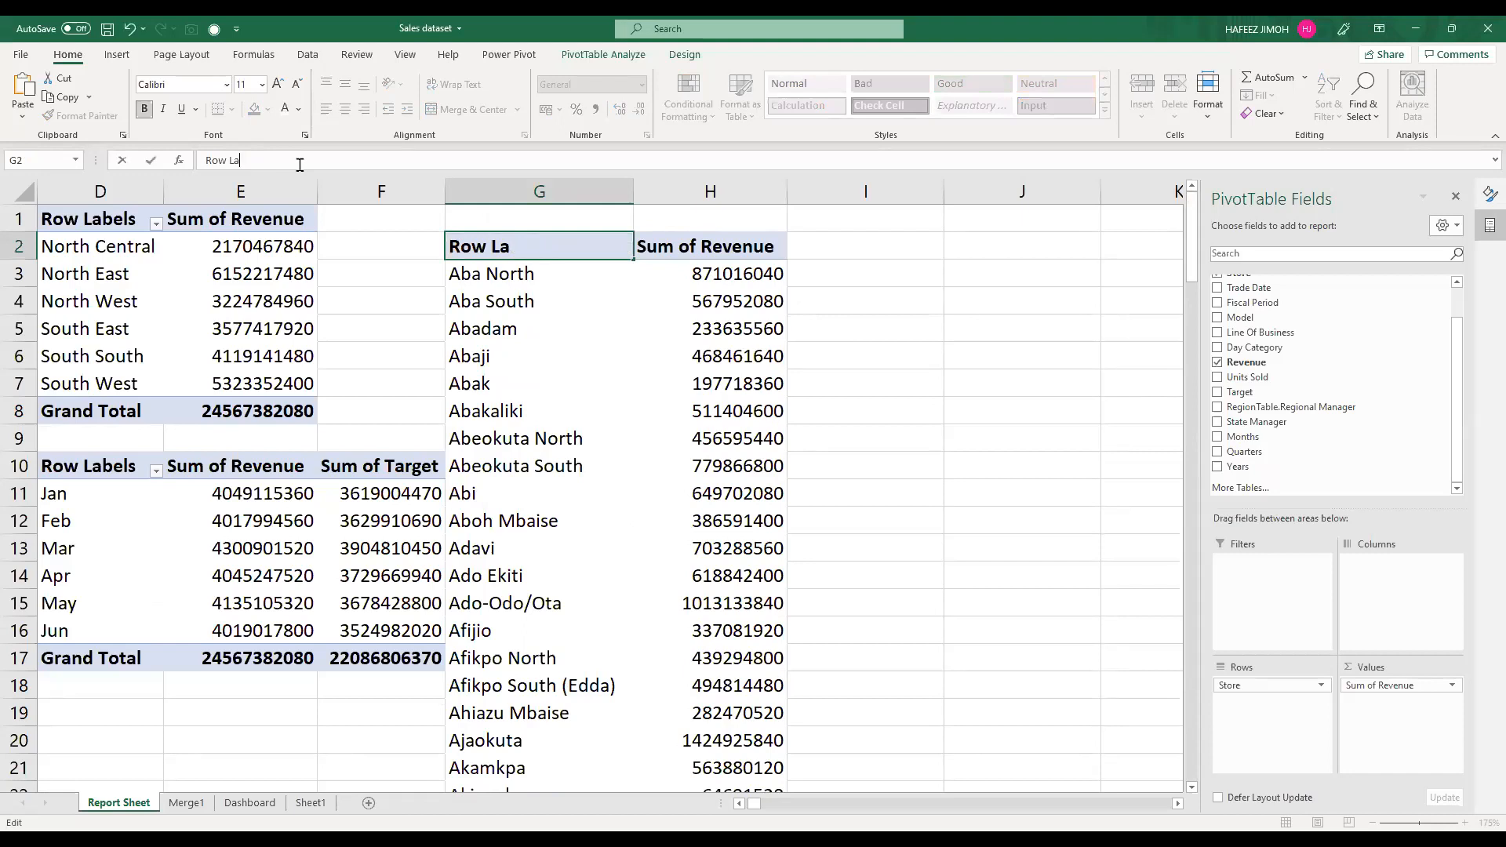
key("BackSpace")
key("BackSpace")
key("BackSpace")
key("BackSpace")
key("BackSpace")
key("BackSpace")
type("Store")
key("Return")
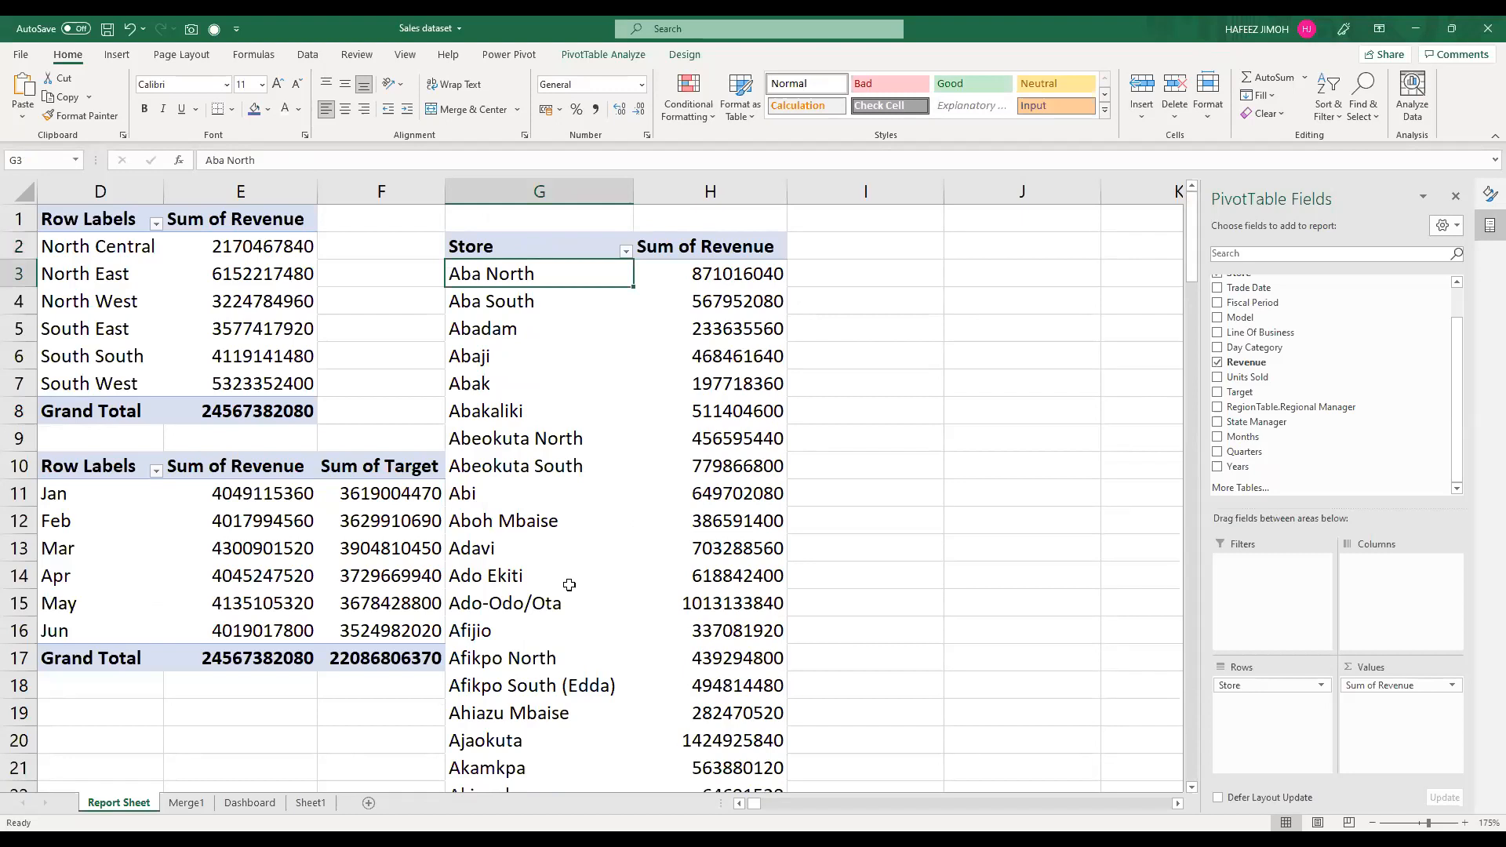
left_click(511, 248)
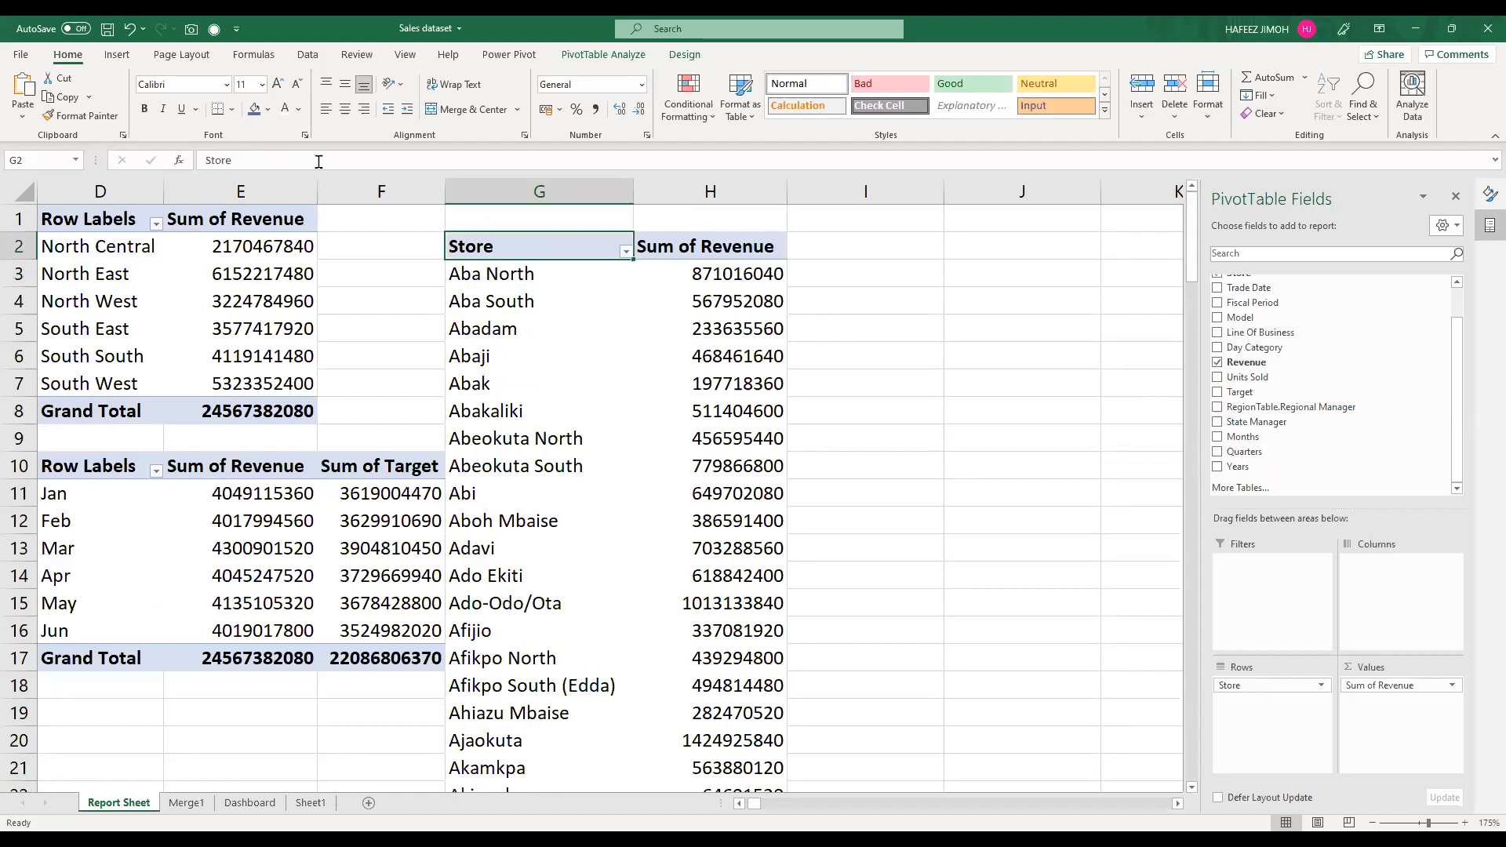
left_click(318, 162)
left_click(501, 403)
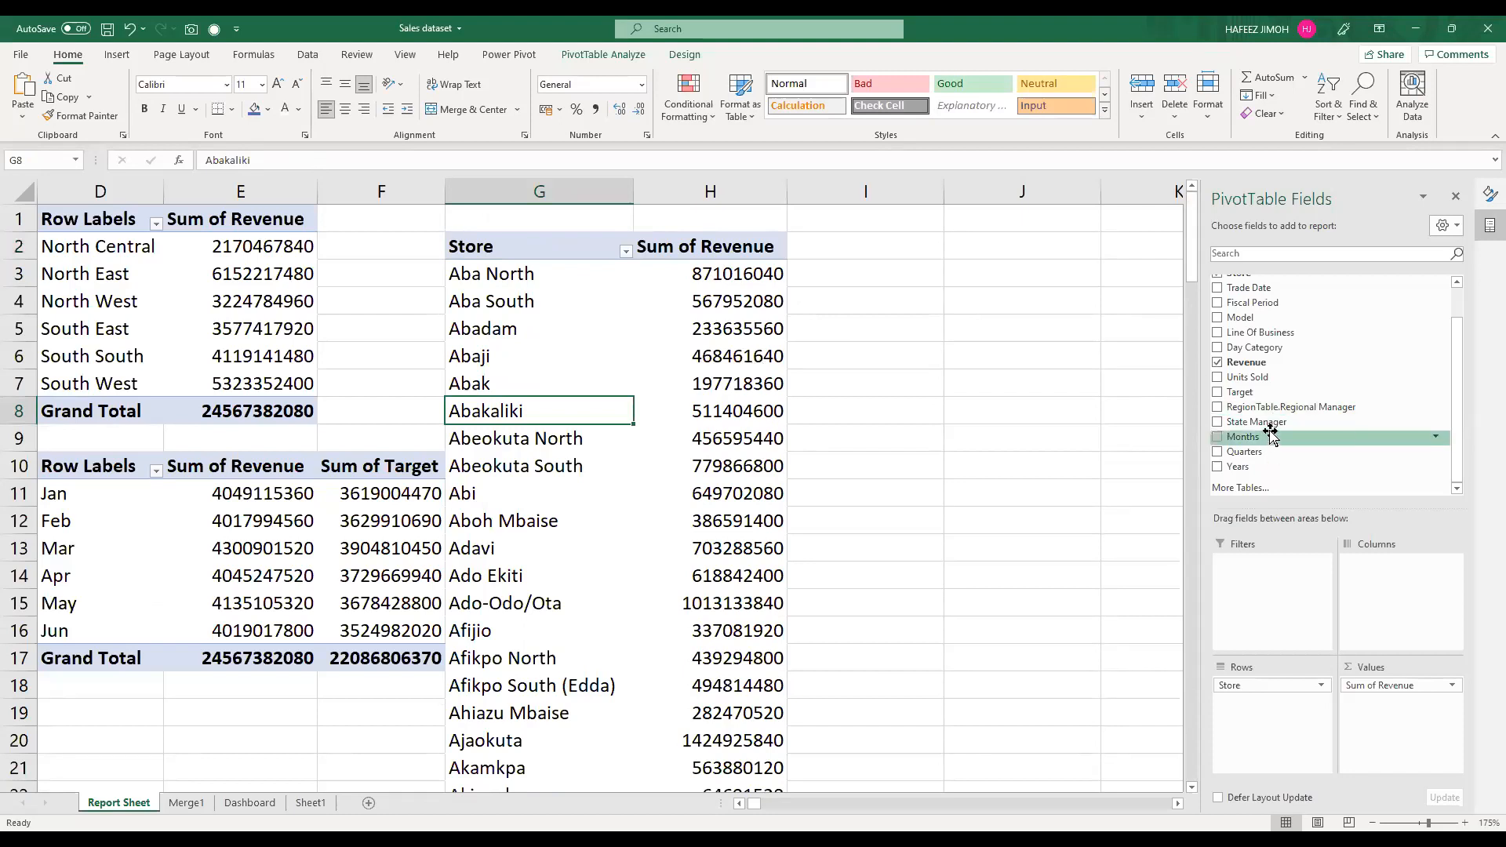
Step: Add a slicer for the Region field to the store PivotTable
scroll(1269, 396, "up", 2)
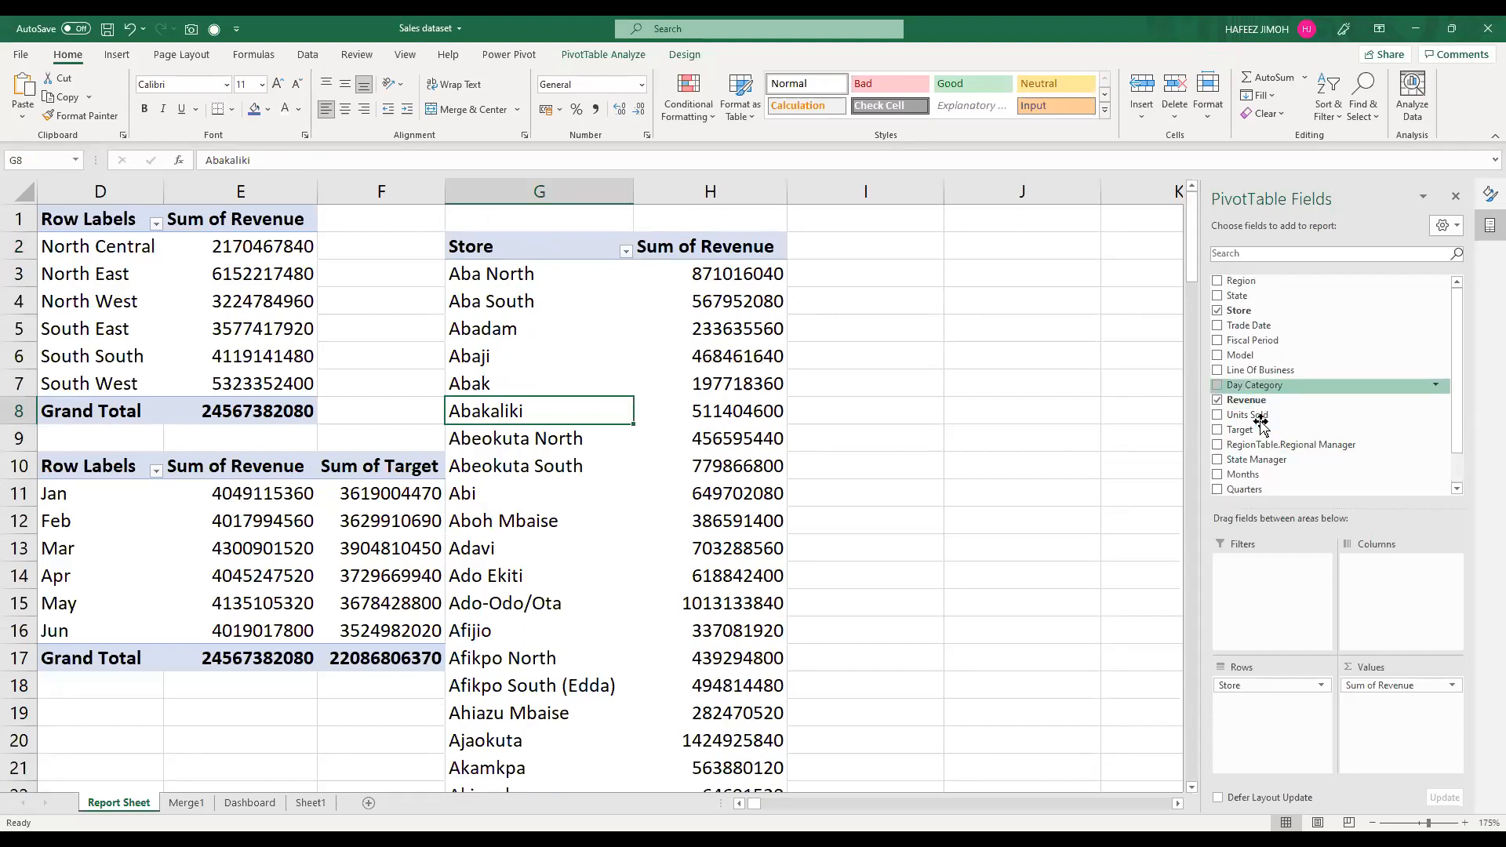
right_click(1277, 285)
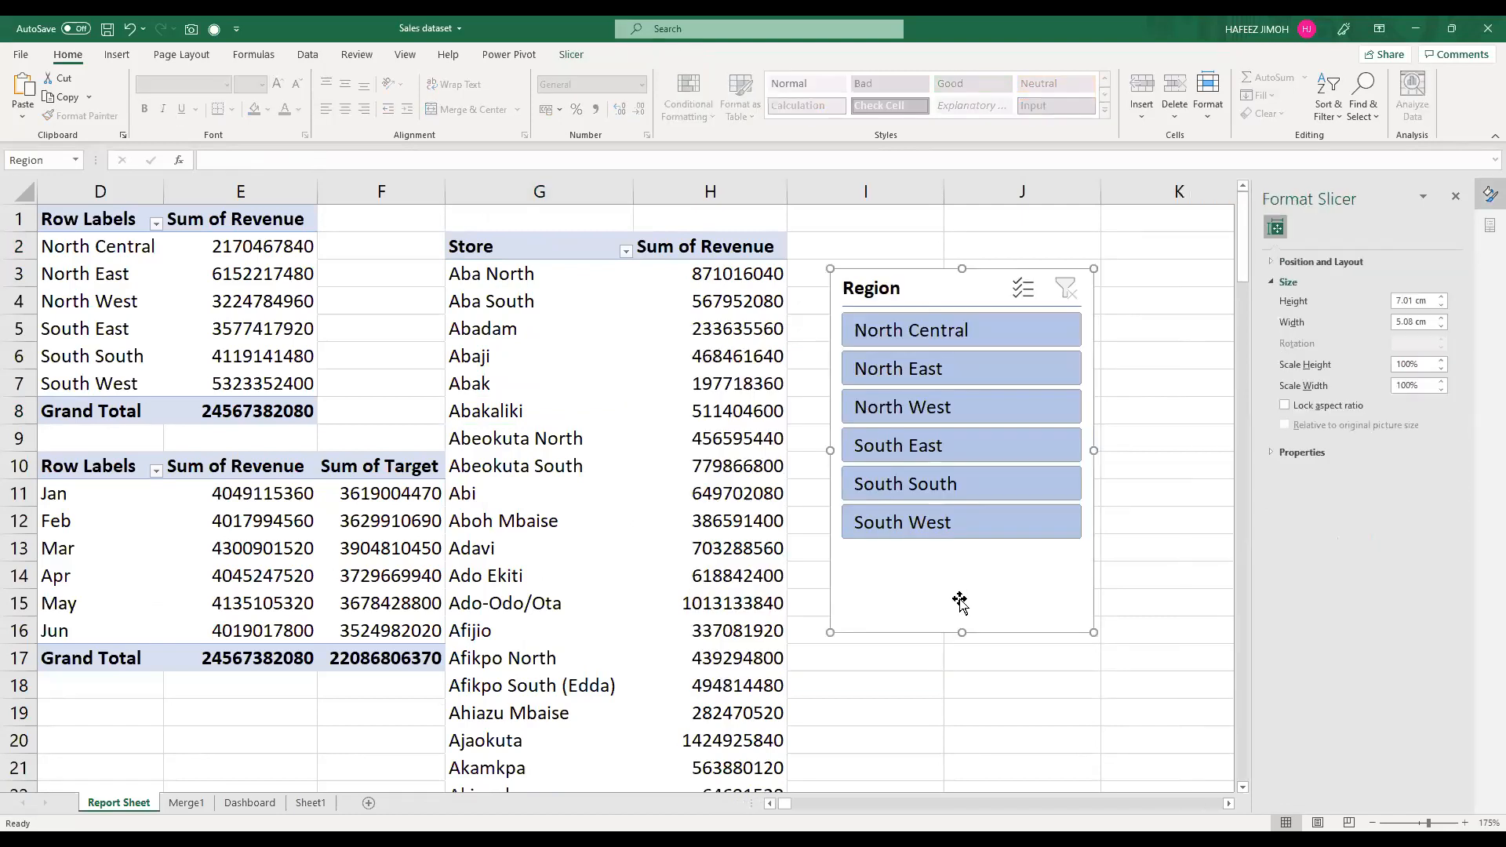
Step: Filter the store PivotTable to North Central with the Region slicer and move the slicer up beside the table
left_click(1151, 591)
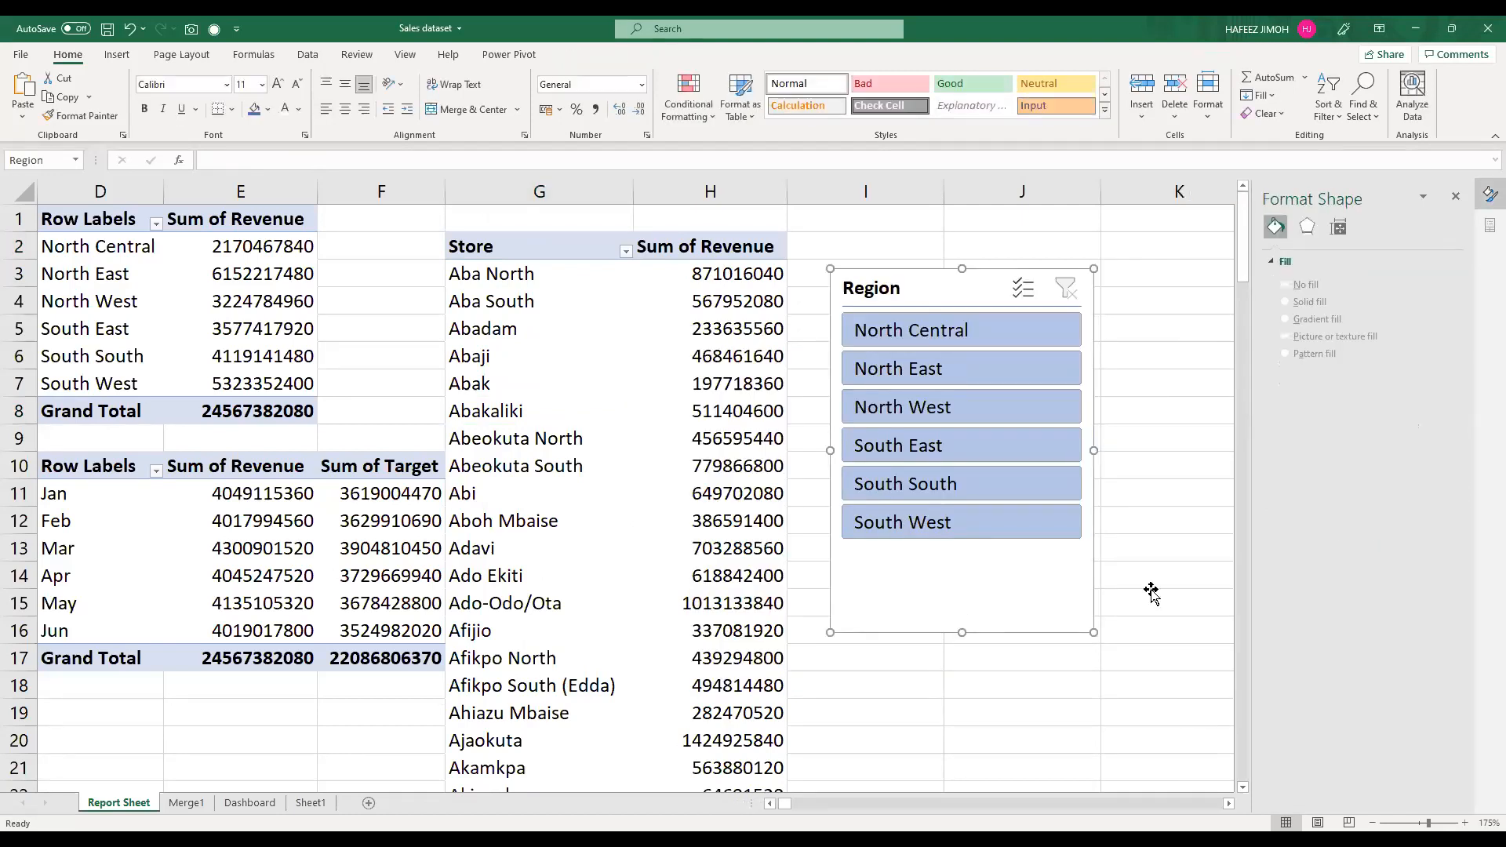
left_click(998, 342)
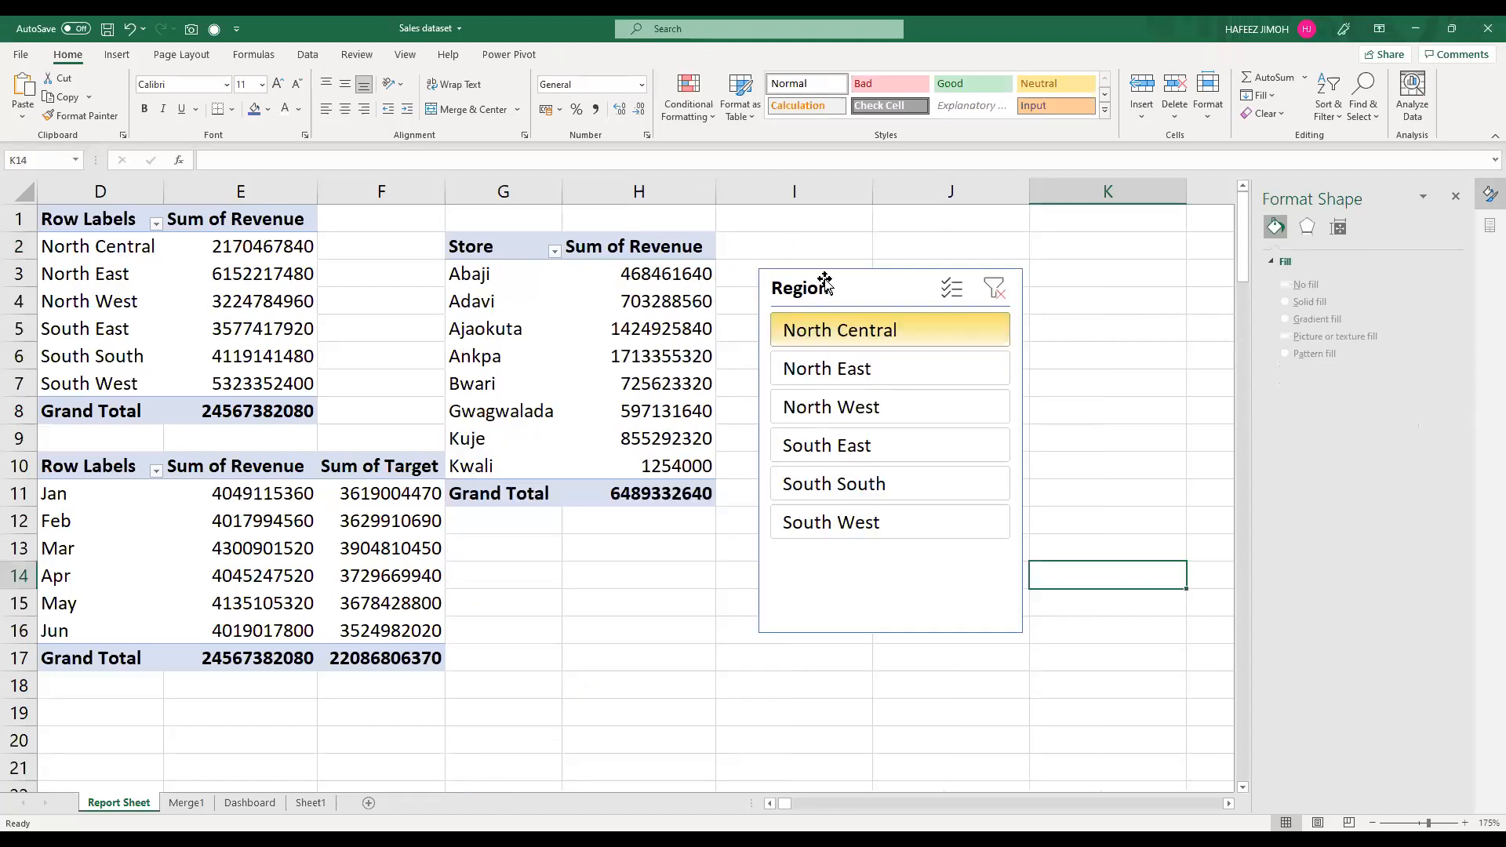
left_click_drag(823, 279, 795, 239)
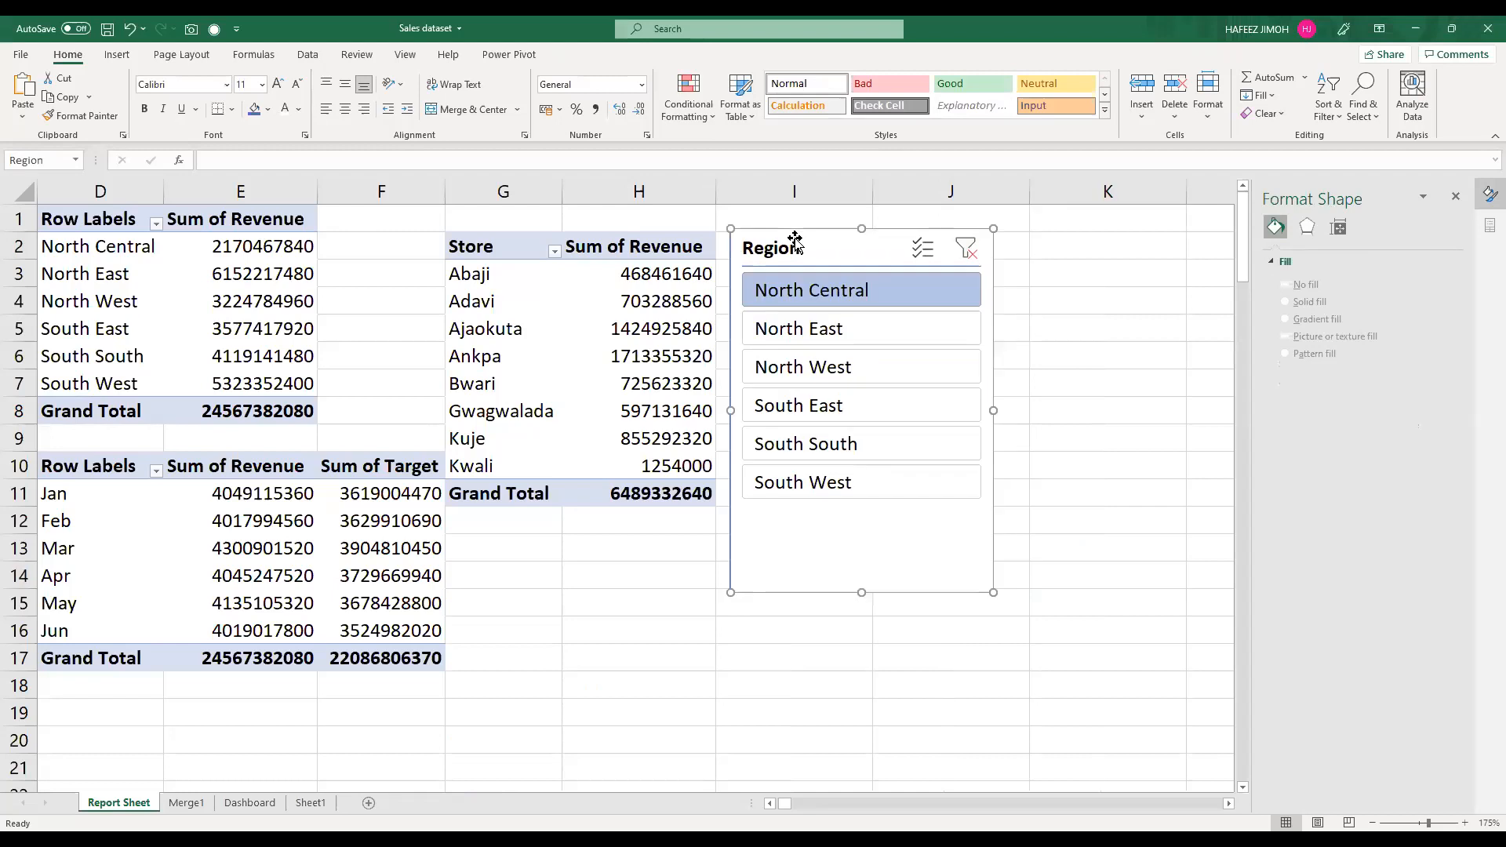
Step: Test the Region slicer on the store PivotTable by switching between regions, ending on South East
left_click(826, 330)
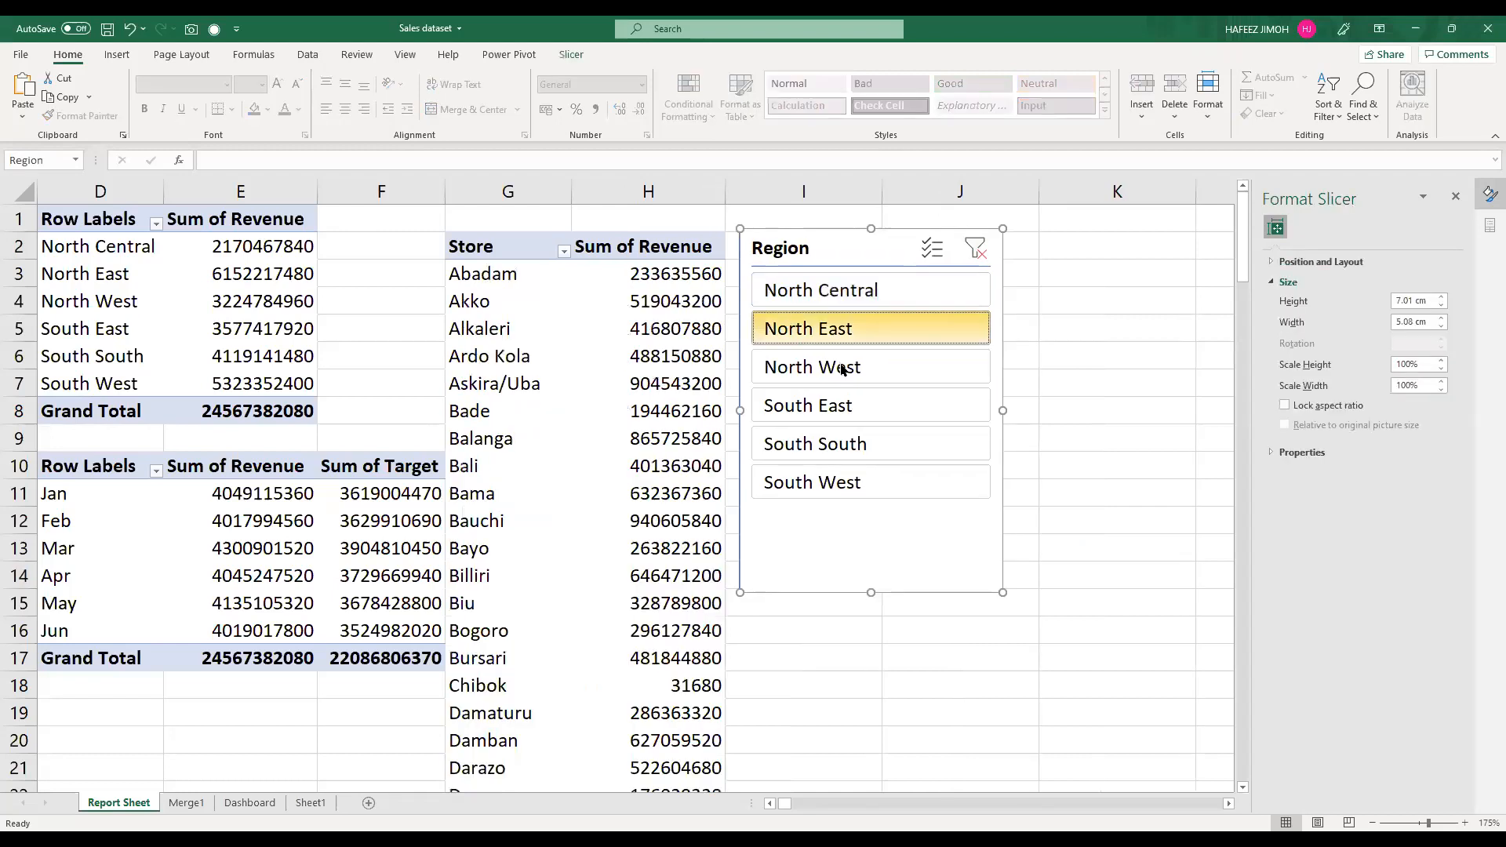
left_click(856, 415)
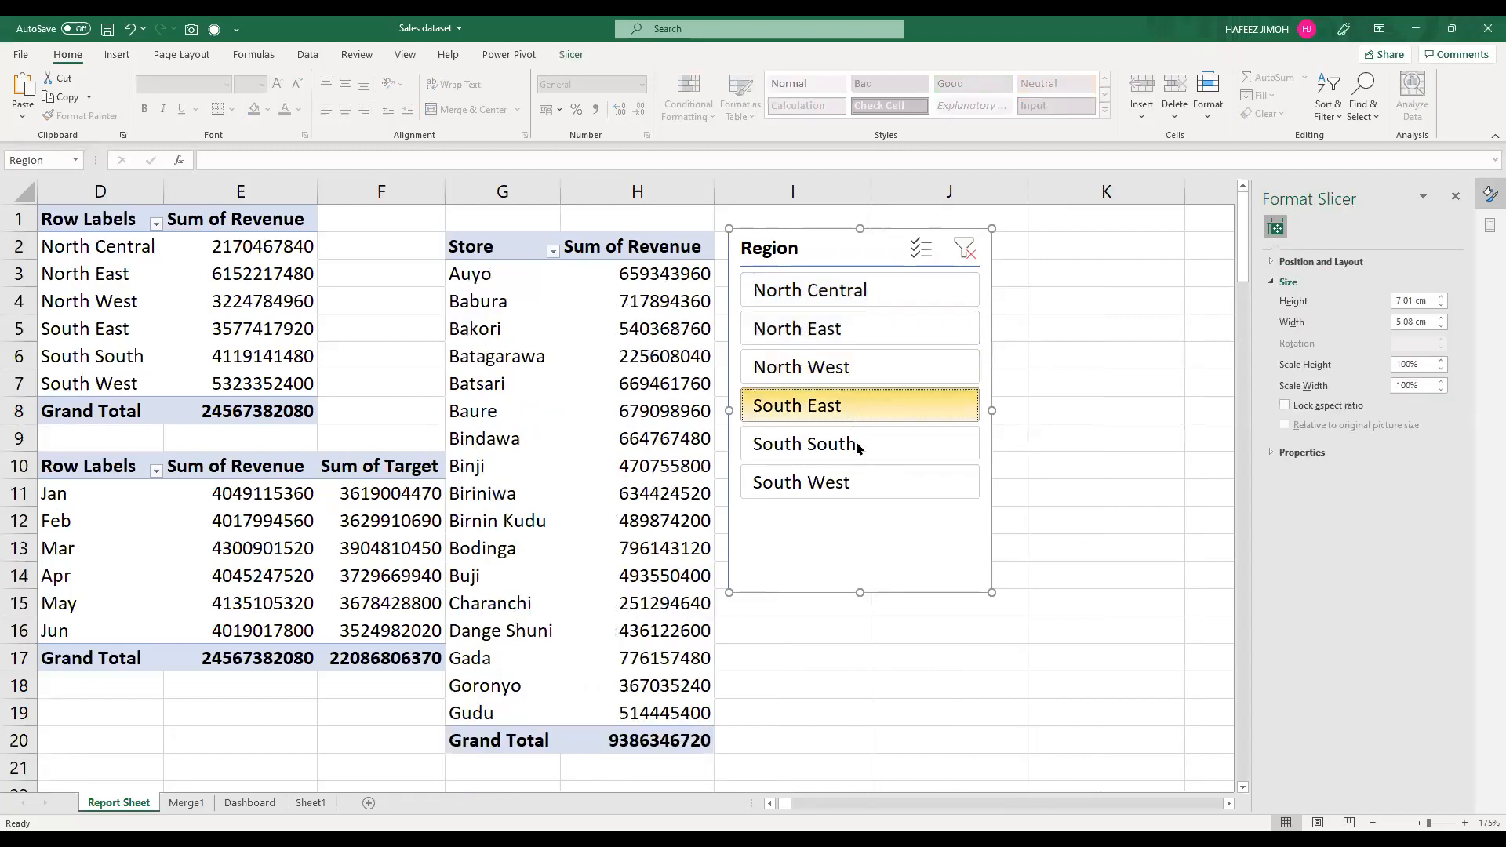
left_click(865, 459)
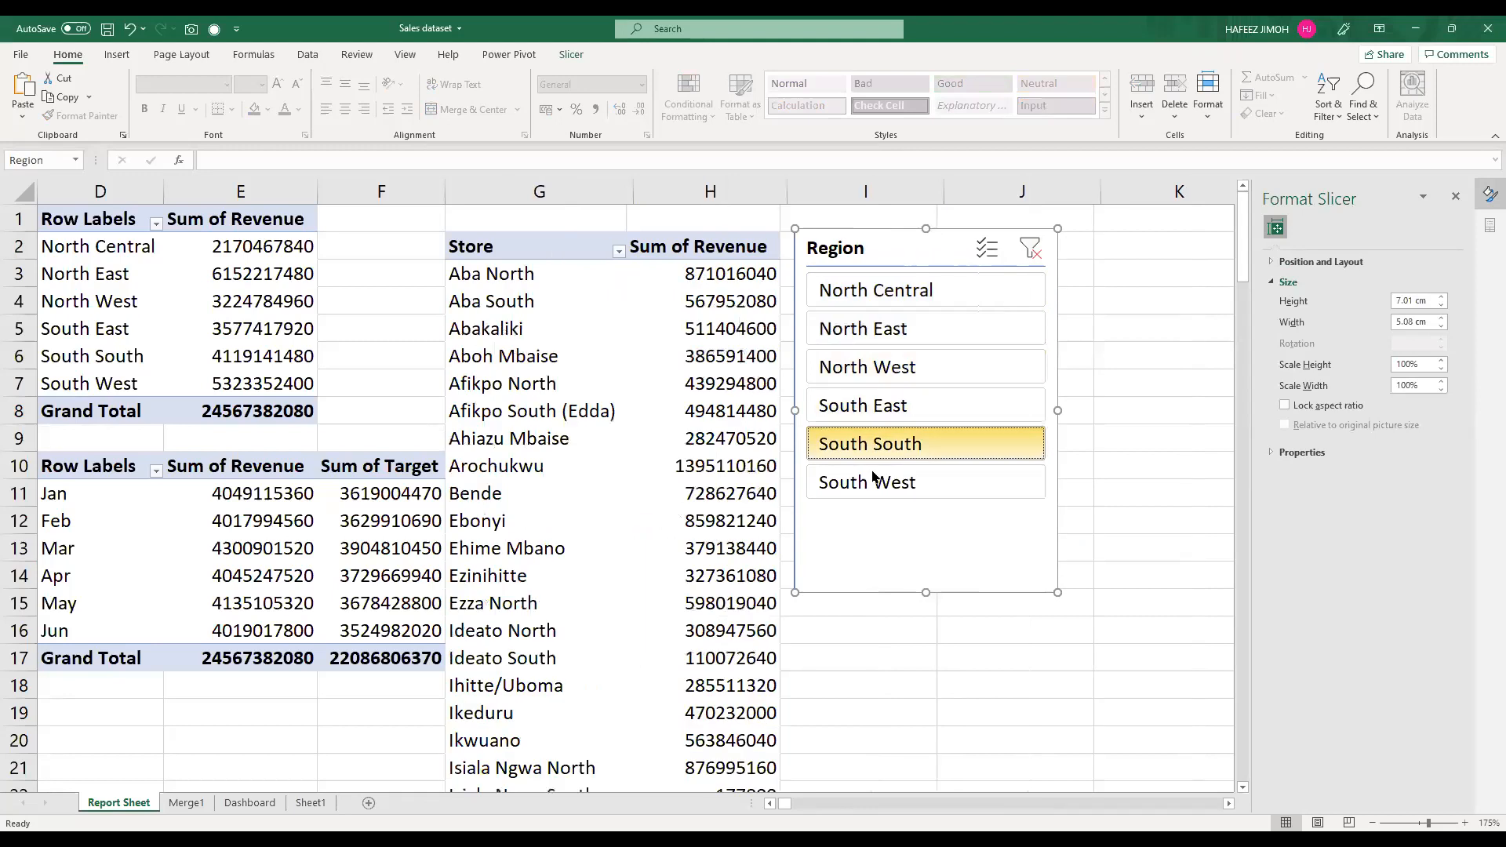
left_click(867, 290)
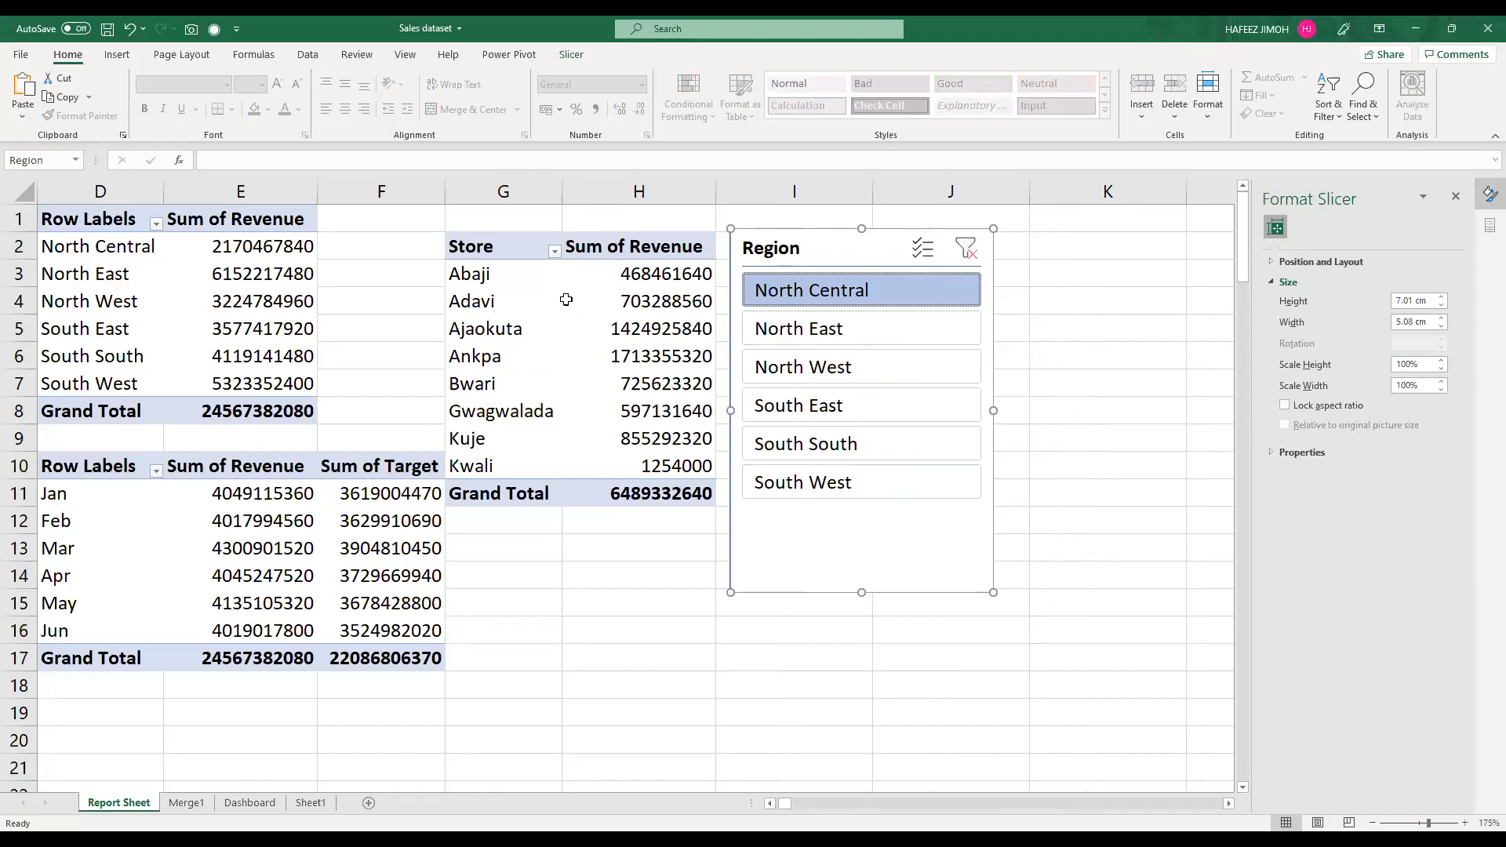
left_click(810, 331)
left_click(822, 371)
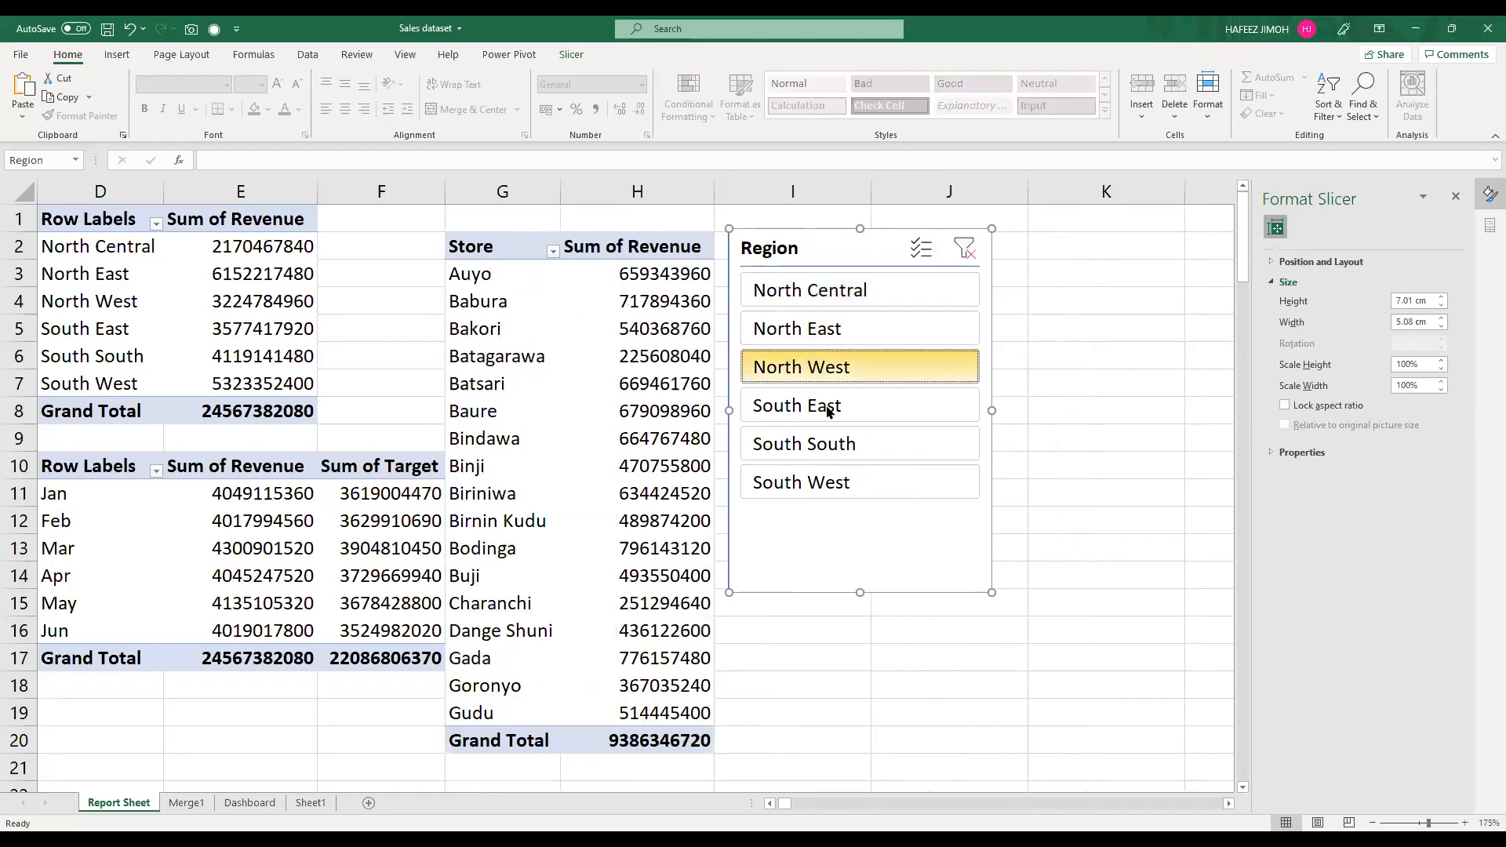
left_click(825, 405)
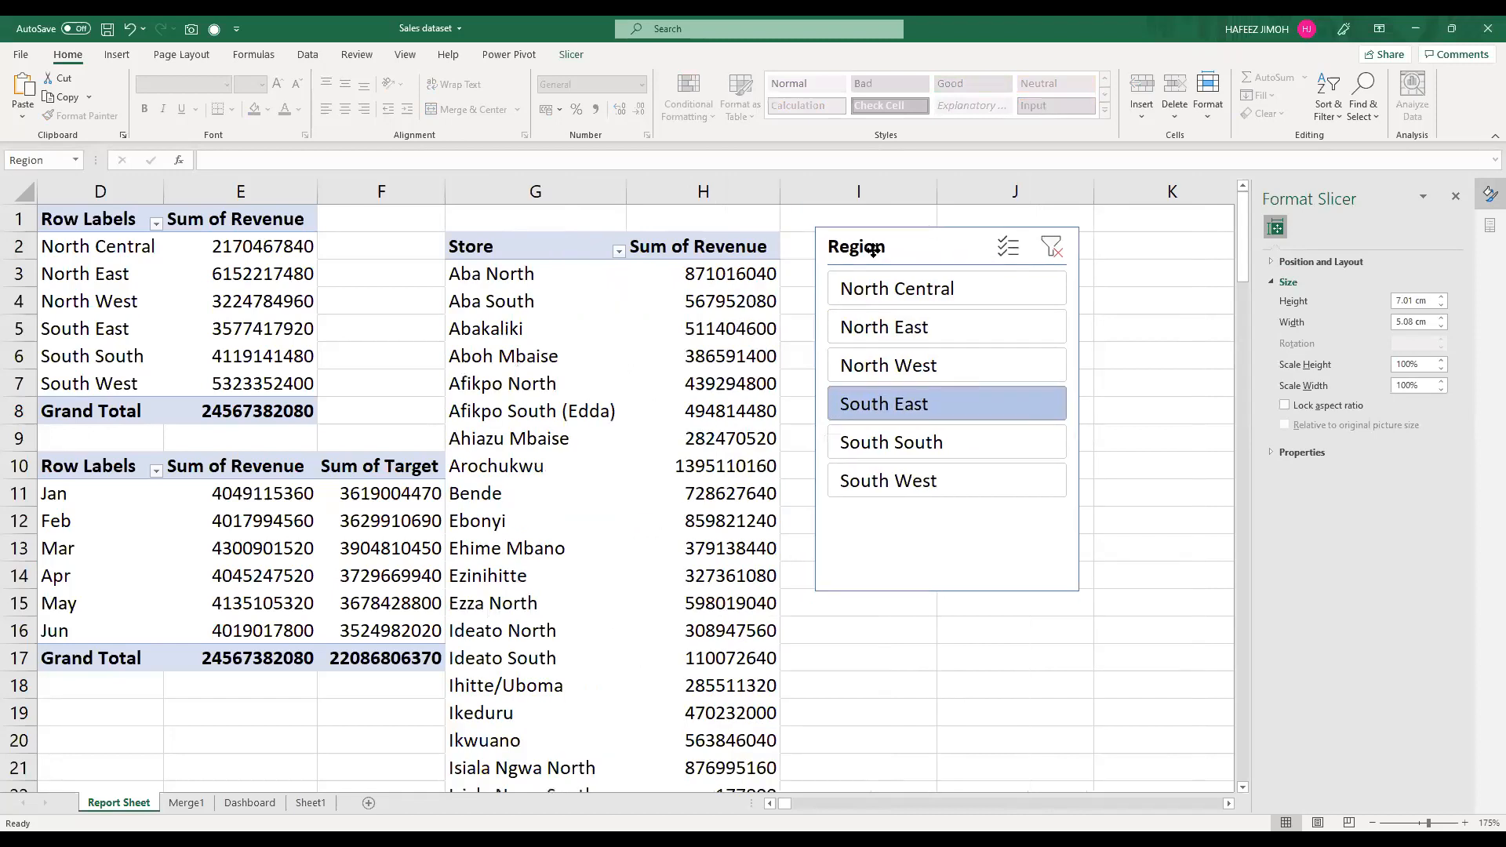
left_click_drag(875, 256, 871, 258)
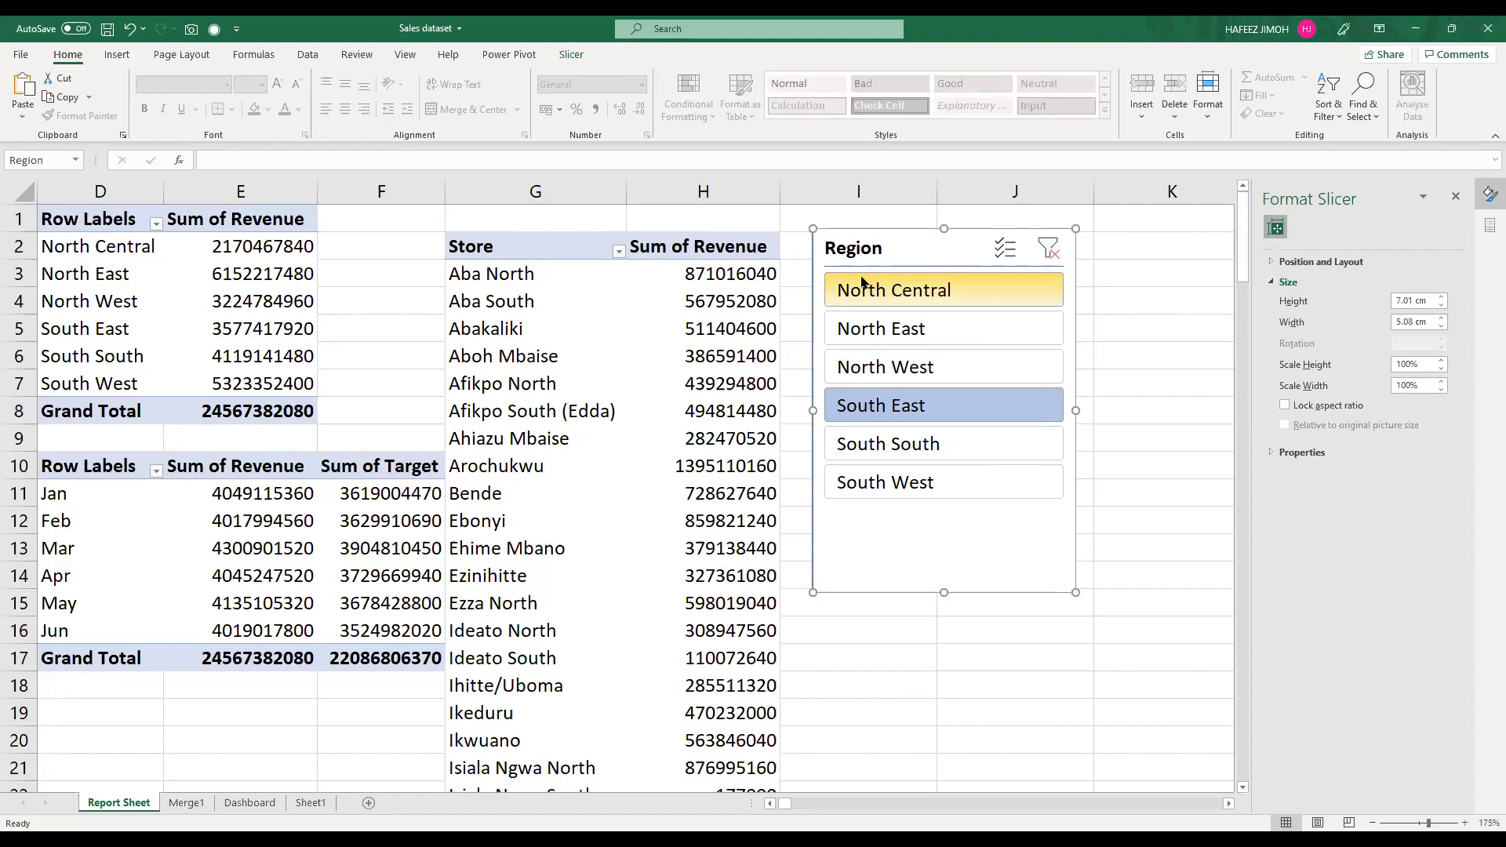
Step: Limit the store PivotTable to the top 5 items by Sum of Revenue and filter it to North Central
left_click(618, 257)
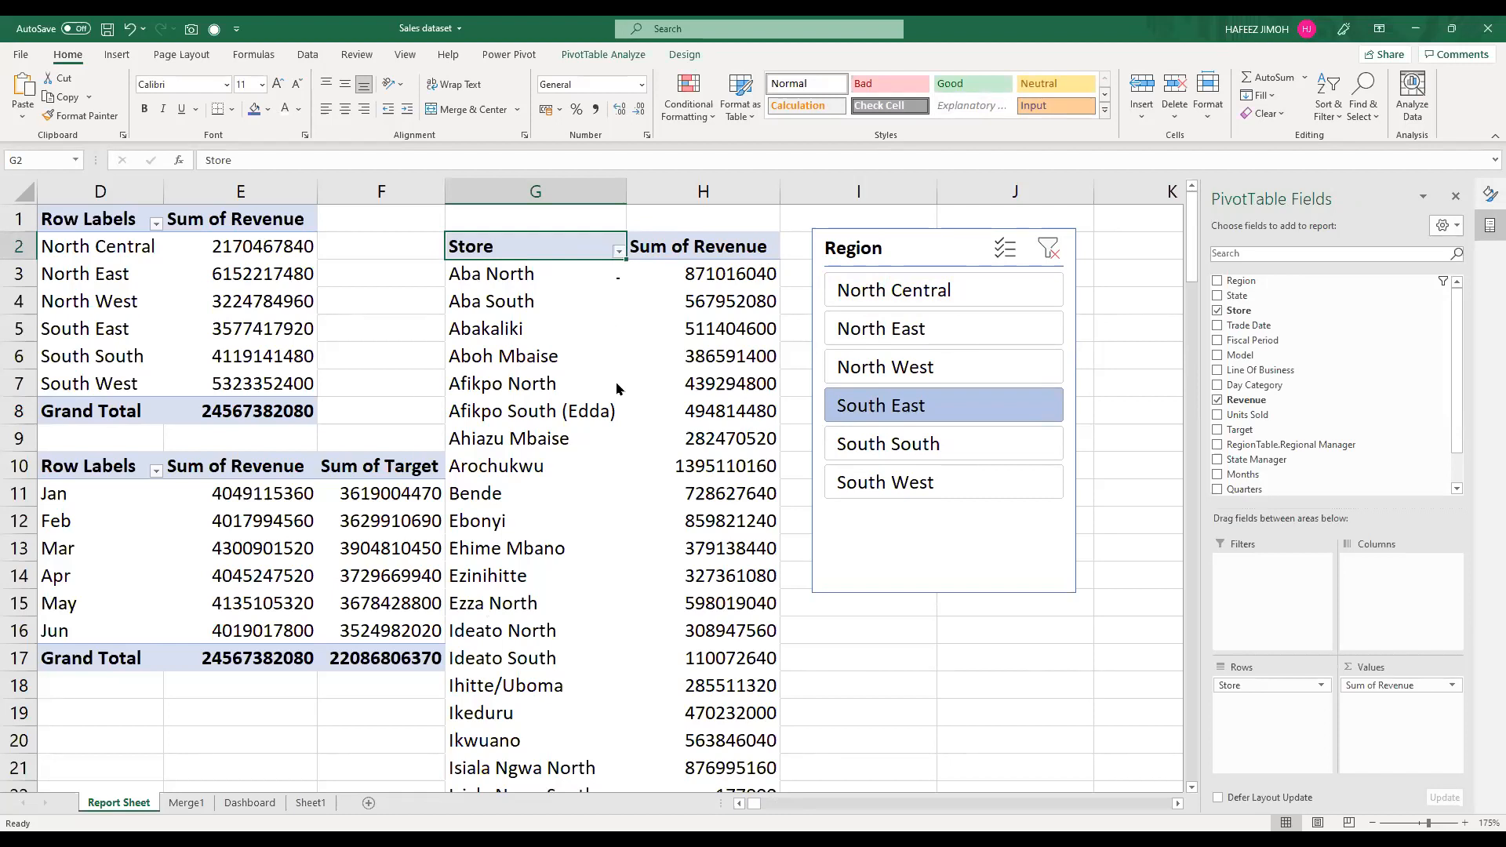
key("alt+Down")
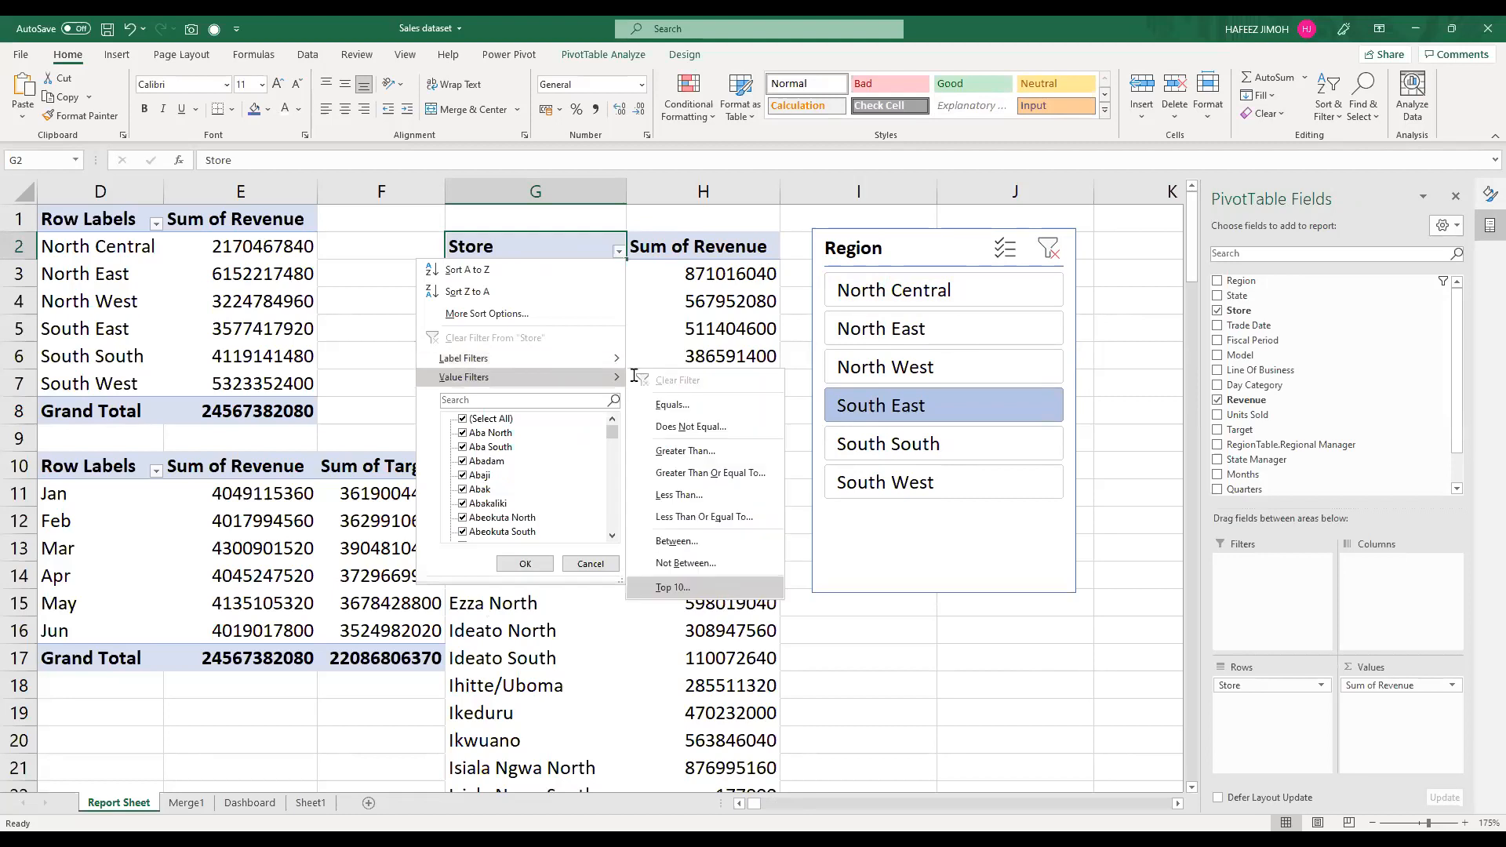
left_click(726, 589)
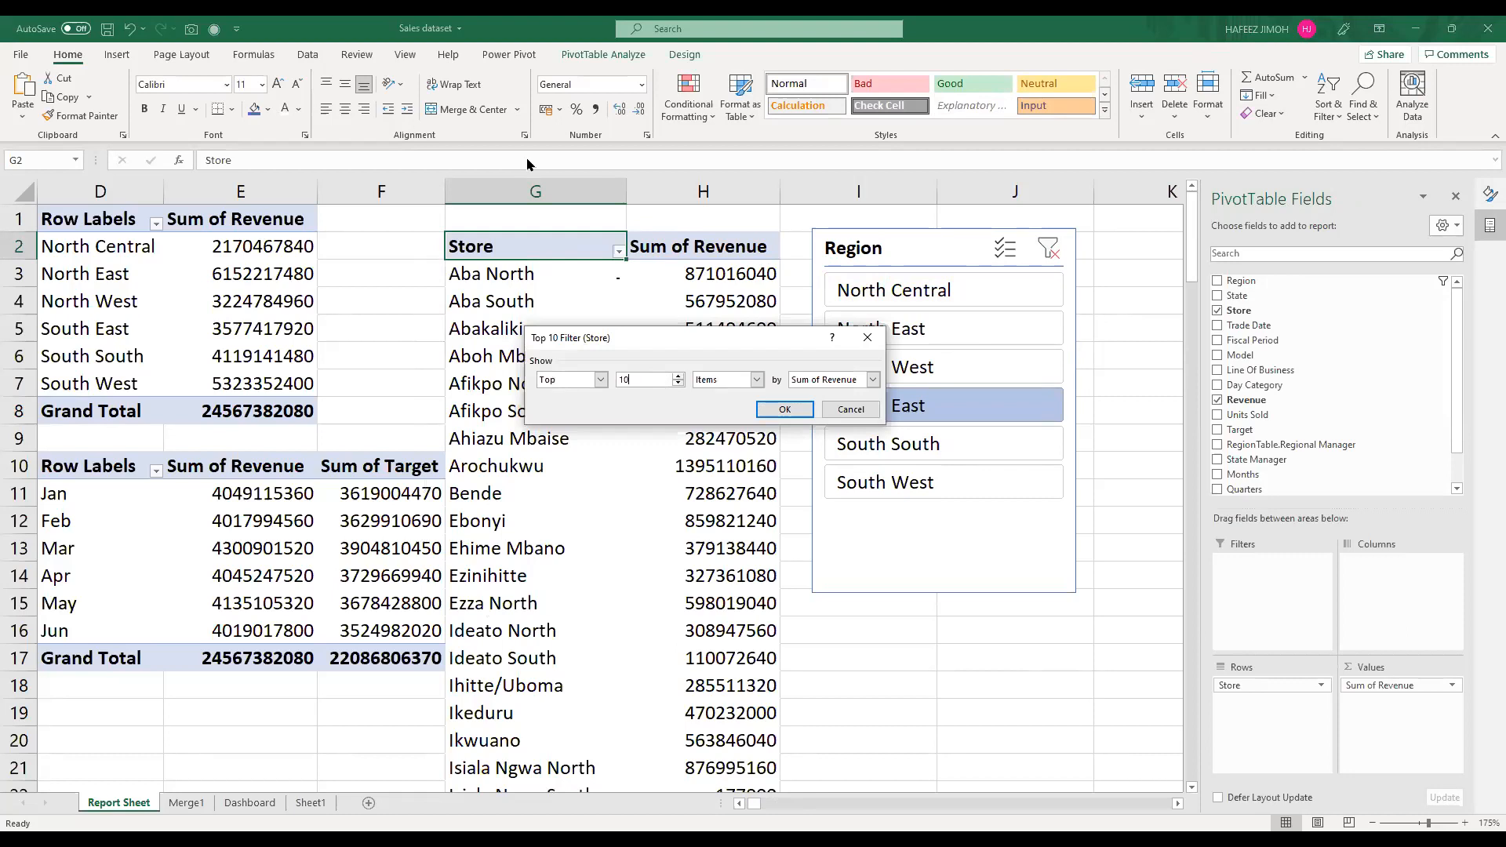
key("Return")
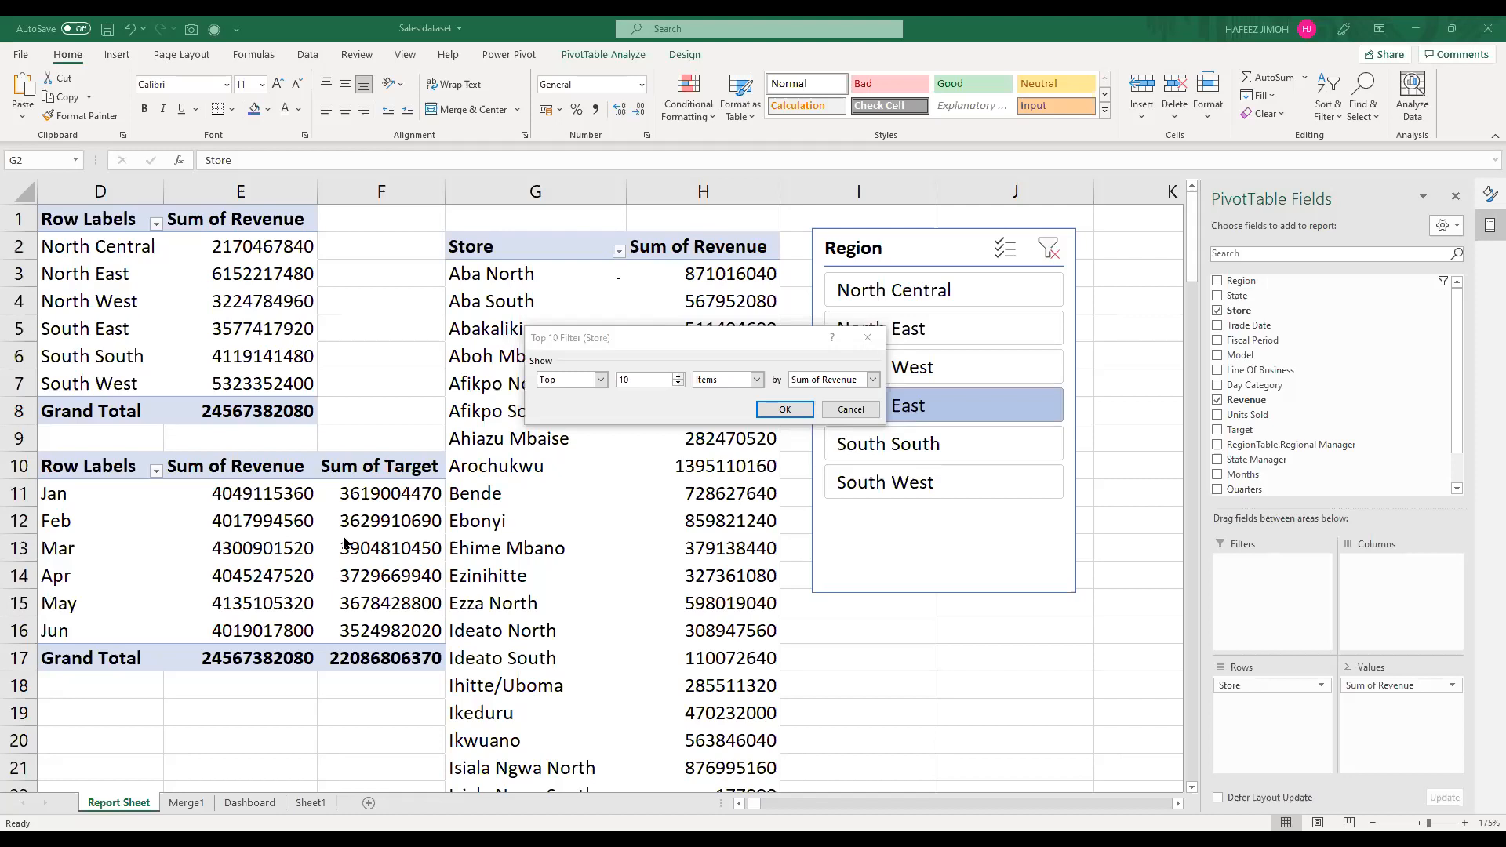
double_click(662, 378)
type("5")
left_click(781, 410)
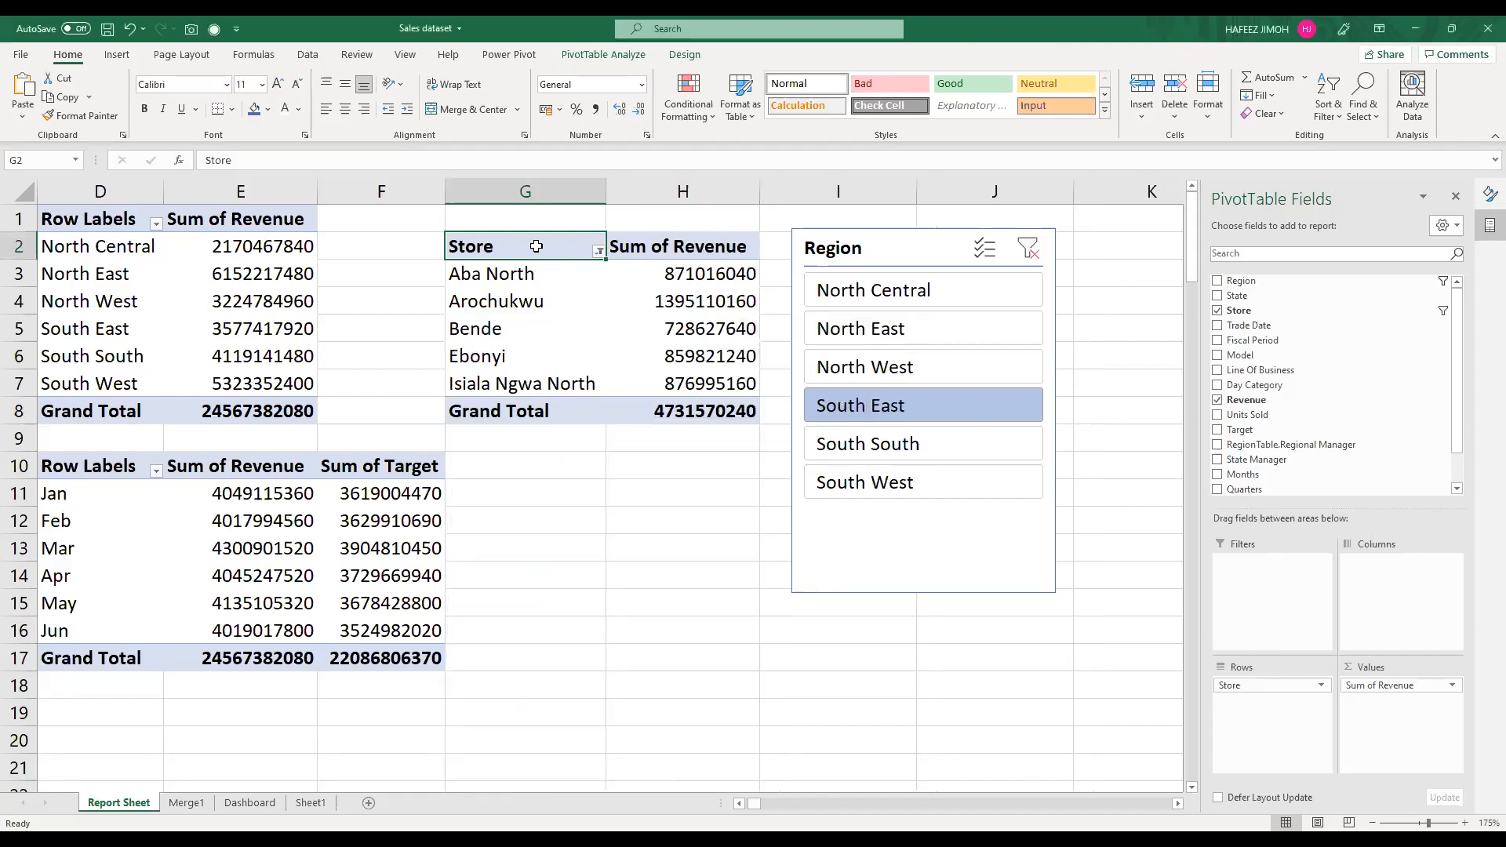
left_click_drag(542, 253, 701, 379)
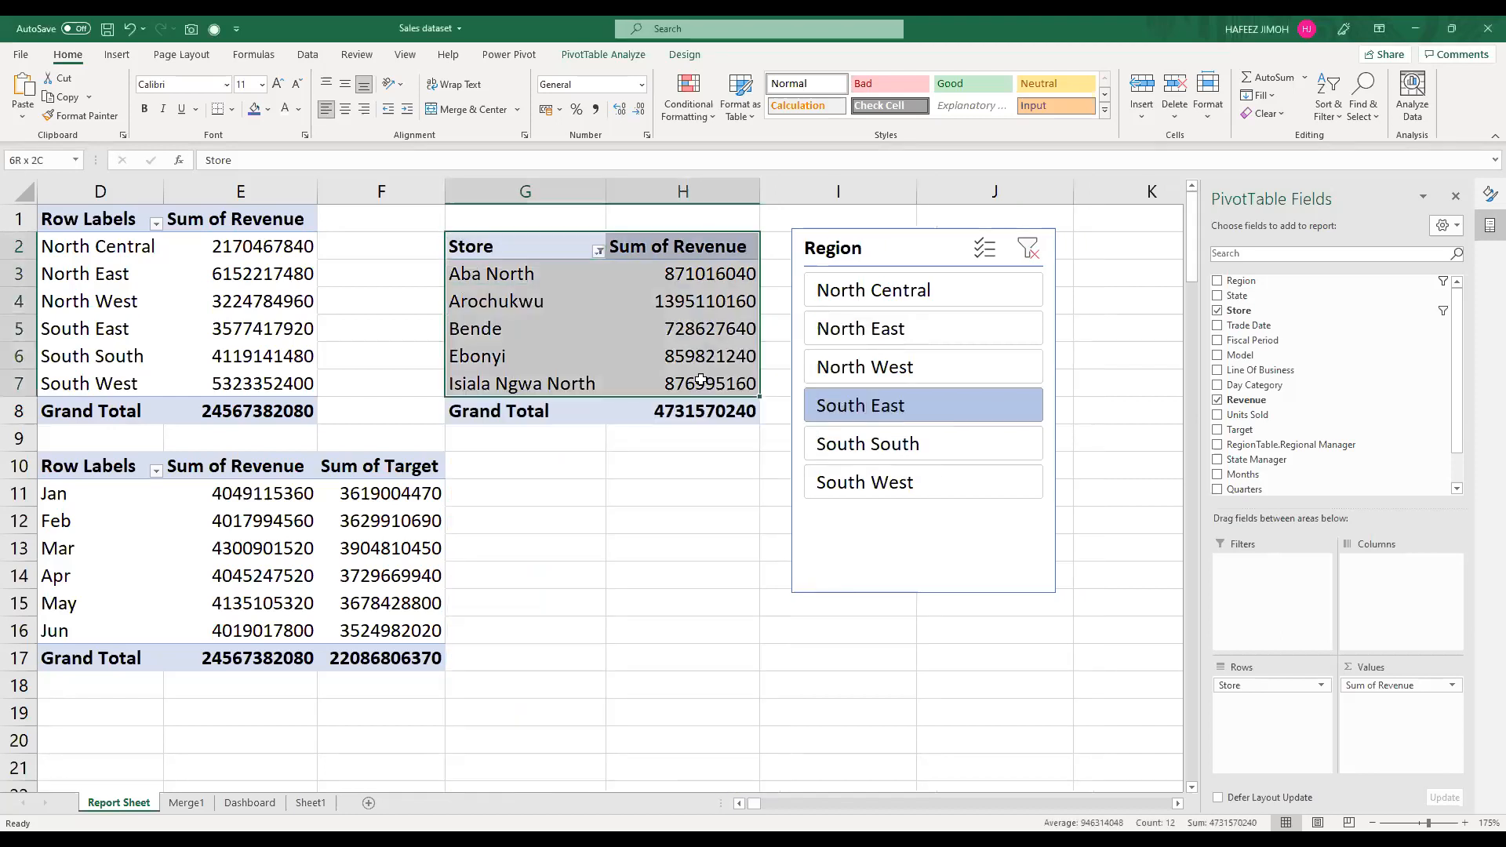
left_click(904, 302)
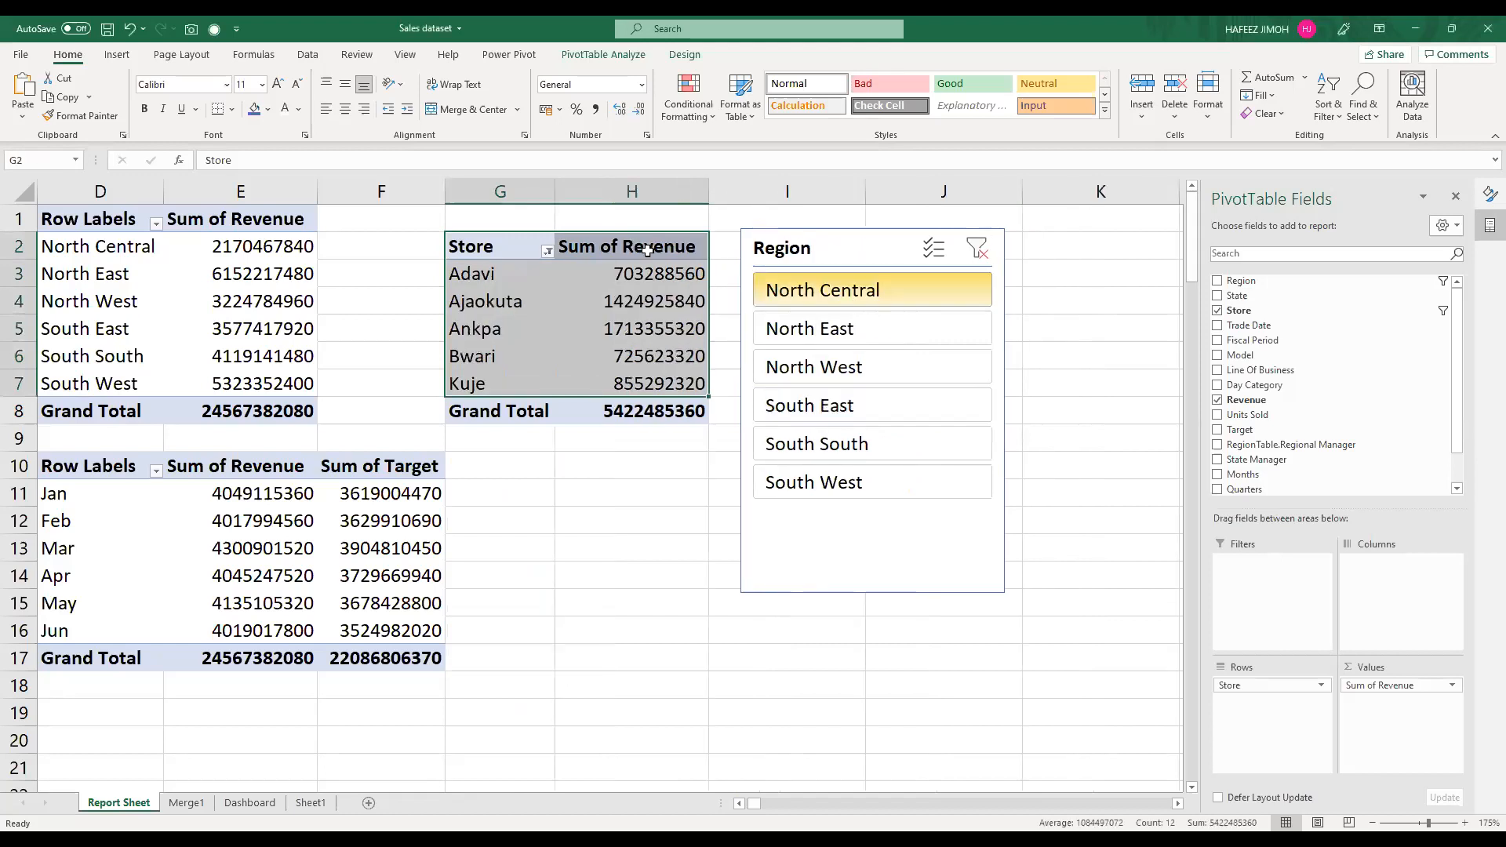
Step: Rename the Sum of Revenue header in cell H2 of the store PivotTable to "Top 5 Revenue"
left_click_drag(647, 249, 659, 302)
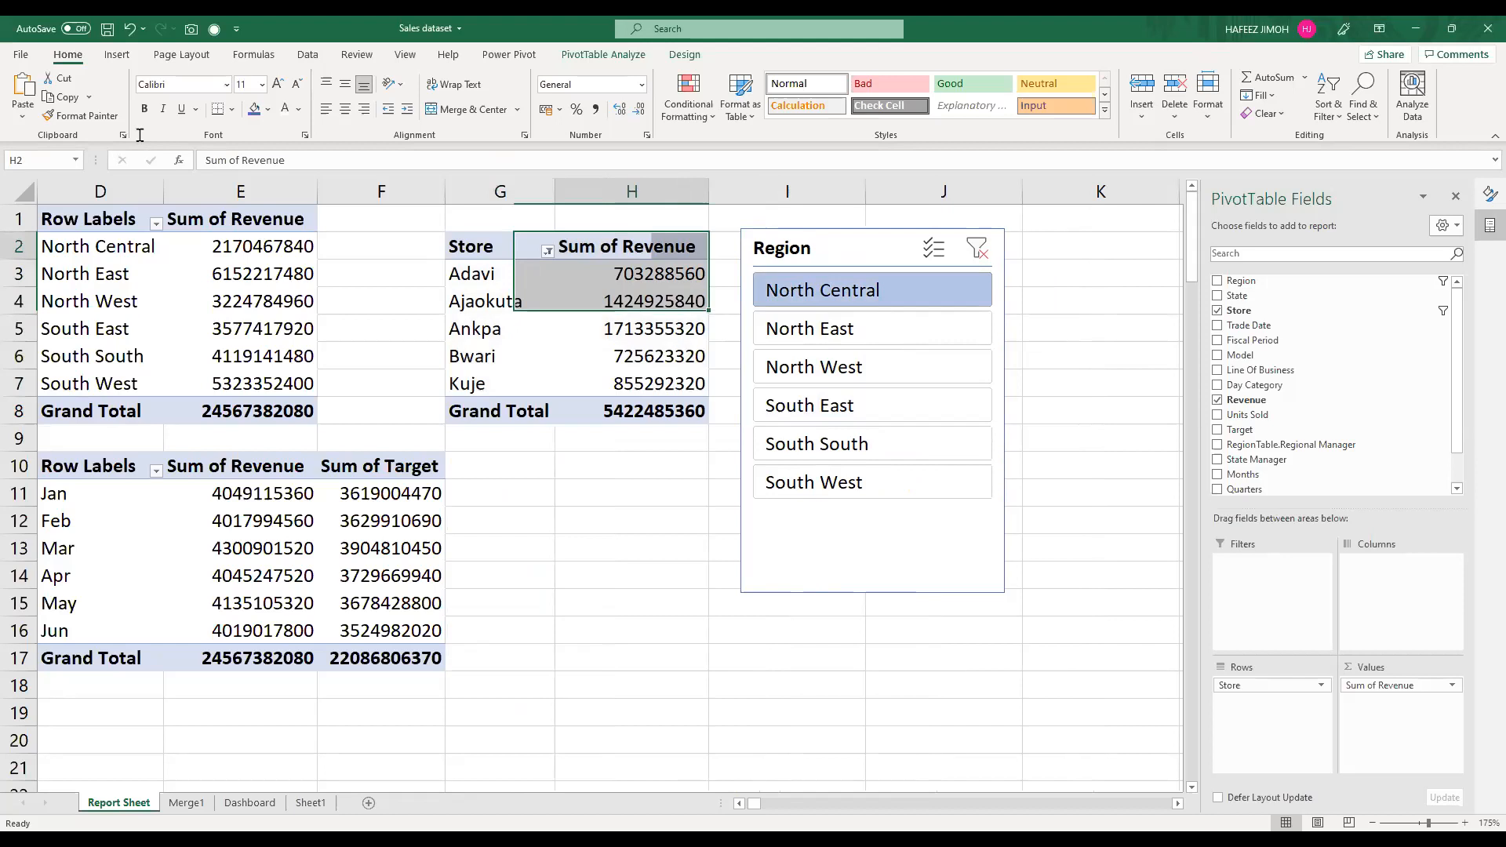
left_click_drag(288, 160, 140, 135)
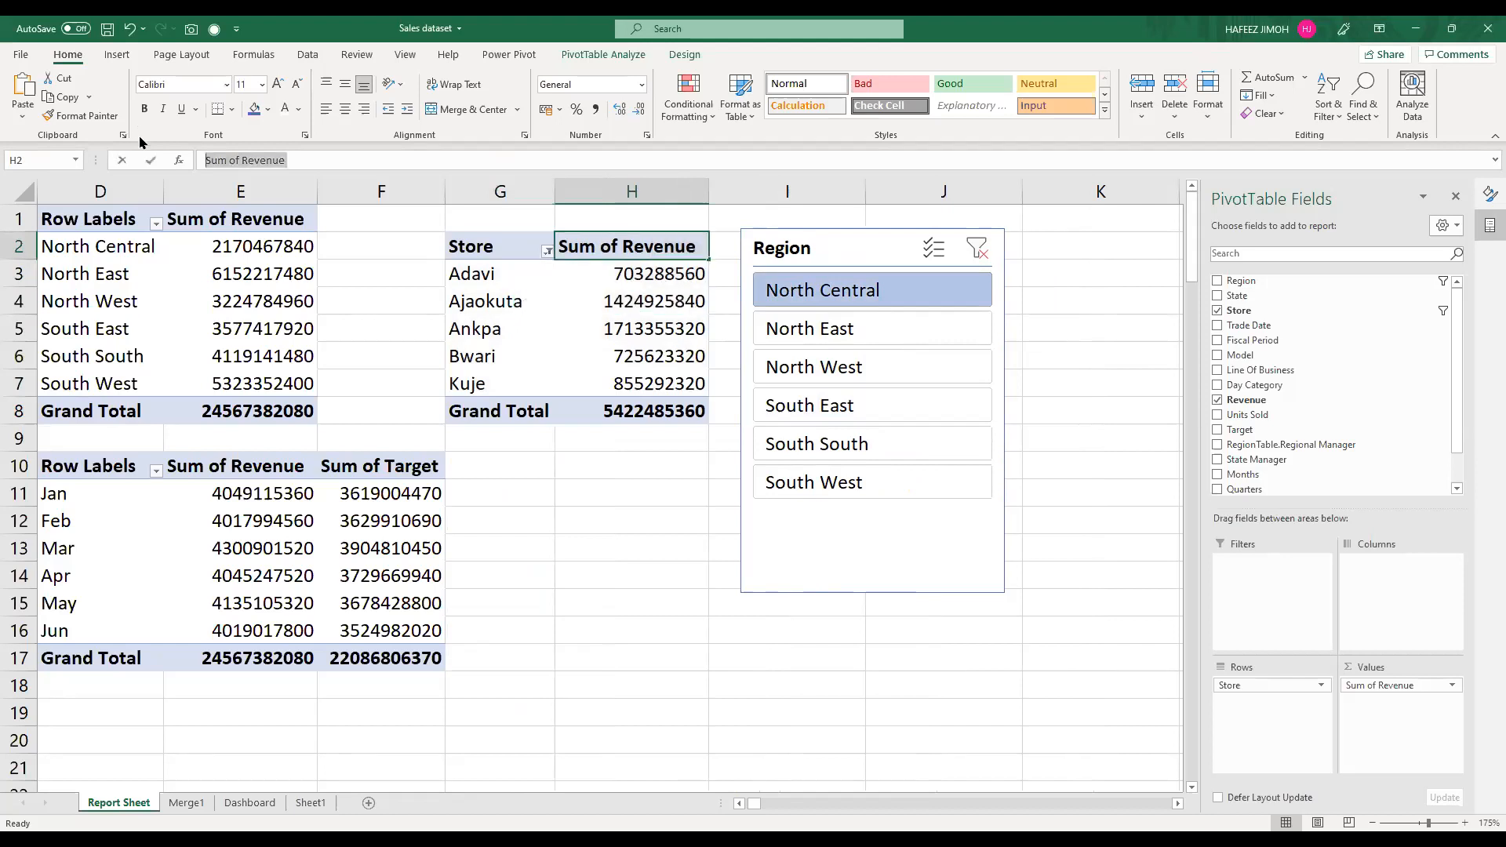
type("Top 5 Revenue")
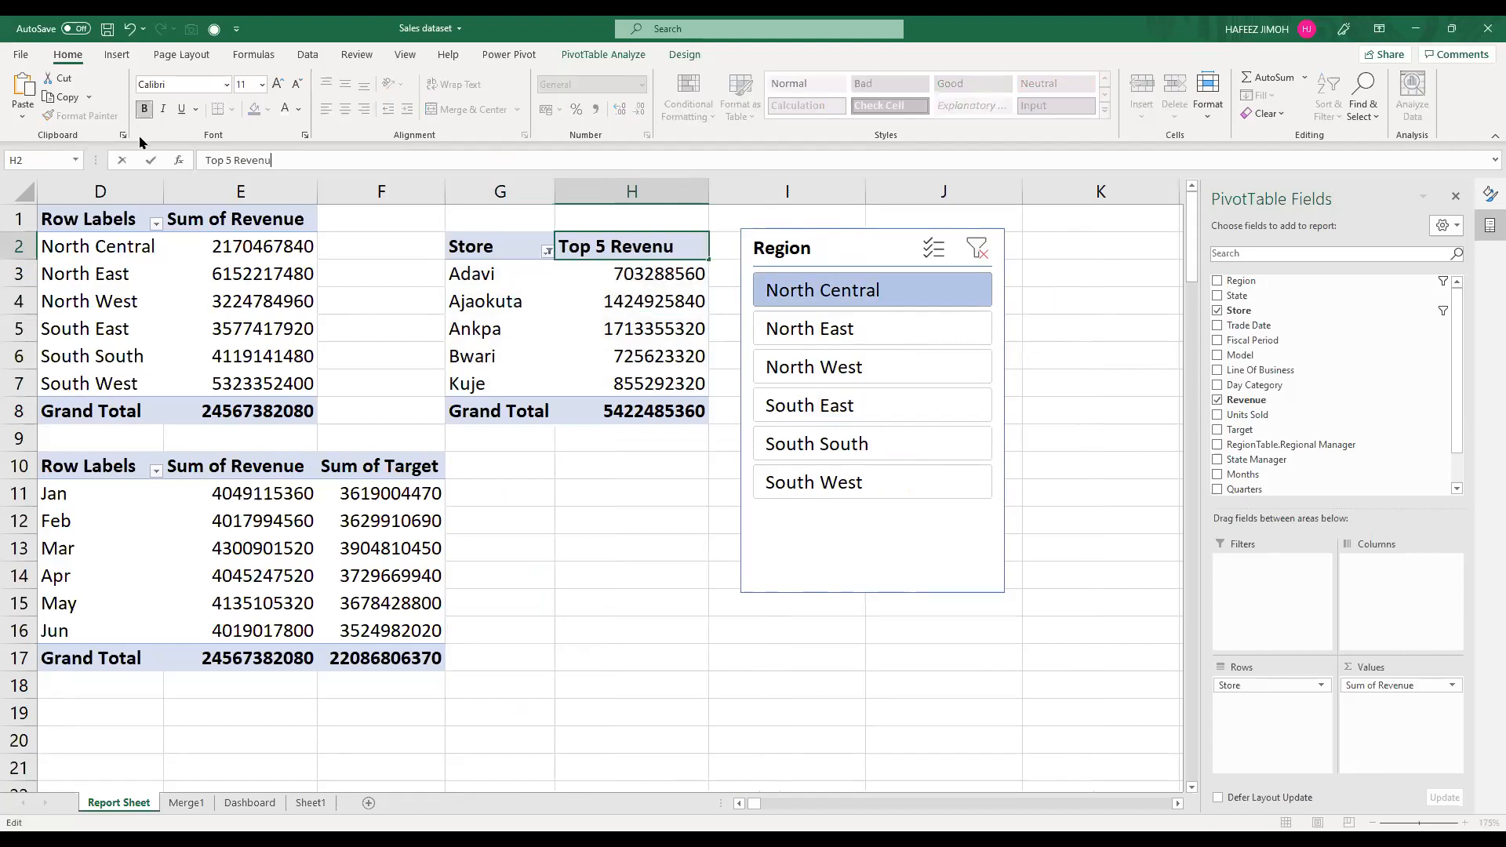
key("Return")
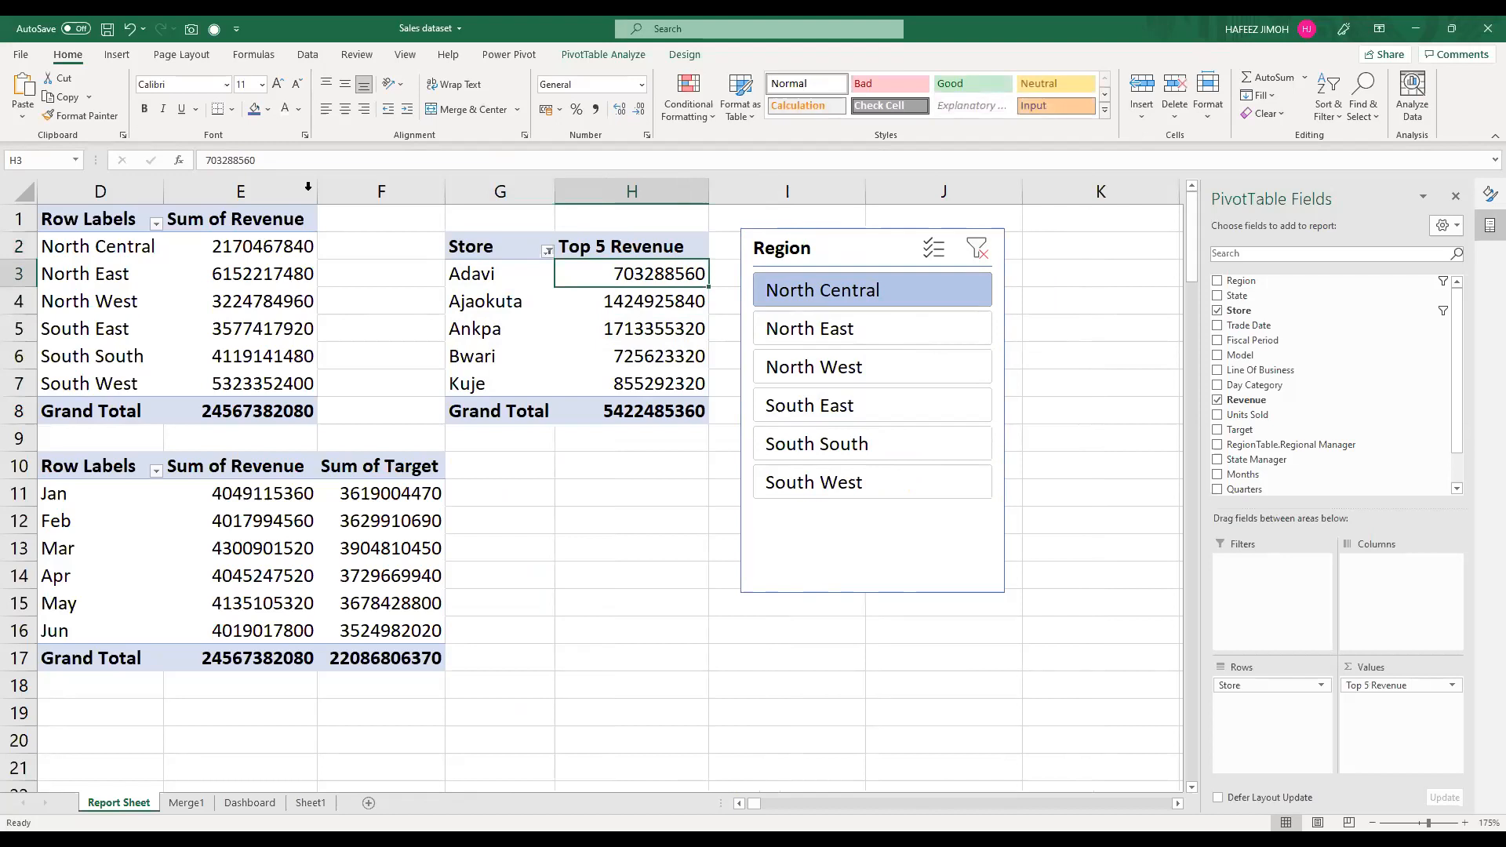
Step: Set the PivotTable name of the top 5 store table to "Top5Revenue"
left_click_drag(478, 246, 604, 406)
key("ctrl+c")
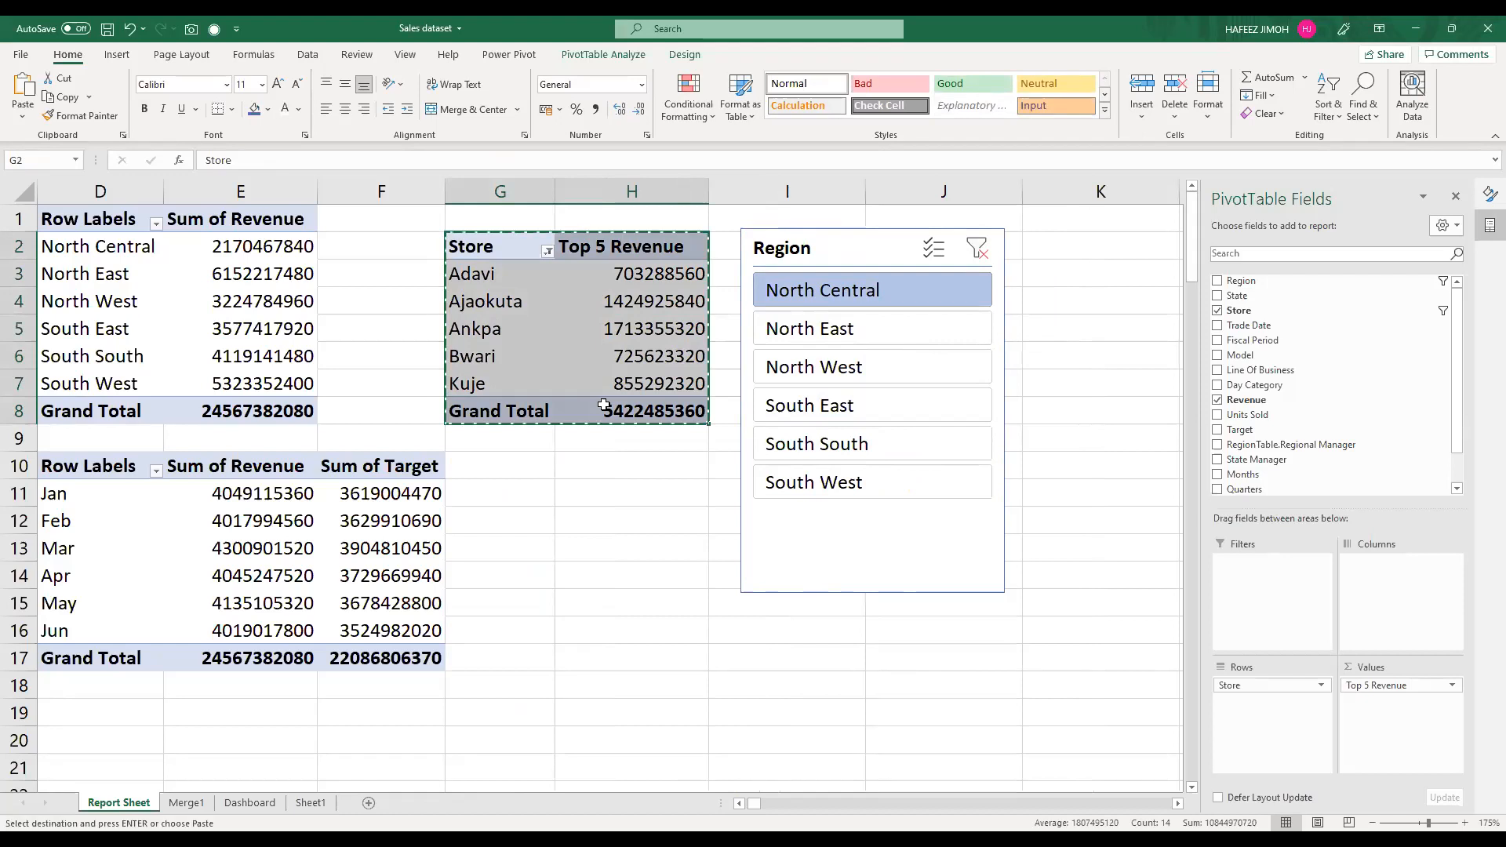
left_click(609, 352)
left_click(615, 55)
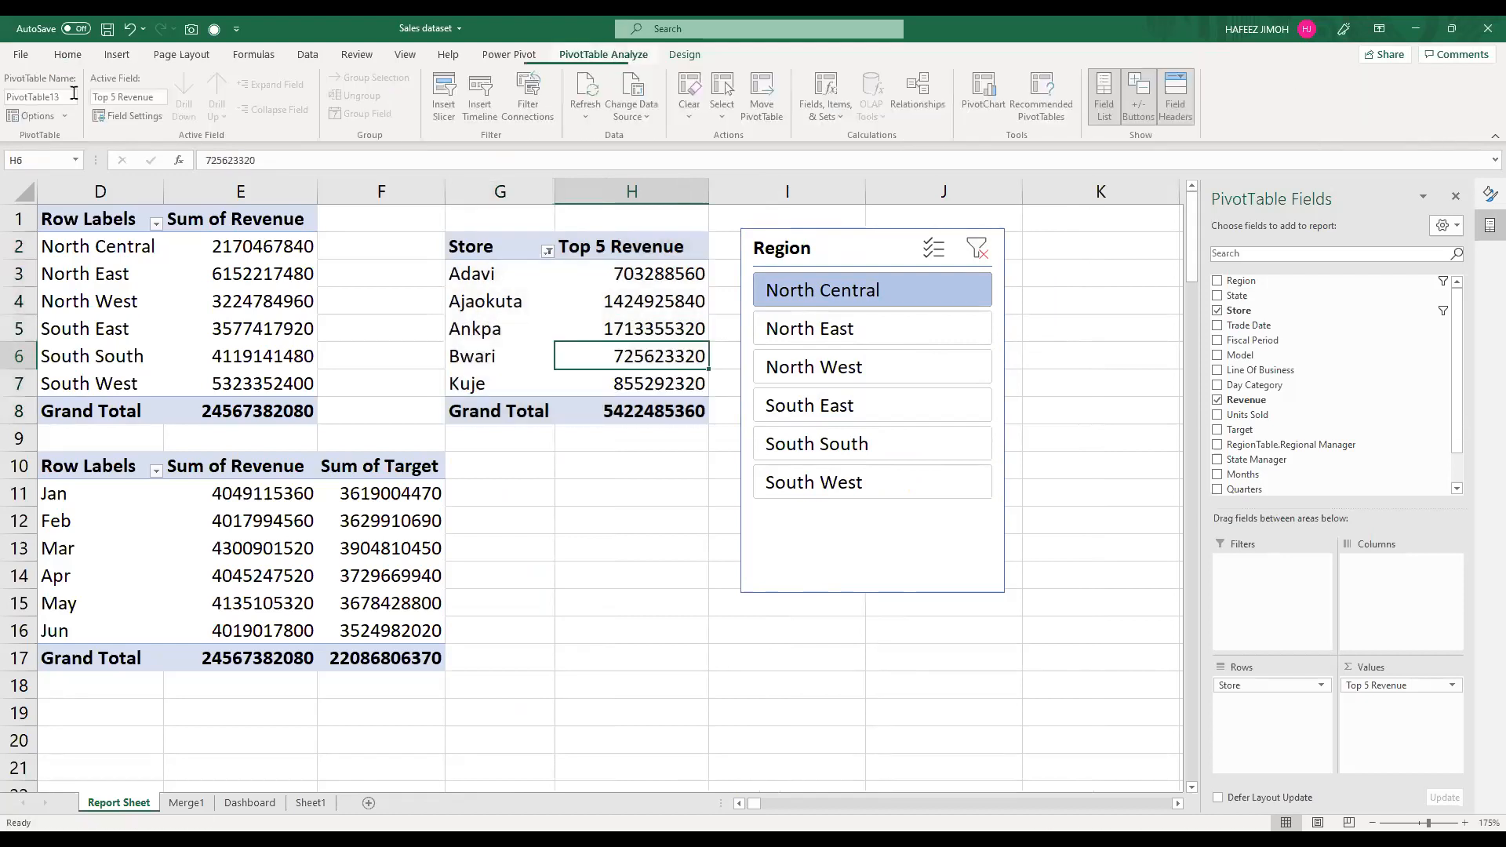
left_click(43, 97)
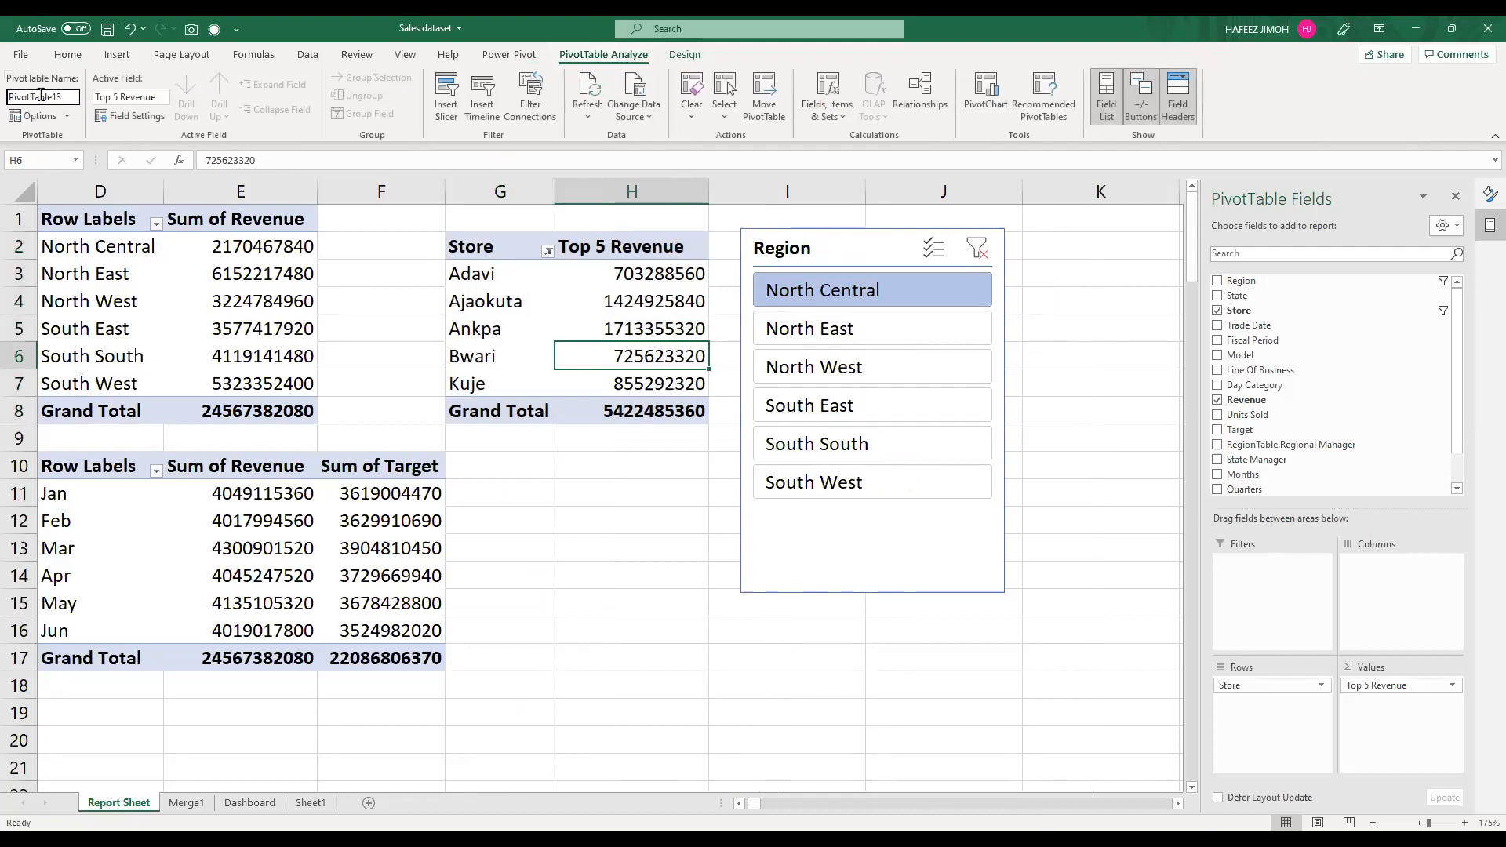
type("PibotTa")
key("BackSpace")
key("BackSpace")
key("BackSpace")
key("BackSpace")
key("BackSpace")
key("BackSpace")
key("BackSpace")
type("Top5Revenue")
key("Return")
Step: Copy the whole Top 5 Revenue PivotTable with its Store header and paste it at cell G12
left_click_drag(496, 249, 622, 403)
key("ctrl+a")
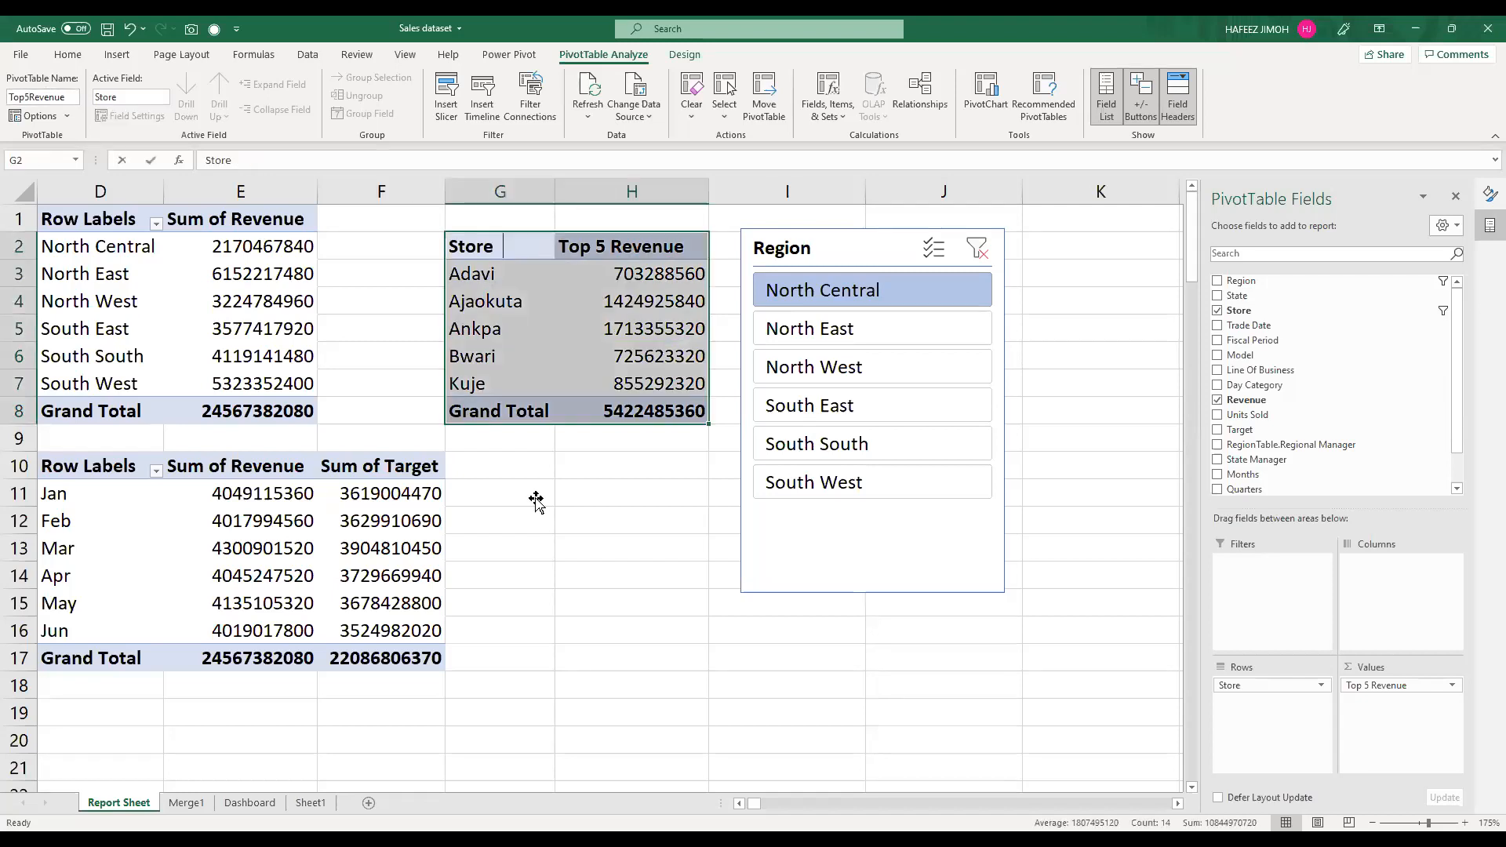
type("c")
left_click(535, 501)
left_click(521, 512)
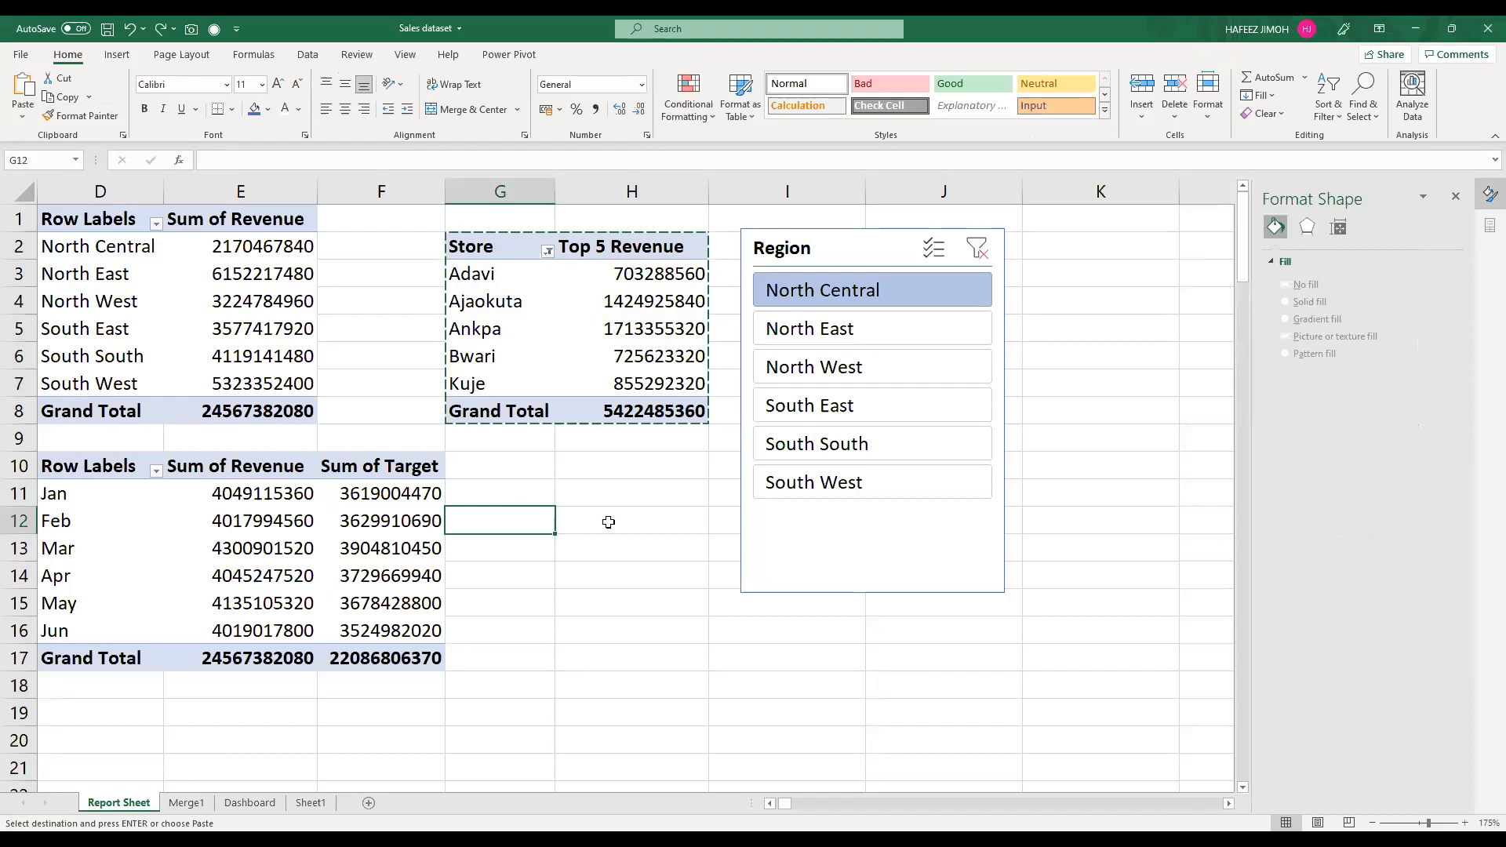
key("ctrl+v")
Step: Rename the copied table's value header to "Bottom 5 Revenue" and filter its stores to the bottom 5 by revenue
key("Right")
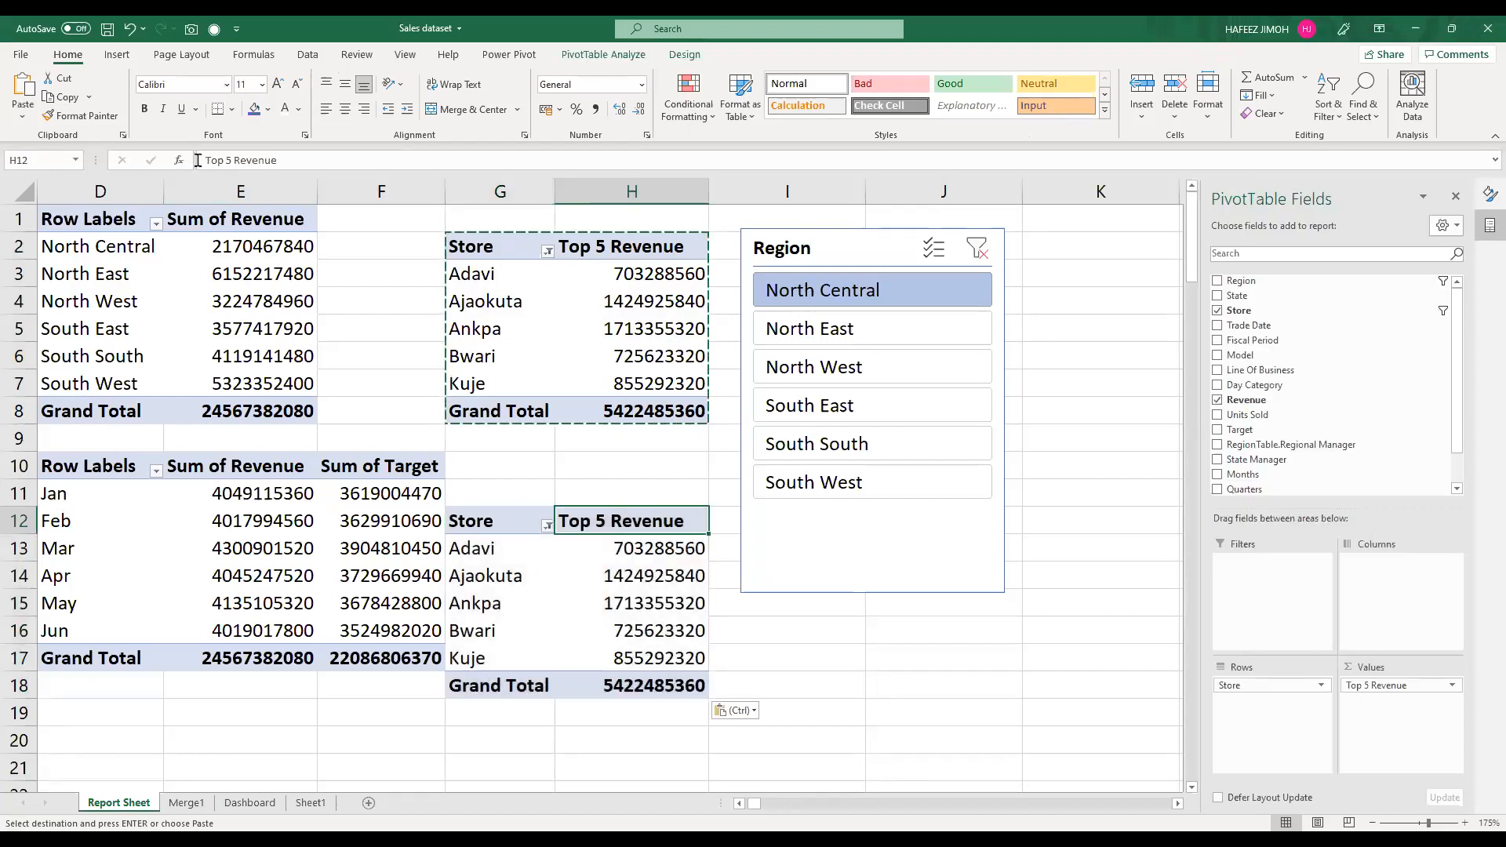
double_click(197, 160)
type("Bottom")
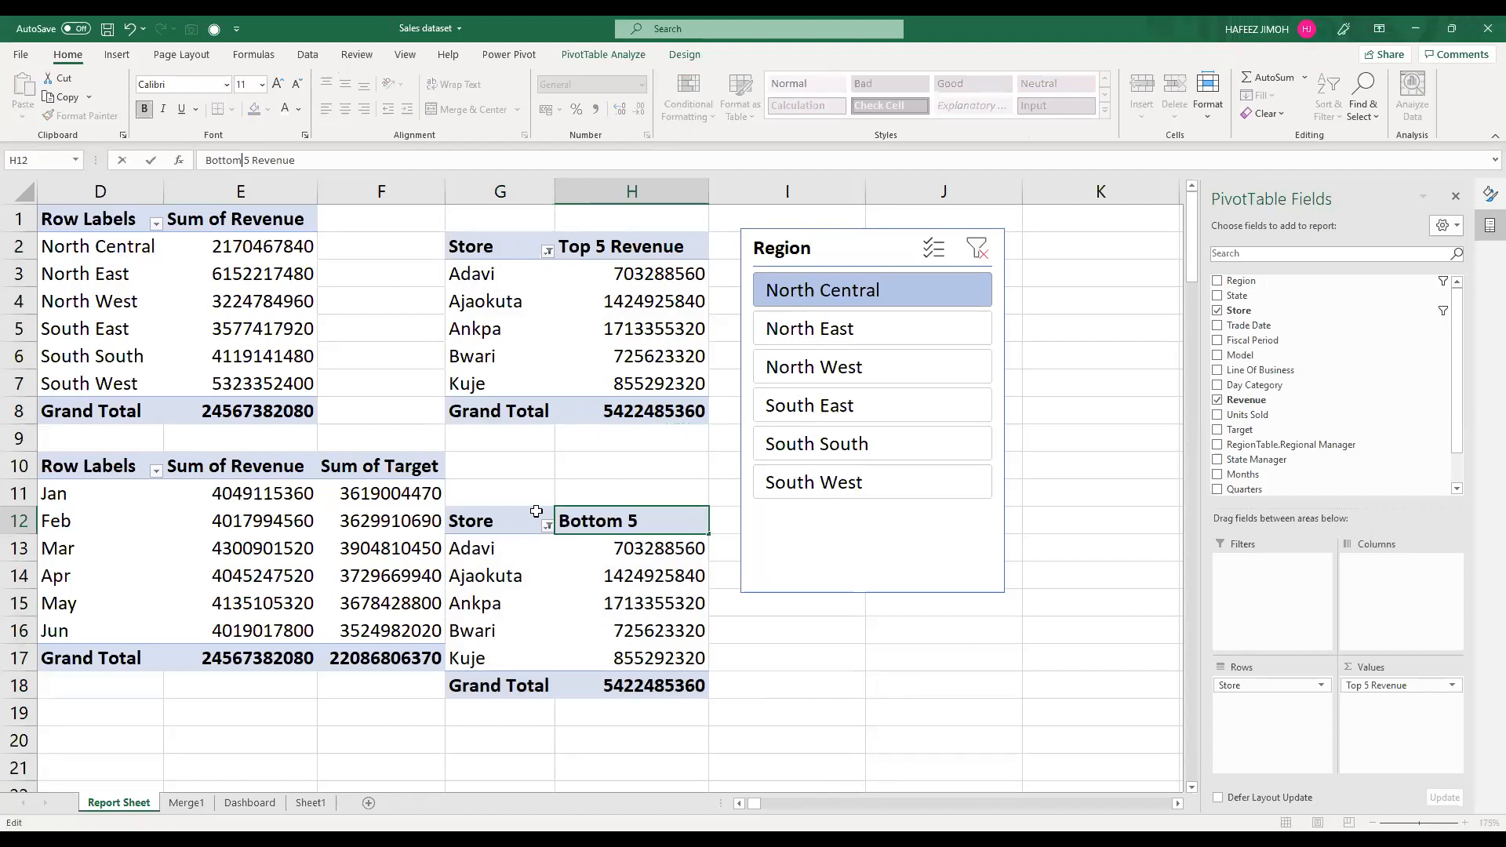
left_click(548, 531)
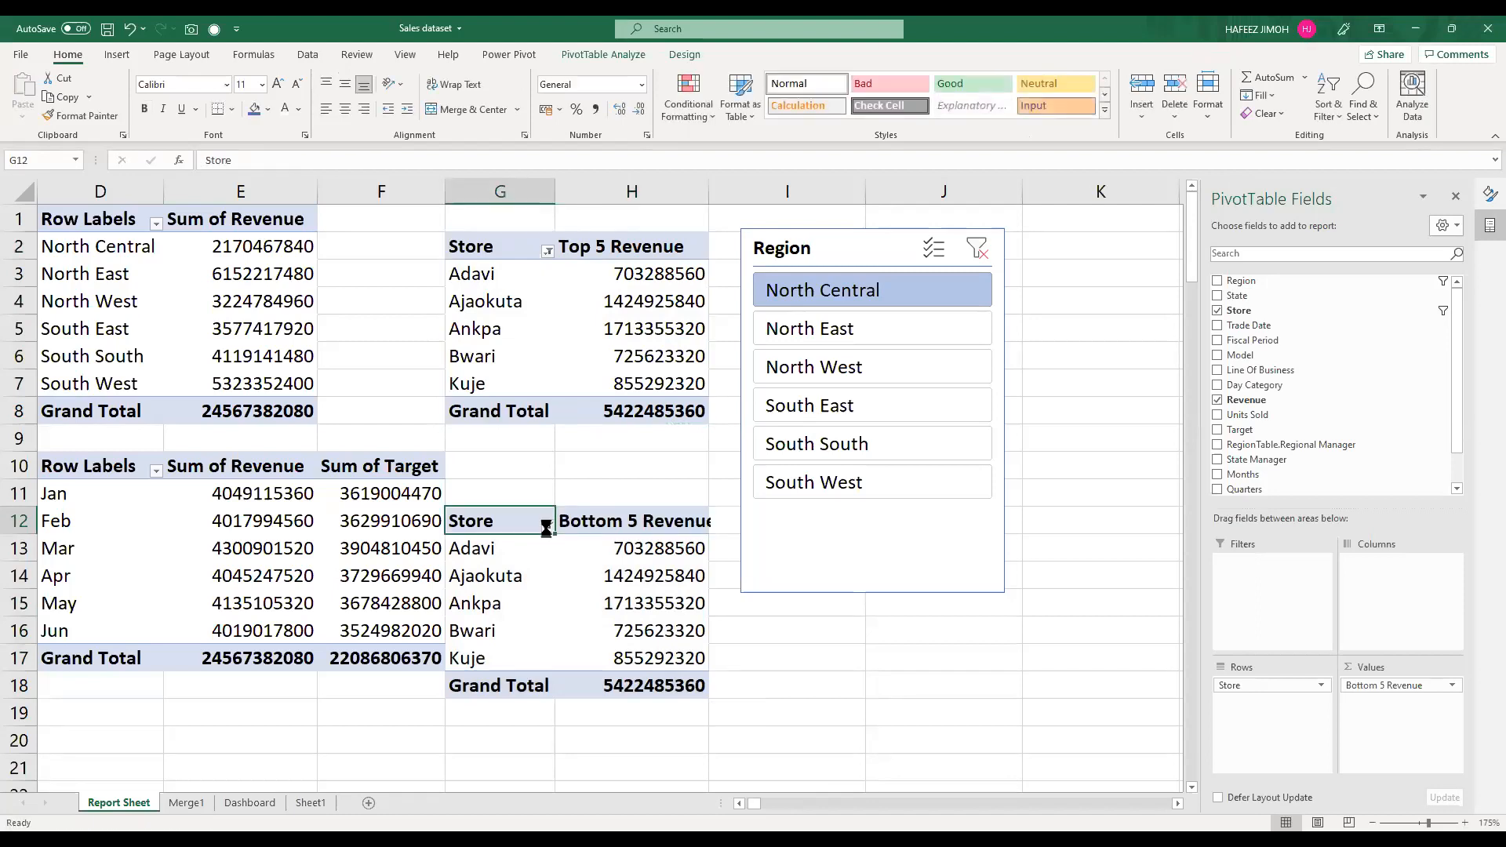
left_click(547, 526)
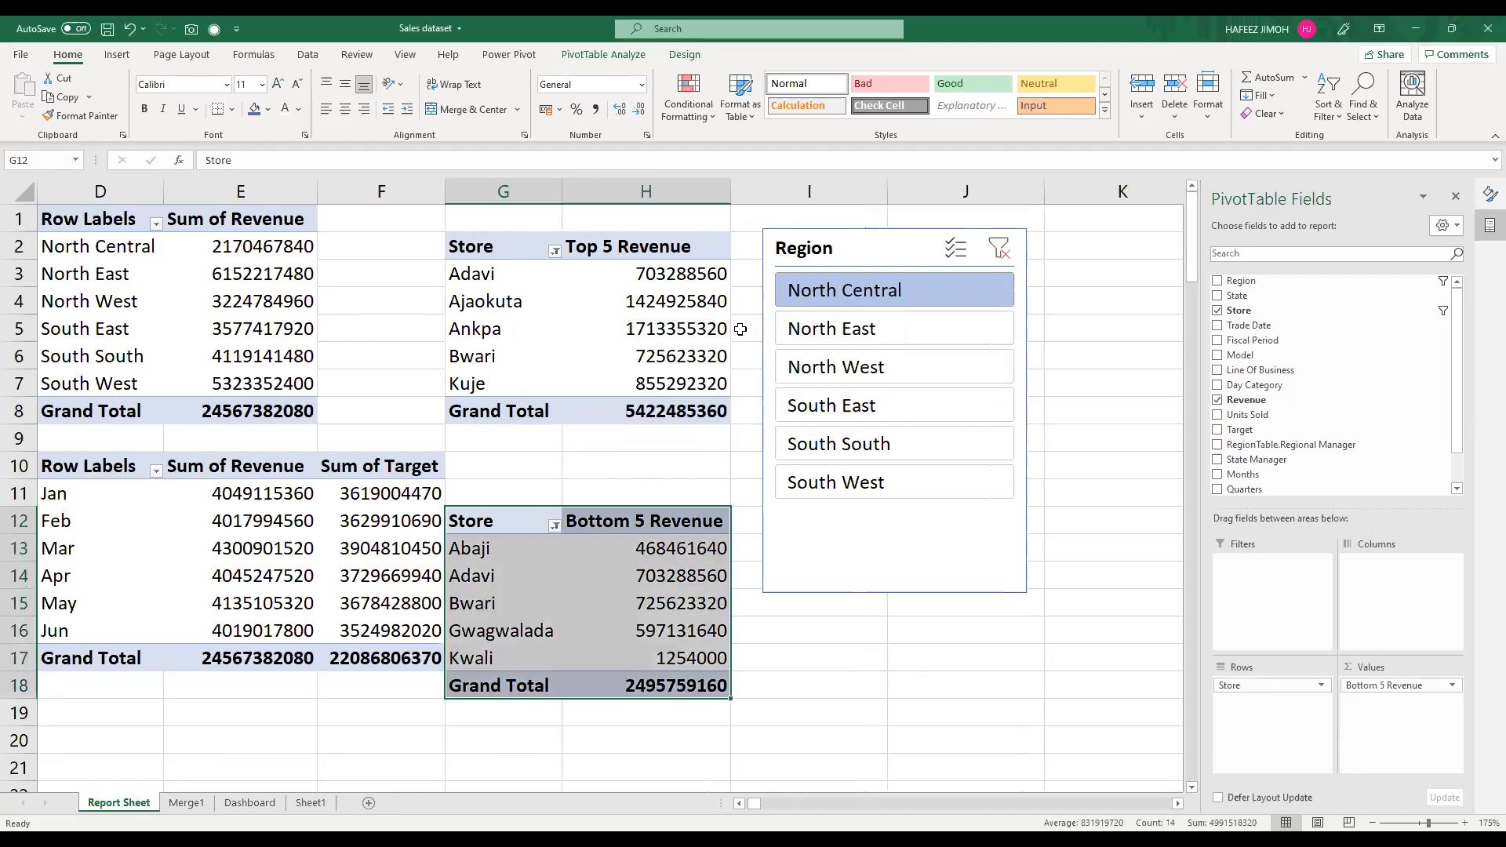
Step: Check the top 5 and bottom 5 store tables by switching the Region slicer between regions, ending on North East
left_click(825, 323)
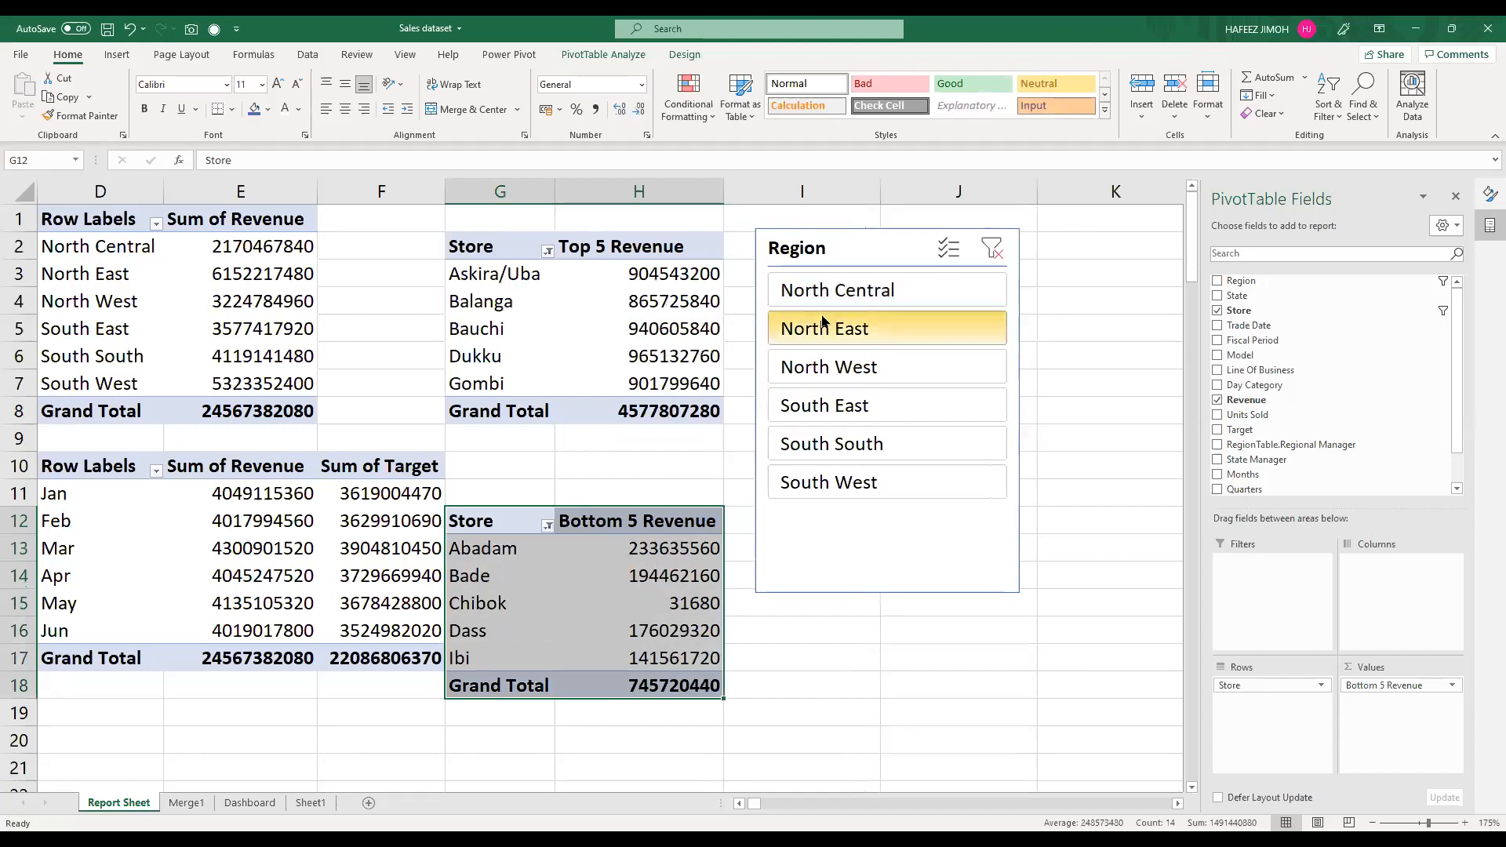
left_click(843, 368)
left_click(861, 448)
left_click(869, 474)
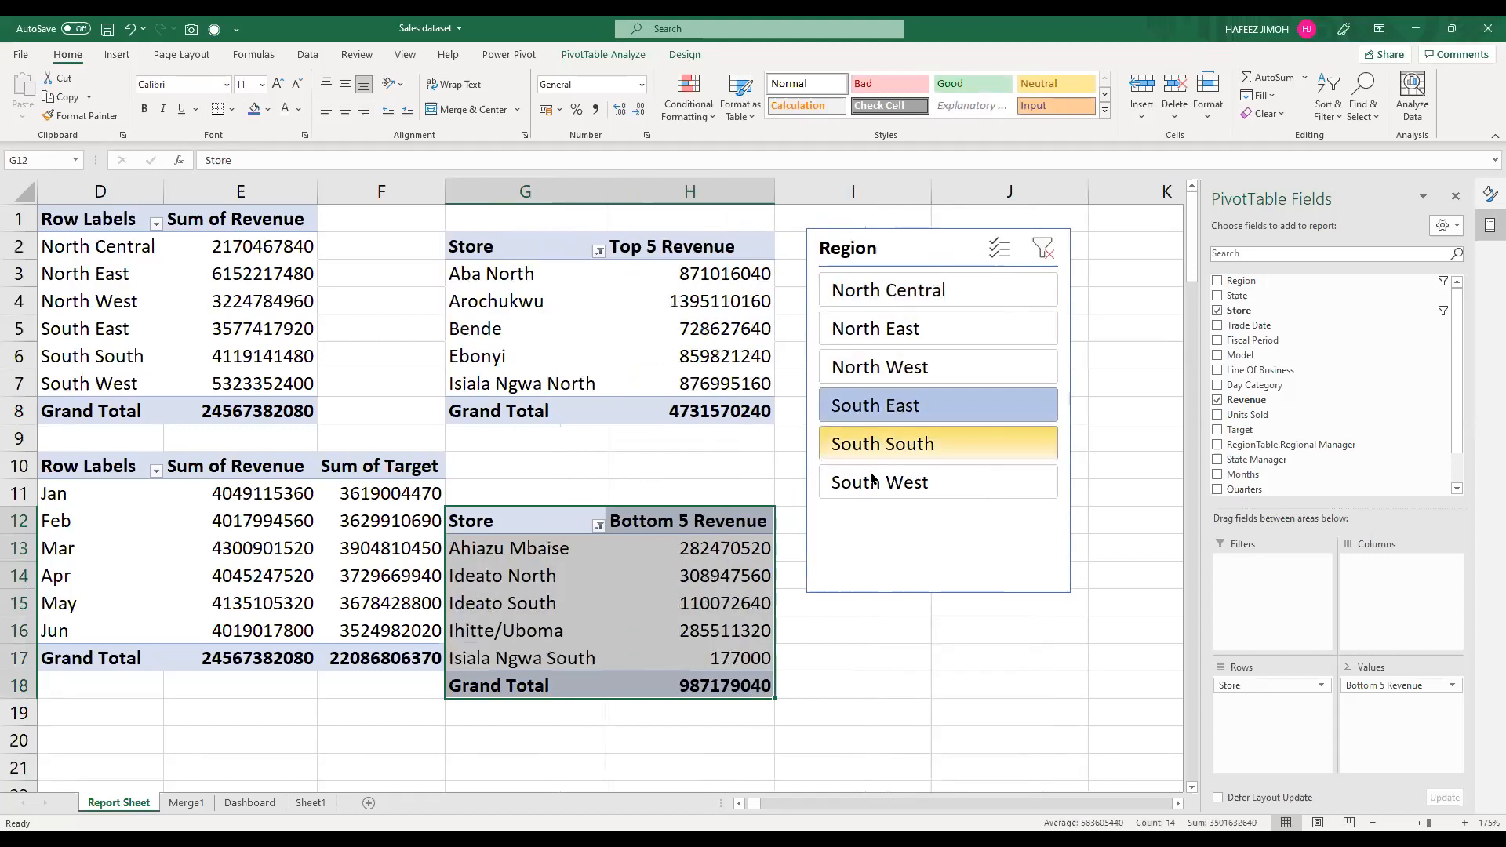
left_click(936, 286)
left_click(927, 341)
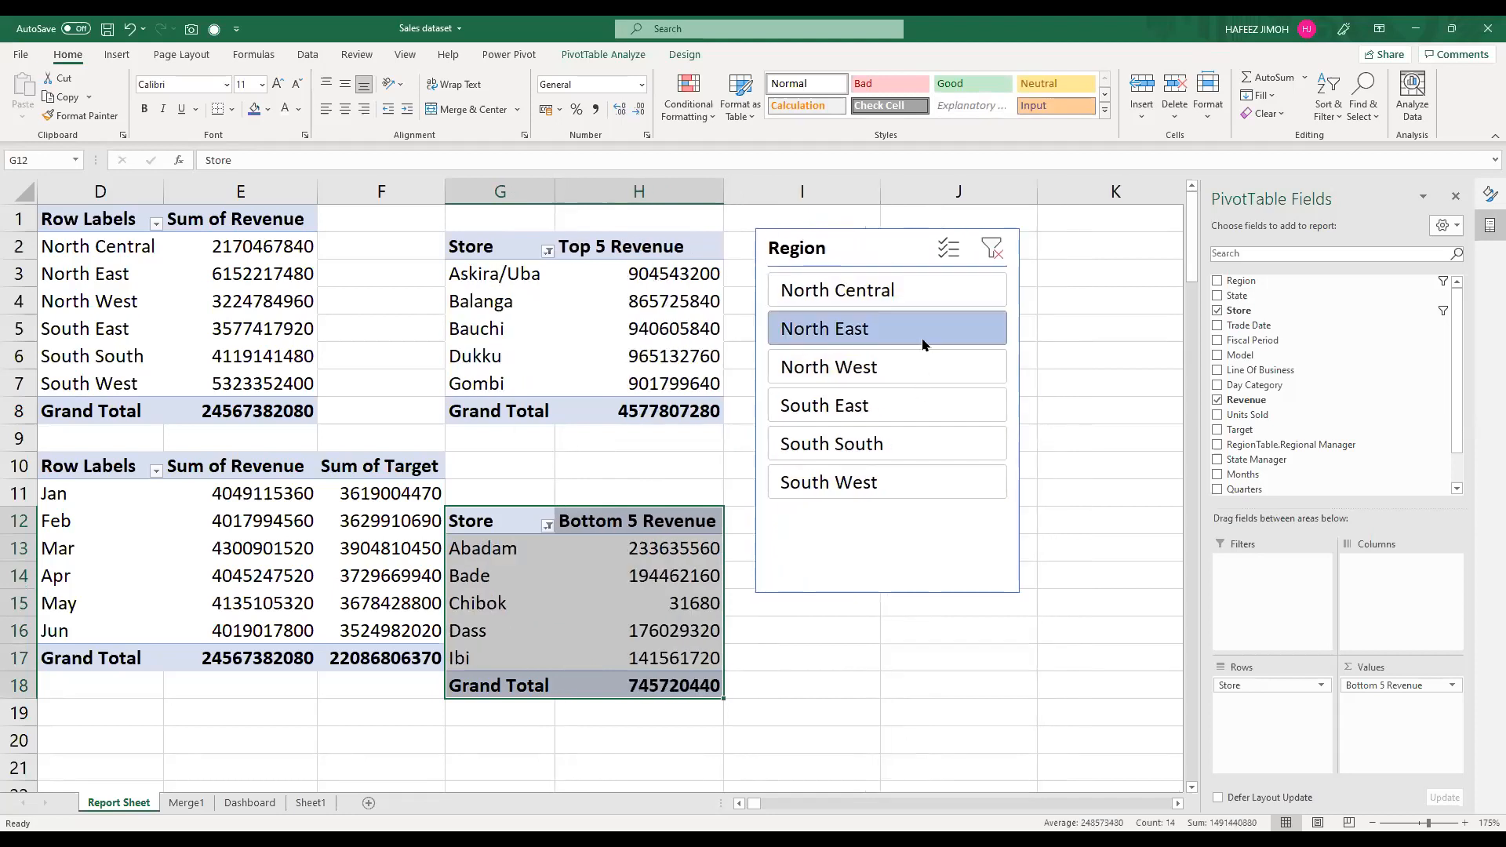
left_click(1019, 244)
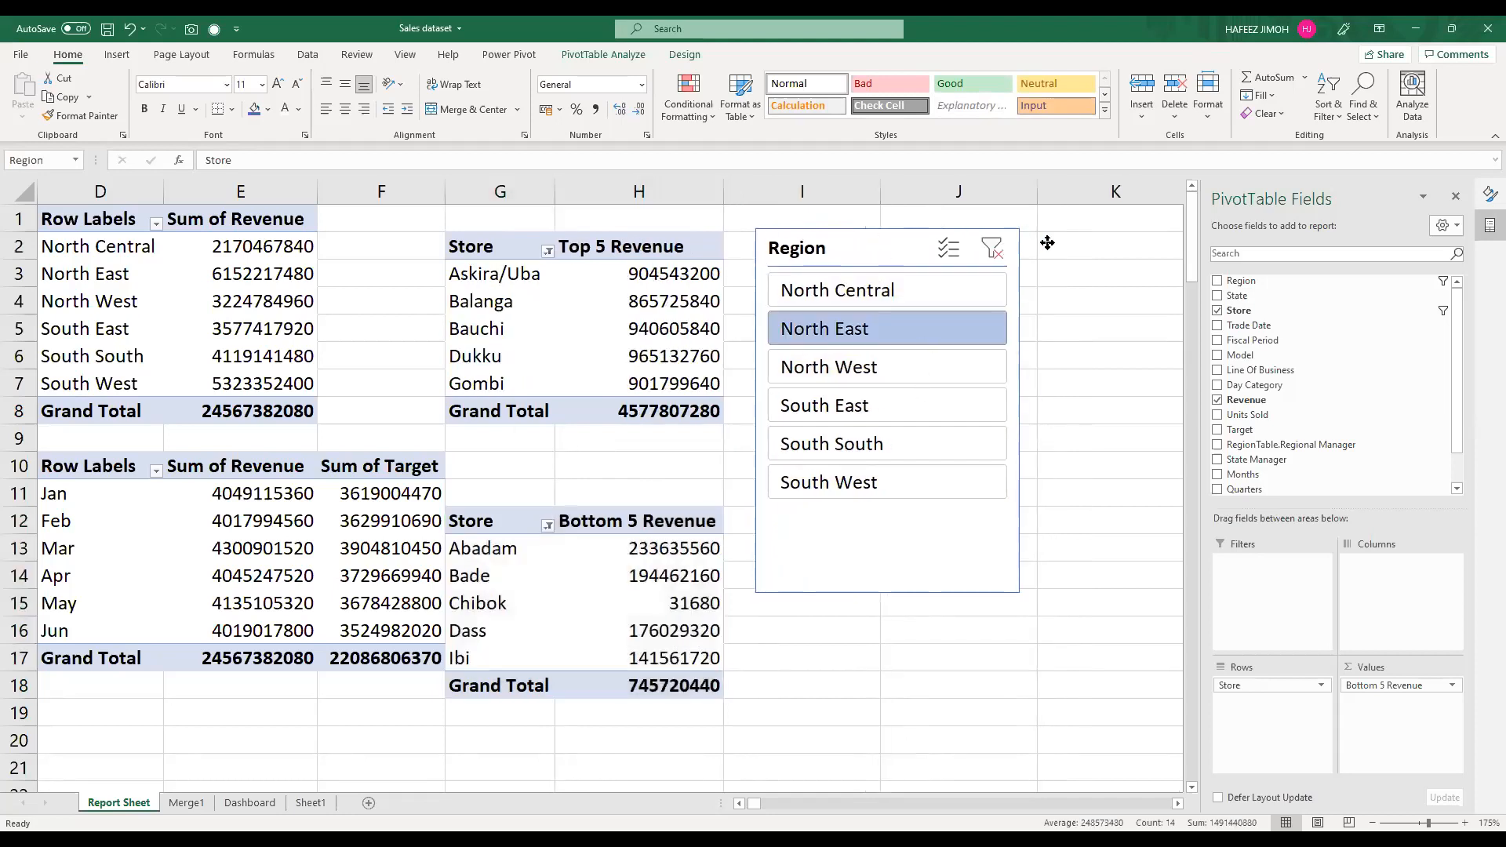
Step: Move the Region slicer away from the PivotTables so it sits over columns J and K
left_click_drag(1047, 242, 1013, 237)
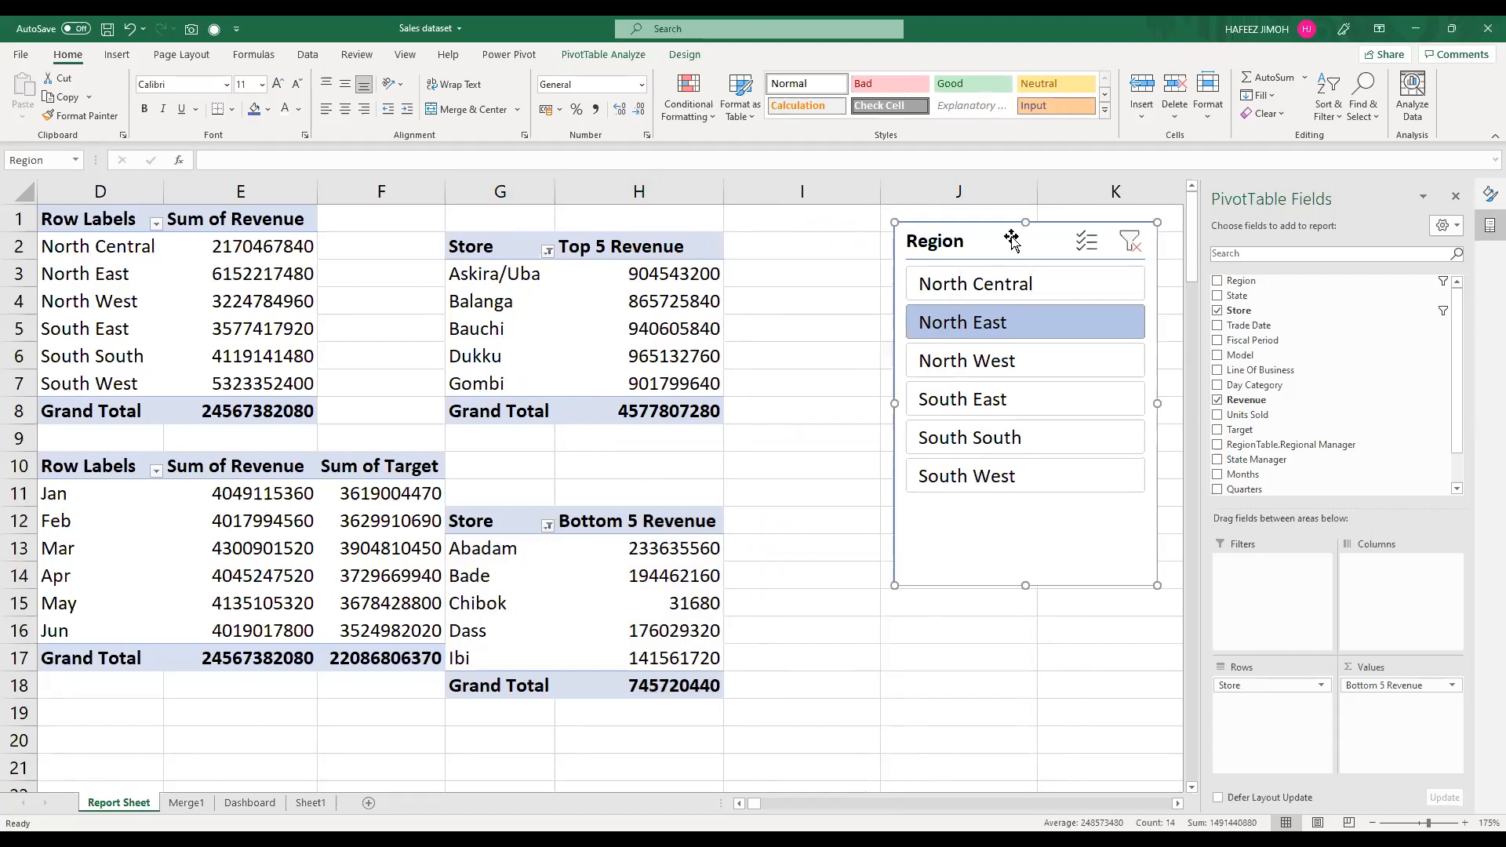
double_click(1011, 241)
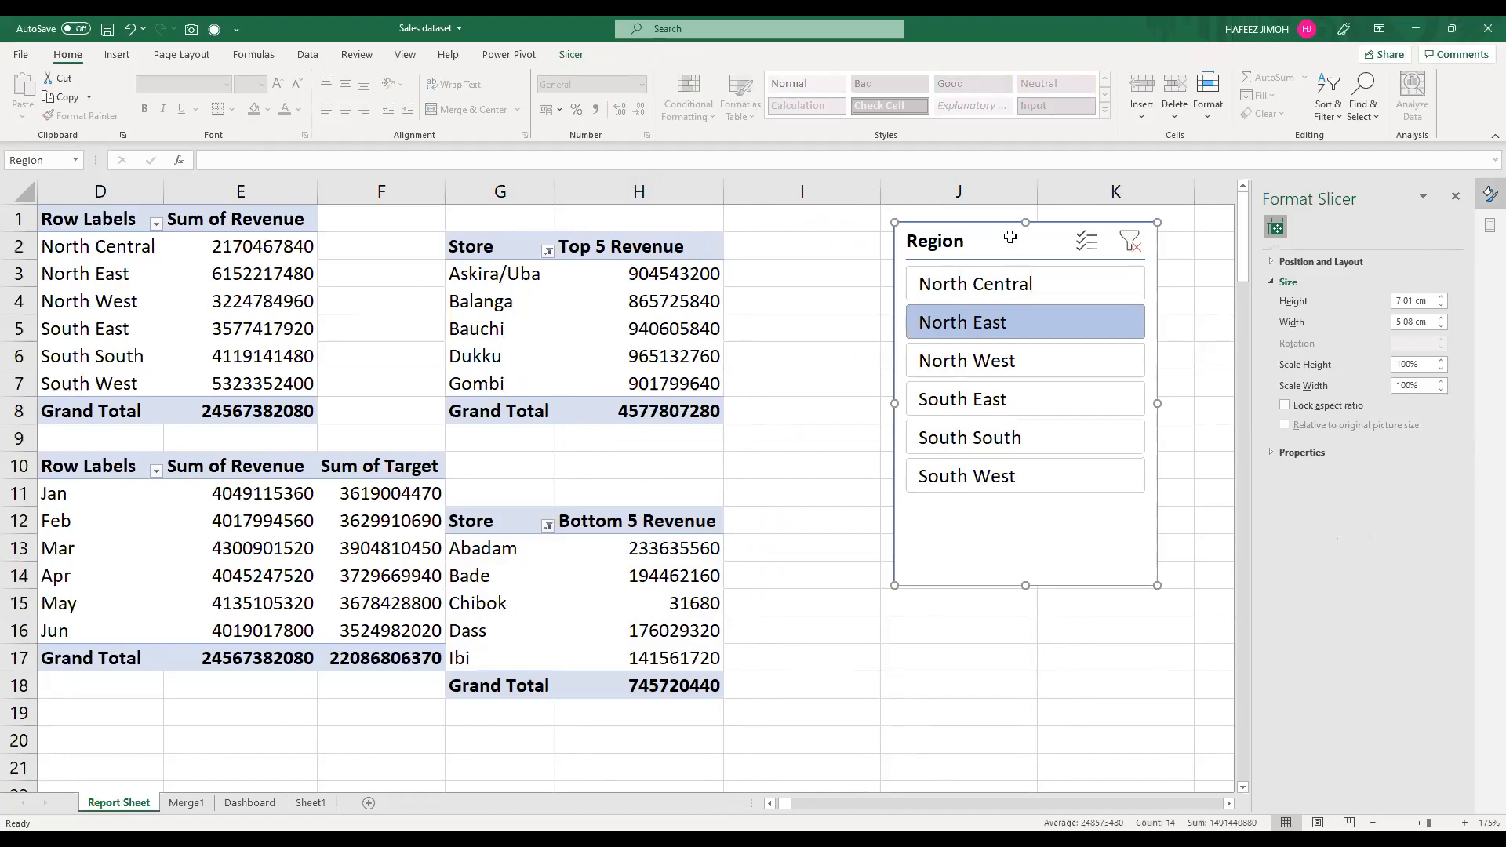
Step: Try to move the Region slicer from the Report Sheet to the Dashboard sheet, and undo it
key("ctrl+x")
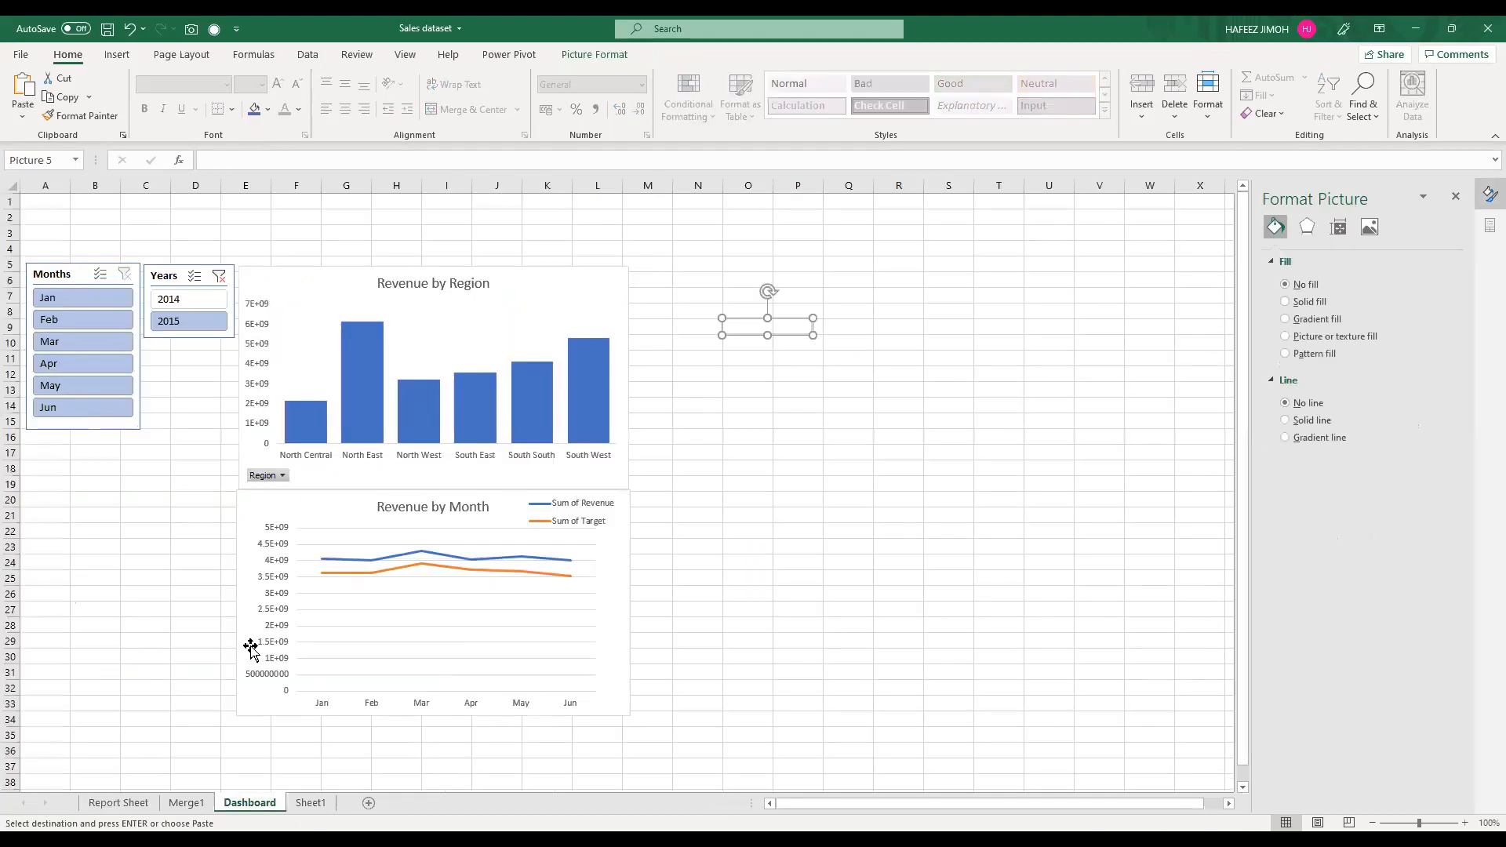
left_click(185, 804)
left_click(145, 802)
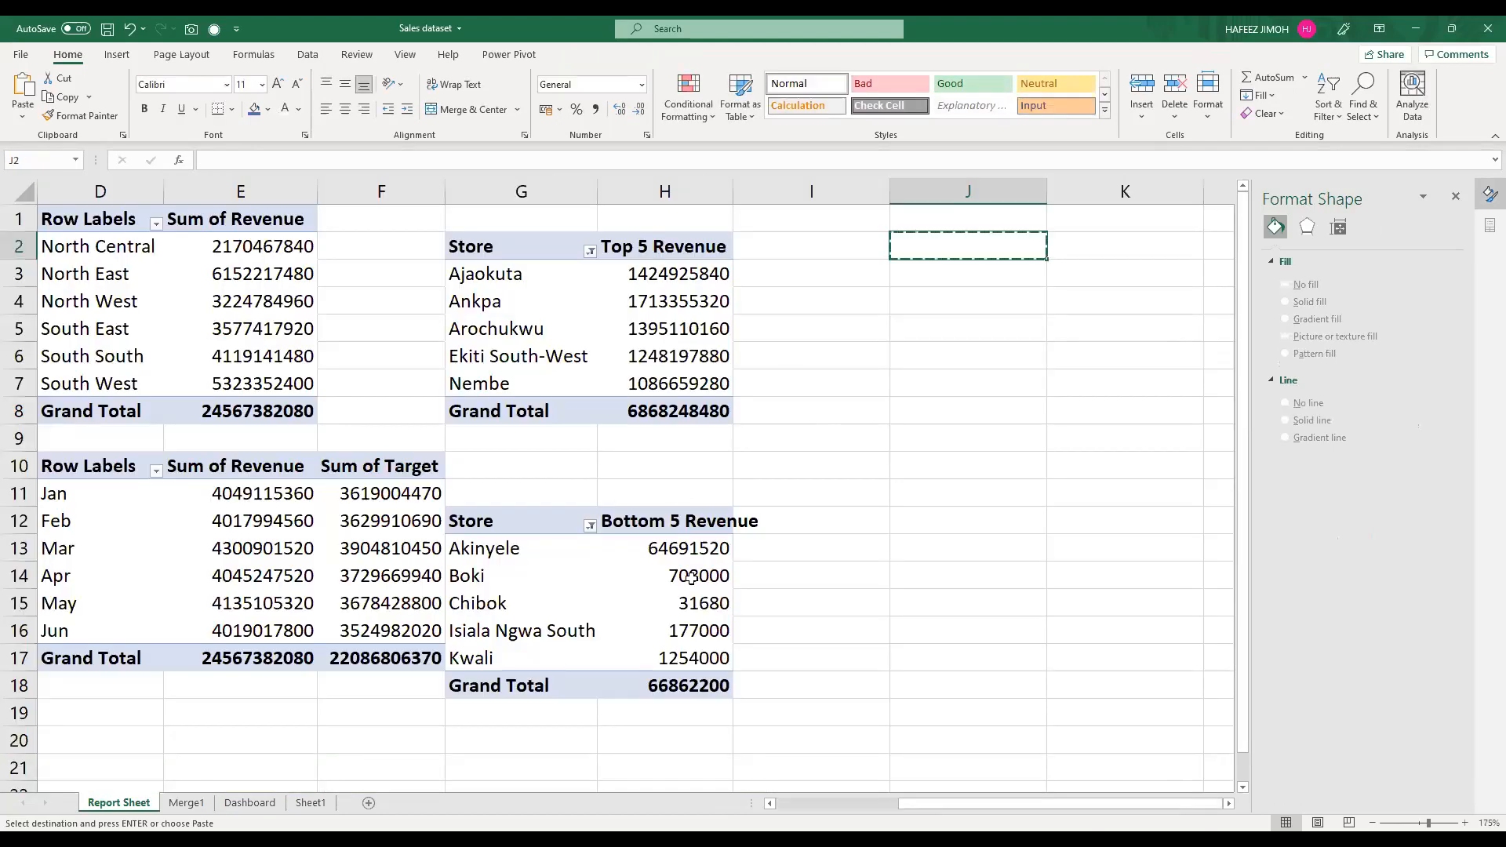
key("ctrl+z")
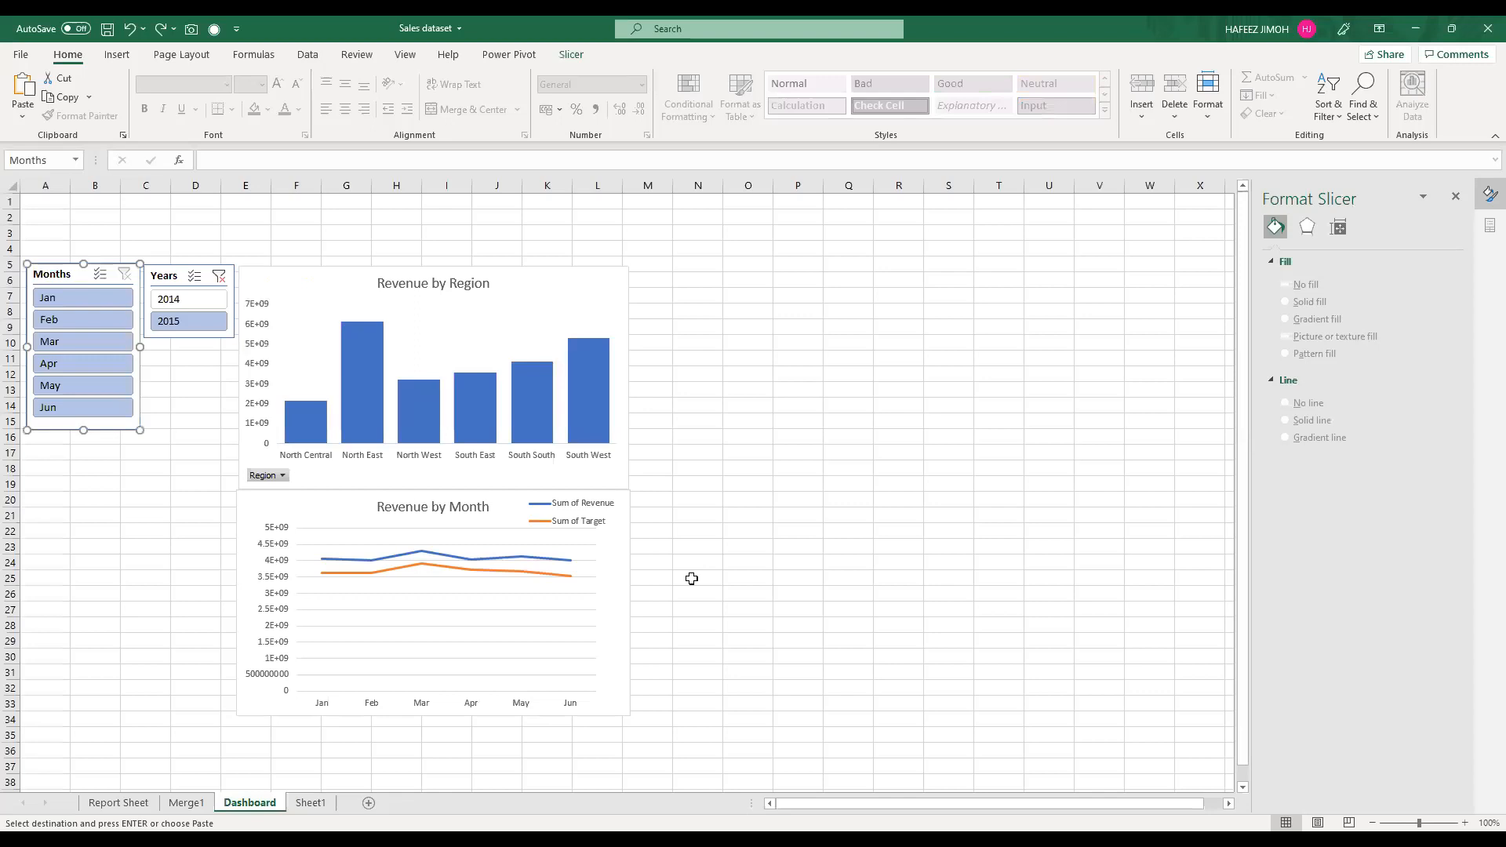
key("ctrl+z")
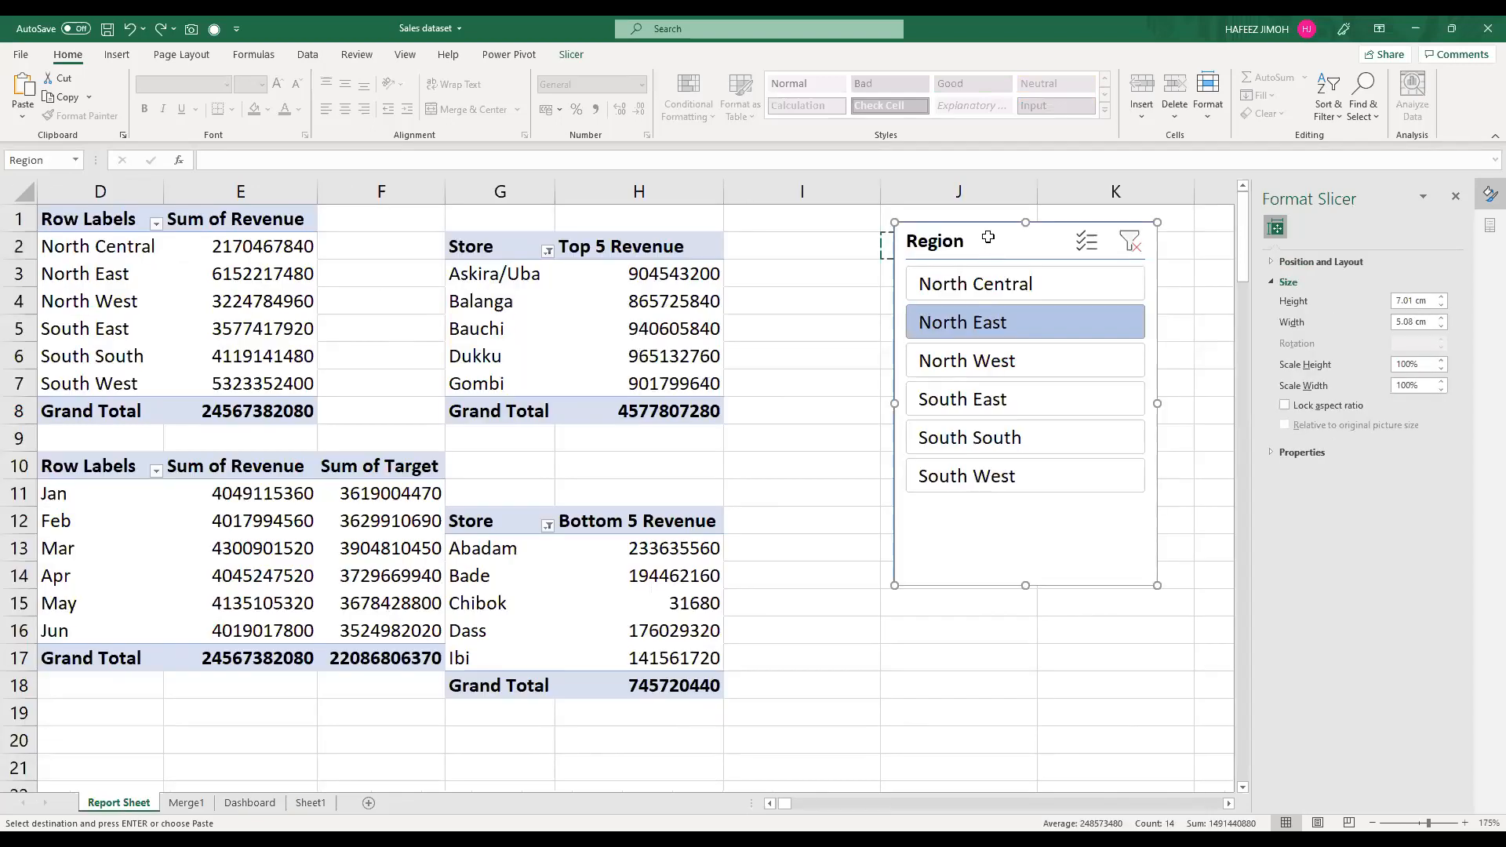
Step: Try again to cut the Region slicer over to the Dashboard sheet, undo the cut and return to the Report Sheet
key("ctrl+x")
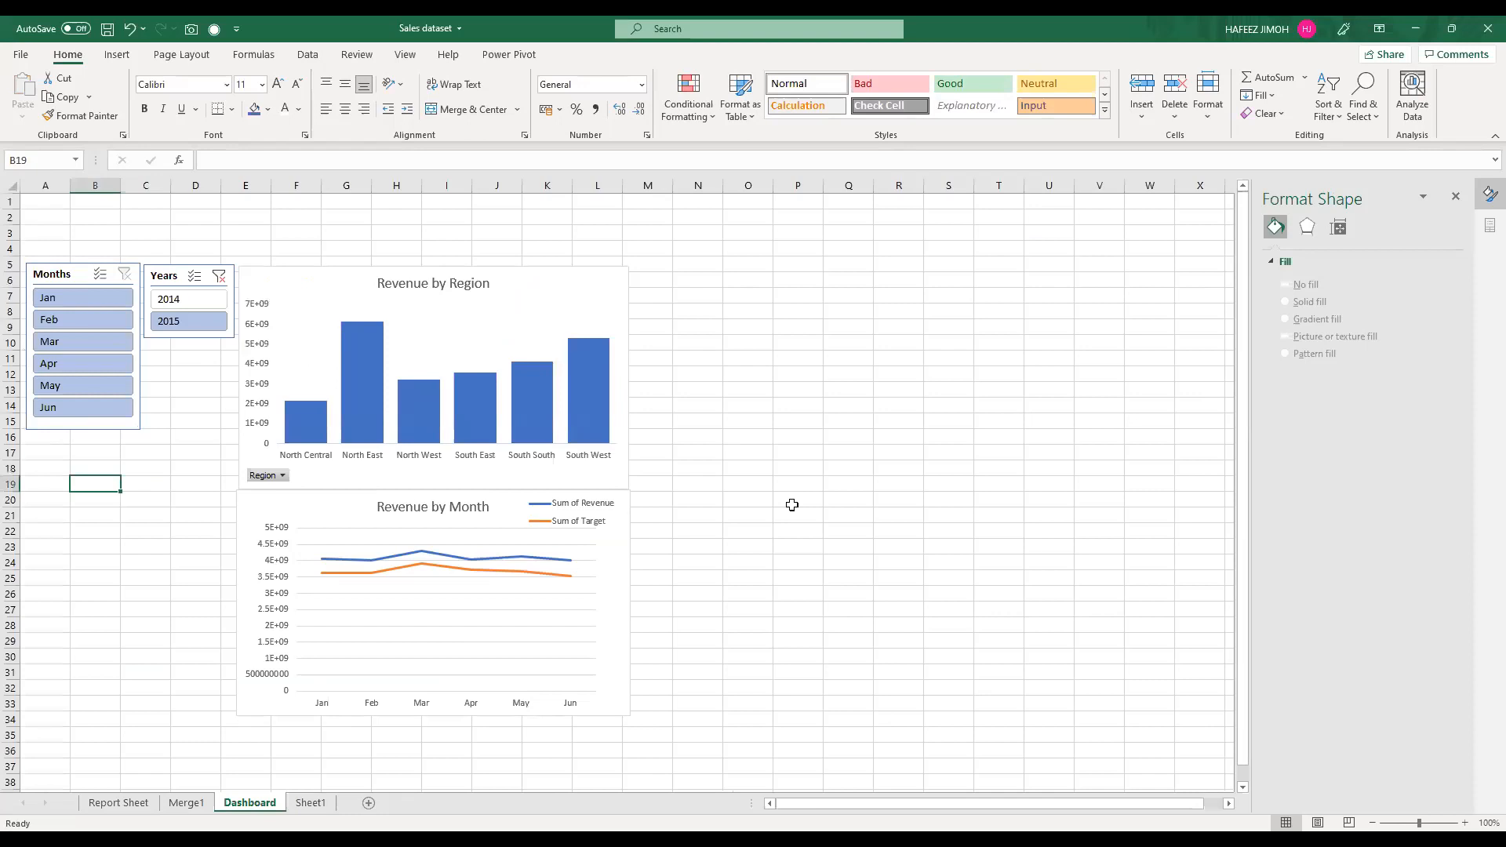
scroll(792, 505, "down", 1)
scroll(792, 505, "up", 1)
scroll(792, 505, "down", 2)
scroll(792, 505, "down", 1)
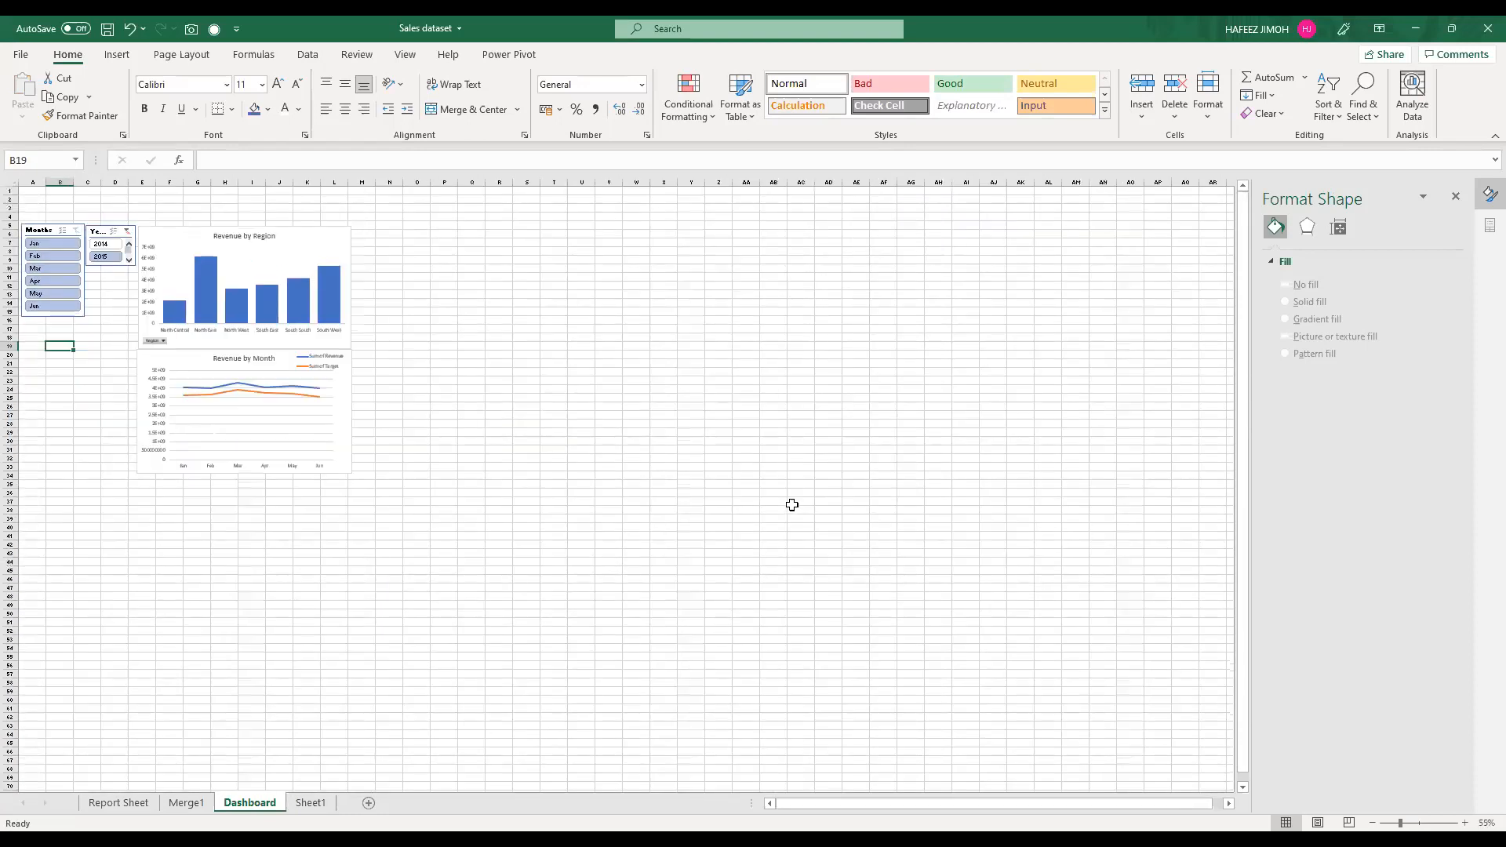
scroll(792, 505, "up", 2)
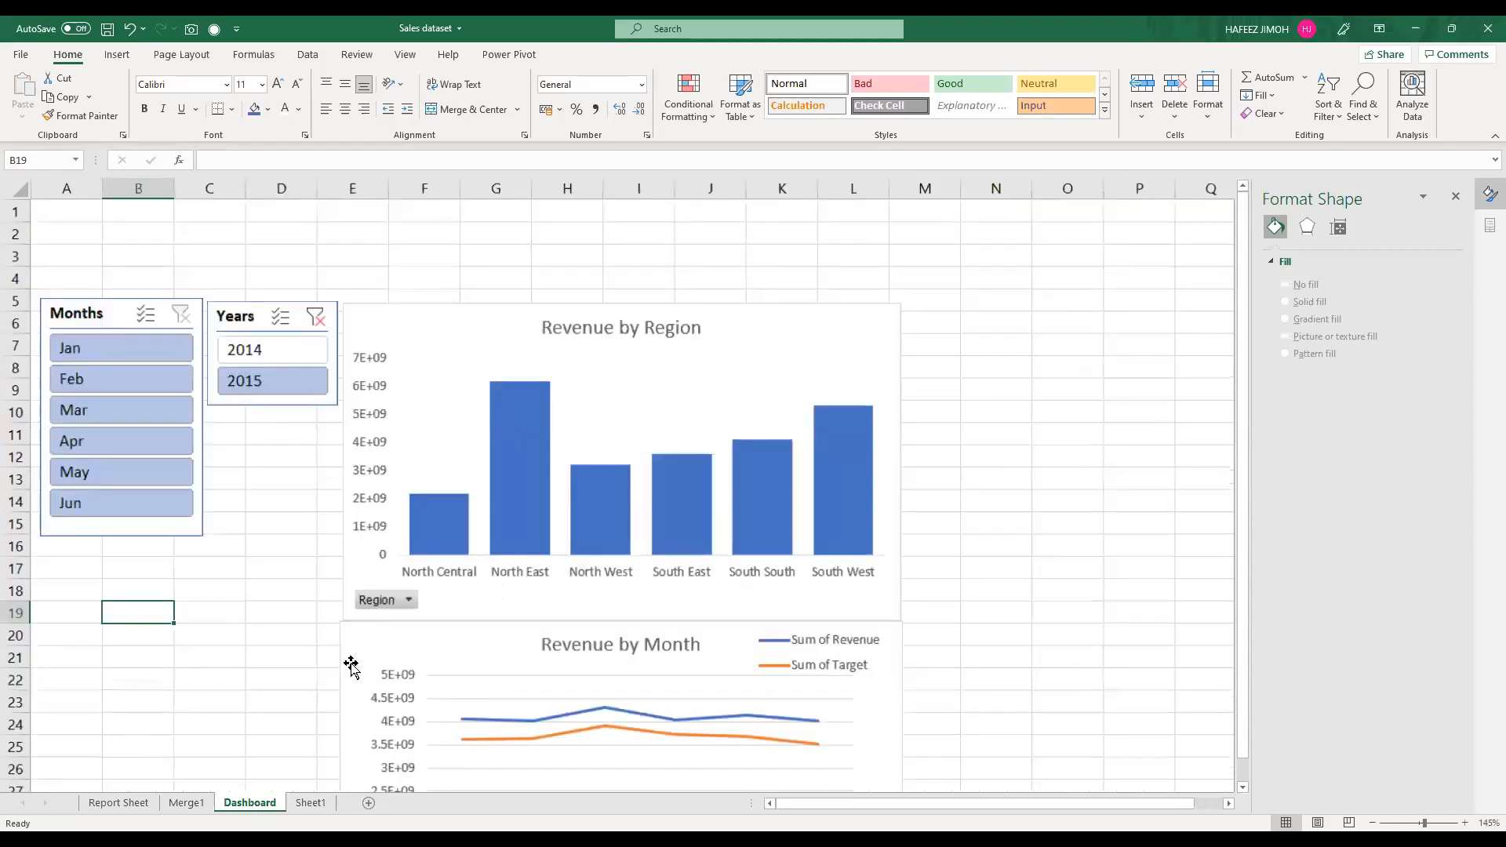
scroll(350, 665, "down", 1)
scroll(351, 665, "down", 1)
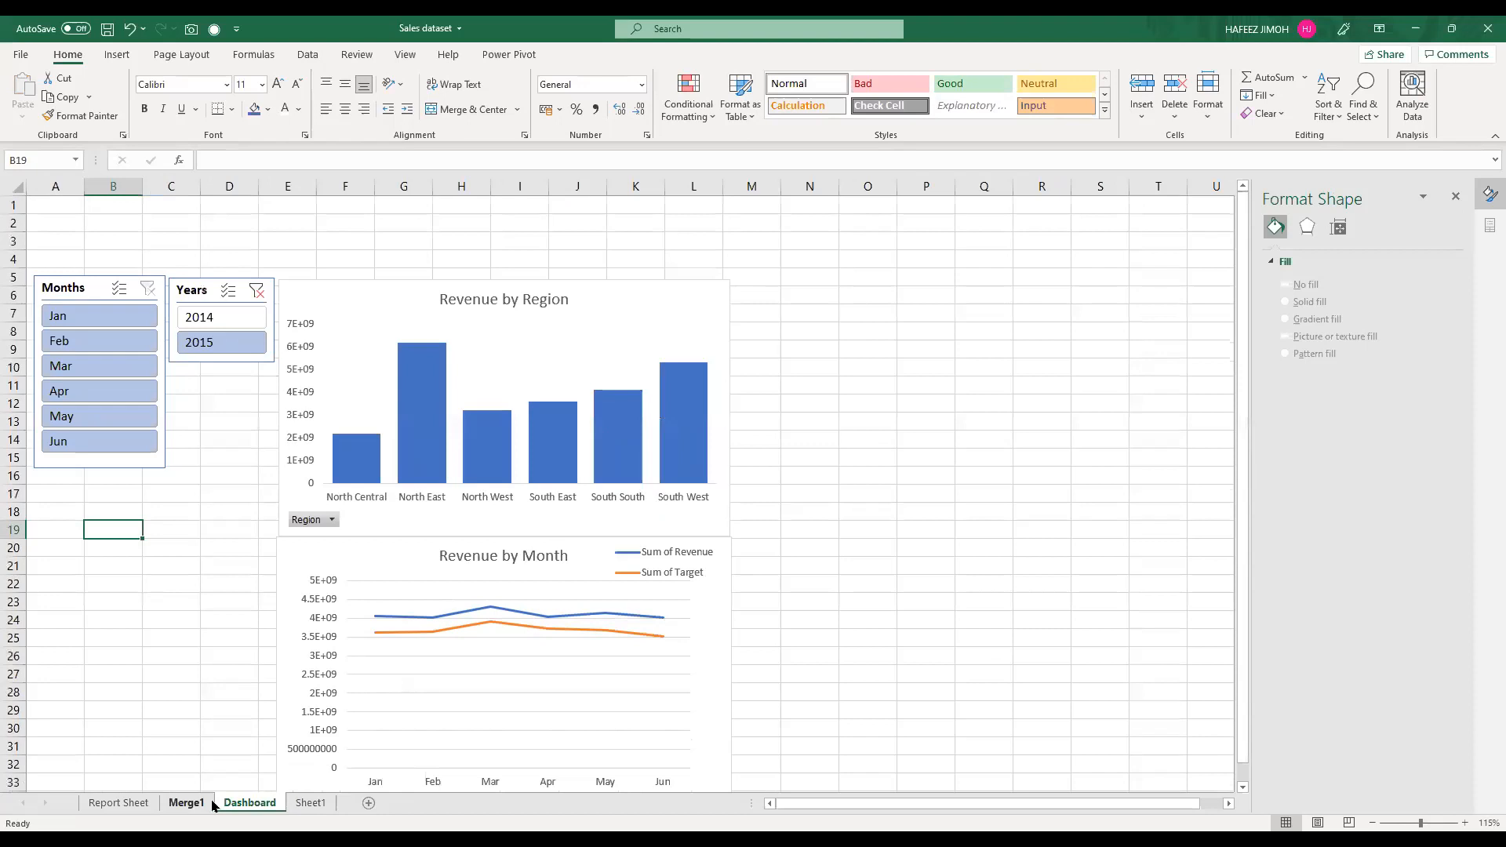
scroll(146, 803, "up", 1)
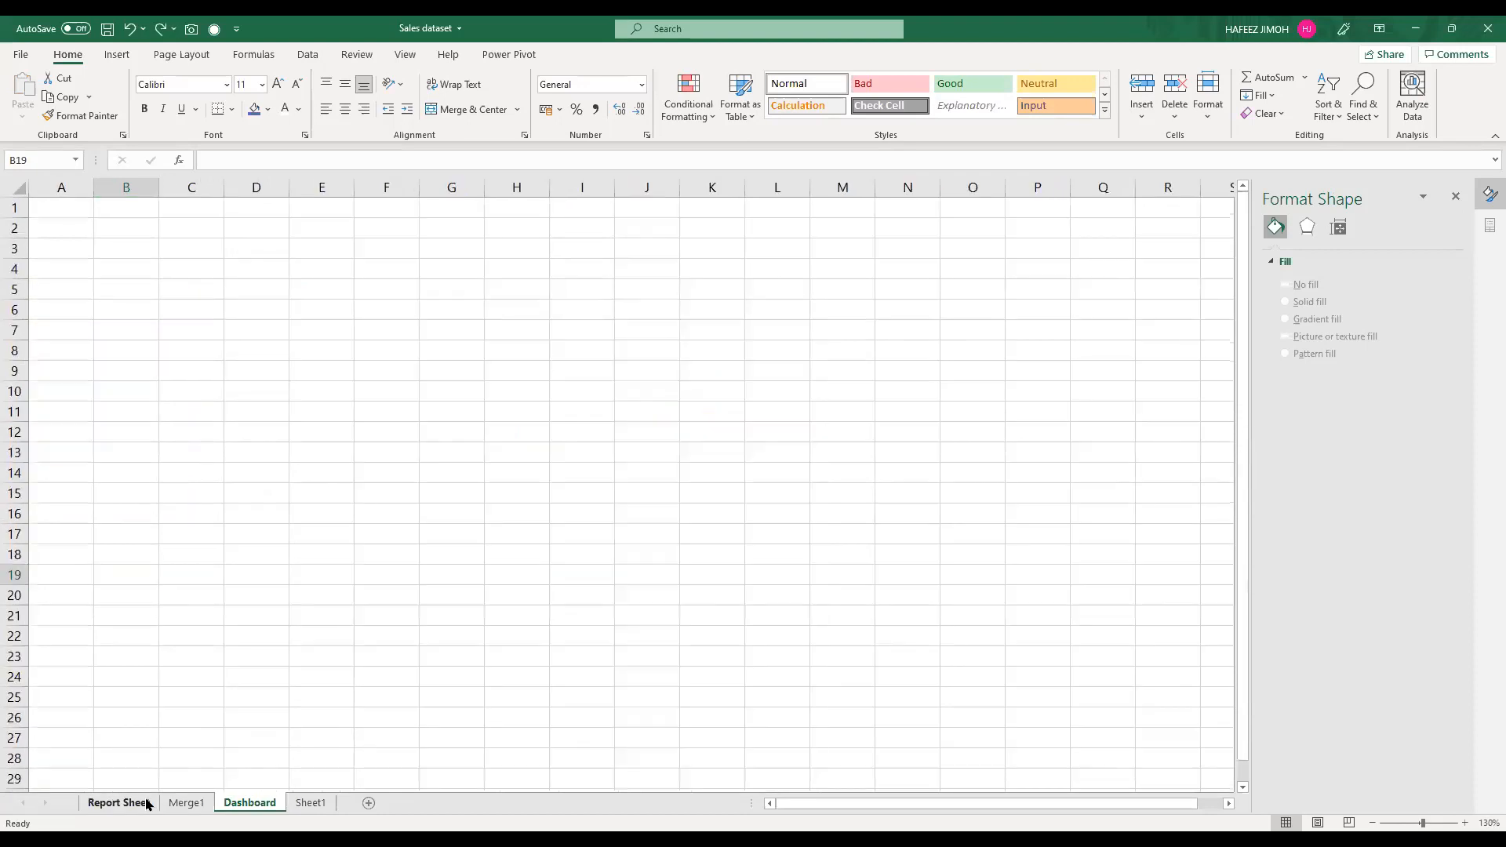
left_click(117, 803)
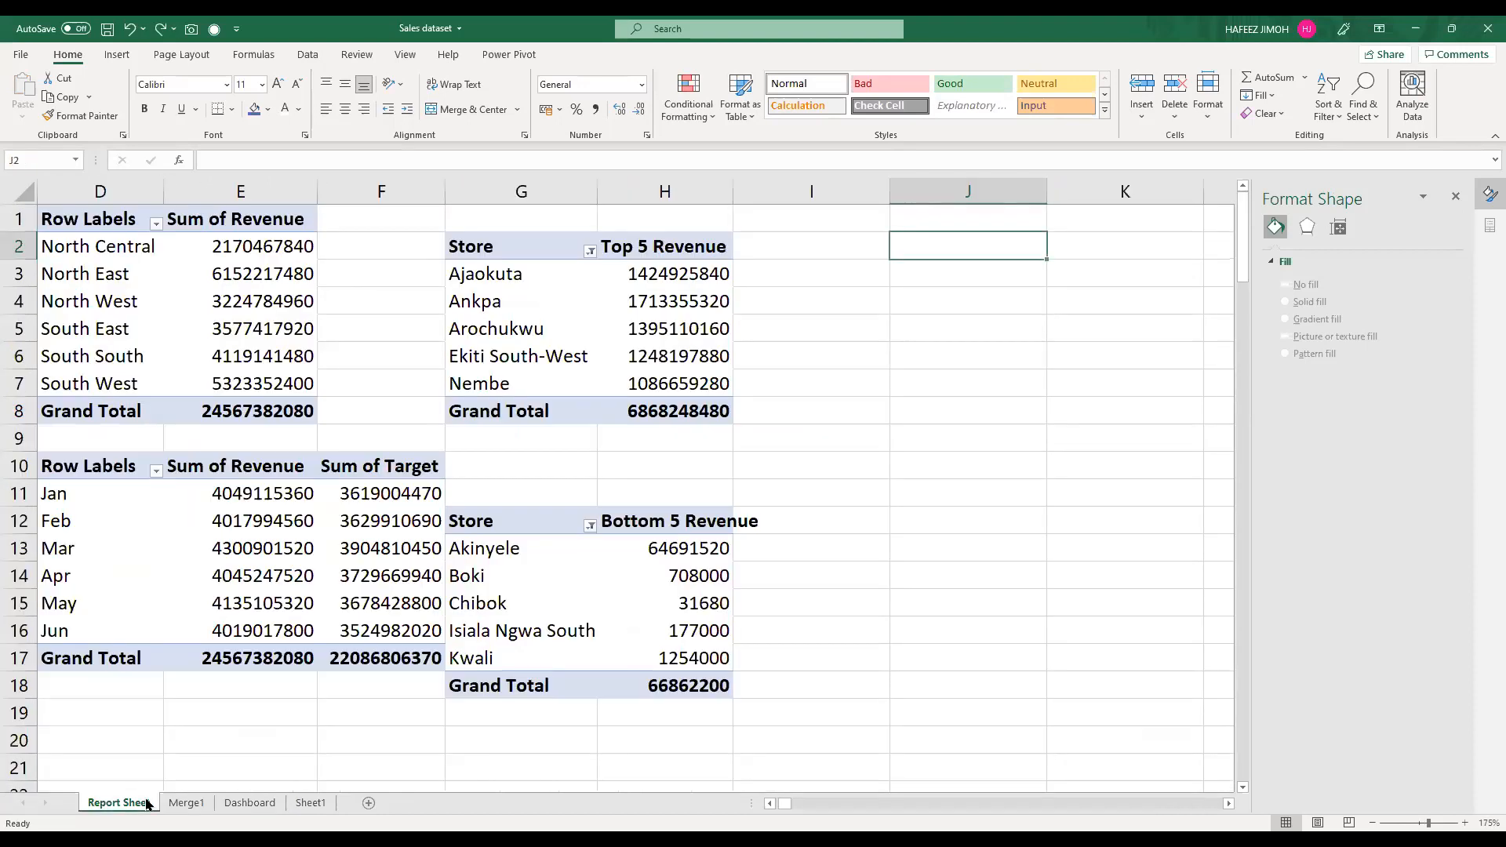
key("ctrl+z")
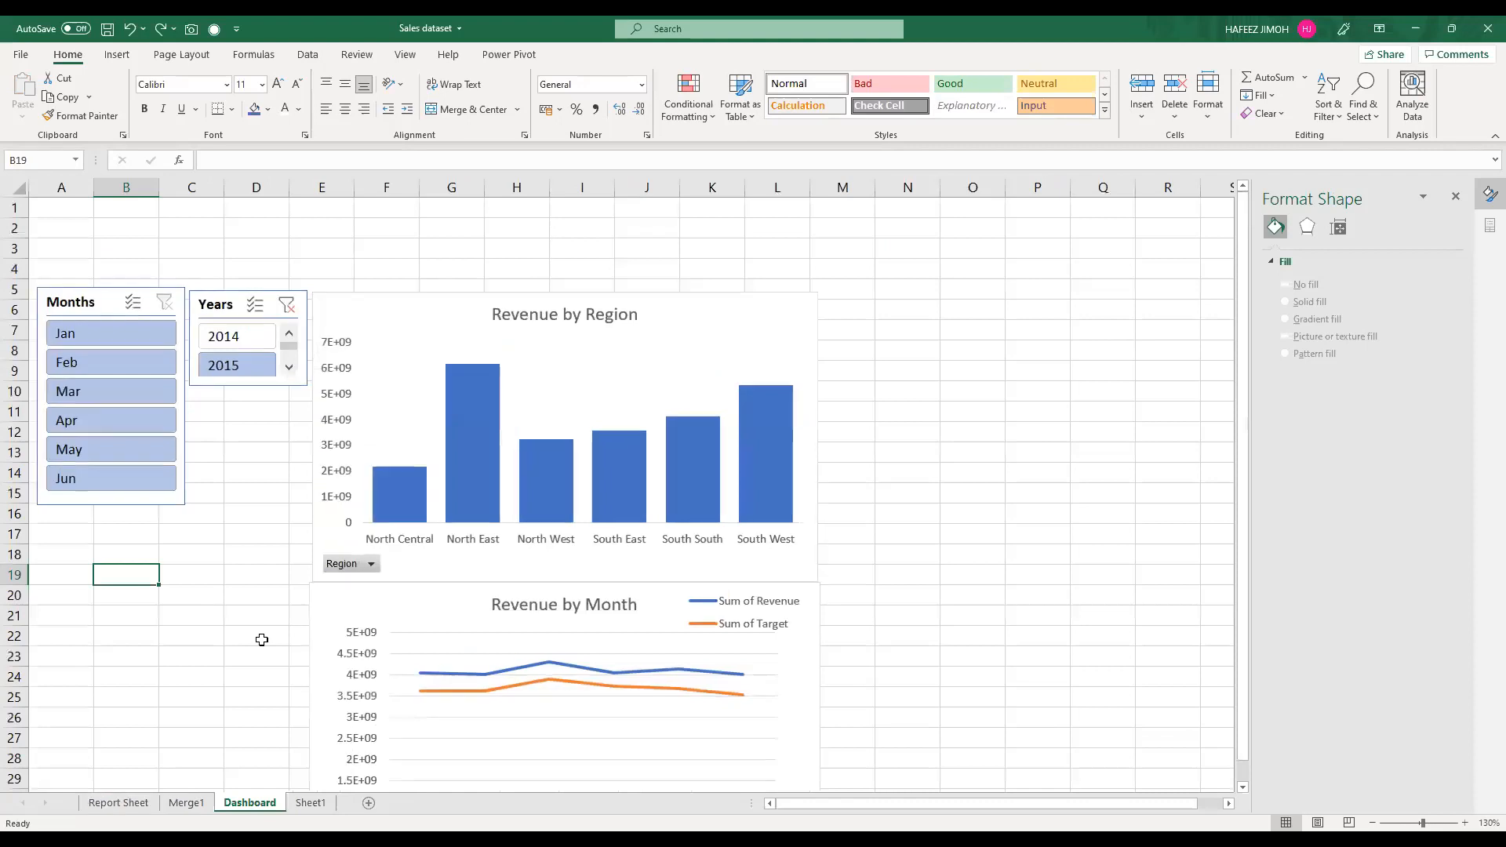
scroll(262, 640, "down", 1)
scroll(262, 640, "down", 1)
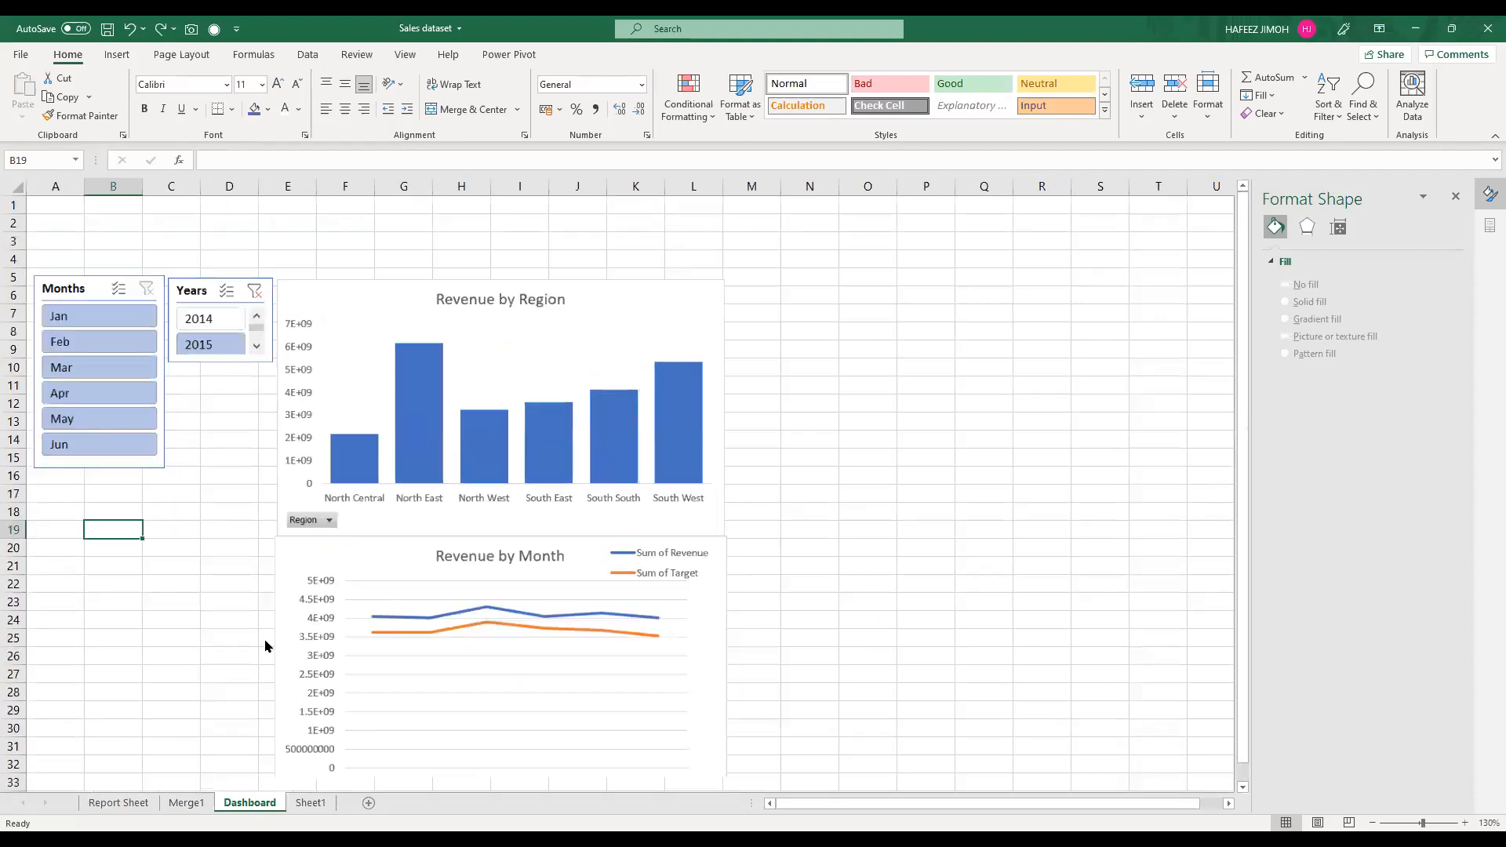
scroll(265, 646, "down", 2)
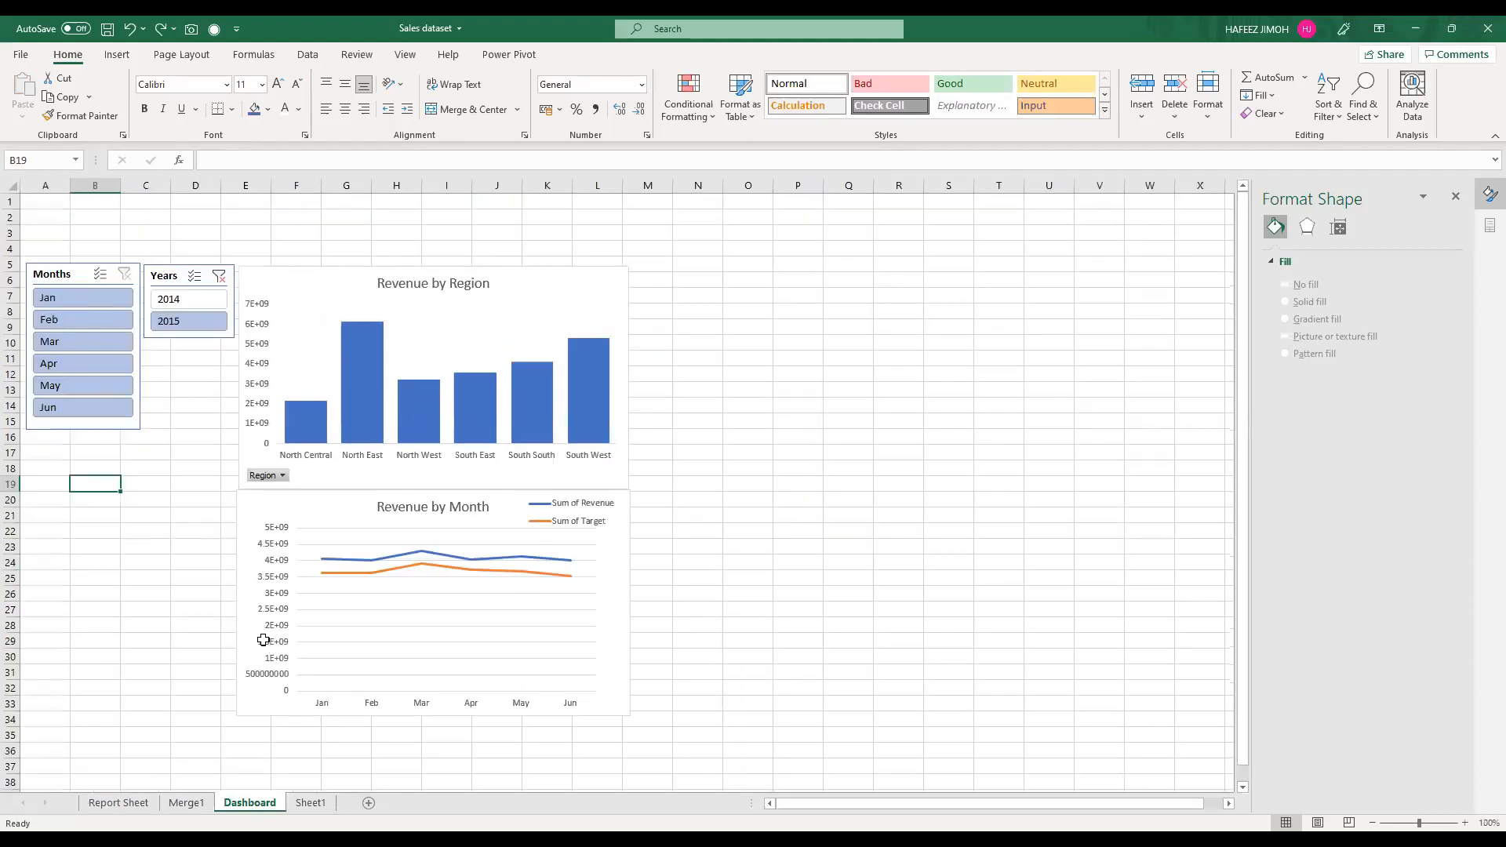
scroll(264, 640, "down", 2)
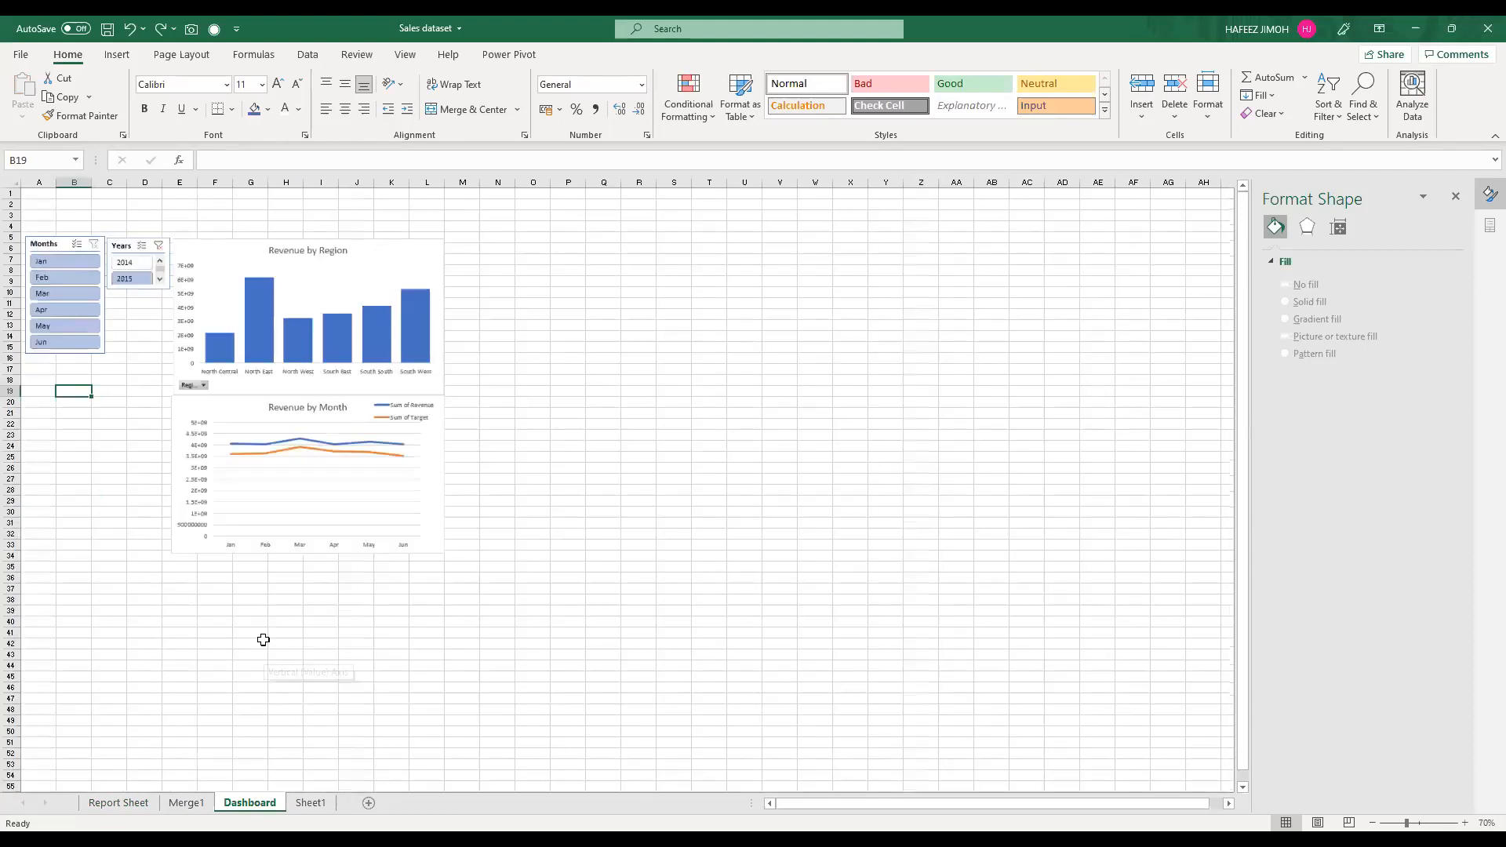
scroll(264, 640, "up", 1)
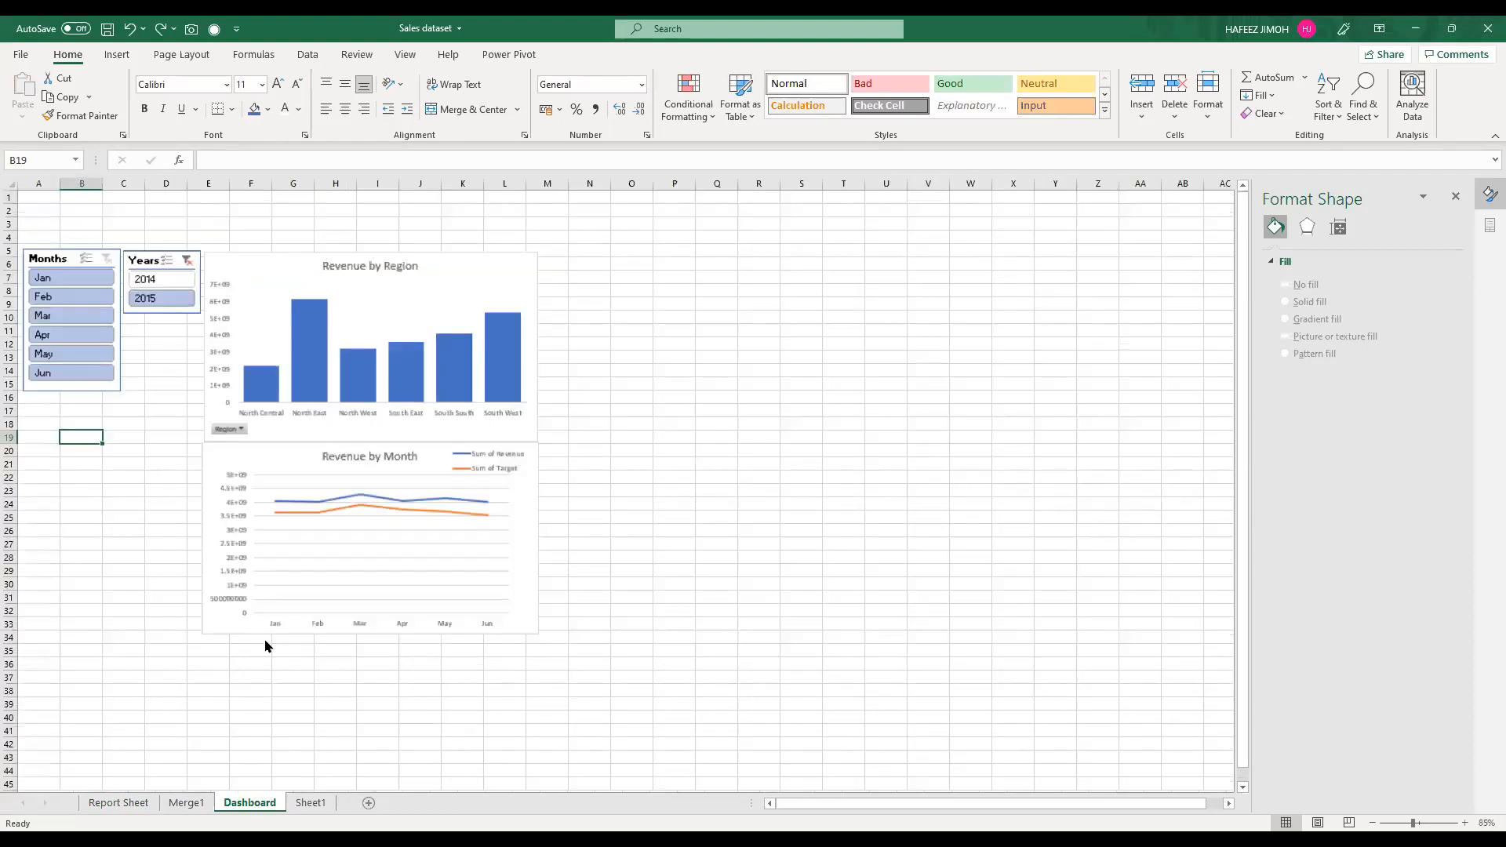
scroll(265, 641, "up", 1)
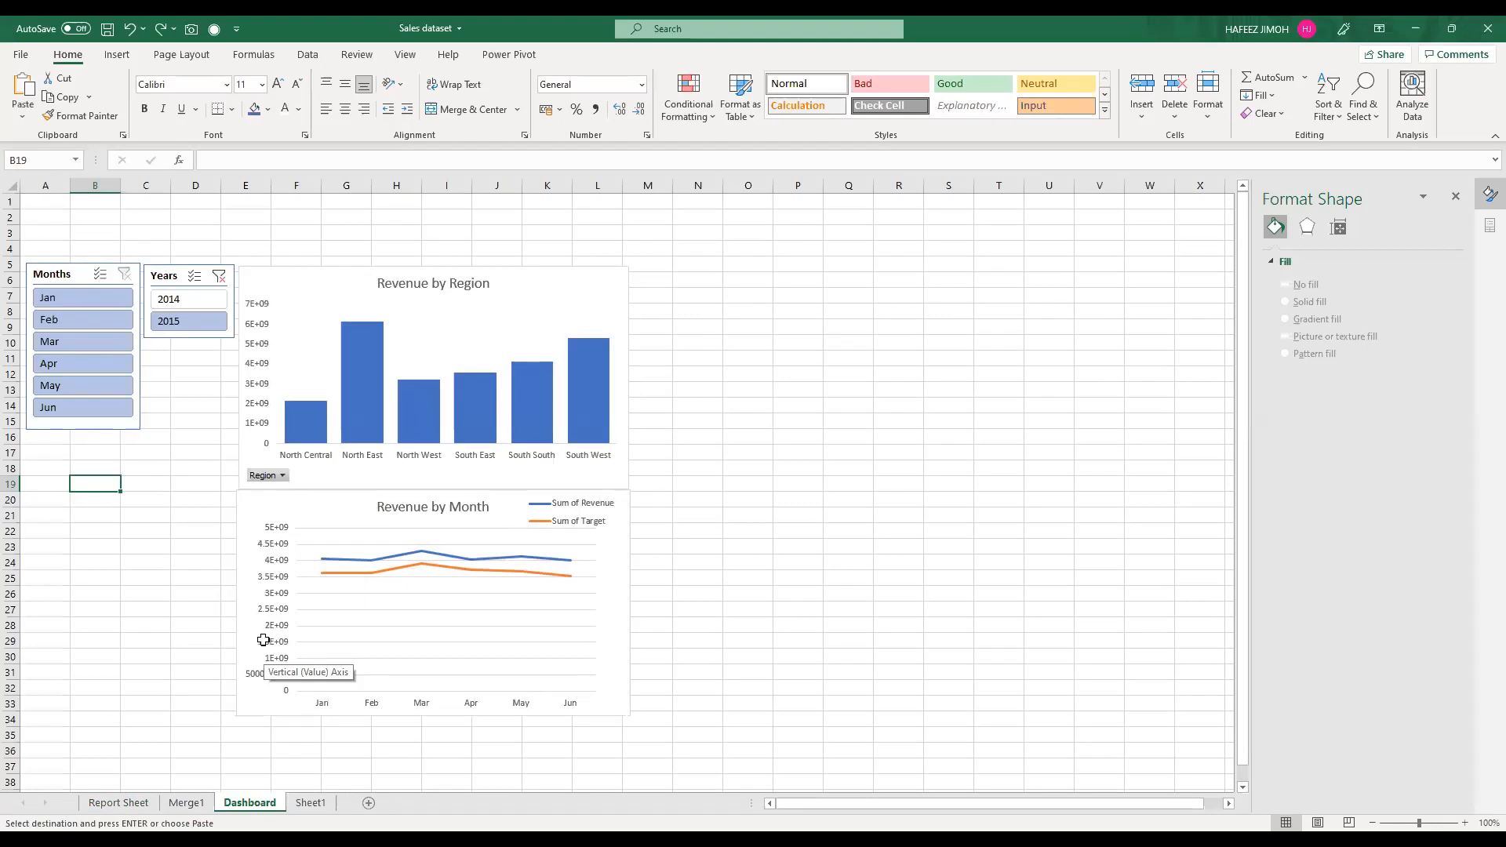
key("ctrl+Page_Up")
key("ctrl+Page_Up")
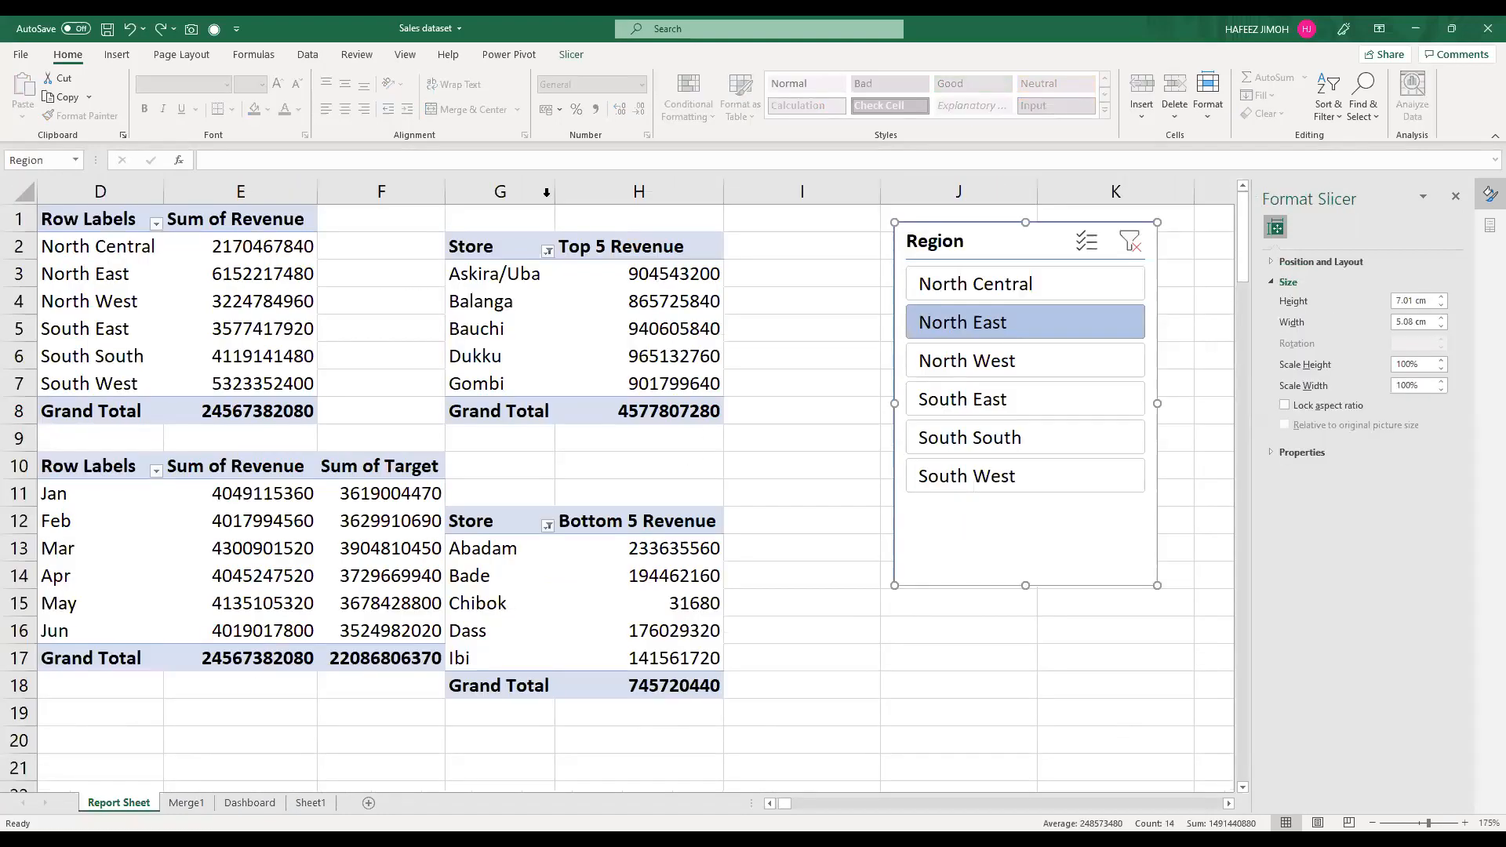
Step: Insert a PivotChart from the Top 5 Revenue PivotTable and change its type to Clustered Bar
left_click_drag(479, 251, 705, 421)
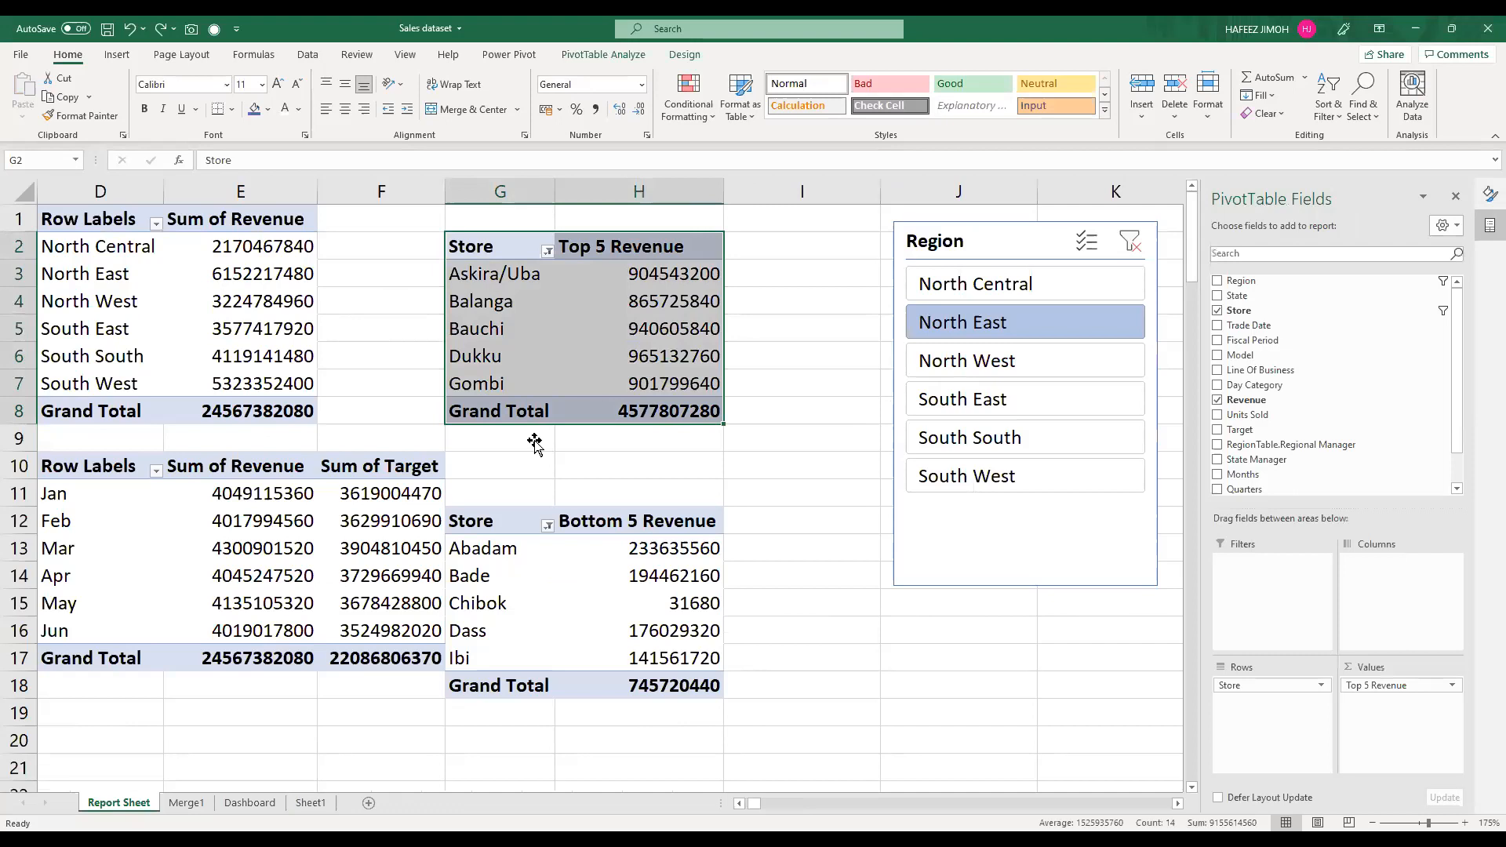
key("alt+F1")
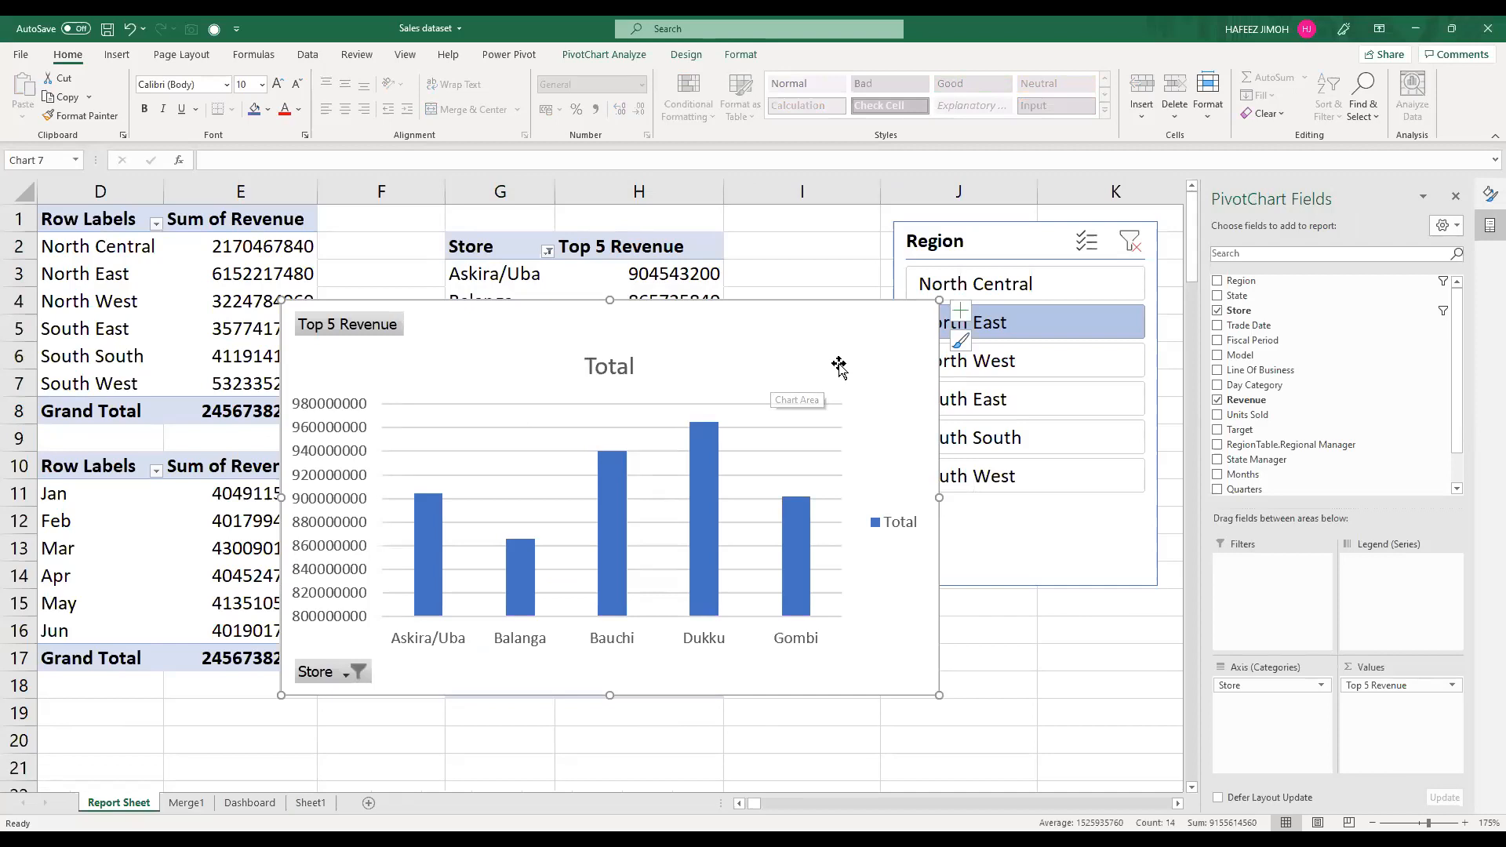
left_click(698, 56)
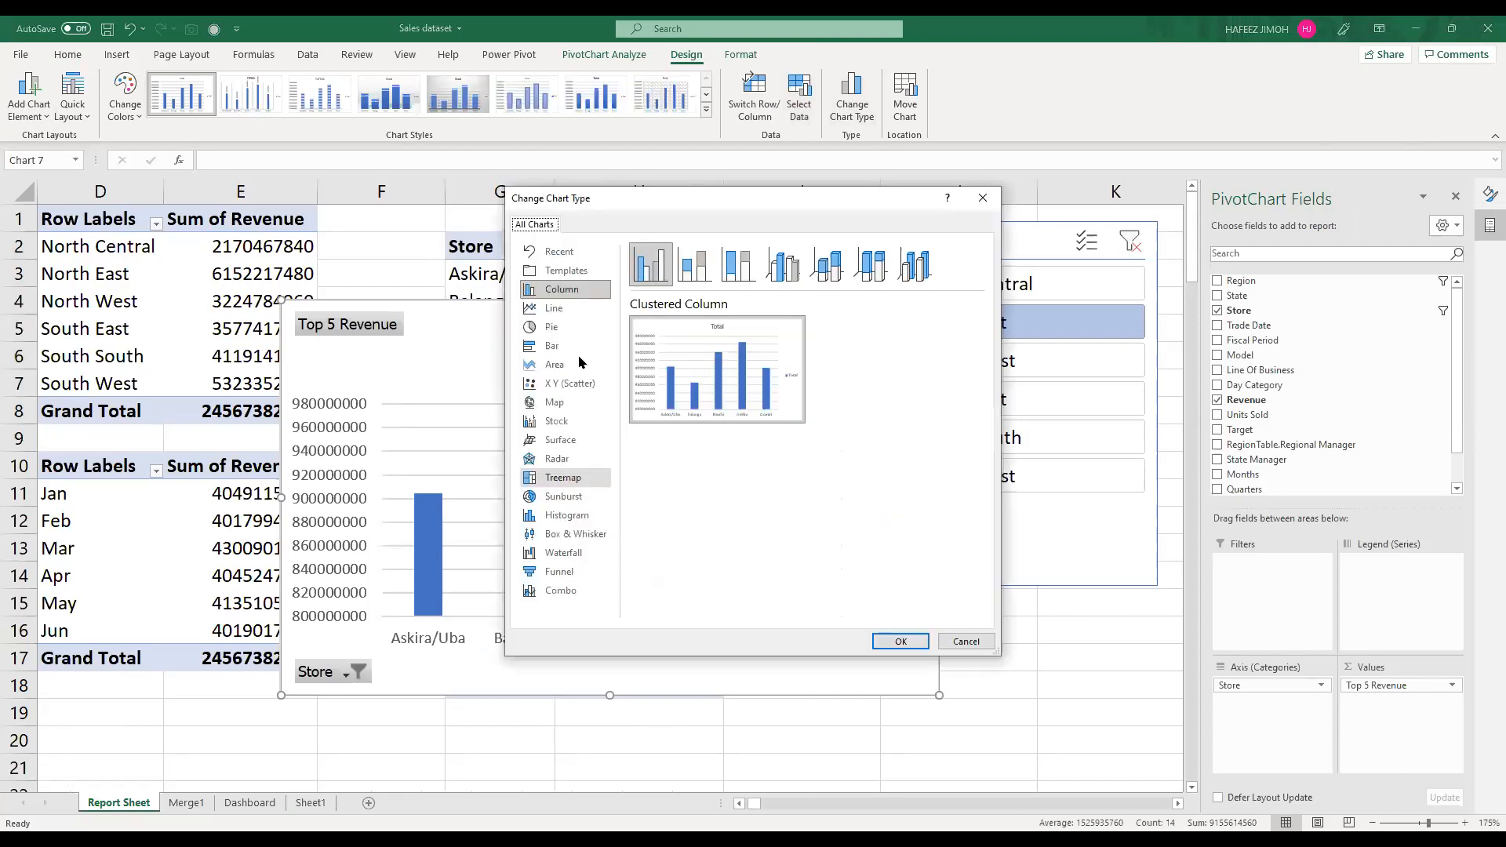
left_click(579, 355)
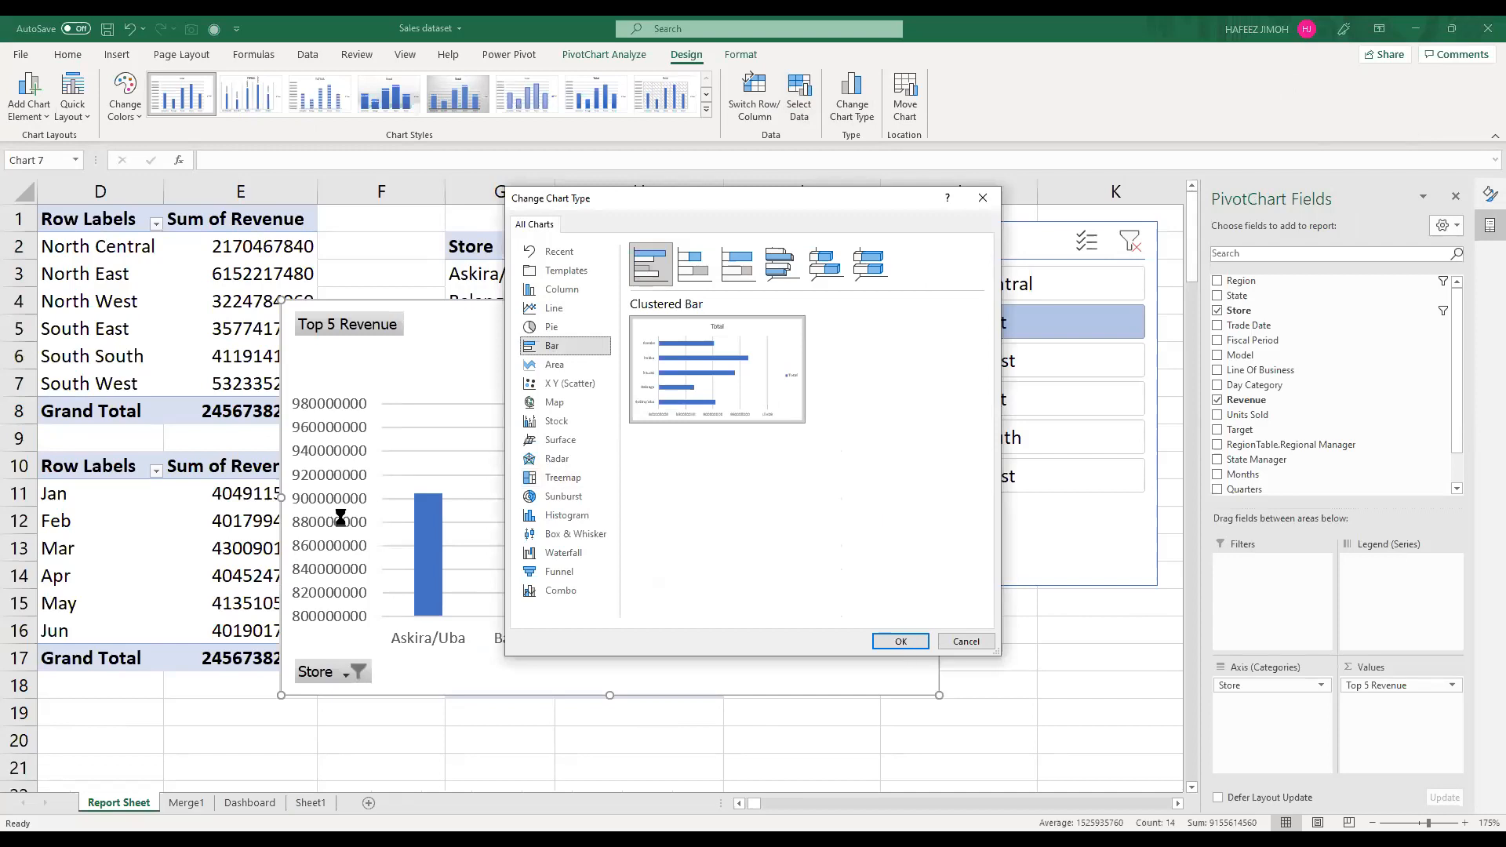
key("Return")
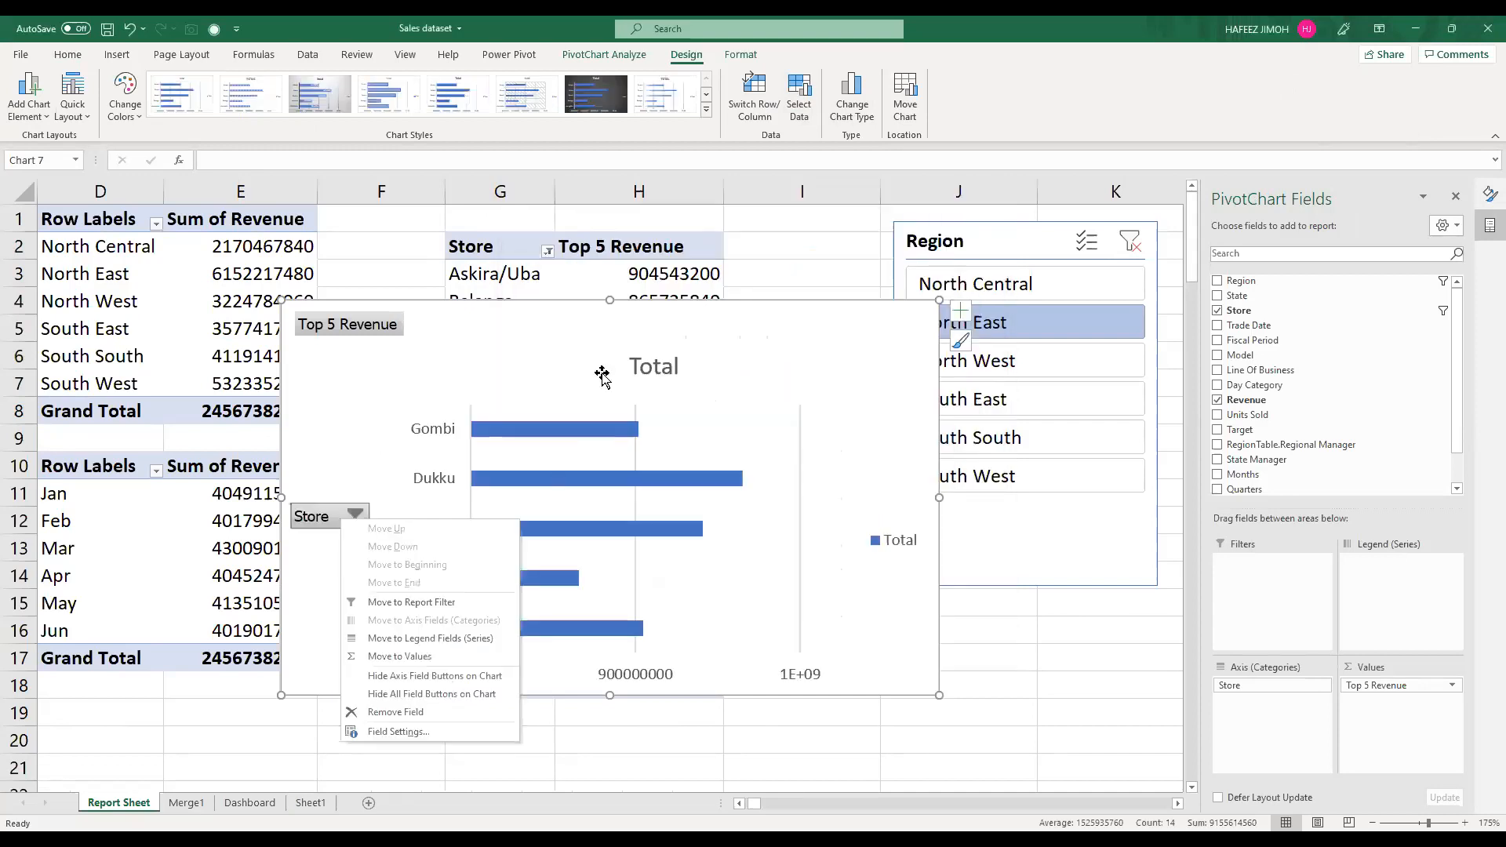
Step: Hide the Store axis field button on the chart and change the chart title to "Top 5 Revenue"
left_click(600, 373)
left_click_drag(609, 363, 612, 340)
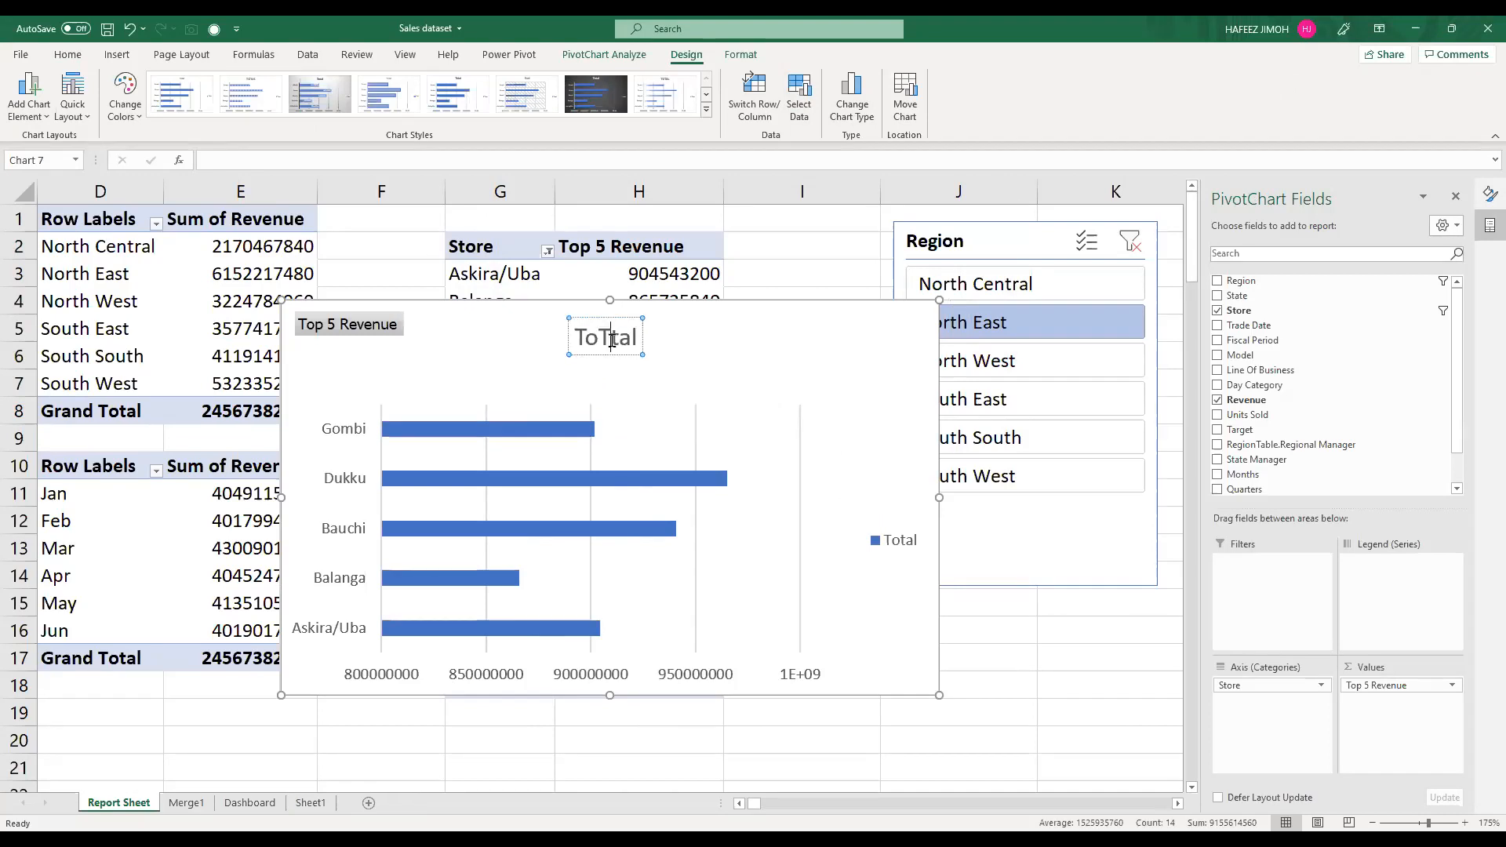
key("BackSpace")
key("BackSpace")
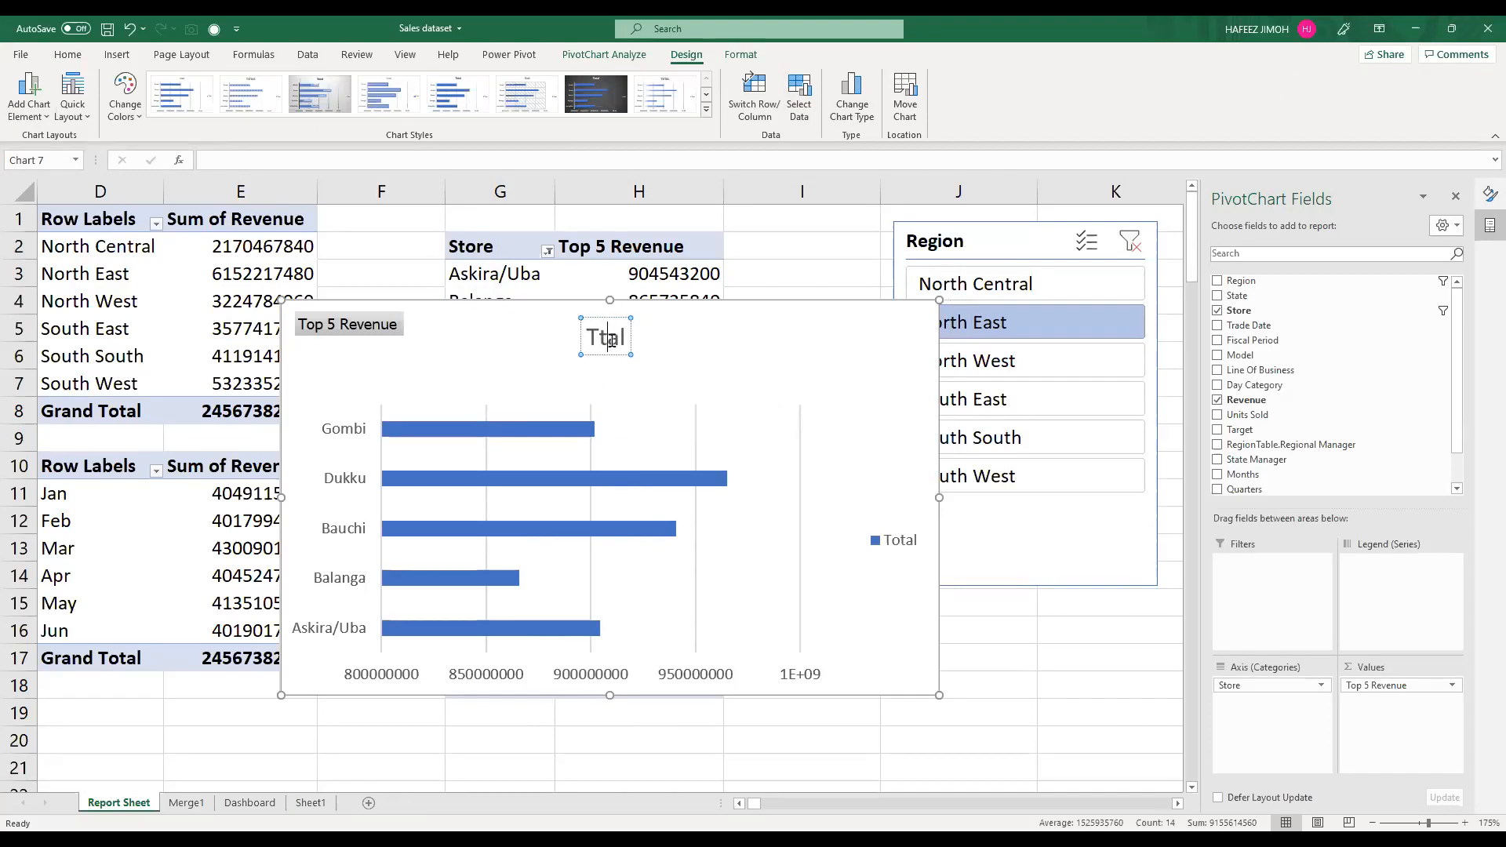
key("BackSpace")
key("BackSpace")
key("BackSpace")
type("op 5 Revenue")
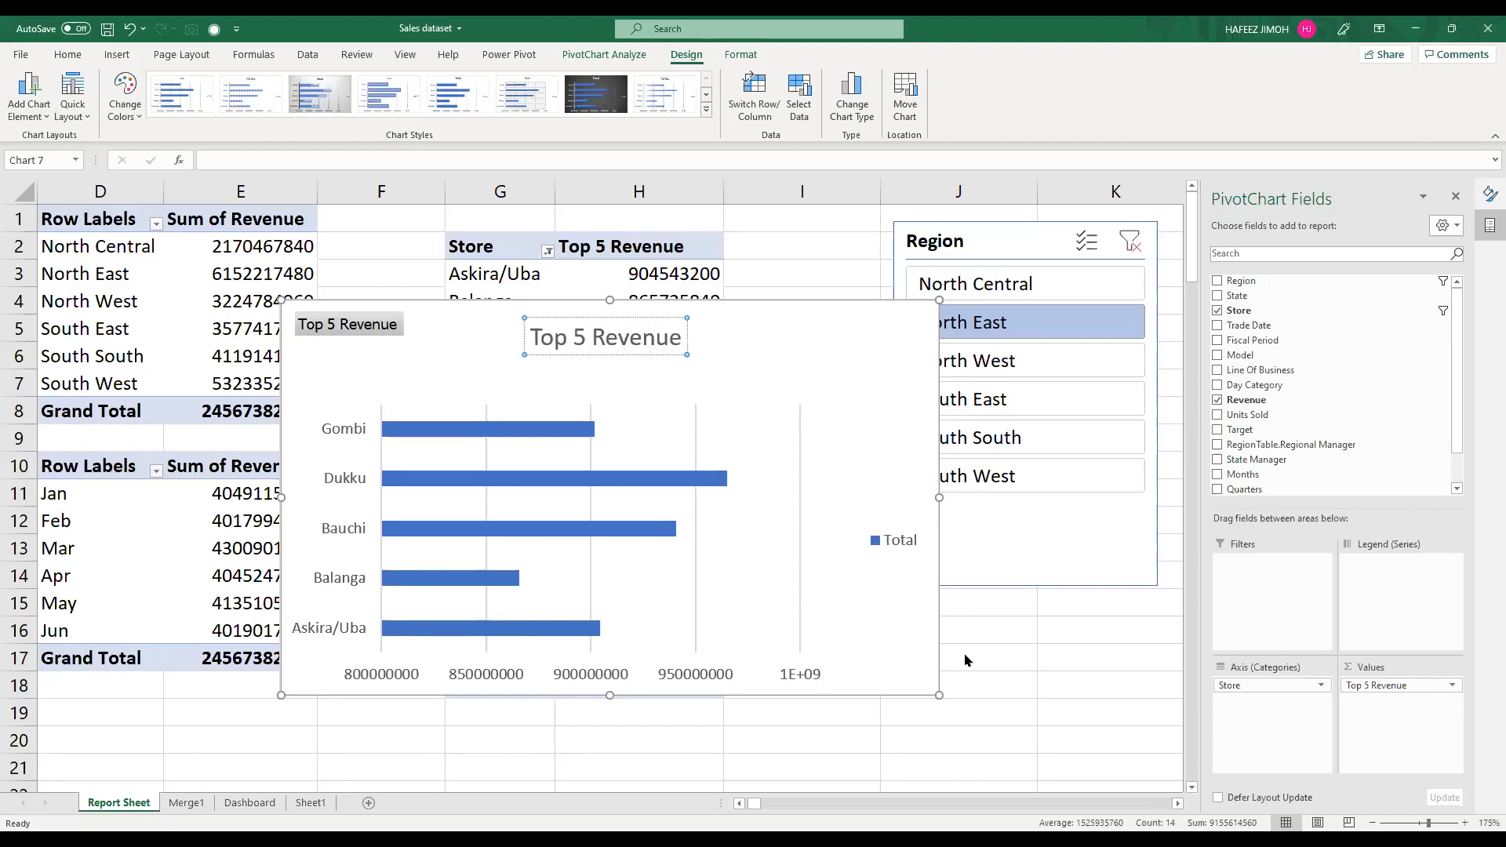
Step: Remove the legend and the gridlines from the Top 5 Revenue chart
right_click(884, 541)
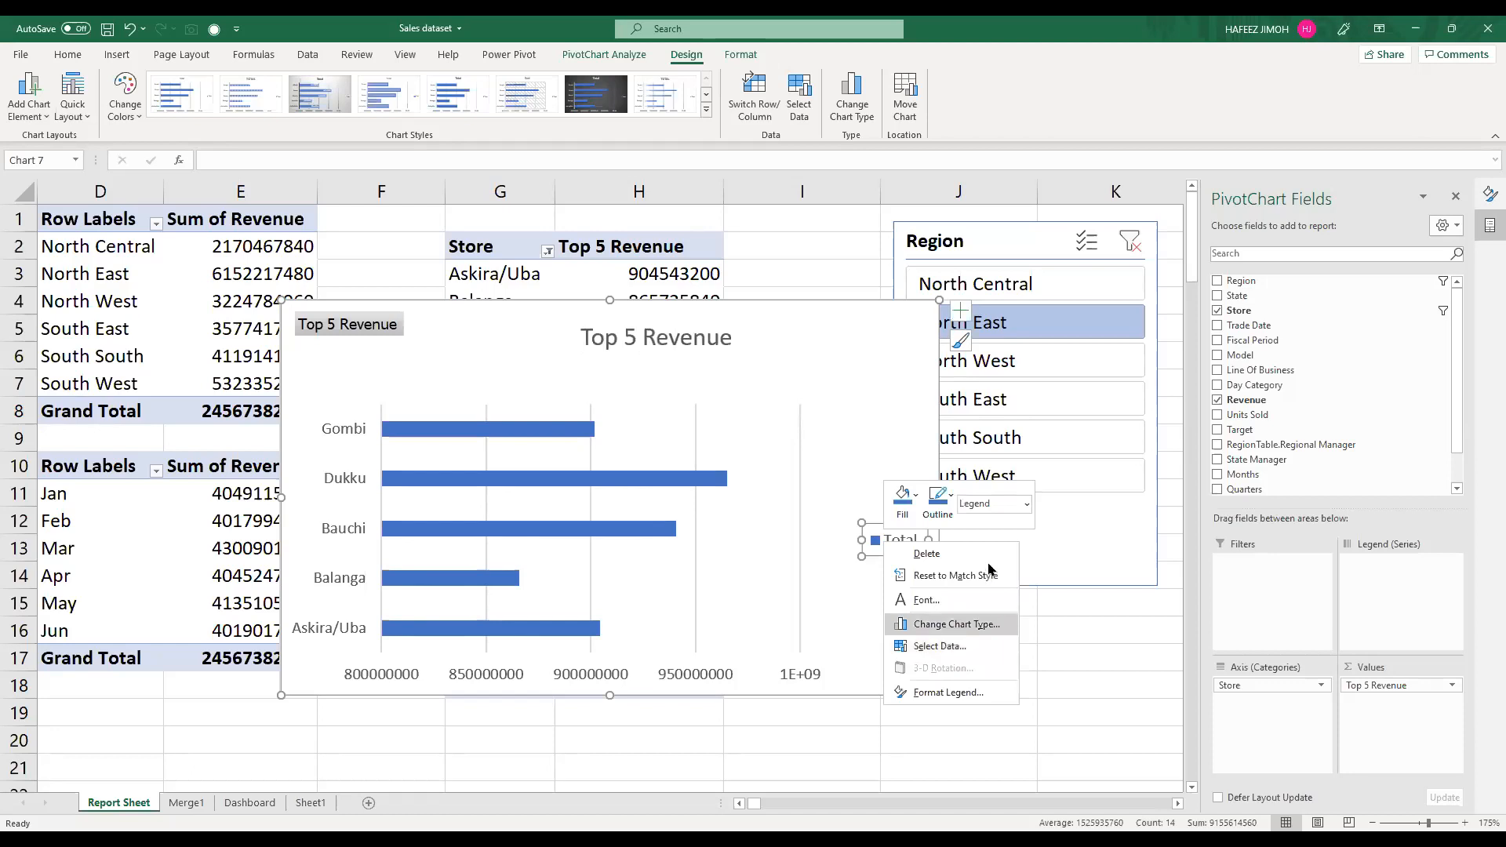
left_click(960, 311)
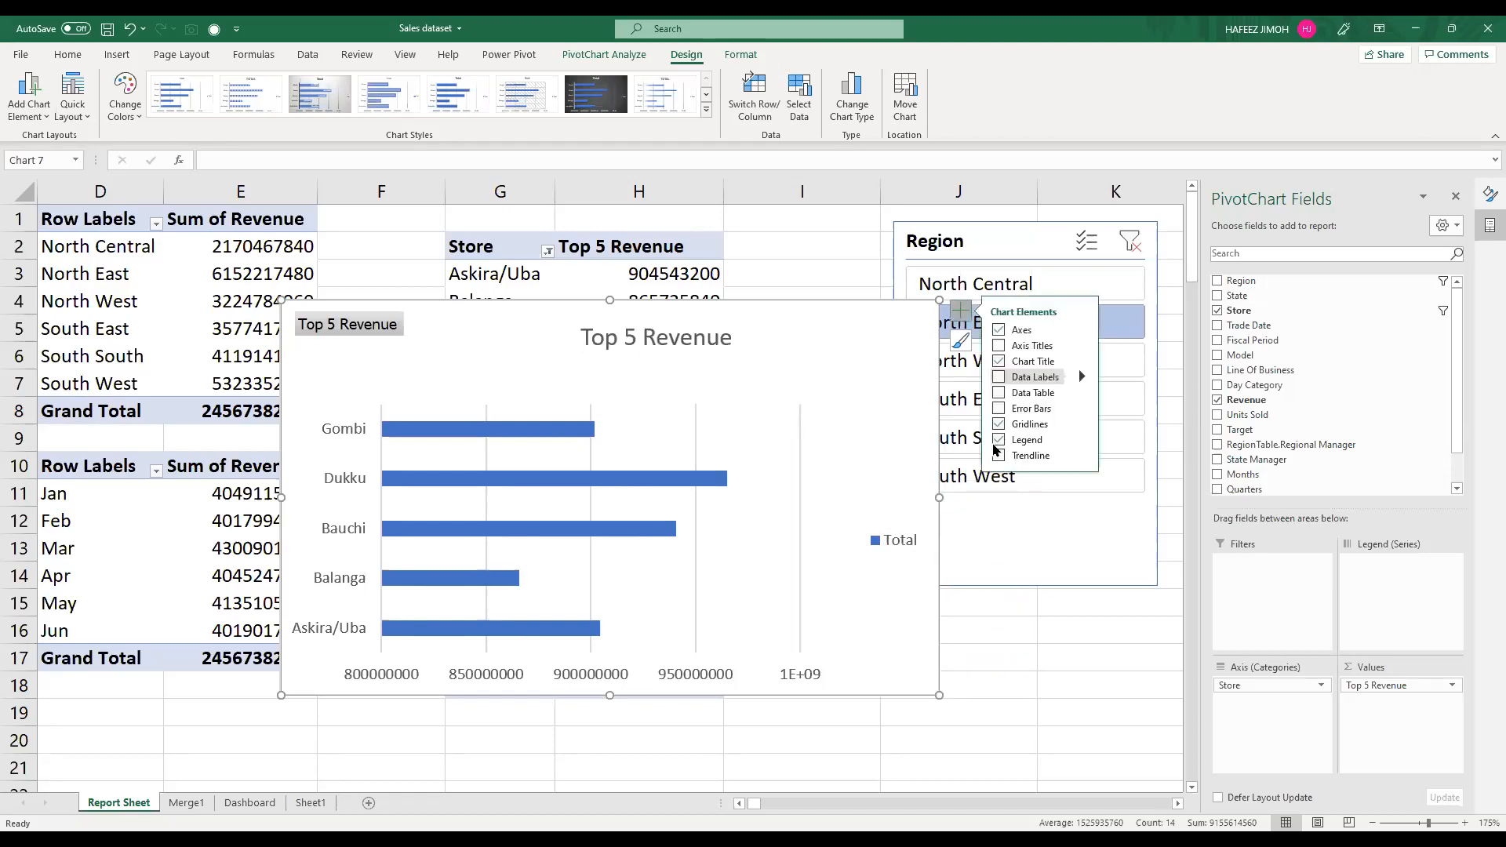
left_click(997, 441)
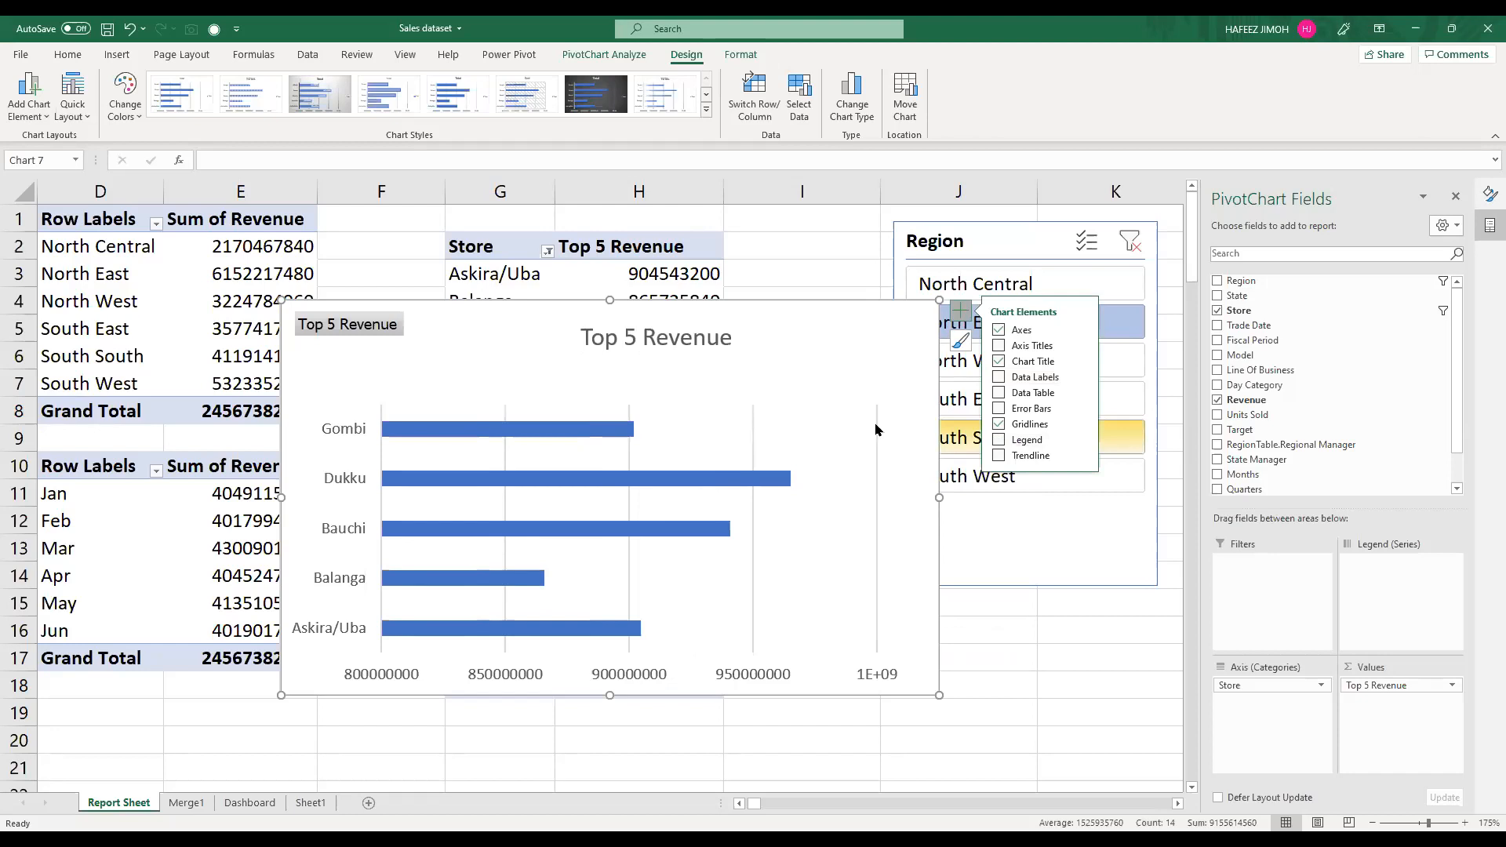
left_click(876, 430)
right_click(876, 425)
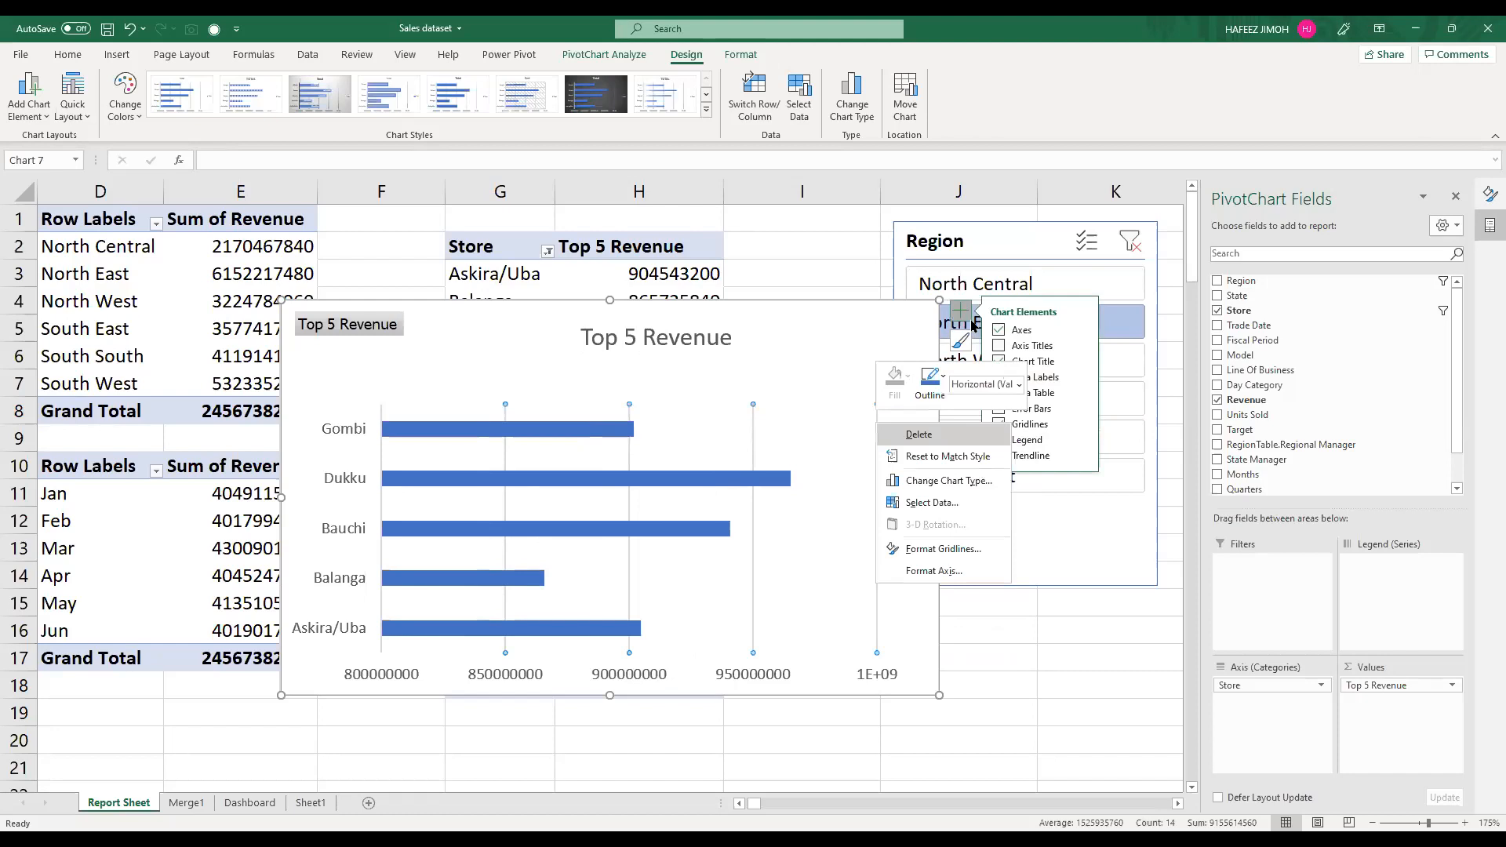
left_click(999, 427)
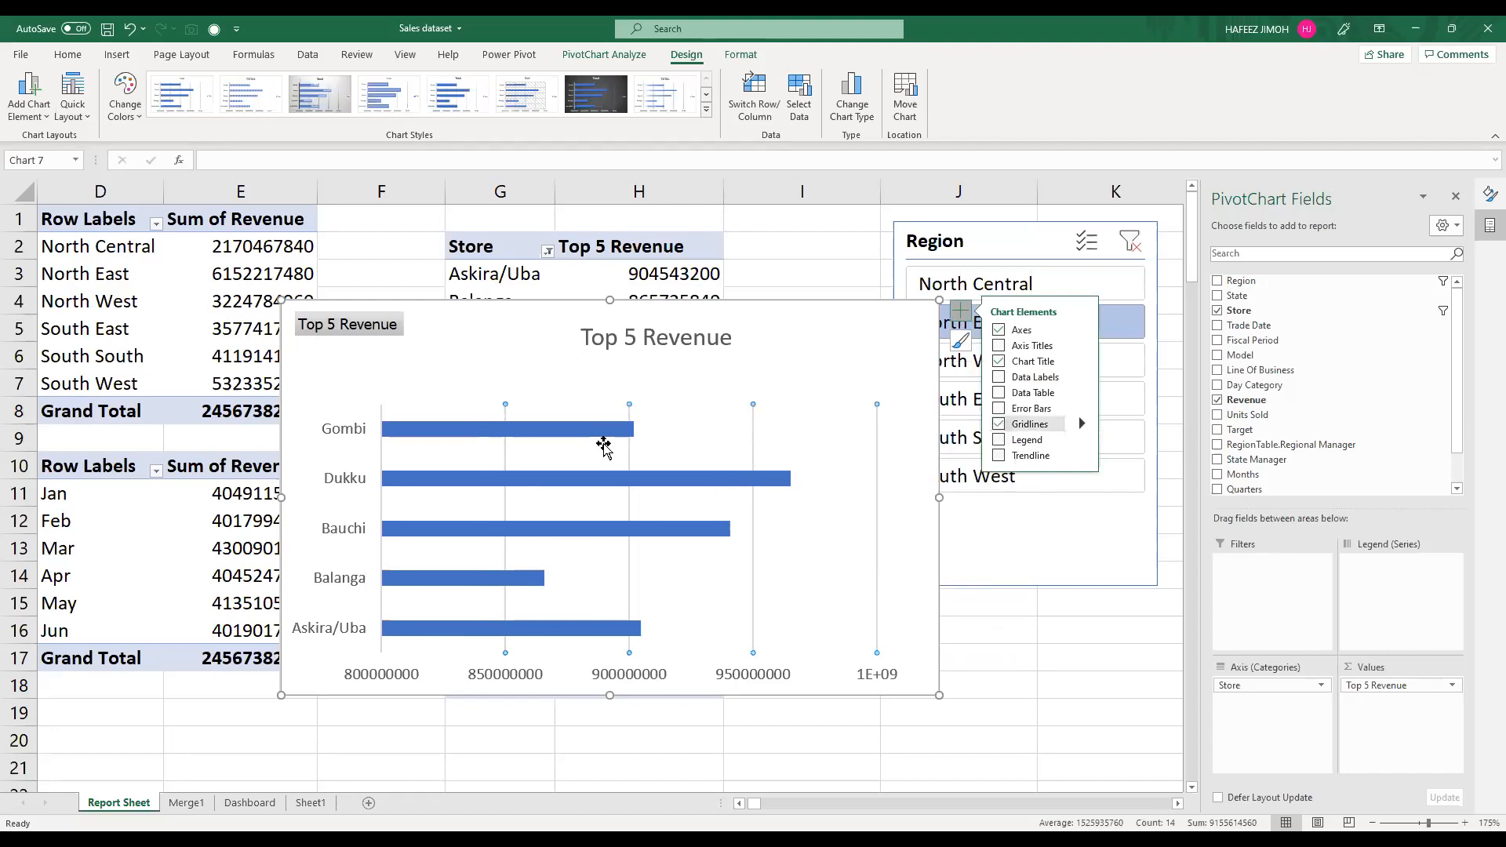
key("Delete")
Step: Move the Top 5 Revenue chart down clear of the top 5 table and check the table's Store sort and filter options
mouse_move(468, 438)
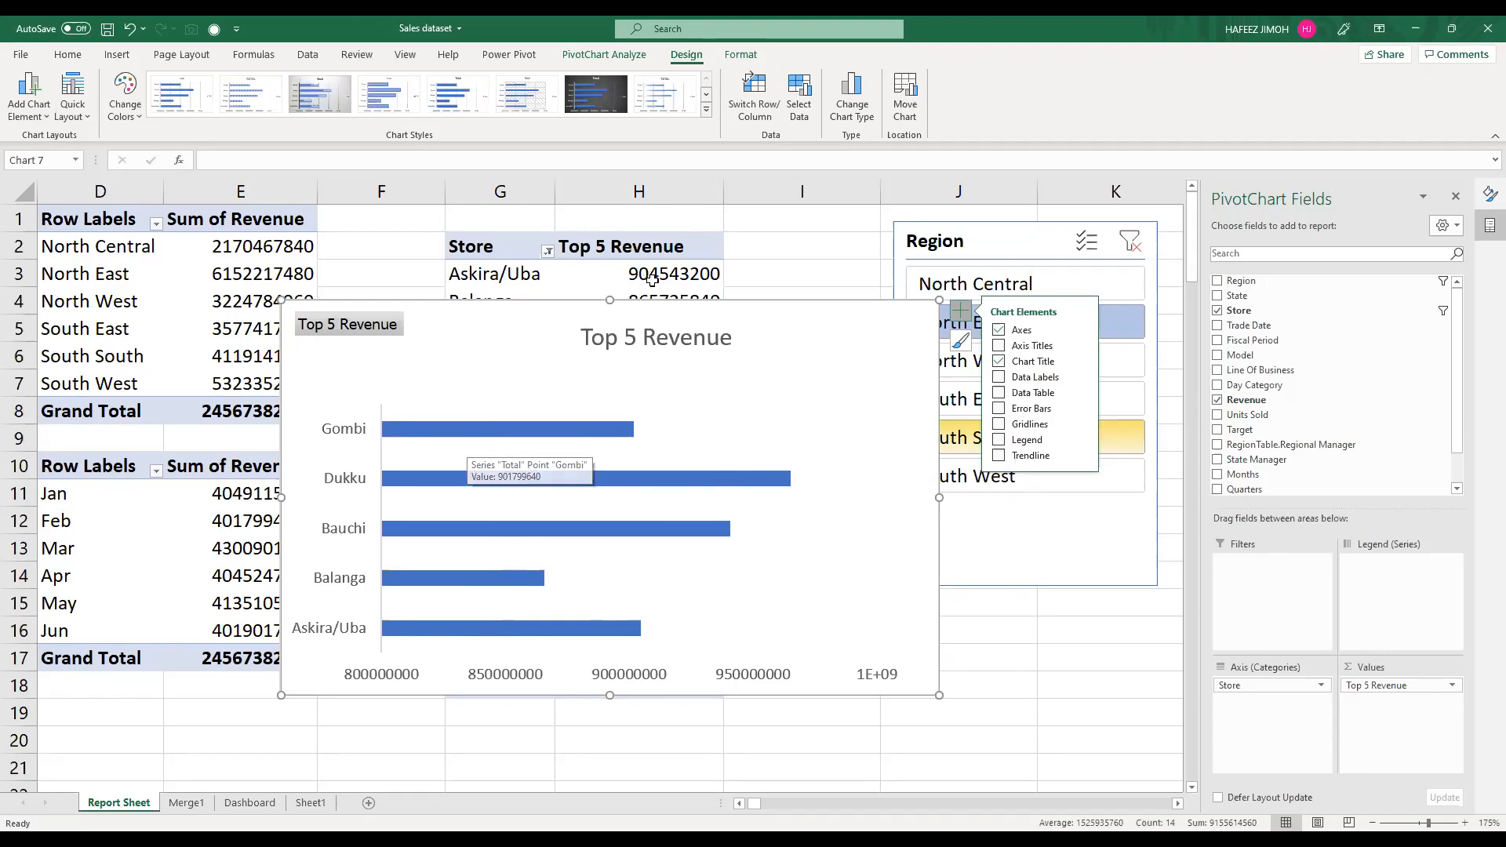
left_click(547, 251)
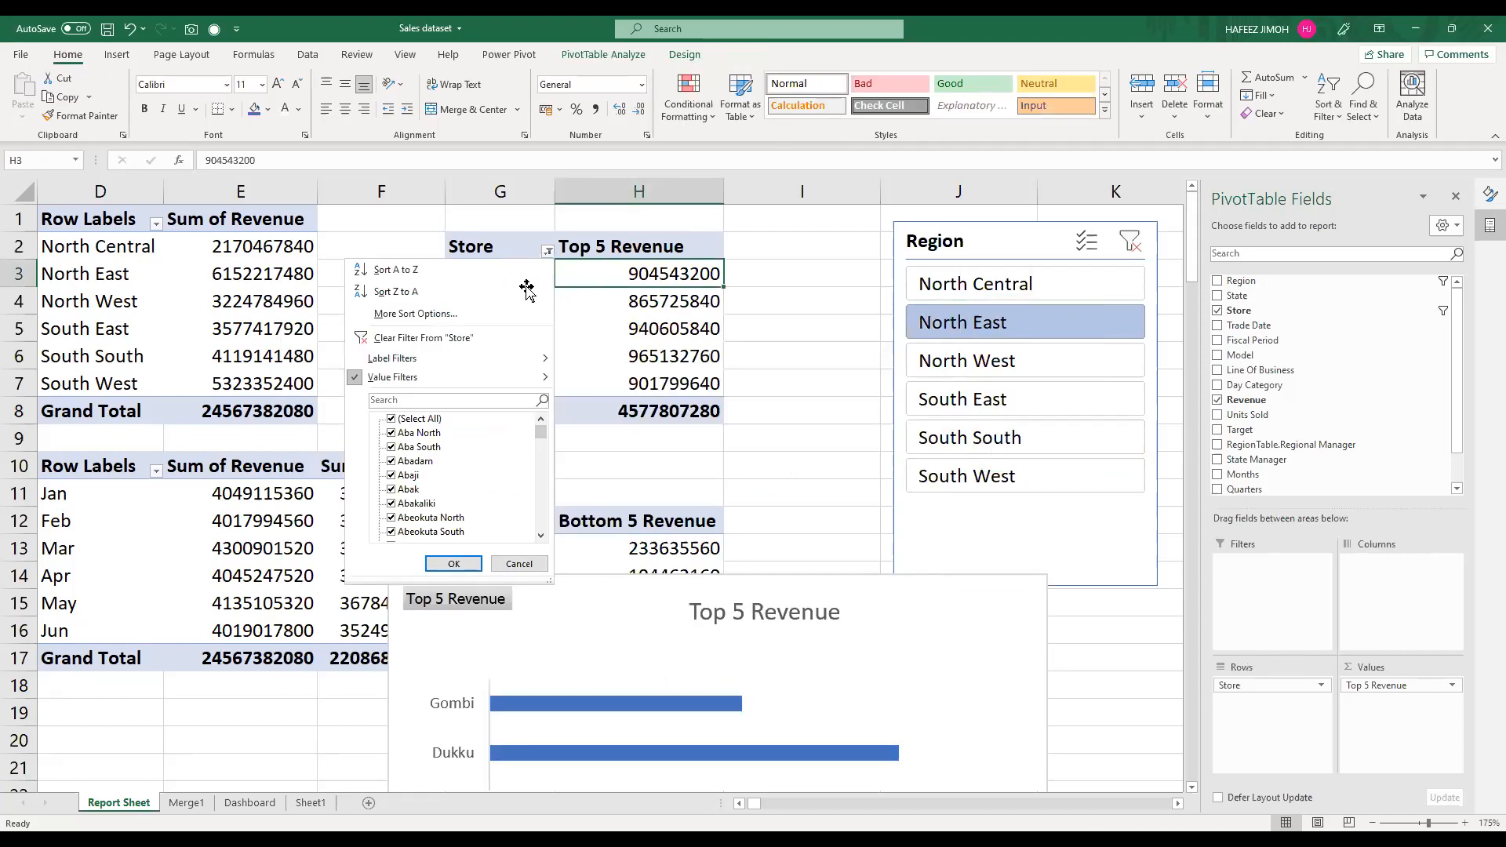
key("Escape")
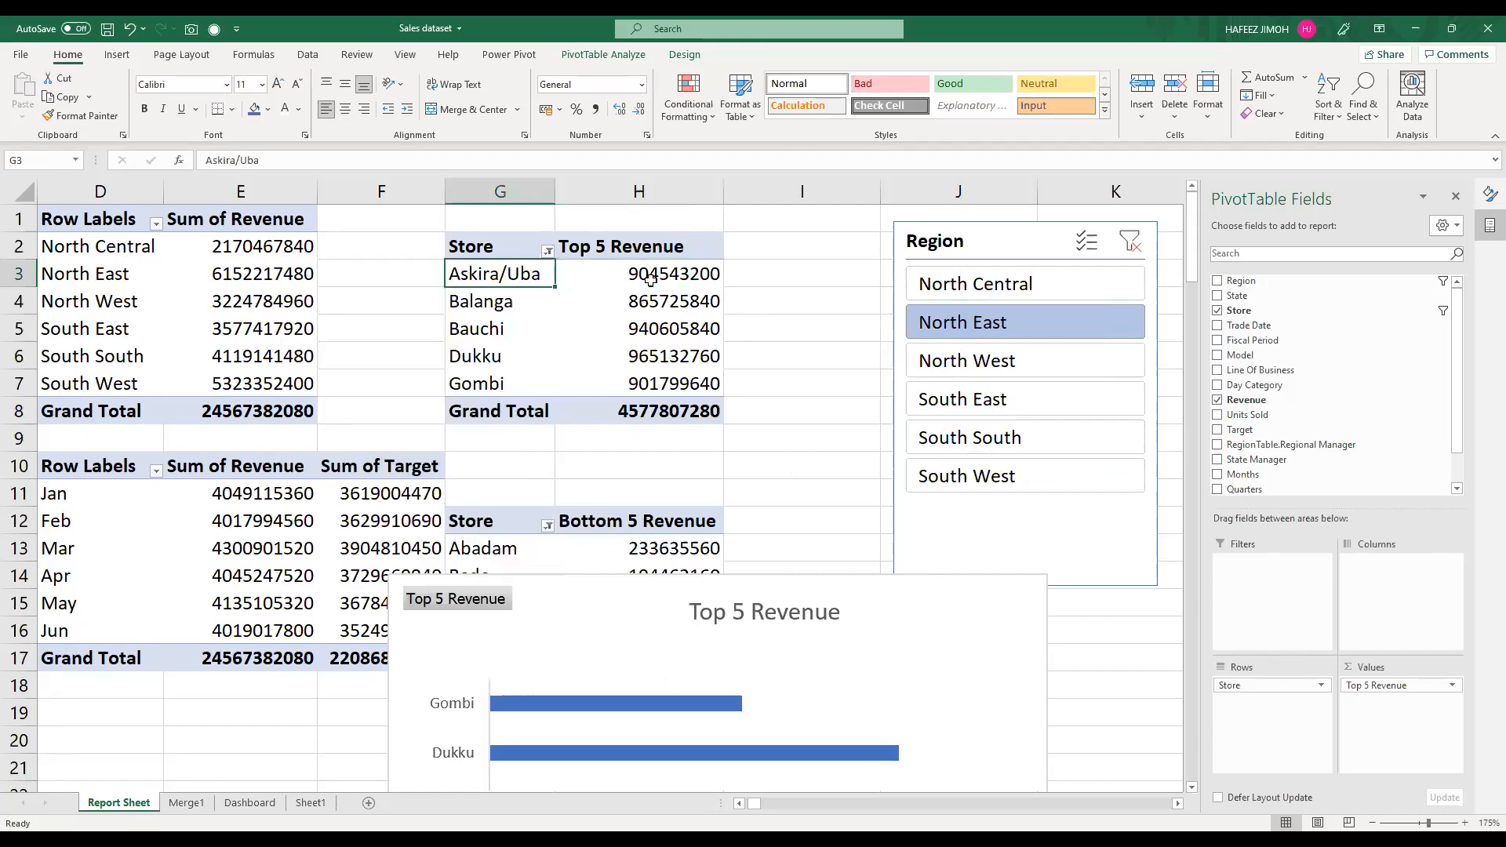
Step: Sort the Top 5 Revenue PivotTable by revenue from largest to smallest
left_click(650, 280)
right_click(650, 280)
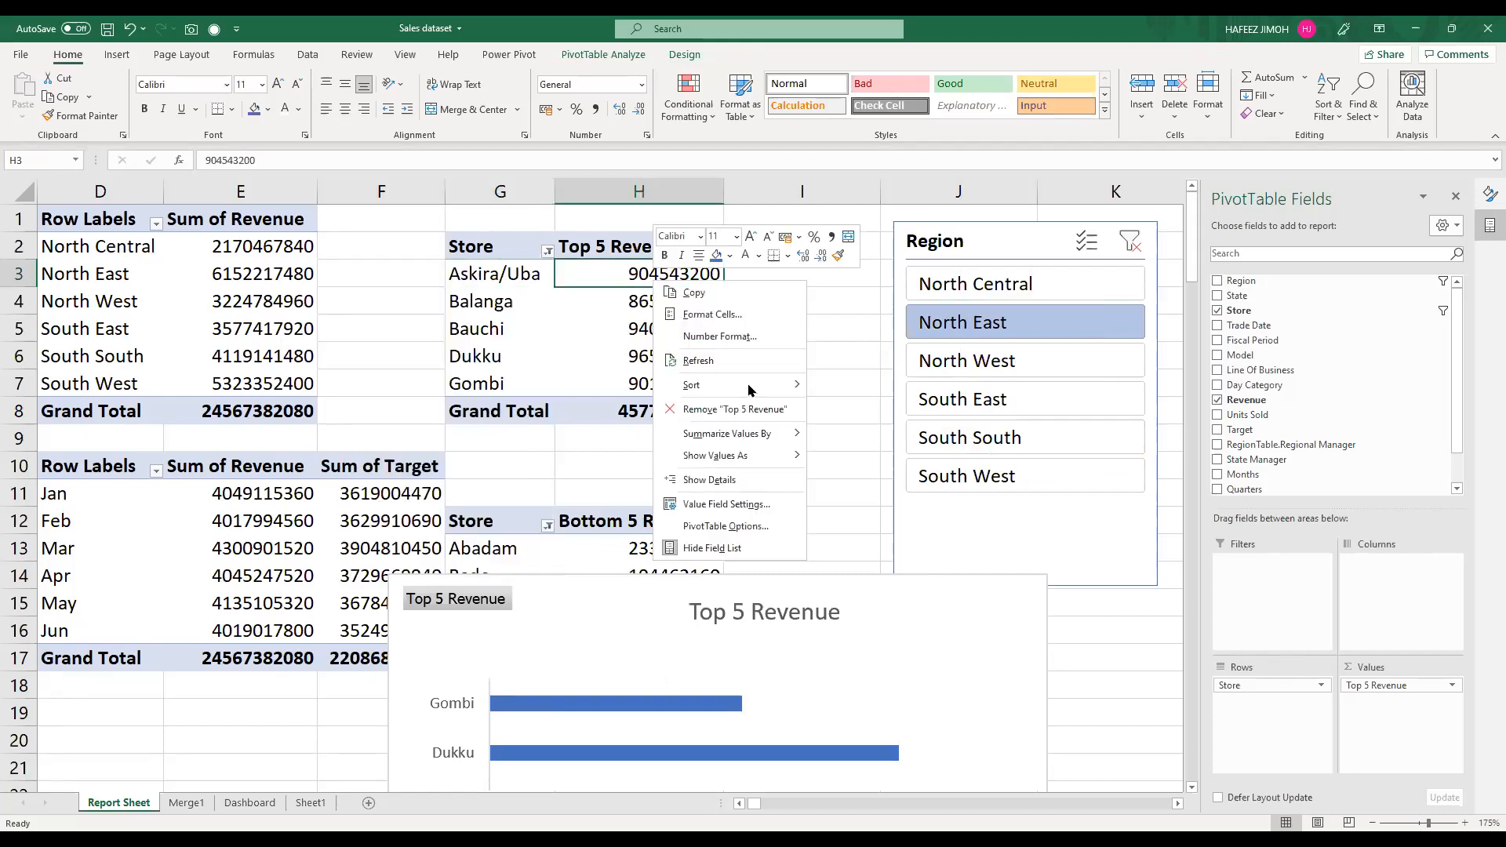
mouse_move(729, 385)
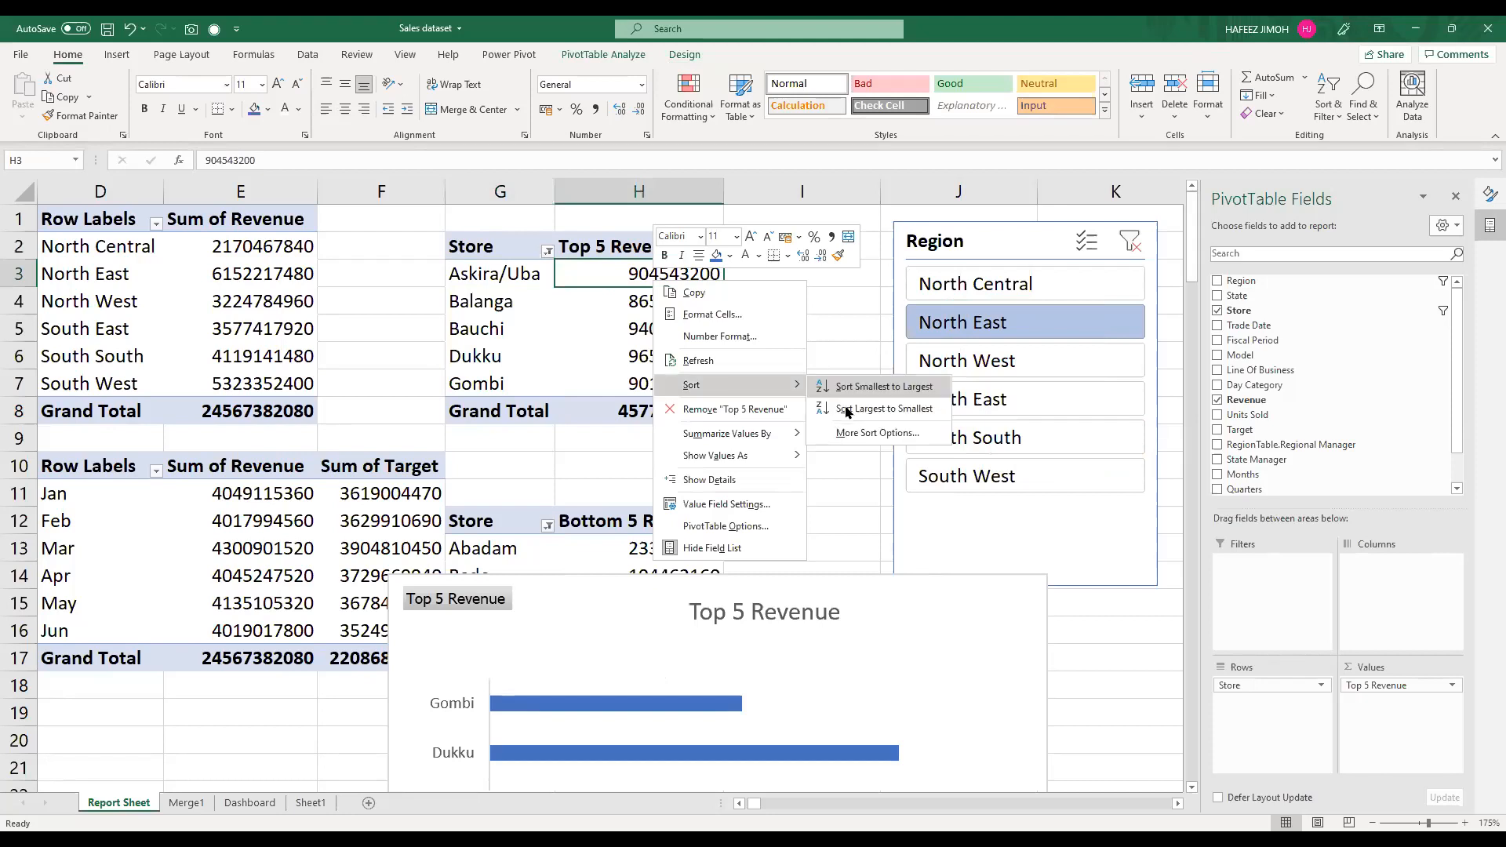
left_click(847, 408)
scroll(794, 451, "down", 2)
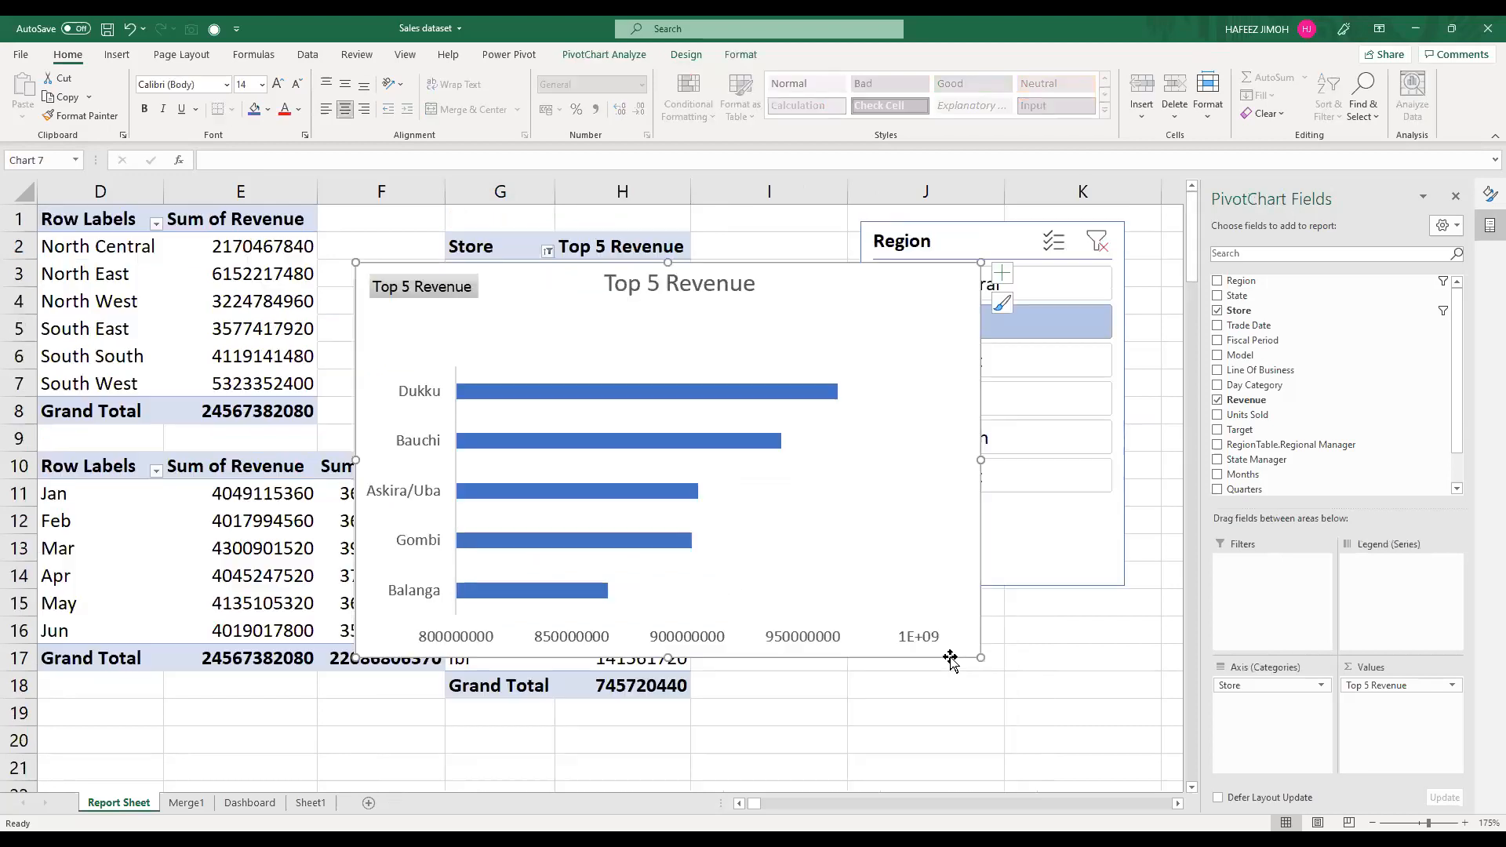
Step: Shrink the Top 5 Revenue chart and stretch its plot area upward toward the title
left_click_drag(978, 657, 810, 639)
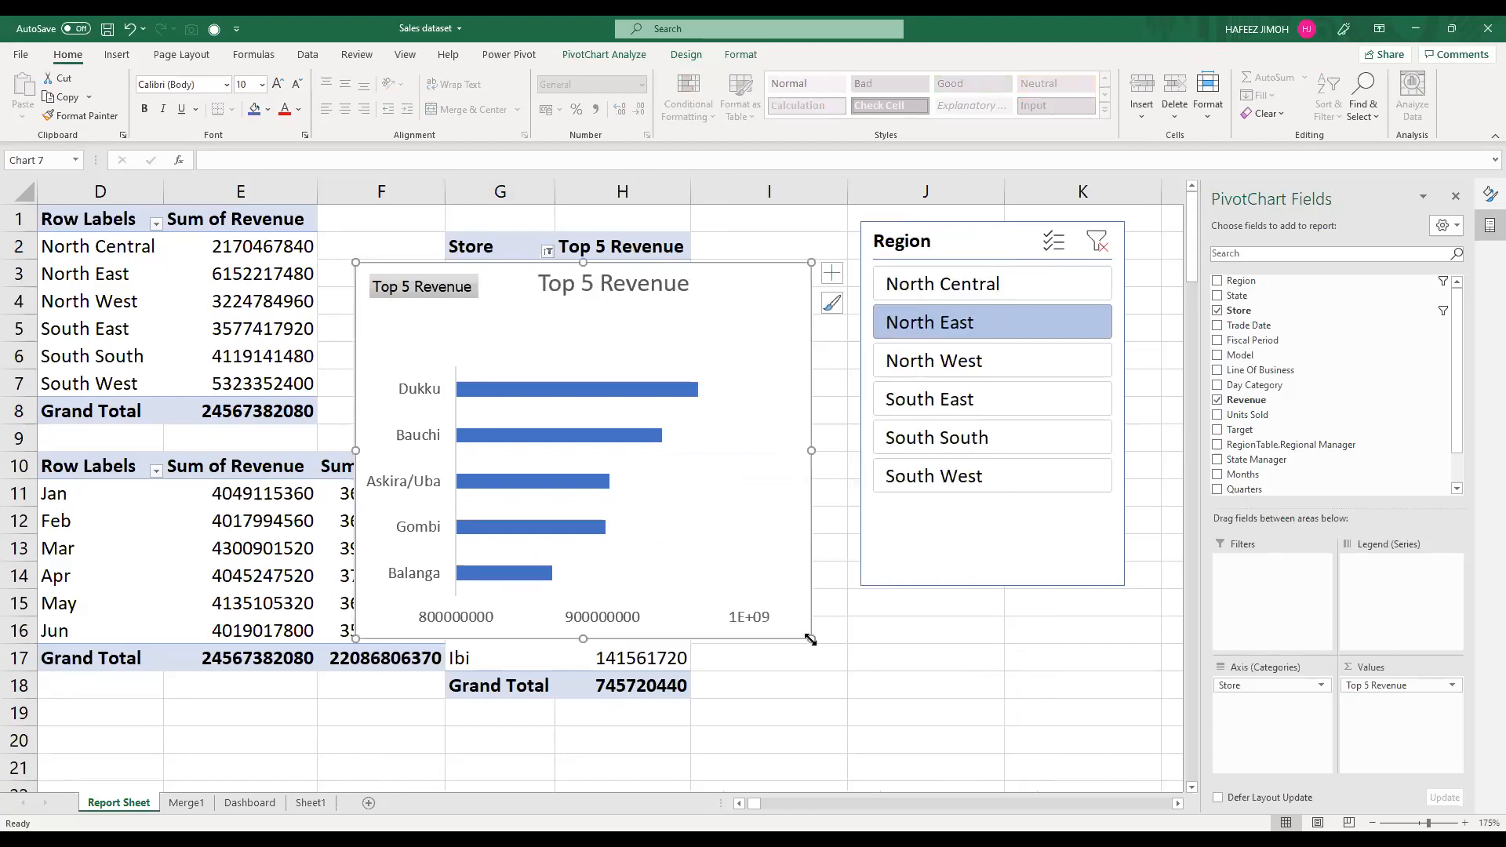
left_click(590, 366)
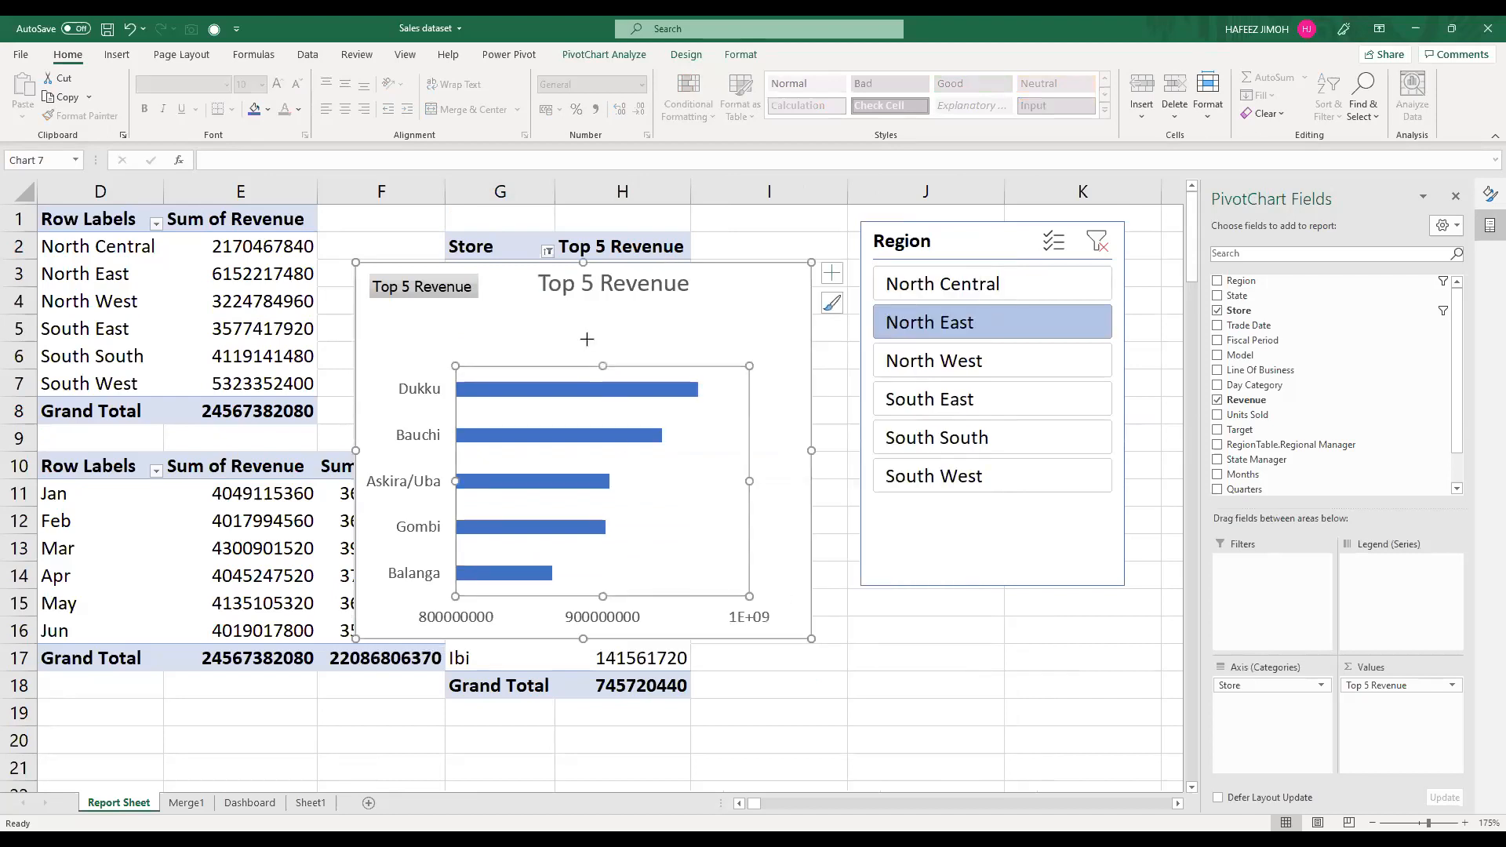
left_click_drag(583, 325, 584, 325)
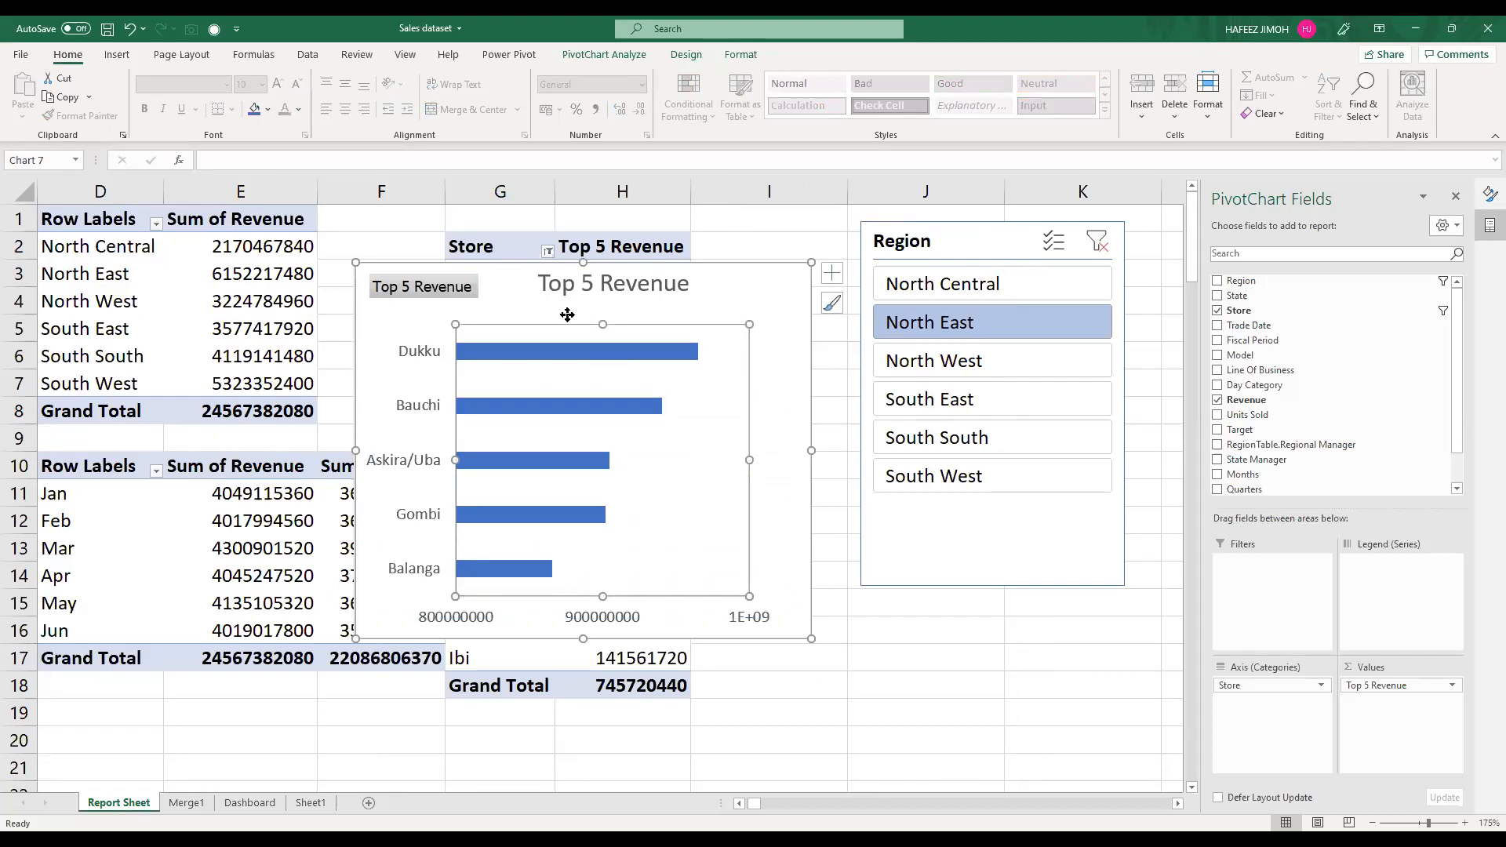
Step: Hide the value field buttons on the Top 5 Revenue chart and extend the plot area up to just below the title
left_click(454, 291)
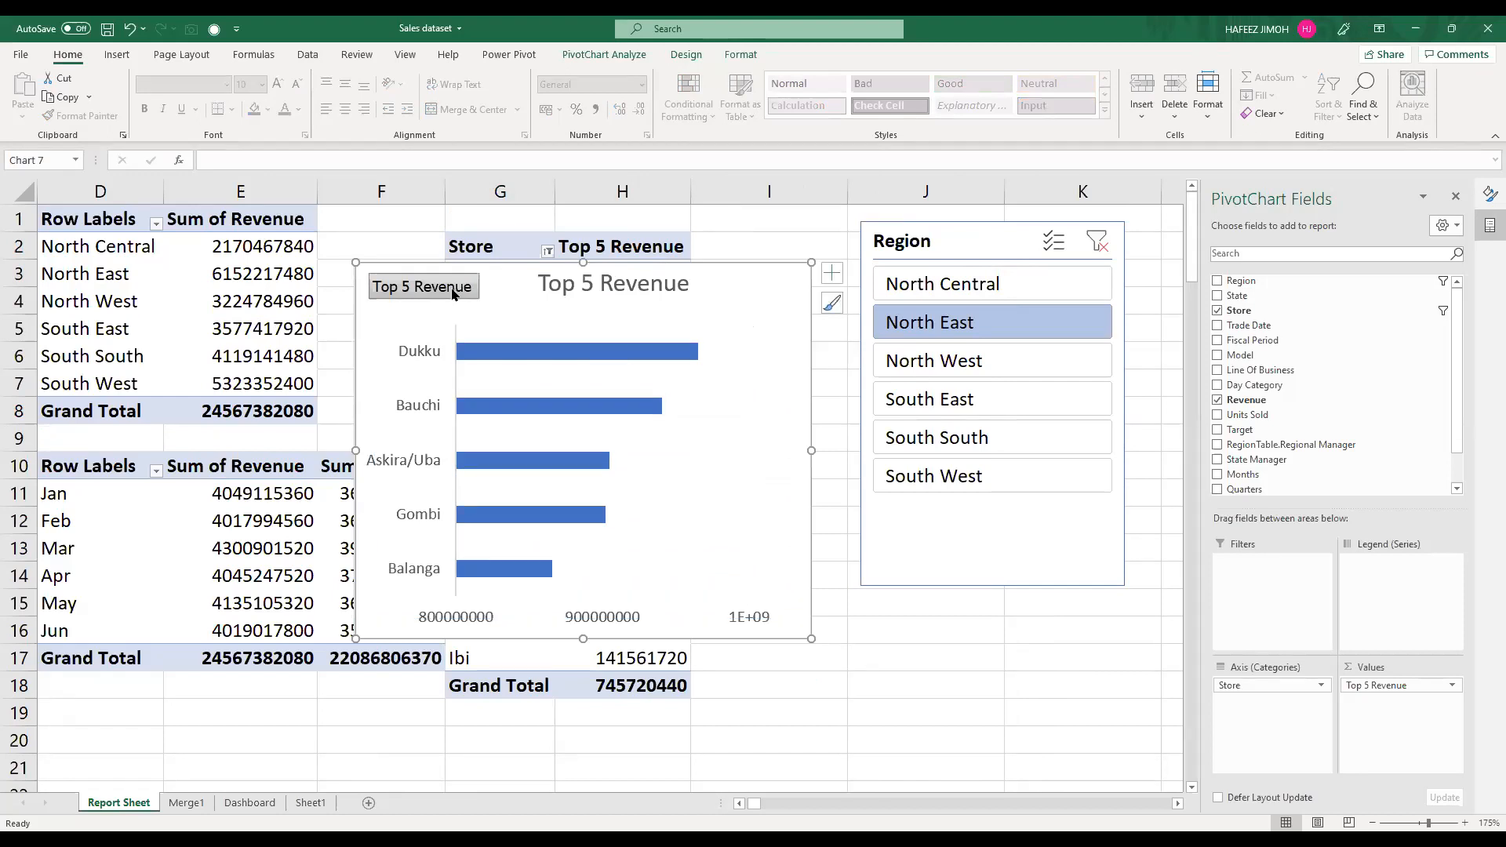
right_click(453, 293)
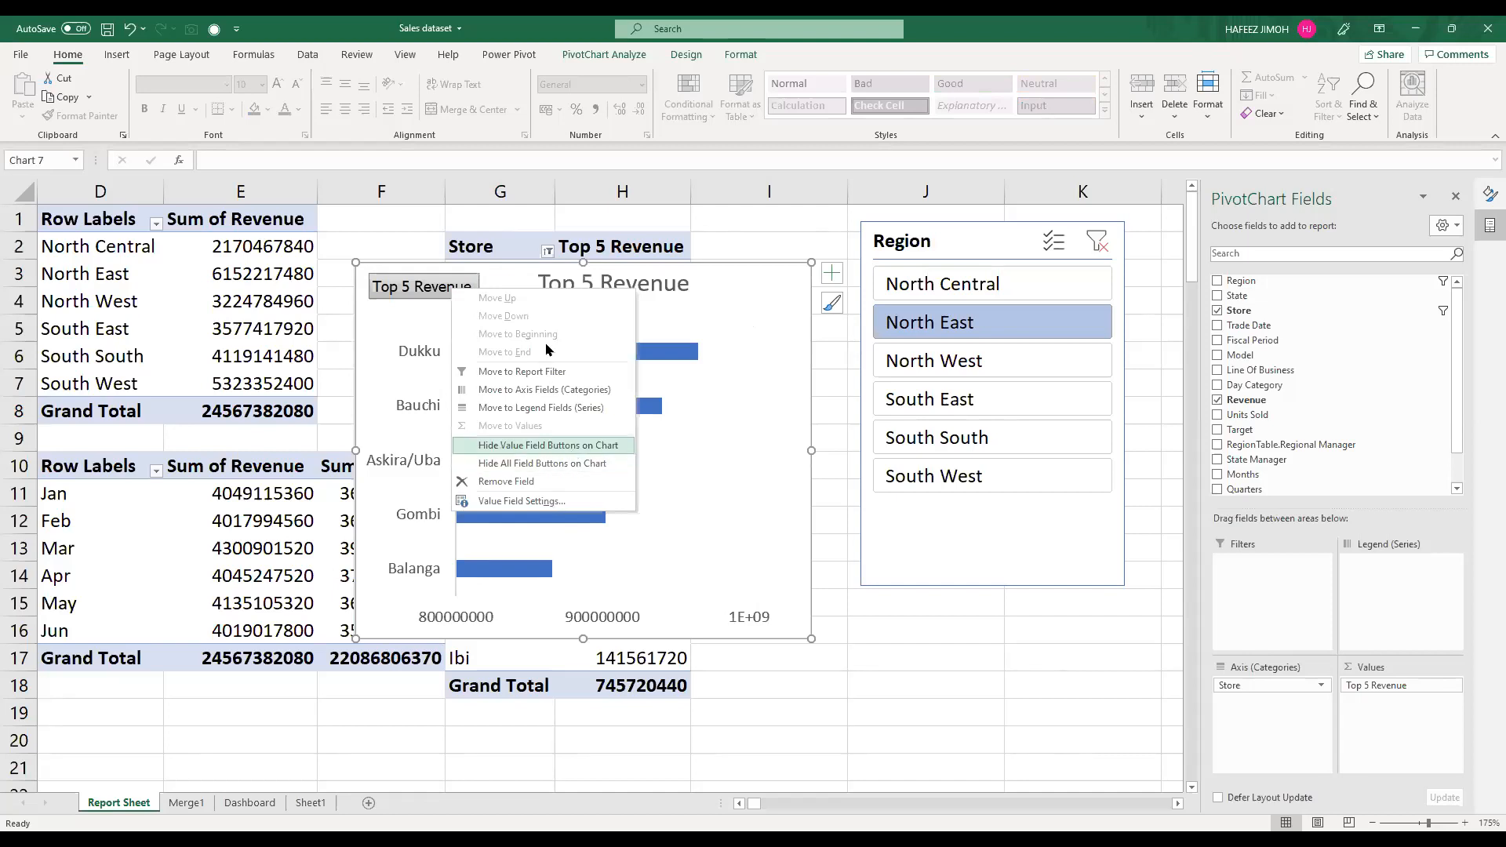
left_click(455, 322)
left_click_drag(454, 323, 456, 300)
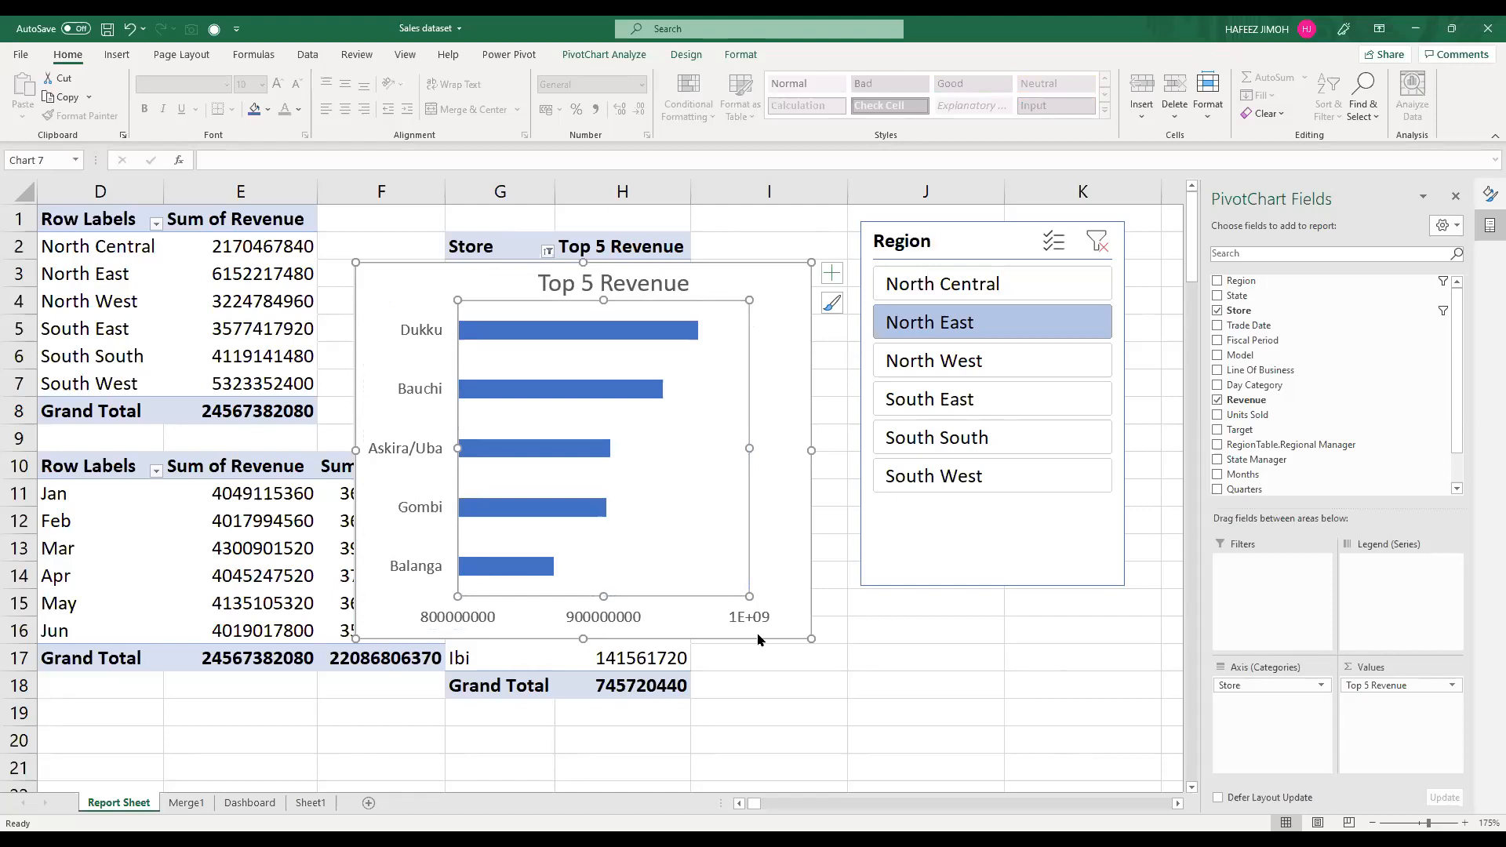
Step: Thicken the bars of the Top 5 Revenue chart by setting the data series gap width to 59%
mouse_move(633, 342)
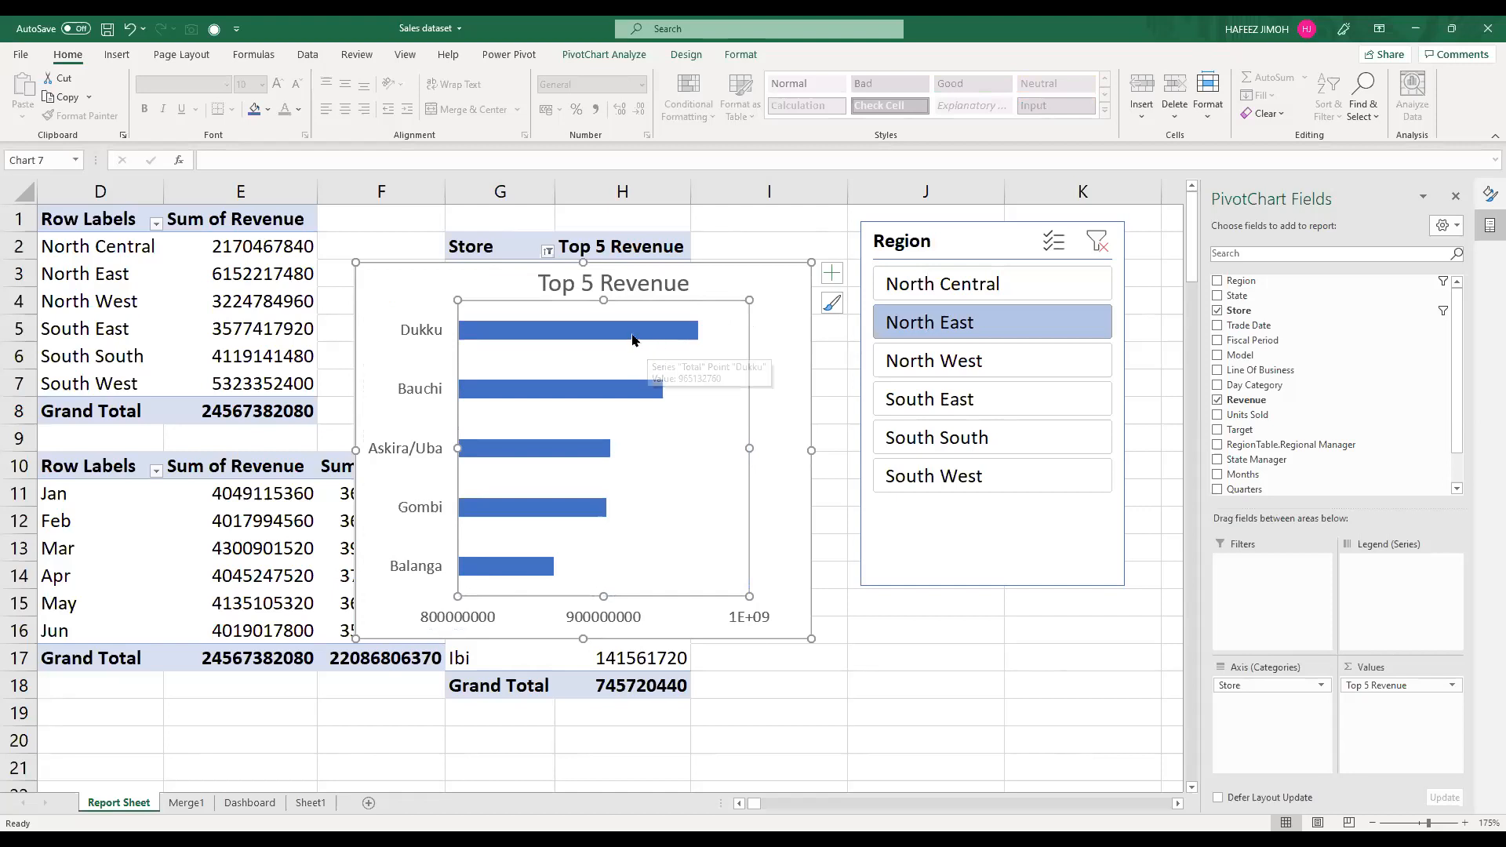
left_click(633, 340)
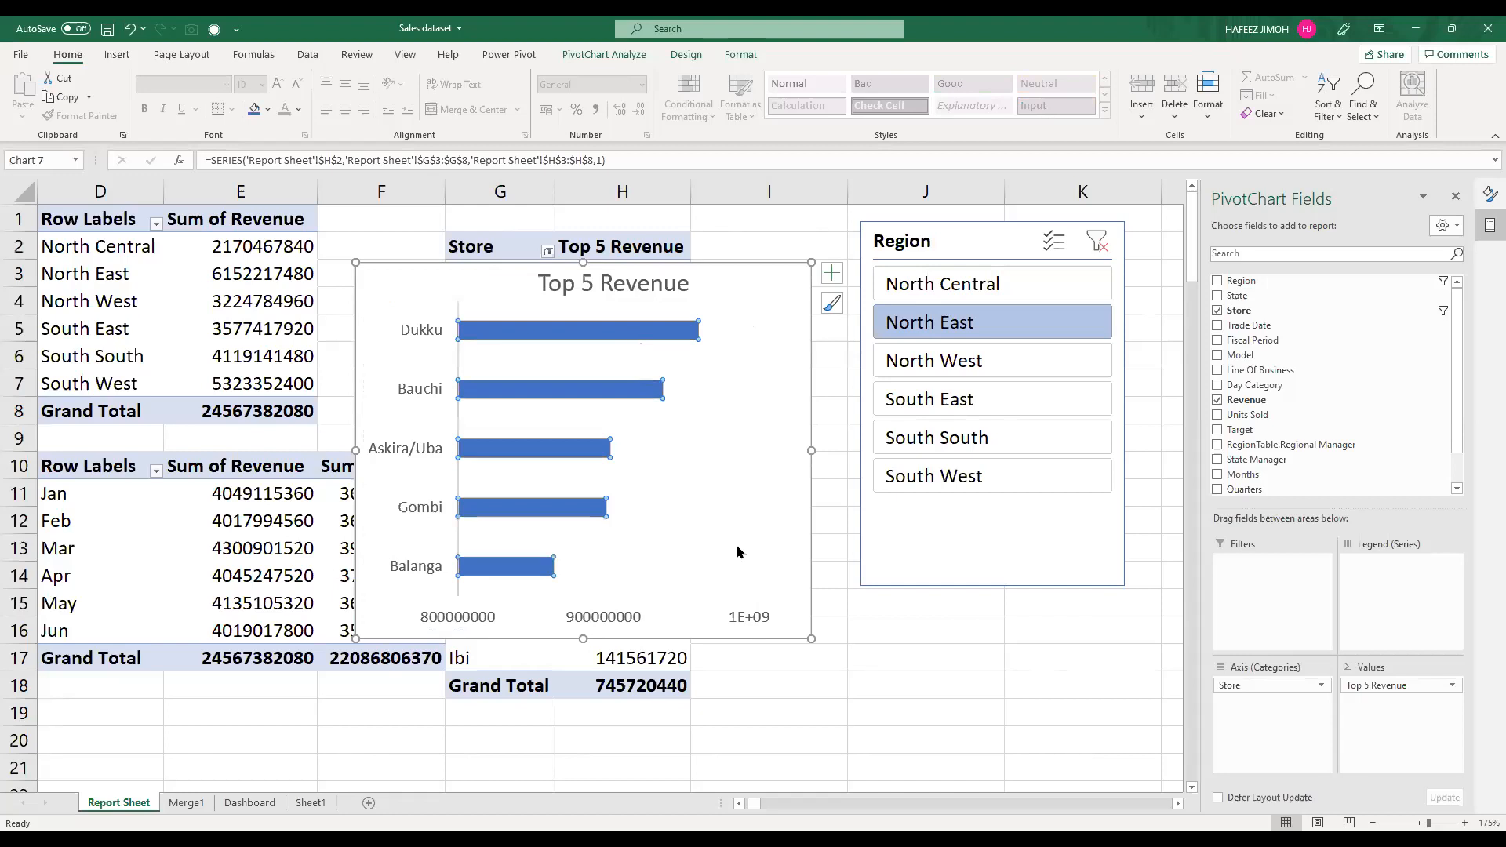
key("shift+F10")
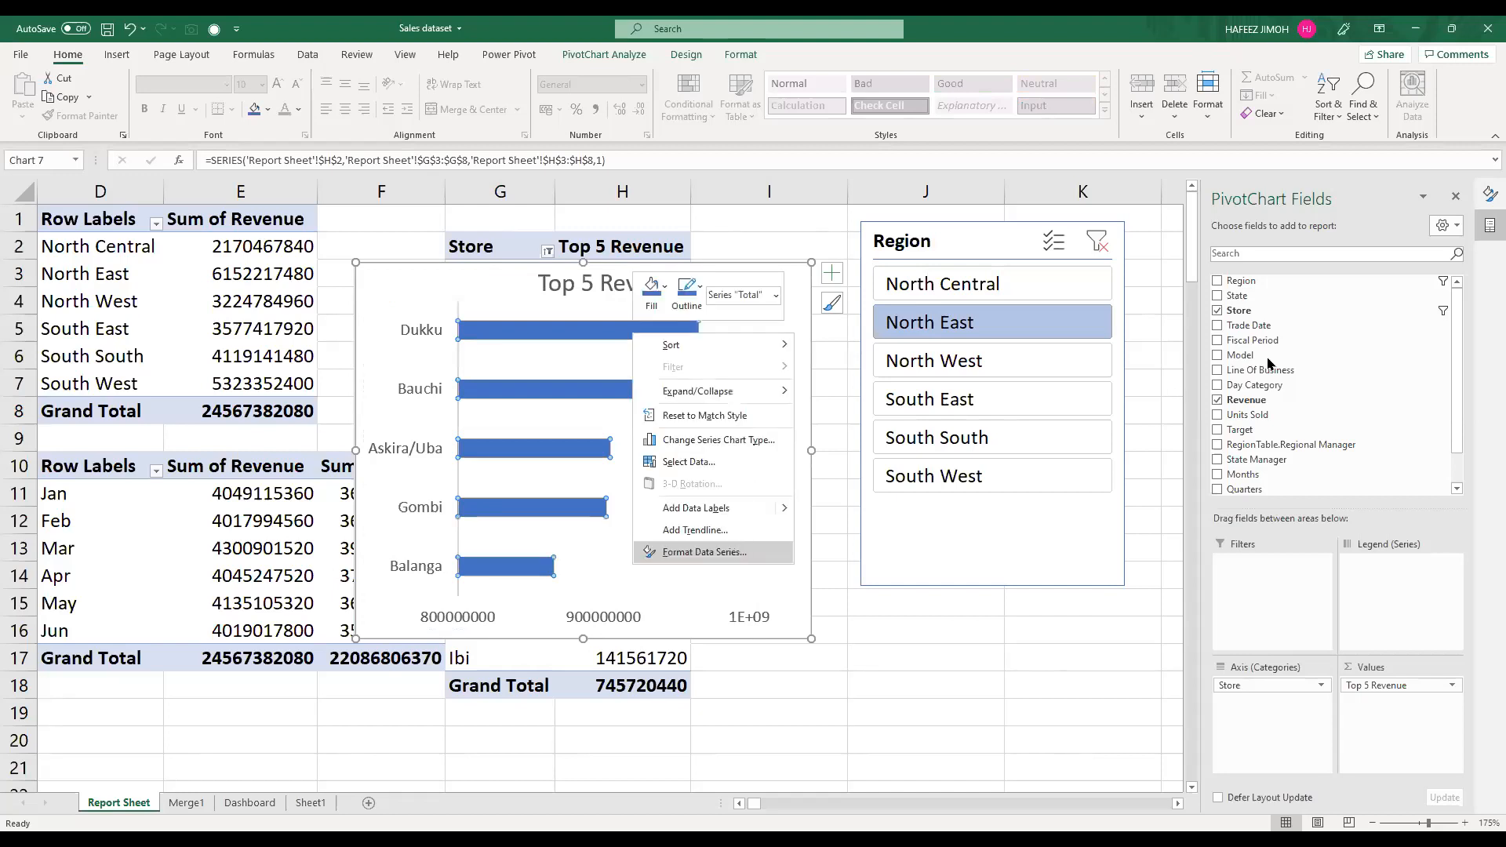
key("Return")
left_click(1306, 251)
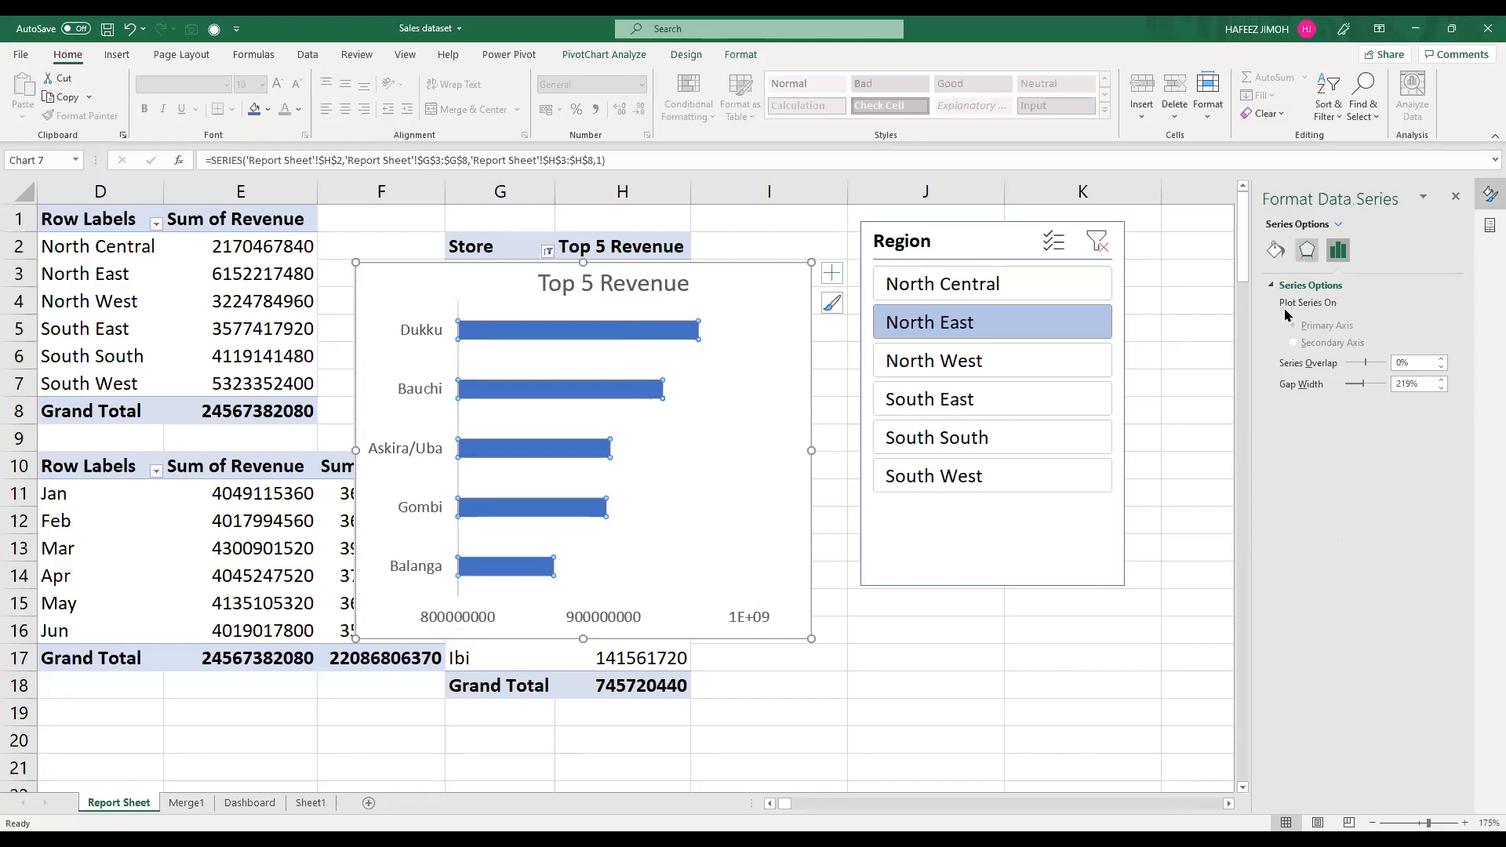
left_click(1338, 251)
left_click_drag(1364, 384, 1349, 385)
left_click(1346, 383)
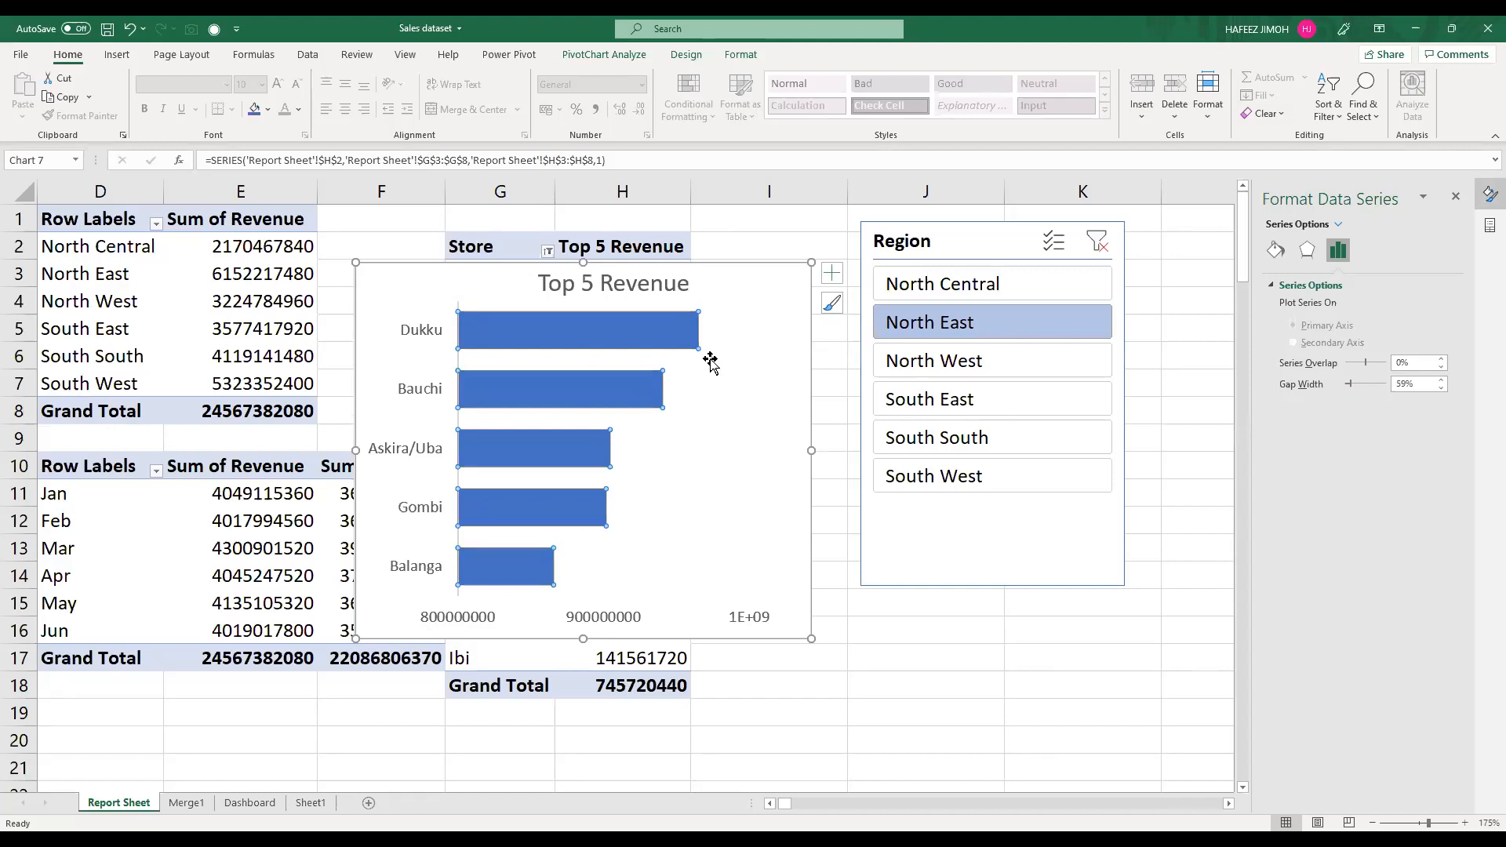
Step: Shrink the Top 5 Revenue chart to about 5.83 cm high by 8.18 cm wide and move it to the Dashboard sheet
left_click_drag(808, 639, 771, 556)
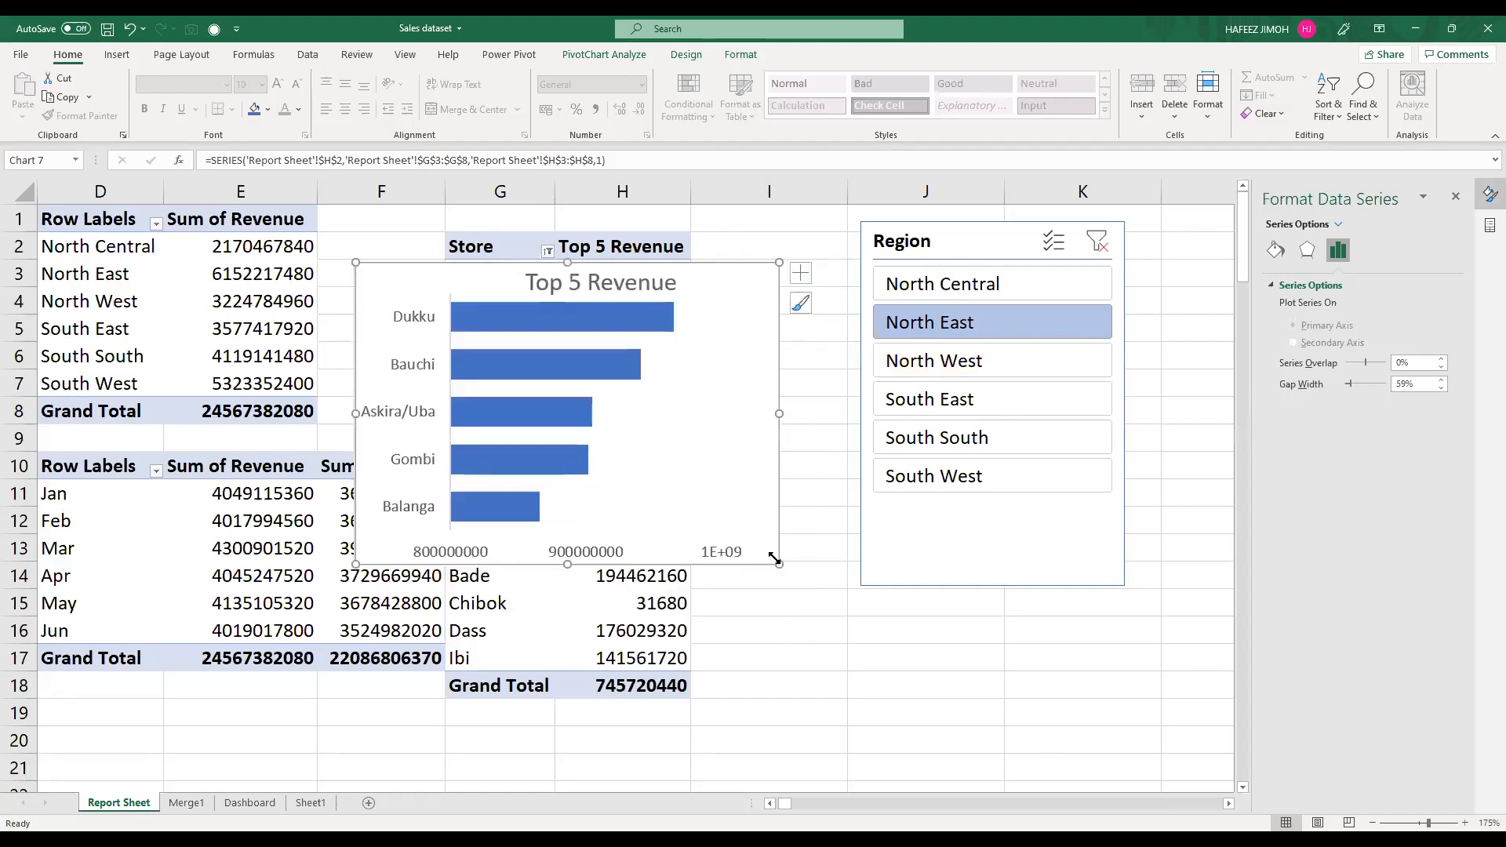
left_click(706, 453)
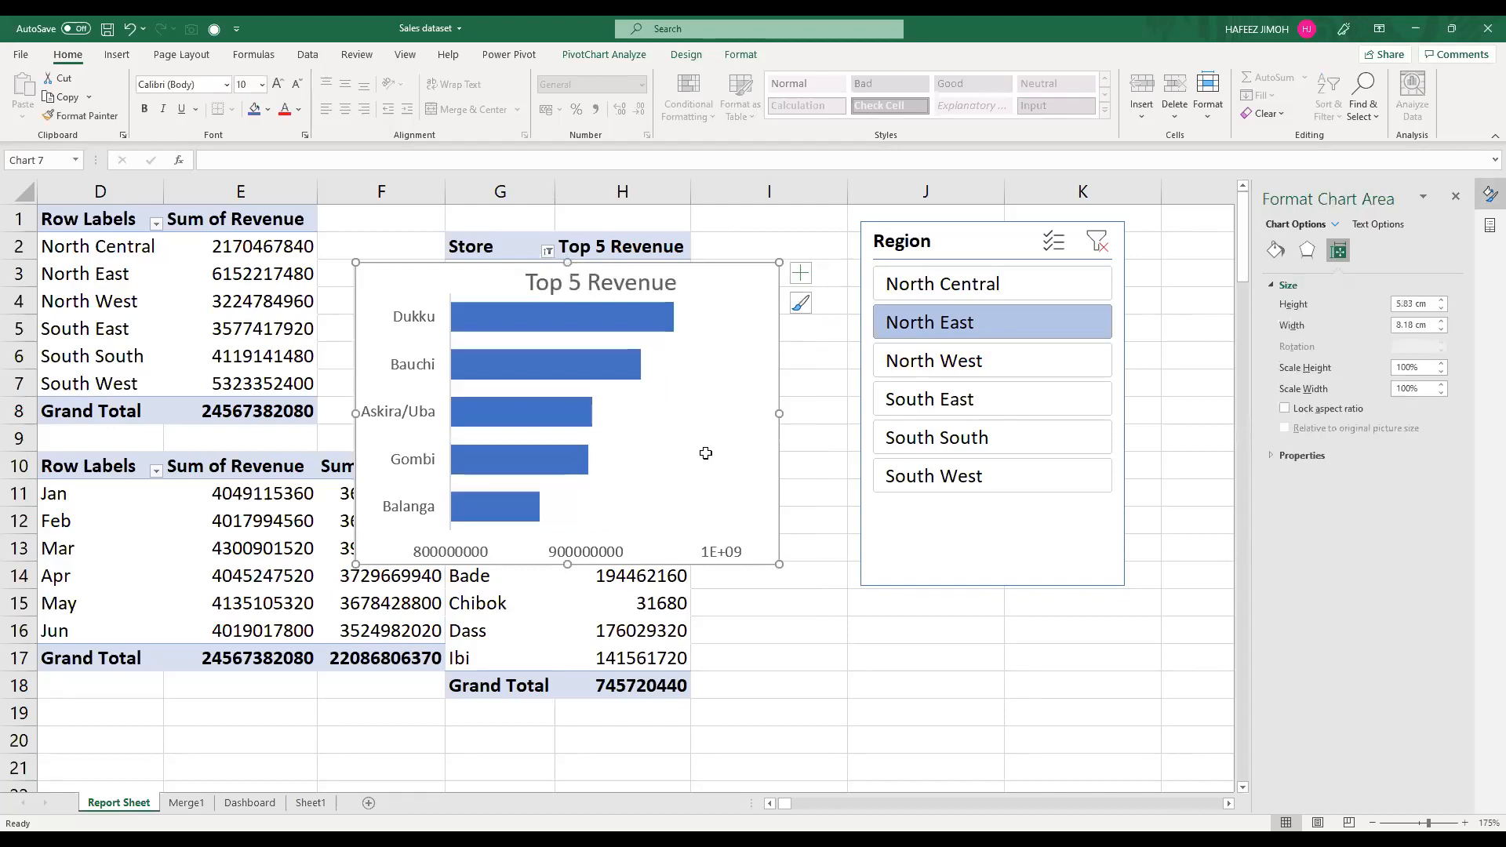
key("ctrl+x")
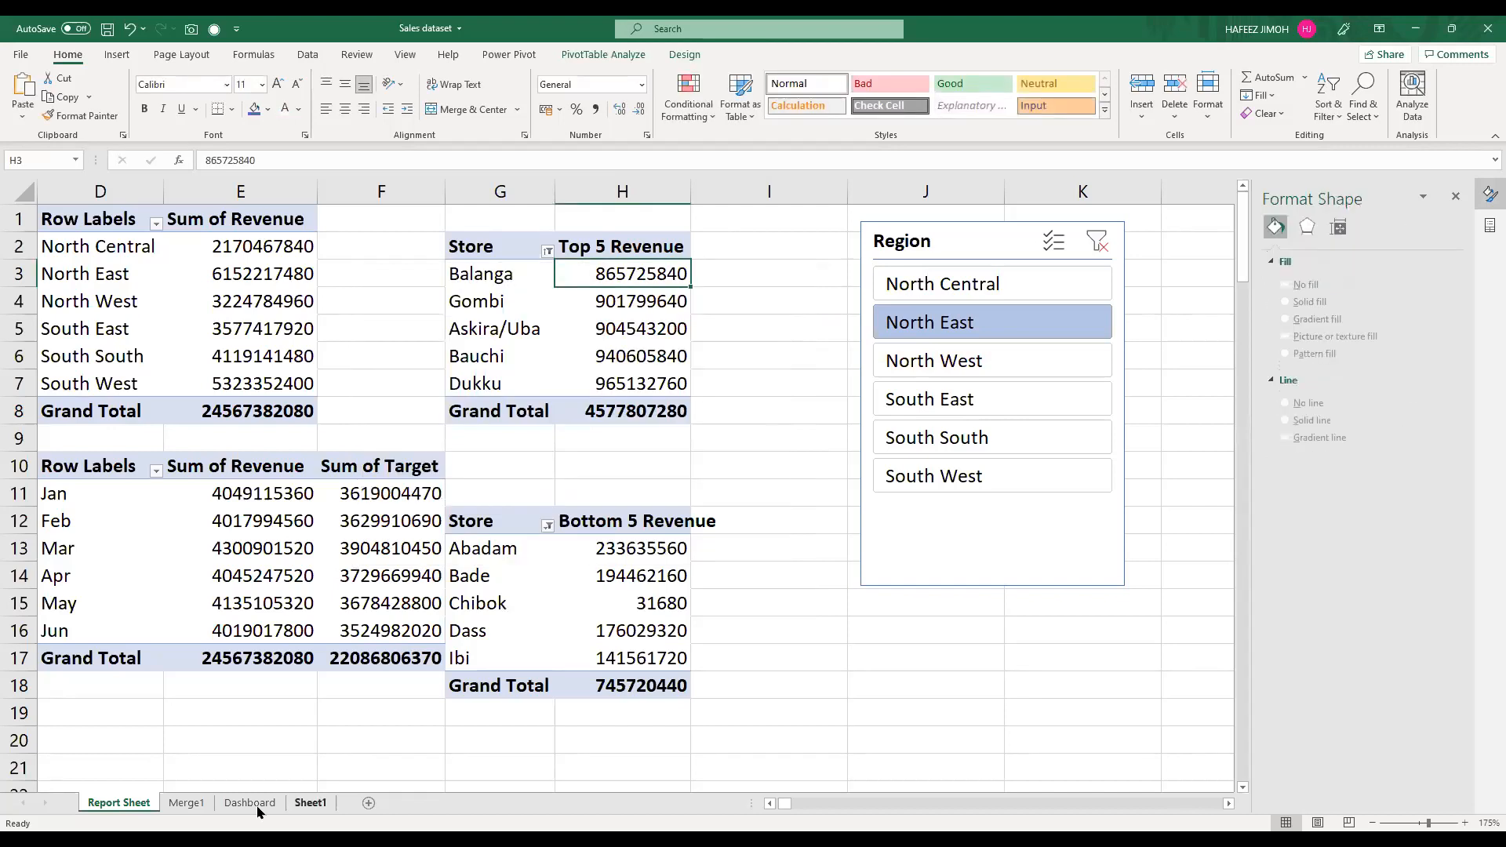
left_click(249, 802)
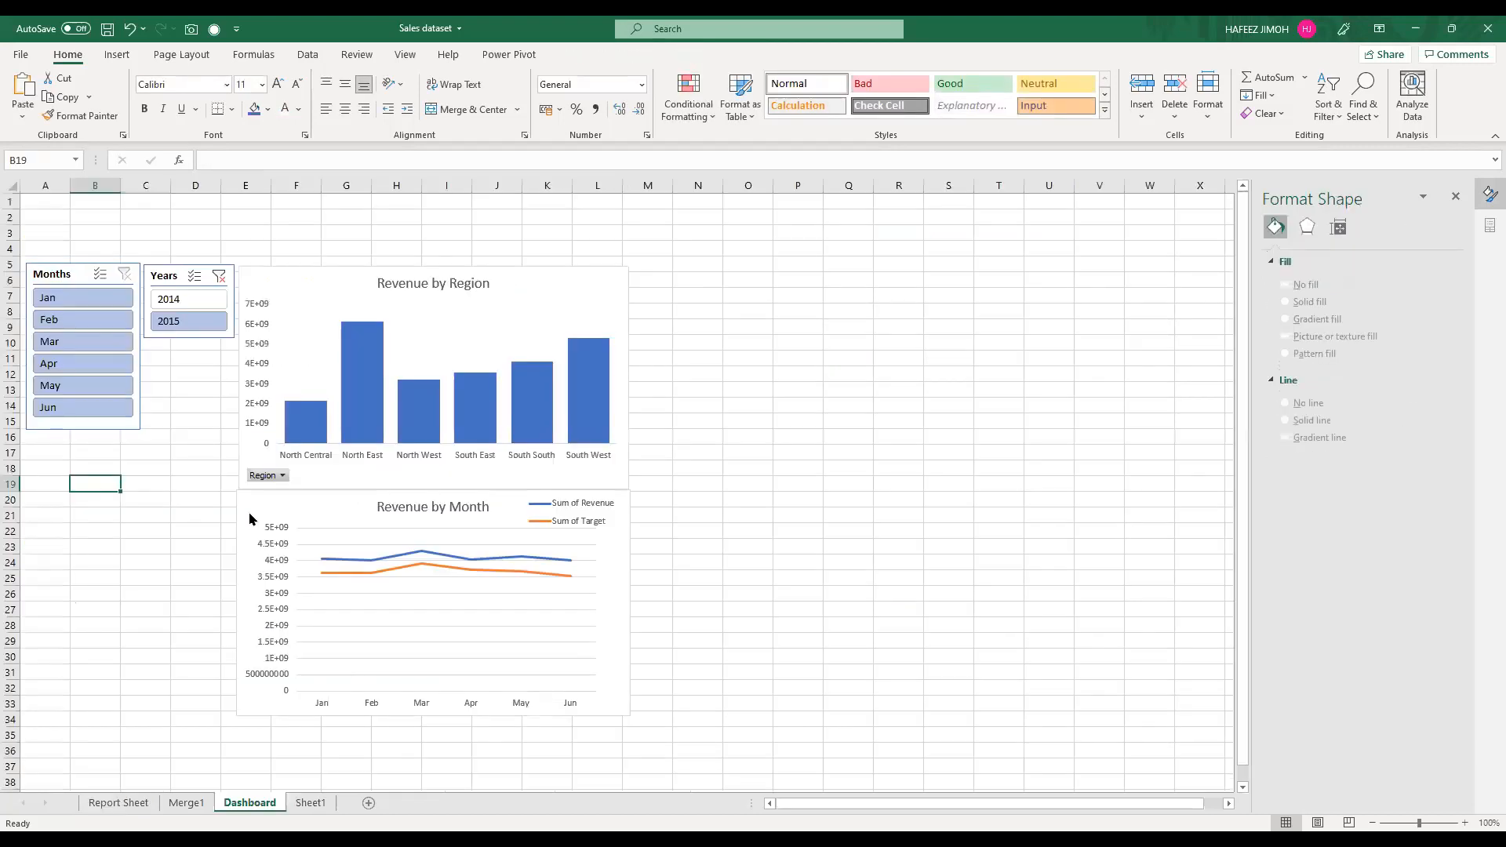
key("ctrl+v")
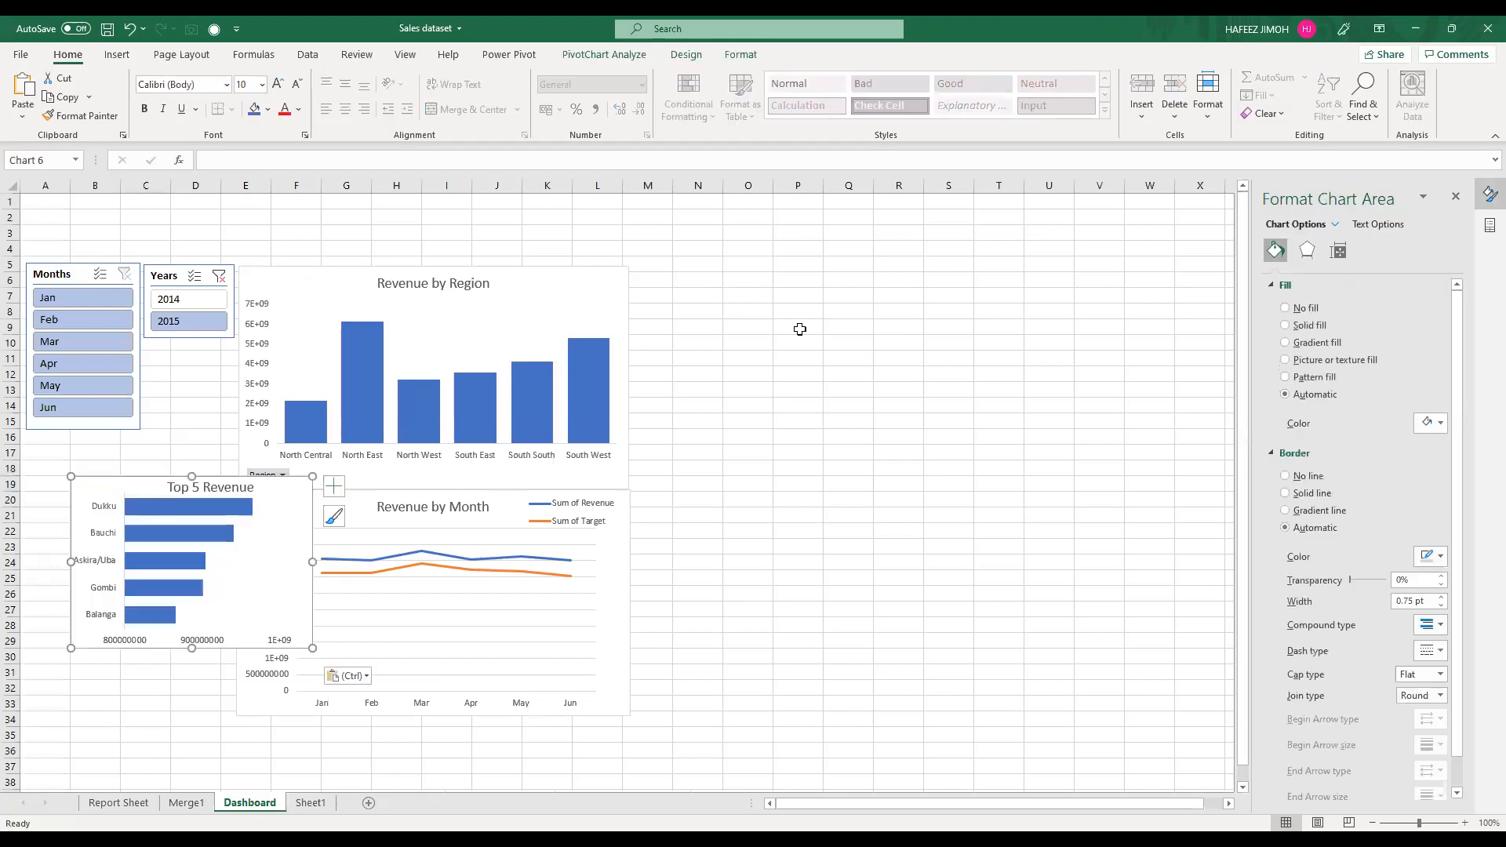
Step: Place the Top 5 Revenue chart beside the Revenue by Region chart and enlarge it to roughly the same height
left_click_drag(128, 491, 715, 290)
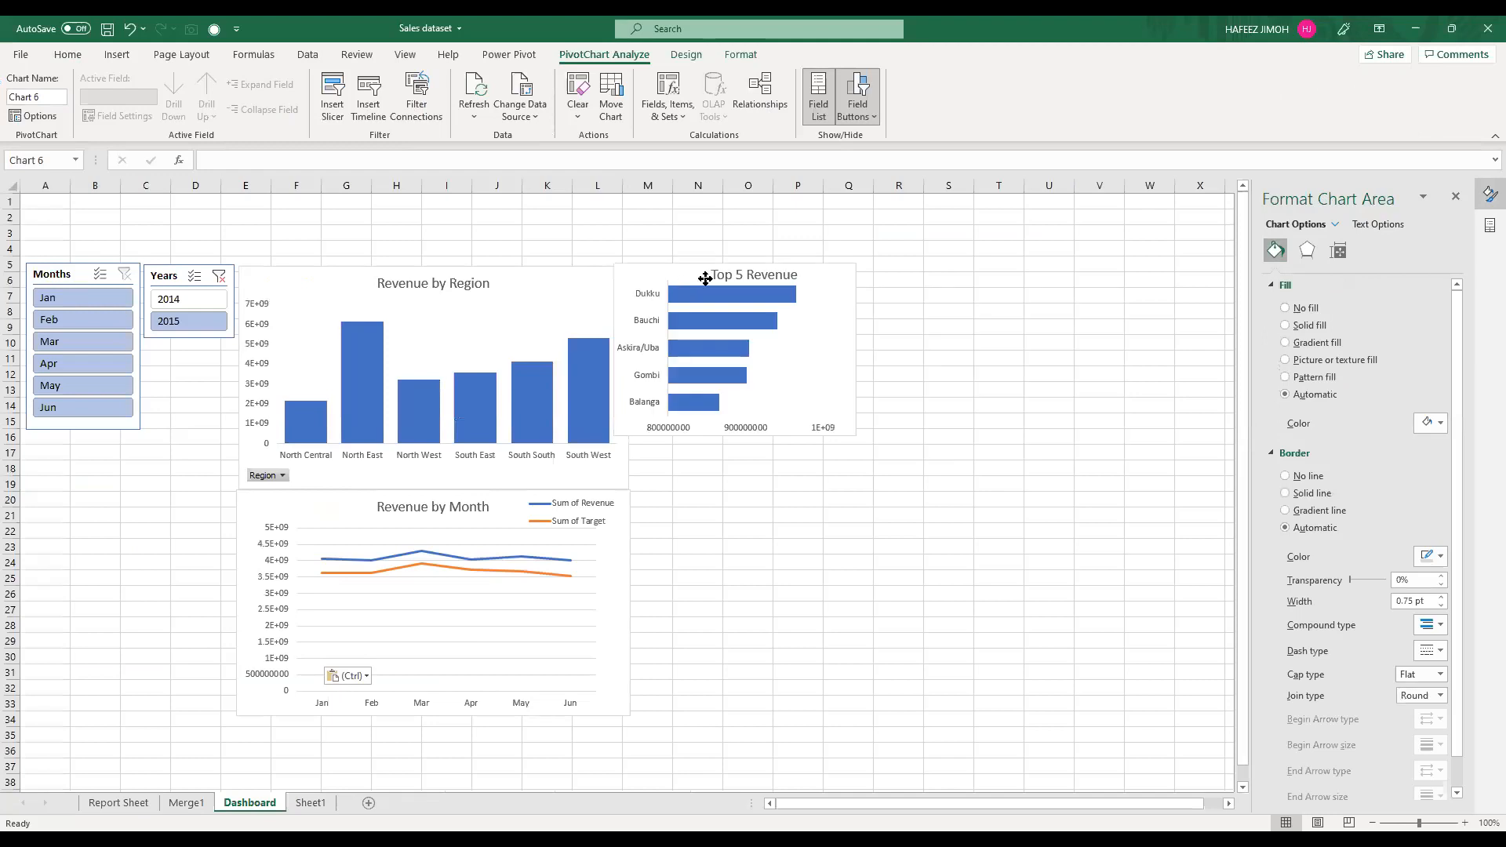
left_click_drag(887, 442, 949, 490)
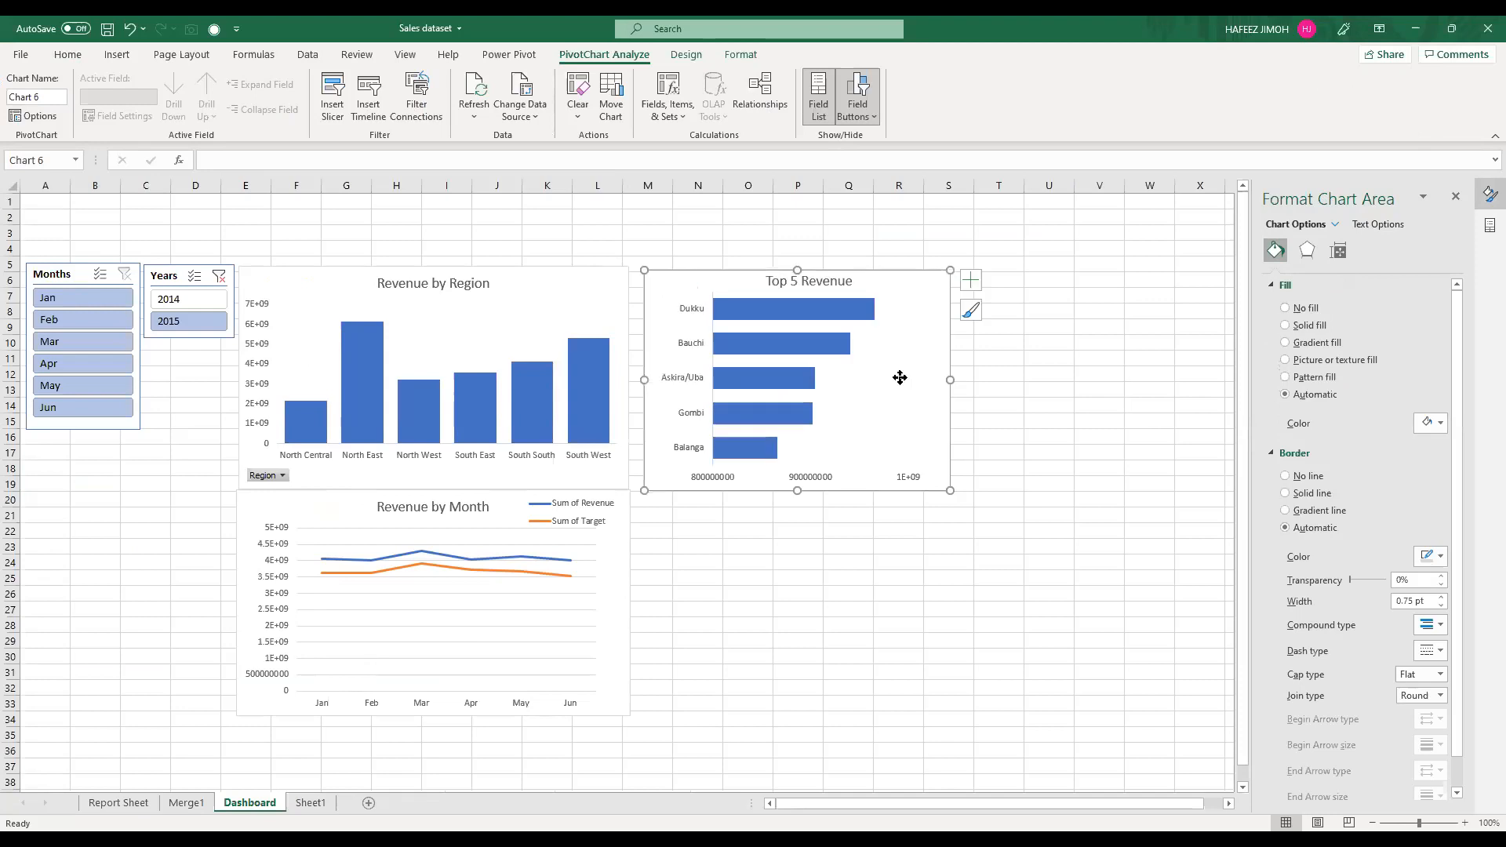
left_click(908, 317)
left_click_drag(912, 312, 905, 302)
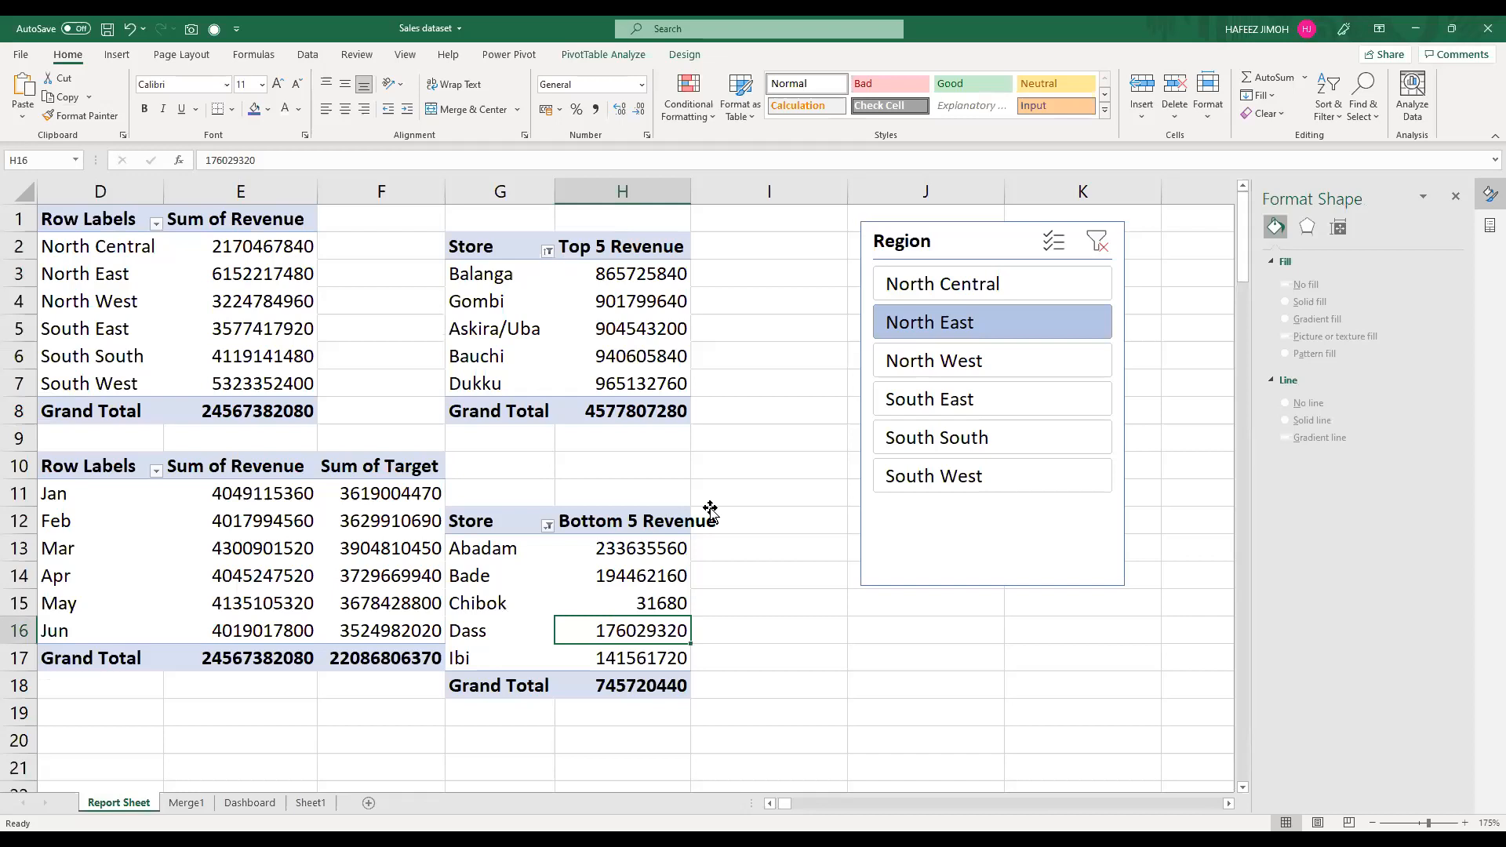
Step: Insert a PivotChart from the Bottom 5 Revenue PivotTable on the Report Sheet and remove its legend
key("alt+F1")
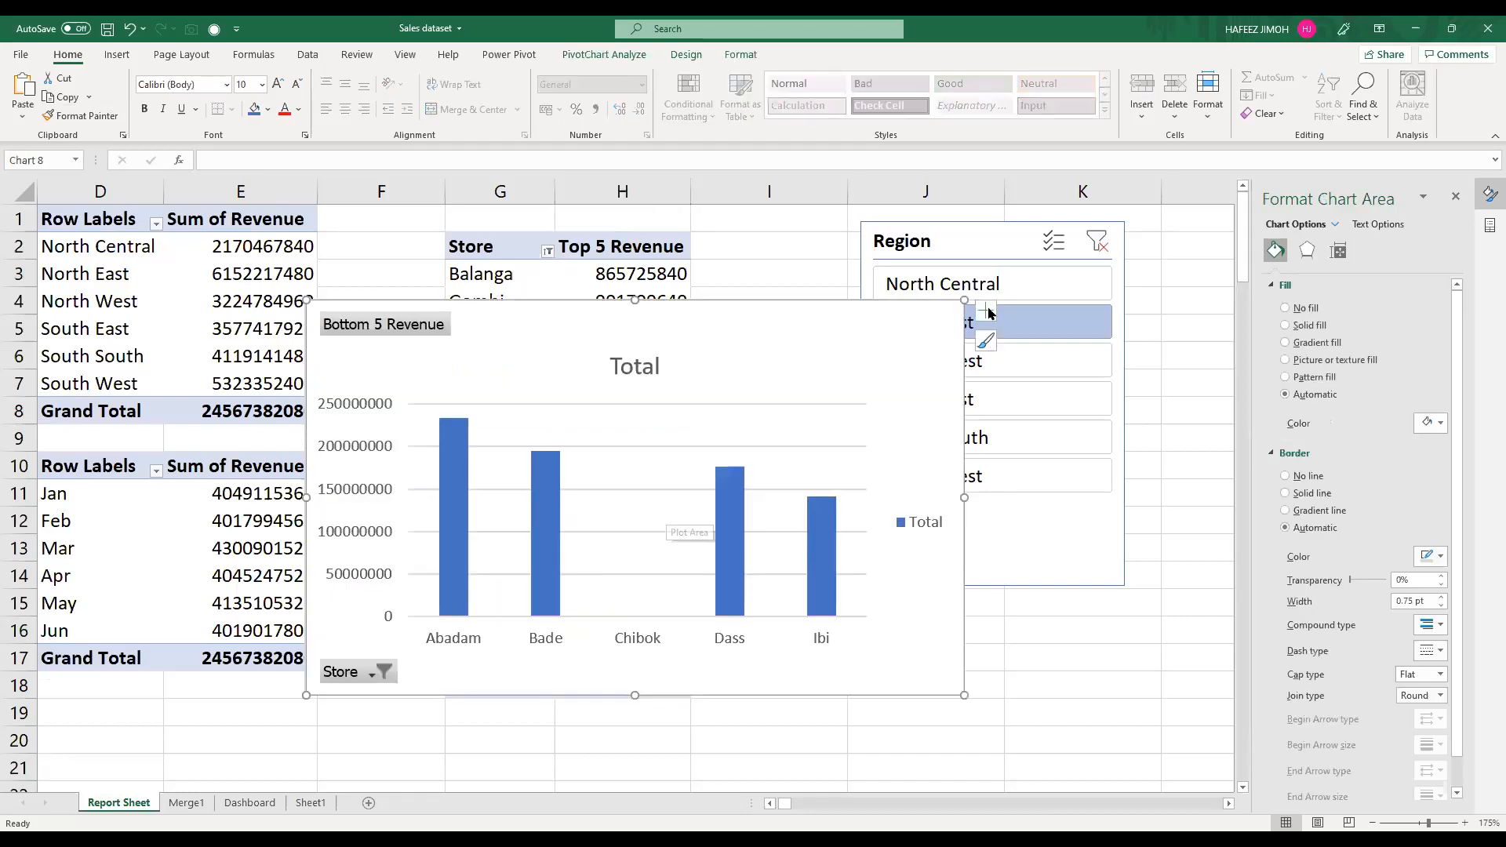
left_click(908, 527)
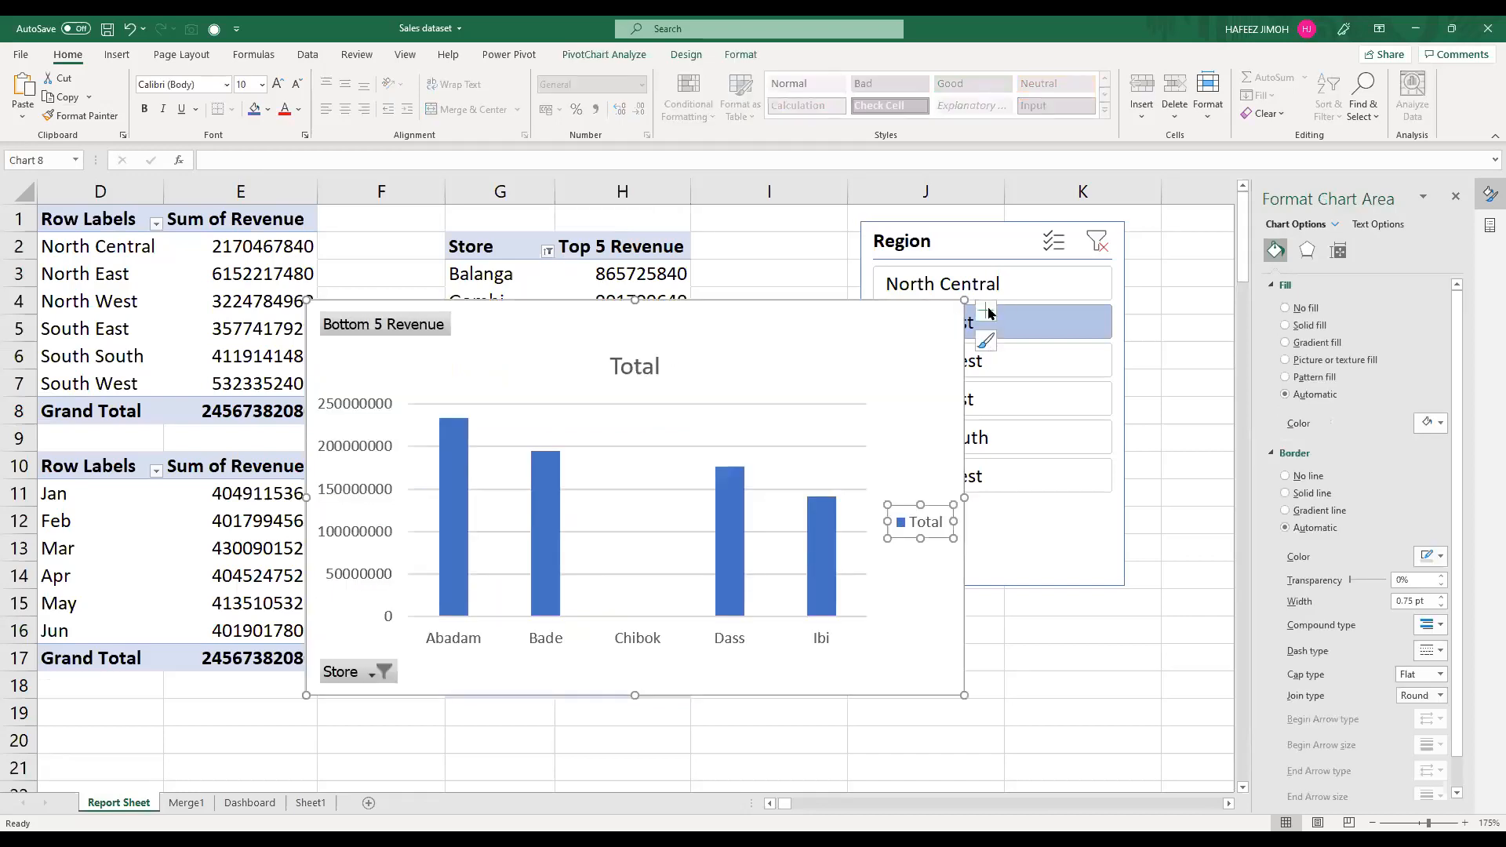
left_click(1024, 440)
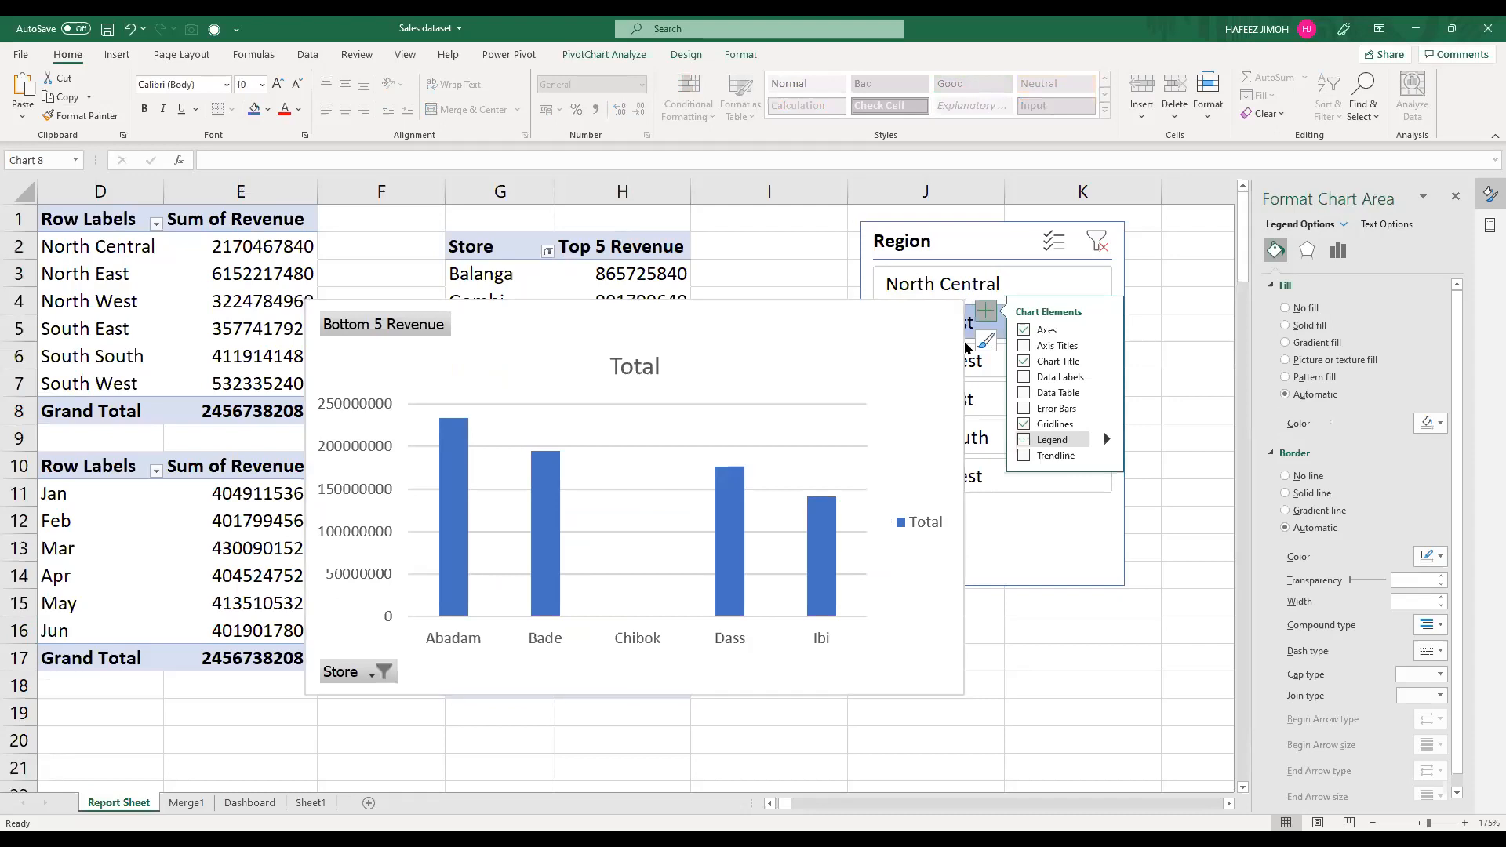
Step: Change the Bottom 5 Revenue chart's type to Clustered Bar
left_click(676, 56)
left_click(851, 97)
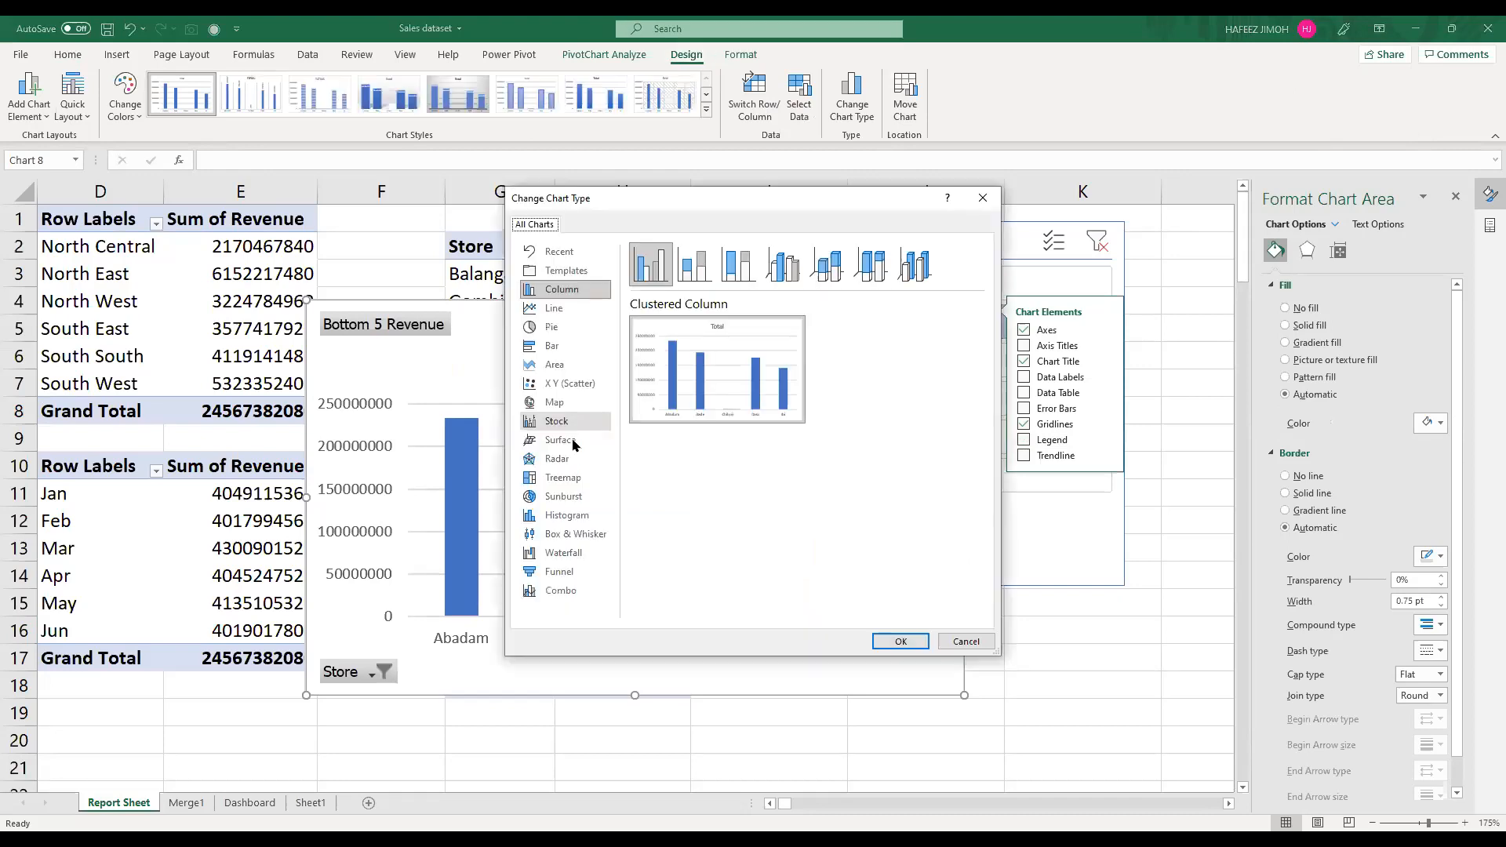
left_click(584, 348)
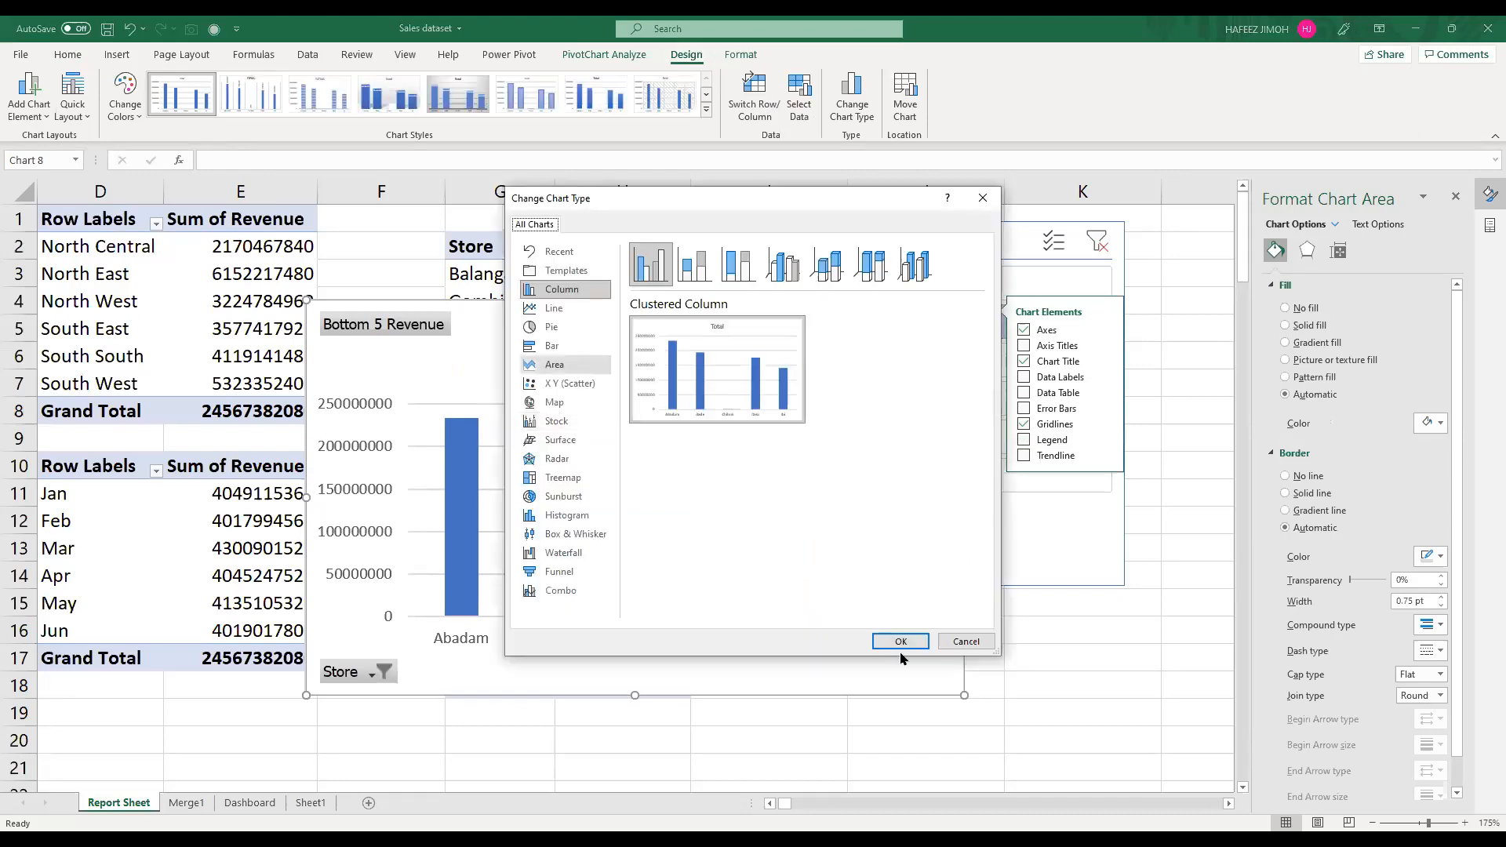
left_click(900, 640)
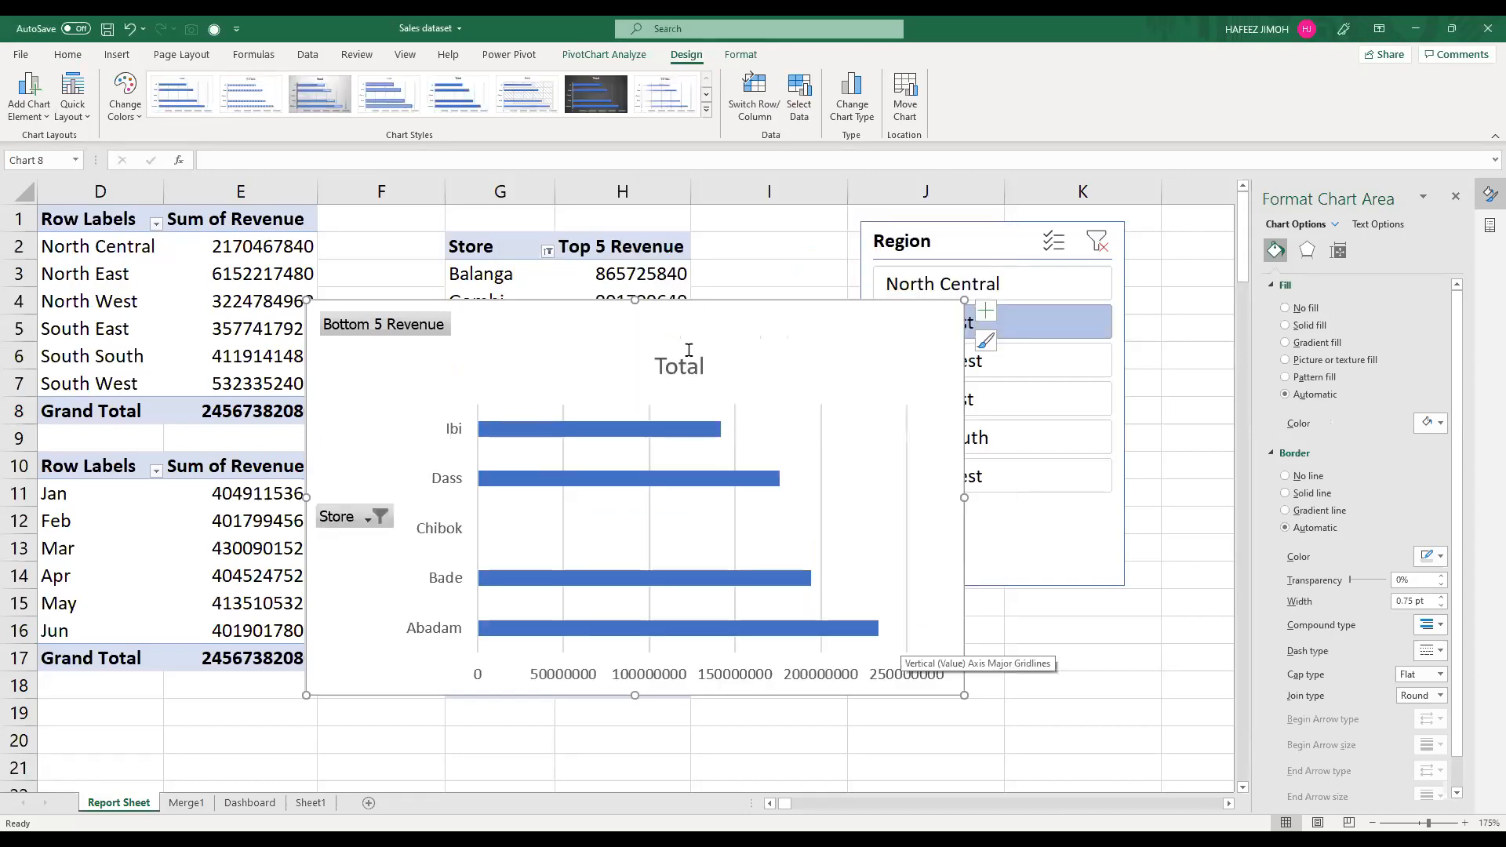
Step: Move the Bottom 5 Revenue chart's title higher and hide the Store axis field button
left_click(689, 350)
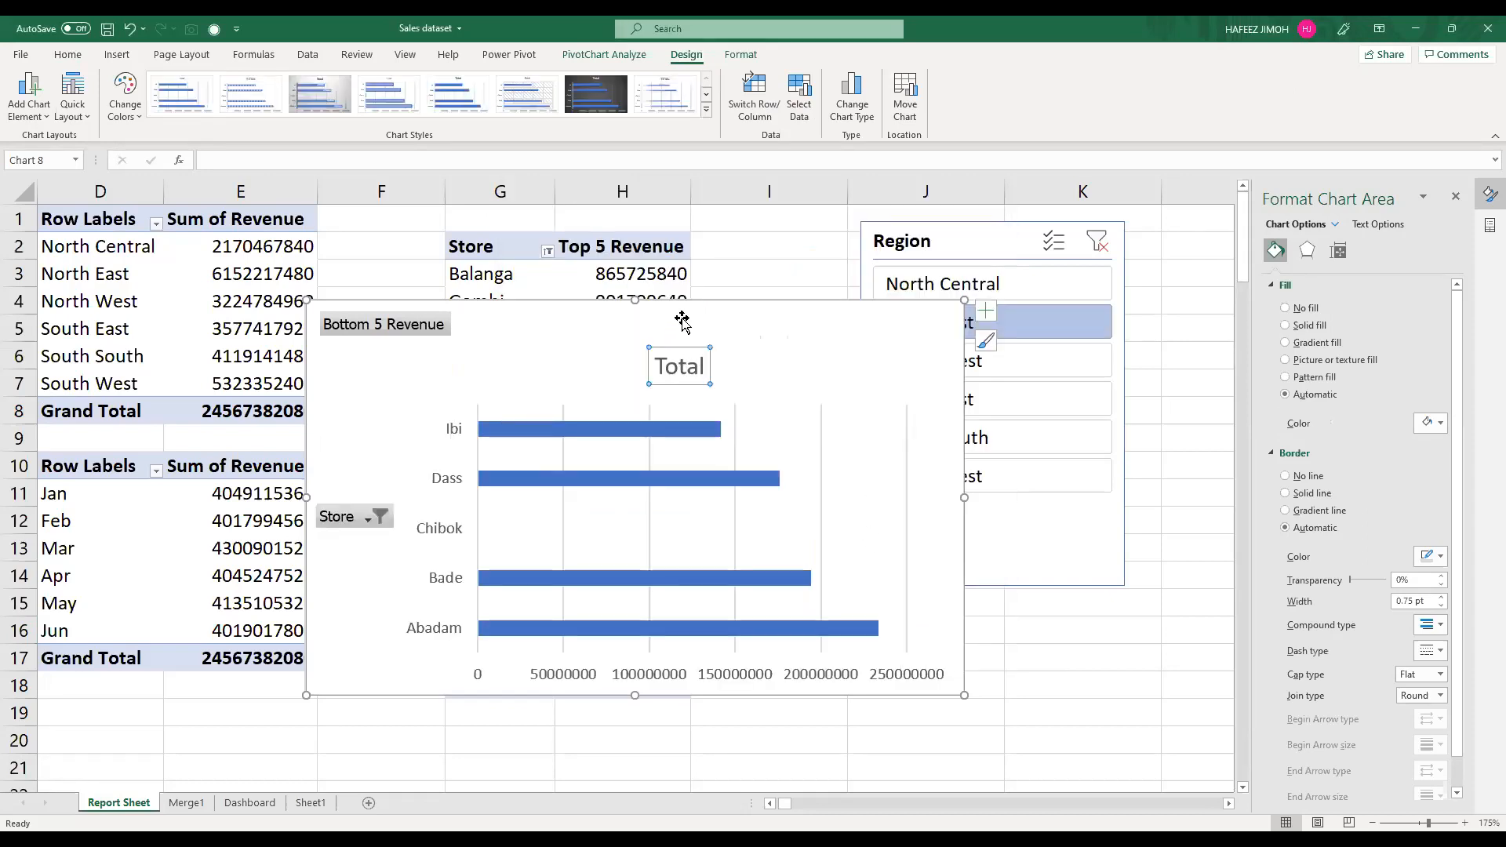
left_click(369, 518)
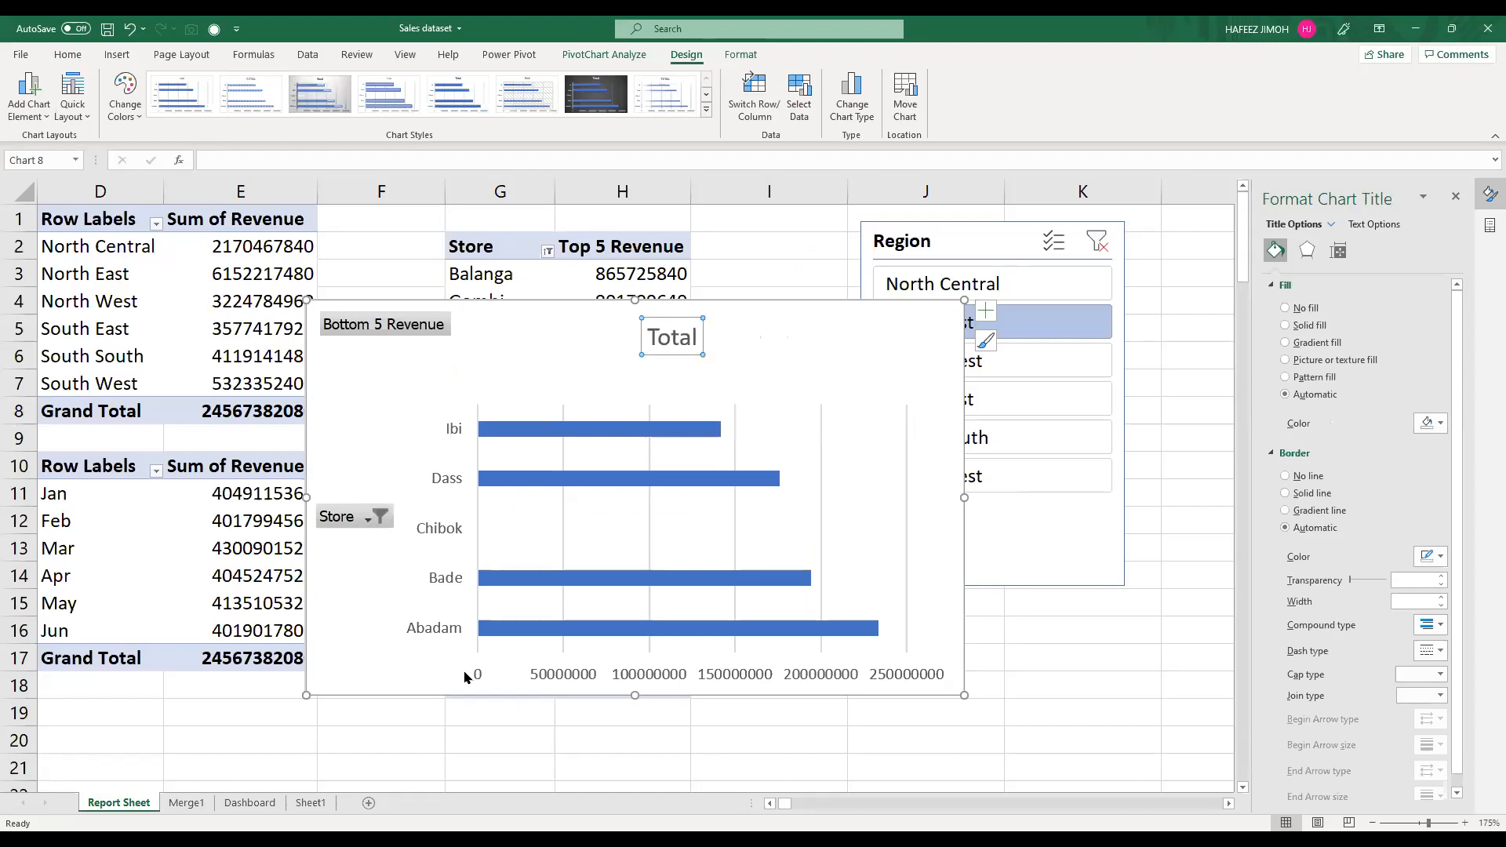
left_click(464, 638)
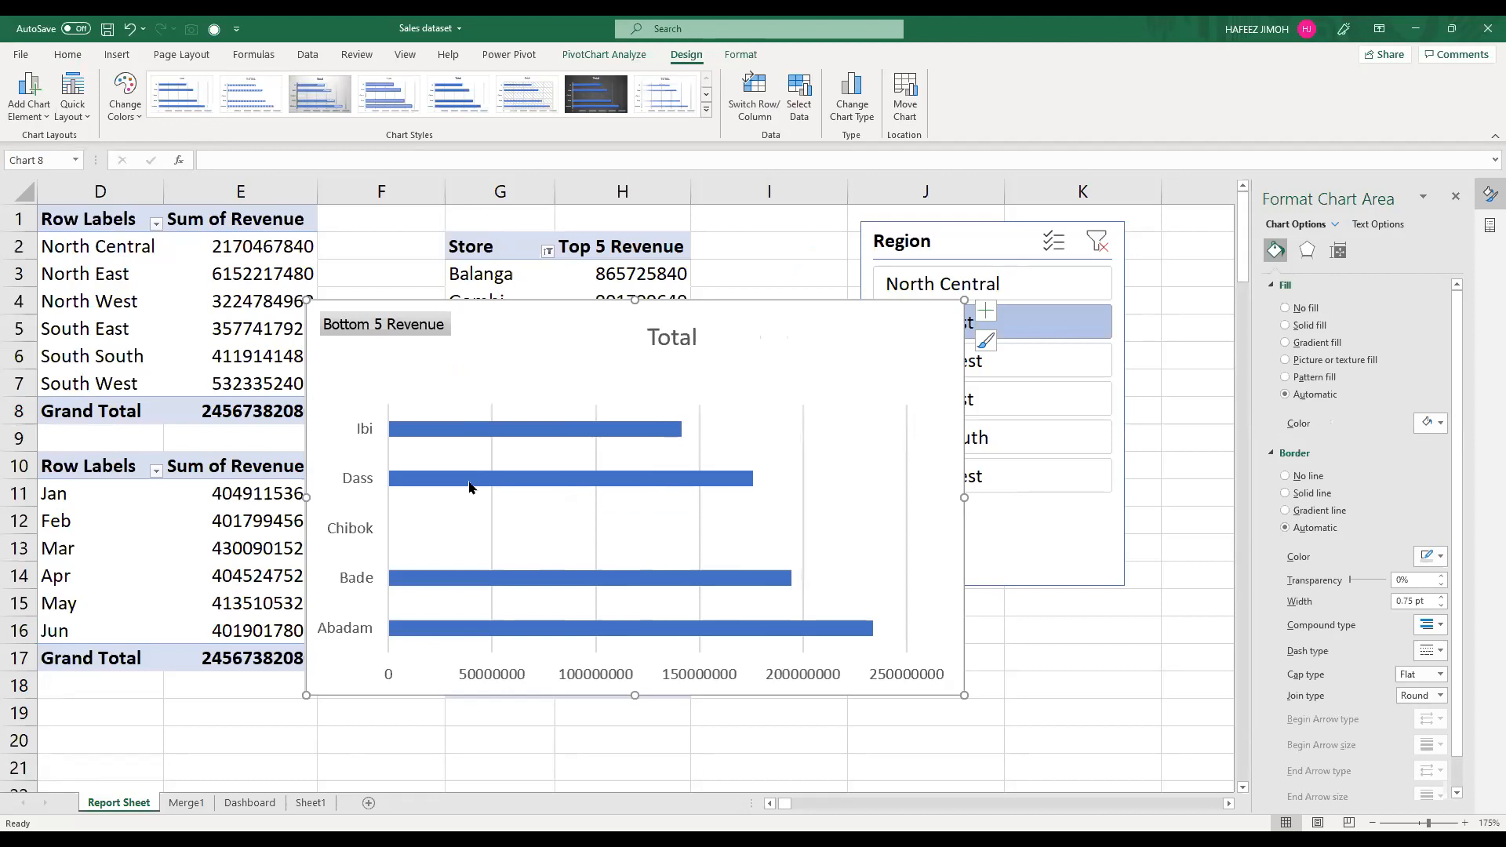
Step: Enlarge the Bottom 5 Revenue chart's plot area upward toward the title
left_click(459, 433)
left_click(403, 403)
left_click_drag(388, 403, 382, 363)
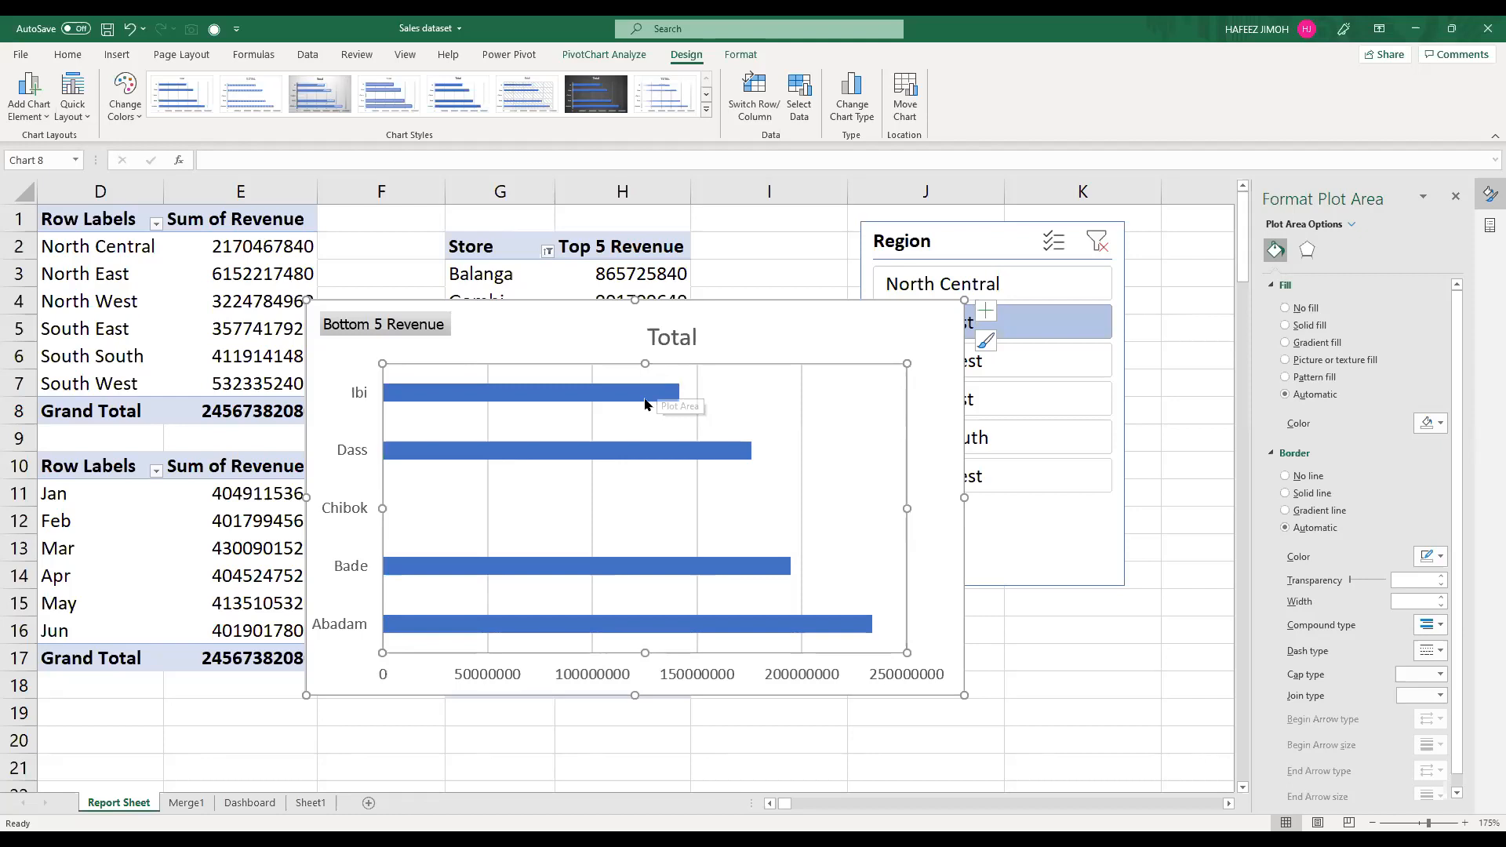
Step: Thicken the Bottom 5 Revenue chart's bars by reducing the series gap width, and narrow the chart to about 10.43 cm
left_click(1333, 255)
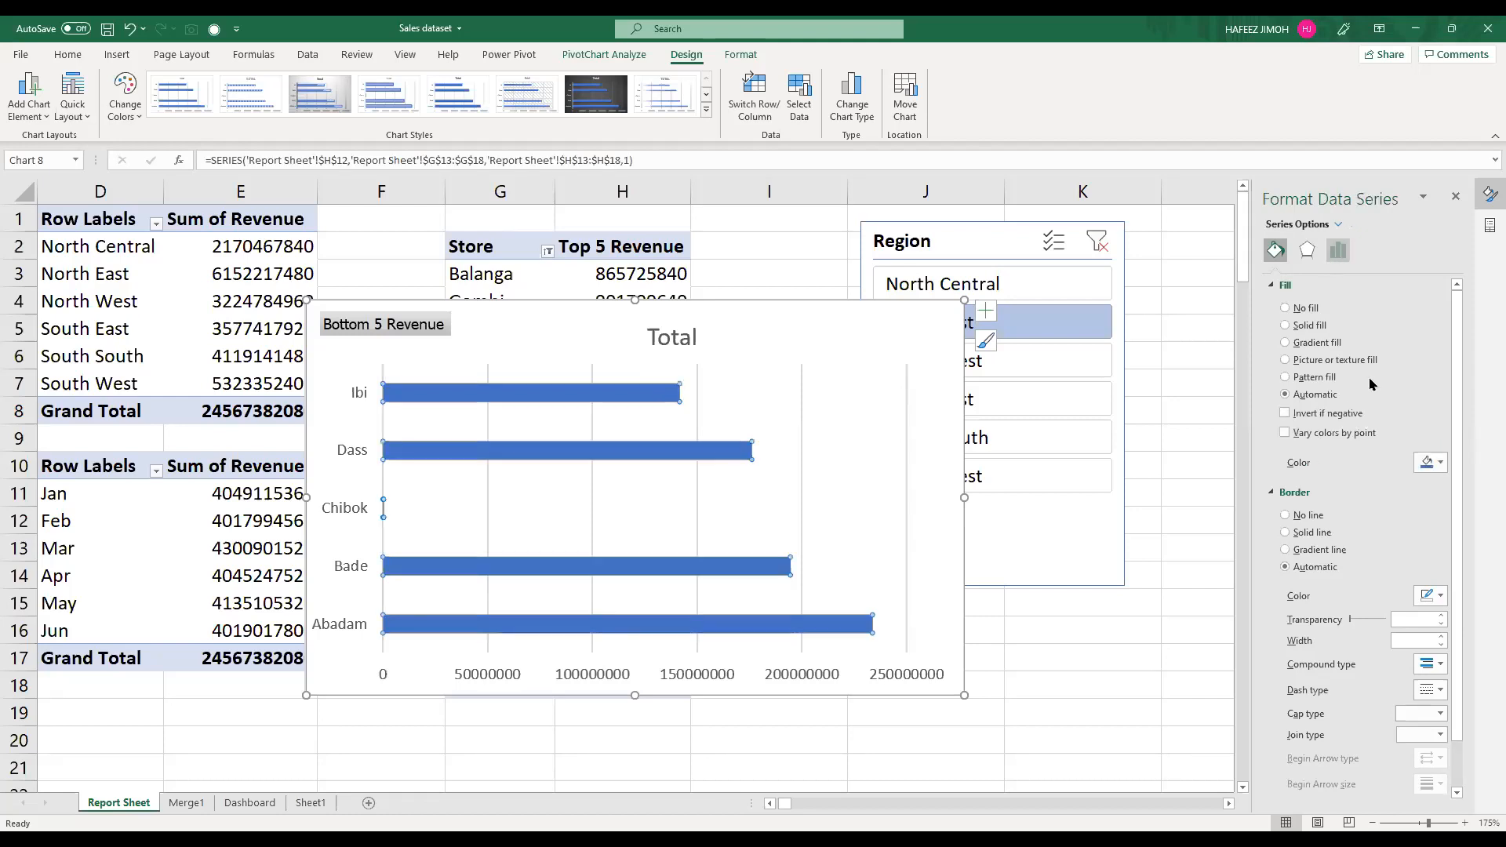
left_click(1354, 388)
left_click_drag(1355, 387, 1349, 386)
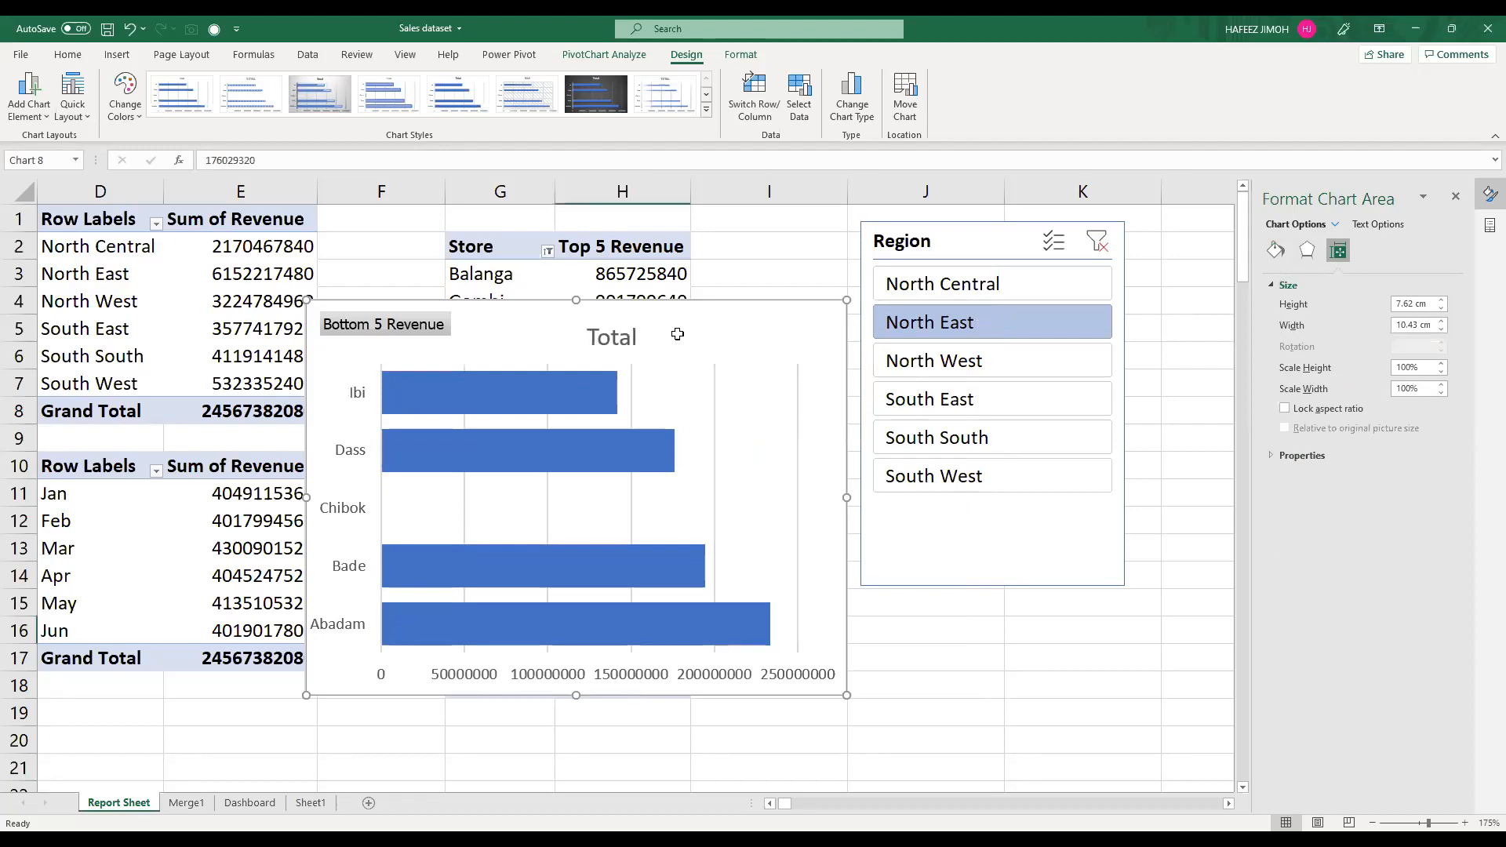
Step: Cut the Bottom 5 Revenue chart from Report Sheet and paste it on the Dashboard directly beneath the Top 5 Revenue chart
key("Delete")
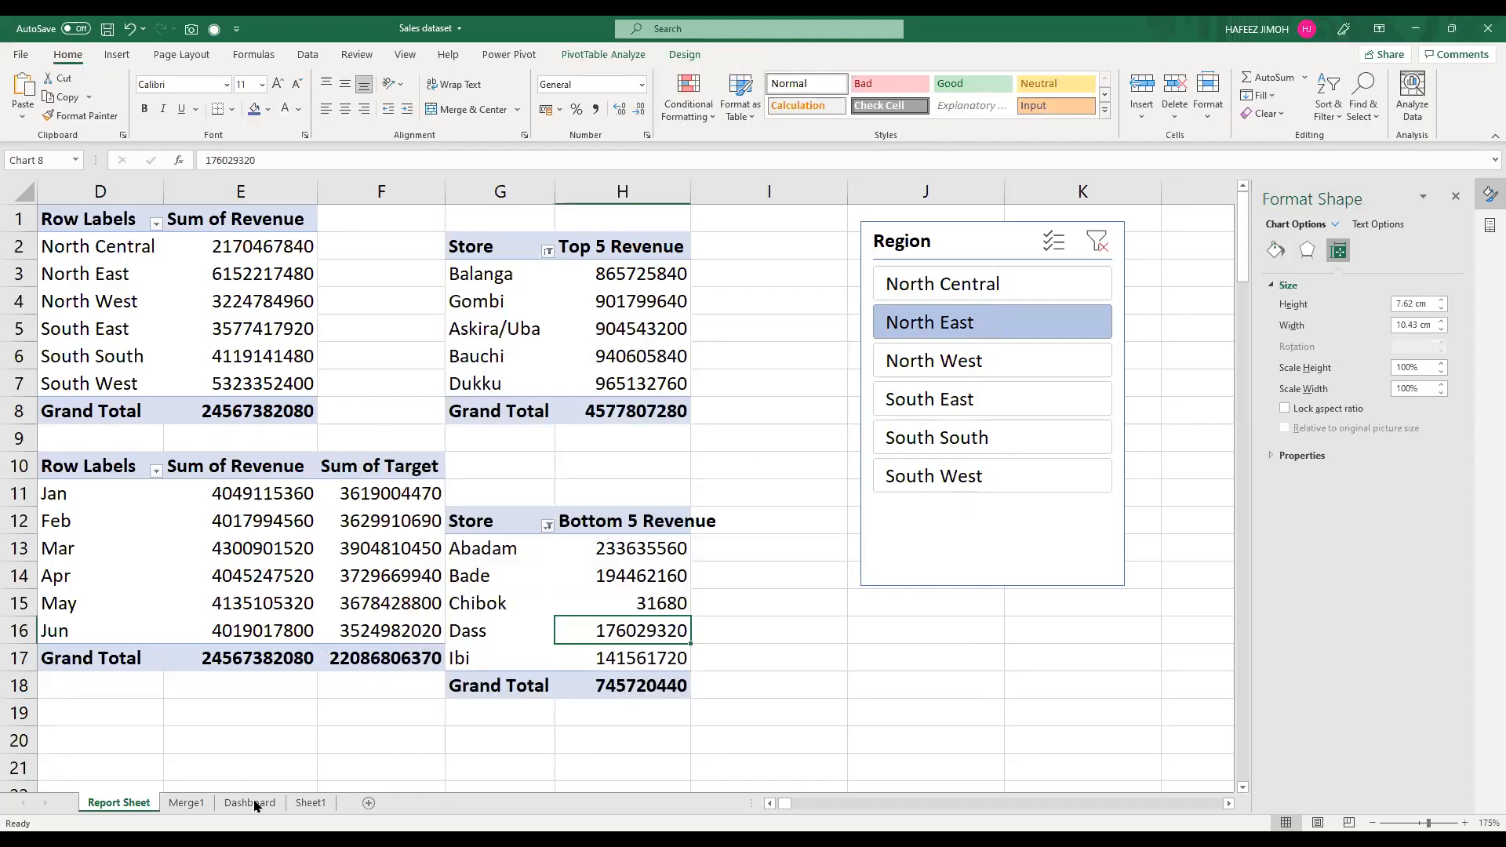
key("ctrl+Page_Down")
key("ctrl+Page_Down")
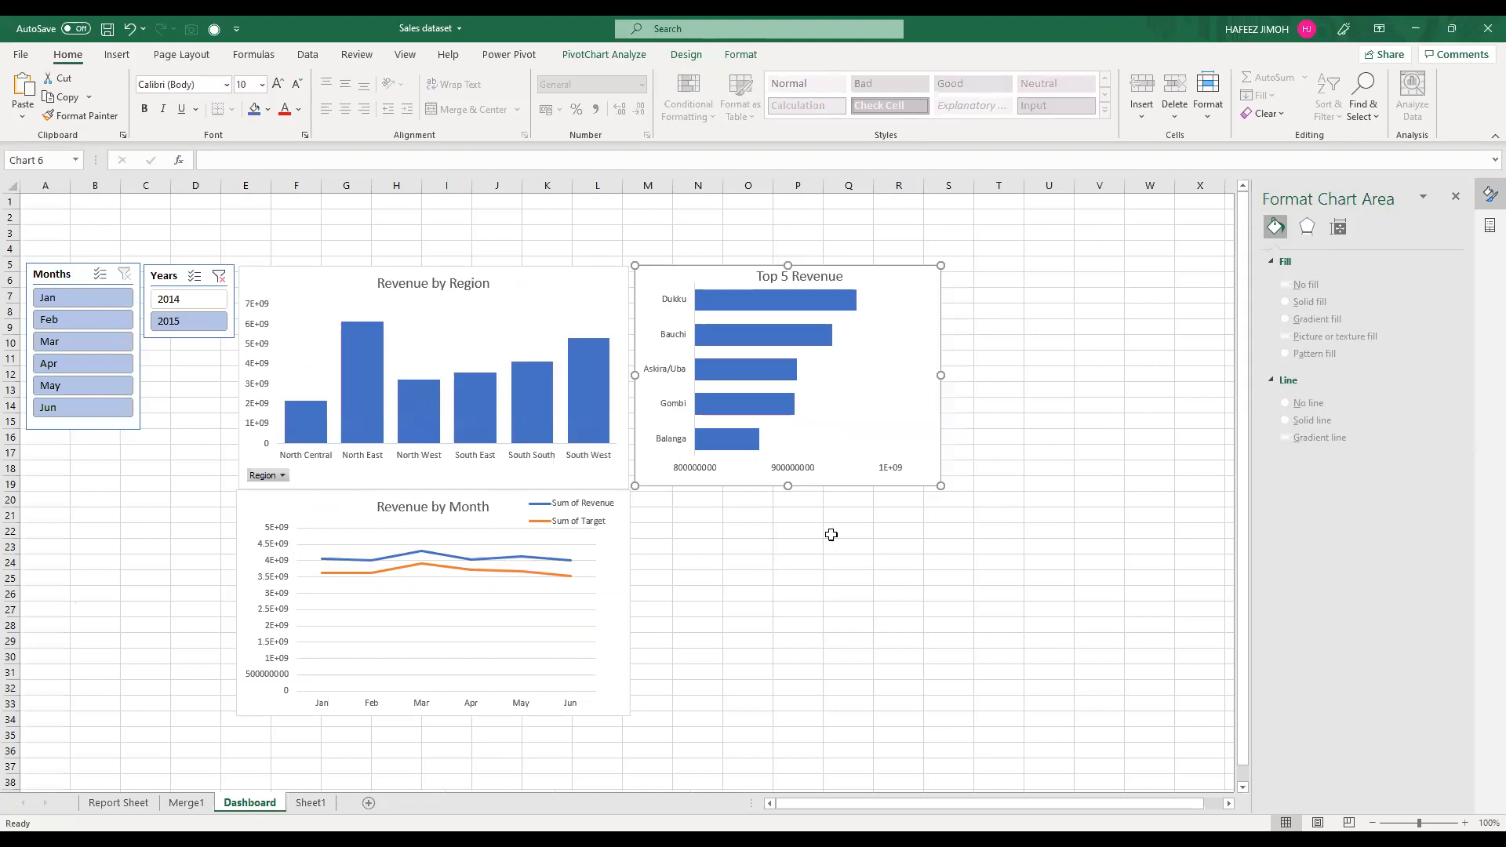
key("ctrl+v")
left_click_drag(784, 491, 782, 514)
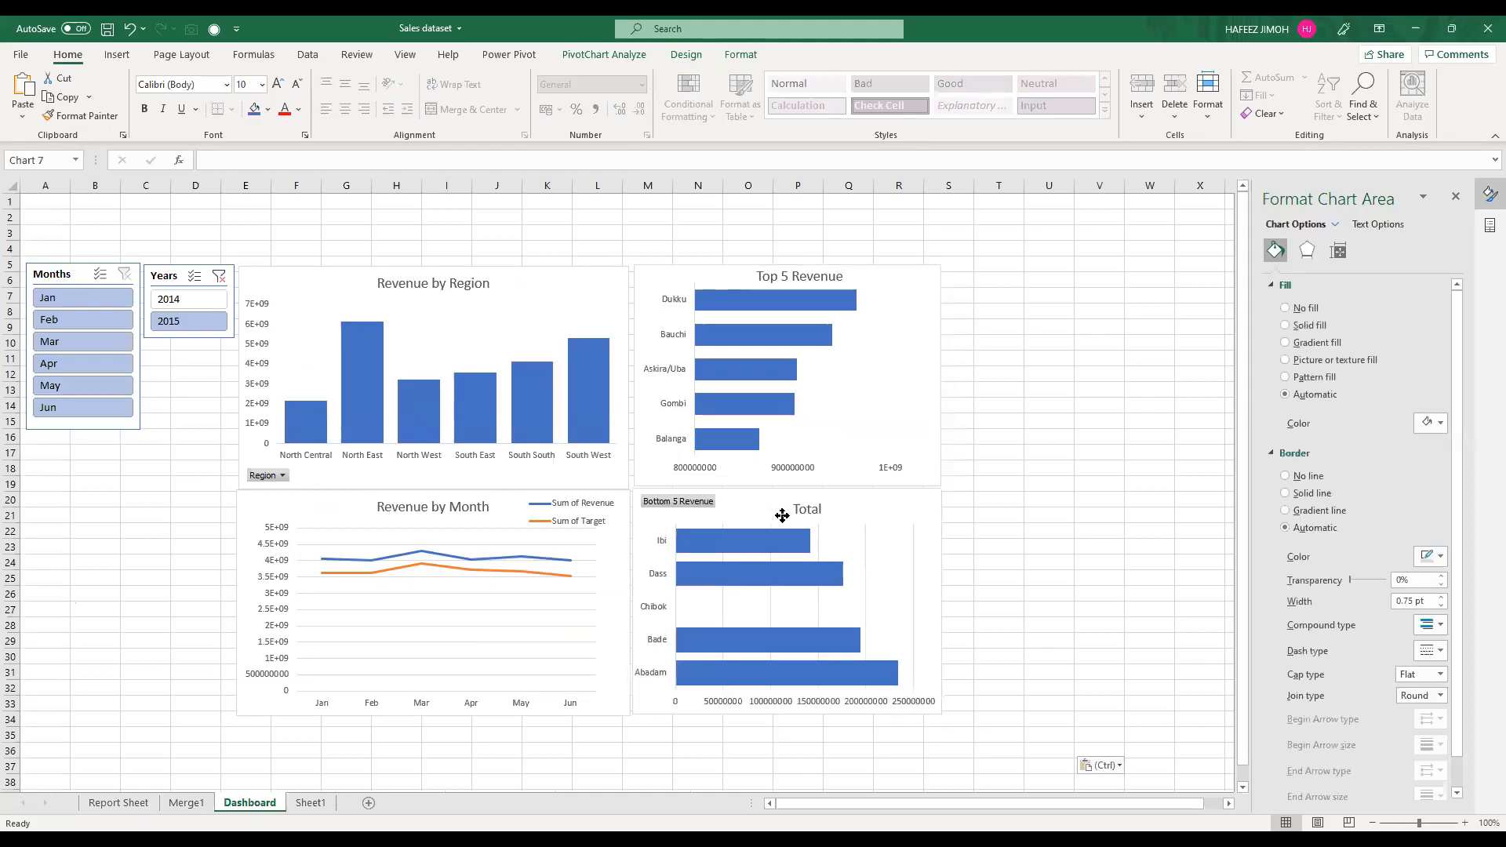
Step: Hide the value field button on the pasted chart and change its title to "Bottom 5 Revenue"
right_click(694, 503)
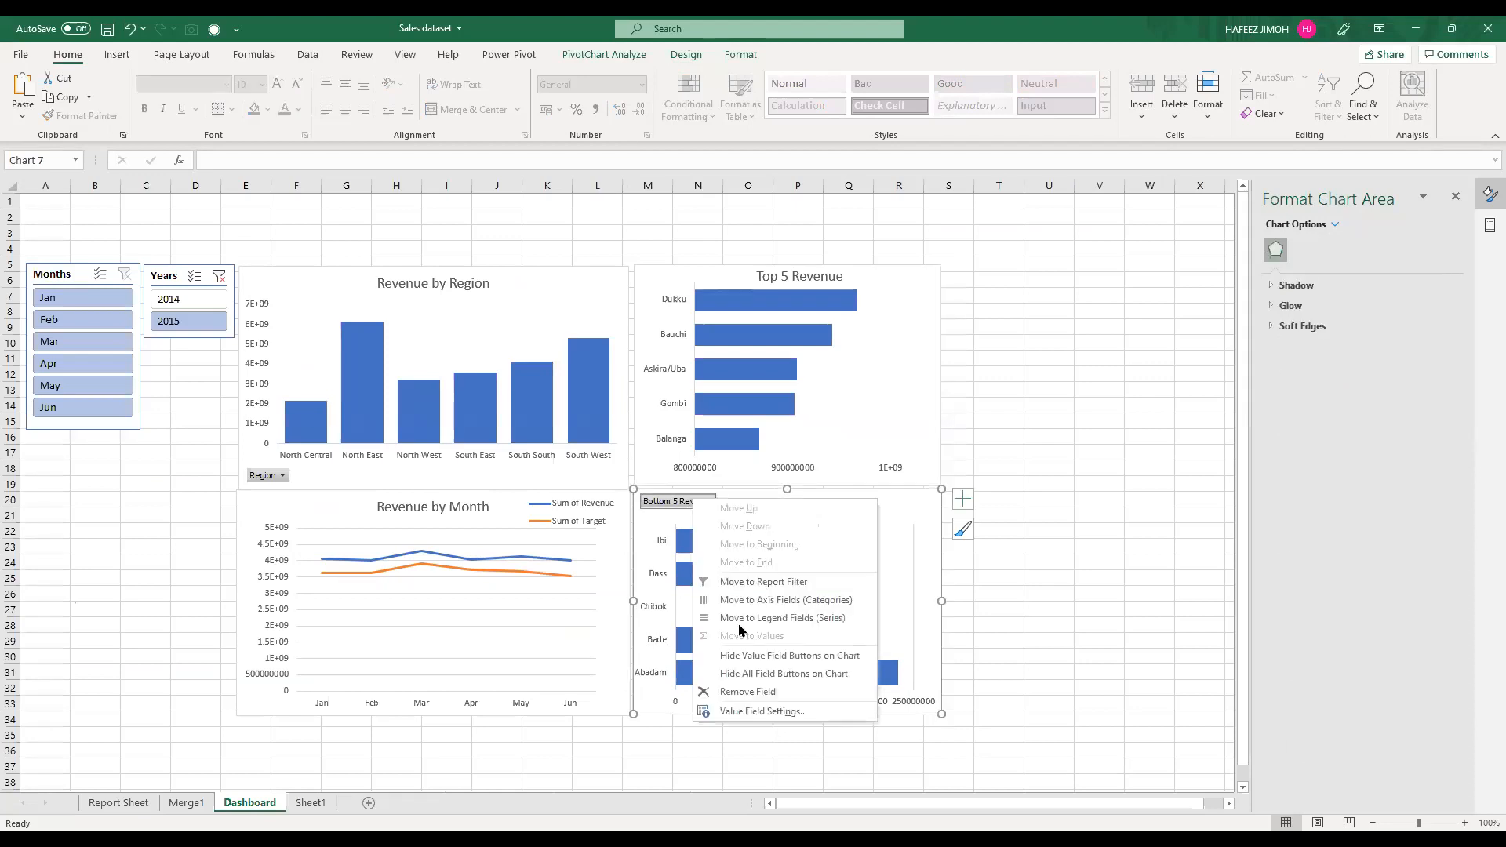
left_click(788, 655)
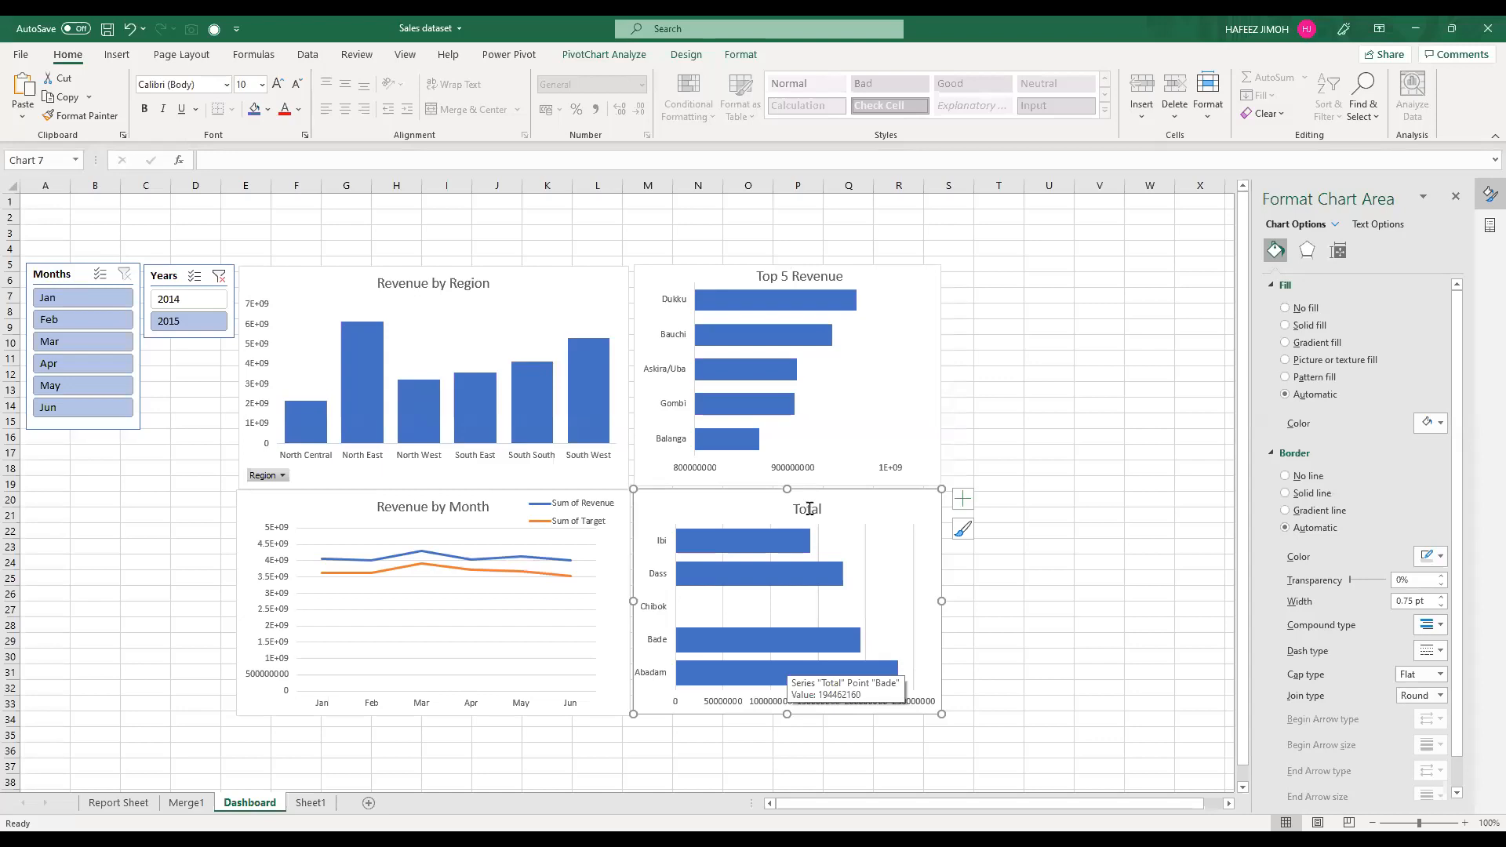
double_click(810, 509)
type("Bpo")
key("BackSpace")
key("BackSpace")
type("ottom 5 Revenue")
key("Return")
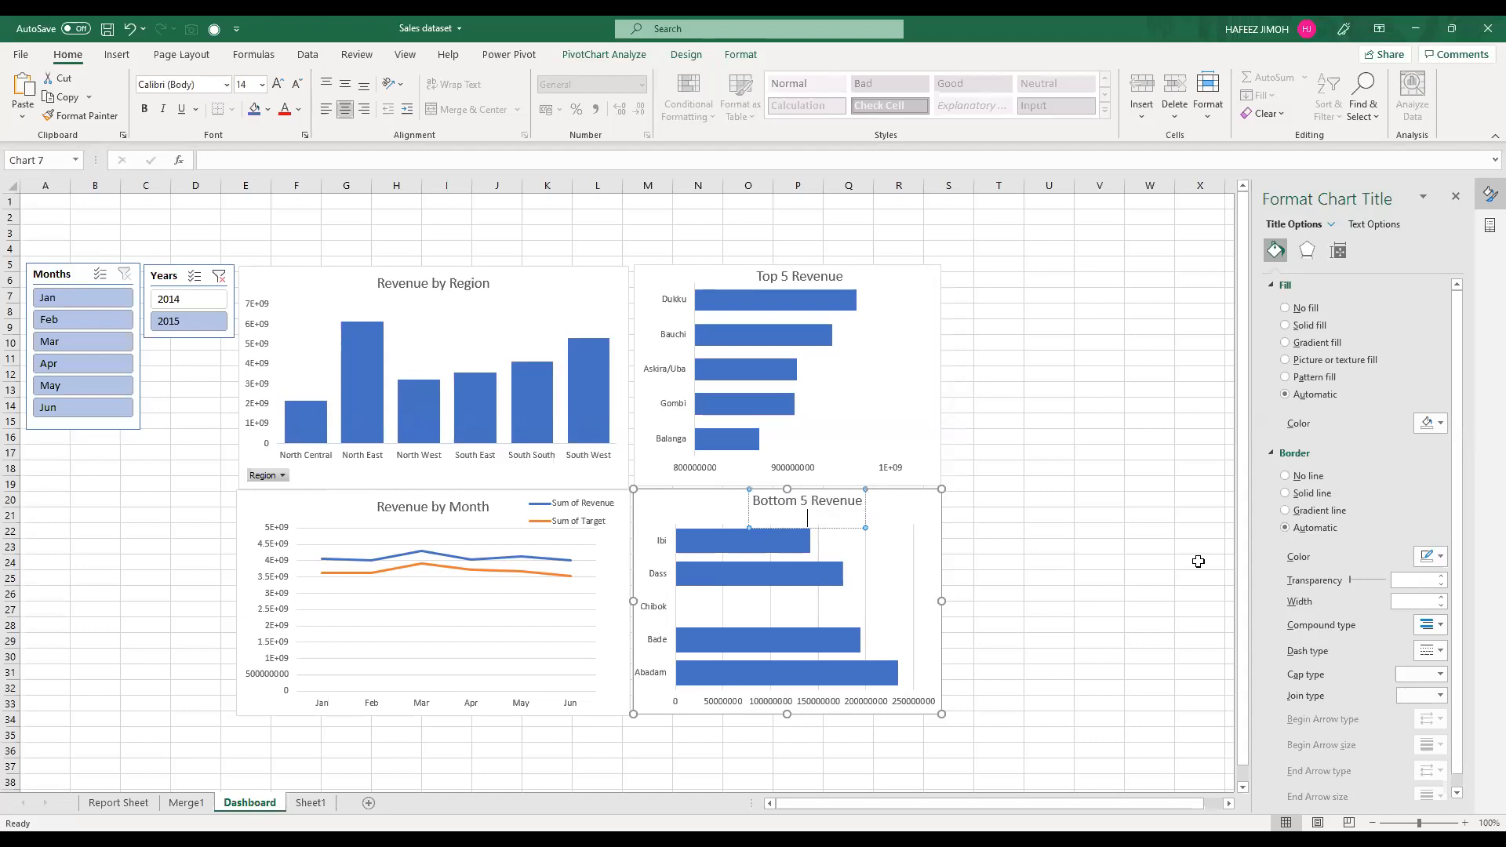
key("BackSpace")
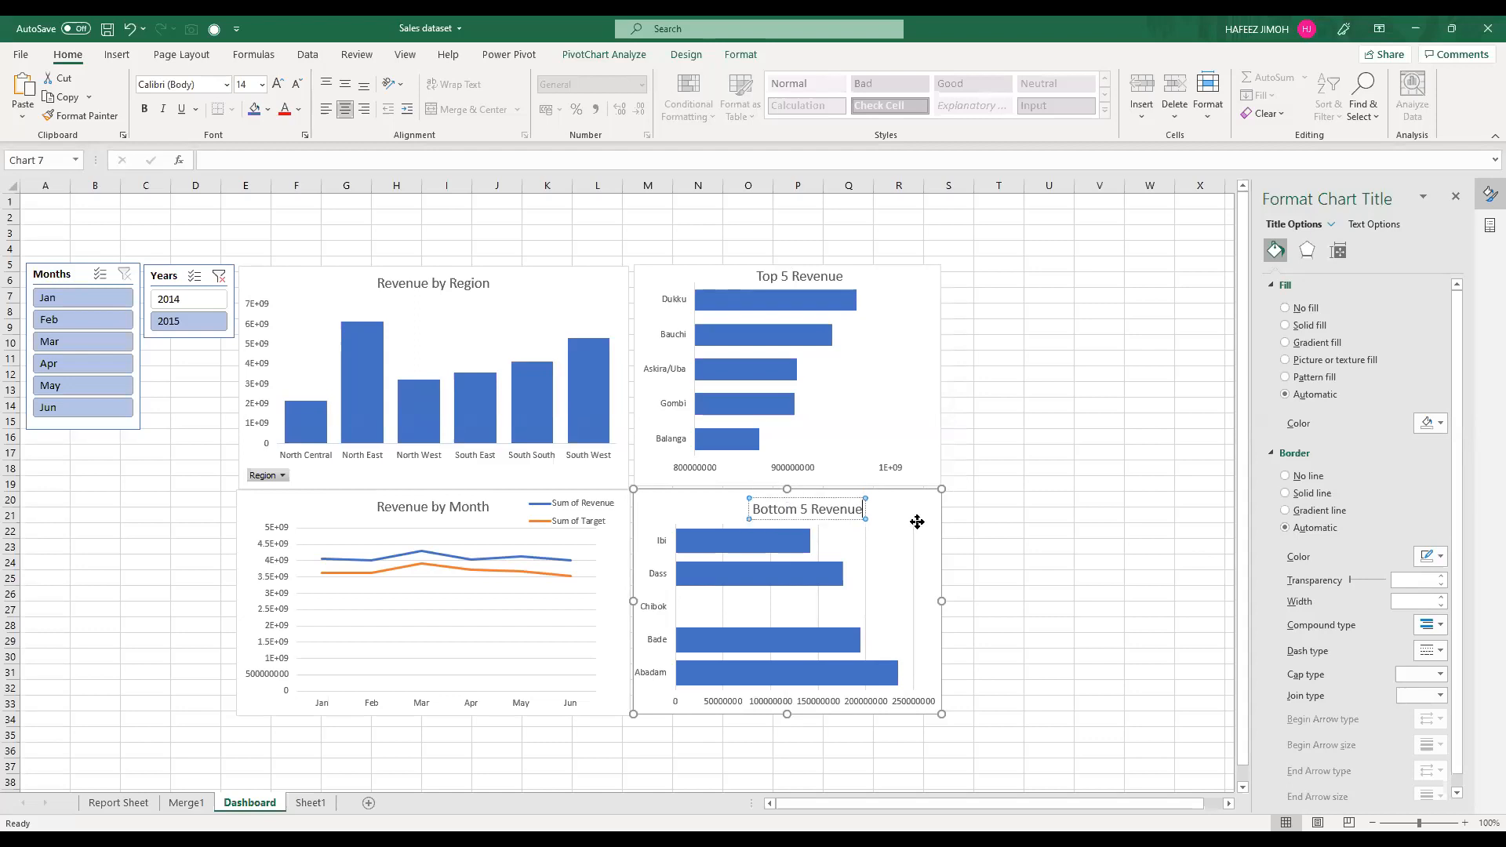
Step: Remove the gridlines from the Bottom 5 Revenue chart on the Dashboard
left_click(963, 504)
left_click(1001, 613)
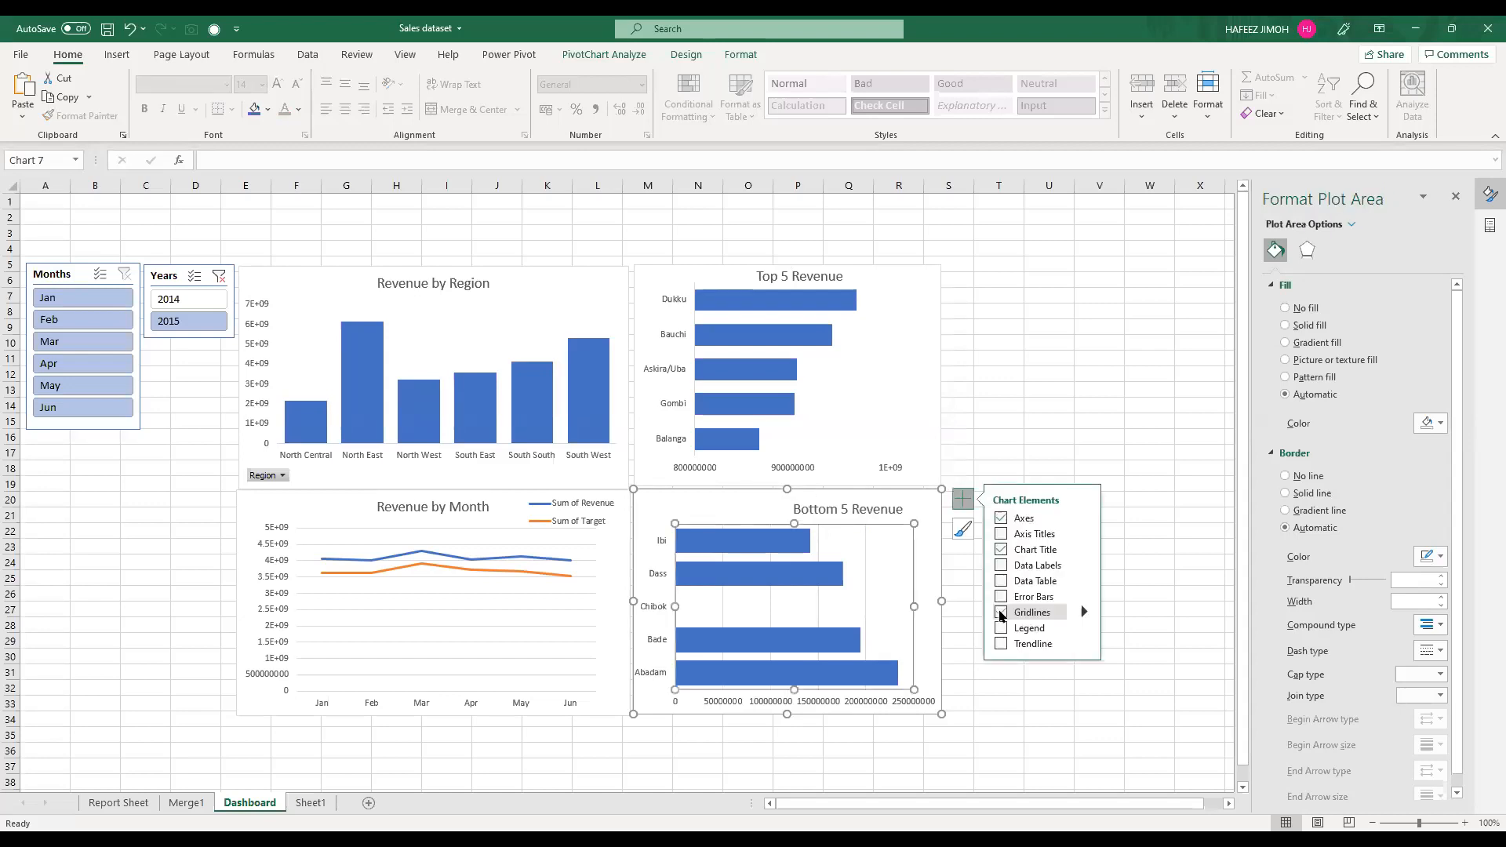
left_click(926, 543)
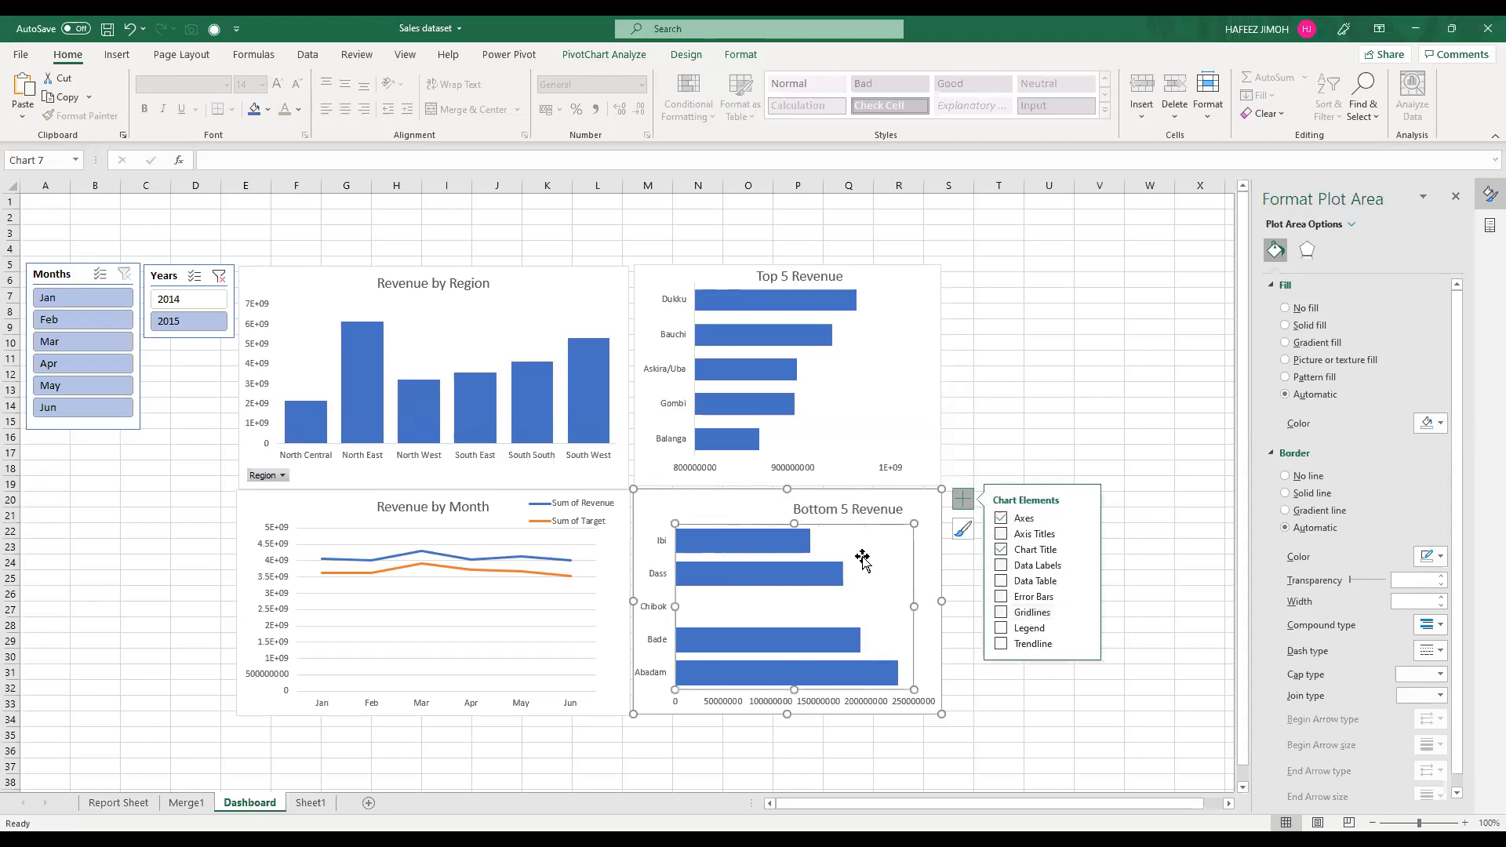
Step: Fill the Bottom 5 Revenue chart's bars with dark orange and move its title back to the centre above the bars
left_click(794, 550)
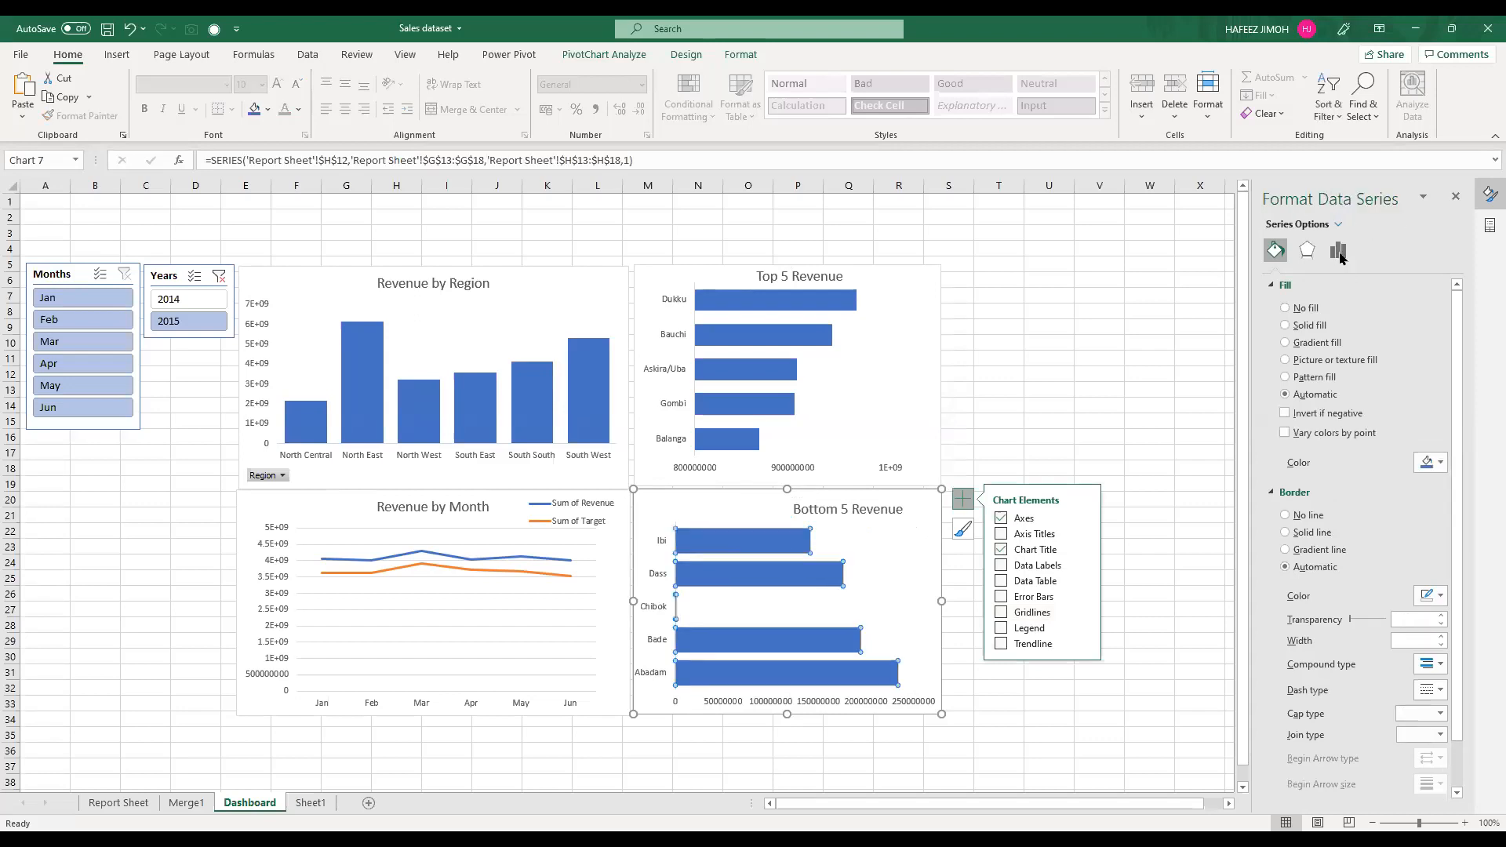
left_click(1338, 252)
left_click(1275, 254)
left_click(1438, 463)
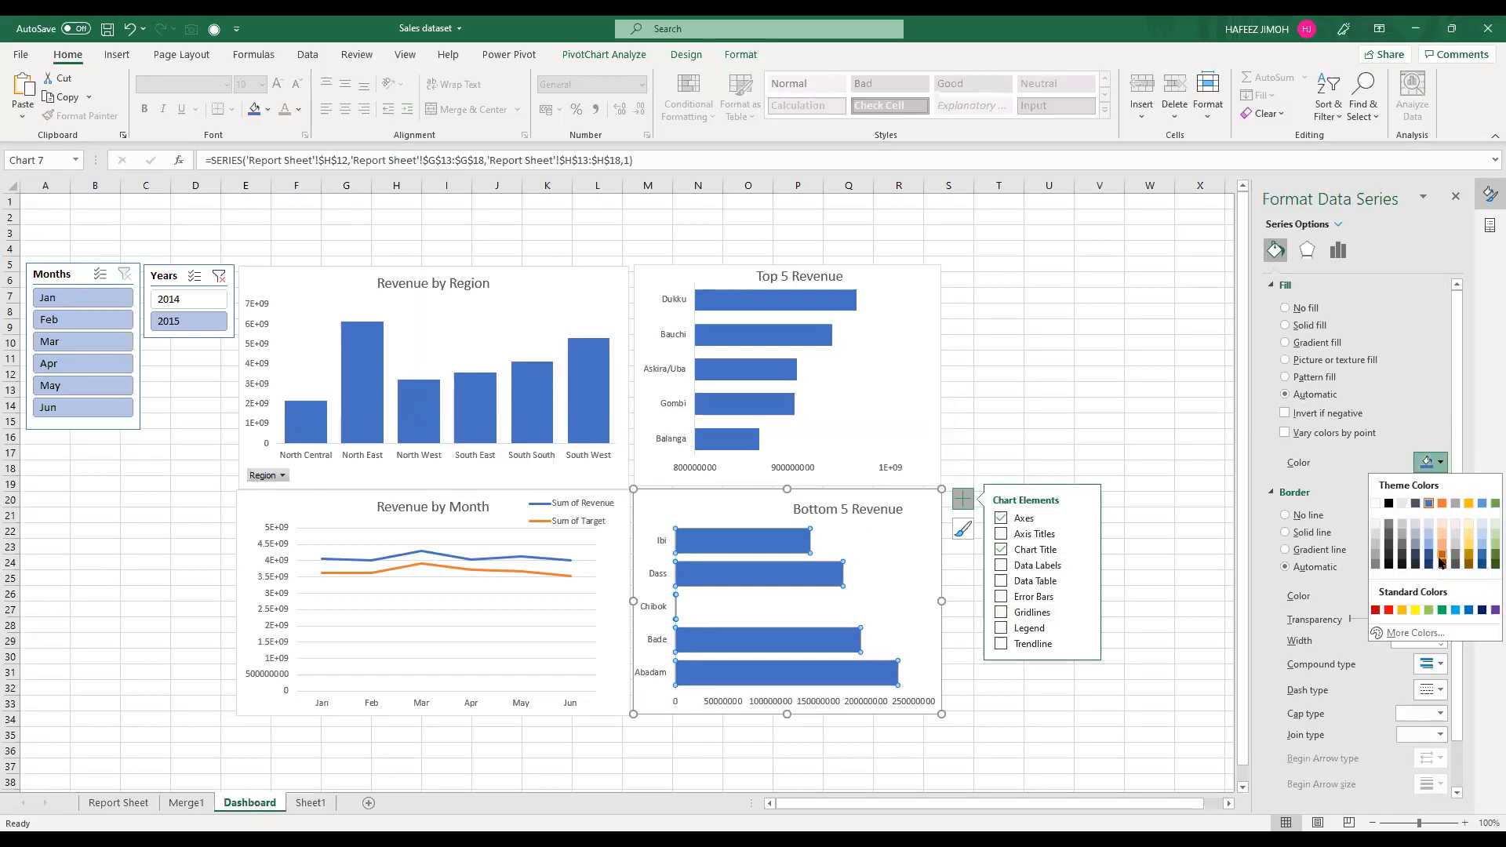
left_click(876, 515)
left_click(871, 499)
left_click_drag(871, 496, 814, 494)
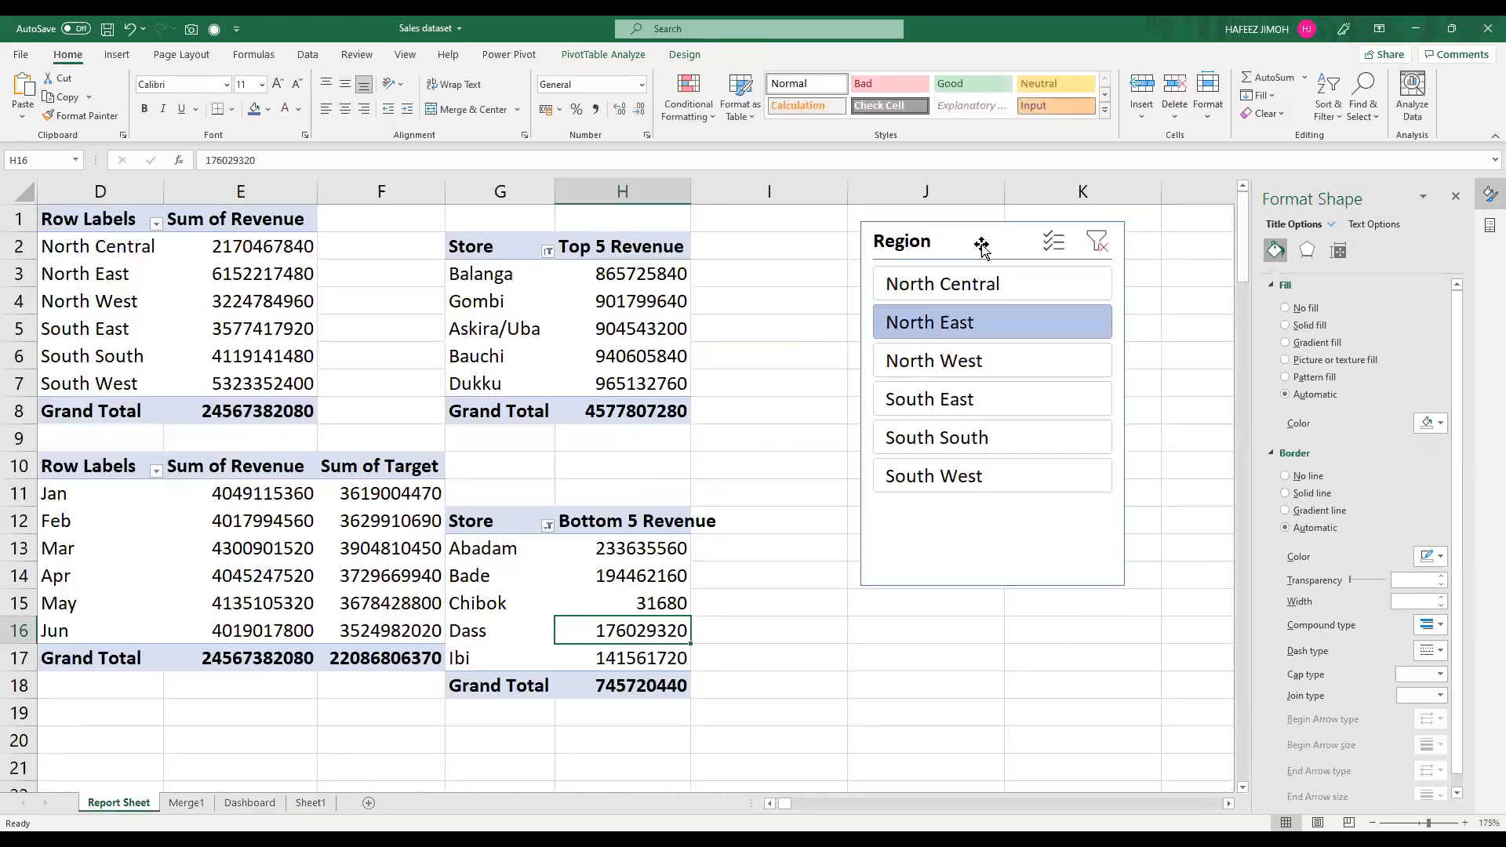
Step: Cut the Region slicer from Report Sheet, paste it on the Dashboard below the Months slicer, and filter it to North West
left_click(982, 246)
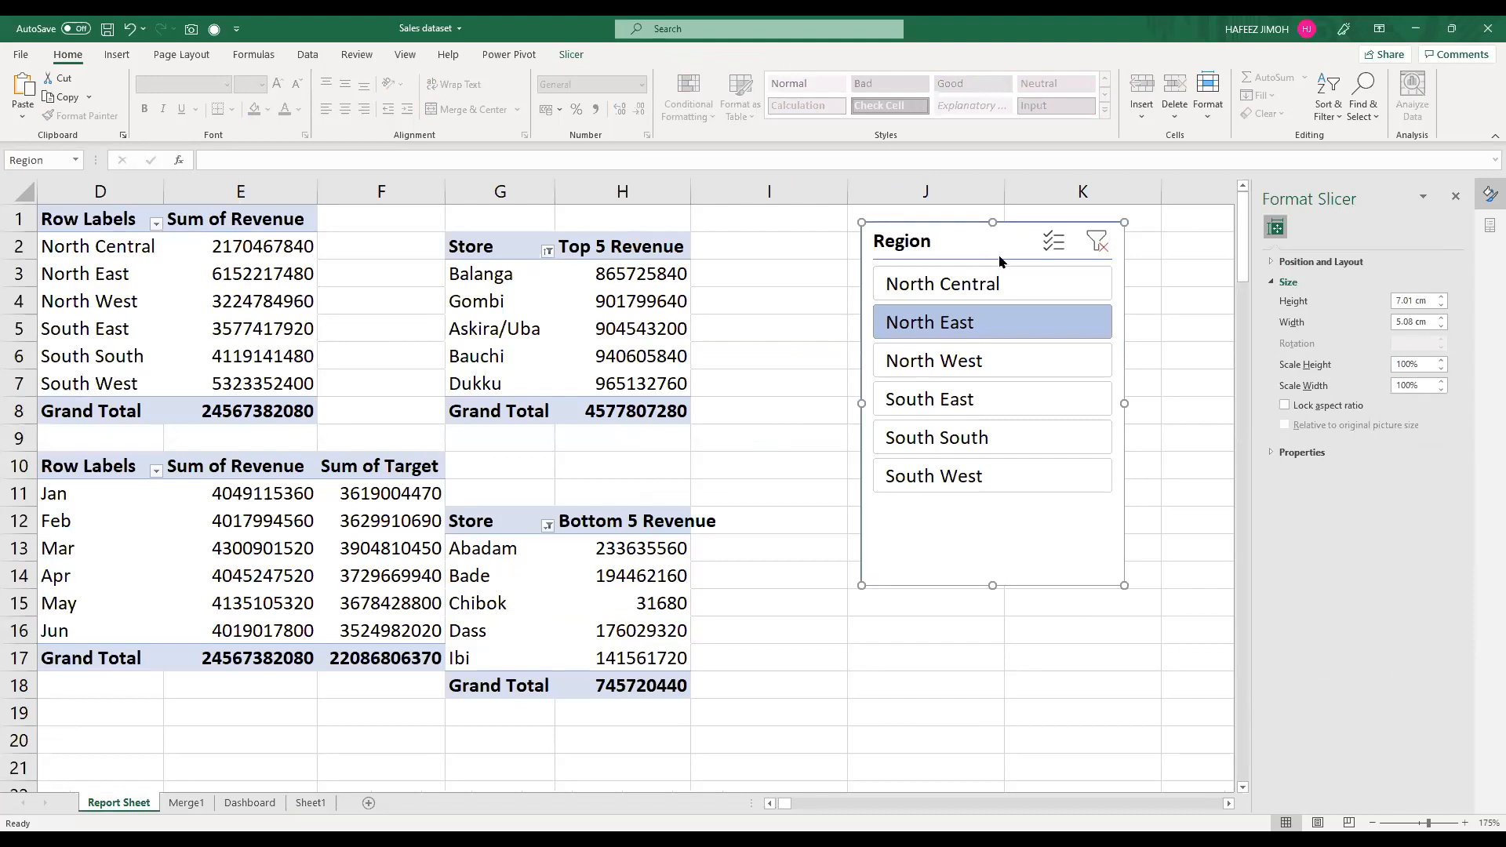
key("Delete")
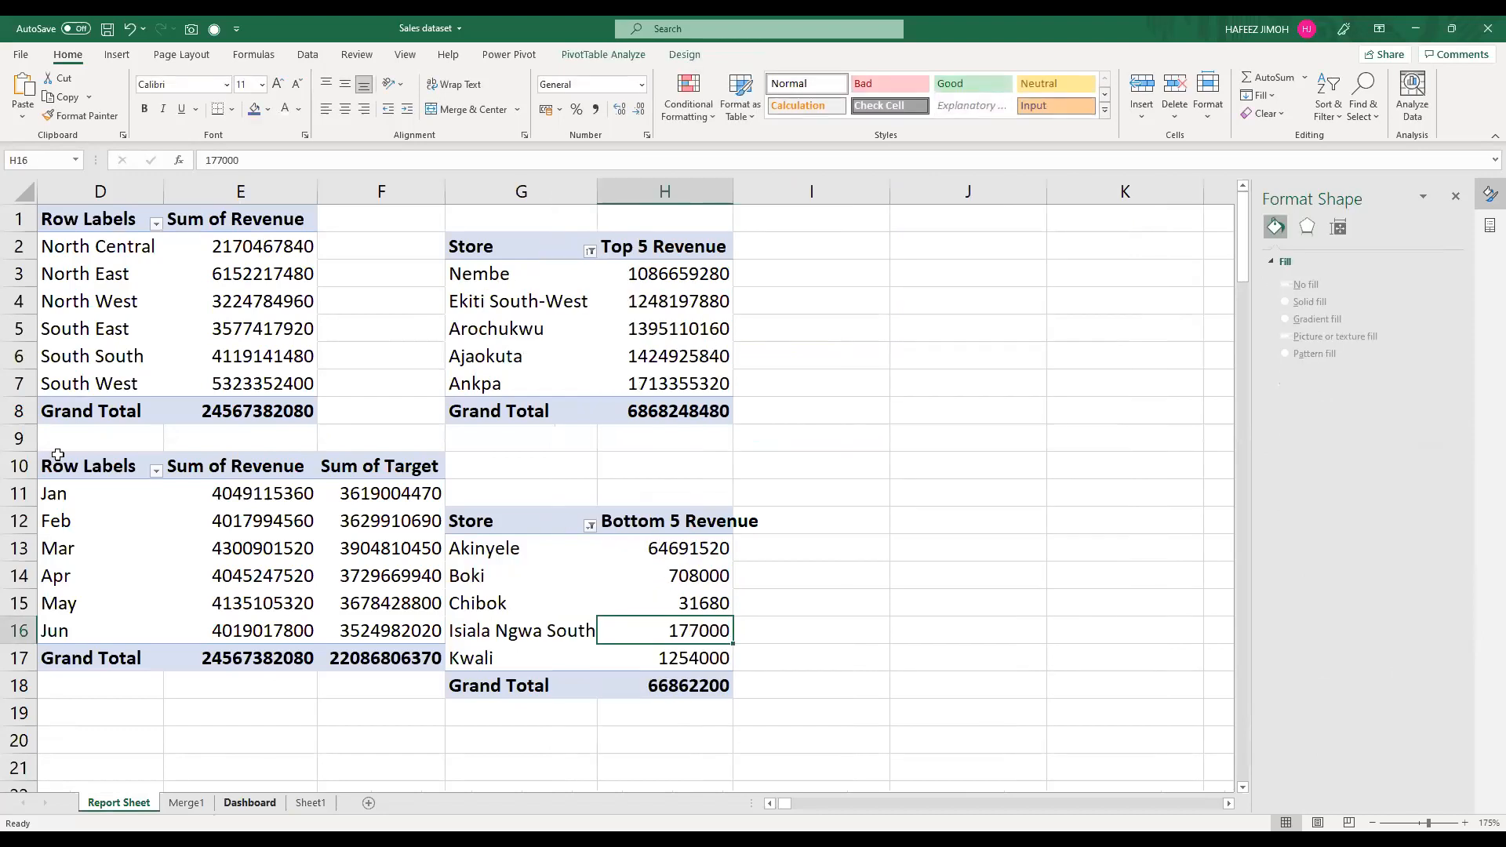
key("ctrl+Page_Down")
key("ctrl+Page_Down")
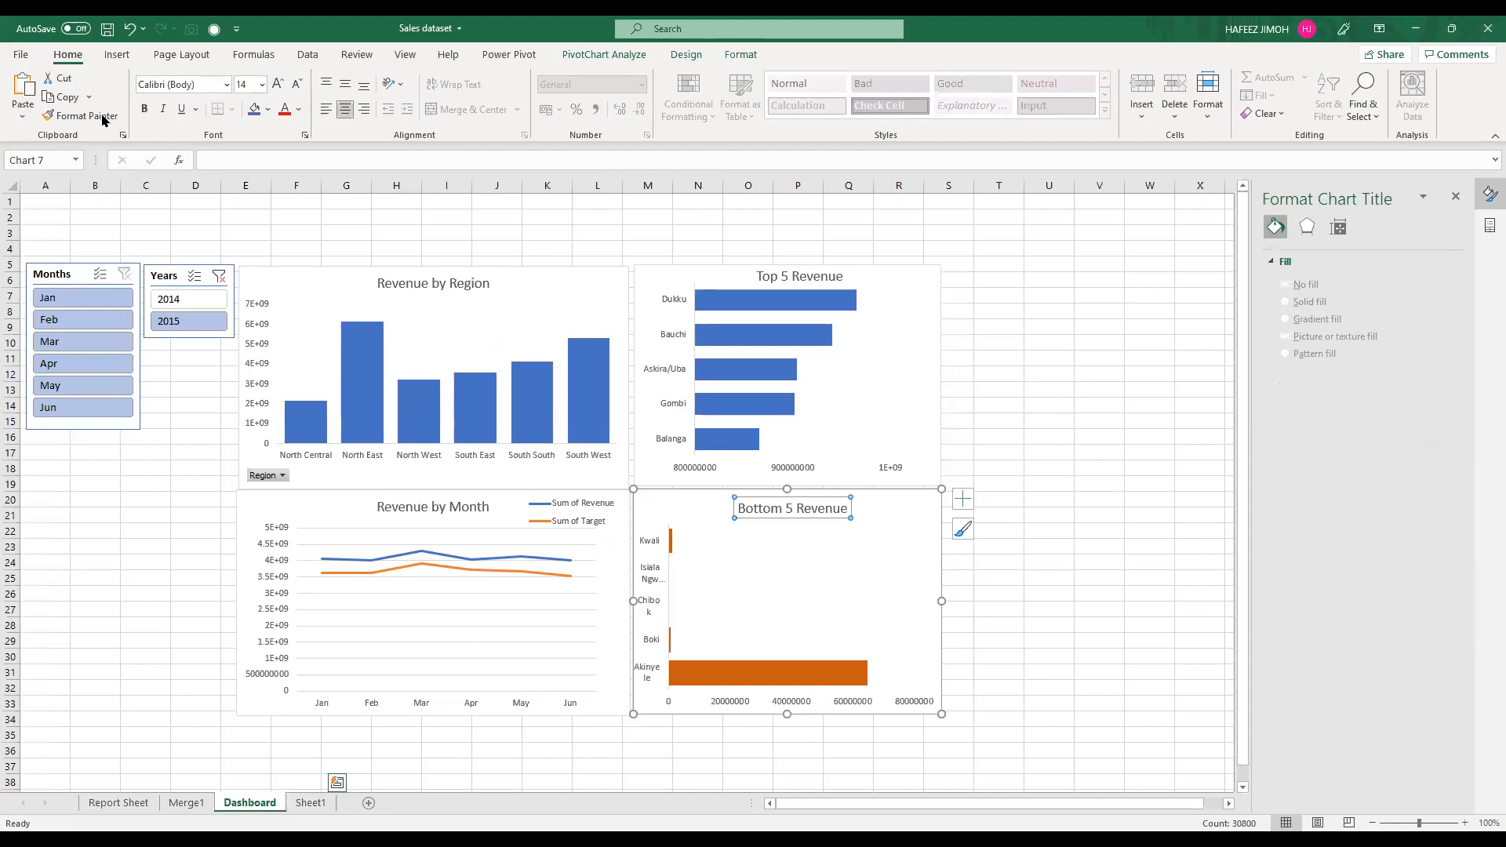
right_click(64, 471)
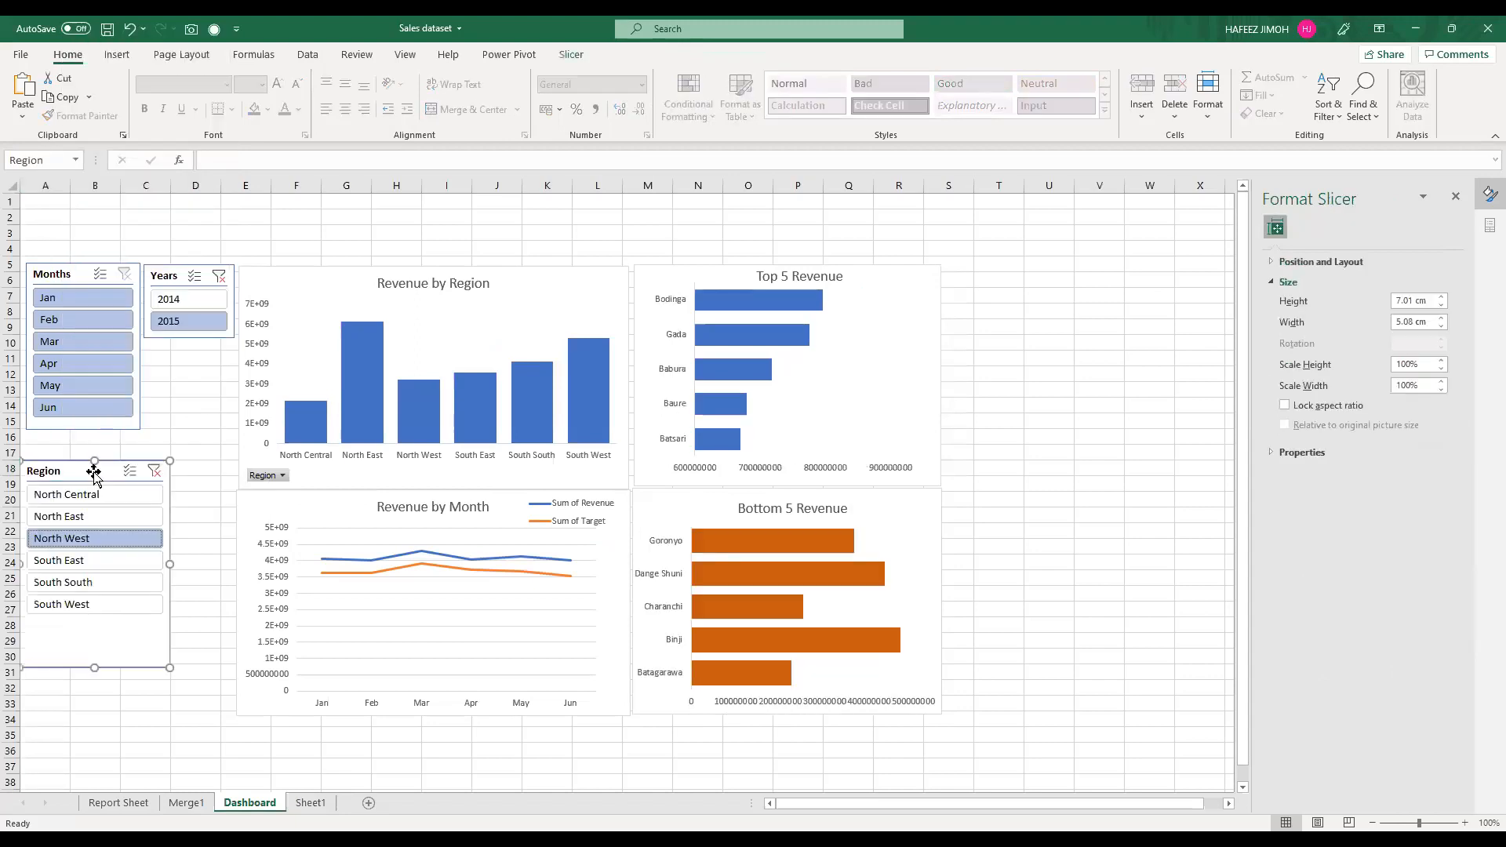
left_click_drag(90, 470, 90, 435)
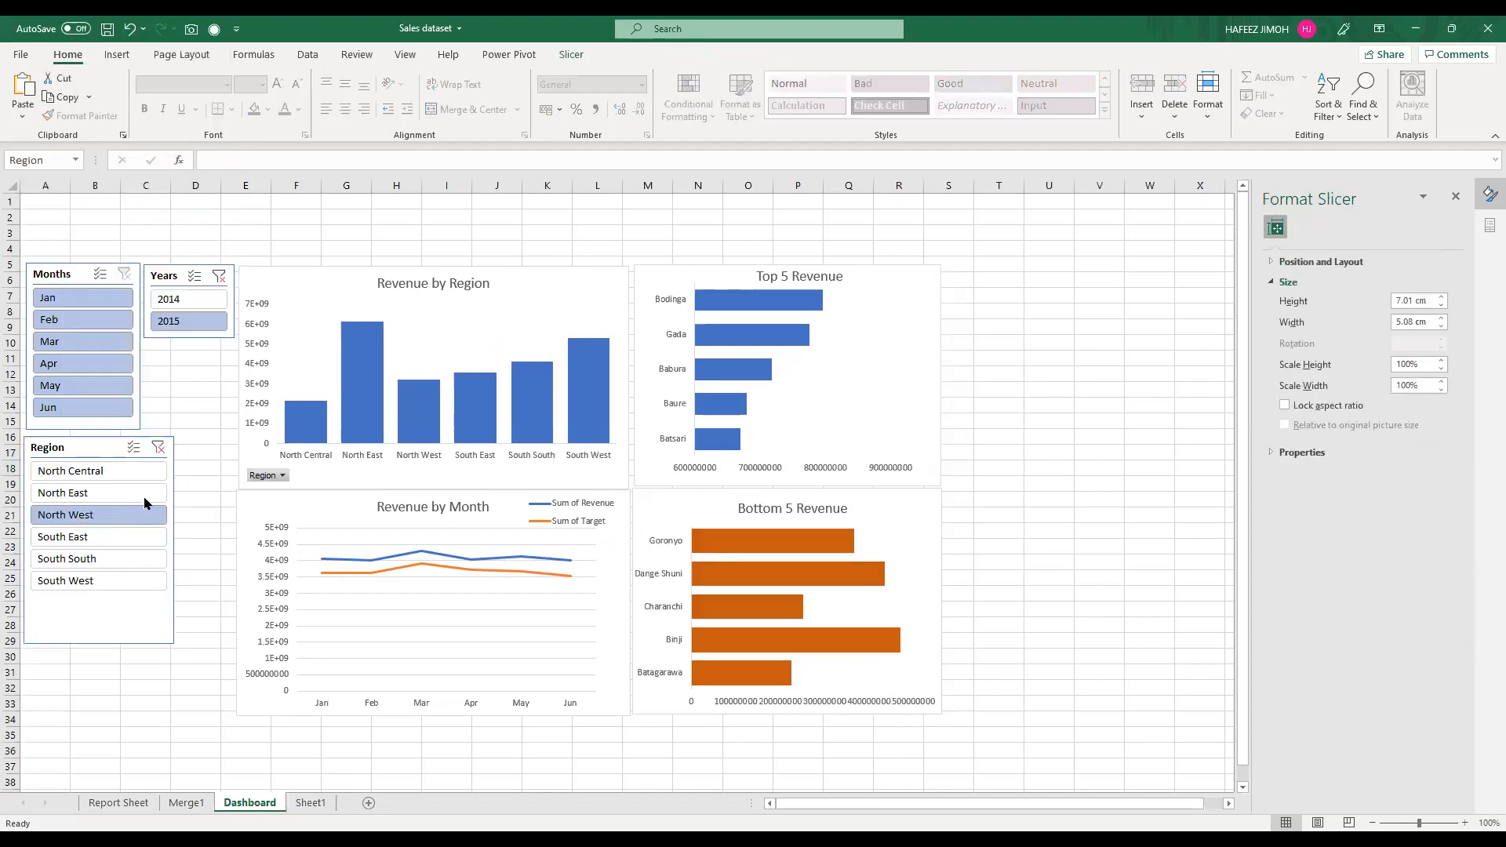
Step: Nudge the Bottom 5 Revenue chart slightly down and sideways to sit beneath the Top 5 Revenue chart
left_click(291, 495)
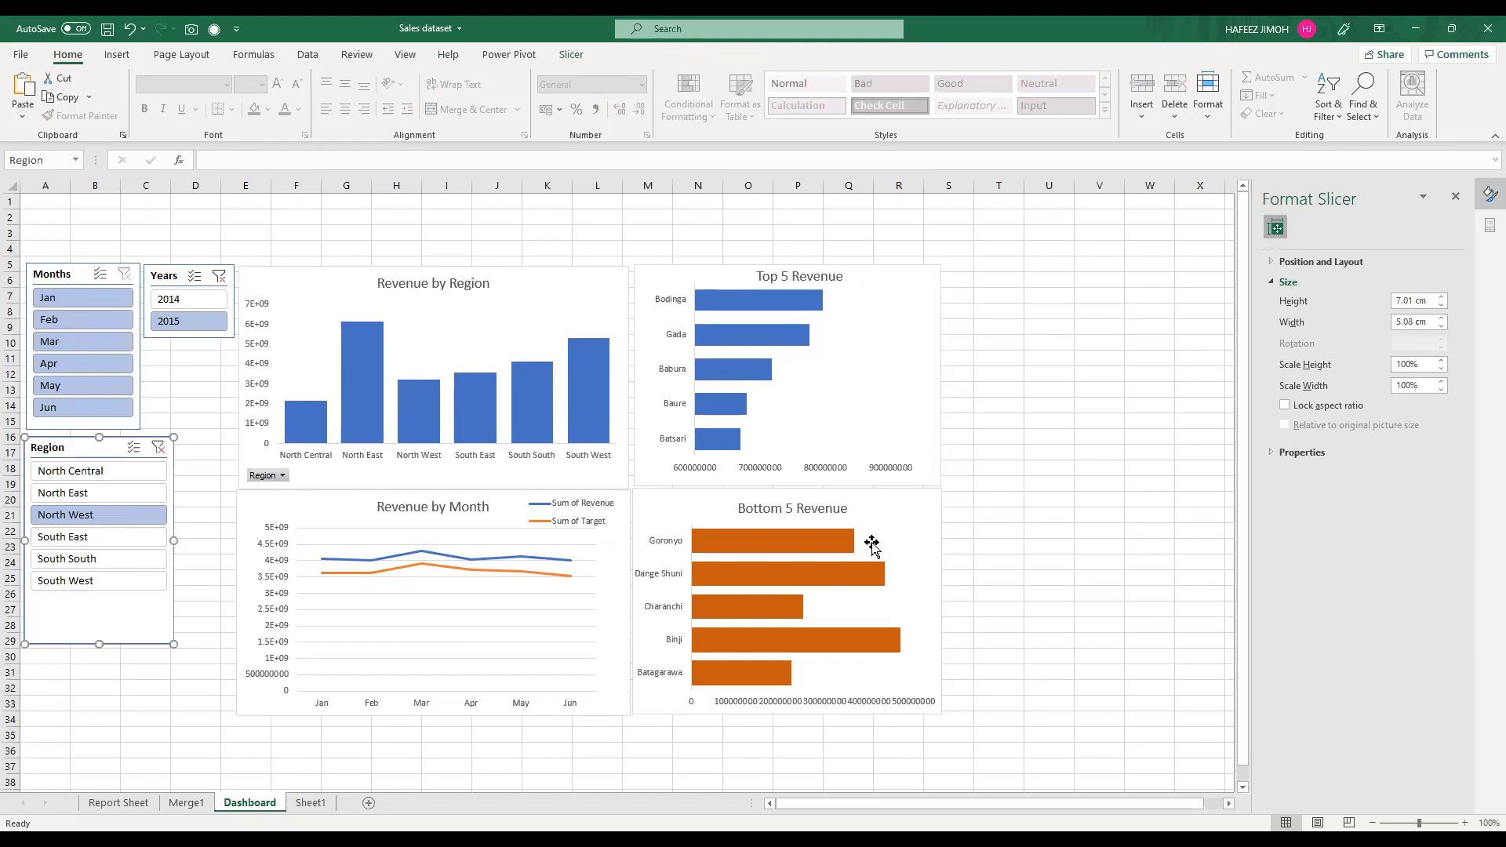
left_click(915, 532)
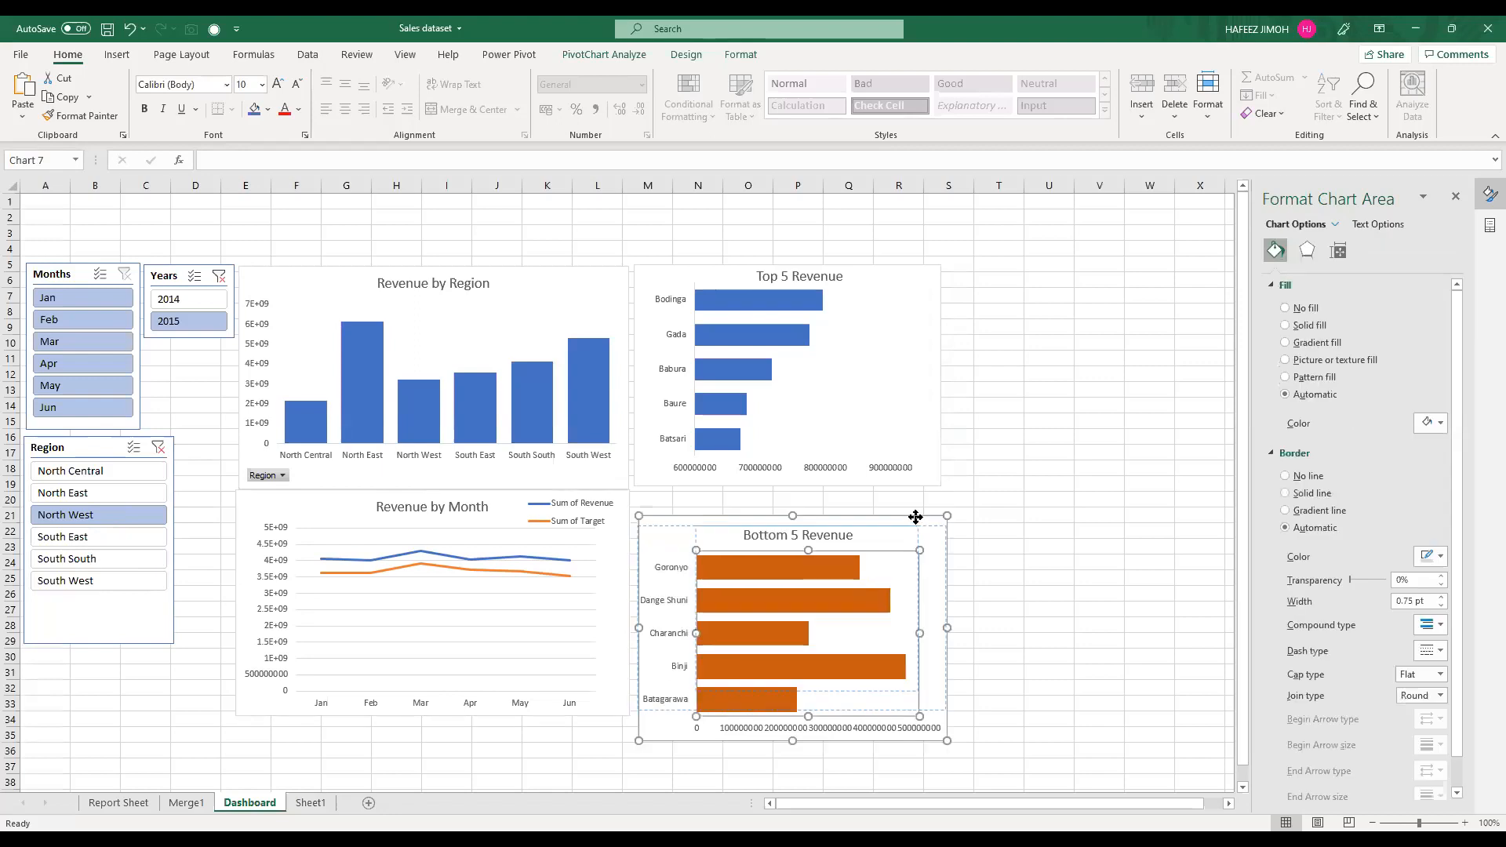
left_click_drag(912, 516, 918, 523)
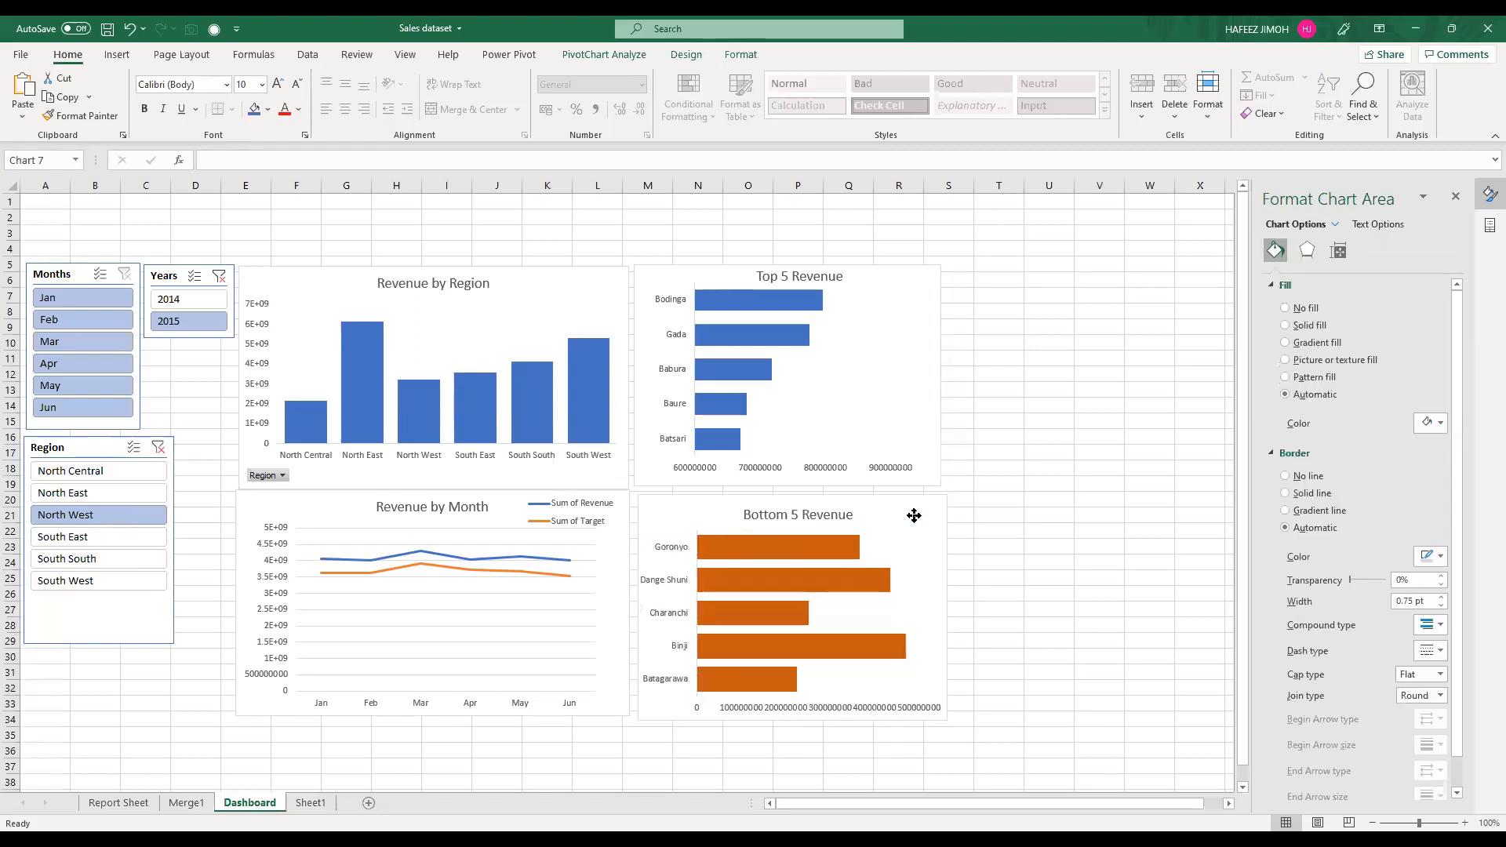
left_click(141, 805)
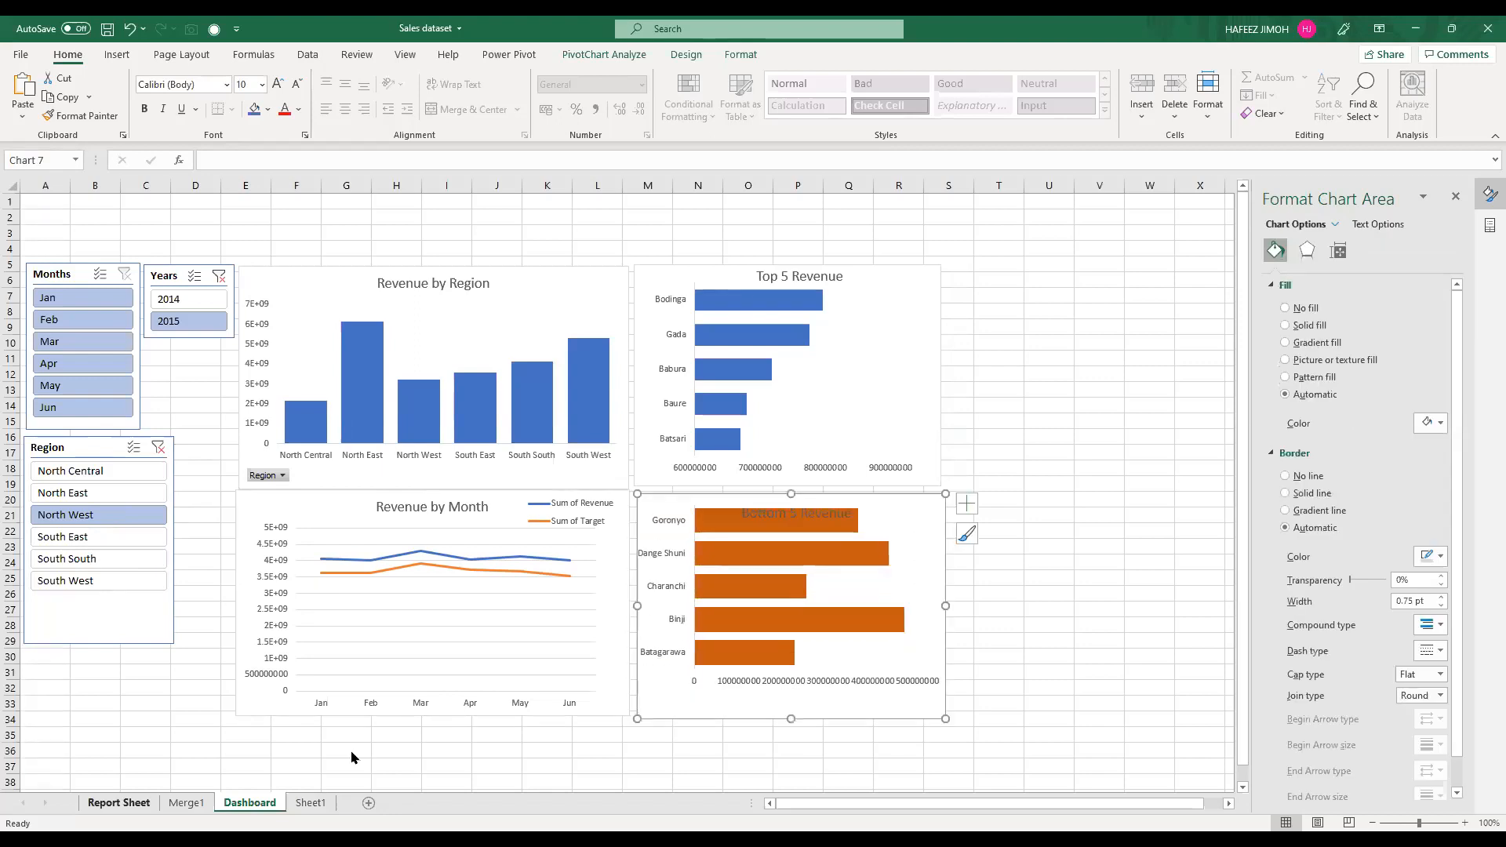
left_click(258, 804)
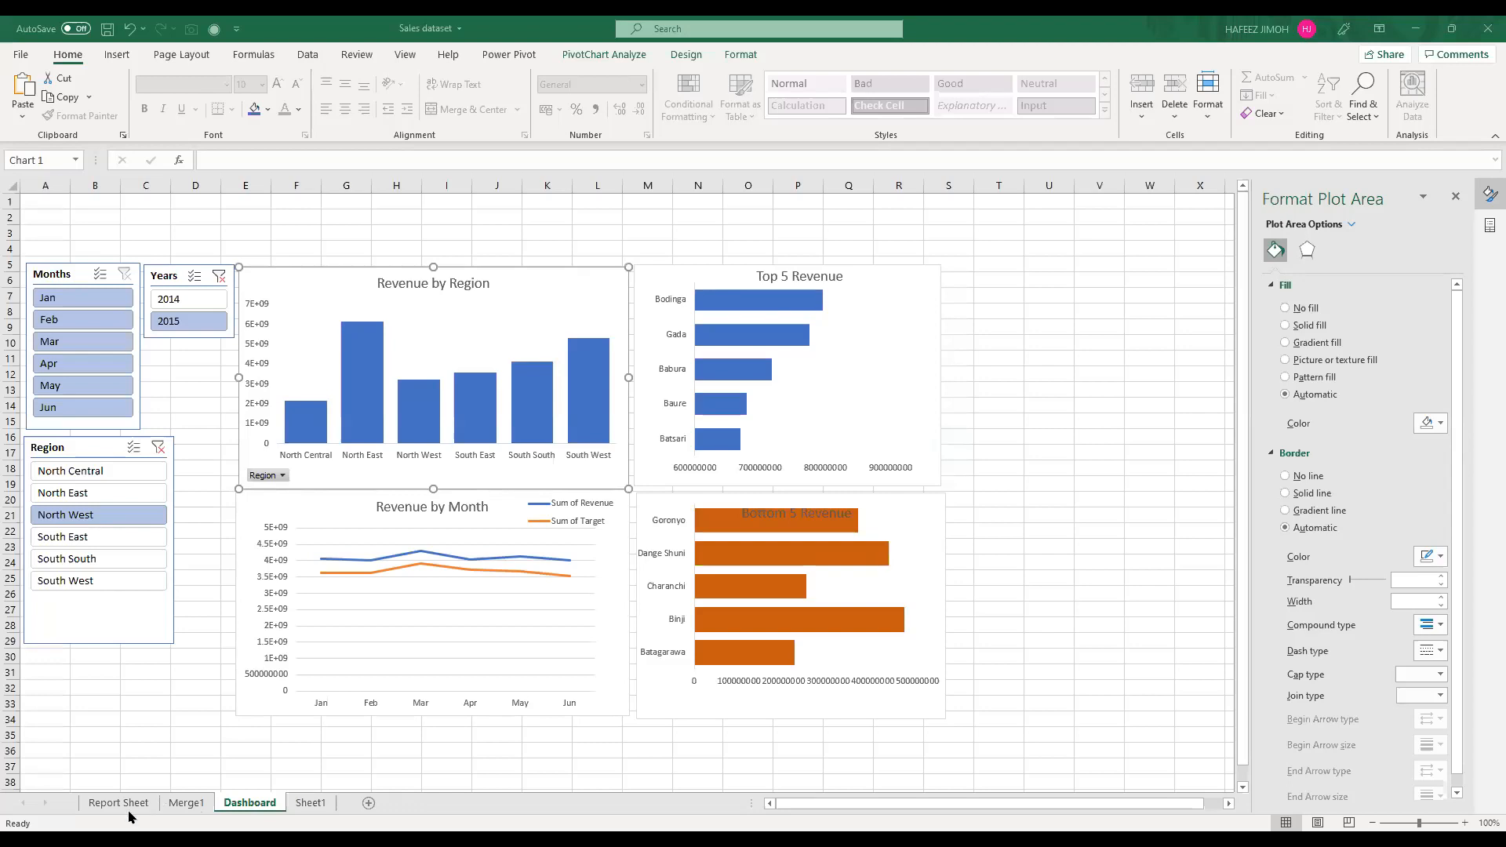
Step: Show the field list for the region PivotTable on Report Sheet and add Target to its values
left_click(186, 803)
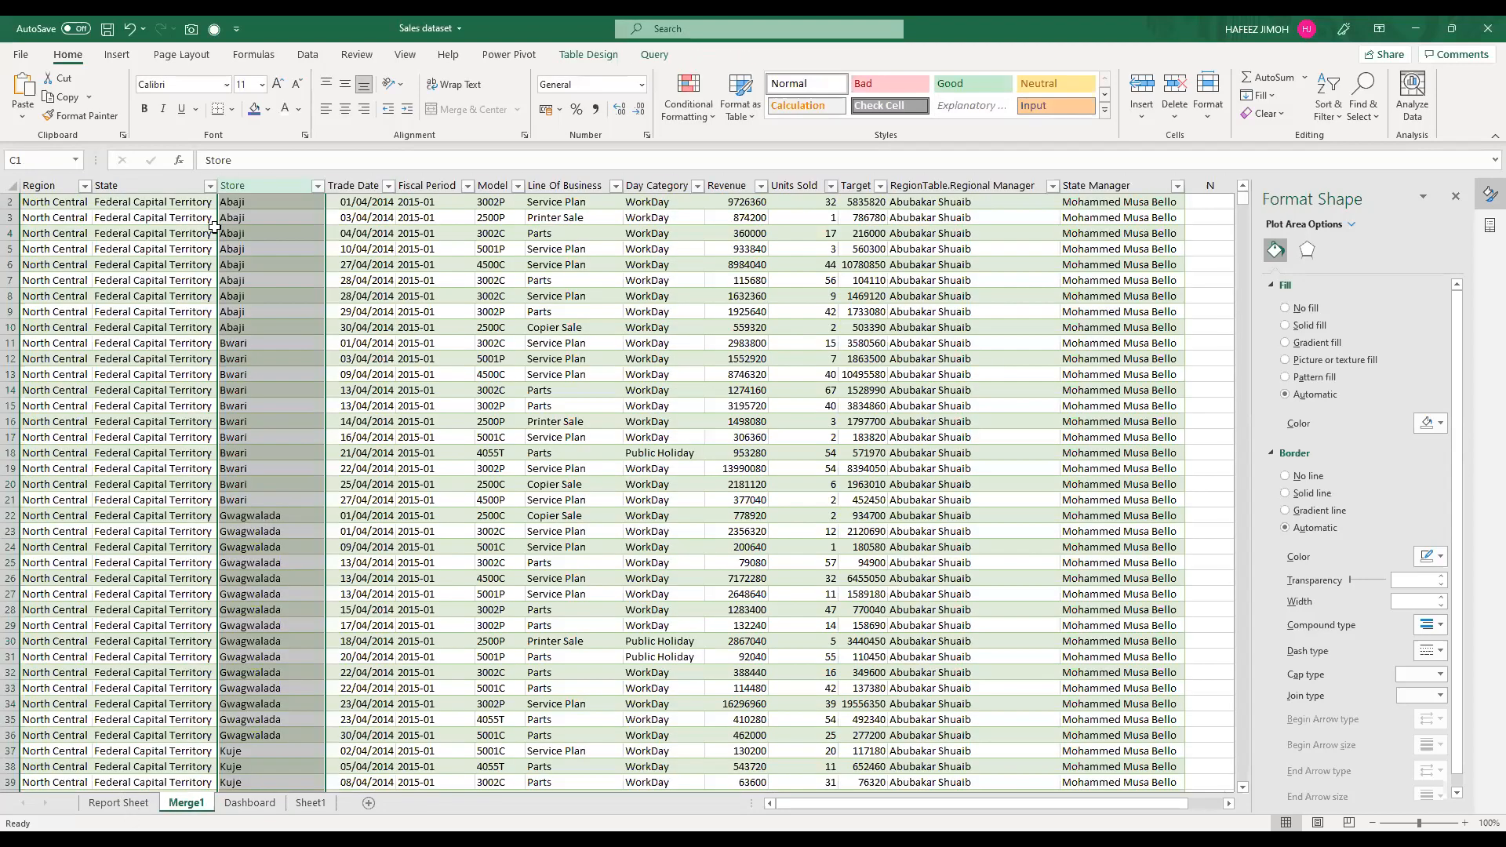
key("ctrl+Page_Up")
left_click(215, 245)
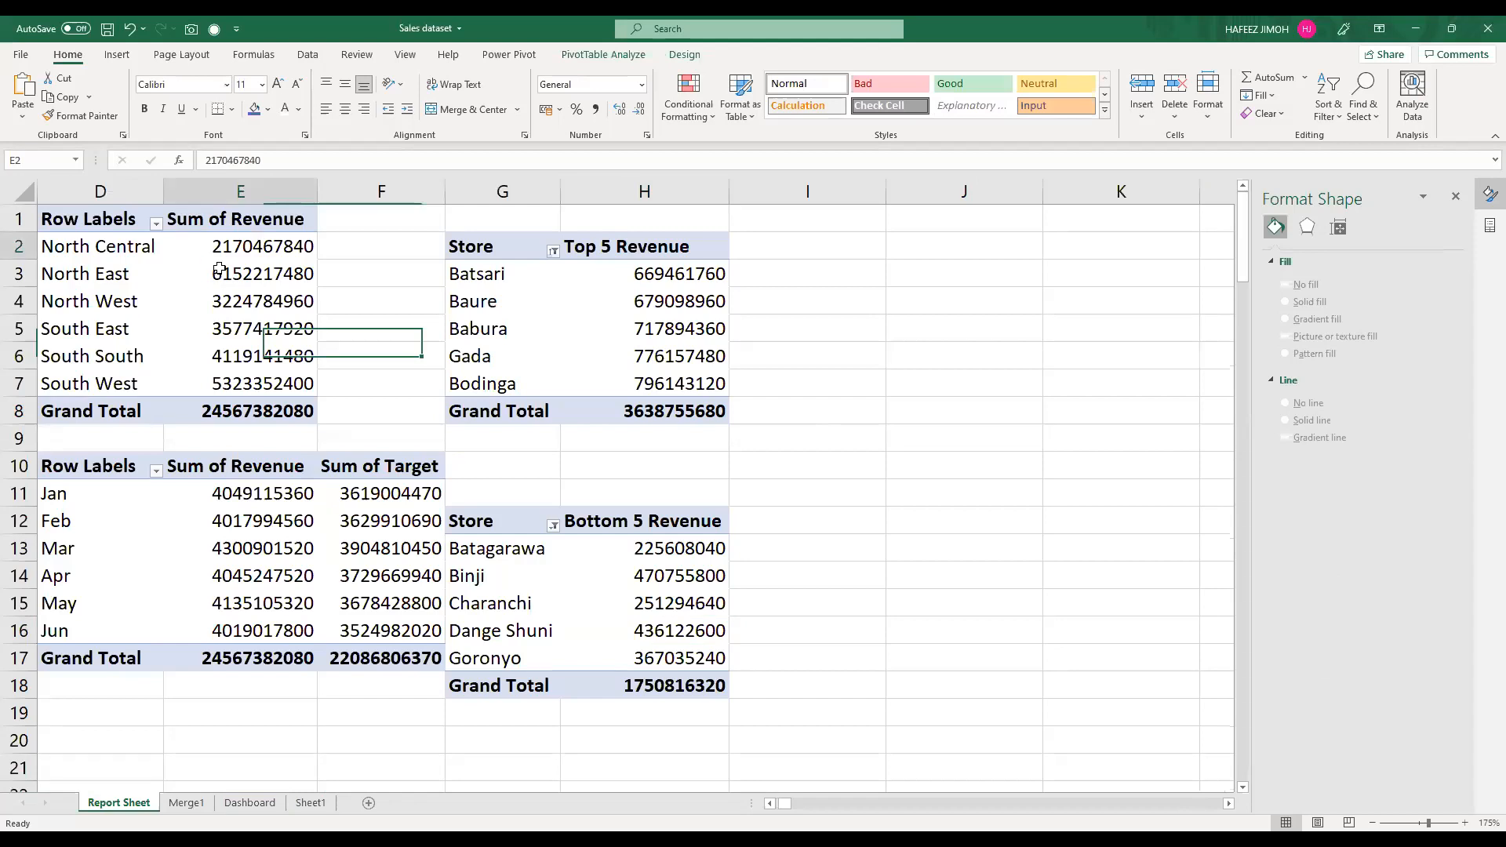
left_click(1108, 105)
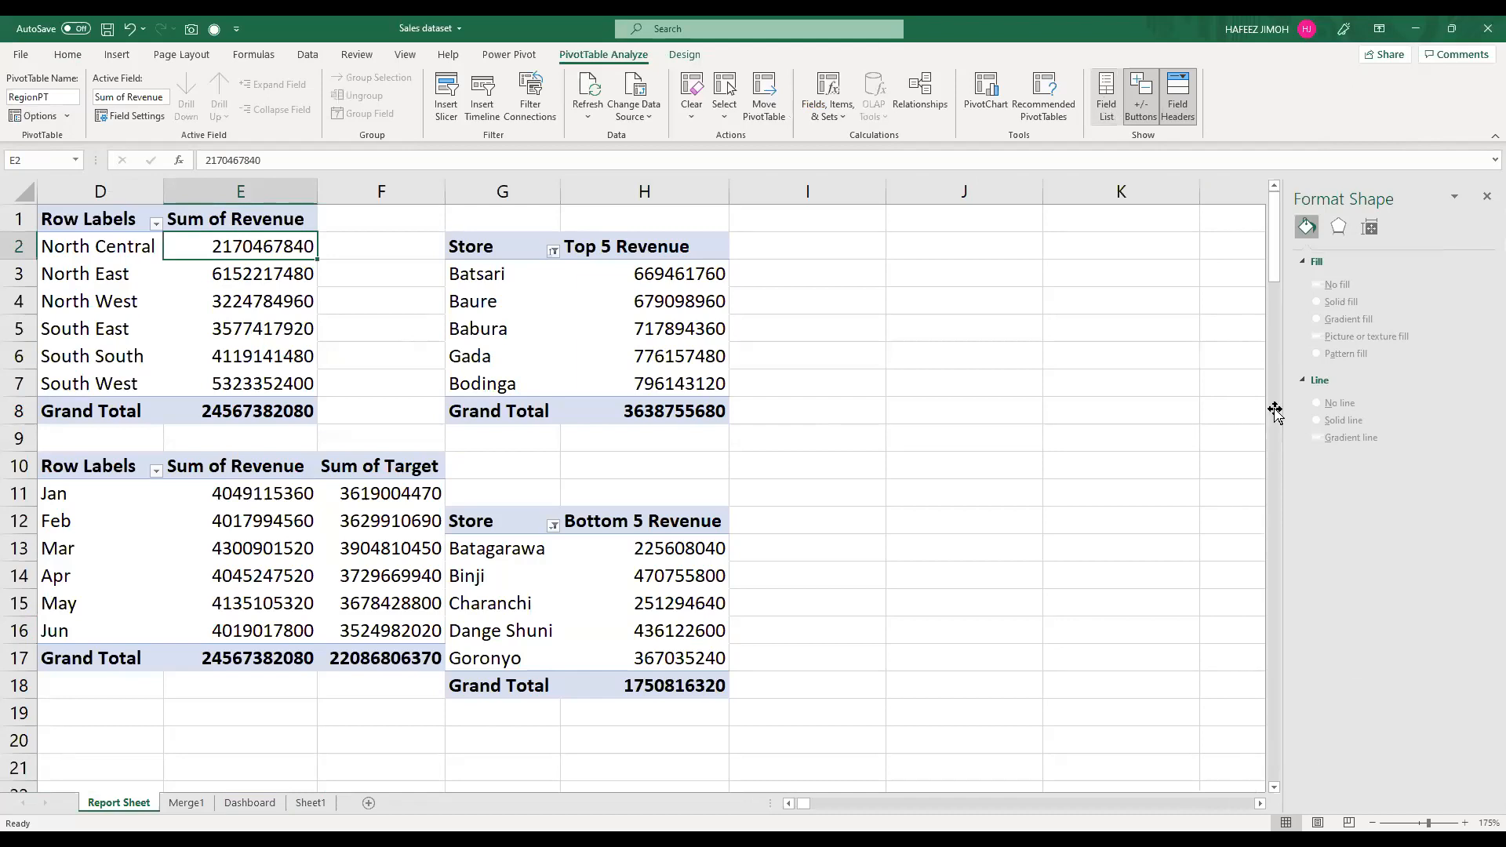
left_click_drag(1254, 429, 1378, 711)
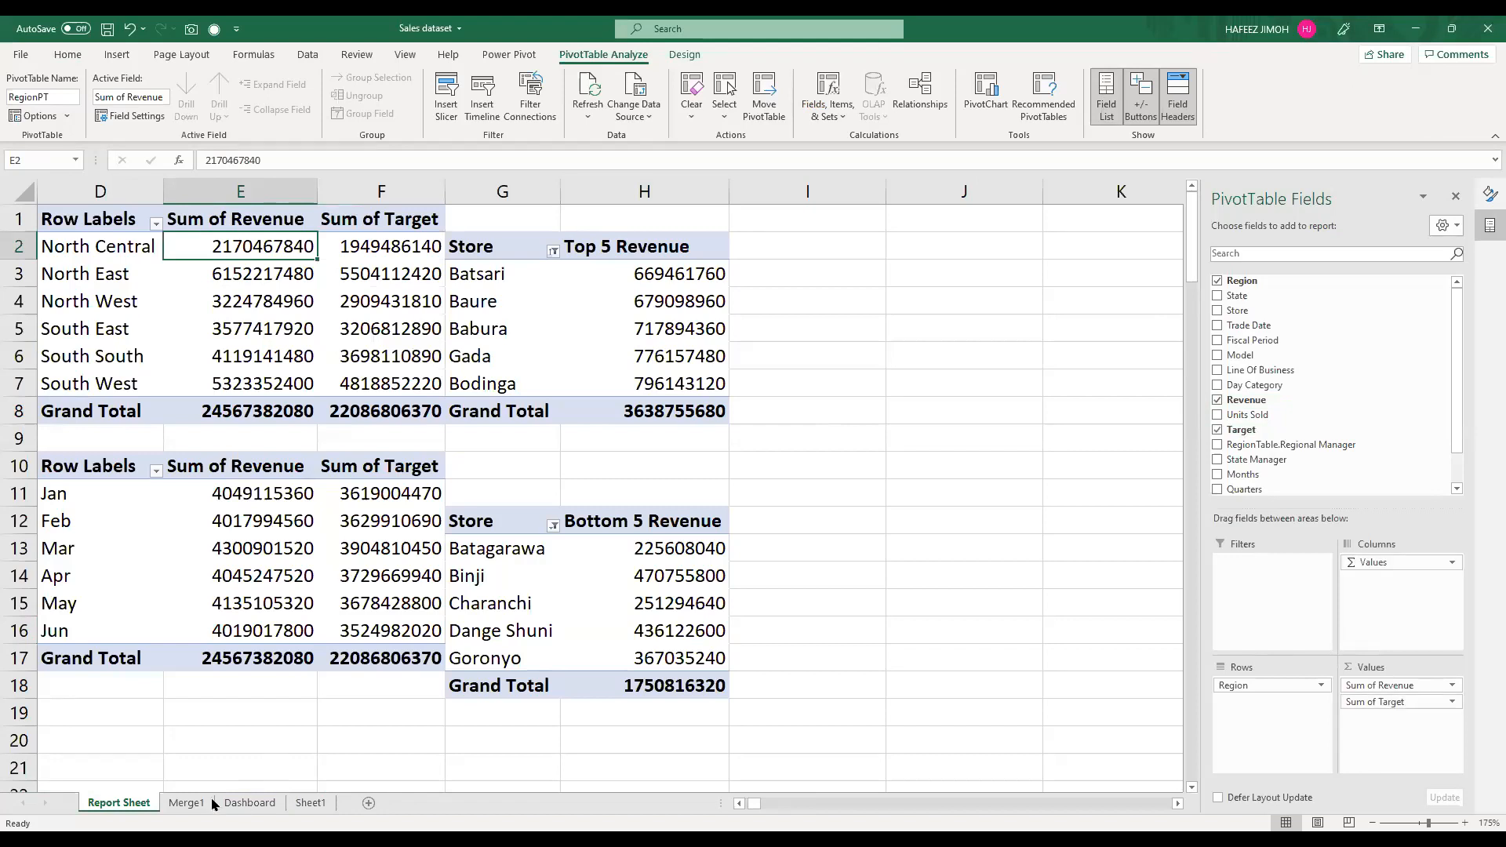
Step: Add a legend to the Revenue by Region chart on the Dashboard
left_click(249, 803)
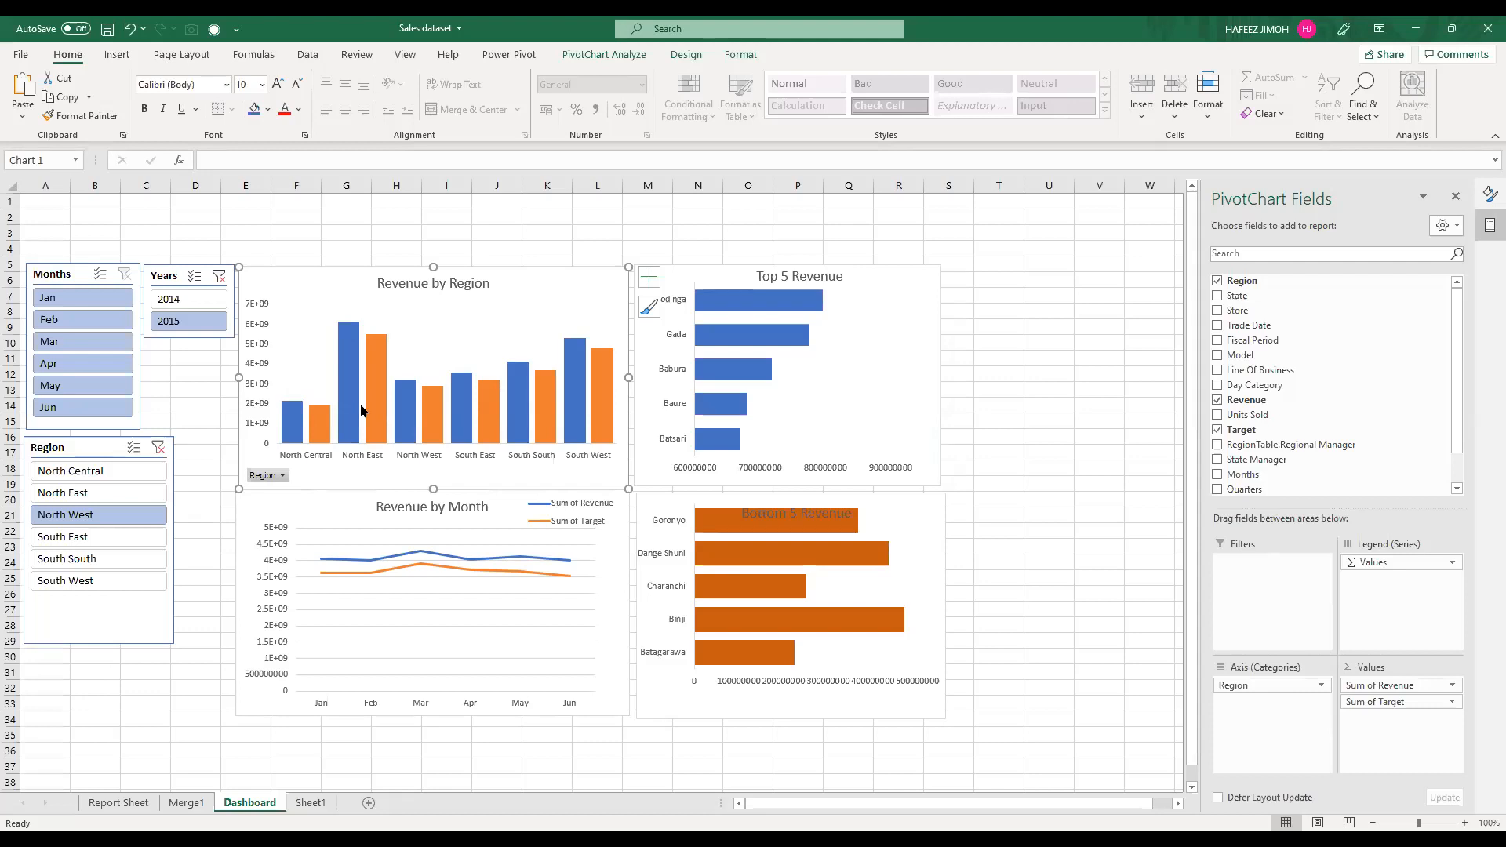
mouse_move(363, 409)
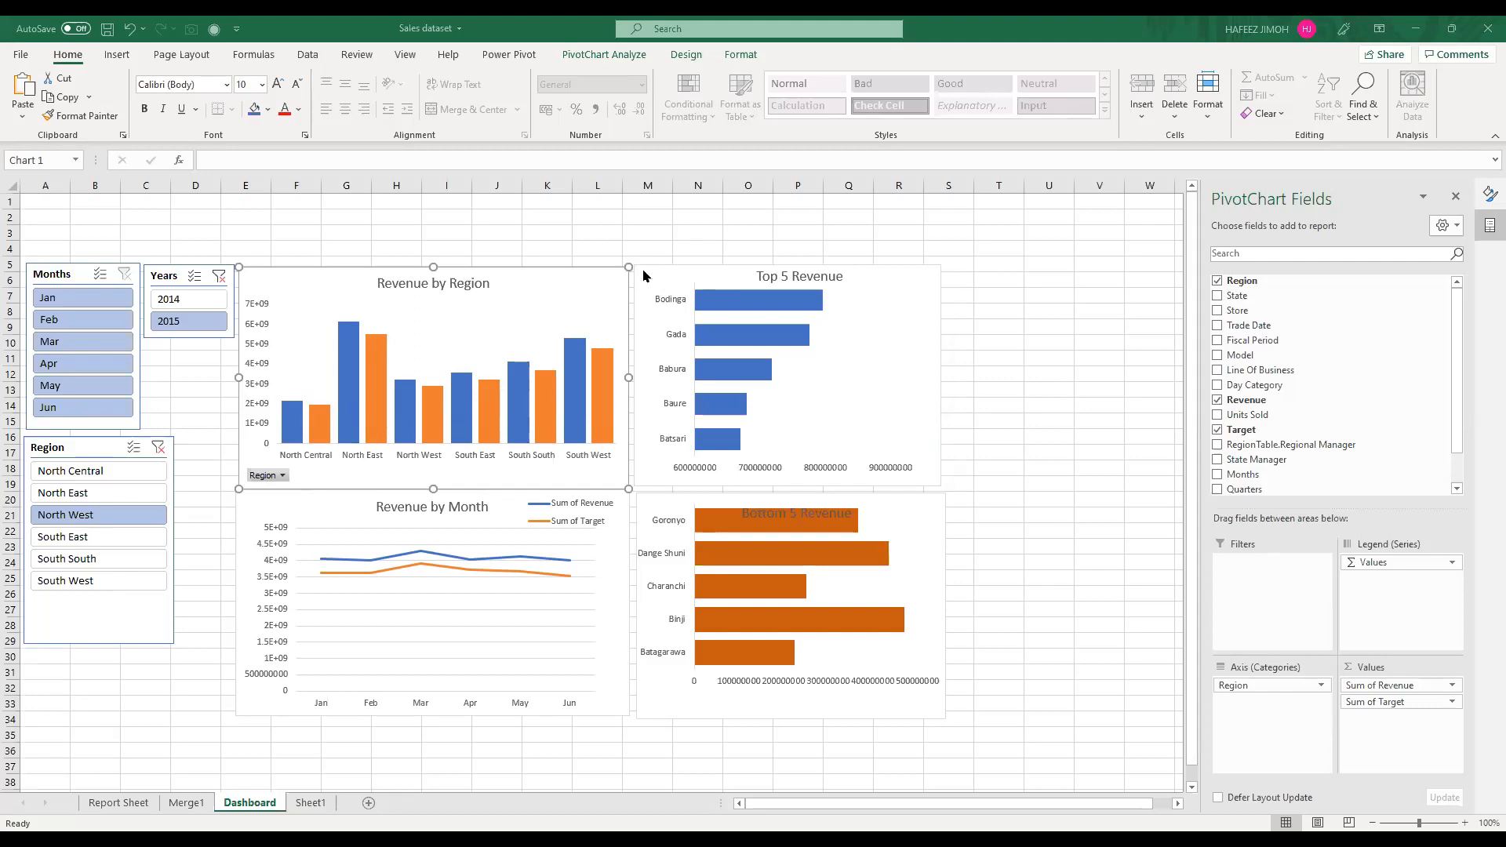
left_click(687, 406)
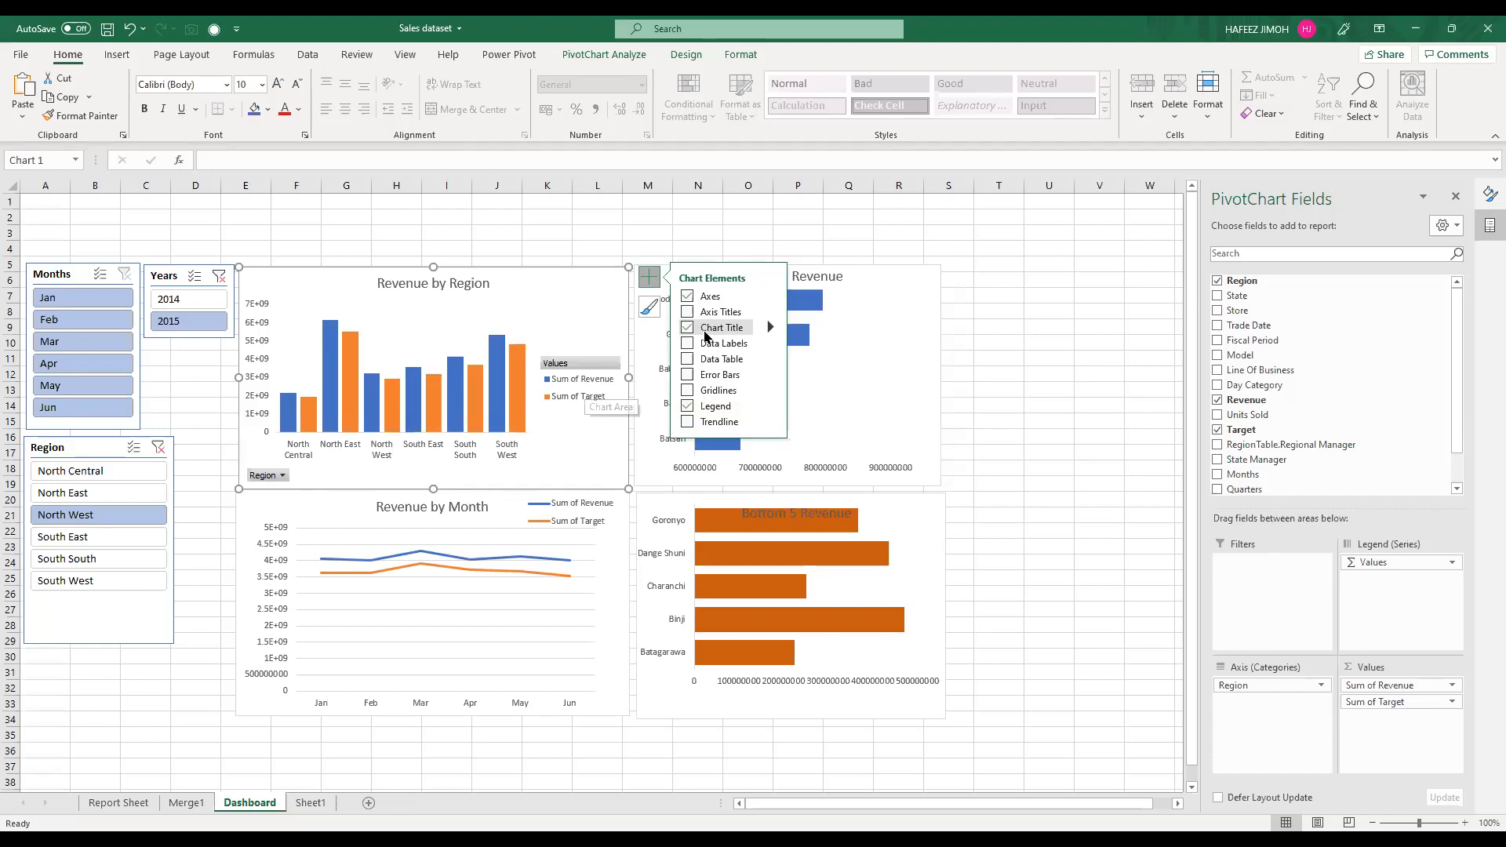
key("Escape")
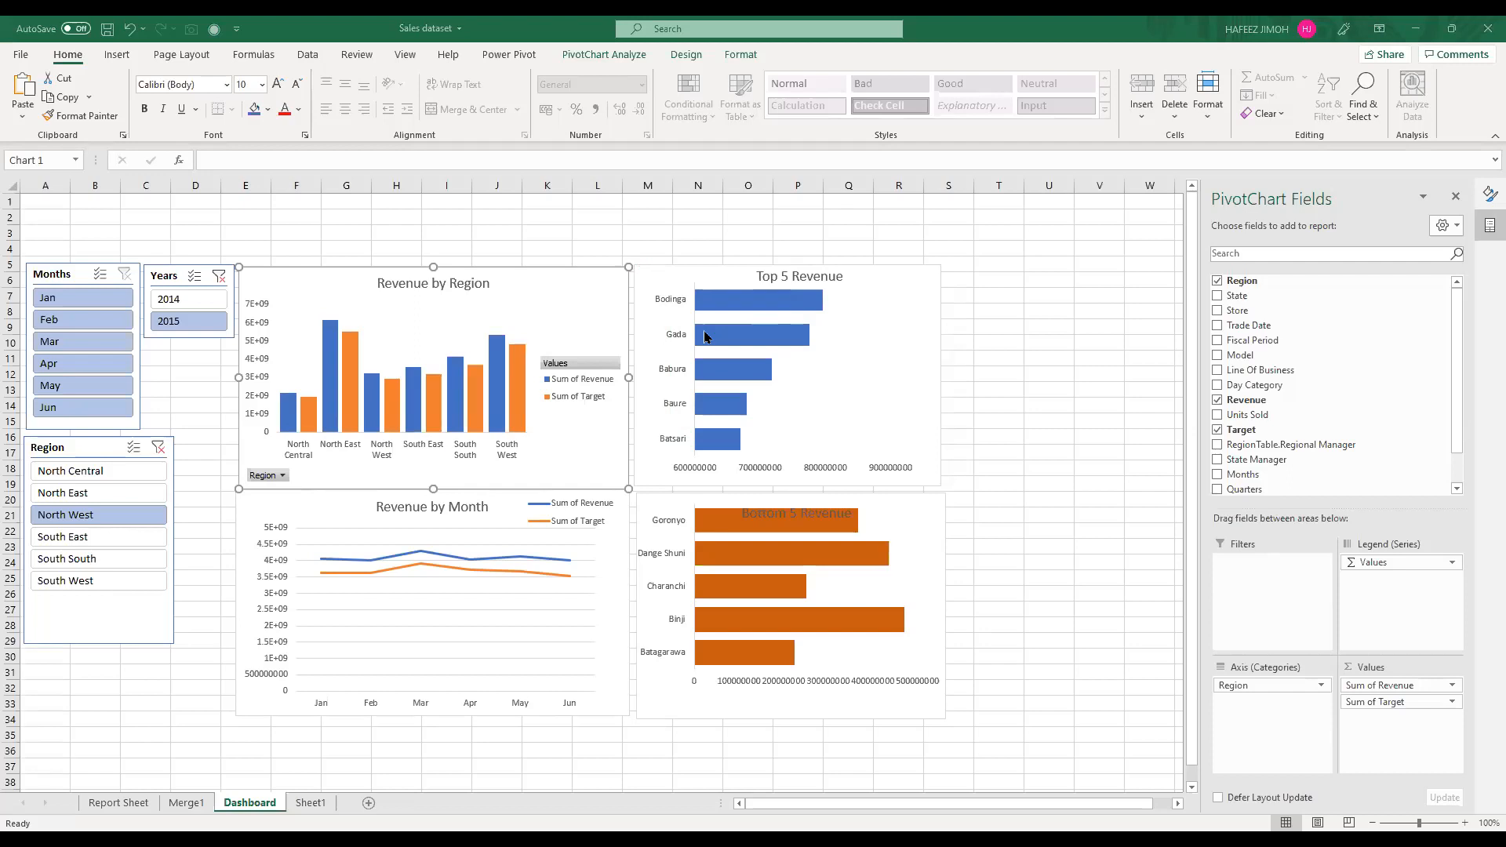
Step: Move the Revenue by Region chart's legend up into the chart's upper-right corner, beside the title
left_click(573, 377)
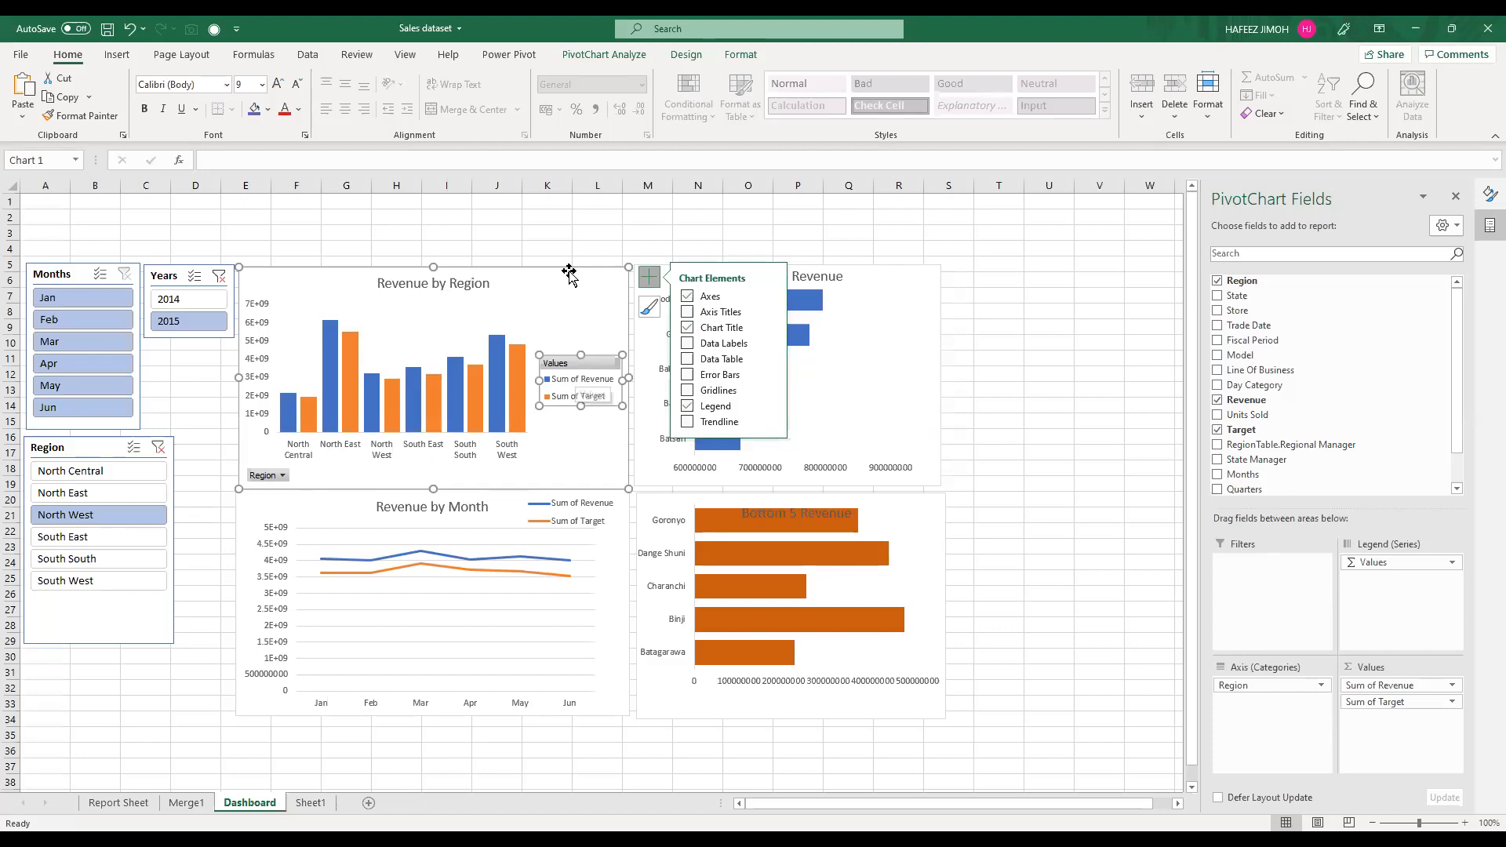
left_click_drag(580, 354, 569, 272)
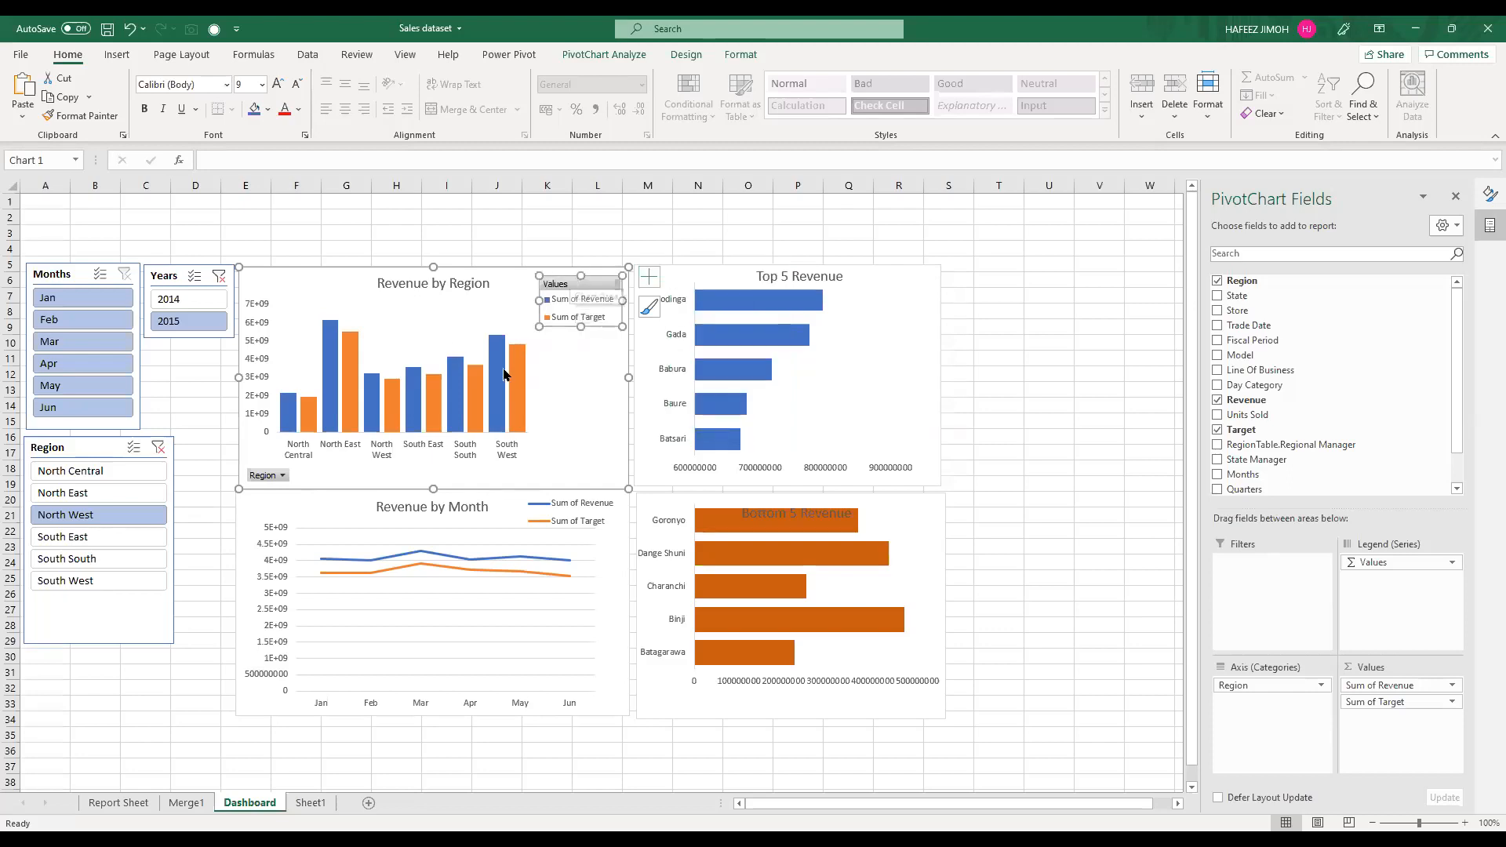
left_click_drag(515, 350, 589, 378)
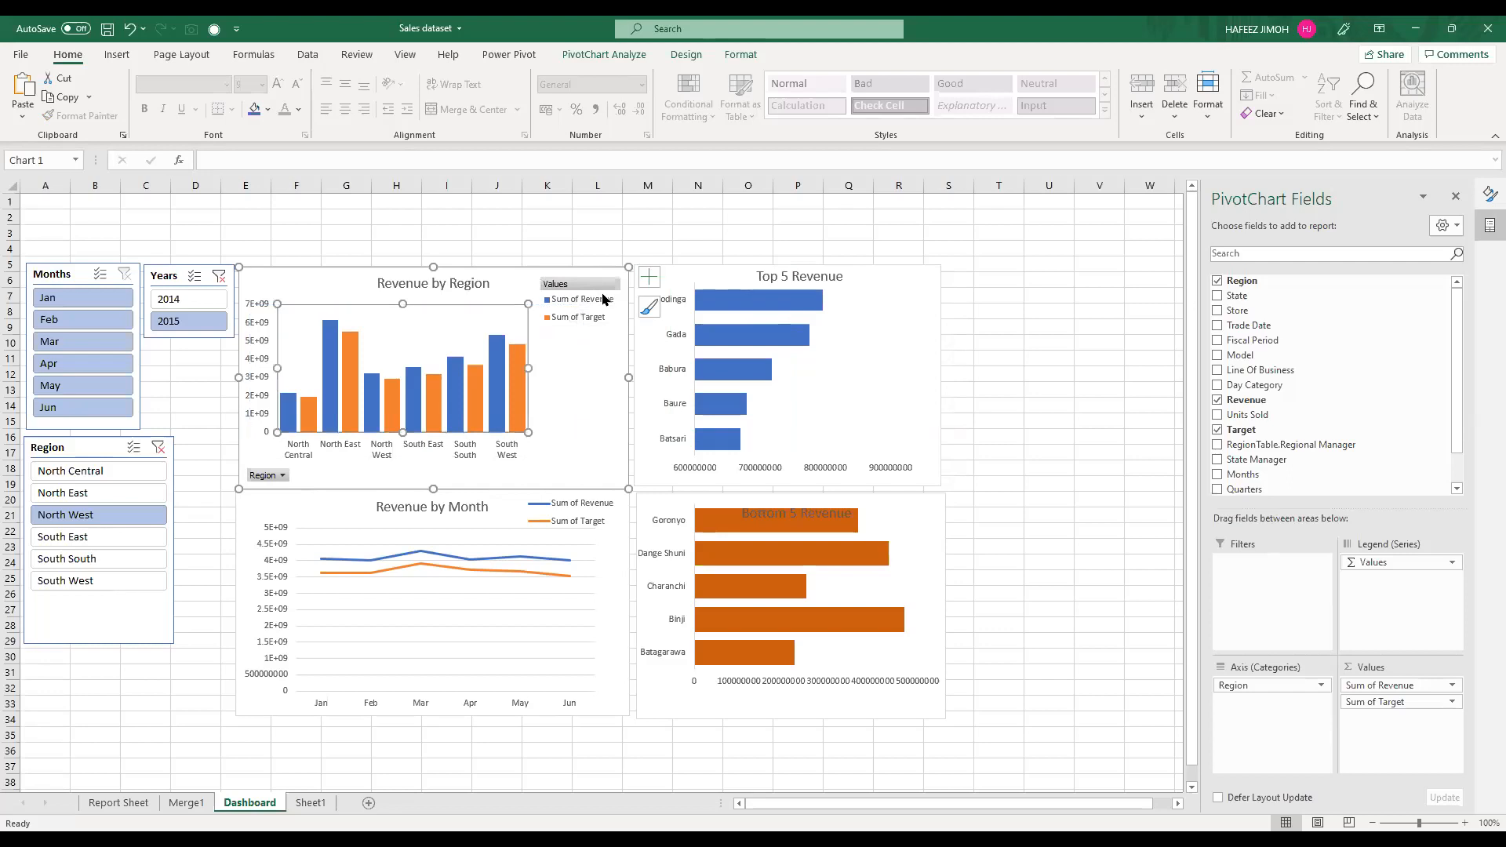
left_click(600, 308)
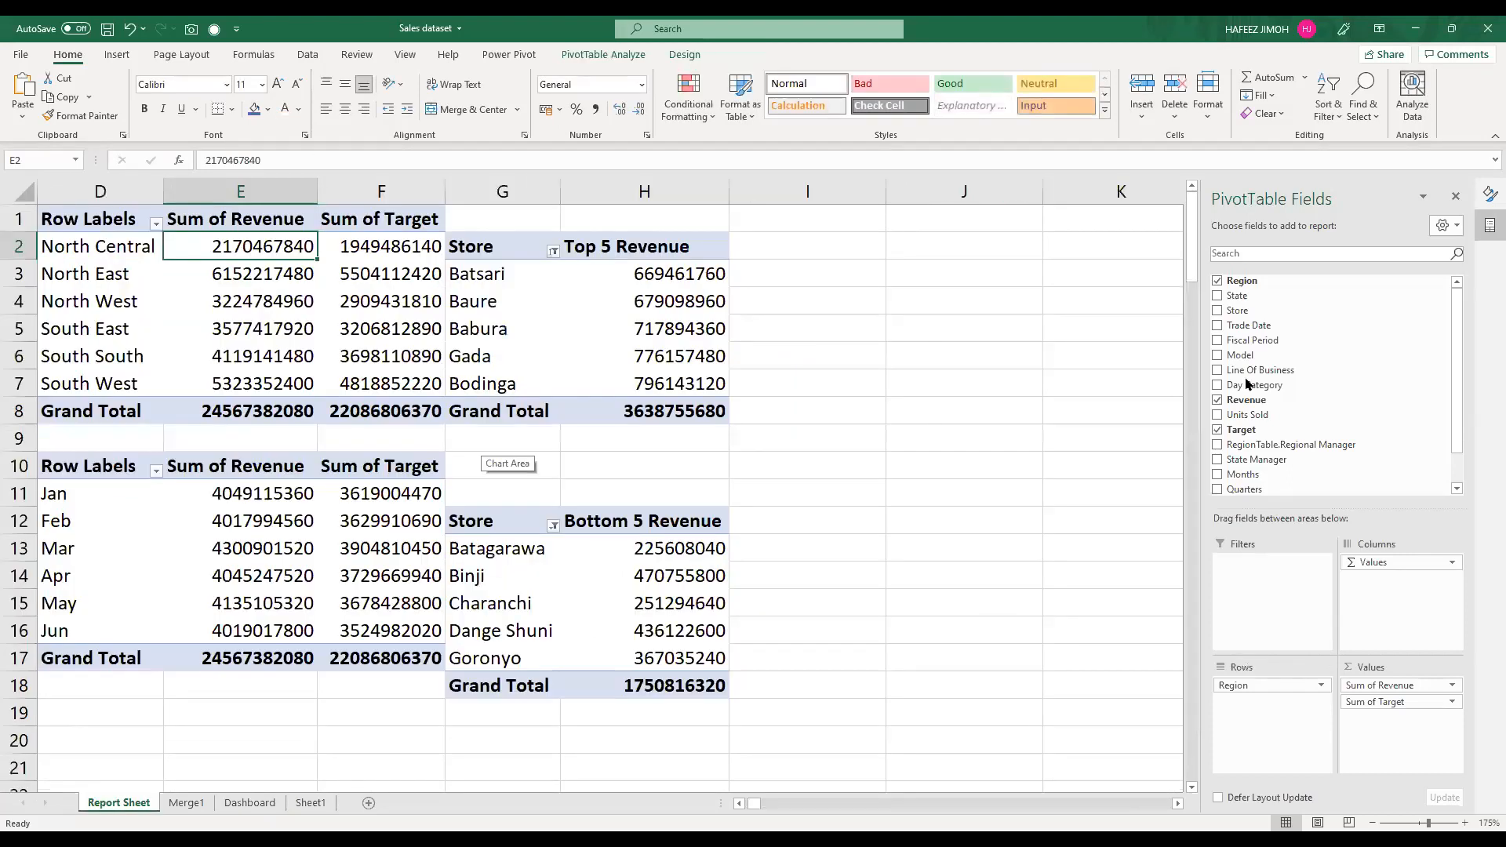
Step: Rename the region PivotTable's value headers on Report Sheet to Revenue and Target
left_click(240, 219)
left_click_drag(365, 162, 229, 161)
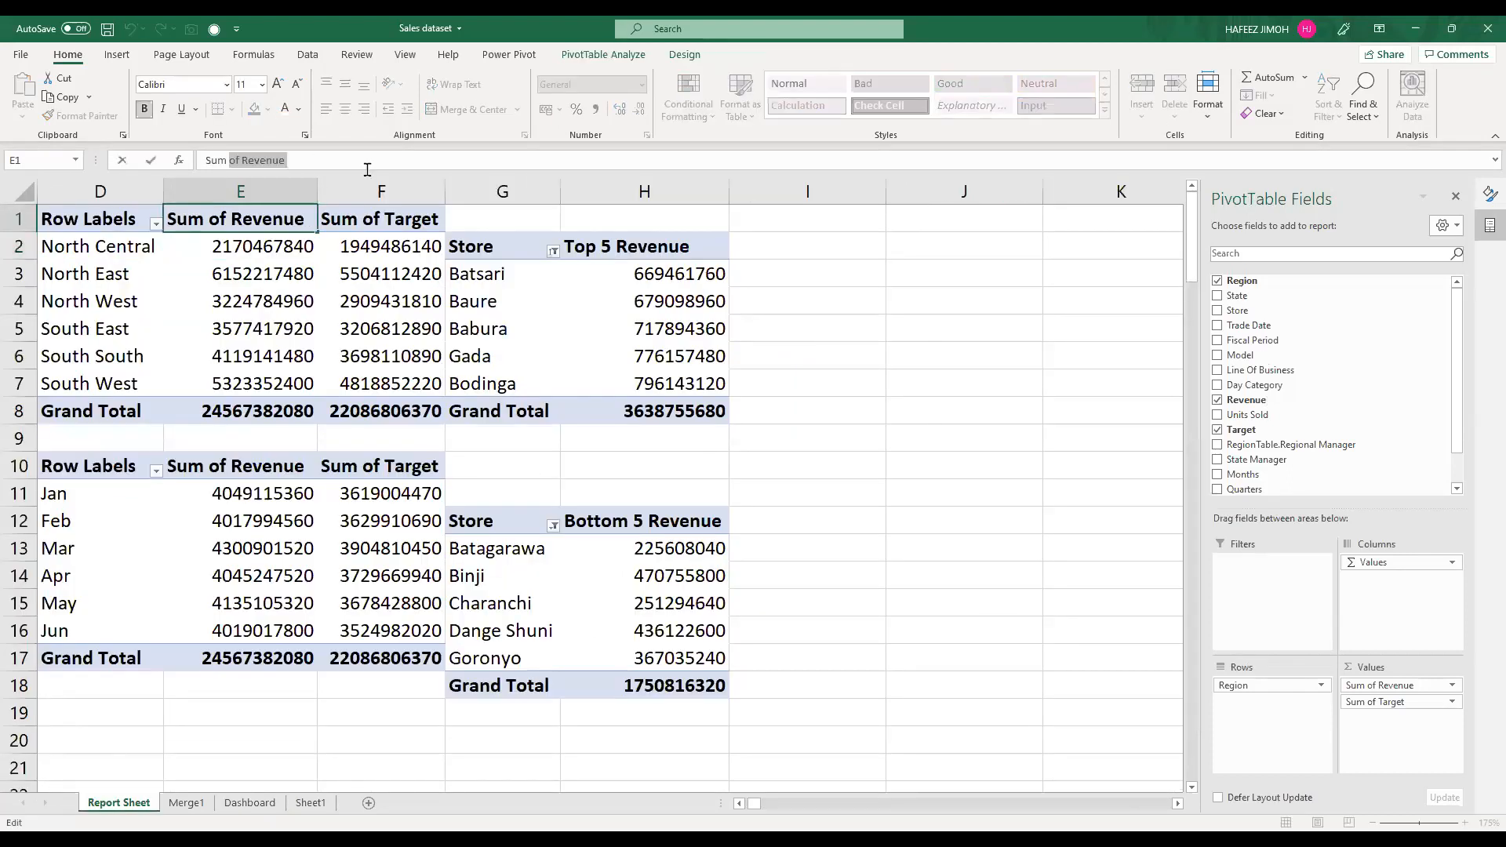
left_click_drag(367, 161, 196, 151)
type("Revenue")
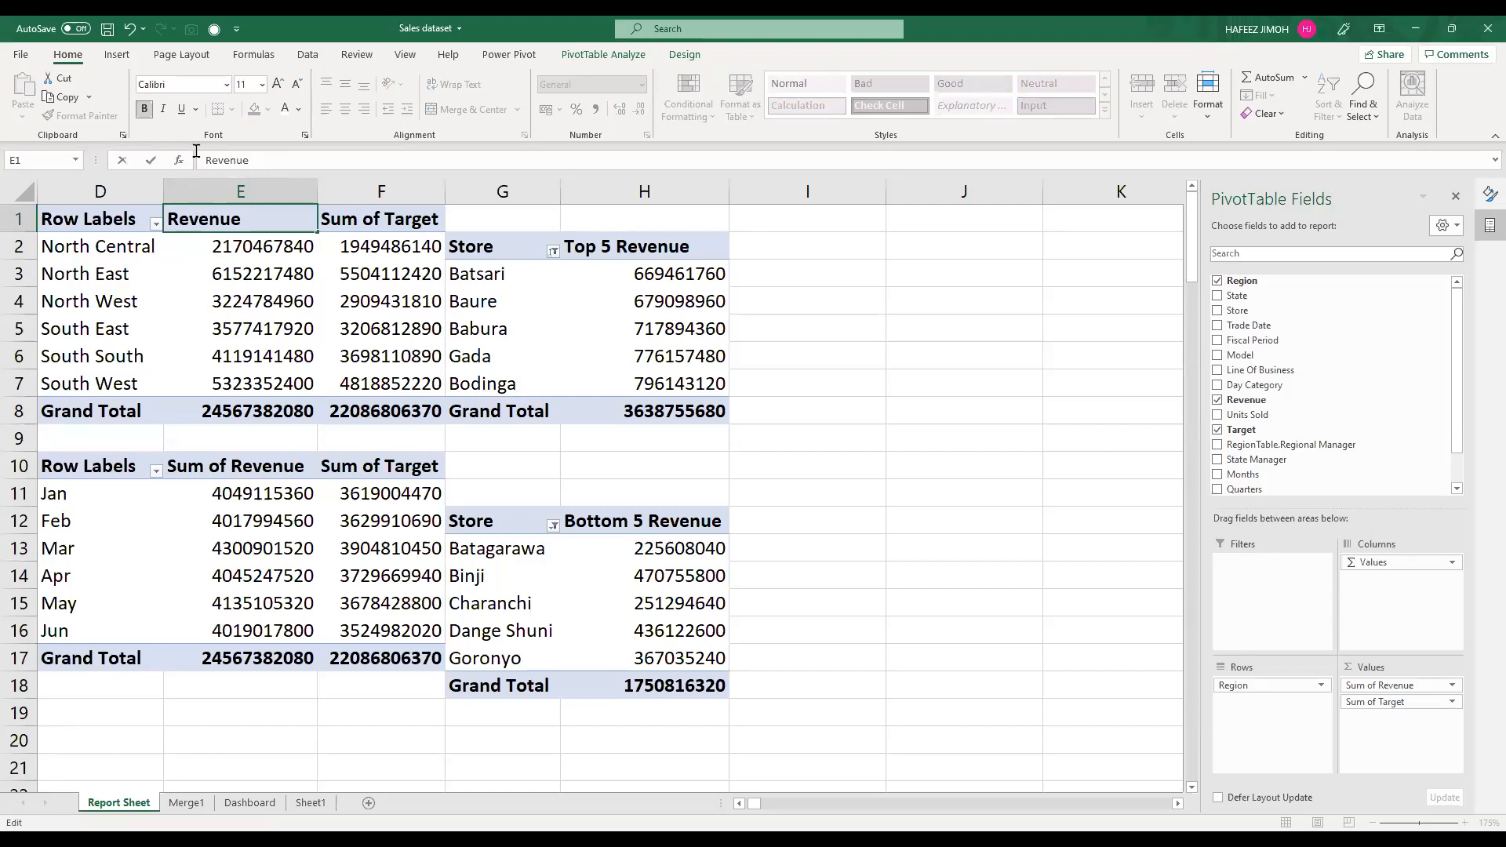
key("Return")
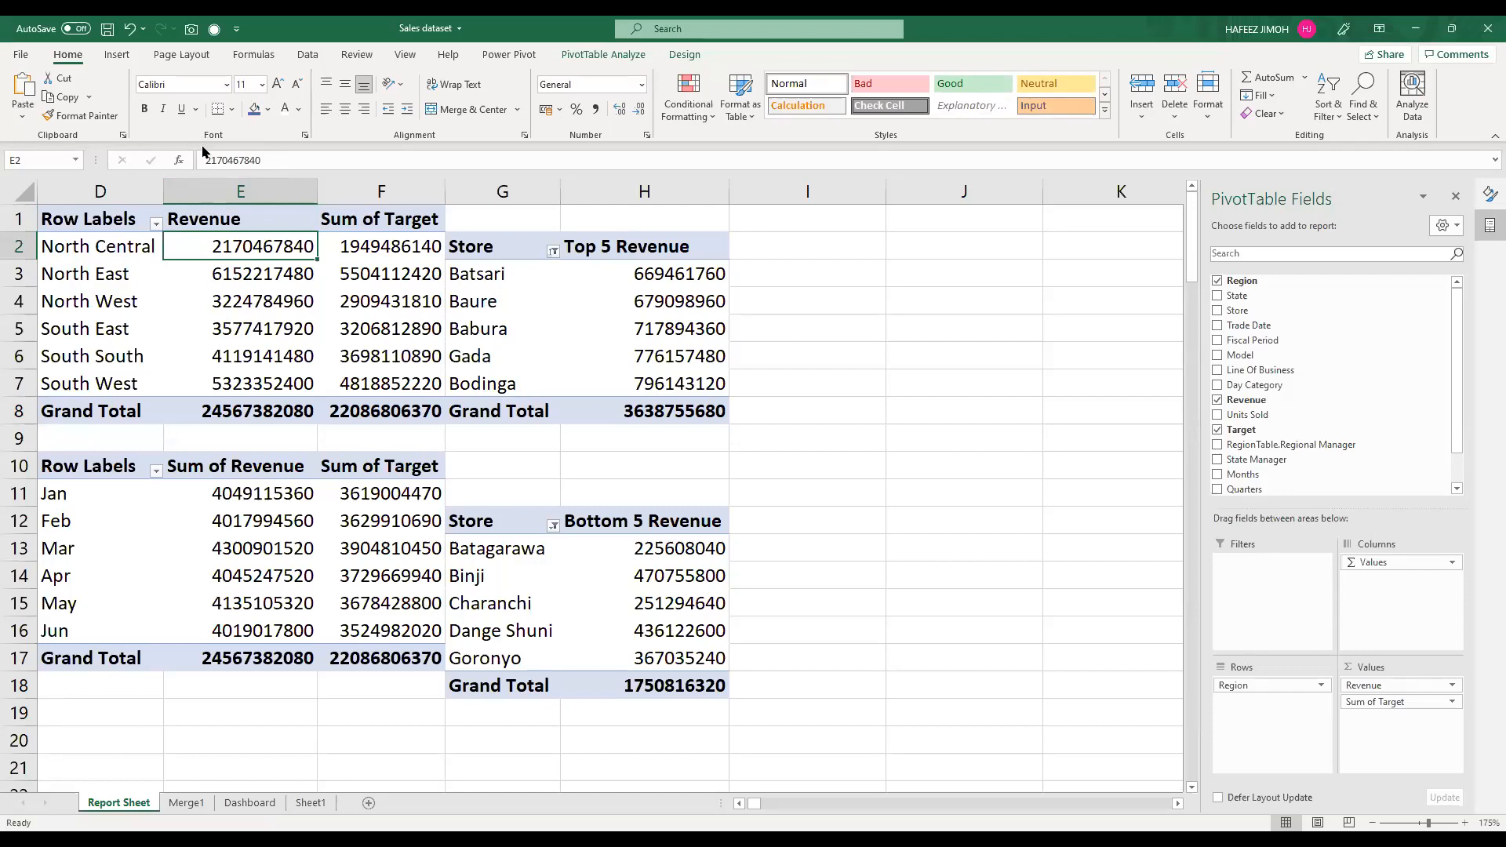
key("Up")
key("Right")
type("Target")
key("Return")
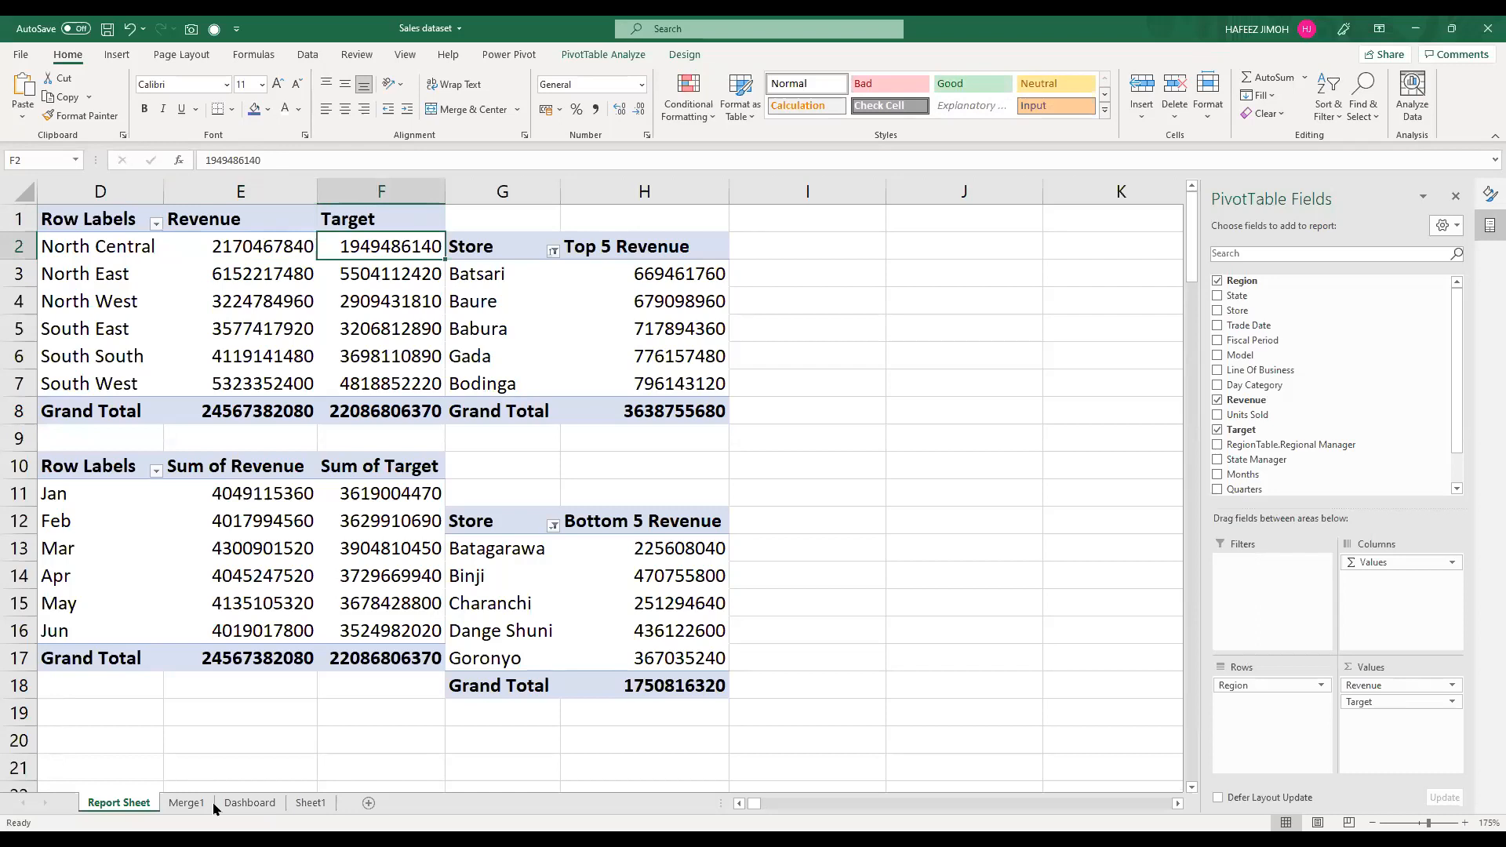
Step: On the Dashboard, shift the Revenue by Region chart's legend further into the chart's upper-right corner
left_click(250, 803)
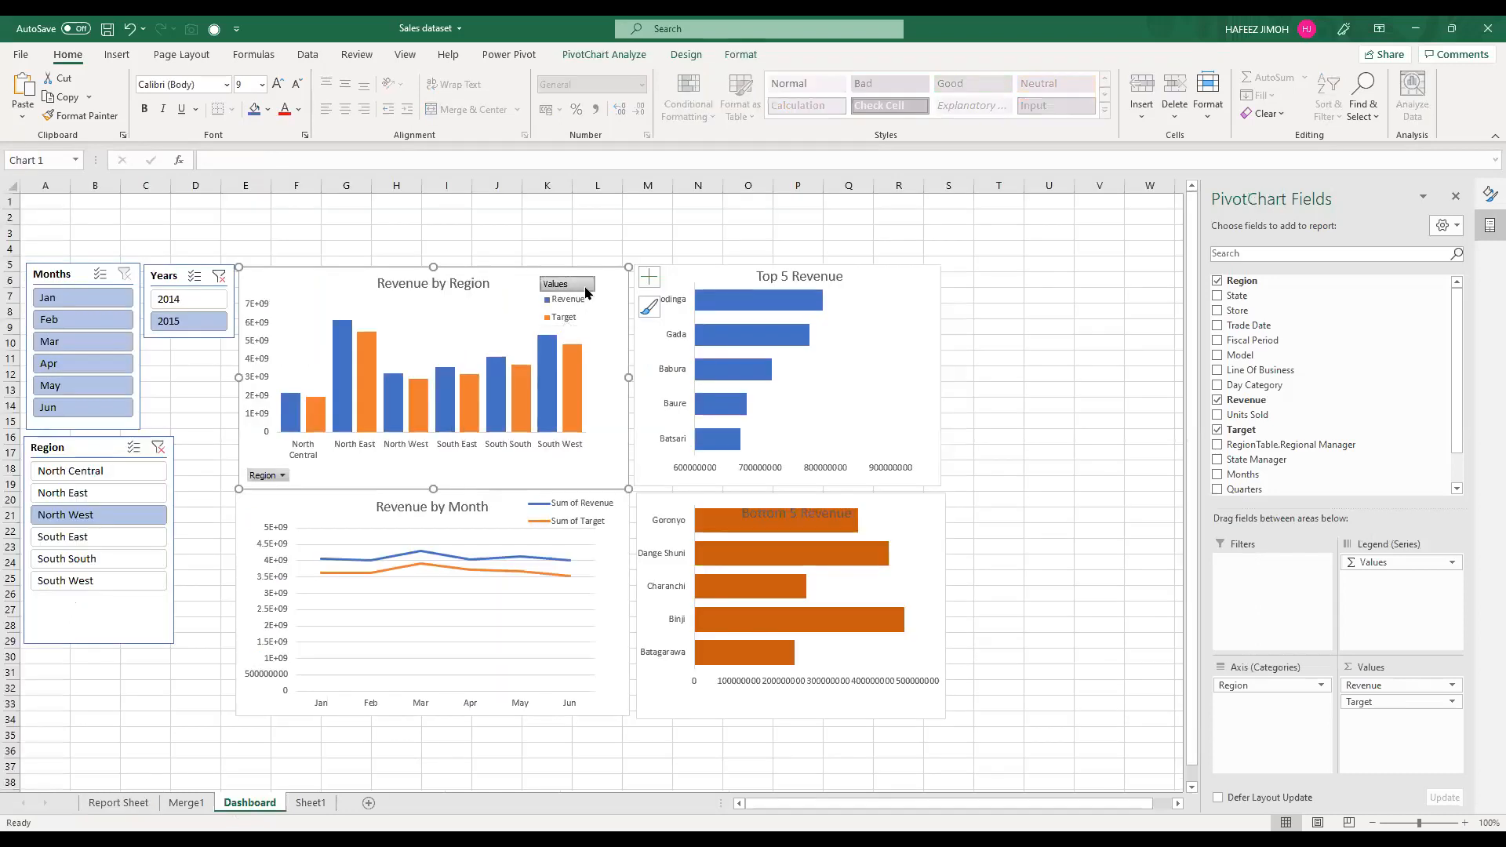
left_click(577, 287)
left_click_drag(602, 301, 606, 301)
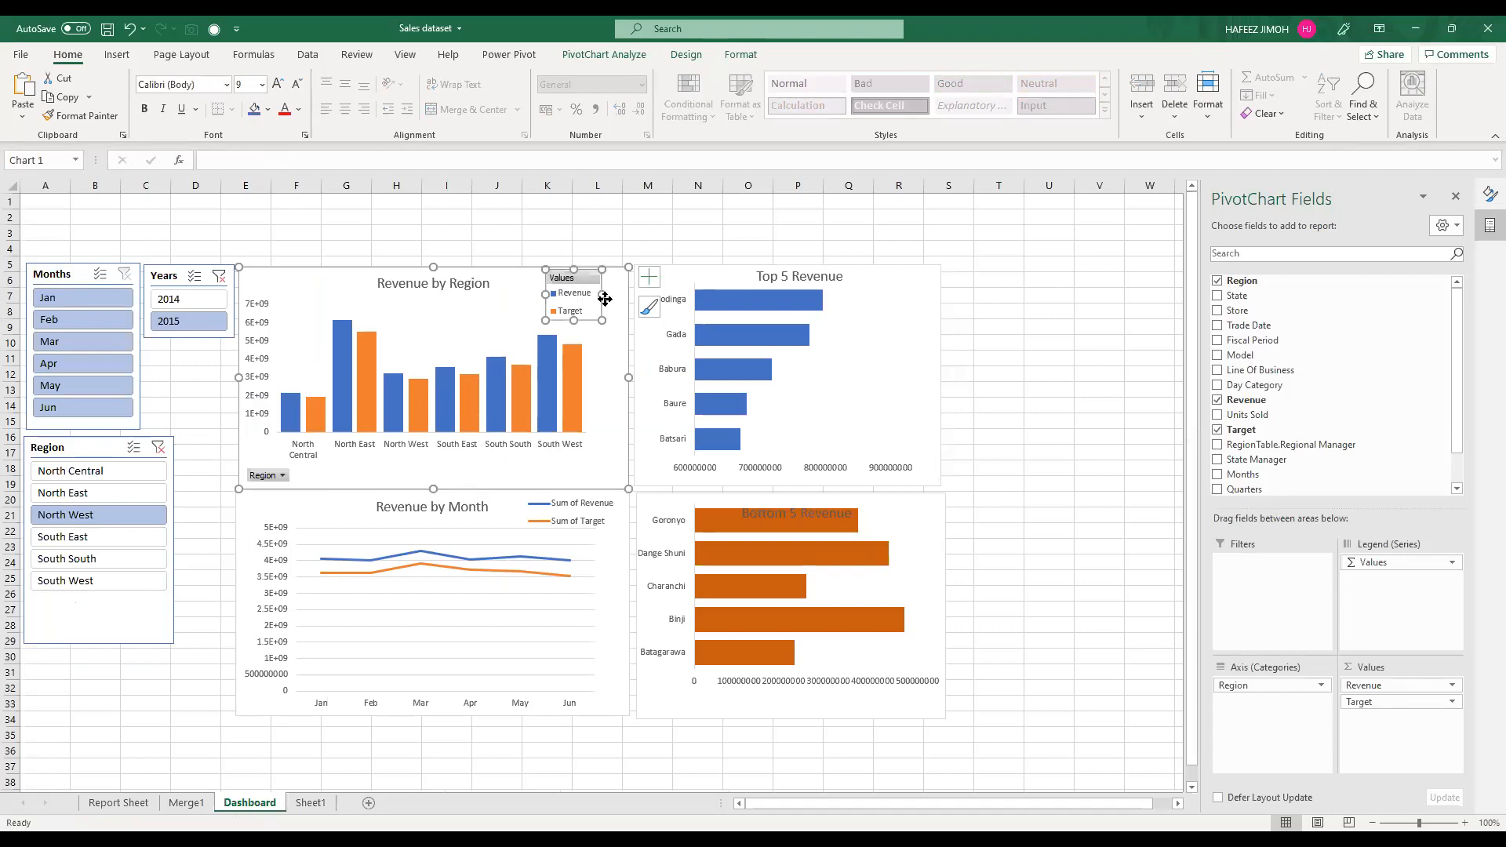
left_click_drag(580, 299, 606, 299)
left_click(416, 339)
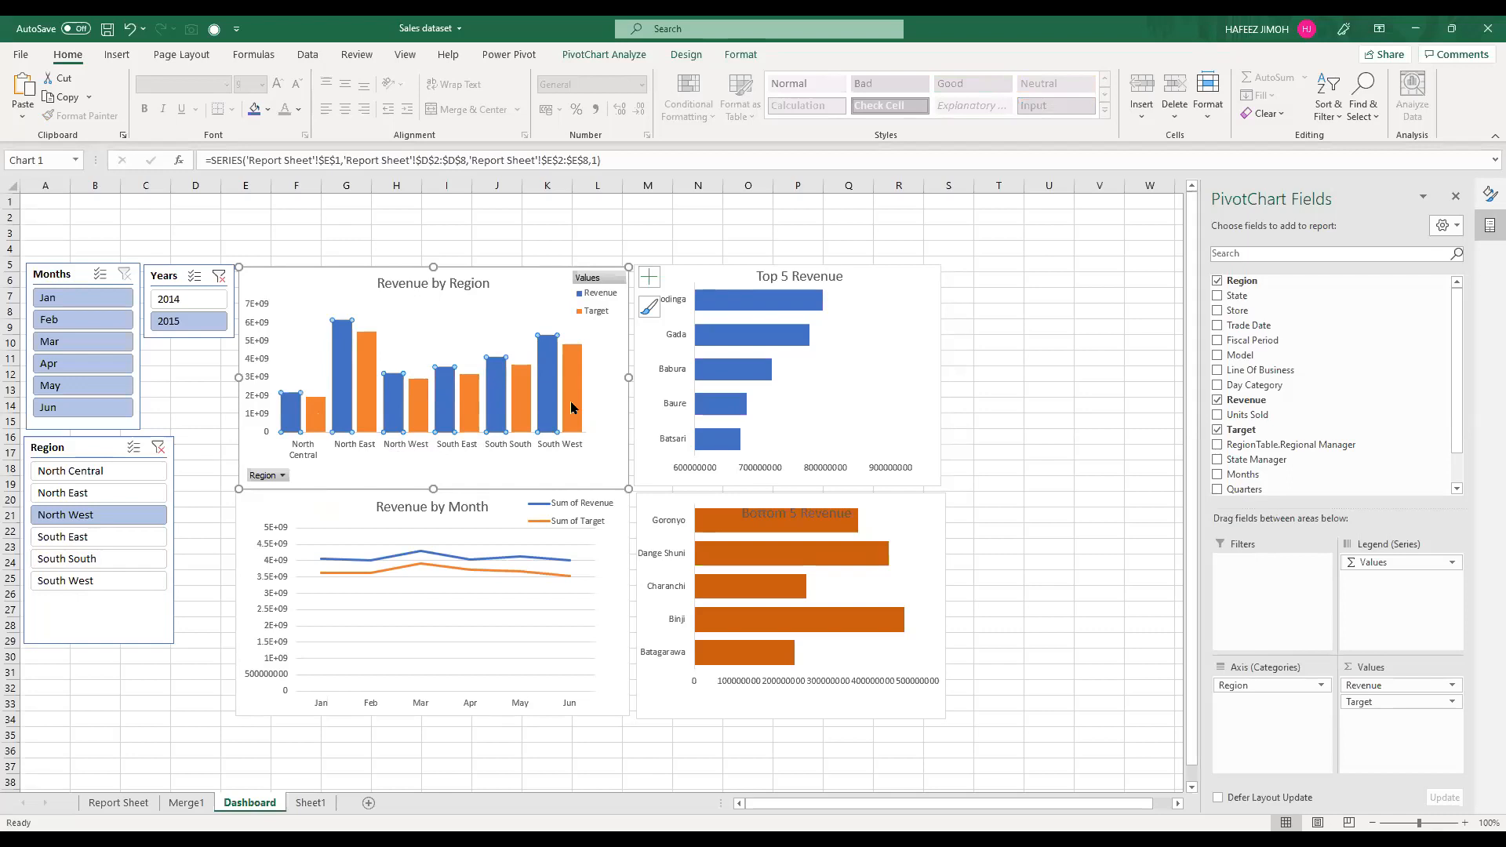
mouse_move(571, 402)
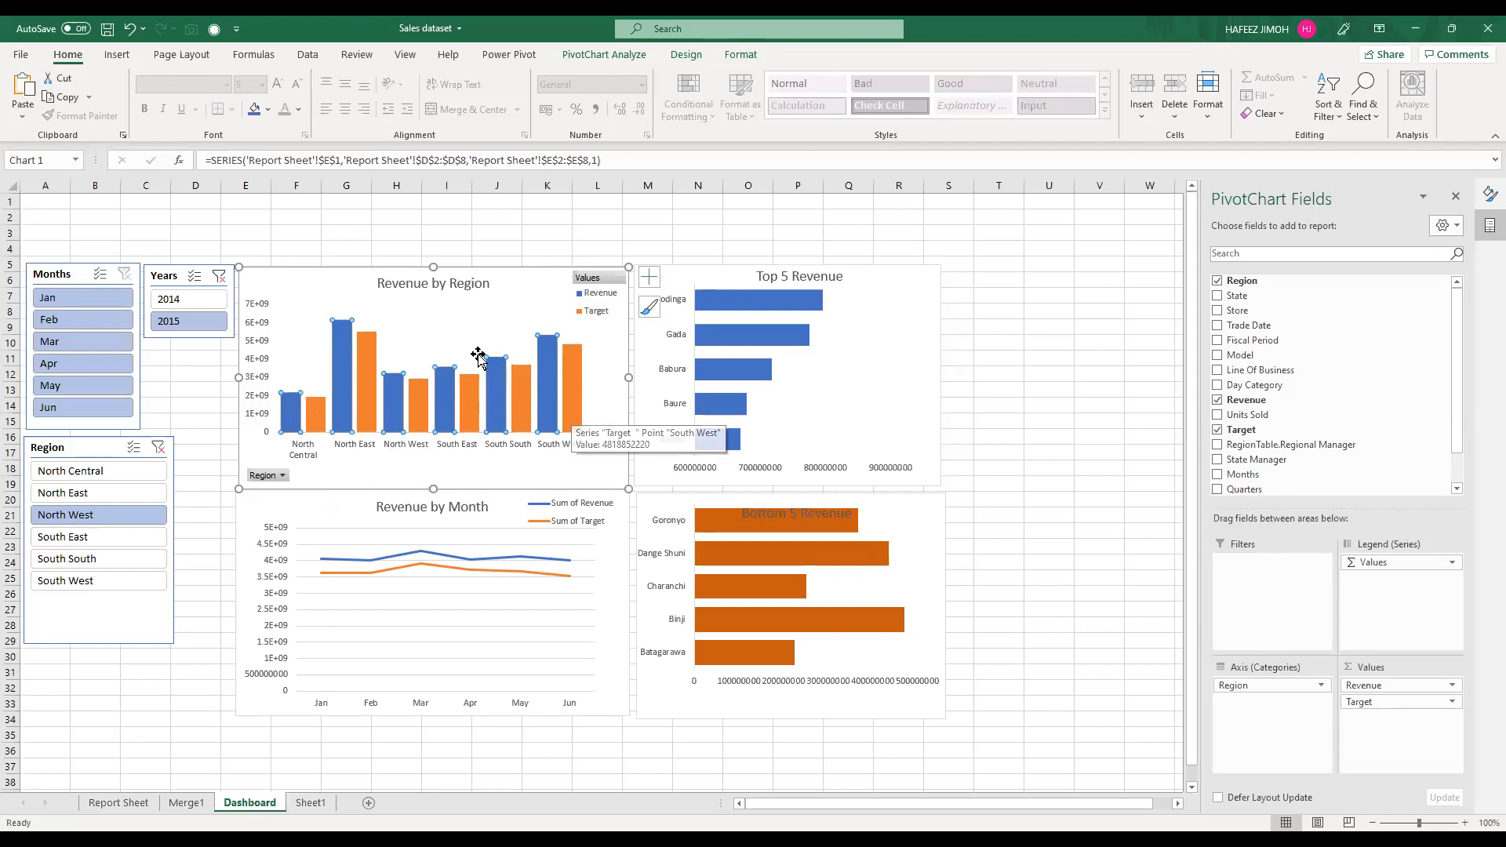
Step: Extend the Top 5 Revenue chart's title to read Top 5 Revenue by Store
left_click(922, 276)
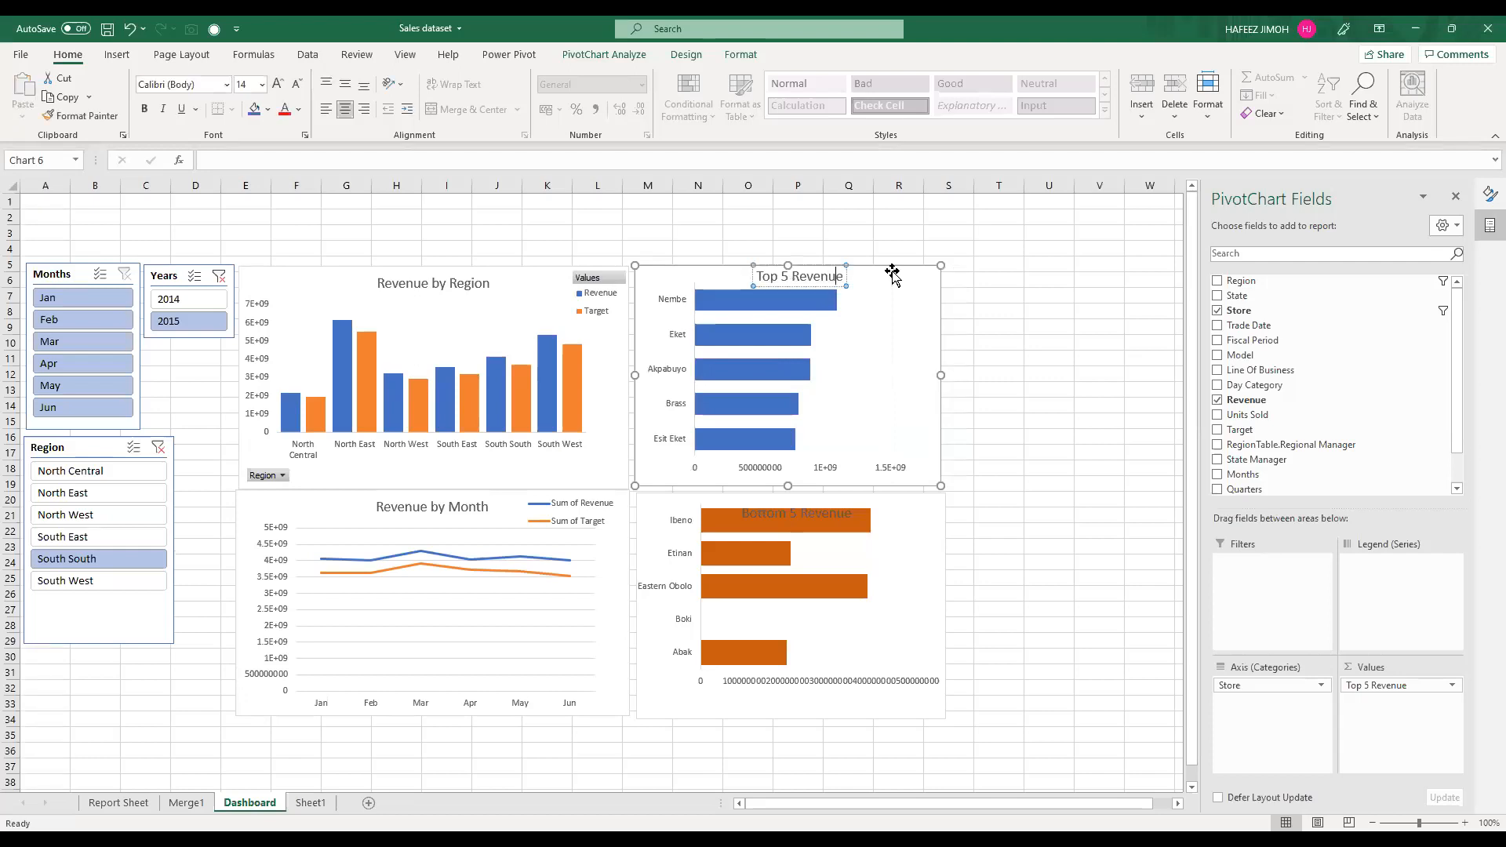
type("by Store")
key("Return")
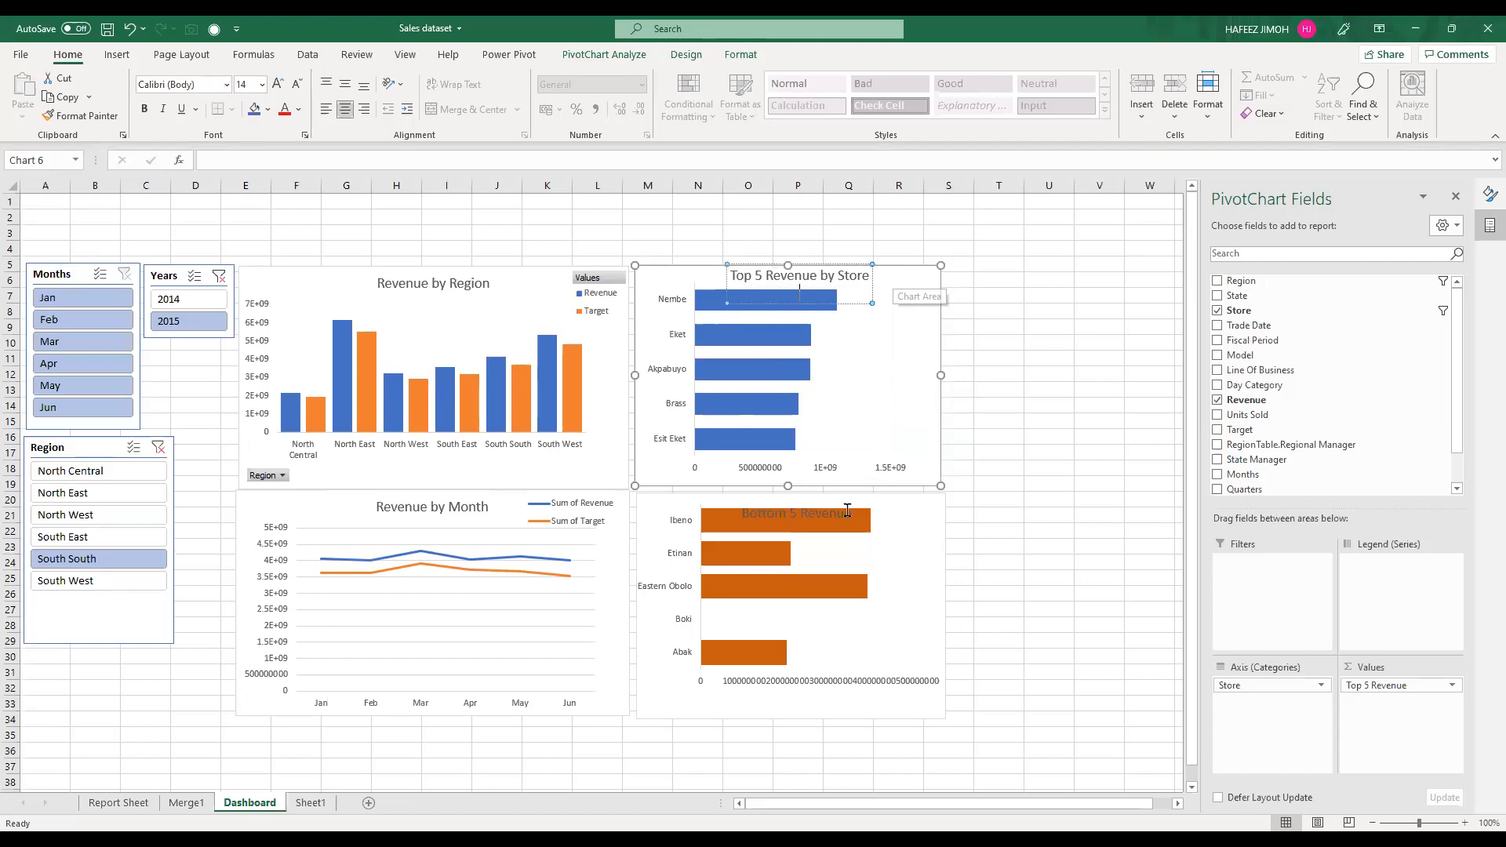
Step: Move the Bottom 5 Revenue chart's plot area down so its bars clear the chart title
left_click(814, 648)
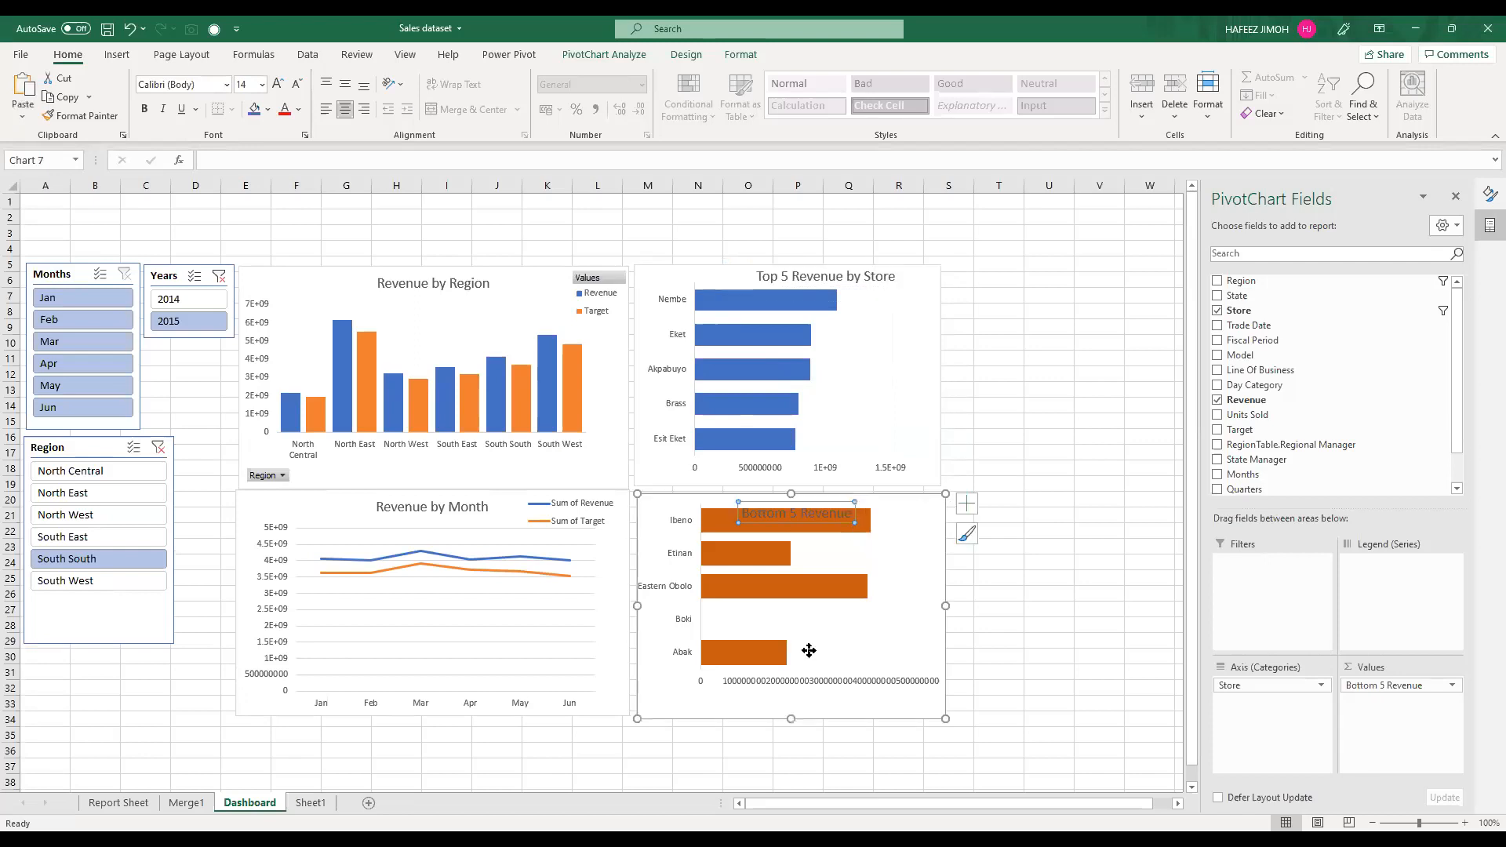
left_click(809, 650)
left_click_drag(809, 650, 806, 680)
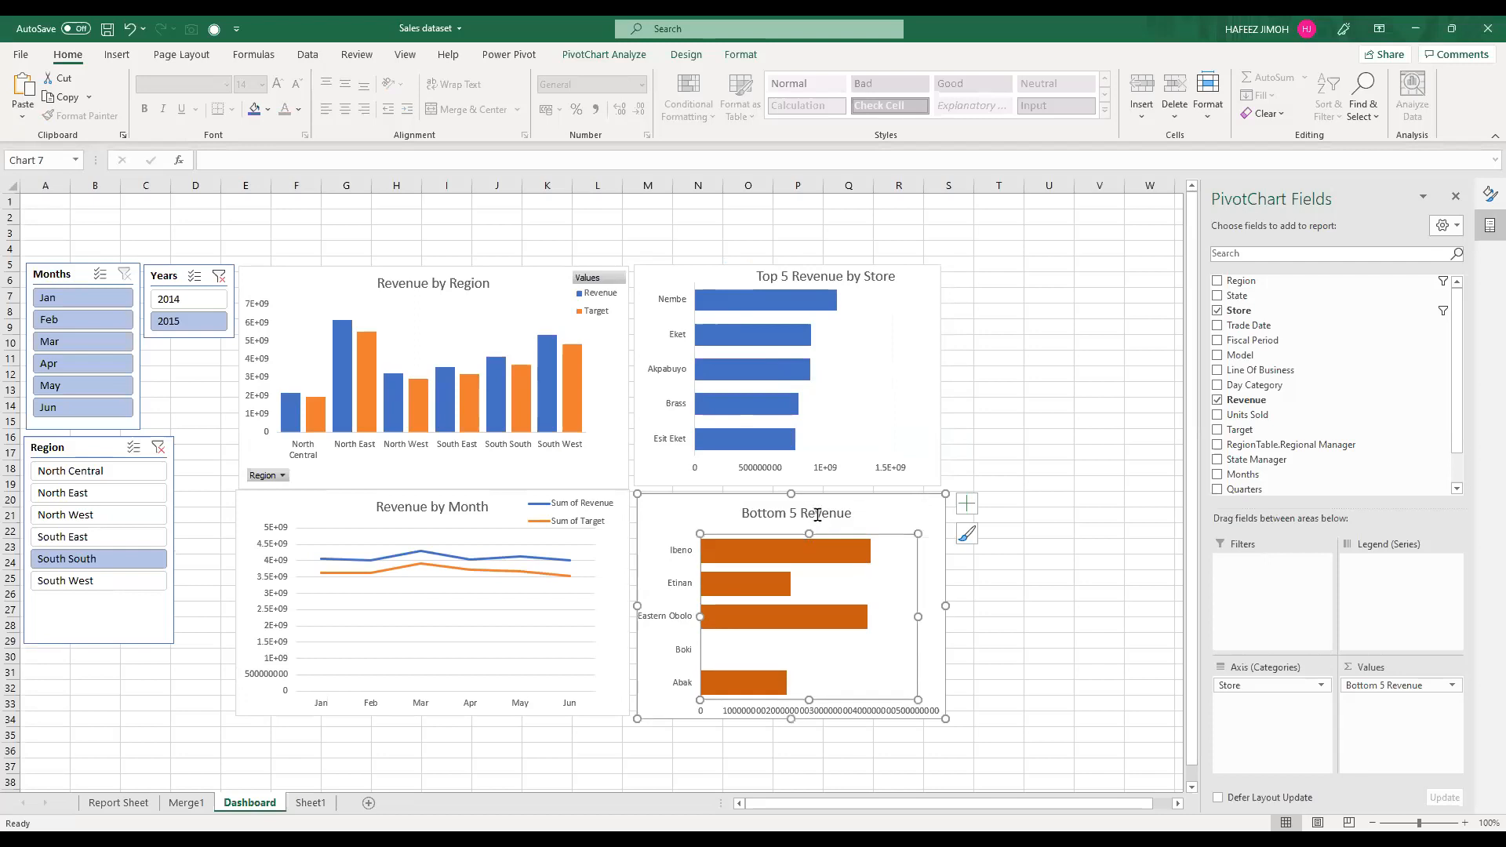
Step: Extend the Bottom 5 Revenue chart's title to read Bottom 5 Revenue by Store
left_click(832, 514)
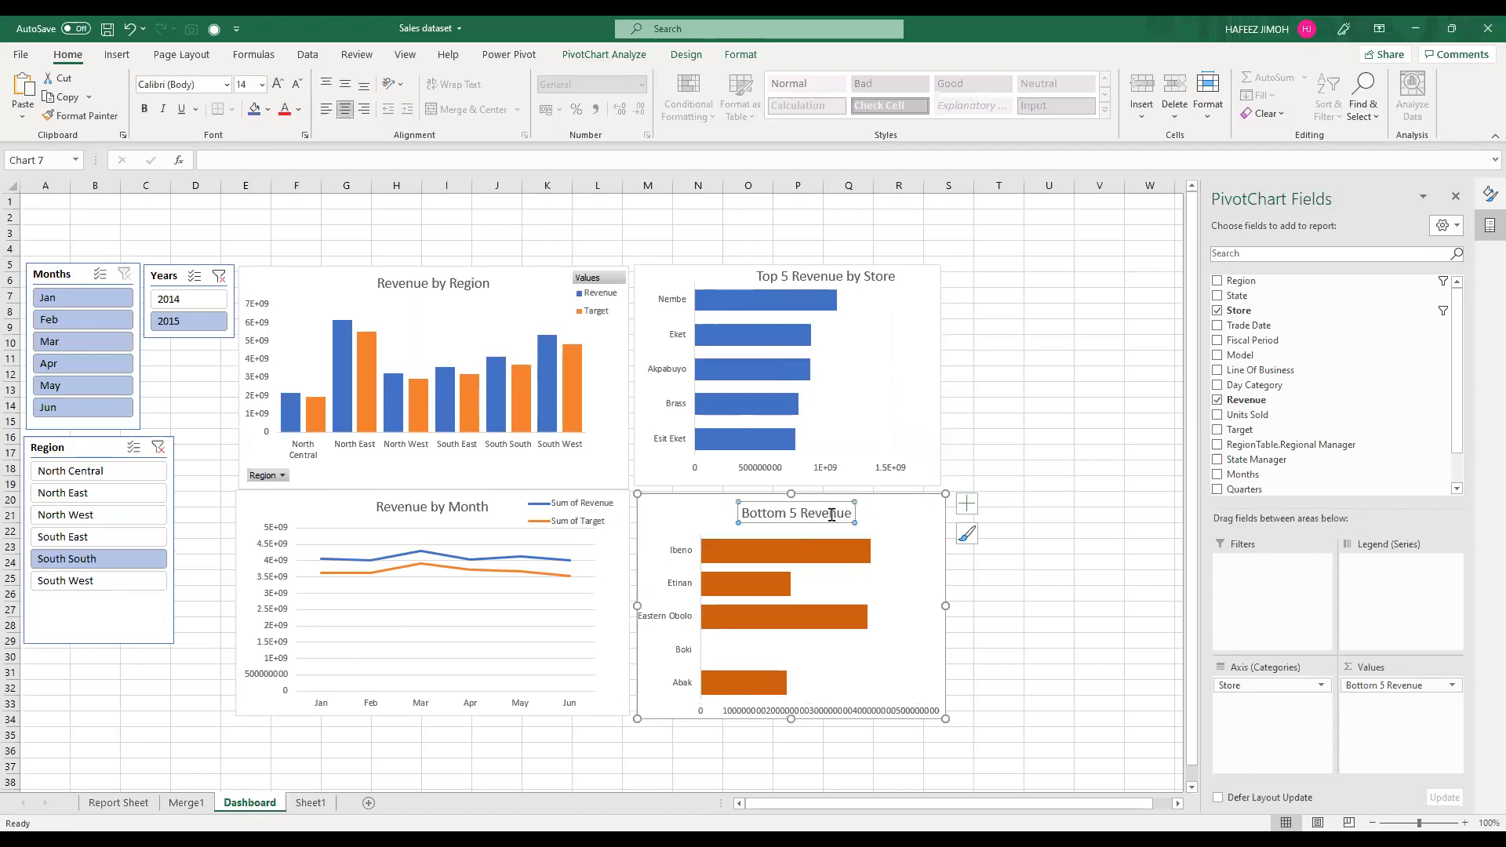
double_click(875, 520)
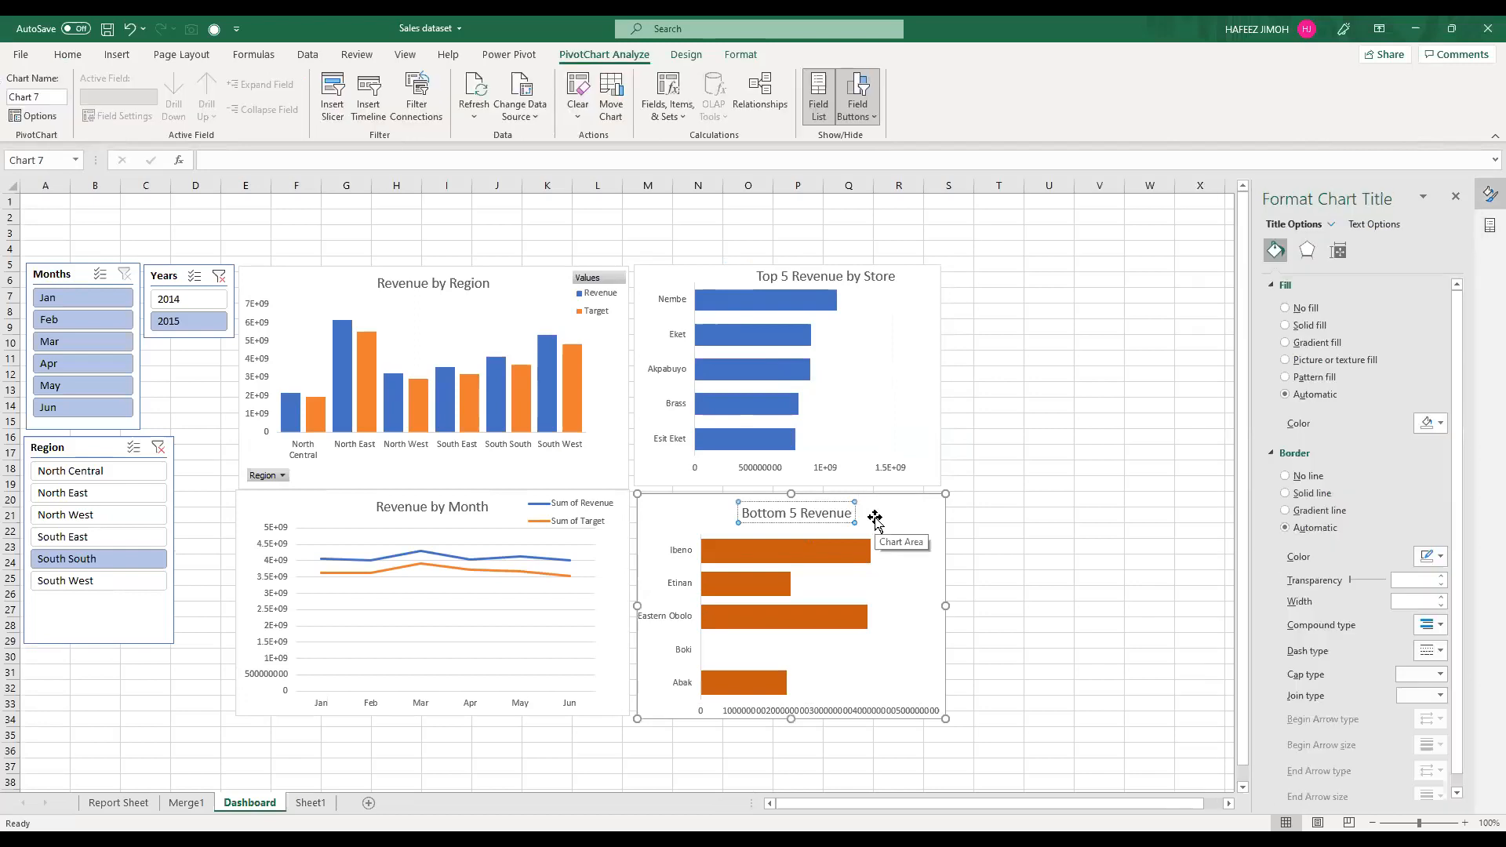
type("by St")
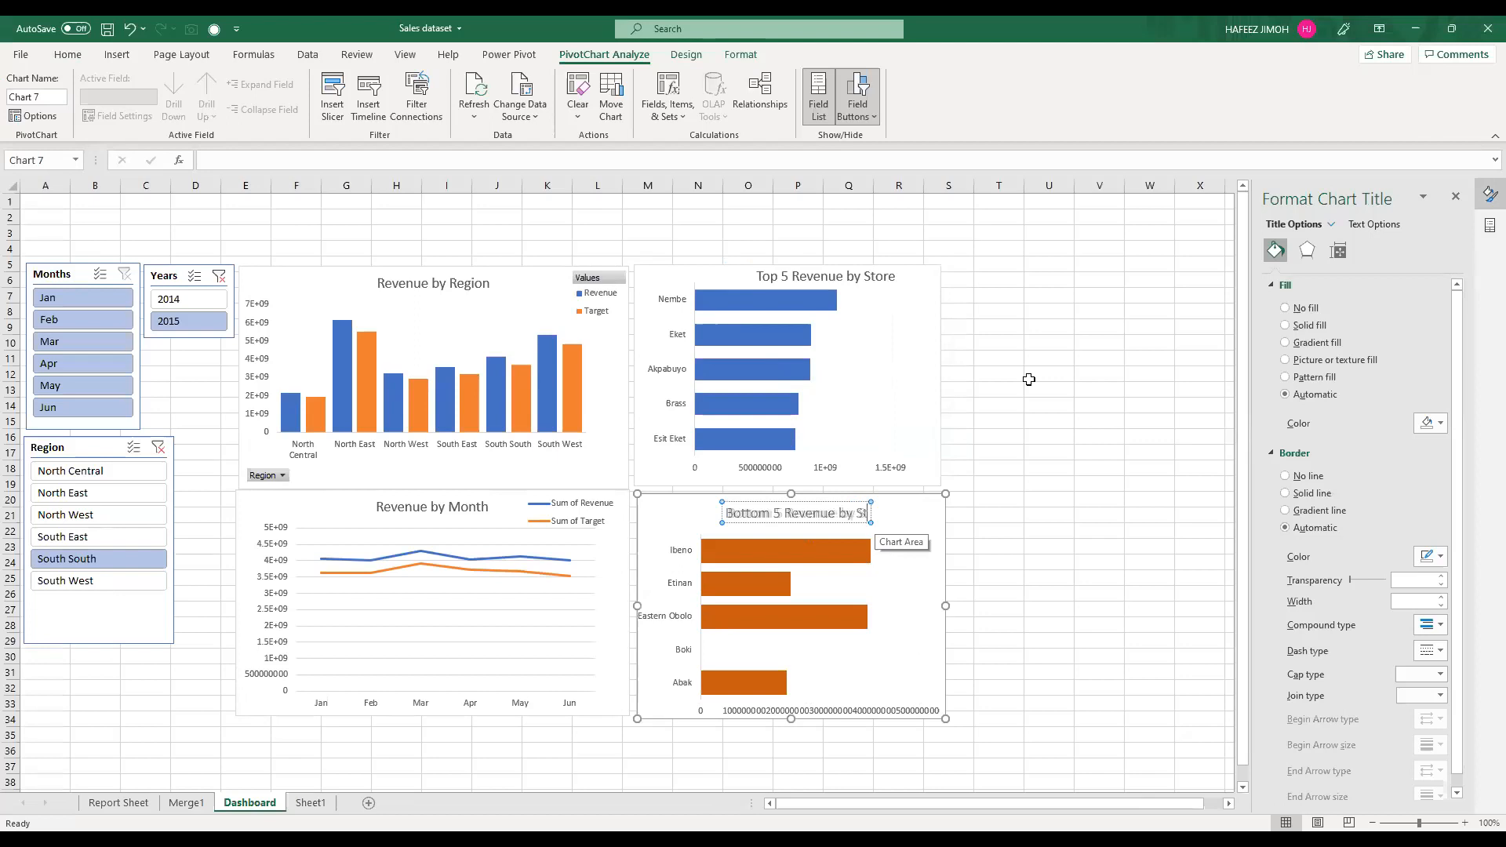
type("ore")
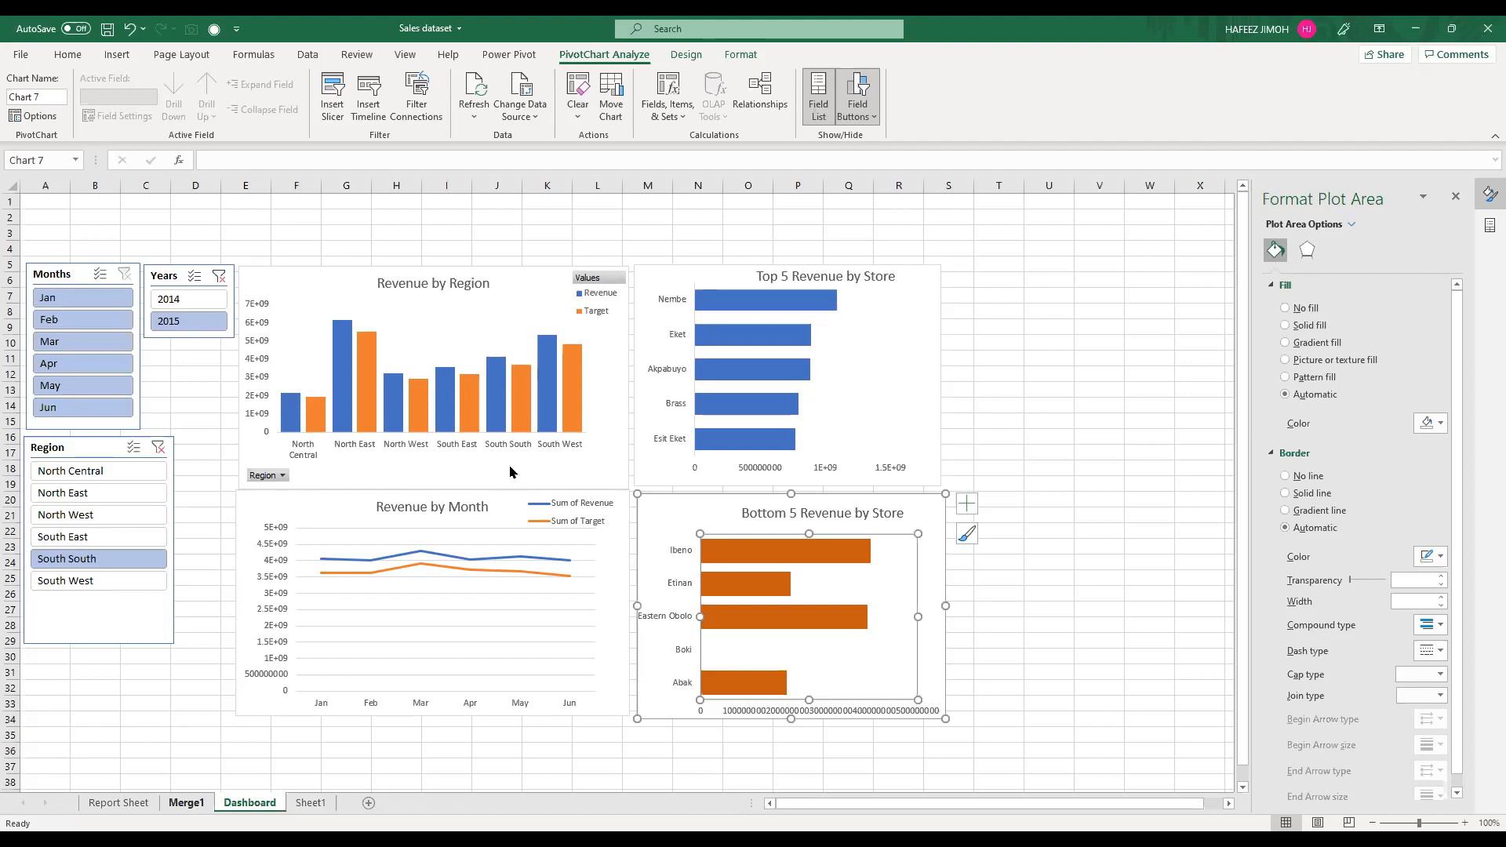
Step: Check the Model column on Merge1, and insert a PivotTable from MergedSalesTable at cell I2 of the existing Report Sheet
key("ctrl+Page_Up")
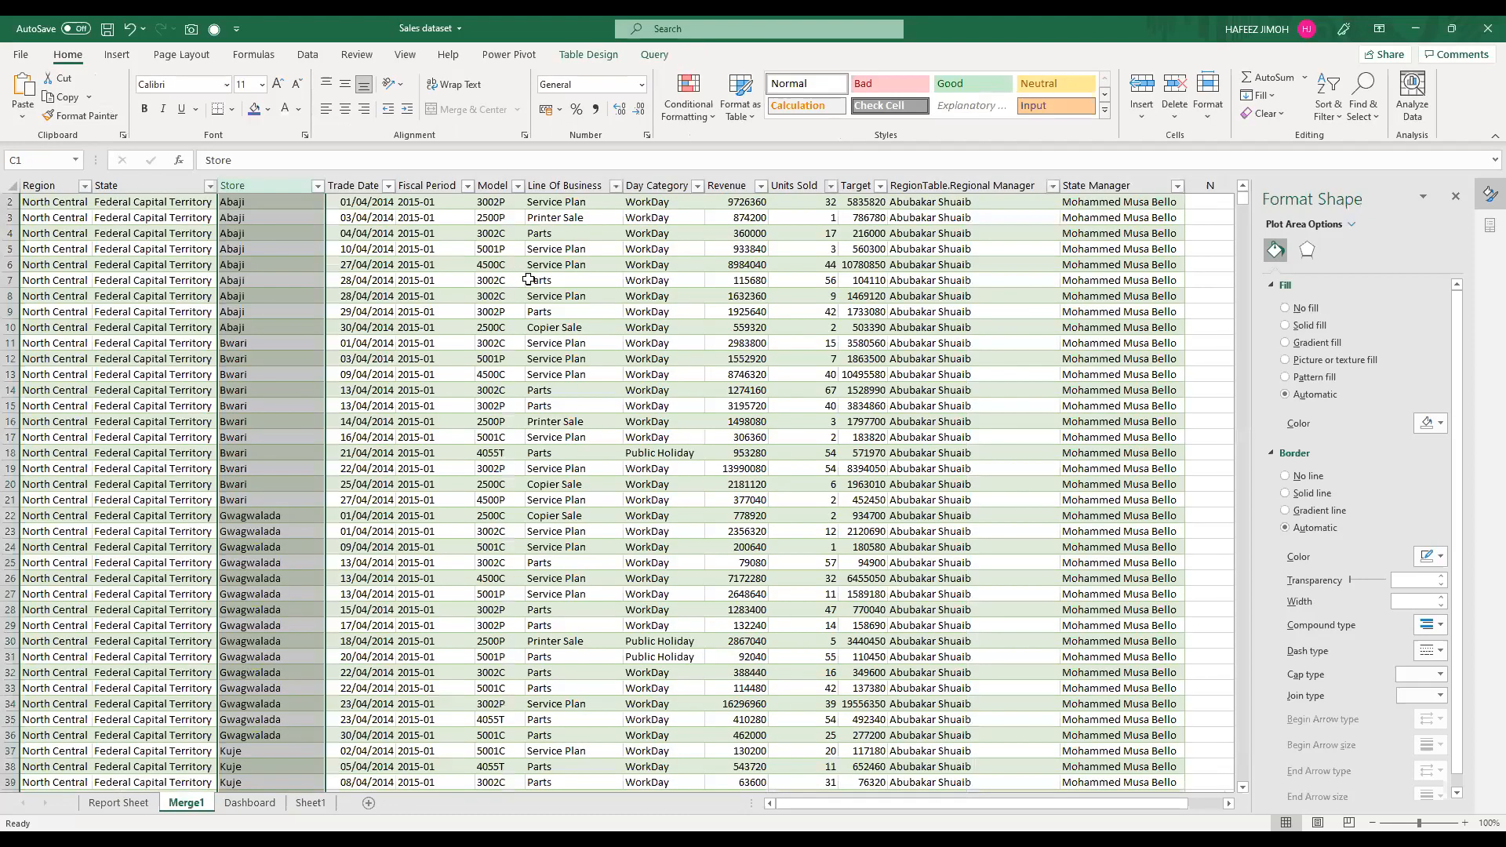
scroll(528, 280, "up", 1)
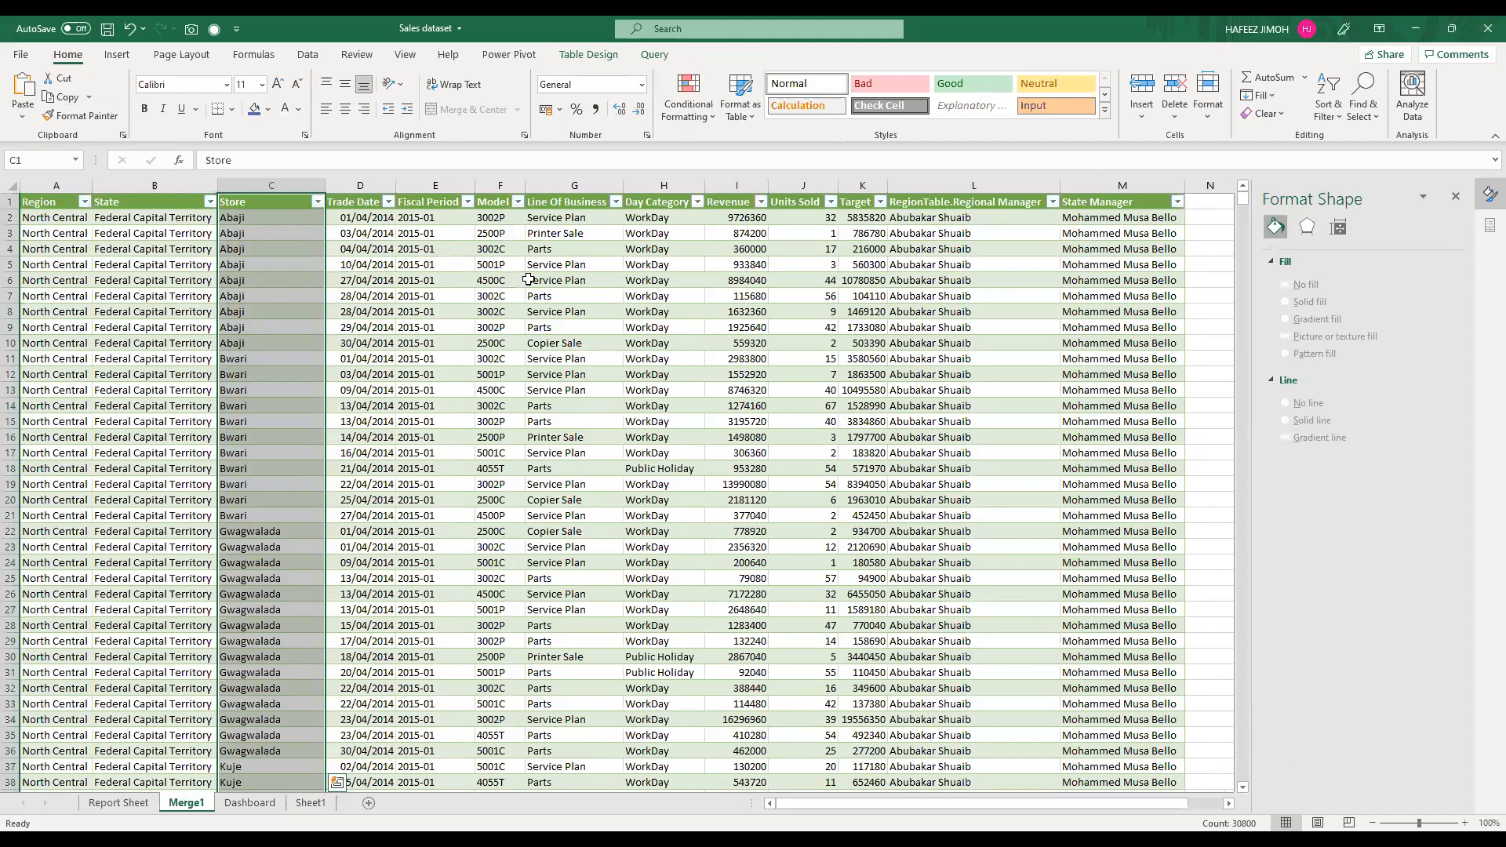
left_click(597, 184)
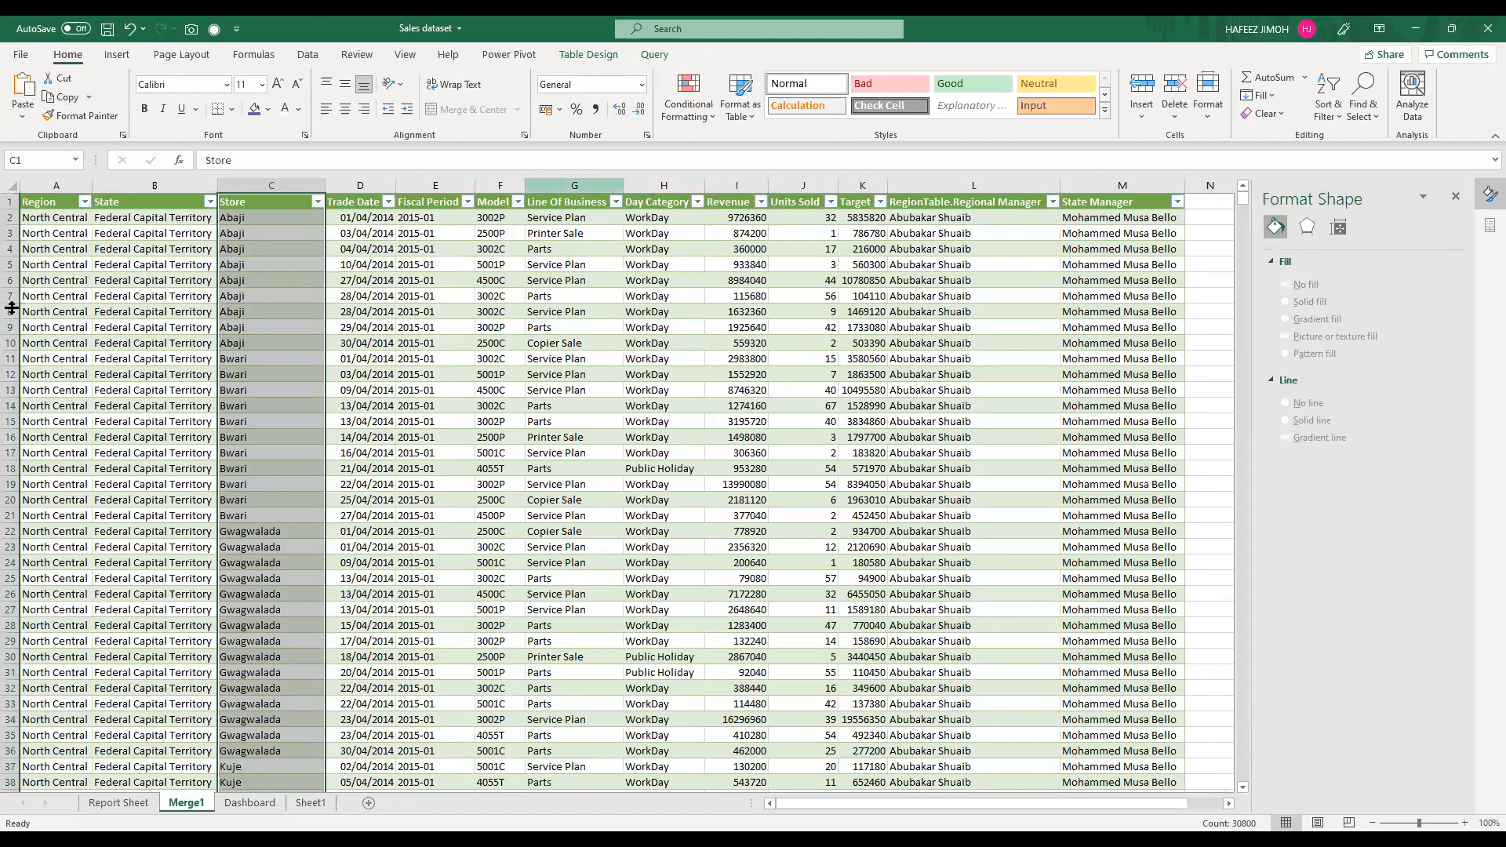
left_click(492, 183)
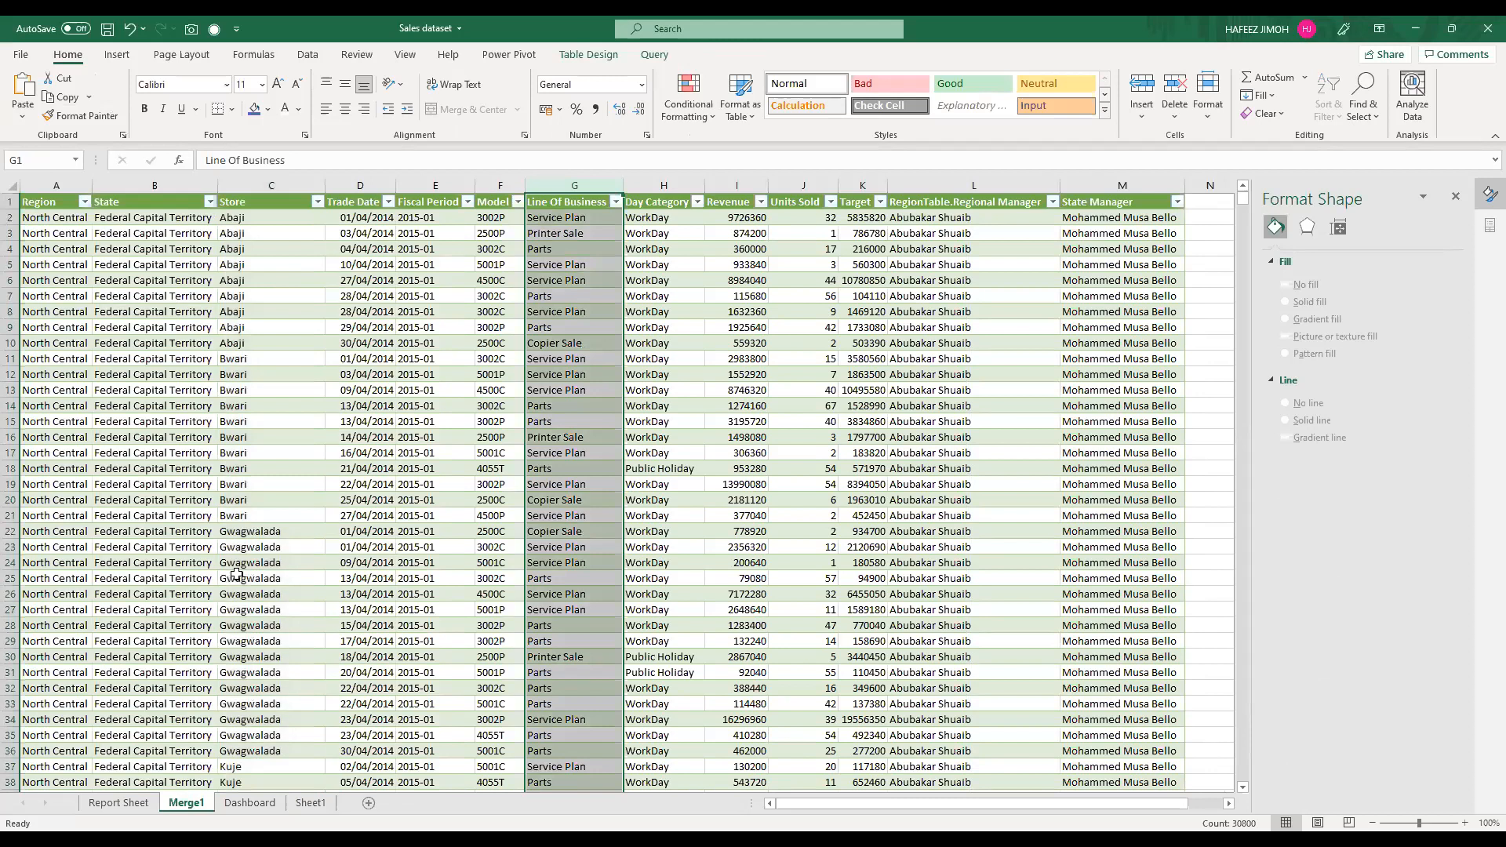
left_click(119, 803)
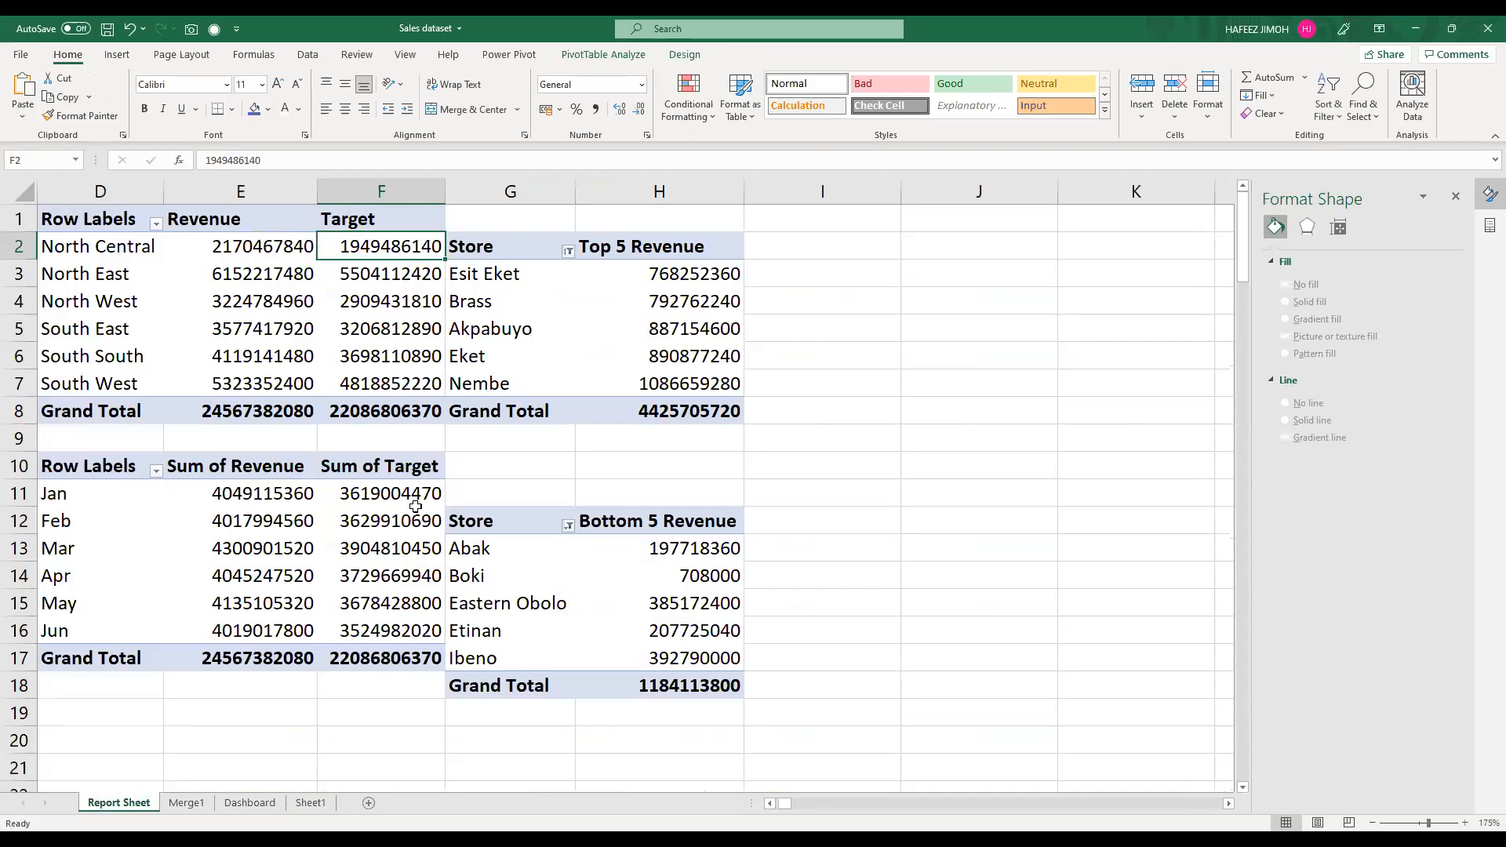
left_click(204, 806)
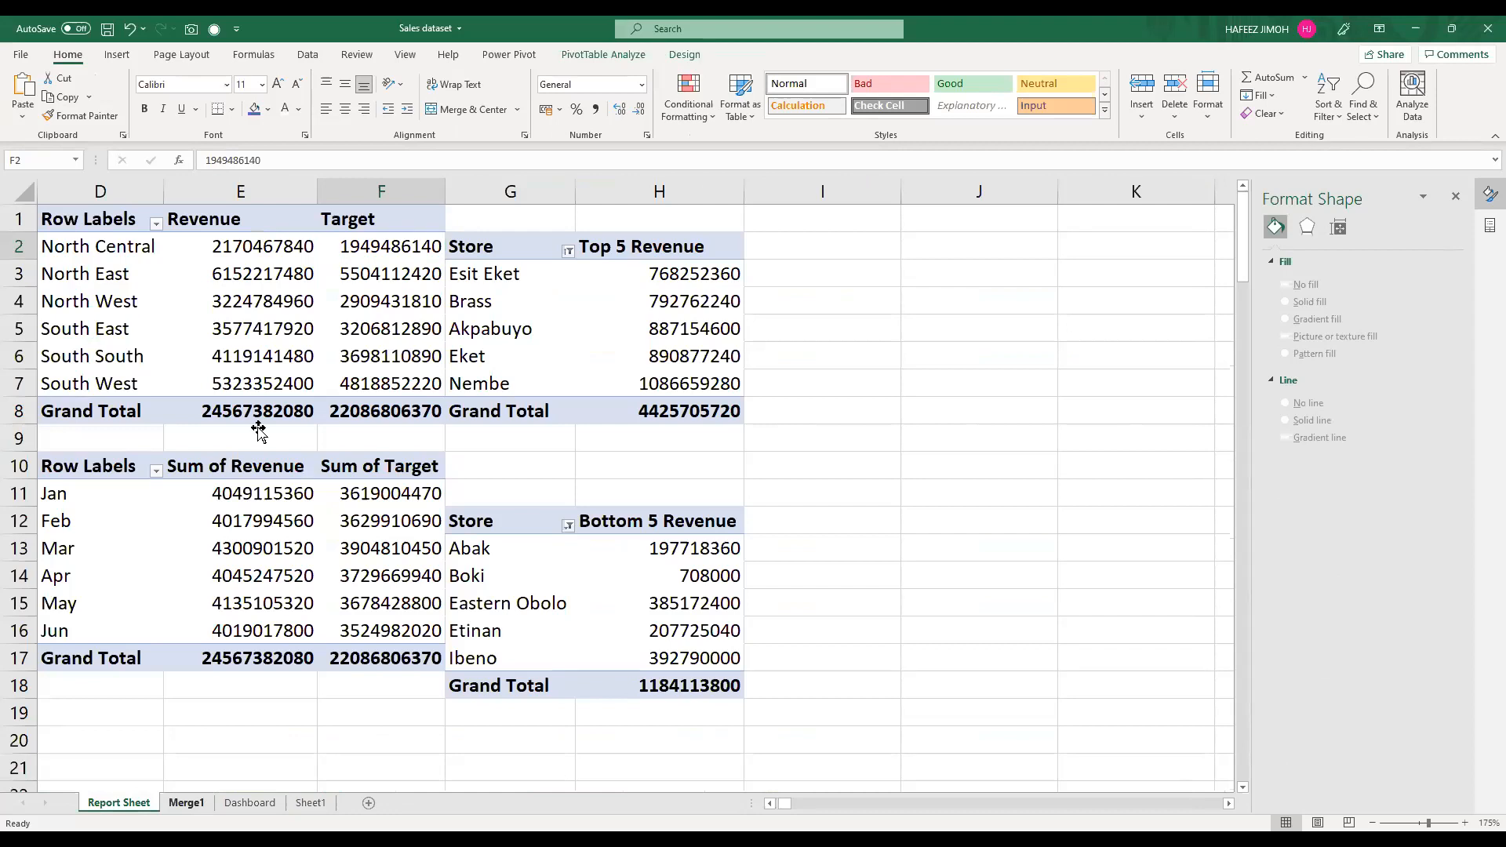
left_click(117, 54)
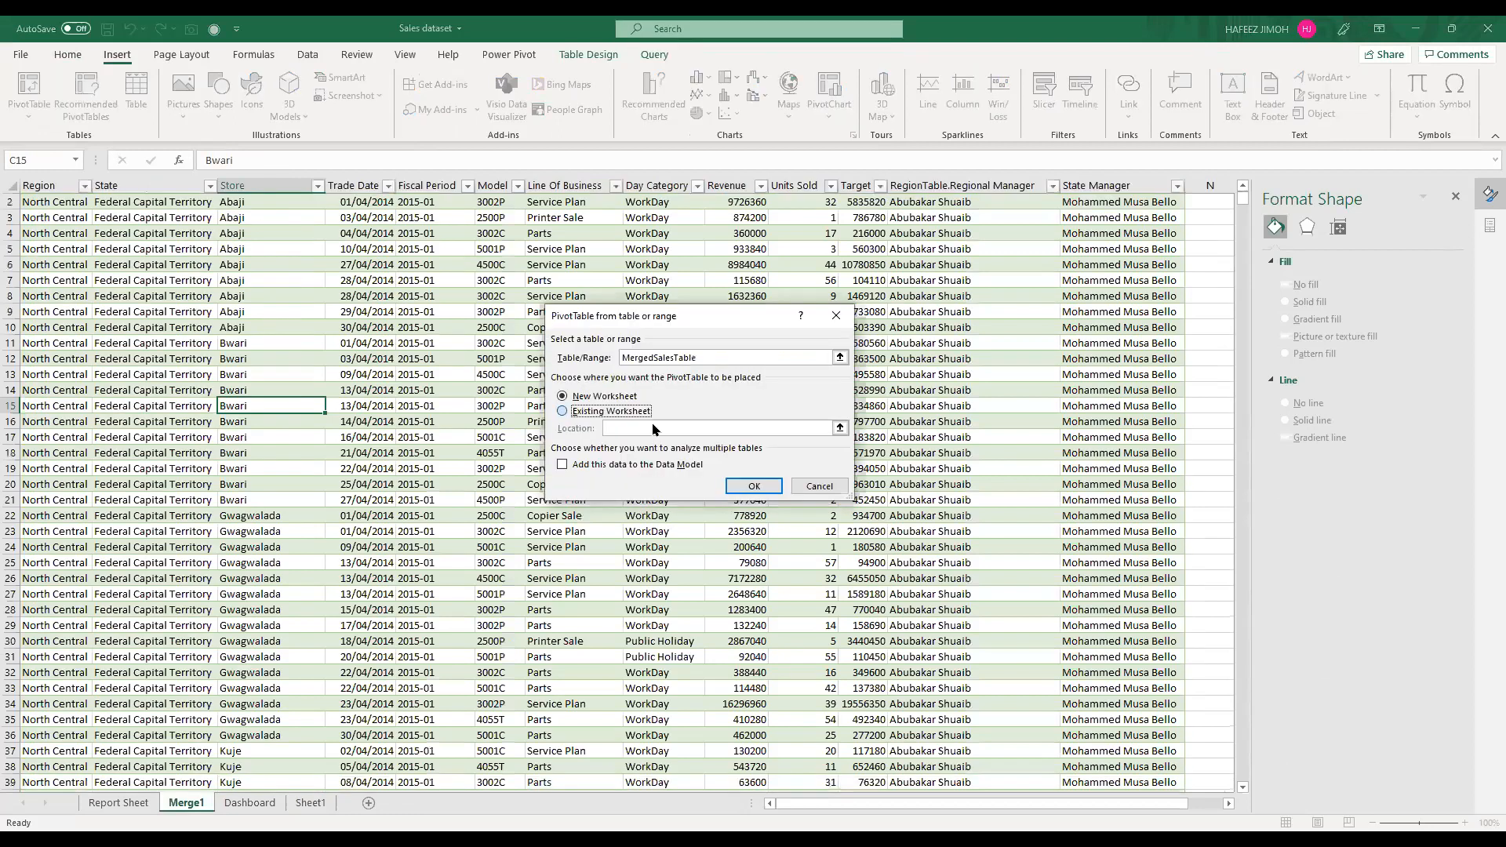
left_click(628, 411)
left_click(135, 802)
left_click(883, 243)
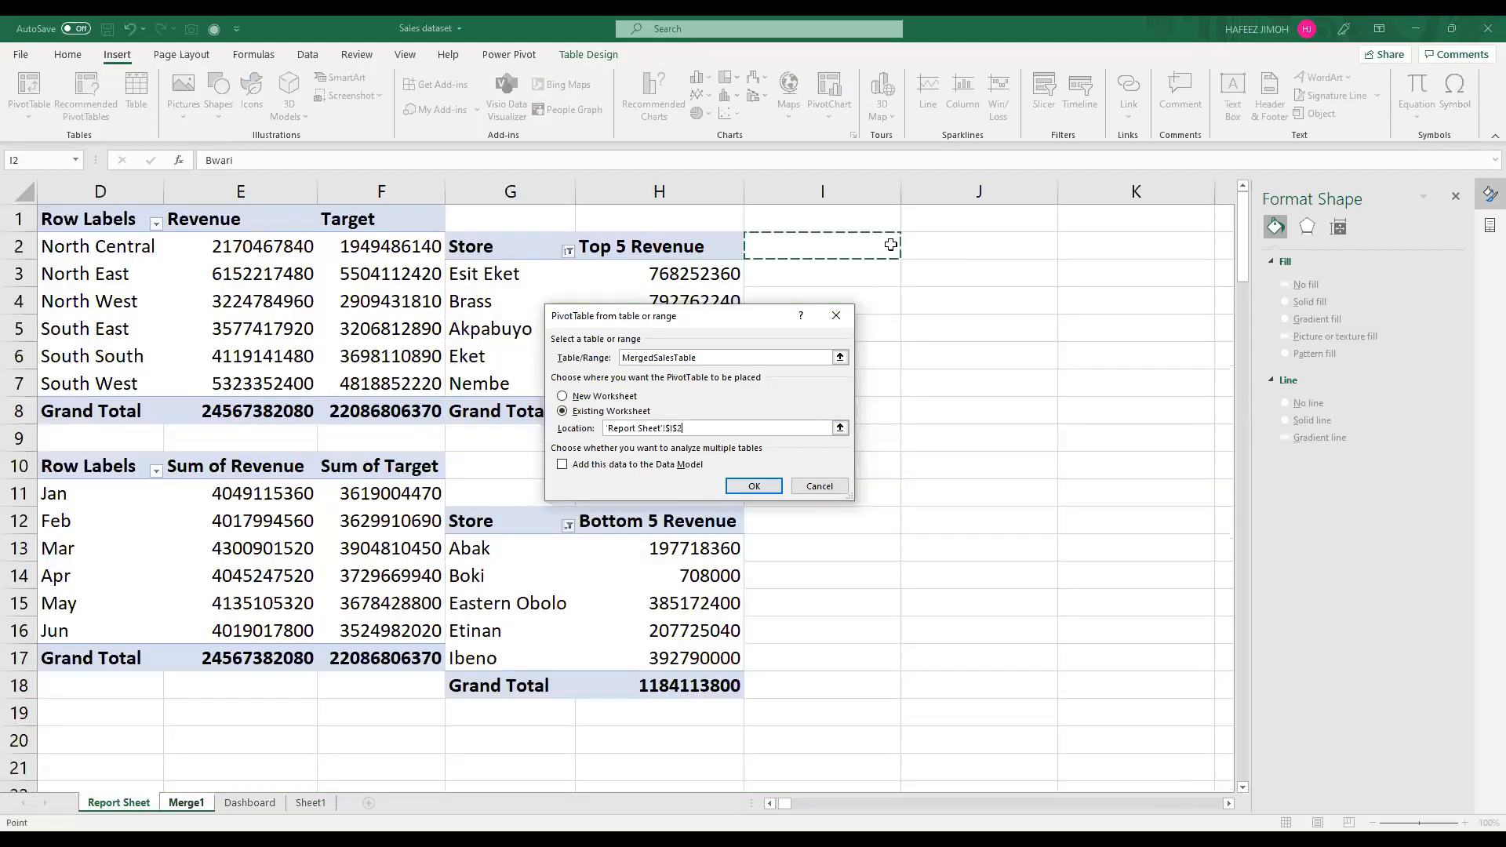
left_click(744, 486)
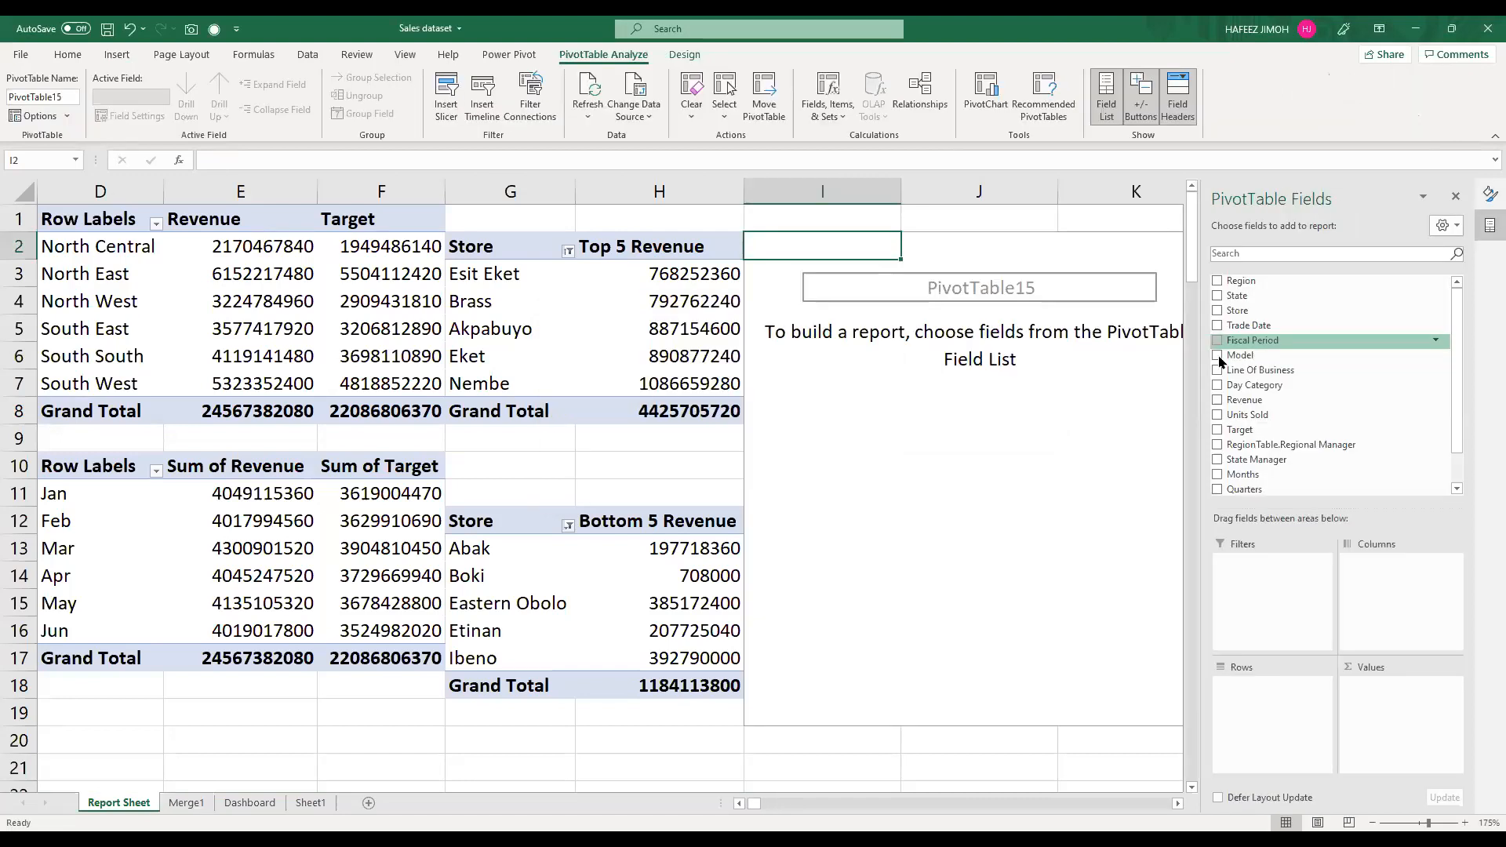
Step: Place Model in the rows and Revenue in the values of the new PivotTable
left_click_drag(1221, 361, 1265, 701)
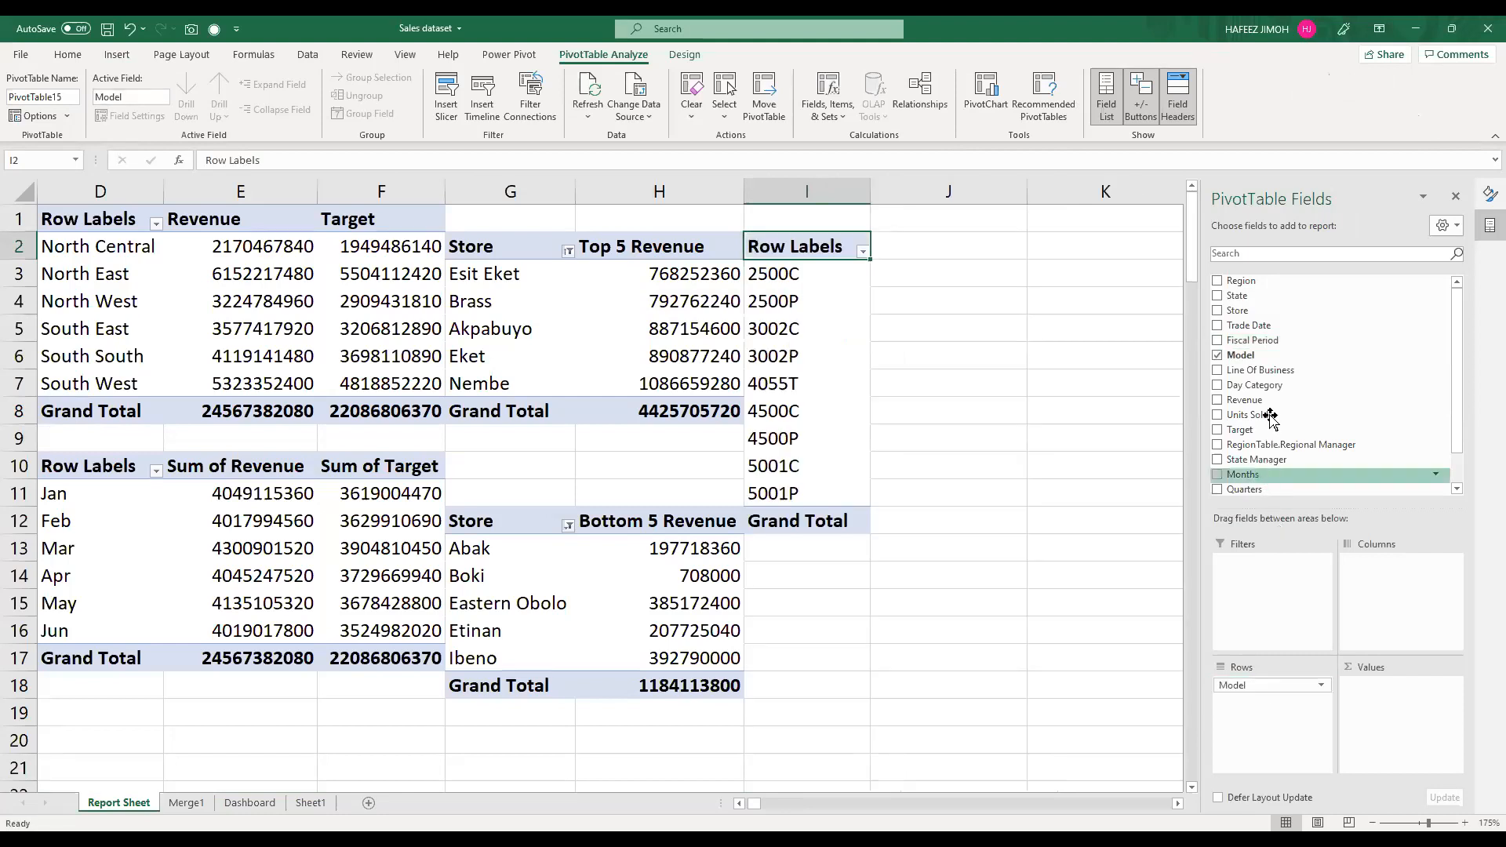
left_click_drag(1263, 402, 1369, 700)
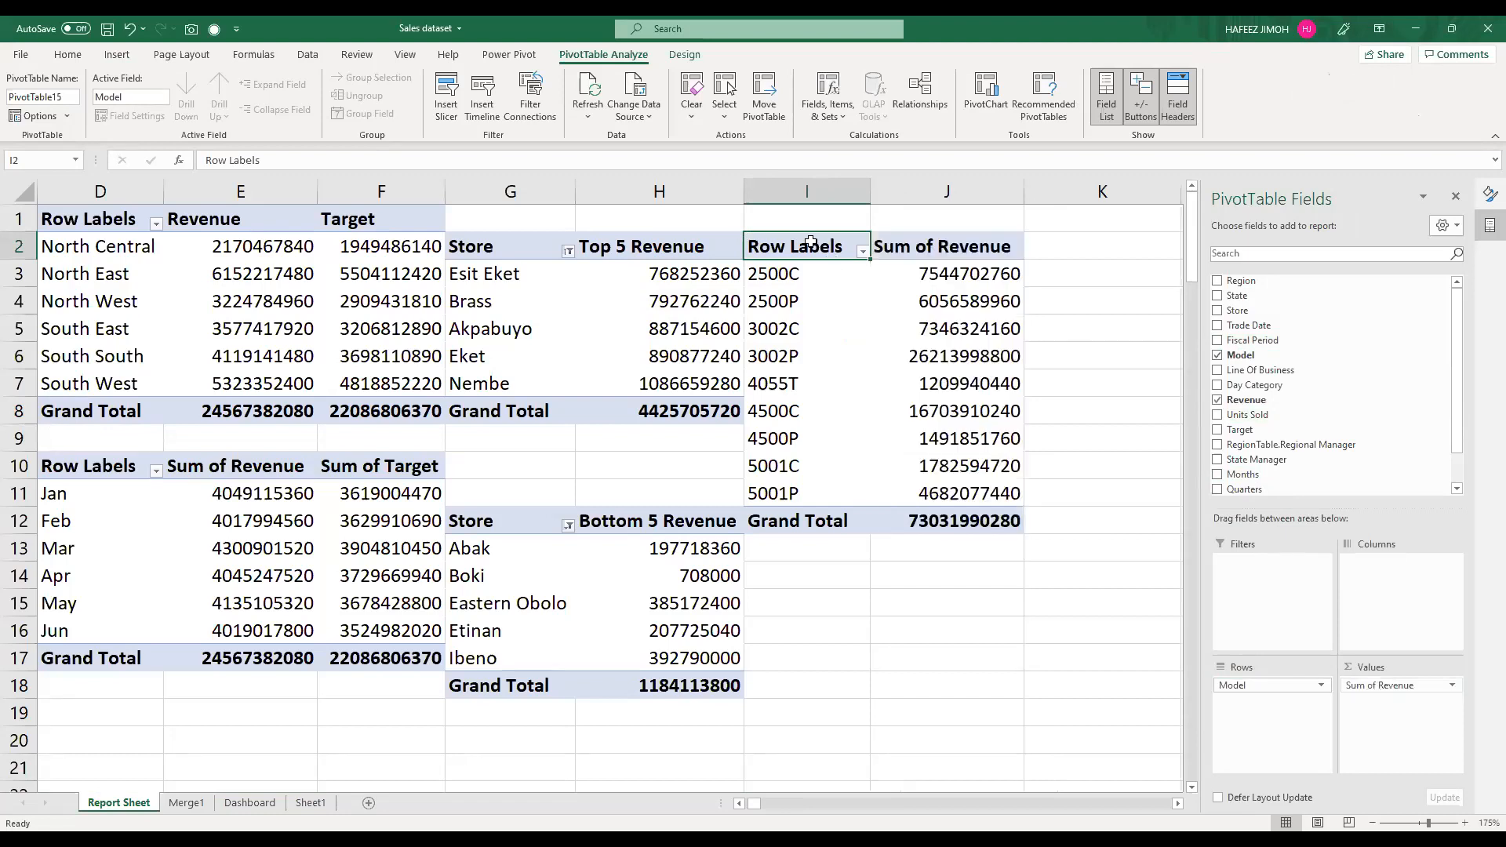
left_click_drag(810, 242, 967, 514)
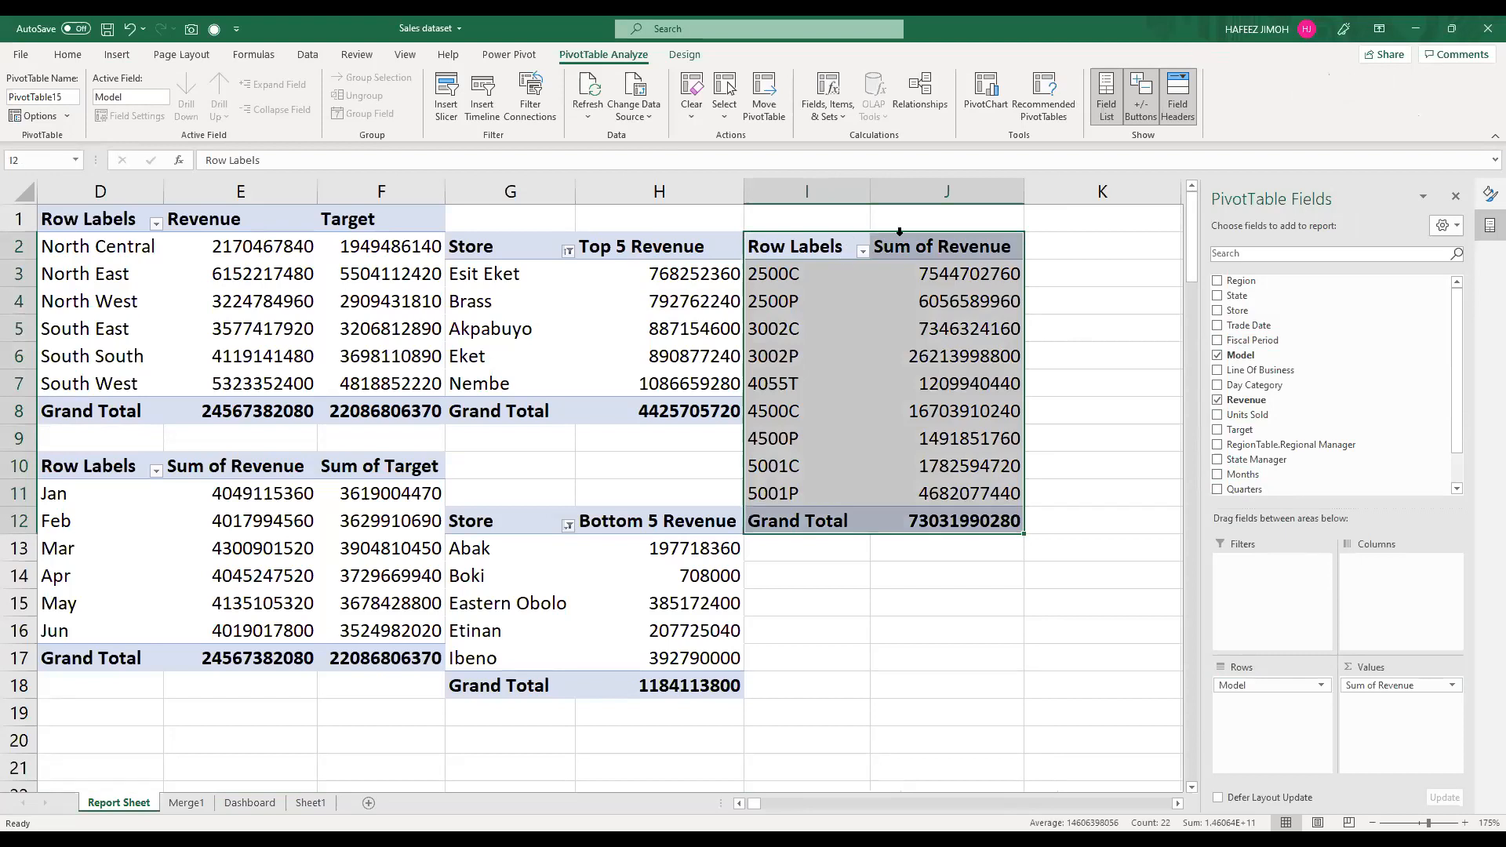
Step: Rename the new PivotTable's value header to Revenue and its row header to Model
left_click(919, 251)
left_click_drag(472, 166, 158, 151)
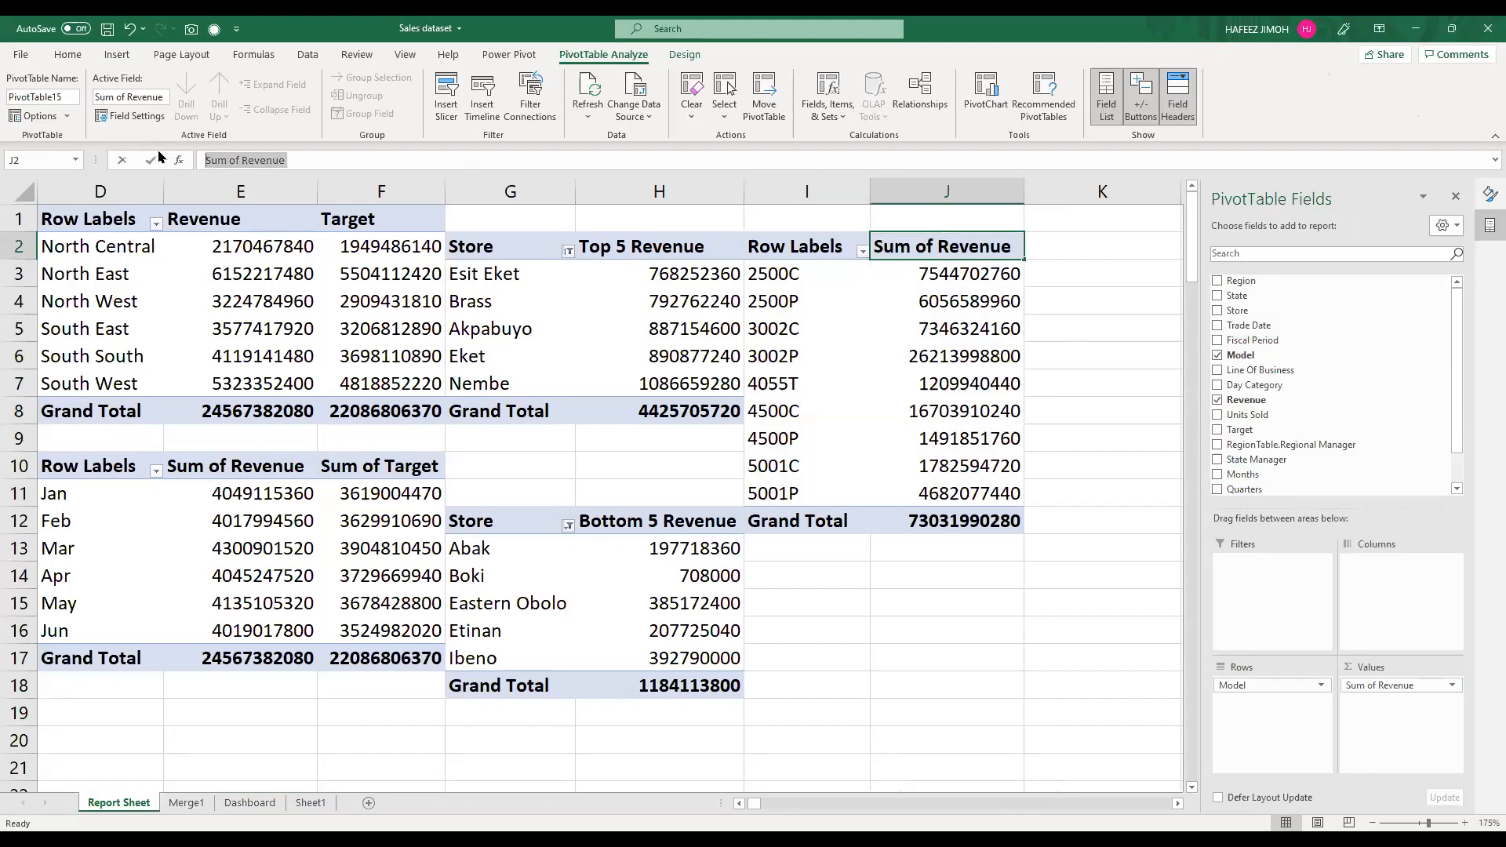
type("Revenue")
key("Return")
left_click(816, 248)
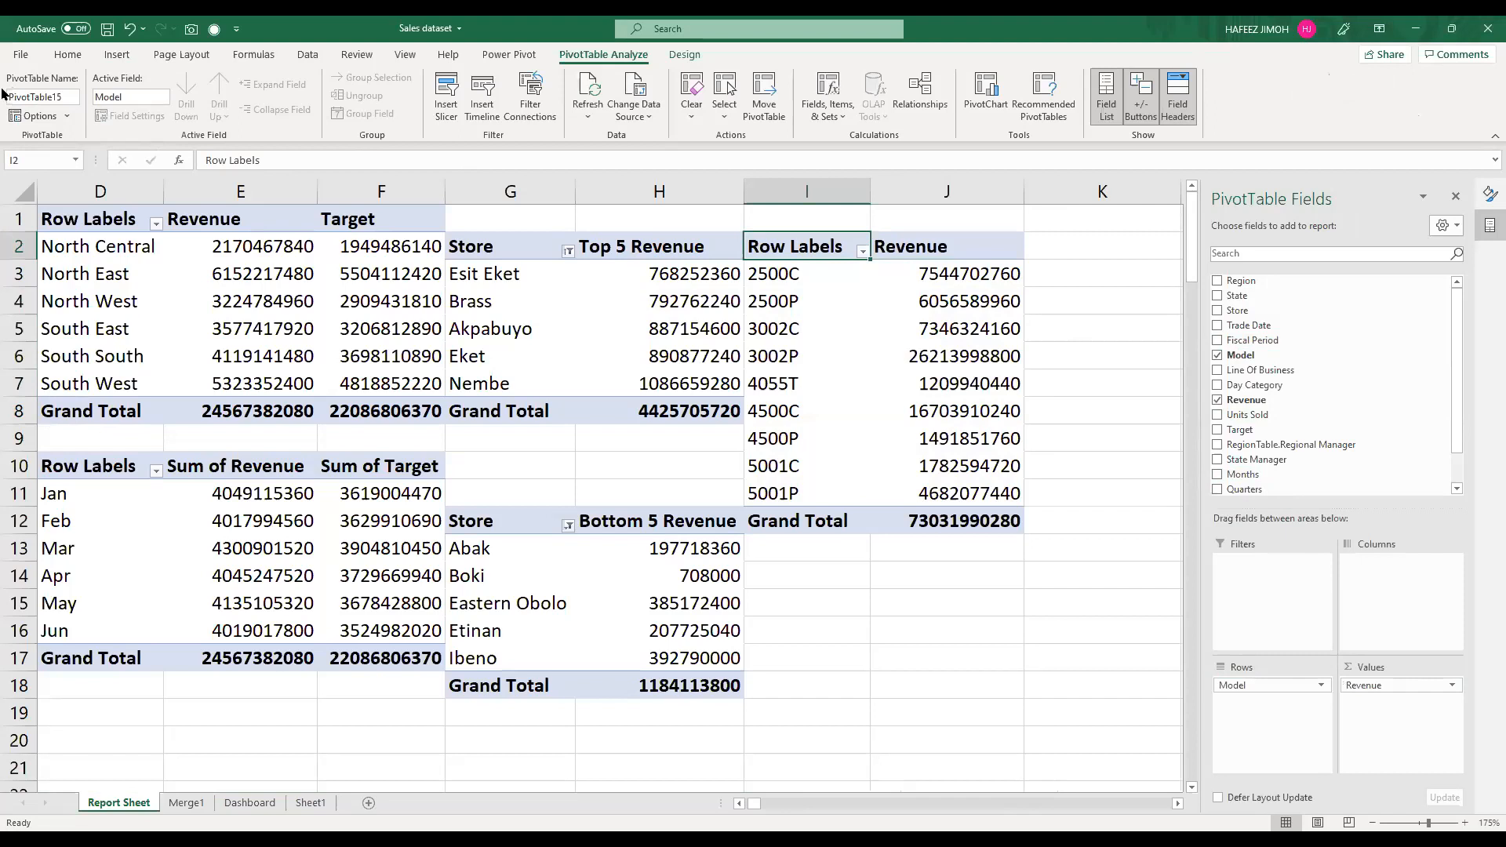
type("Model")
key("Return")
Step: Insert a clustered bar PivotChart from the Model and Revenue PivotTable, without a legend or the Model axis field button
left_click_drag(941, 520, 780, 251)
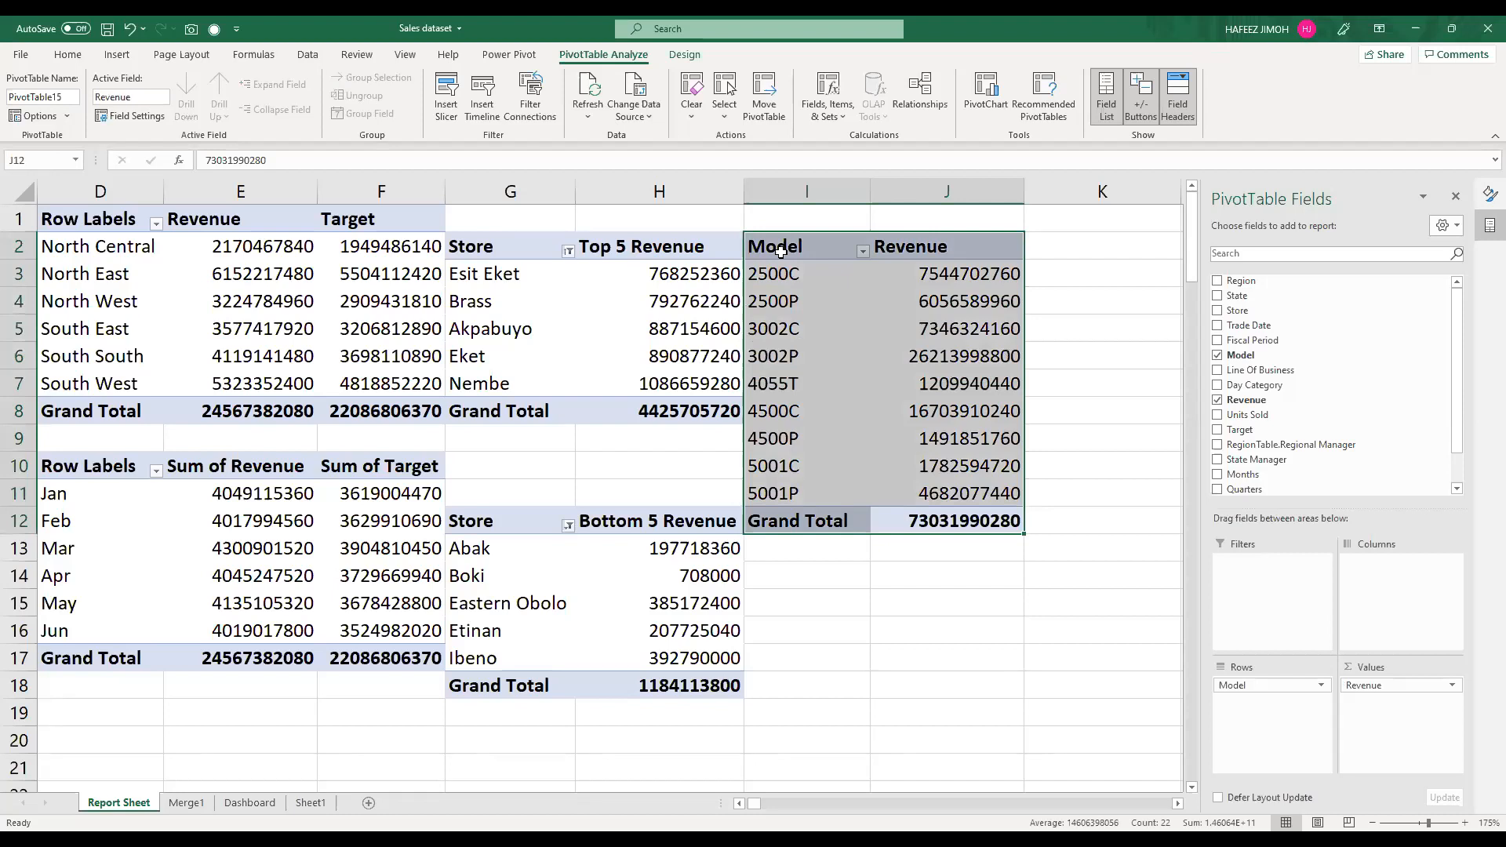
key("alt")
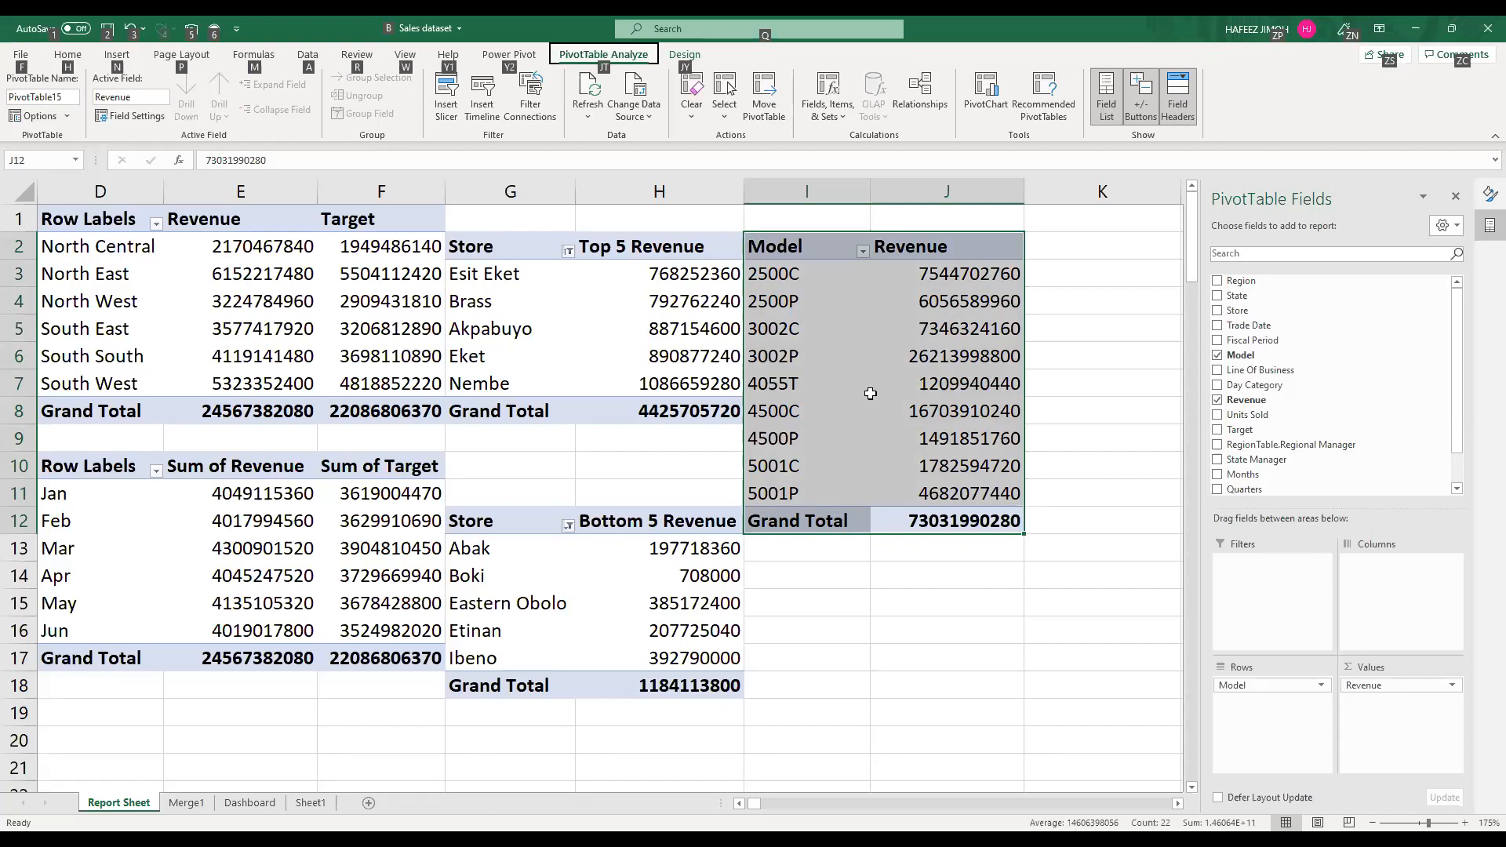
key("alt+F1")
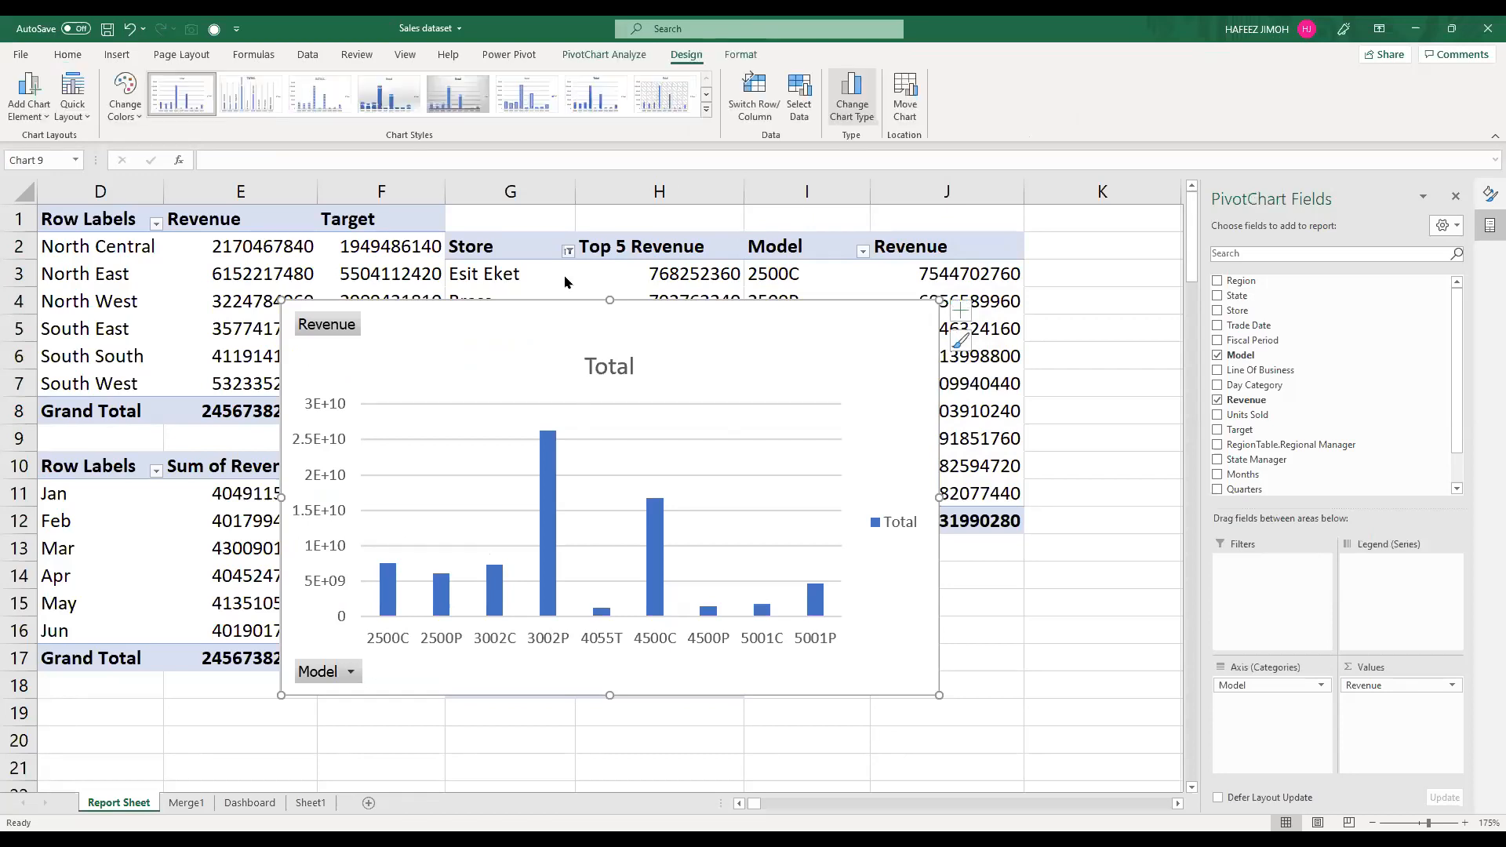
left_click(578, 349)
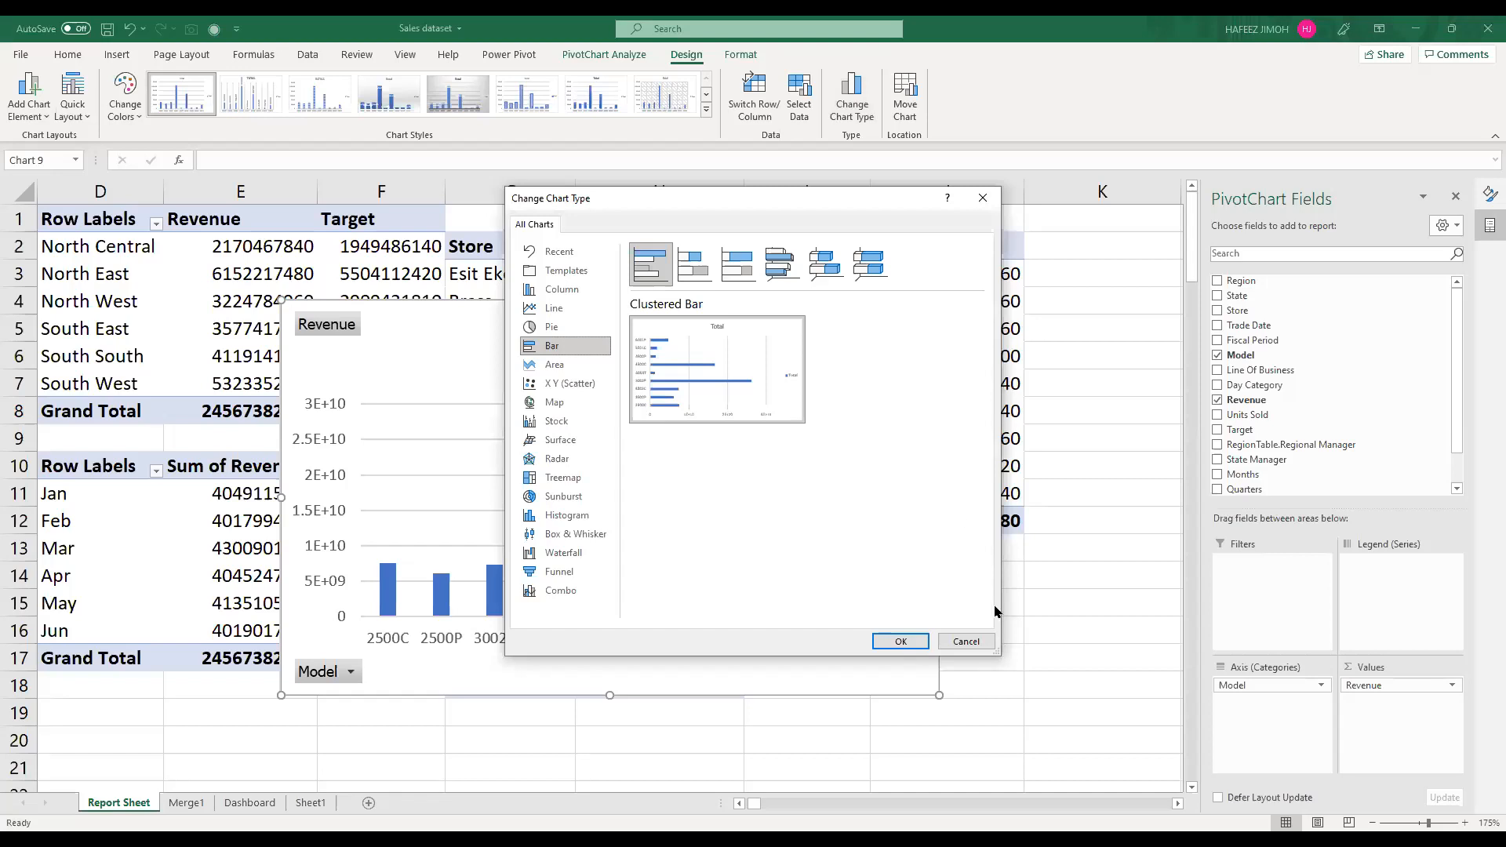
key("Return")
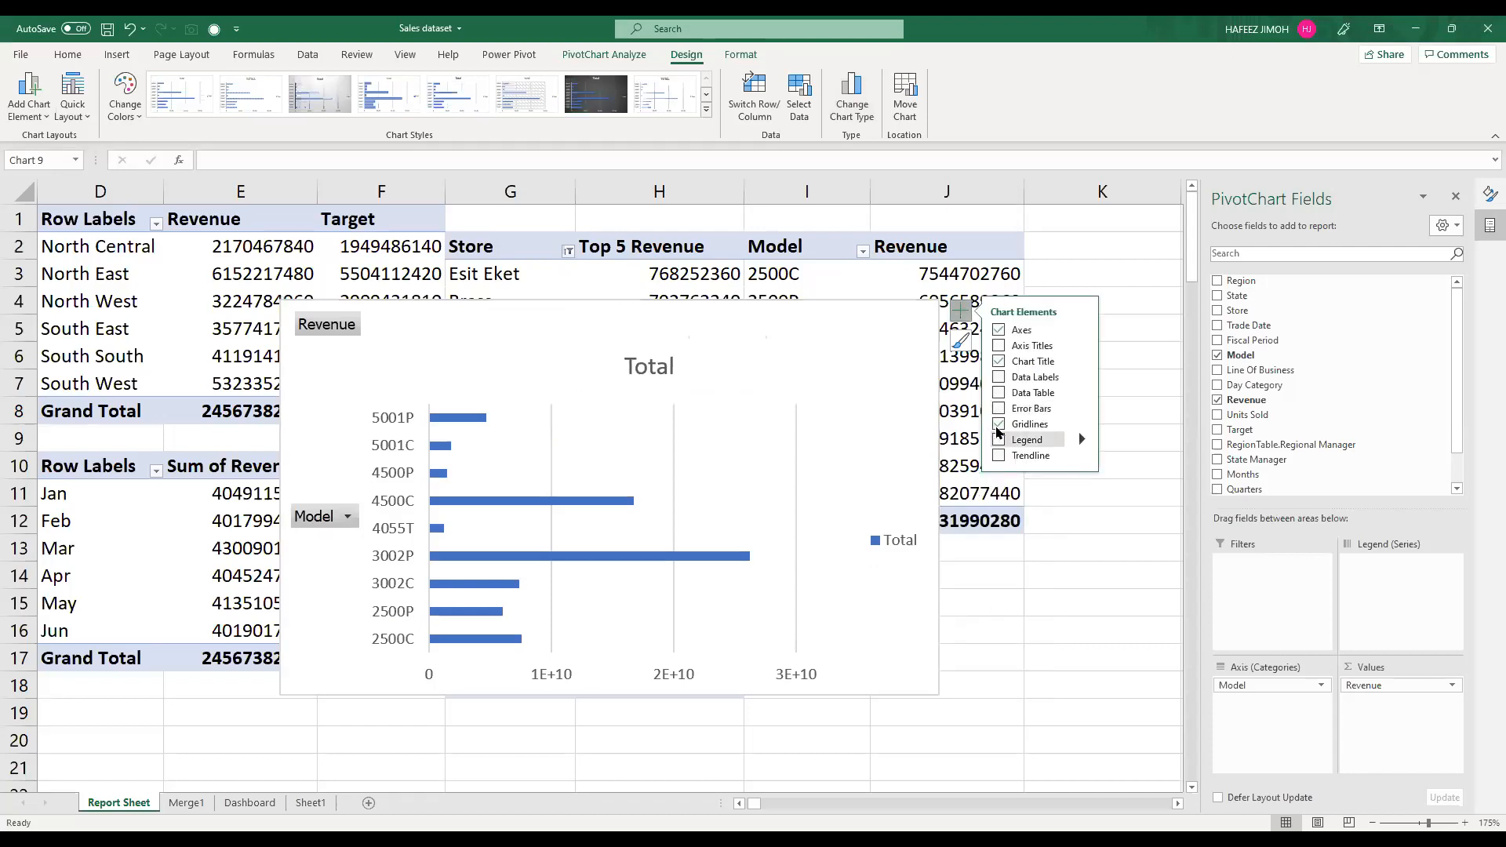
right_click(343, 517)
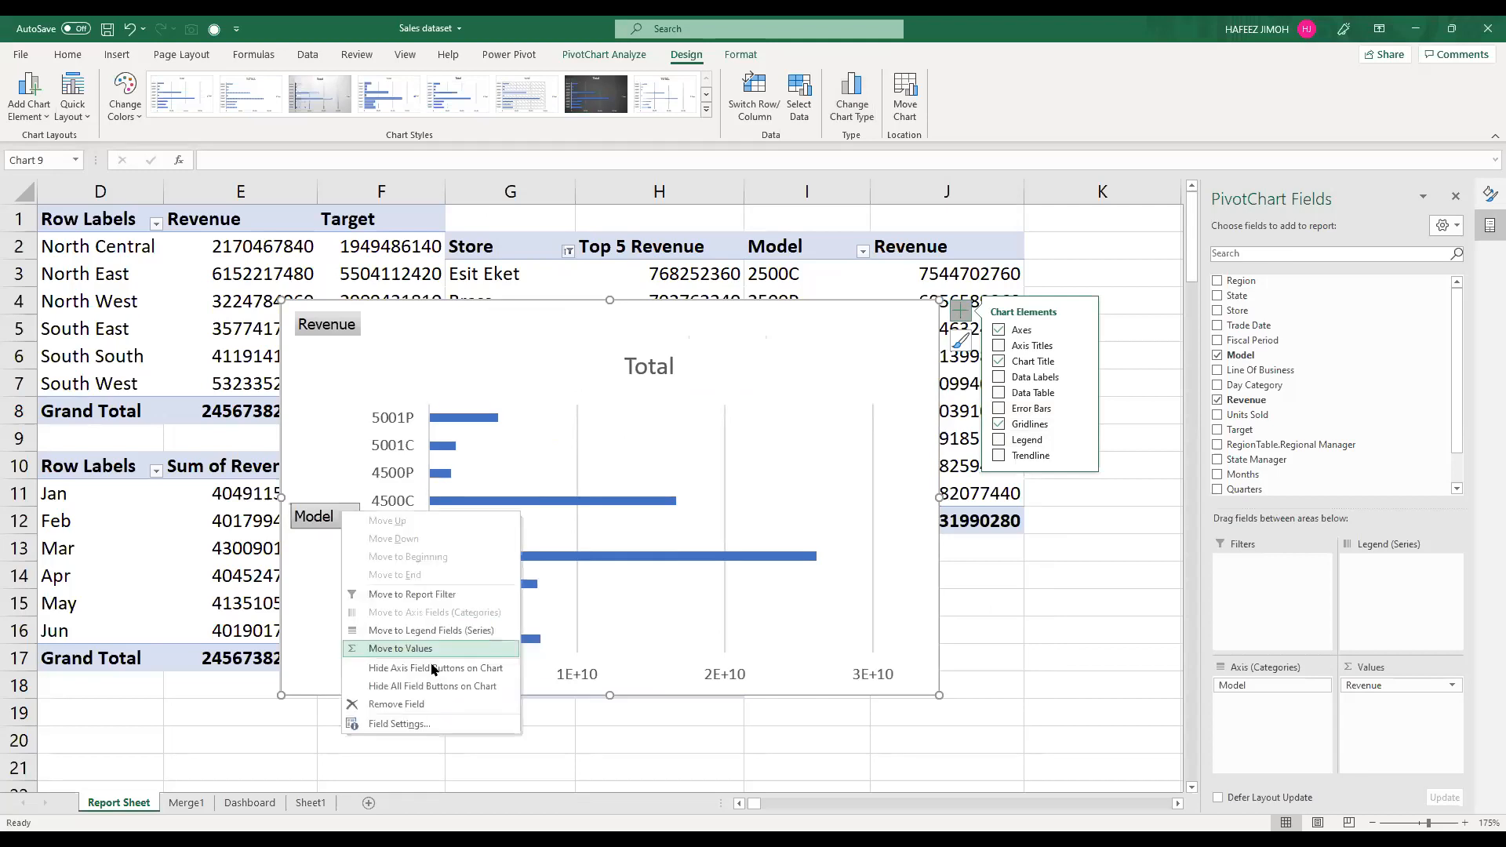
left_click(653, 438)
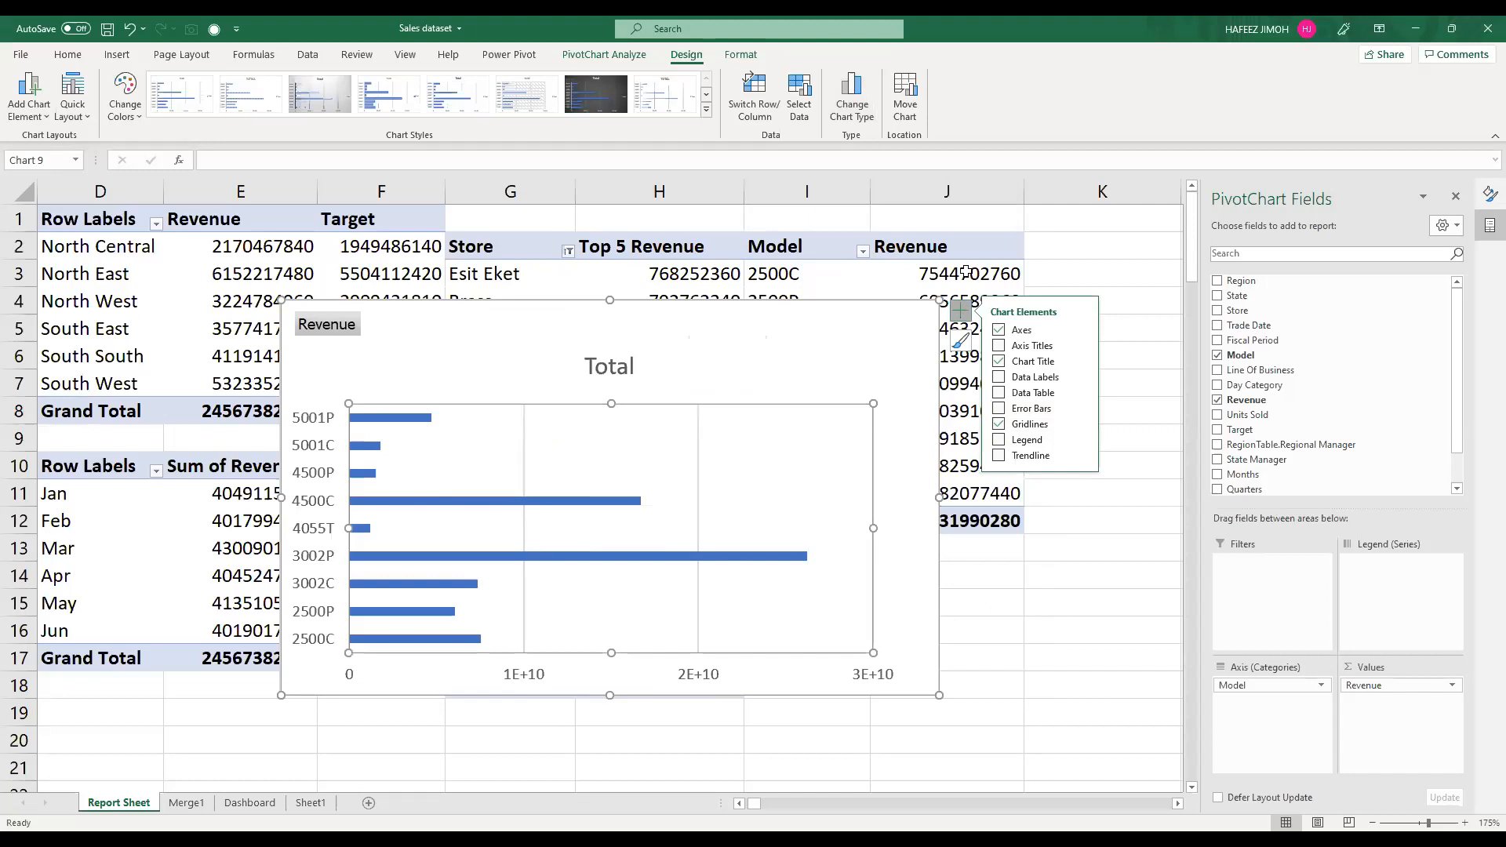
Step: Sort the Model PivotTable's Revenue values from smallest to largest
right_click(966, 272)
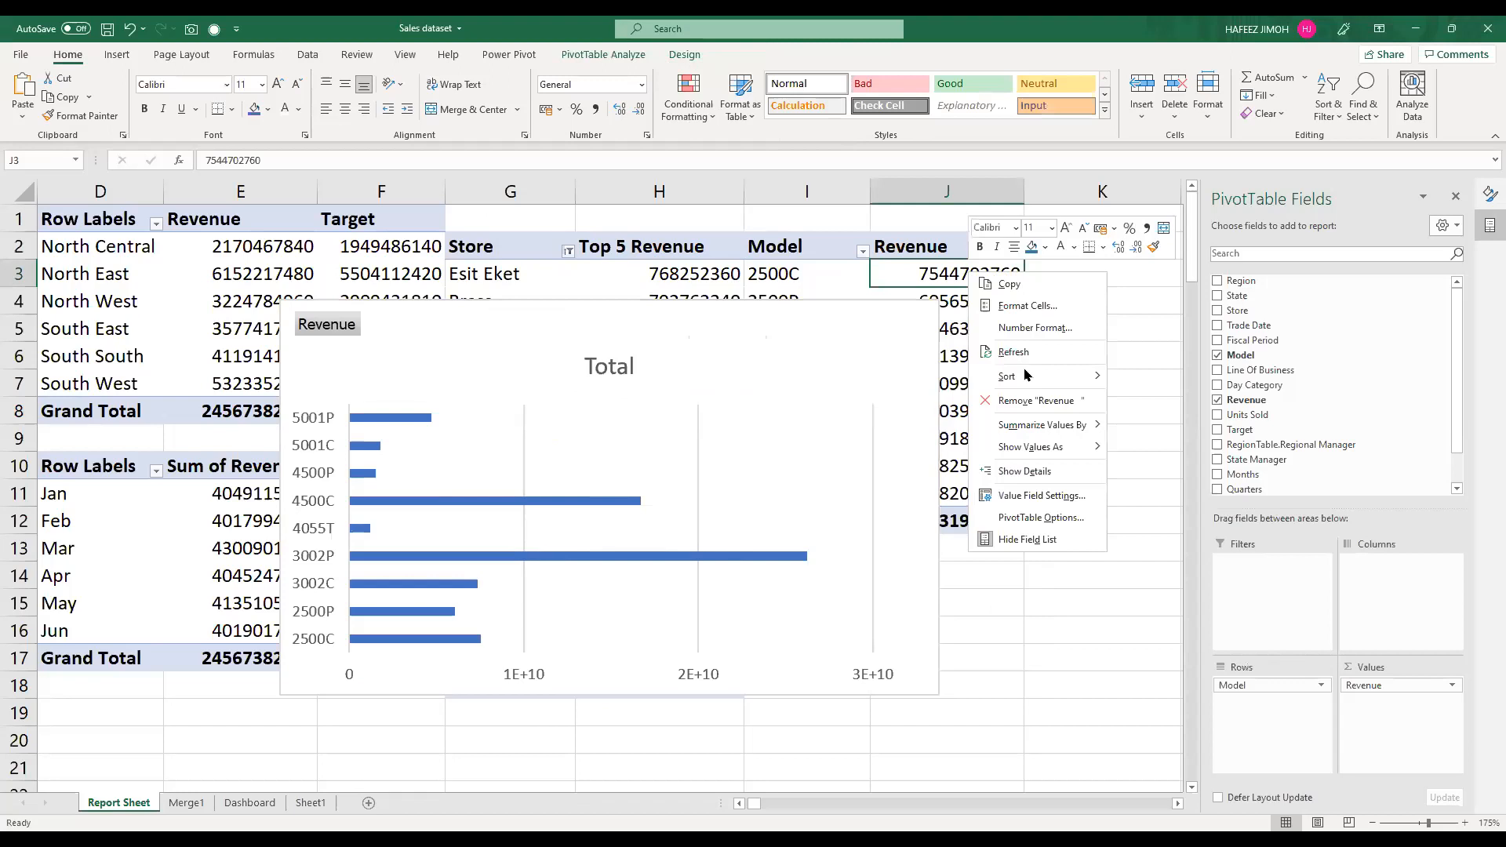
mouse_move(1025, 375)
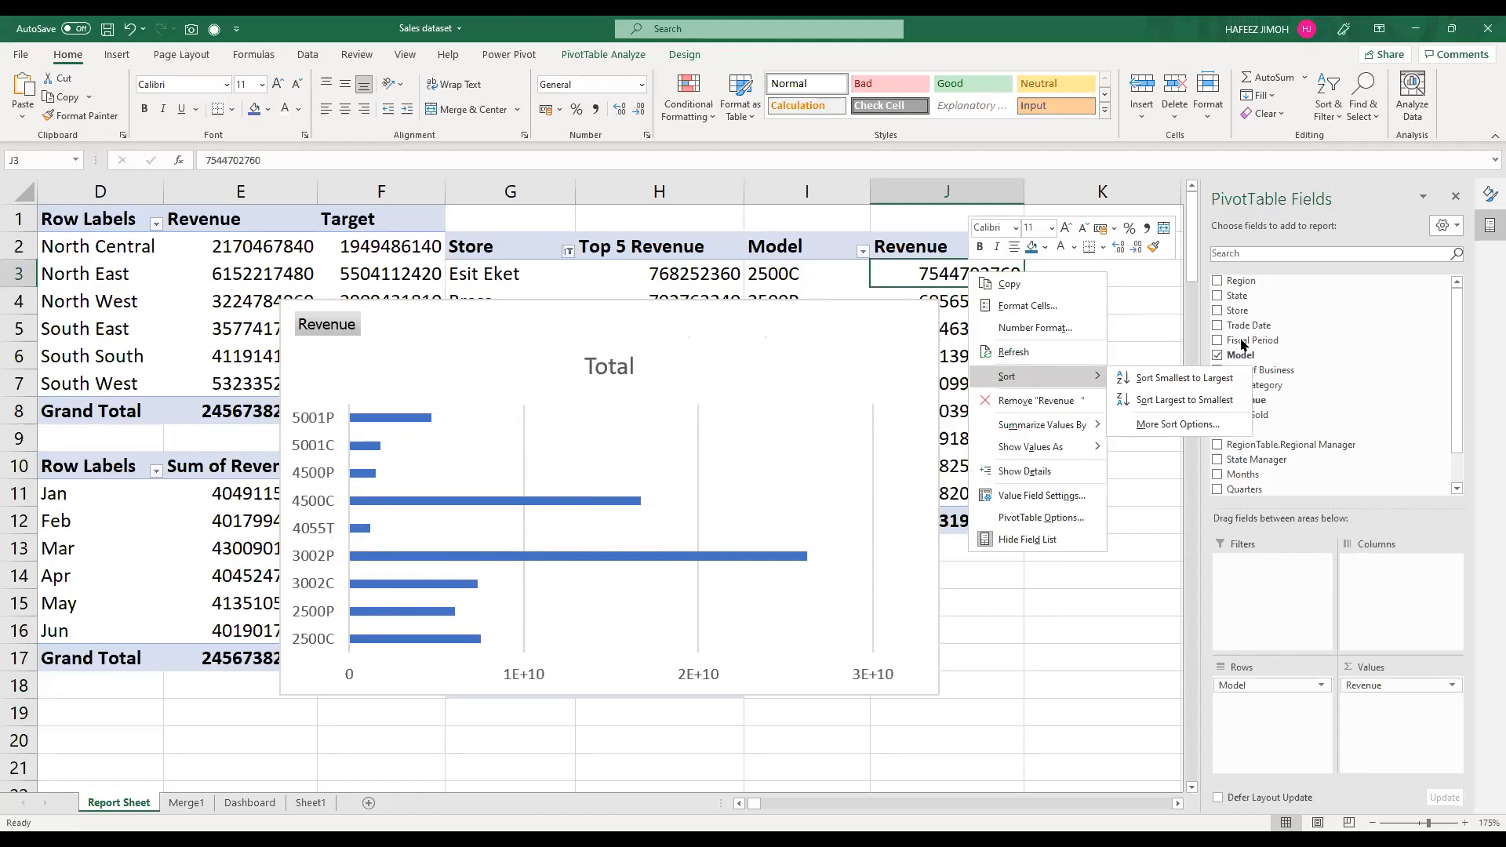
left_click(1226, 385)
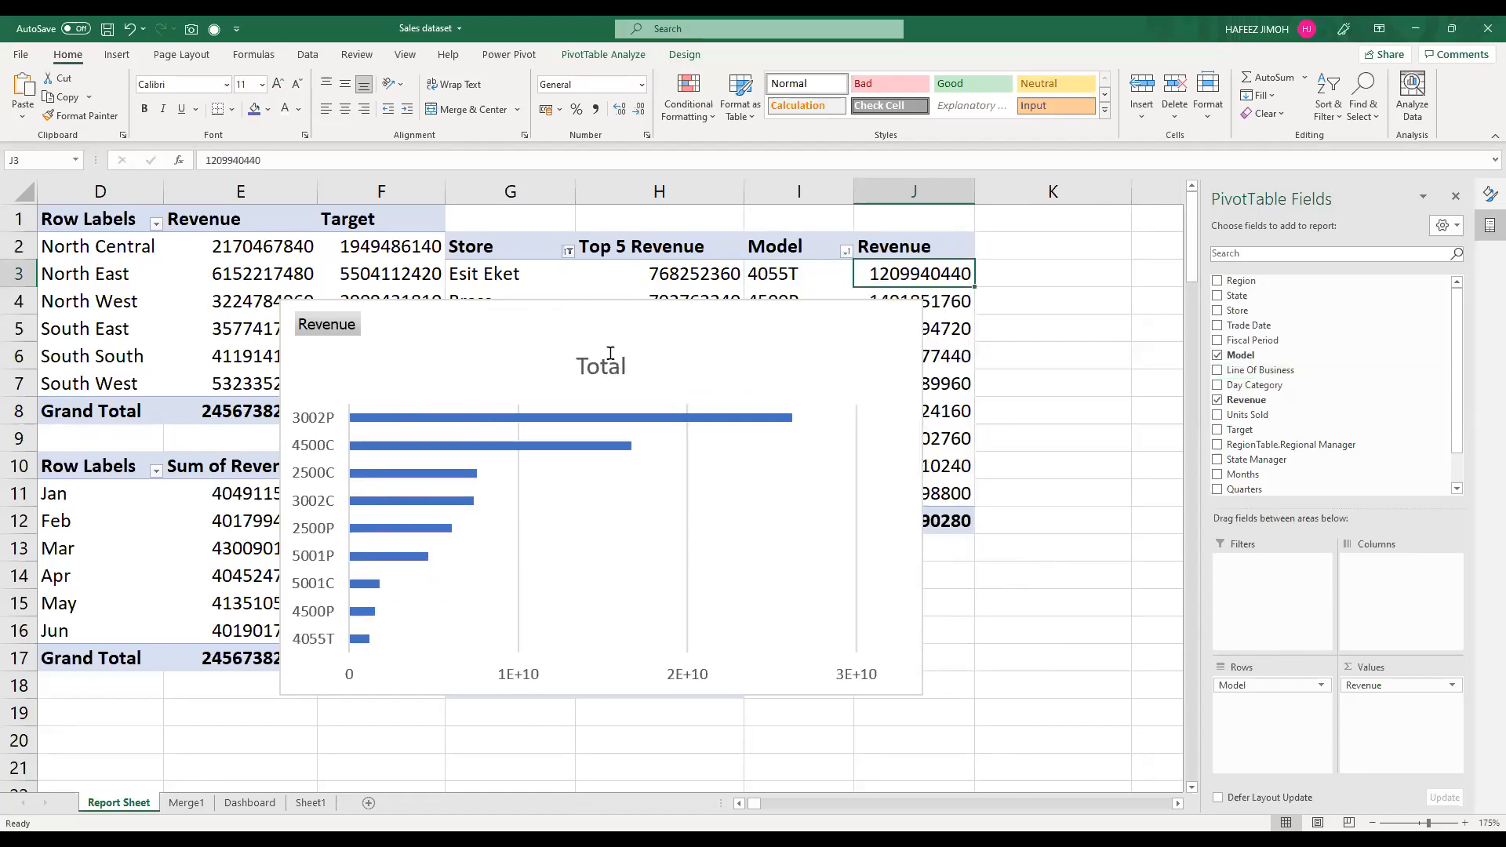
Step: Move the new chart's title up to the chart's upper edge and change it to Revenue by Model
left_click(602, 318)
left_click(600, 326)
left_click_drag(601, 326, 601, 327)
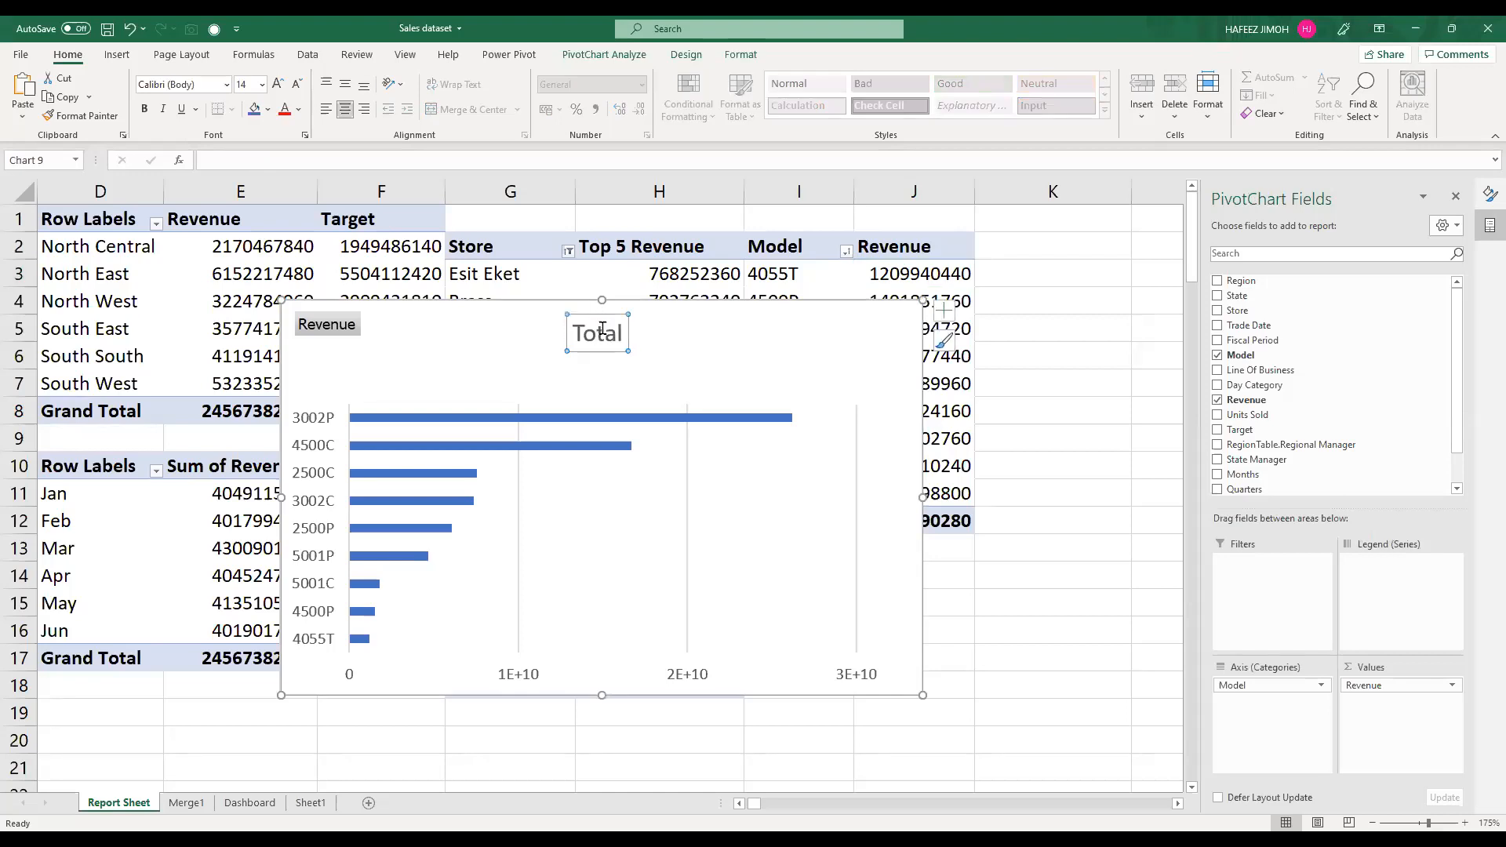
double_click(602, 330)
type("LOB")
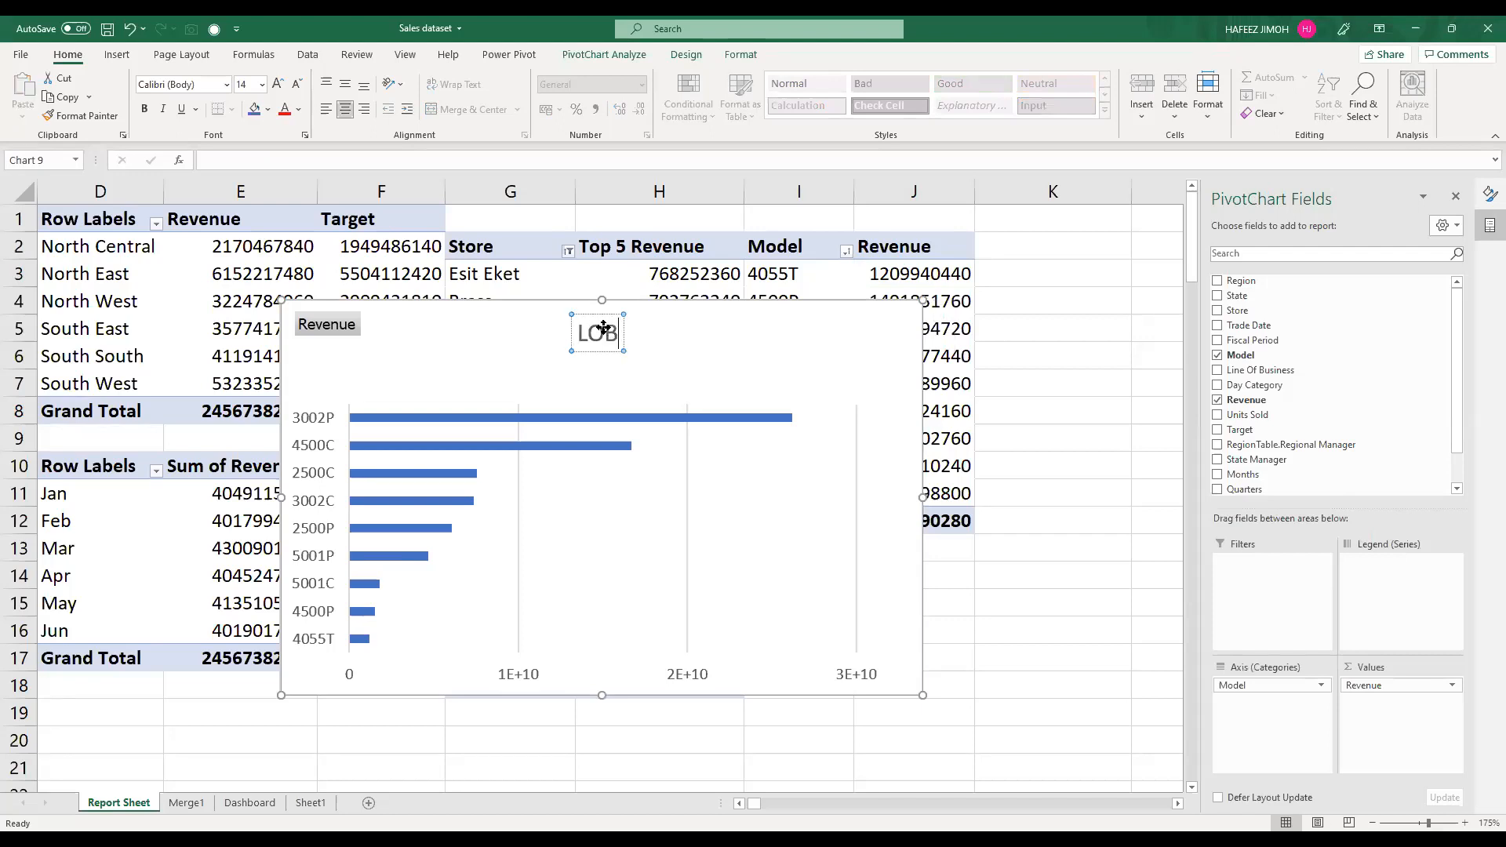
key("BackSpace")
key("BackSpace")
key("BackSpace")
type("Revenue")
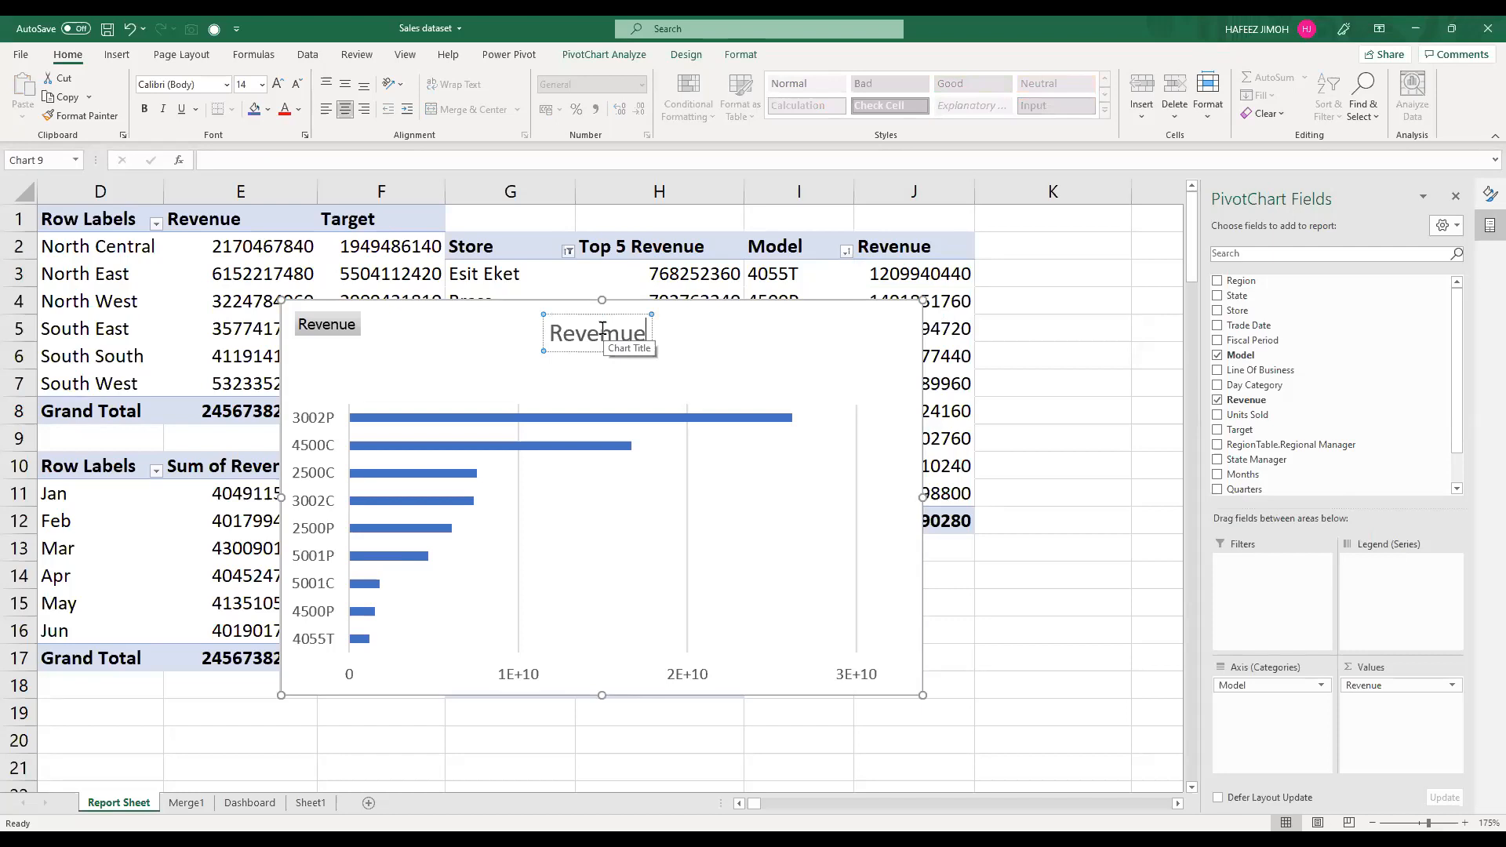
key("BackSpace")
key("BackSpace")
key("BackSpace")
type("nue by Model")
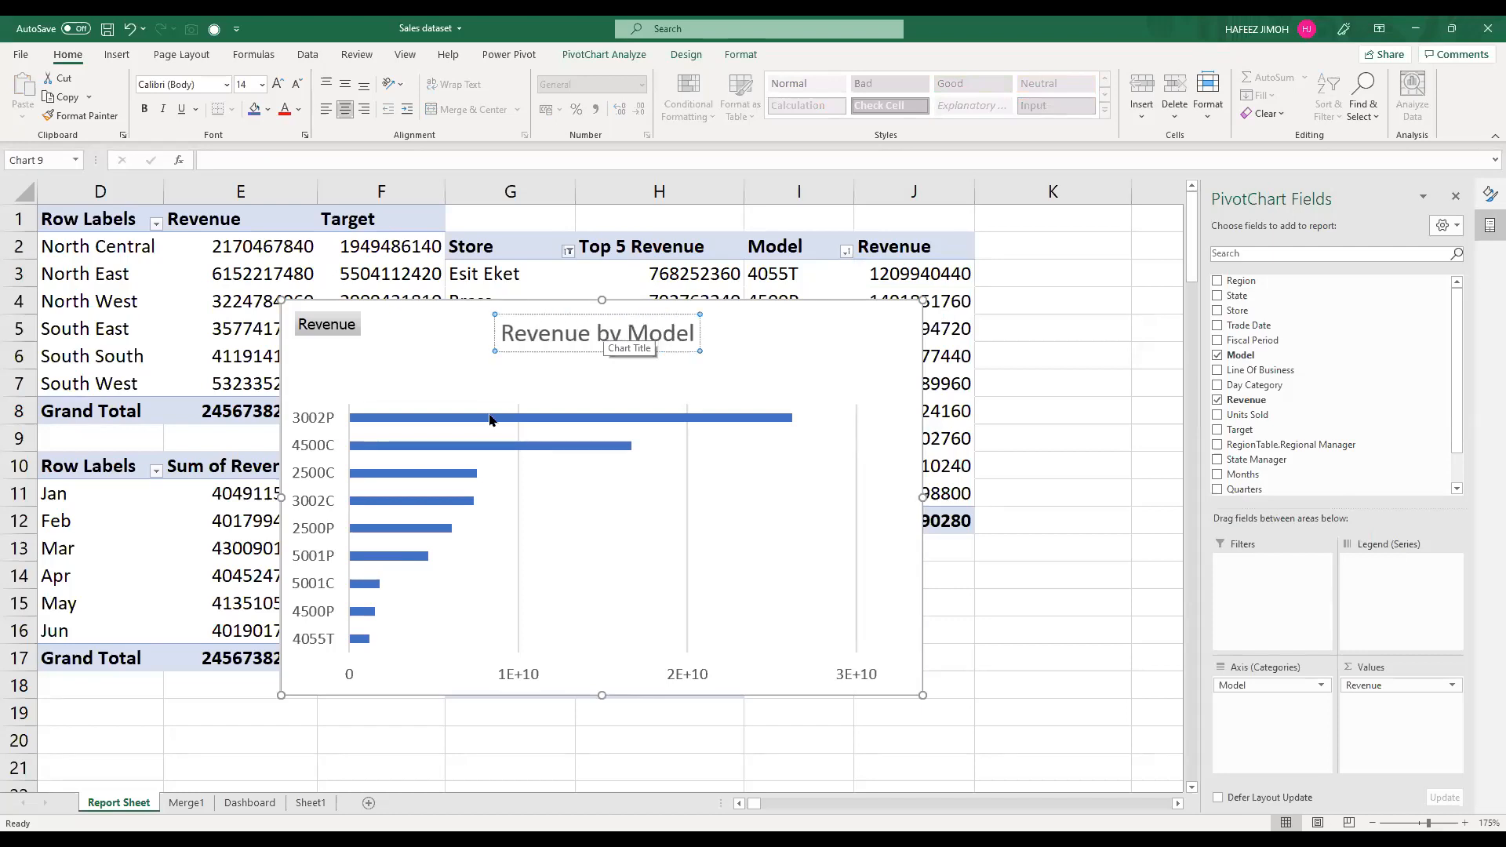
Step: Extend the plot area up towards the title, and reshape the Revenue by Model chart to be narrower and taller with its title inside
left_click(516, 445)
left_click(521, 497)
left_click_drag(350, 384, 346, 354)
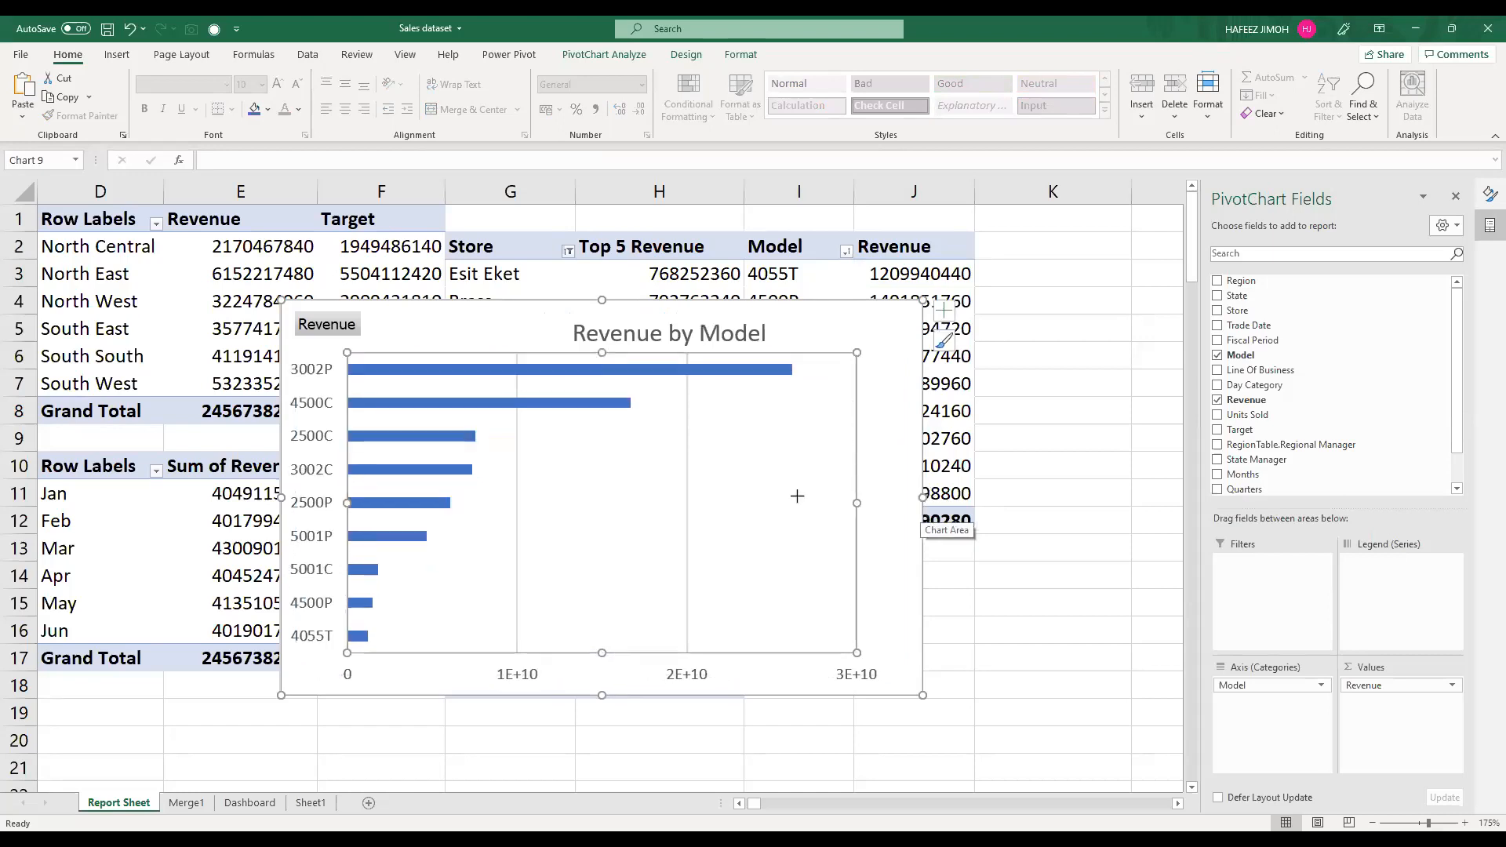
left_click_drag(451, 695, 451, 752)
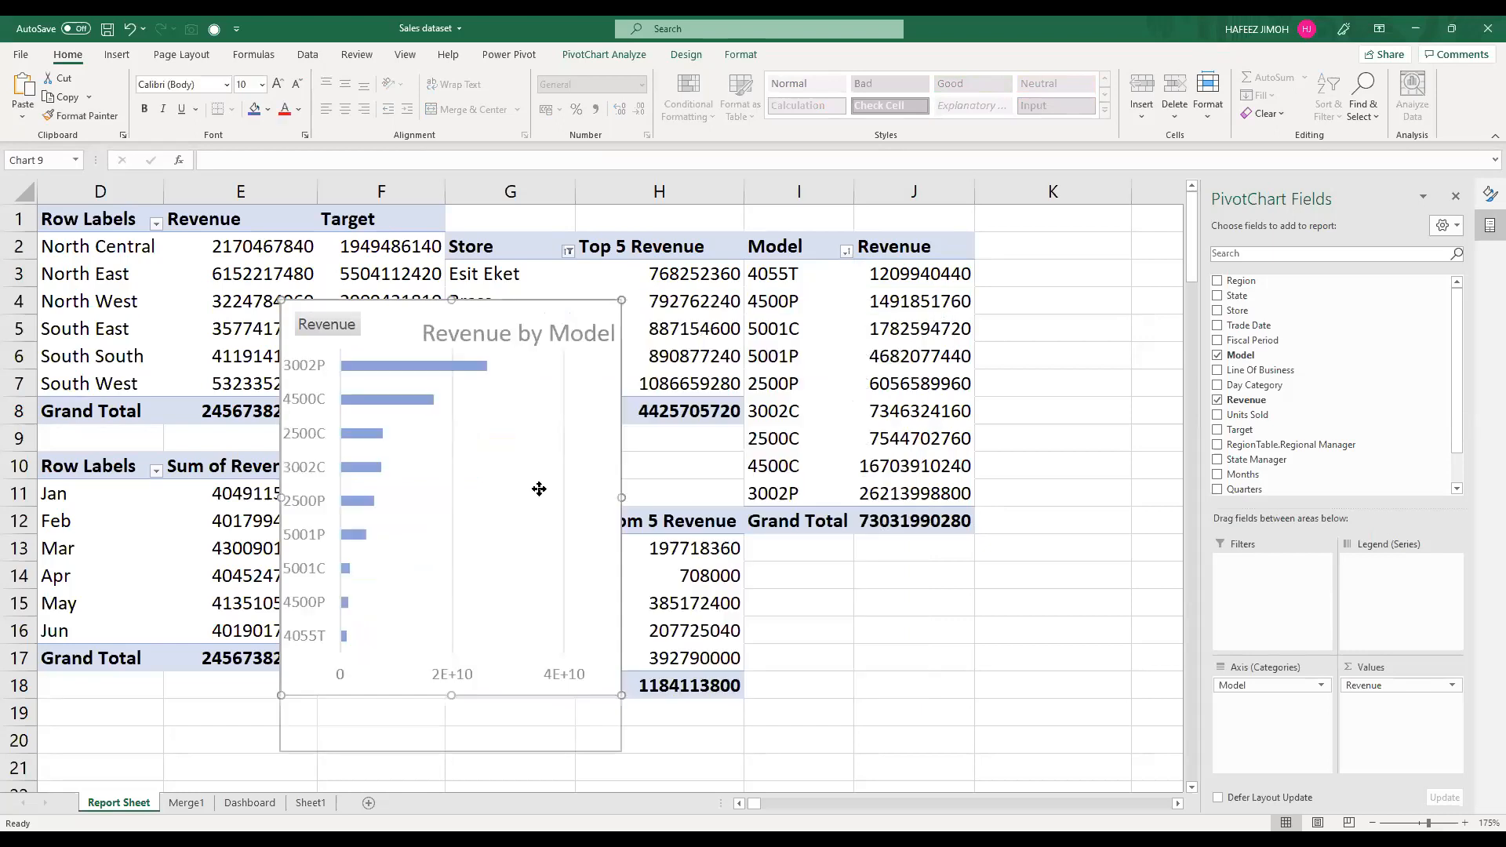
left_click(506, 339)
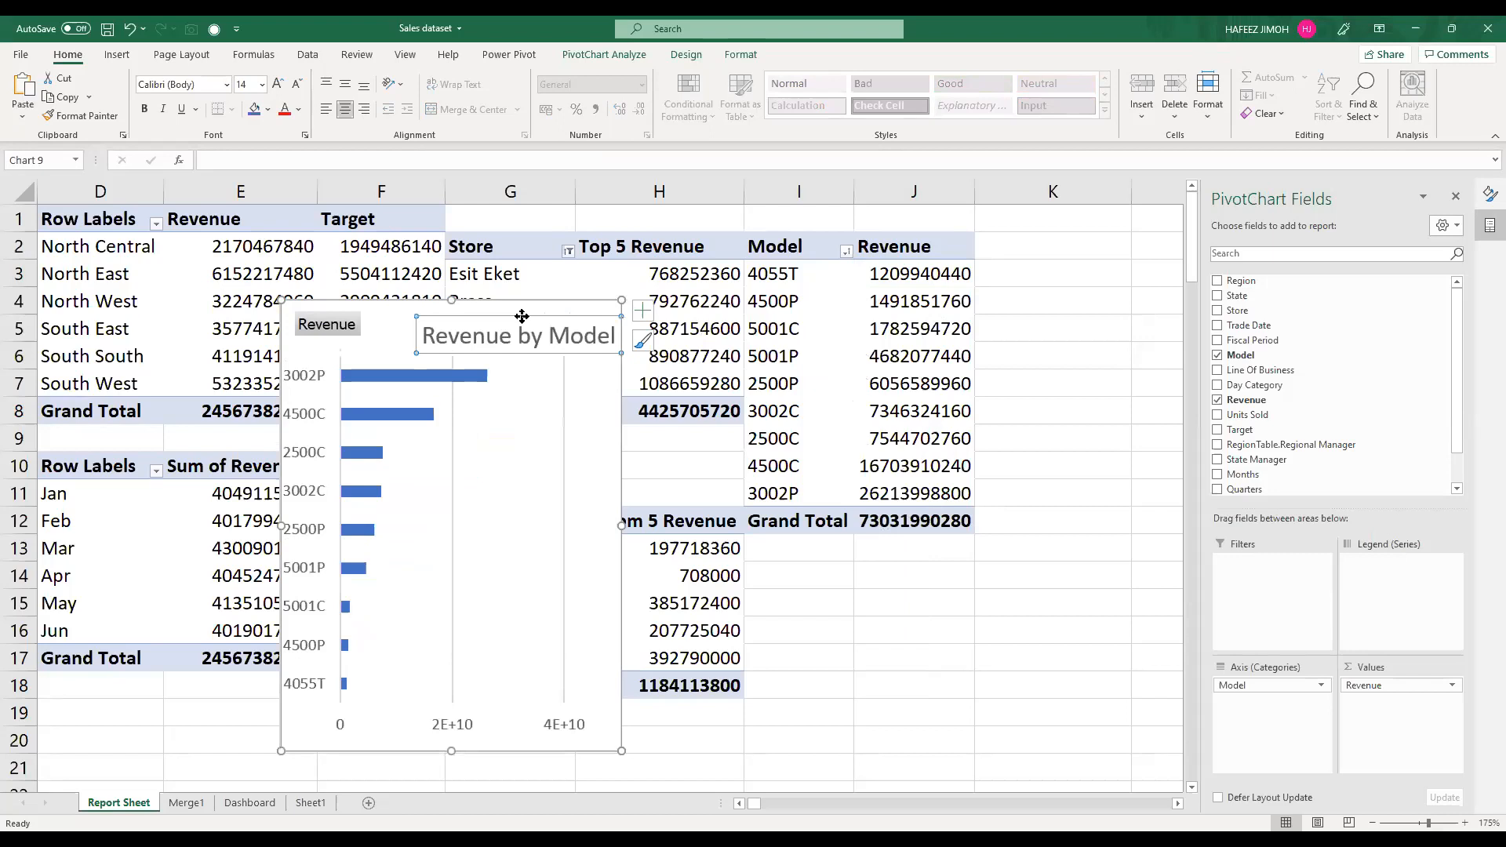
left_click_drag(476, 313, 475, 313)
left_click(579, 498)
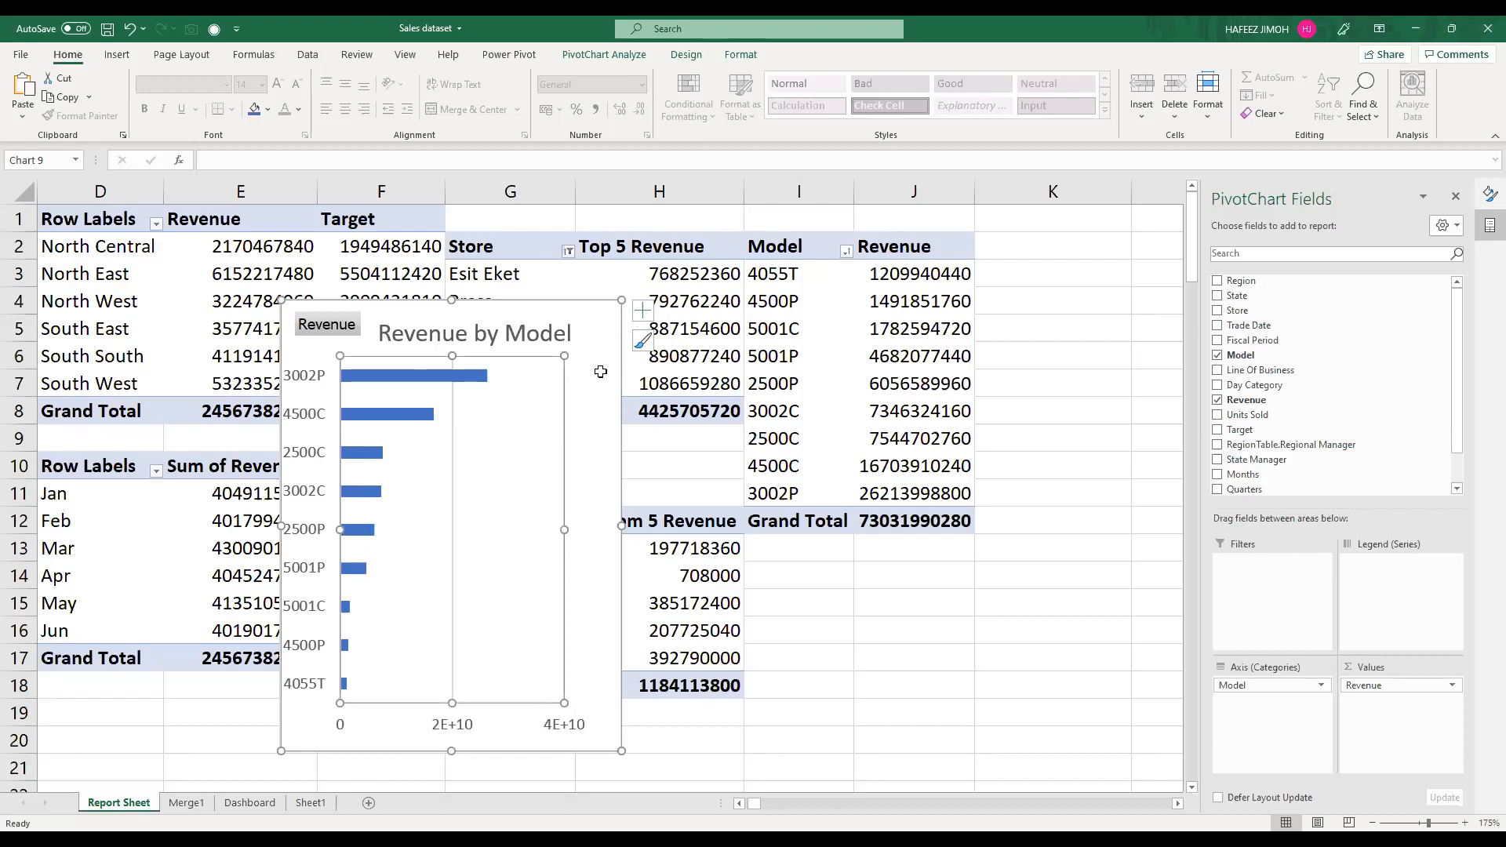
Step: Cut the Revenue by Model chart from the Report Sheet and paste it at cell T7 of the Dashboard
key("Delete")
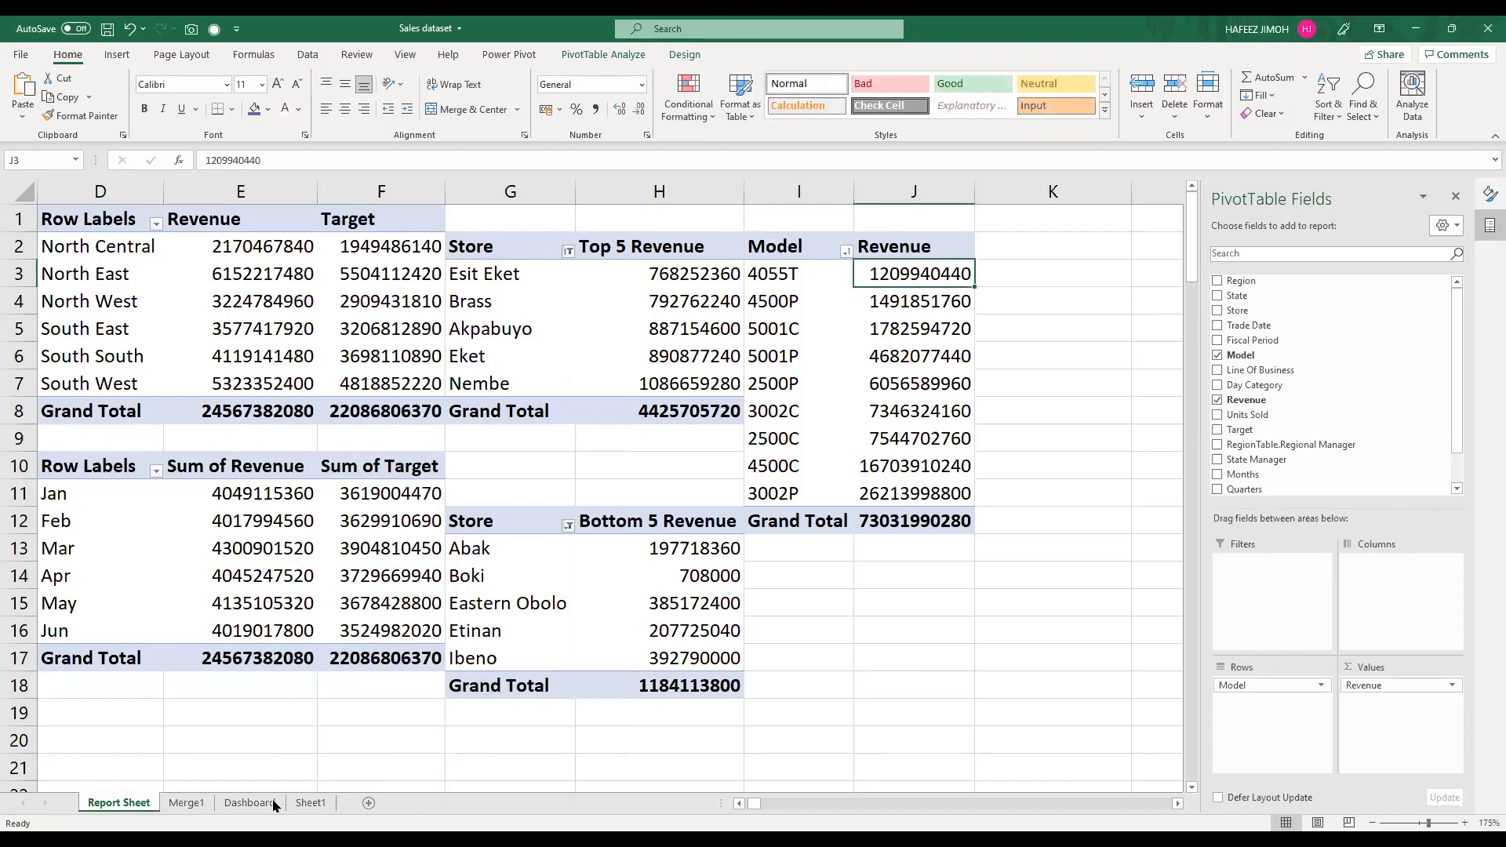
left_click(249, 803)
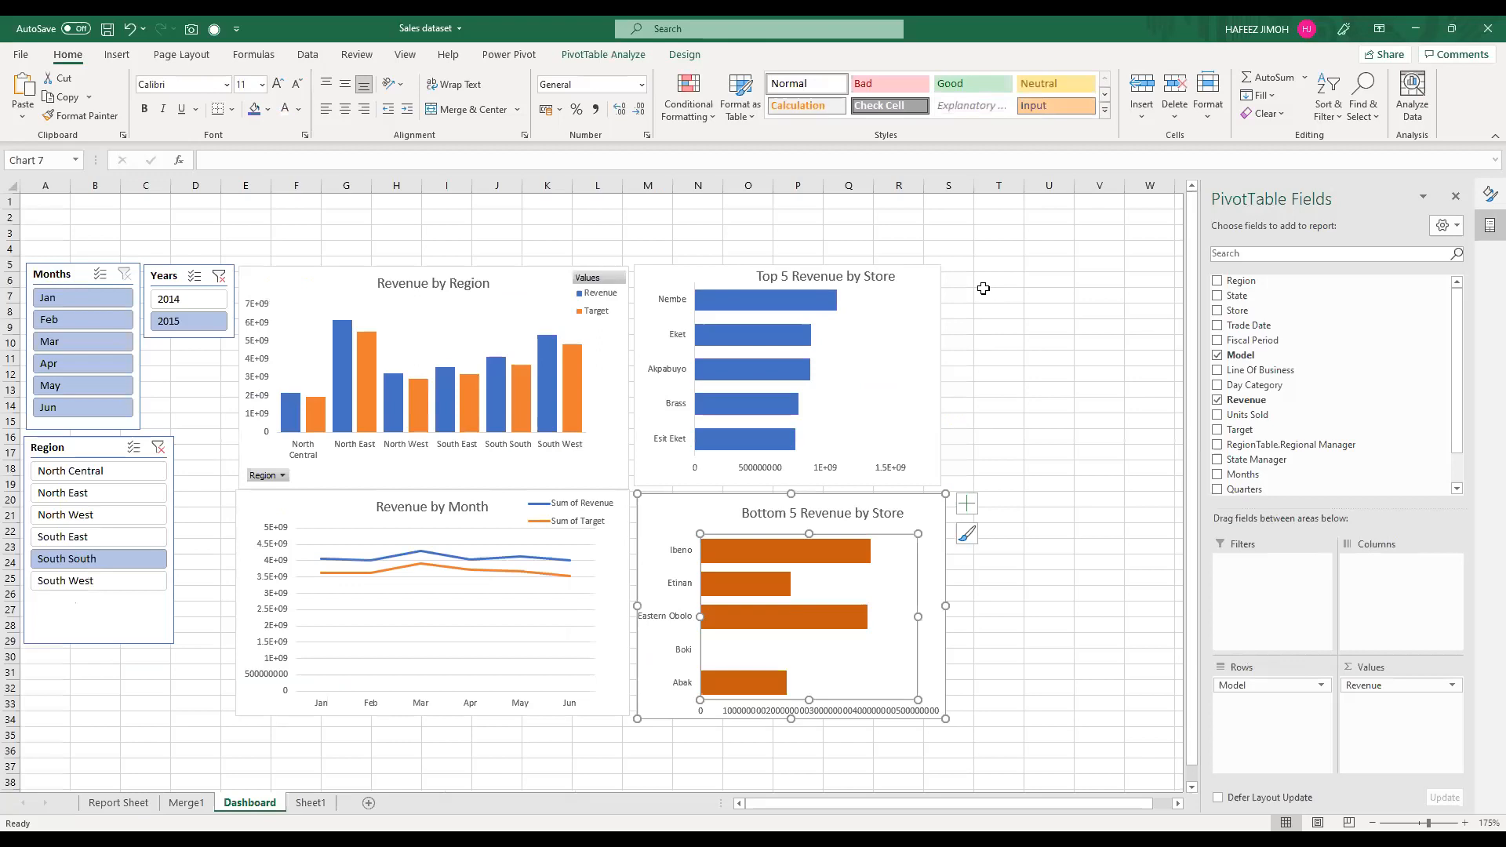
key("Escape")
left_click(988, 295)
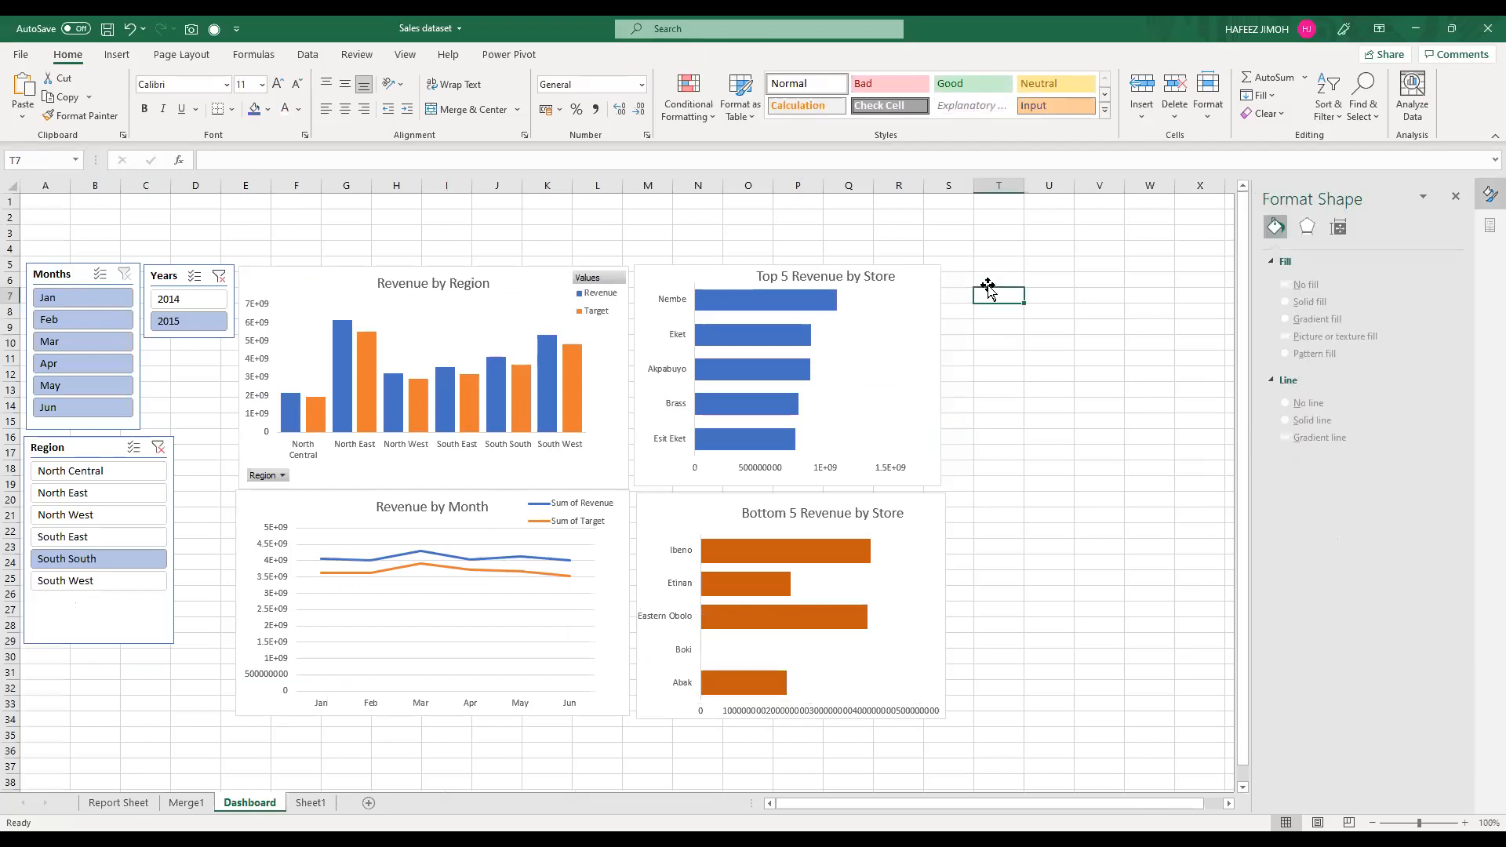
key("ctrl+v")
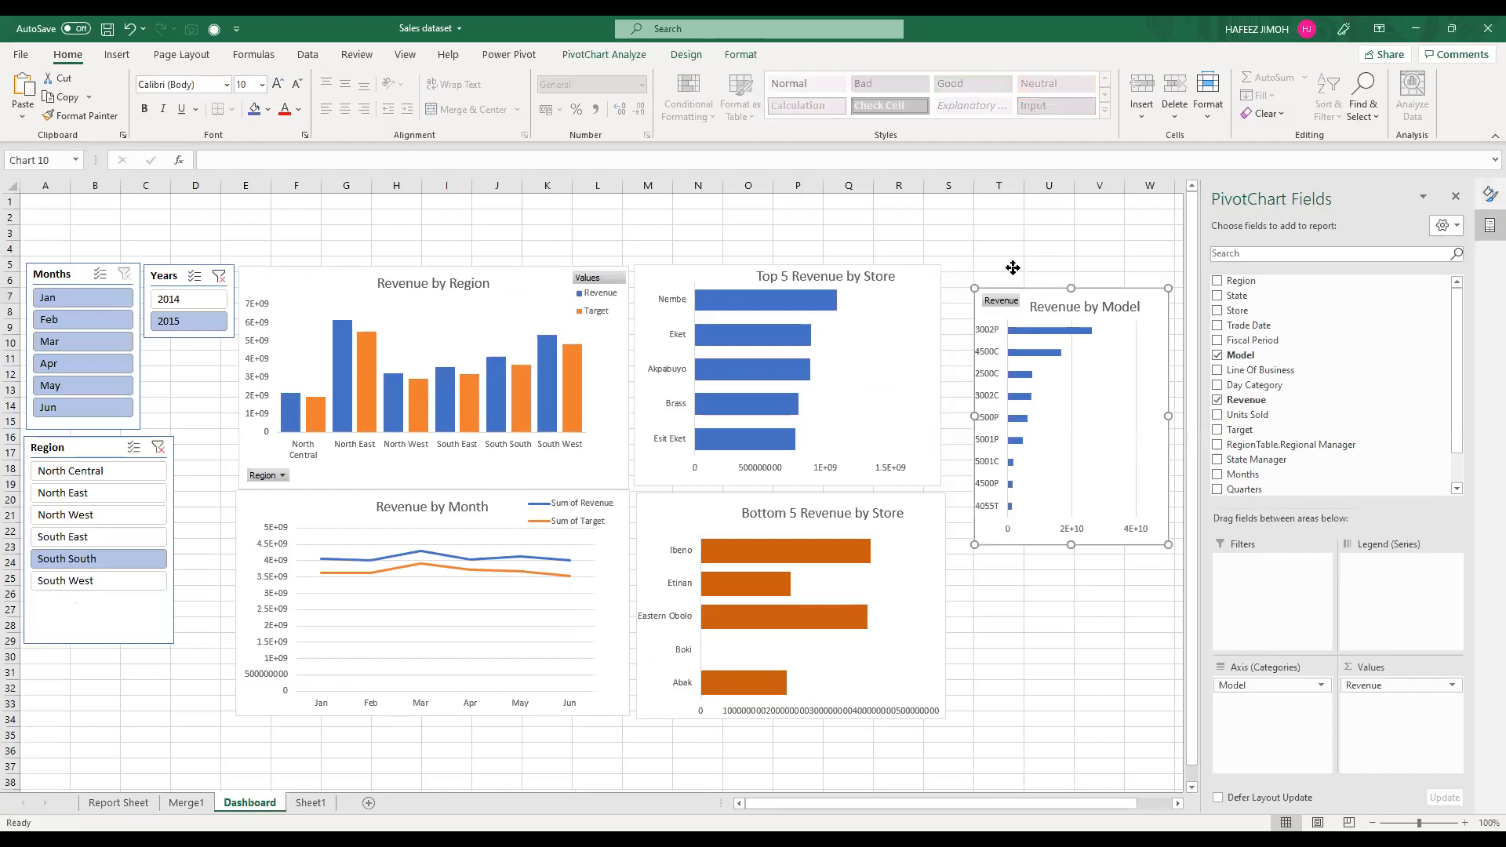
Step: Place the Revenue by Model chart directly beside the store charts and stretch it to span both of their heights
left_click(1055, 516)
left_click_drag(1047, 517, 1052, 716)
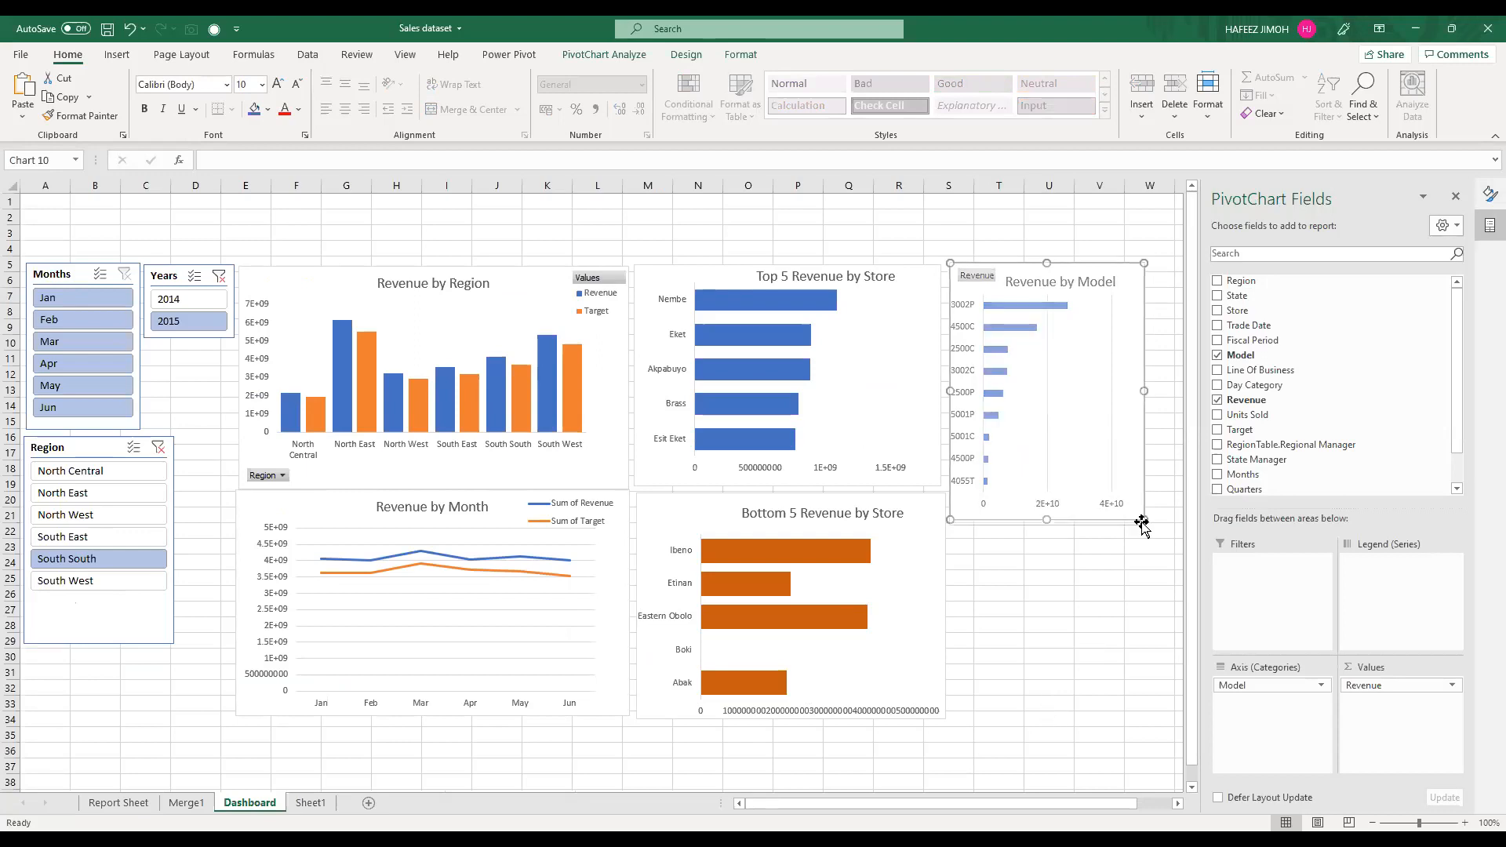
left_click_drag(1144, 491, 1159, 494)
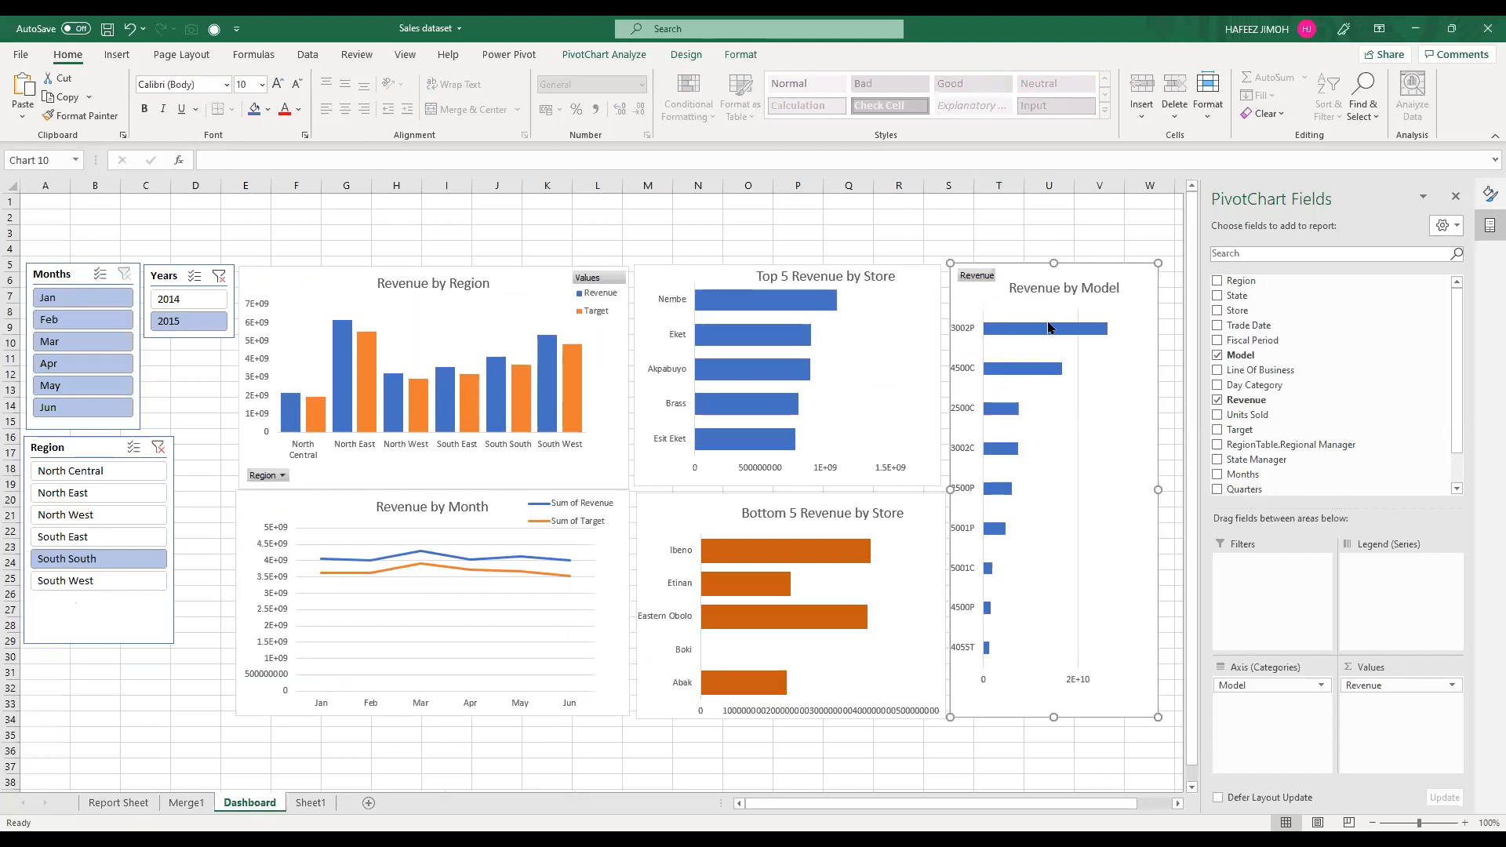
Step: Set the gap width of the Revenue by Model bars to 34%
left_click(1048, 328)
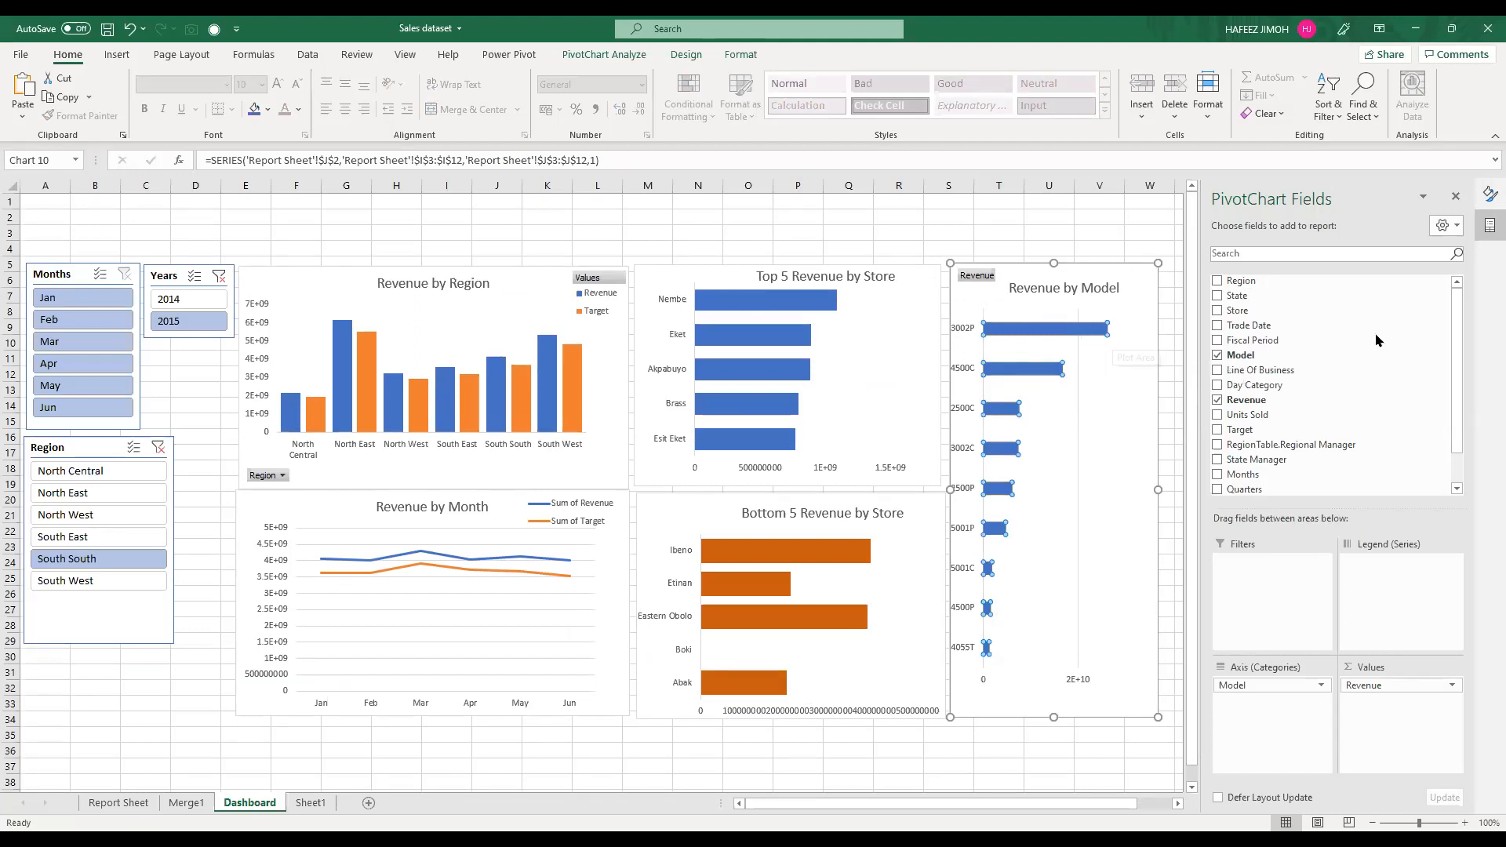
key("ctrl+1")
left_click_drag(1356, 385, 1347, 388)
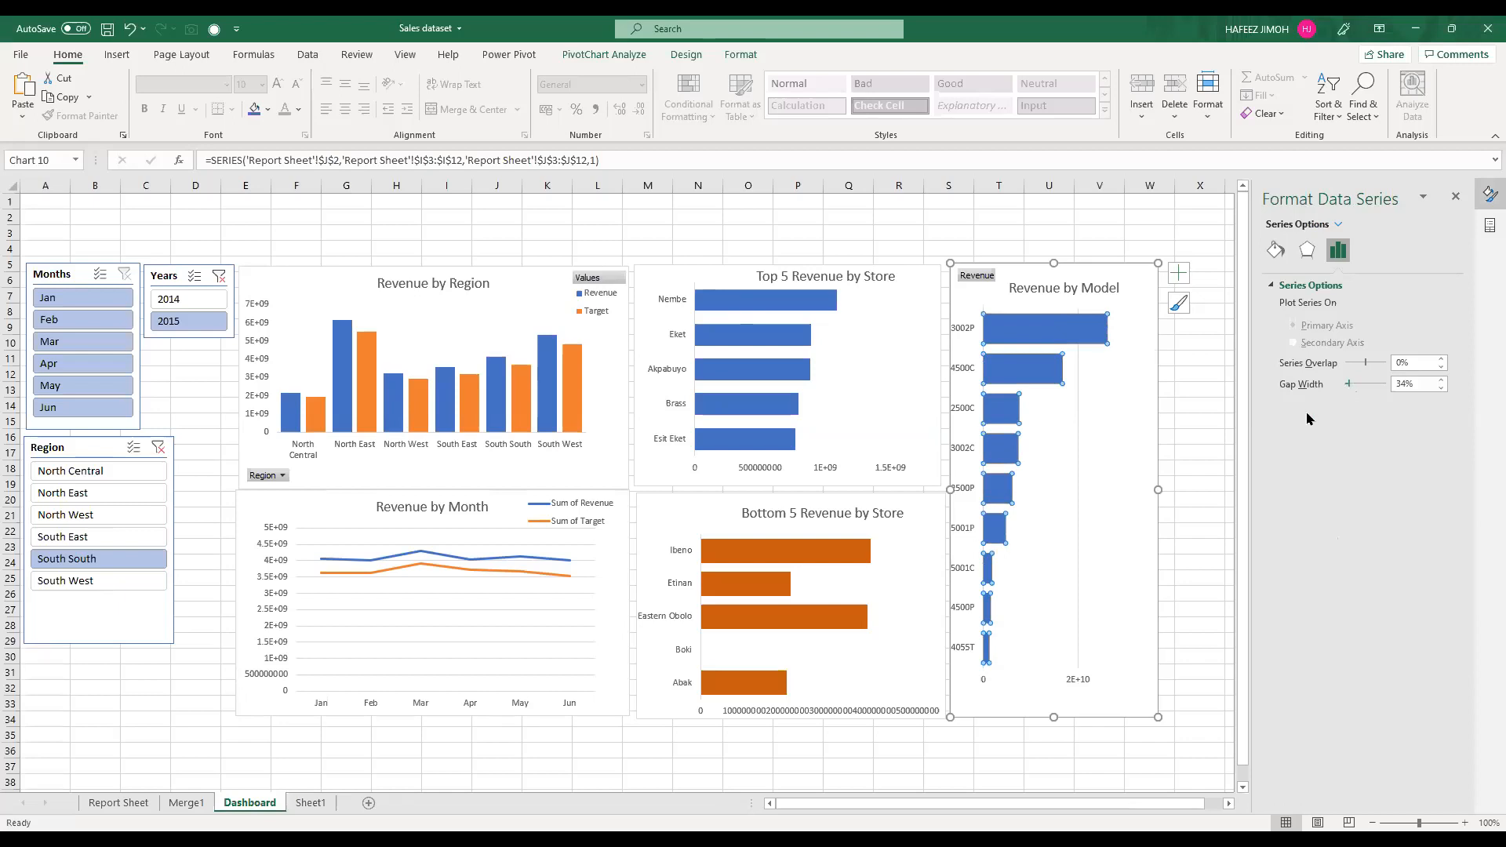
left_click(1191, 466)
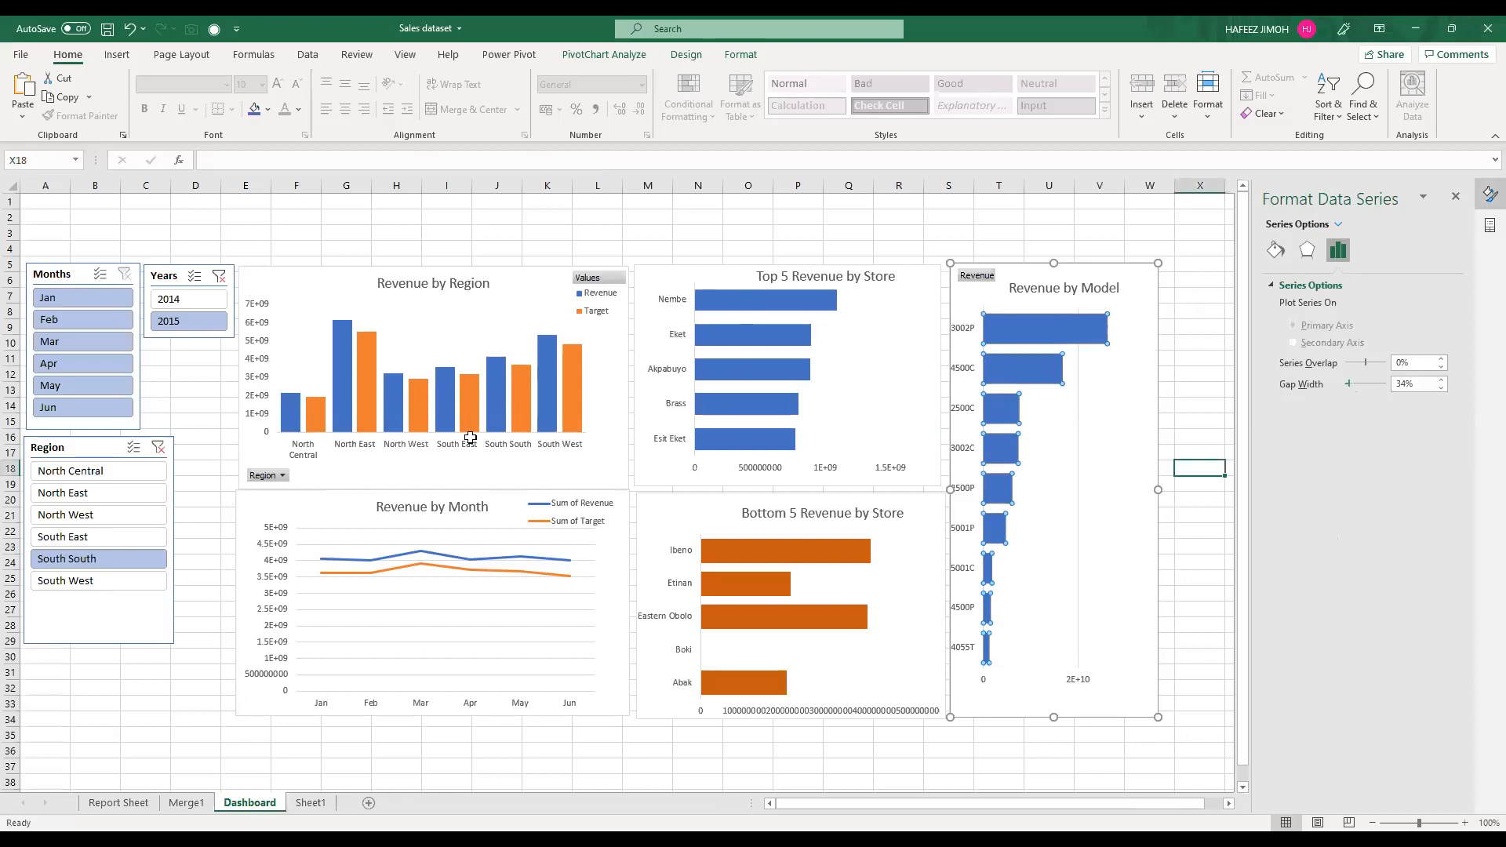
Step: Remove the gridlines from the Revenue by Month chart
left_click(471, 621)
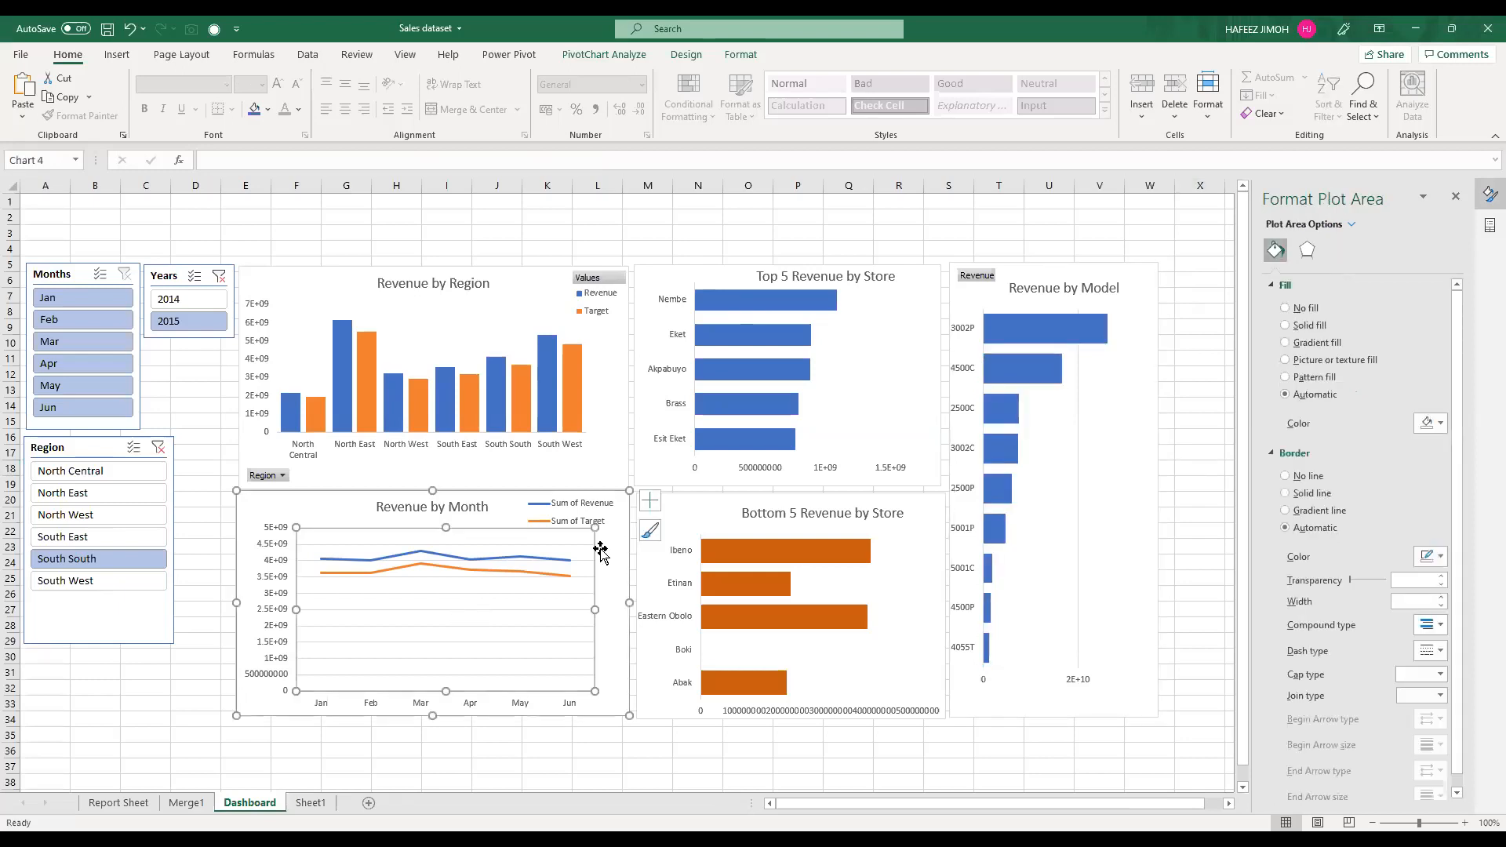
left_click(647, 510)
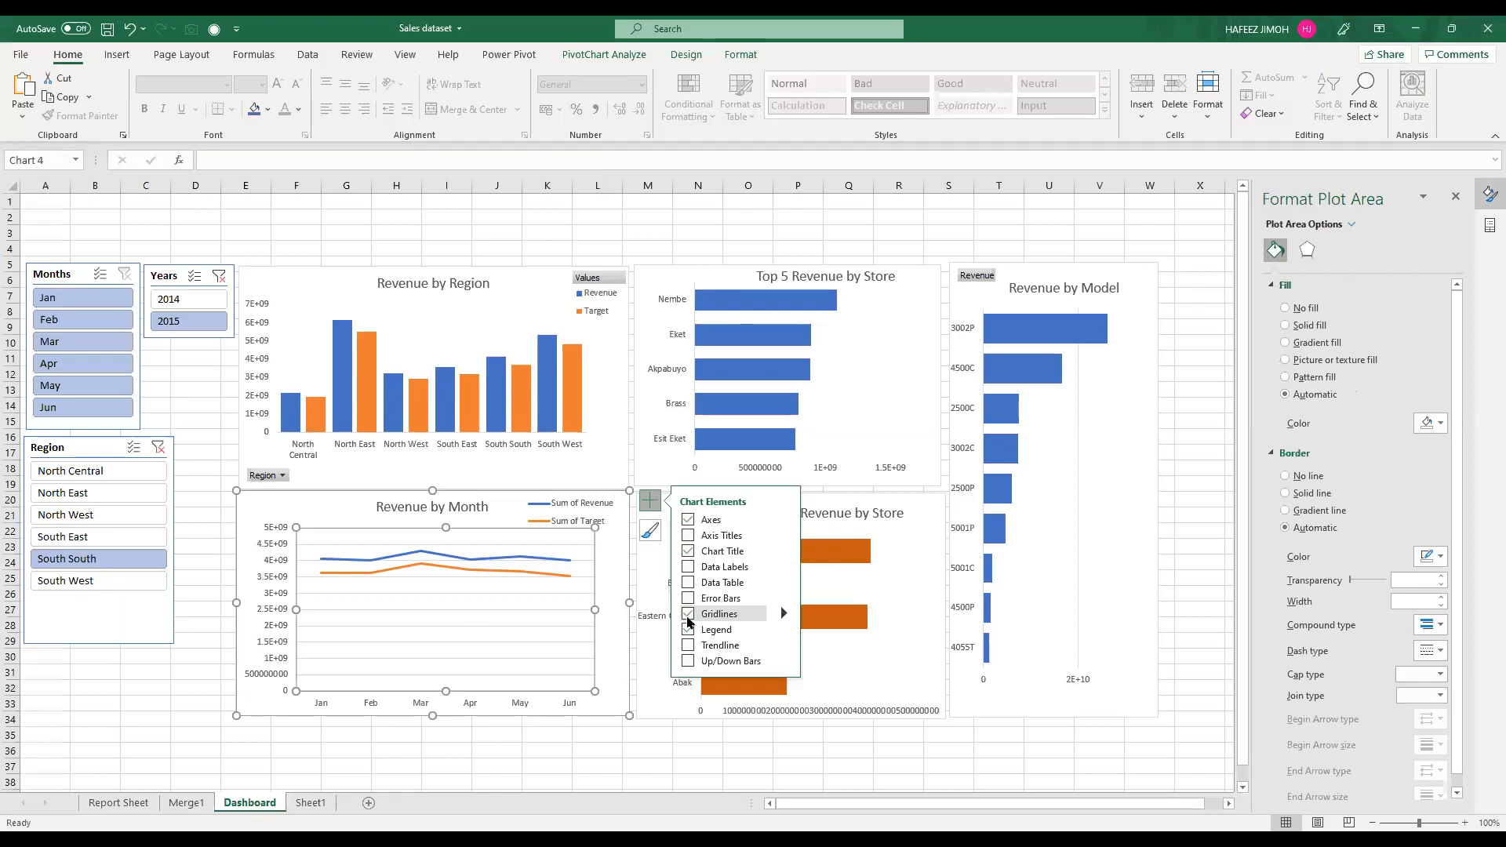
mouse_move(688, 621)
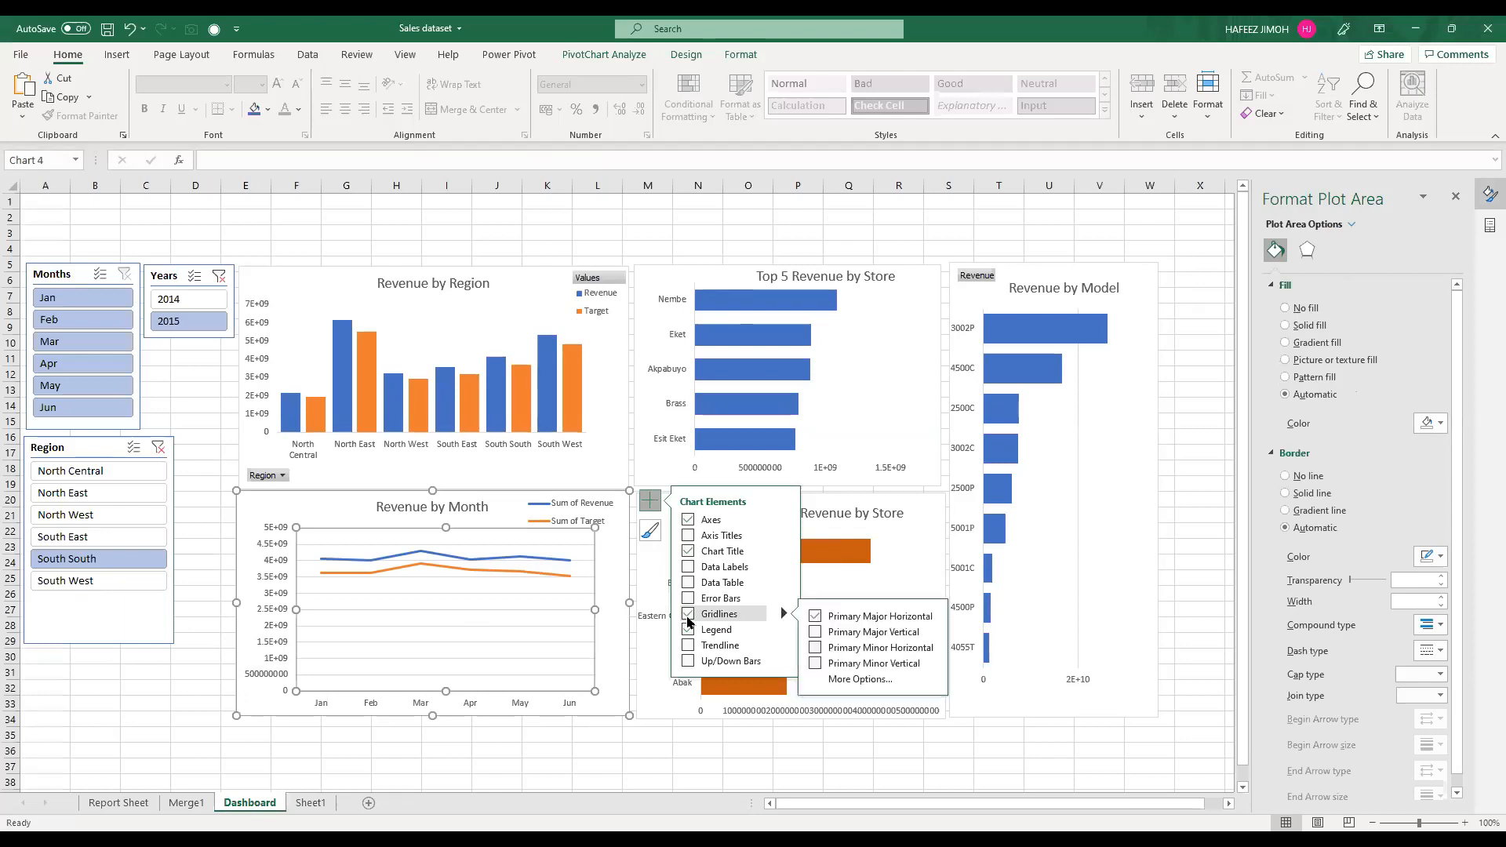
left_click(689, 619)
left_click(688, 620)
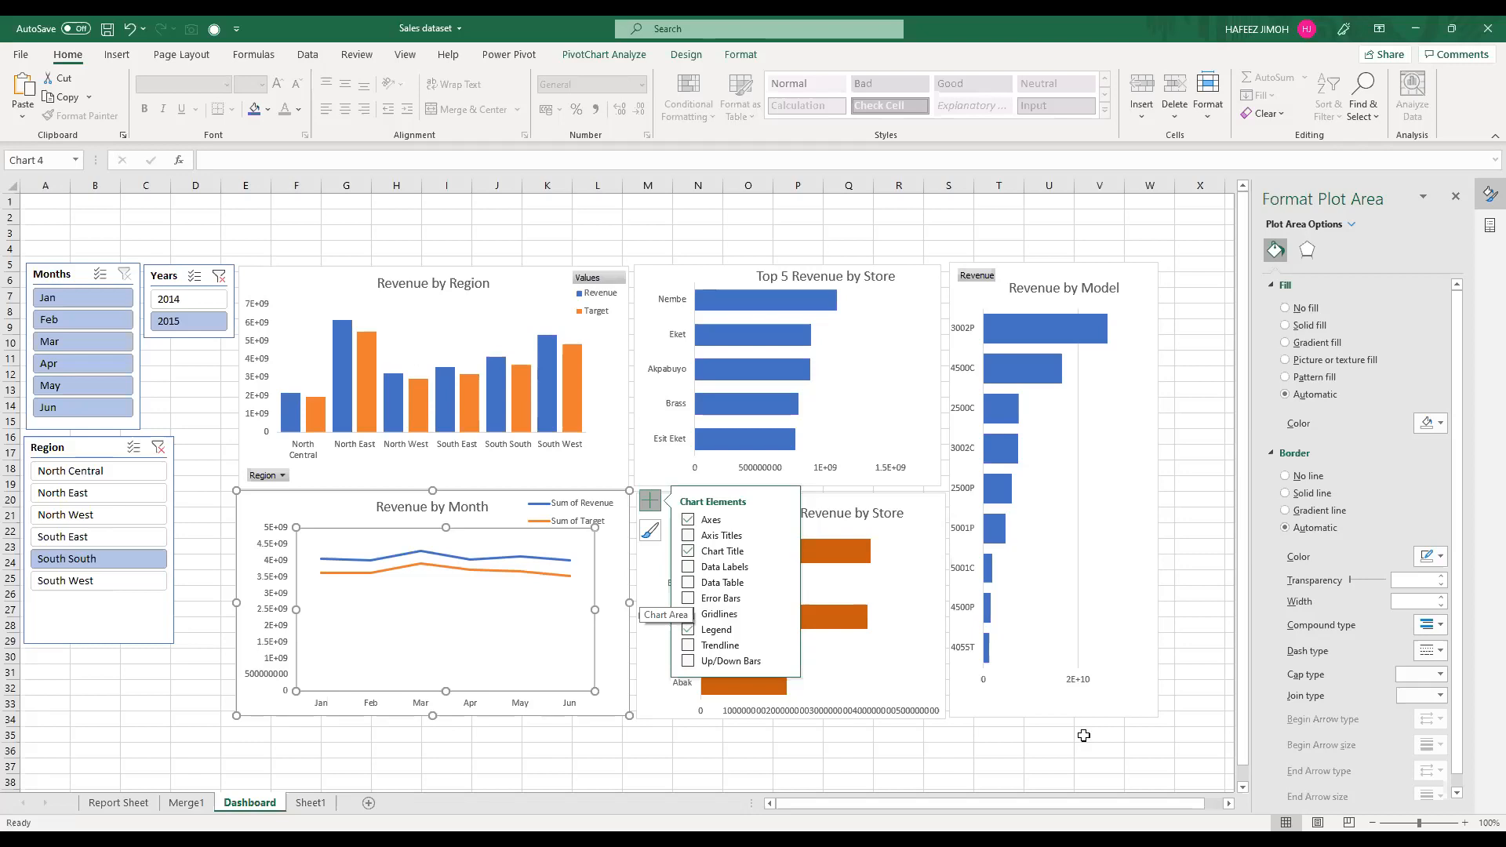
key("Escape")
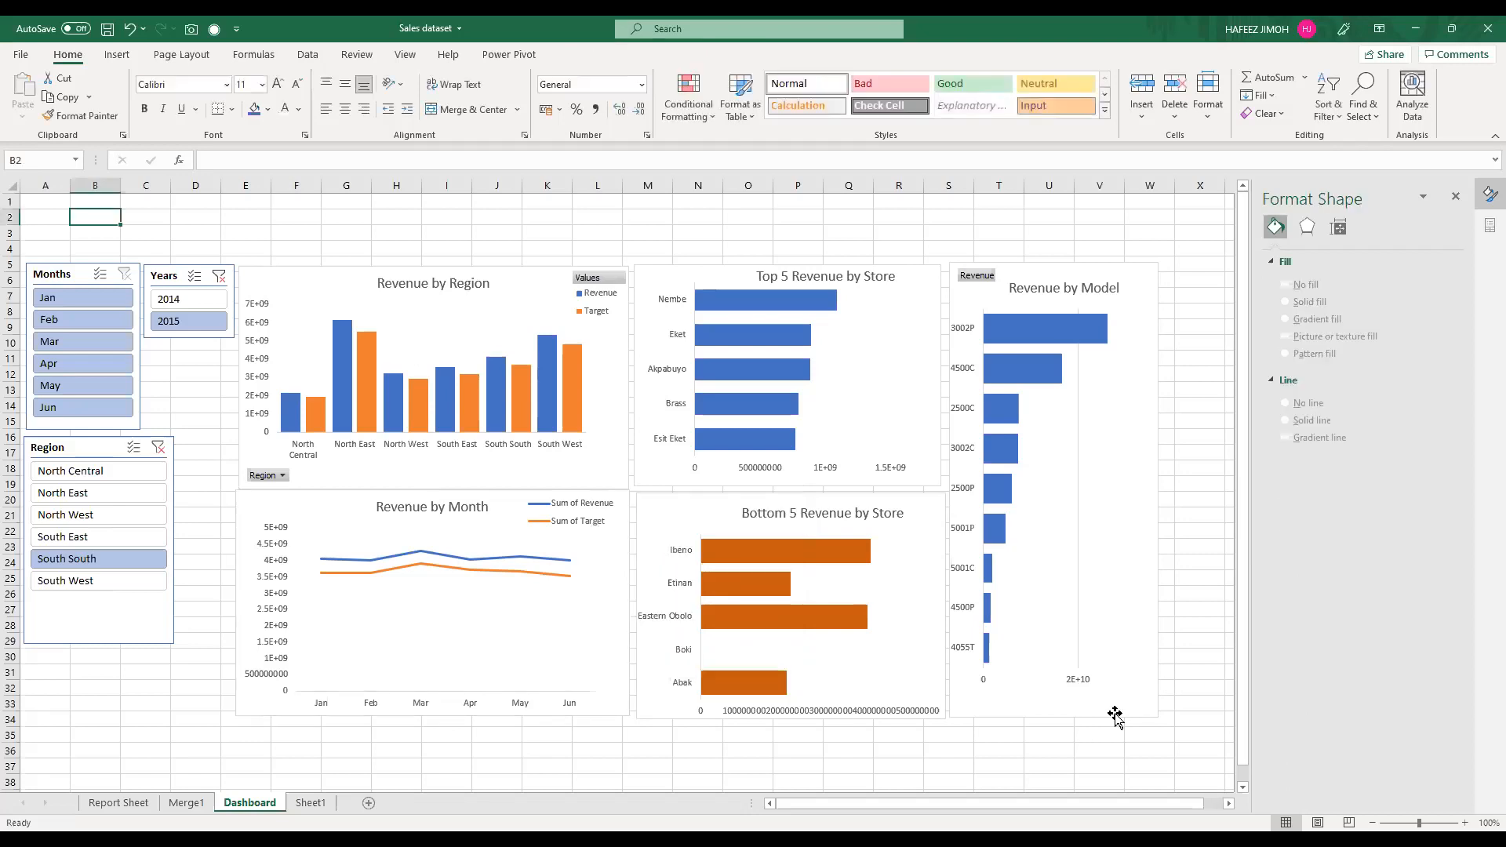
Step: Hide the worksheet gridlines on the Dashboard
key("ctrl+End")
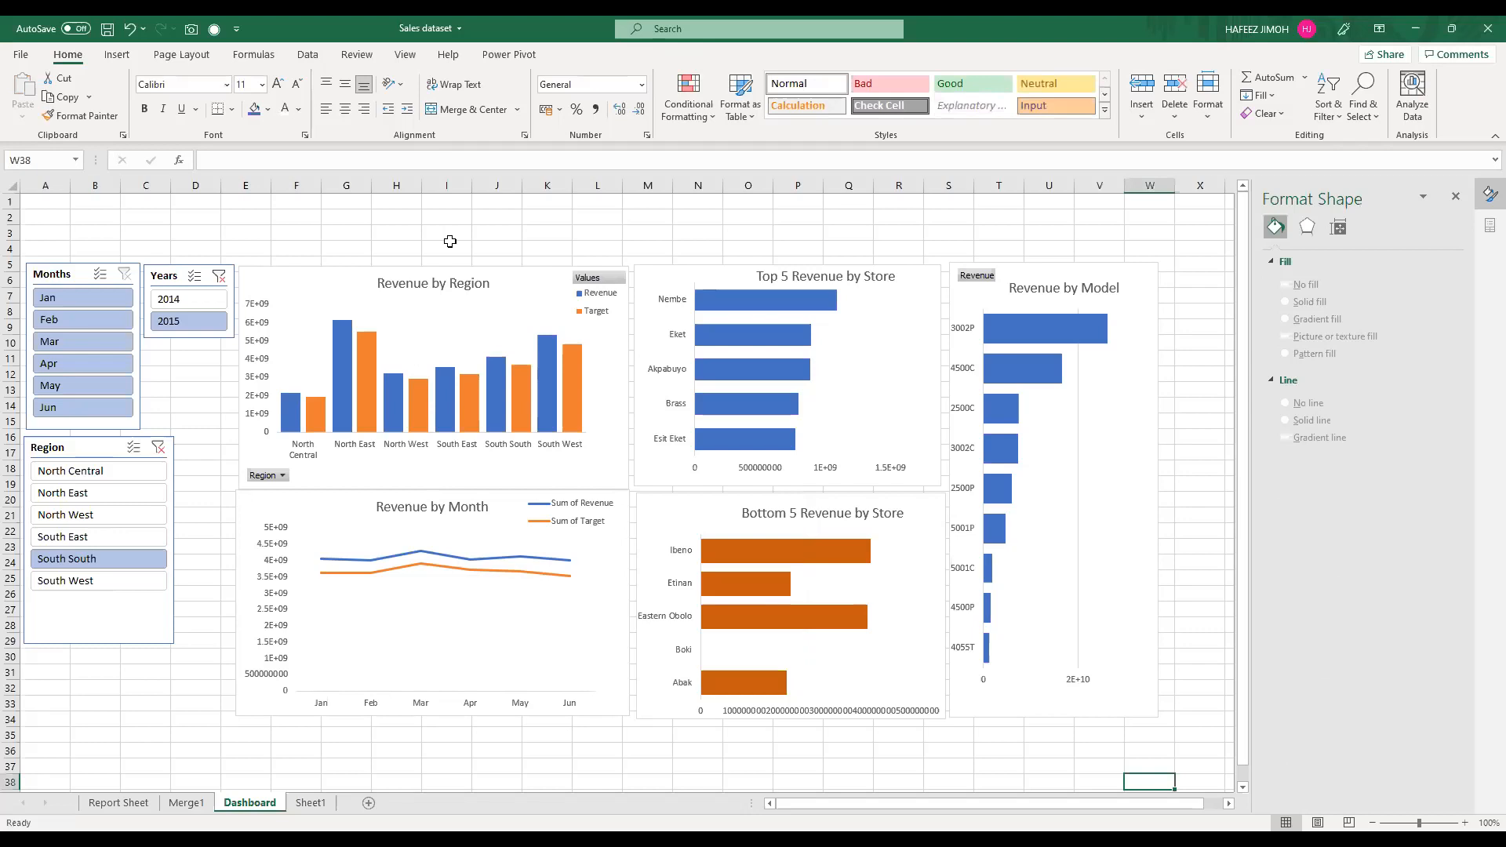
left_click(406, 55)
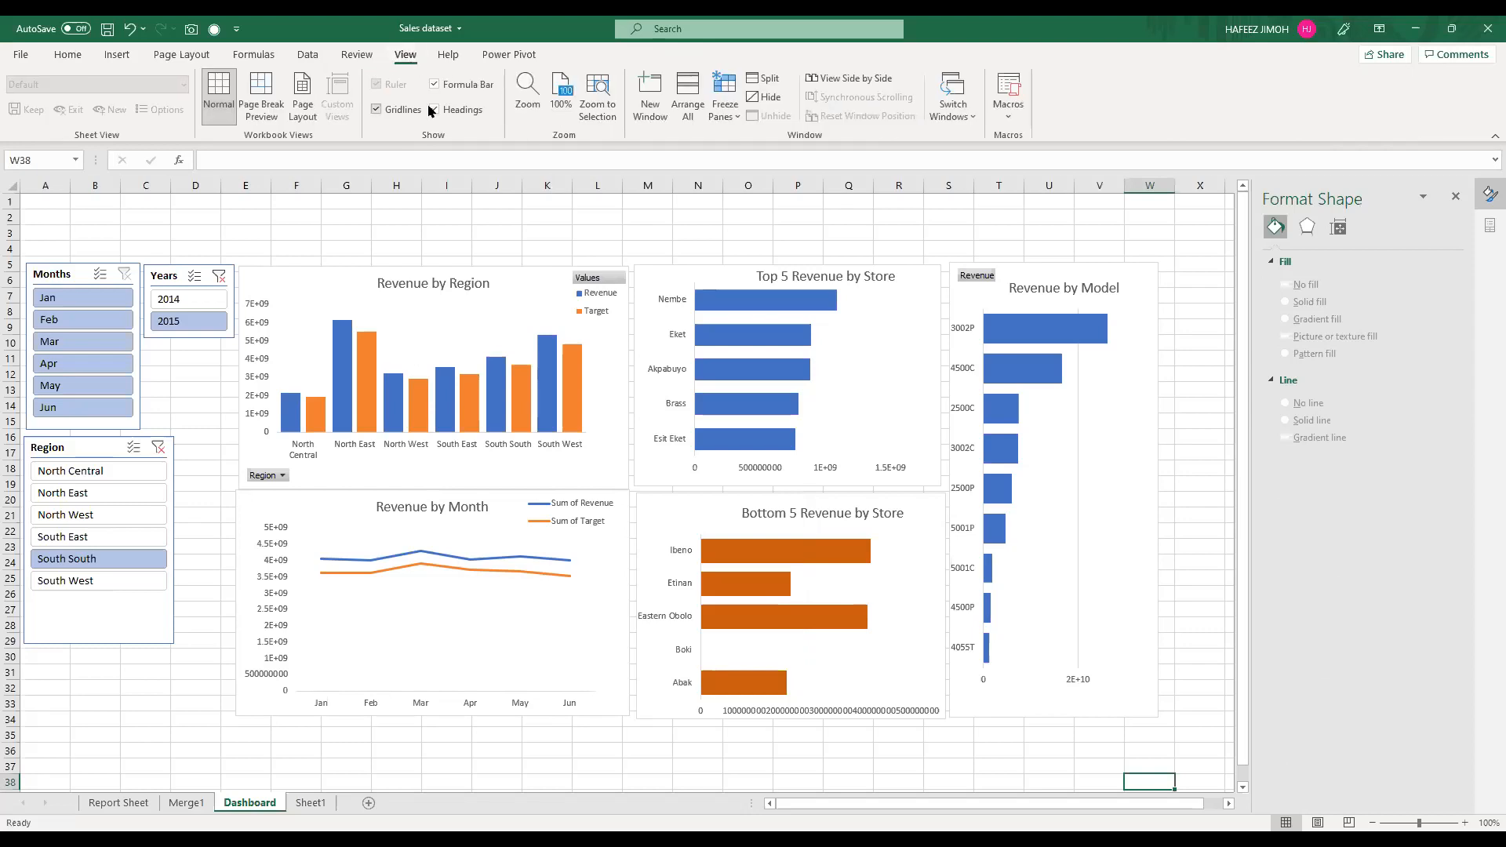
left_click(377, 110)
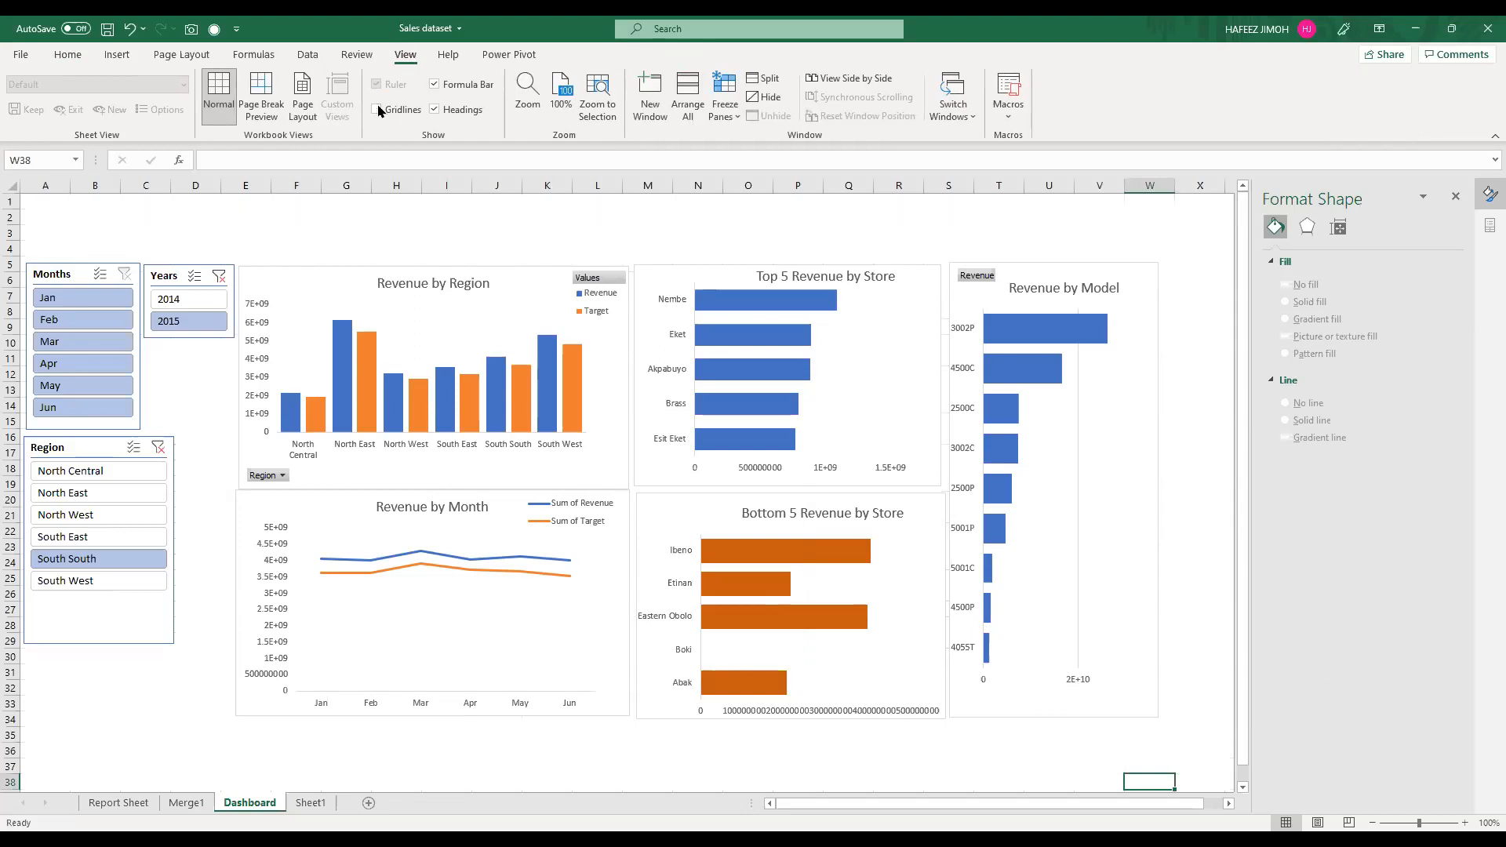
Step: Hide the formula bar and fill the Dashboard's background cells A1:X38 with dark gray
left_click(433, 85)
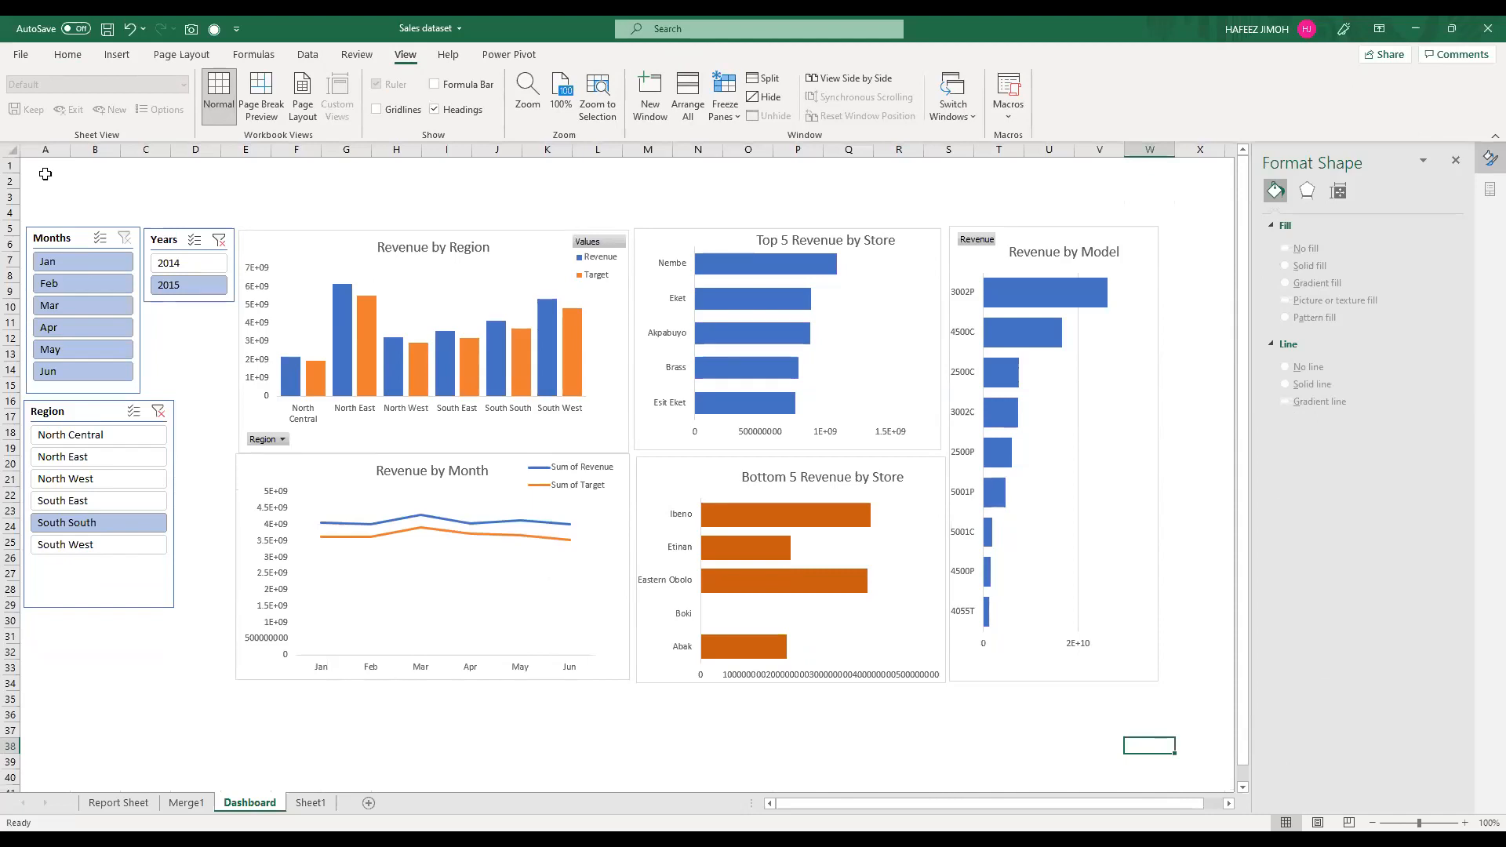
left_click(48, 151)
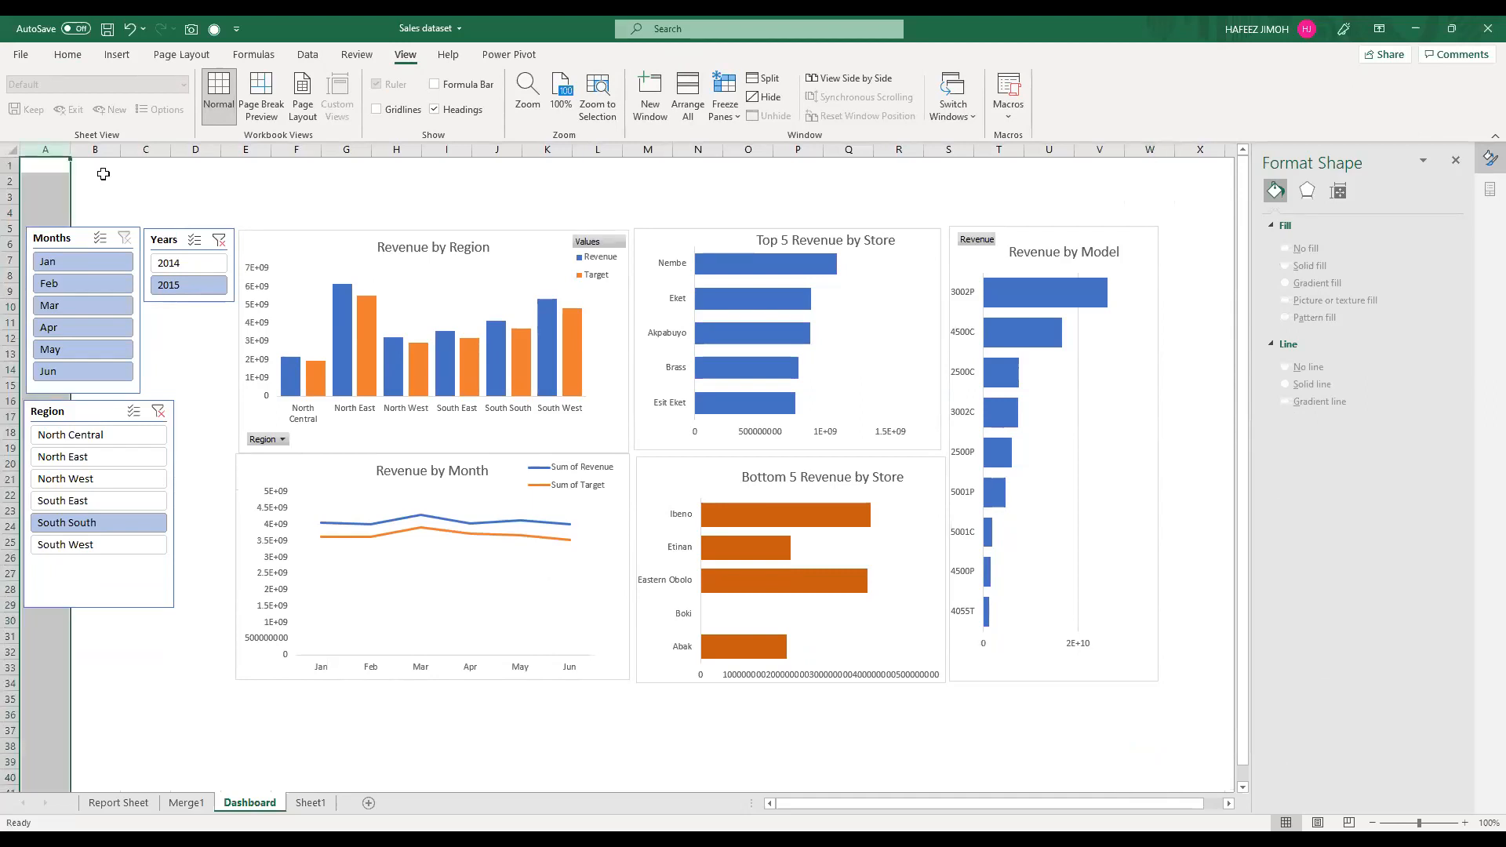
left_click(39, 160)
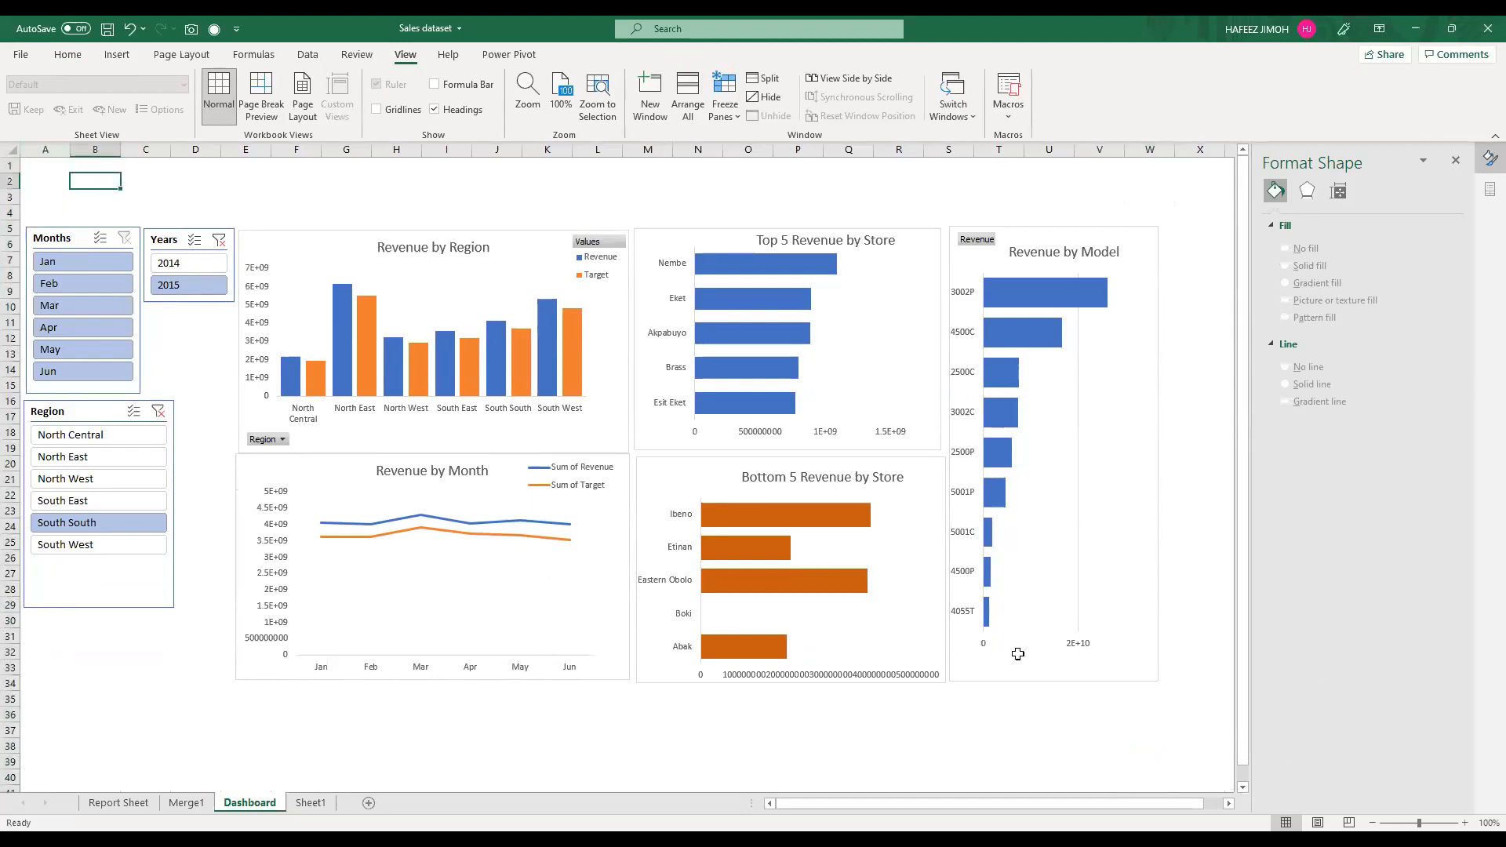
left_click(1172, 755, "shift")
left_click_drag(1200, 754, 1199, 734)
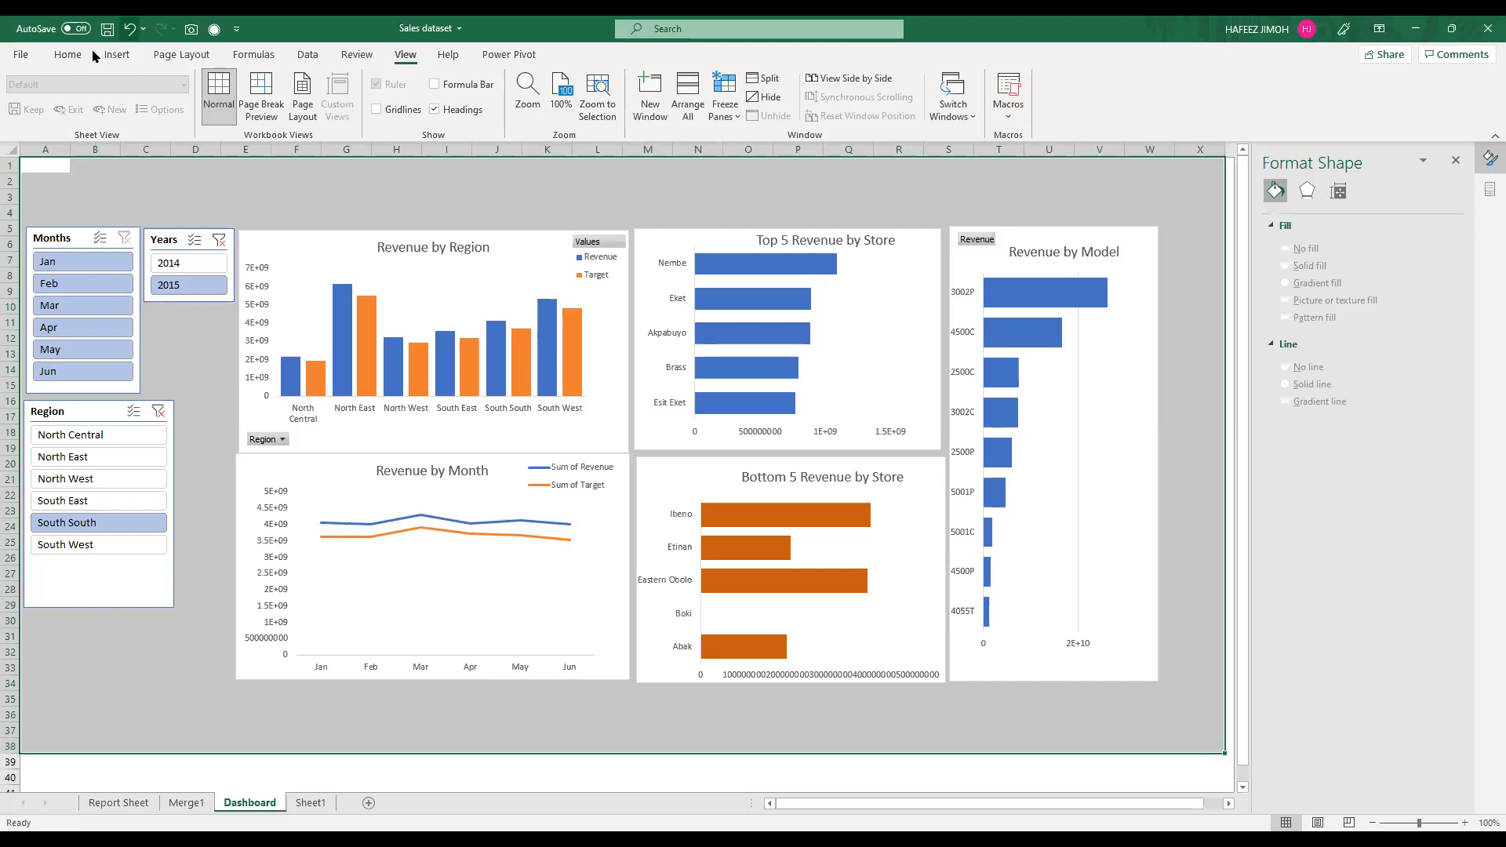
left_click(69, 54)
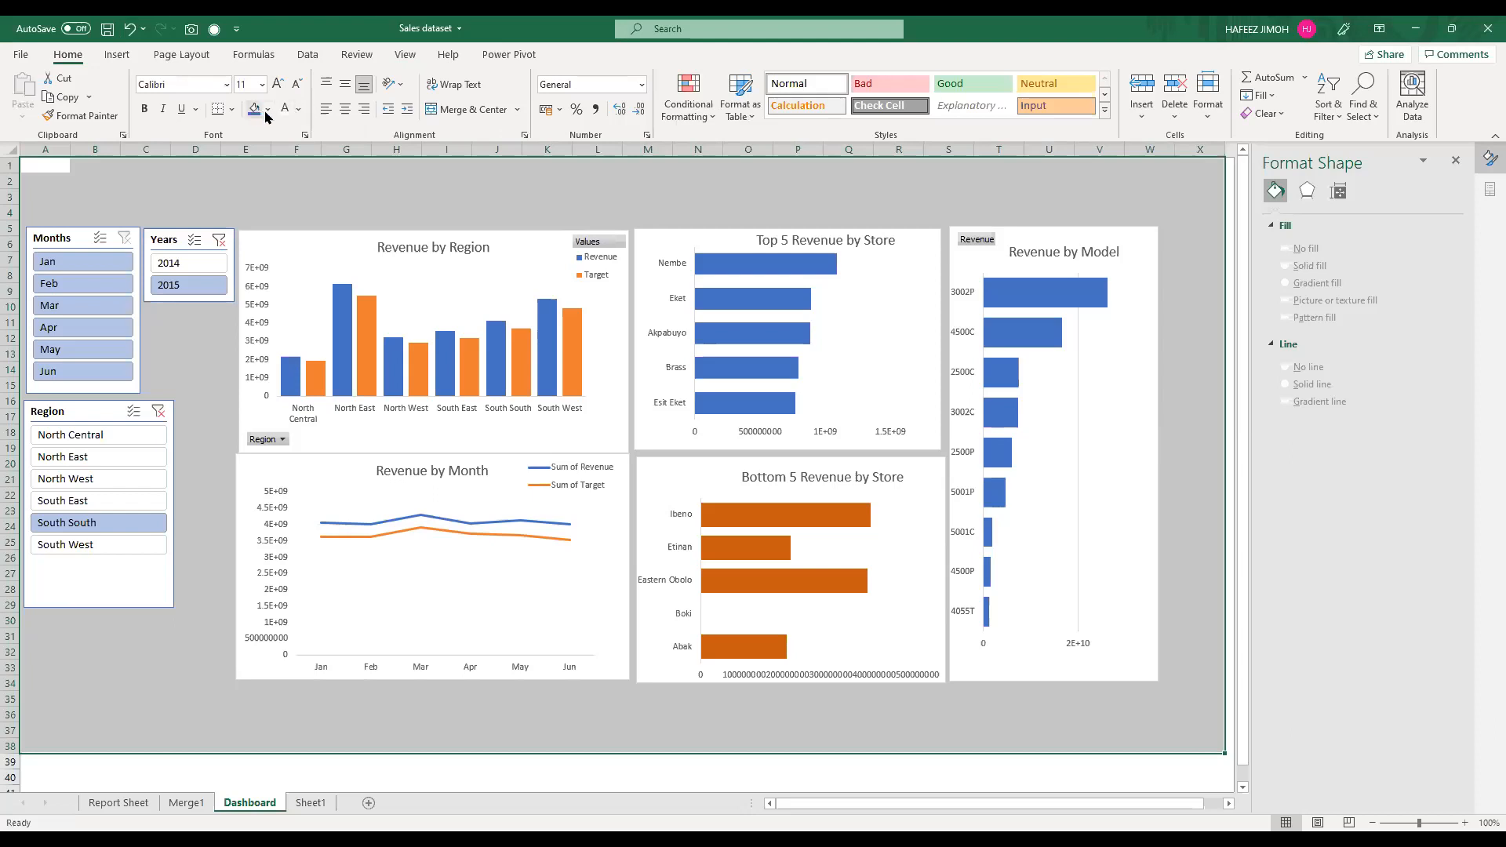
left_click(267, 110)
left_click(266, 176)
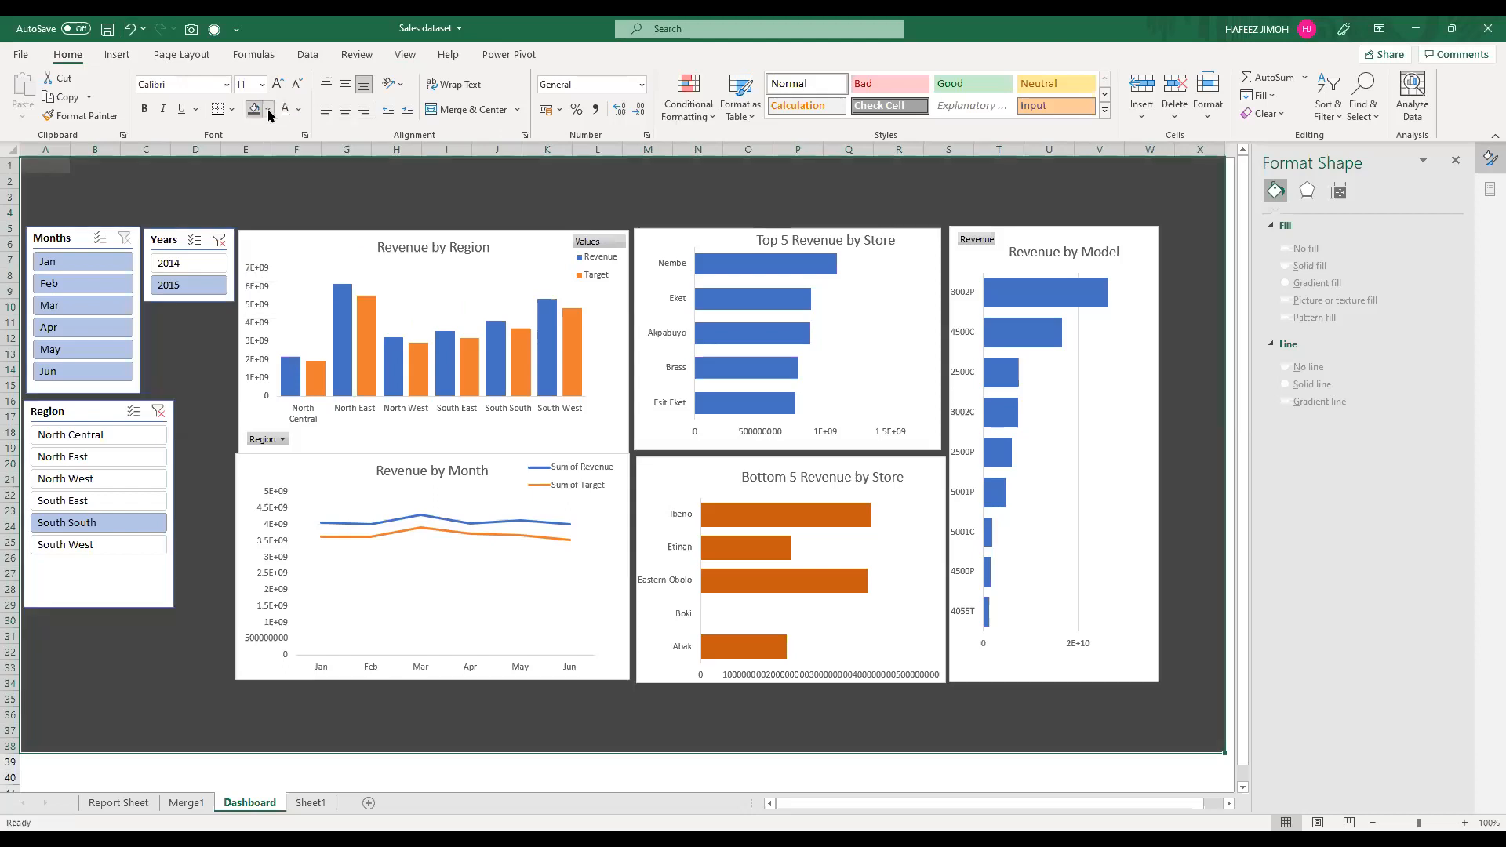
left_click(527, 211)
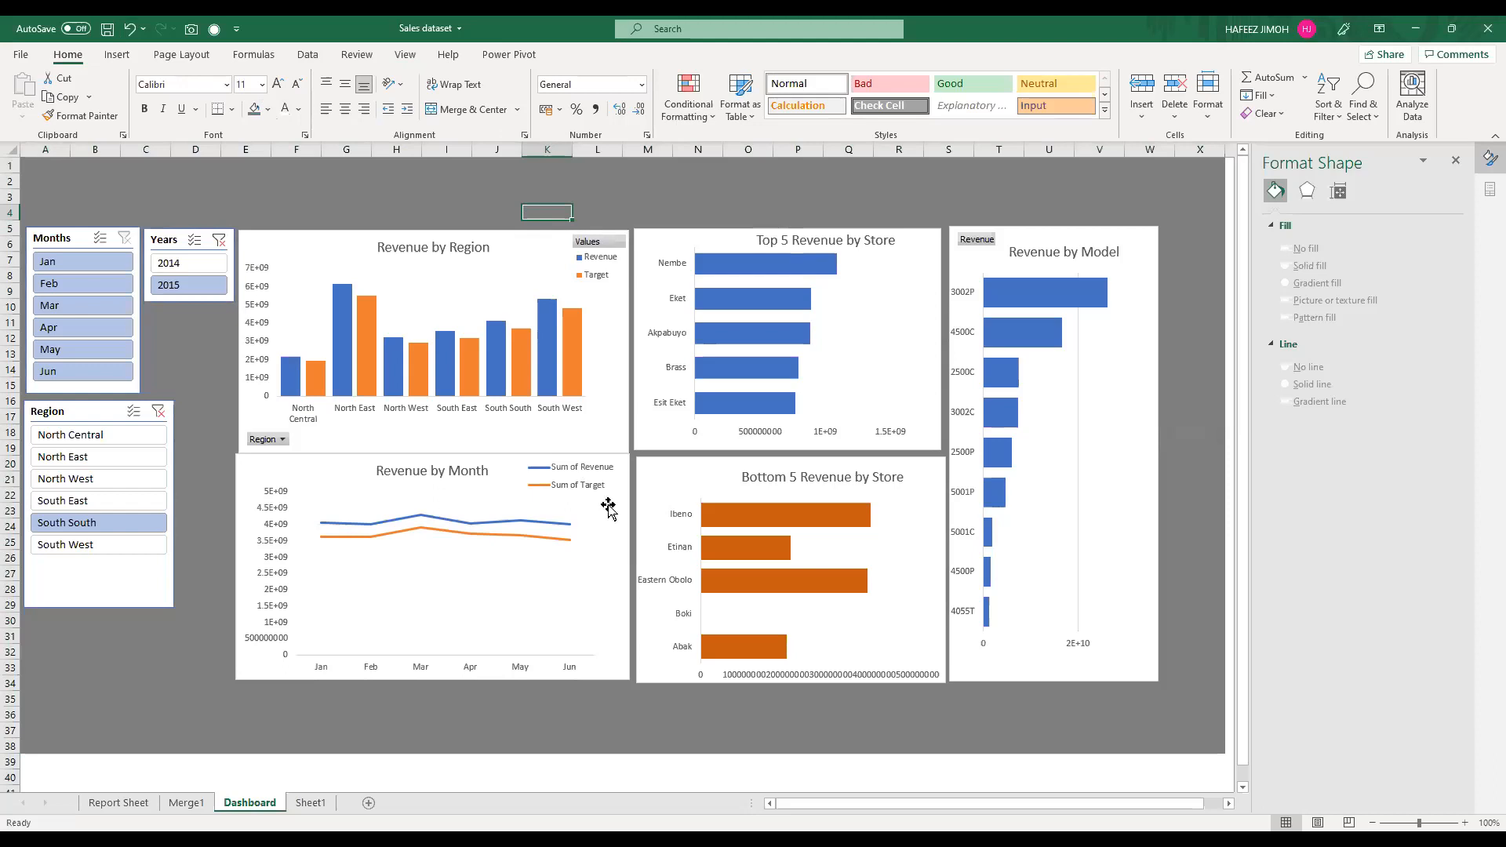
Step: Align the Revenue by Month chart directly under the Revenue by Region chart and slightly widen the region chart's plot area
left_click_drag(605, 502, 606, 506)
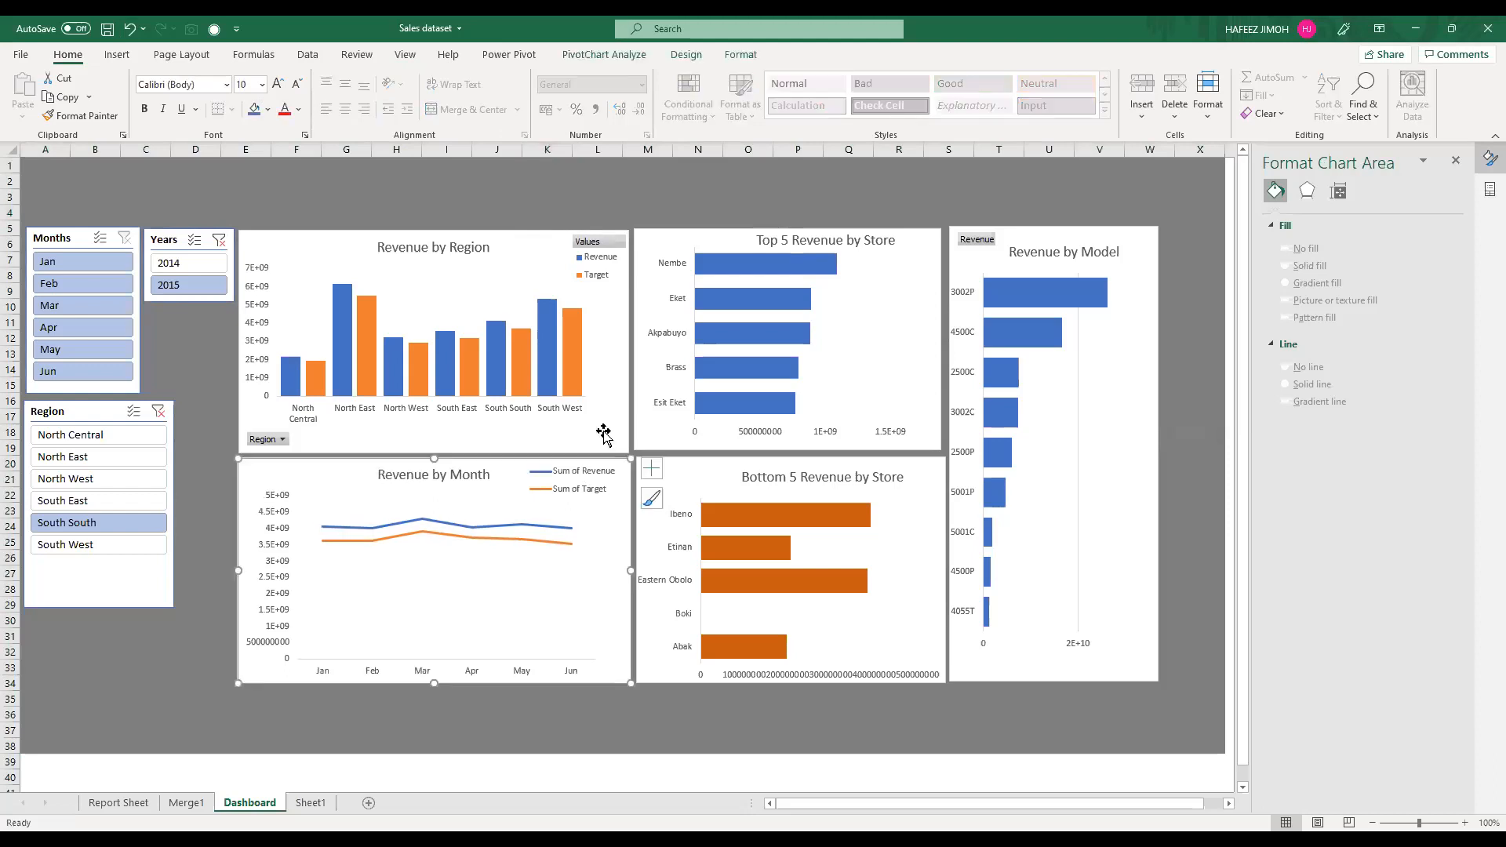
left_click(627, 395)
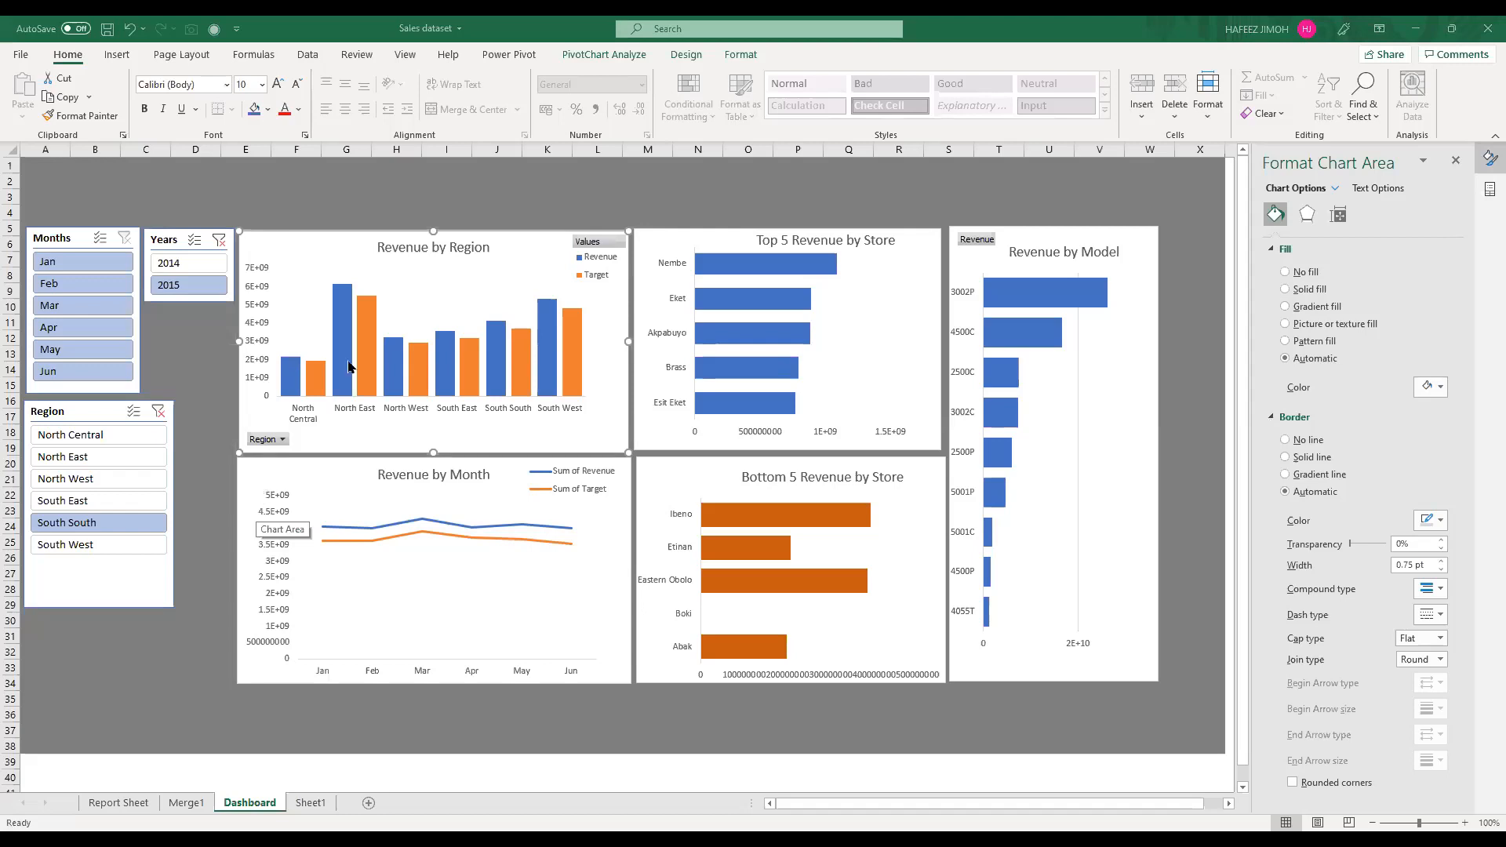
left_click(594, 331)
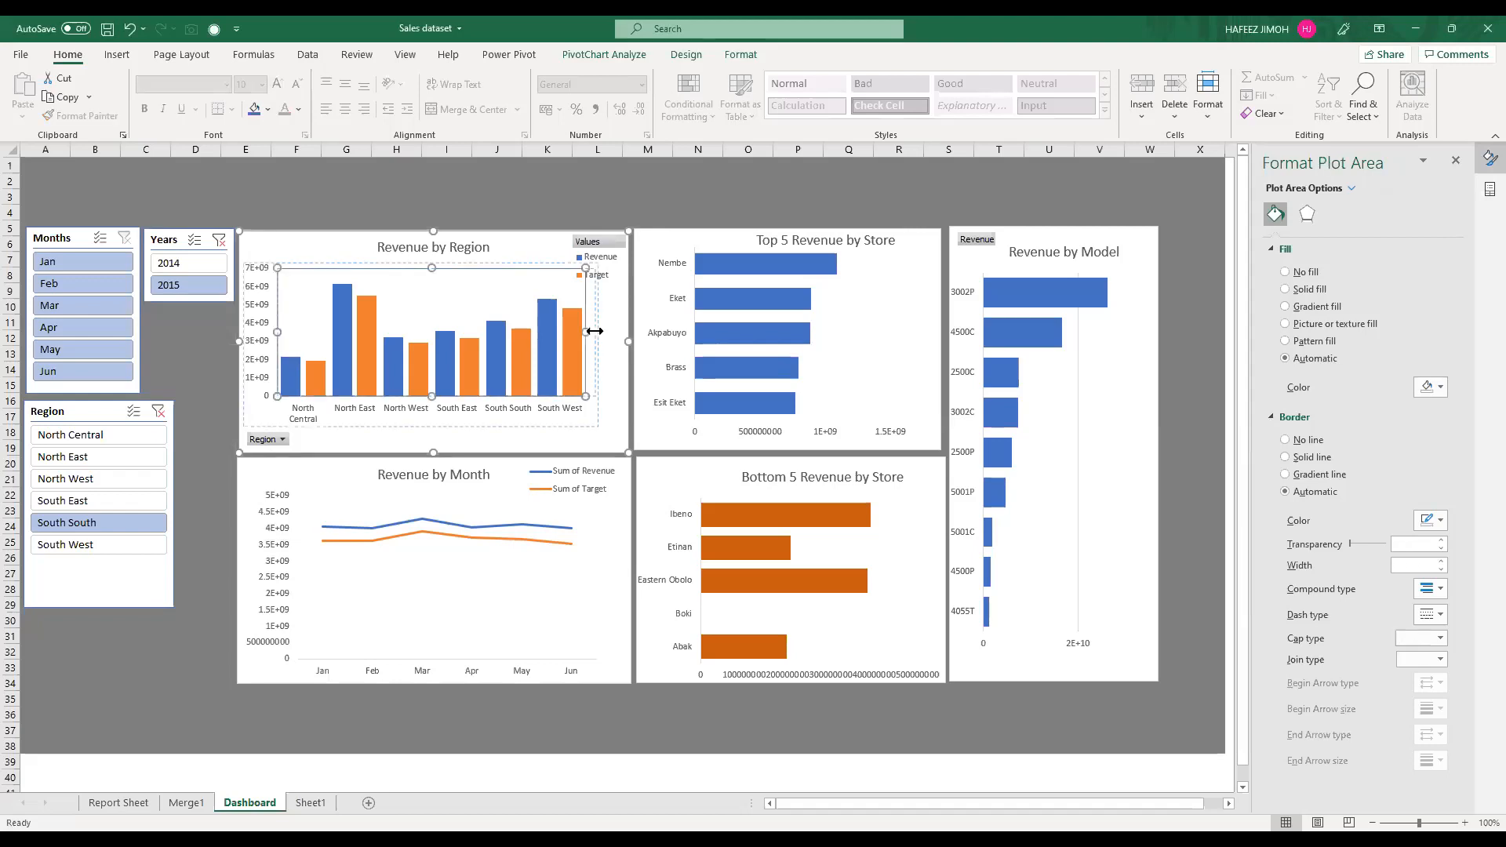
left_click_drag(594, 331, 603, 331)
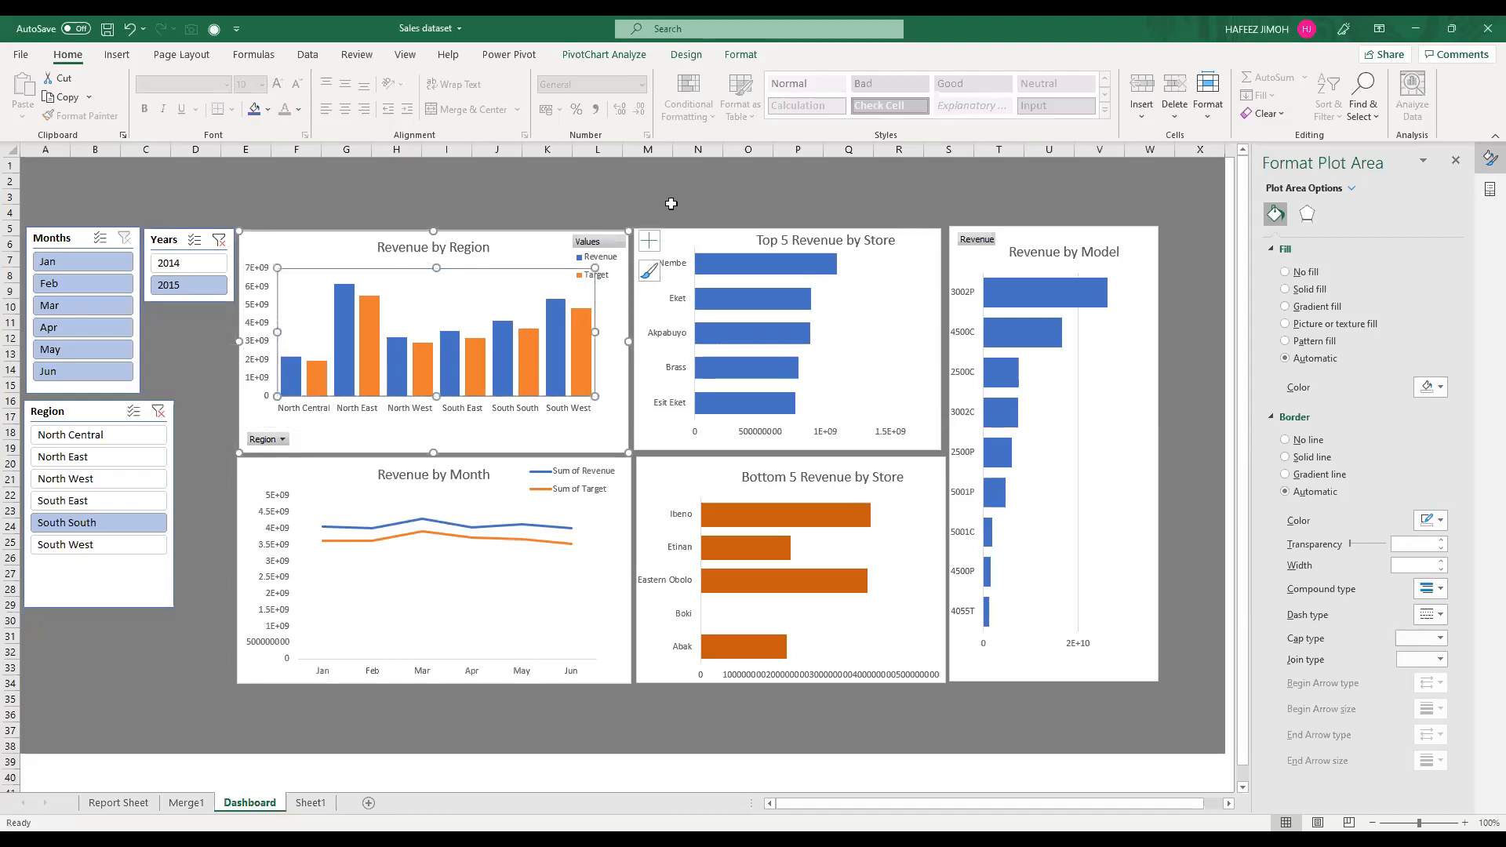
left_click(301, 460)
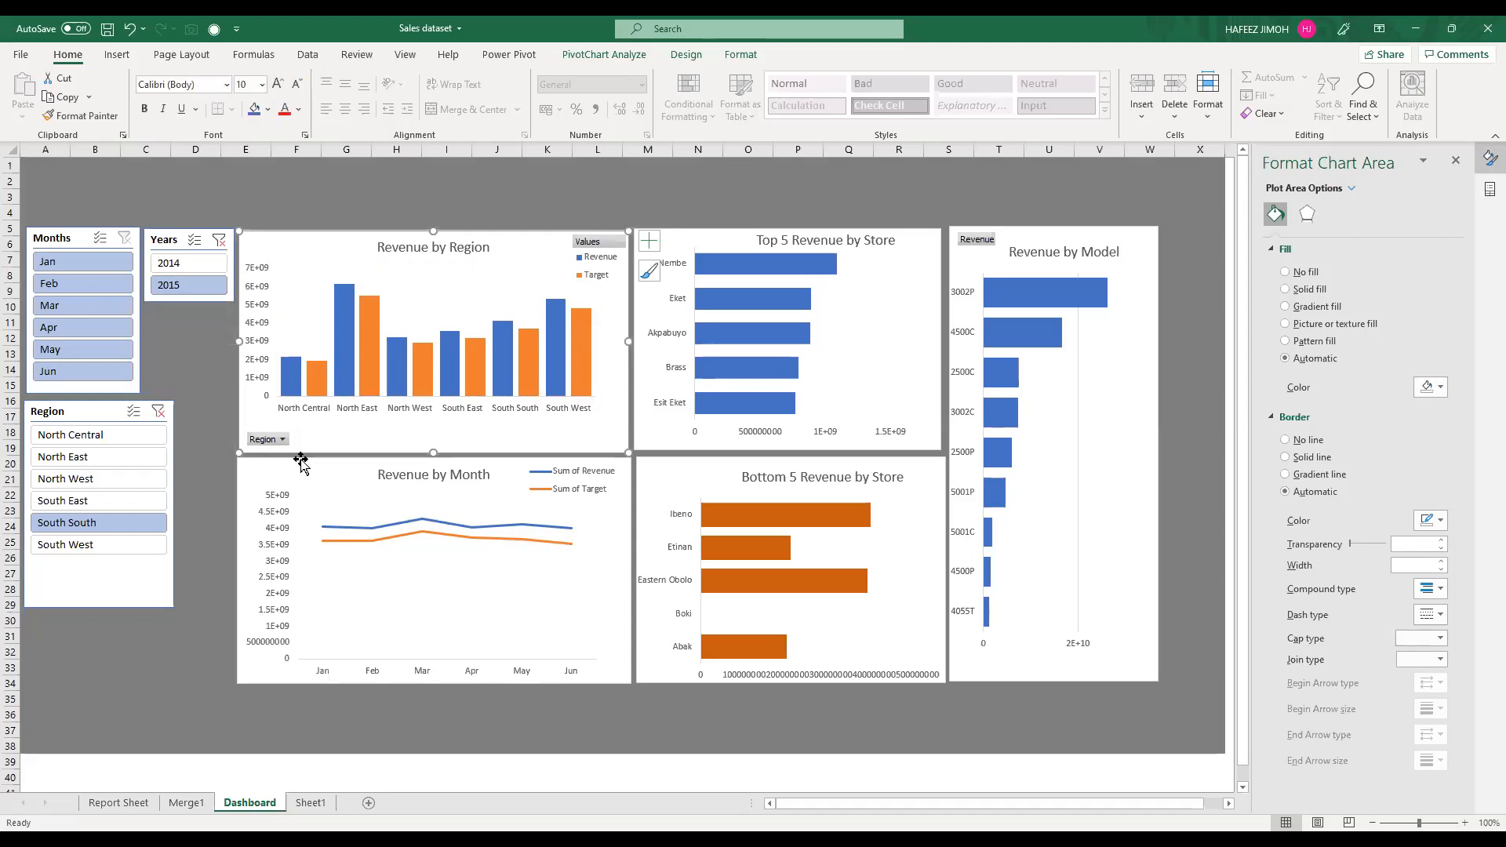
Step: Switch to the Report Sheet and display the field list for the region PivotTable
left_click(180, 801)
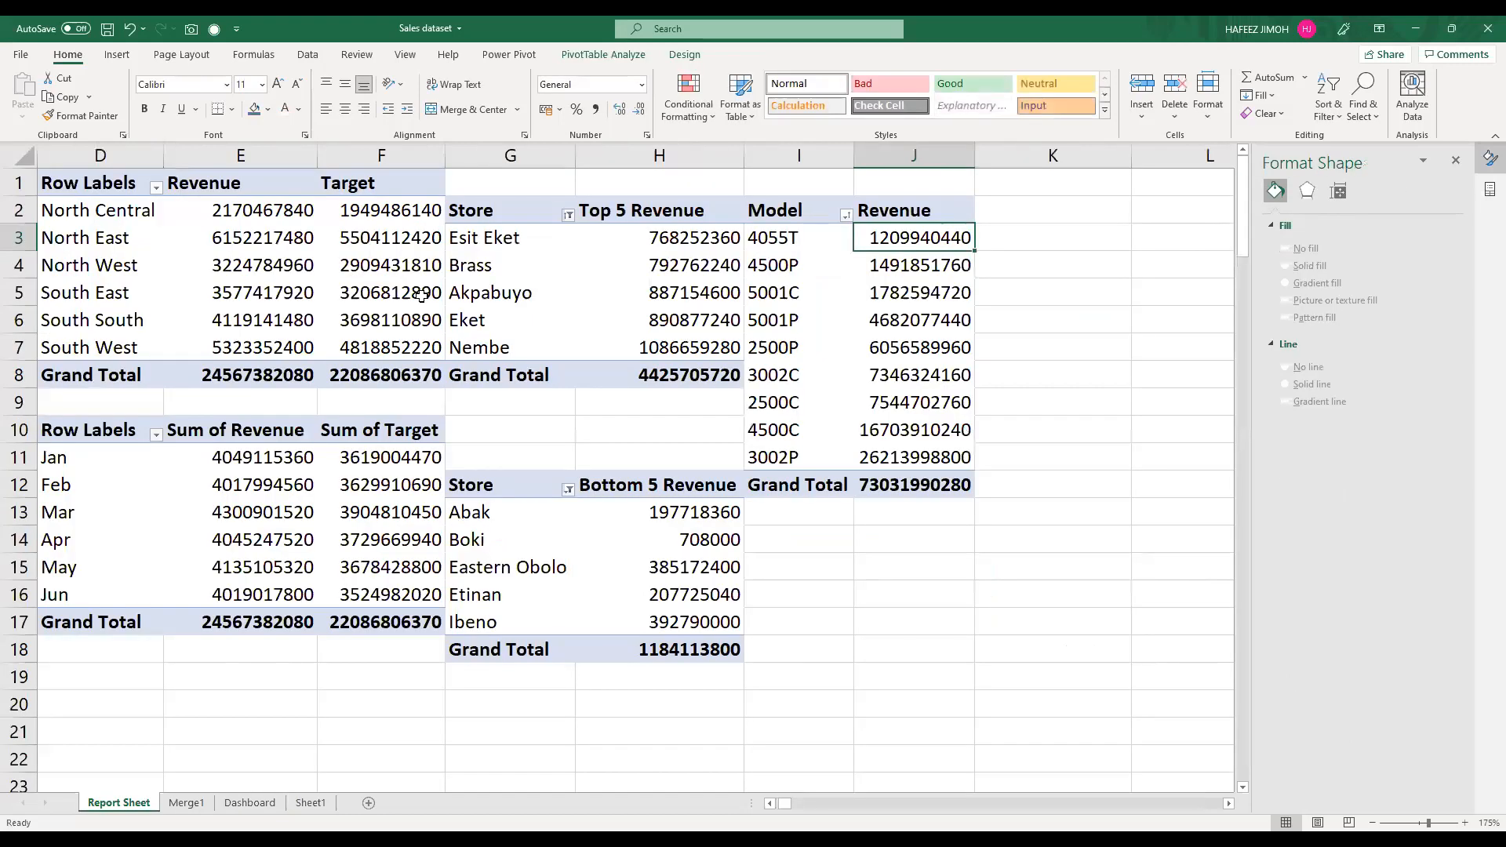
left_click(353, 289)
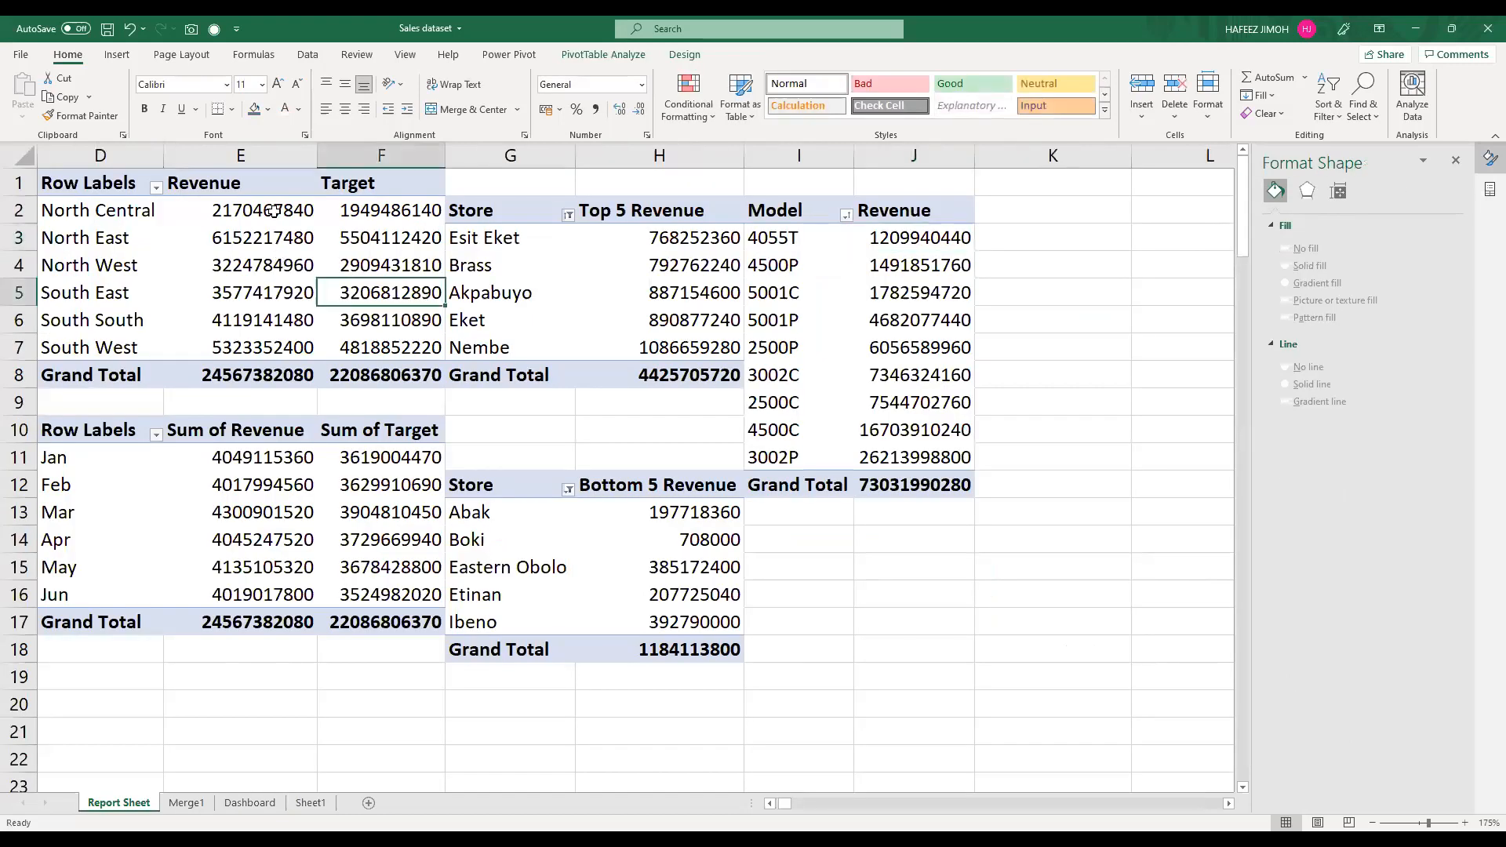
left_click(278, 259)
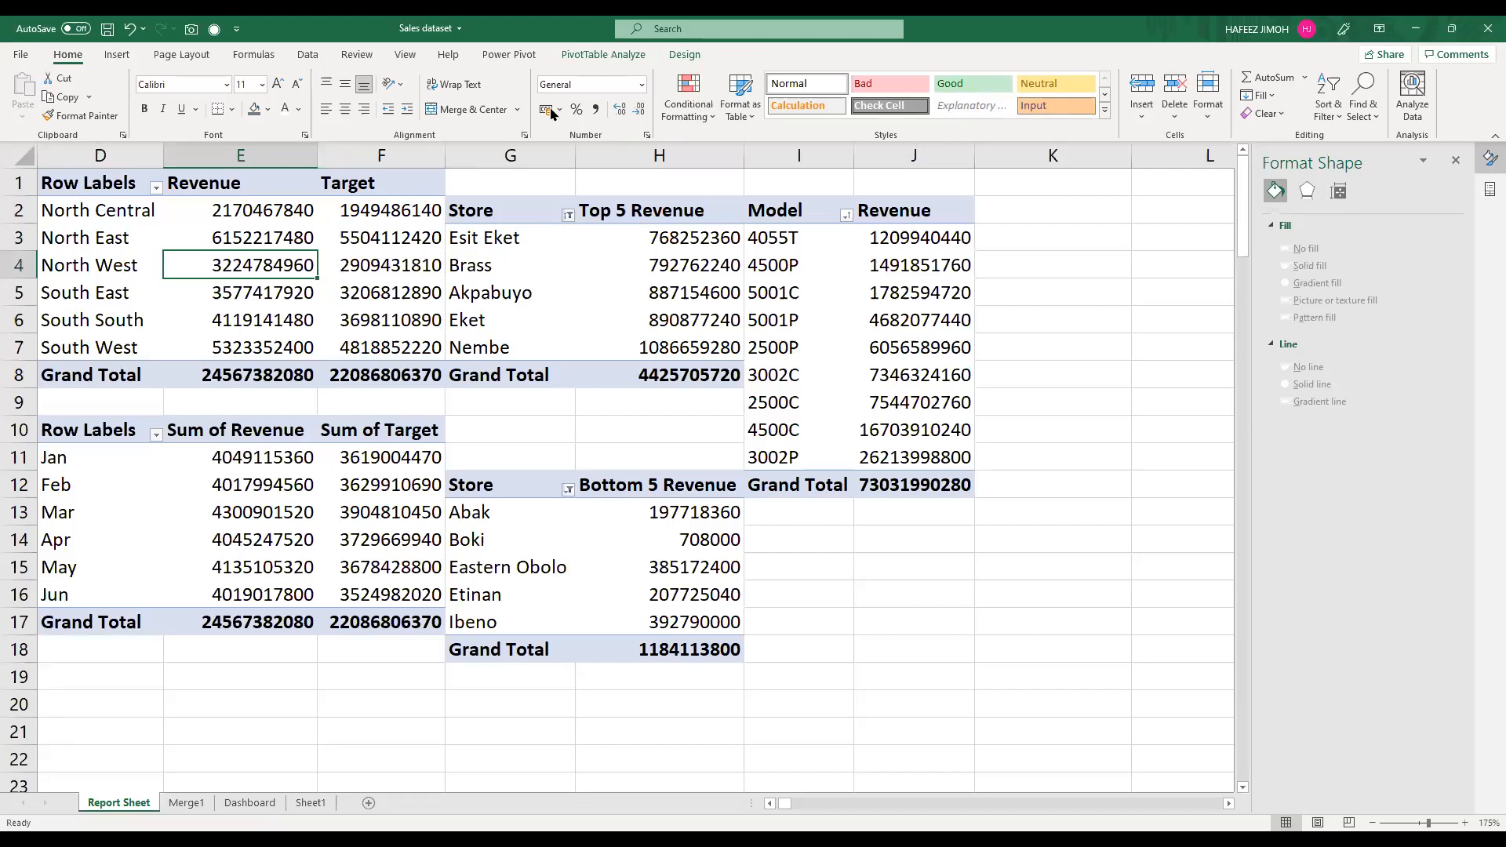
left_click(619, 55)
key("Right")
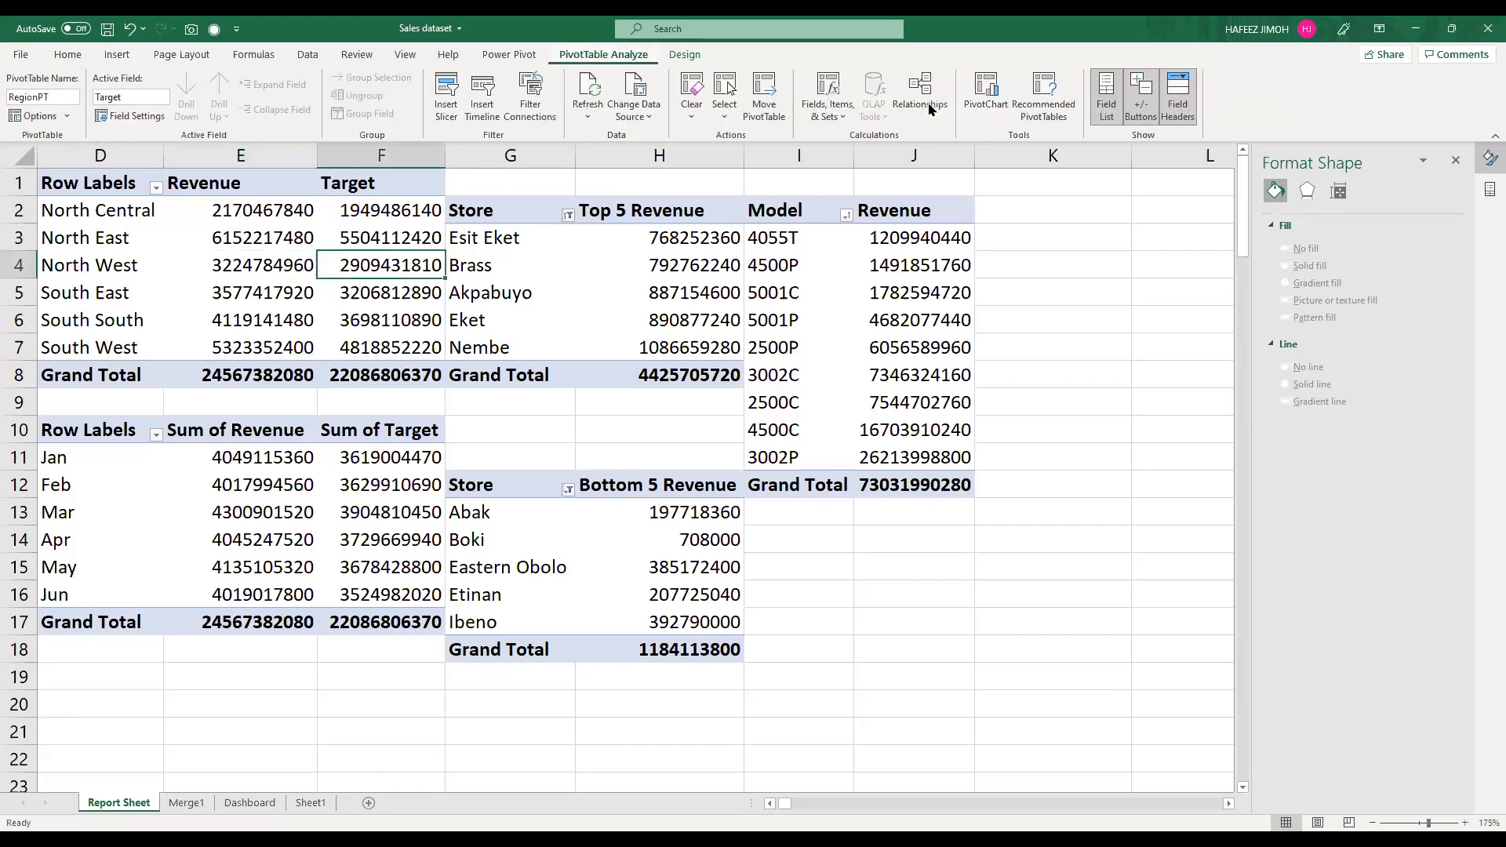
left_click(1098, 112)
left_click(1106, 116)
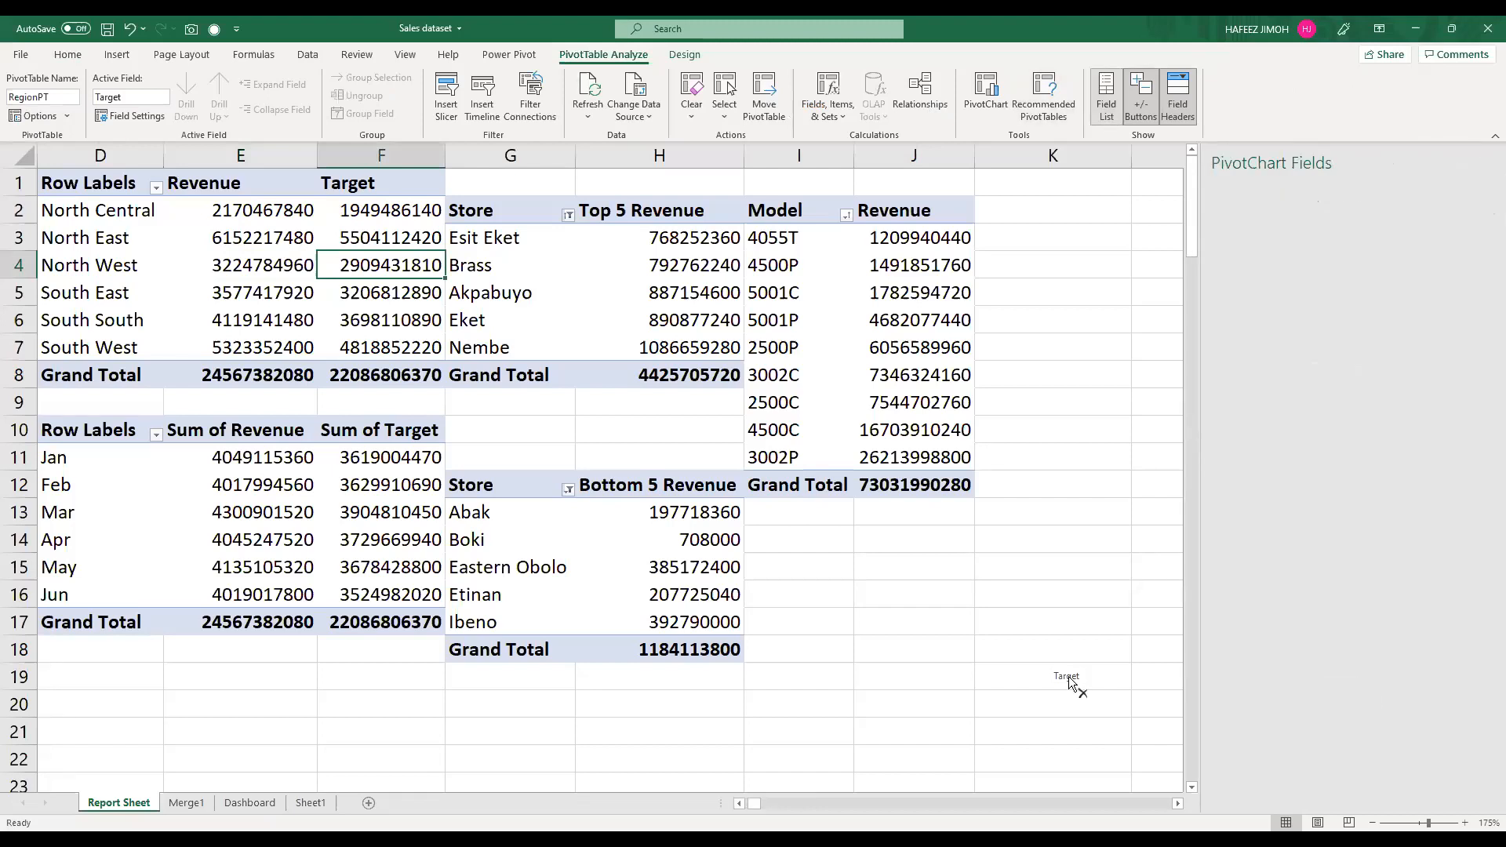
Step: Remove the Target field from the region PivotTable and check the Revenue by Region chart on the Dashboard
left_click_drag(1005, 656, 132, 176)
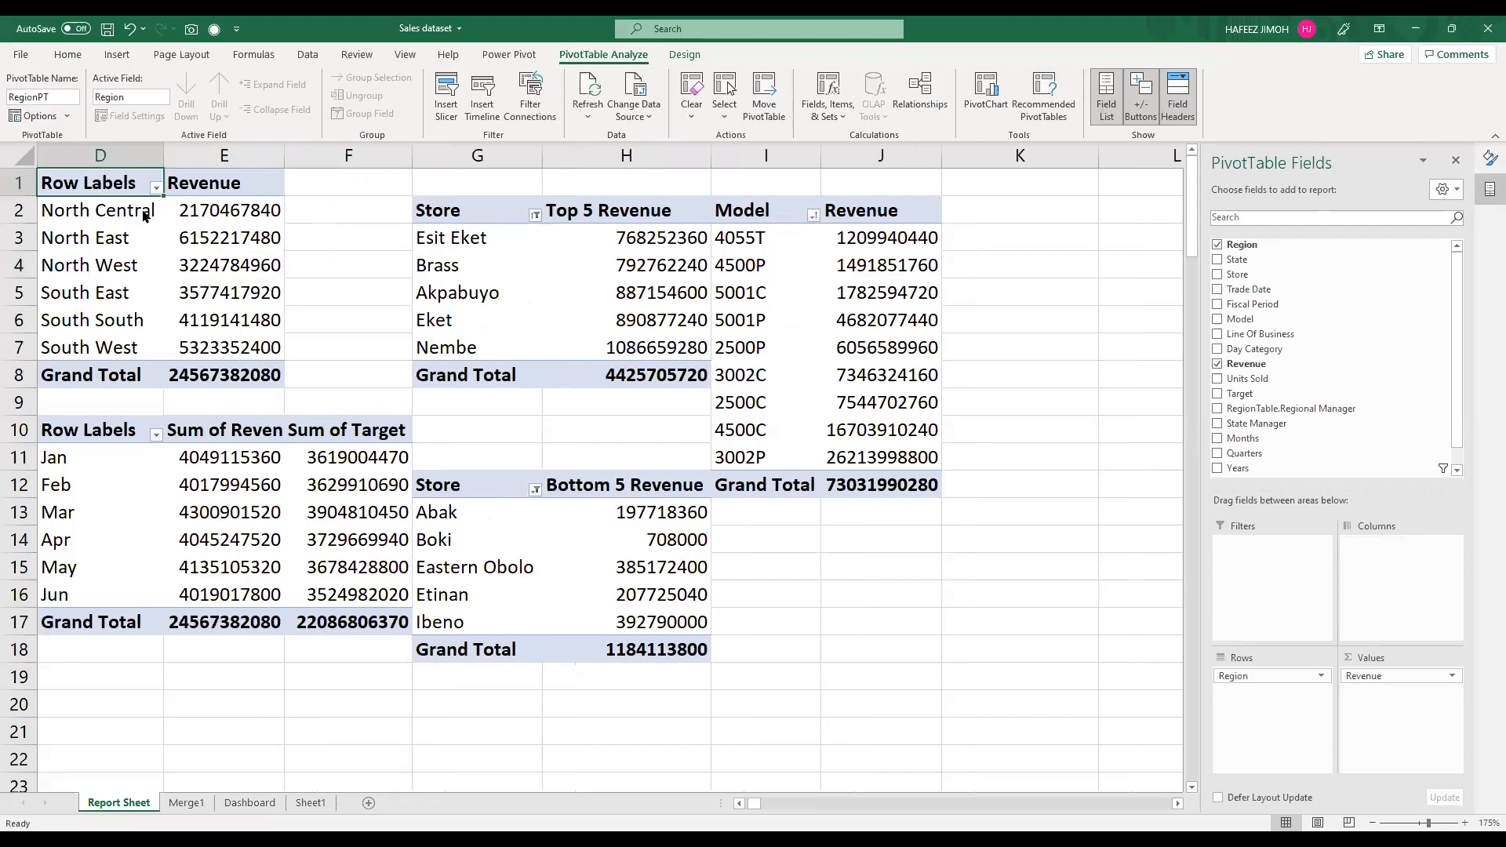
left_click_drag(94, 176, 244, 369)
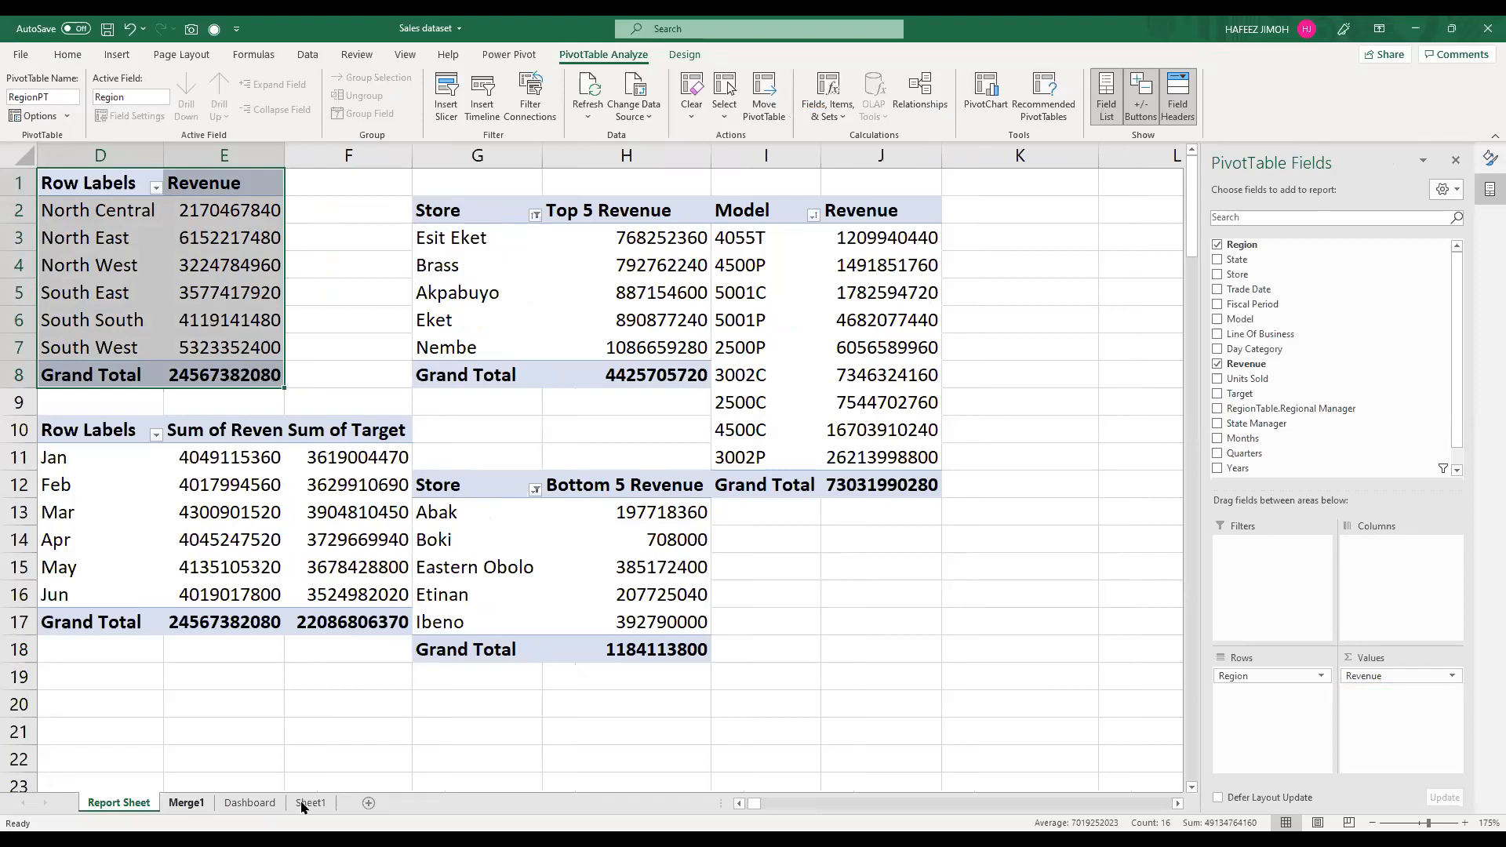
left_click(267, 803)
left_click(432, 349)
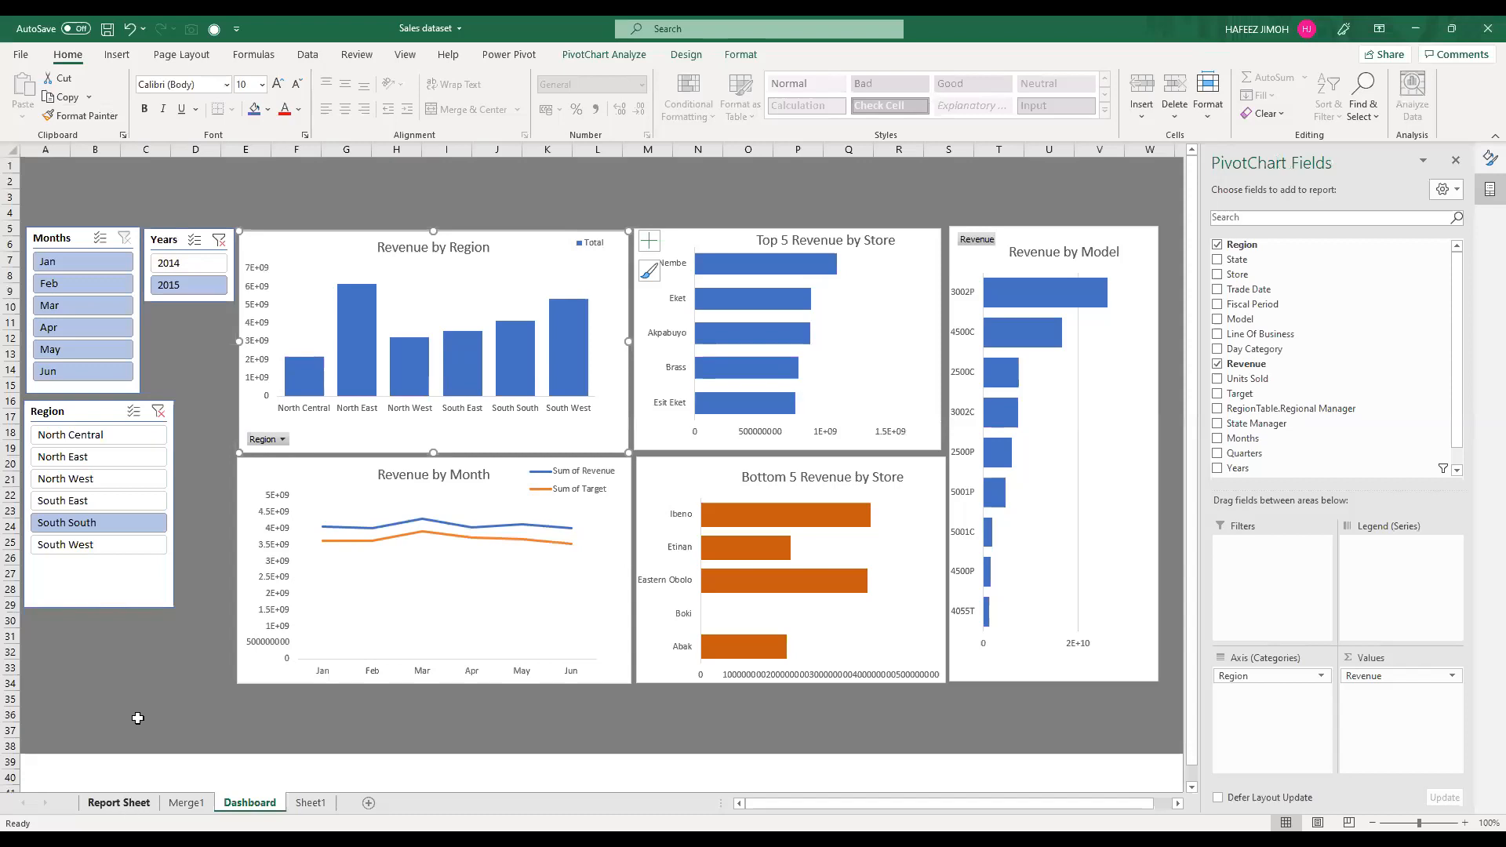
Step: Add the Target field to the values of the region PivotTable on the Report Sheet
left_click(126, 807)
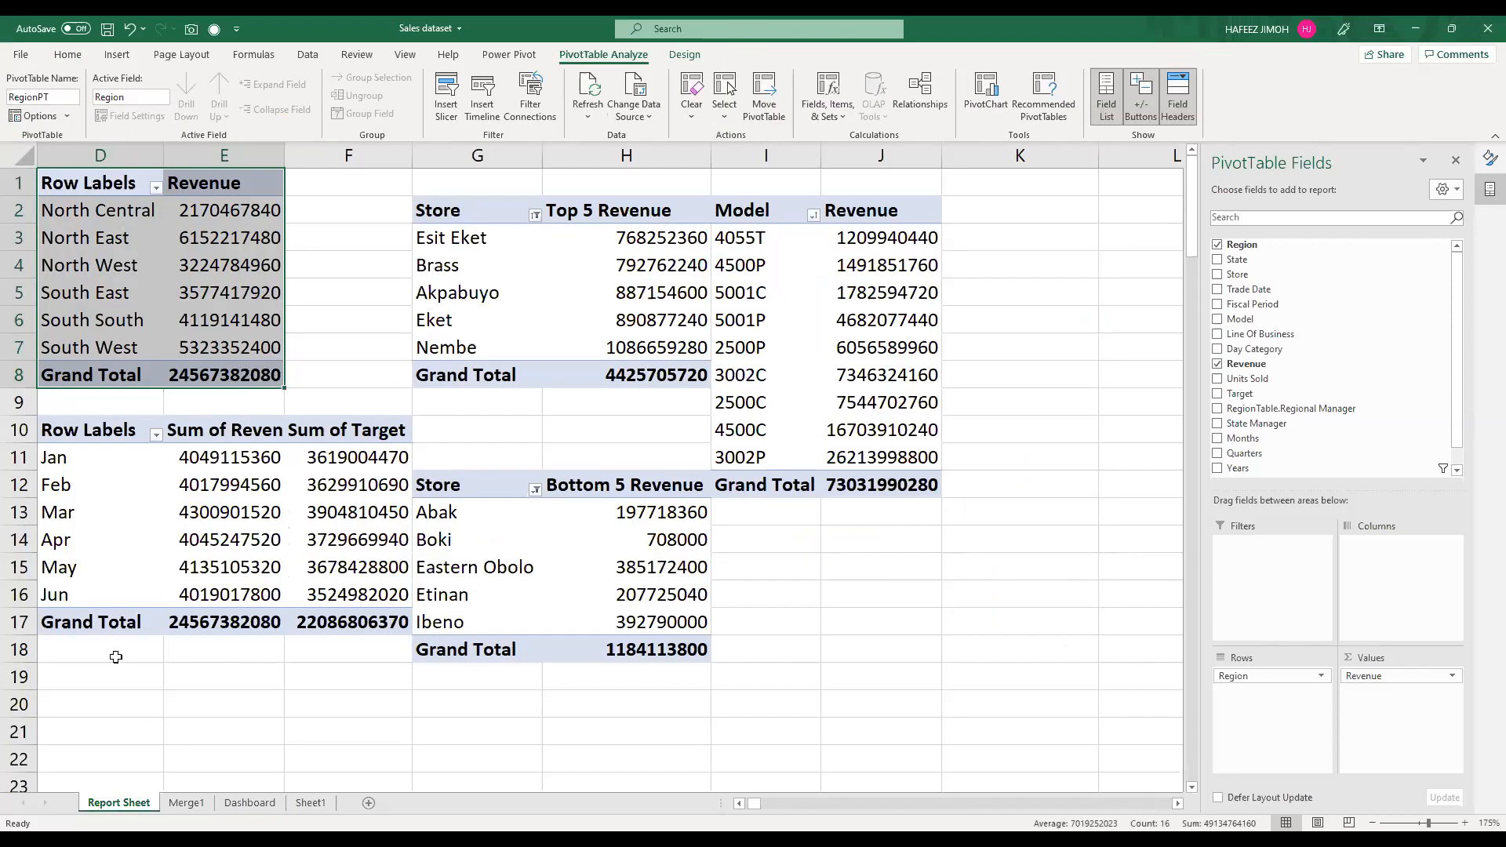
left_click(161, 292)
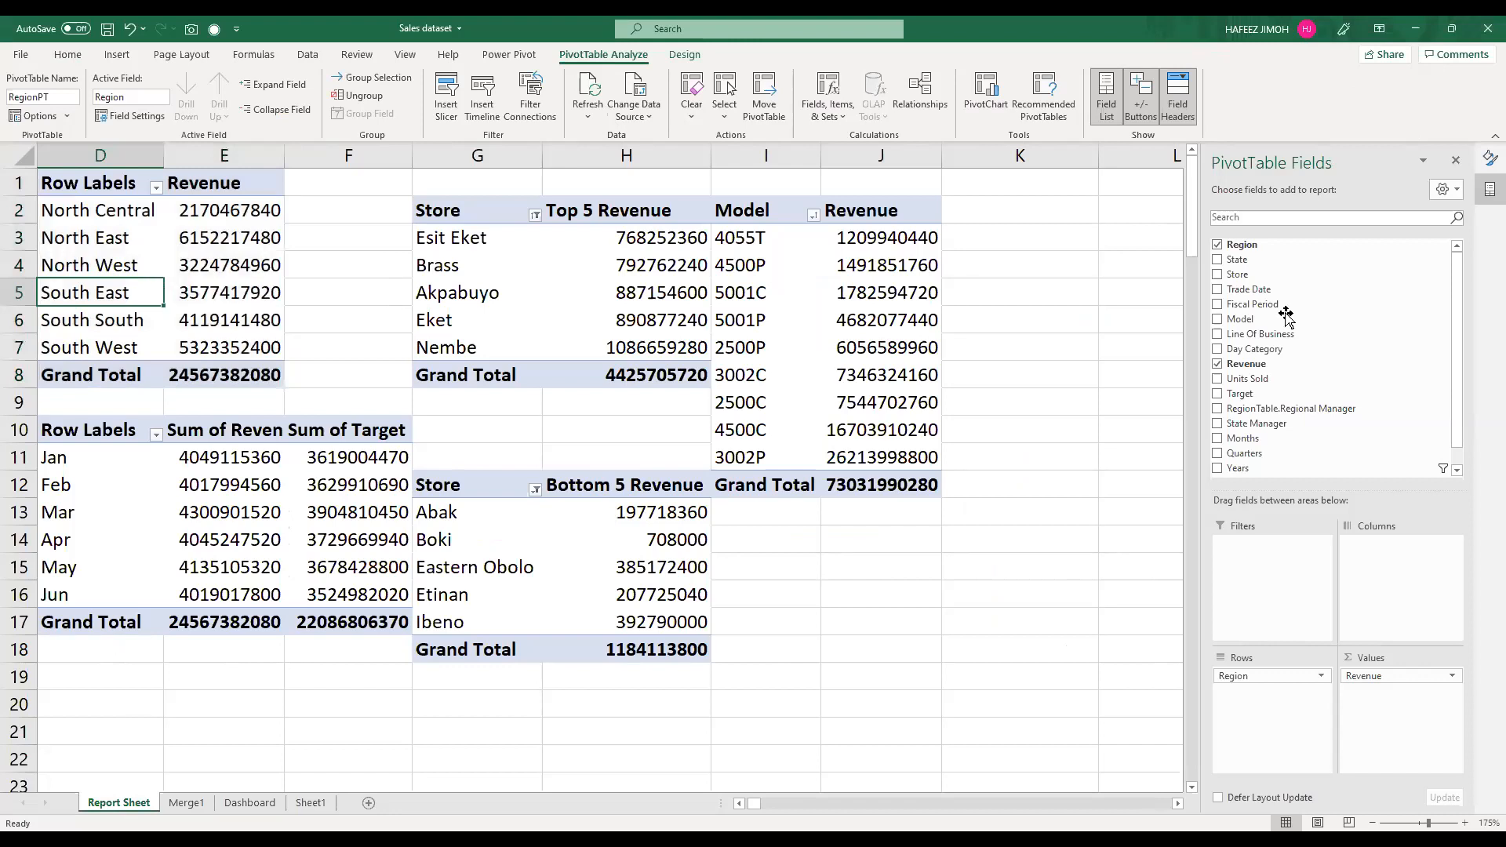
left_click_drag(1277, 391, 1367, 718)
left_click_drag(1367, 717, 1369, 717)
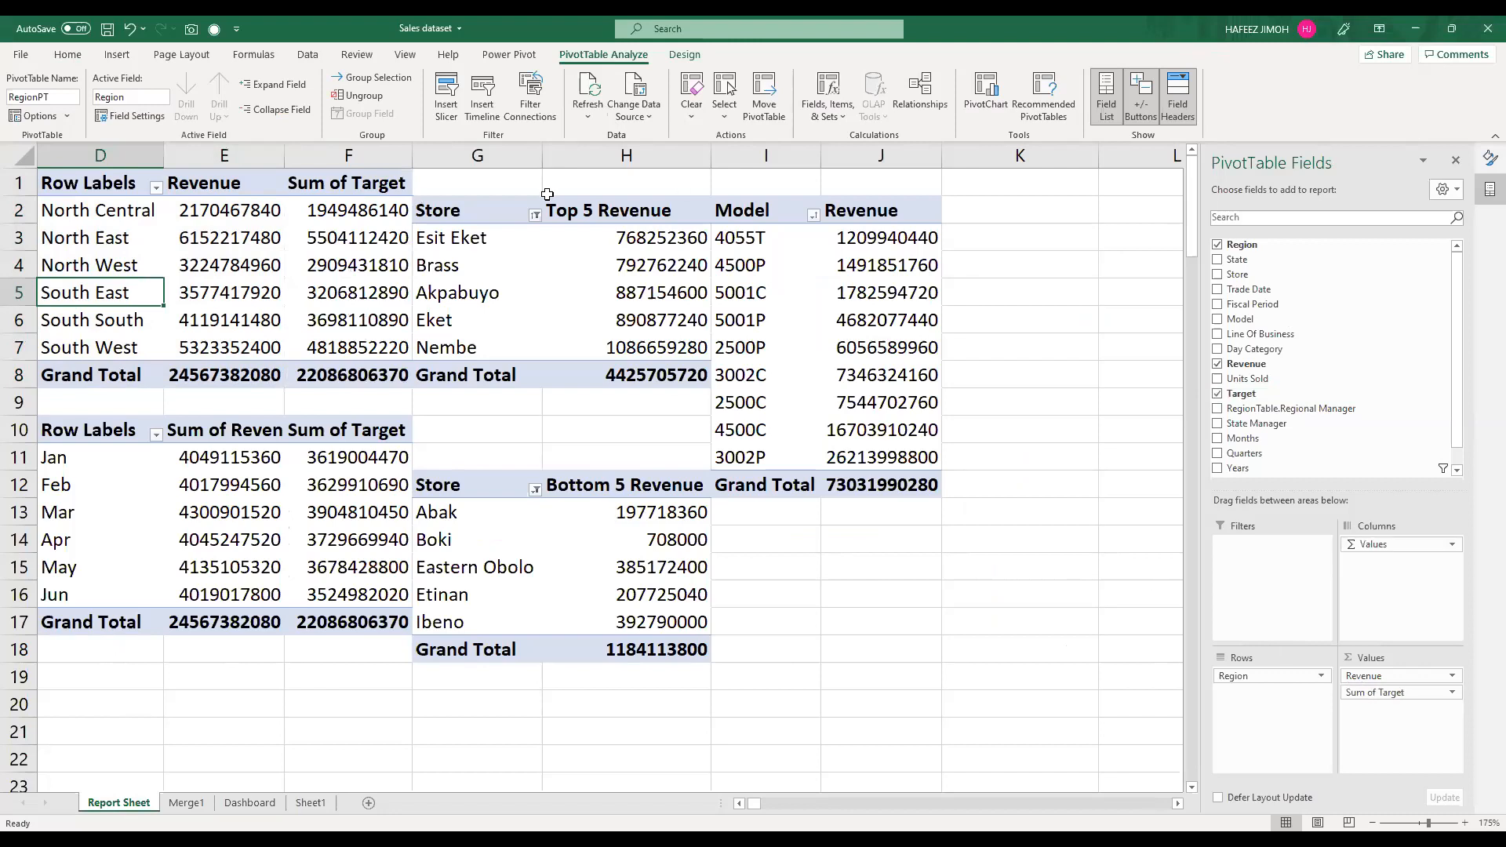
Step: Show the formula bar to rename the region PivotTable's Sum of Target column as Target, and return to the Dashboard
left_click(350, 190)
left_click(407, 56)
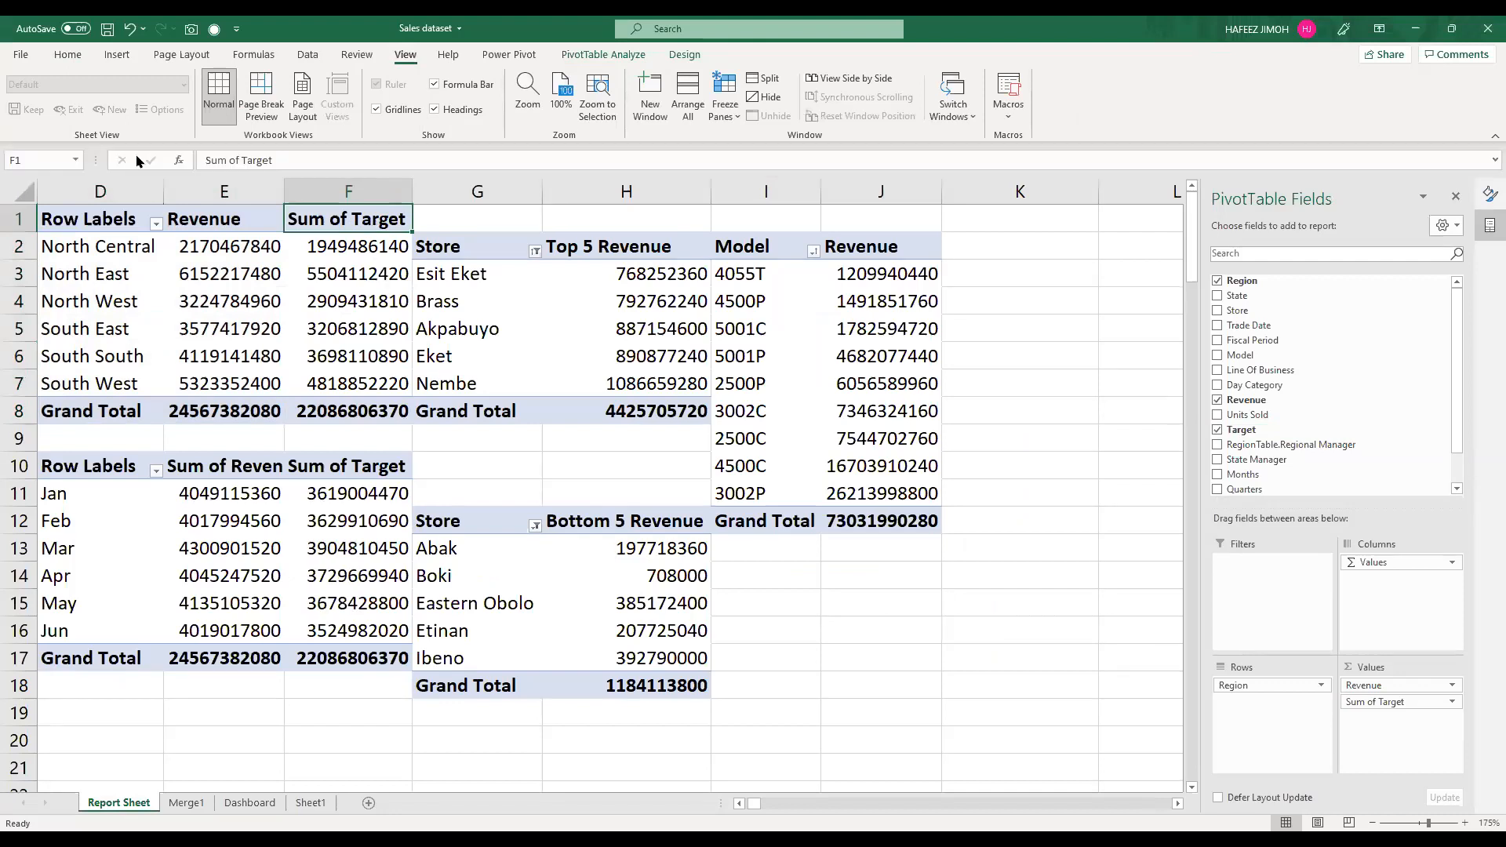
type("Target")
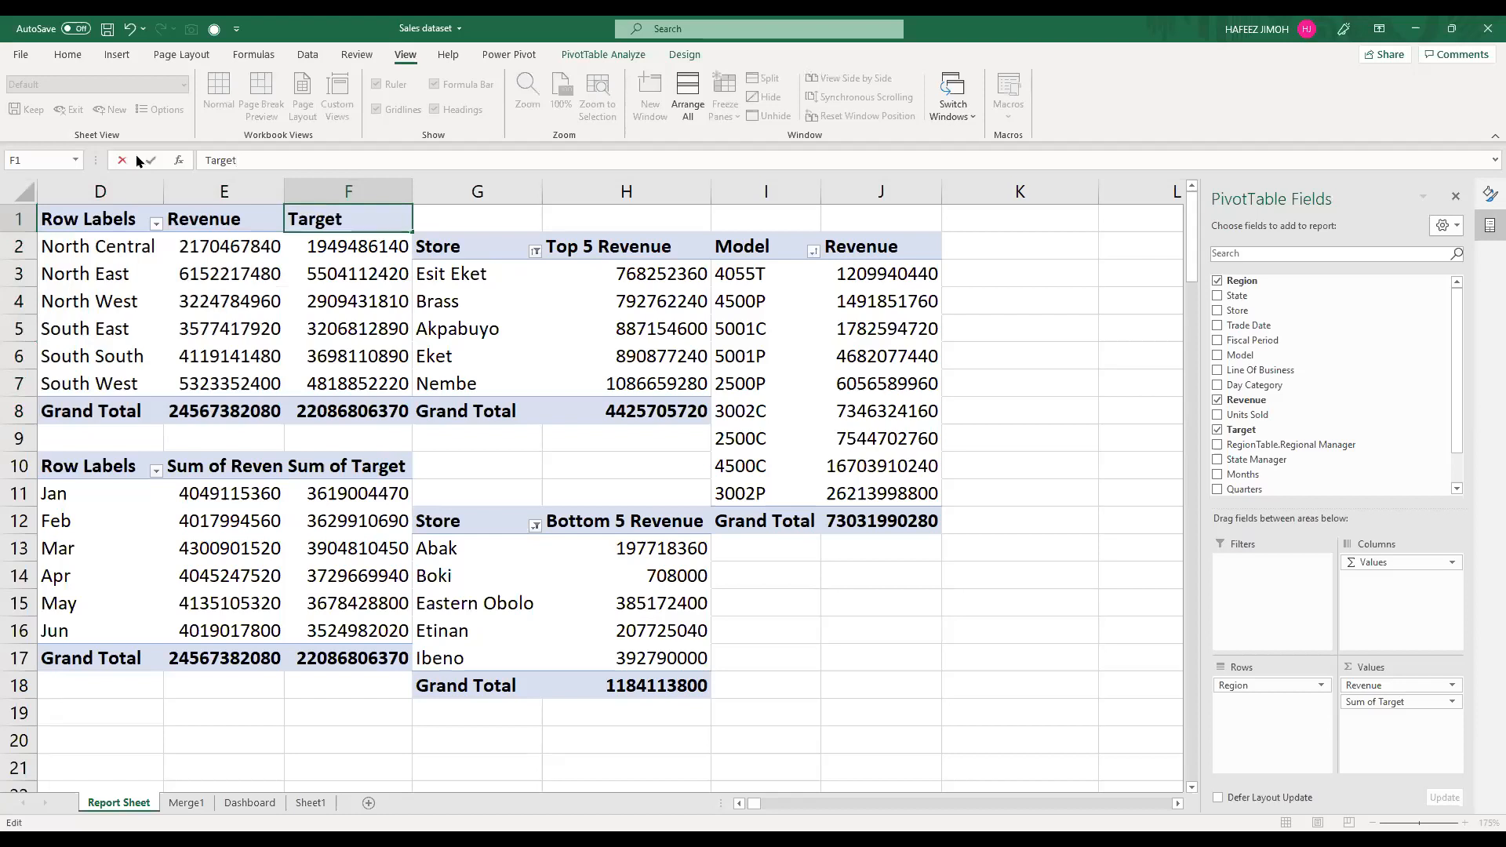
key("Return")
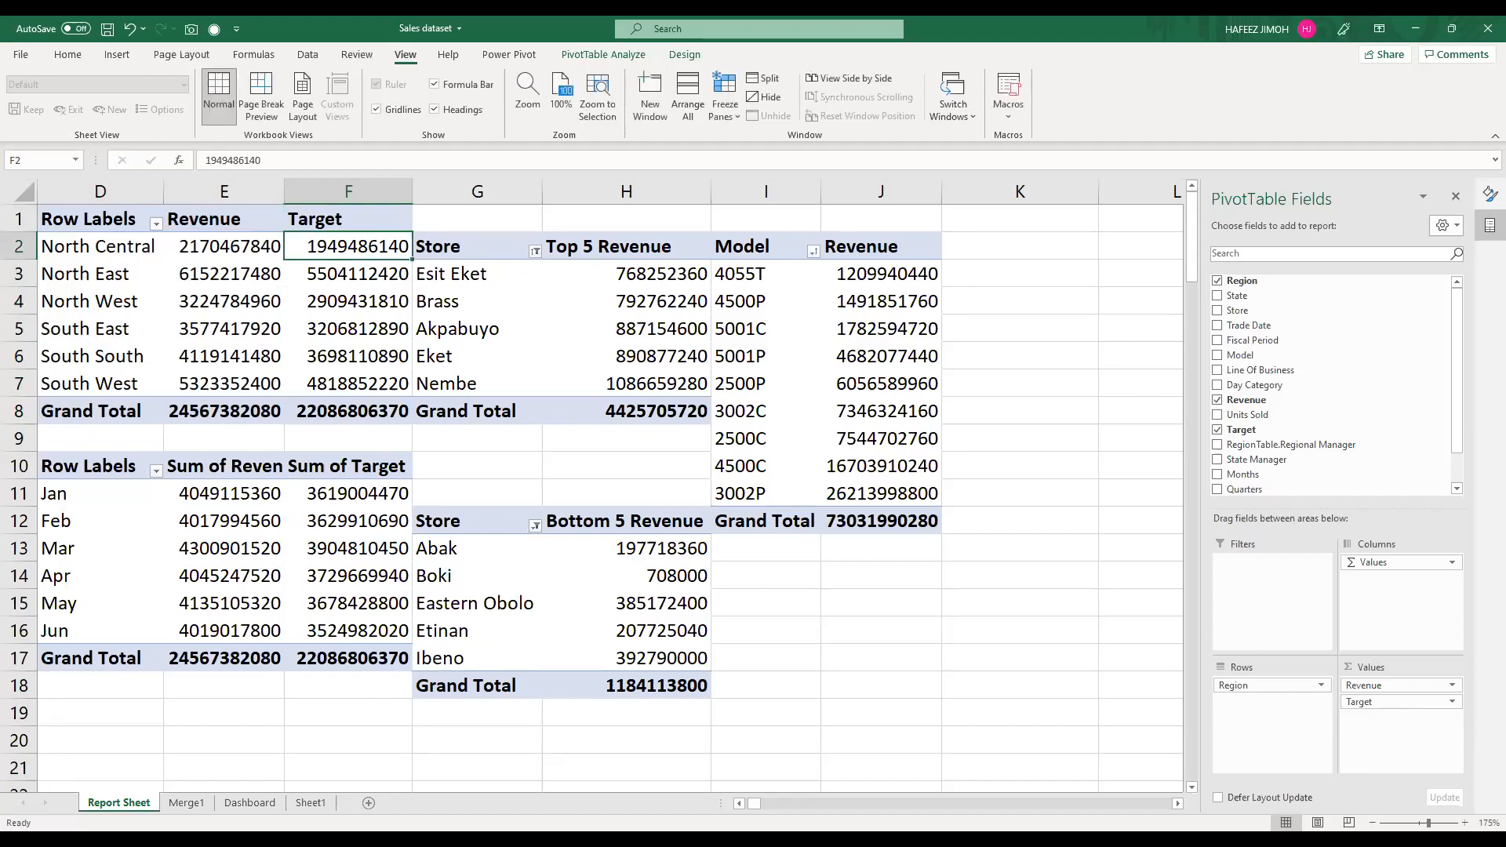
left_click(188, 803)
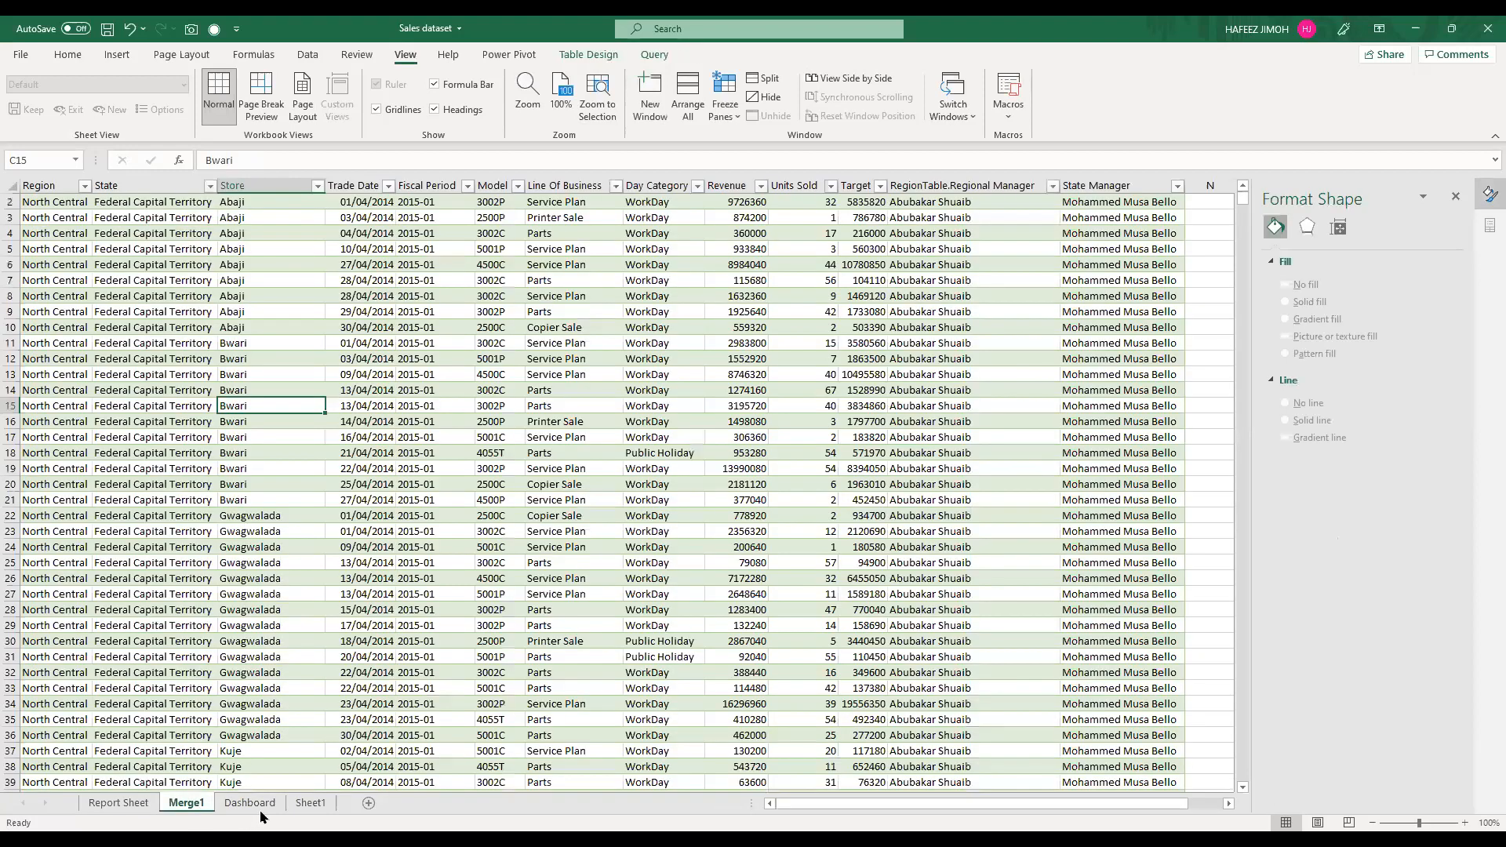
left_click(251, 803)
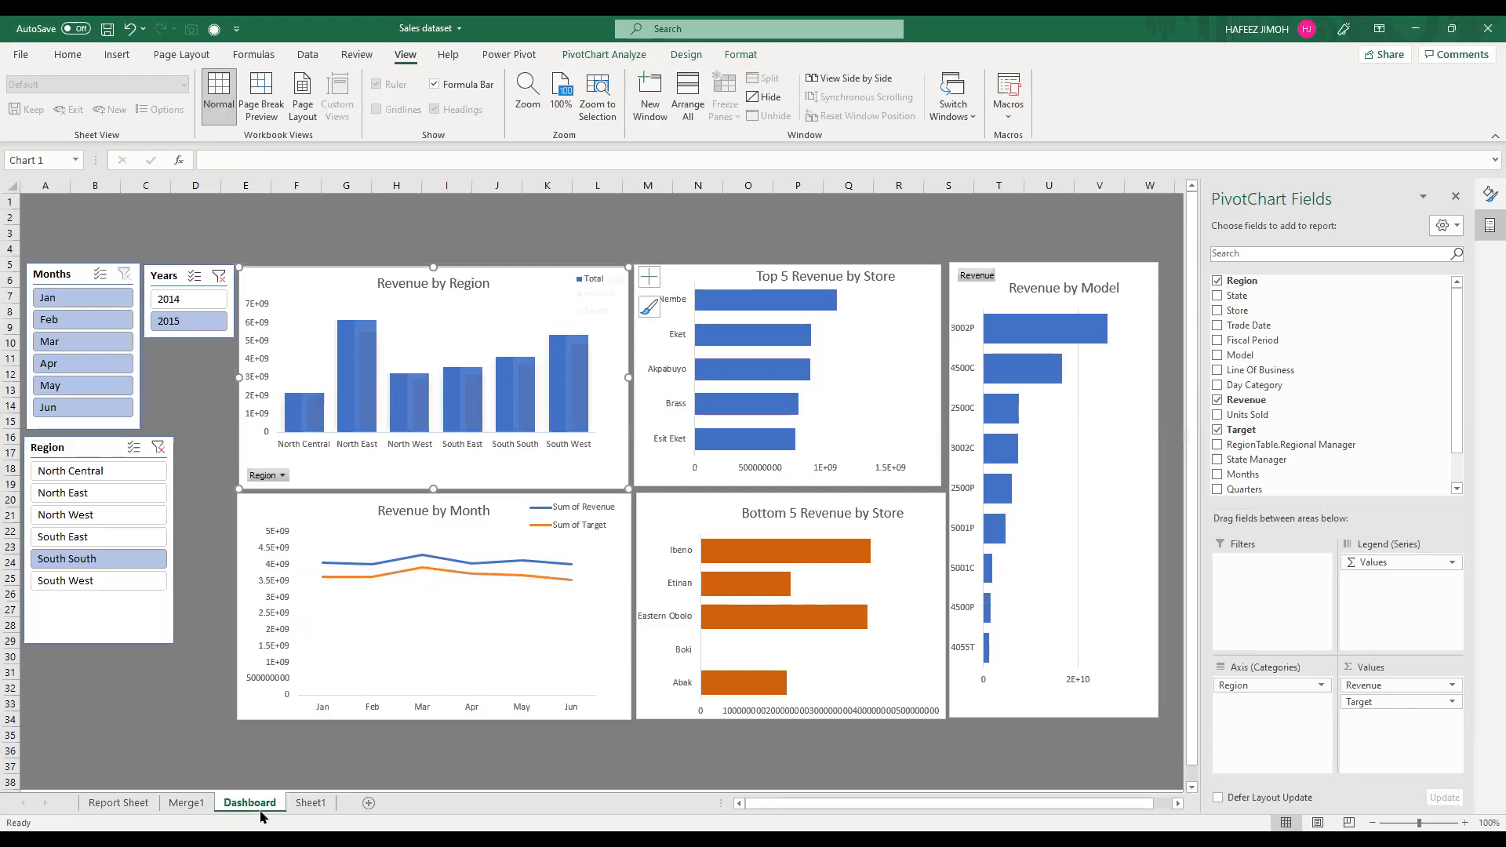
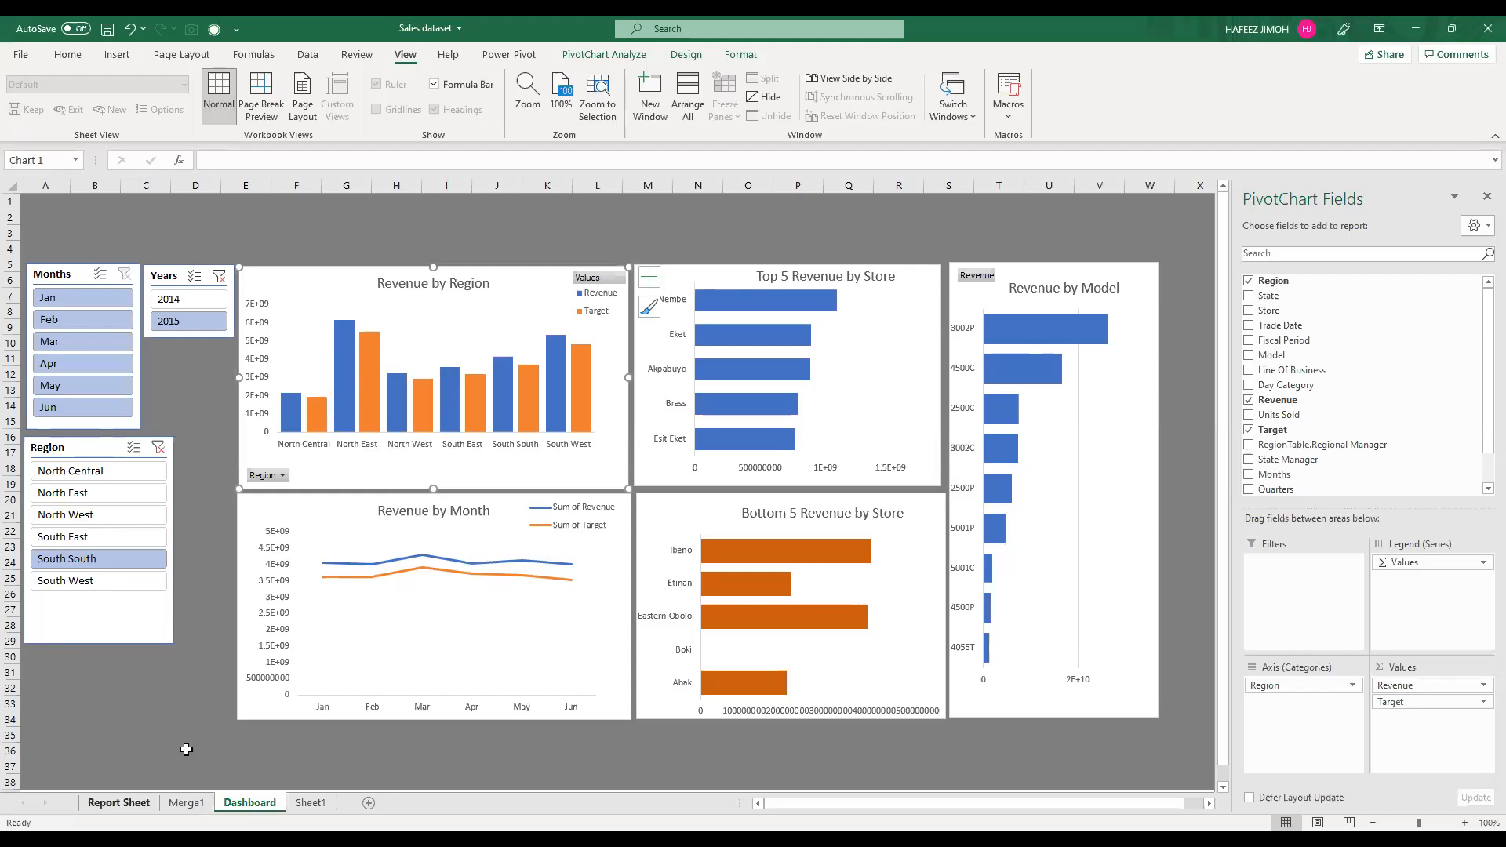
Step: Compare the Dashboard's Revenue by Region chart with the Revenue and Target figures in the region PivotTable on the Report Sheet
left_click(117, 802)
left_click_drag(250, 238, 285, 336)
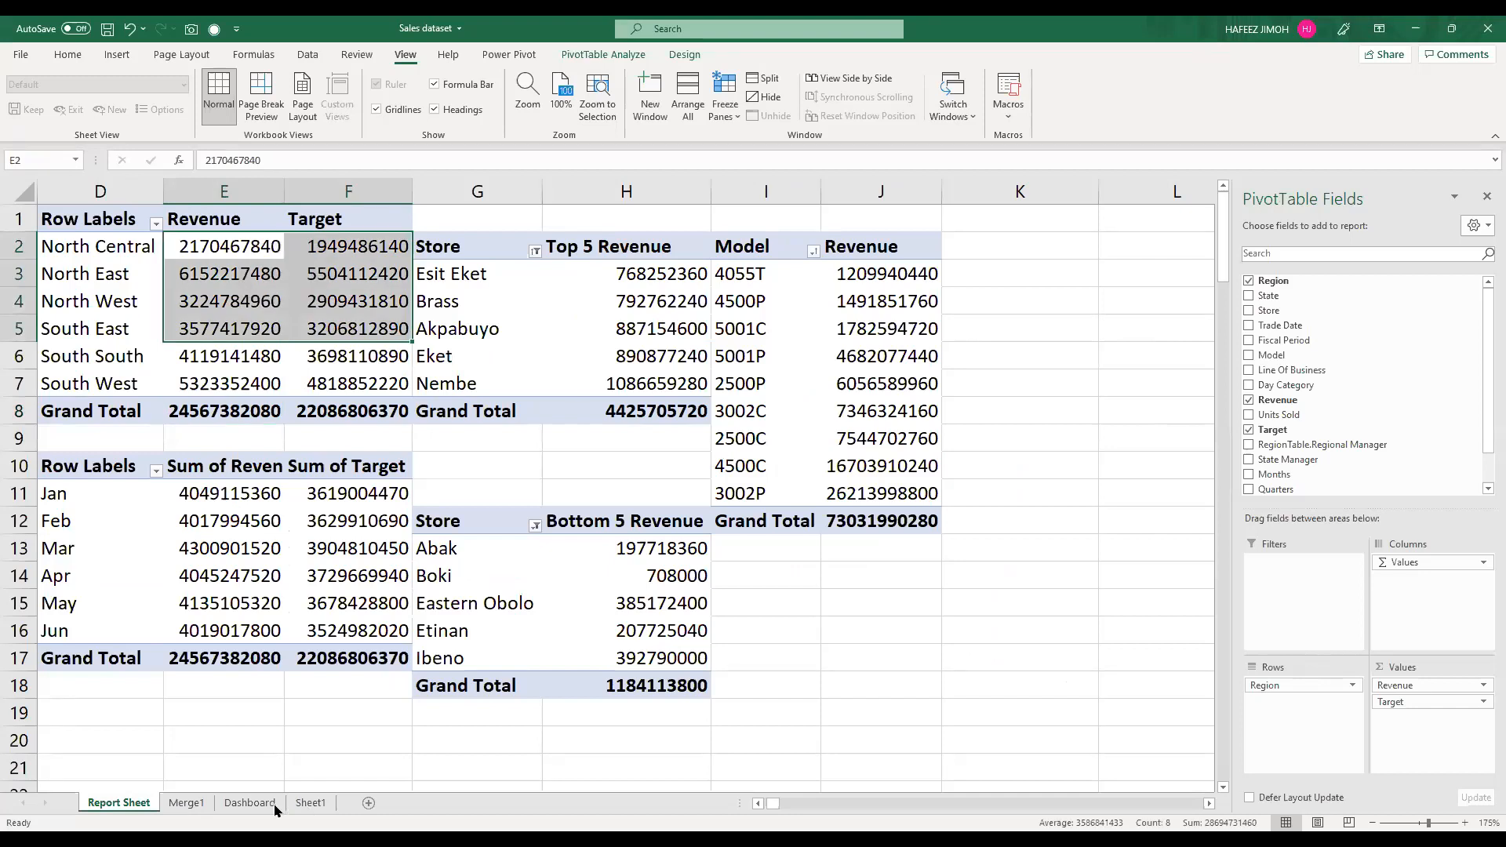
left_click(249, 803)
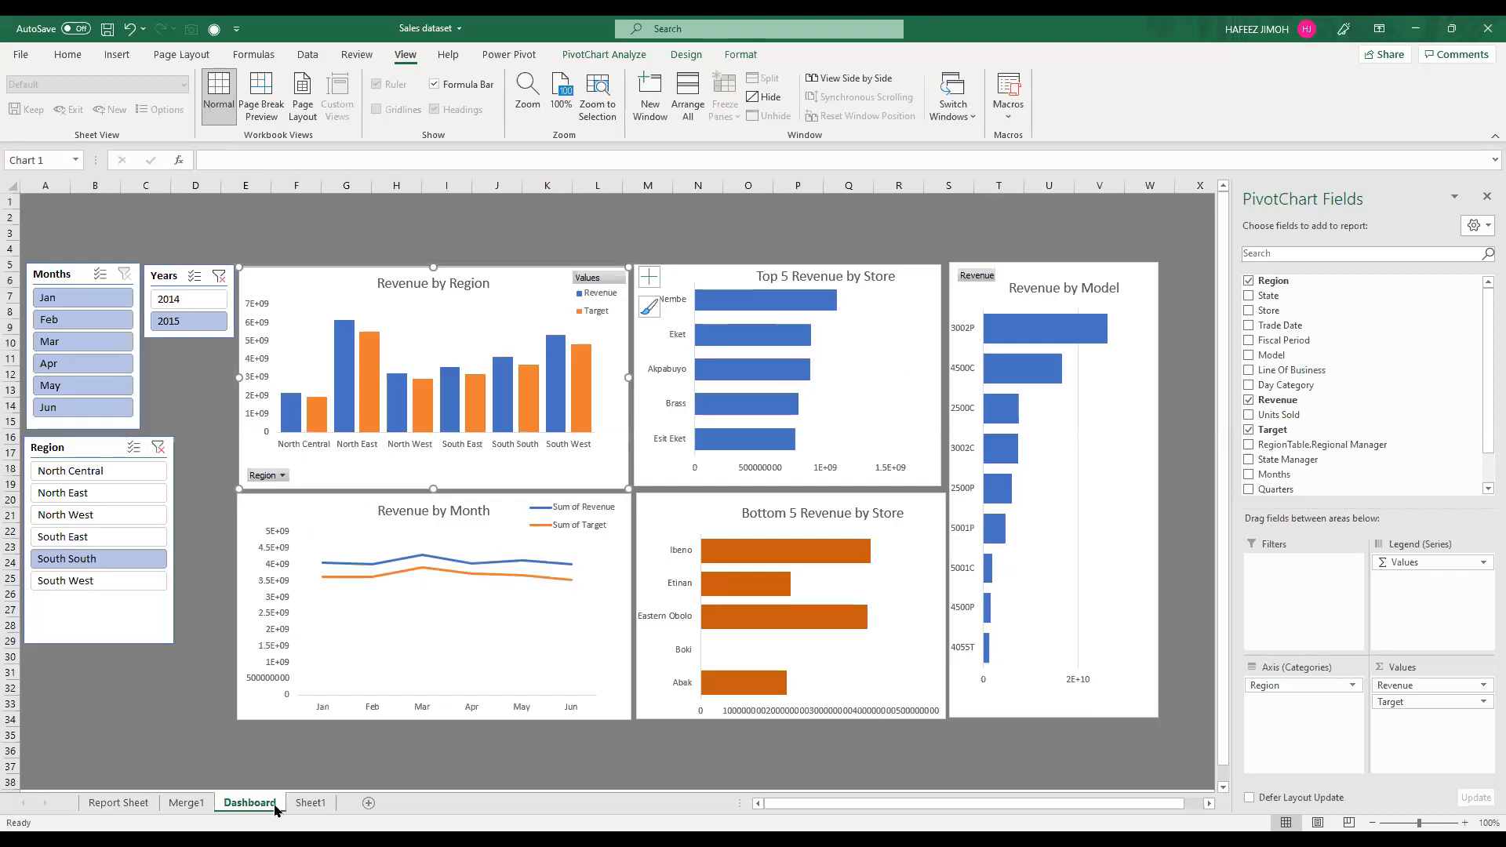
left_click(149, 803)
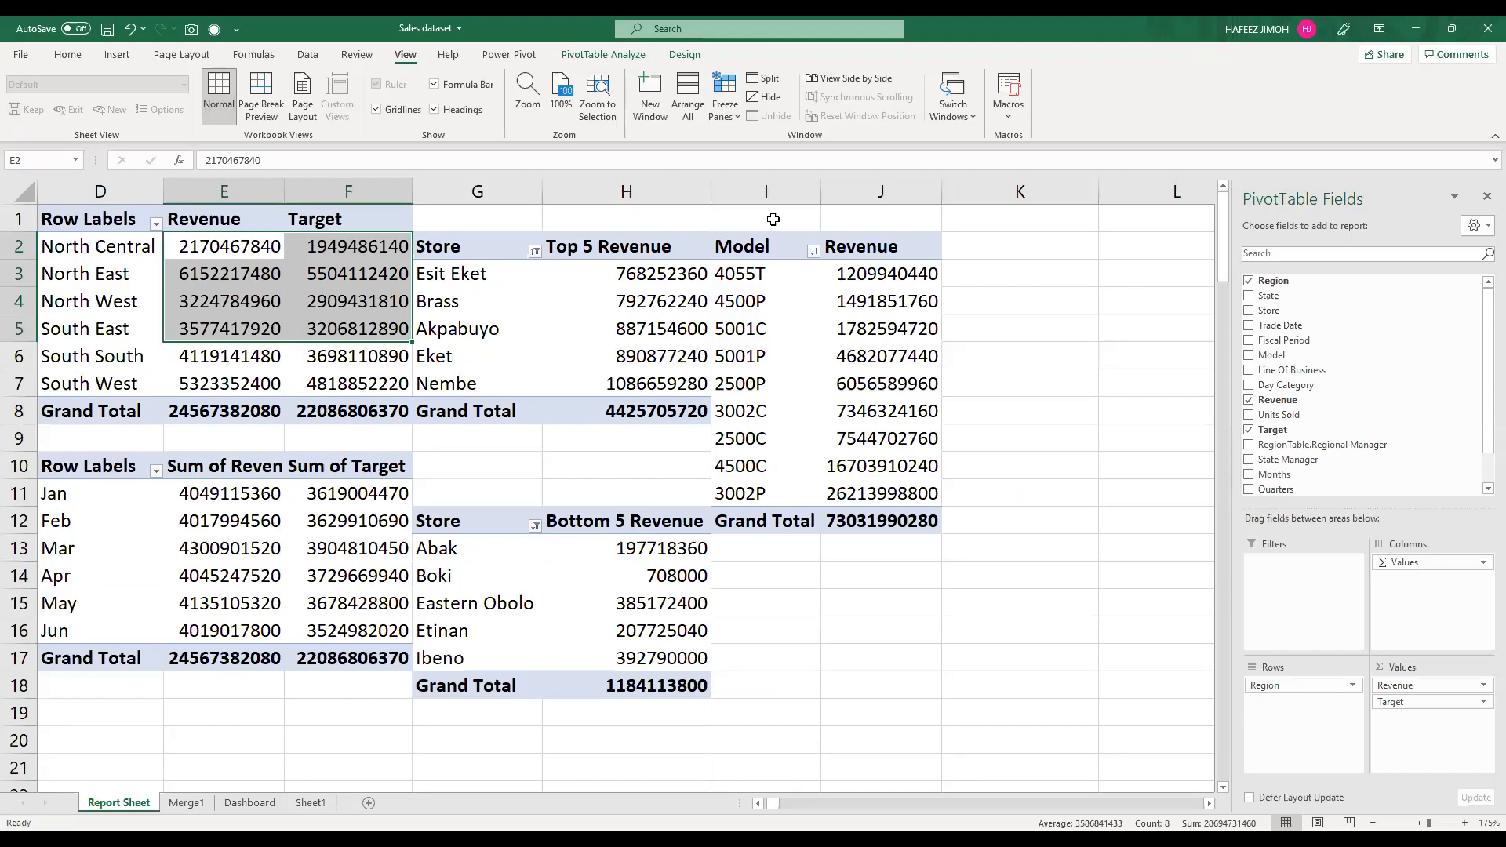
left_click_drag(243, 246, 343, 398)
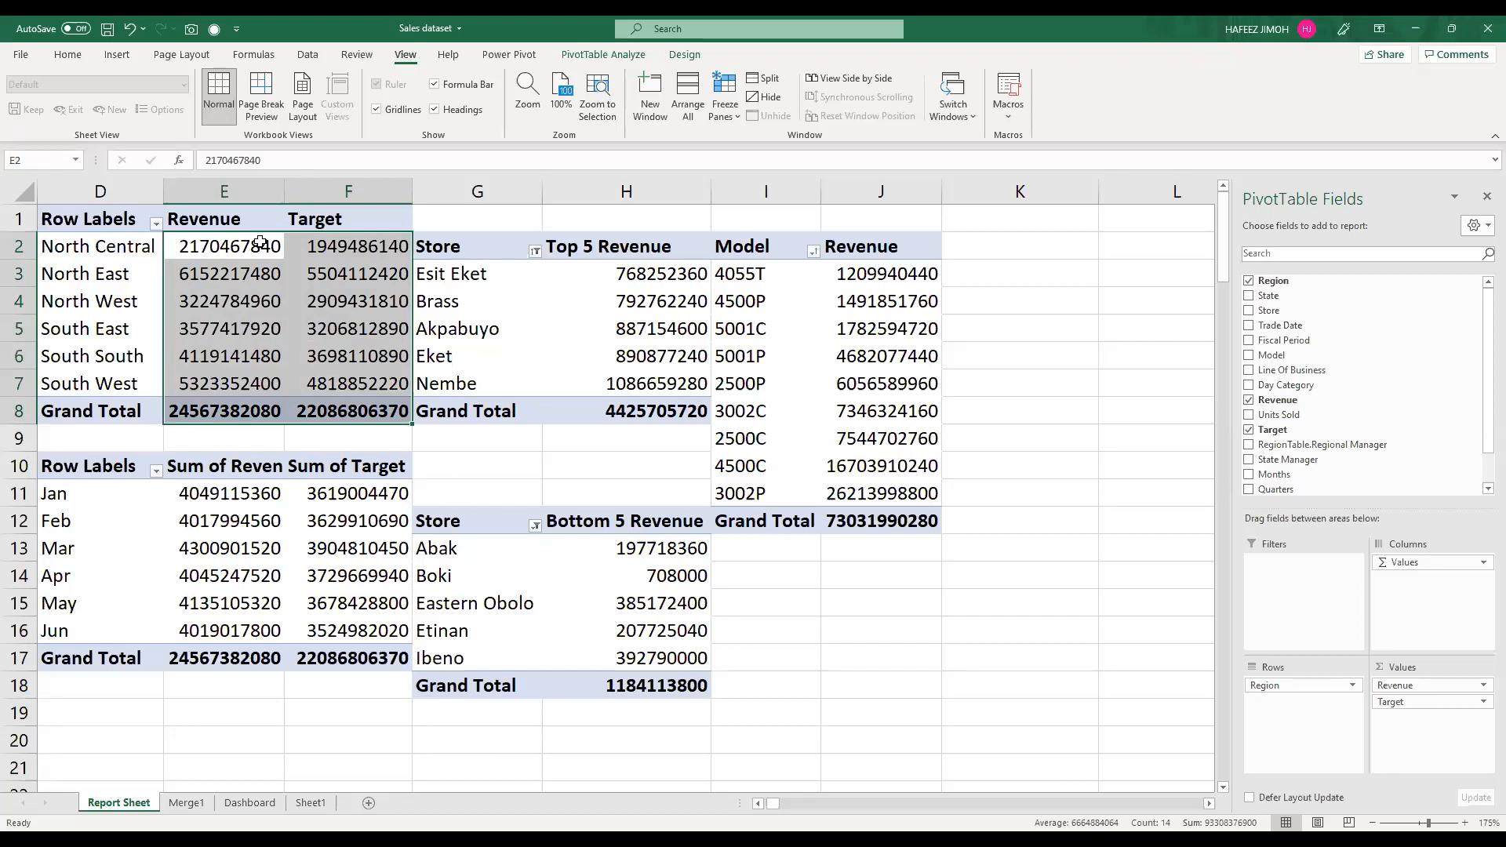
mouse_move(261, 243)
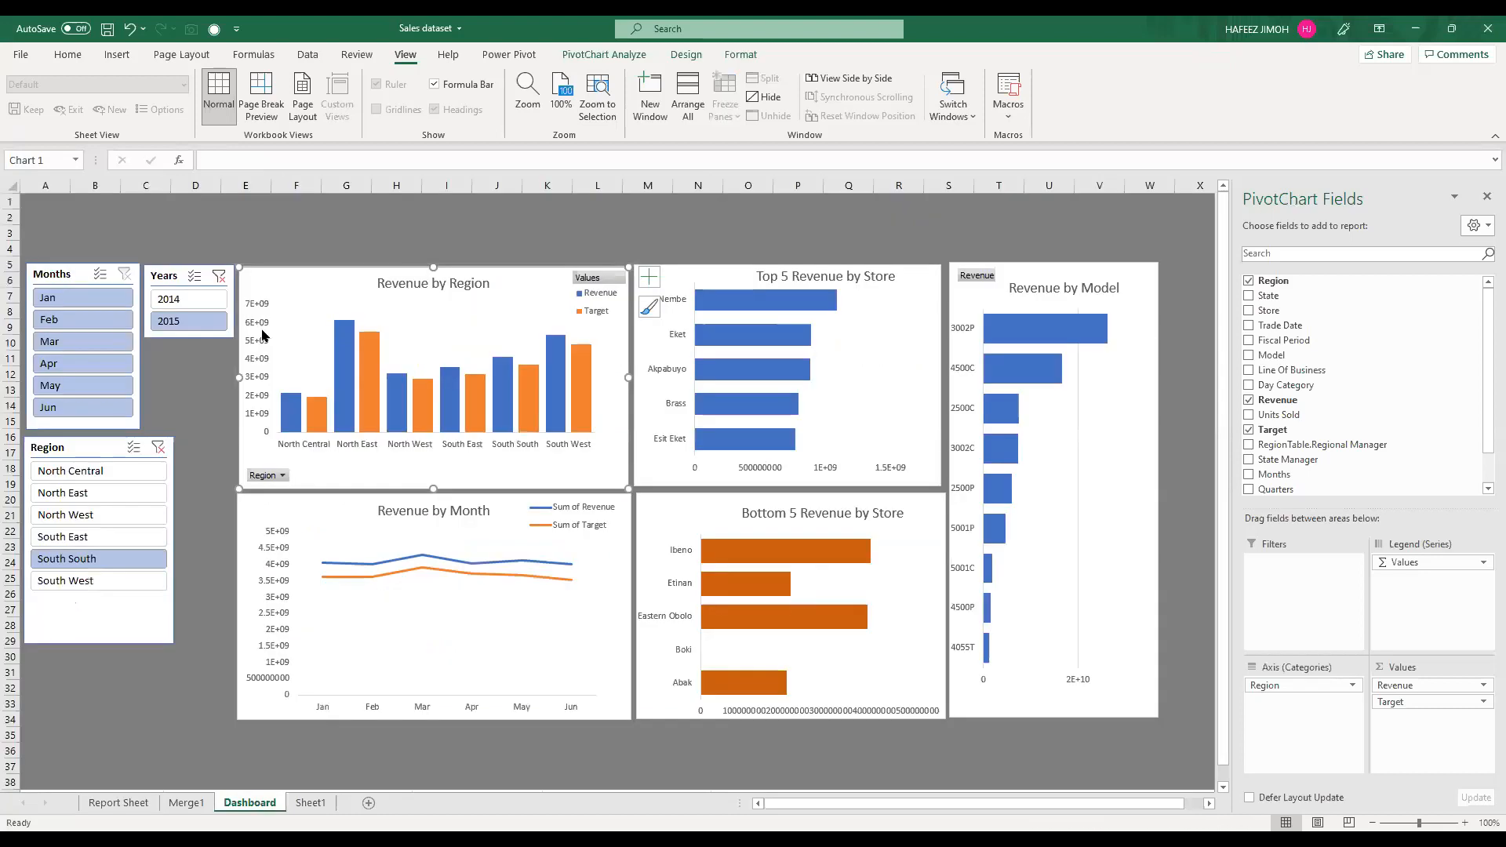
Step: Open the axis formatting for the Revenue by Region chart's vertical axis on the Dashboard and expand its Number, Labels and Tick Marks options
left_click(262, 329)
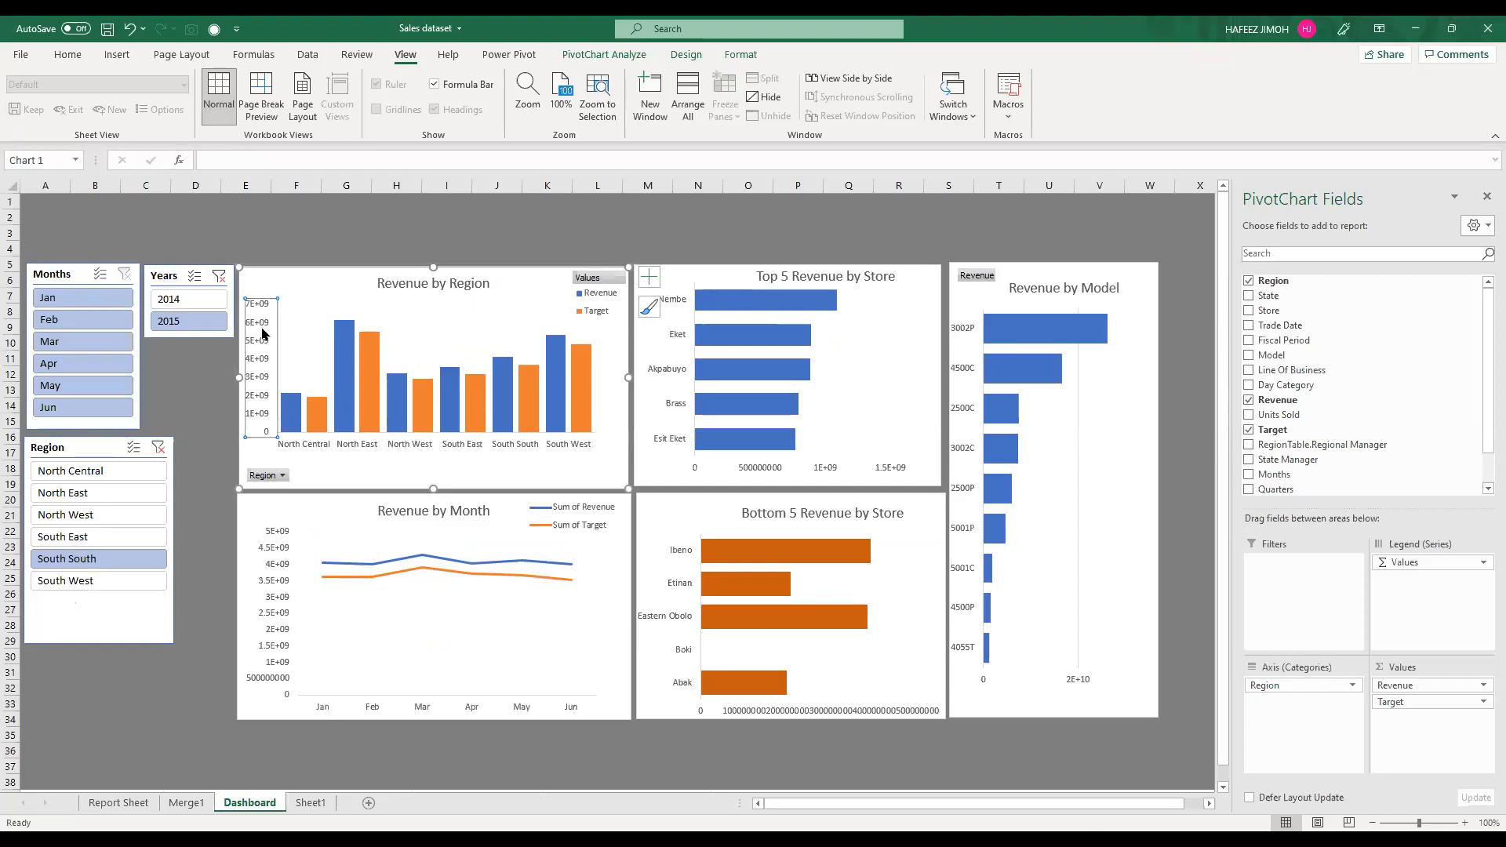
double_click(263, 333)
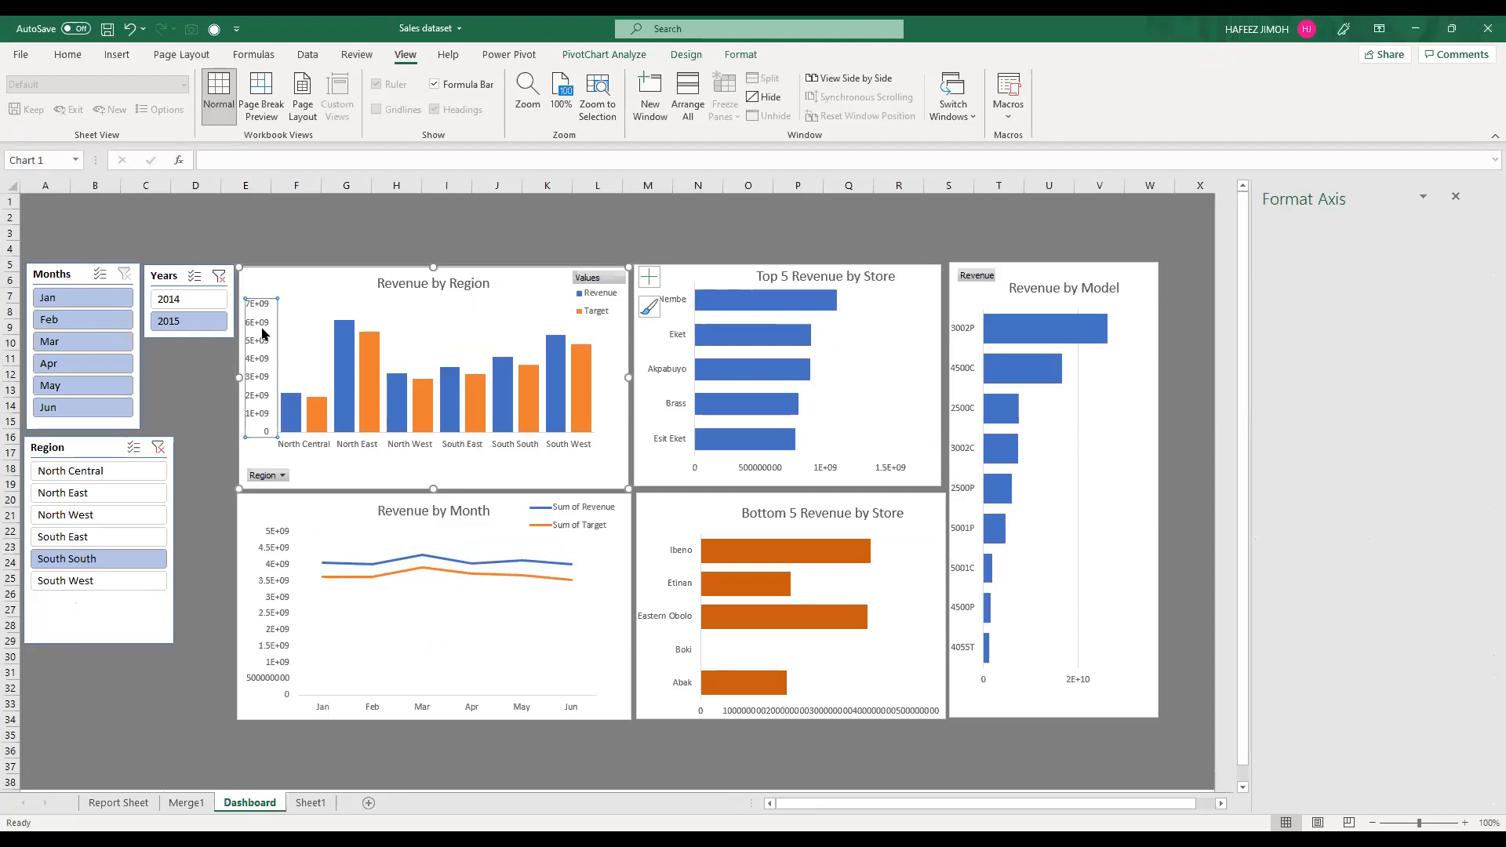
right_click(263, 333)
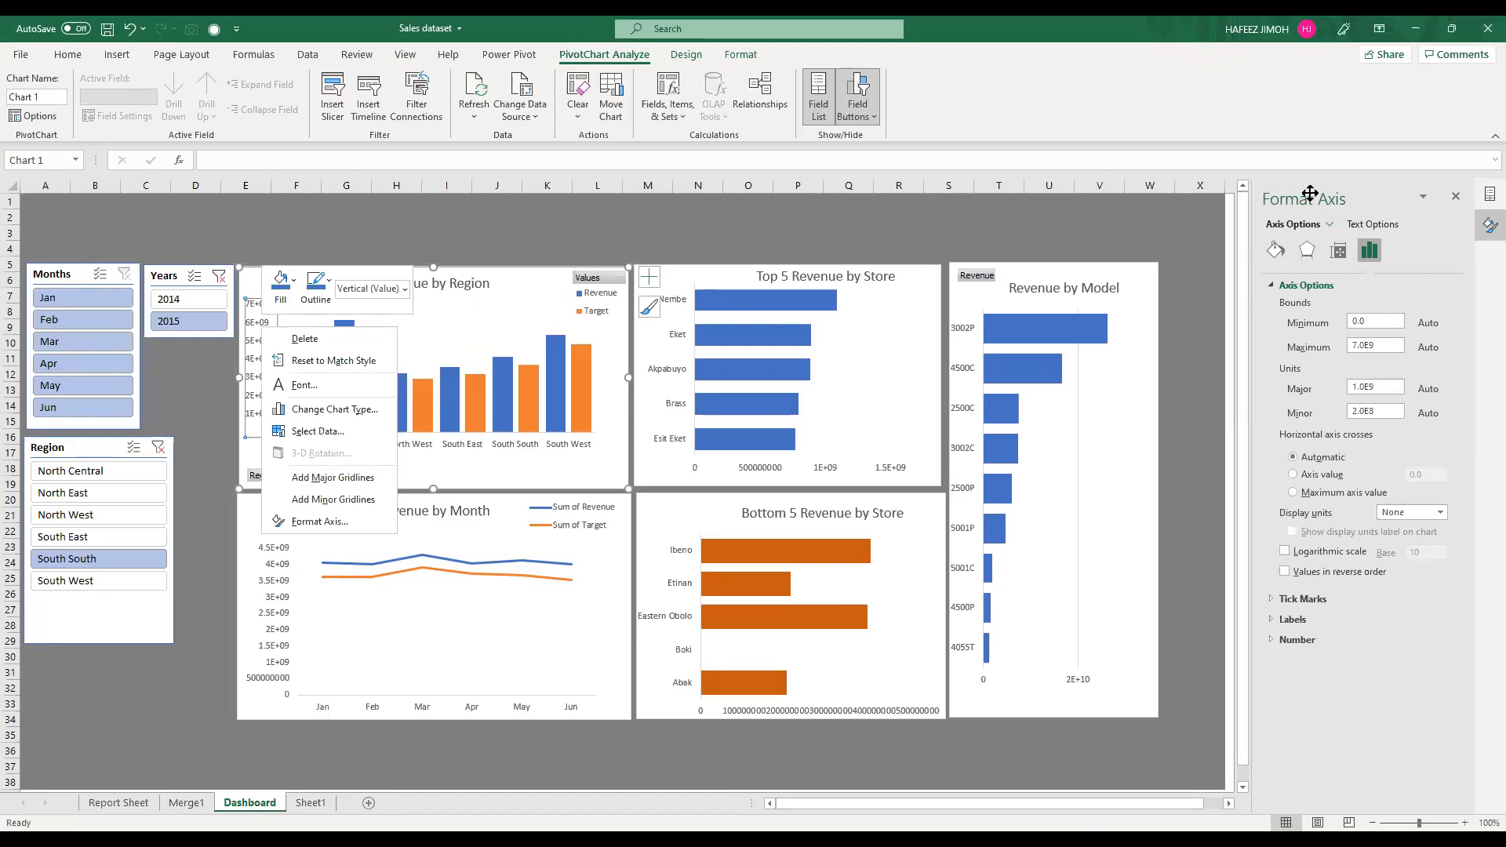
left_click(266, 351)
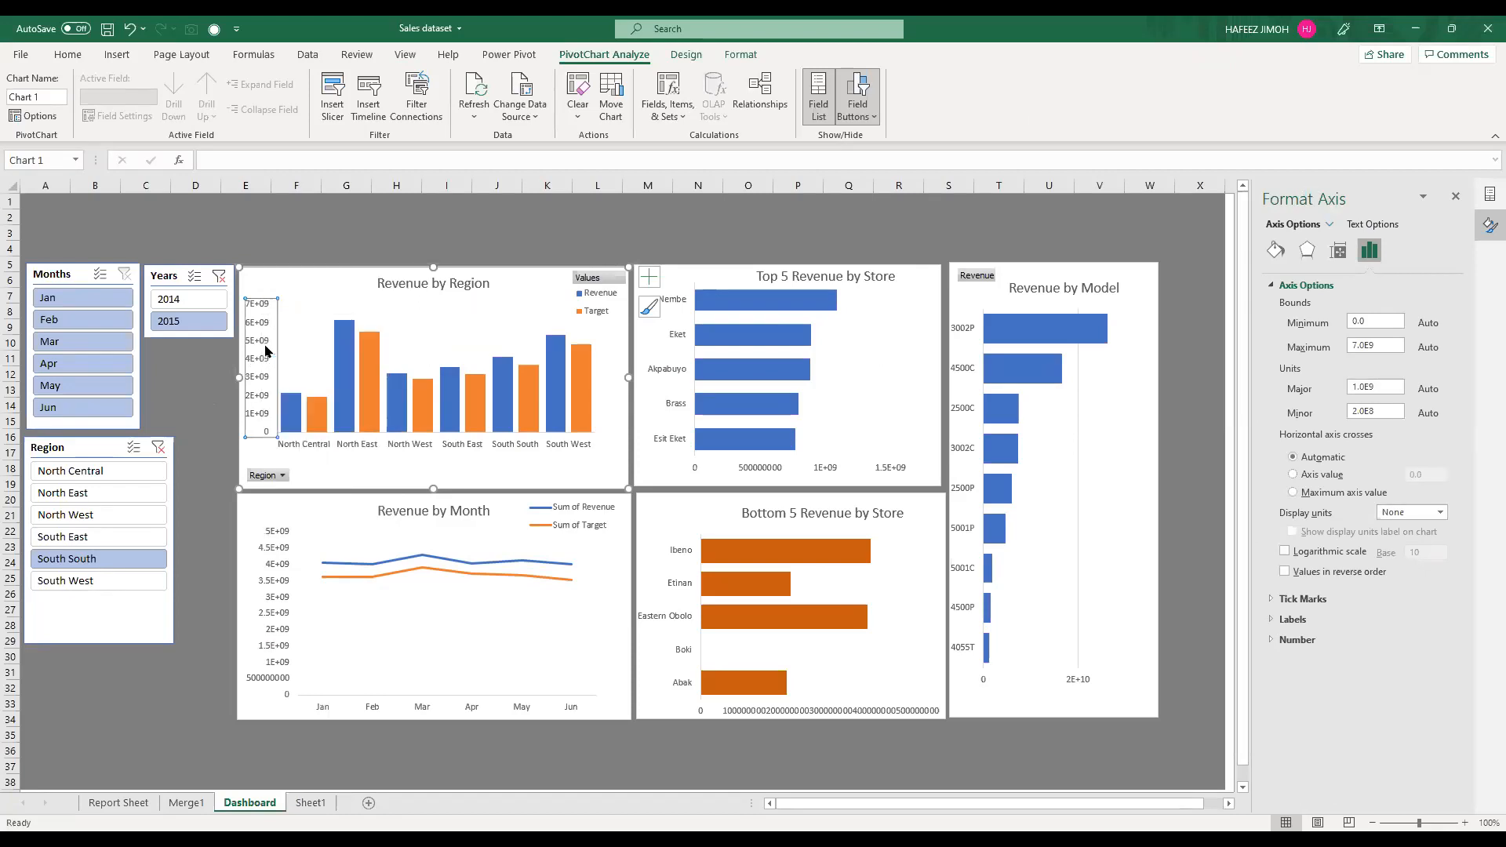
left_click(362, 542)
left_click(1298, 641)
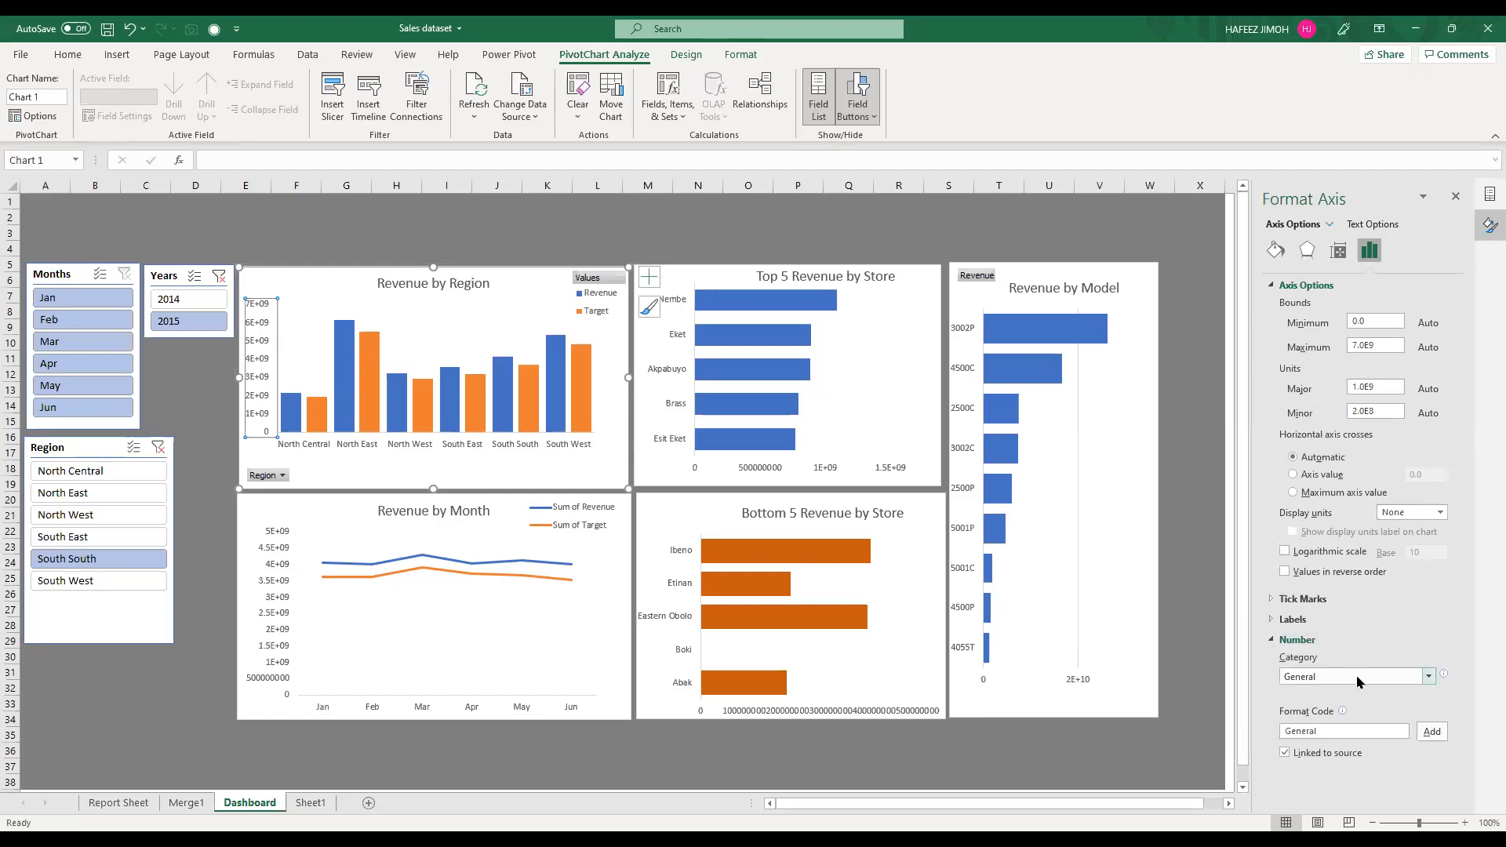
left_click(1293, 620)
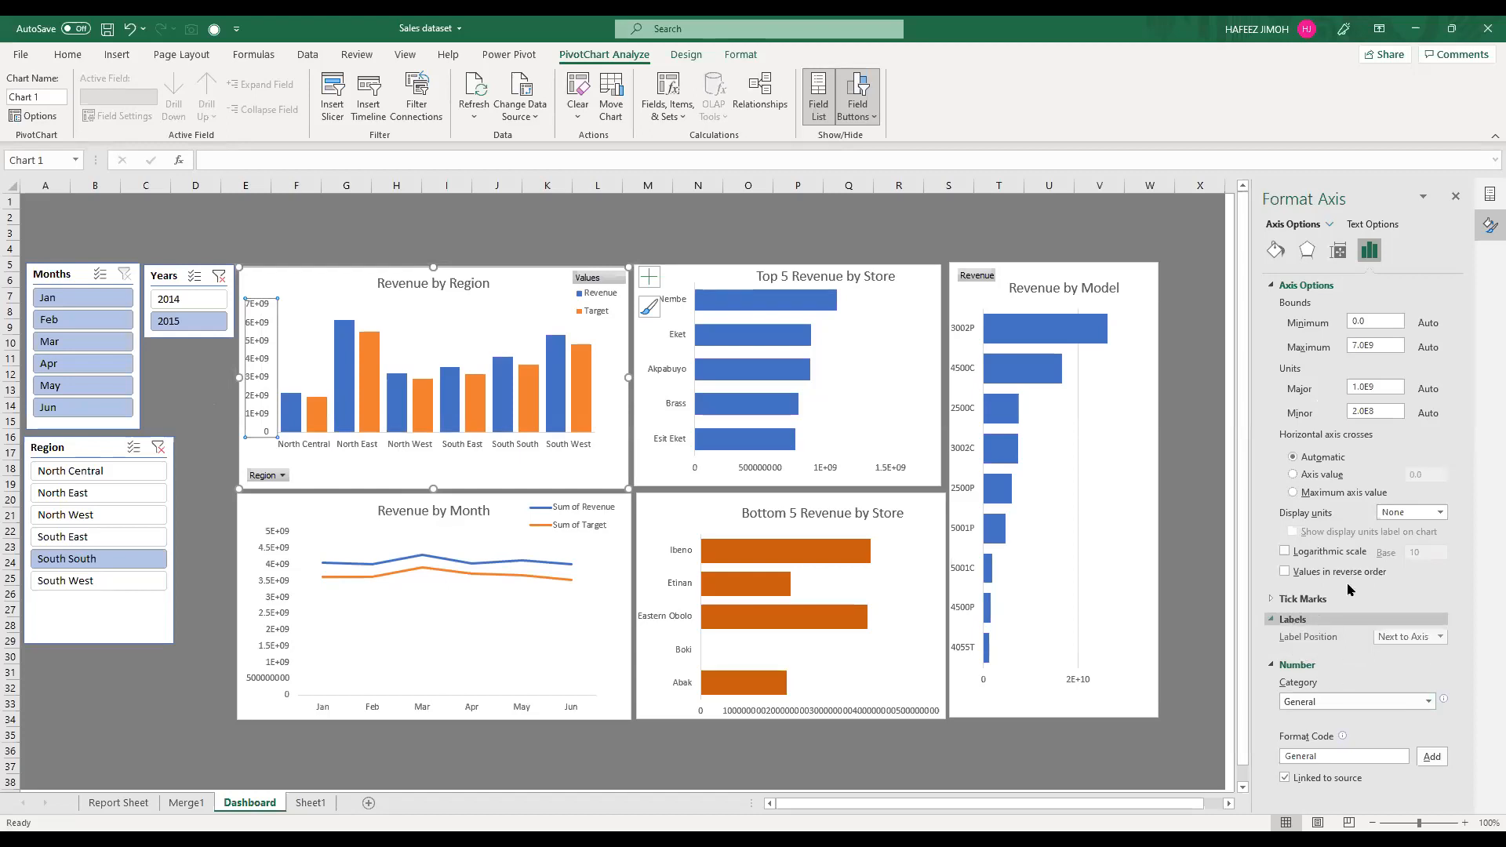
left_click(1347, 596)
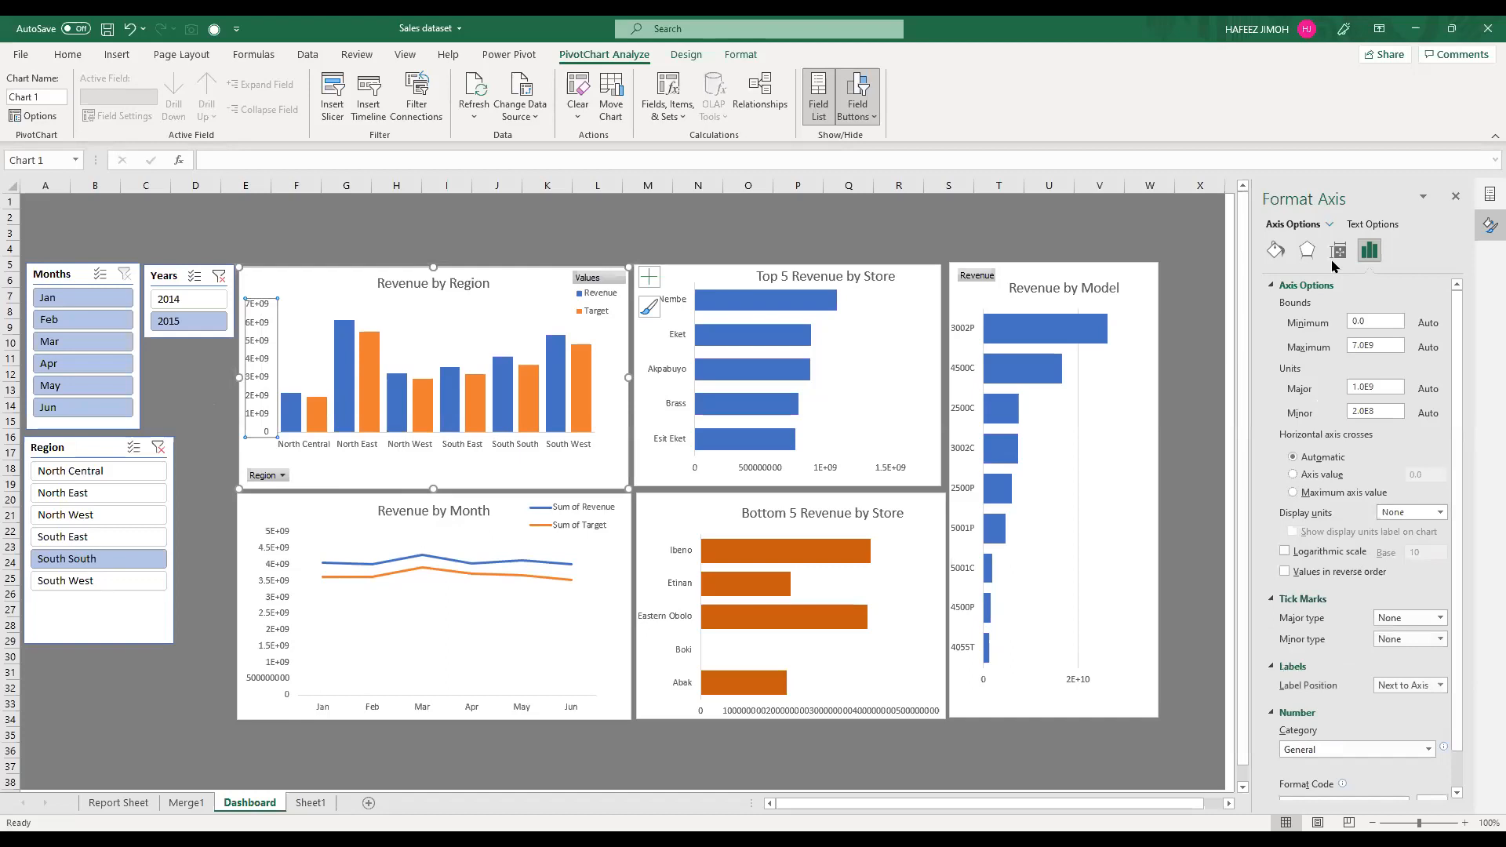
Step: Try the Number category on the Revenue by Region vertical axis, and switch its number format to Custom
scroll(1339, 559, "down", 1)
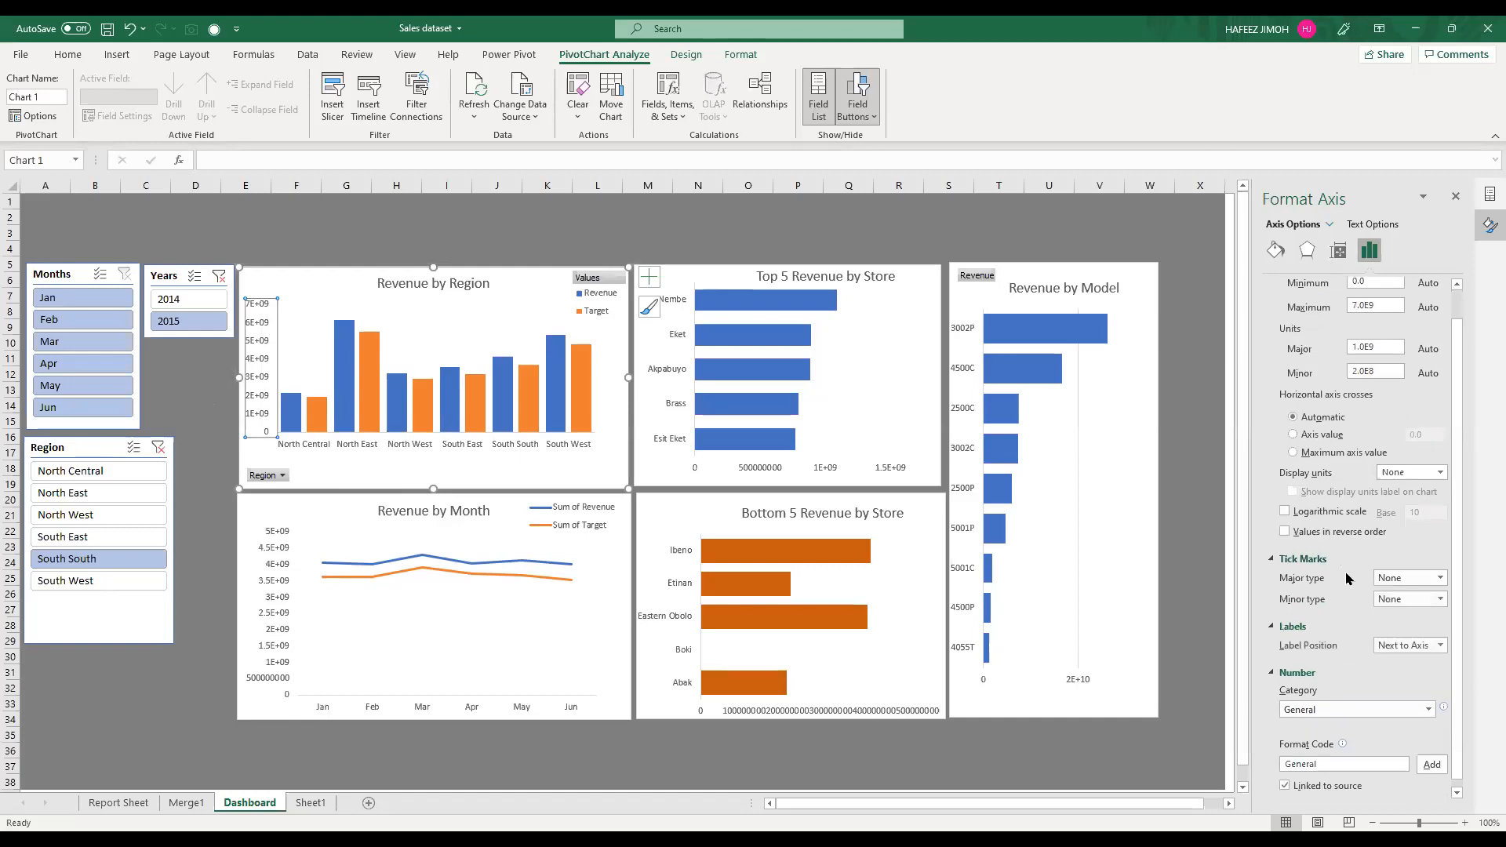
left_click(1378, 765)
key("BackSpace")
key("BackSpace")
key("BackSpace")
key("BackSpace")
key("BackSpace")
key("BackSpace")
key("BackSpace")
left_click(1410, 708)
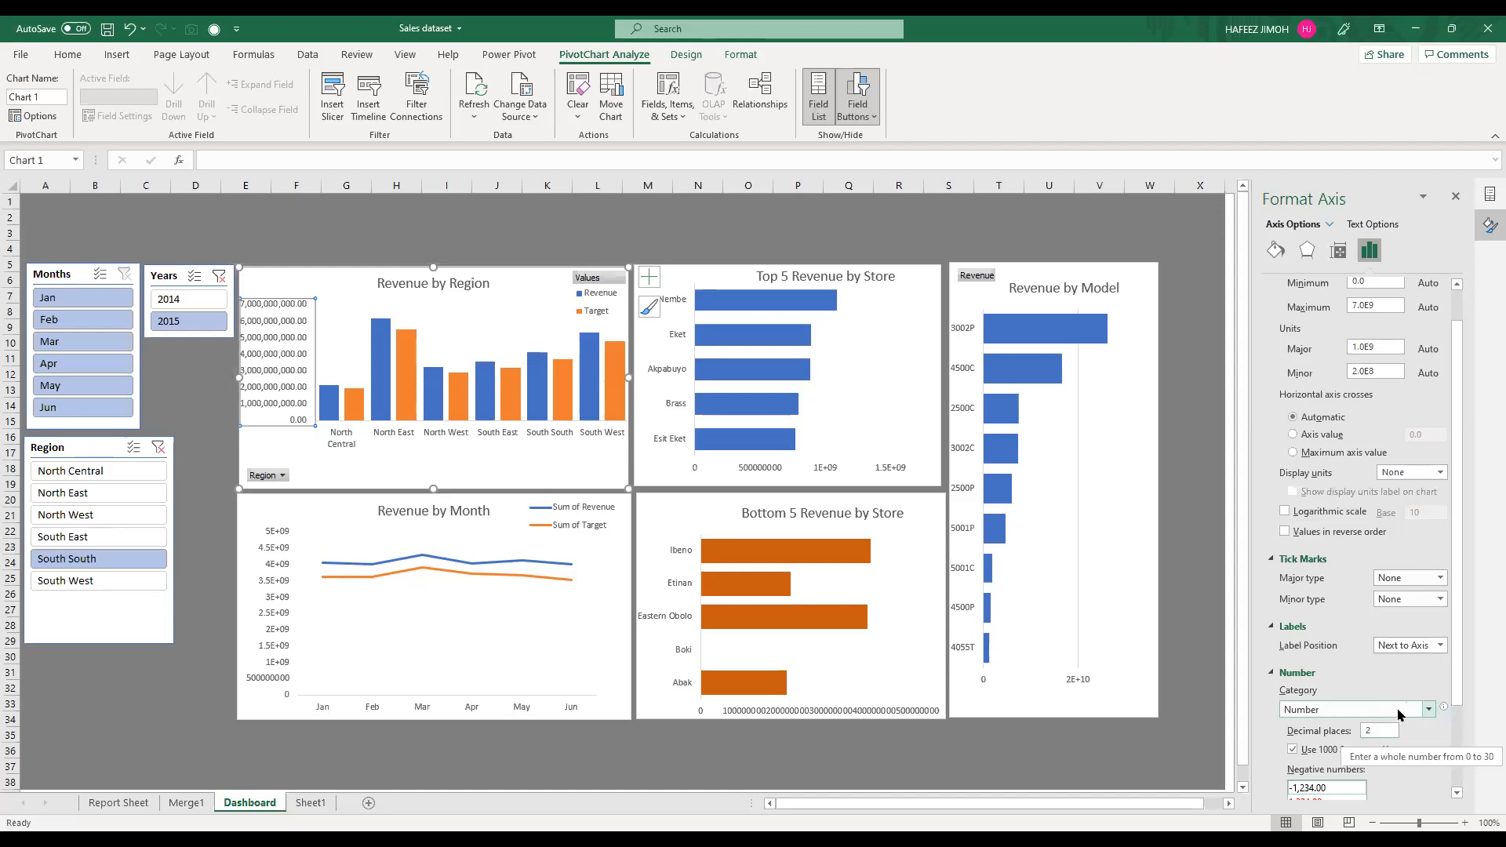
left_click(1396, 710)
left_click(1383, 731)
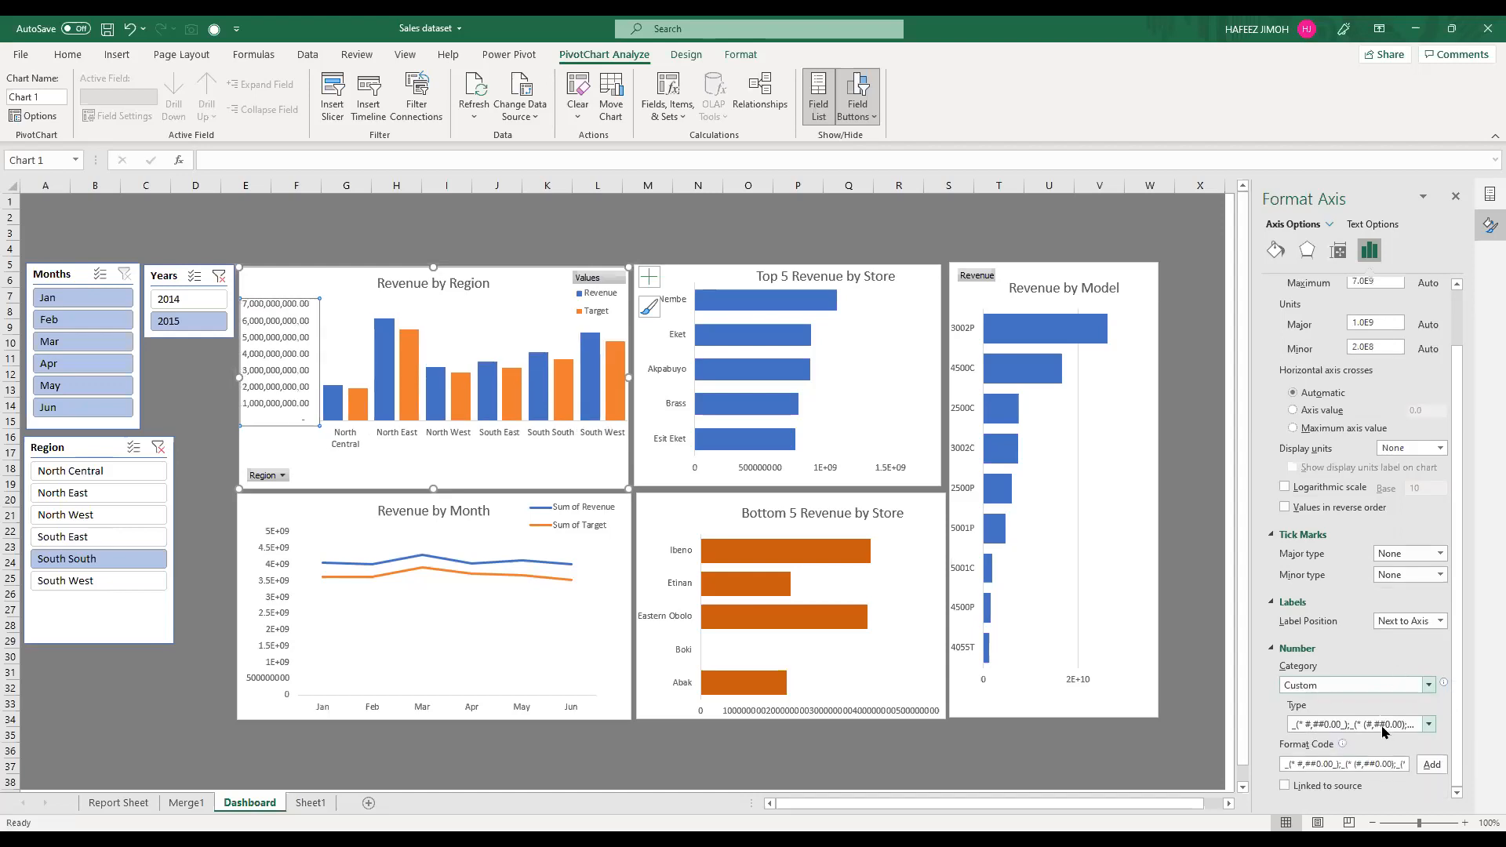
Step: Try to replace the vertical axis's custom format code with a #0.00 code carrying a "bn" suffix
double_click(1361, 762)
key("ctrl+a")
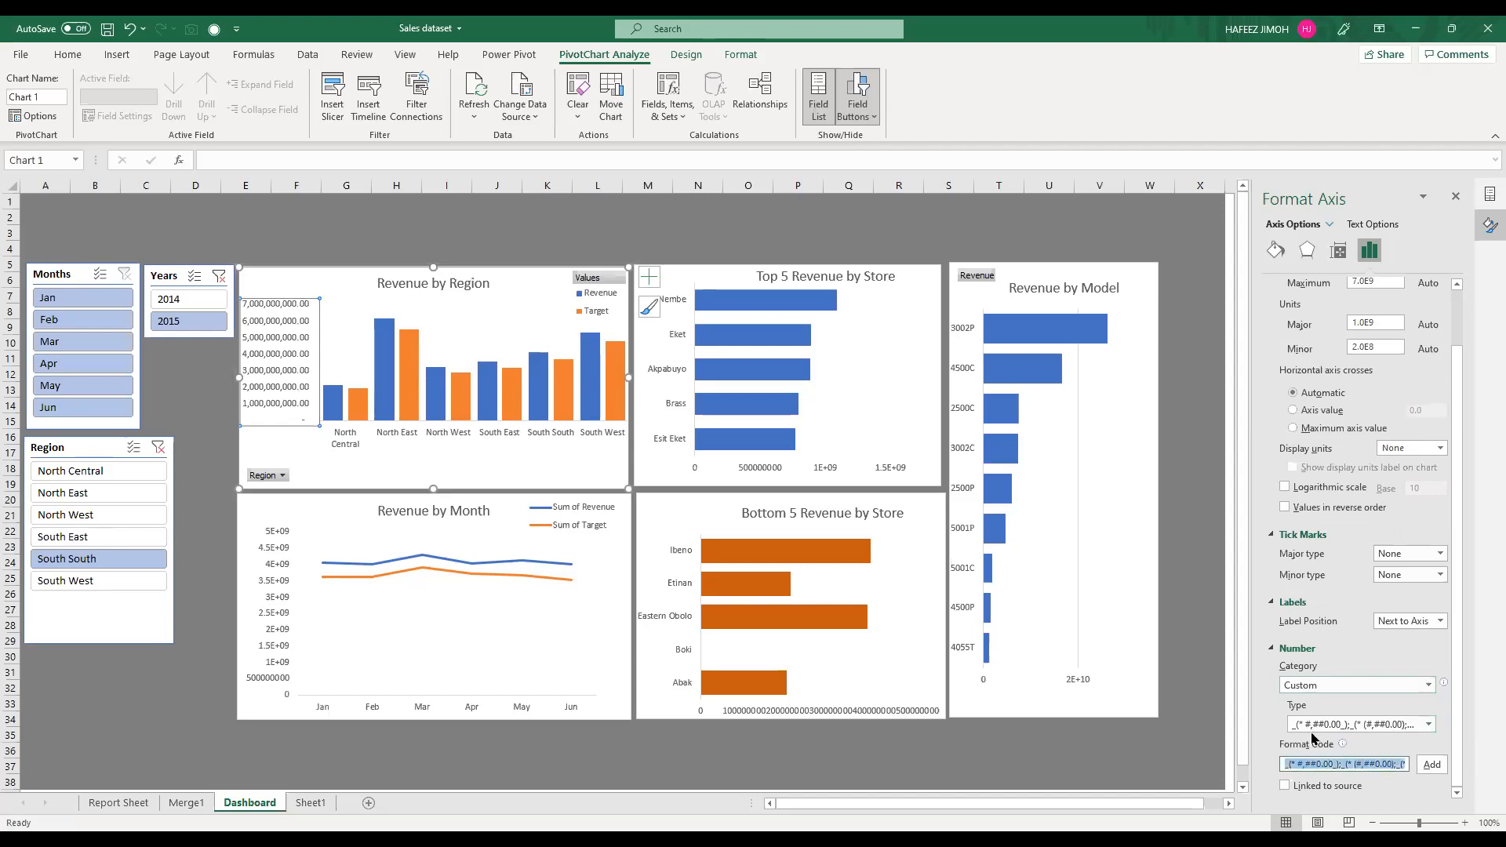
key("BackSpace")
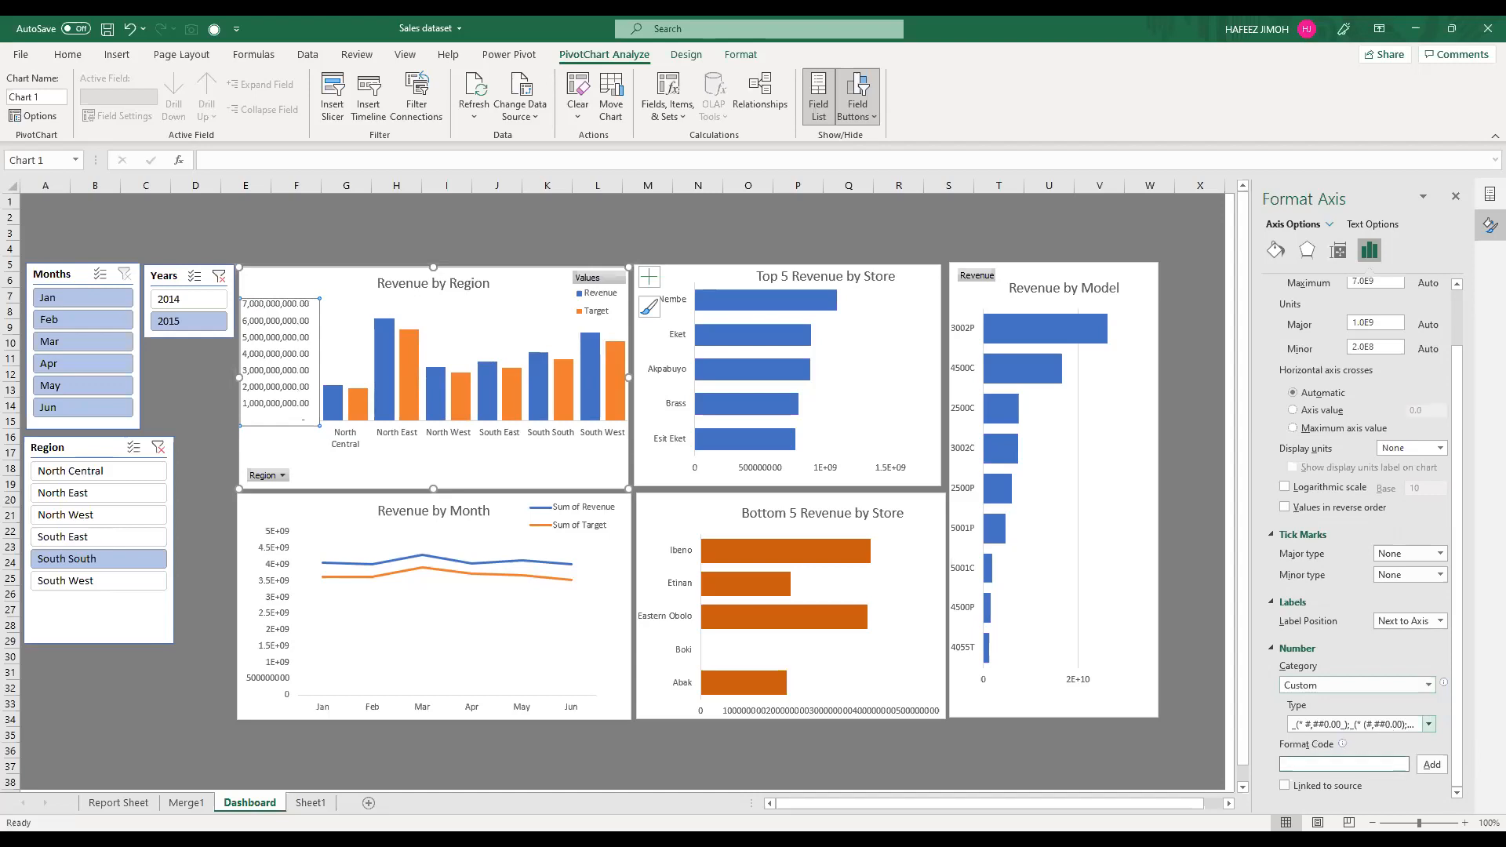
type("#0.00")
type("\"bn")
left_click(1432, 764)
left_click_drag(275, 350, 294, 353)
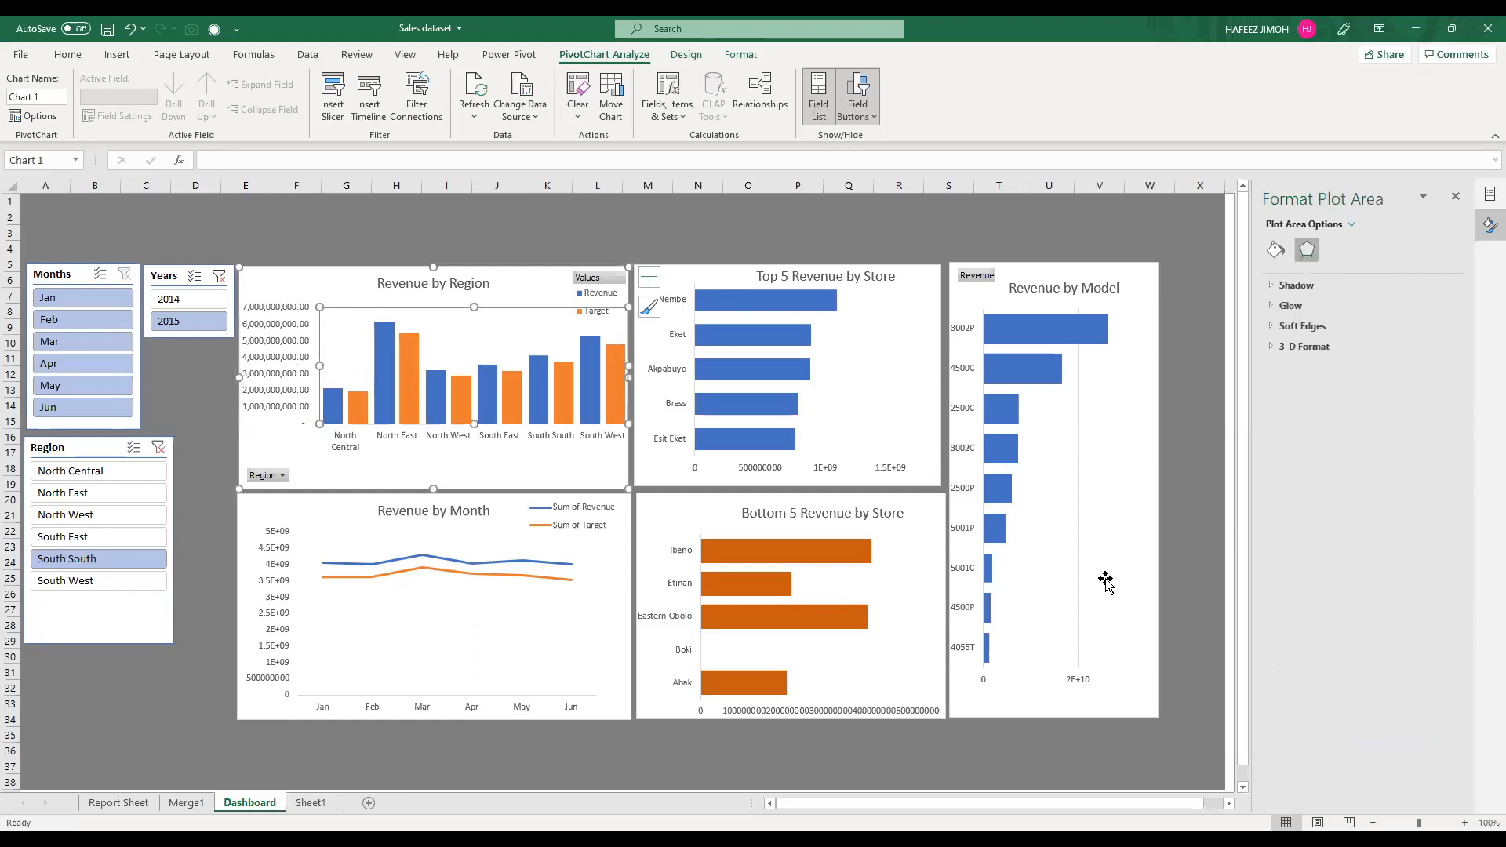
Step: Set the Revenue by Region vertical axis to display units of Billions and the Number format with 0 decimal places
left_click(298, 359)
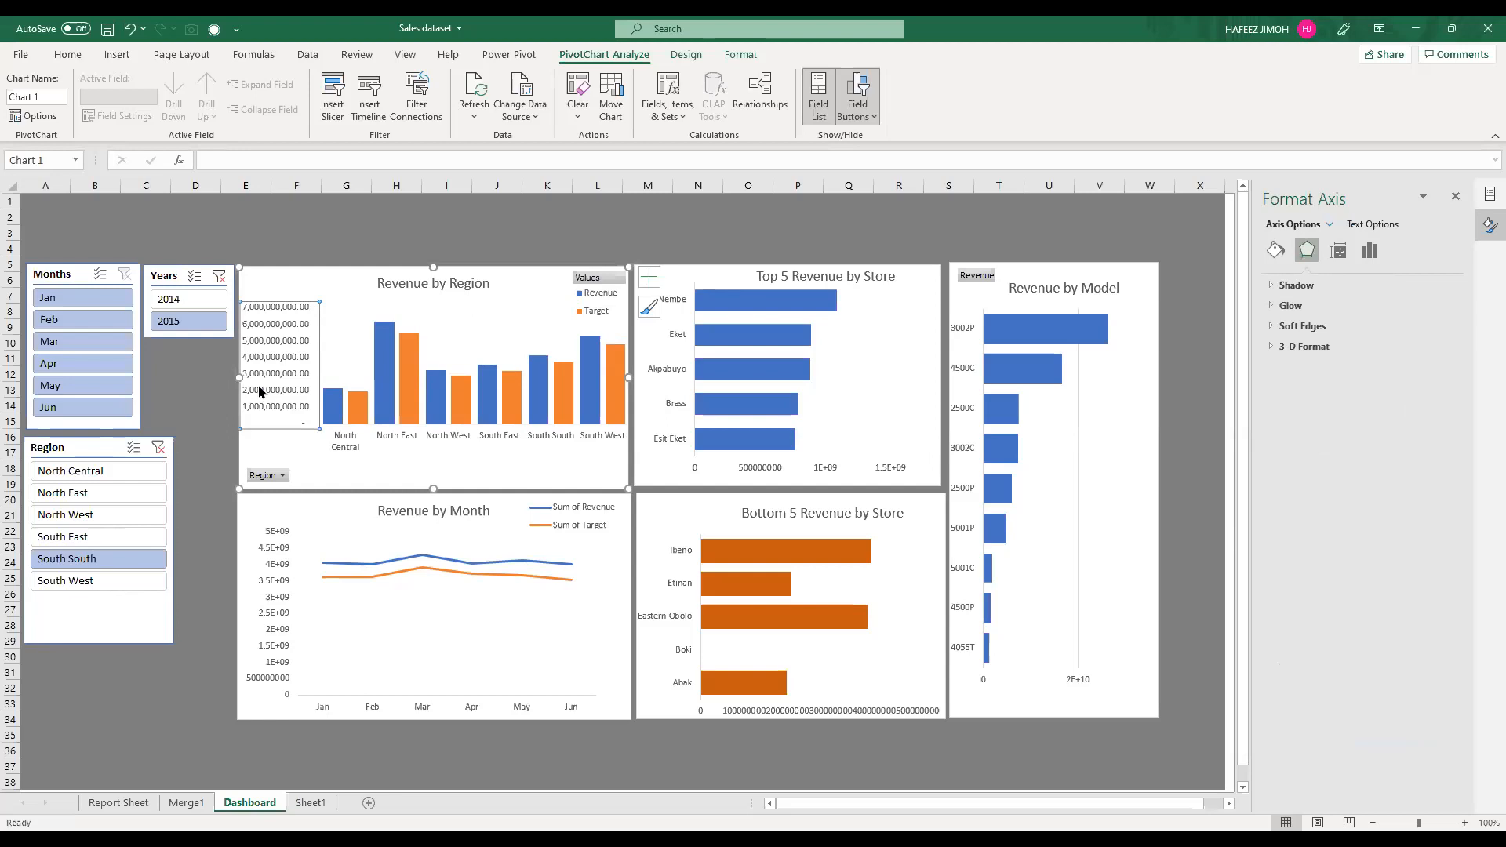
right_click(260, 392)
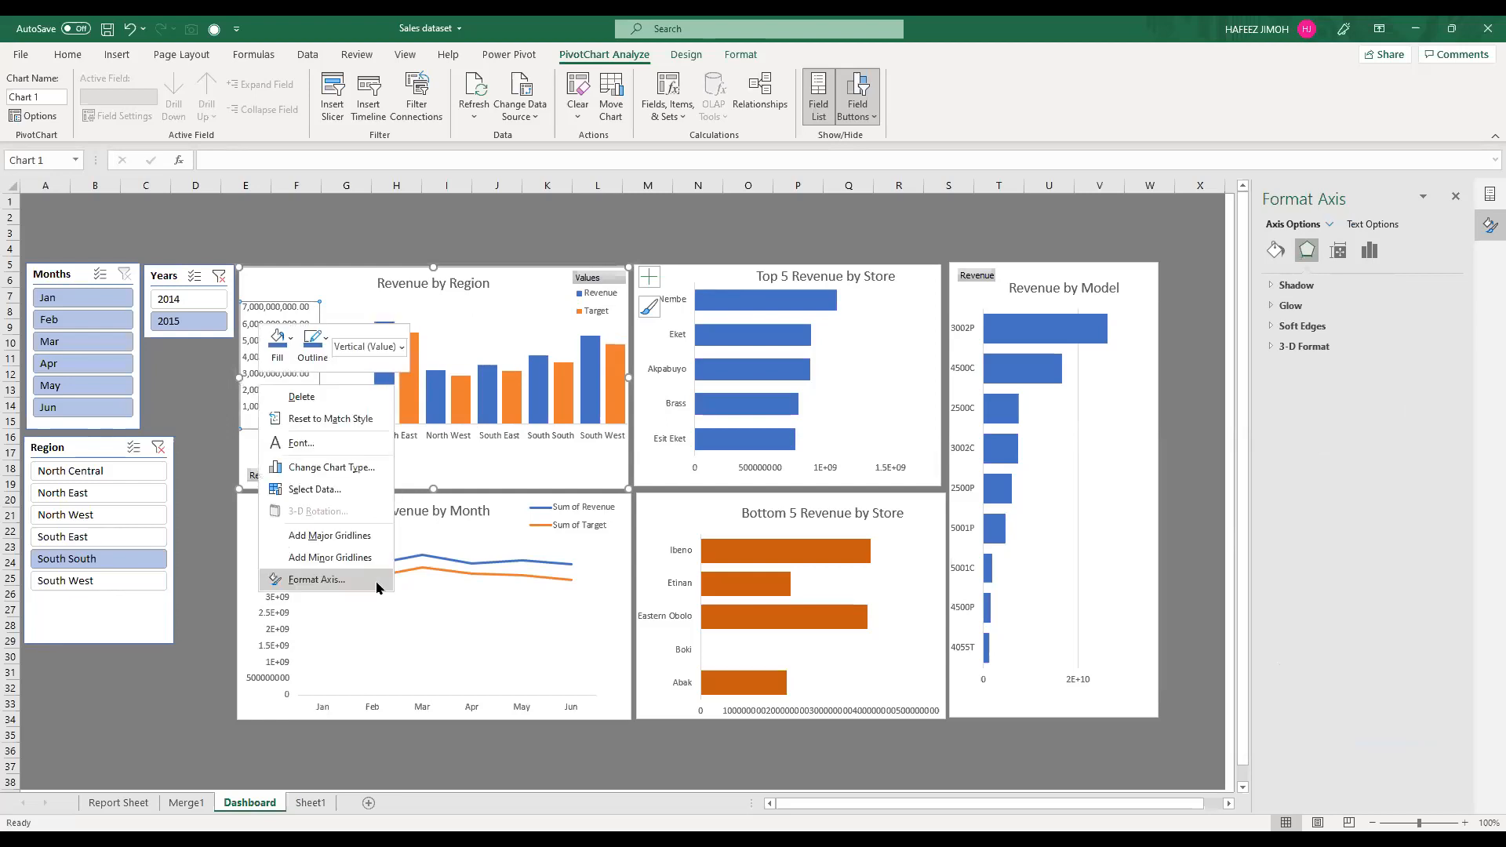
left_click(316, 579)
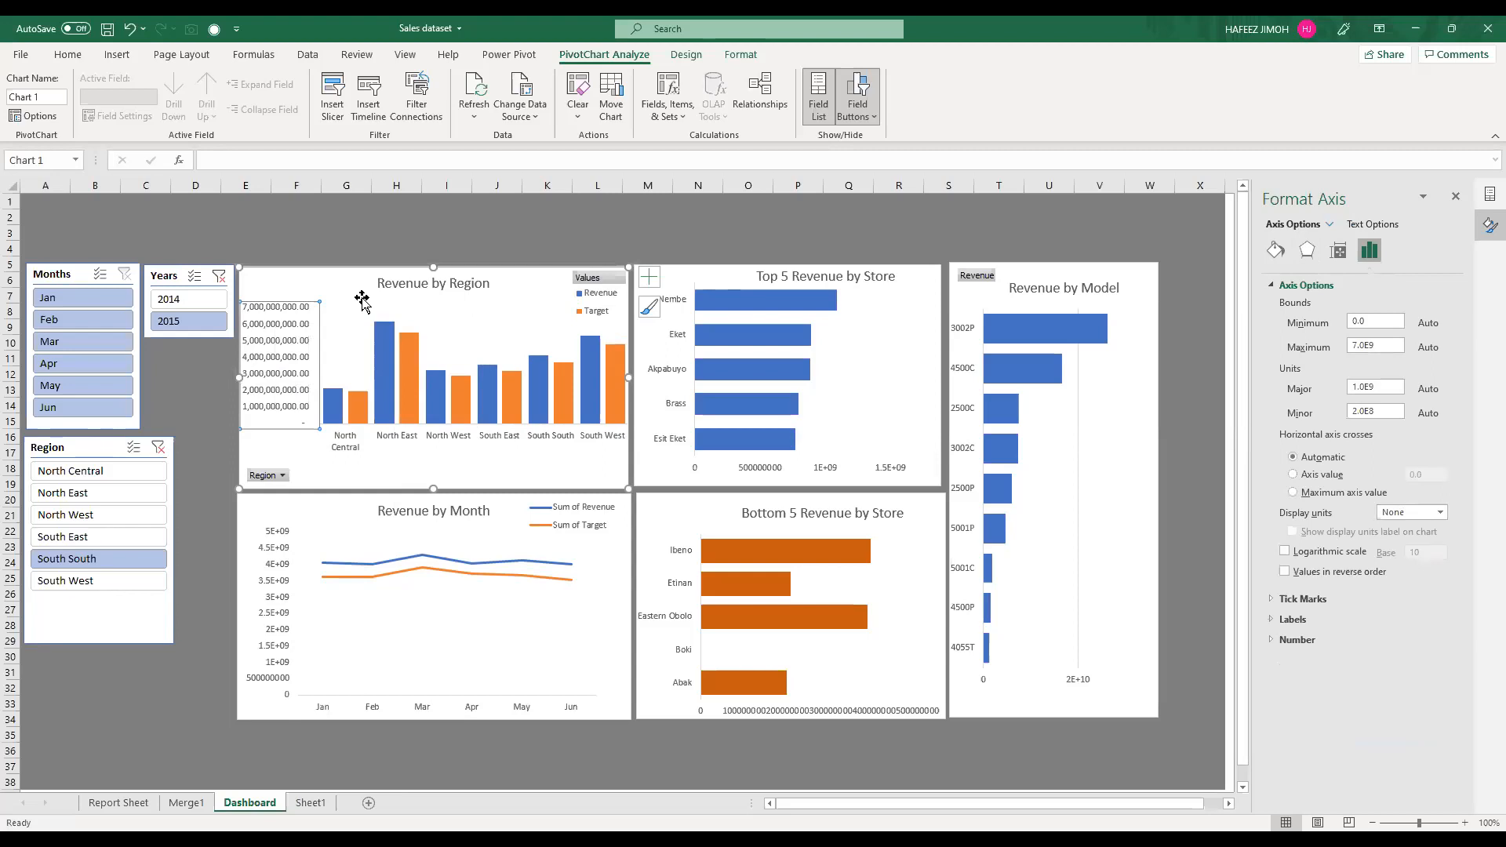
right_click(273, 339)
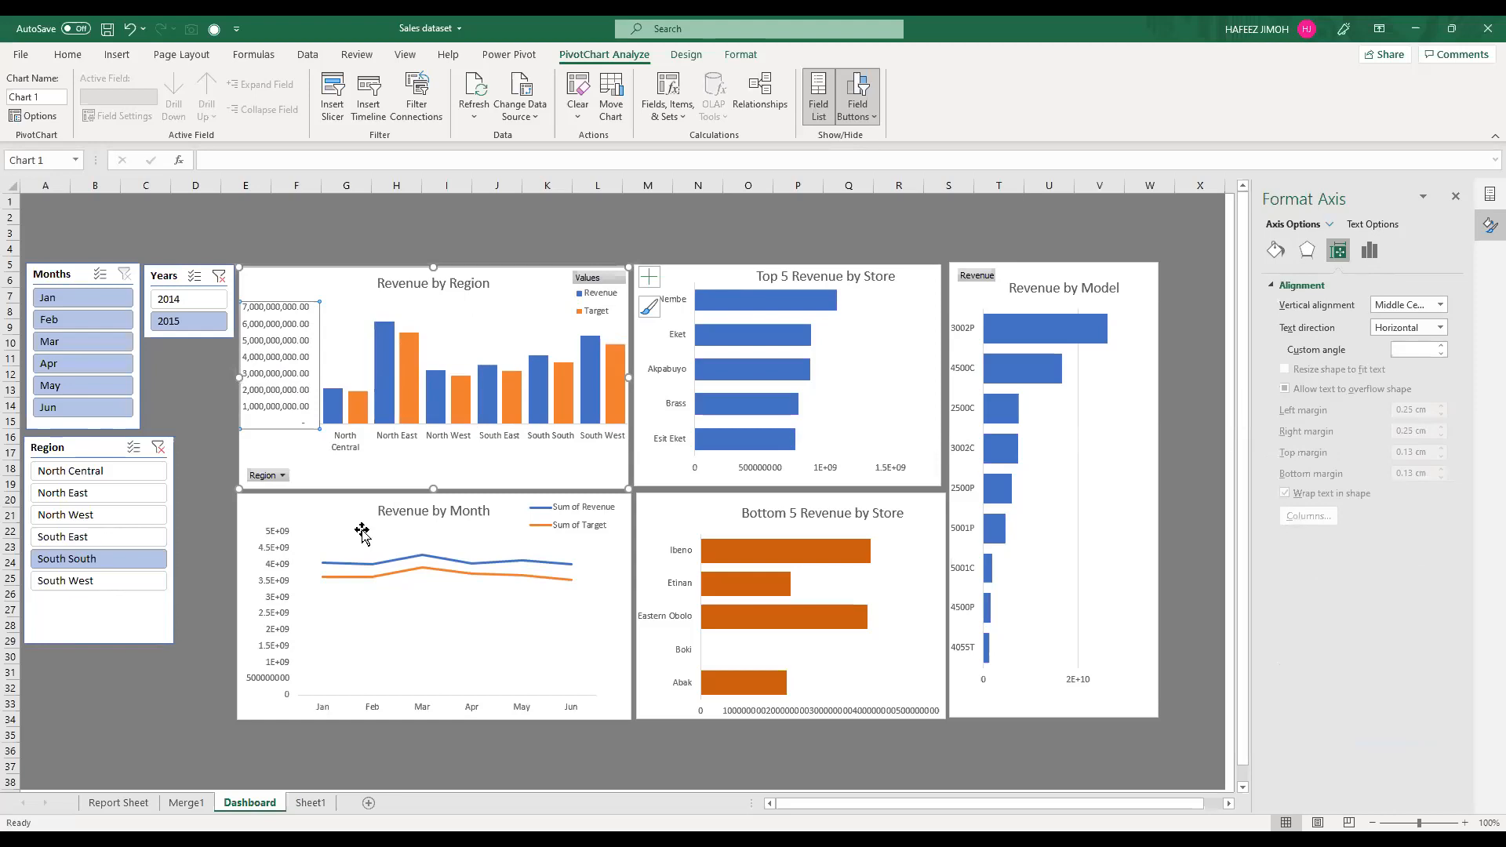
left_click(1370, 250)
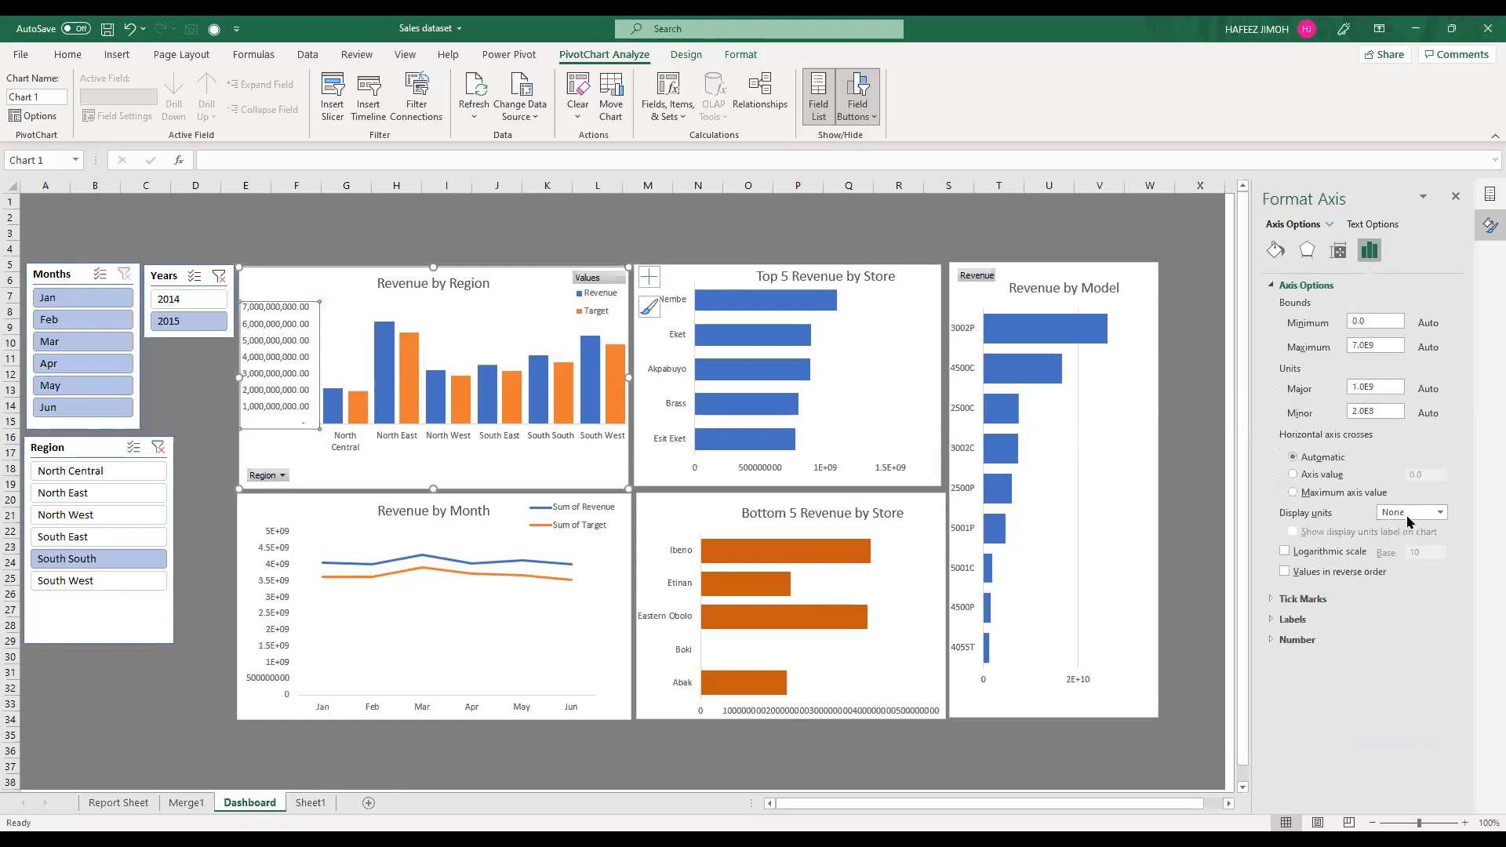
left_click(1443, 516)
left_click(1443, 516)
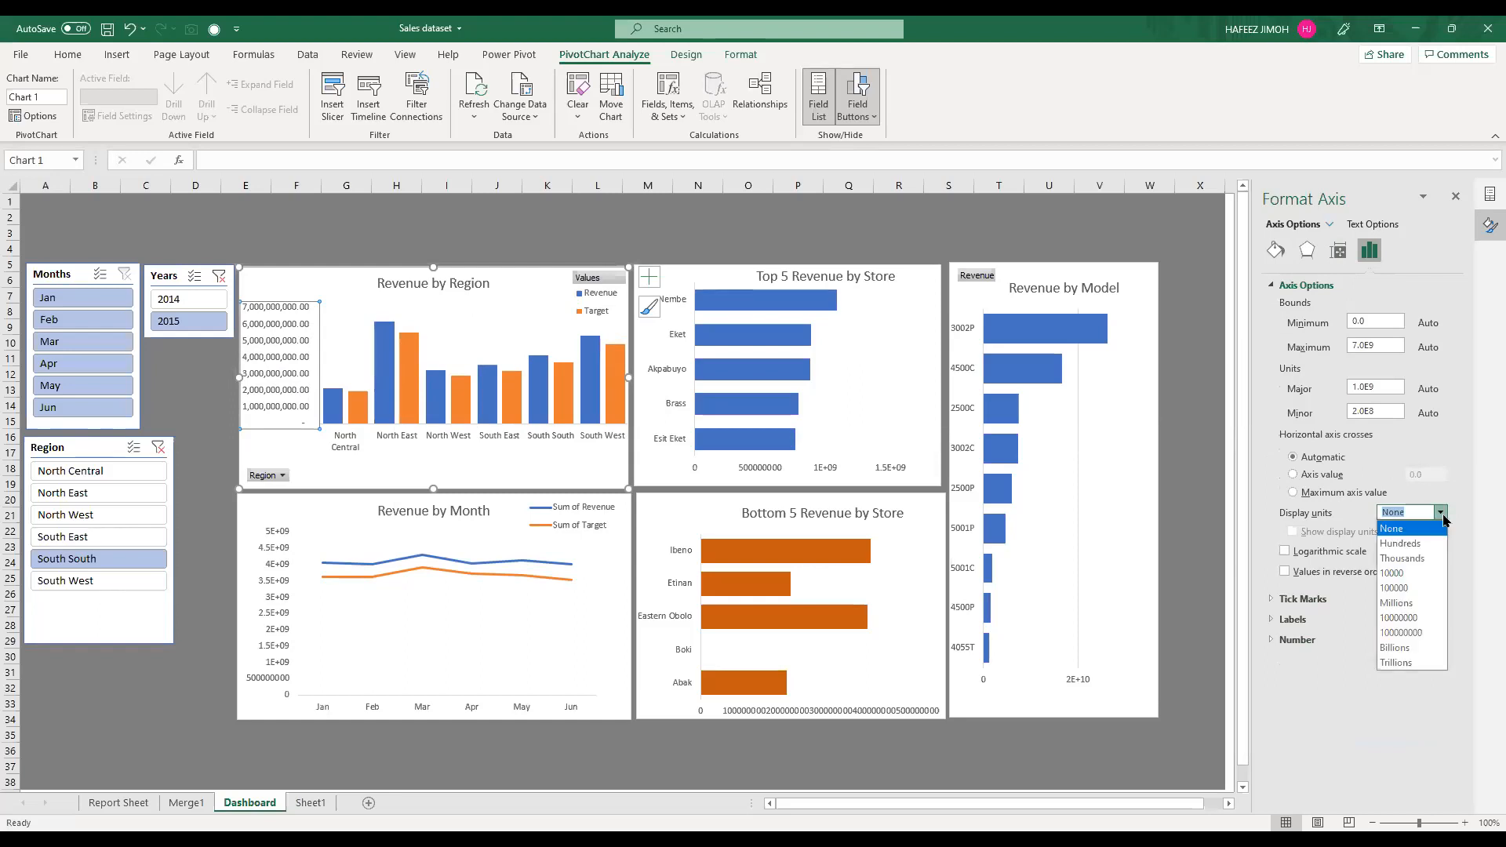
left_click(1393, 648)
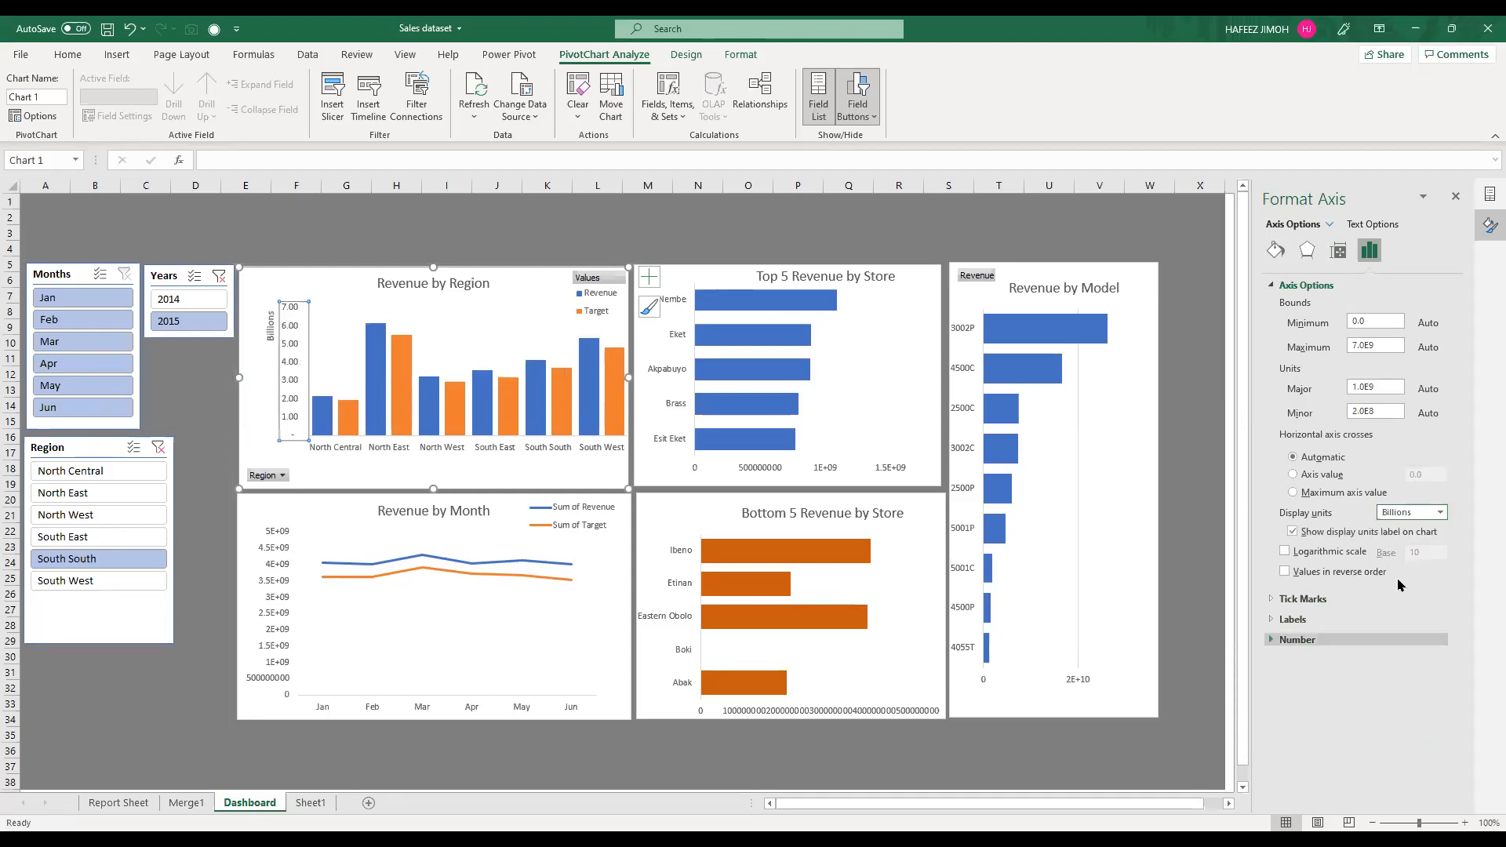
left_click(1333, 641)
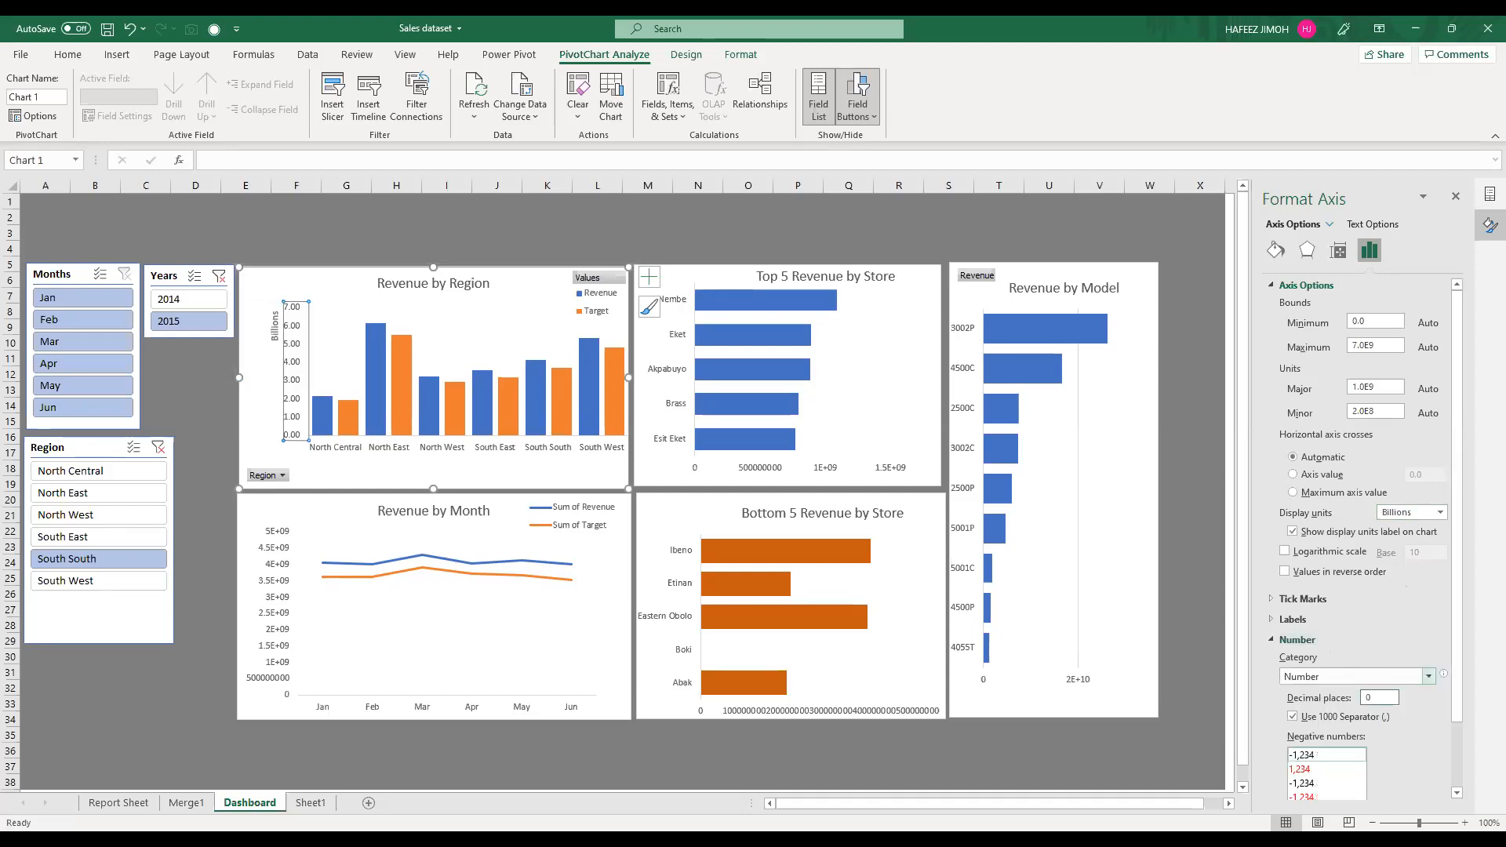
Step: Move the Billions label to the outer side of the Revenue by Region vertical axis, near its midpoint
left_click(286, 321)
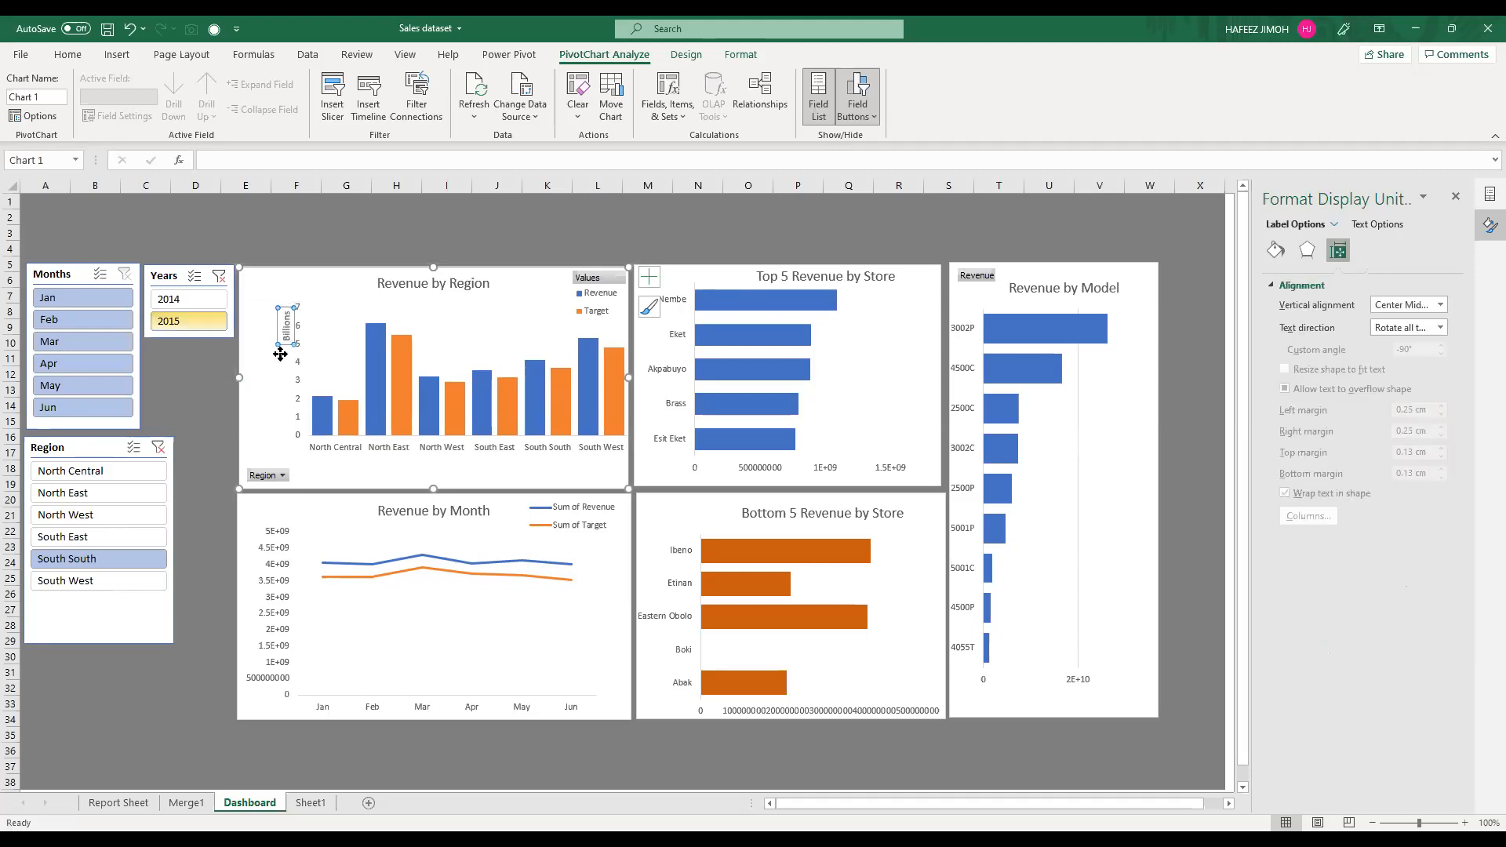
left_click_drag(280, 354, 280, 367)
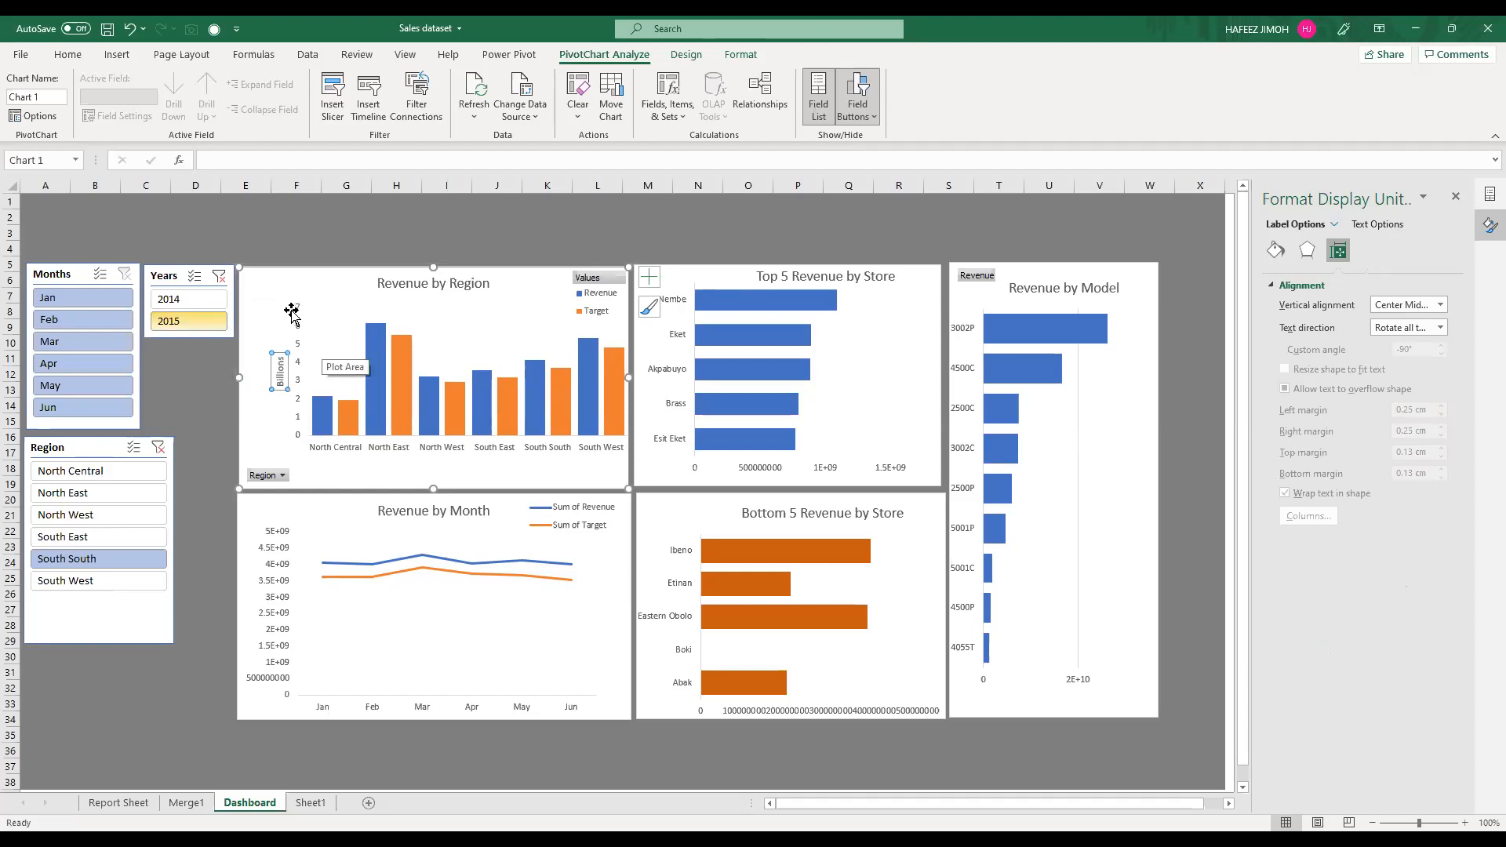
left_click(278, 345)
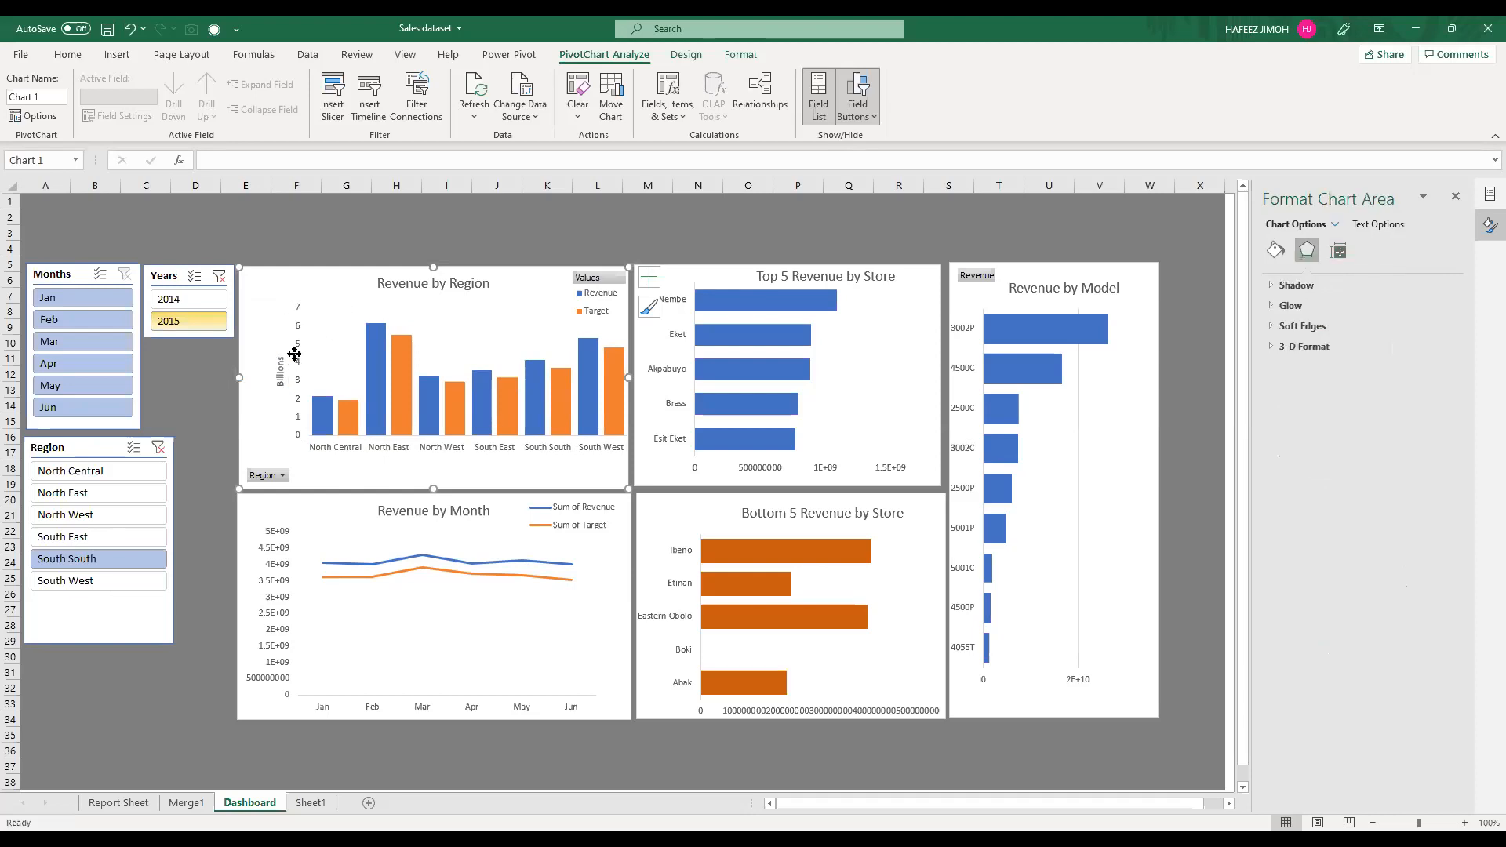
Step: Set the display units of the Revenue by Month chart's vertical axis to Billions
left_click(275, 599)
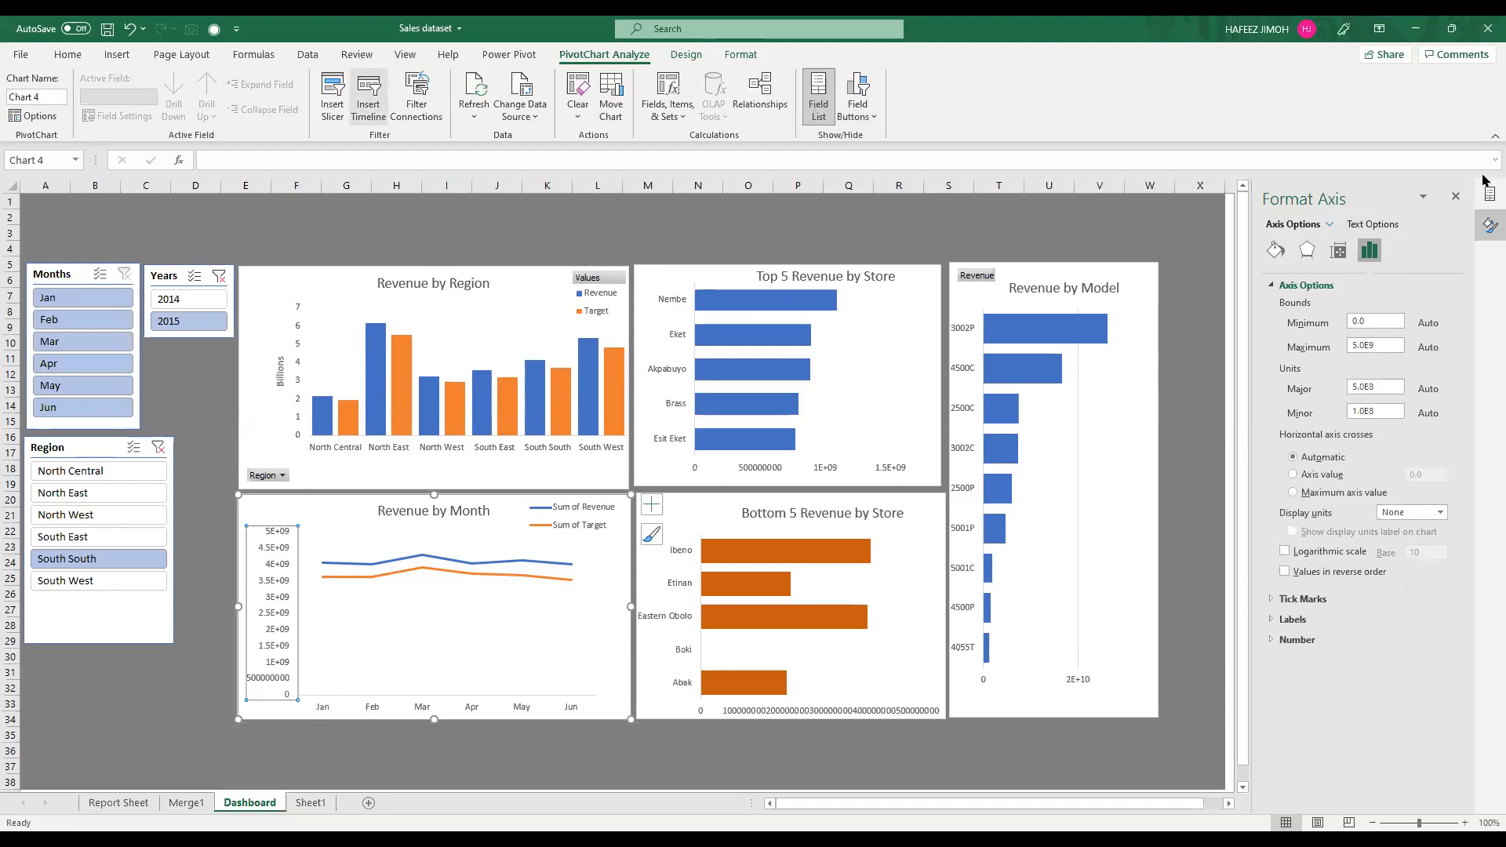
double_click(266, 539)
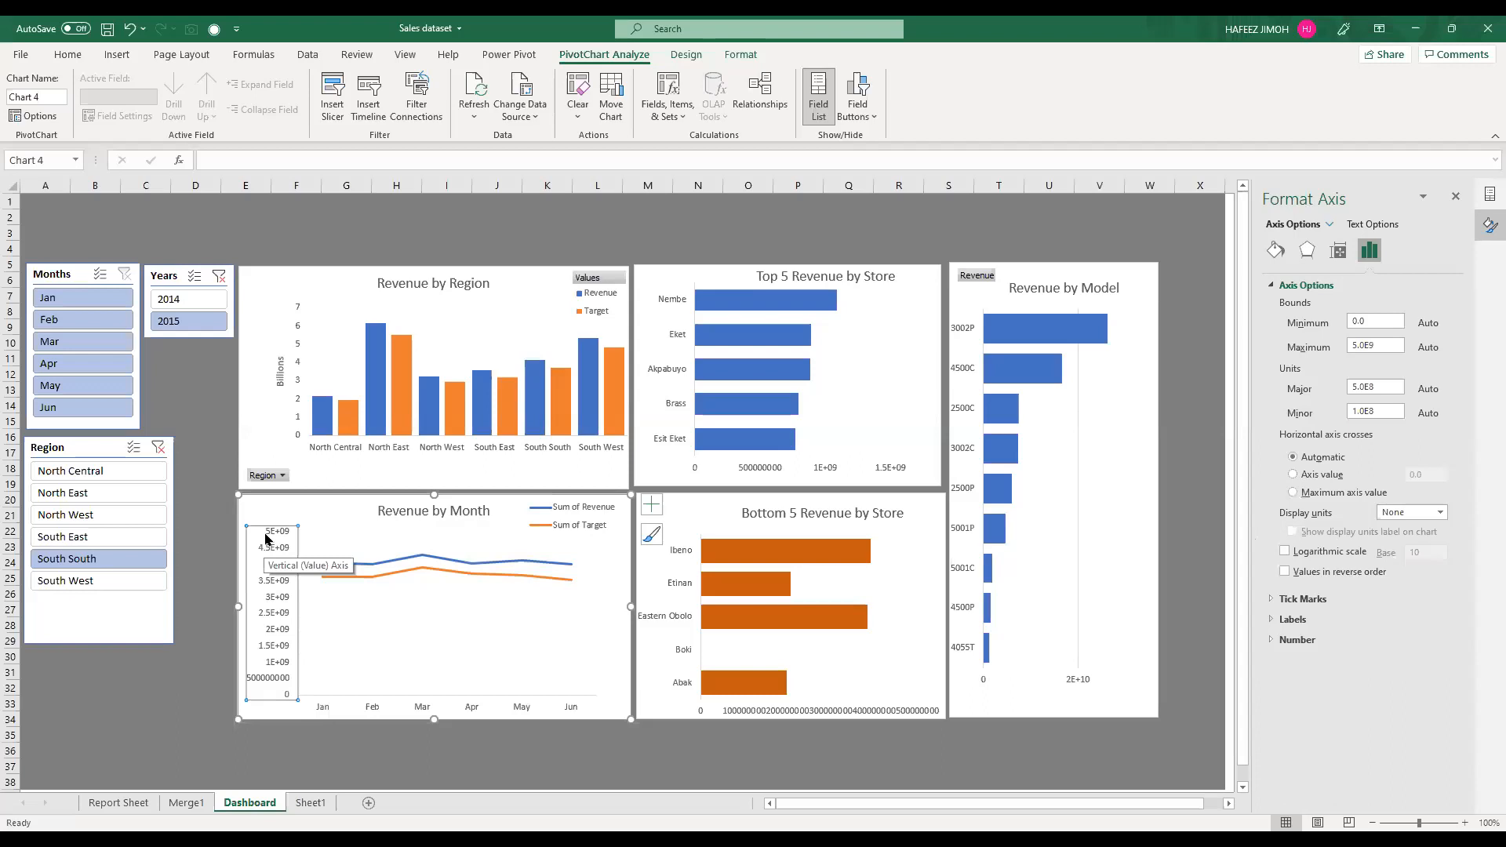
right_click(265, 535)
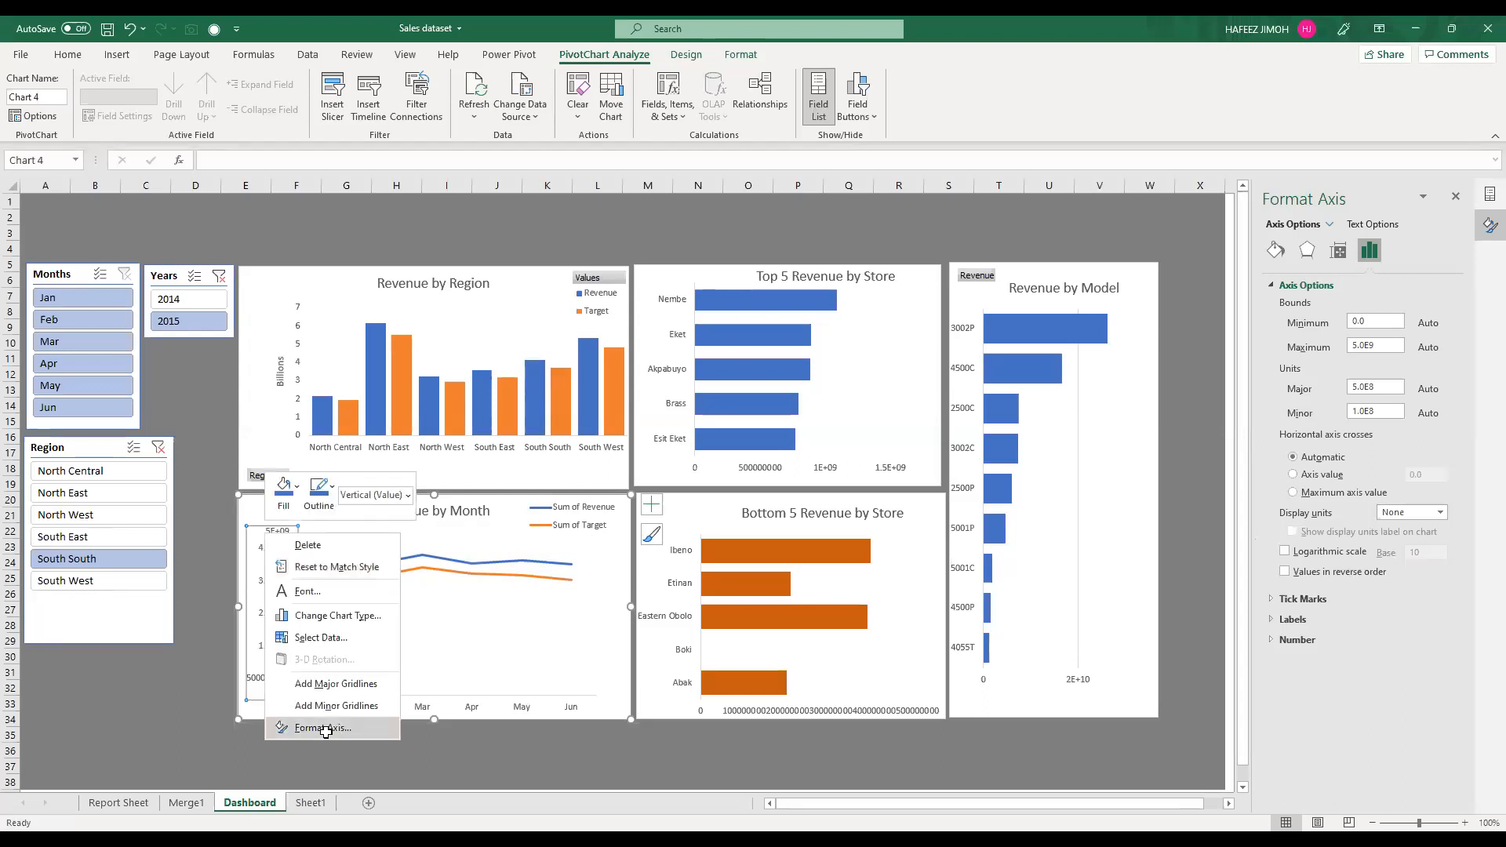
left_click(1344, 196)
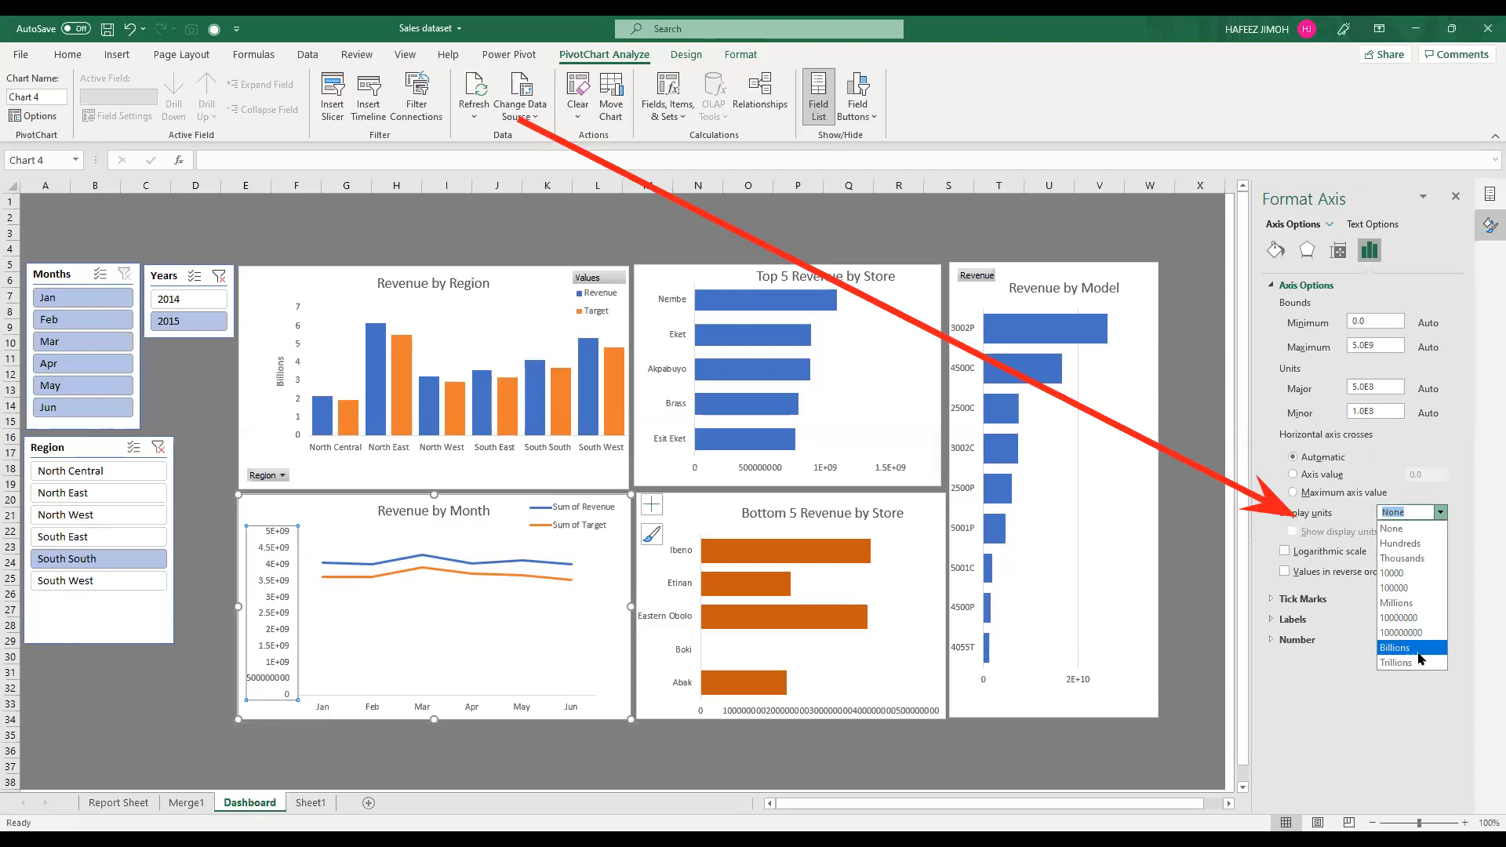
left_click(1404, 647)
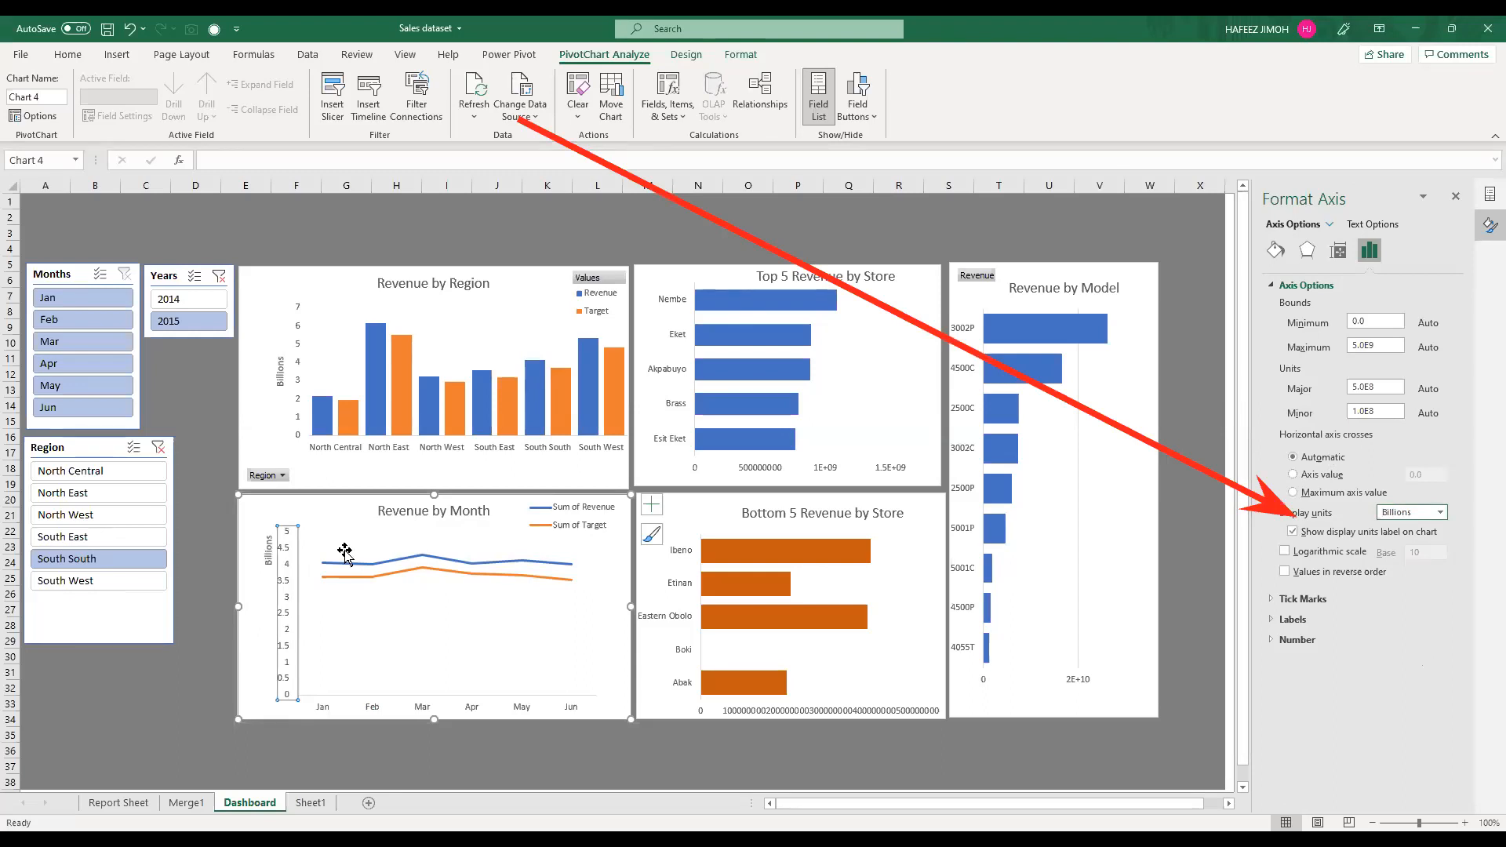
Step: Add gridlines to the Revenue by Month chart
left_click(651, 506)
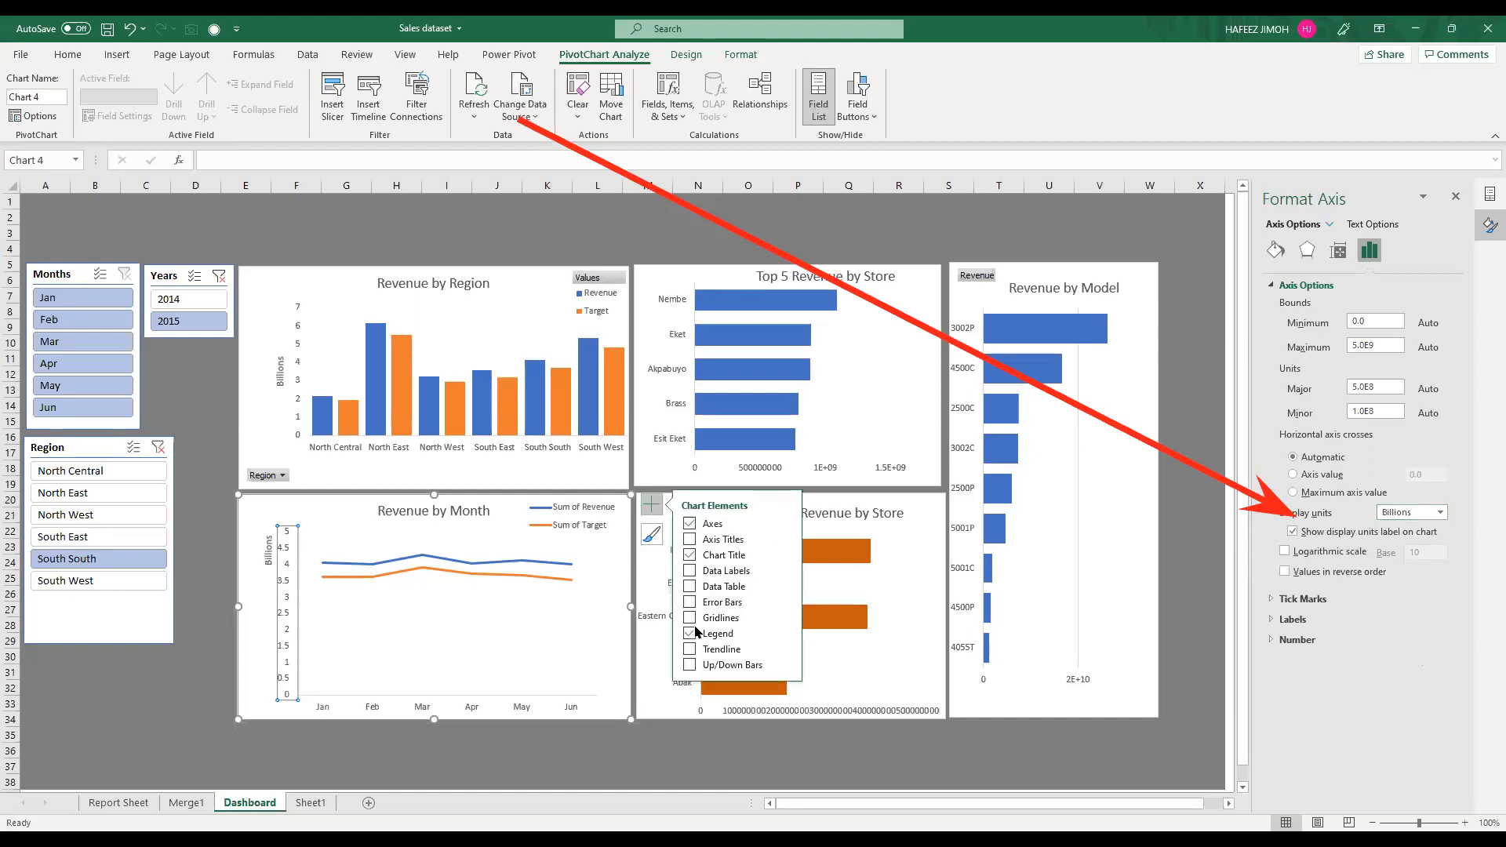
left_click(690, 618)
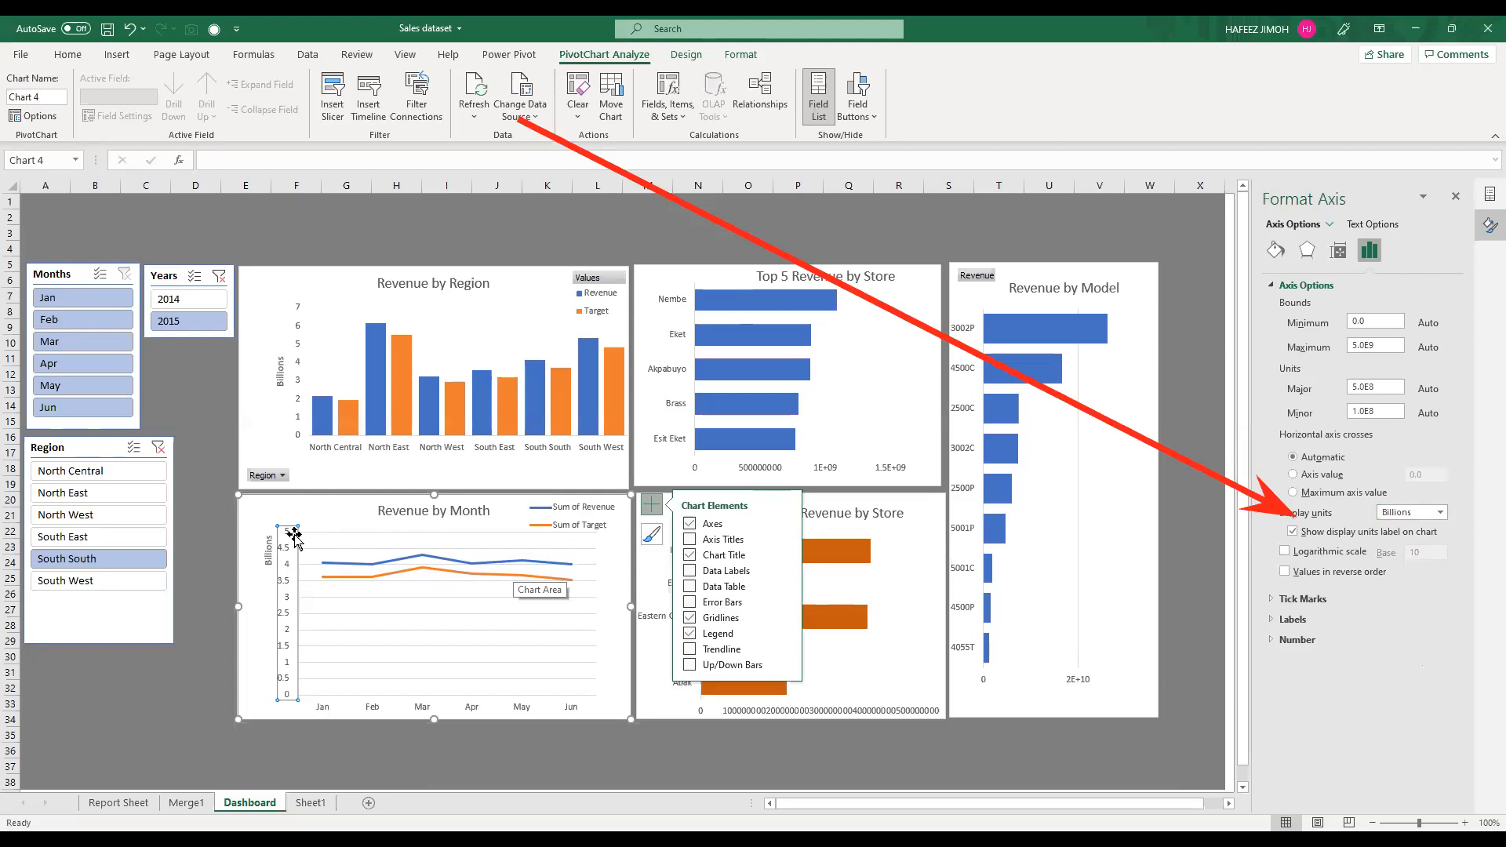
key("Escape")
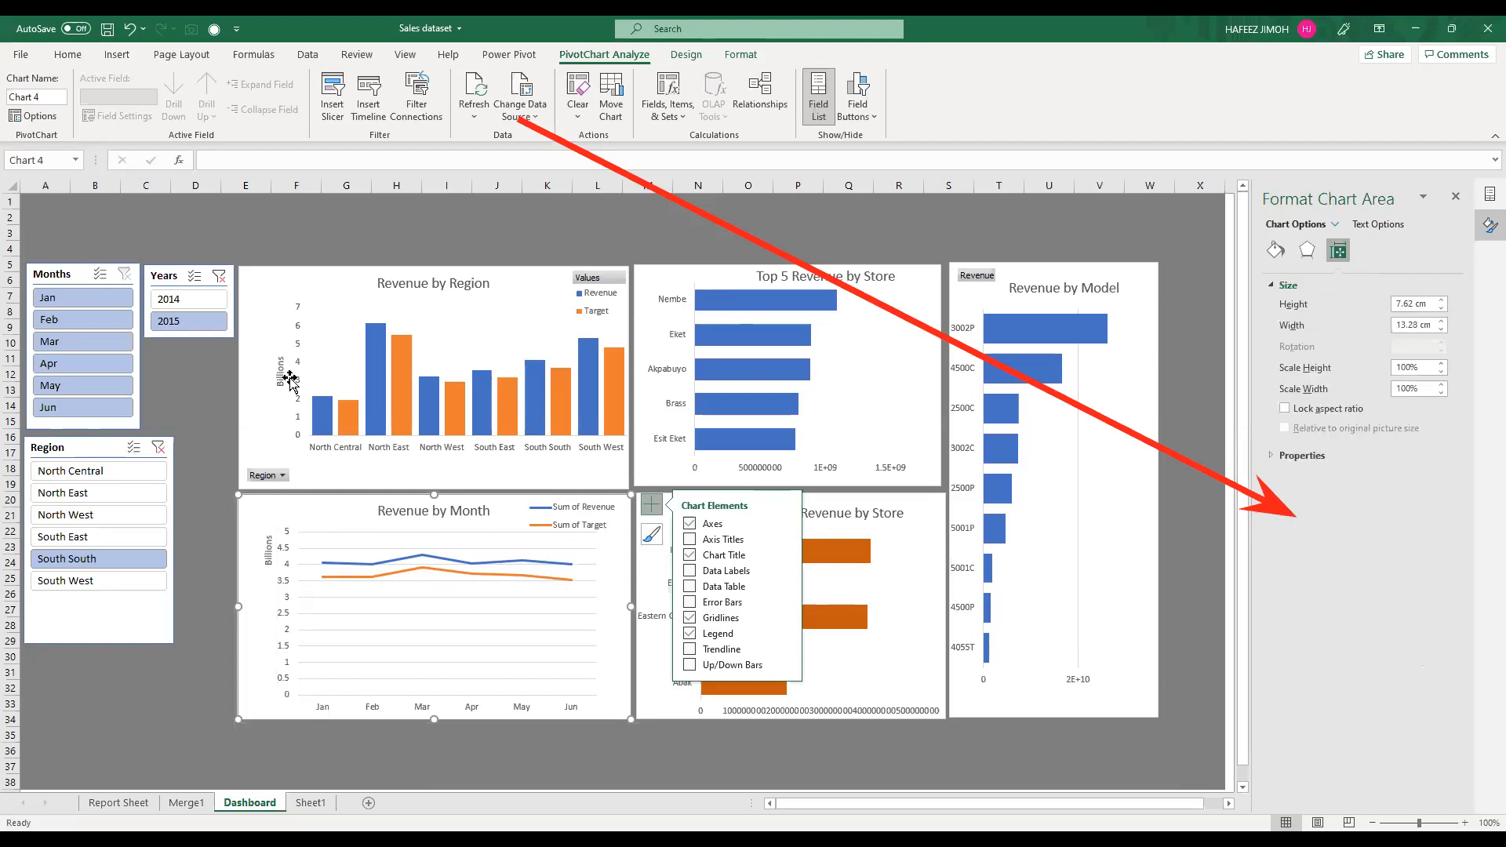
Step: Widen the Revenue by Region chart's plot area outward on its vertical axis side
left_click(290, 314)
left_click(296, 320)
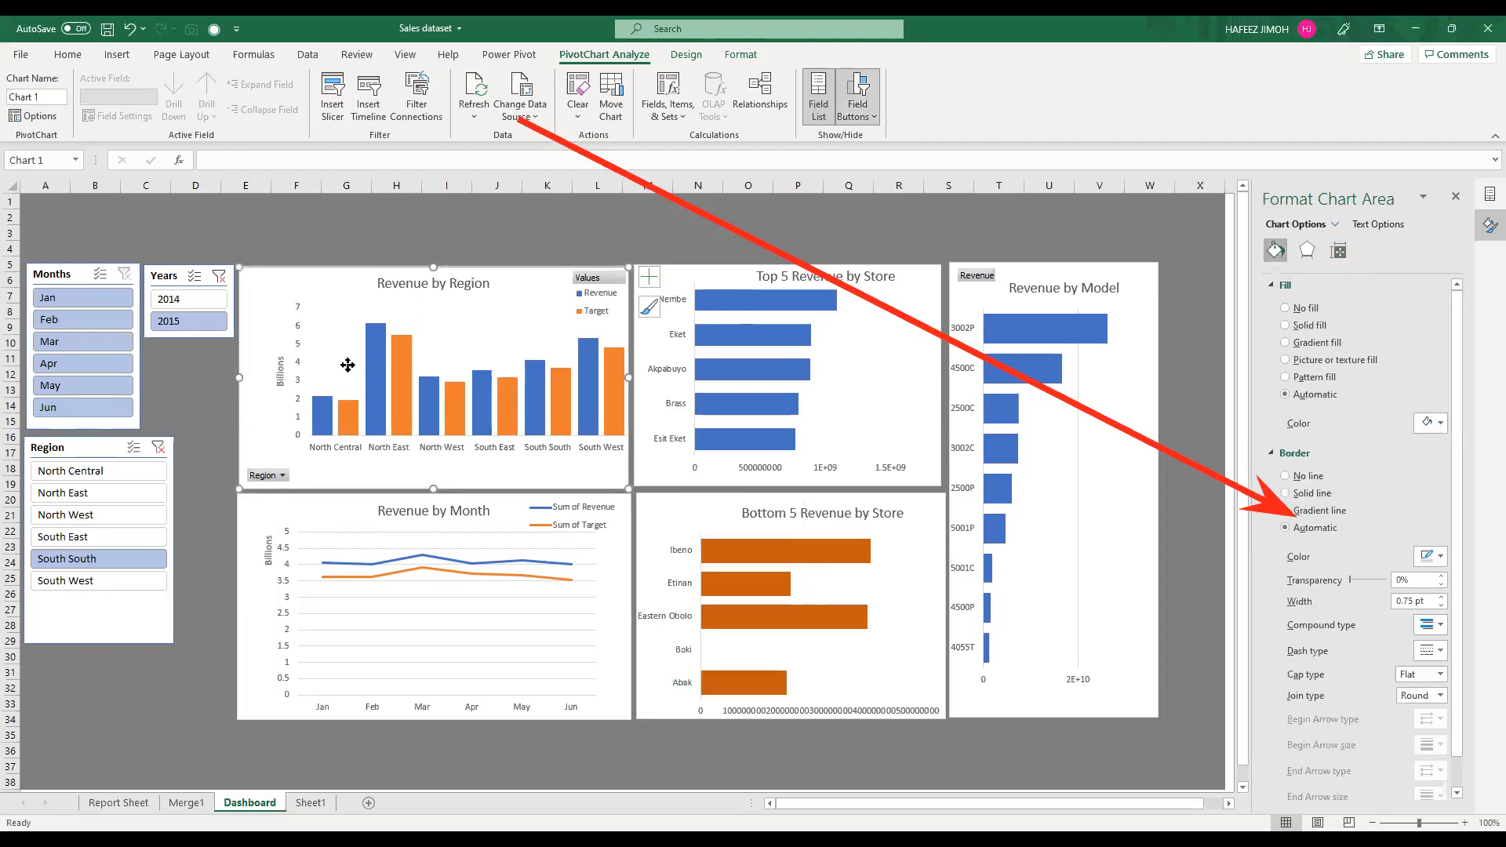
left_click(305, 375)
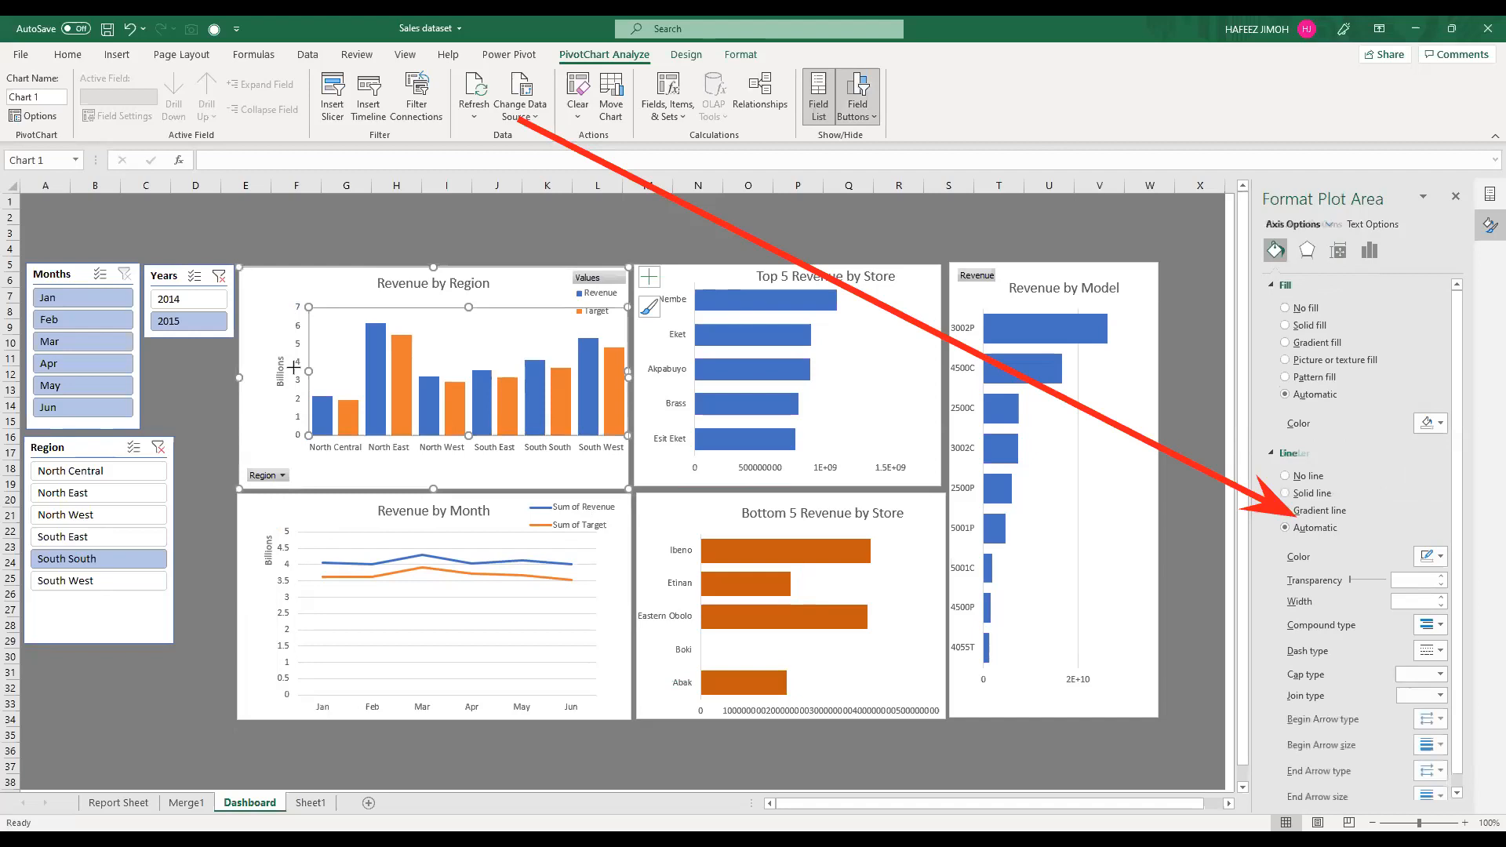
left_click_drag(281, 366, 279, 367)
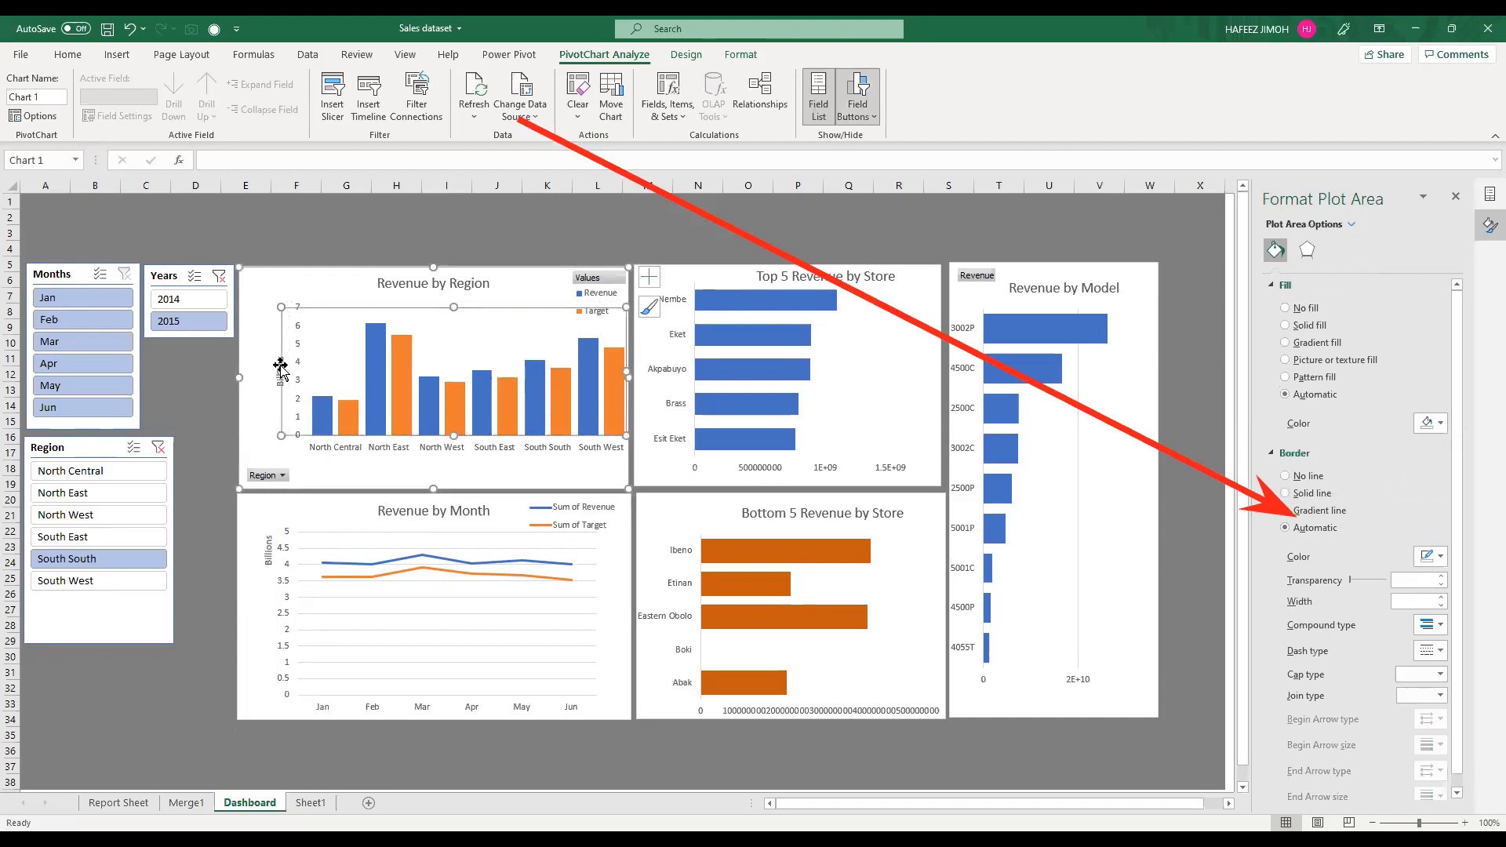
left_click(271, 361)
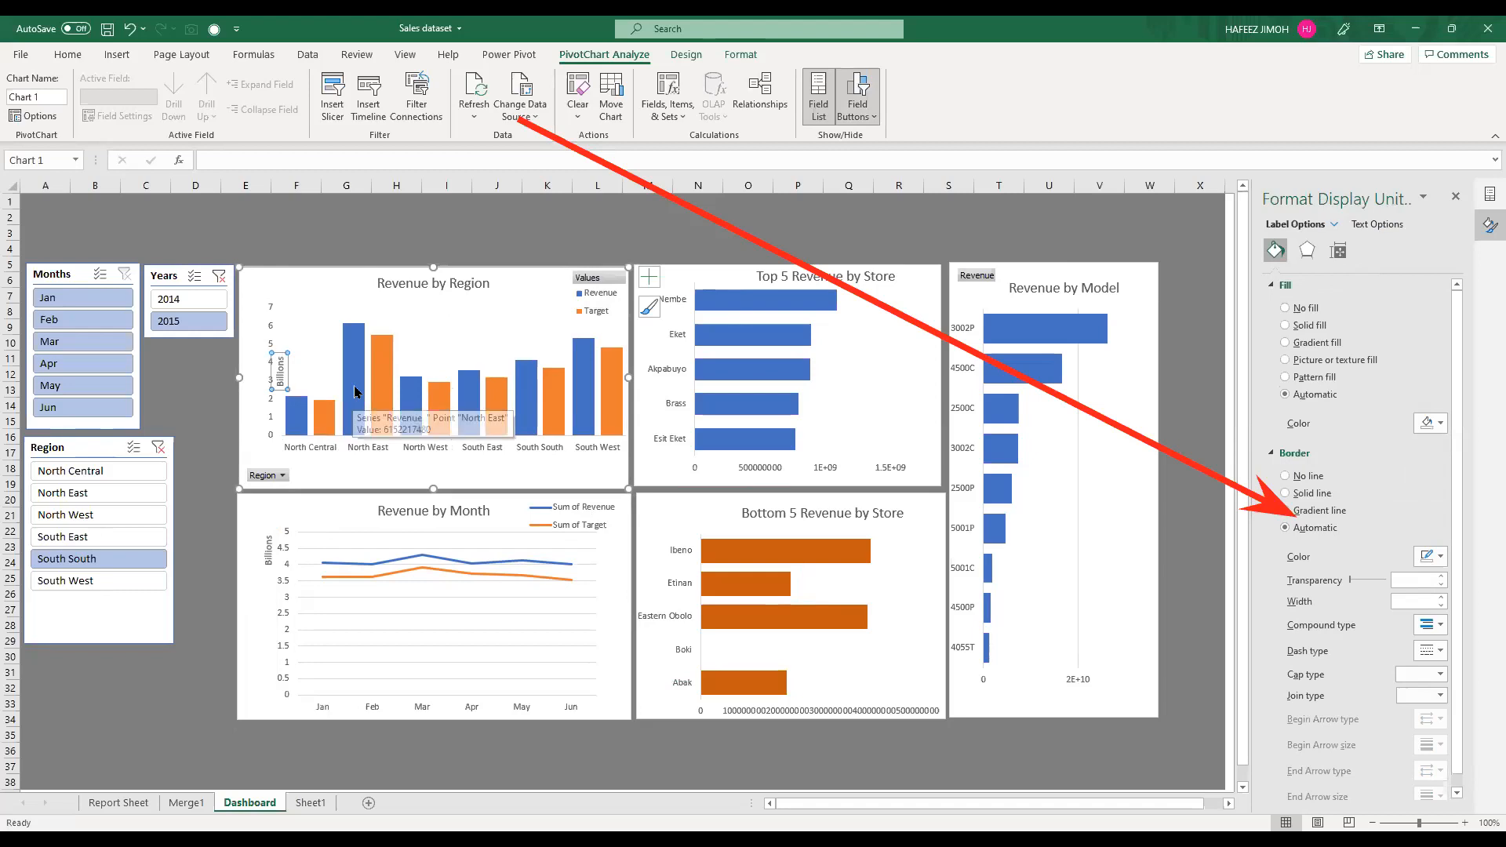
Step: Widen the plot area of the Revenue by Month chart on both sides to fill the chart's width
left_click(302, 559)
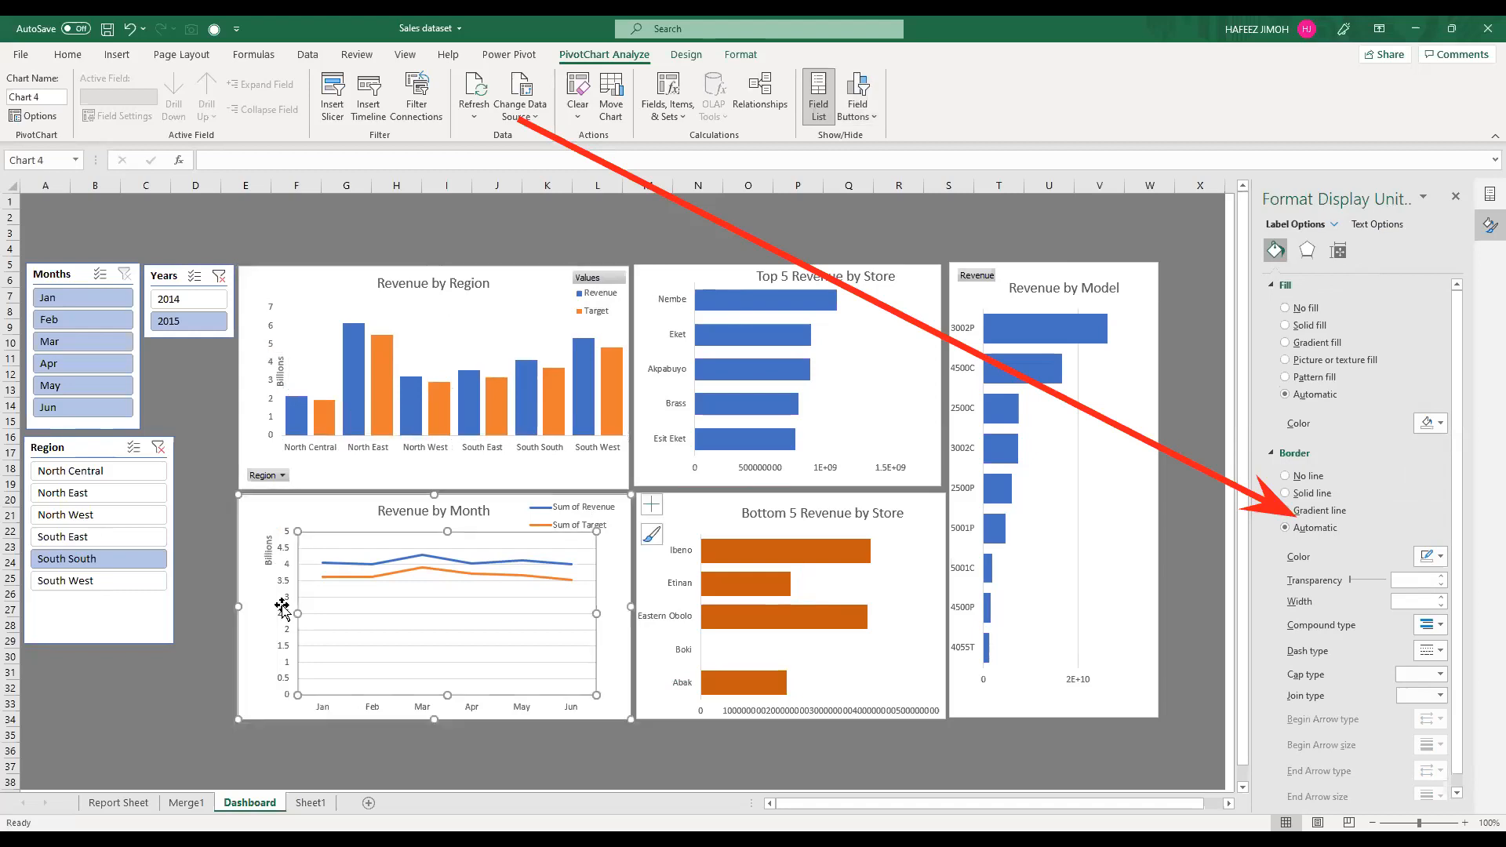
left_click_drag(297, 612, 275, 595)
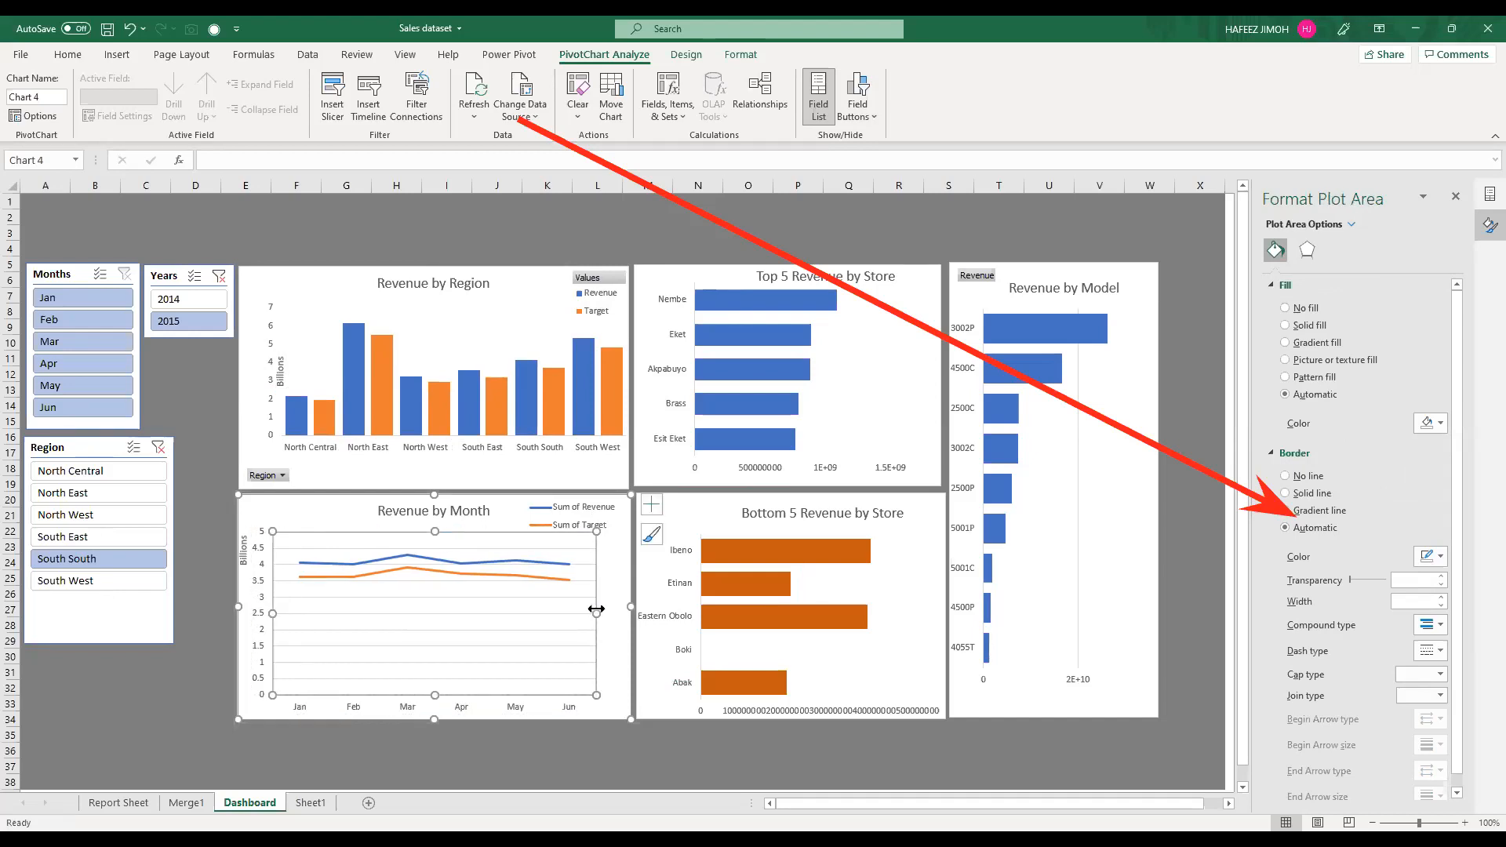
left_click_drag(608, 612, 613, 617)
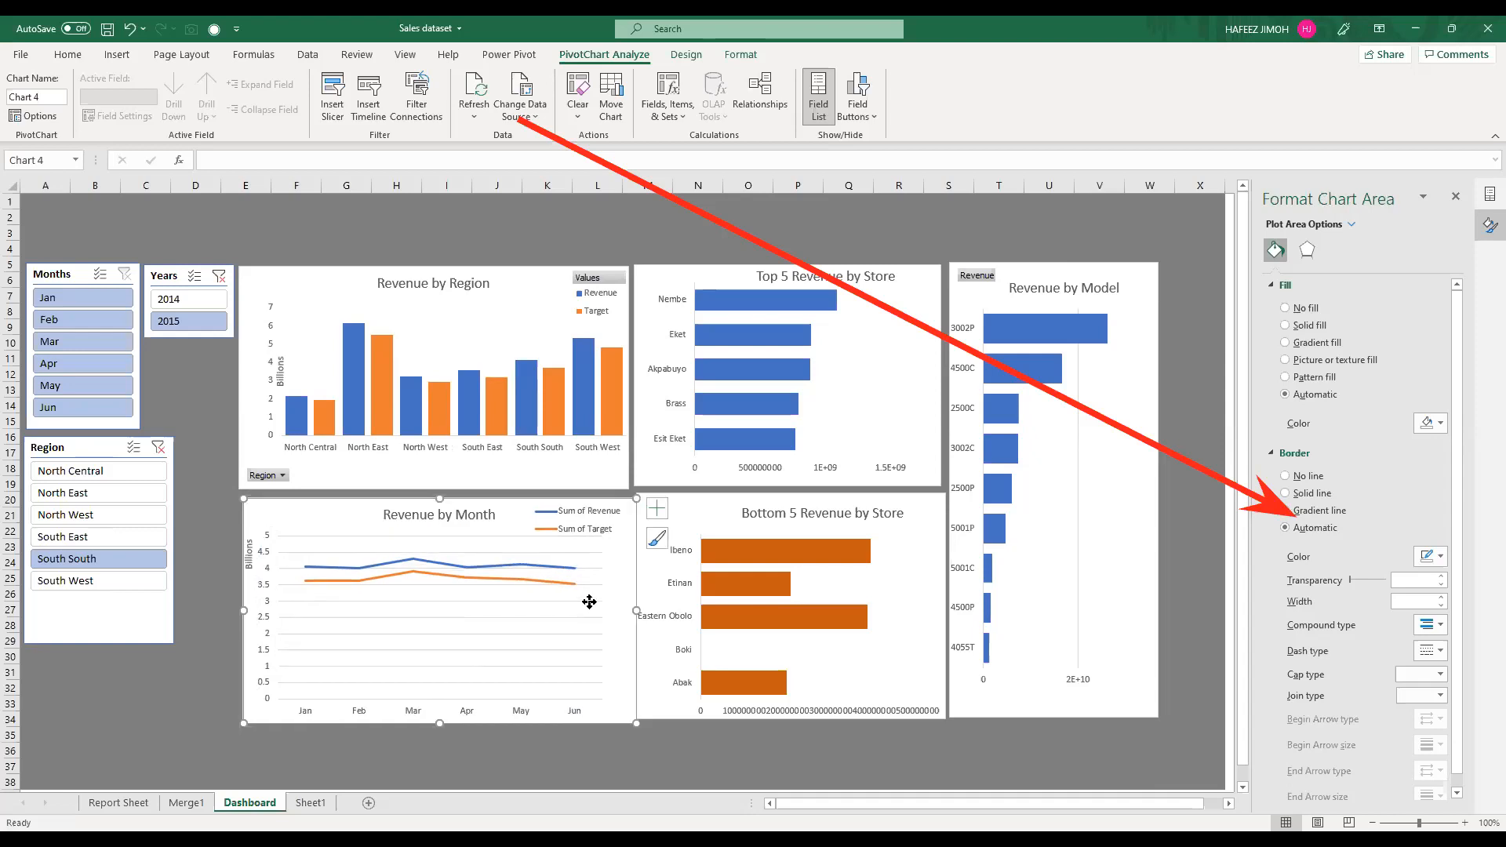
left_click(593, 614)
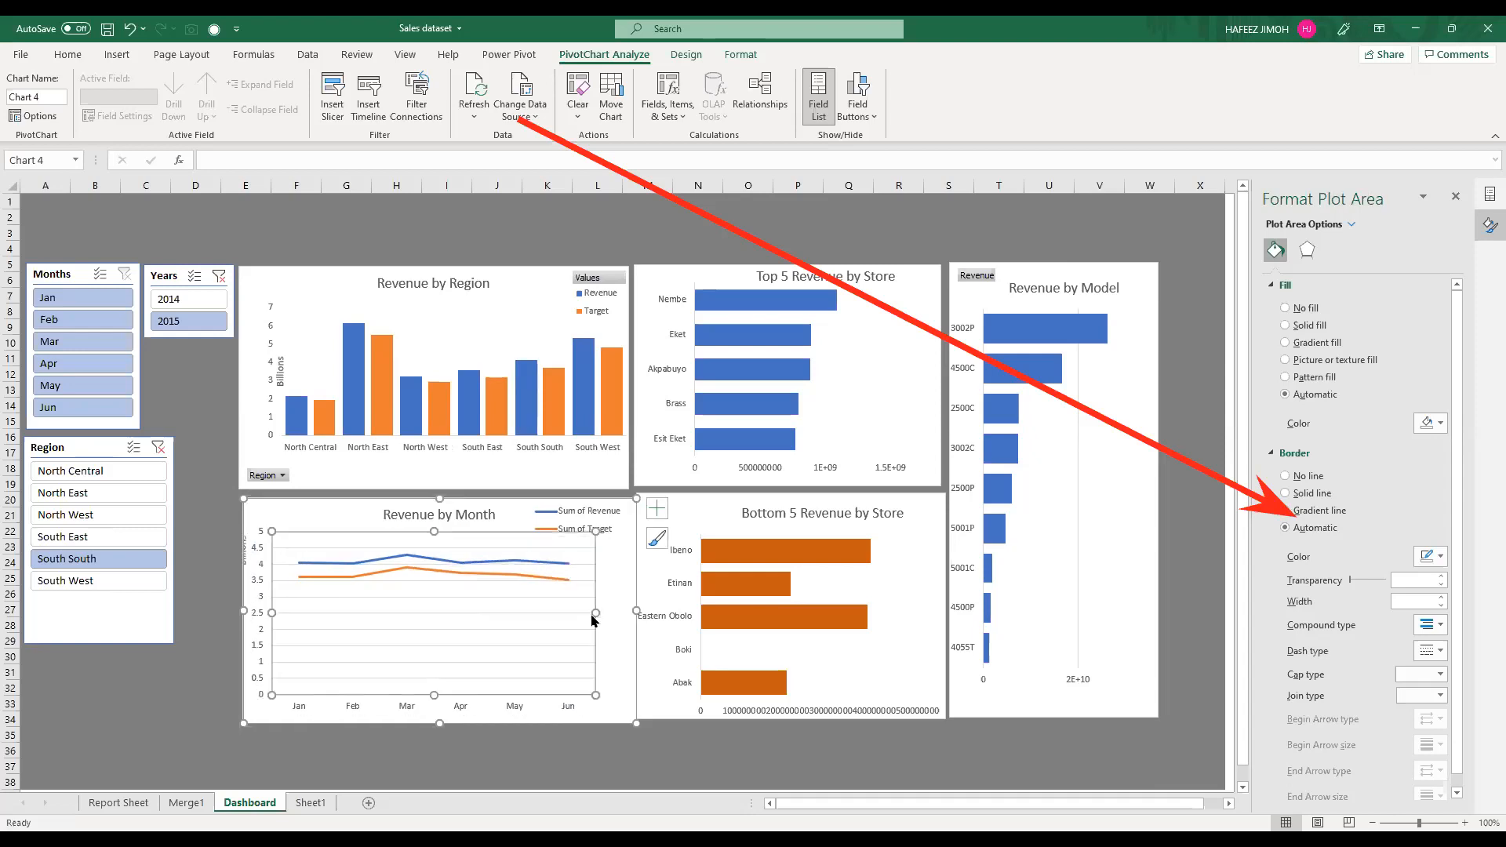
left_click_drag(593, 611, 619, 618)
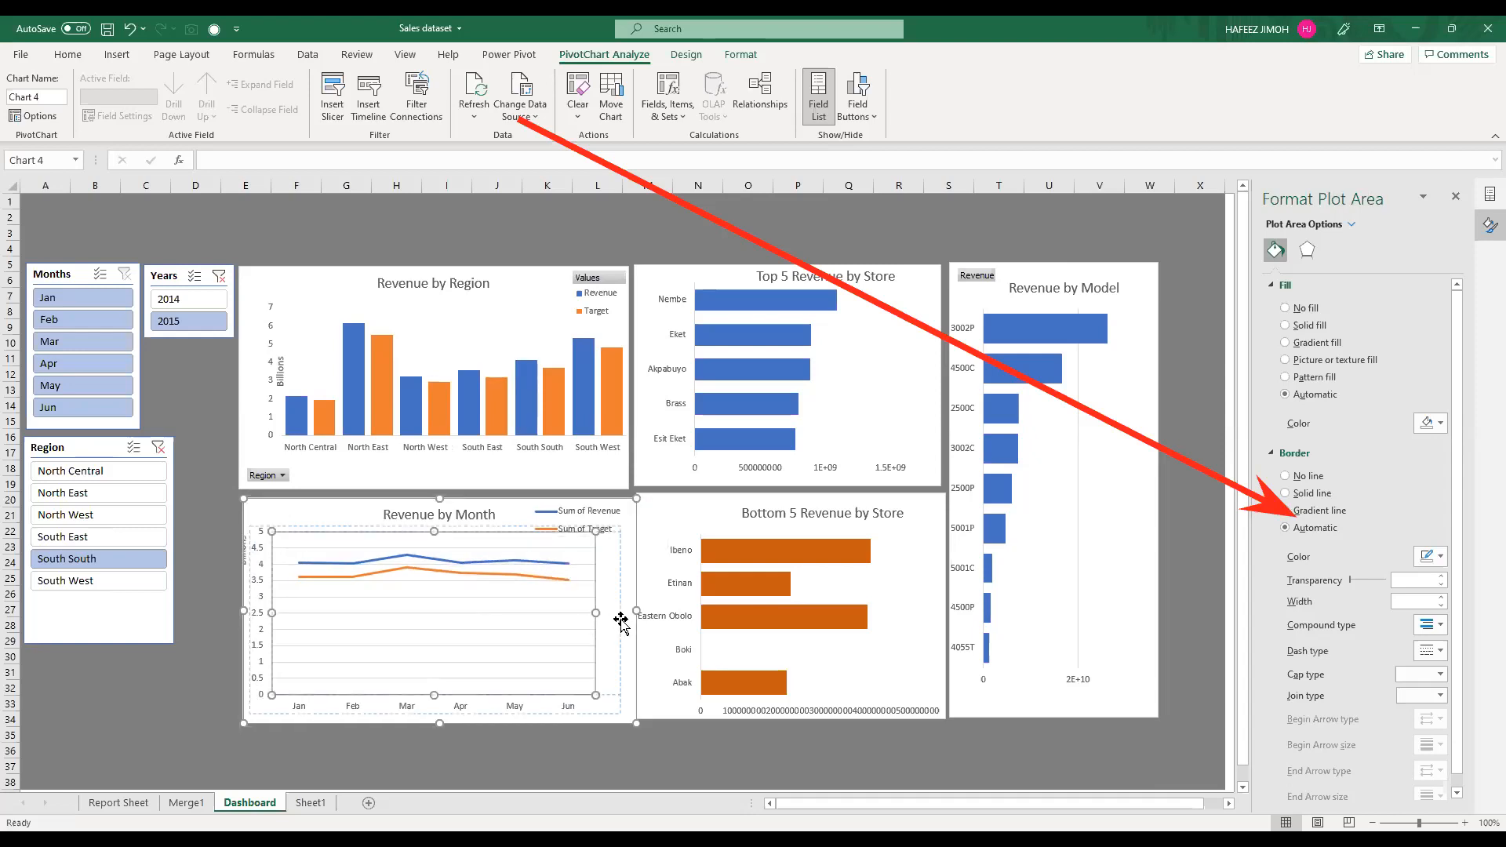
left_click_drag(610, 541, 609, 539)
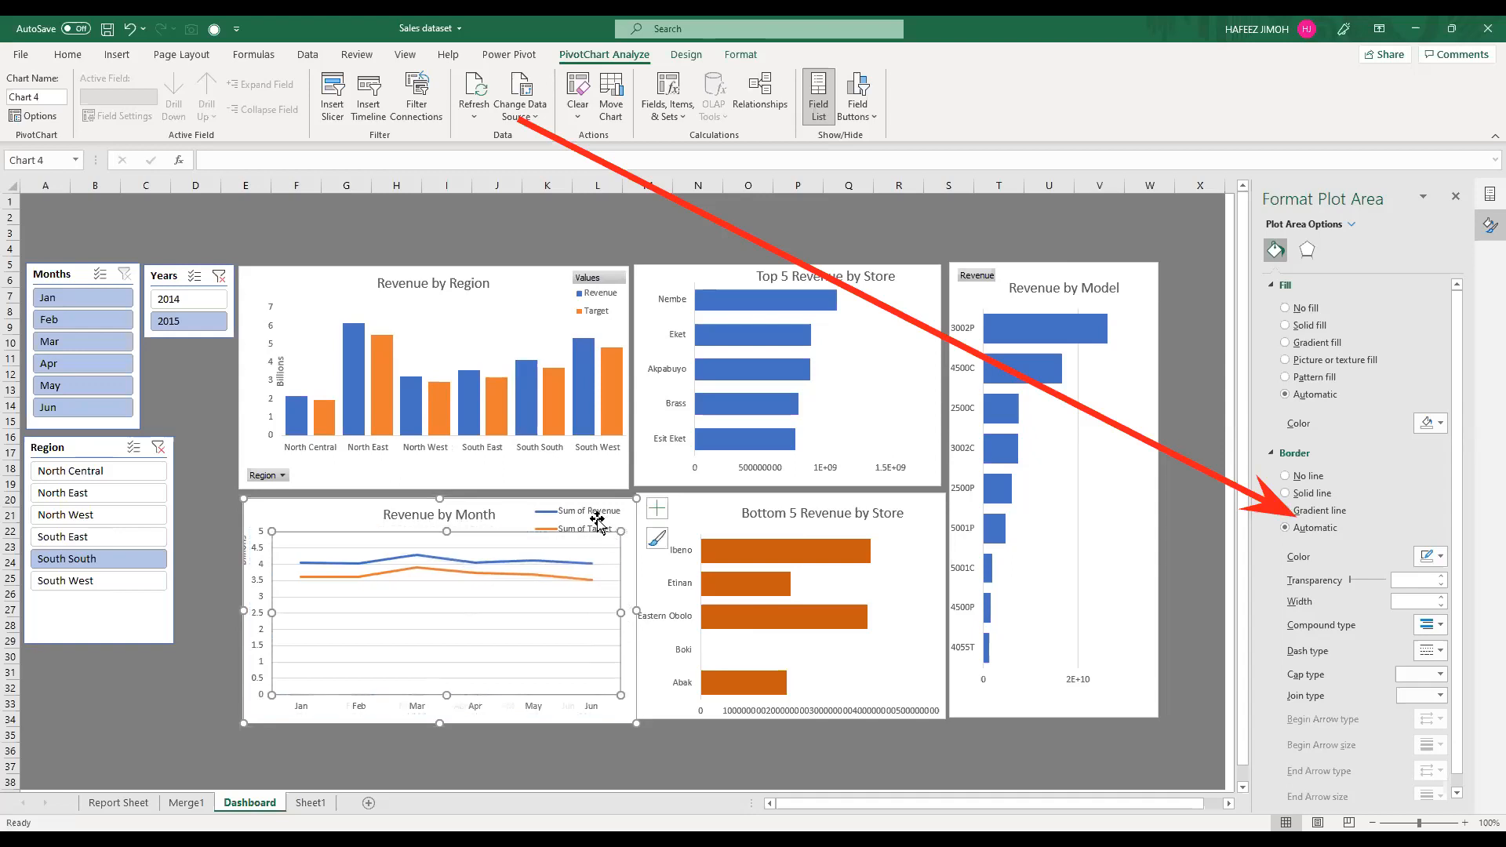
Step: On the Report Sheet, rename the monthly pivot table's Sum of Revenue header in E10 as "Revenue " with a trailing space
left_click(592, 520)
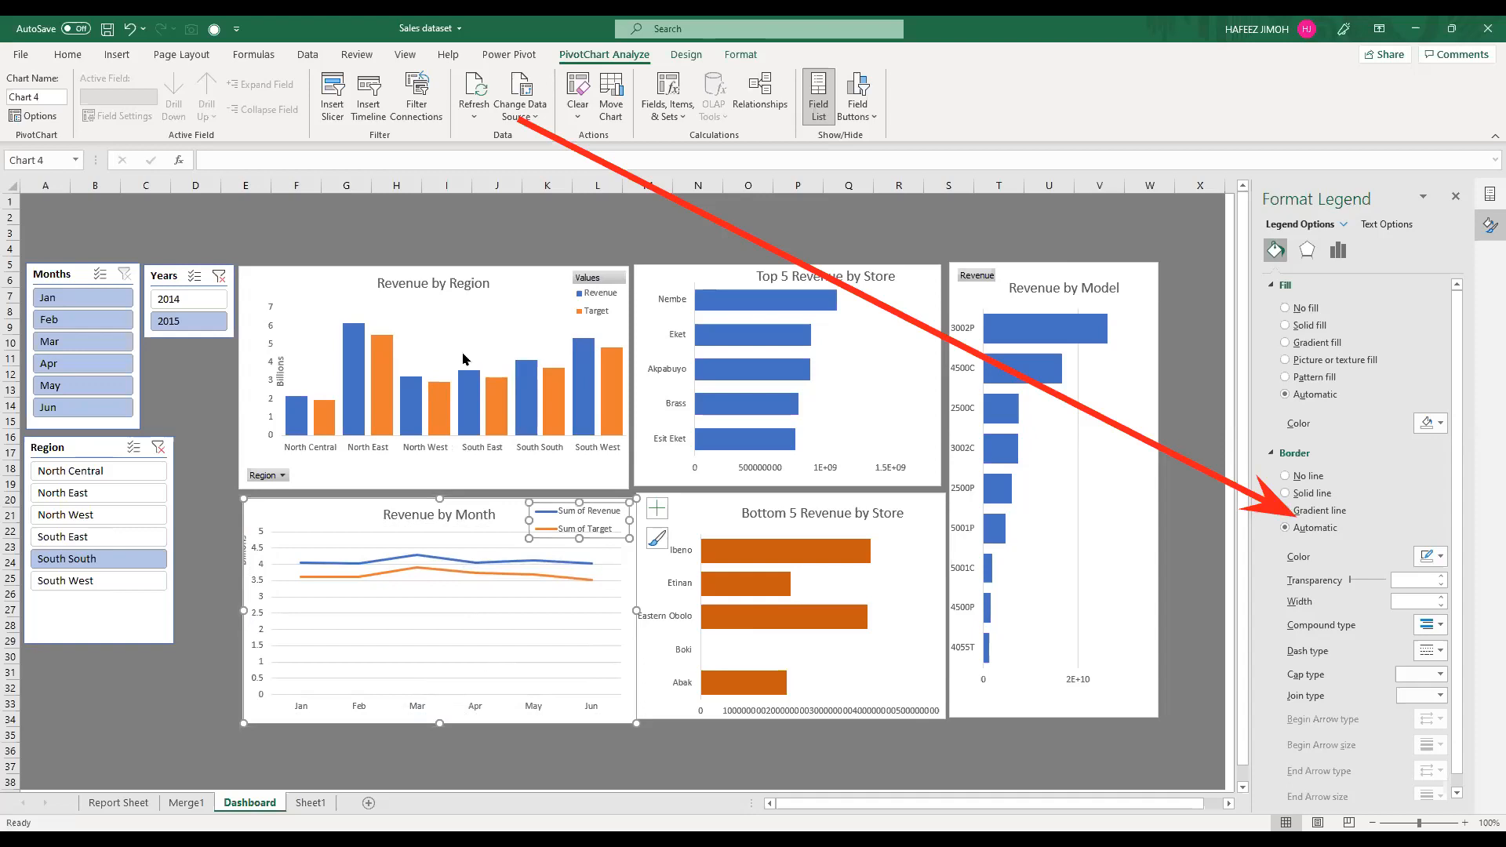
left_click(119, 802)
left_click(265, 466)
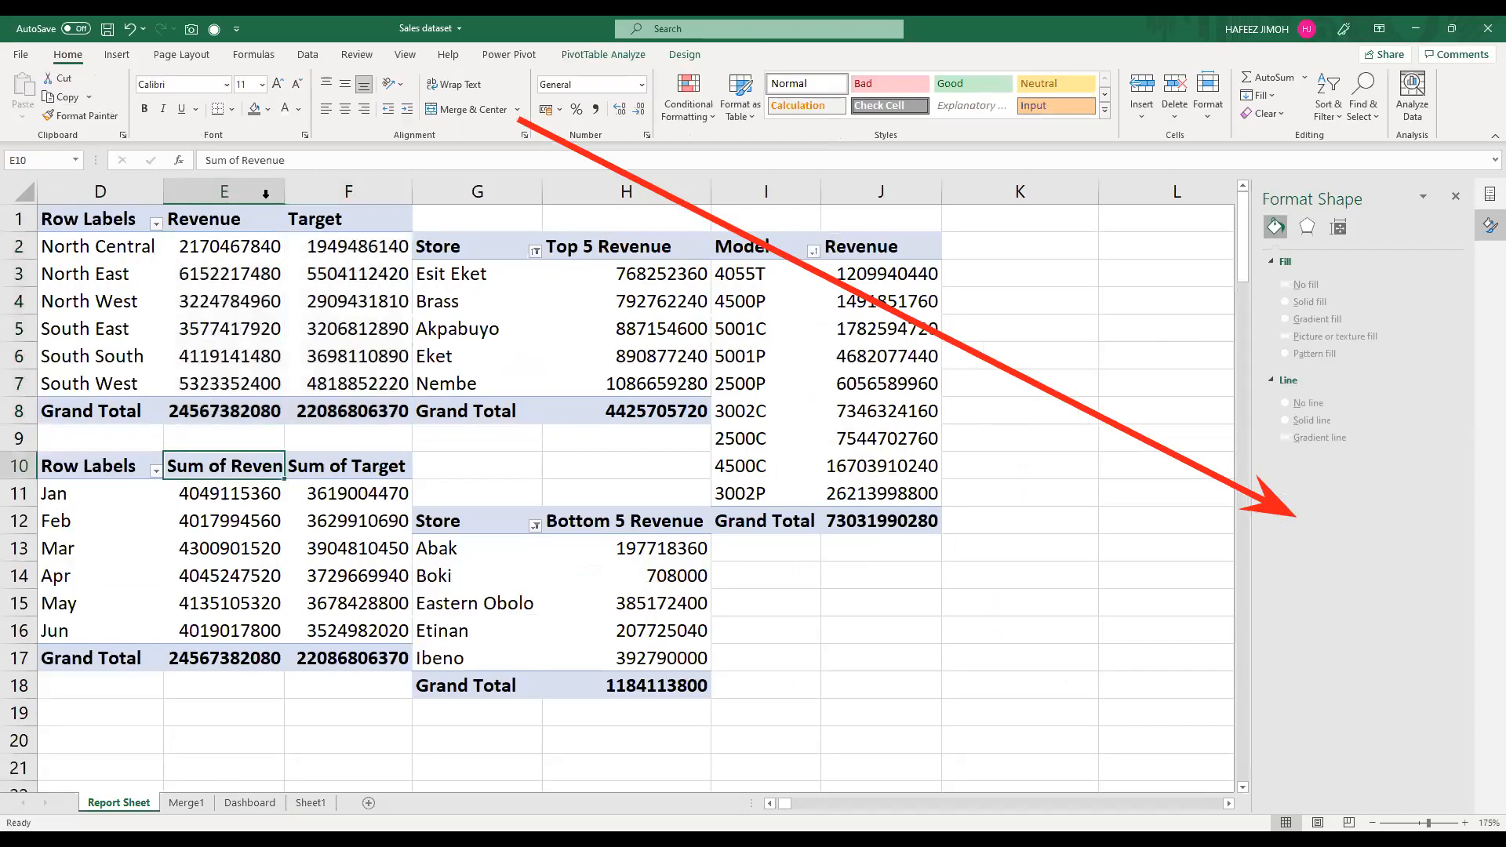
type("Revenue ")
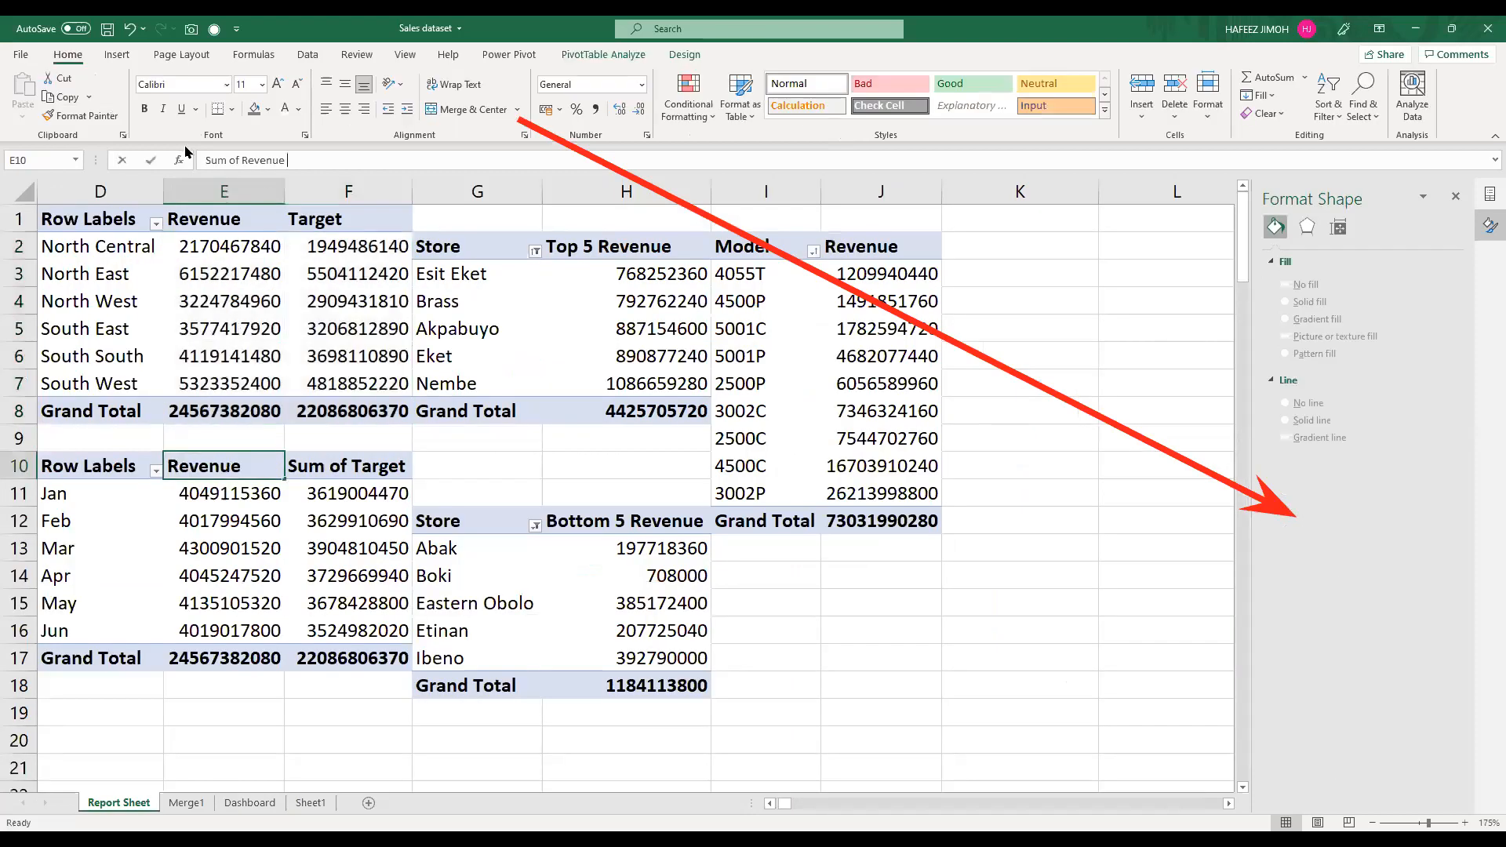
type("Reven")
key("Return")
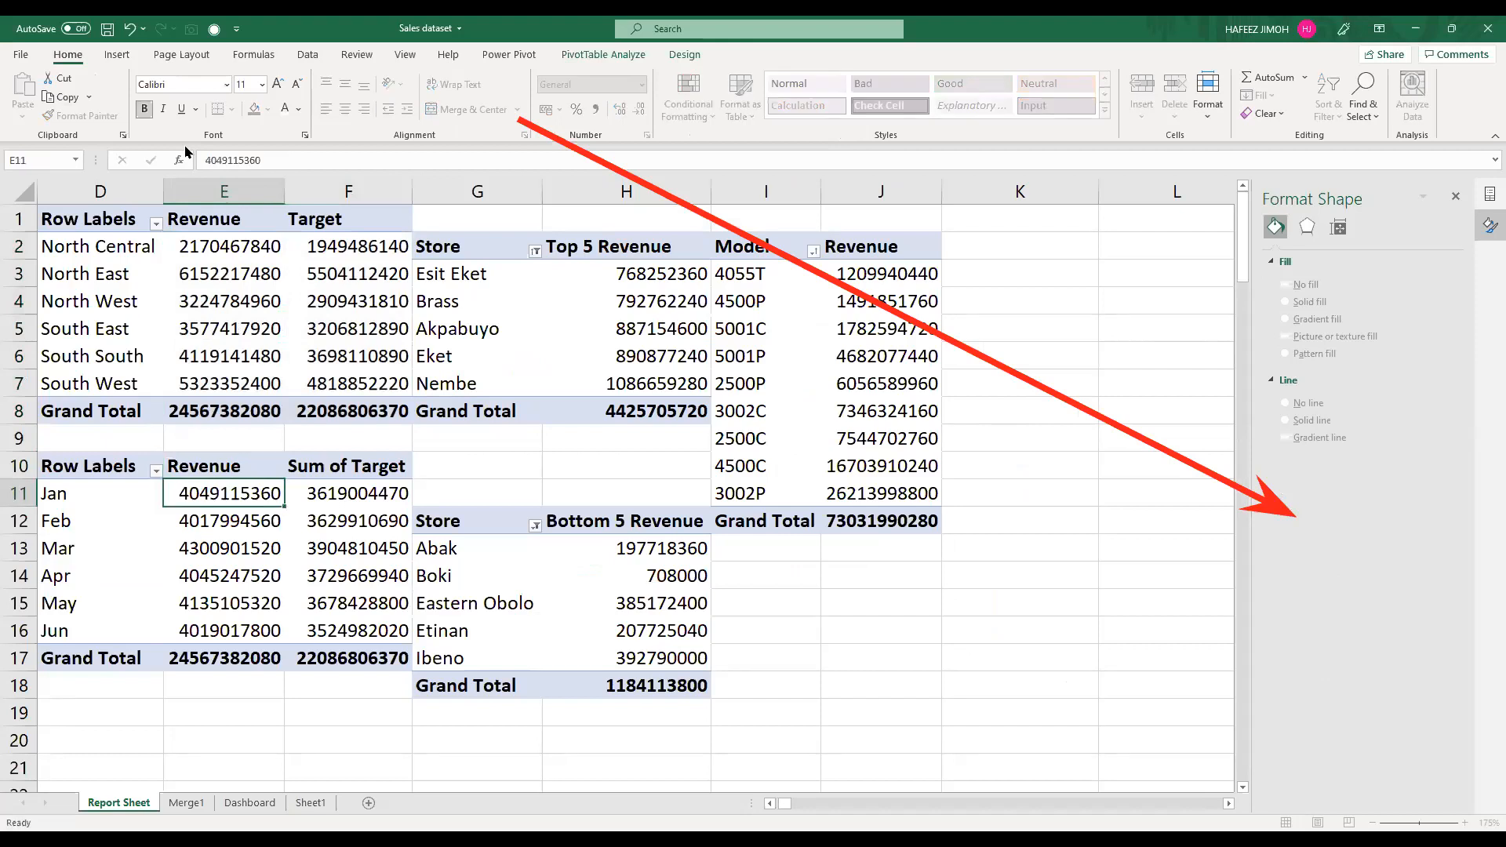
Step: Rename the monthly pivot table's Sum of Target header in F10 as Target
key("Up")
key("Right")
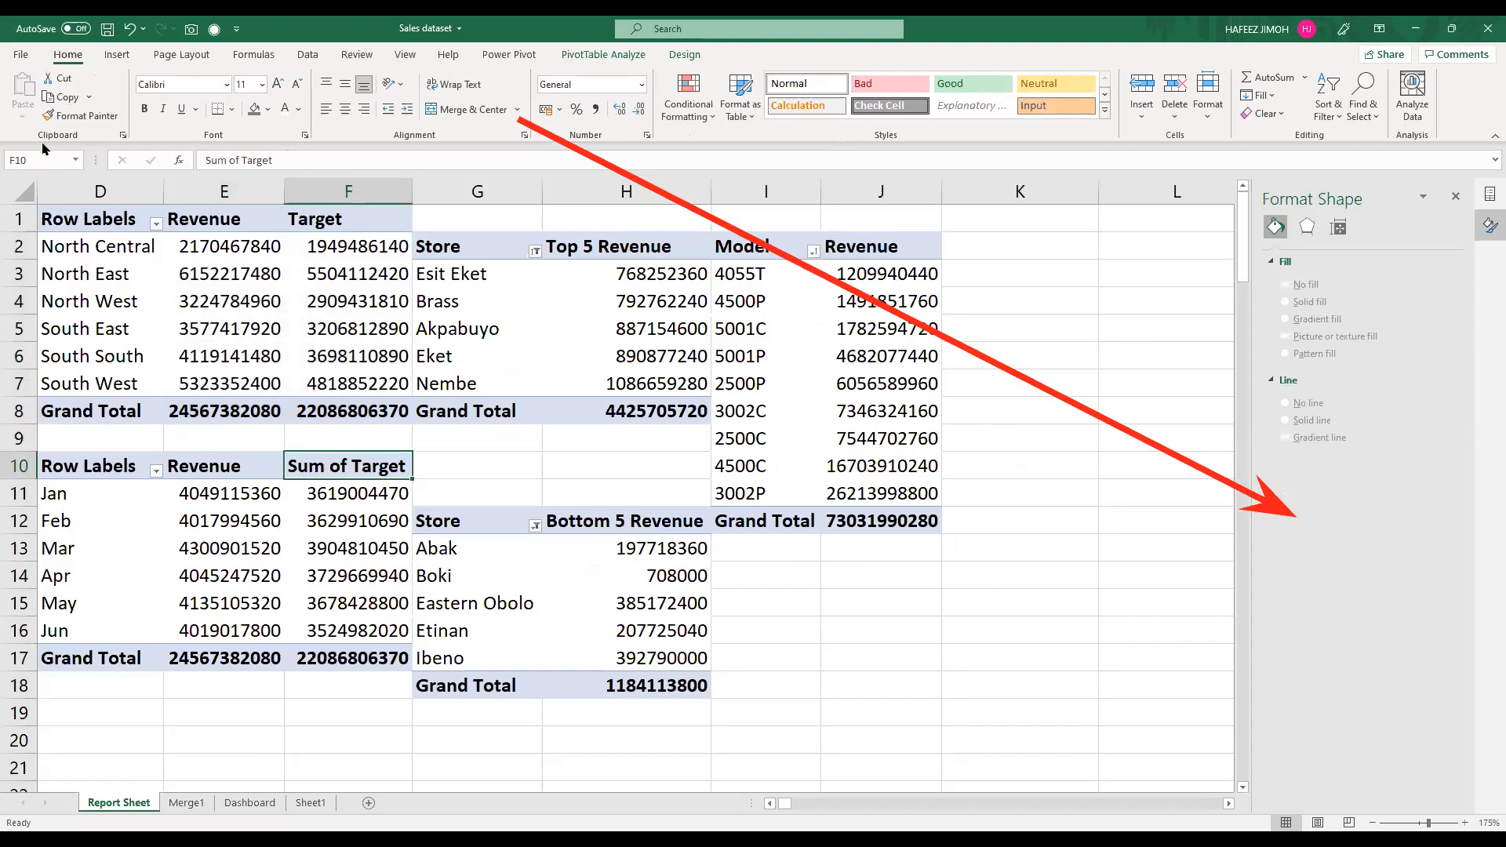
type("Target")
key("Return")
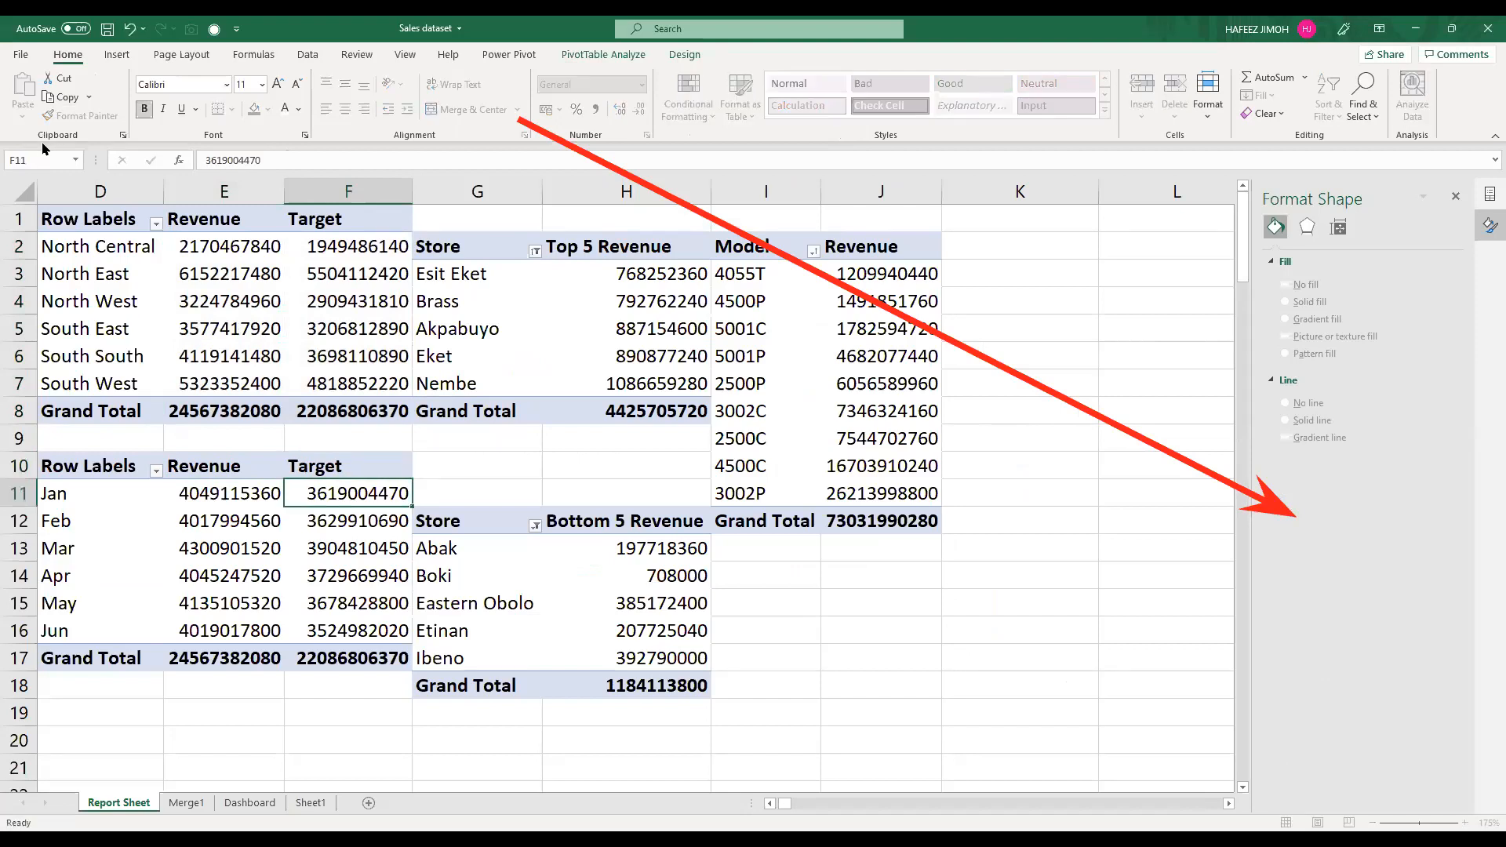
Step: Return to the Dashboard sheet and reduce the height of the Revenue by Month chart's legend
left_click(250, 802)
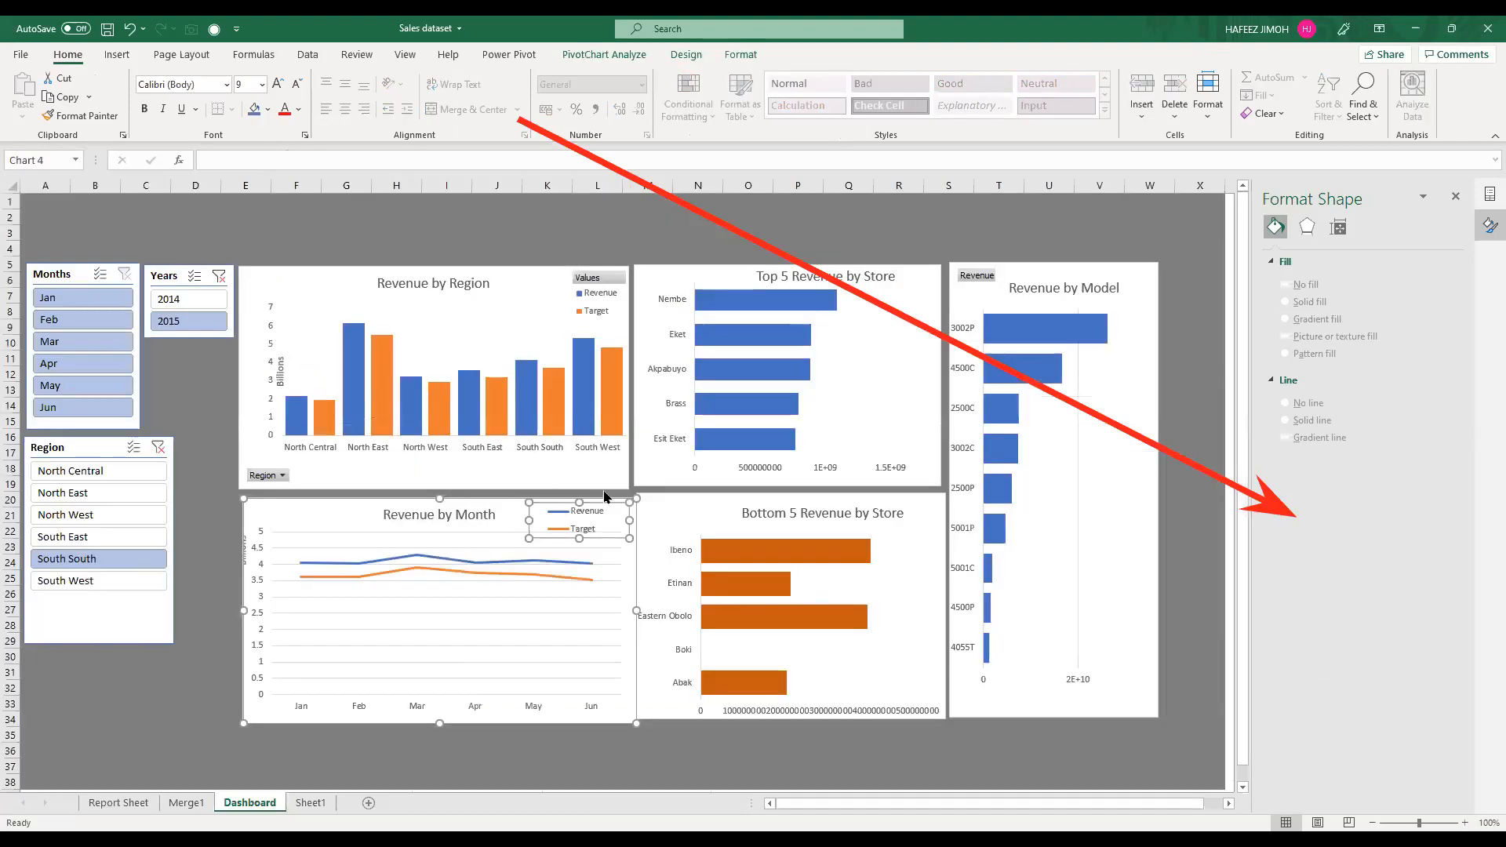
left_click(575, 534)
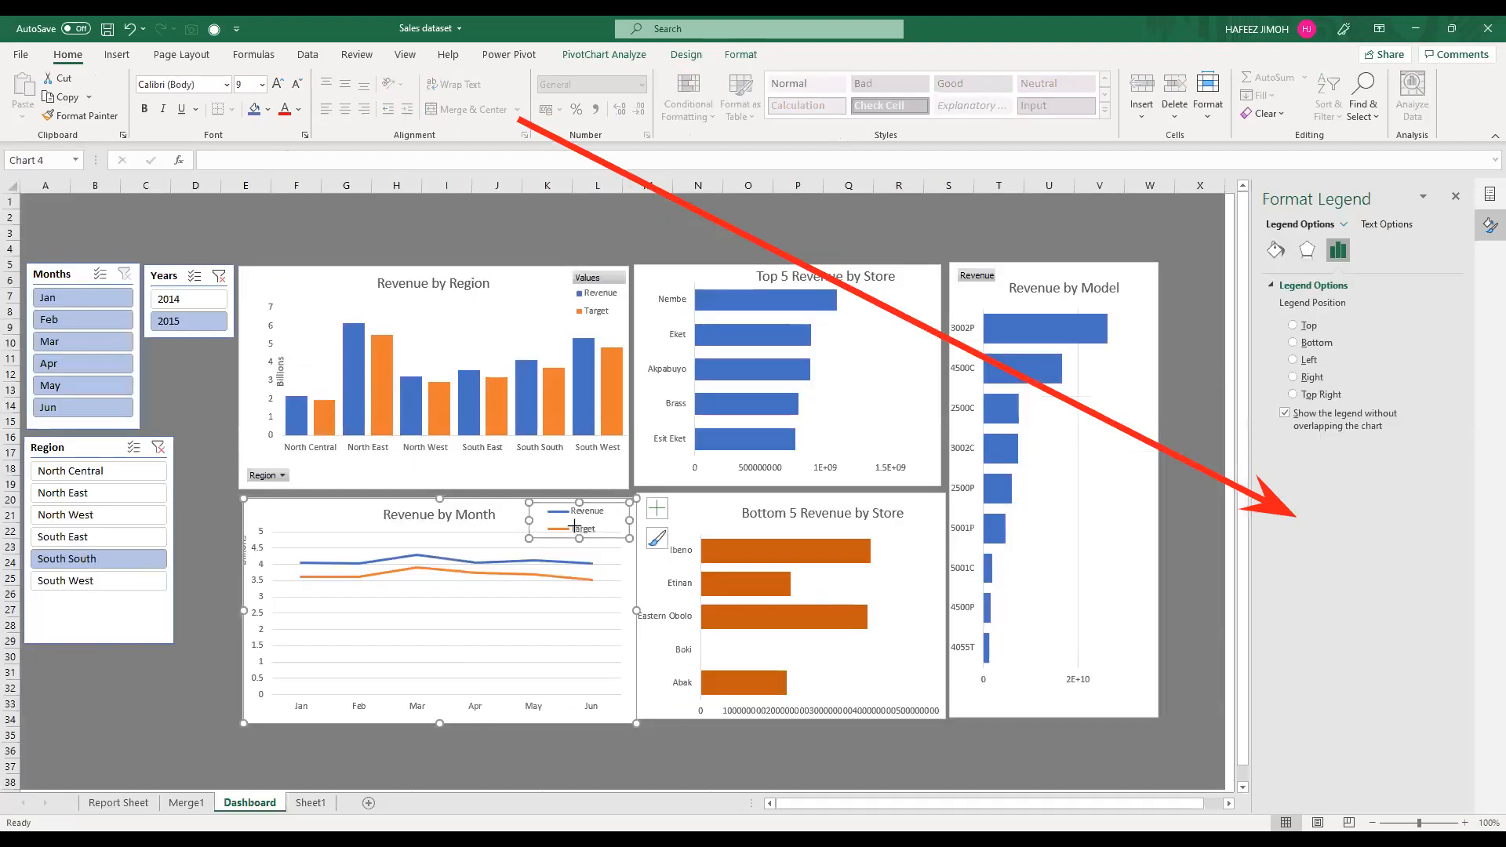
left_click_drag(576, 525, 576, 527)
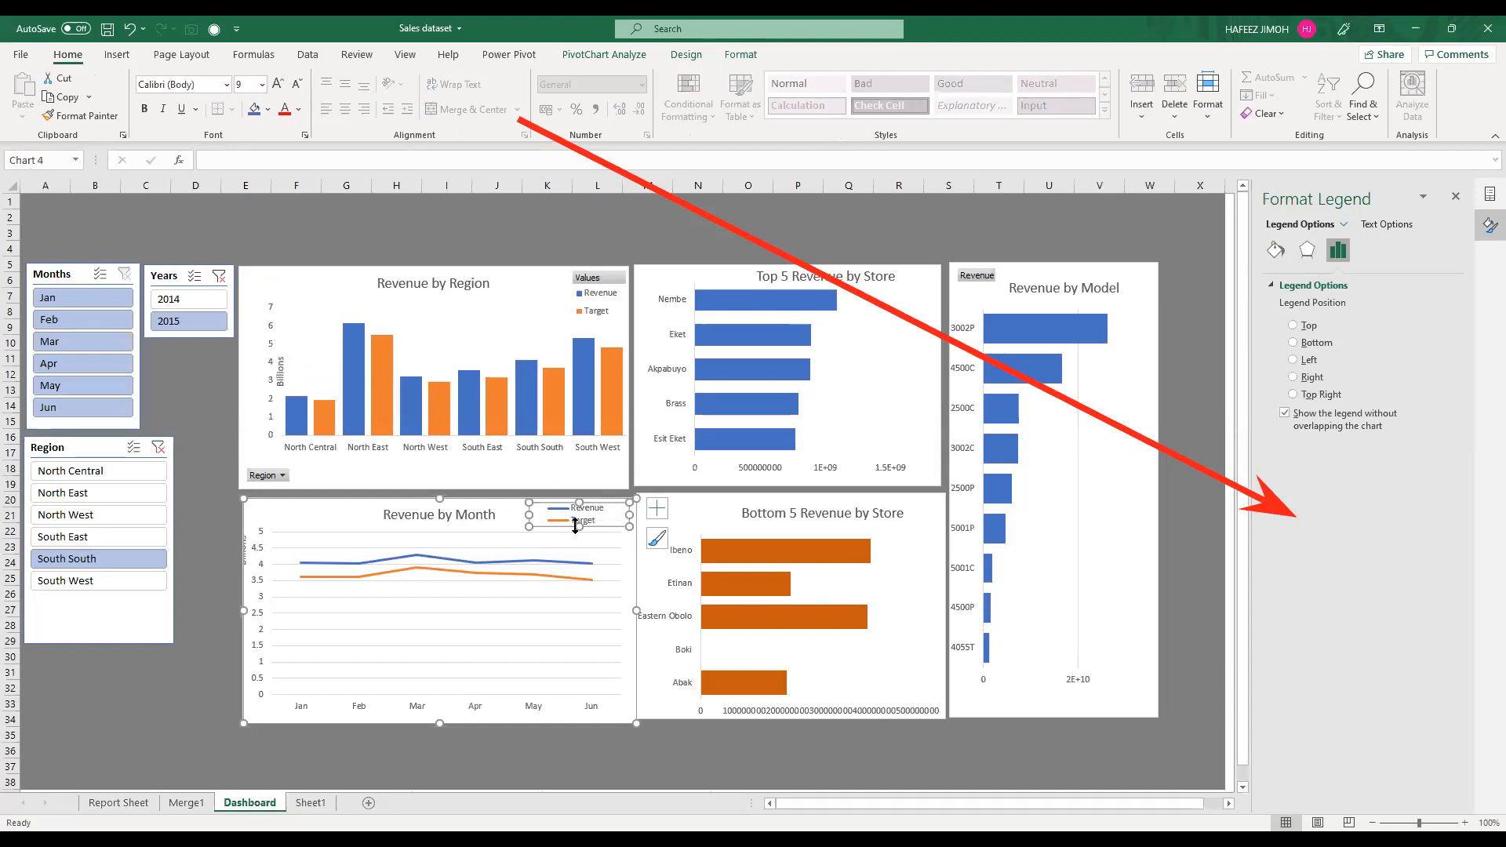
Step: Align the Revenue by Month chart directly beneath the Revenue by Region chart and close the formatting pane
left_click(868, 639)
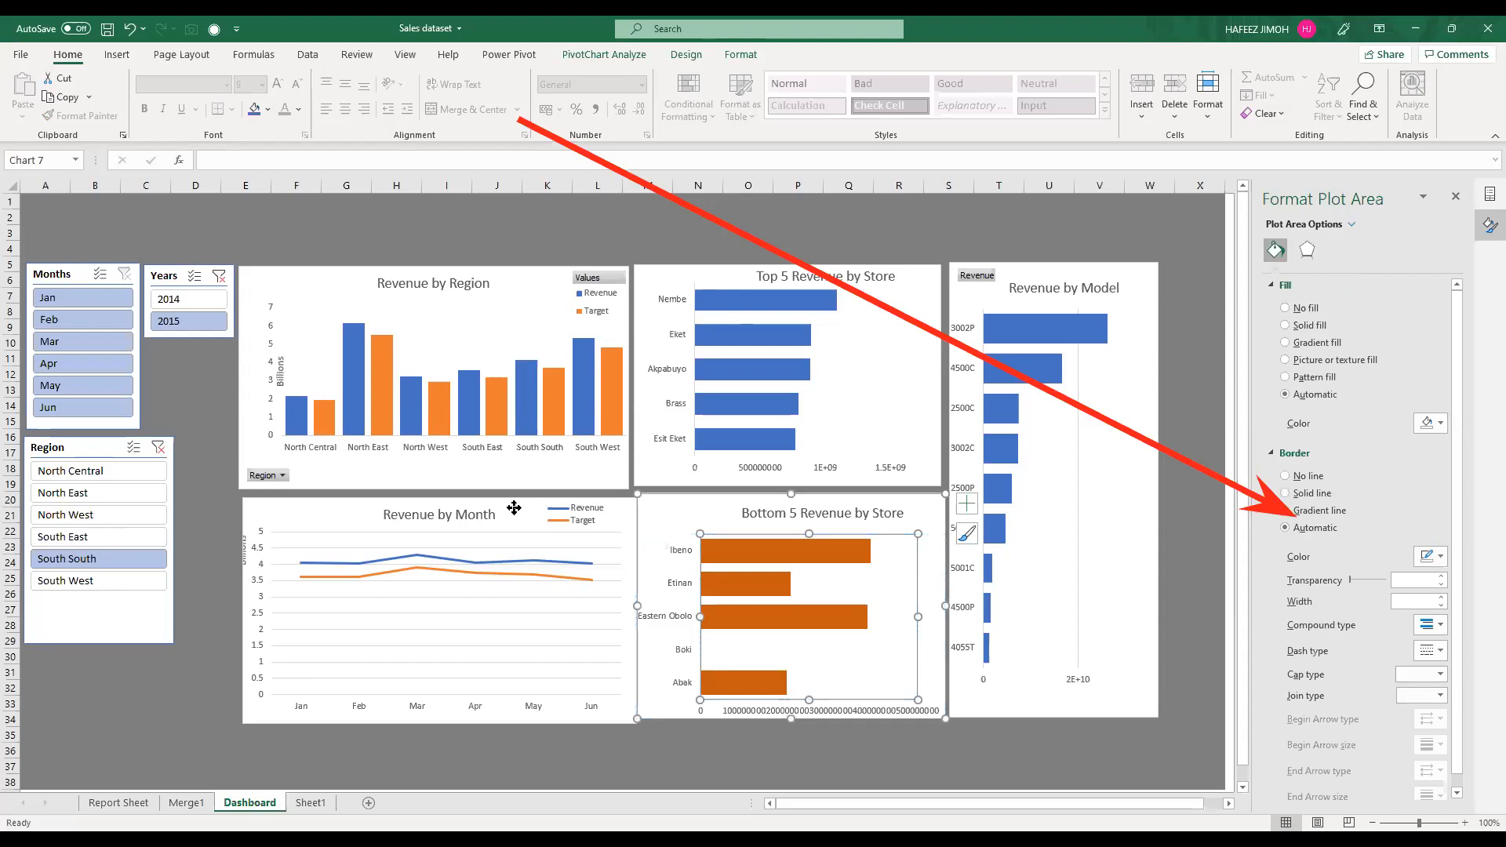
left_click(356, 515)
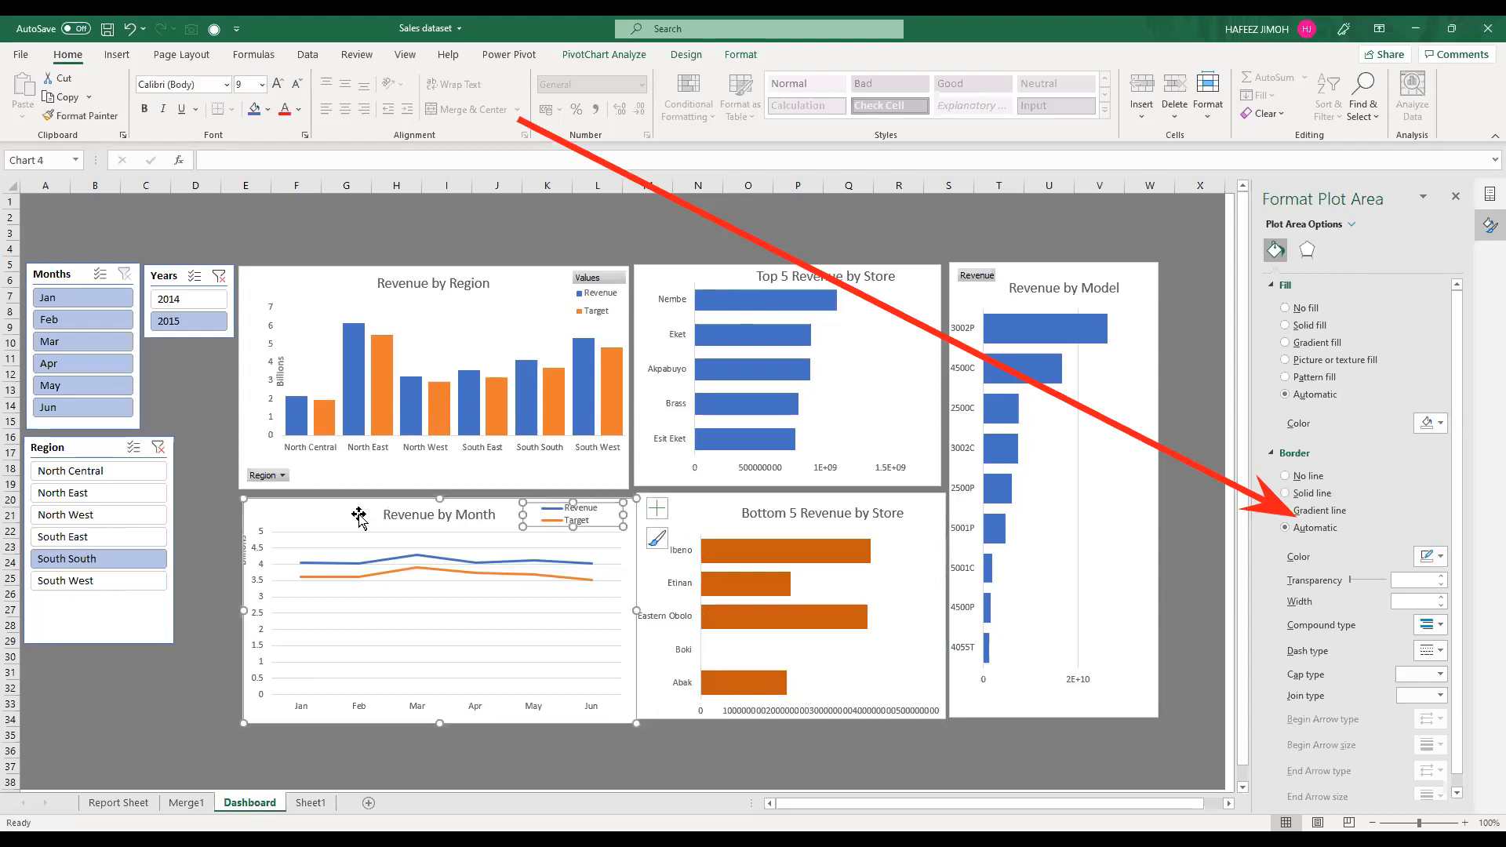
left_click_drag(350, 492, 336, 486)
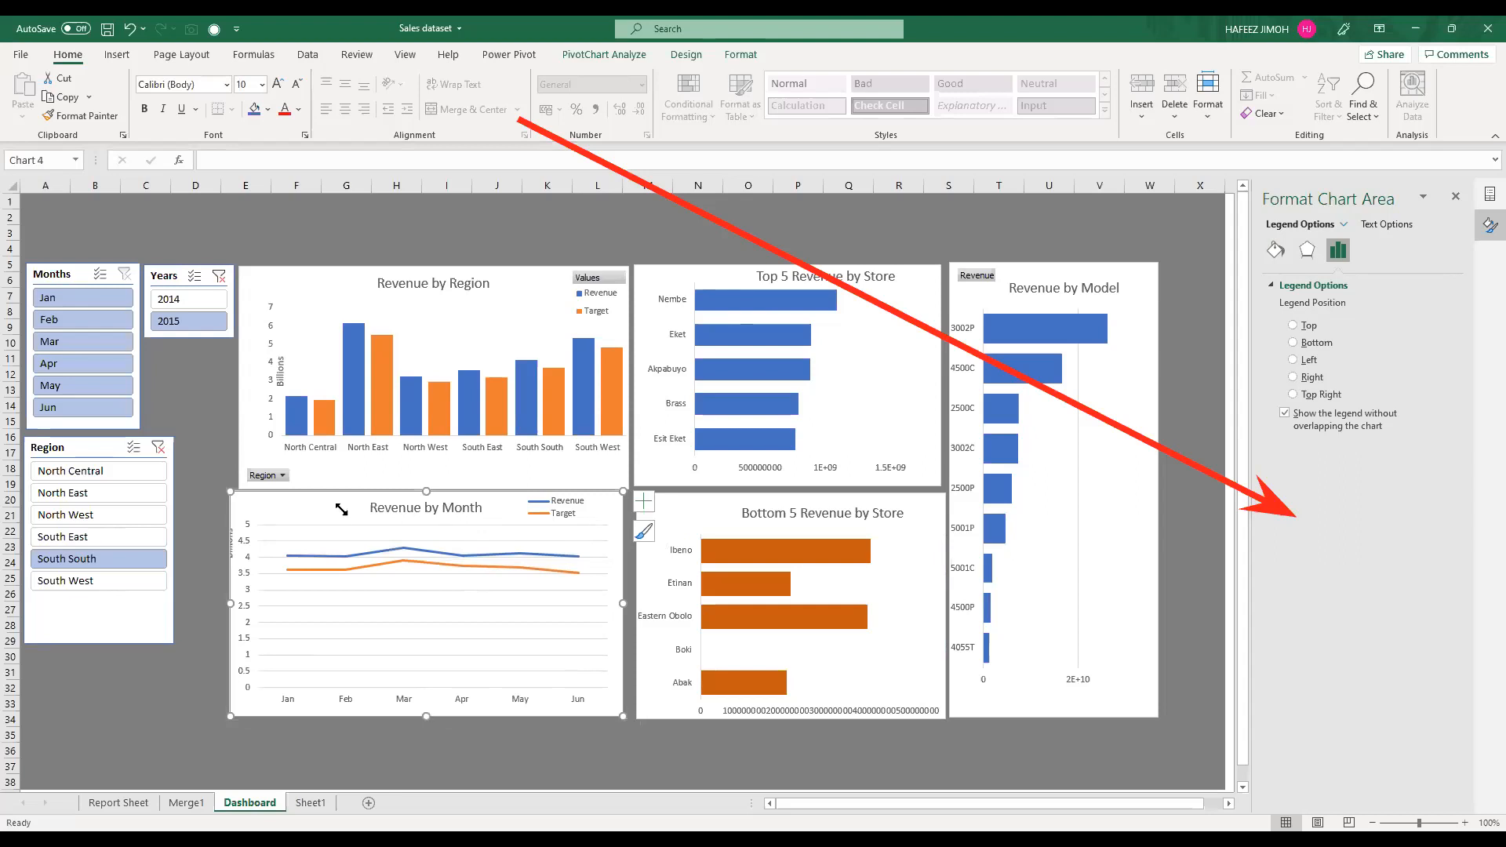
left_click_drag(344, 509, 346, 508)
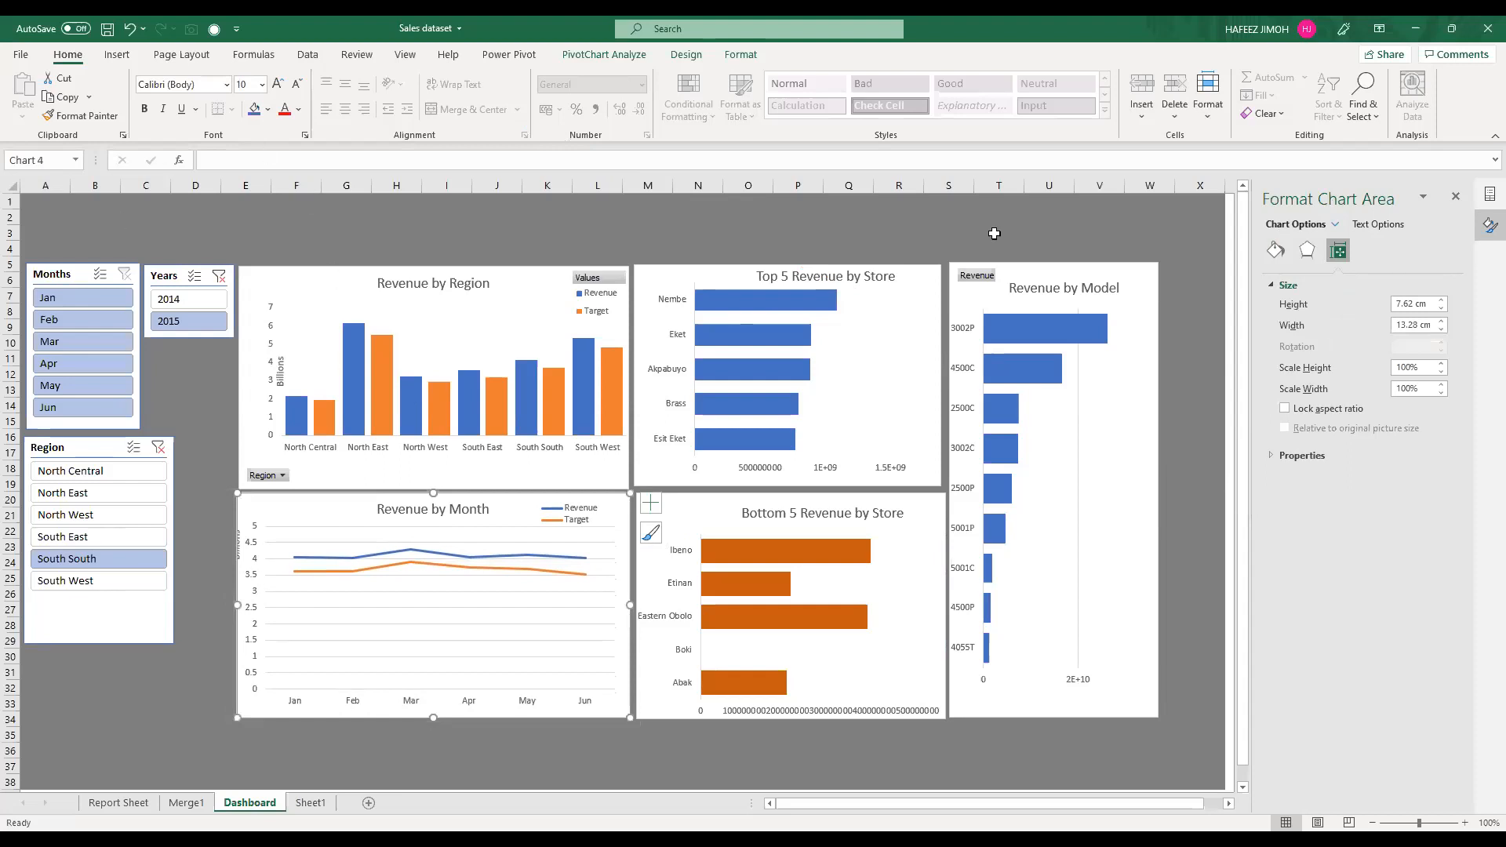
left_click(1458, 196)
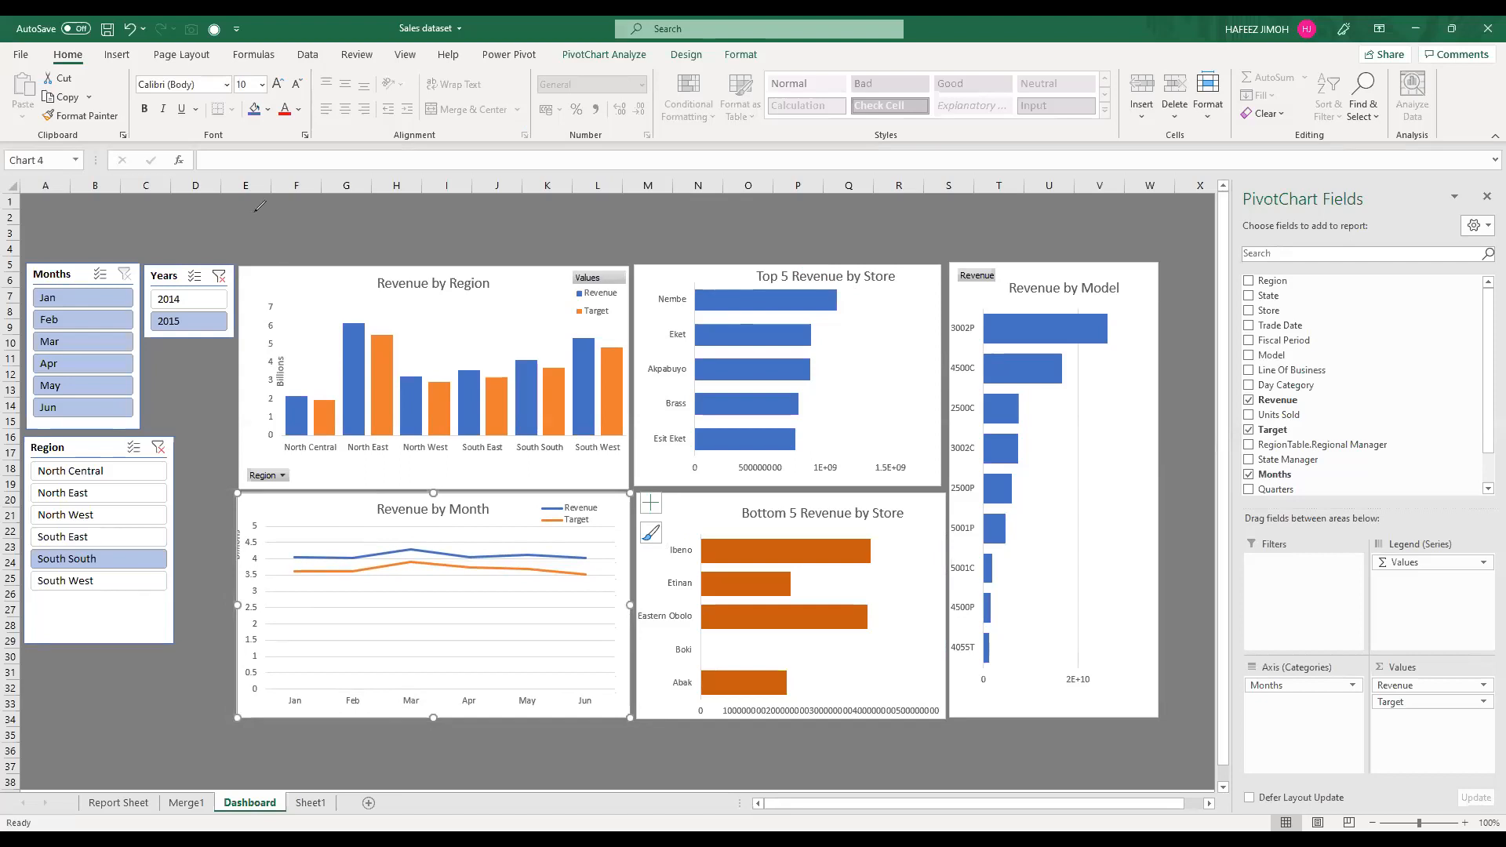
left_click_drag(253, 212, 259, 217)
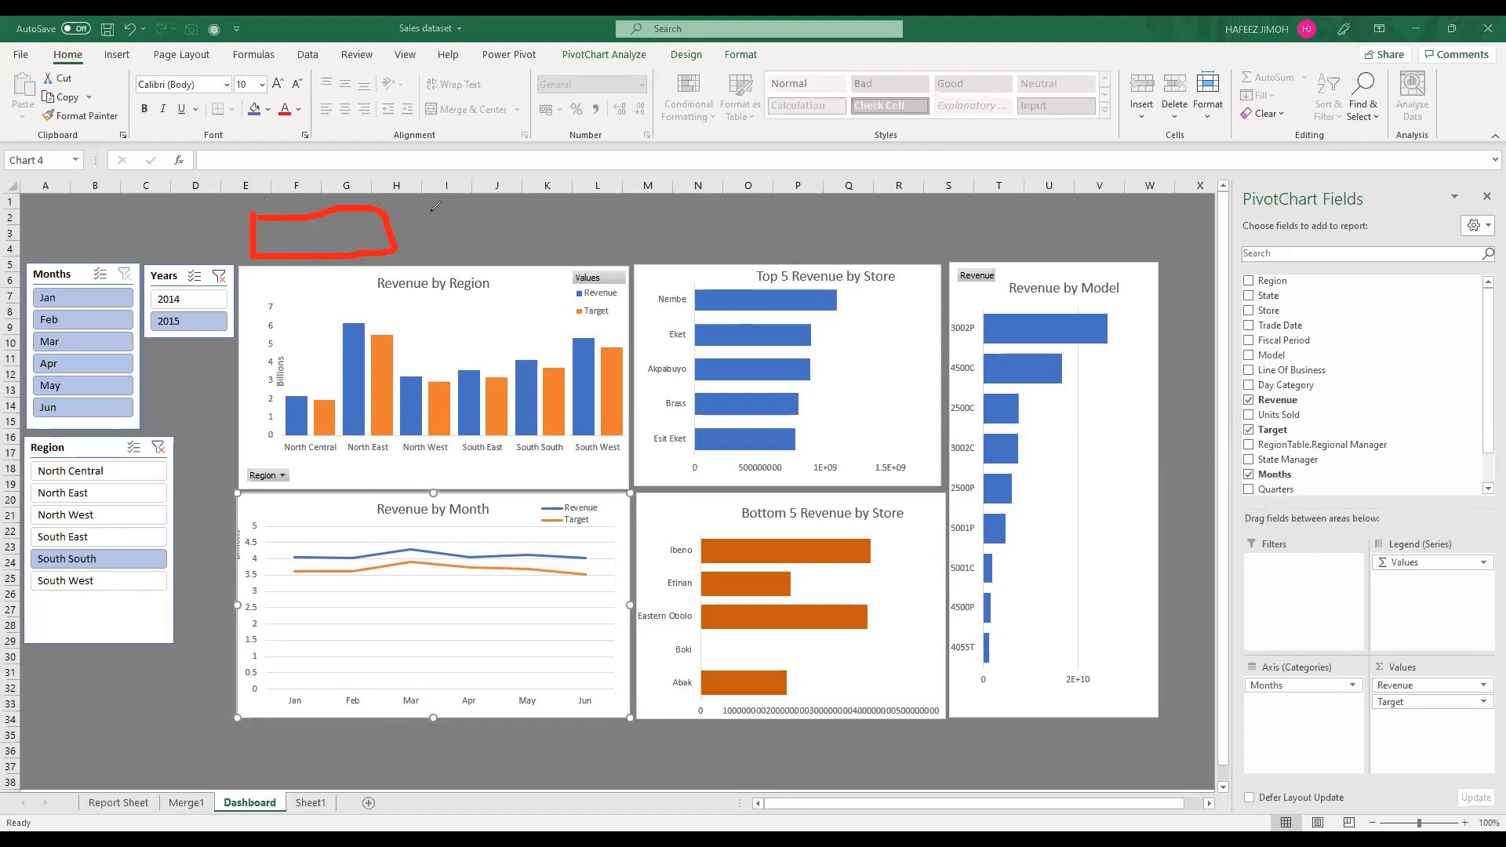
mouse_move(428, 213)
left_mouse_down()
mouse_move(590, 251)
mouse_move(718, 228)
mouse_move(647, 251)
left_mouse_up()
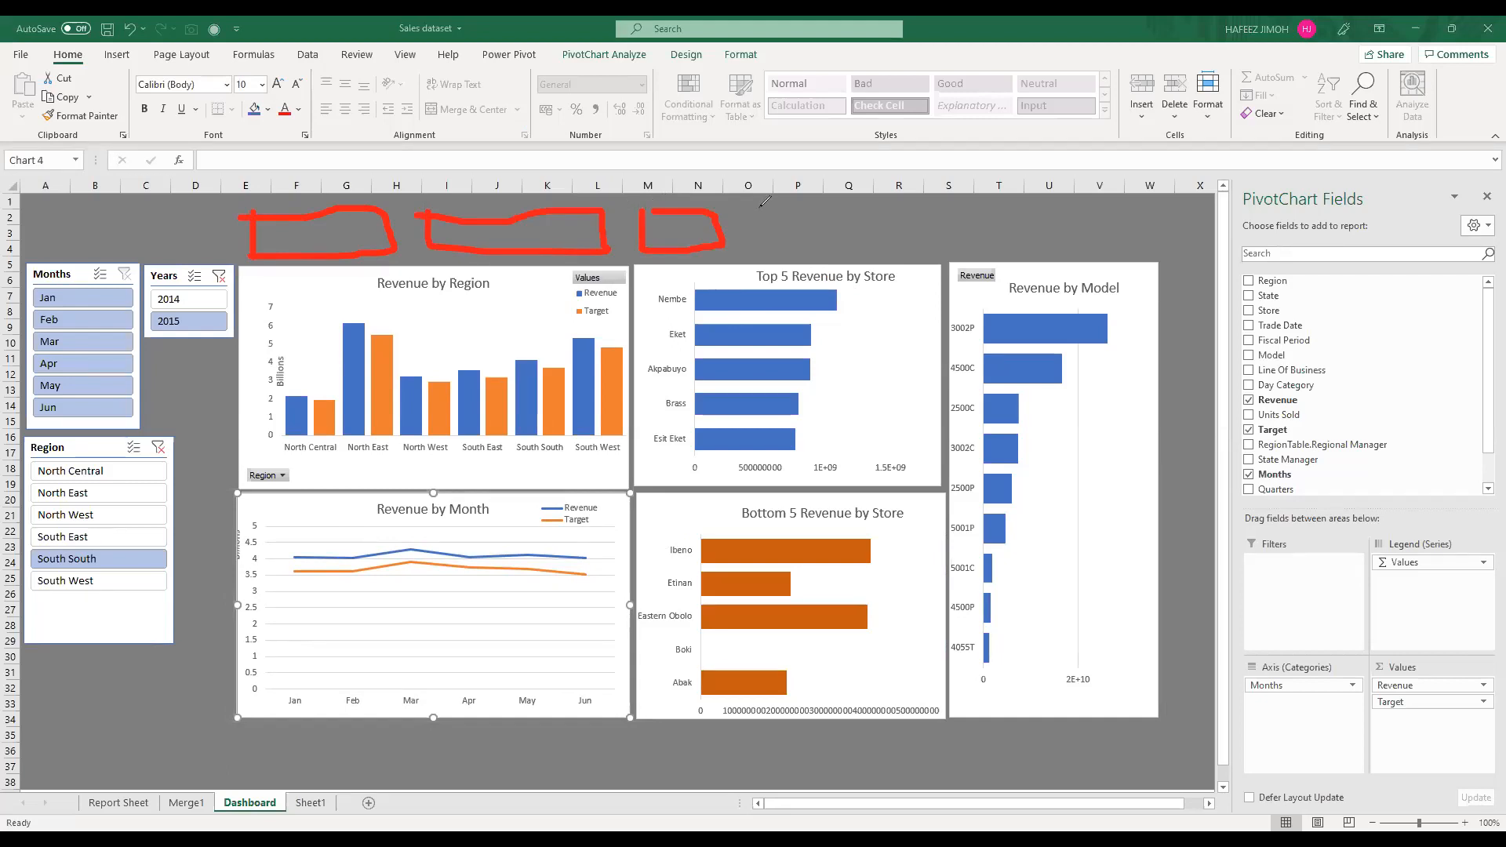
mouse_move(786, 220)
left_mouse_down()
mouse_move(887, 216)
mouse_move(793, 202)
left_mouse_up()
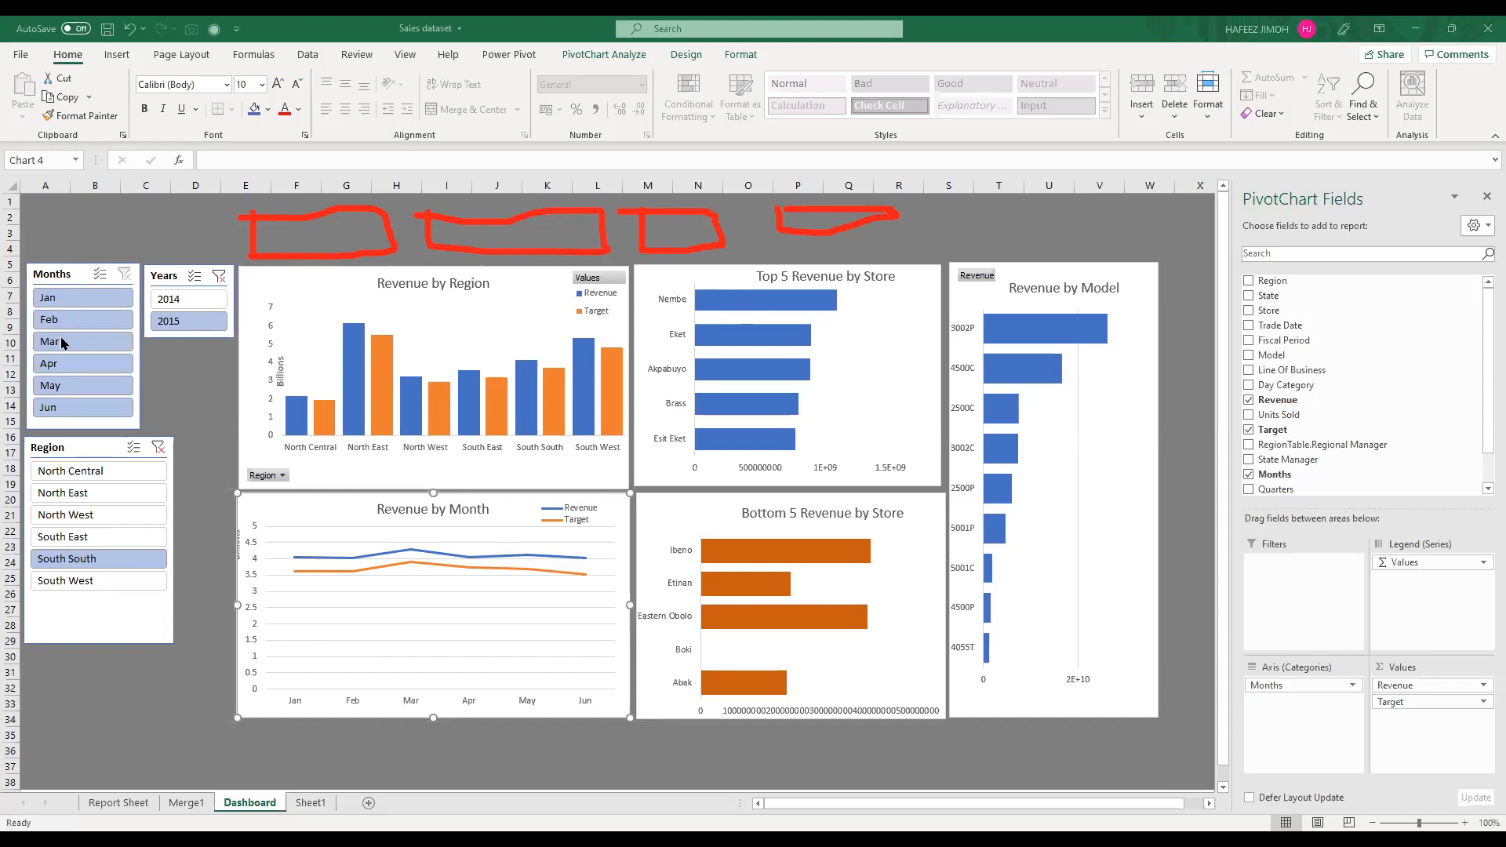
Step: Try the North East region in the slicers, return to South South, and filter by year 2014 and month May
left_click(94, 494)
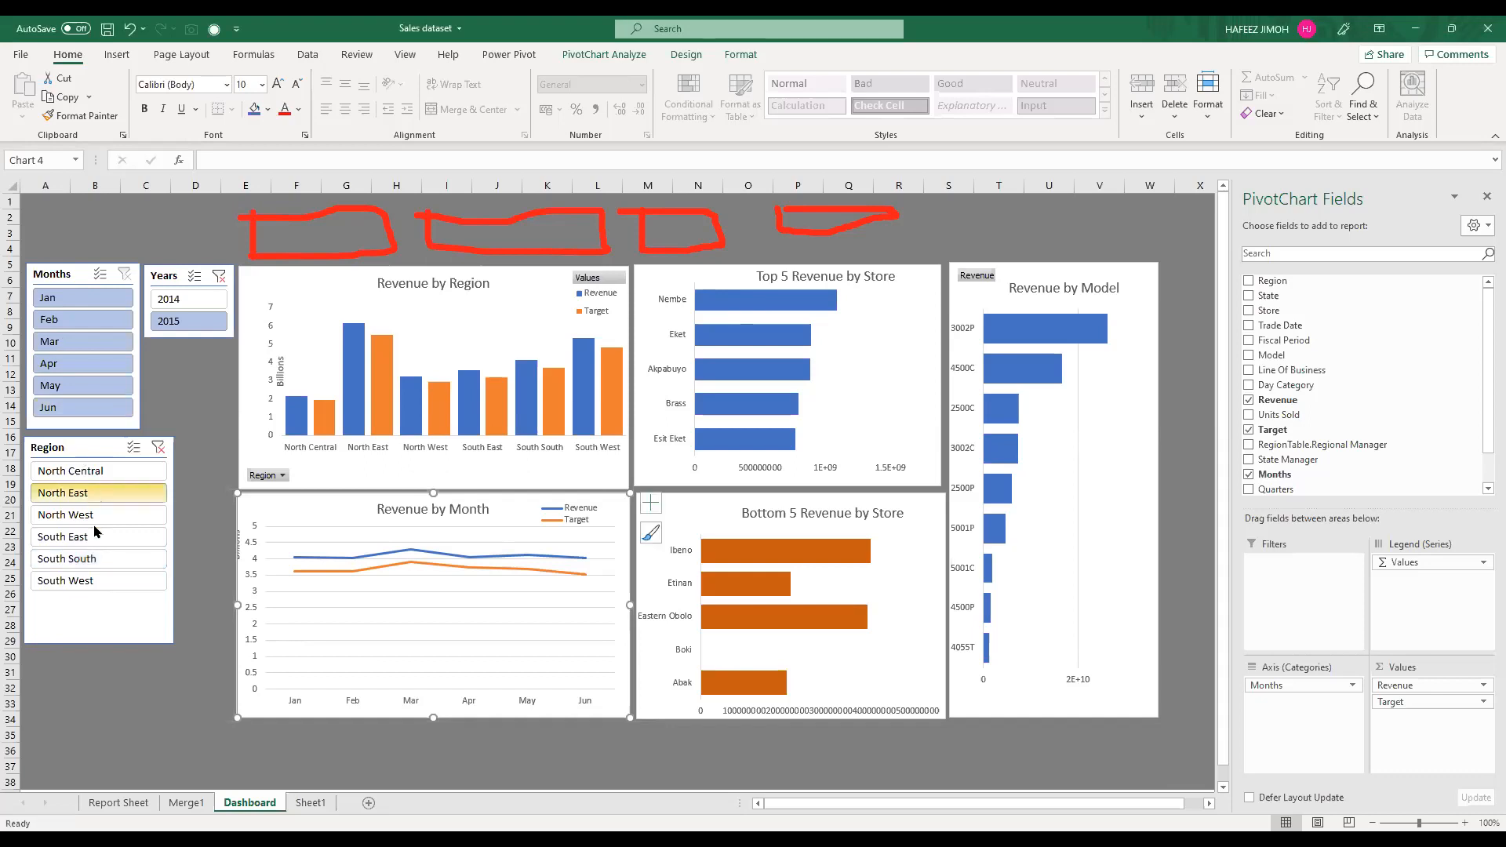
left_click(100, 564)
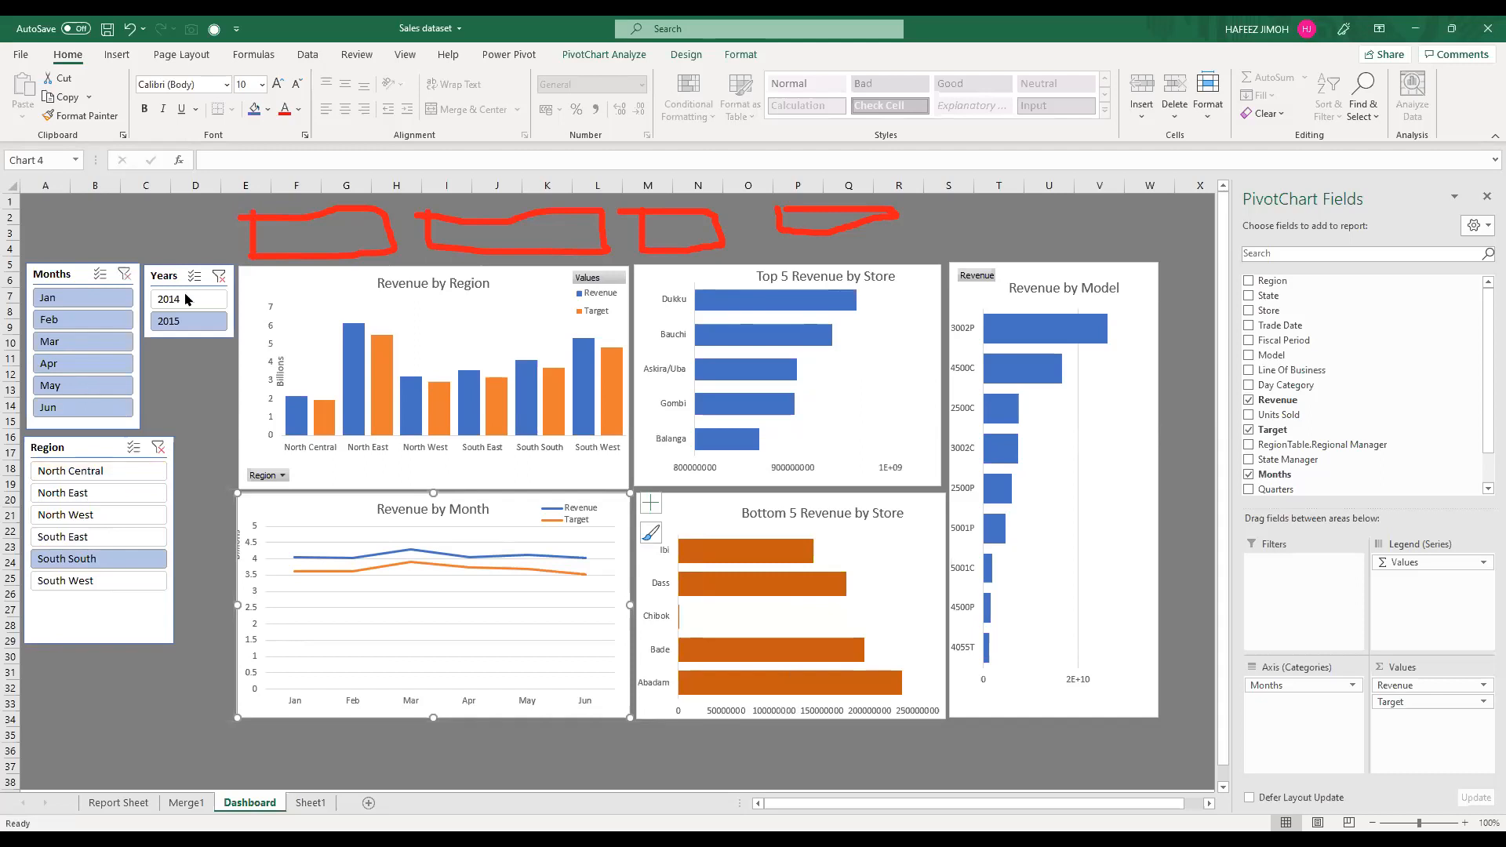
left_click(83, 385)
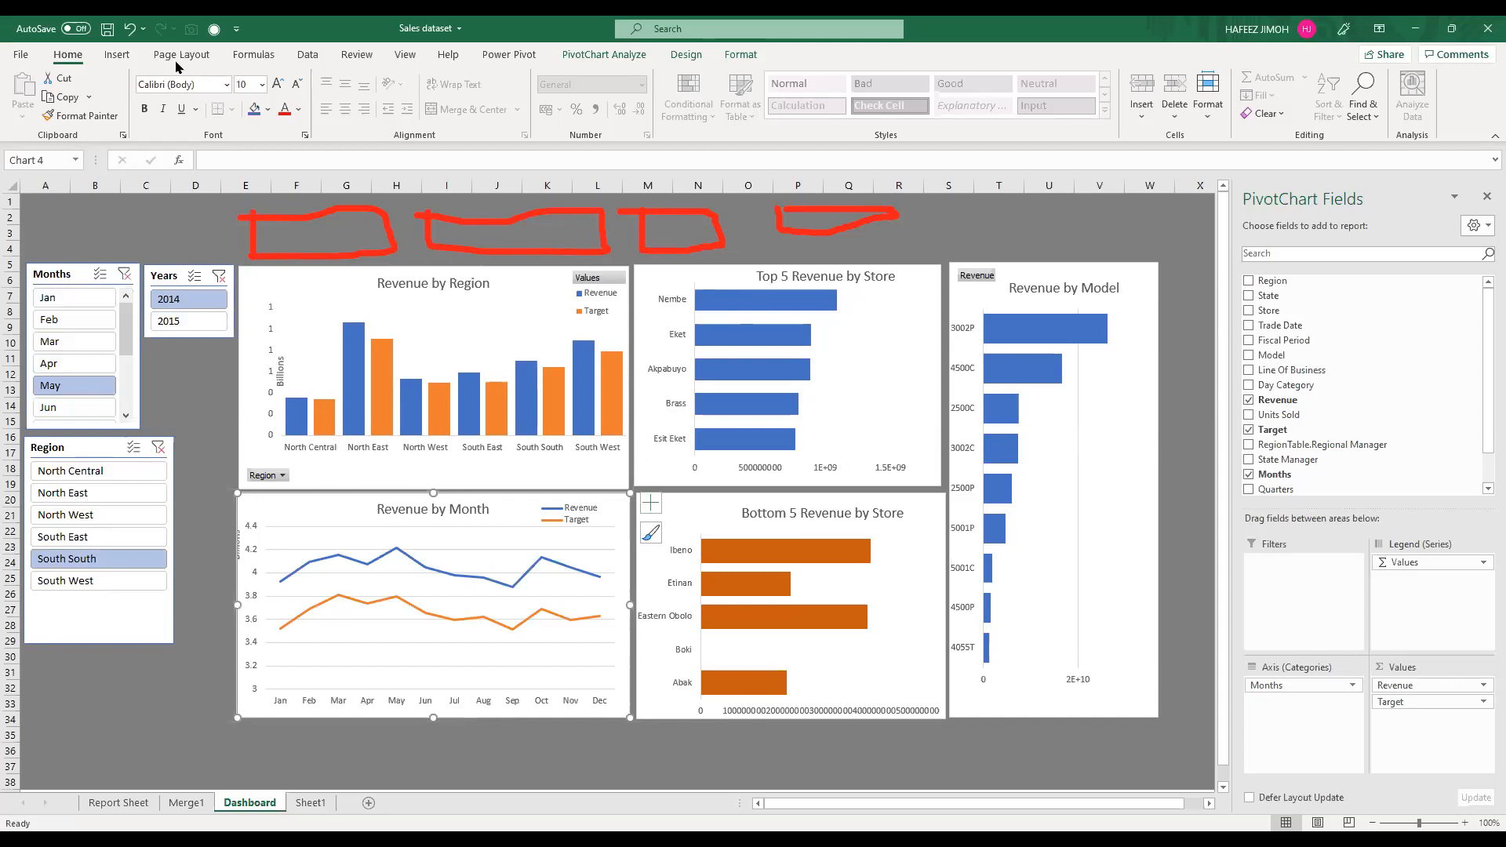
Step: Draw a text box about 38.5 cm wide and 1.16 cm high above the slicers and charts, aligning its start with the slicers
left_click(108, 61)
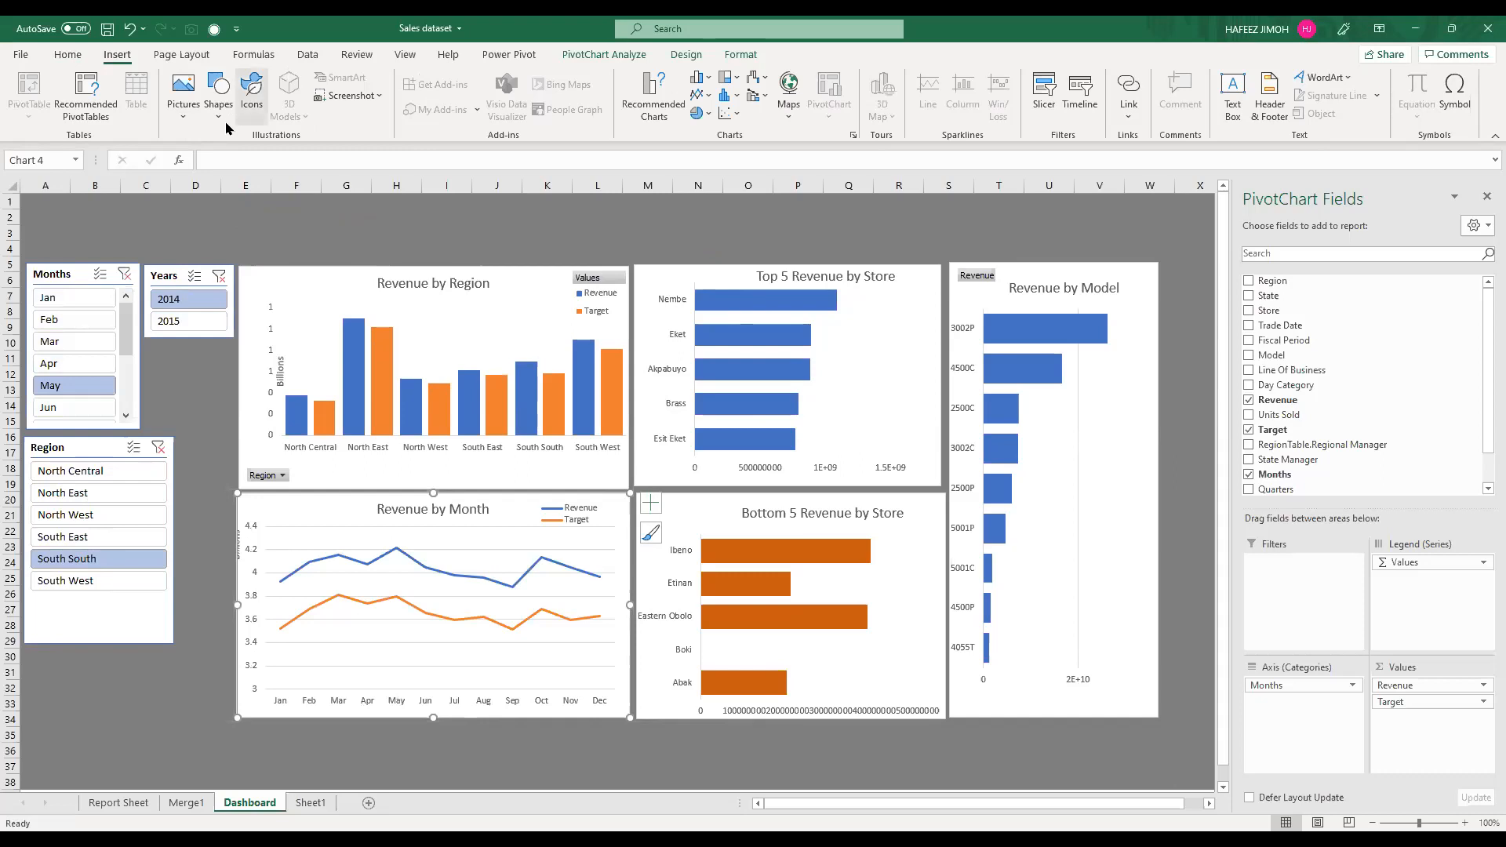
left_click(230, 123)
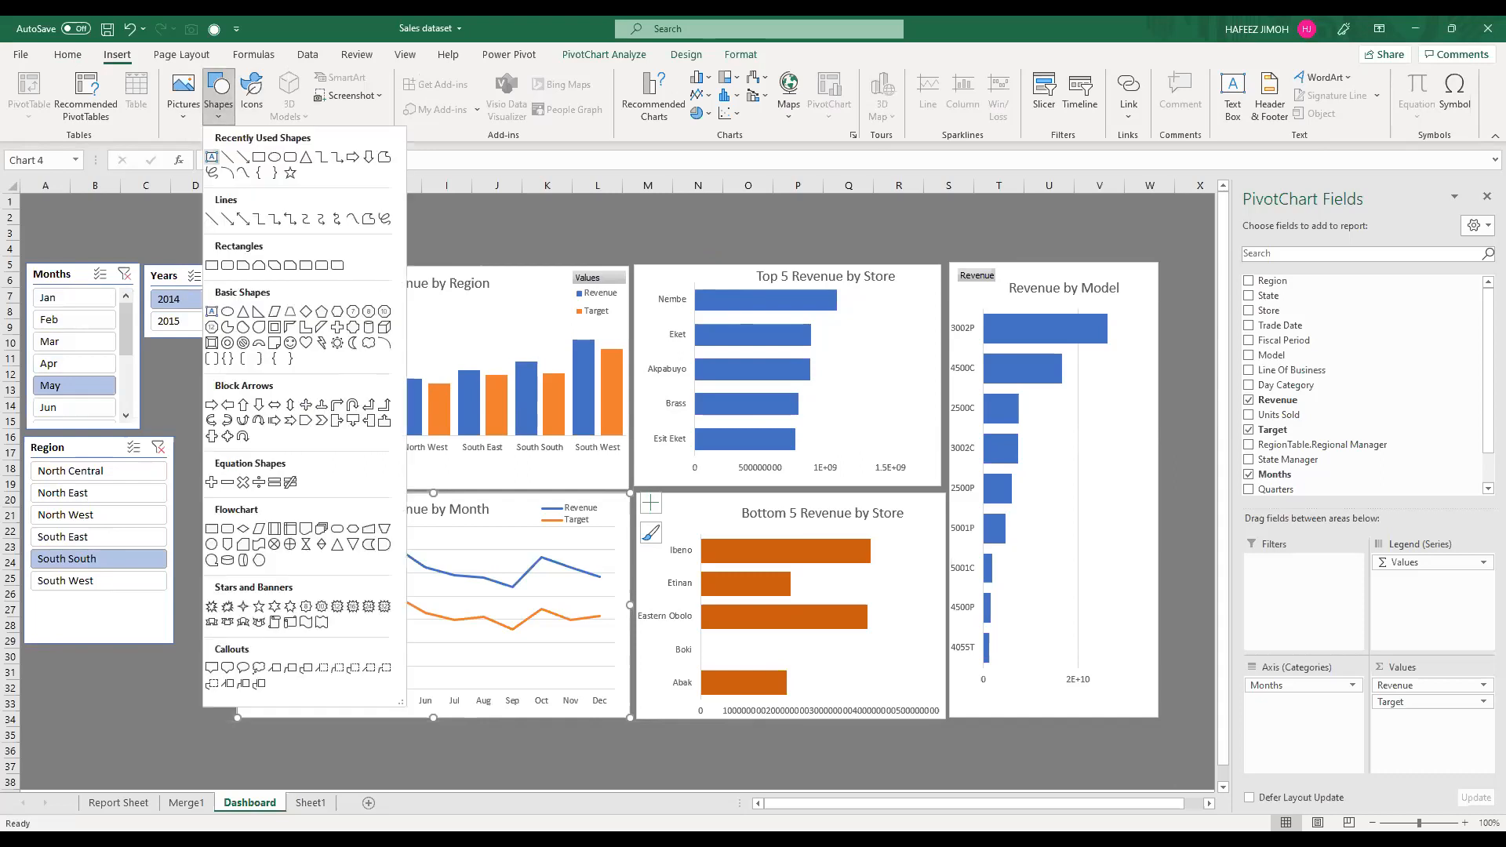
left_click(211, 157)
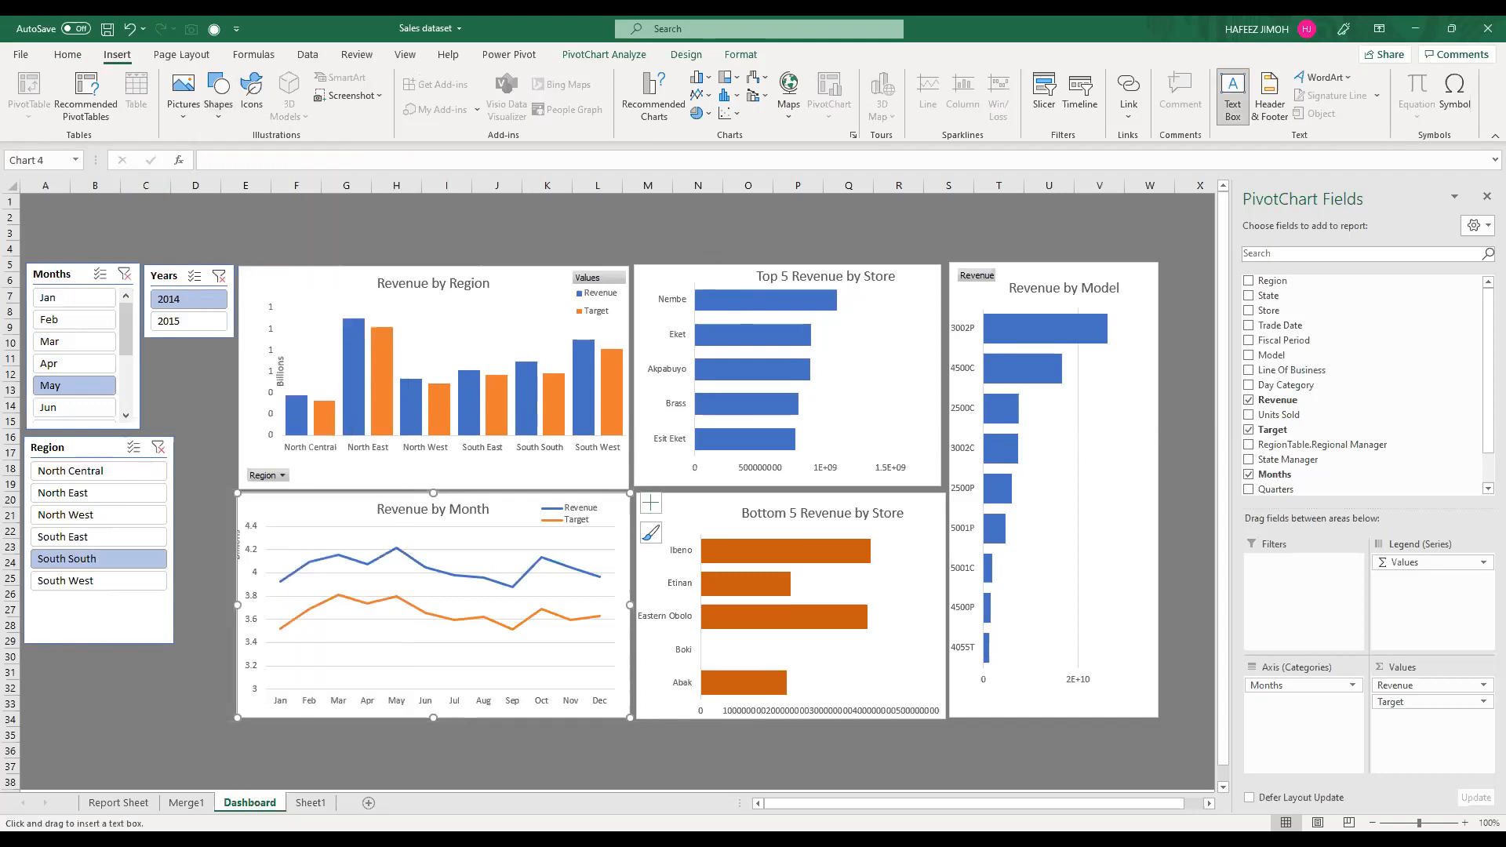
left_click_drag(50, 240, 888, 201)
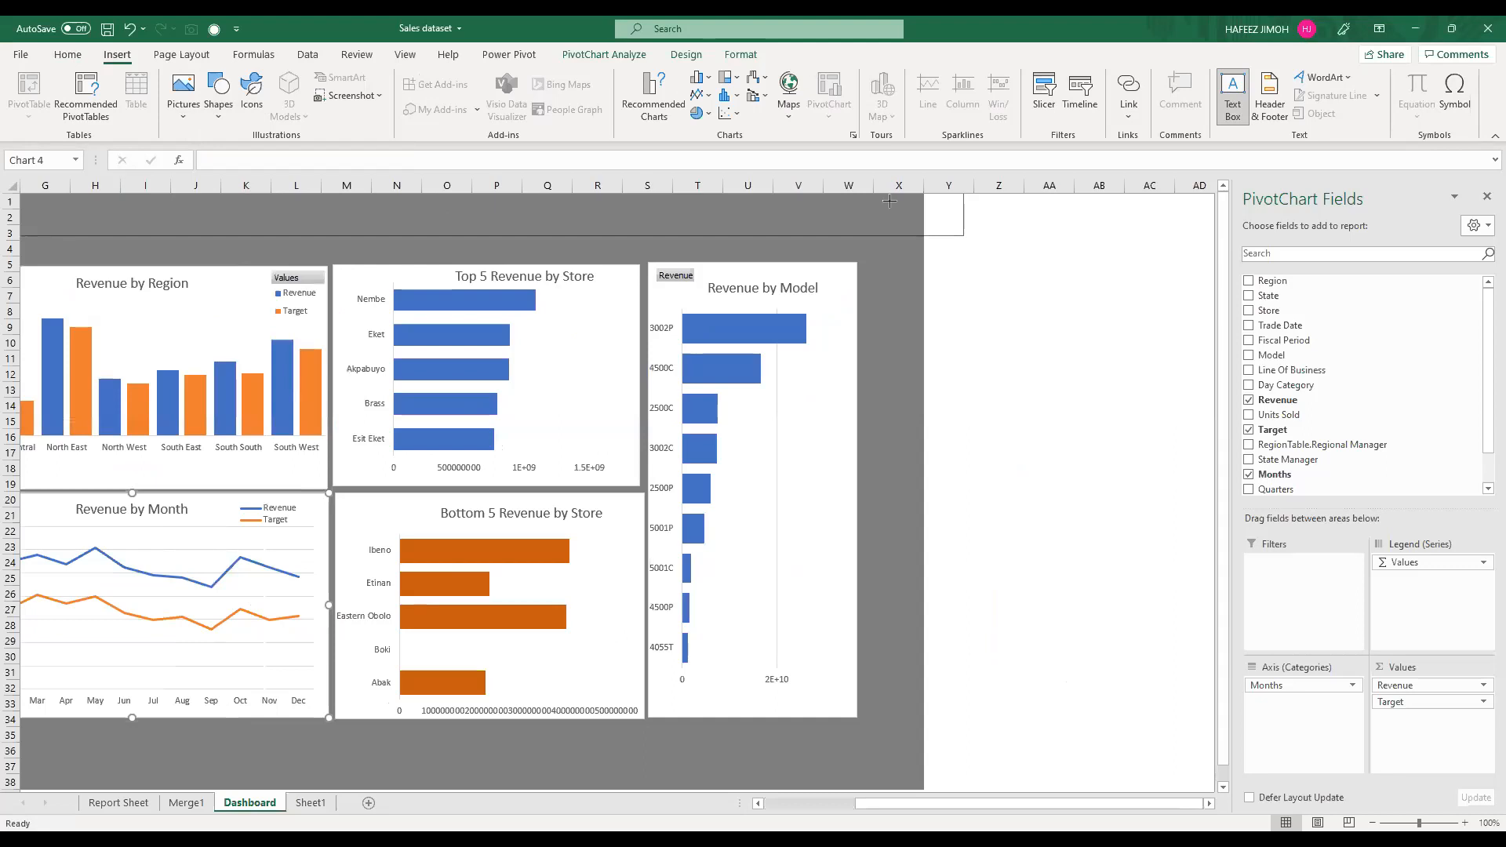
left_click_drag(1065, 805, 985, 806)
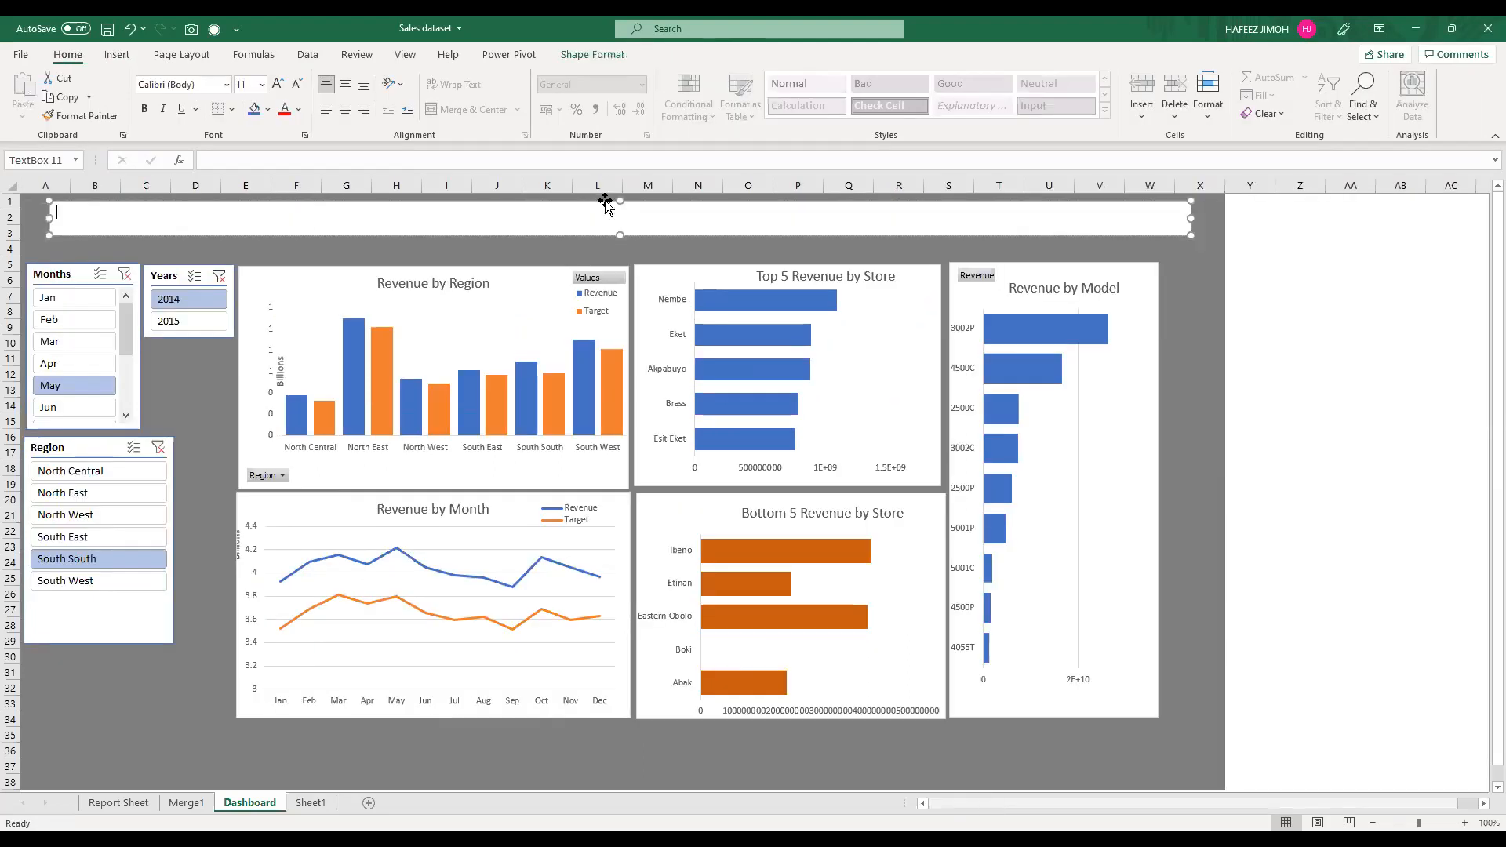
left_click_drag(608, 204, 588, 208)
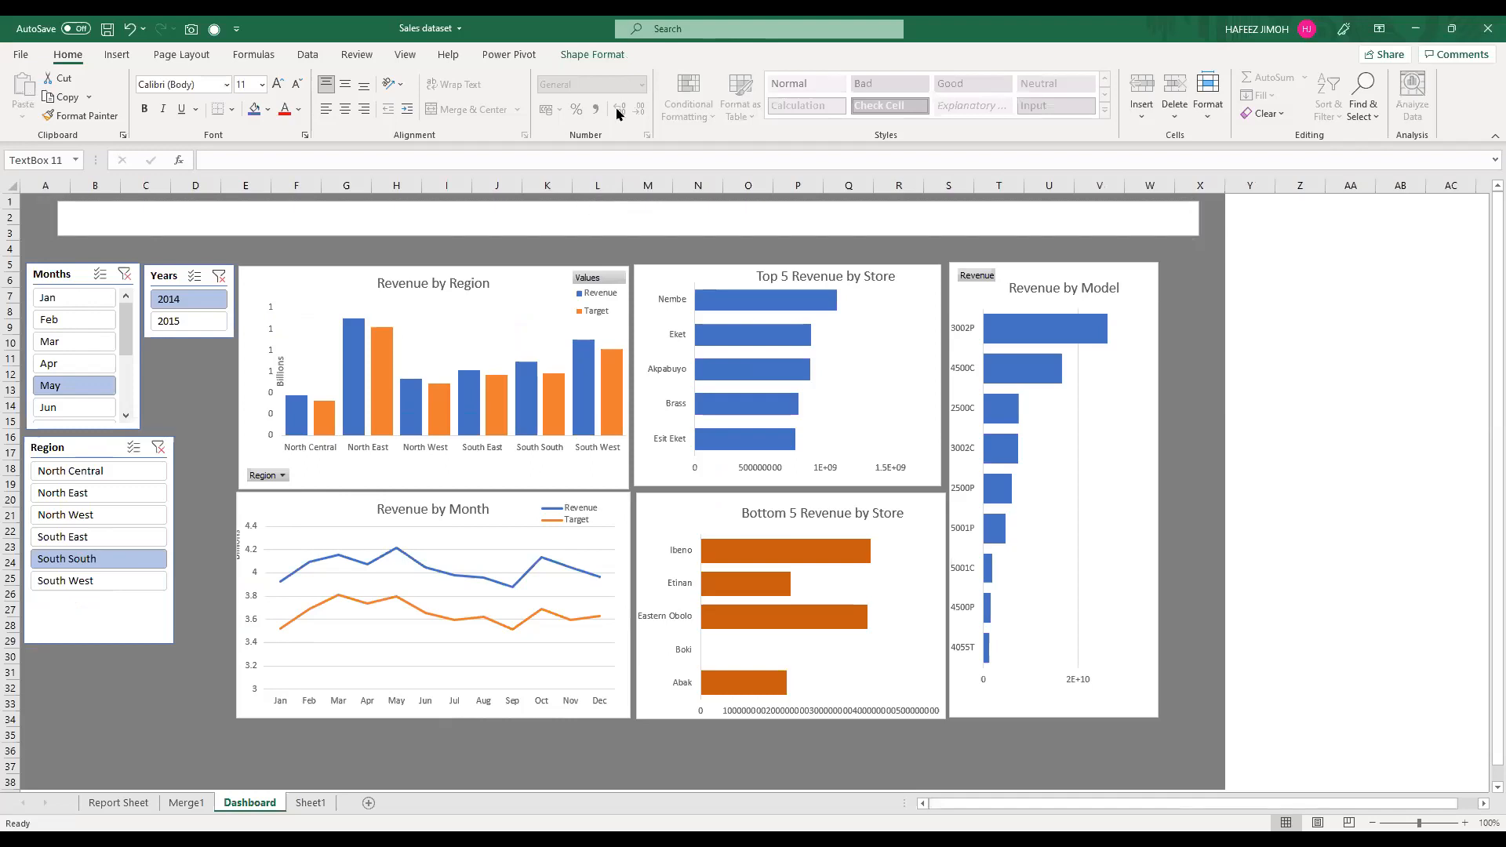
Step: Fill the banner text box above the charts with blue and enter the title text Supermarket
left_click(616, 56)
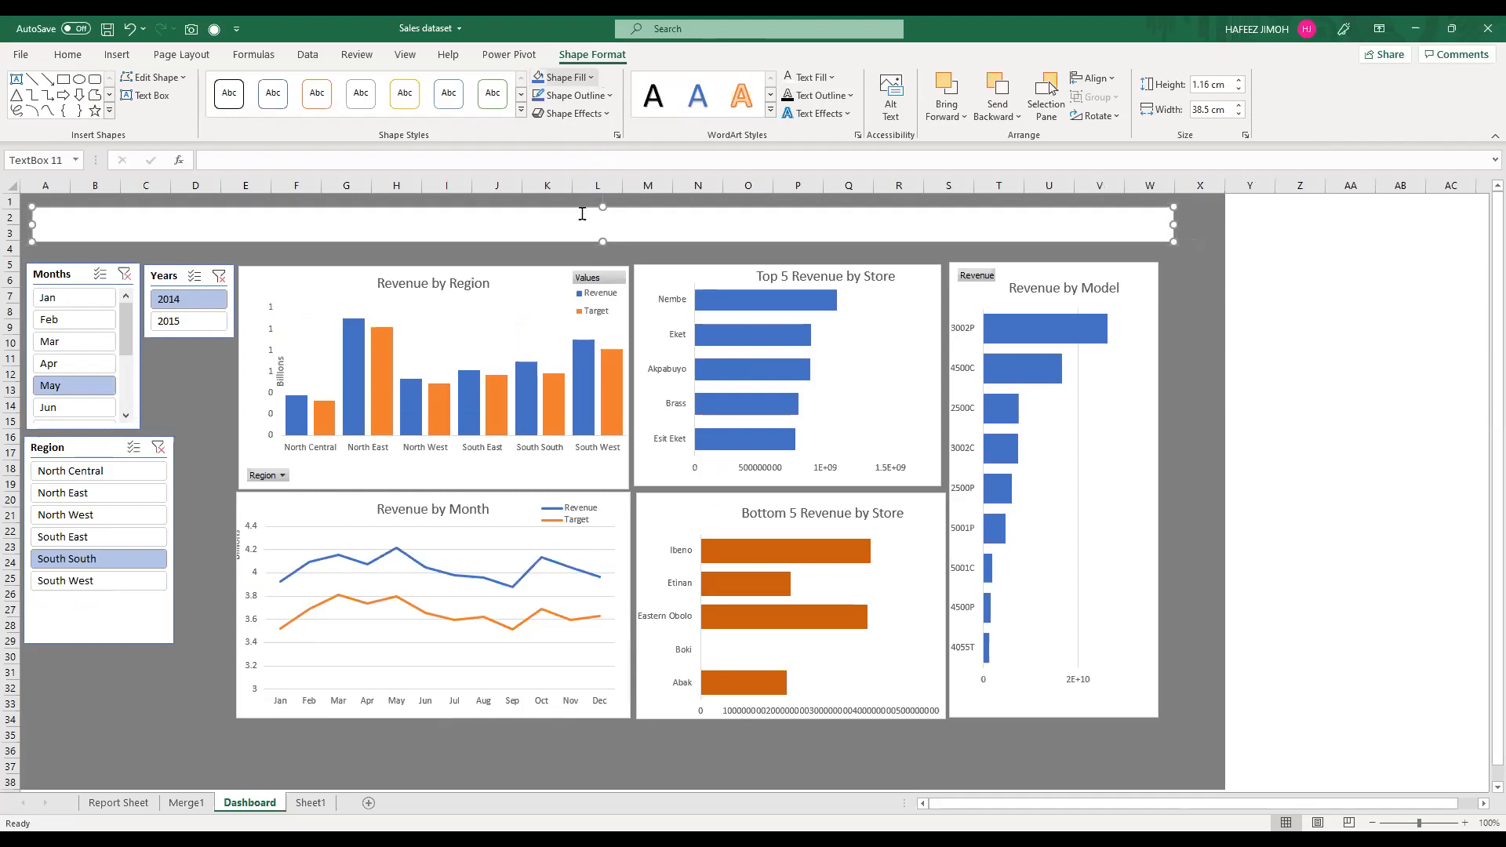
type("Supe")
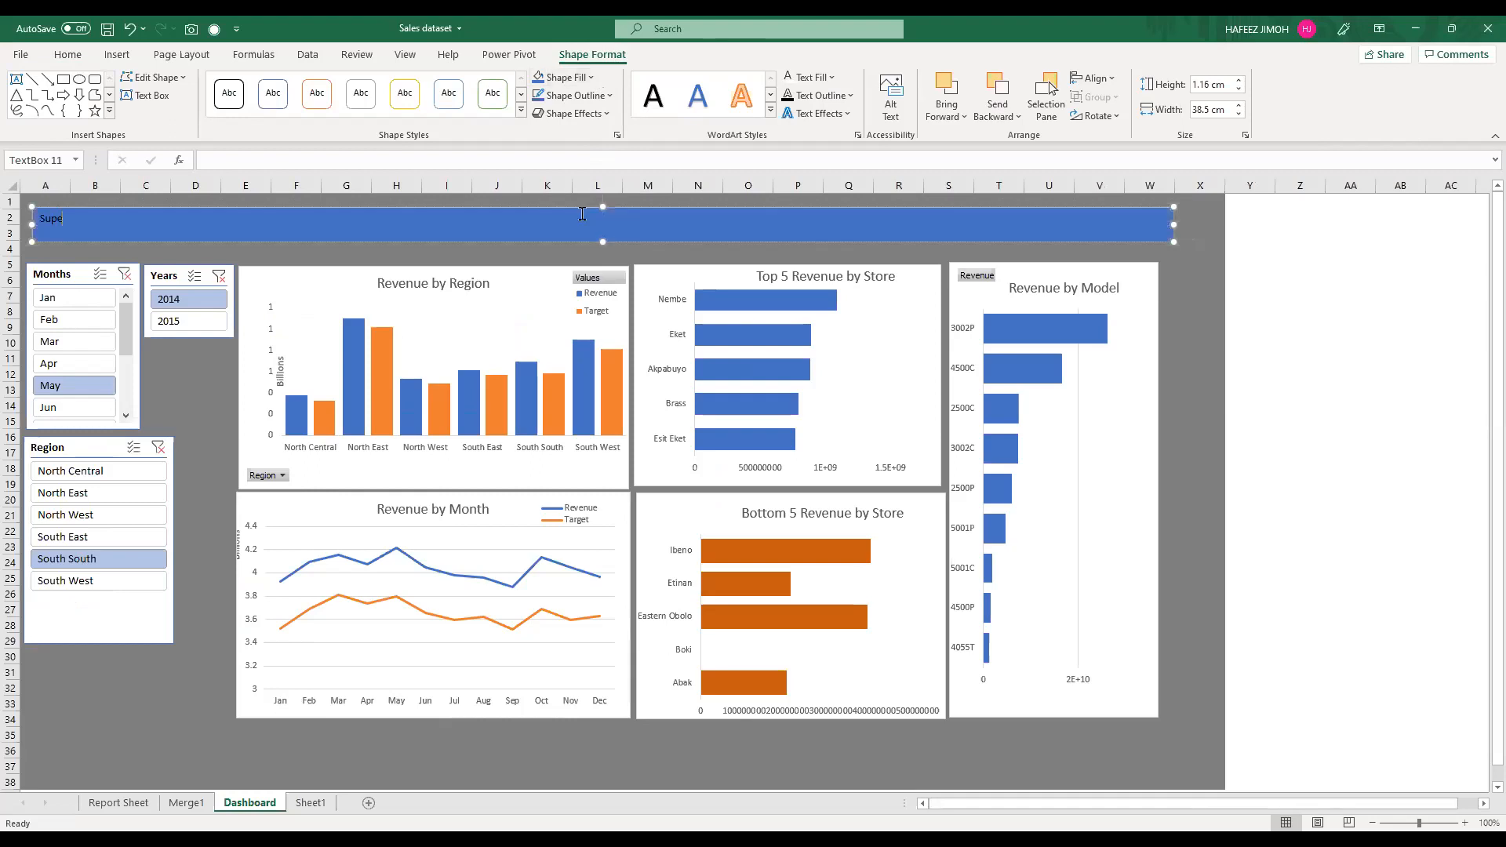
type("rmarket")
key("alt+Tab")
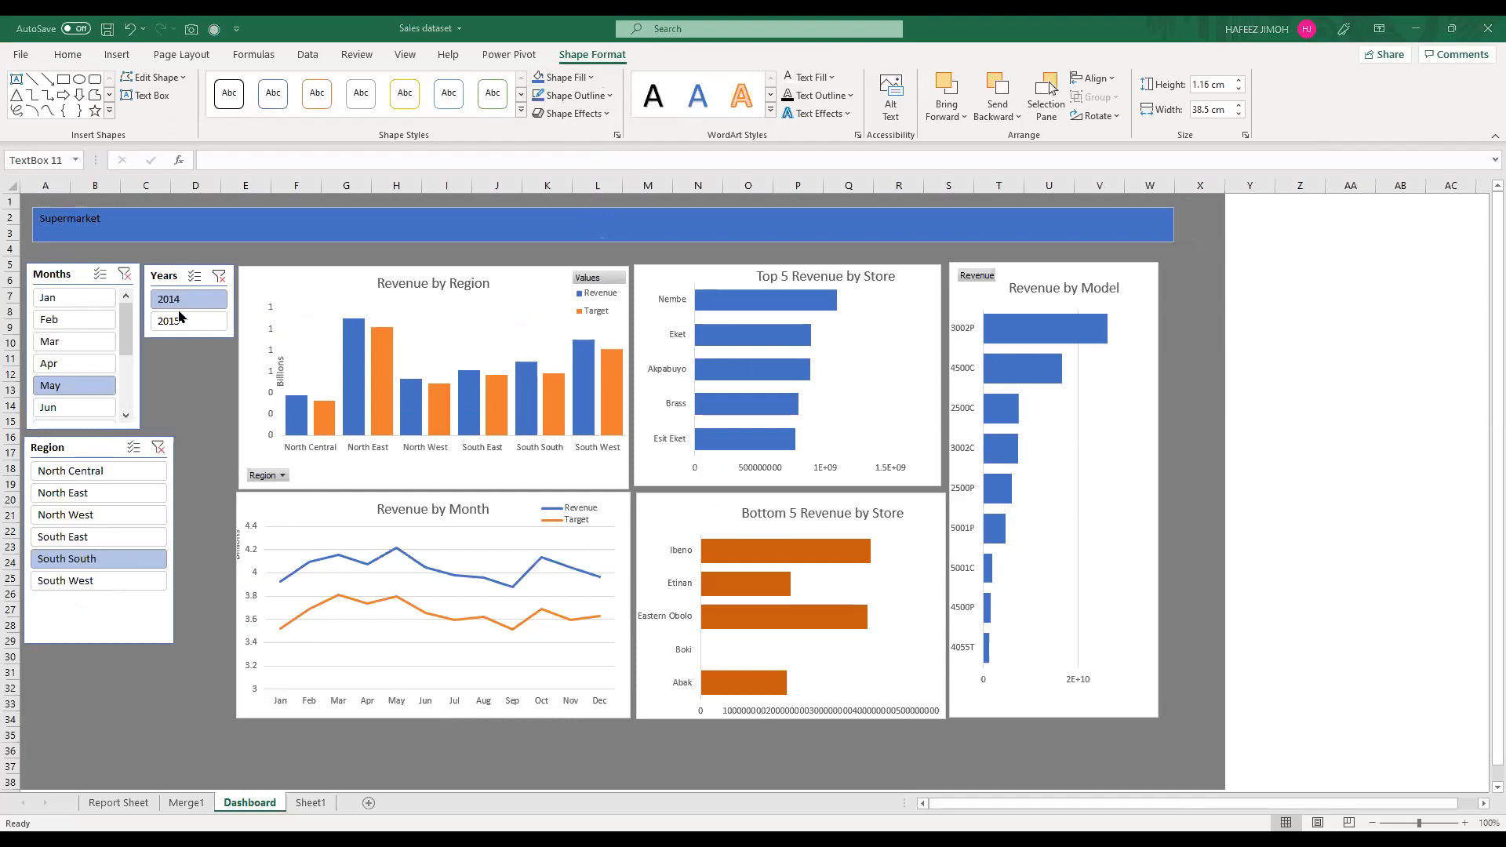